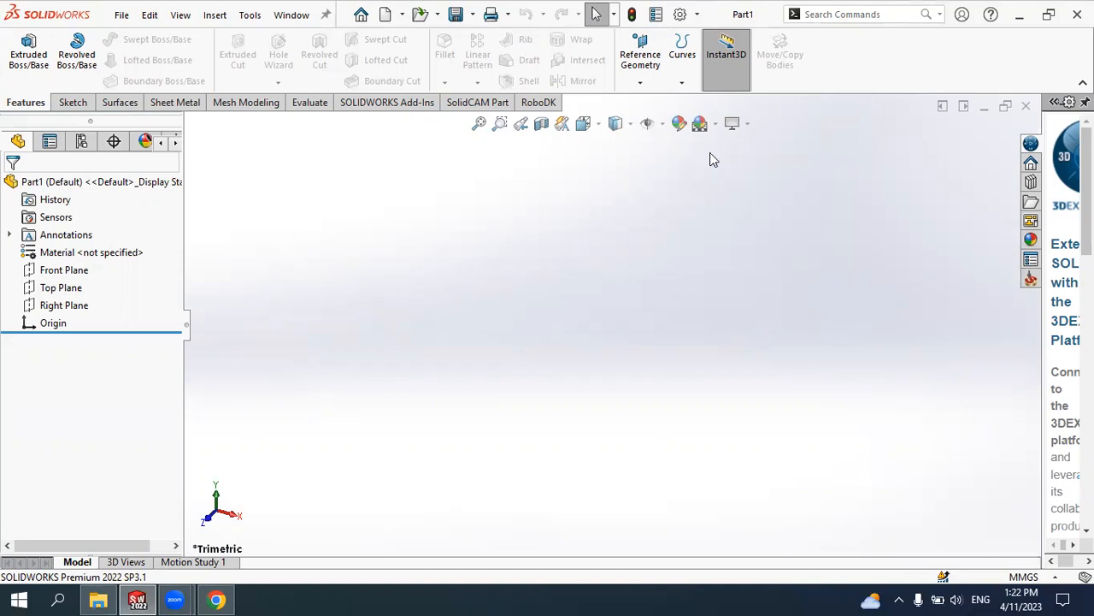
# Apply the Plain White scene to the part's viewport background
pyautogui.click(716, 126)
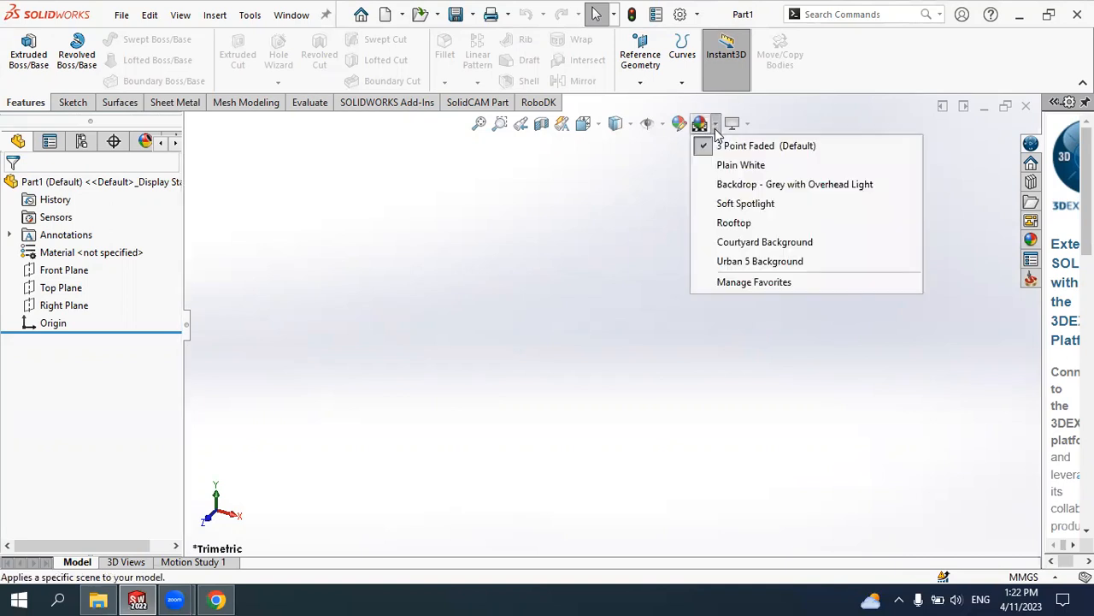
pyautogui.click(727, 169)
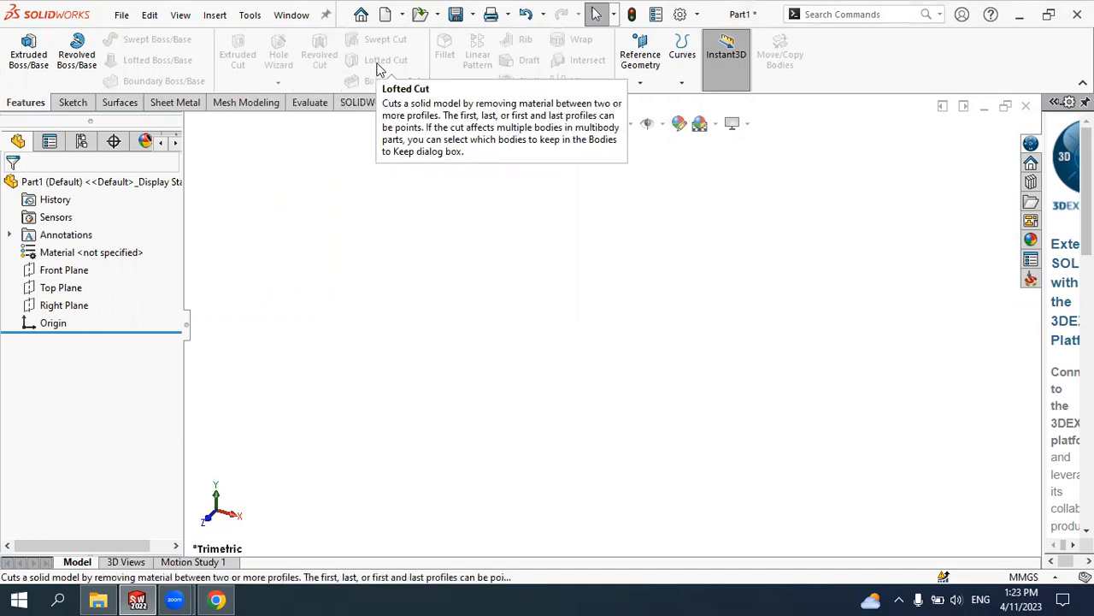
# Open the existing part file 12.SLDPRT from the Practice folder
pyautogui.click(428, 19)
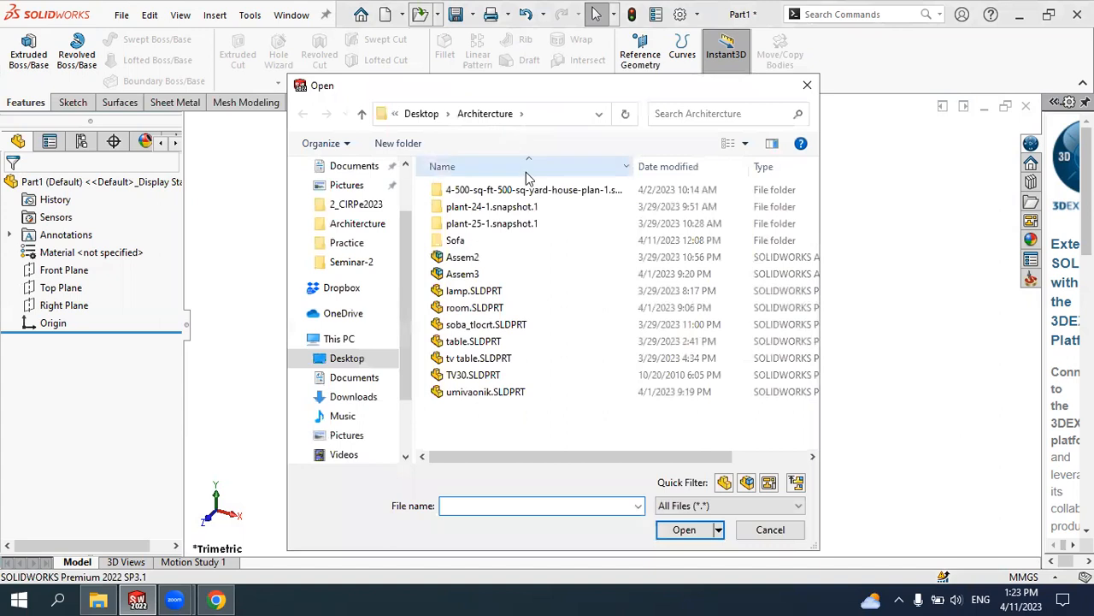
pyautogui.click(355, 245)
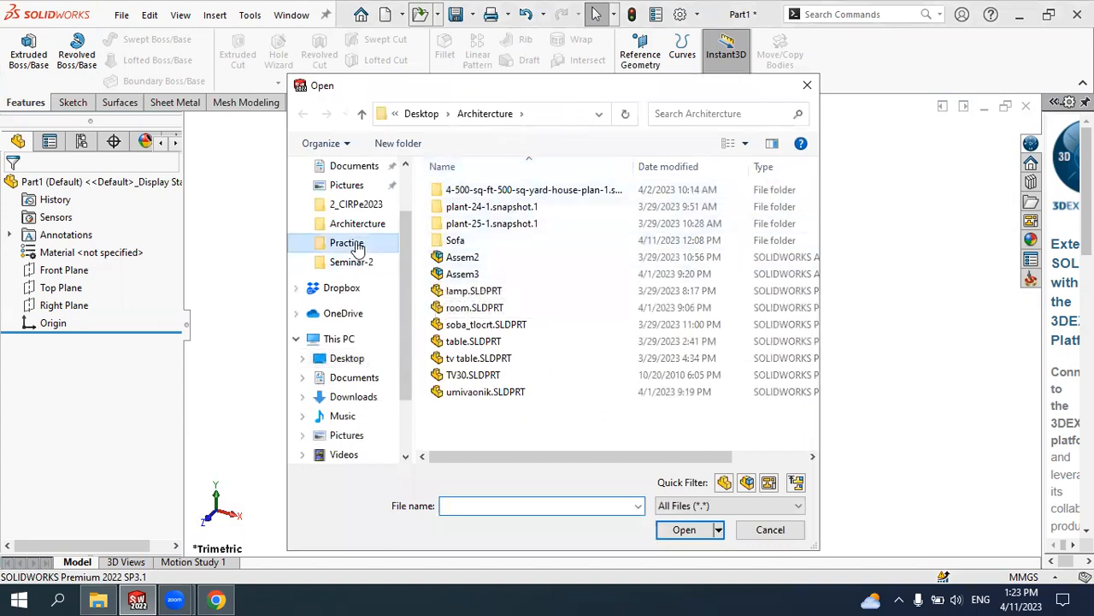
pyautogui.click(568, 356)
pyautogui.click(688, 529)
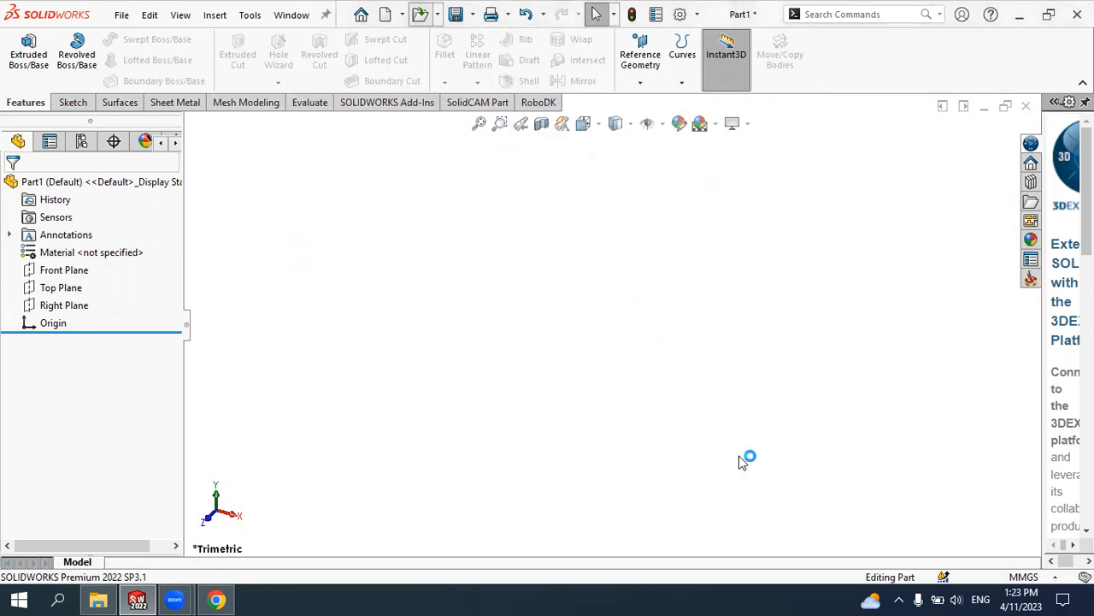
# Examine which boss, cut, chamfer and rib features make up the bracket and view its shape from several angles
pyautogui.moveTo(754, 407); pyautogui.dragTo(725, 399, button='middle')
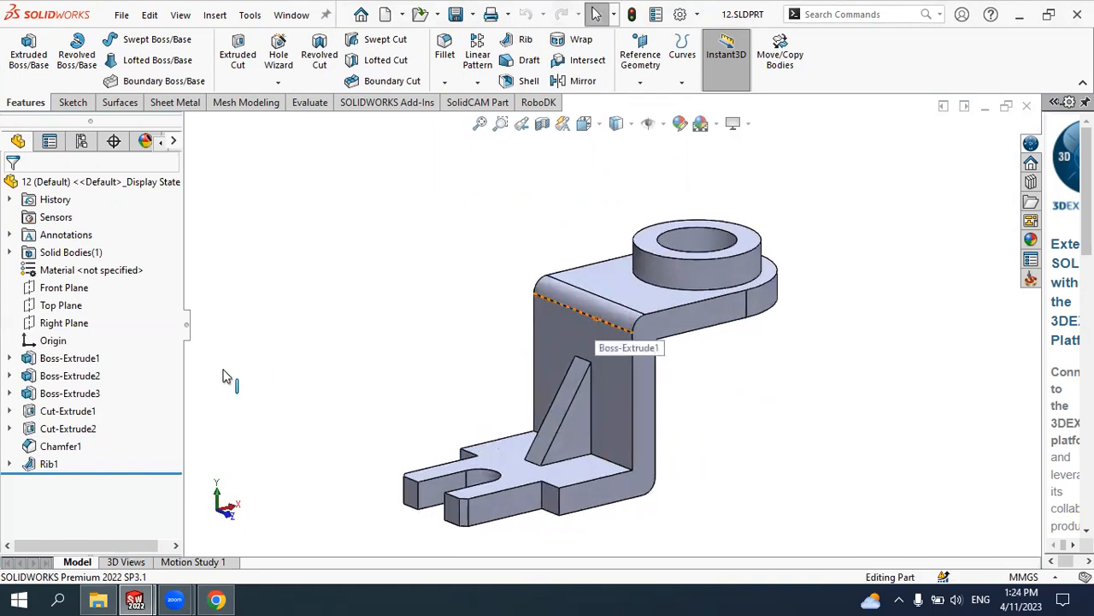
pyautogui.click(91, 364)
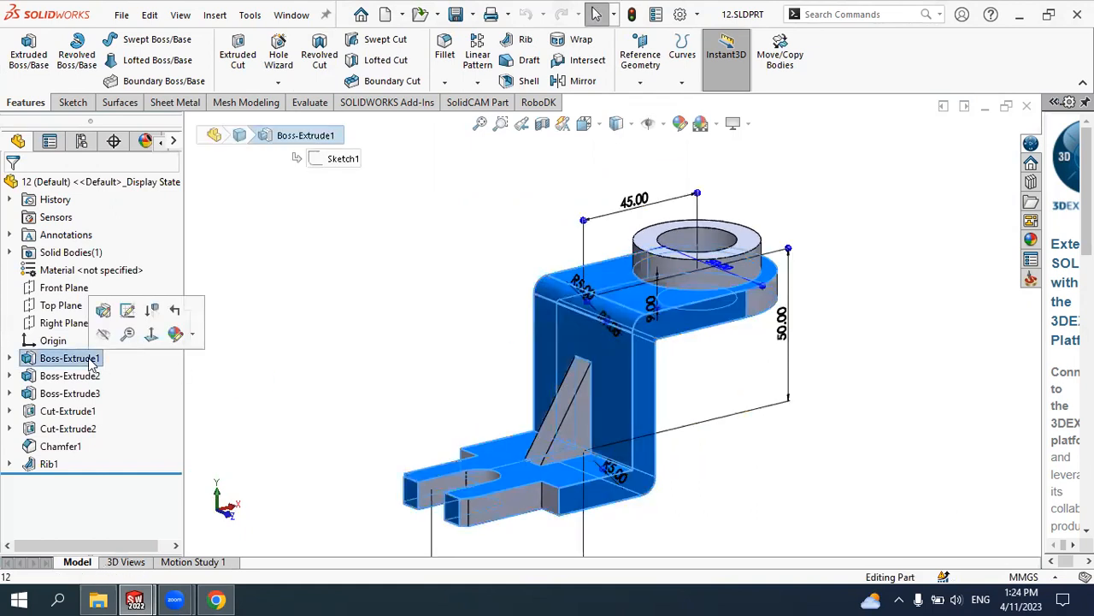
pyautogui.click(85, 377)
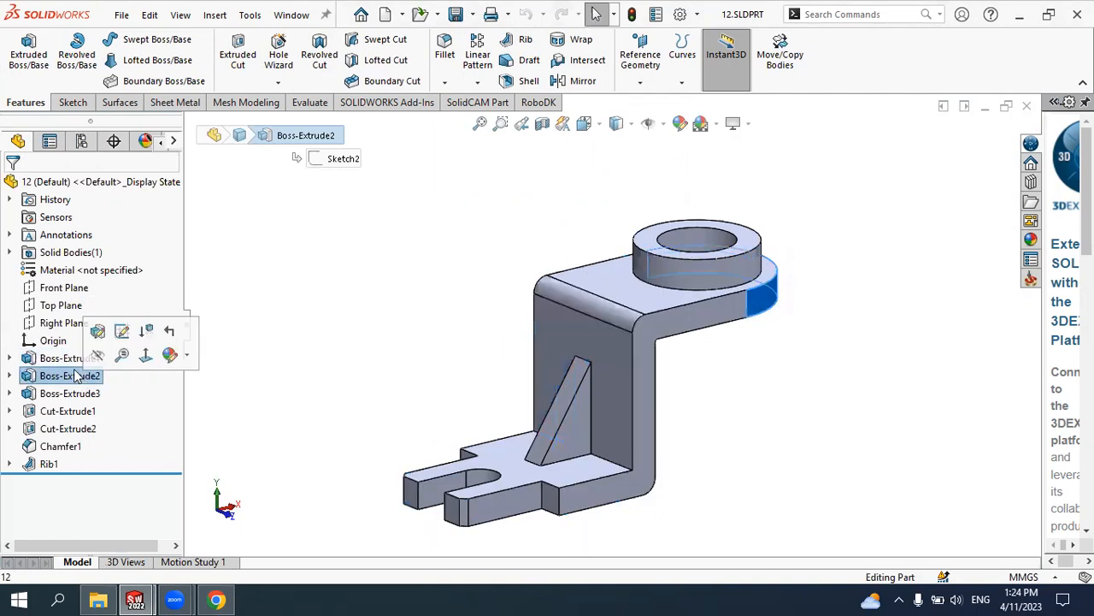
pyautogui.click(68, 361)
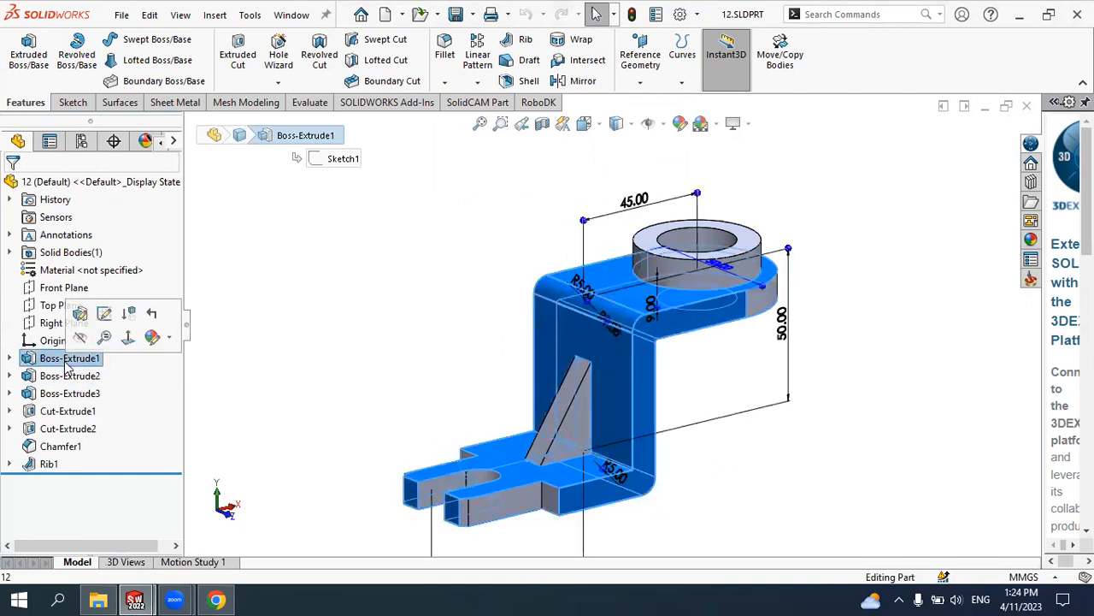
pyautogui.click(70, 413)
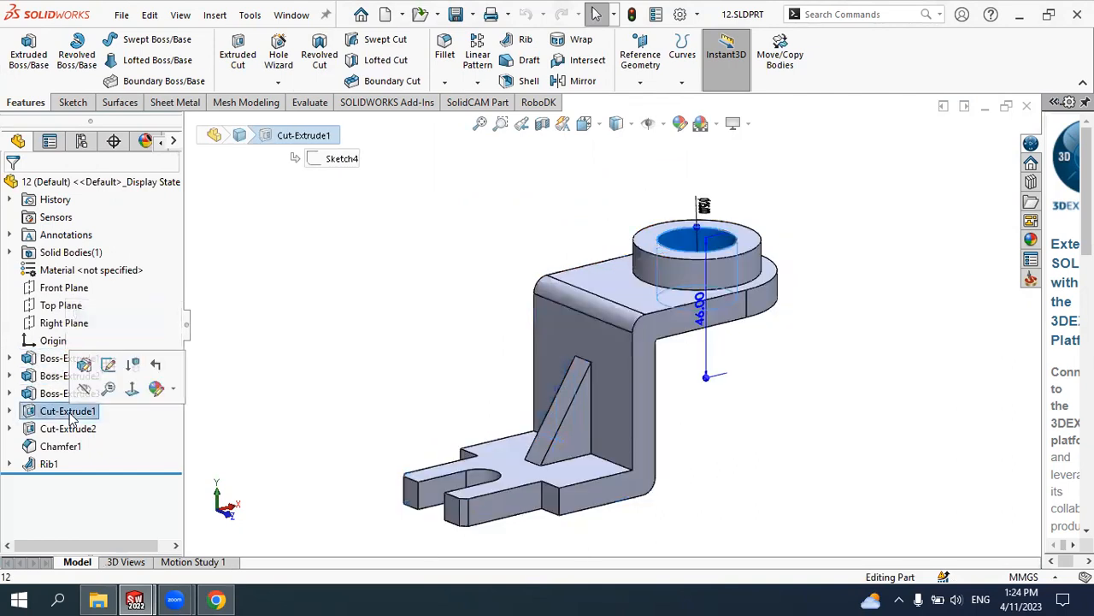
pyautogui.click(73, 447)
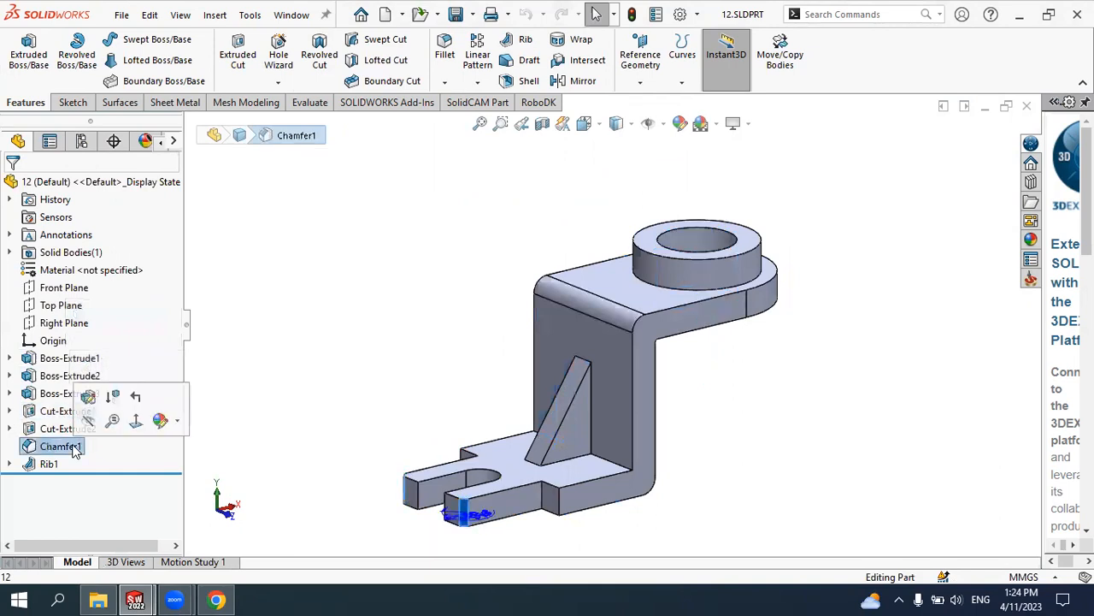
pyautogui.click(53, 464)
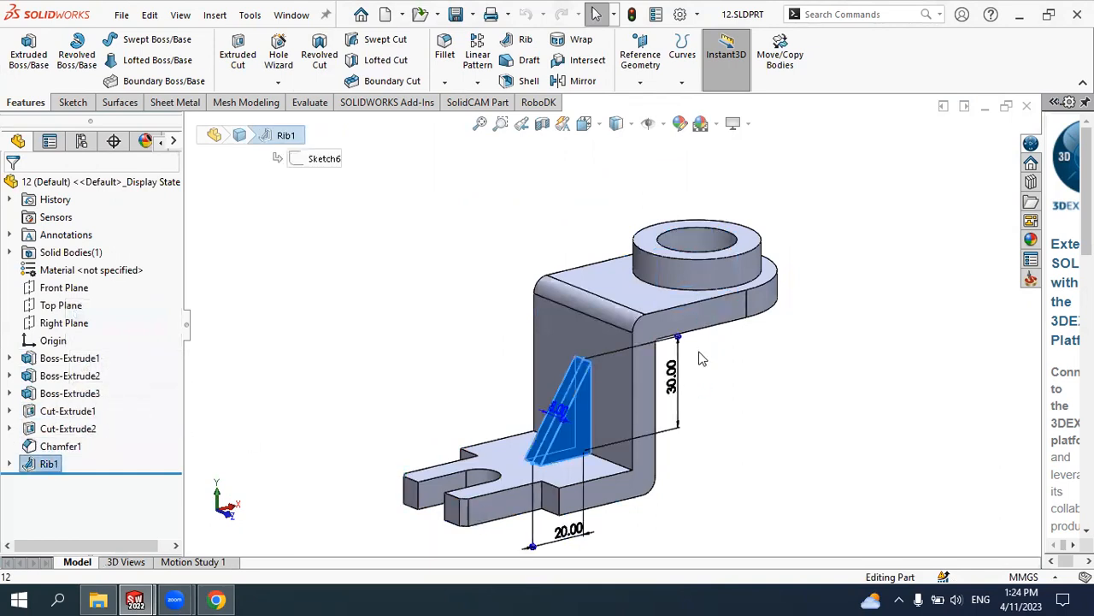
pyautogui.scroll(-3, 703, 359)
pyautogui.scroll(4, 695, 338)
pyautogui.scroll(-2, 598, 266)
pyautogui.click(551, 265)
pyautogui.moveTo(548, 264); pyautogui.dragTo(586, 284, button='middle')
pyautogui.scroll(2, 588, 289)
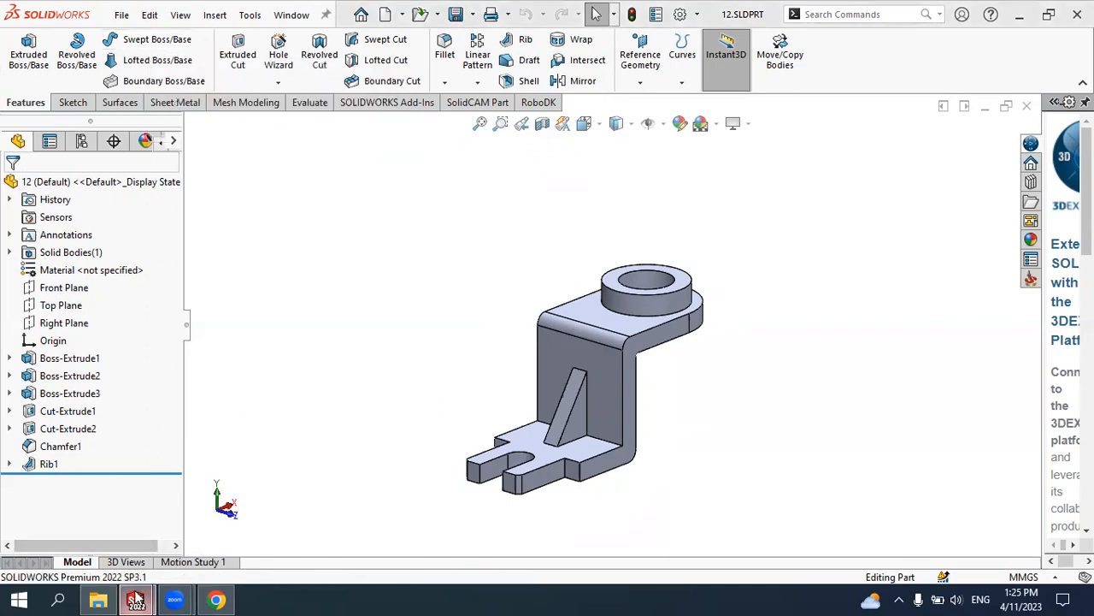
# Switch back to the empty Part1 document and start a sketch on the Front Plane
pyautogui.moveTo(135, 600)
pyautogui.click(111, 538)
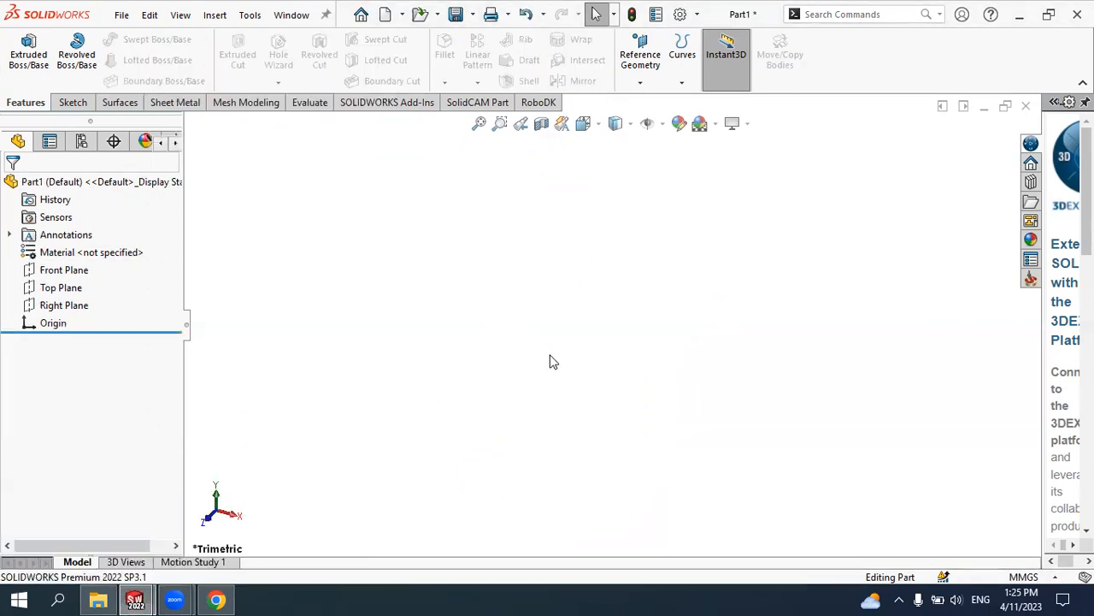
pyautogui.click(75, 276)
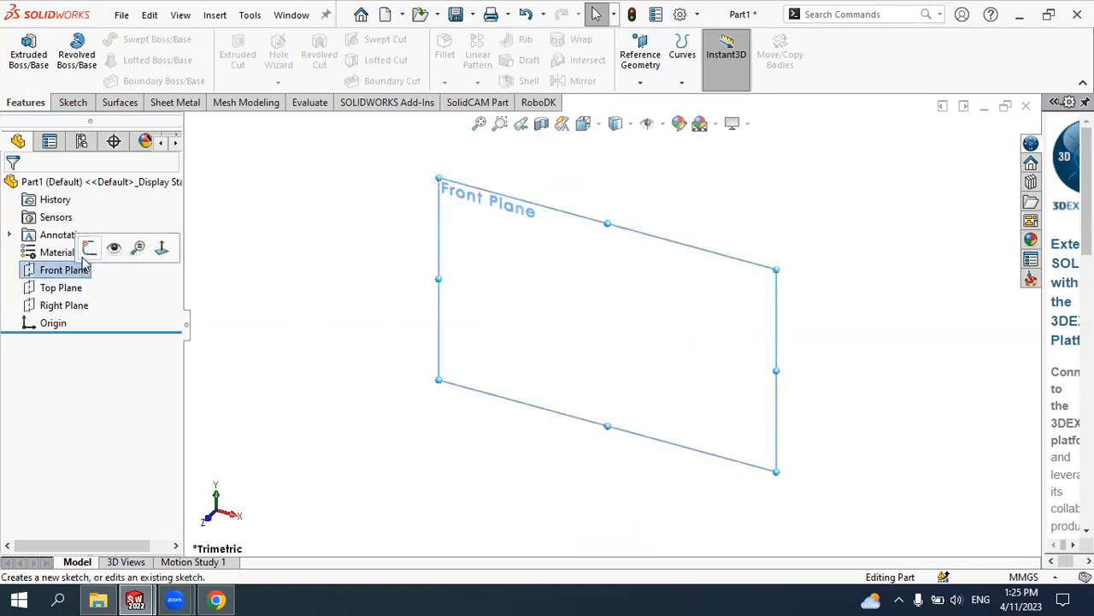
pyautogui.click(89, 248)
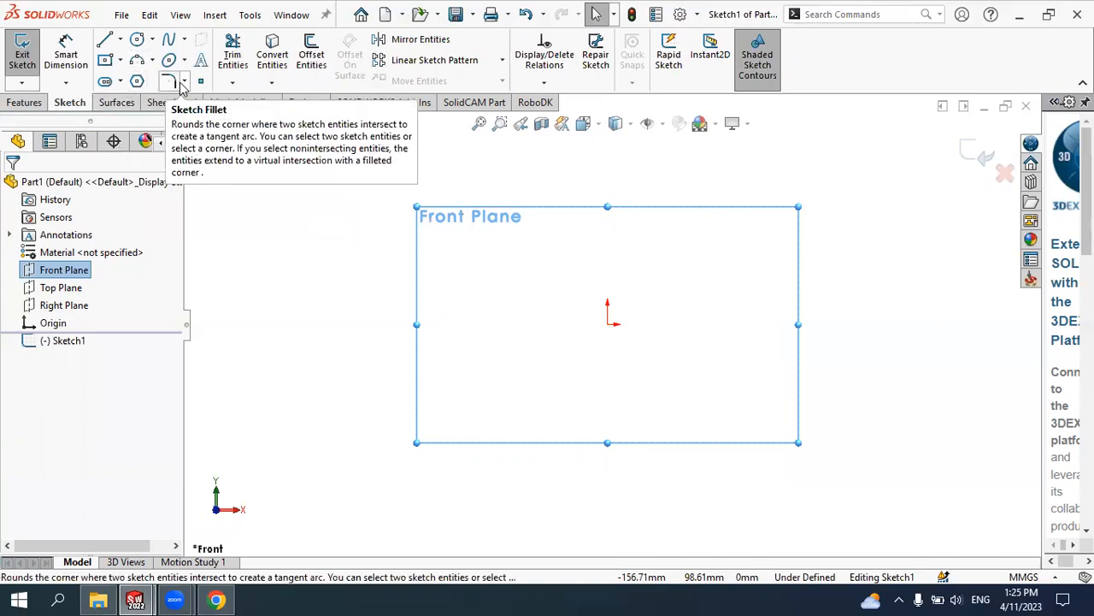
# Draw a 3 Point Arc rising from below the origin on one side to above it on the other, and exit the sketch
pyautogui.click(152, 60)
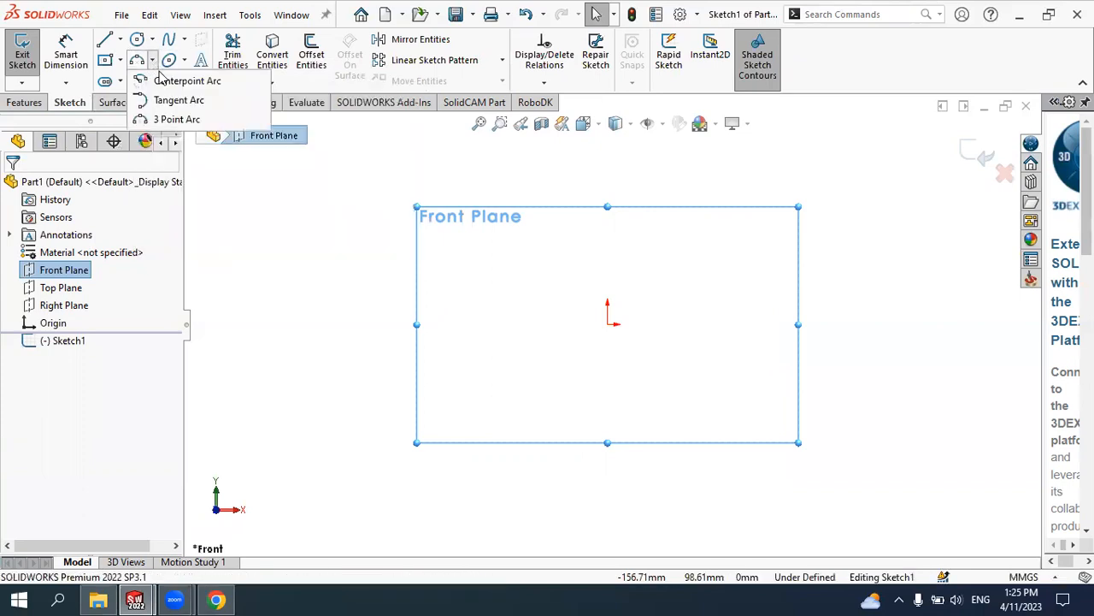
pyautogui.click(171, 119)
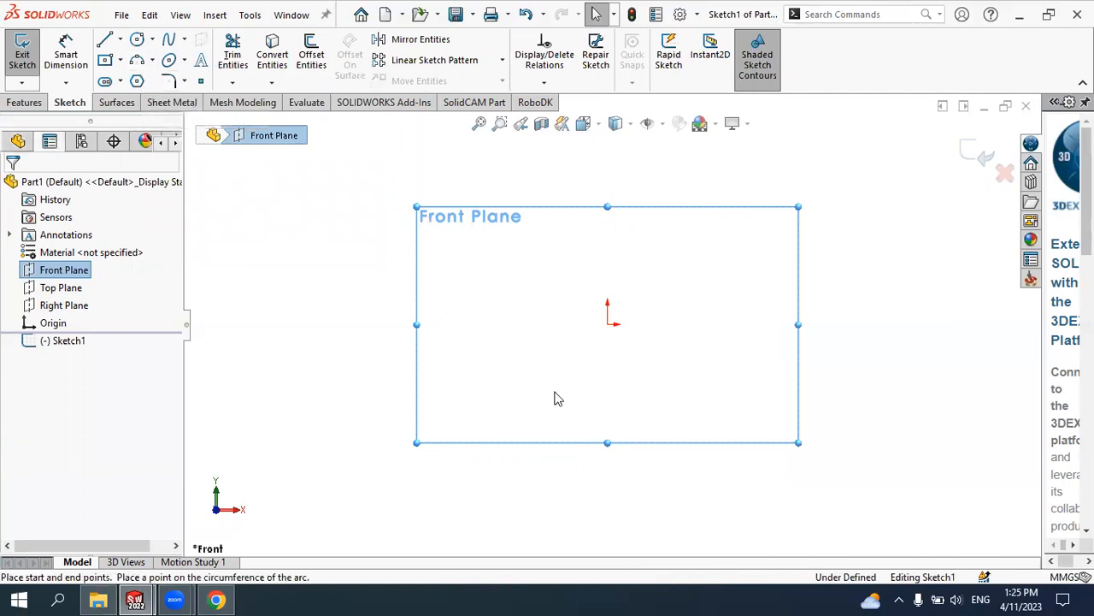
pyautogui.click(444, 361)
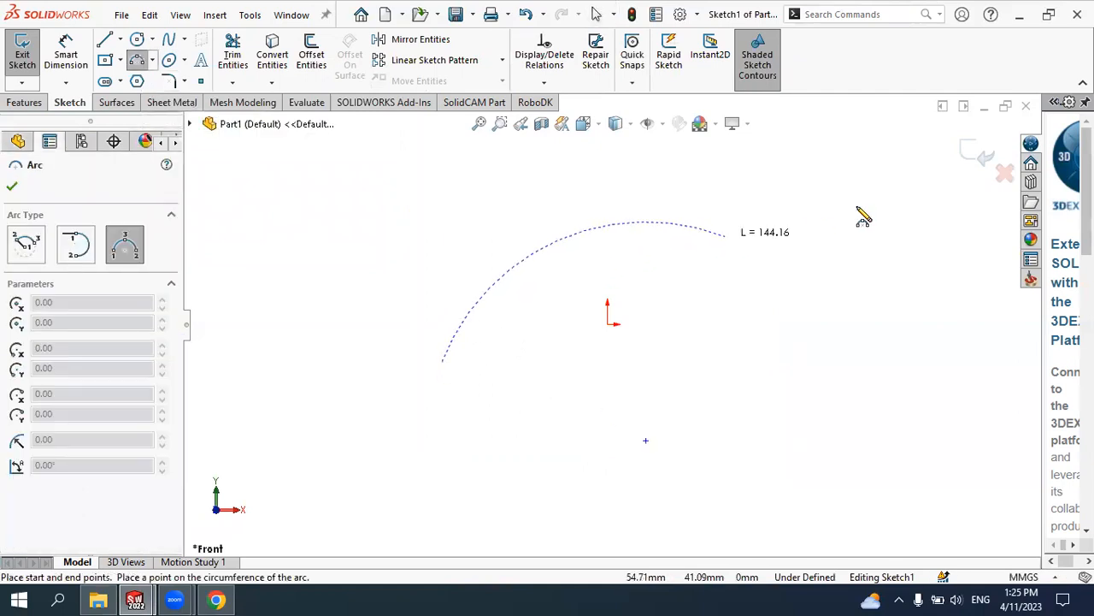
pyautogui.click(773, 183)
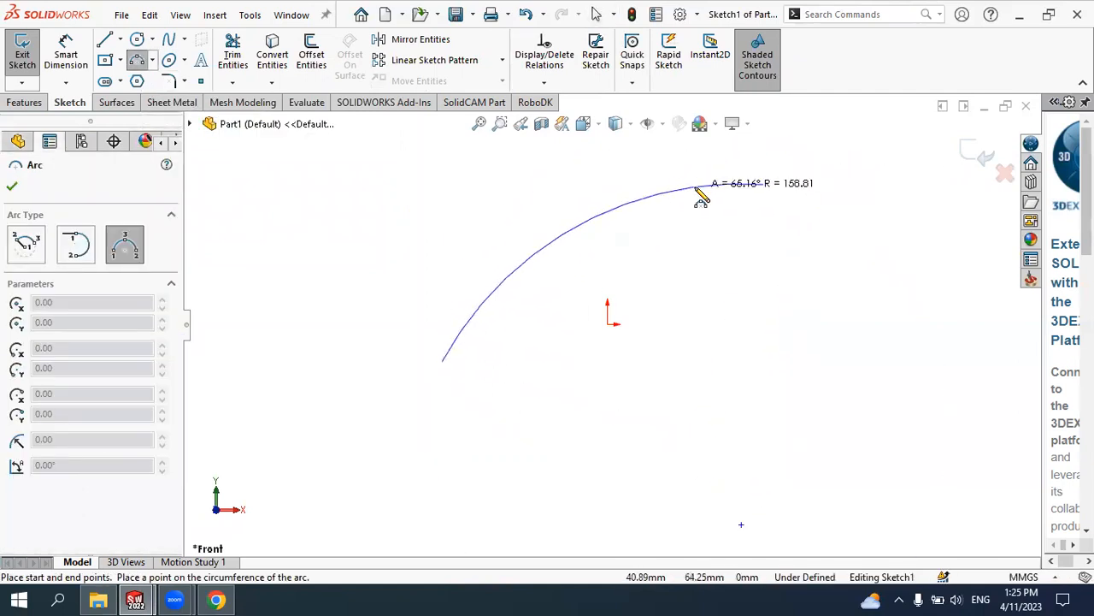
pyautogui.click(640, 204)
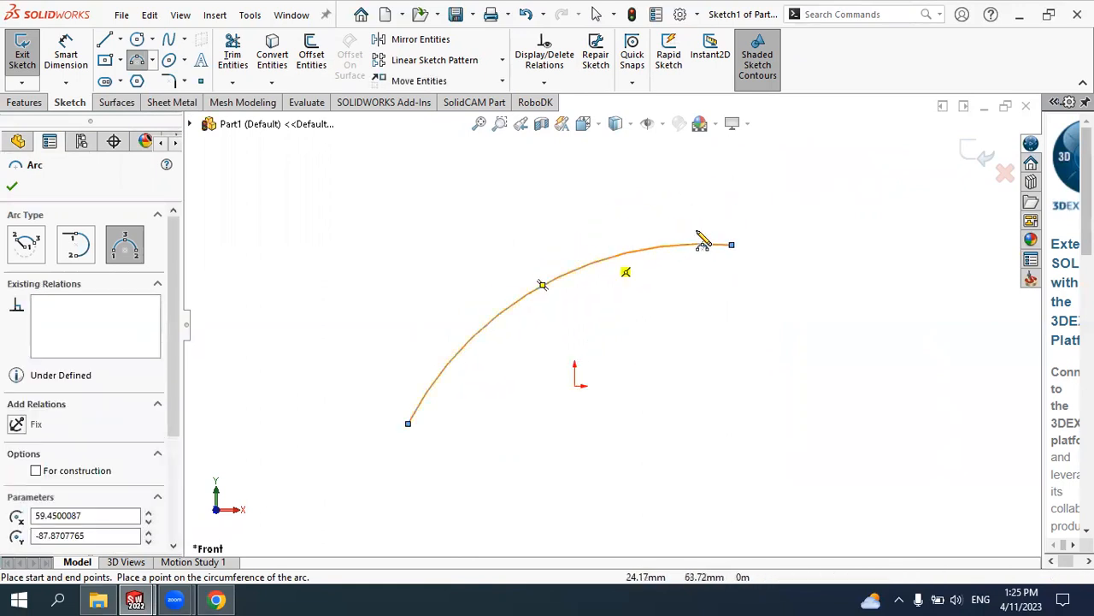
pyautogui.press('Escape')
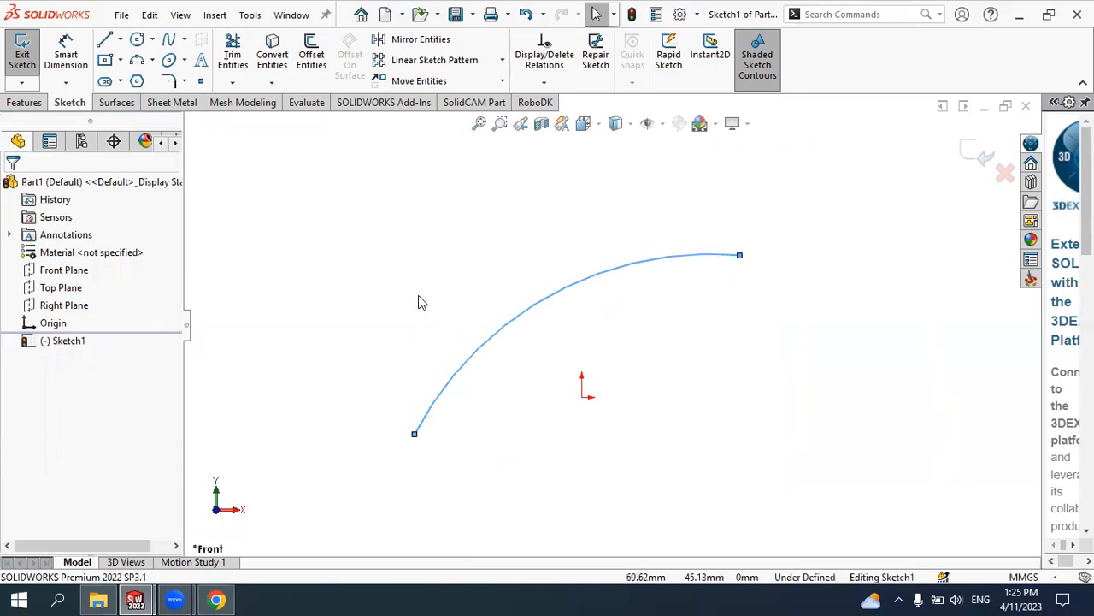
pyautogui.click(980, 161)
# Start a Swept Boss/Base with the Circular Profile option and use the arc sketch as its path
pyautogui.moveTo(828, 254); pyautogui.dragTo(749, 313, button='middle')
pyautogui.scroll(2, 675, 293)
pyautogui.scroll(-3, 675, 292)
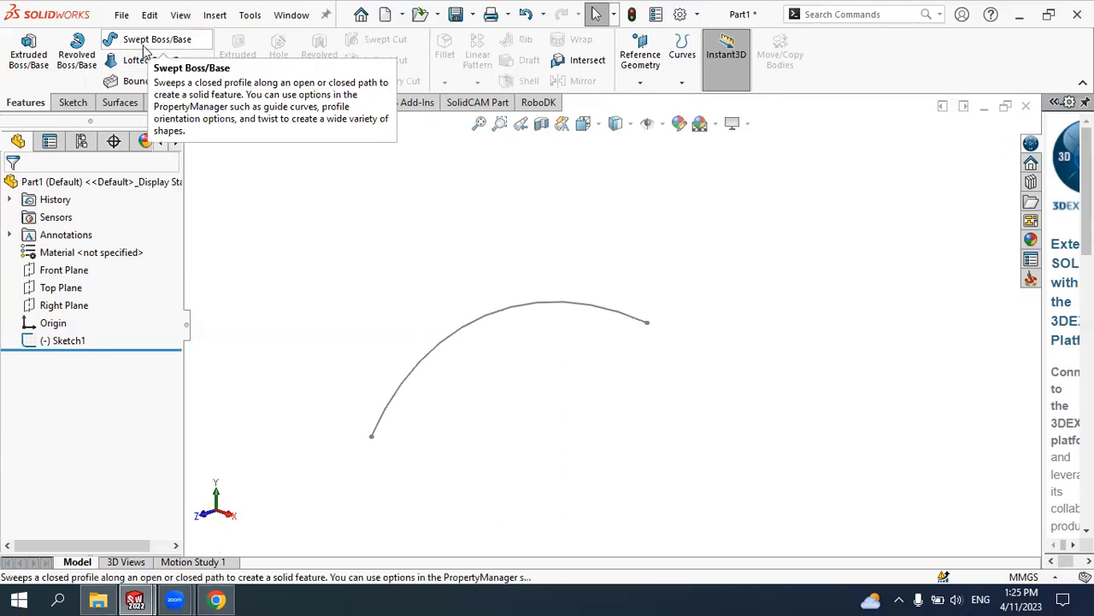
pyautogui.click(143, 50)
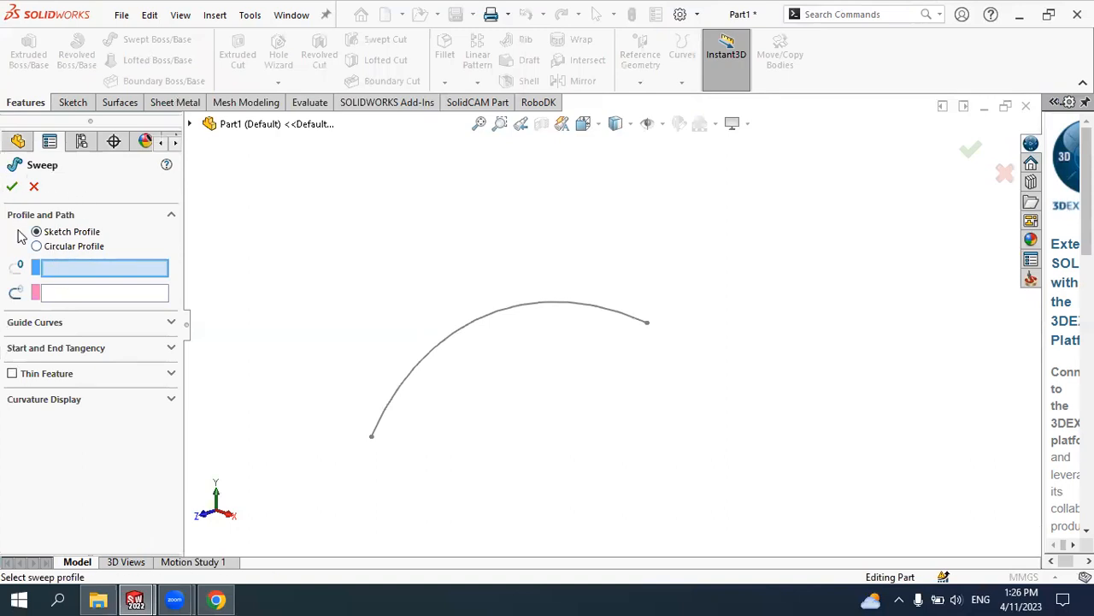
pyautogui.click(69, 248)
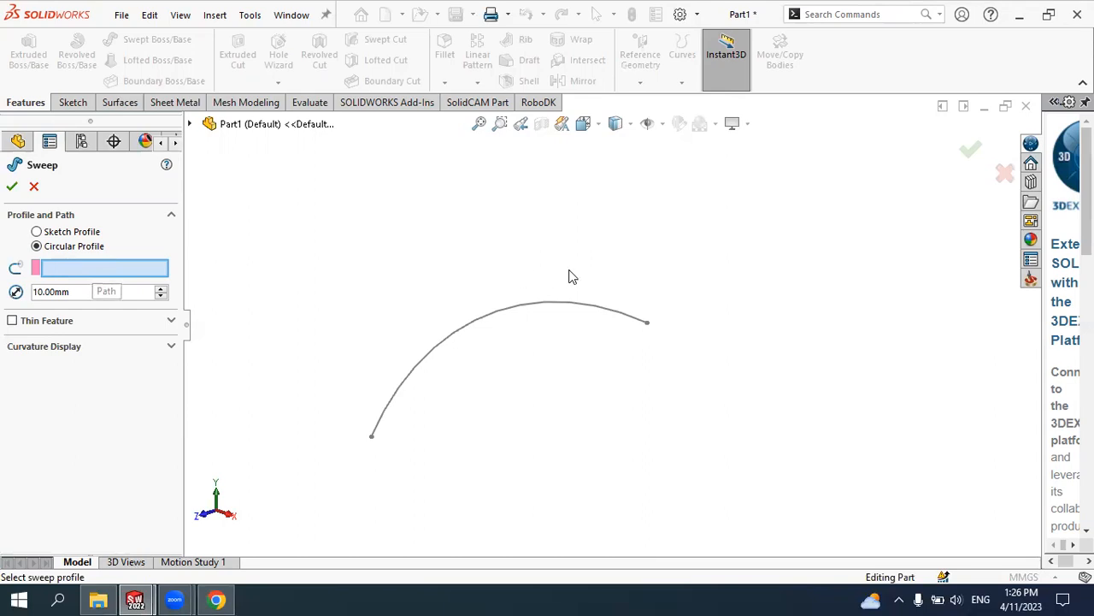
pyautogui.click(613, 316)
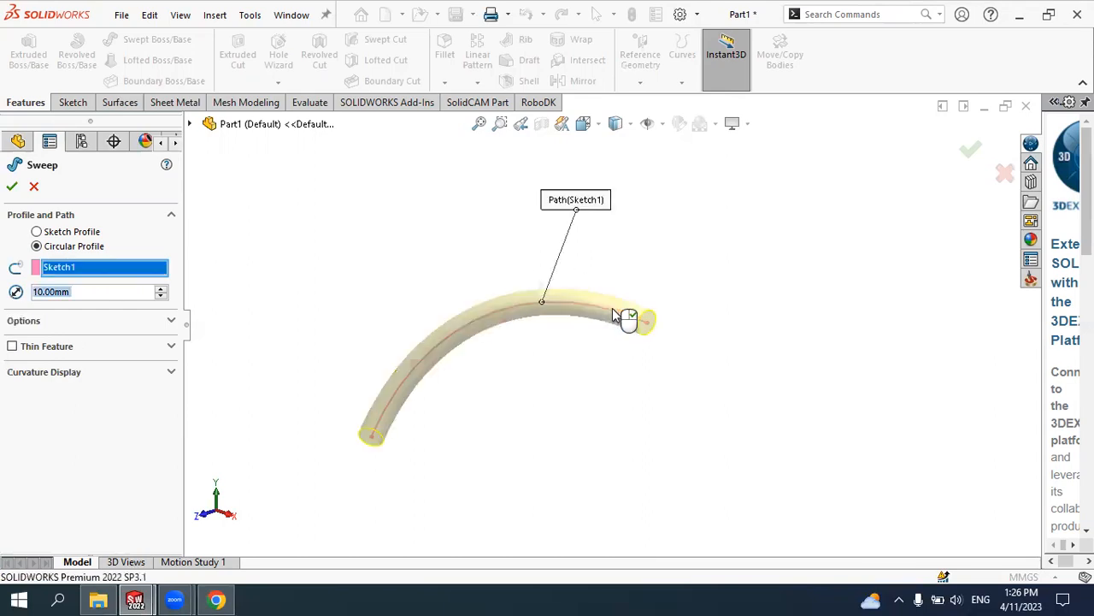
pyautogui.scroll(1, 617, 317)
pyautogui.scroll(-3, 602, 316)
pyautogui.scroll(1, 599, 316)
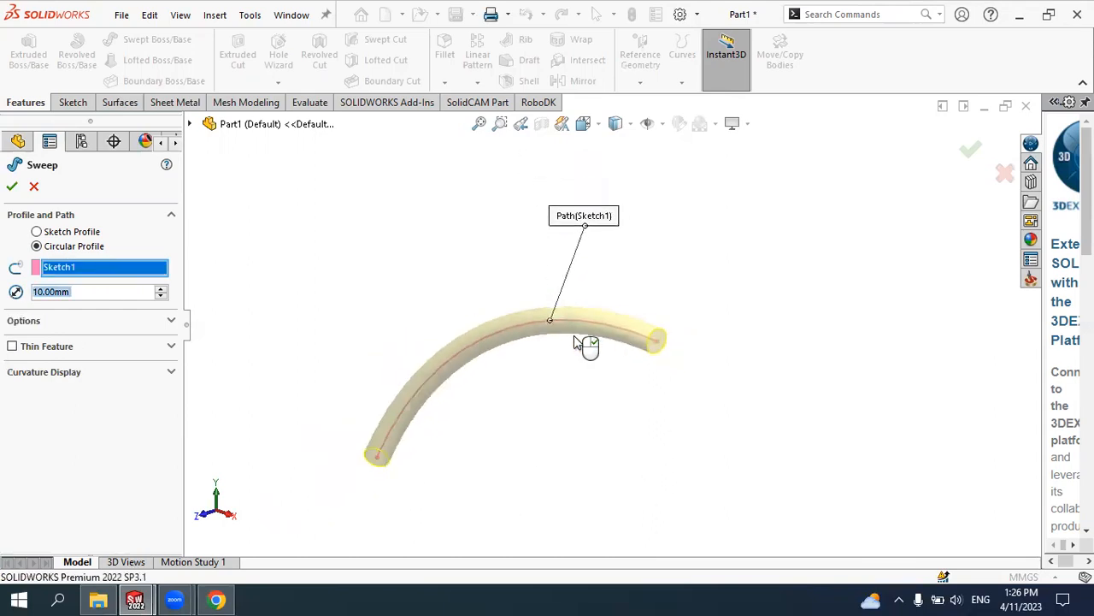
pyautogui.scroll(-1, 573, 338)
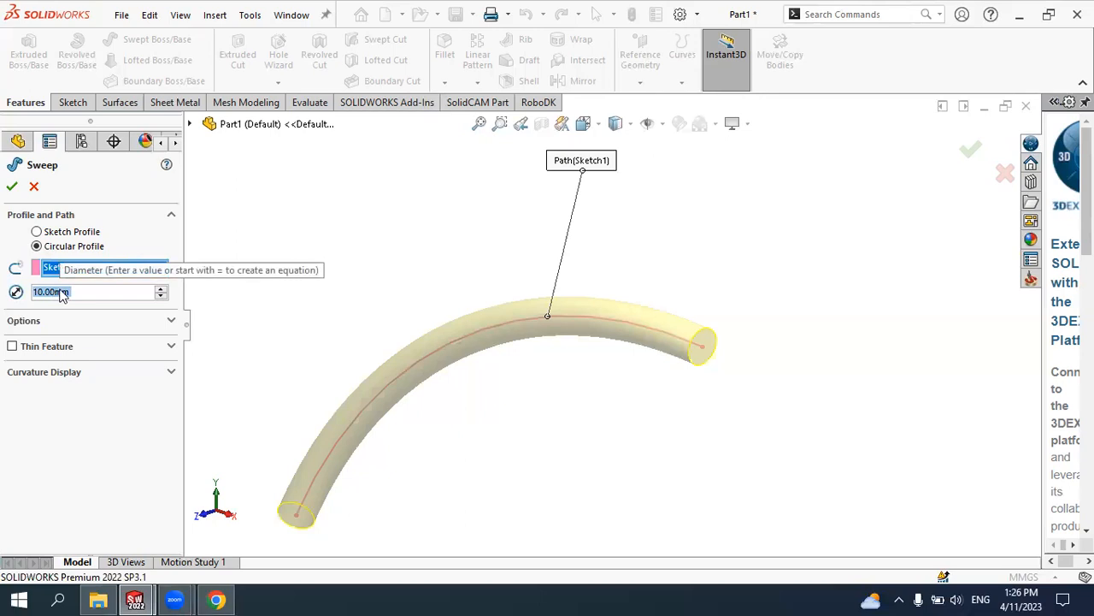
# Set the circular profile's diameter to 30 mm and complete the sweep
pyautogui.click(78, 292)
pyautogui.moveTo(78, 292); pyautogui.dragTo(9, 297)
pyautogui.click(162, 289)
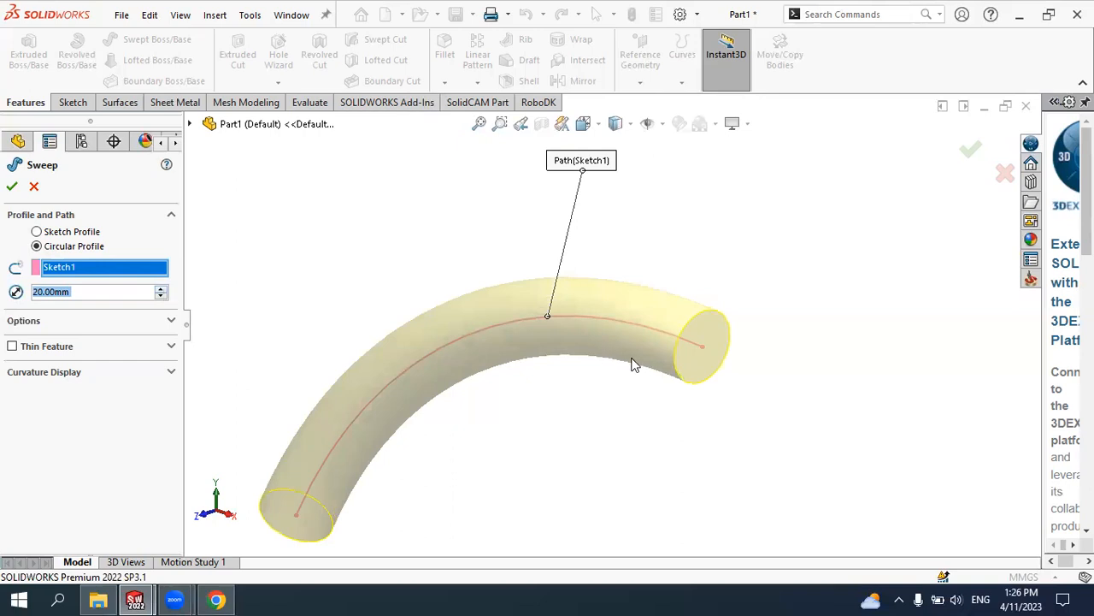
pyautogui.scroll(2, 659, 376)
pyautogui.scroll(-2, 654, 341)
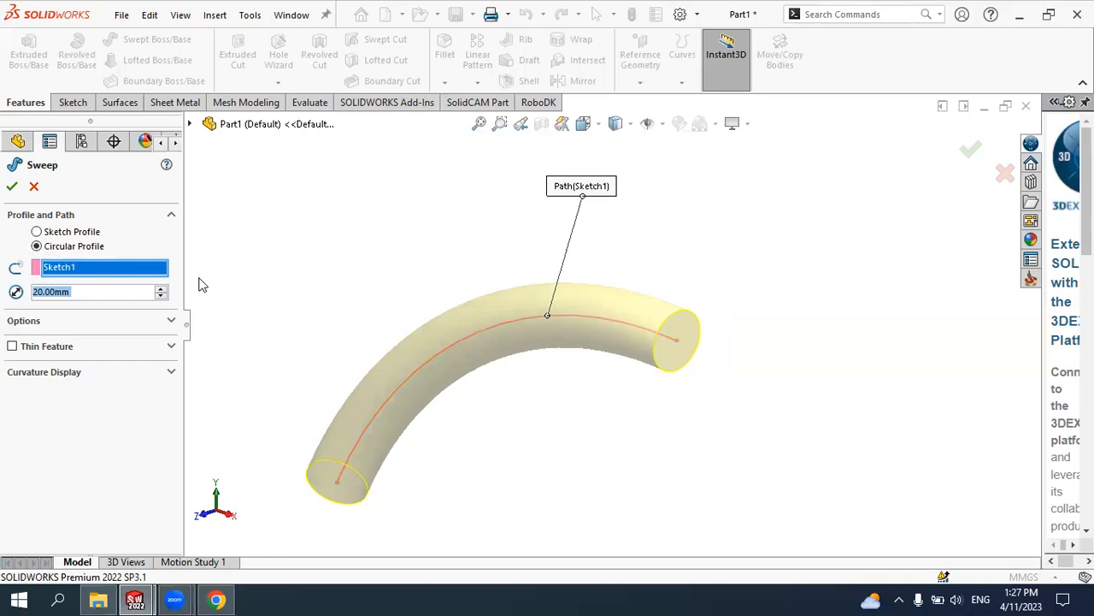
pyautogui.click(162, 291)
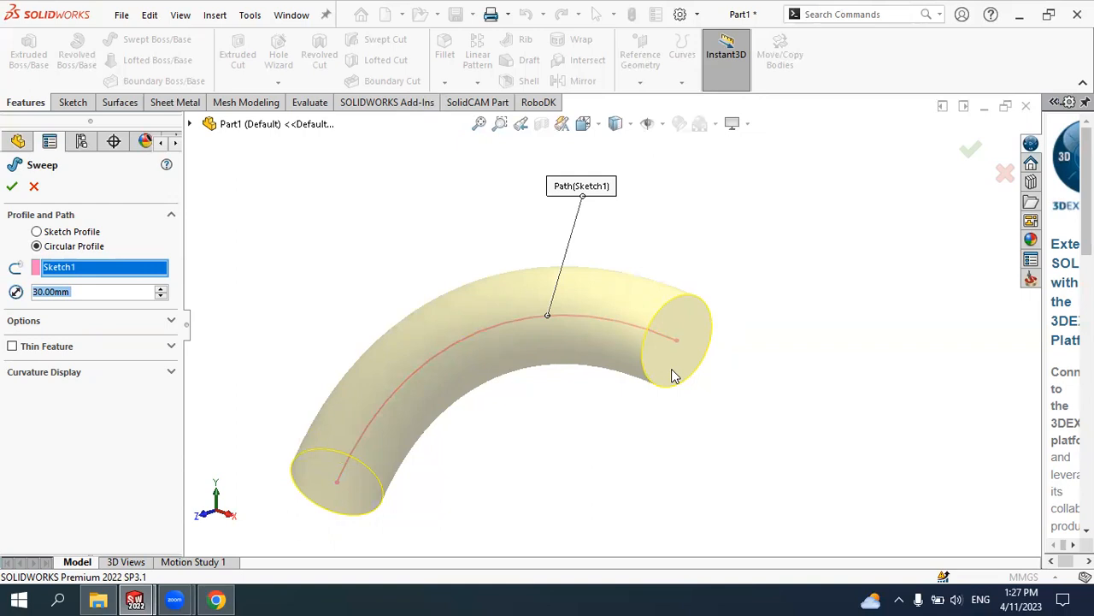
pyautogui.click(11, 187)
pyautogui.moveTo(539, 221); pyautogui.dragTo(562, 207, button='middle')
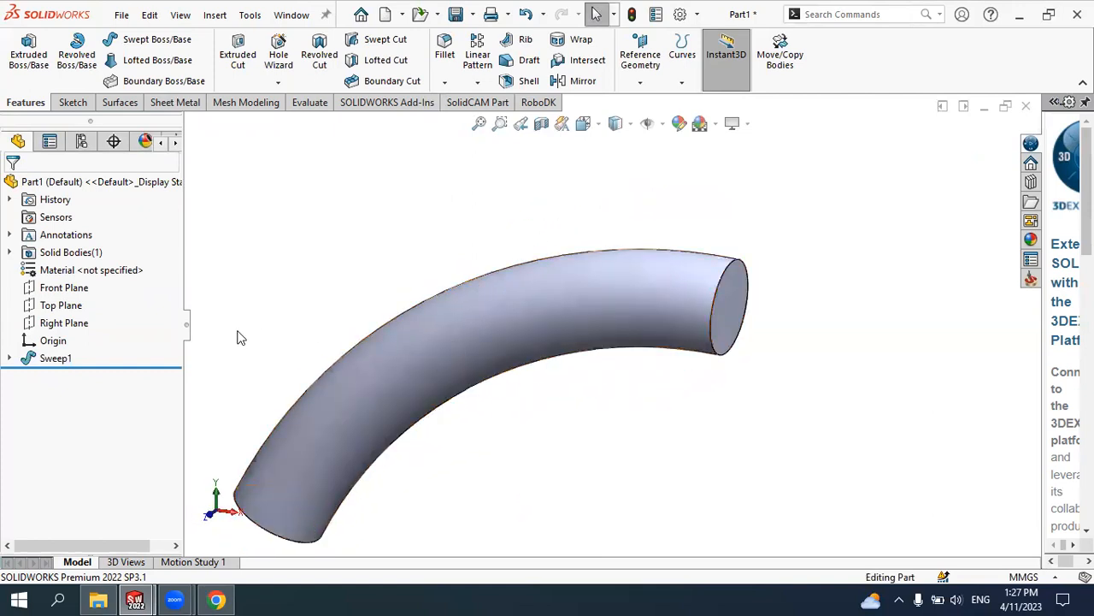
# Inspect the swept feature in the feature tree and select the path sketch it contains
pyautogui.click(58, 360)
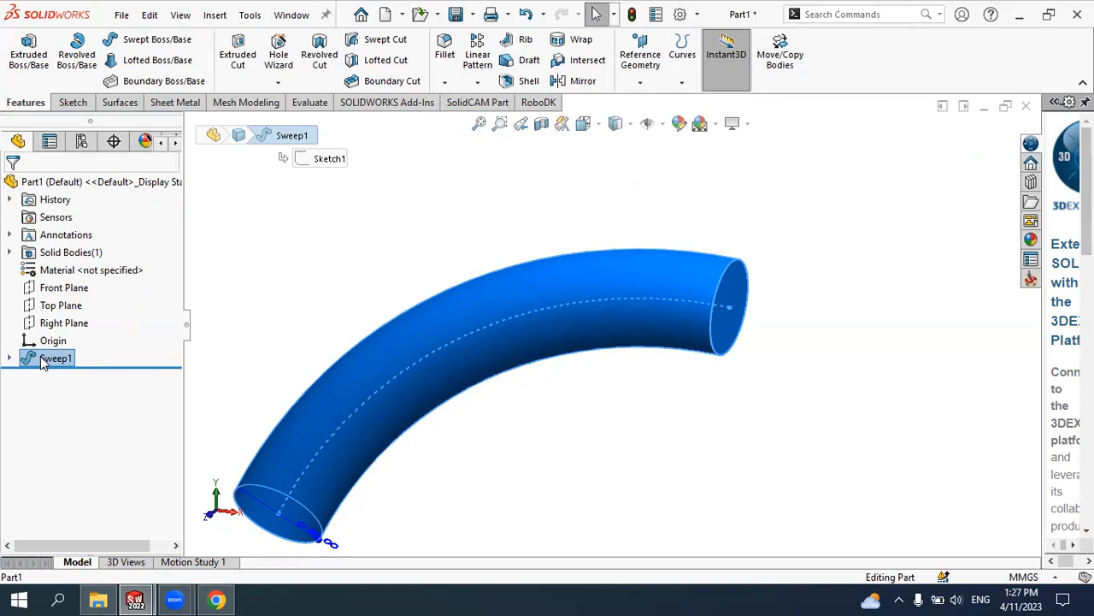
pyautogui.click(11, 359)
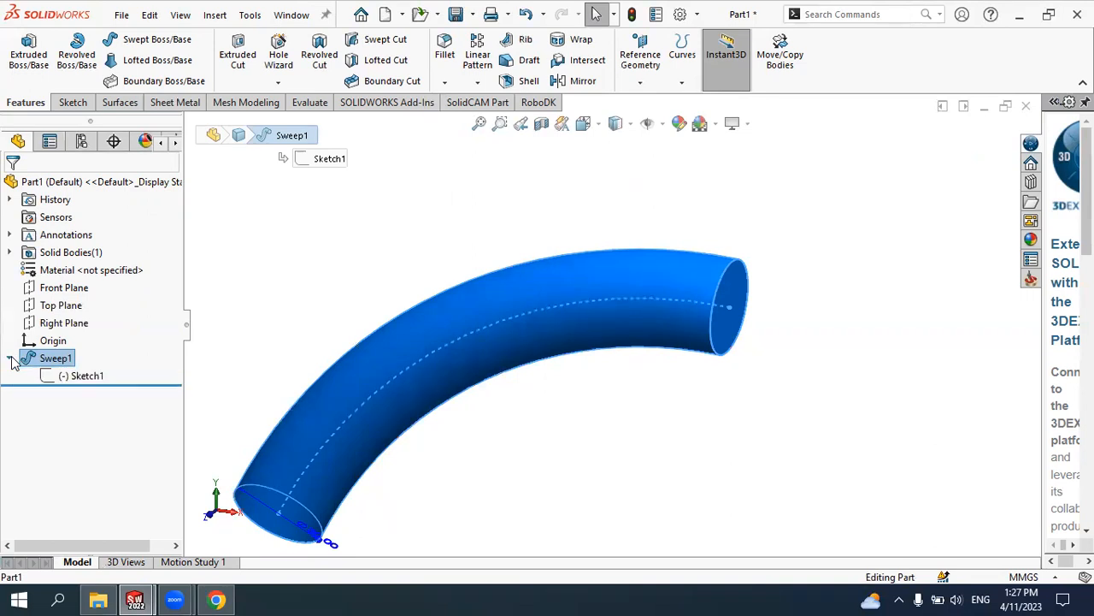
pyautogui.click(77, 376)
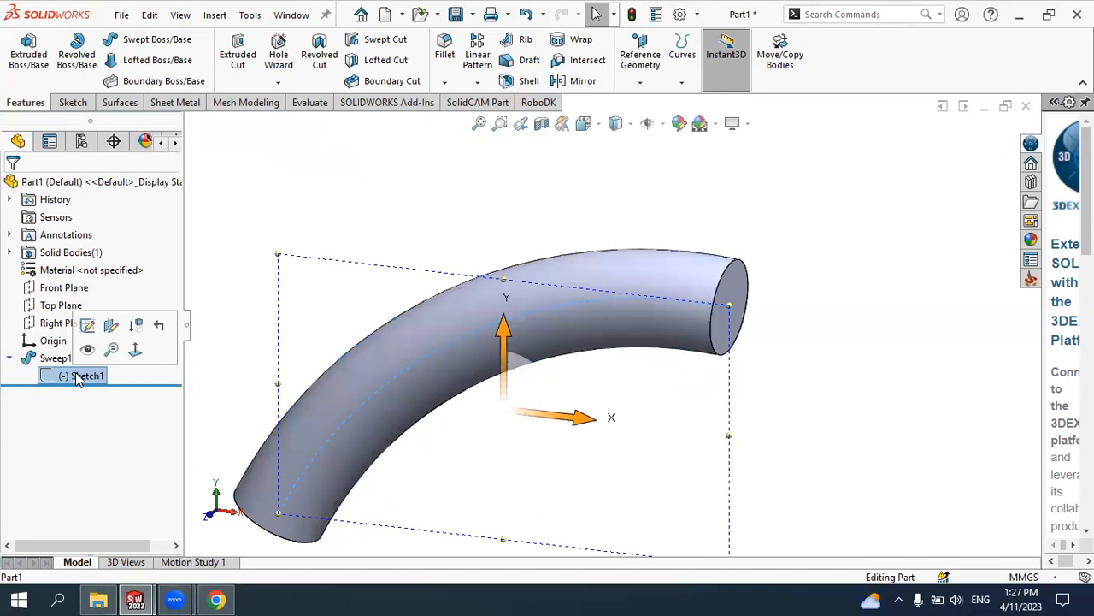
# Open the sweep's path sketch to view the arc, return to the solid, and examine how the sketch sits under the sweep feature
pyautogui.click(86, 326)
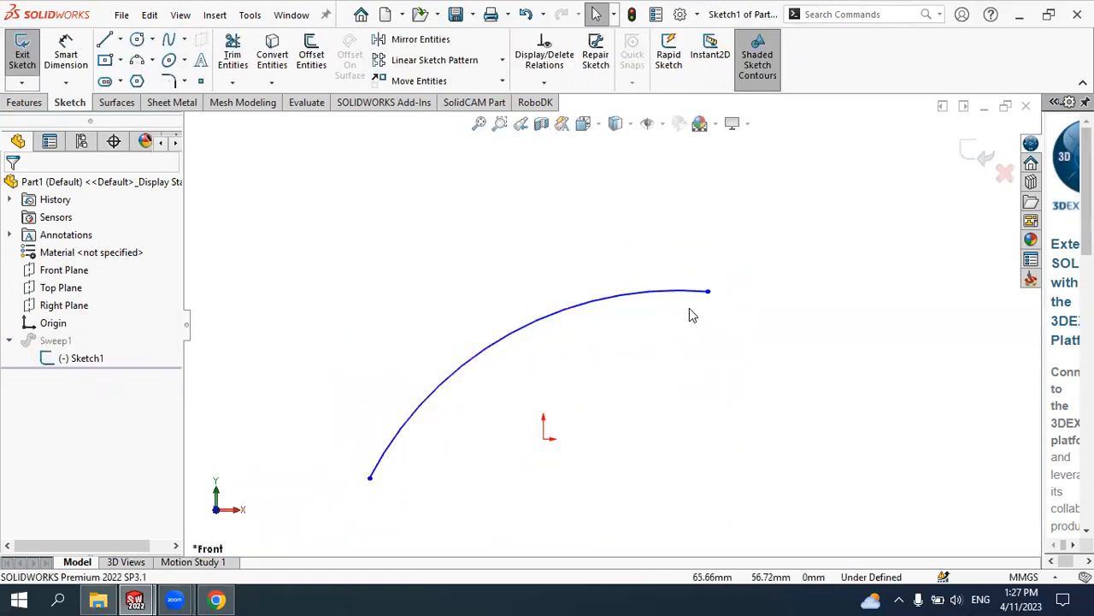
pyautogui.hotkey('ctrl', 'b')
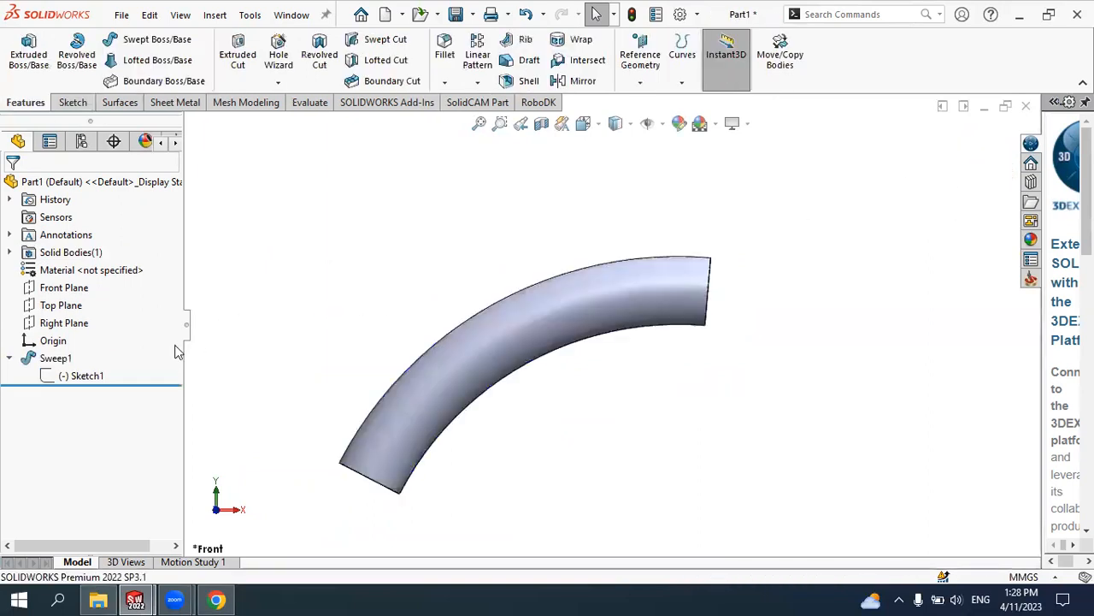
pyautogui.click(55, 358)
pyautogui.moveTo(787, 359)
pyautogui.mouseDown(button='middle')
pyautogui.moveTo(715, 337)
pyautogui.moveTo(822, 372)
pyautogui.moveTo(733, 374)
pyautogui.mouseUp(button='middle')
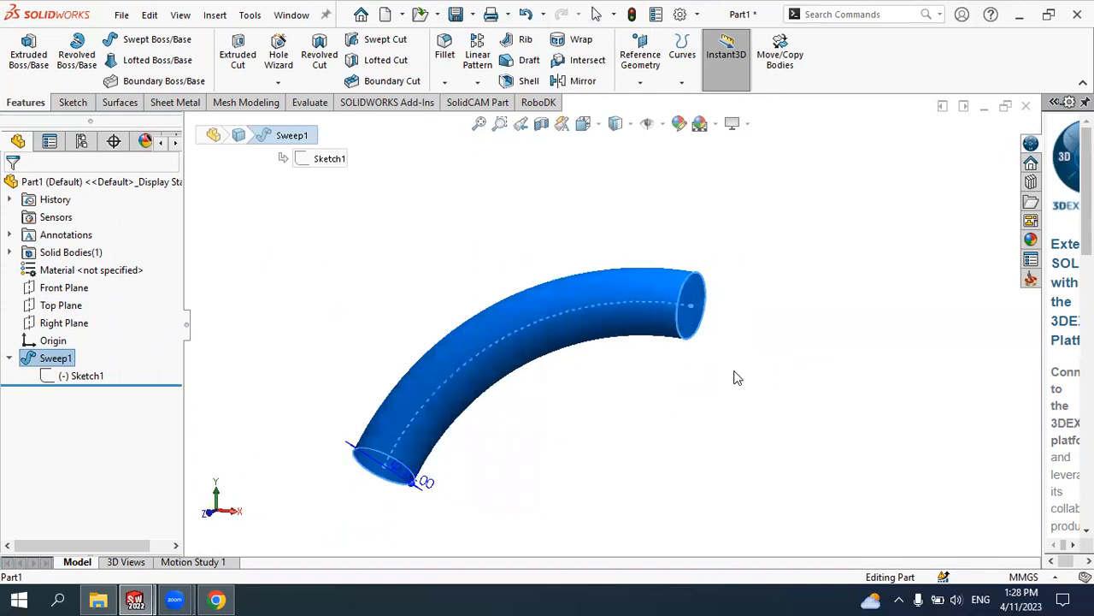
pyautogui.click(86, 376)
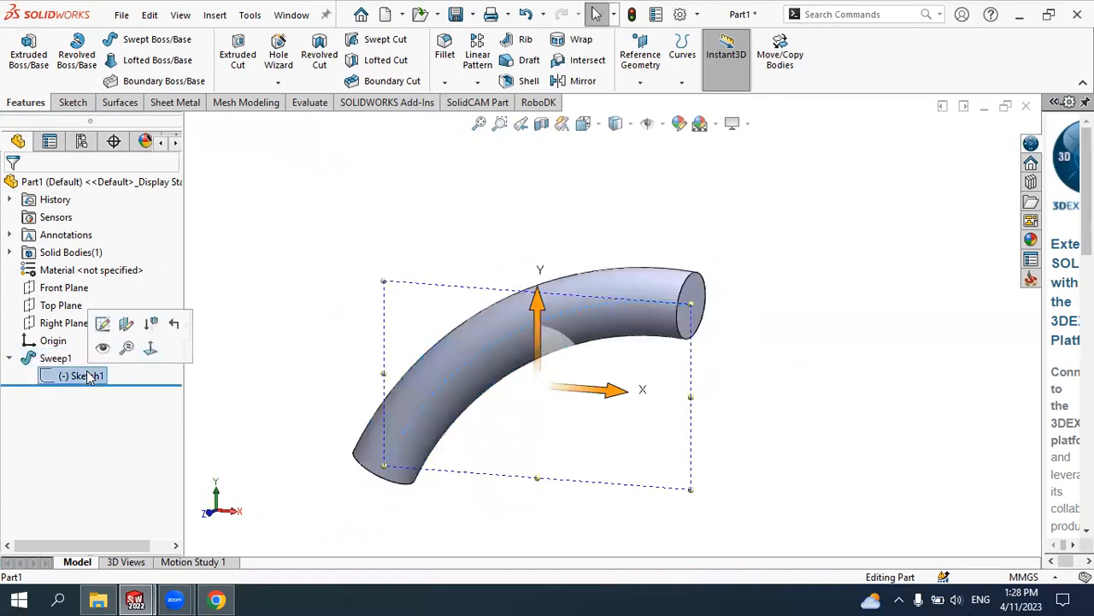
pyautogui.click(10, 359)
pyautogui.click(10, 358)
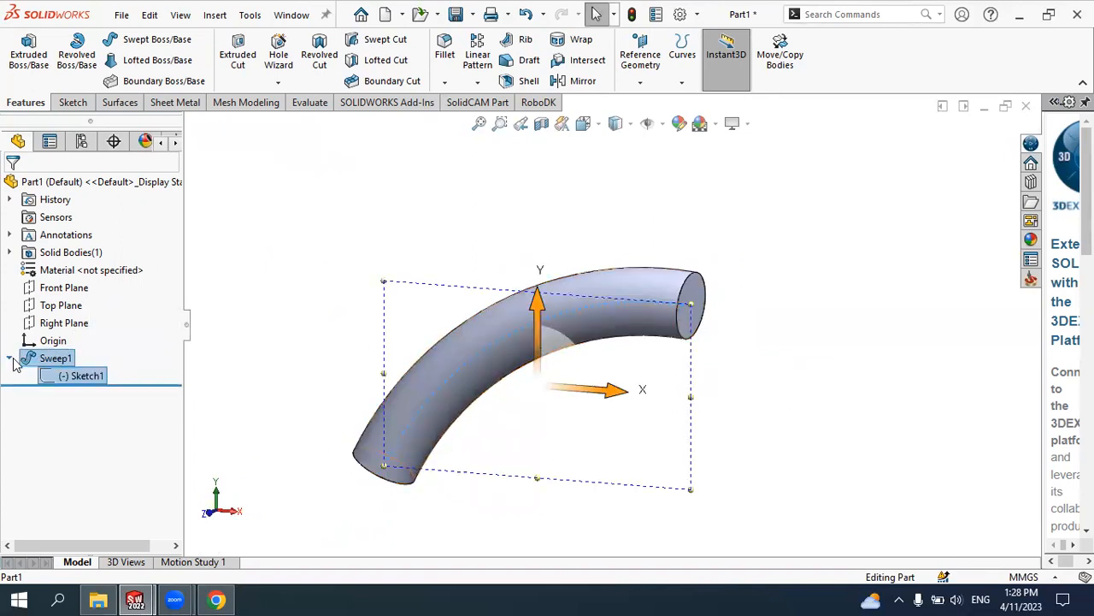
# Reopen the sweep's definition to review its circular profile, path, diameter, options and curvature display settings, and close it without changes
pyautogui.click(55, 360)
pyautogui.click(55, 360)
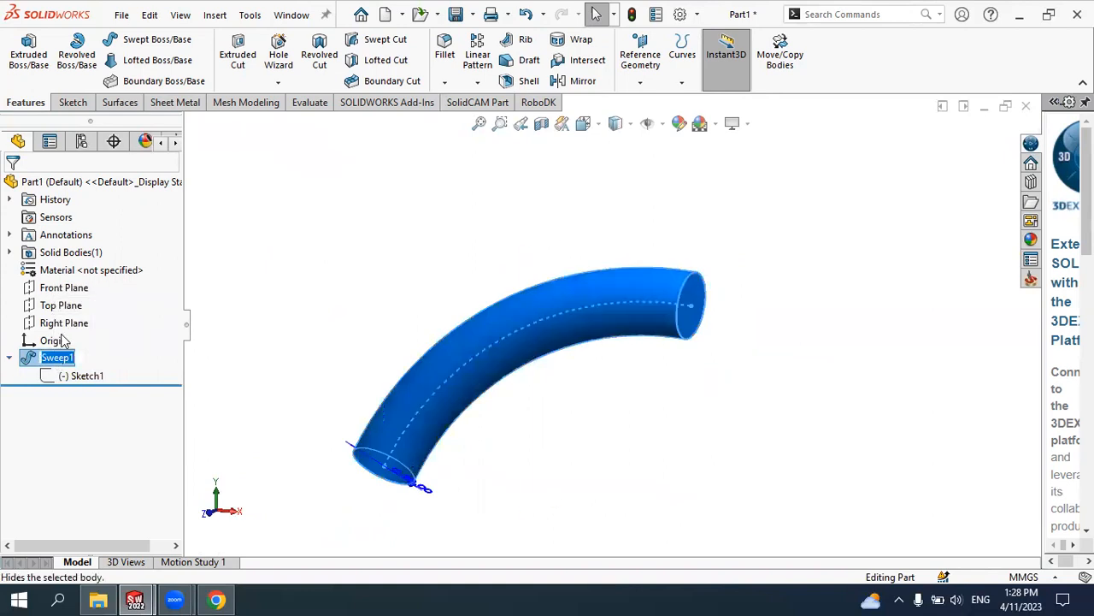
pyautogui.click(55, 343)
pyautogui.click(61, 361)
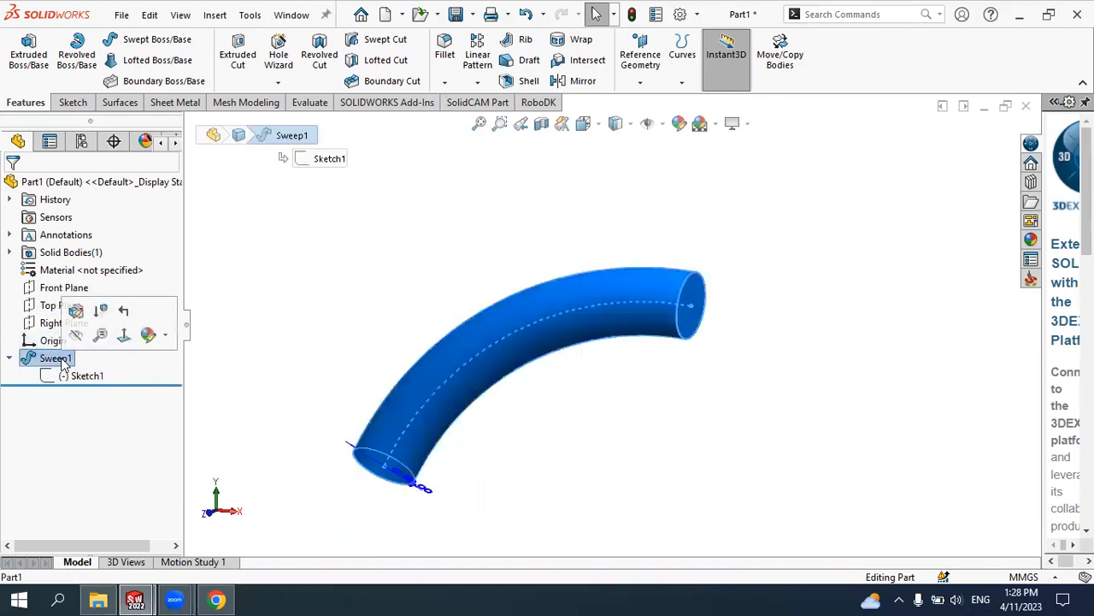
pyautogui.click(85, 318)
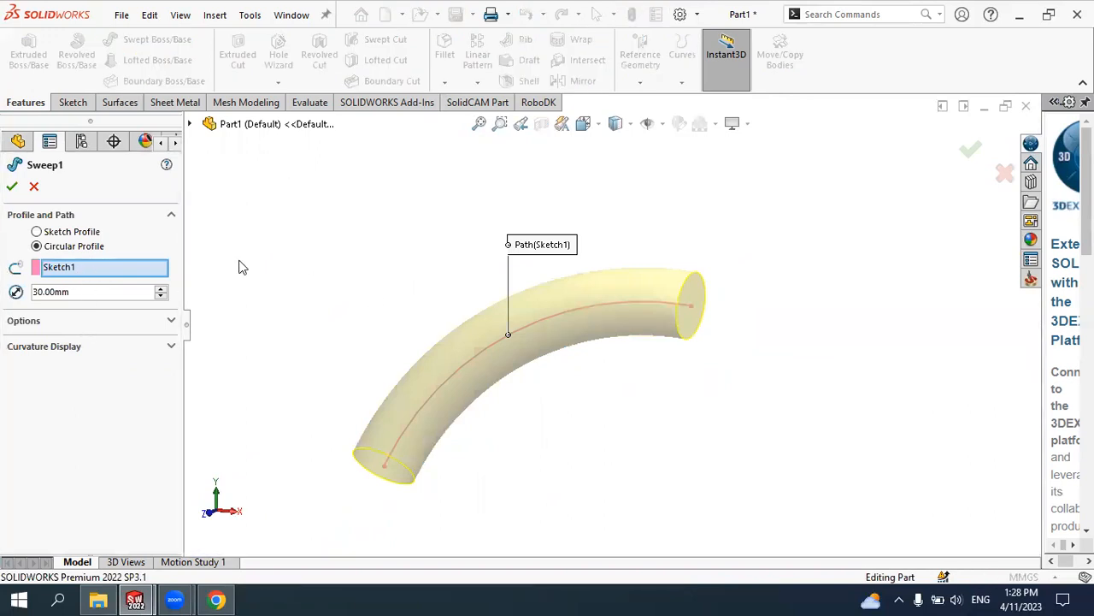
pyautogui.doubleClick(81, 291)
pyautogui.click(31, 322)
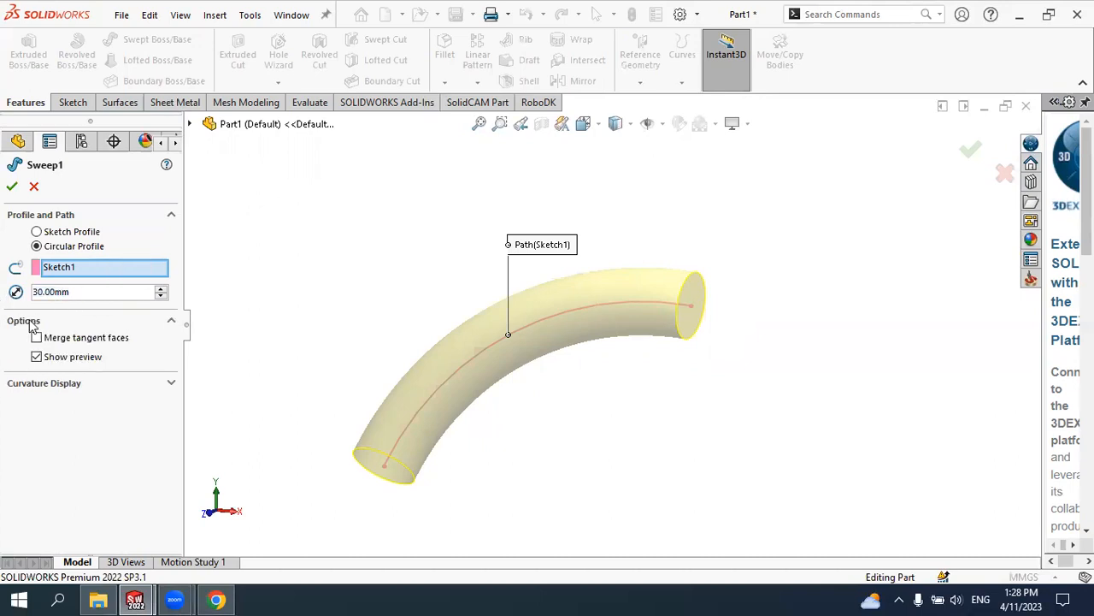
pyautogui.click(32, 385)
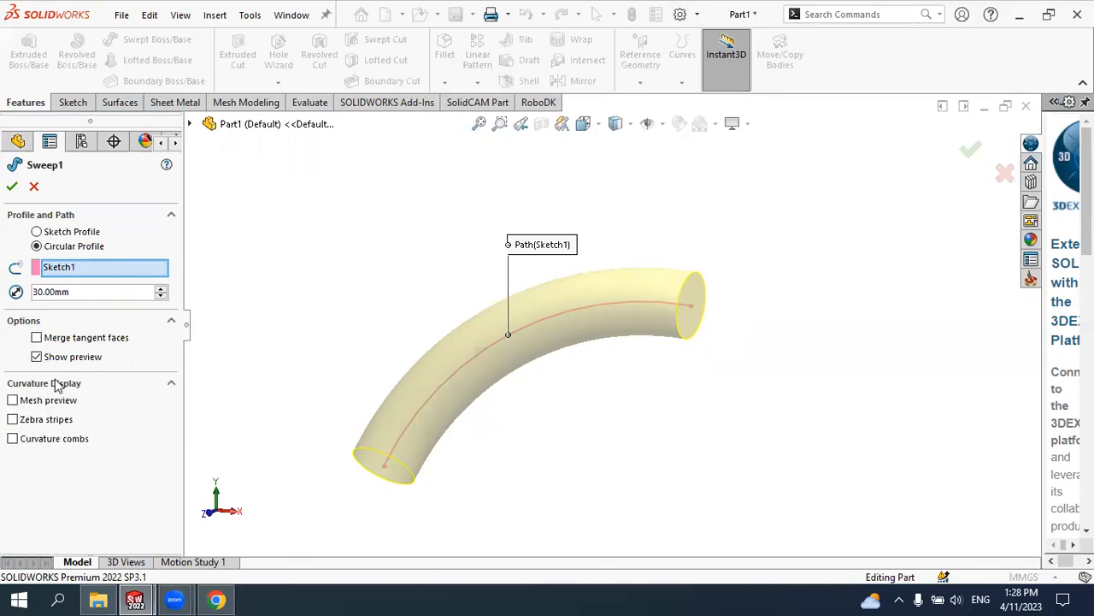
pyautogui.click(38, 385)
pyautogui.click(26, 322)
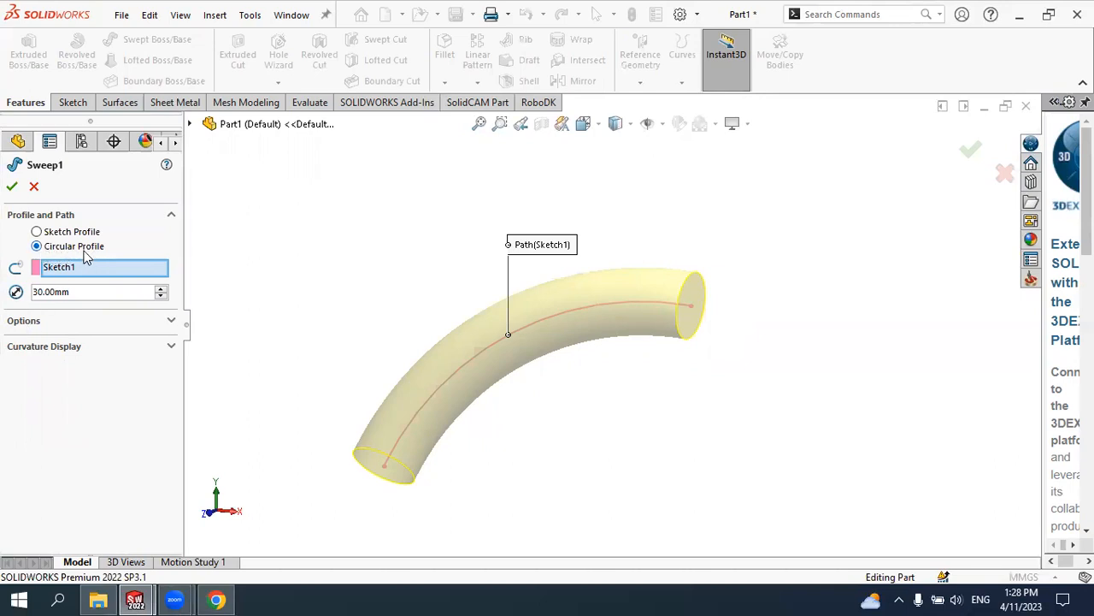
pyautogui.click(12, 186)
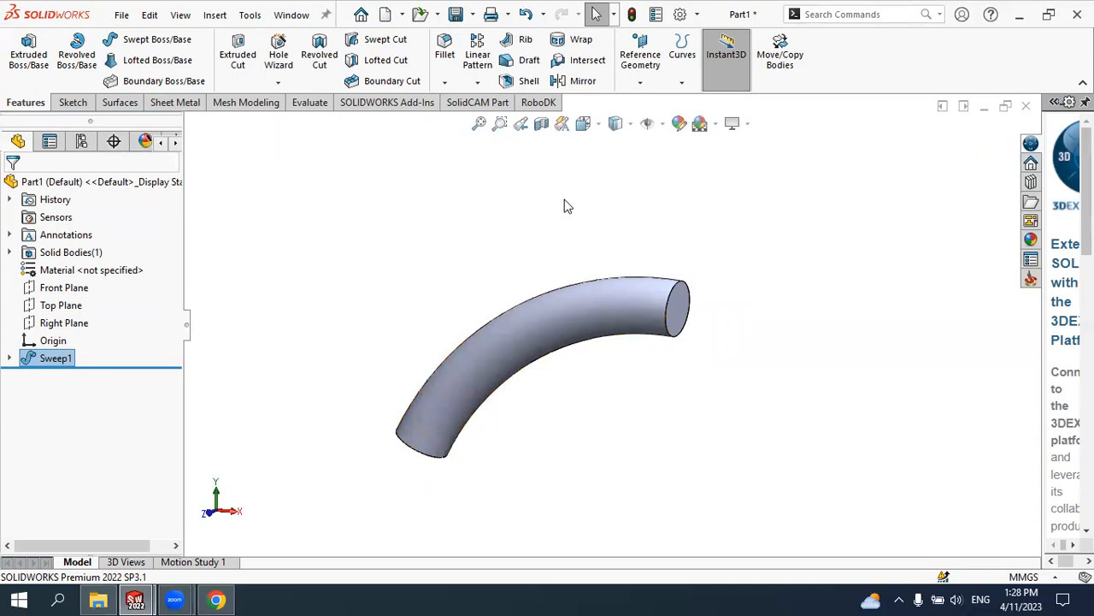
# Create a new part and start a sketch on the Front Plane
pyautogui.click(402, 15)
pyautogui.click(409, 38)
pyautogui.click(660, 499)
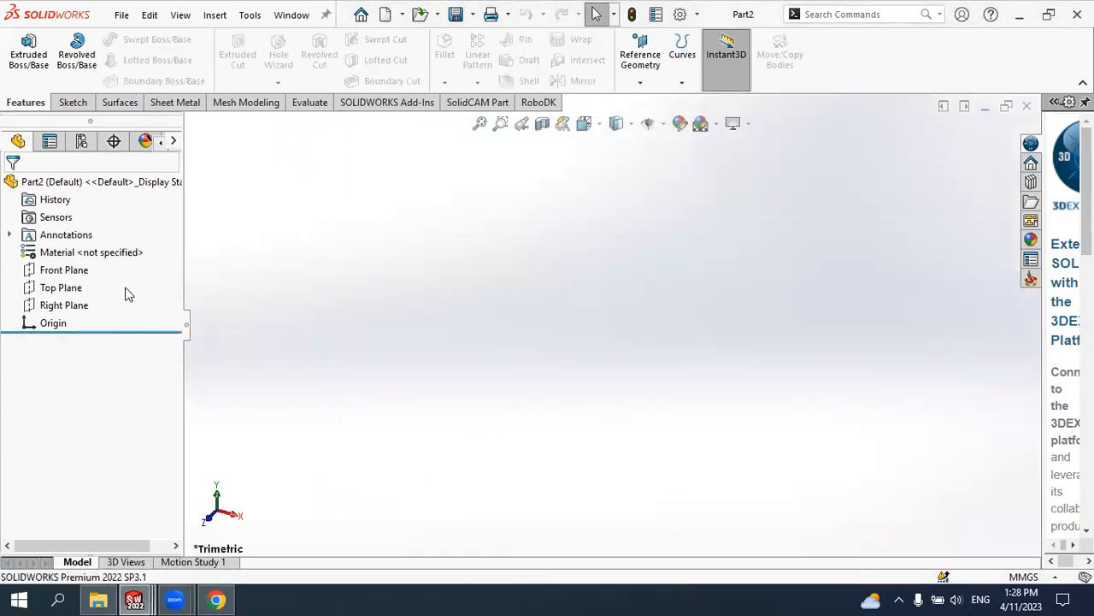
pyautogui.click(64, 270)
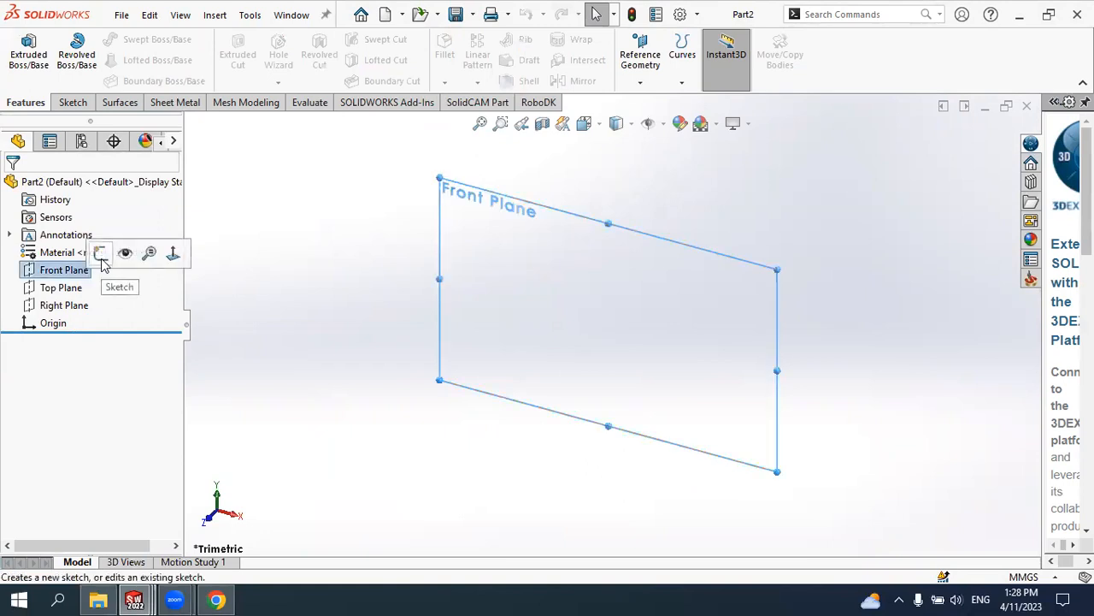
pyautogui.click(101, 256)
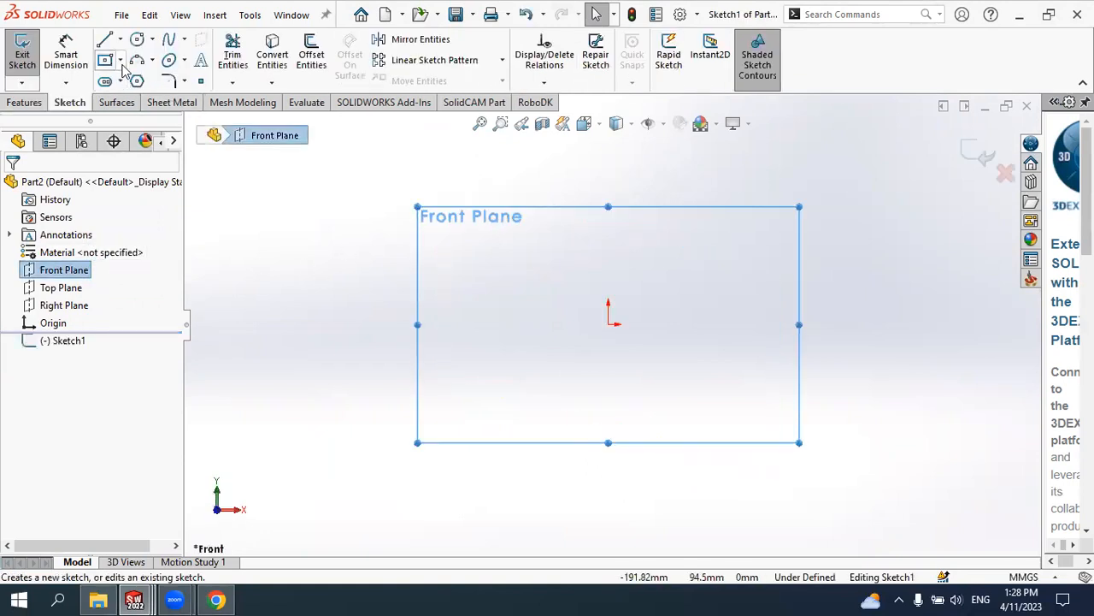
# Draw a 3 Point Arc of about 174 mm radius, from below the origin on one side over it to the other, and exit the sketch
pyautogui.click(151, 59)
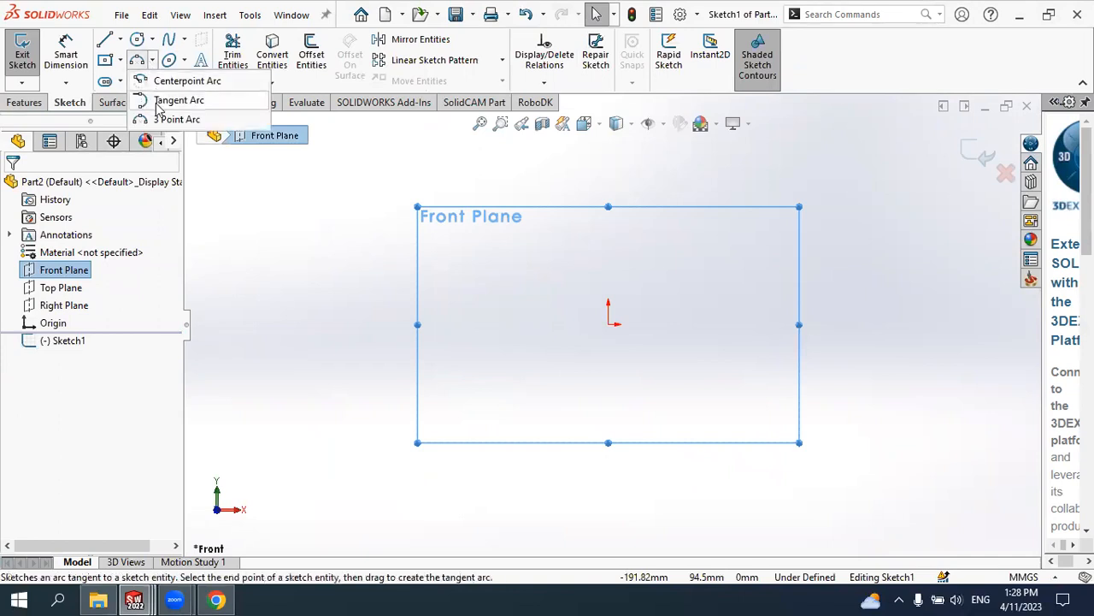
pyautogui.click(177, 119)
pyautogui.click(413, 381)
pyautogui.click(849, 246)
pyautogui.click(607, 238)
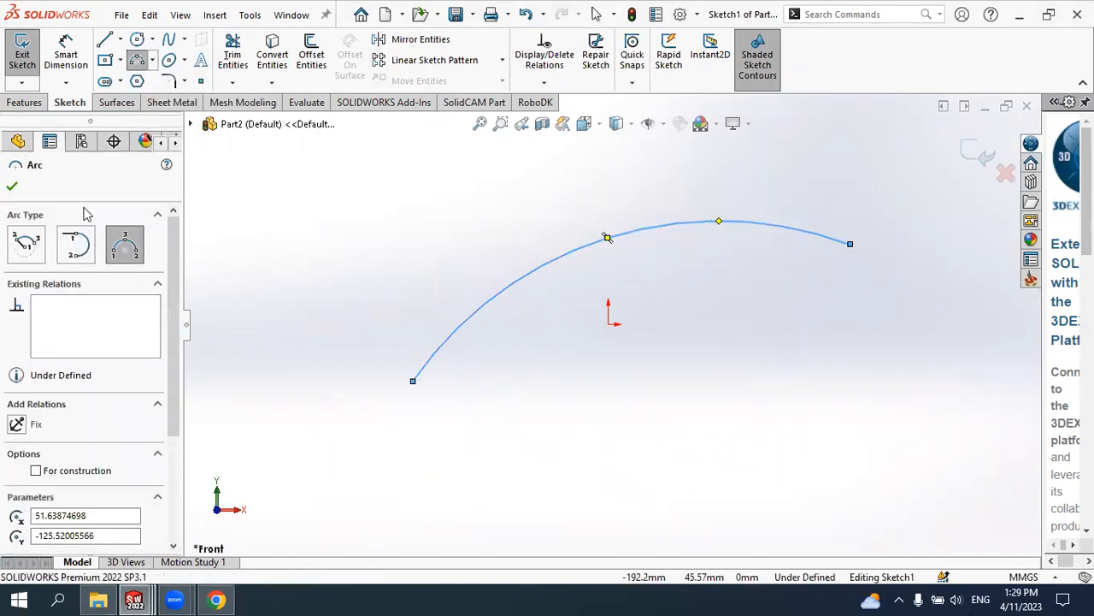
pyautogui.click(12, 185)
pyautogui.click(983, 165)
# Create a reference plane perpendicular to the arc and coincident with its upper endpoint
pyautogui.moveTo(899, 273)
pyautogui.mouseDown(button='middle')
pyautogui.moveTo(799, 342)
pyautogui.moveTo(705, 282)
pyautogui.mouseUp(button='middle')
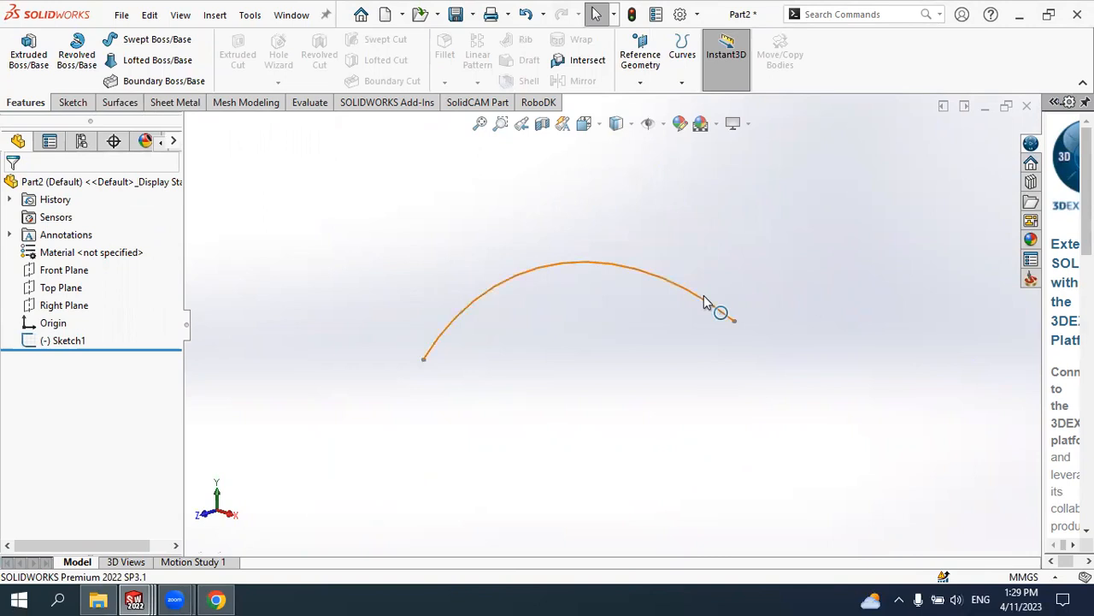
pyautogui.scroll(-2, 779, 323)
pyautogui.scroll(2, 766, 322)
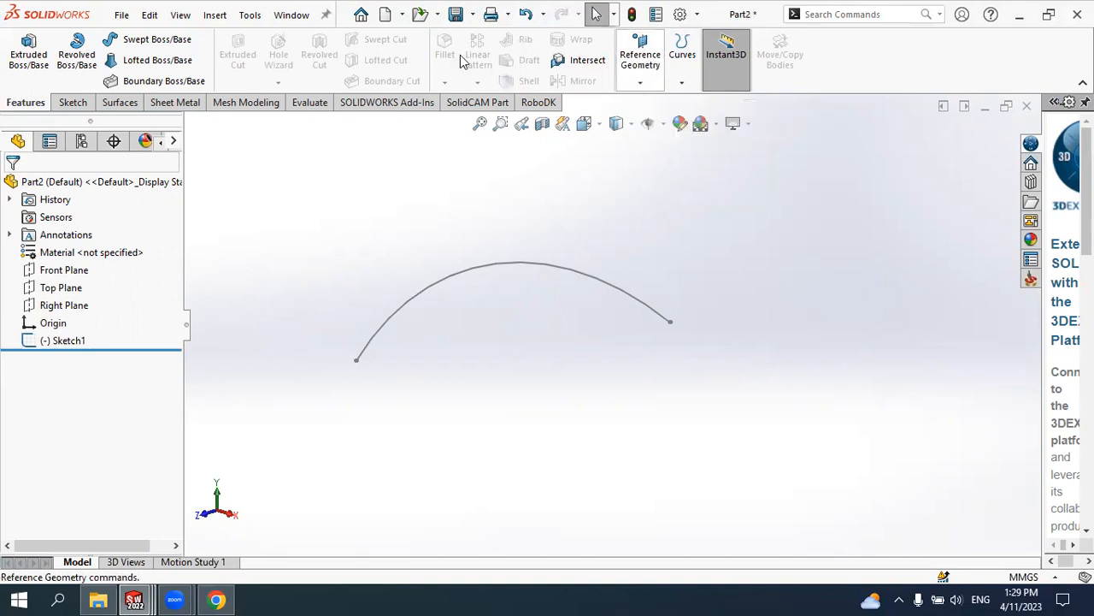
pyautogui.click(642, 84)
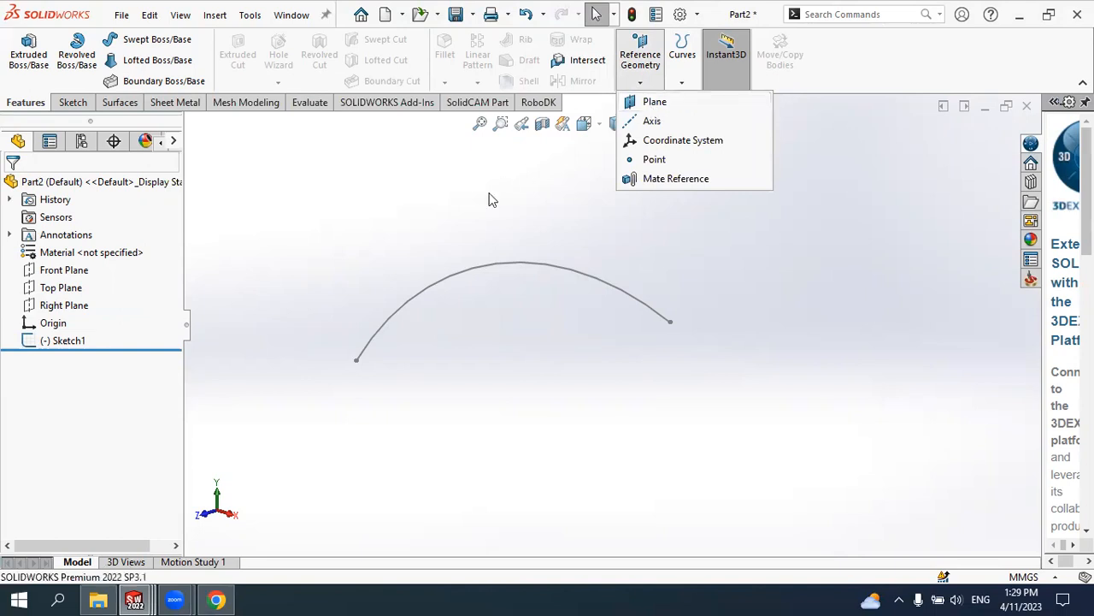
pyautogui.click(657, 106)
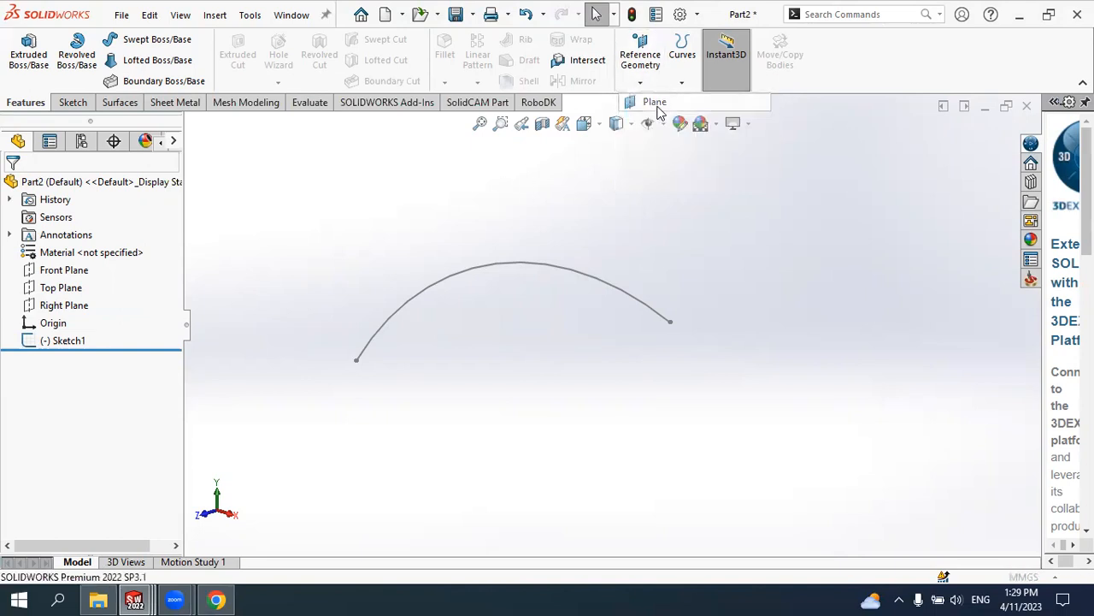
pyautogui.click(643, 311)
pyautogui.moveTo(608, 331); pyautogui.dragTo(669, 337, button='middle')
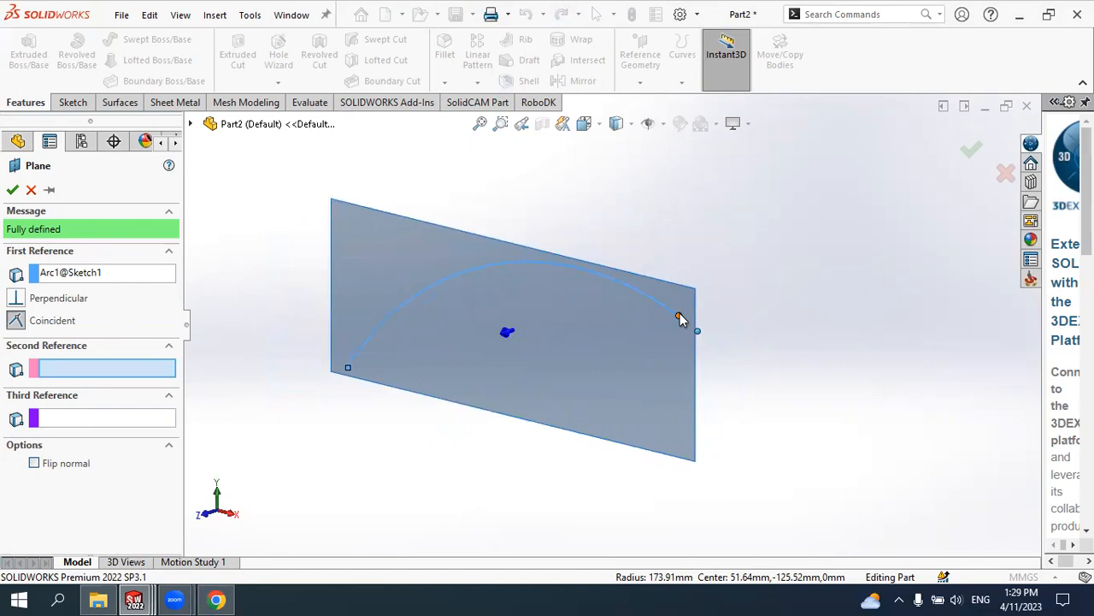
pyautogui.click(685, 318)
pyautogui.moveTo(706, 333)
pyautogui.mouseDown(button='middle')
pyautogui.moveTo(747, 322)
pyautogui.moveTo(716, 324)
pyautogui.moveTo(665, 297)
pyautogui.mouseUp(button='middle')
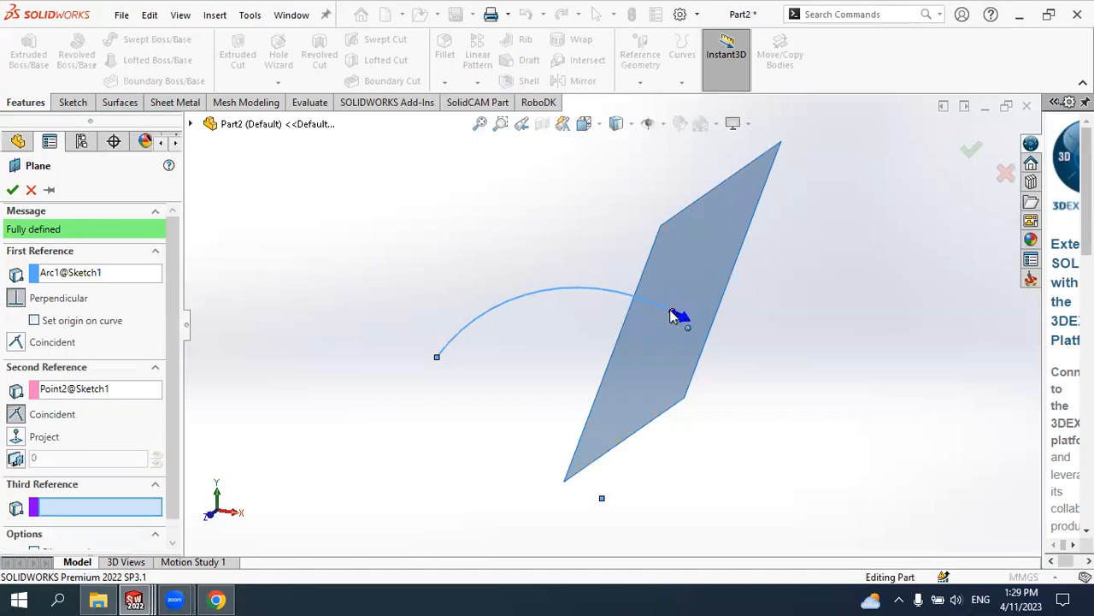
pyautogui.click(12, 189)
# Sketch a center rectangle about 123 by 71 mm on the new plane, centered on the arc's endpoint
pyautogui.press('f')
pyautogui.moveTo(751, 305); pyautogui.dragTo(643, 295, button='middle')
pyautogui.scroll(1, 619, 335)
pyautogui.scroll(-1, 607, 338)
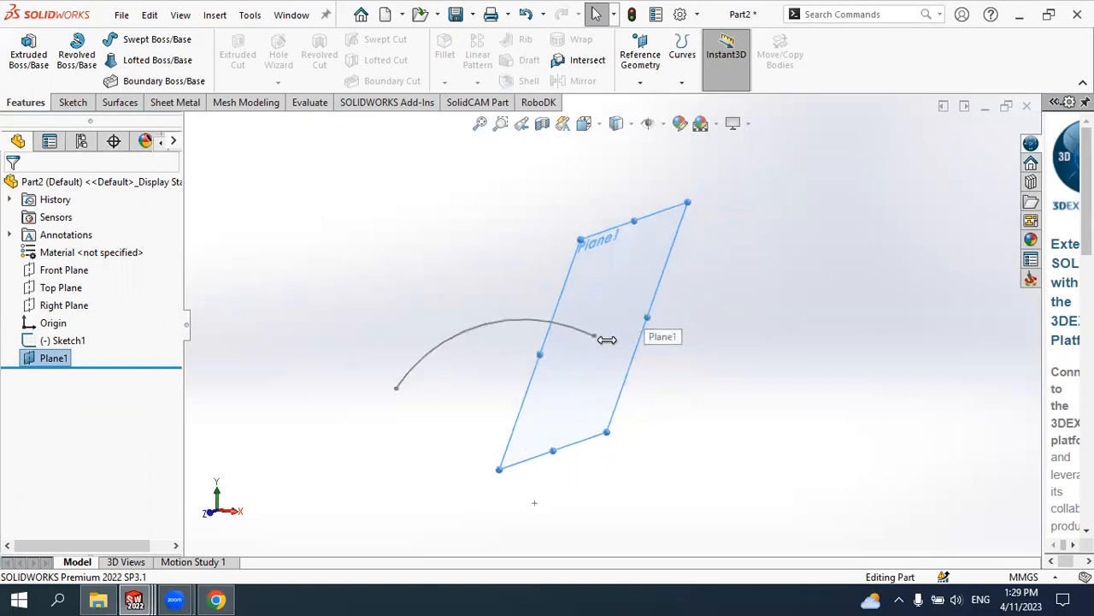
pyautogui.click(620, 290)
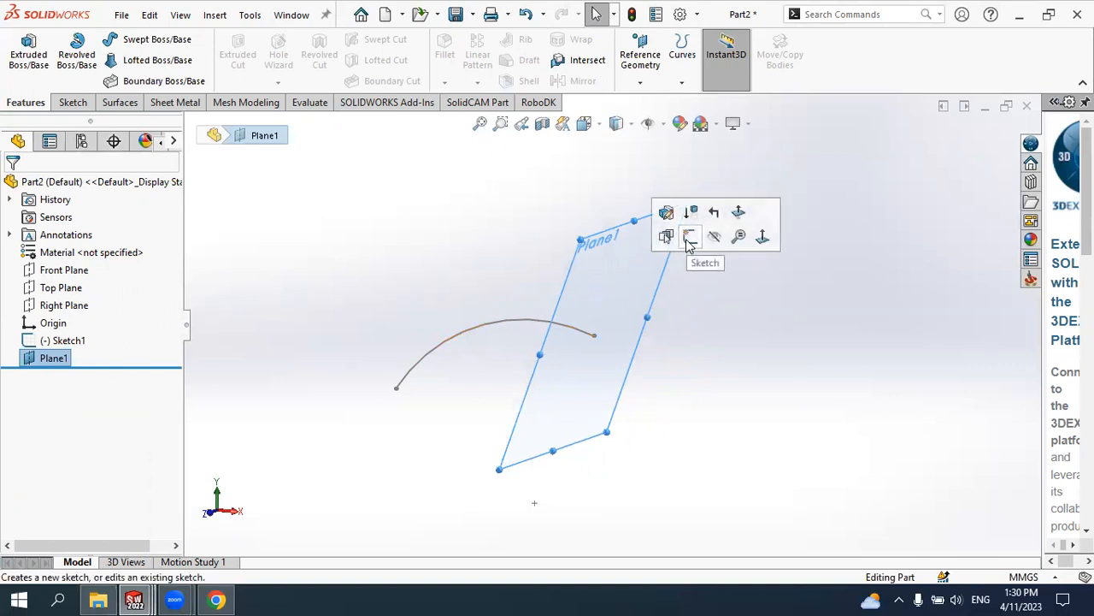
pyautogui.click(689, 239)
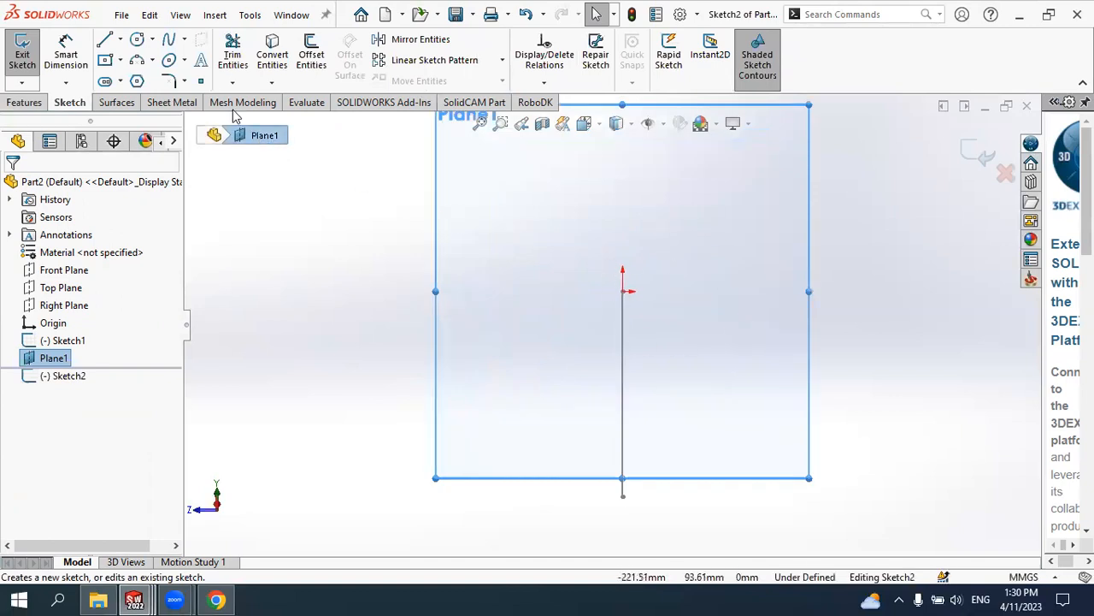
pyautogui.click(120, 60)
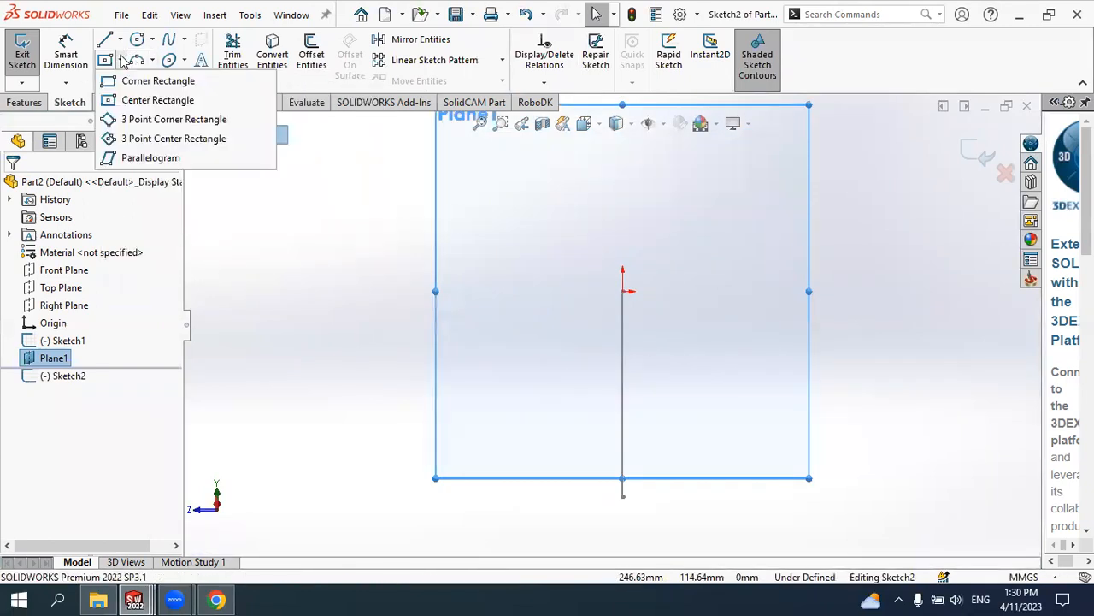
pyautogui.click(138, 102)
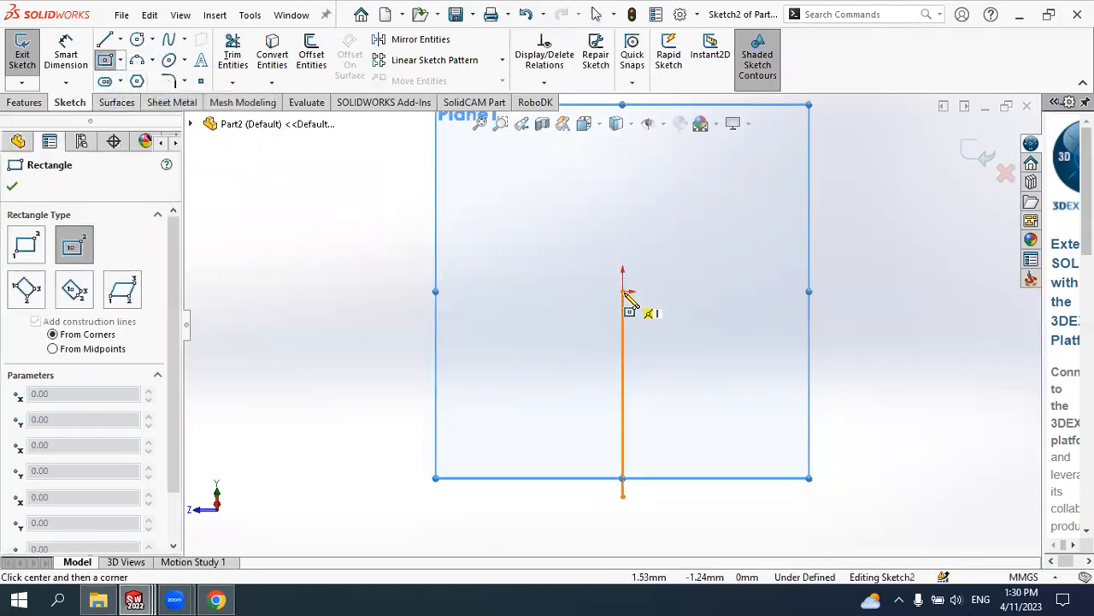
pyautogui.click(623, 292)
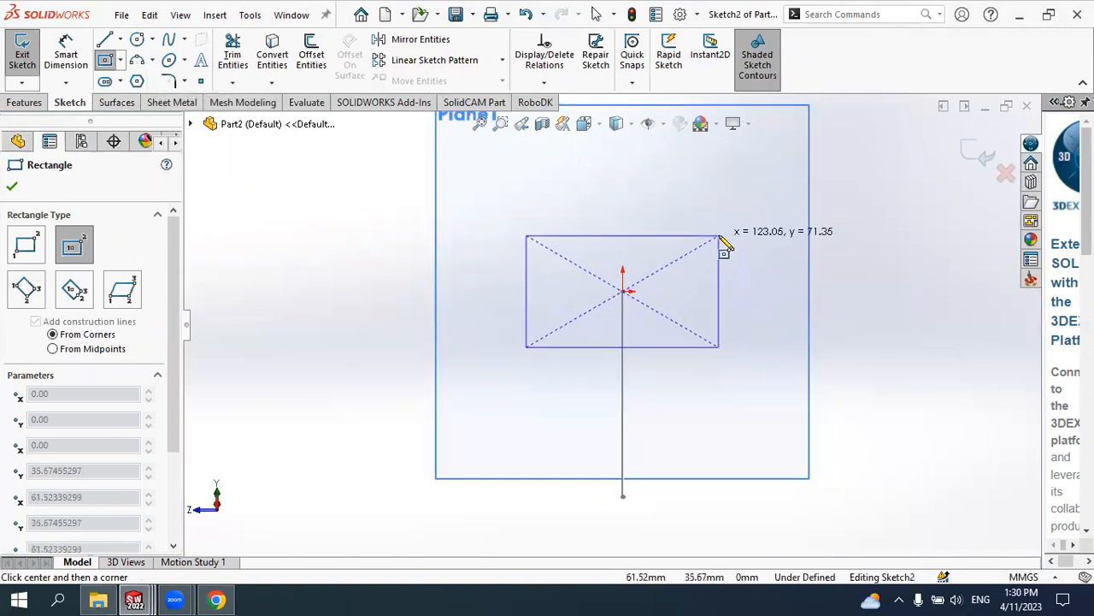
pyautogui.click(719, 235)
pyautogui.click(12, 185)
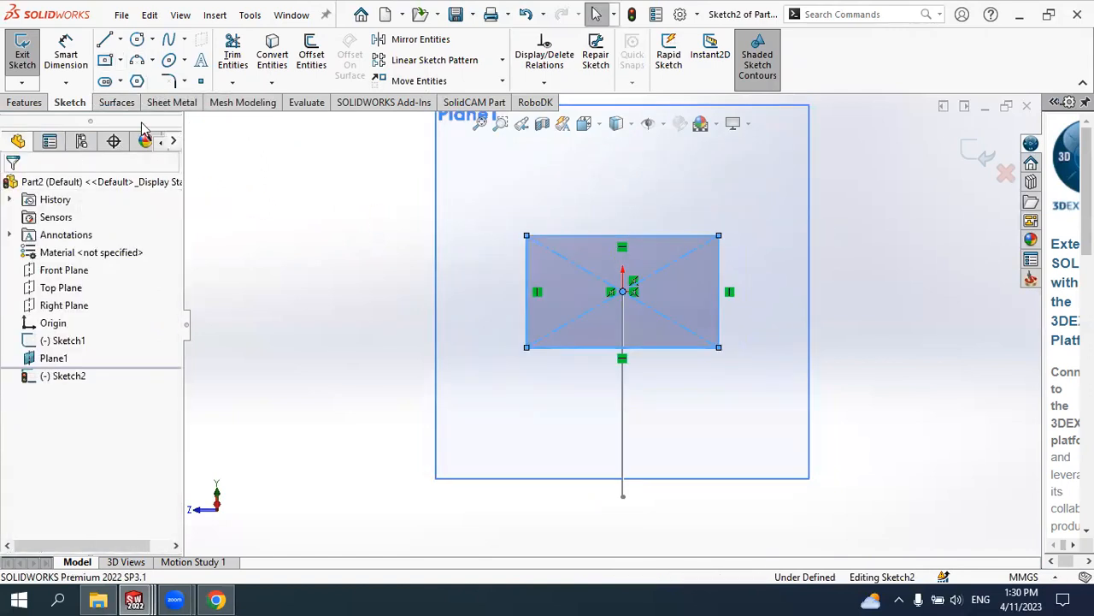
# Round all four corners of the rectangle with 10 mm sketch fillets
pyautogui.click(183, 81)
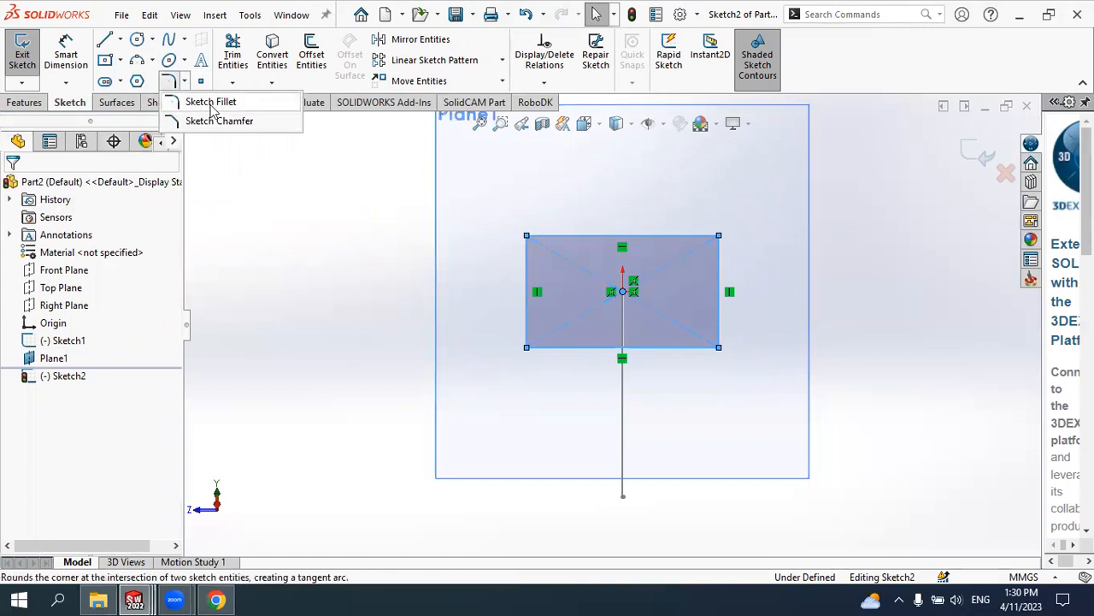
pyautogui.click(210, 103)
pyautogui.click(528, 237)
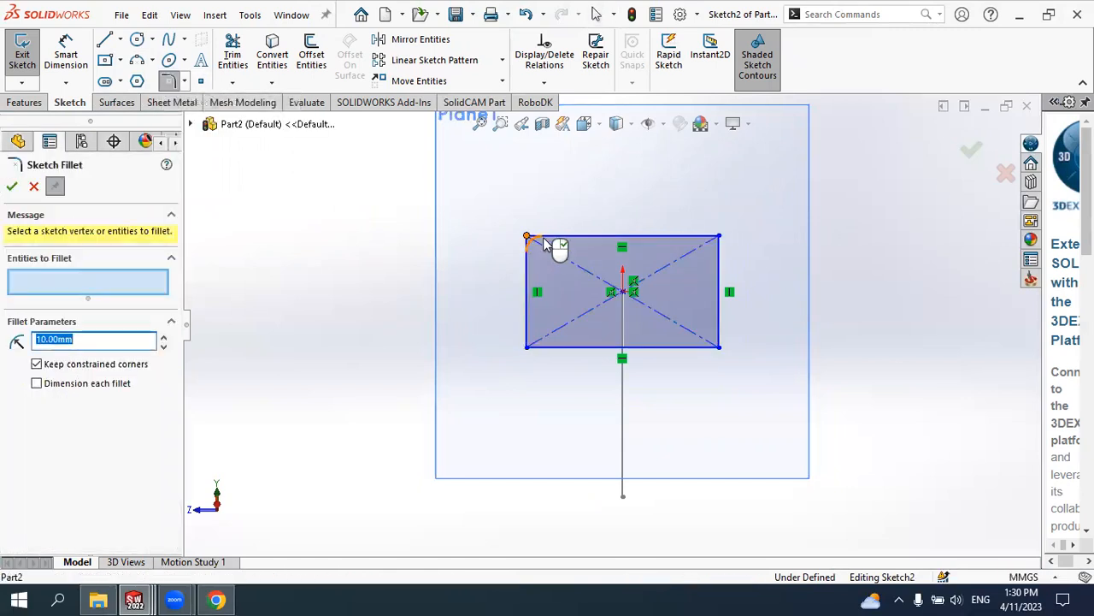
pyautogui.click(719, 237)
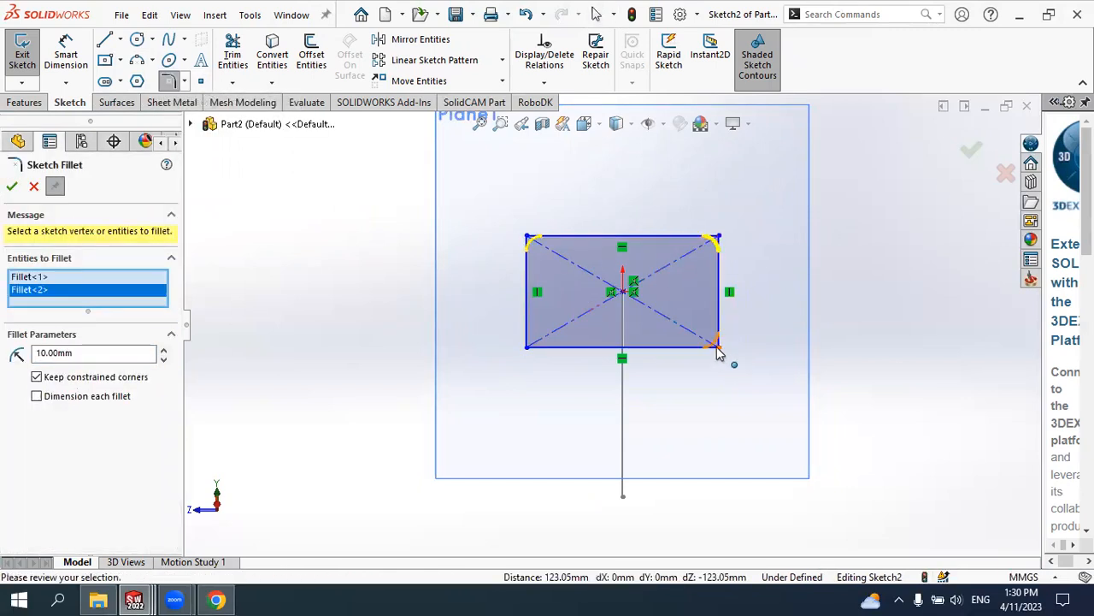
pyautogui.click(718, 345)
pyautogui.click(527, 345)
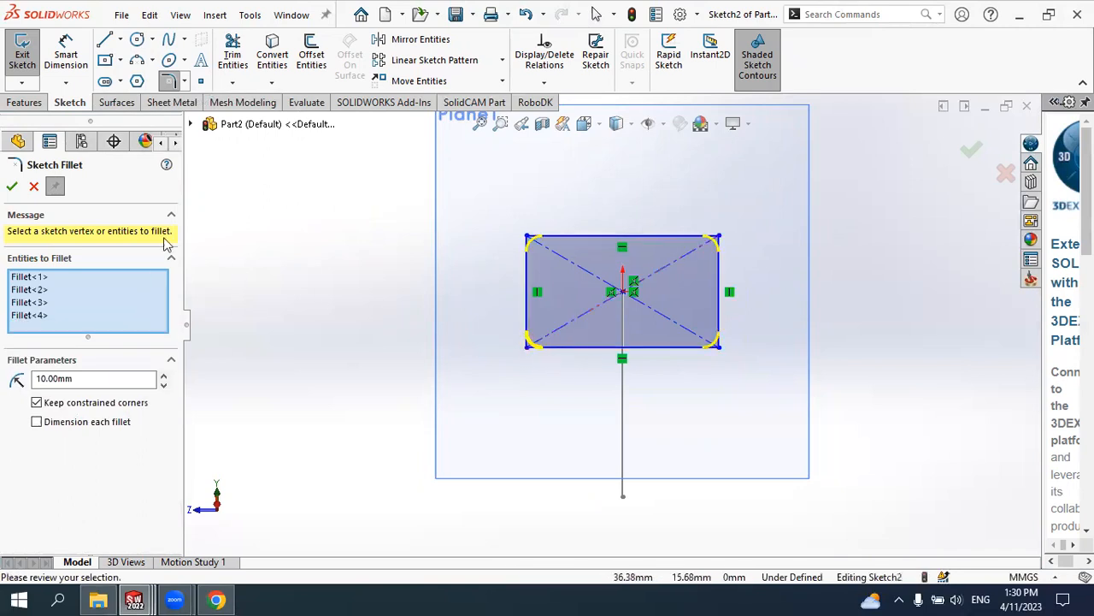
pyautogui.click(11, 188)
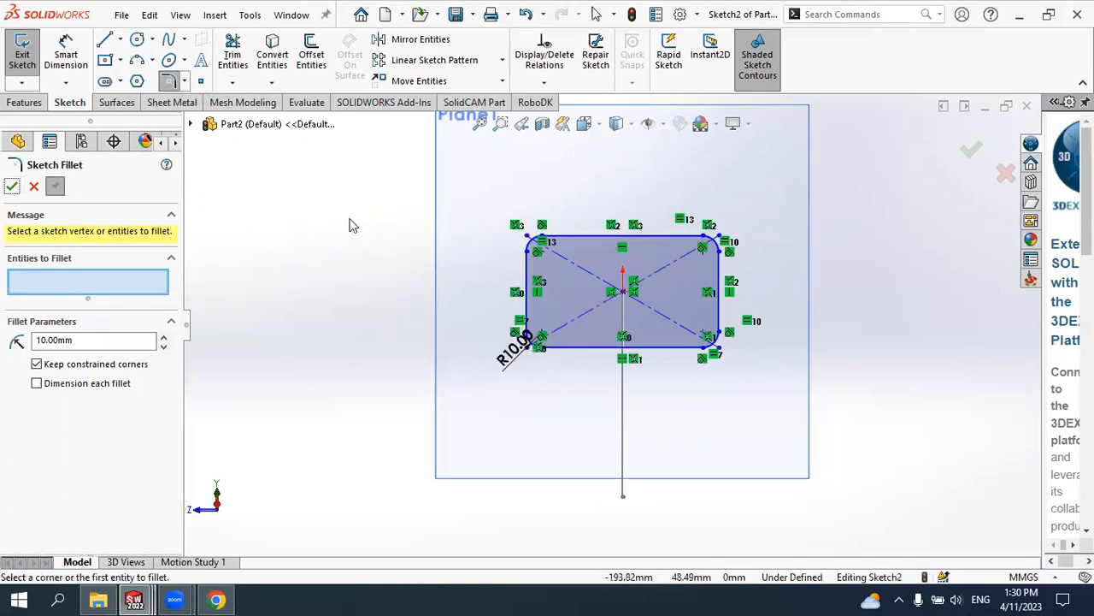
# Finish the corner fillets and exit the rectangle profile sketch
pyautogui.click(972, 154)
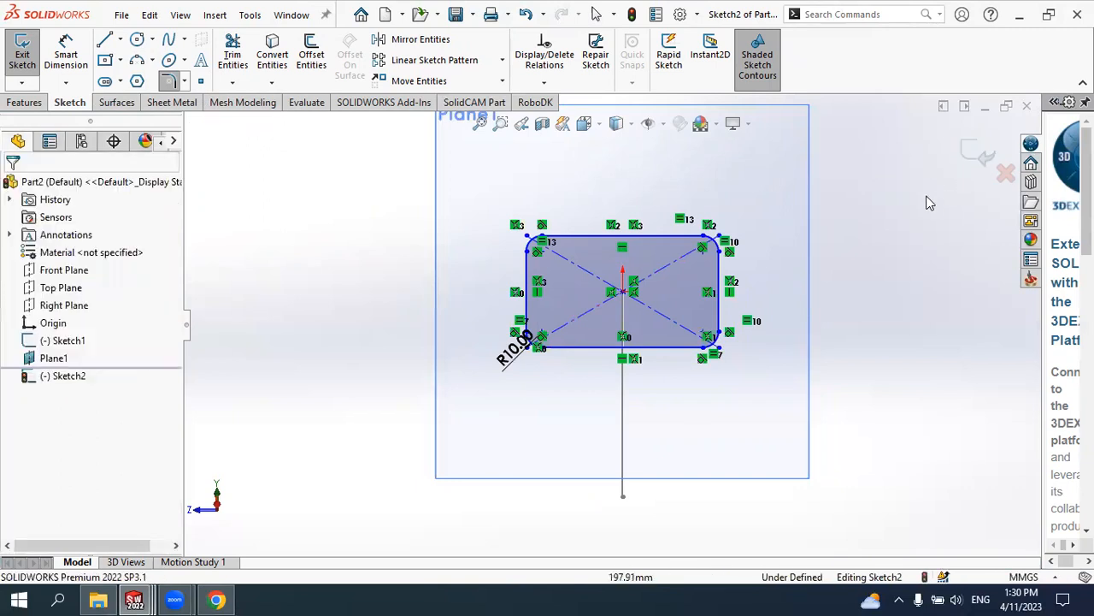
pyautogui.scroll(-2, 915, 222)
pyautogui.moveTo(887, 229)
pyautogui.mouseDown(button='middle')
pyautogui.moveTo(939, 250)
pyautogui.moveTo(985, 320)
pyautogui.moveTo(938, 313)
pyautogui.moveTo(966, 289)
pyautogui.mouseUp(button='middle')
pyautogui.click(977, 153)
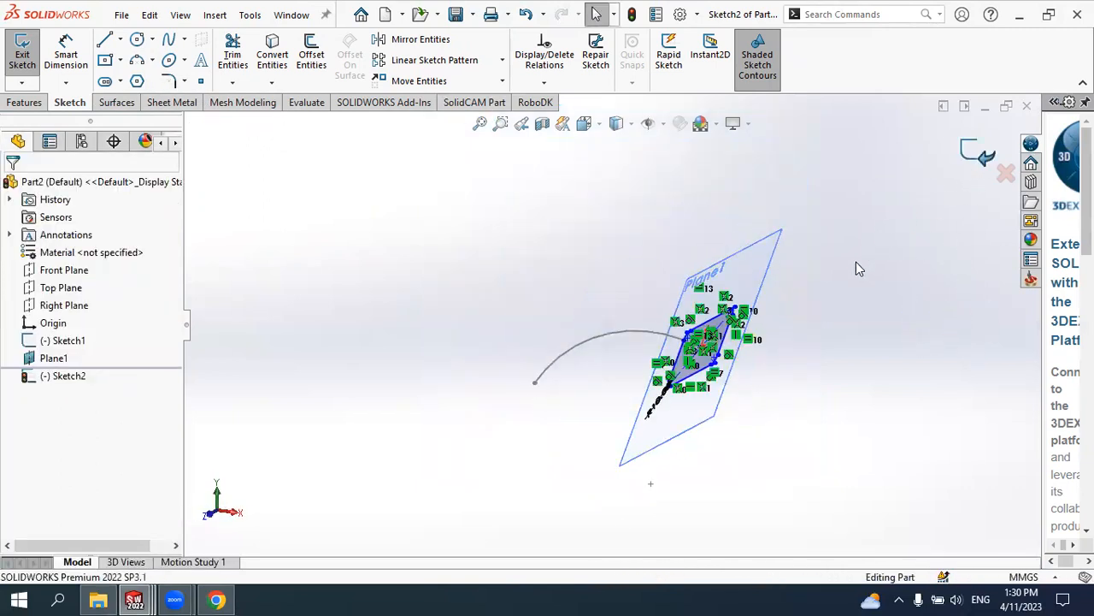
# Create a Swept Boss/Base with the filleted rectangle as the sketch profile and the arc as the path
pyautogui.moveTo(816, 306)
pyautogui.mouseDown(button='middle')
pyautogui.moveTo(728, 344)
pyautogui.moveTo(732, 371)
pyautogui.moveTo(740, 342)
pyautogui.moveTo(686, 379)
pyautogui.mouseUp(button='middle')
pyautogui.click(563, 355)
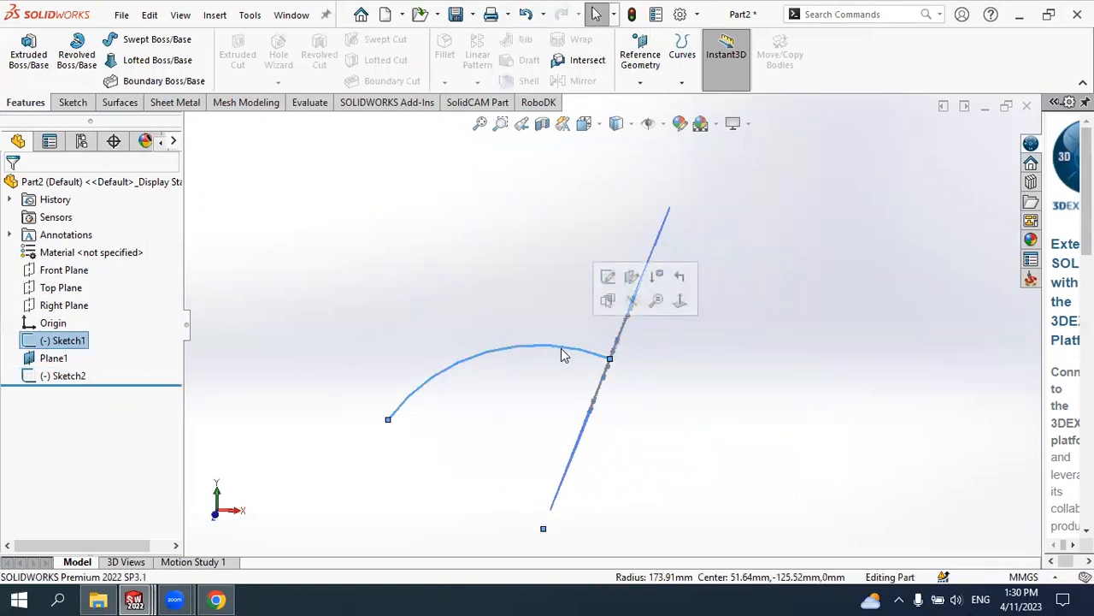
pyautogui.moveTo(648, 372)
pyautogui.mouseDown(button='middle')
pyautogui.moveTo(666, 361)
pyautogui.moveTo(632, 303)
pyautogui.moveTo(682, 322)
pyautogui.moveTo(601, 285)
pyautogui.moveTo(673, 333)
pyautogui.moveTo(598, 303)
pyautogui.mouseUp(button='middle')
pyautogui.scroll(-3, 525, 371)
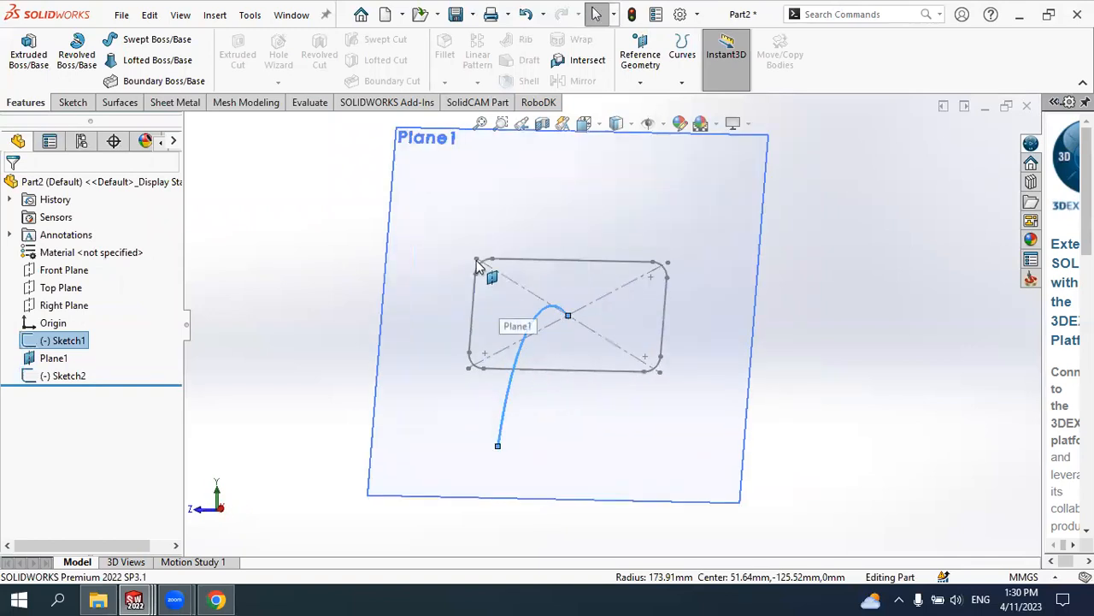
pyautogui.scroll(2, 582, 295)
pyautogui.moveTo(609, 300)
pyautogui.mouseDown(button='middle')
pyautogui.moveTo(669, 317)
pyautogui.moveTo(658, 327)
pyautogui.moveTo(733, 339)
pyautogui.moveTo(673, 343)
pyautogui.mouseUp(button='middle')
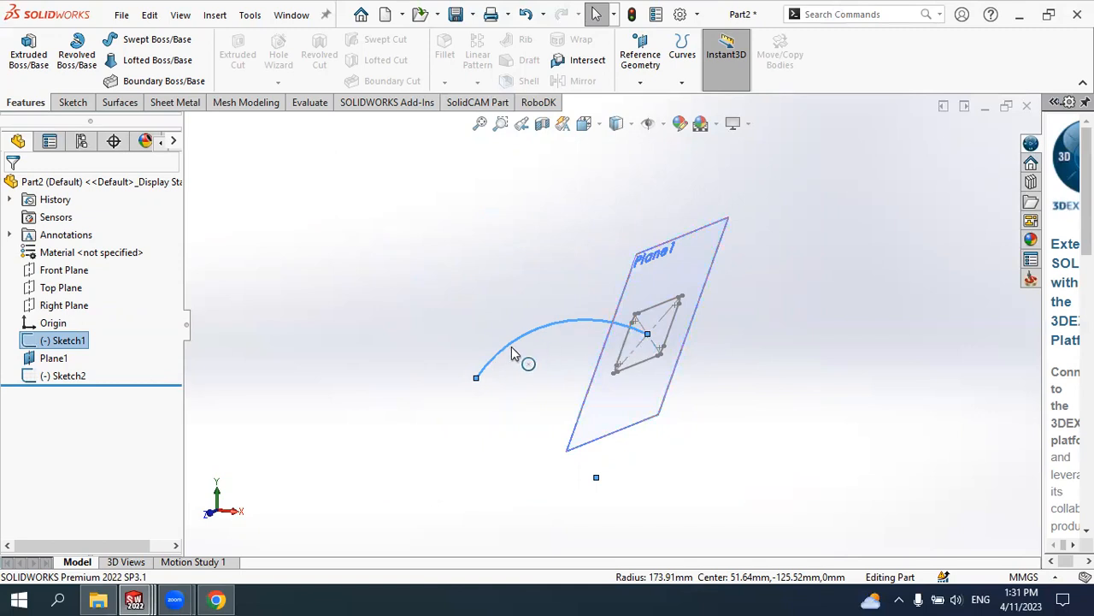
pyautogui.click(153, 47)
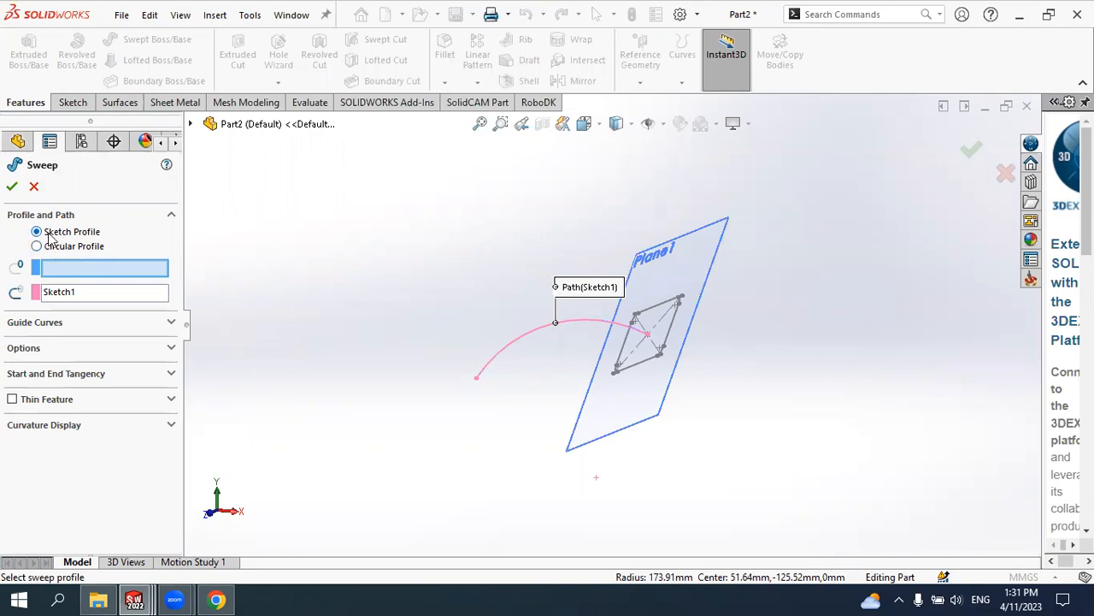
pyautogui.scroll(-3, 724, 324)
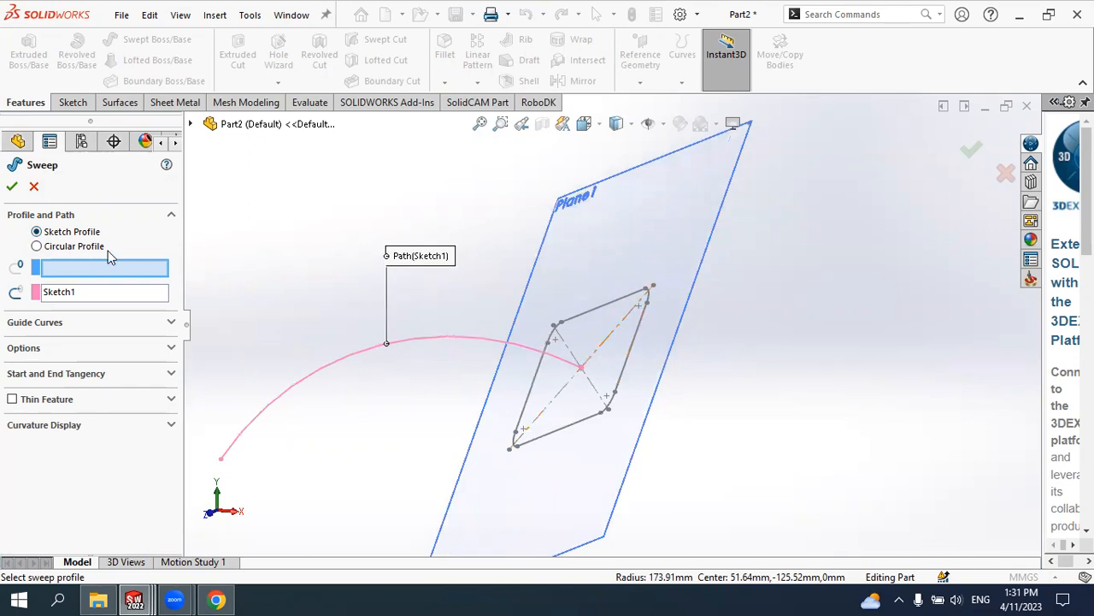
pyautogui.click(585, 318)
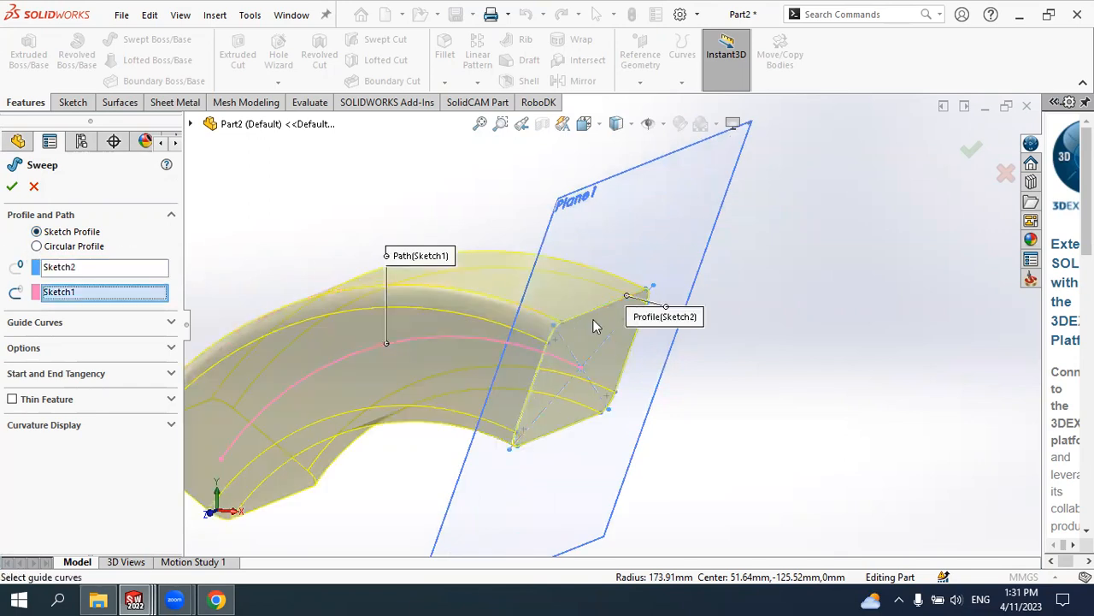
pyautogui.scroll(5, 596, 325)
pyautogui.moveTo(670, 342); pyautogui.dragTo(585, 331, button='middle')
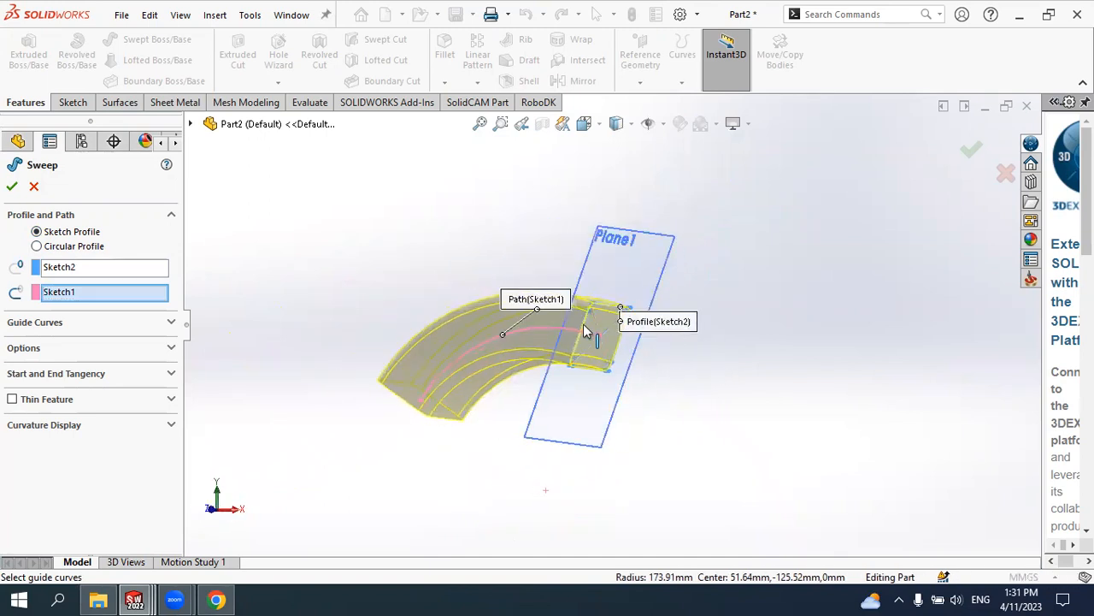
pyautogui.scroll(-3, 586, 331)
pyautogui.click(59, 293)
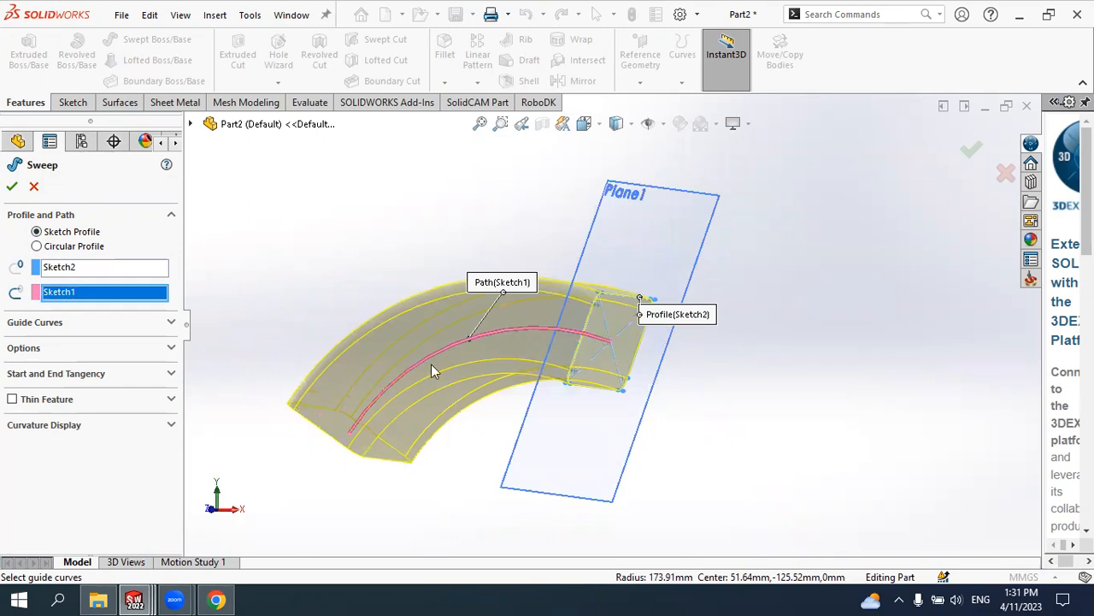
pyautogui.click(12, 187)
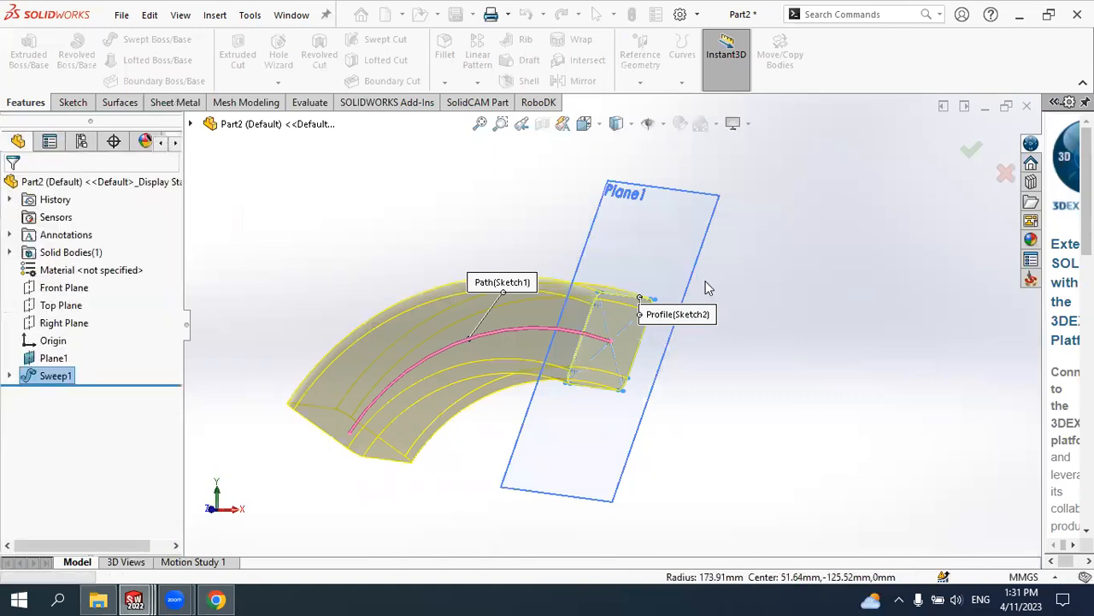
# Examine the swept body from several angles and highlight its profile sketch, path sketch and reference plane in turn
pyautogui.click(731, 324)
pyautogui.moveTo(745, 337)
pyautogui.mouseDown(button='middle')
pyautogui.moveTo(581, 248)
pyautogui.moveTo(540, 338)
pyautogui.moveTo(681, 310)
pyautogui.moveTo(850, 305)
pyautogui.moveTo(731, 367)
pyautogui.moveTo(579, 320)
pyautogui.mouseUp(button='middle')
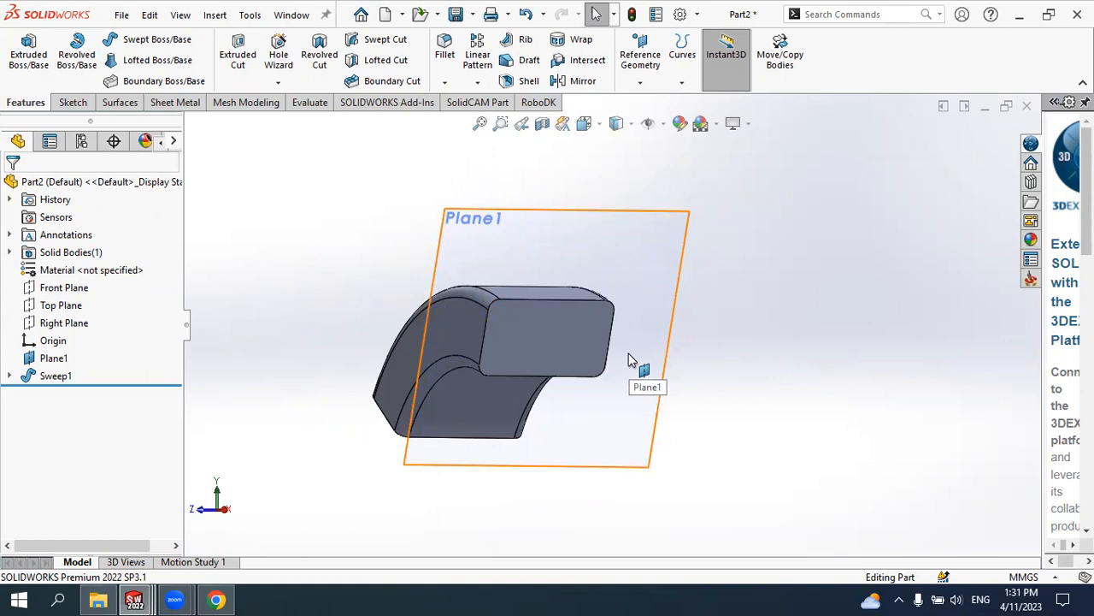
pyautogui.moveTo(565, 308)
pyautogui.mouseDown(button='middle')
pyautogui.moveTo(647, 317)
pyautogui.moveTo(582, 315)
pyautogui.moveTo(525, 256)
pyautogui.moveTo(604, 294)
pyautogui.moveTo(631, 366)
pyautogui.moveTo(547, 313)
pyautogui.mouseUp(button='middle')
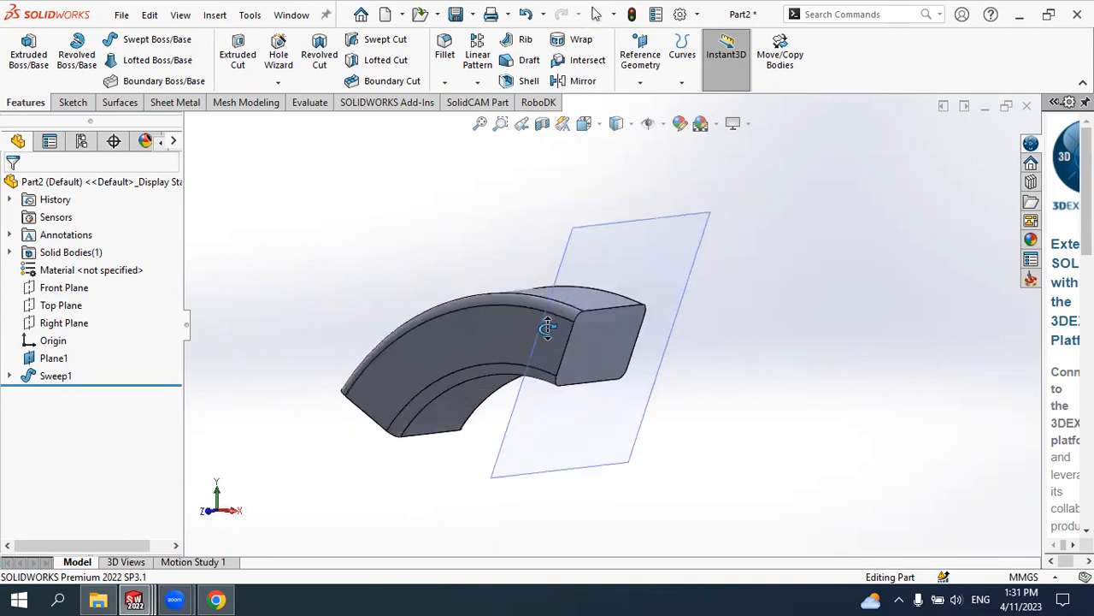
pyautogui.click(57, 376)
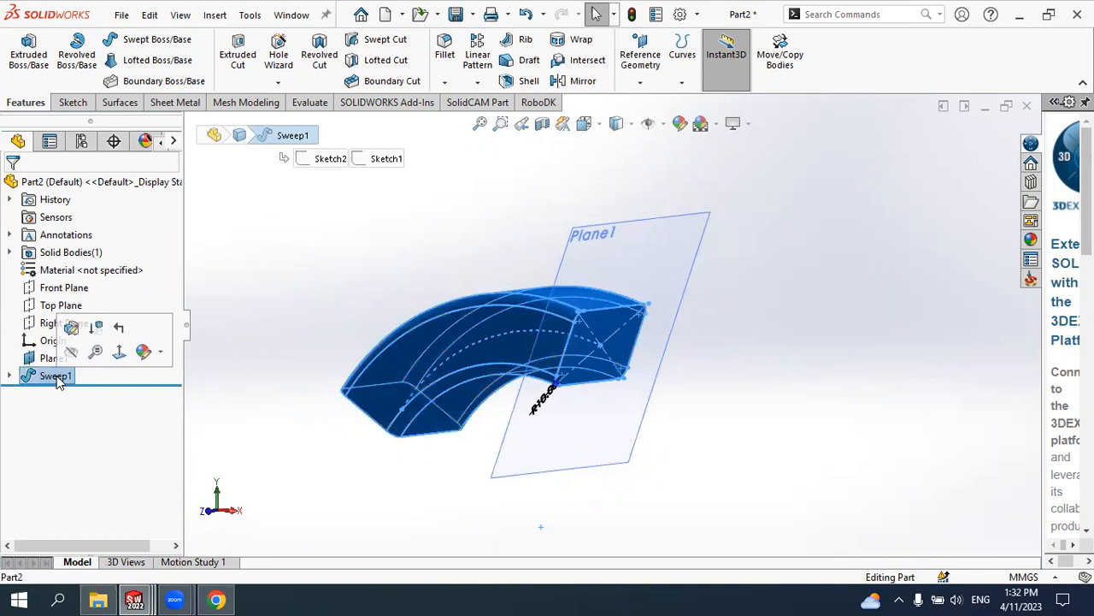
pyautogui.click(7, 378)
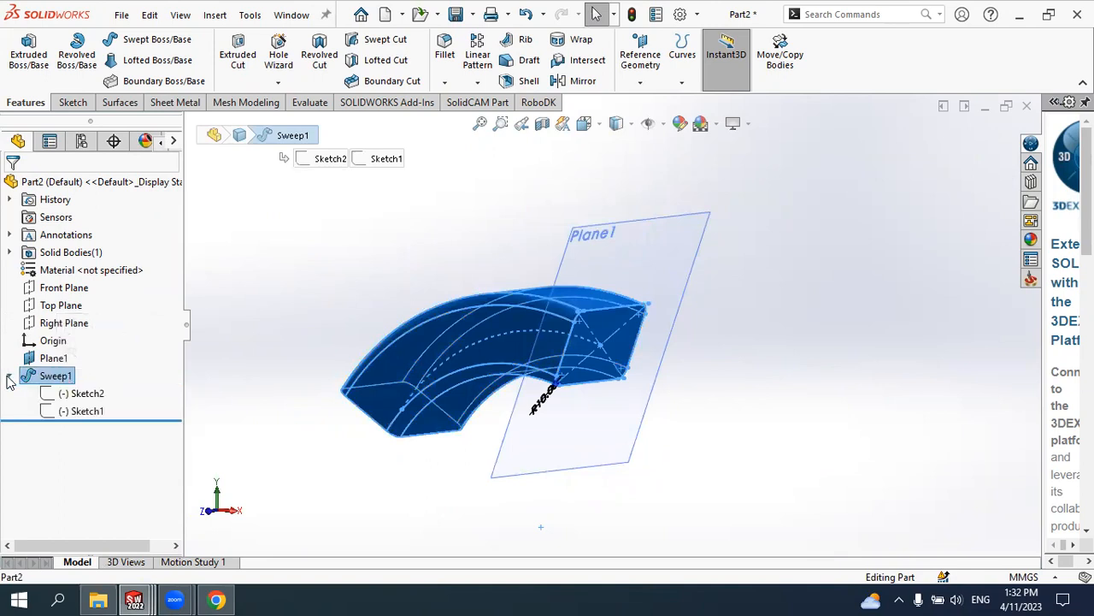
pyautogui.click(76, 396)
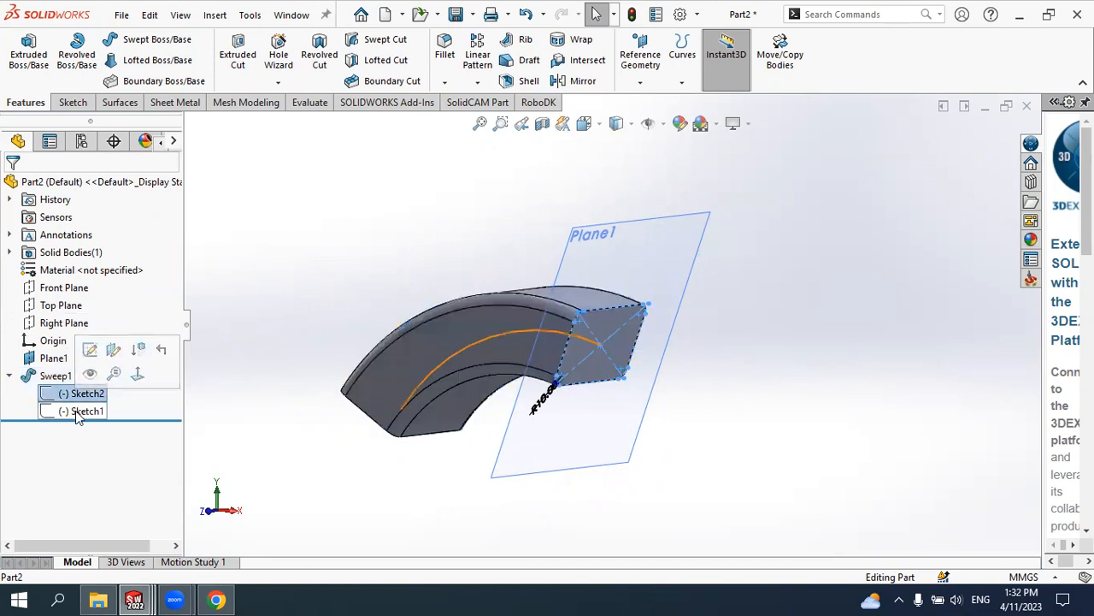
pyautogui.click(81, 411)
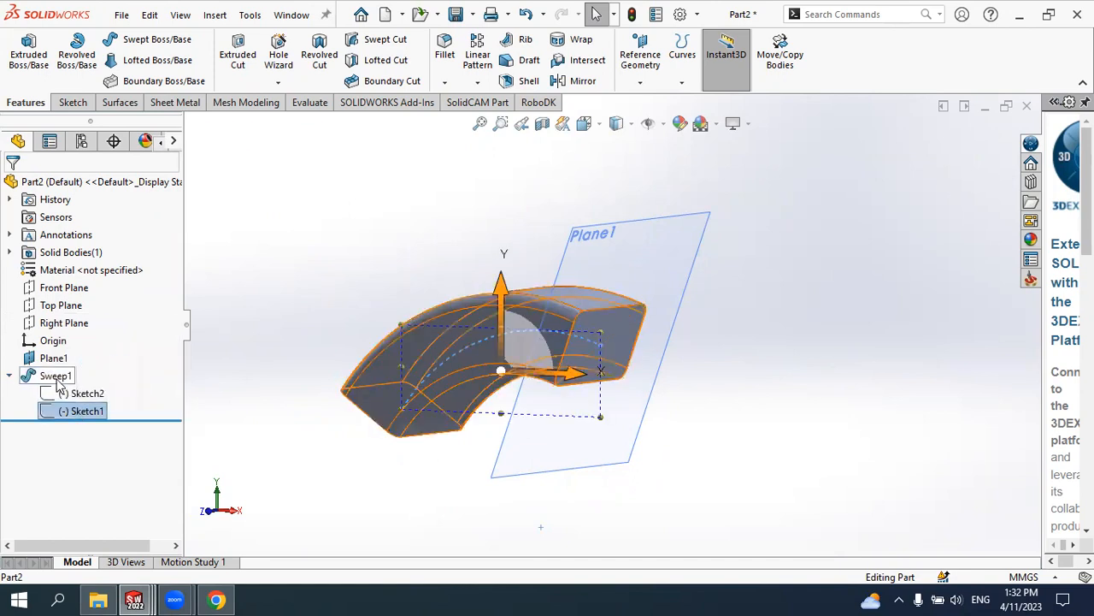
pyautogui.click(55, 376)
pyautogui.click(82, 394)
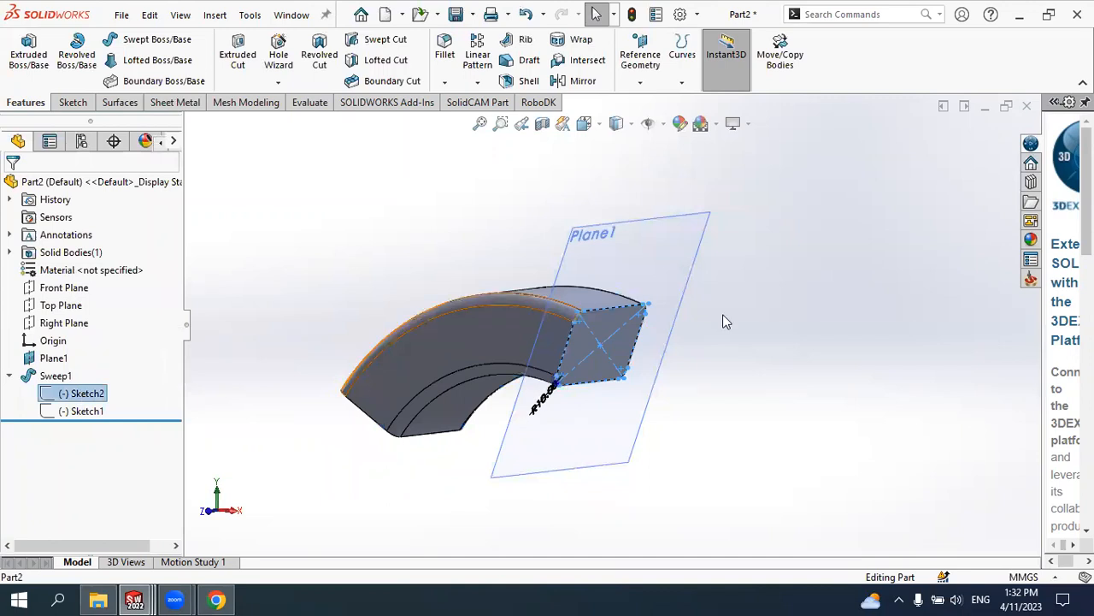
pyautogui.scroll(-4, 575, 301)
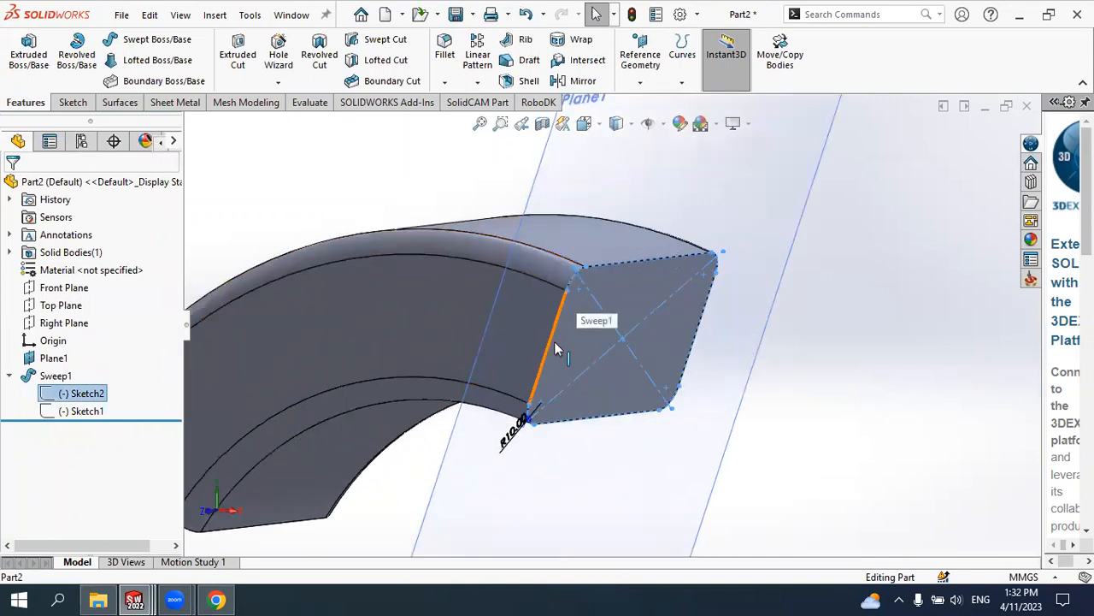
pyautogui.click(90, 411)
pyautogui.scroll(3, 587, 335)
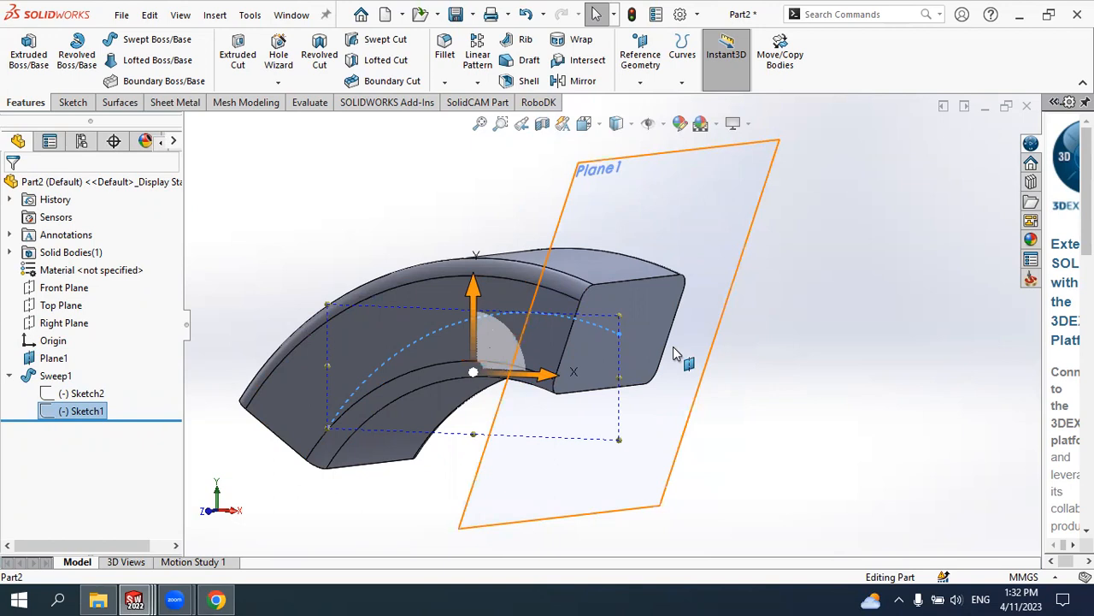
pyautogui.click(9, 376)
pyautogui.click(51, 359)
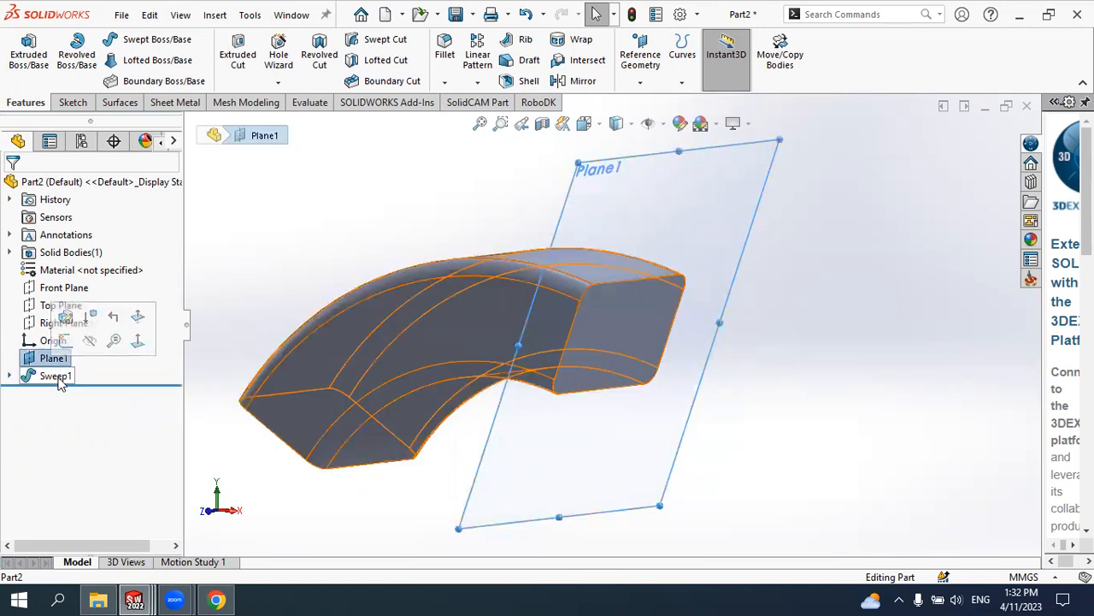
# Reopen the sweep feature for editing and inspect its profile and path in the preview
pyautogui.click(56, 376)
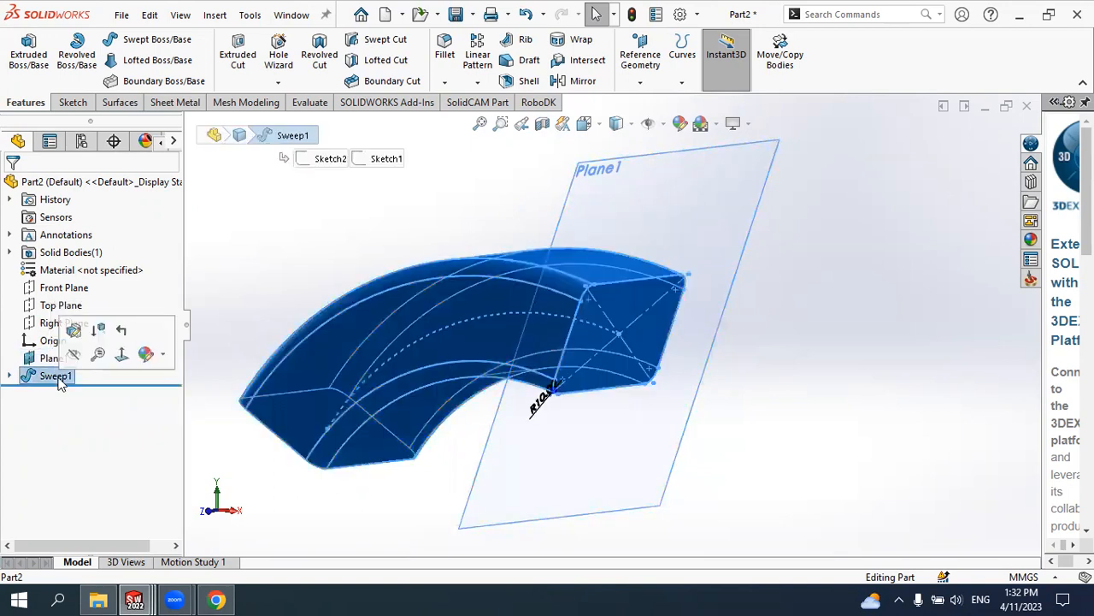
pyautogui.click(73, 331)
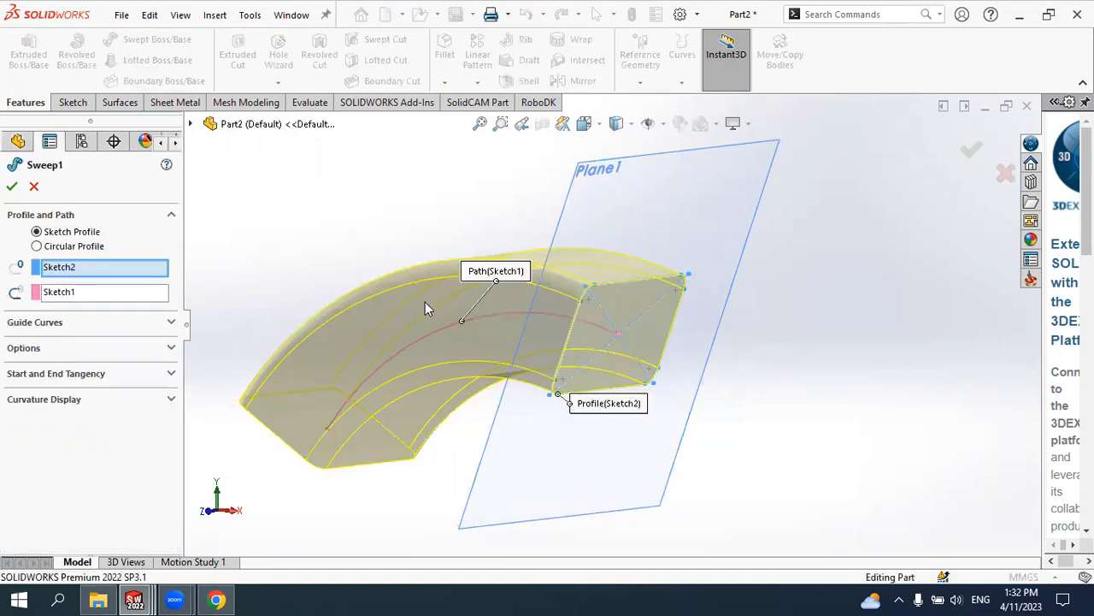
pyautogui.scroll(2, 477, 323)
pyautogui.moveTo(480, 325); pyautogui.dragTo(516, 320, button='middle')
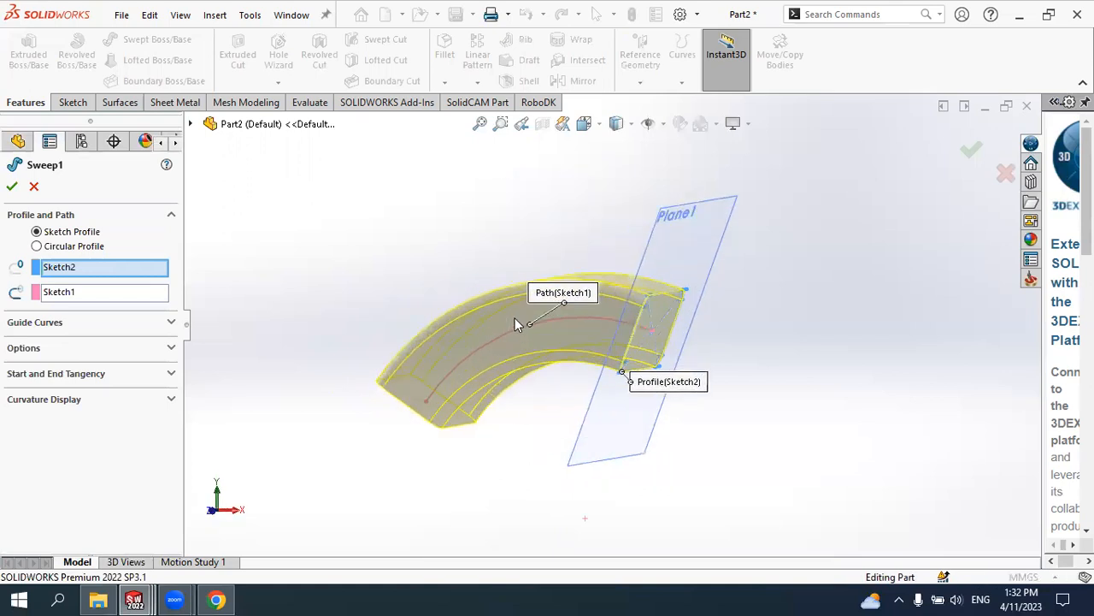
pyautogui.scroll(-2, 515, 319)
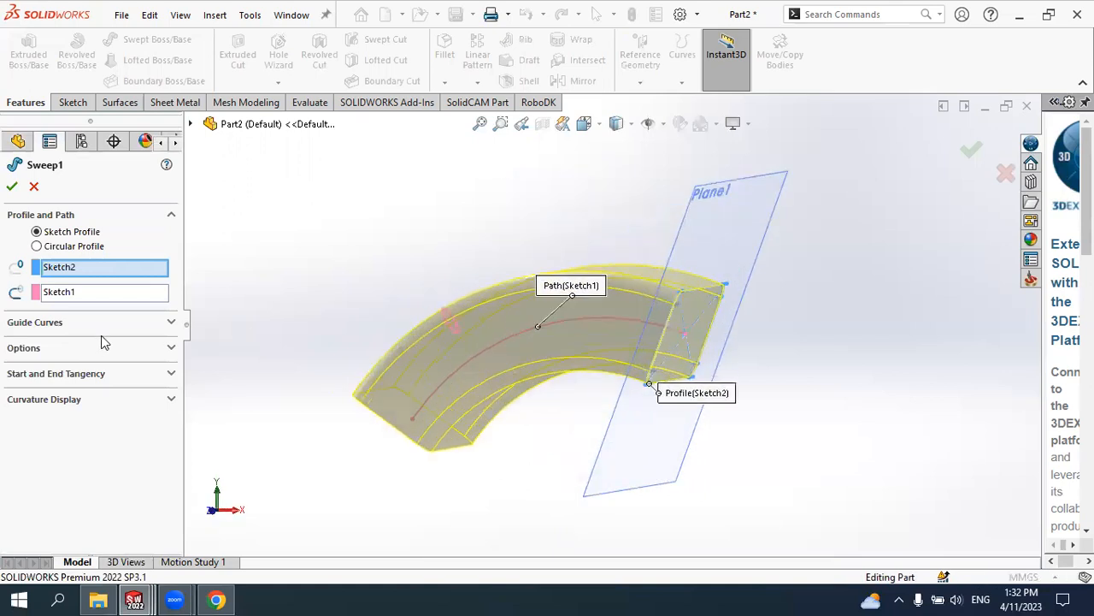
# Review the sweep's start and end tangency options and close the feature with its current settings
pyautogui.click(60, 376)
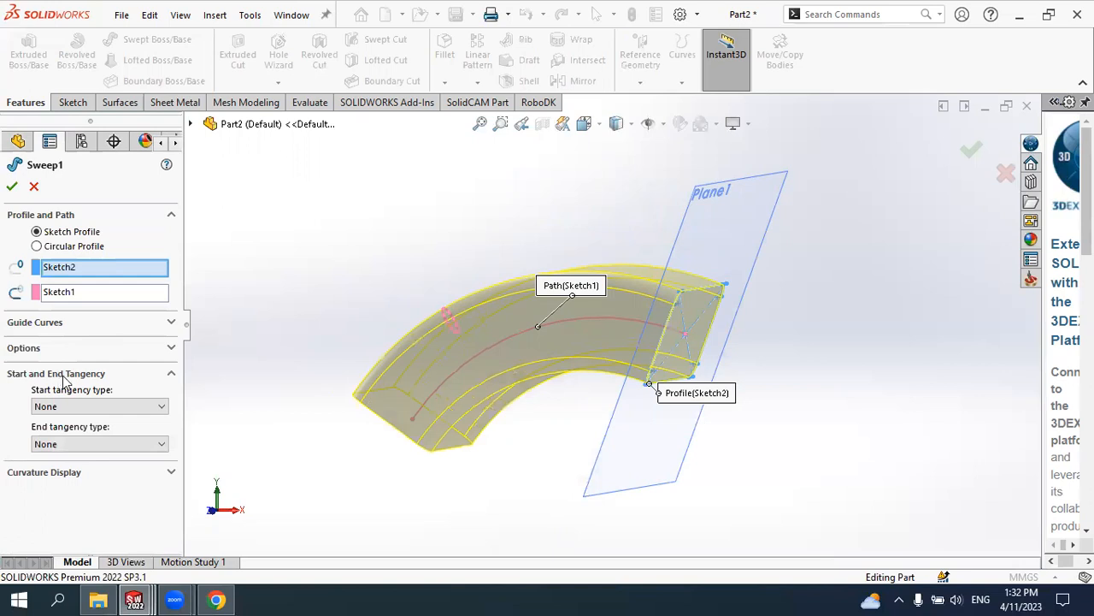
pyautogui.click(40, 377)
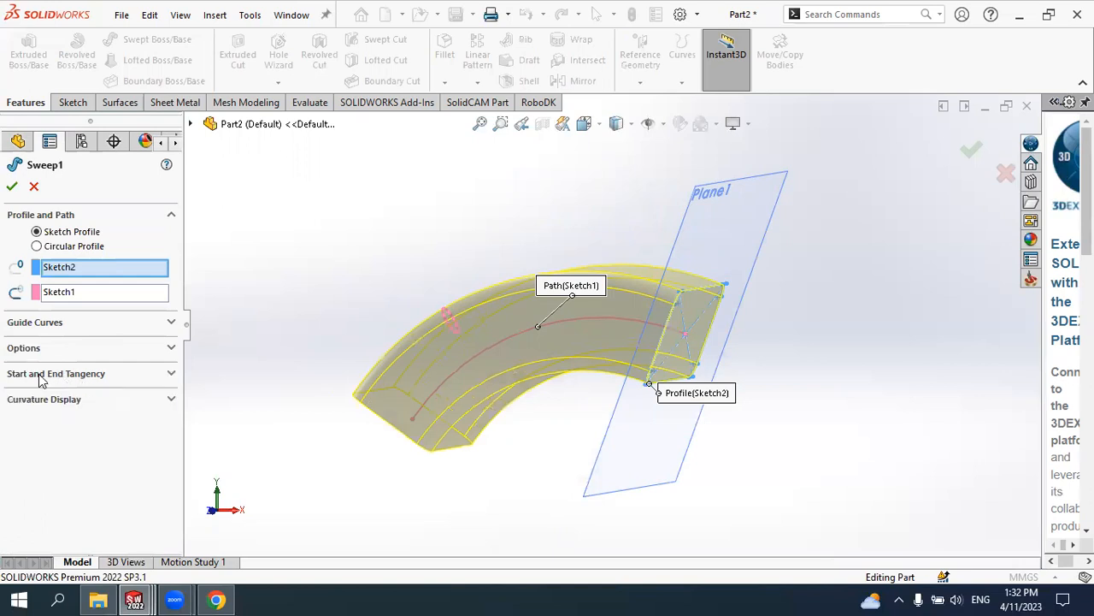
pyautogui.click(40, 377)
pyautogui.click(61, 407)
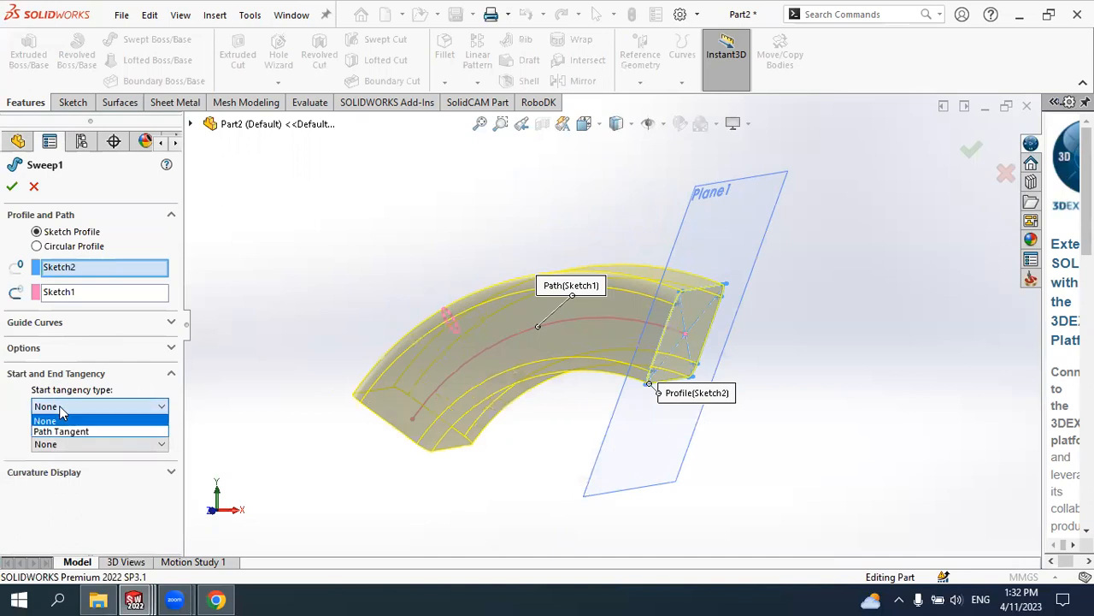
pyautogui.click(109, 405)
pyautogui.click(110, 405)
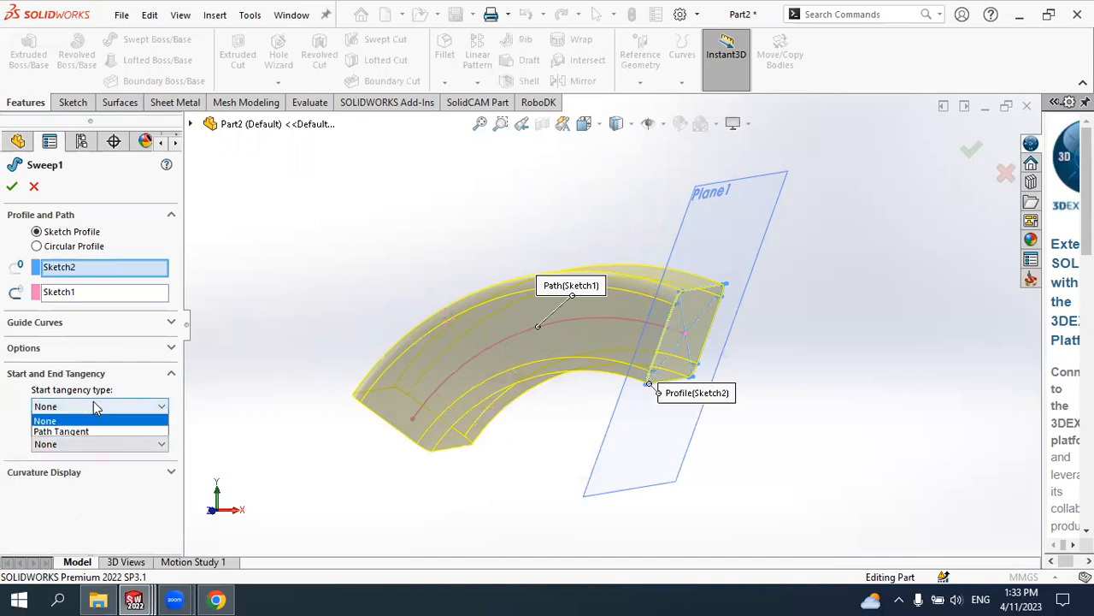
pyautogui.click(52, 373)
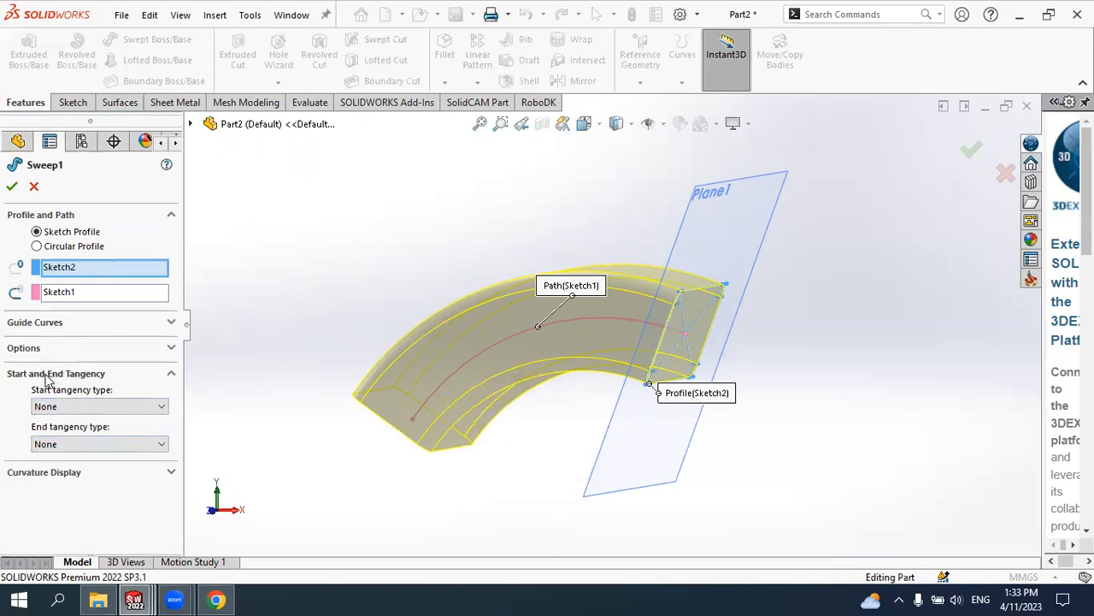
pyautogui.click(47, 378)
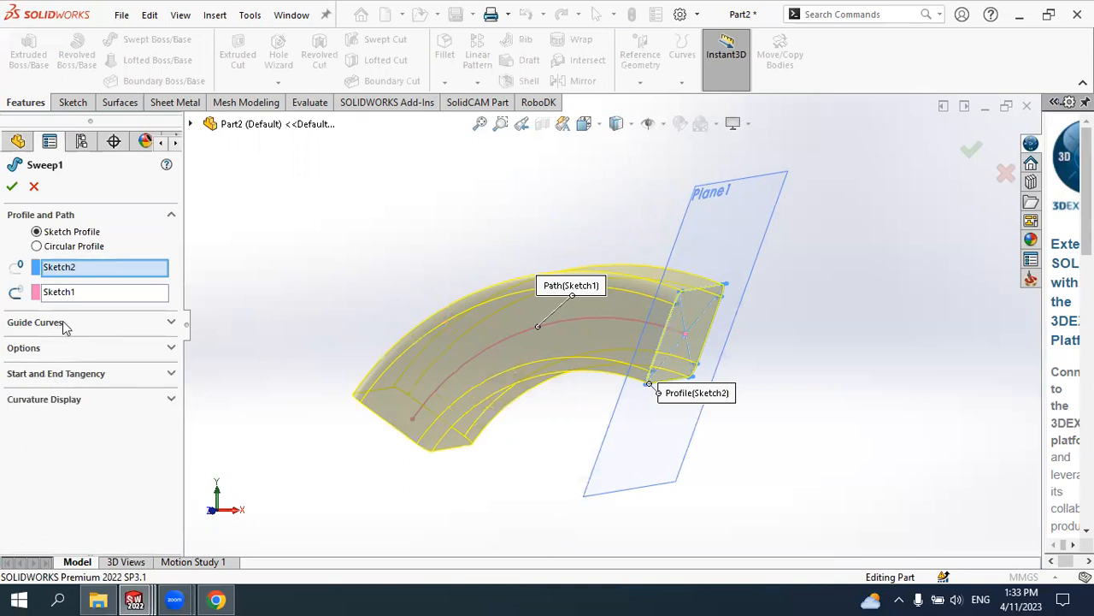
pyautogui.click(13, 186)
pyautogui.scroll(2, 599, 238)
pyautogui.moveTo(606, 242)
pyautogui.mouseDown(button='middle')
pyautogui.moveTo(659, 288)
pyautogui.moveTo(569, 200)
pyautogui.moveTo(681, 252)
pyautogui.moveTo(575, 284)
pyautogui.moveTo(610, 257)
pyautogui.mouseUp(button='middle')
pyautogui.click(154, 40)
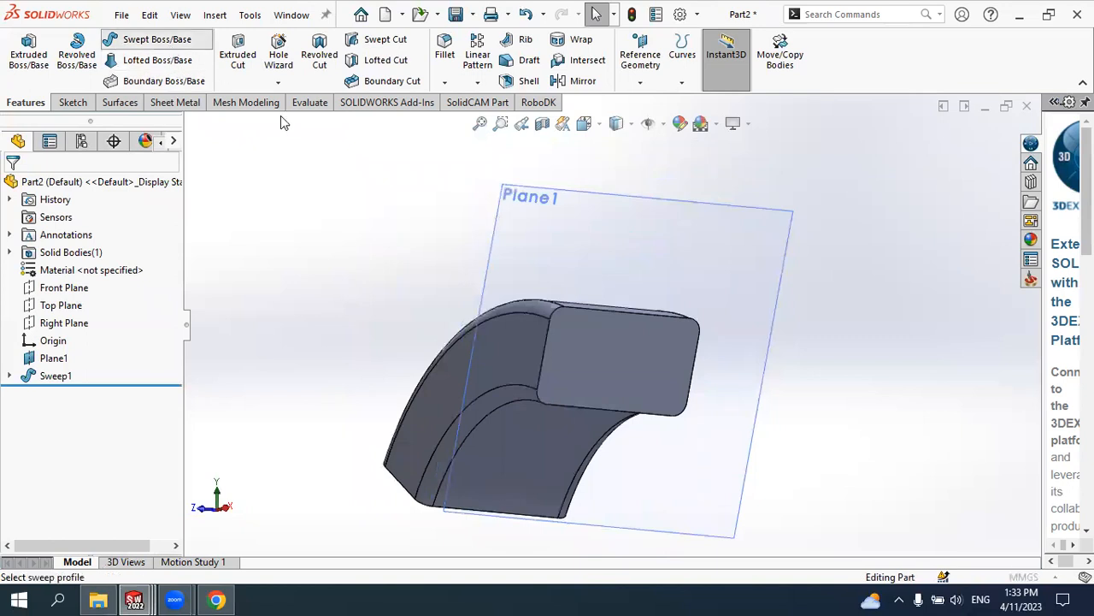
pyautogui.moveTo(395, 270); pyautogui.dragTo(415, 249, button='middle')
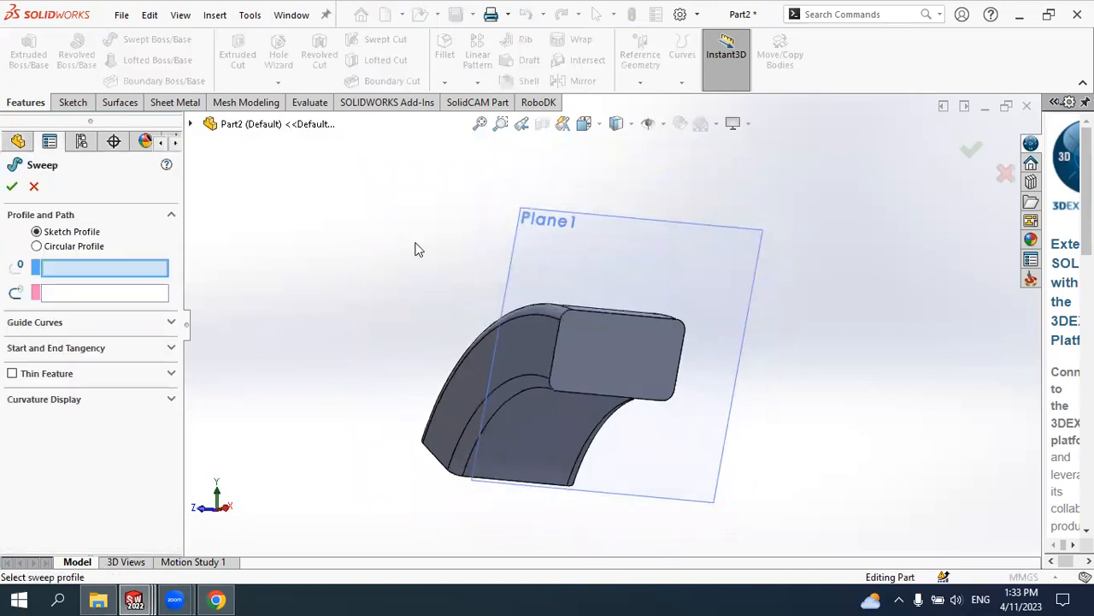
pyautogui.click(33, 187)
# Open the part swept1.SLDPRT from the Swept subfolder of the Lesson folder on the Desktop
pyautogui.moveTo(508, 293); pyautogui.dragTo(462, 249, button='middle')
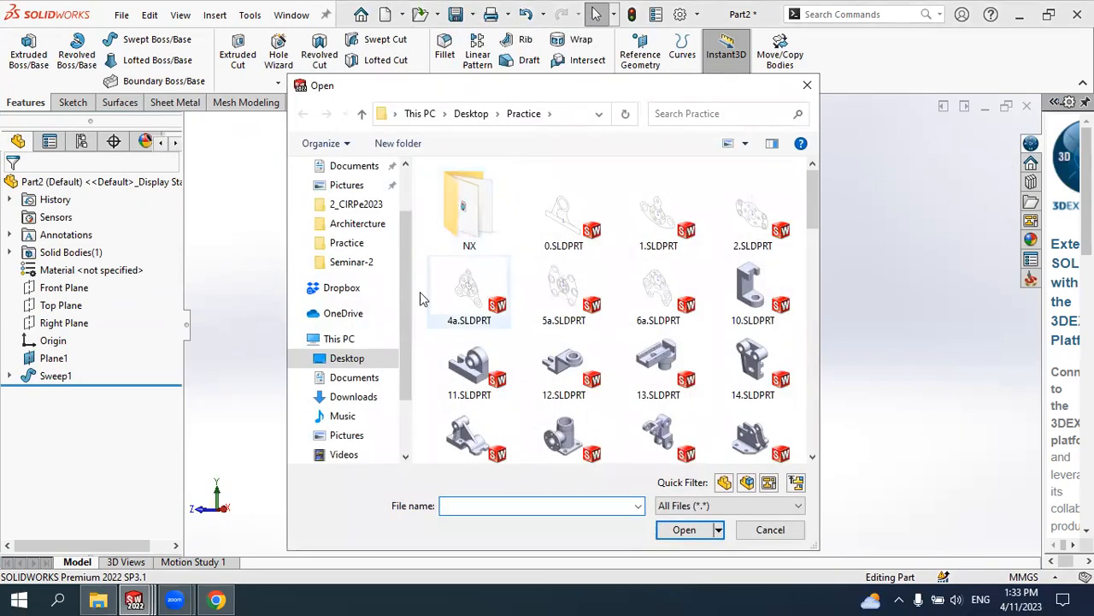
pyautogui.click(352, 361)
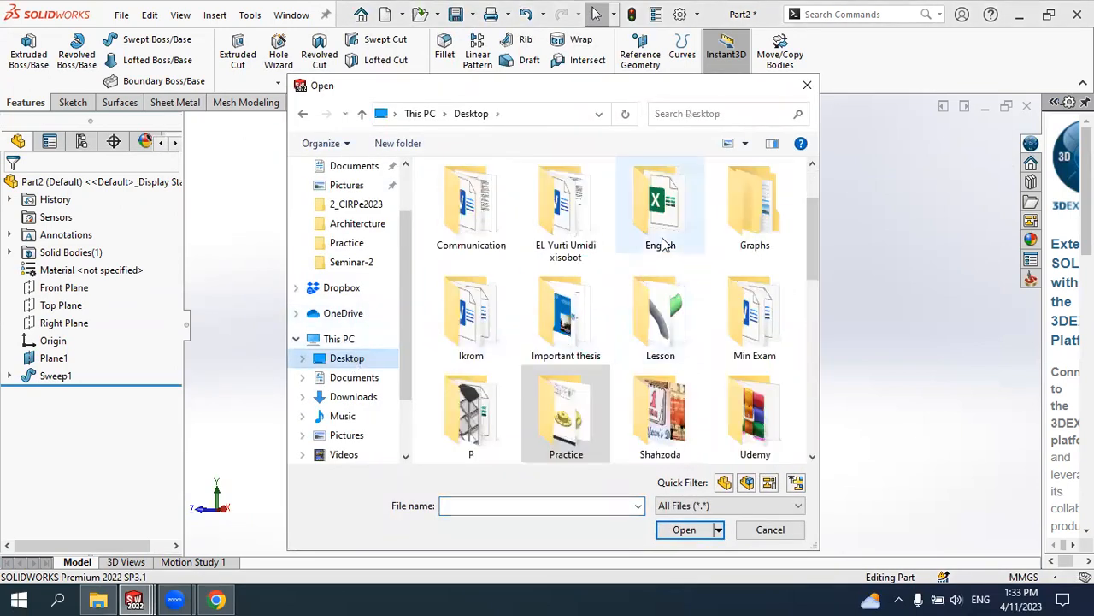
pyautogui.click(663, 245)
pyautogui.click(659, 299)
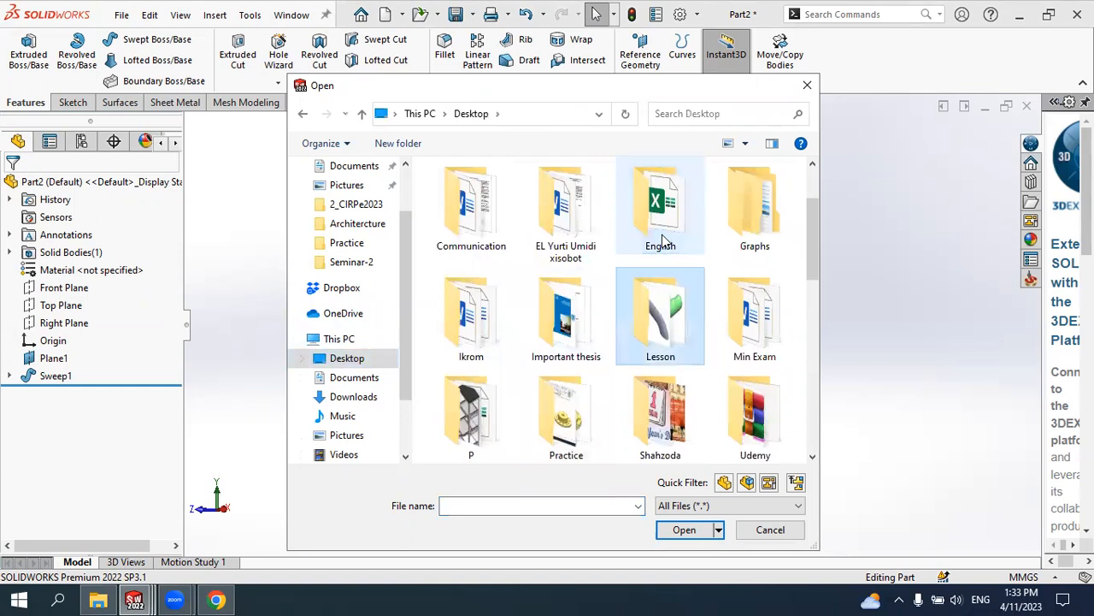
pyautogui.doubleClick(659, 310)
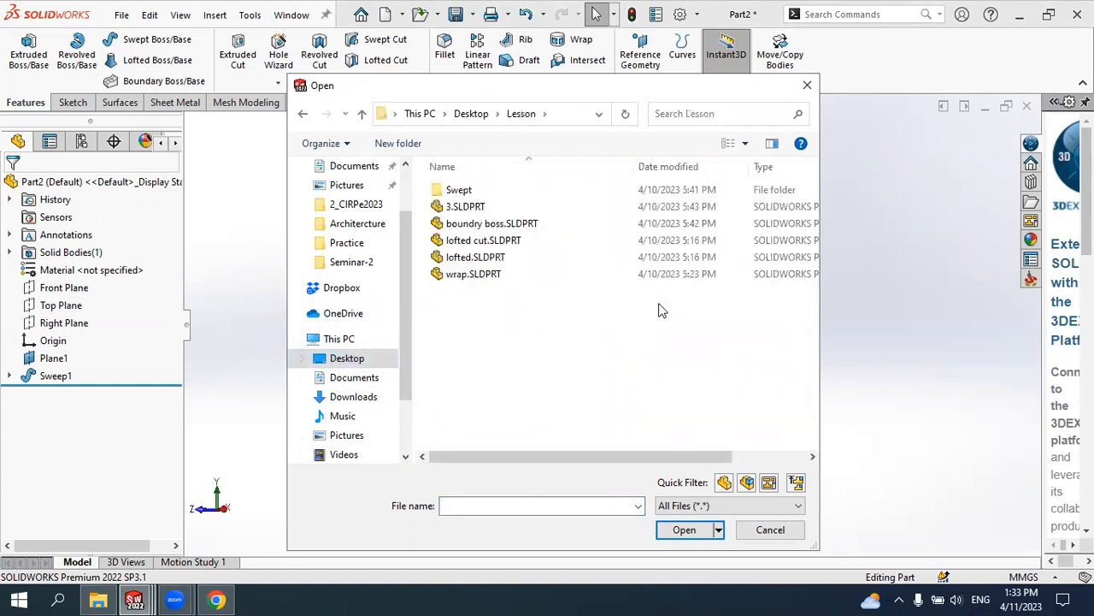
pyautogui.doubleClick(460, 186)
pyautogui.click(465, 197)
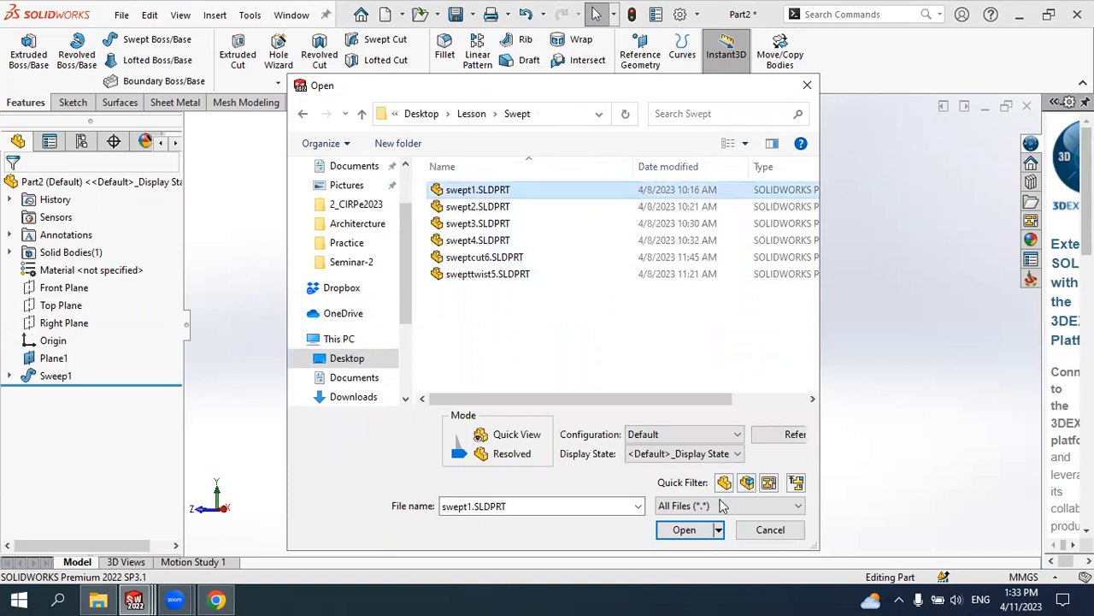
pyautogui.click(684, 529)
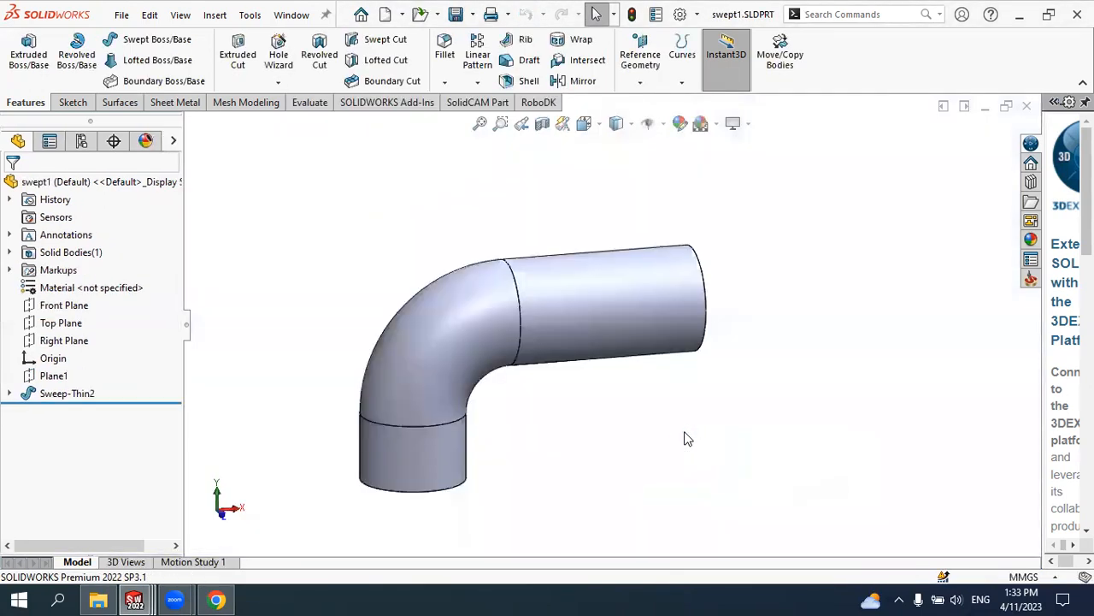
# Examine the hollow bent pipe from several angles and distances, including its open end
pyautogui.moveTo(689, 438); pyautogui.dragTo(642, 401, button='middle')
pyautogui.scroll(-3, 635, 342)
pyautogui.scroll(5, 608, 337)
pyautogui.scroll(-4, 601, 269)
pyautogui.scroll(3, 625, 355)
pyautogui.scroll(-2, 588, 400)
pyautogui.moveTo(567, 370); pyautogui.dragTo(614, 376, button='middle')
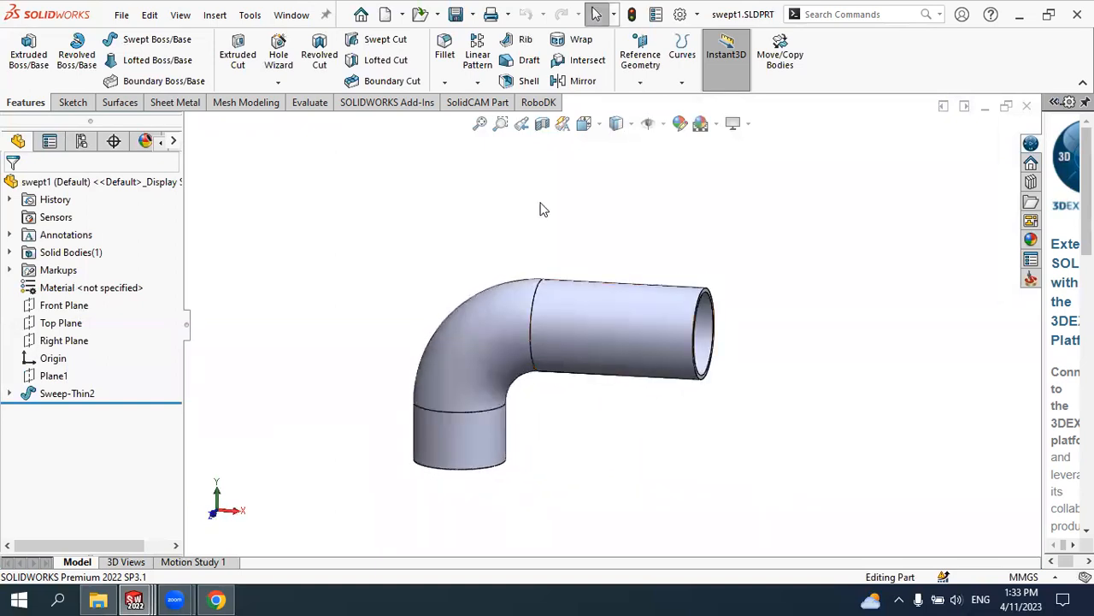
# Create a new part document and start a sketch on the Front Plane
pyautogui.click(401, 15)
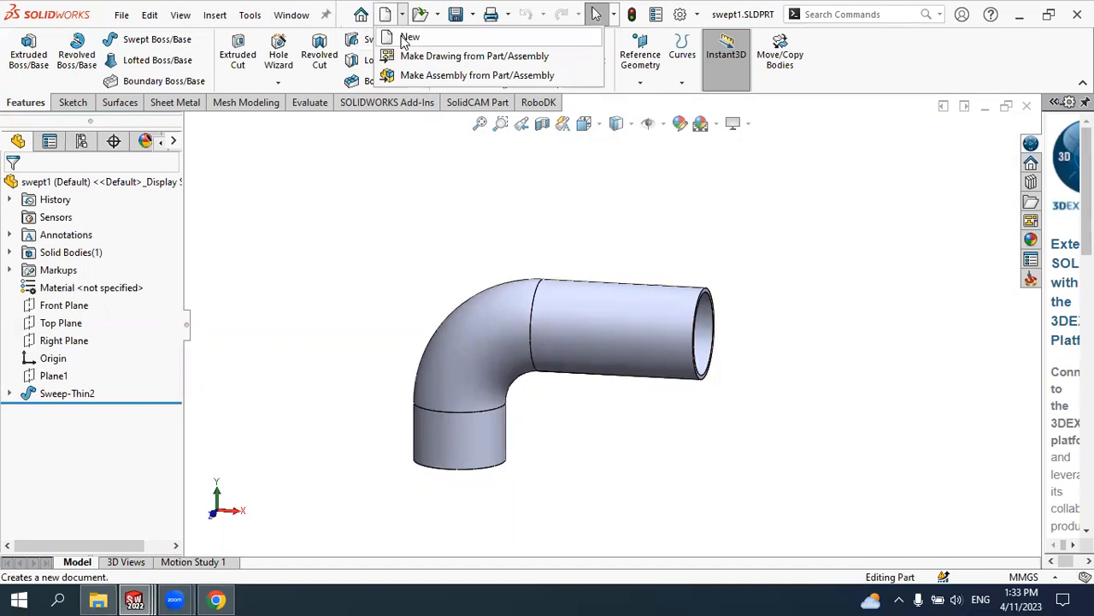
pyautogui.click(406, 37)
pyautogui.click(665, 501)
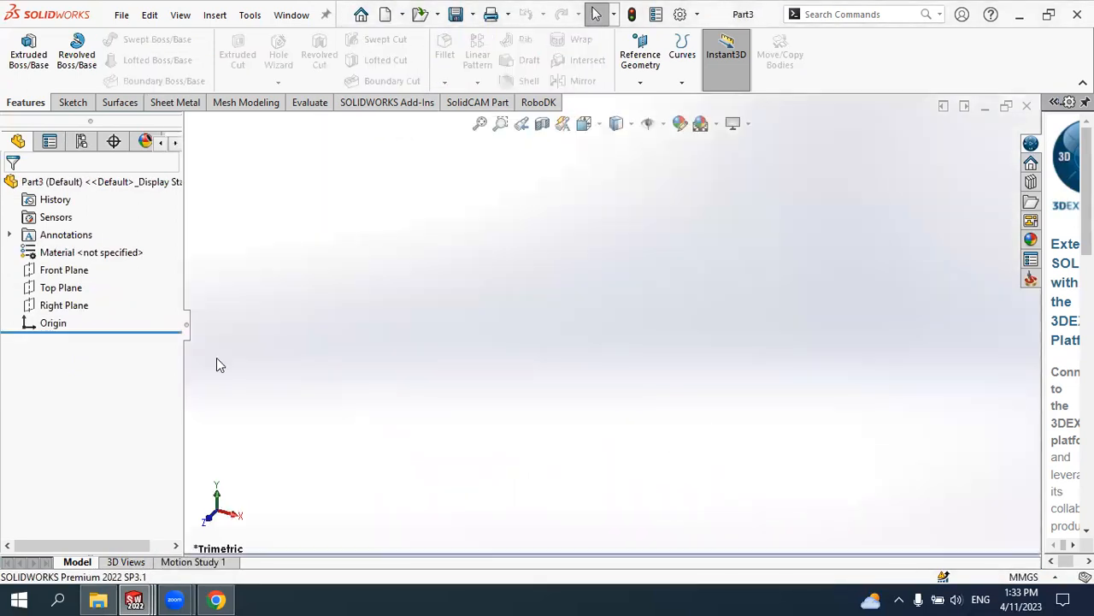
pyautogui.click(76, 276)
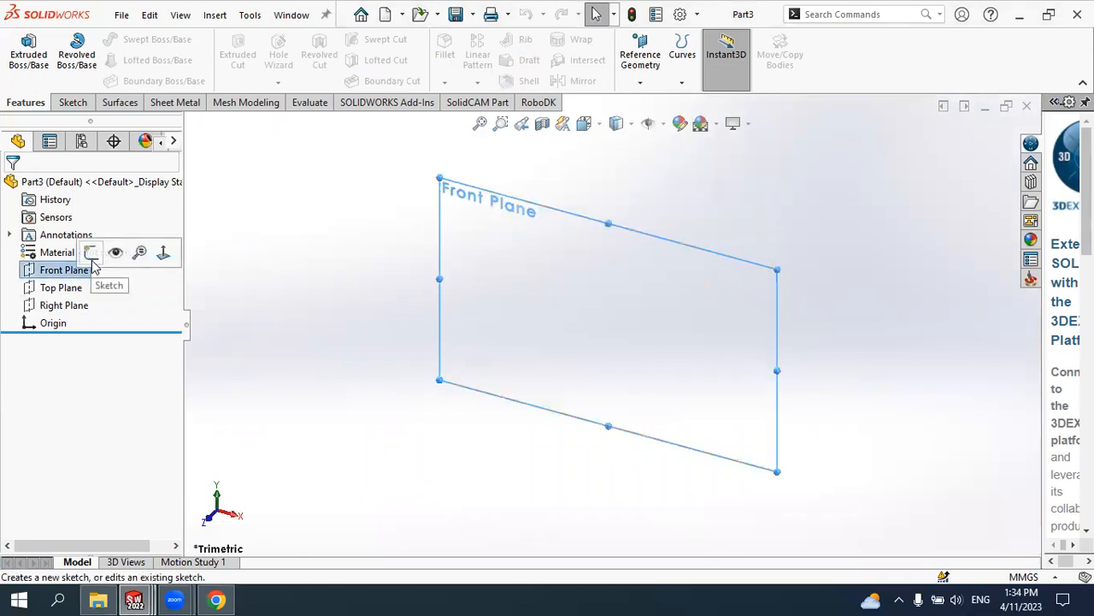
pyautogui.click(91, 253)
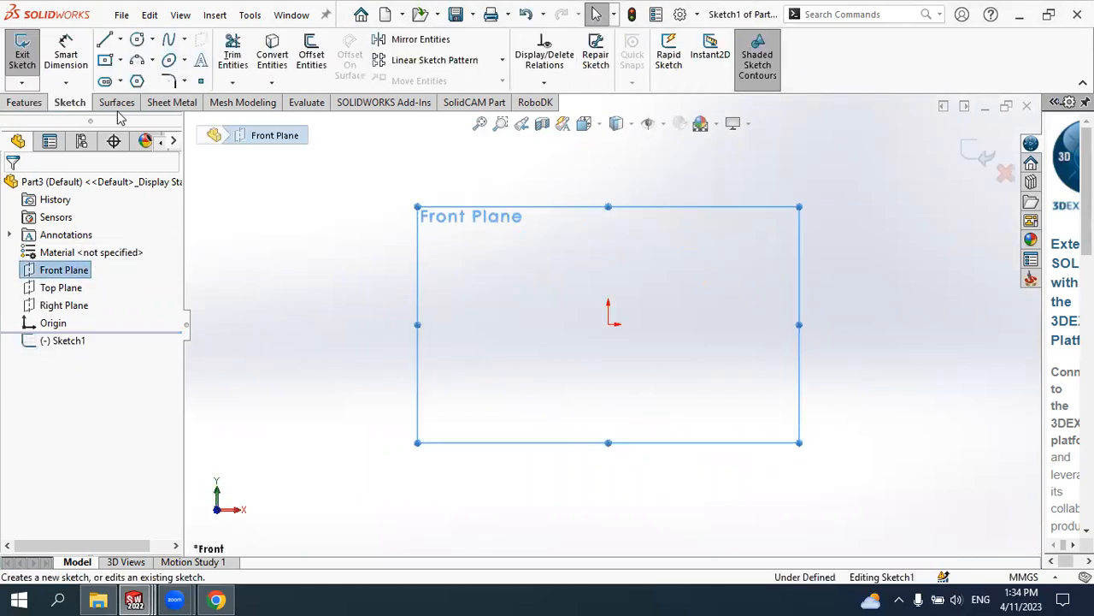
# Sketch a vertical line about 69 mm long up from the origin and a connected horizontal line about 154 mm long
pyautogui.click(120, 39)
pyautogui.click(129, 62)
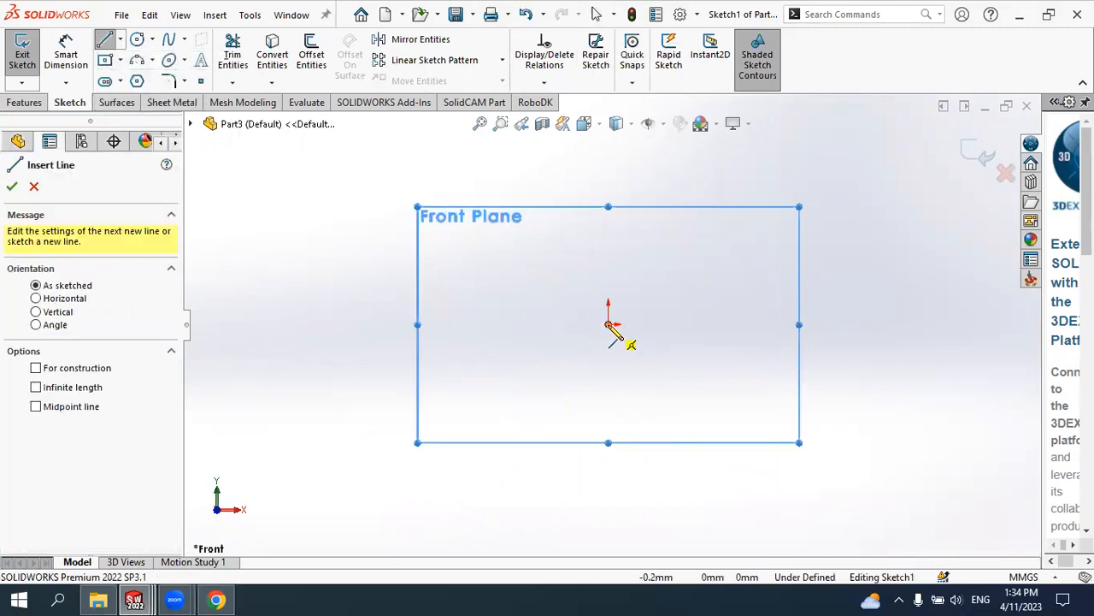
pyautogui.click(609, 325)
pyautogui.click(607, 175)
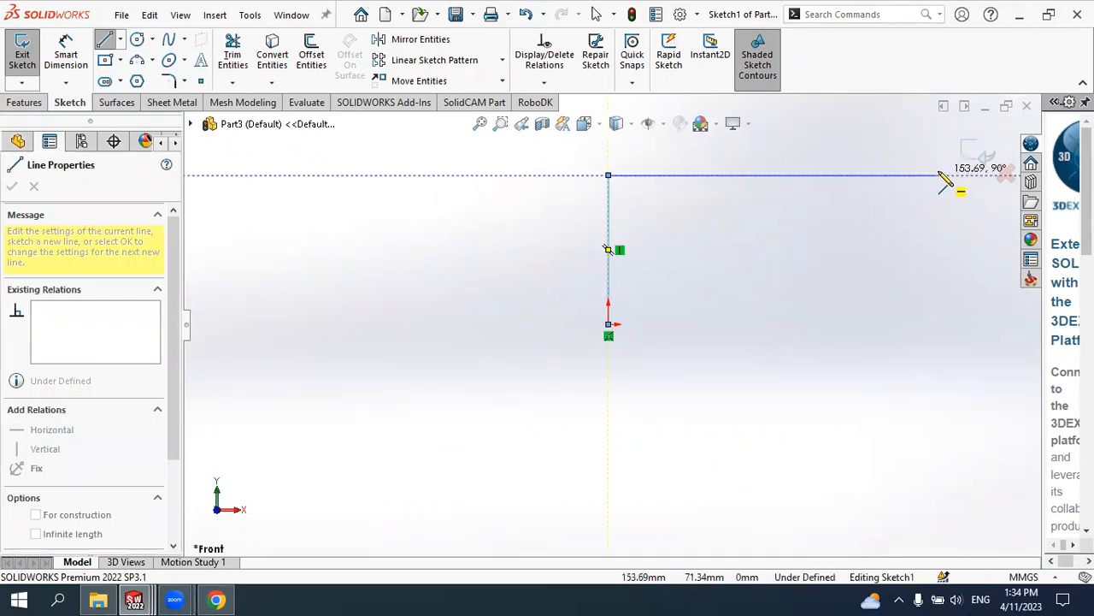
pyautogui.click(774, 175)
pyautogui.rightClick(886, 239)
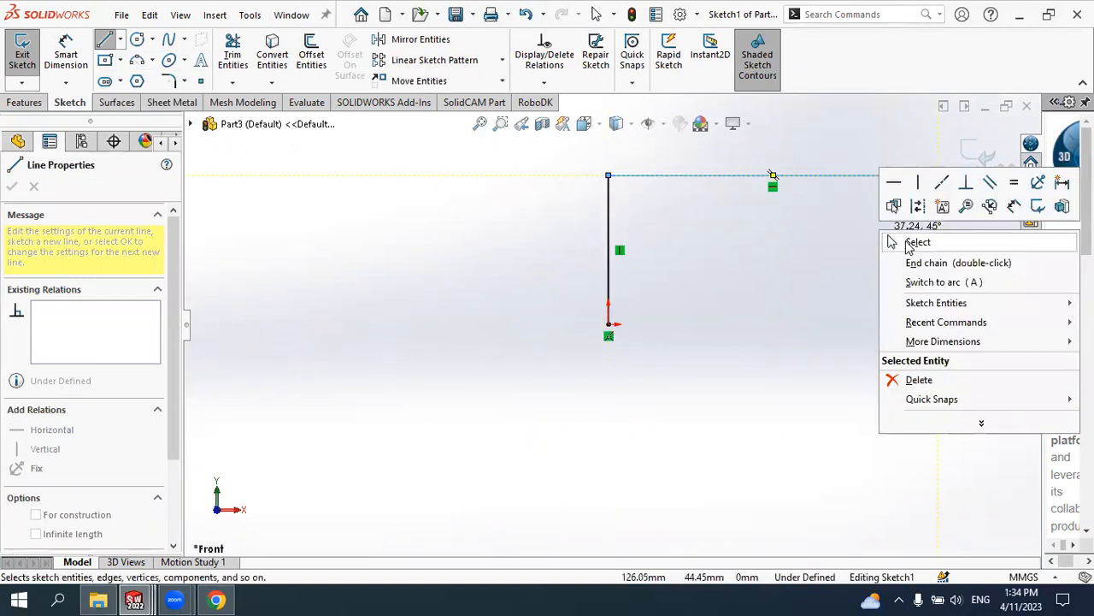
pyautogui.click(908, 245)
# Round the corner between the vertical and horizontal lines with a 30 mm sketch fillet and exit the sketch
pyautogui.scroll(2, 753, 235)
pyautogui.scroll(-1, 738, 224)
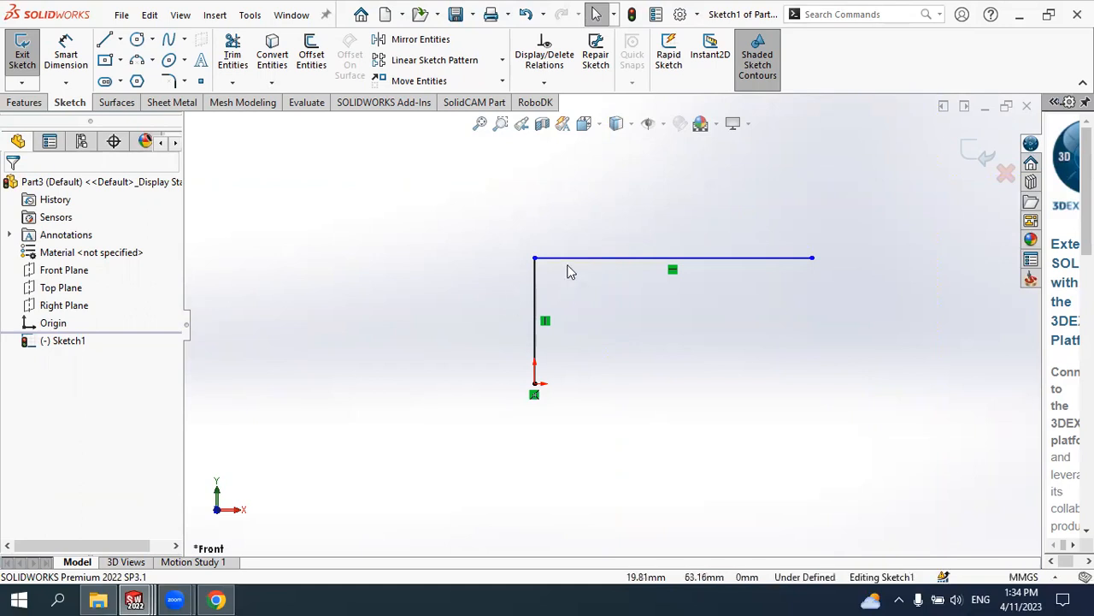
pyautogui.scroll(-5, 546, 262)
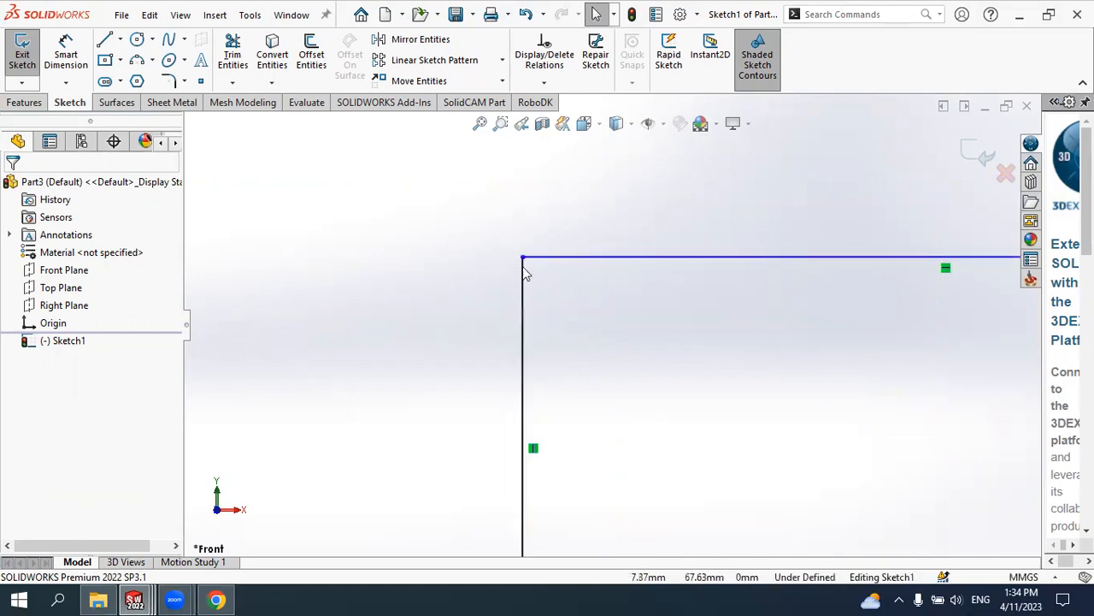
pyautogui.scroll(3, 587, 312)
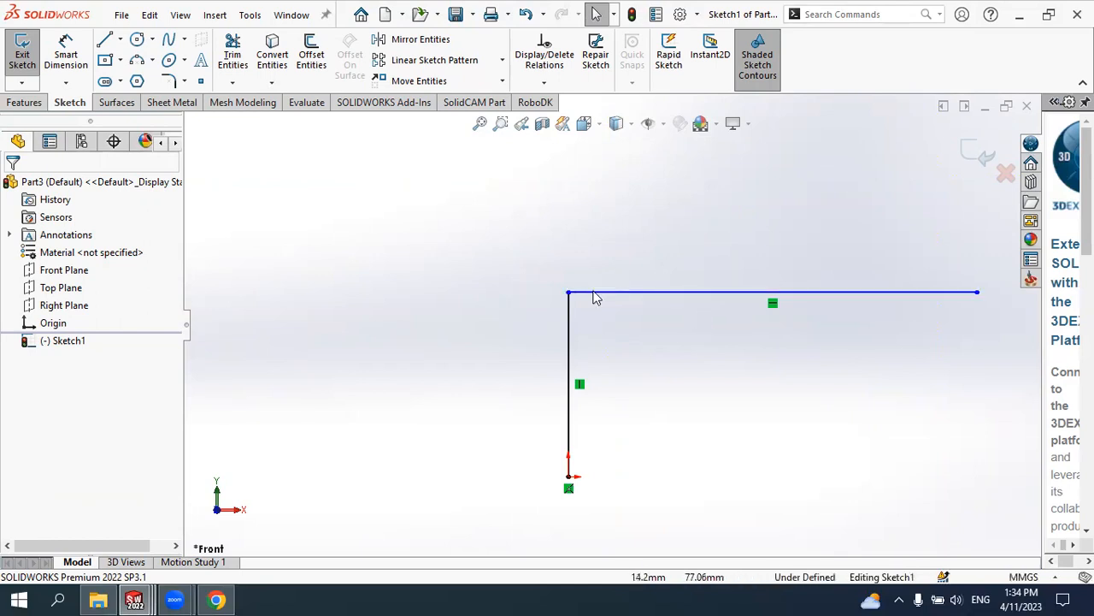
pyautogui.scroll(-2, 612, 295)
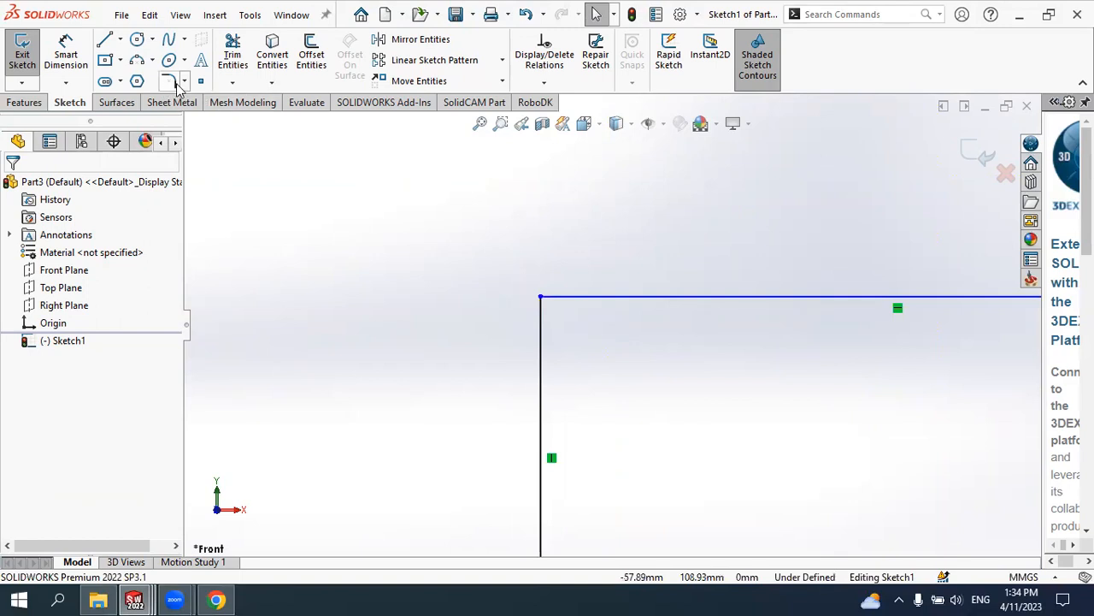
pyautogui.click(183, 82)
pyautogui.click(180, 106)
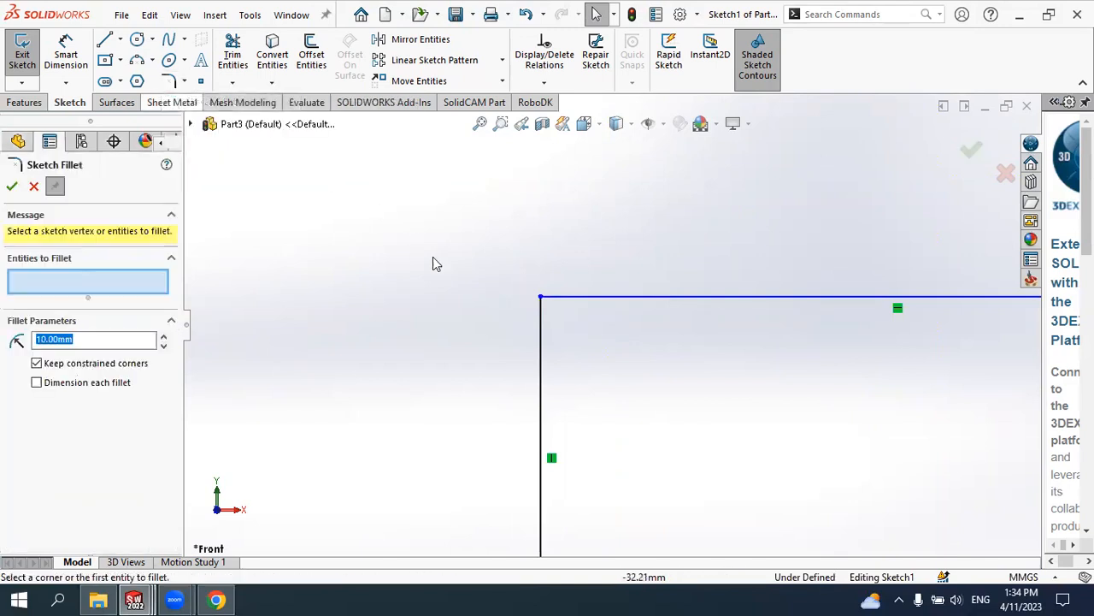
pyautogui.click(550, 335)
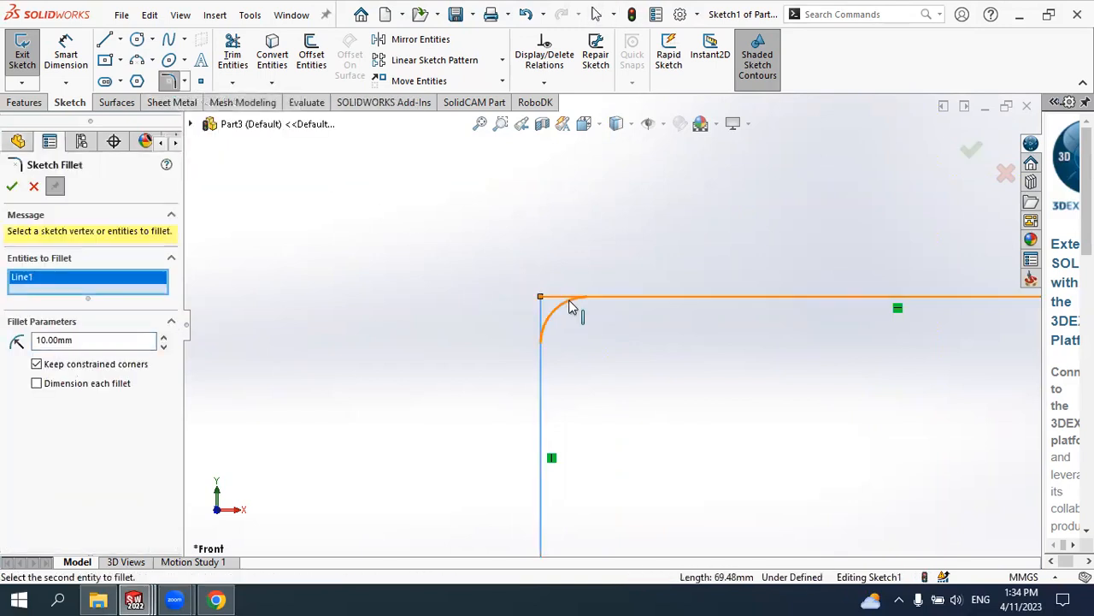
pyautogui.click(569, 303)
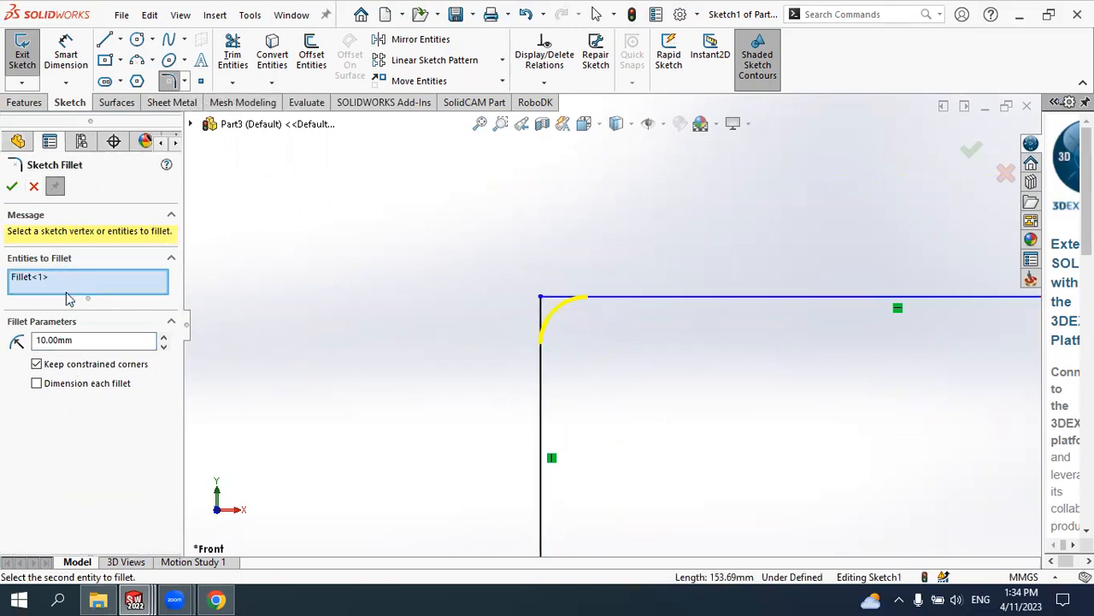
pyautogui.click(161, 337)
pyautogui.click(160, 337)
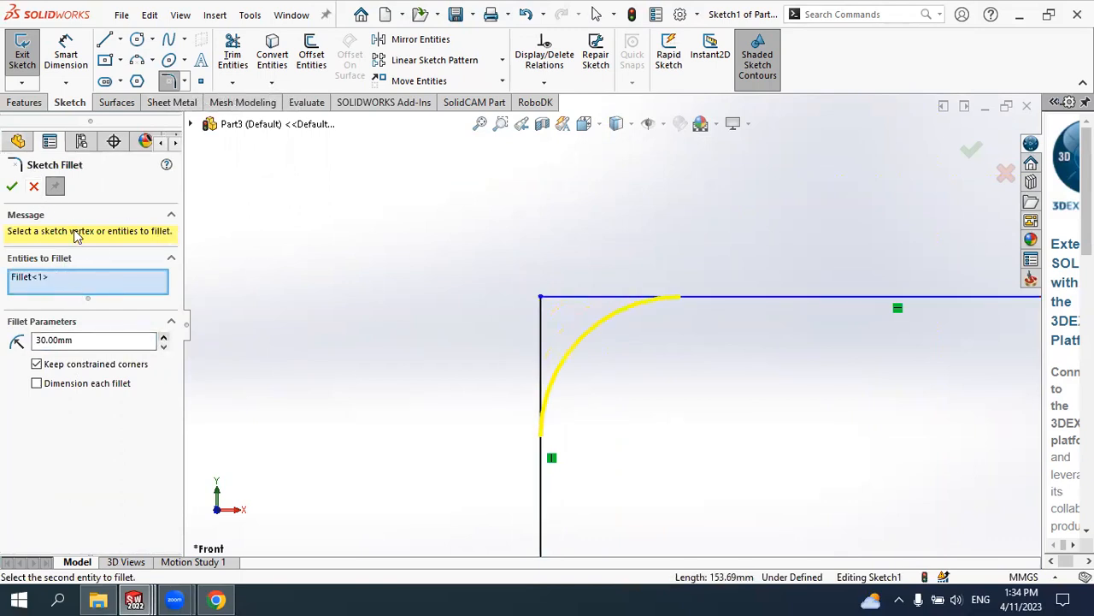
pyautogui.click(12, 186)
pyautogui.scroll(5, 508, 342)
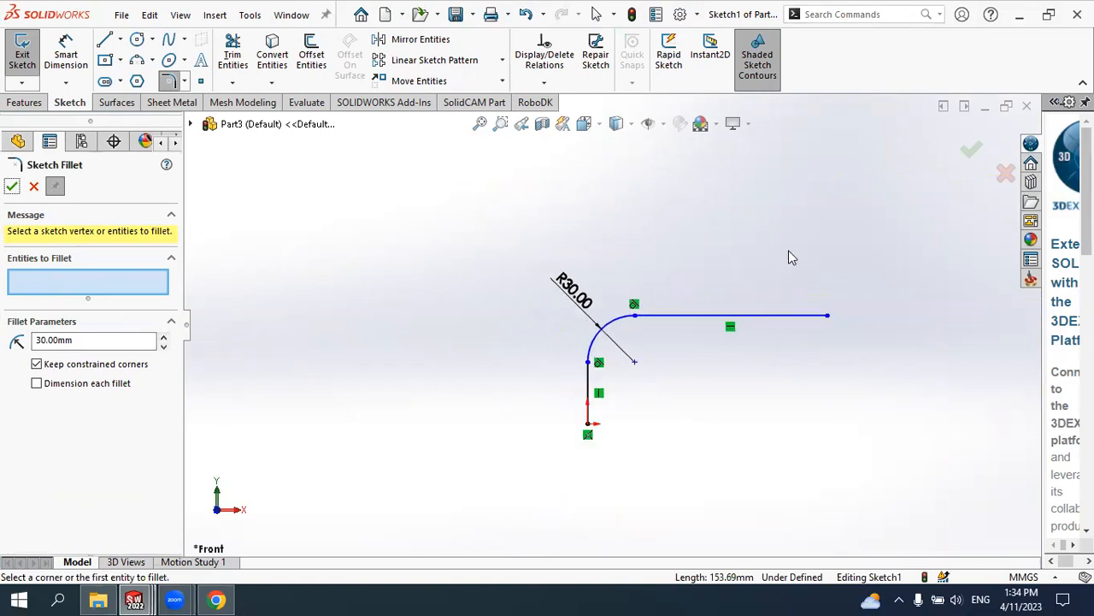
pyautogui.click(971, 152)
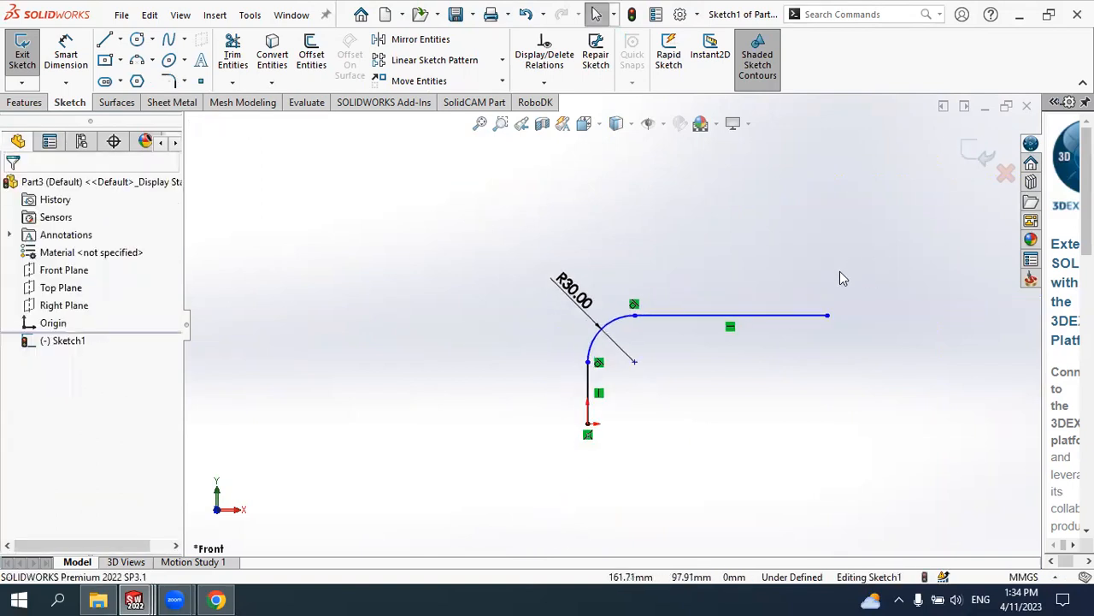
pyautogui.click(975, 152)
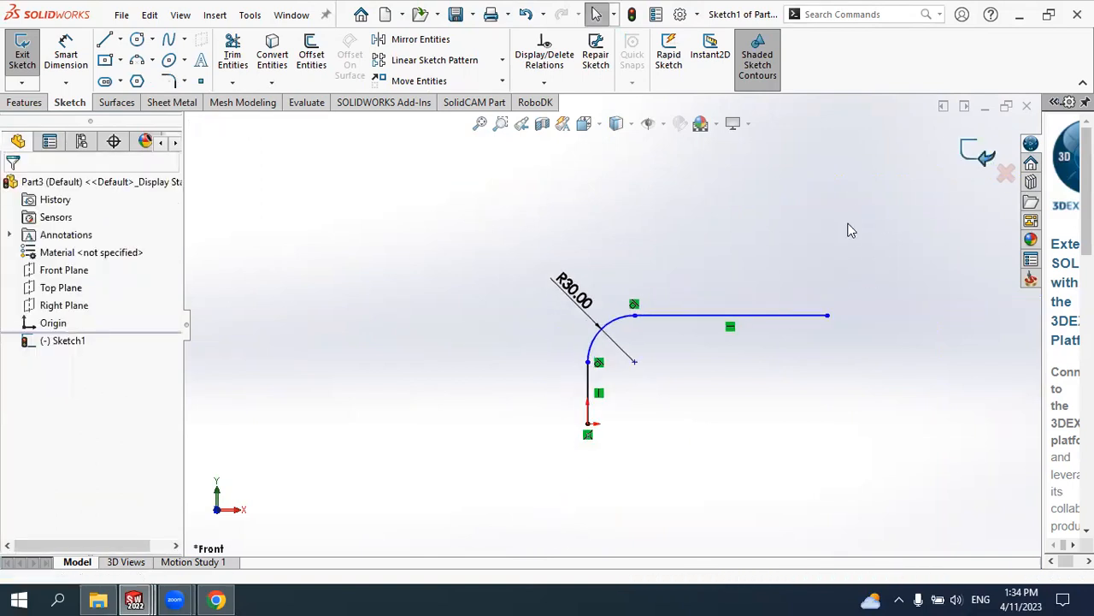
# Create a Swept Boss/Base with a 50 mm circular profile along the filleted path sketch
pyautogui.moveTo(826, 256)
pyautogui.mouseDown(button='middle')
pyautogui.moveTo(757, 254)
pyautogui.moveTo(786, 276)
pyautogui.moveTo(696, 310)
pyautogui.moveTo(694, 332)
pyautogui.mouseUp(button='middle')
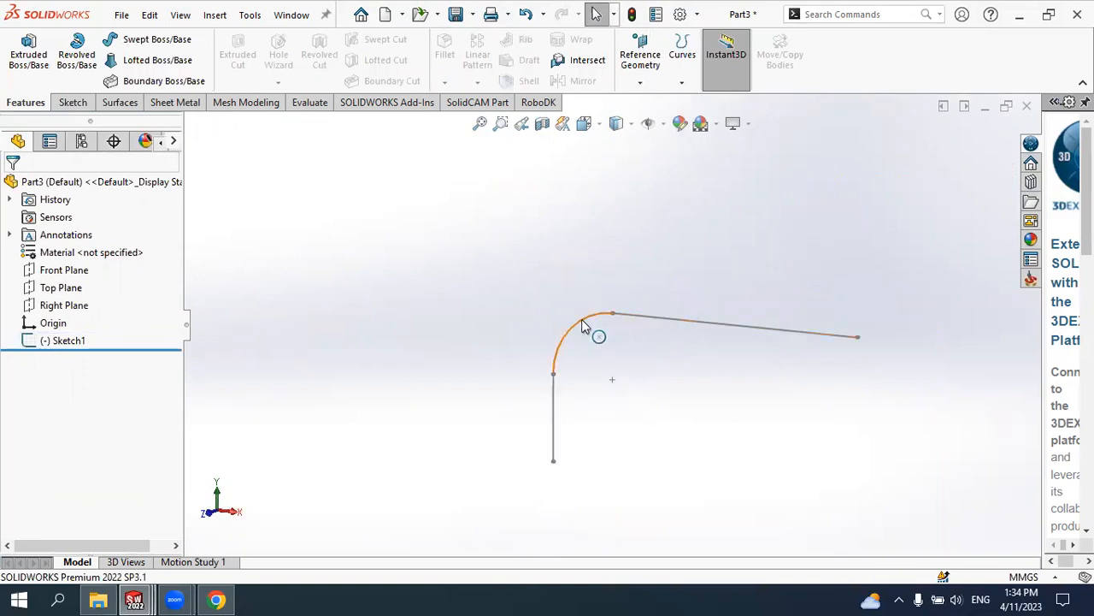
pyautogui.click(139, 40)
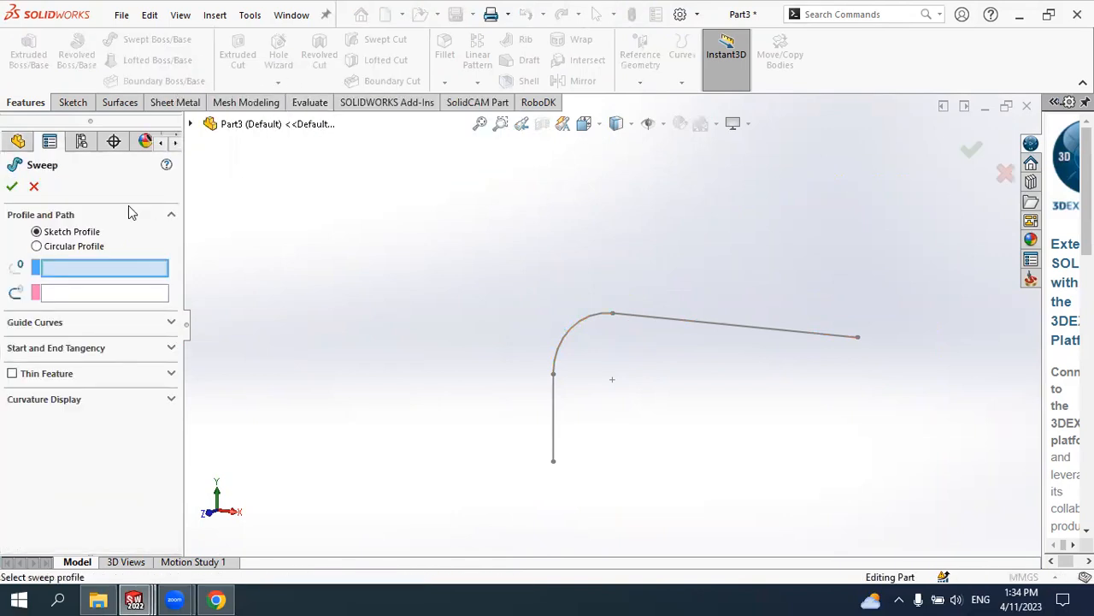
pyautogui.click(73, 248)
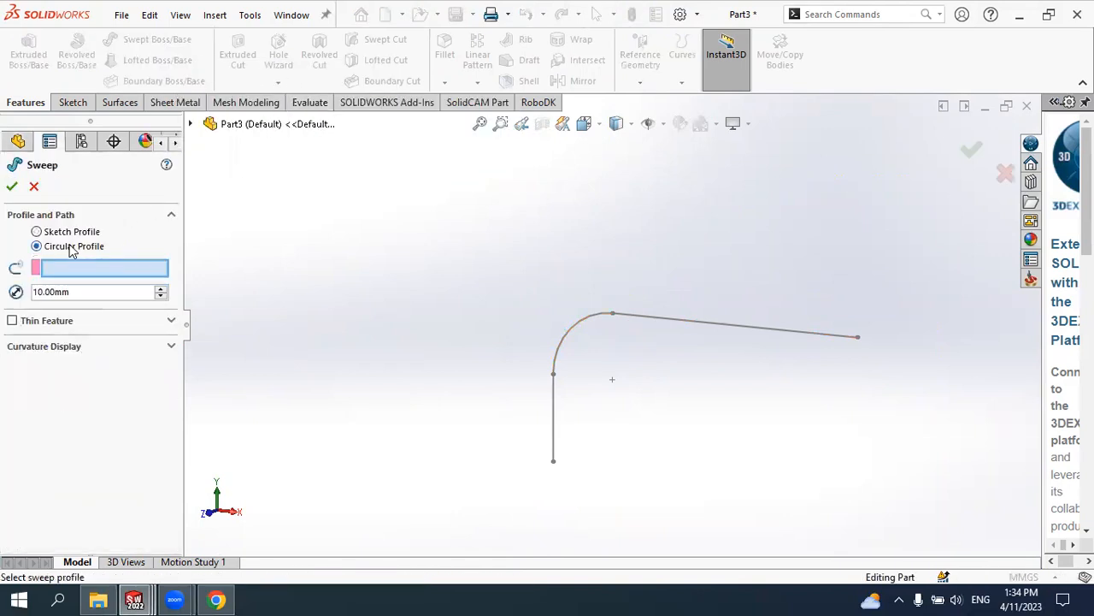
pyautogui.click(788, 336)
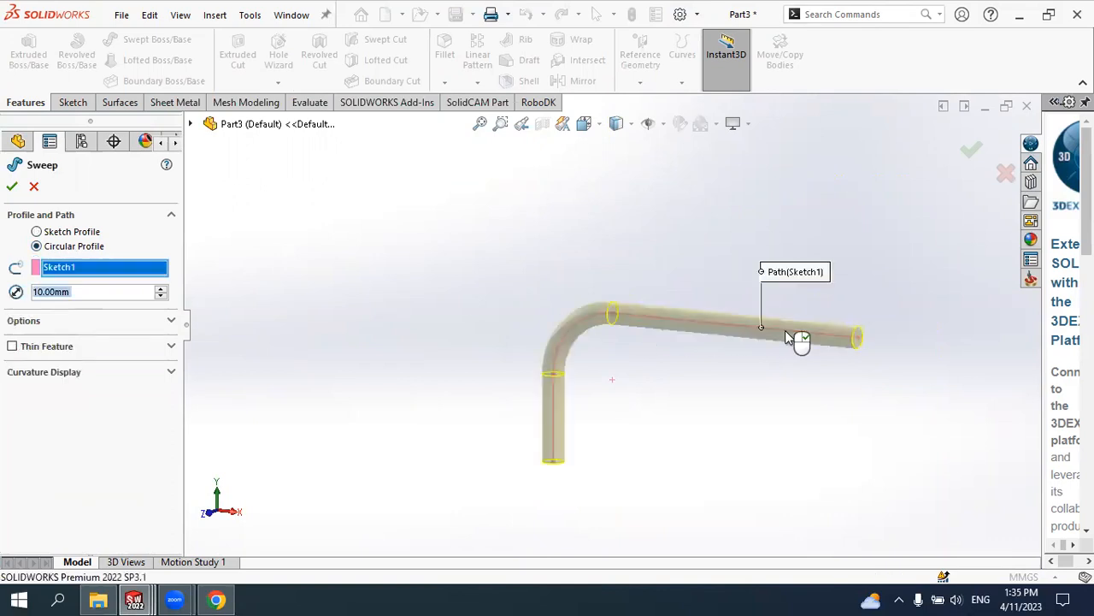
pyautogui.click(162, 291)
pyautogui.click(165, 290)
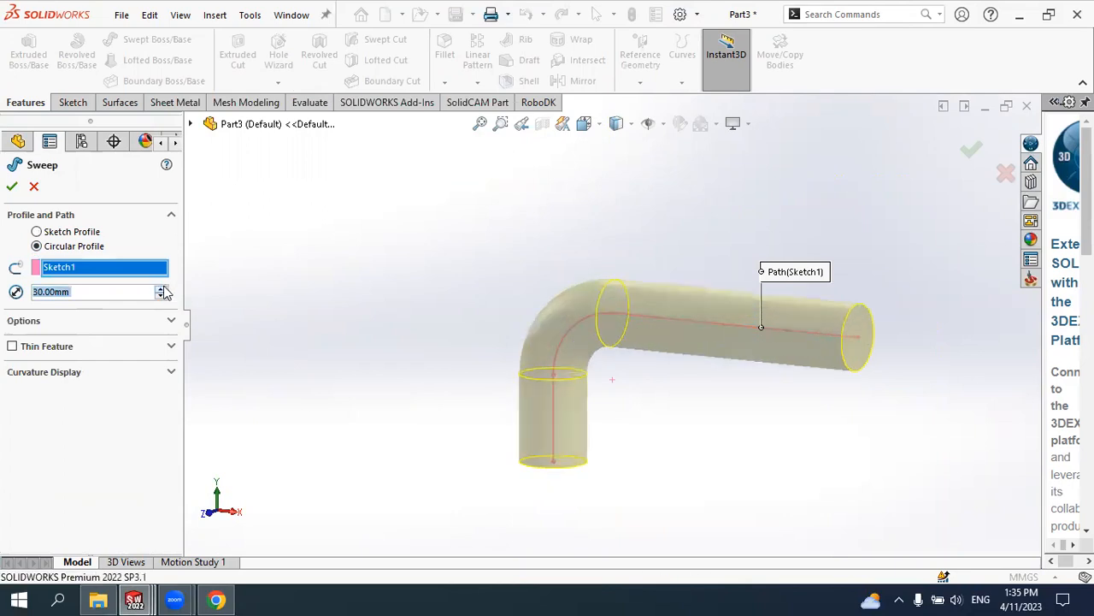
pyautogui.click(165, 290)
pyautogui.click(165, 290)
pyautogui.moveTo(786, 338); pyautogui.dragTo(837, 318, button='middle')
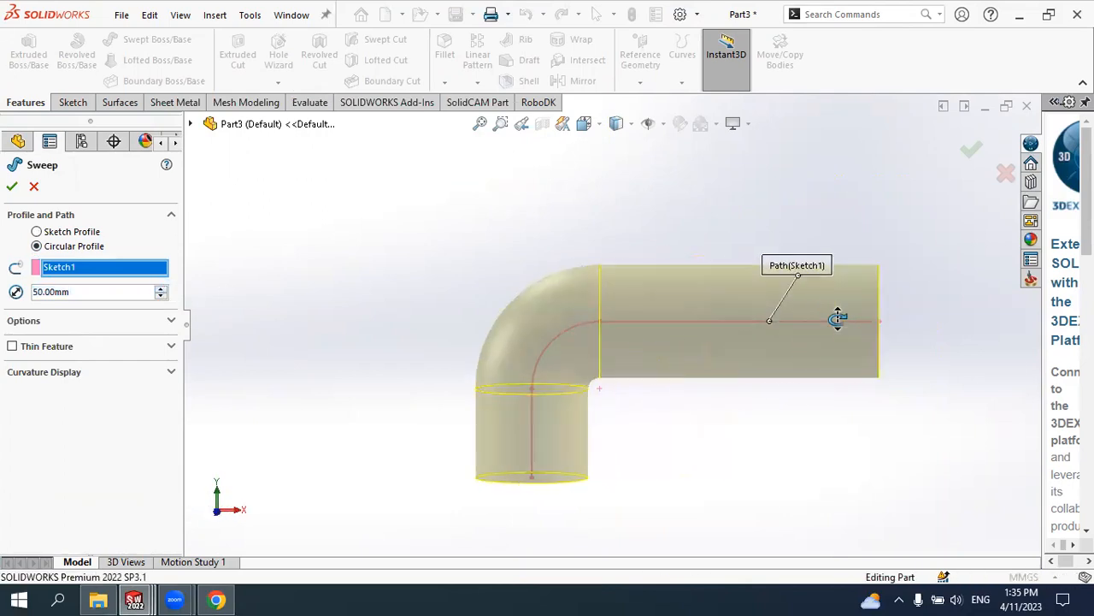
pyautogui.click(12, 193)
# Inspect the swept elbow's end face and interior with a temporary section view, then cancel the section
pyautogui.moveTo(889, 362); pyautogui.dragTo(652, 253, button='middle')
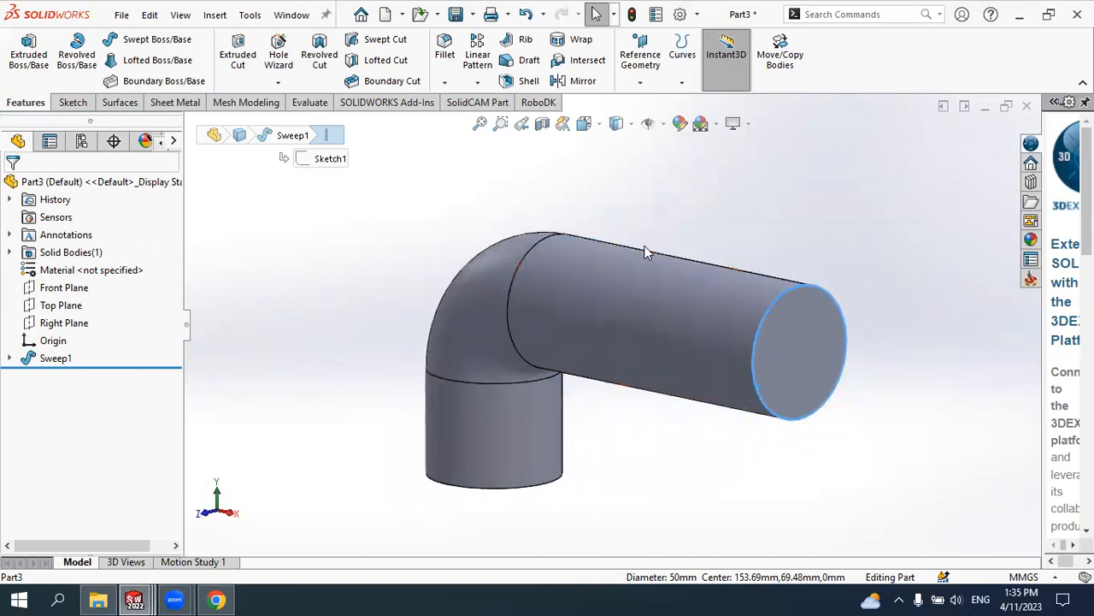
pyautogui.click(541, 125)
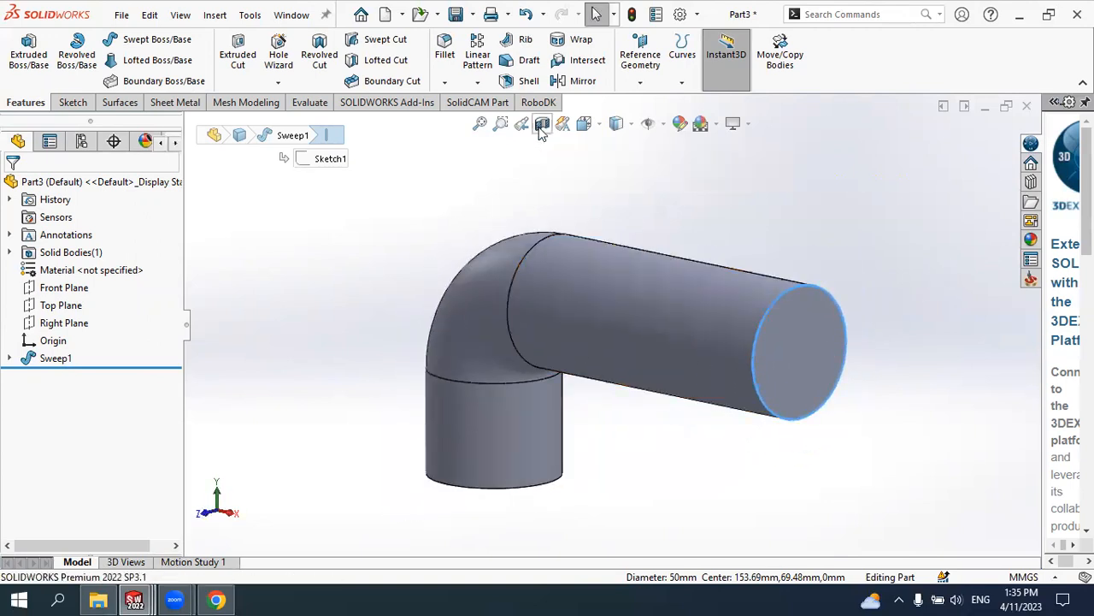
pyautogui.moveTo(601, 298); pyautogui.dragTo(641, 278, button='middle')
pyautogui.click(34, 186)
pyautogui.moveTo(677, 220); pyautogui.dragTo(672, 259, button='middle')
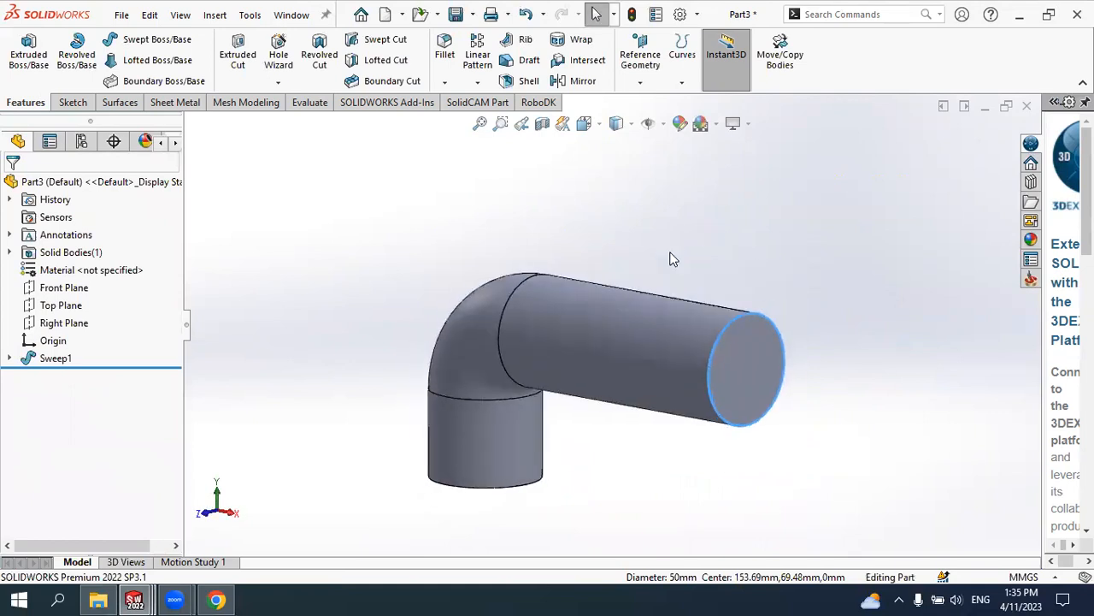
pyautogui.click(53, 357)
pyautogui.click(75, 317)
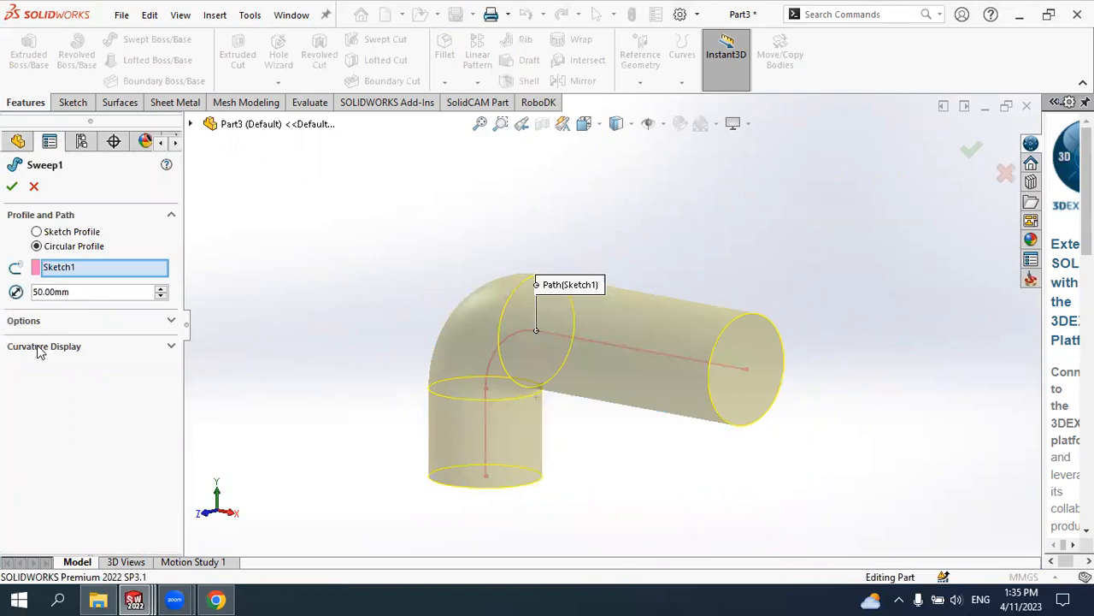
pyautogui.click(26, 321)
pyautogui.click(26, 320)
pyautogui.click(32, 190)
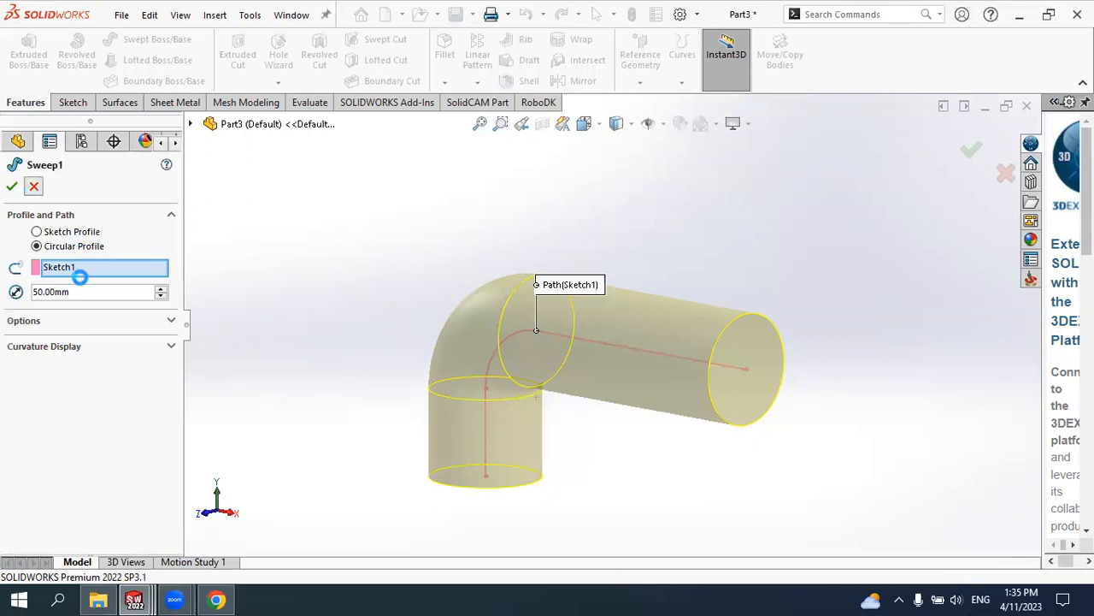
# Delete the solid sweep feature while keeping its path sketch, and start a new Swept Boss/Base
pyautogui.rightClick(60, 362)
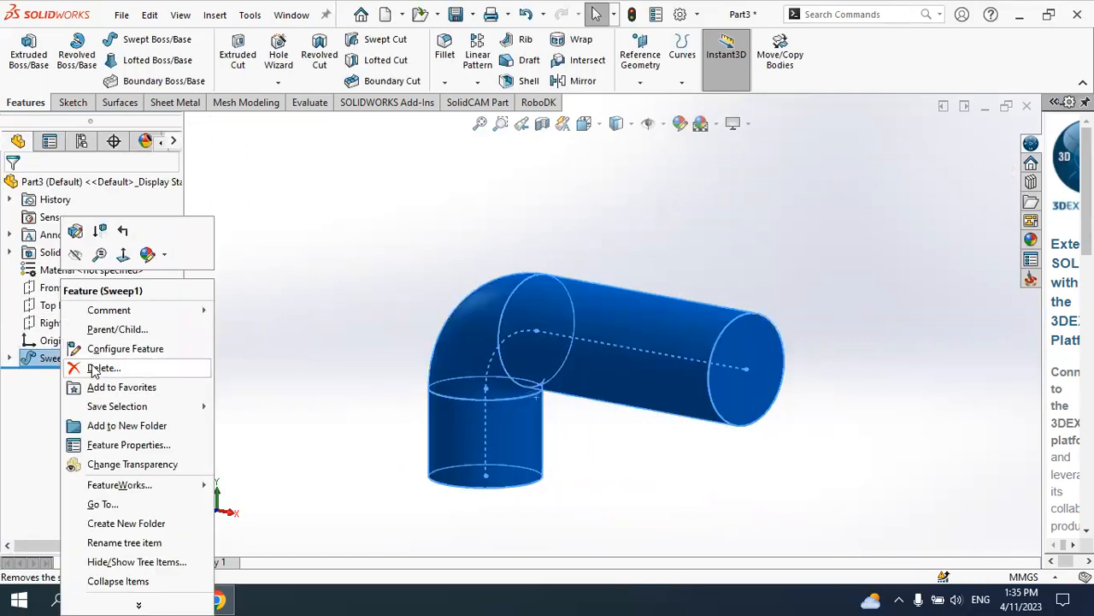
pyautogui.click(96, 368)
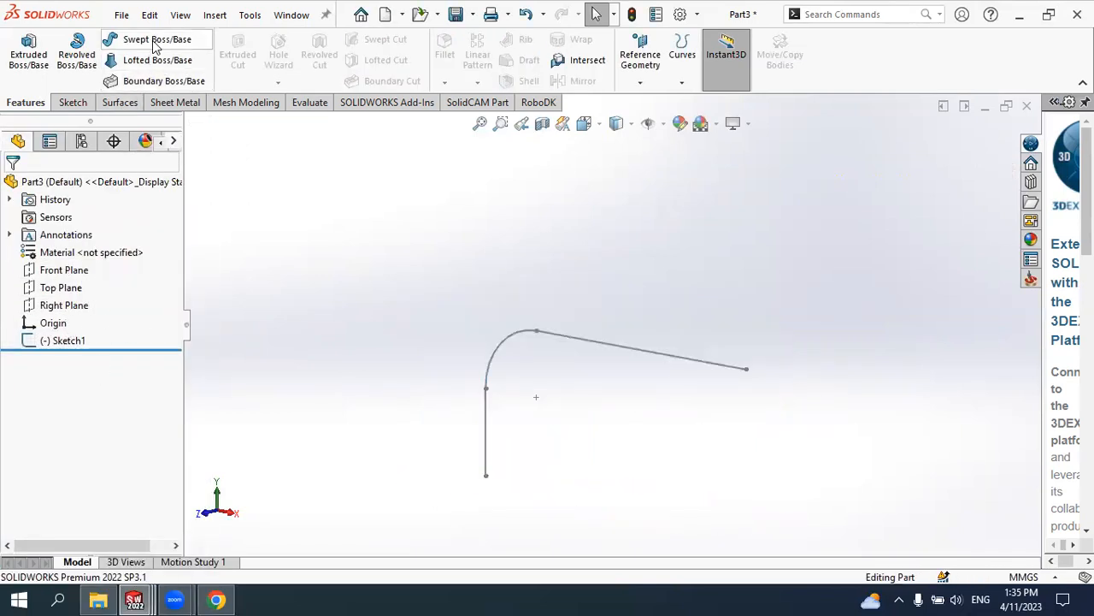
pyautogui.click(128, 40)
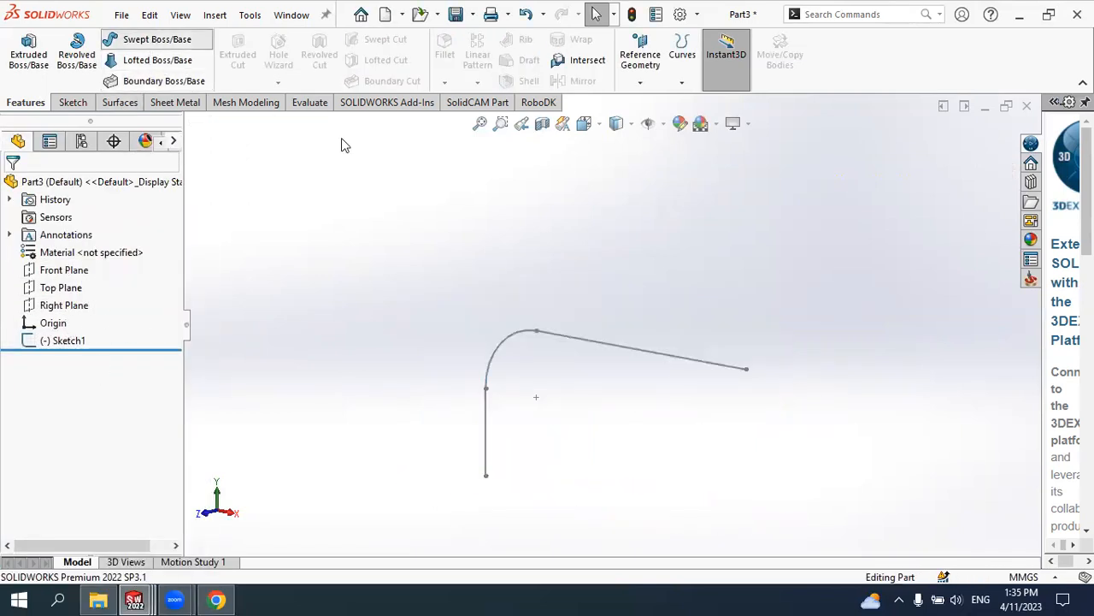
pyautogui.click(609, 348)
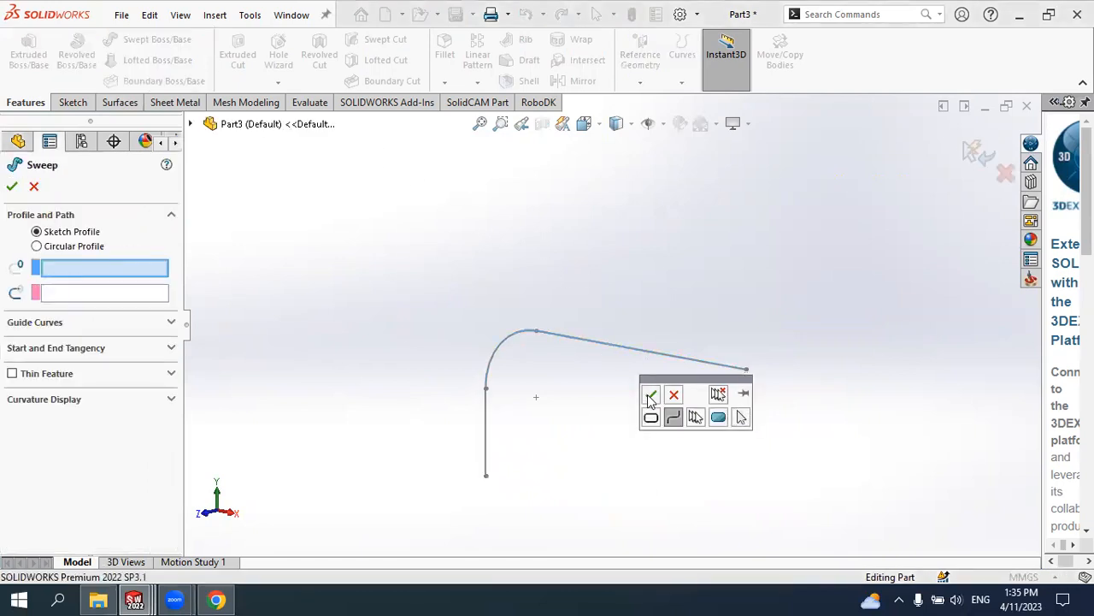
pyautogui.click(650, 396)
pyautogui.click(644, 322)
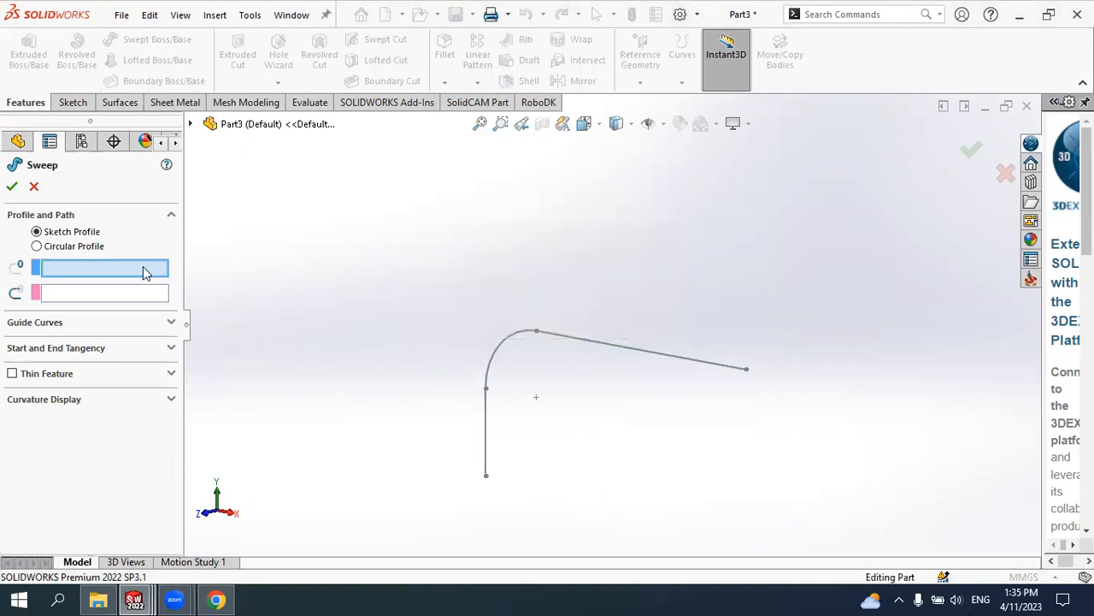
# Define the sweep with a 50 mm circular profile along the filleted path sketch
pyautogui.click(58, 248)
pyautogui.click(584, 342)
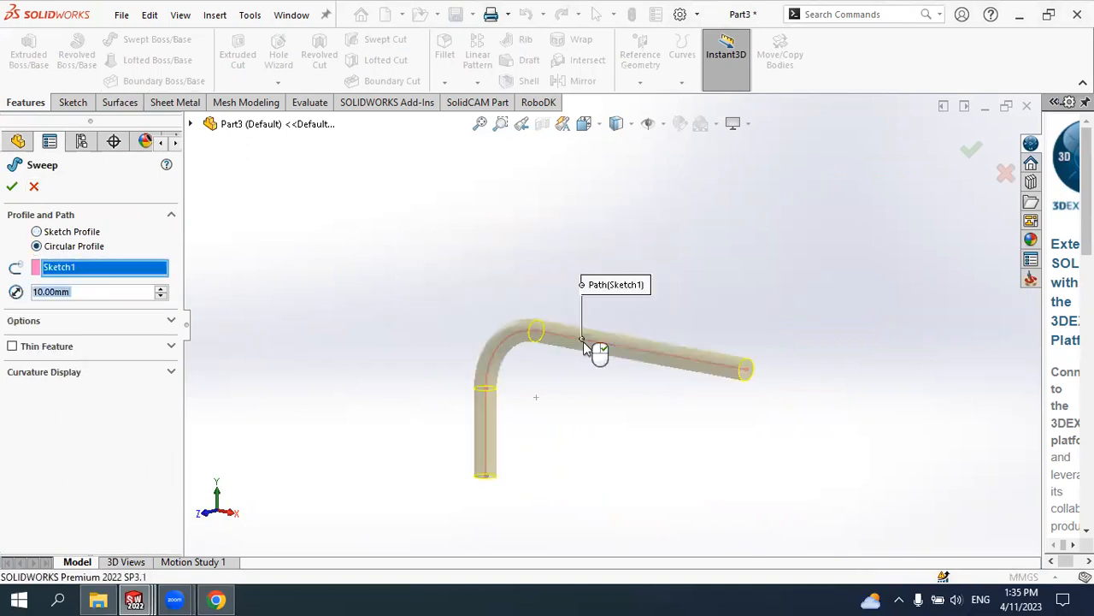
pyautogui.click(161, 290)
pyautogui.click(160, 290)
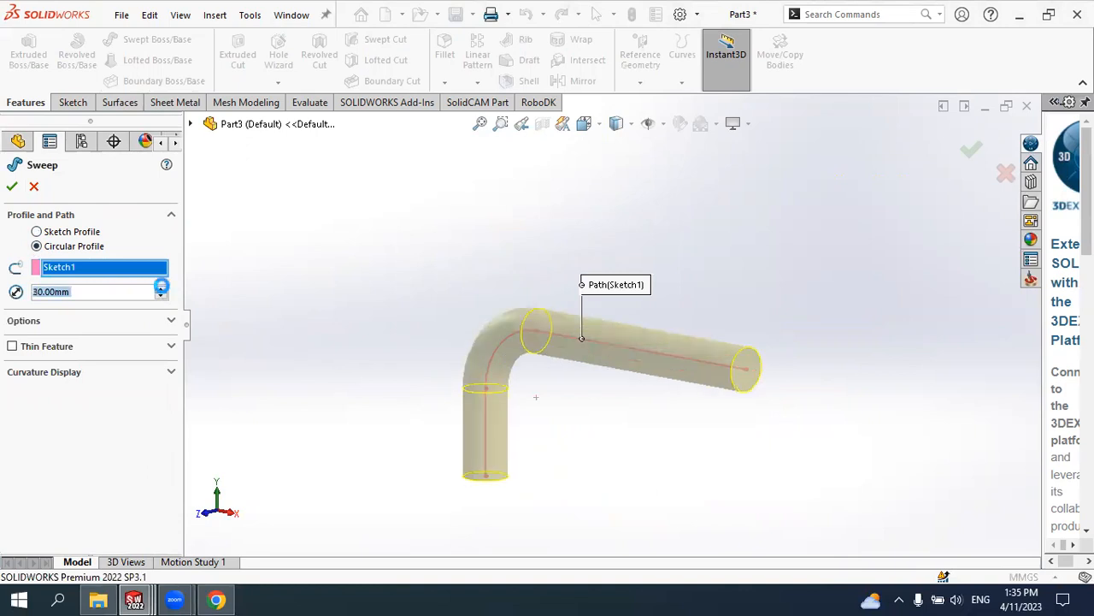
pyautogui.click(160, 290)
pyautogui.click(162, 290)
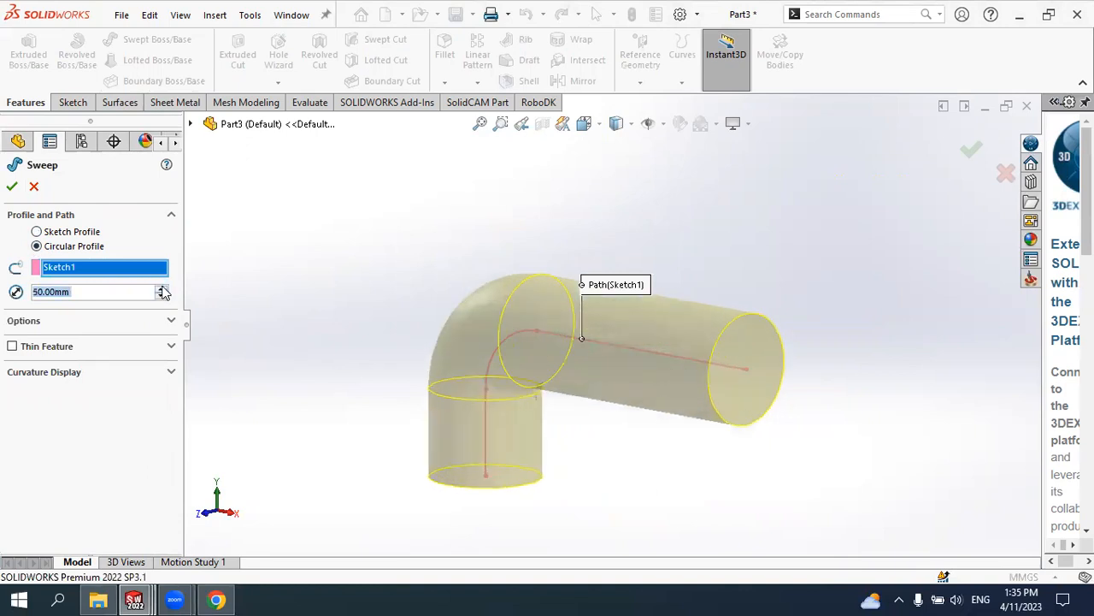
# Make the sweep a one-direction thin feature with a 2 mm wall thickness and create it
pyautogui.click(12, 347)
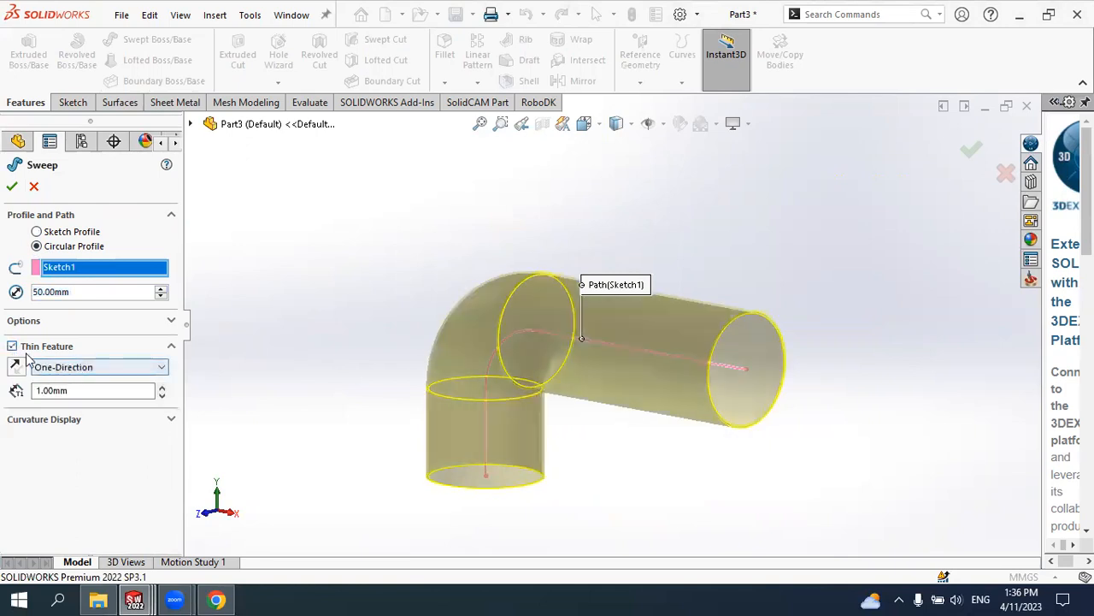
pyautogui.click(70, 375)
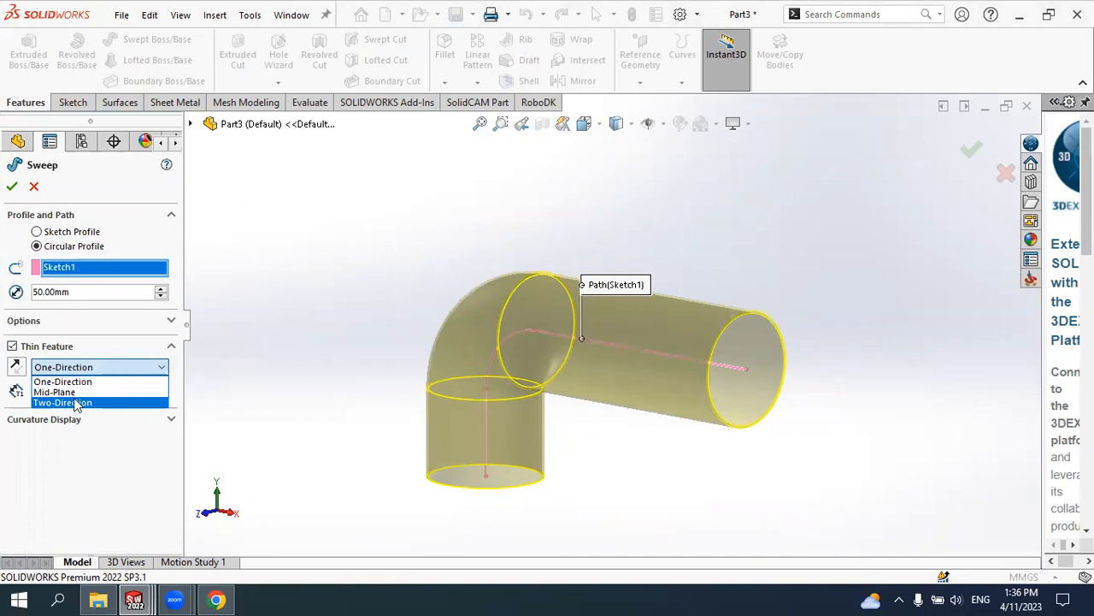
pyautogui.click(79, 382)
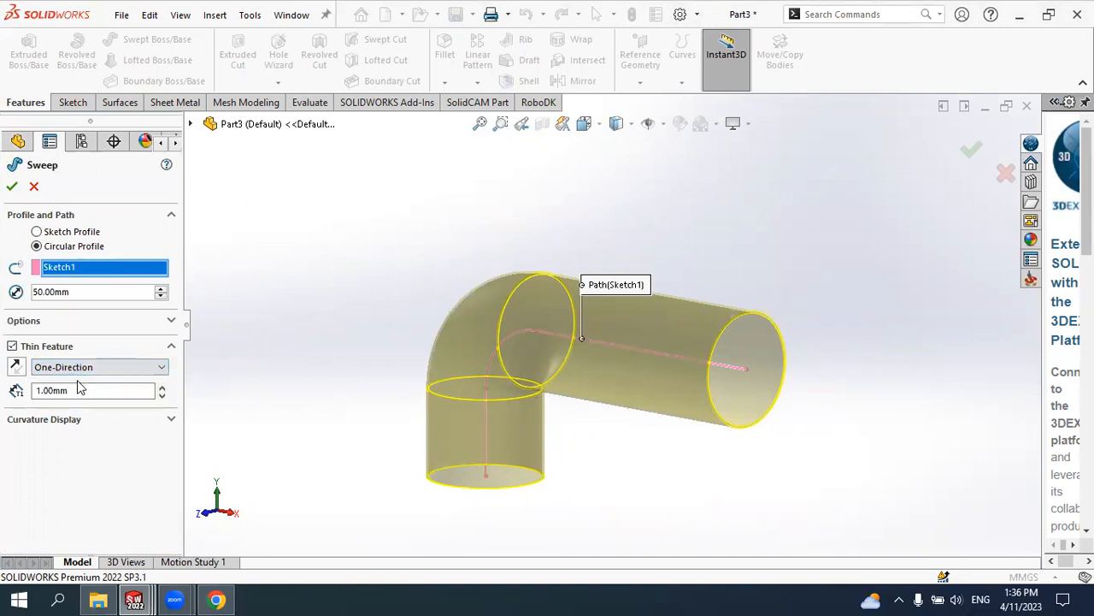
pyautogui.scroll(-2, 774, 355)
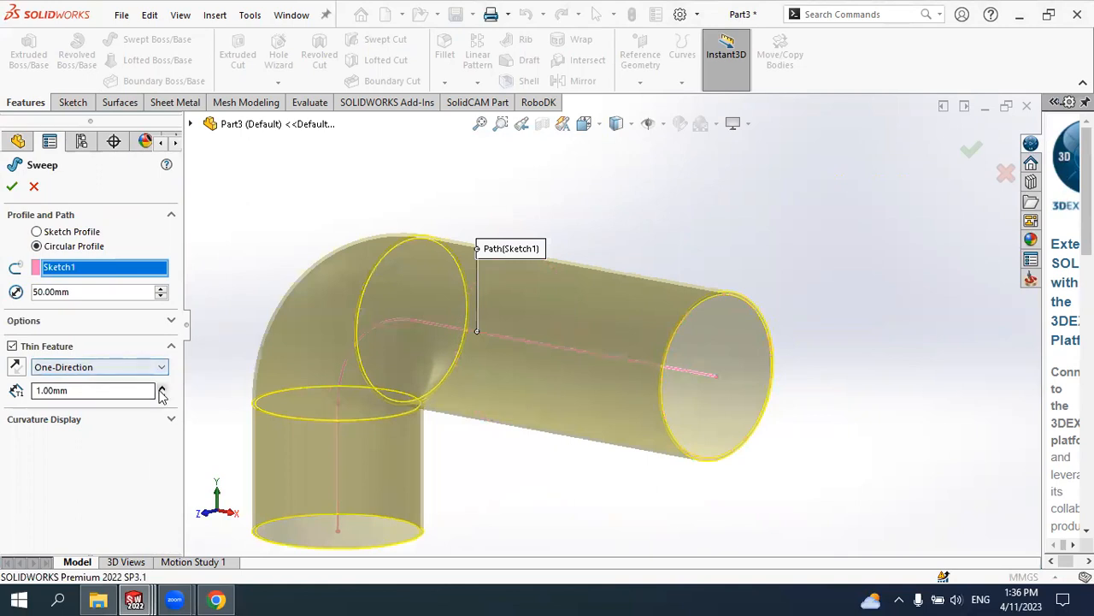
pyautogui.doubleClick(161, 386)
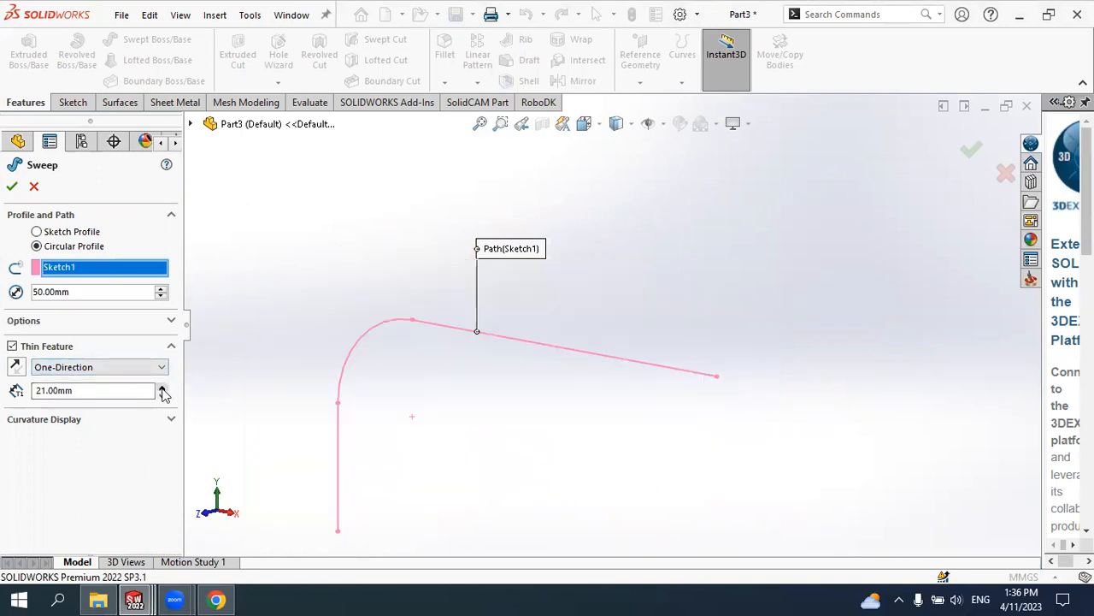
pyautogui.moveTo(129, 392); pyautogui.dragTo(15, 390)
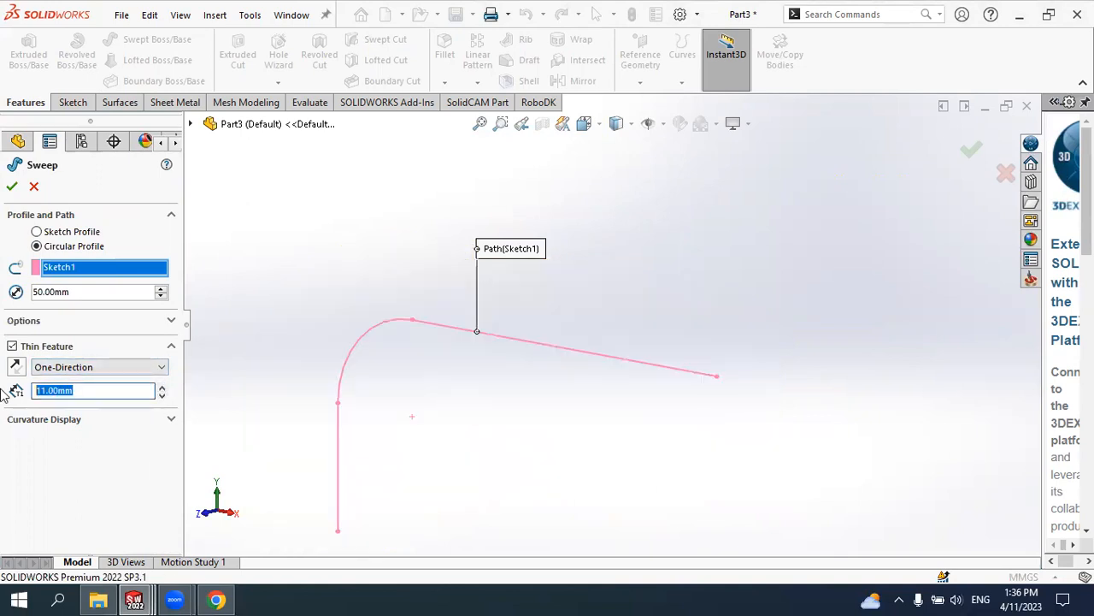
pyautogui.press('Return')
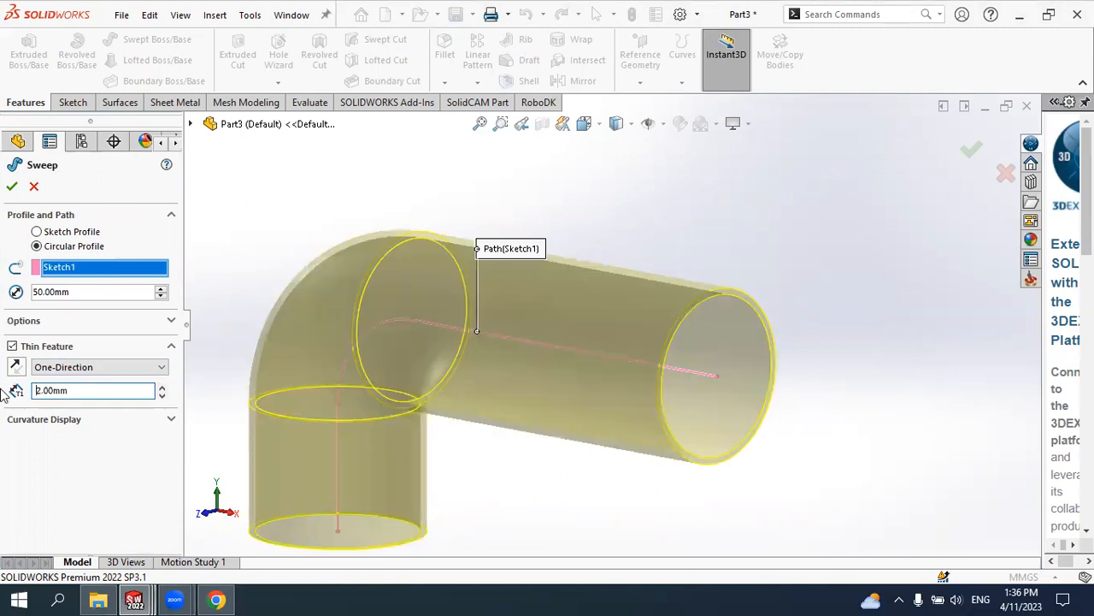
pyautogui.click(12, 187)
# Inspect the hollow pipe's open end and interior with a temporary section view on the Front Plane, then cancel the section
pyautogui.moveTo(779, 306)
pyautogui.mouseDown(button='middle')
pyautogui.moveTo(718, 303)
pyautogui.moveTo(728, 261)
pyautogui.moveTo(772, 293)
pyautogui.moveTo(854, 138)
pyautogui.moveTo(867, 146)
pyautogui.moveTo(743, 301)
pyautogui.moveTo(784, 286)
pyautogui.moveTo(795, 309)
pyautogui.mouseUp(button='middle')
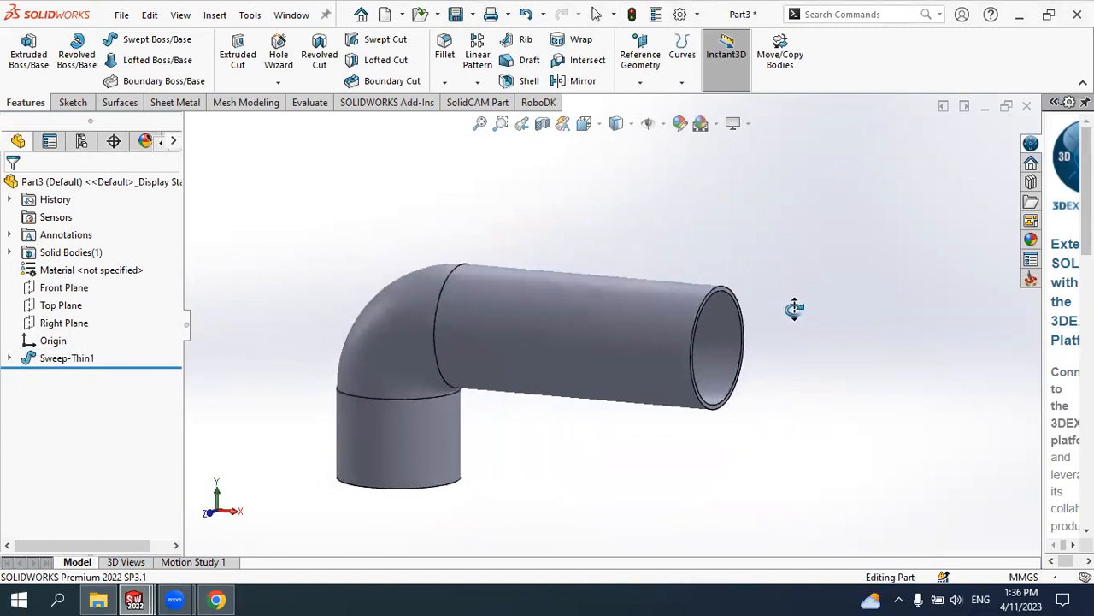
pyautogui.scroll(-3, 707, 350)
pyautogui.scroll(4, 654, 271)
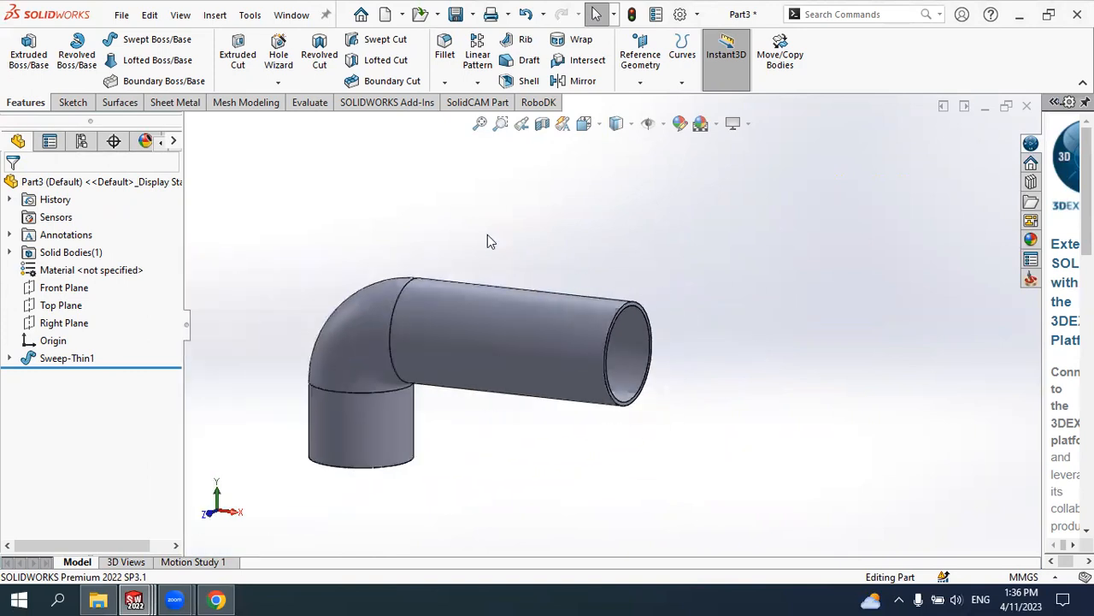
pyautogui.click(542, 124)
pyautogui.moveTo(539, 300); pyautogui.dragTo(559, 284, button='middle')
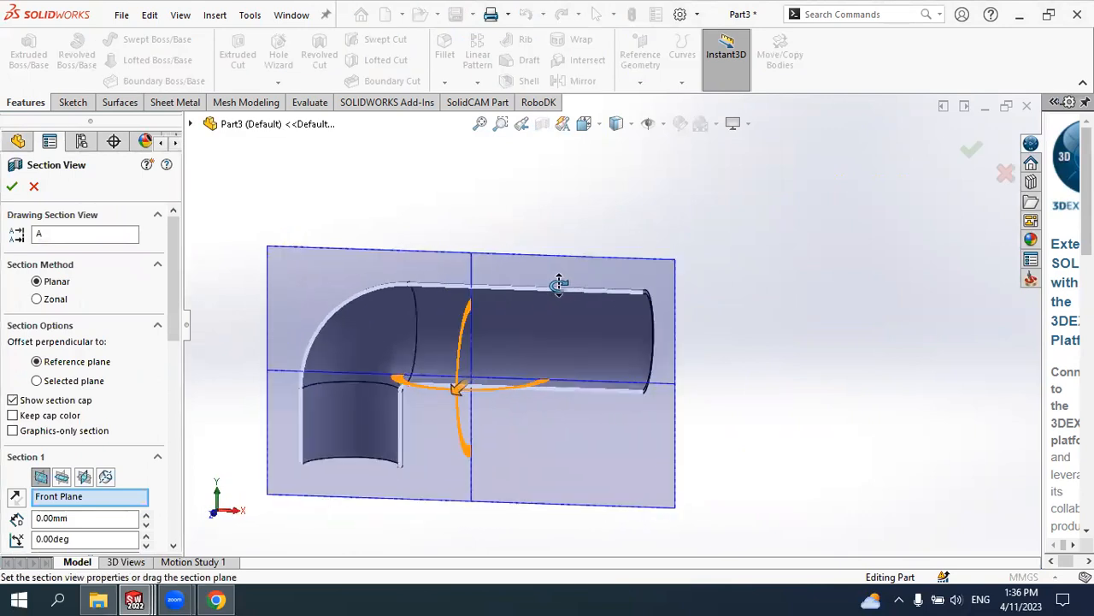
pyautogui.click(35, 186)
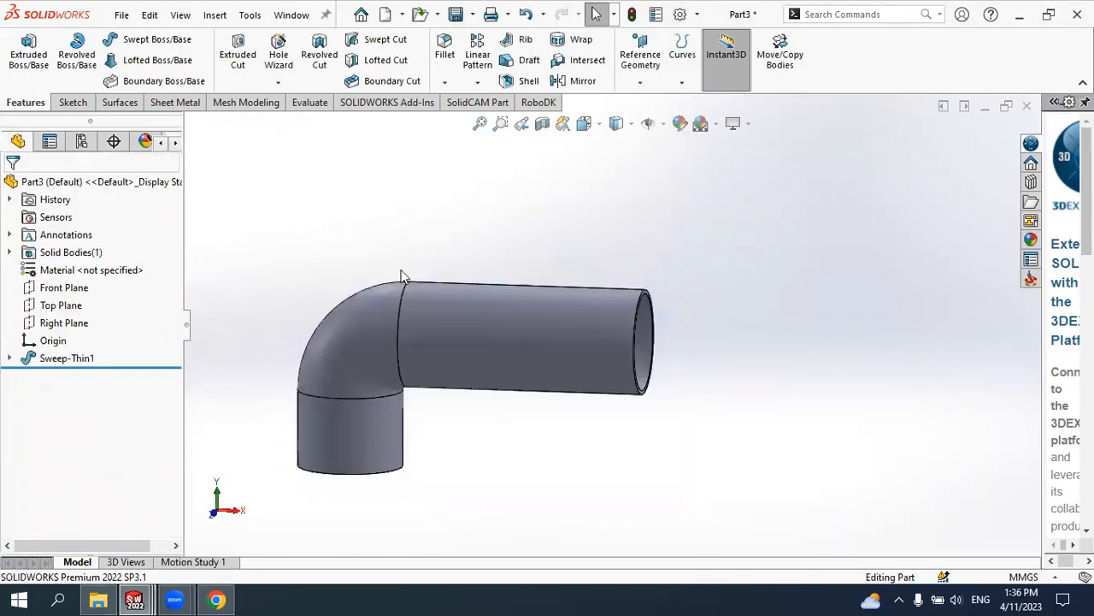
# Change the thin sweep's wall type to Mid-Plane and accept the edit
pyautogui.click(60, 358)
pyautogui.click(67, 315)
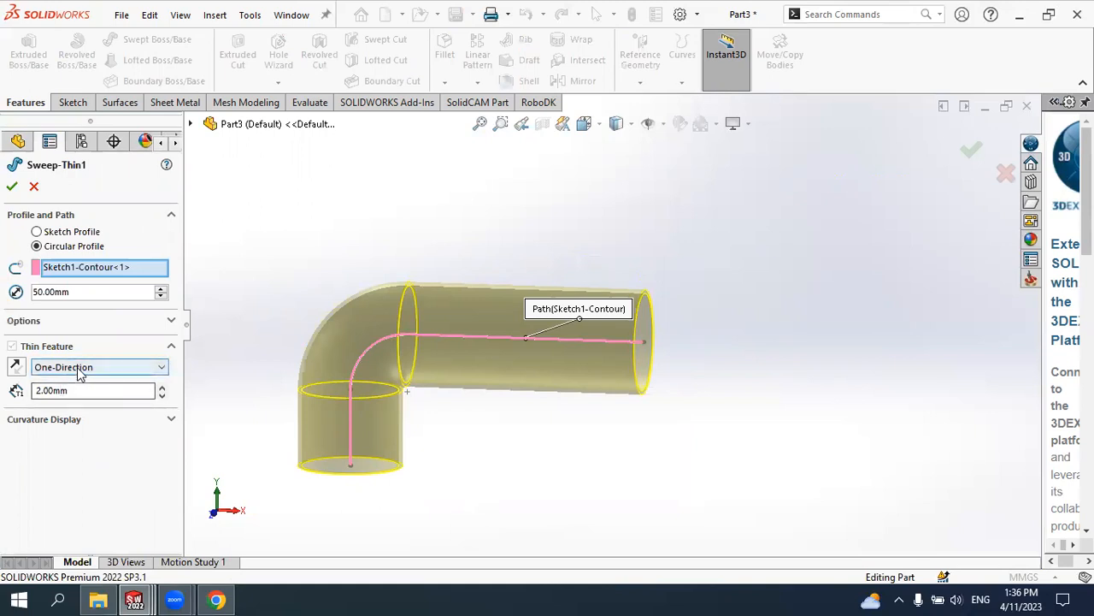
pyautogui.click(78, 368)
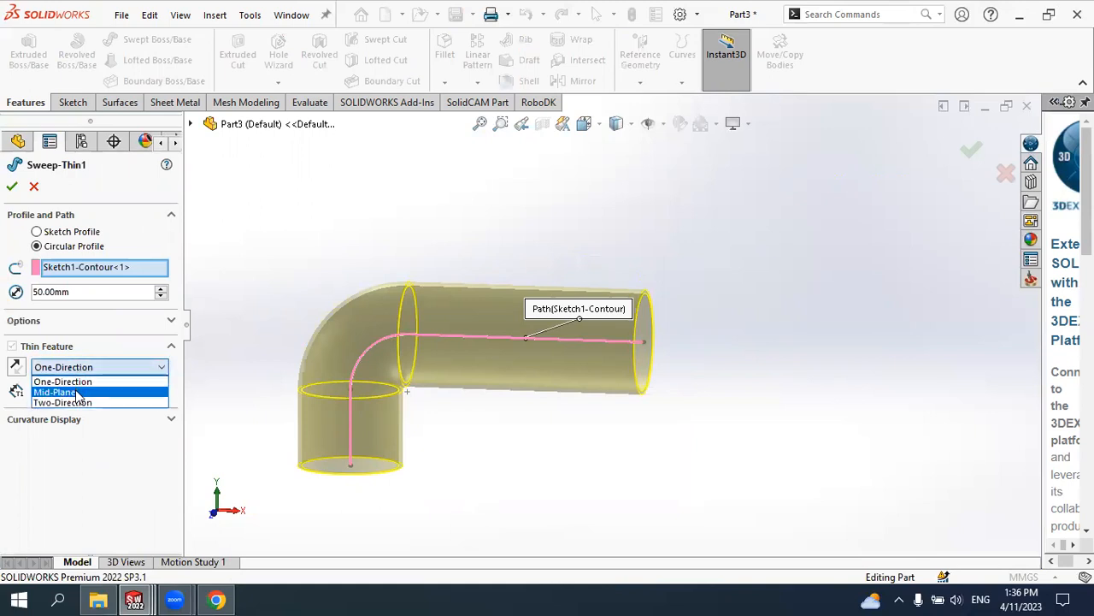
pyautogui.click(76, 393)
pyautogui.scroll(-2, 524, 335)
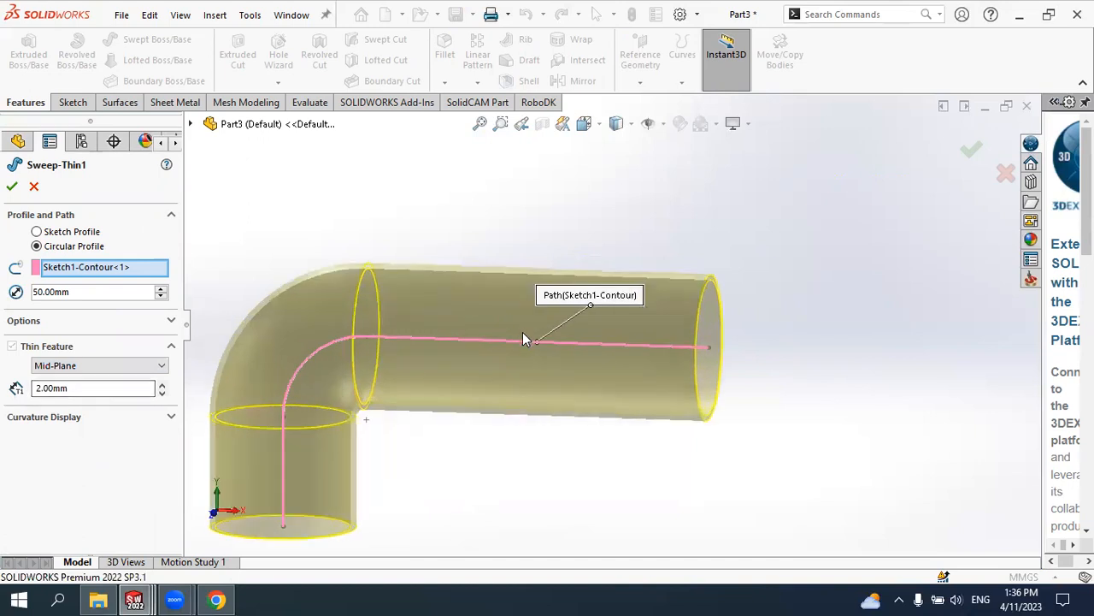
pyautogui.scroll(2, 522, 335)
pyautogui.moveTo(578, 303); pyautogui.dragTo(597, 292, button='middle')
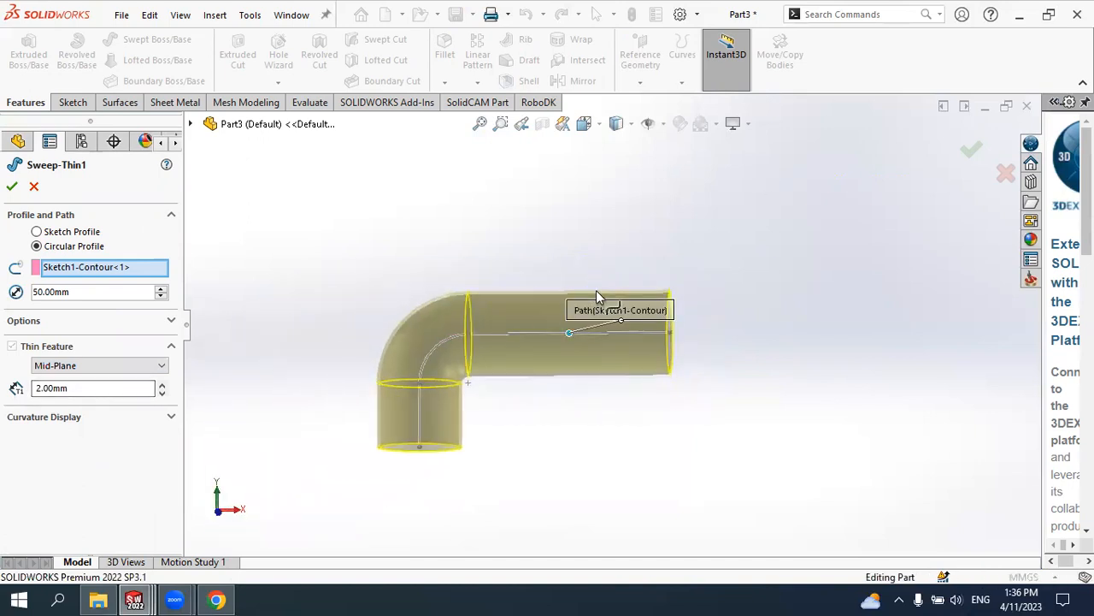
pyautogui.scroll(-5, 596, 295)
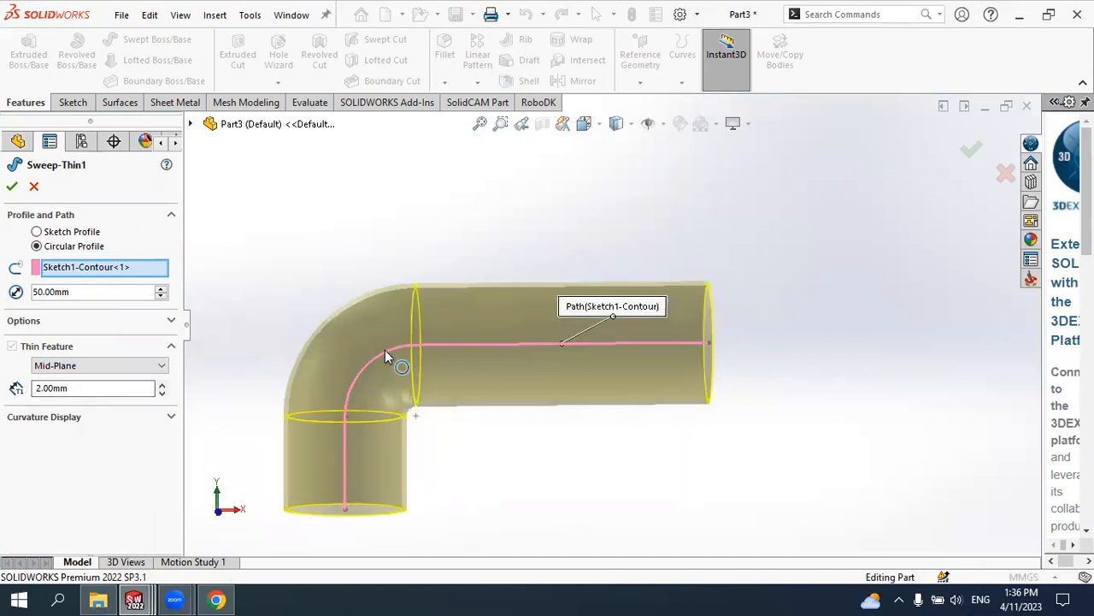
pyautogui.scroll(2, 454, 332)
pyautogui.scroll(-2, 455, 332)
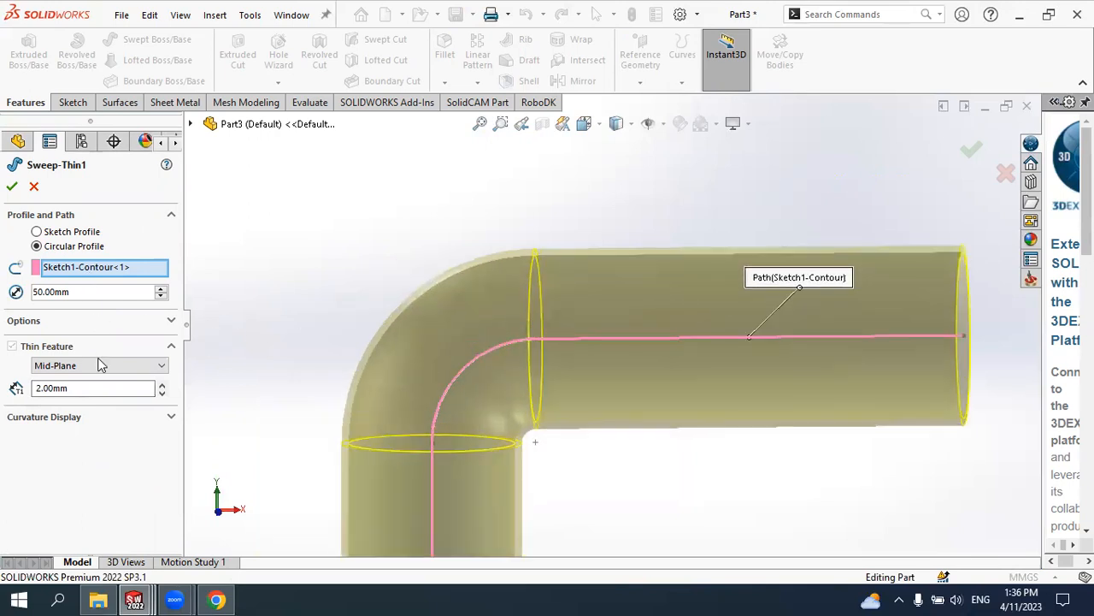
pyautogui.click(10, 189)
pyautogui.moveTo(695, 323); pyautogui.dragTo(673, 337, button='middle')
pyautogui.scroll(-5, 716, 322)
pyautogui.scroll(5, 673, 347)
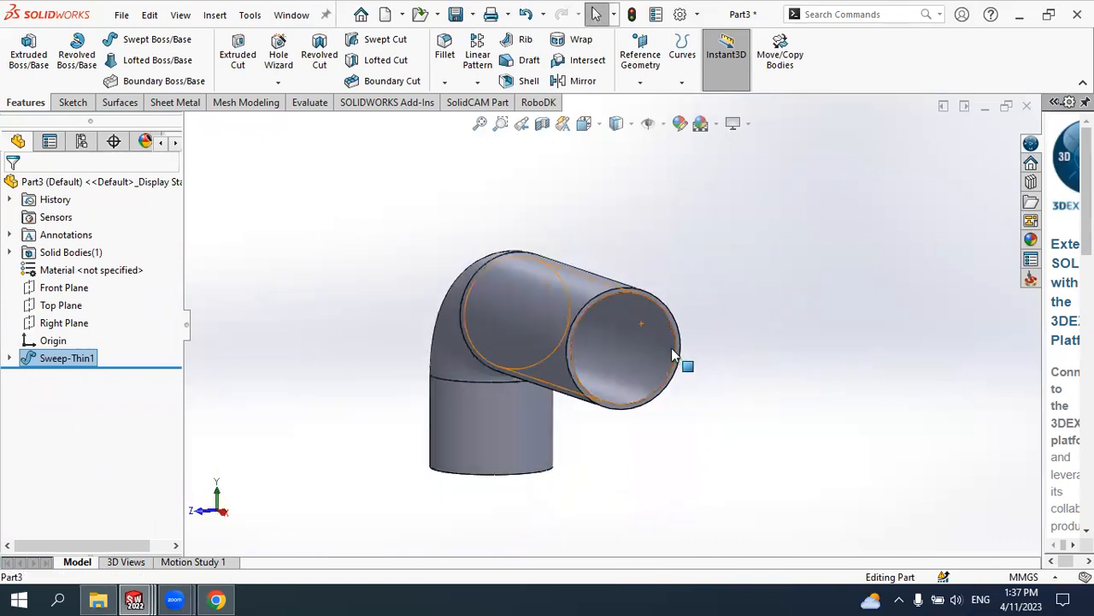
pyautogui.scroll(-1, 655, 303)
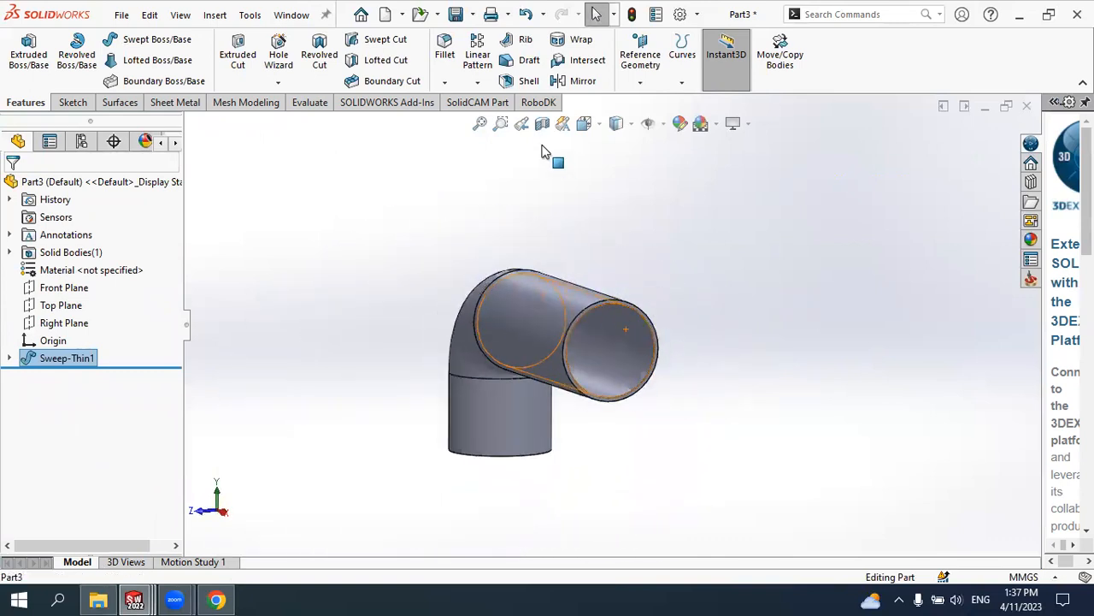
# Open the example part swept2.SLDPRT and examine its multi-bend swept shape
pyautogui.click(402, 17)
pyautogui.click(437, 16)
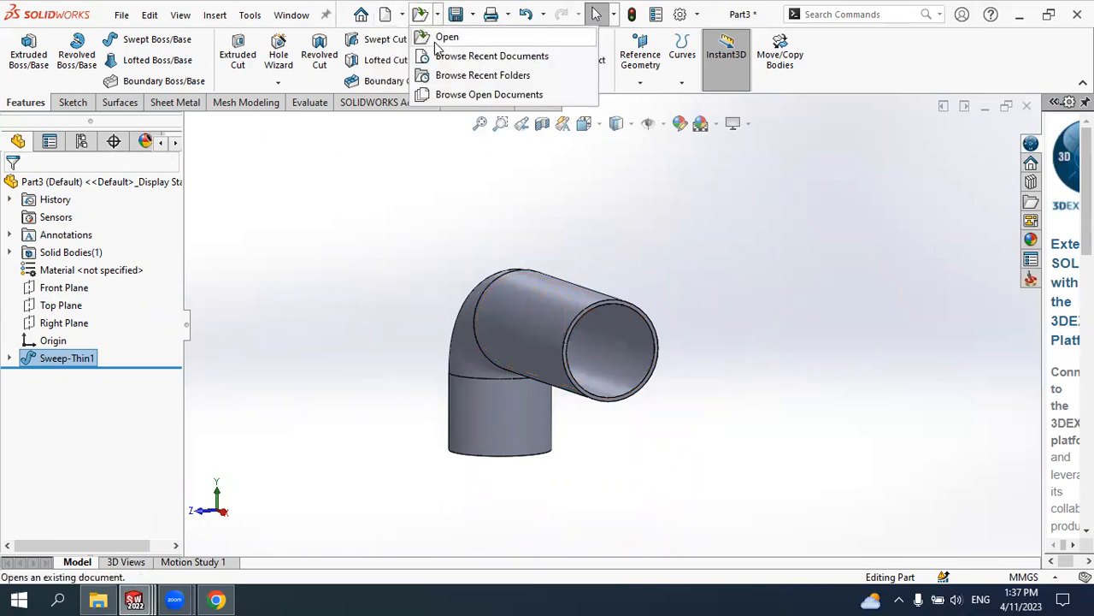
pyautogui.click(440, 37)
pyautogui.click(513, 206)
pyautogui.click(688, 529)
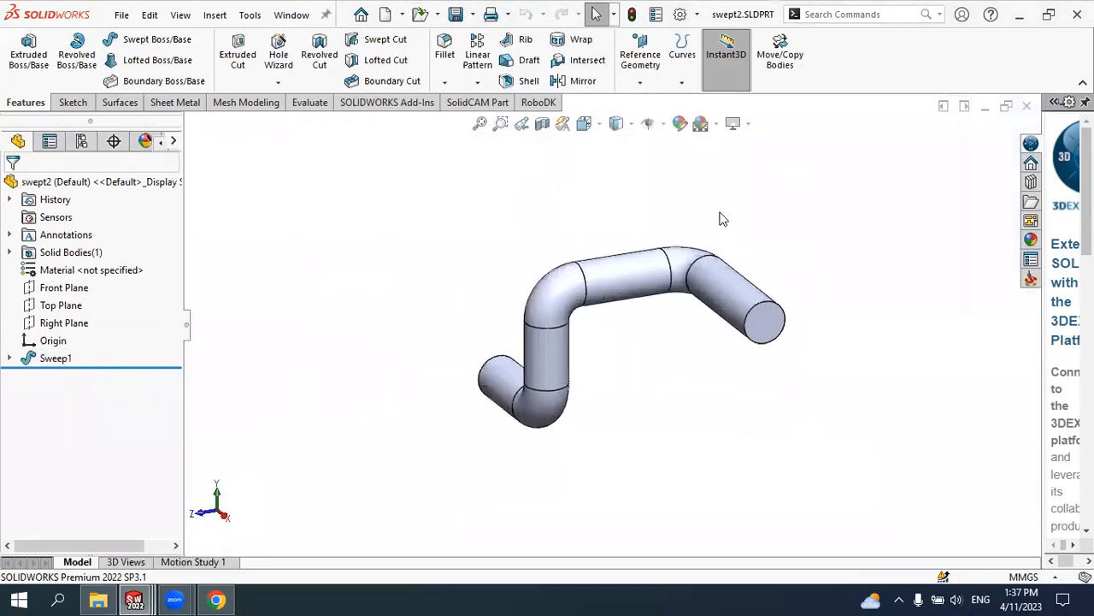
pyautogui.moveTo(720, 219); pyautogui.dragTo(746, 322, button='middle')
pyautogui.scroll(3, 689, 335)
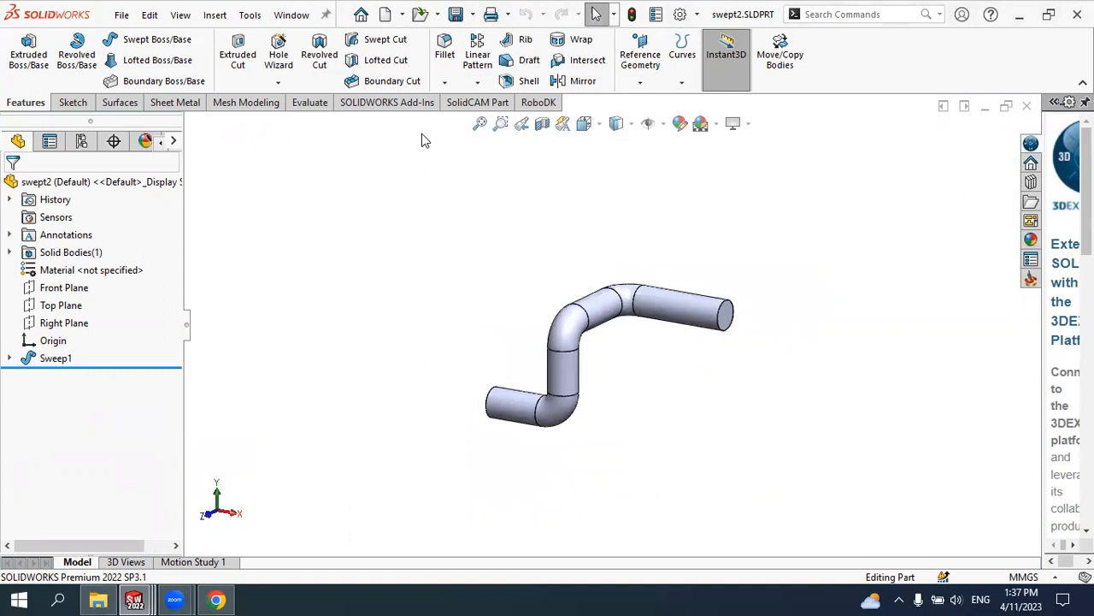
# Create a new part document
pyautogui.click(402, 16)
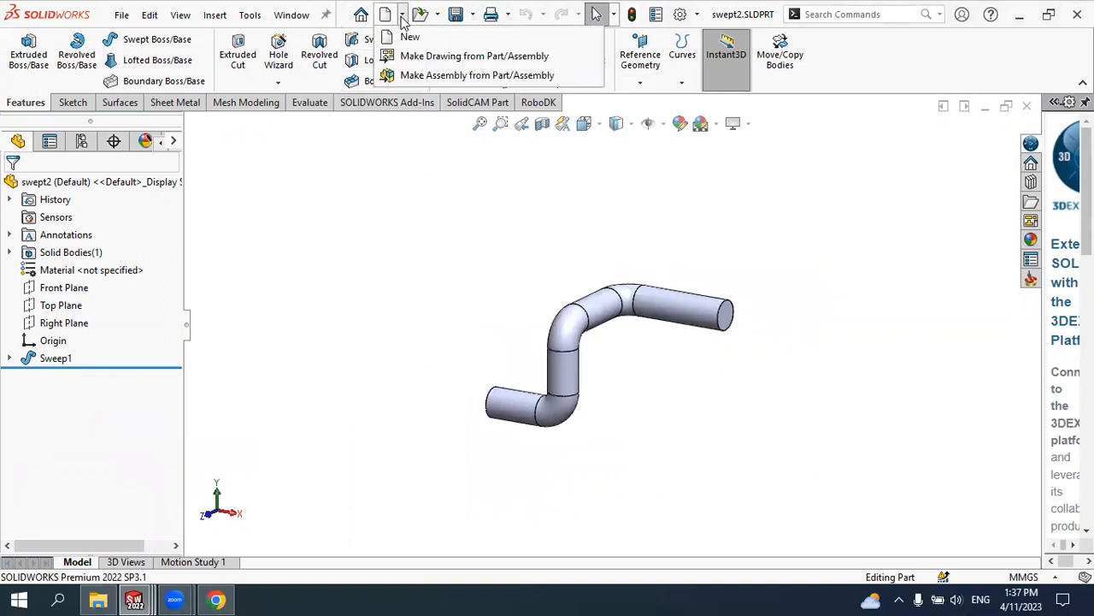
pyautogui.click(411, 36)
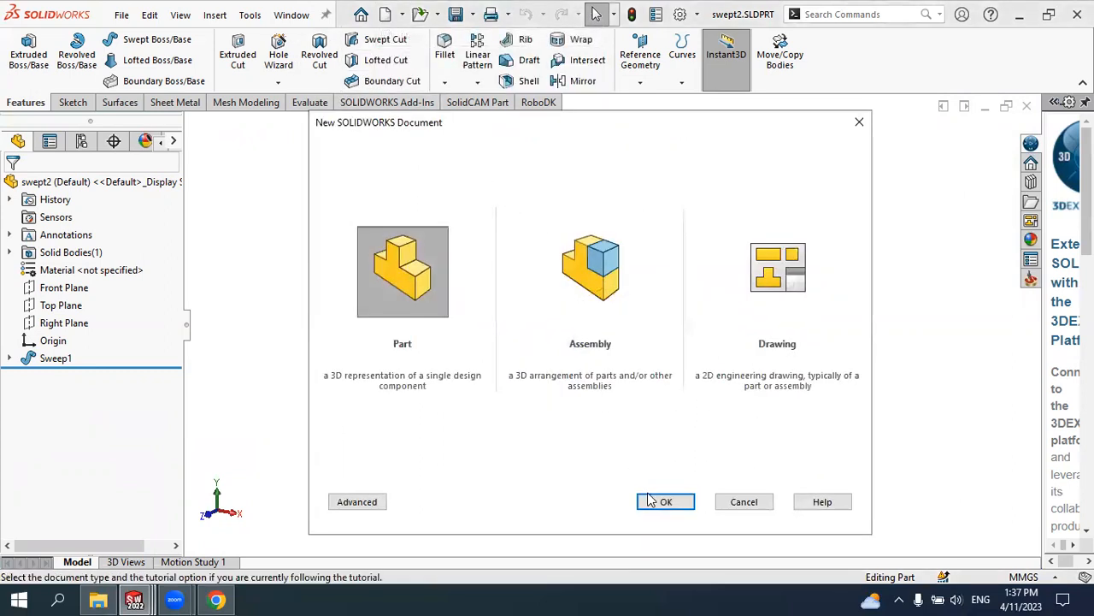
pyautogui.click(650, 501)
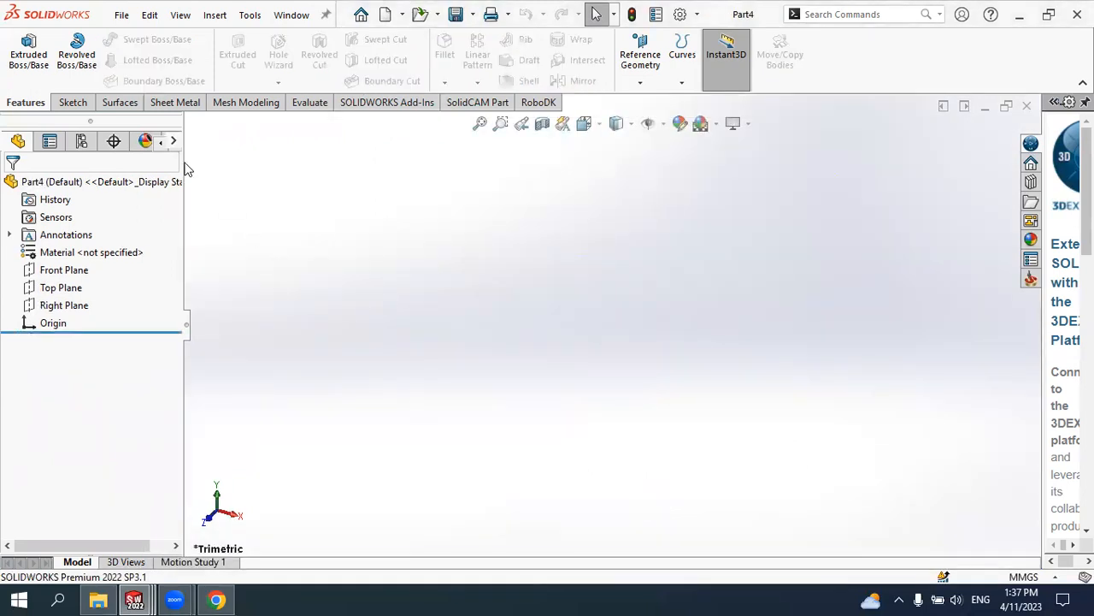
# Start a 2D sketch on the Front Plane and draw a circle about 82 mm in diameter beside the origin
pyautogui.click(74, 103)
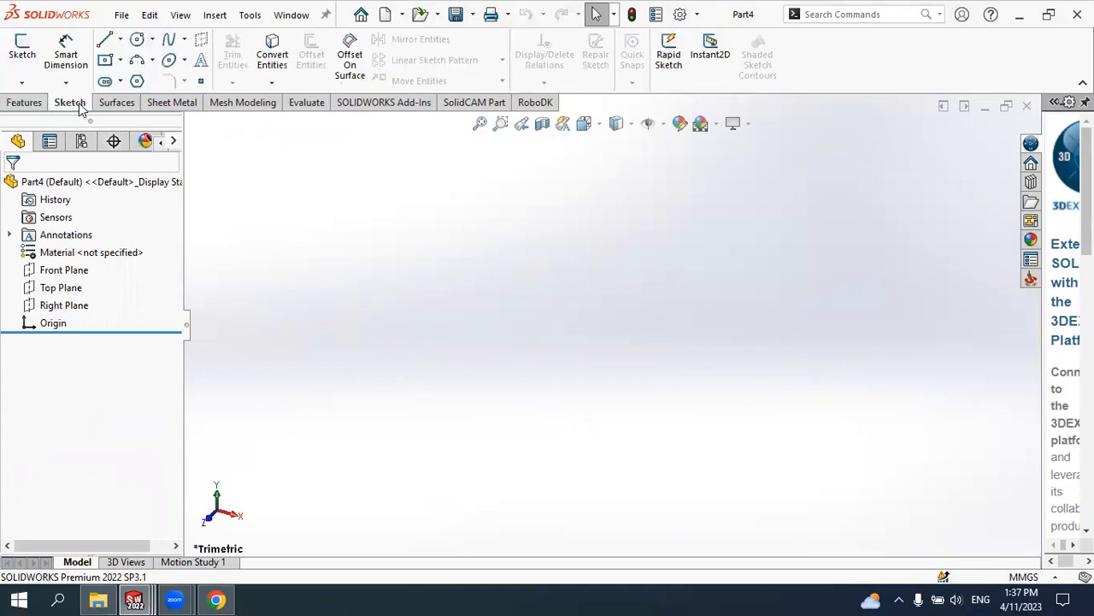
pyautogui.click(36, 88)
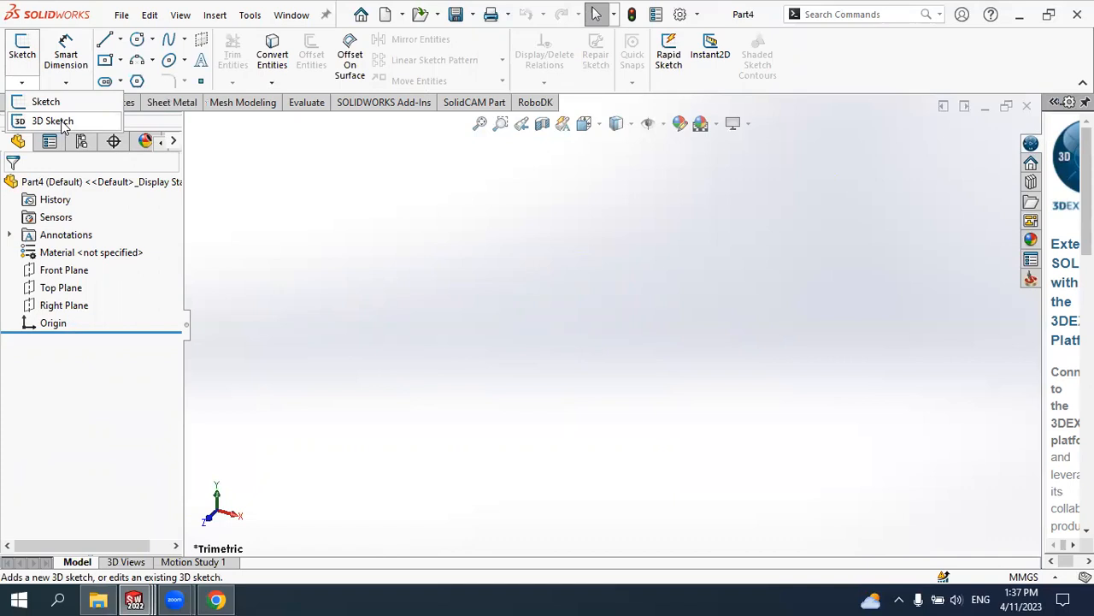
pyautogui.click(61, 272)
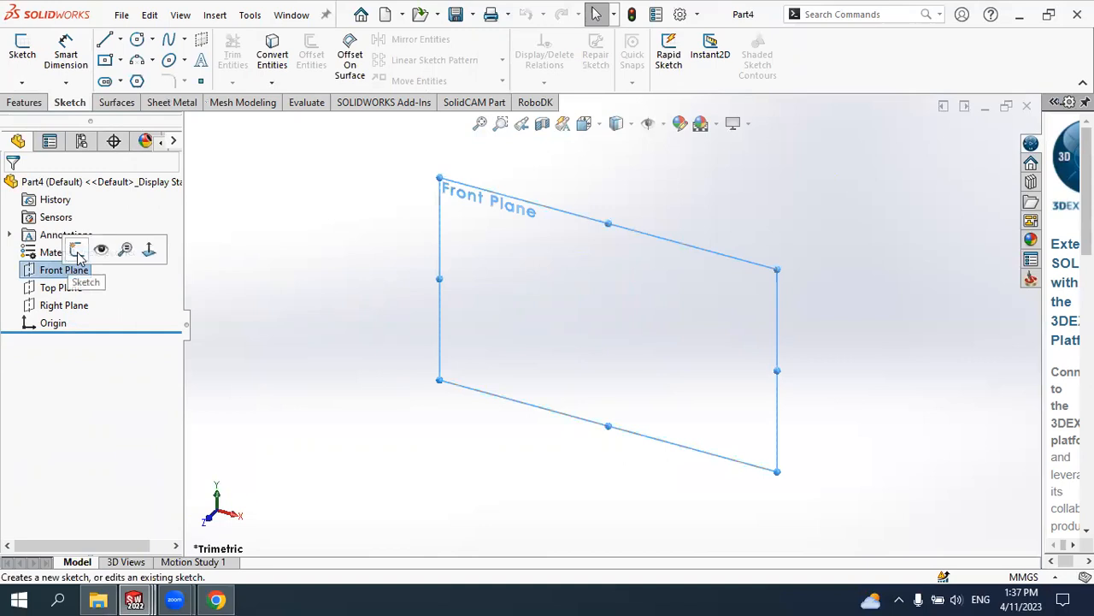
pyautogui.click(76, 250)
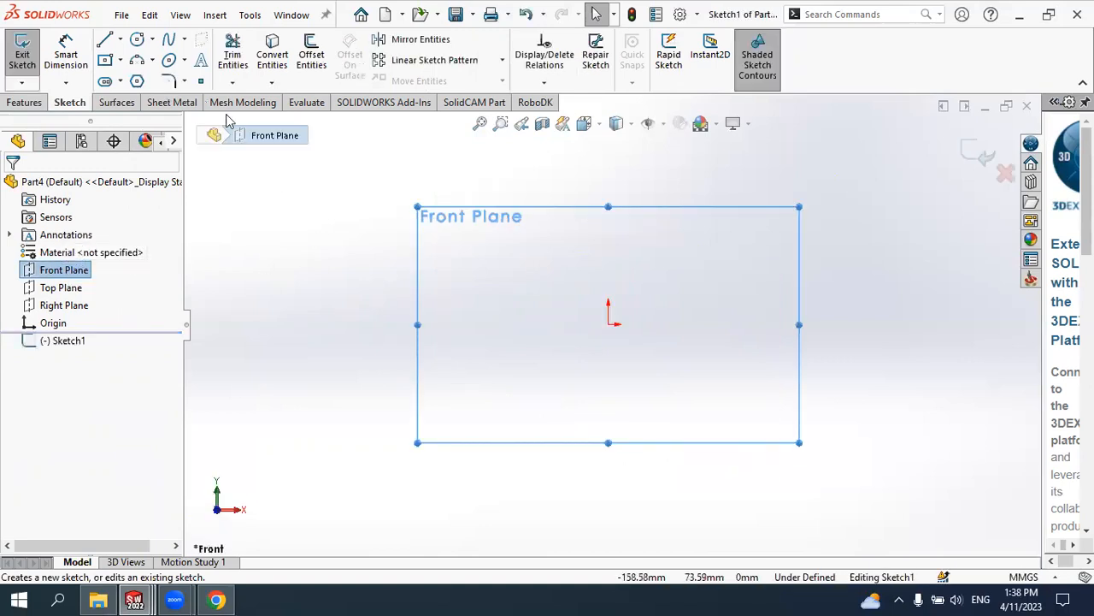
pyautogui.click(137, 40)
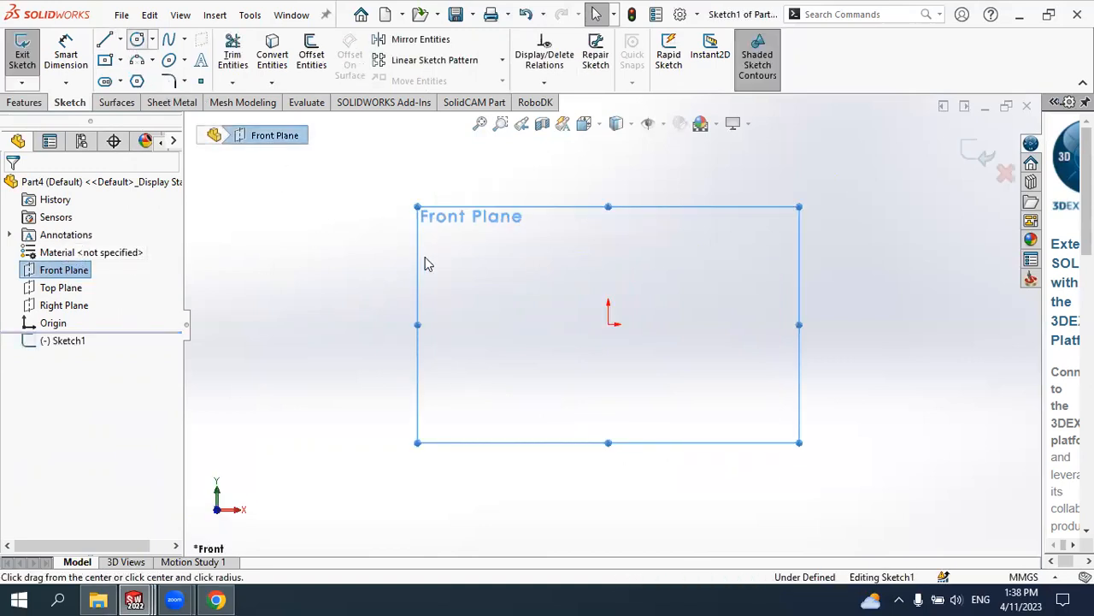
pyautogui.moveTo(508, 304); pyautogui.dragTo(569, 242)
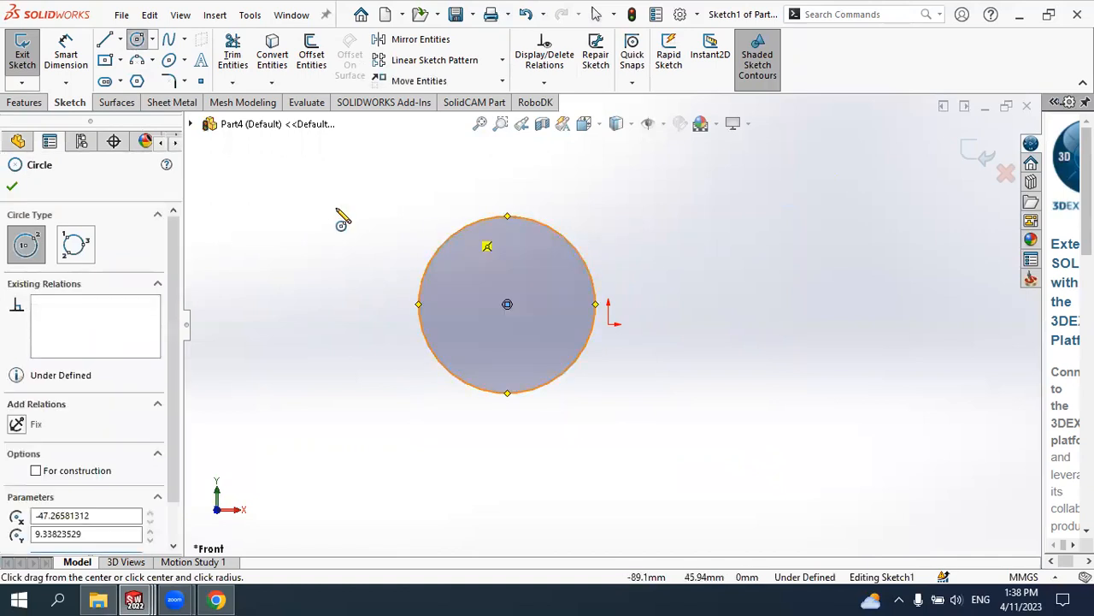
pyautogui.click(12, 186)
# Add a corner rectangle on the opposite side of the origin from the circle, and exit the 2D sketch
pyautogui.click(121, 60)
pyautogui.click(150, 81)
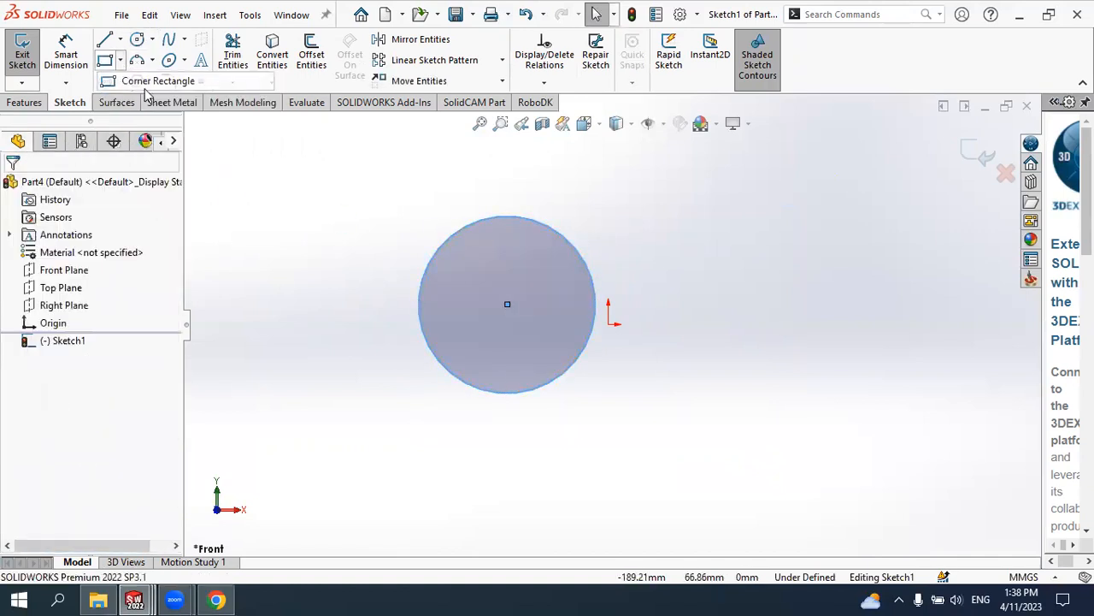
pyautogui.moveTo(662, 197); pyautogui.dragTo(821, 323)
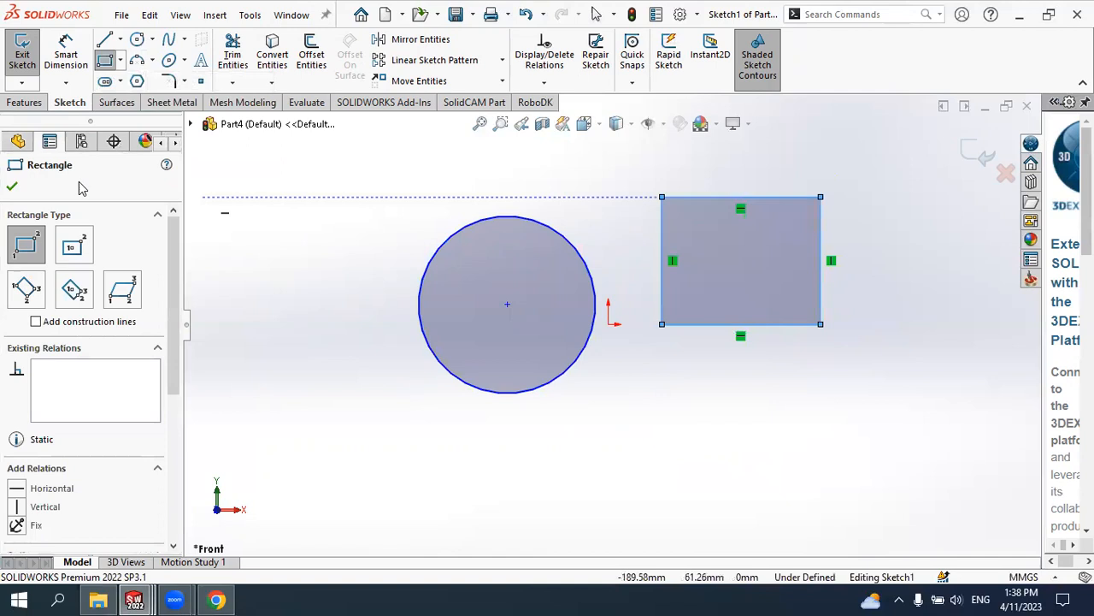
pyautogui.click(12, 187)
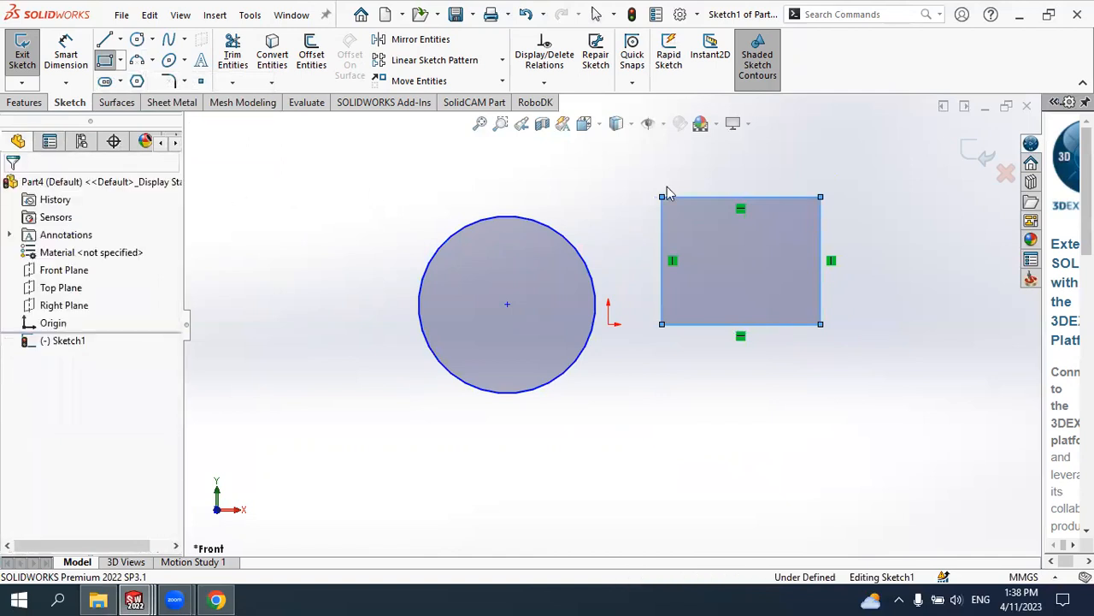
pyautogui.click(977, 155)
# Check that the circle and rectangle lie on one plane, and delete the 2D sketch from the part
pyautogui.moveTo(924, 265)
pyautogui.mouseDown(button='middle')
pyautogui.moveTo(718, 371)
pyautogui.moveTo(643, 291)
pyautogui.moveTo(600, 291)
pyautogui.mouseUp(button='middle')
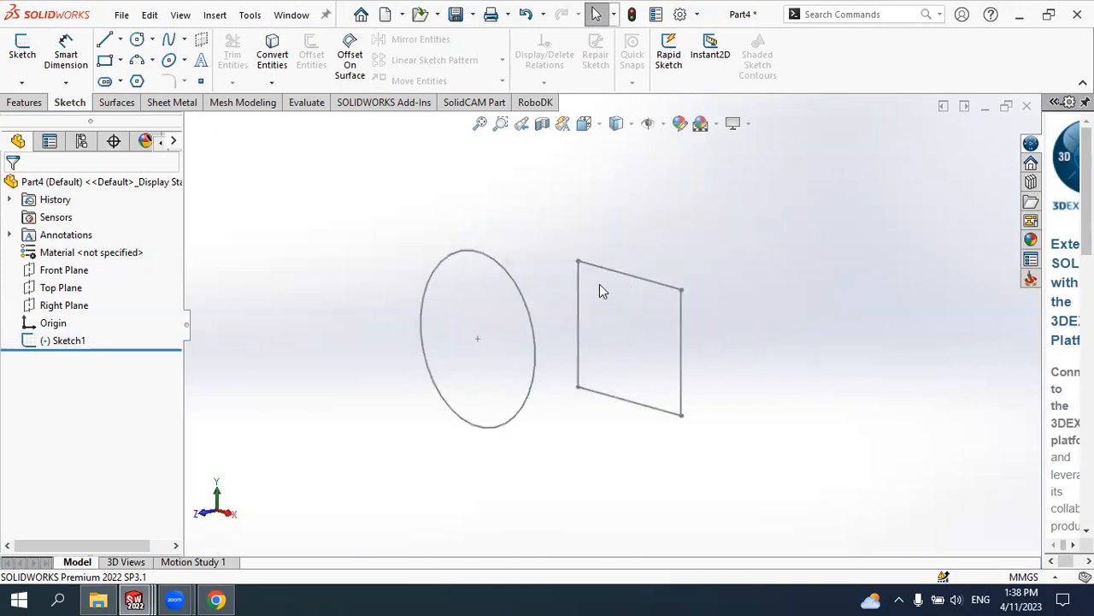
pyautogui.click(525, 288)
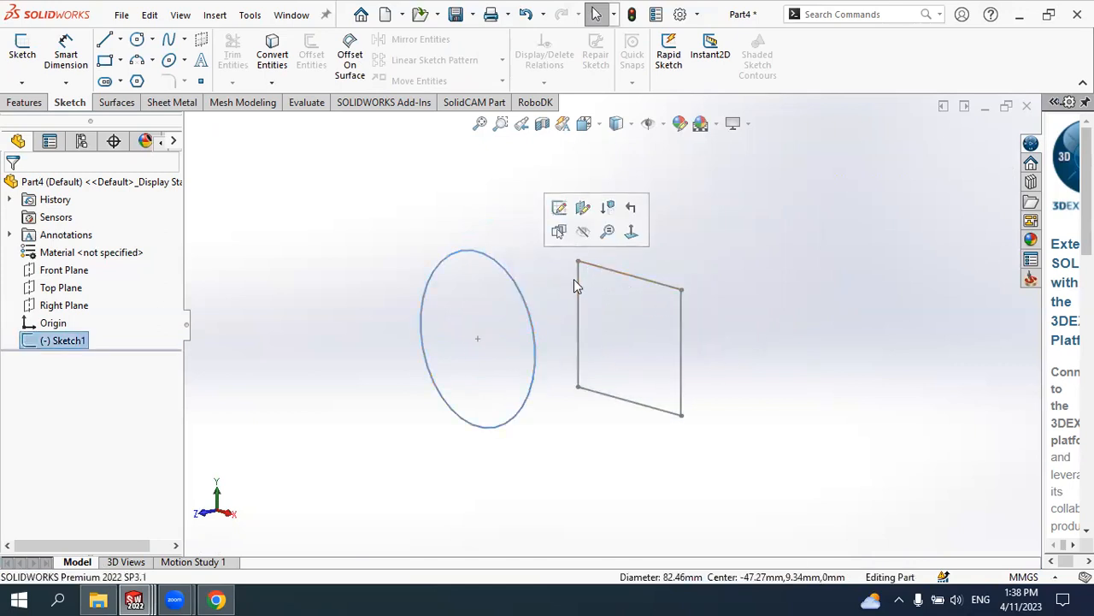
pyautogui.click(574, 279)
pyautogui.click(76, 340)
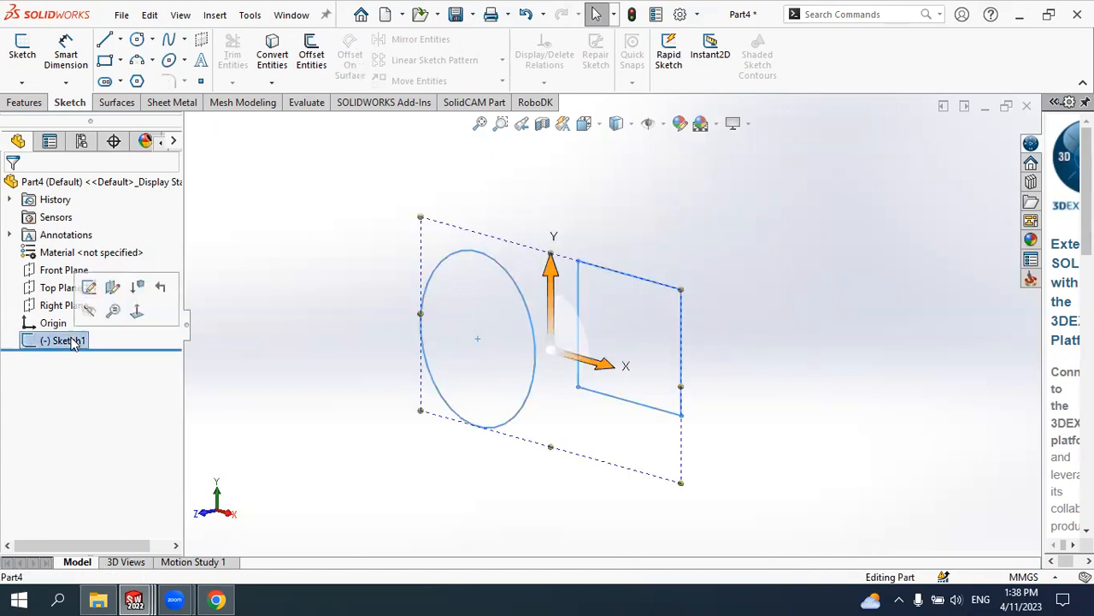
pyautogui.rightClick(74, 340)
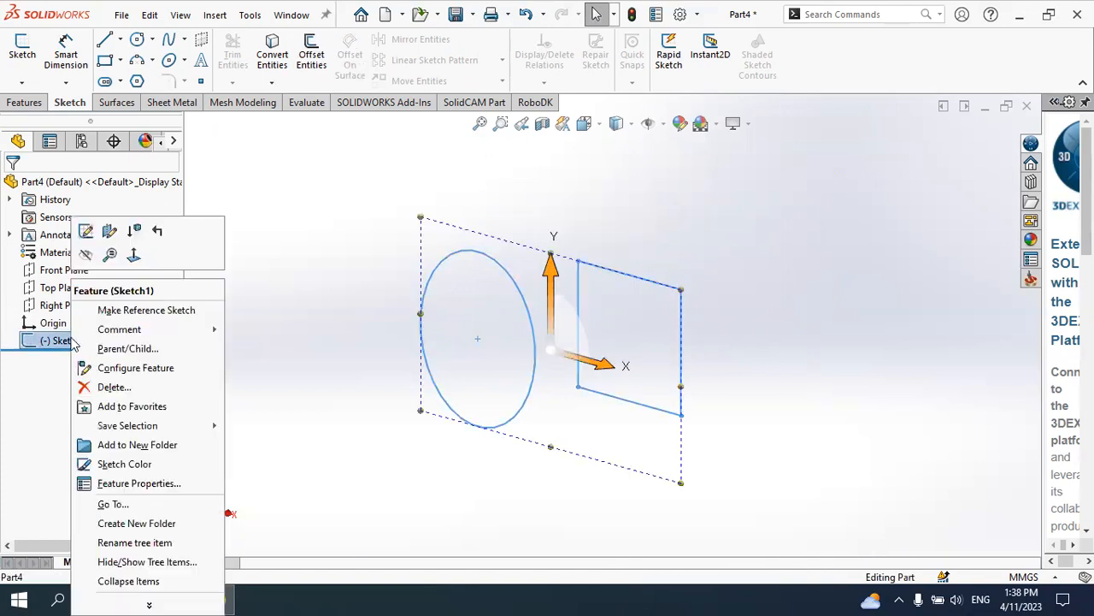
pyautogui.click(106, 387)
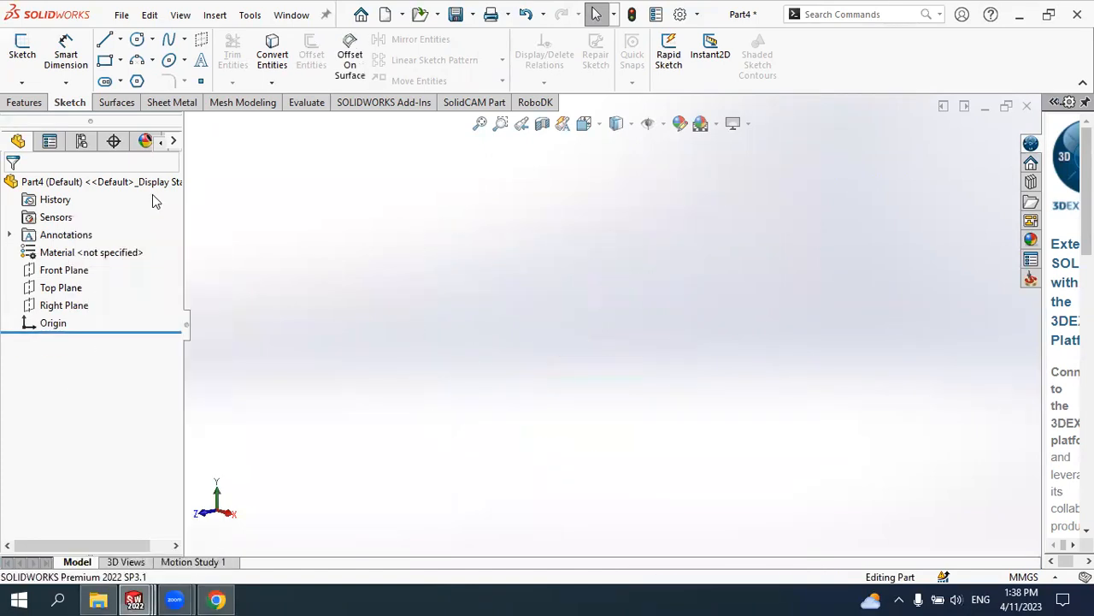
# Start a 3D sketch and draw a line about 168 mm long from the origin along the X axis
pyautogui.click(31, 87)
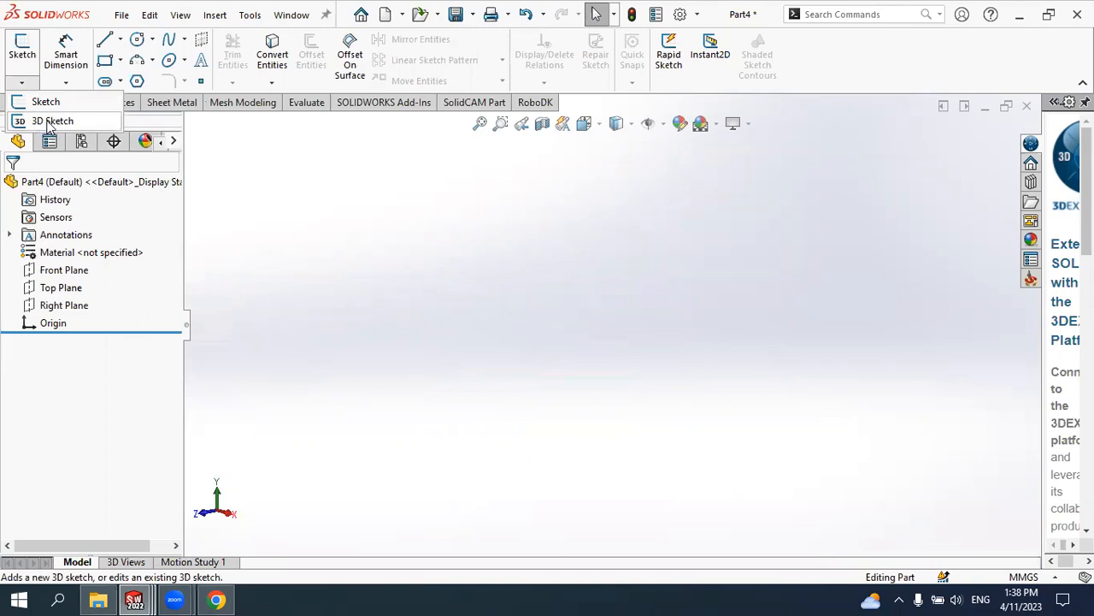
pyautogui.click(47, 122)
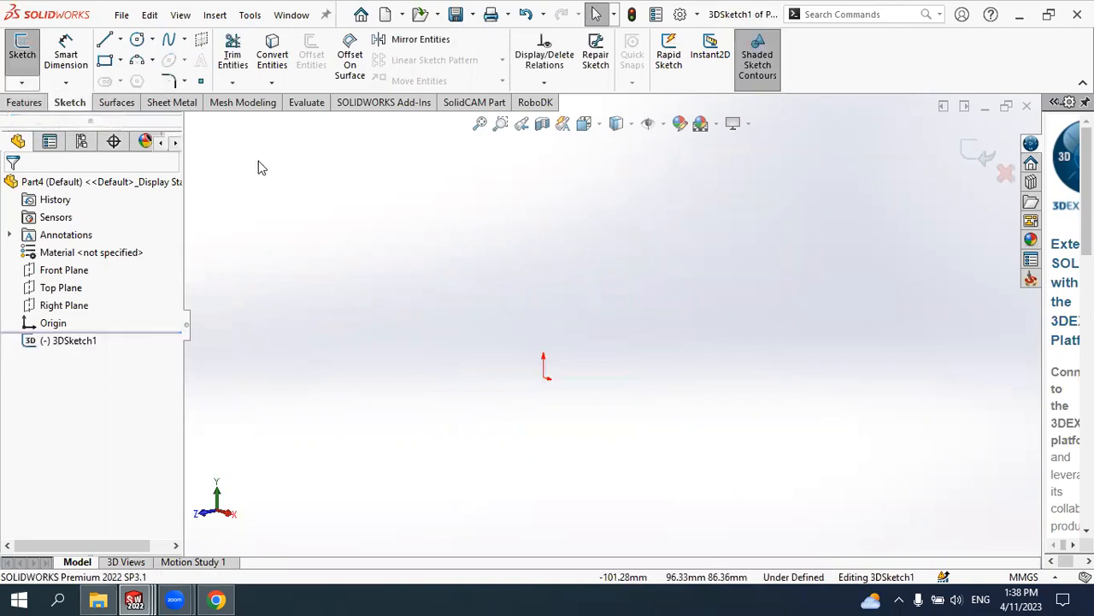
pyautogui.click(104, 42)
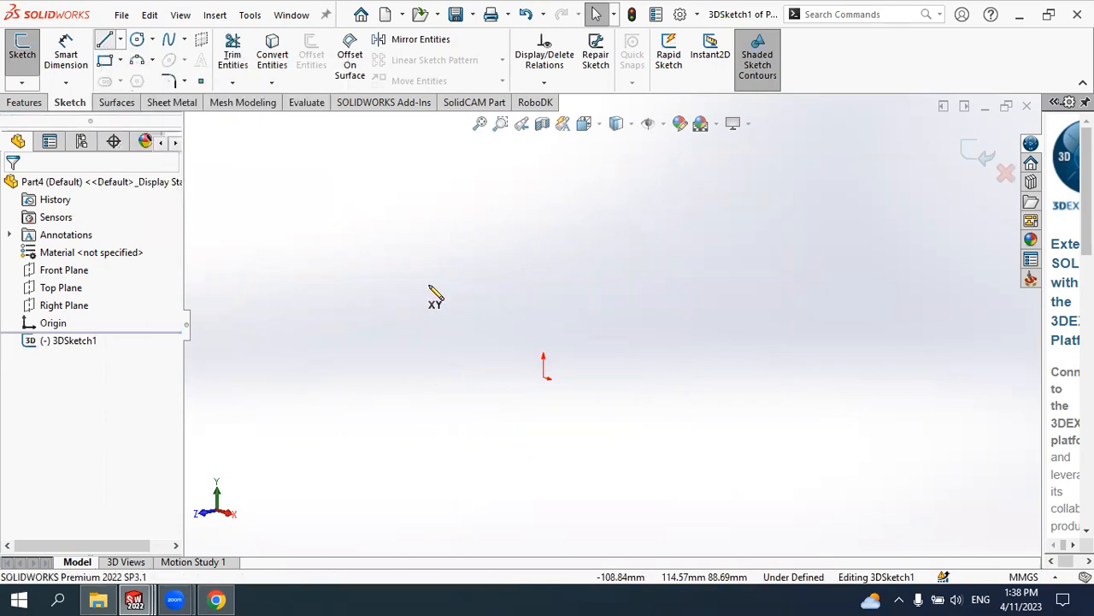
pyautogui.click(543, 378)
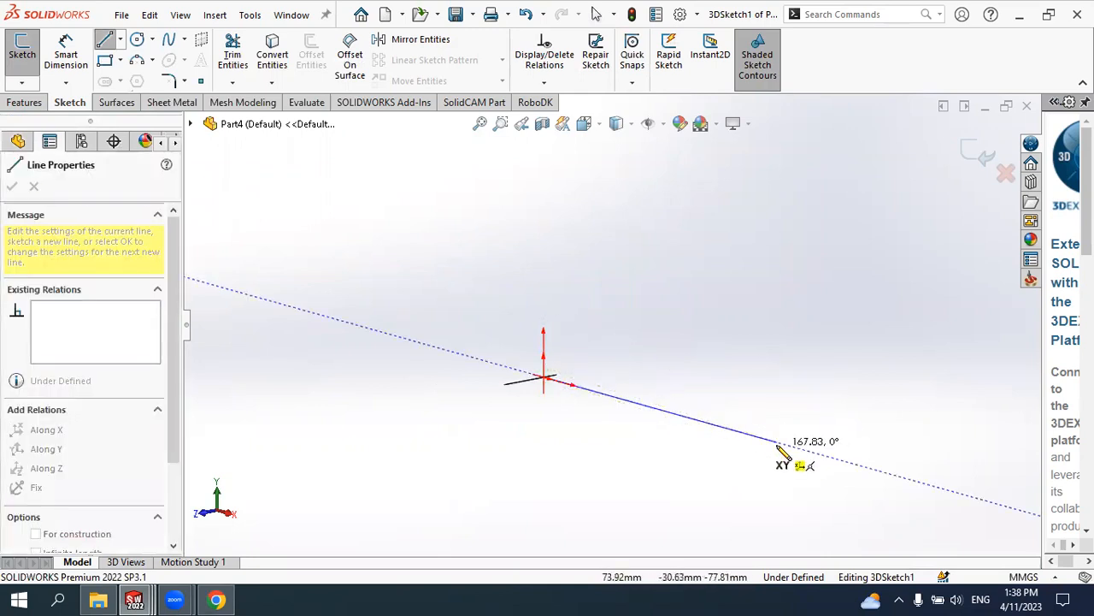
pyautogui.click(778, 444)
# Continue the 3D path with a vertical line up along Y and a line about 180 mm long backward along Z, ending the chain
pyautogui.moveTo(720, 379)
pyautogui.mouseDown(button='middle')
pyautogui.moveTo(776, 390)
pyautogui.moveTo(725, 440)
pyautogui.moveTo(676, 390)
pyautogui.moveTo(704, 359)
pyautogui.moveTo(860, 435)
pyautogui.moveTo(851, 289)
pyautogui.mouseUp(button='middle')
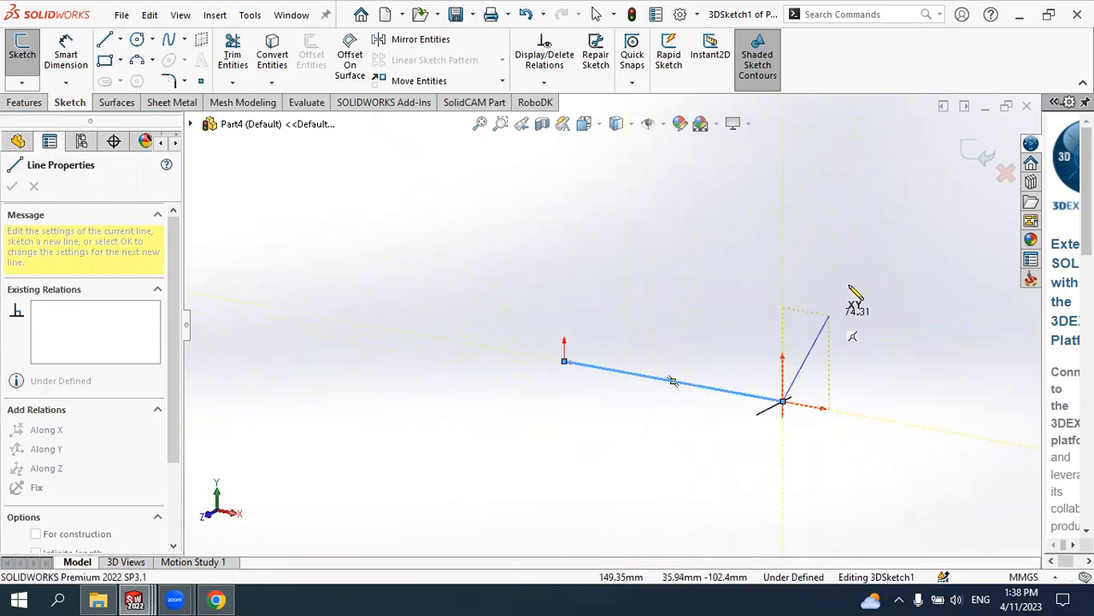
pyautogui.click(784, 178)
pyautogui.moveTo(860, 293)
pyautogui.mouseDown(button='middle')
pyautogui.moveTo(789, 274)
pyautogui.moveTo(721, 276)
pyautogui.moveTo(863, 296)
pyautogui.moveTo(851, 321)
pyautogui.moveTo(782, 311)
pyautogui.moveTo(808, 295)
pyautogui.mouseUp(button='middle')
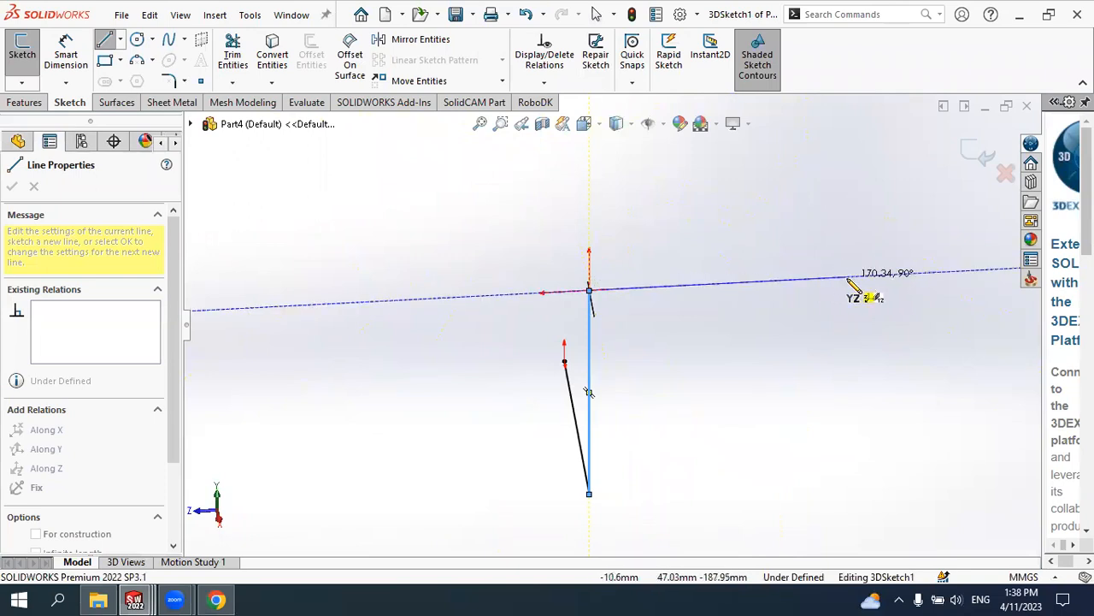
pyautogui.click(861, 276)
pyautogui.moveTo(836, 334)
pyautogui.mouseDown(button='middle')
pyautogui.moveTo(892, 335)
pyautogui.moveTo(850, 340)
pyautogui.moveTo(746, 295)
pyautogui.moveTo(892, 320)
pyautogui.moveTo(844, 340)
pyautogui.mouseUp(button='middle')
pyautogui.scroll(-2, 838, 271)
pyautogui.scroll(3, 778, 272)
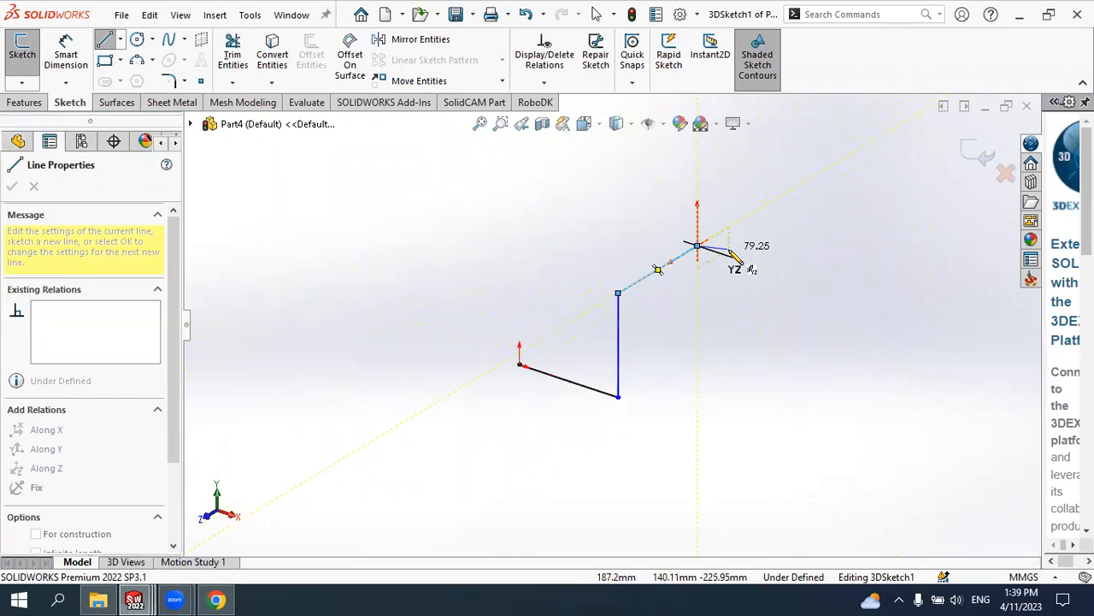
pyautogui.scroll(-2, 737, 257)
pyautogui.rightClick(810, 229)
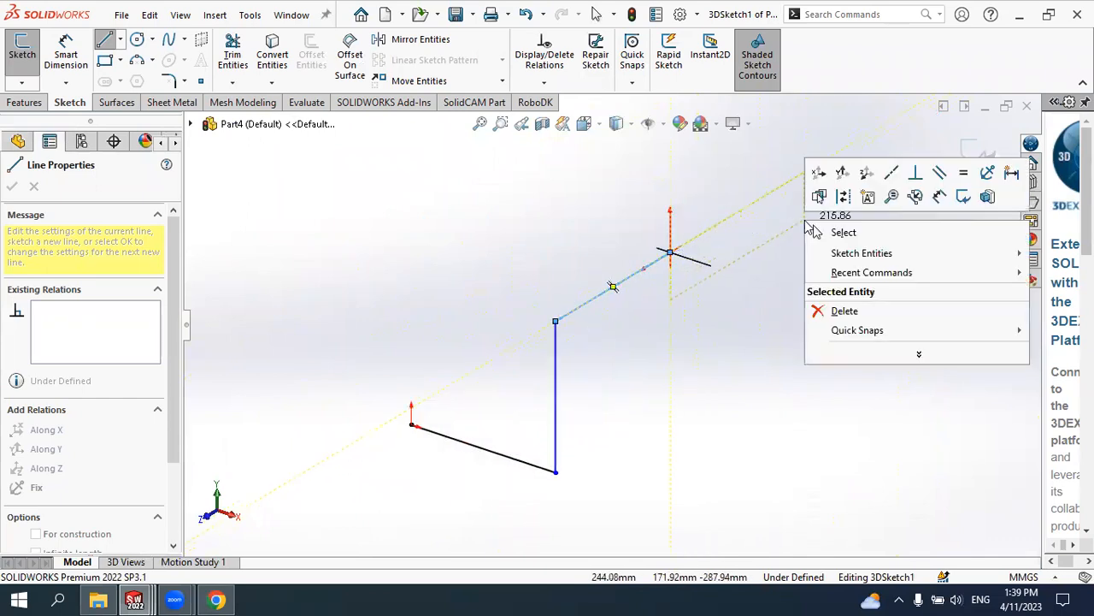
pyautogui.click(843, 232)
pyautogui.moveTo(741, 317)
pyautogui.mouseDown(button='middle')
pyautogui.moveTo(710, 291)
pyautogui.moveTo(782, 296)
pyautogui.moveTo(758, 296)
pyautogui.mouseUp(button='middle')
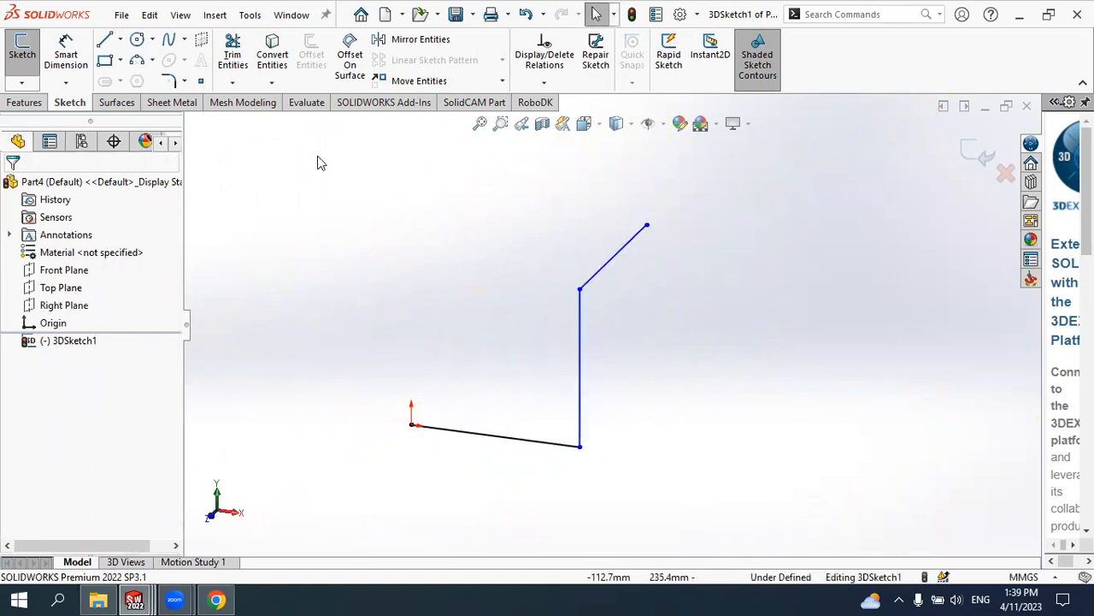
# Apply a 40 mm sketch fillet to the upper corner between the vertical line and the Z-direction line
pyautogui.click(25, 102)
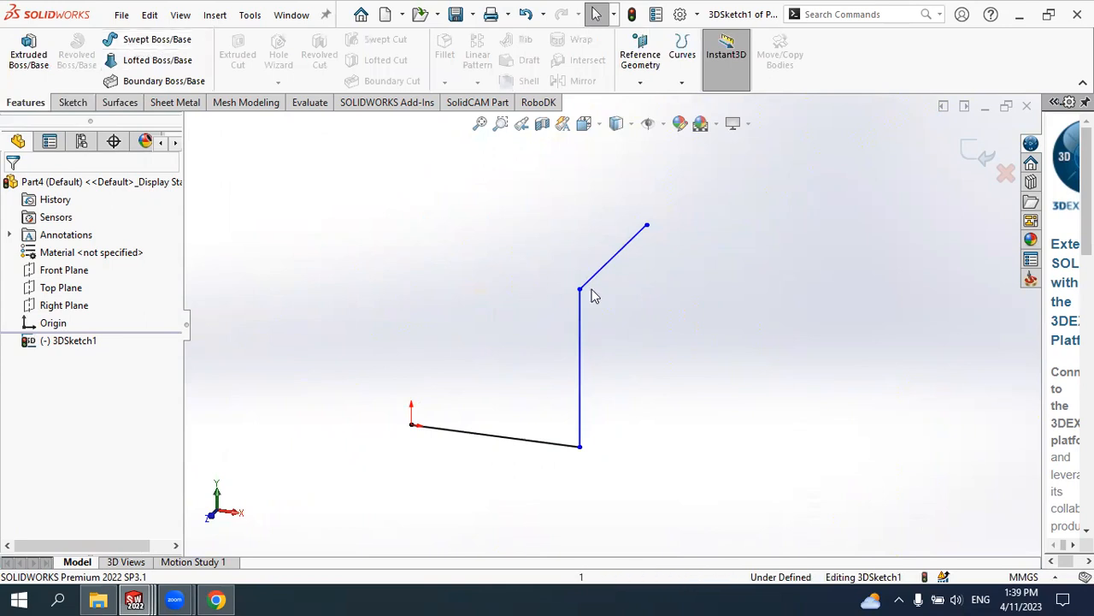
pyautogui.scroll(-3, 581, 293)
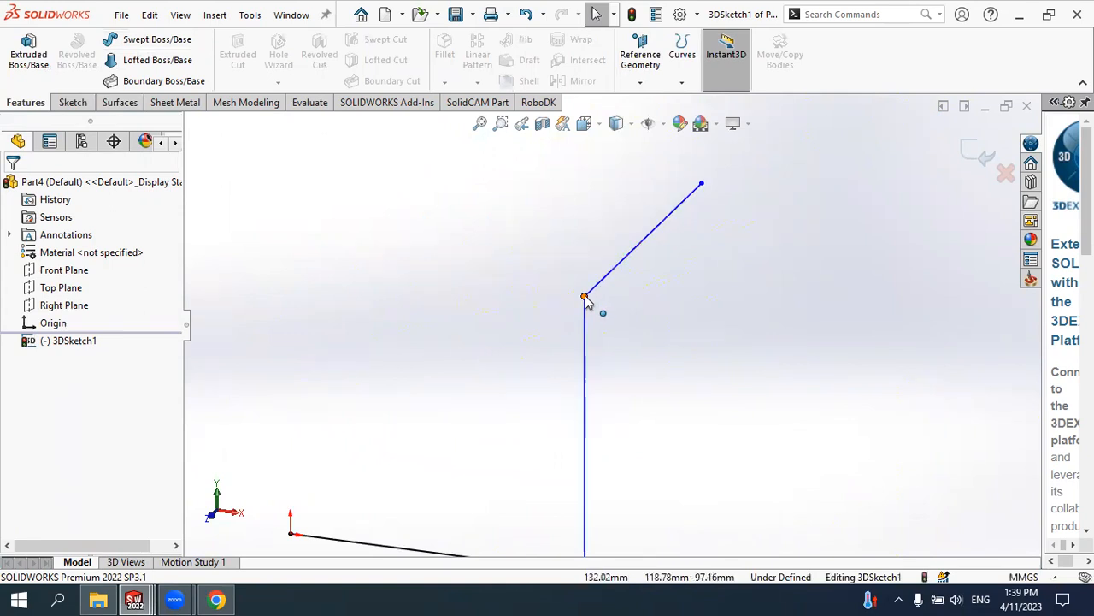
pyautogui.scroll(2, 598, 312)
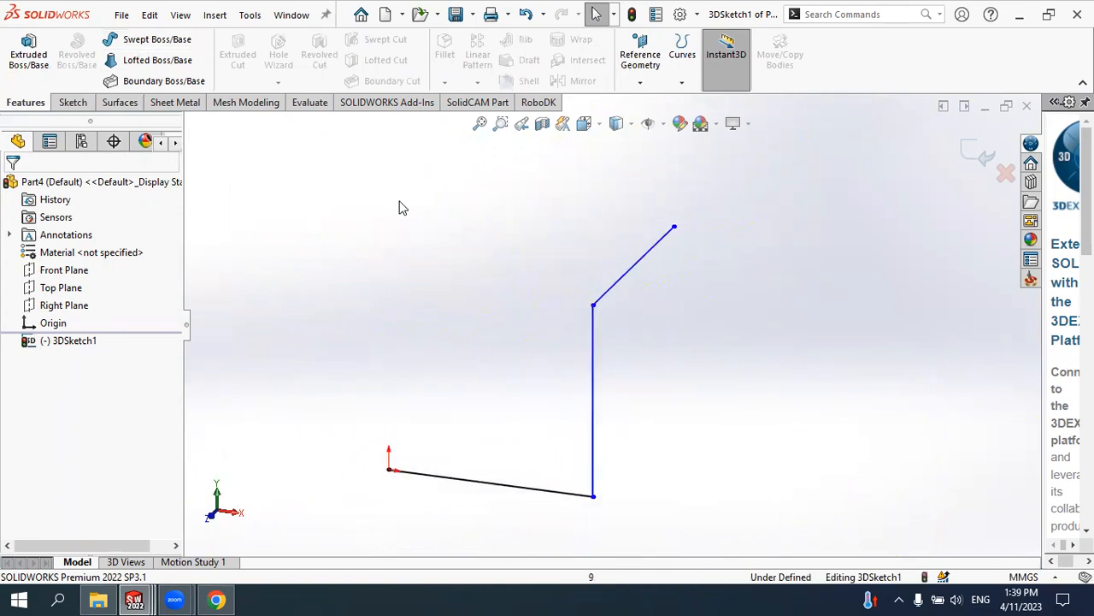
pyautogui.click(76, 103)
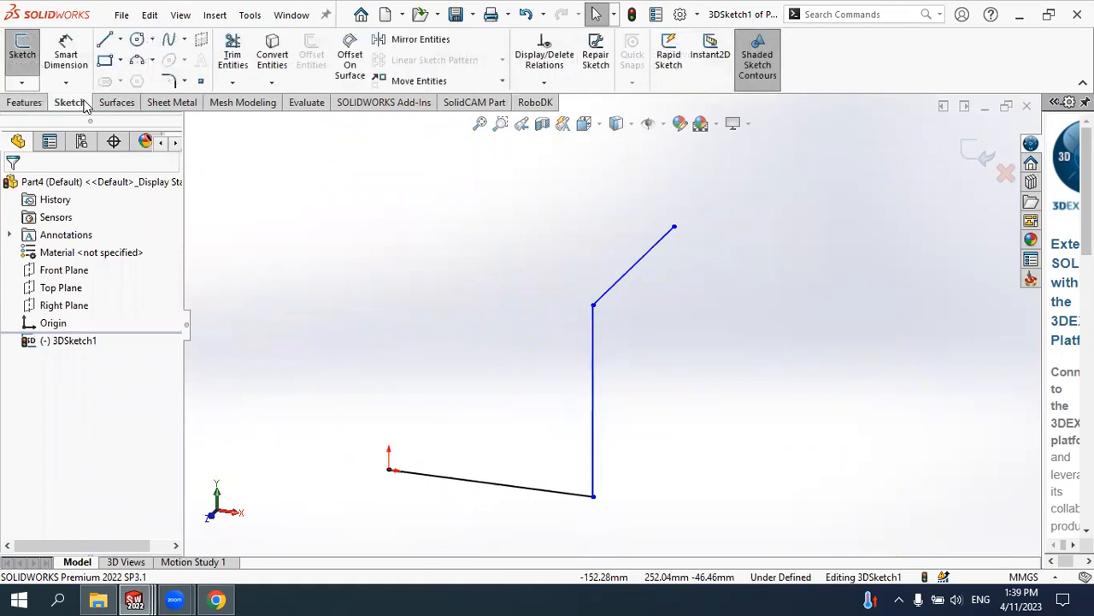
pyautogui.click(171, 82)
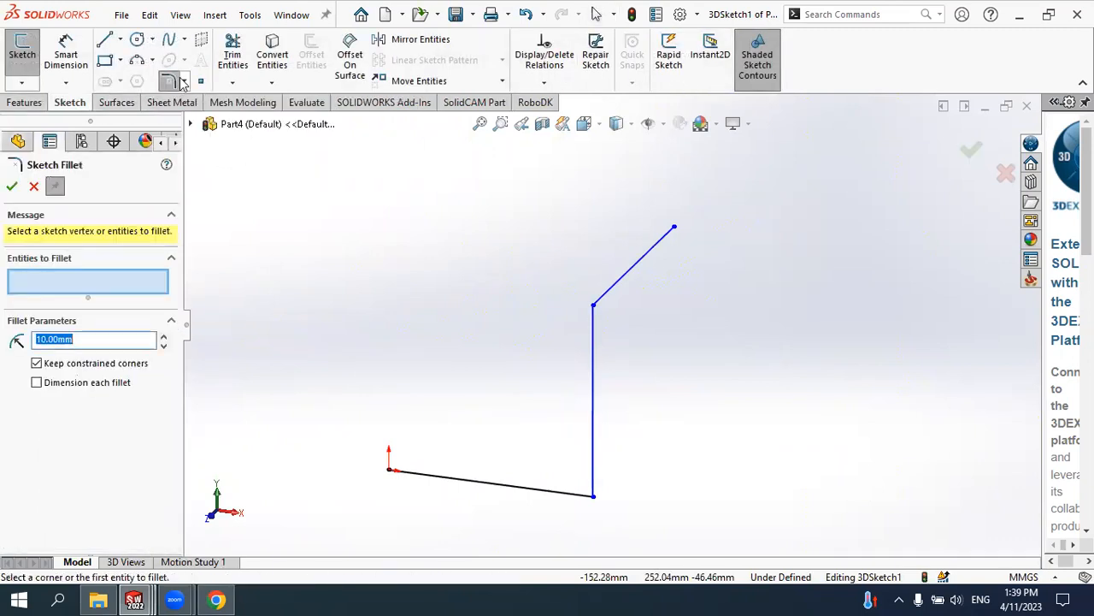
pyautogui.moveTo(641, 323); pyautogui.dragTo(548, 331, button='middle')
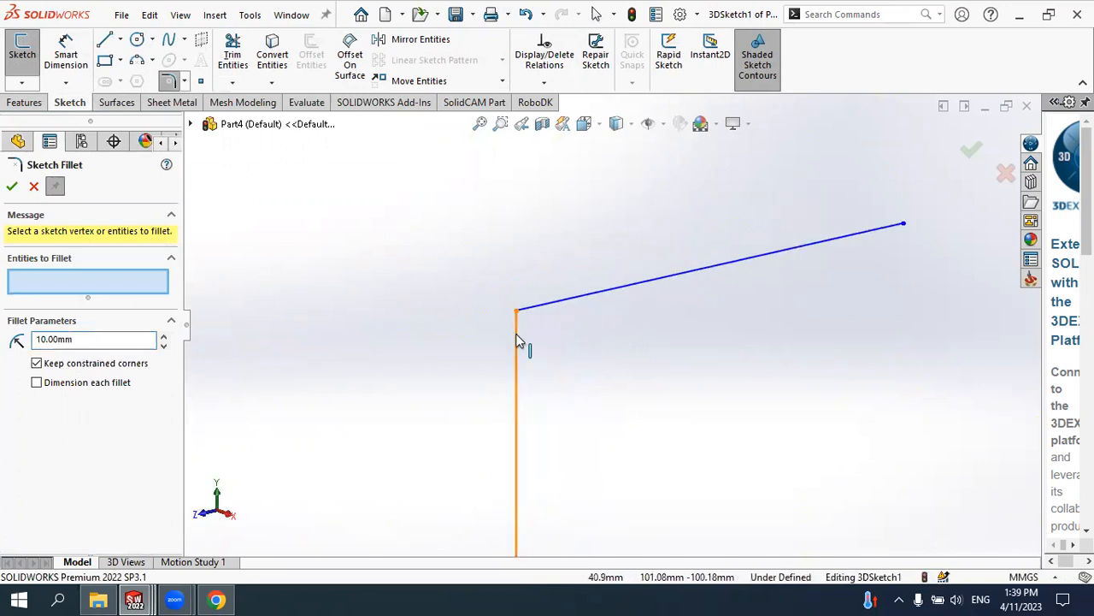
pyautogui.click(518, 344)
pyautogui.click(544, 305)
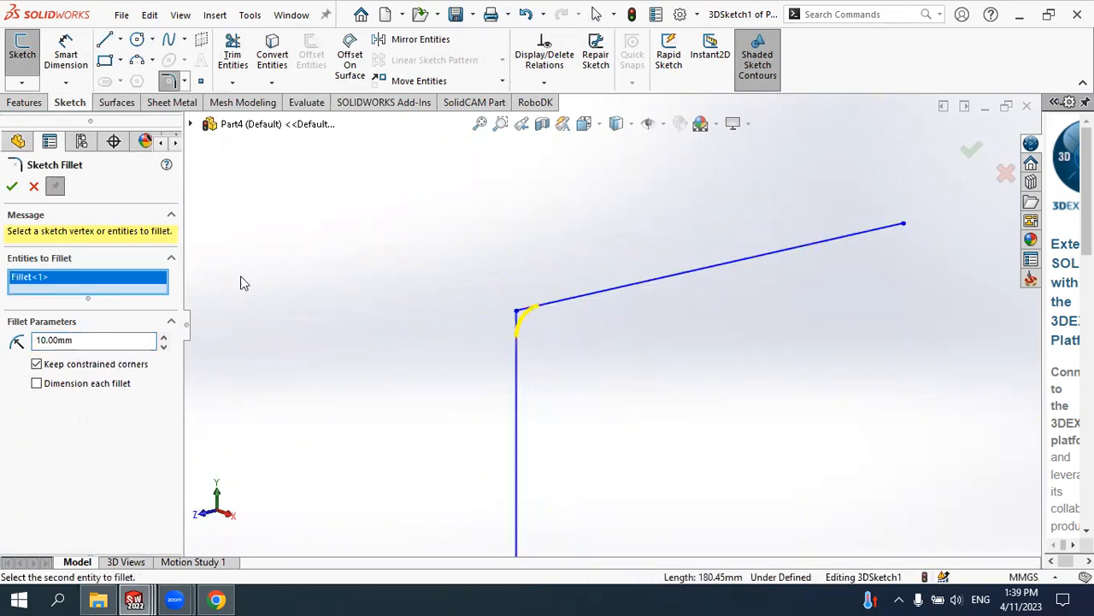
pyautogui.click(164, 338)
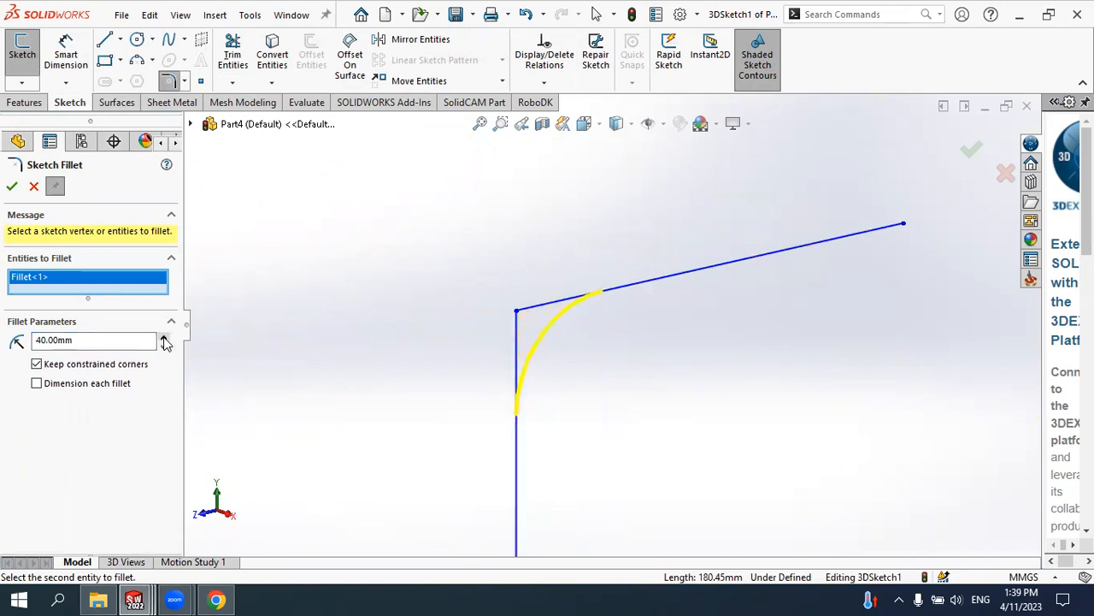
pyautogui.click(12, 186)
# Apply a 40 mm sketch fillet to the lower corner between the X-direction line and the vertical line
pyautogui.moveTo(625, 350)
pyautogui.mouseDown(button='middle')
pyautogui.moveTo(641, 371)
pyautogui.moveTo(677, 371)
pyautogui.mouseUp(button='middle')
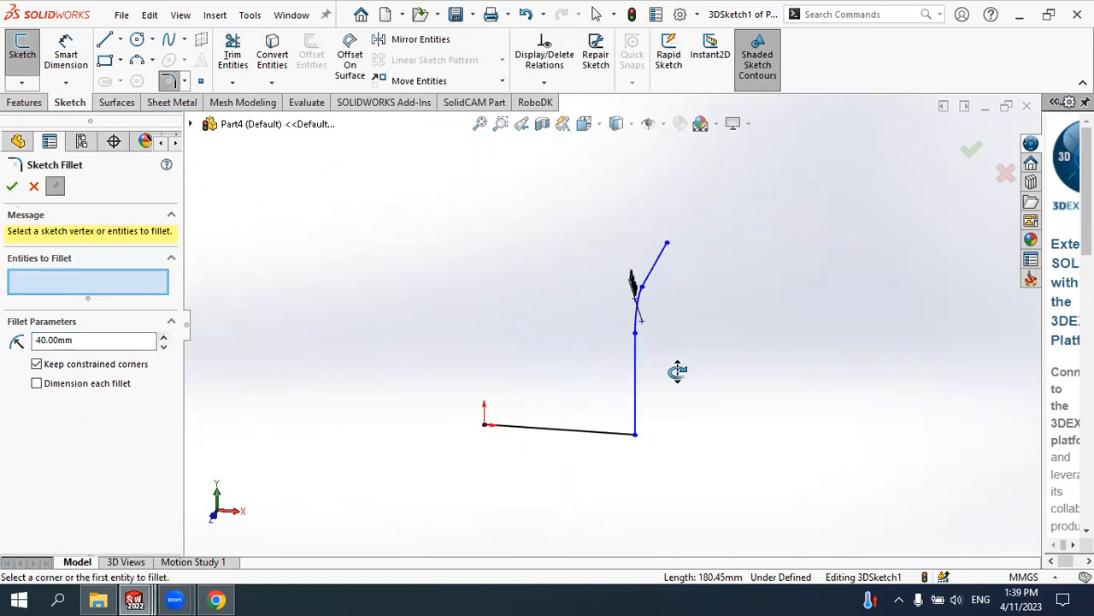
pyautogui.scroll(-3, 625, 432)
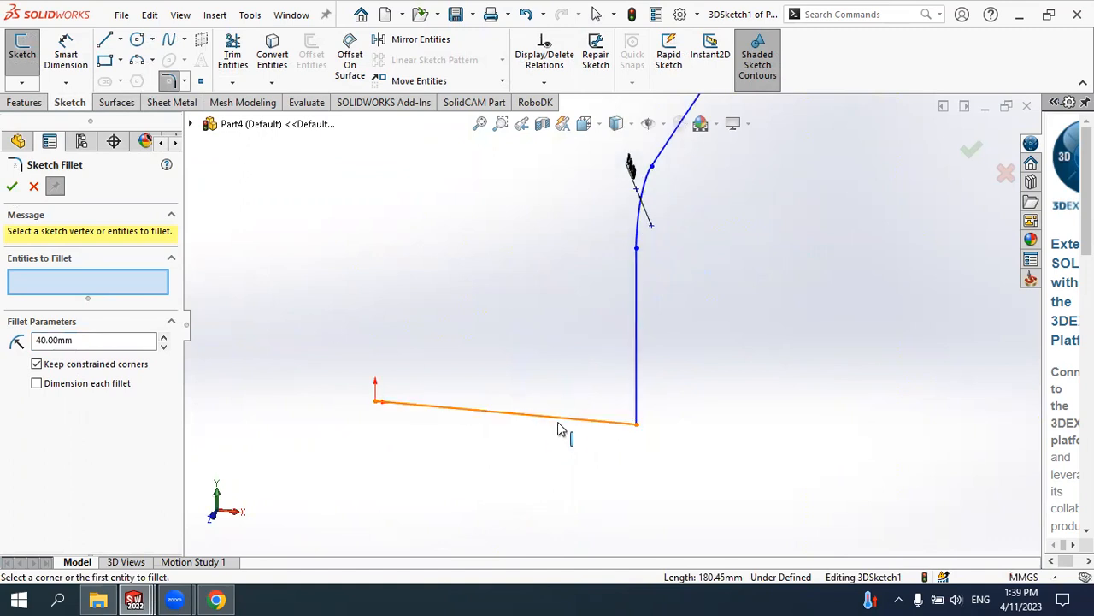
pyautogui.click(604, 423)
pyautogui.click(637, 410)
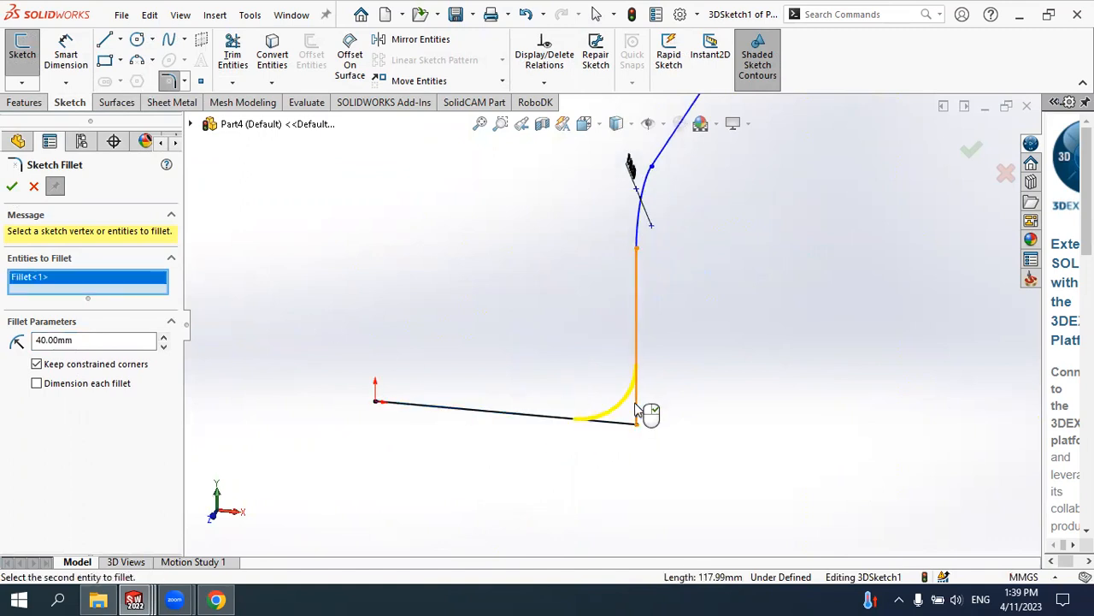
pyautogui.click(12, 187)
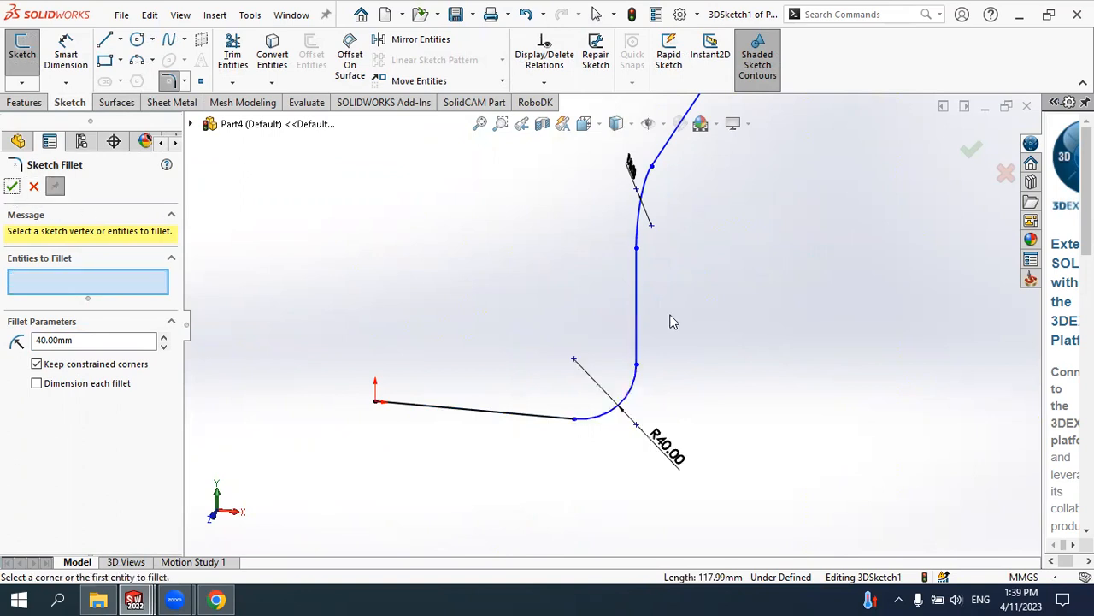
# Finish the sketch fillets and exit the 3D sketch of the path
pyautogui.click(975, 154)
pyautogui.moveTo(803, 300)
pyautogui.mouseDown(button='middle')
pyautogui.moveTo(806, 310)
pyautogui.moveTo(664, 276)
pyautogui.moveTo(728, 298)
pyautogui.moveTo(726, 314)
pyautogui.moveTo(604, 259)
pyautogui.moveTo(675, 354)
pyautogui.moveTo(616, 340)
pyautogui.moveTo(679, 342)
pyautogui.moveTo(674, 352)
pyautogui.mouseUp(button='middle')
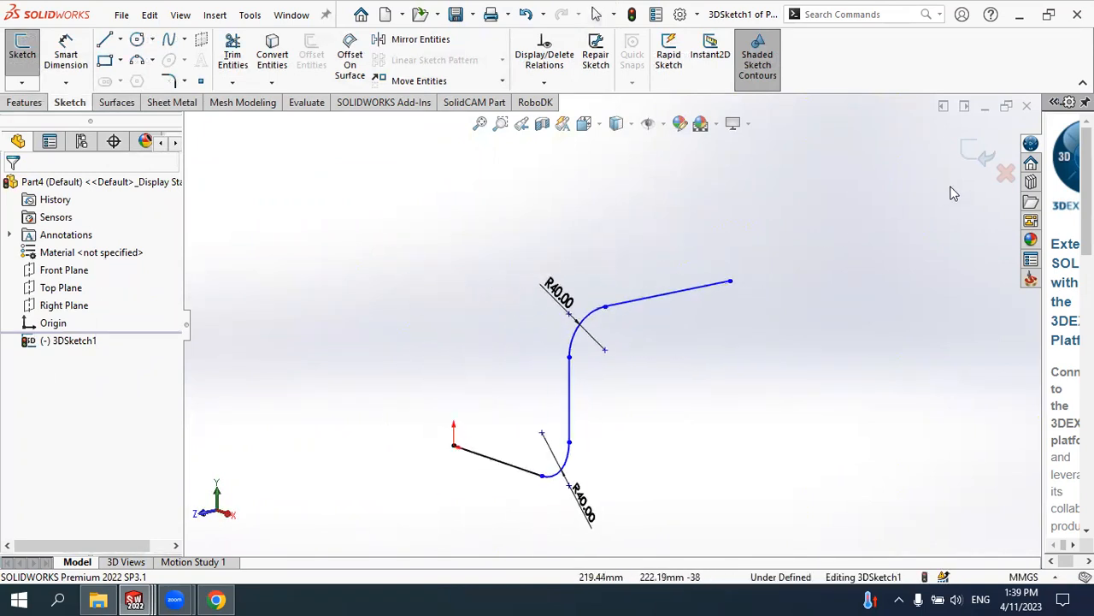
pyautogui.click(975, 153)
pyautogui.moveTo(799, 286)
pyautogui.mouseDown(button='middle')
pyautogui.moveTo(695, 358)
pyautogui.moveTo(624, 354)
pyautogui.moveTo(655, 362)
pyautogui.mouseUp(button='middle')
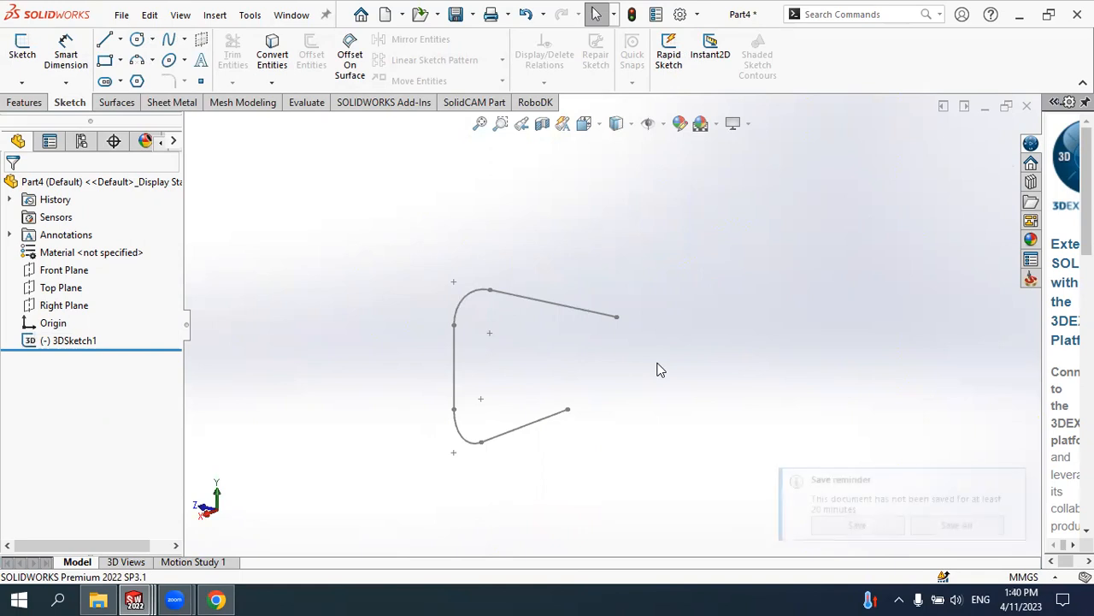
pyautogui.moveTo(663, 370)
pyautogui.mouseDown(button='middle')
pyautogui.moveTo(638, 369)
pyautogui.moveTo(767, 368)
pyautogui.mouseUp(button='middle')
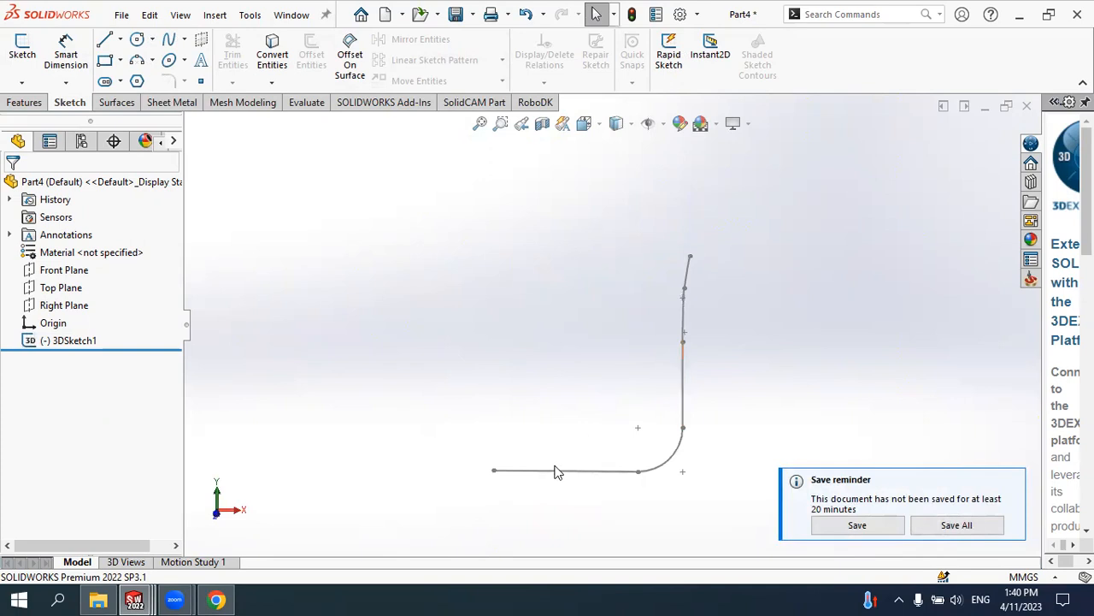
pyautogui.moveTo(728, 374); pyautogui.dragTo(603, 374, button='middle')
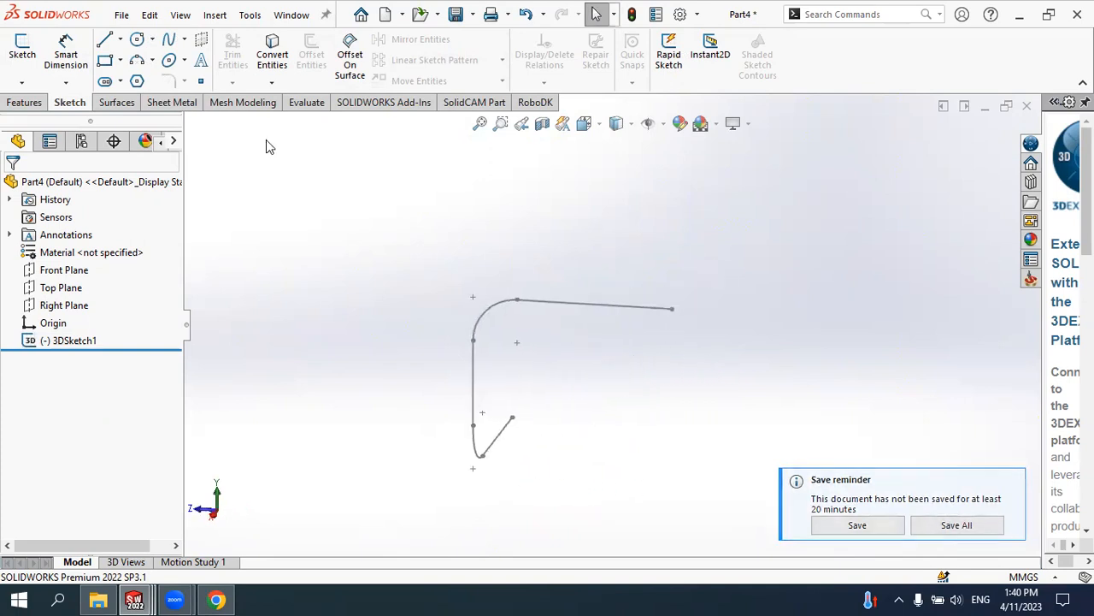
# Create a Swept Boss/Base with a 30 mm circular profile along the filleted 3D sketch path
pyautogui.click(45, 103)
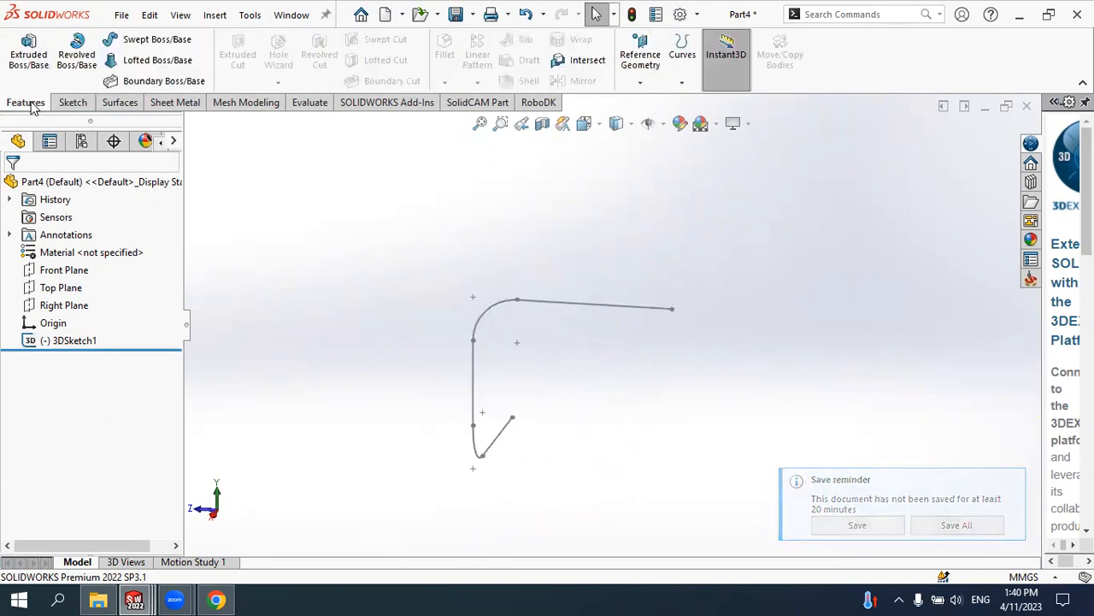
pyautogui.click(147, 45)
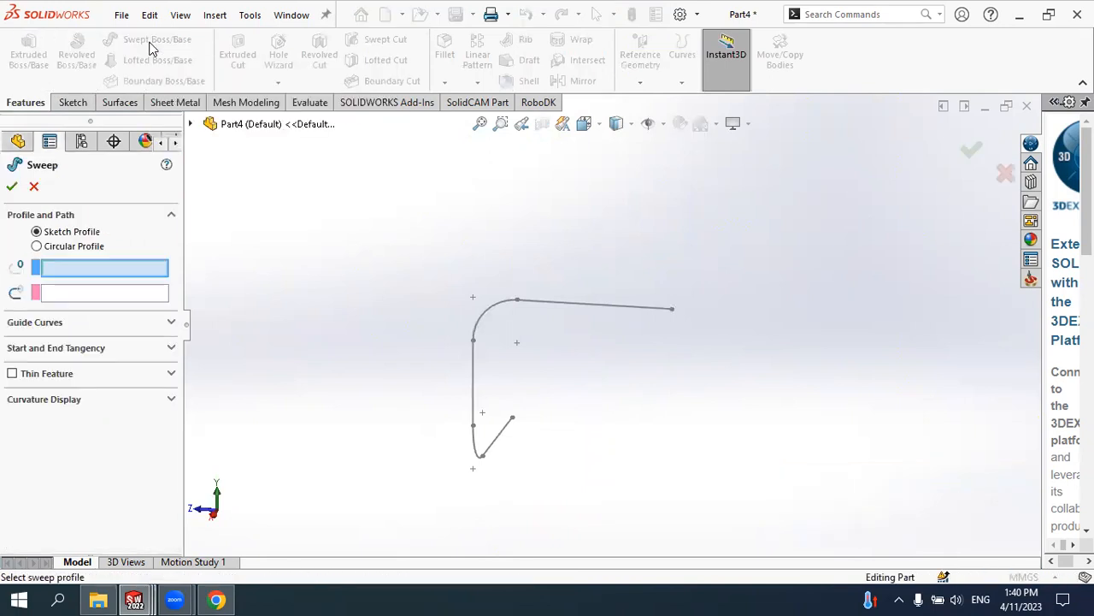
pyautogui.click(96, 247)
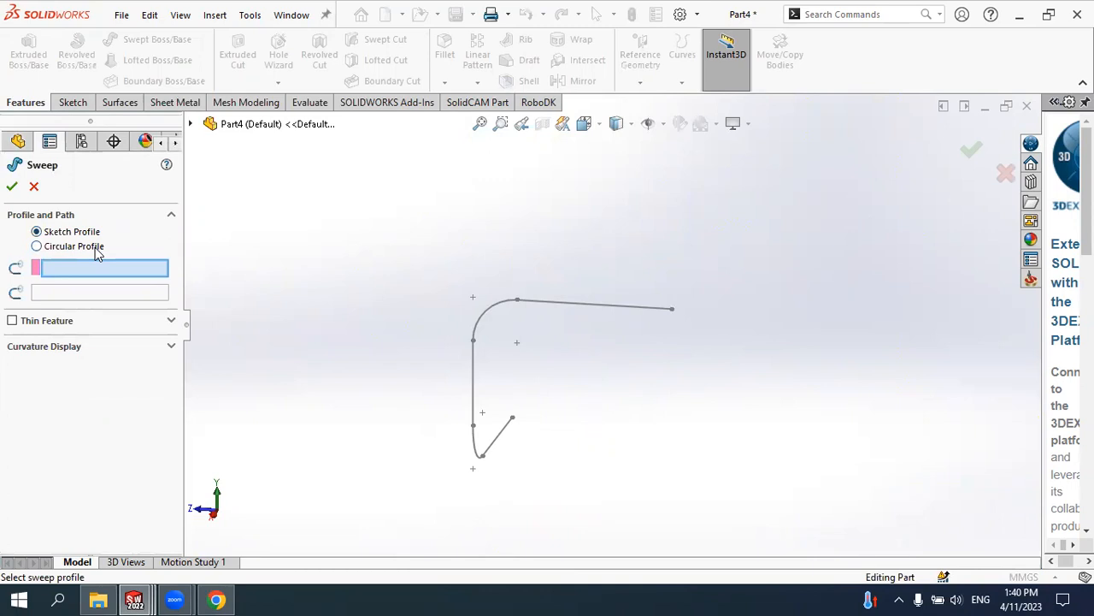
pyautogui.click(652, 316)
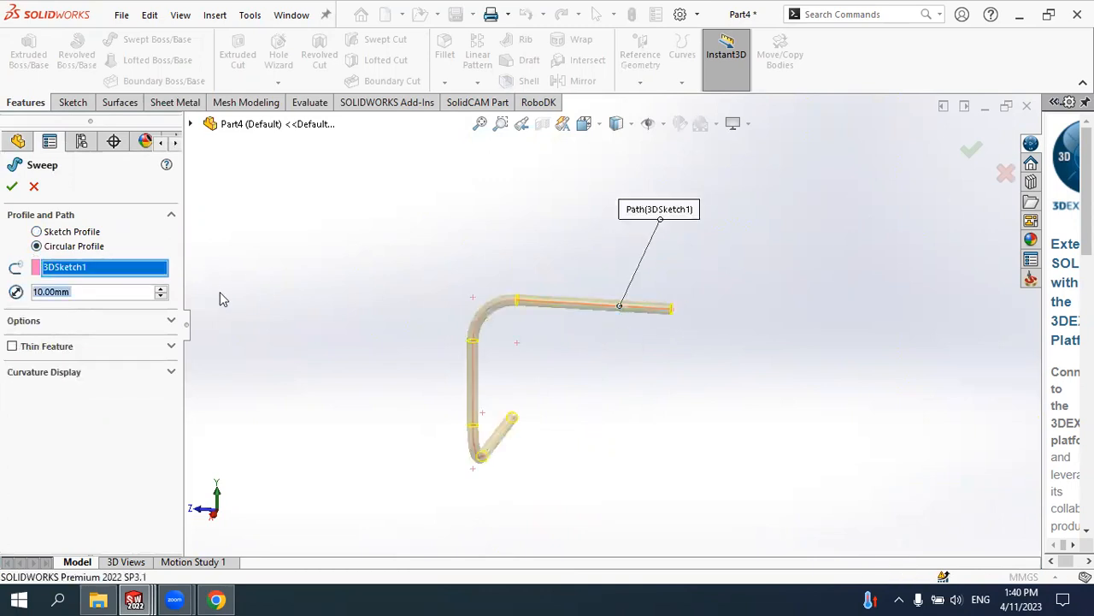
pyautogui.click(162, 290)
pyautogui.click(162, 290)
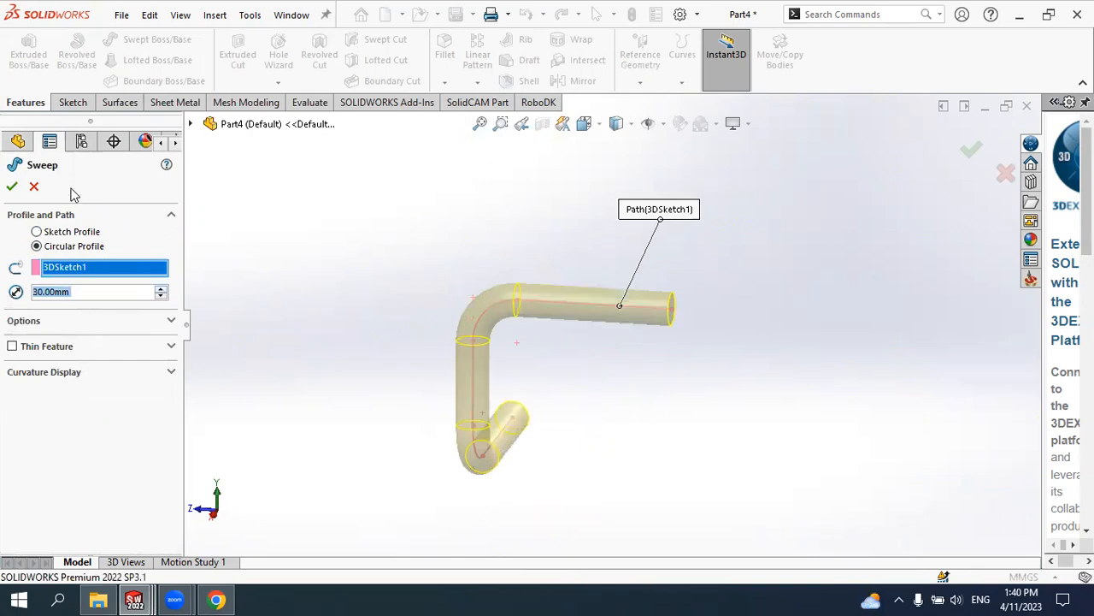
pyautogui.click(12, 188)
pyautogui.moveTo(399, 303); pyautogui.dragTo(538, 334, button='middle')
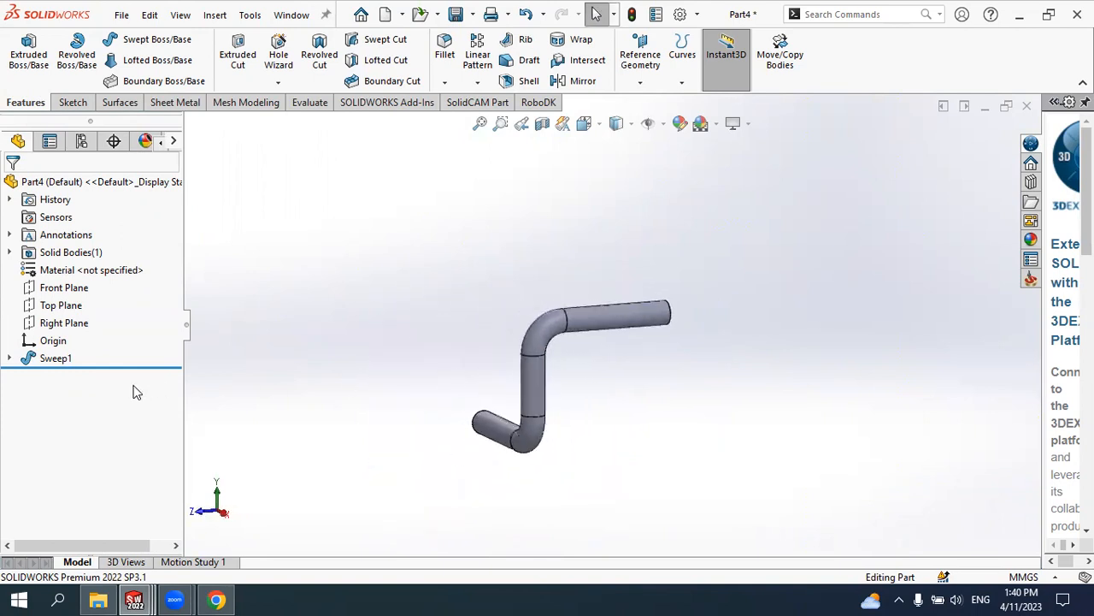
# Delete the circular-profile sweep feature while keeping its 3D path sketch
pyautogui.click(55, 359)
pyautogui.rightClick(56, 359)
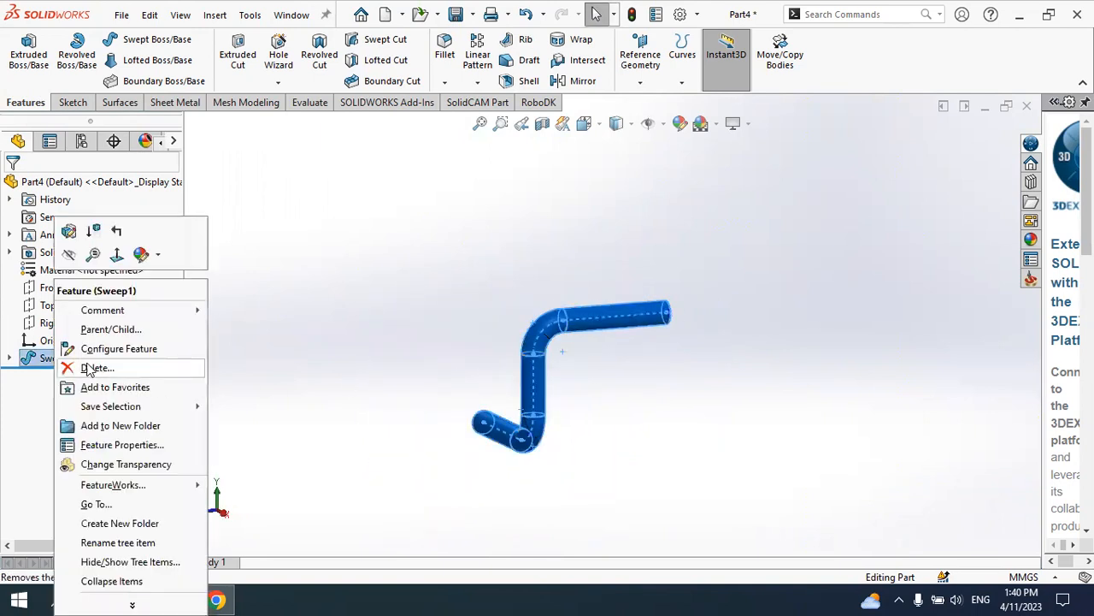
pyautogui.click(96, 368)
pyautogui.moveTo(500, 325)
pyautogui.mouseDown(button='middle')
pyautogui.moveTo(650, 342)
pyautogui.moveTo(603, 341)
pyautogui.mouseUp(button='middle')
pyautogui.scroll(2, 604, 348)
pyautogui.scroll(-2, 605, 347)
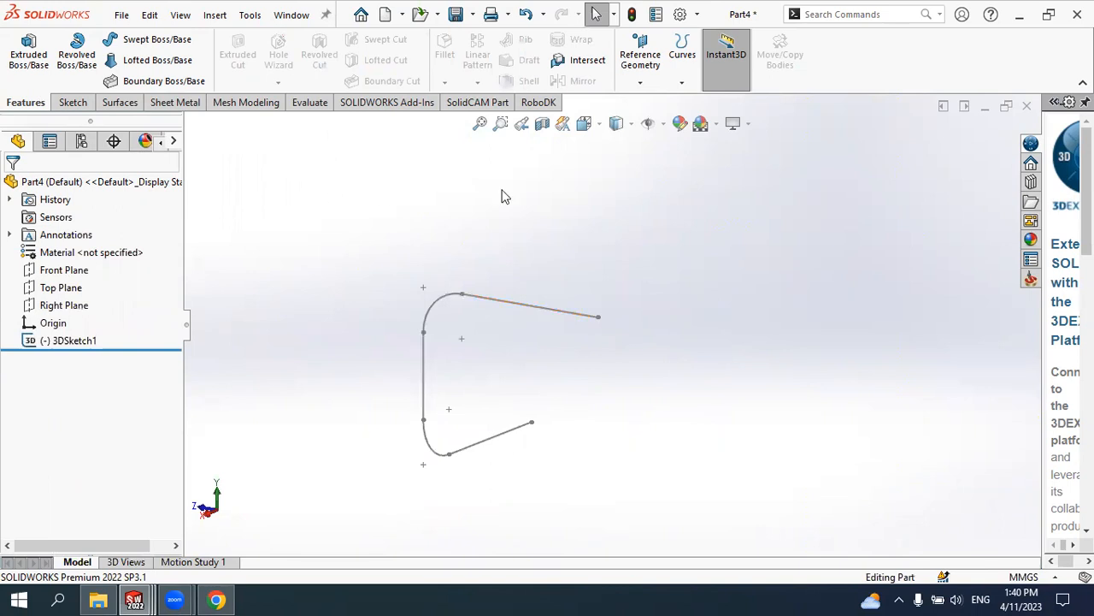
# Create a reference plane perpendicular to the path's Z-direction line and coincident with that line's free endpoint
pyautogui.click(640, 82)
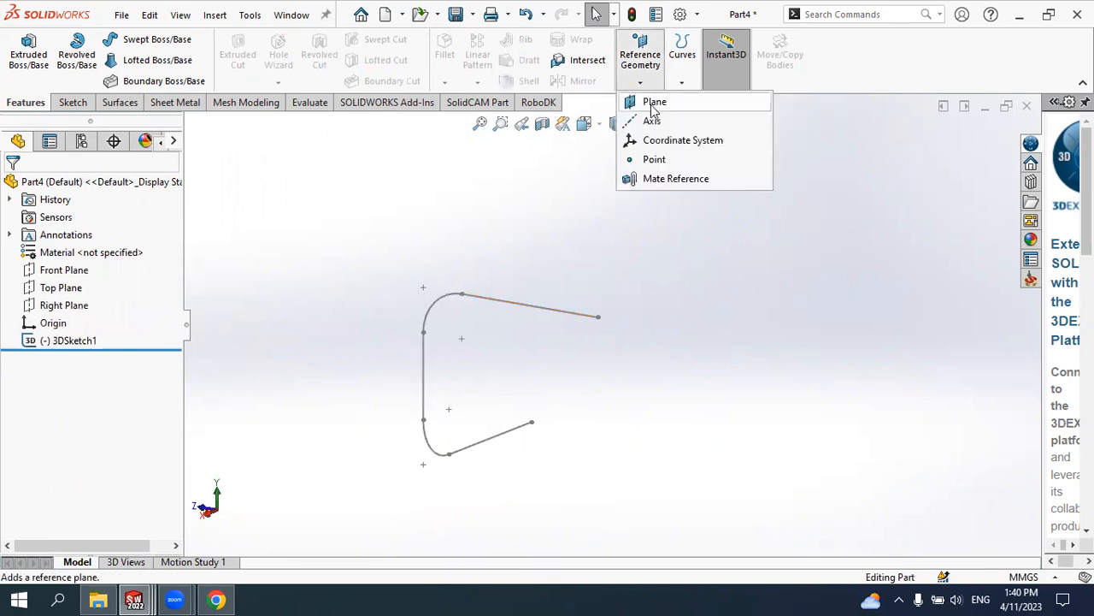
pyautogui.click(654, 102)
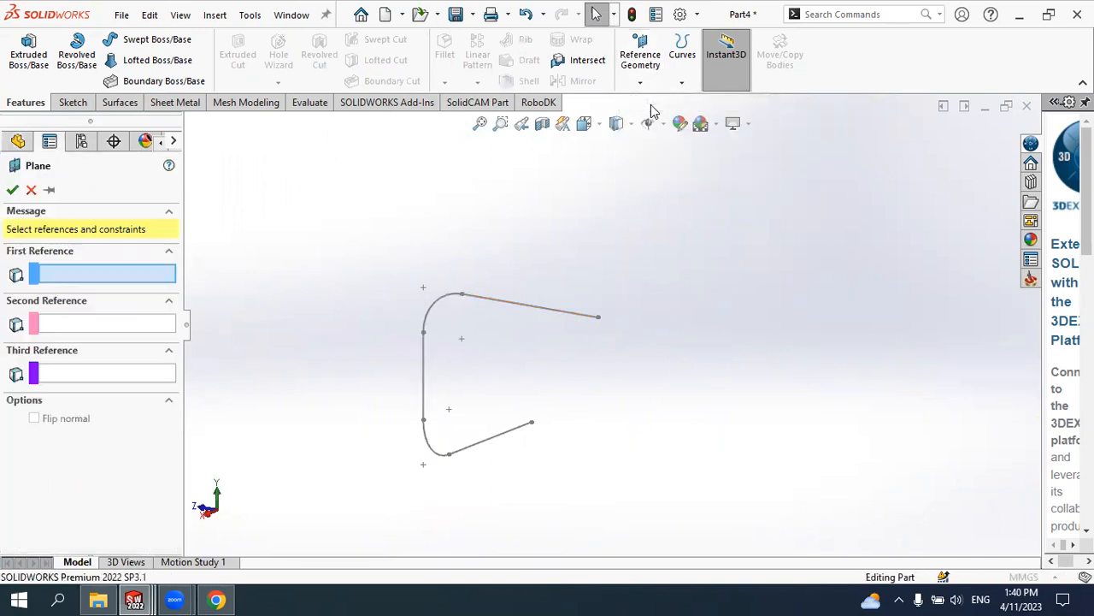
pyautogui.scroll(-2, 611, 324)
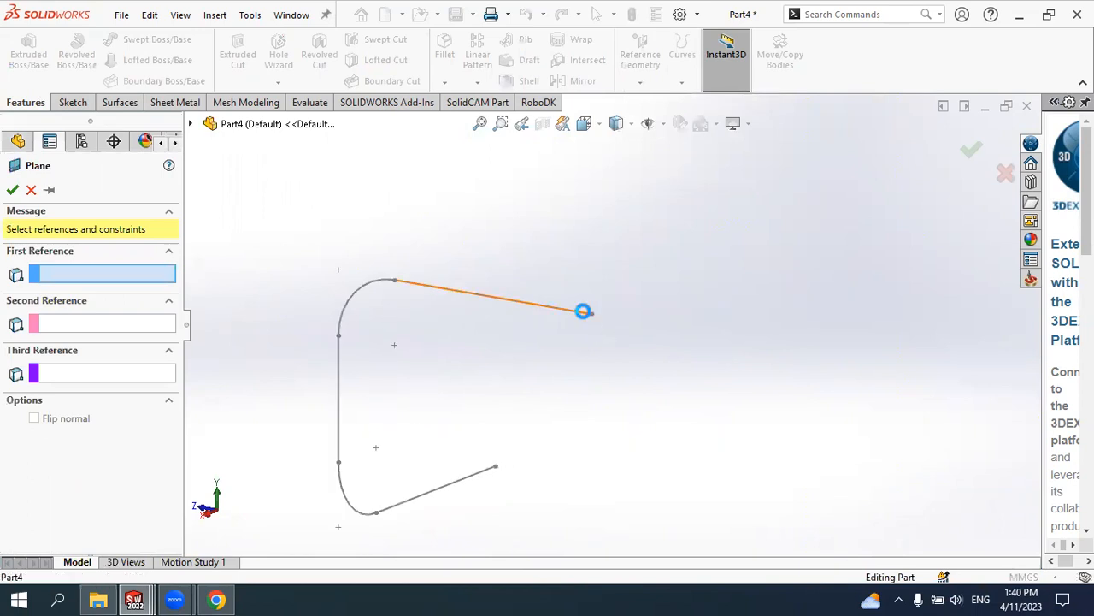
pyautogui.click(582, 311)
pyautogui.click(590, 314)
pyautogui.moveTo(596, 322)
pyautogui.mouseDown(button='middle')
pyautogui.moveTo(648, 334)
pyautogui.moveTo(679, 310)
pyautogui.moveTo(703, 303)
pyautogui.moveTo(715, 312)
pyautogui.moveTo(697, 286)
pyautogui.mouseUp(button='middle')
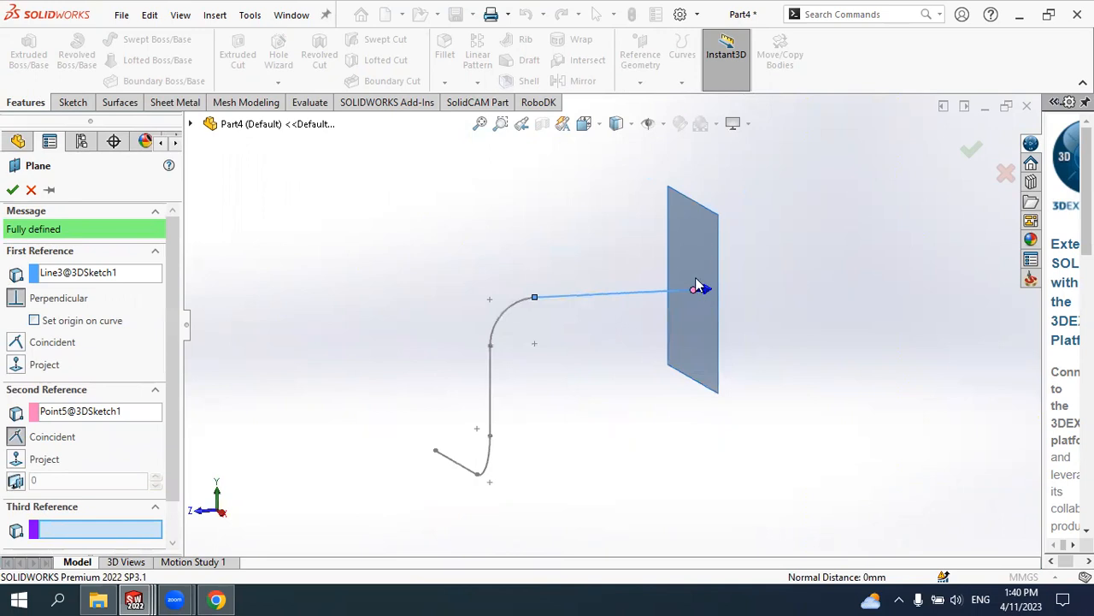
pyautogui.click(13, 192)
pyautogui.moveTo(761, 334)
pyautogui.mouseDown(button='middle')
pyautogui.moveTo(696, 323)
pyautogui.moveTo(659, 356)
pyautogui.mouseUp(button='middle')
# Start a sketch on the new plane and draw a horizontal straight slot about 34 mm wide from the sketch origin
pyautogui.click(616, 352)
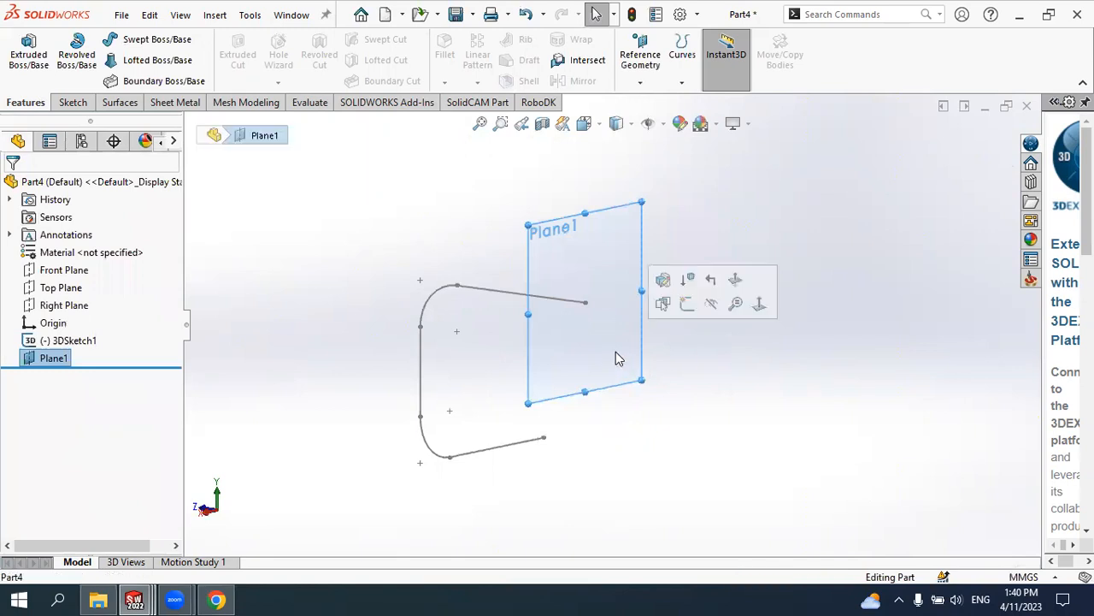
pyautogui.click(685, 304)
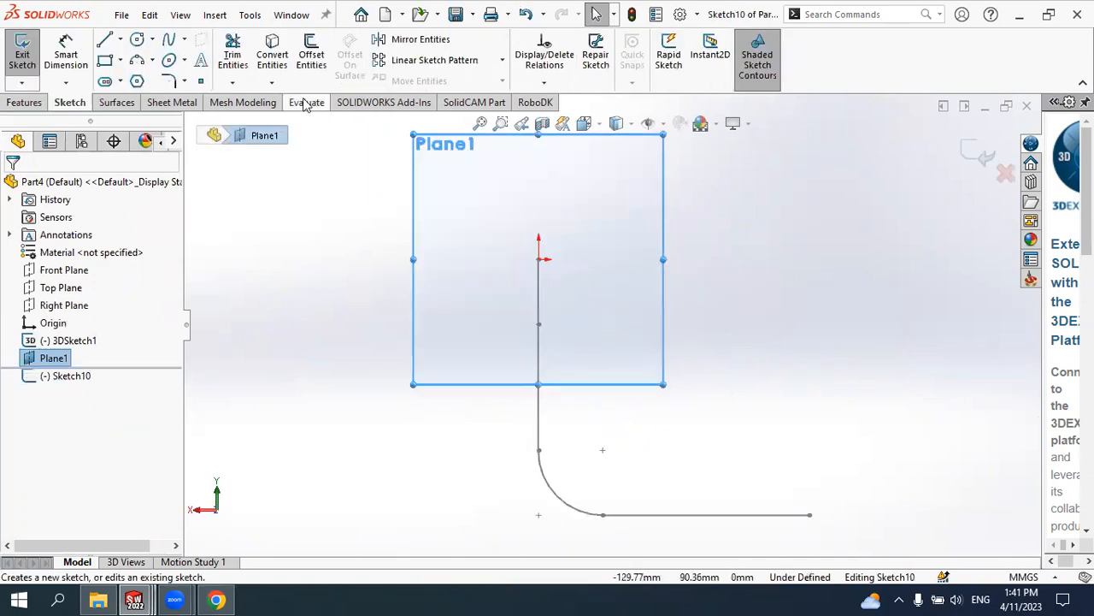
pyautogui.click(120, 81)
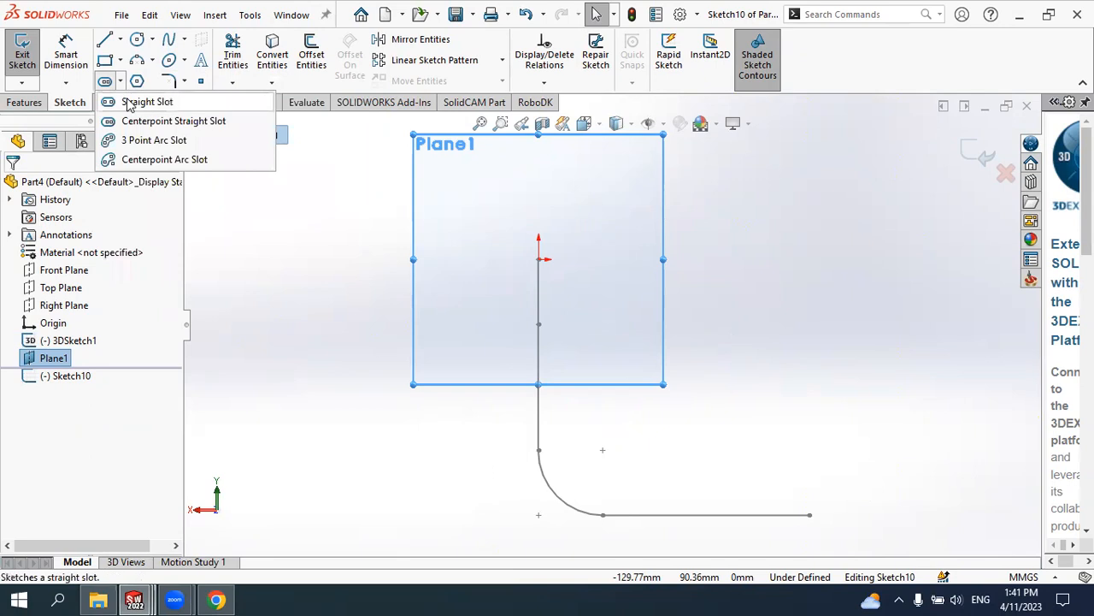
pyautogui.click(128, 103)
pyautogui.click(539, 258)
pyautogui.click(630, 259)
pyautogui.click(596, 232)
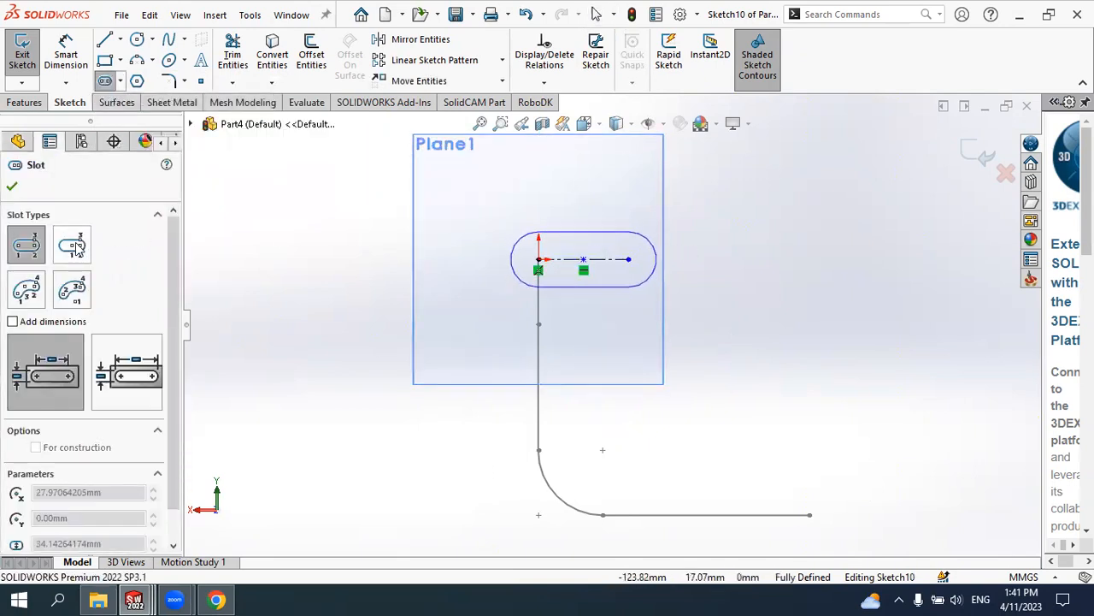
# Draw a horizontal centerpoint straight slot about 29 mm wide centred on the sketch origin instead, and exit the sketch
pyautogui.click(72, 246)
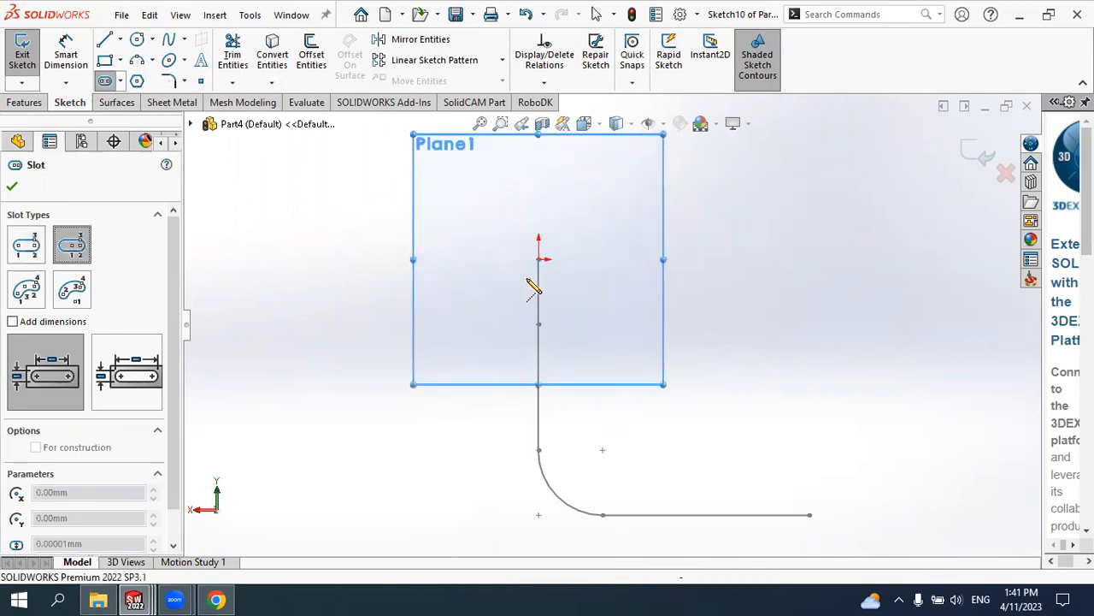
pyautogui.click(538, 258)
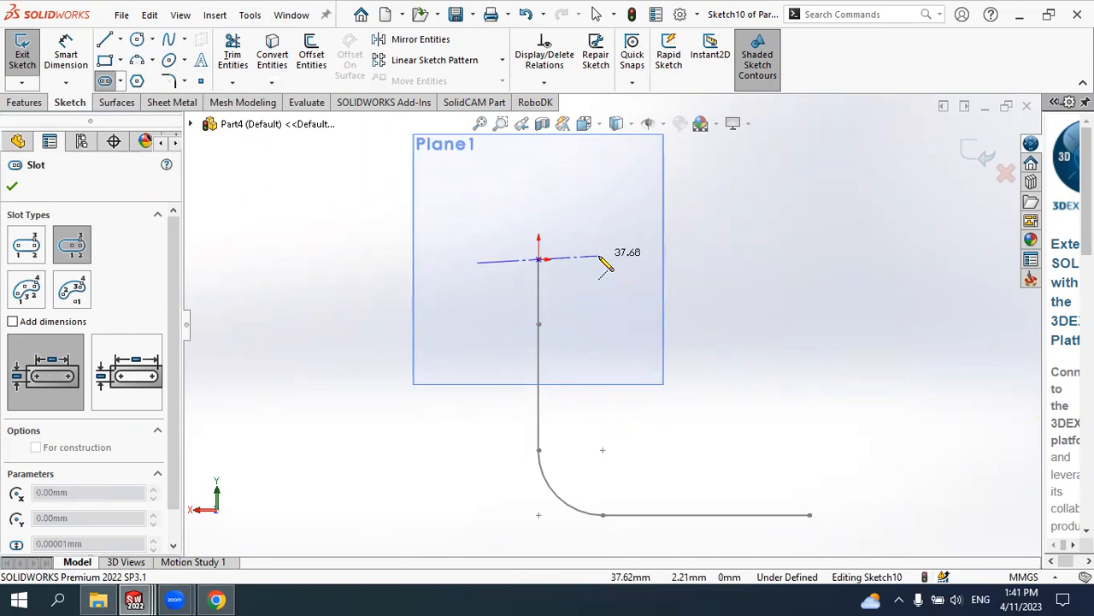
pyautogui.click(600, 259)
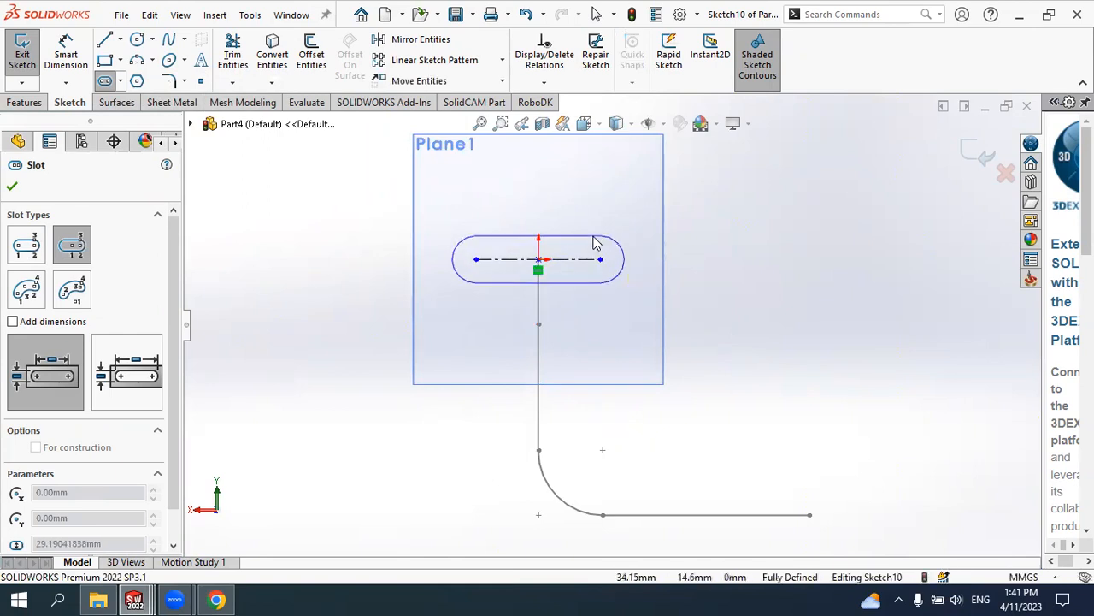
pyautogui.click(593, 242)
pyautogui.click(12, 188)
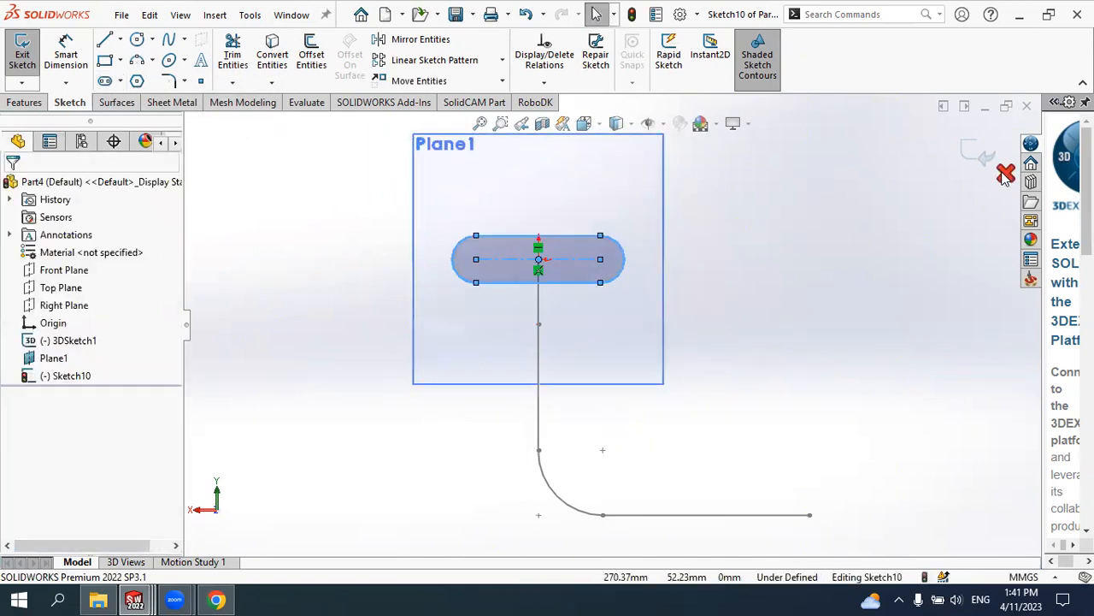
pyautogui.click(979, 154)
pyautogui.moveTo(886, 217)
pyautogui.mouseDown(button='middle')
pyautogui.moveTo(848, 234)
pyautogui.moveTo(946, 270)
pyautogui.moveTo(948, 281)
pyautogui.moveTo(867, 302)
pyautogui.mouseUp(button='middle')
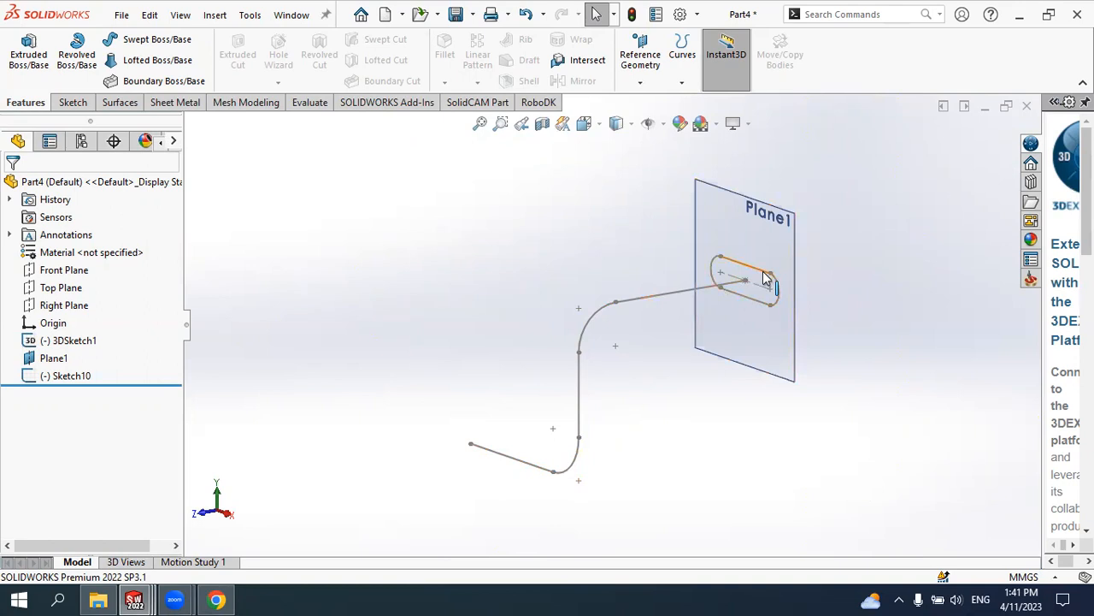
# Try to sweep the slot sketch profile along the filleted 3D sketch path
pyautogui.moveTo(806, 293); pyautogui.dragTo(828, 299, button='middle')
pyautogui.scroll(2, 784, 339)
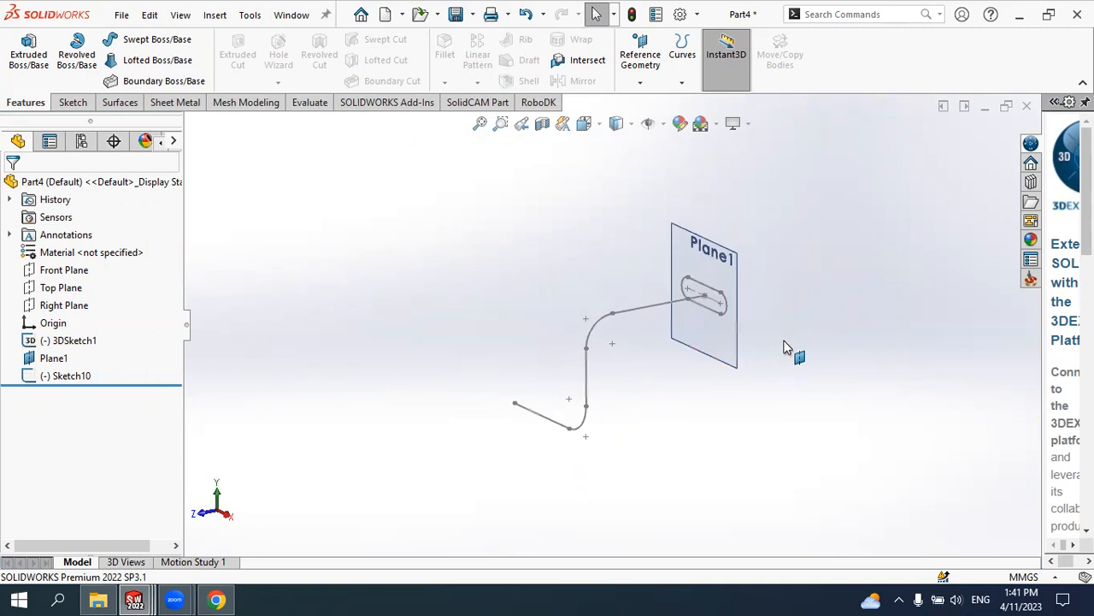
pyautogui.scroll(-2, 732, 343)
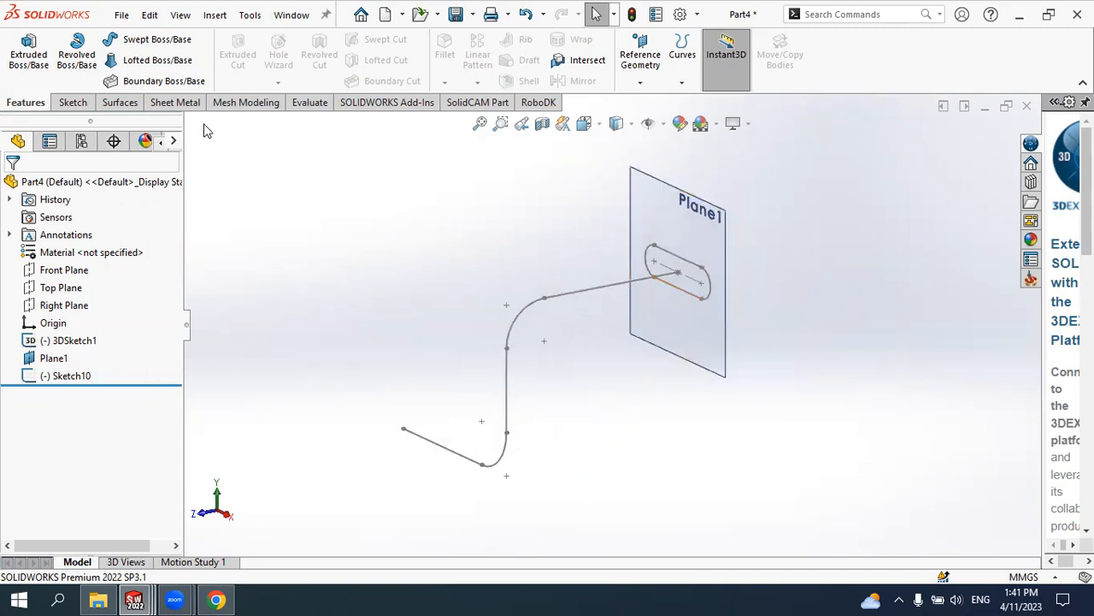
pyautogui.click(157, 40)
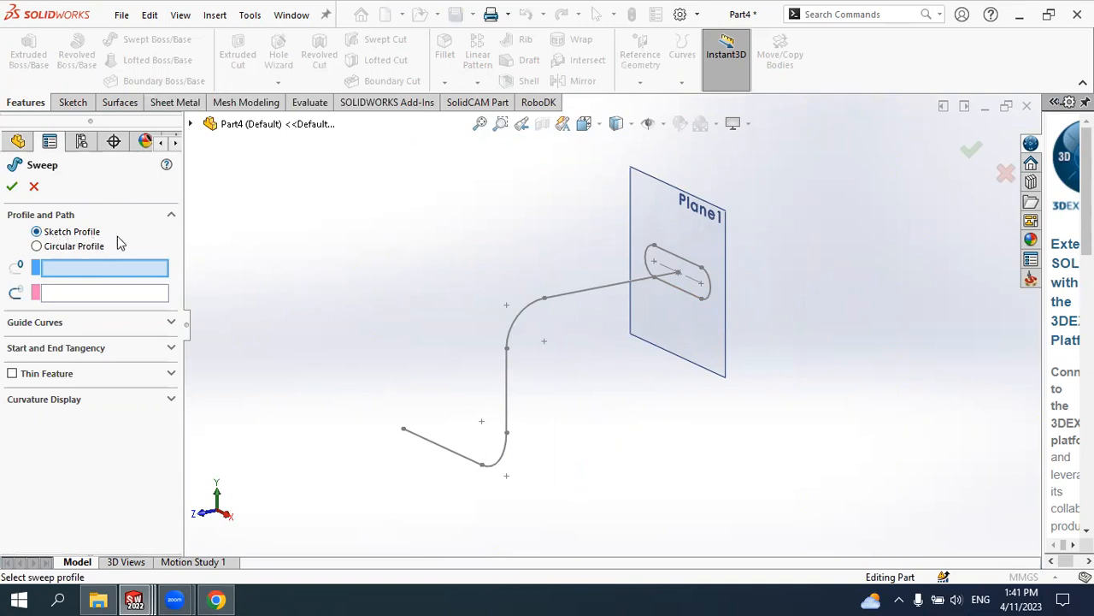
pyautogui.click(682, 295)
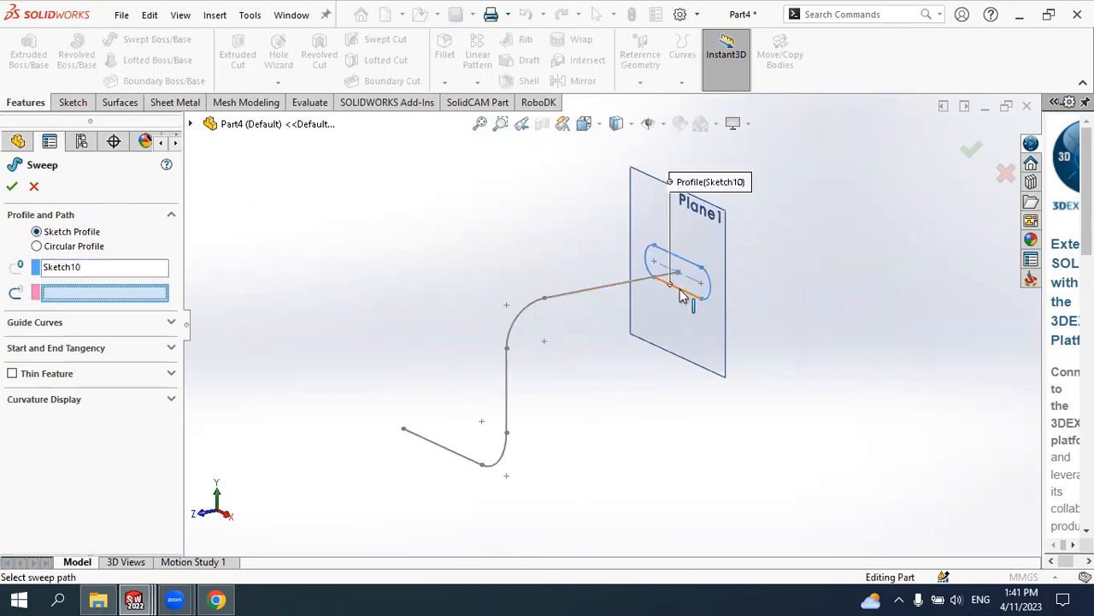
pyautogui.click(622, 291)
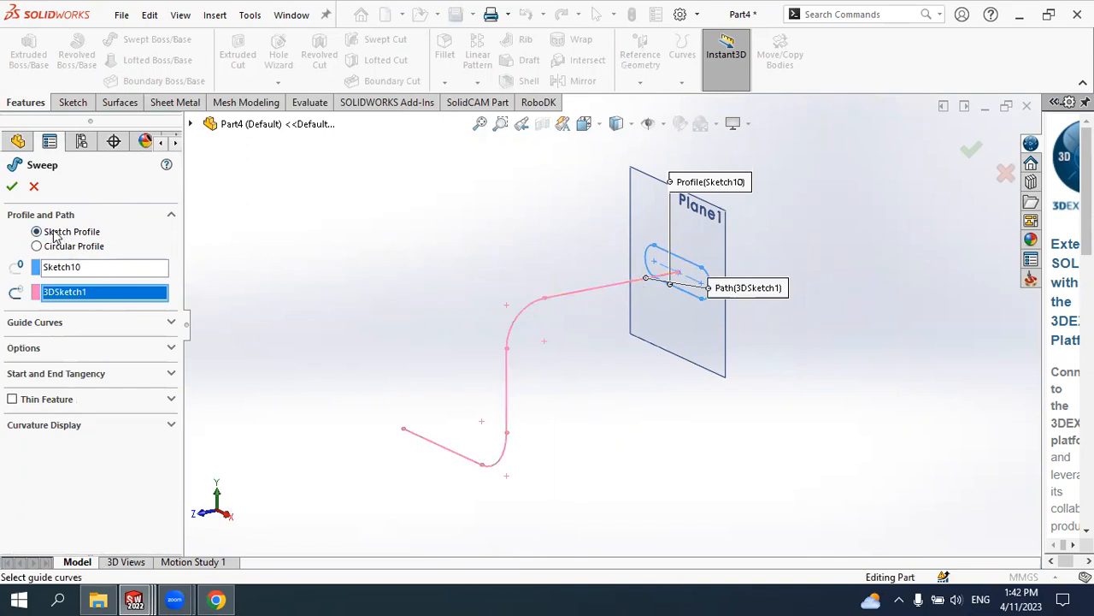
pyautogui.click(12, 187)
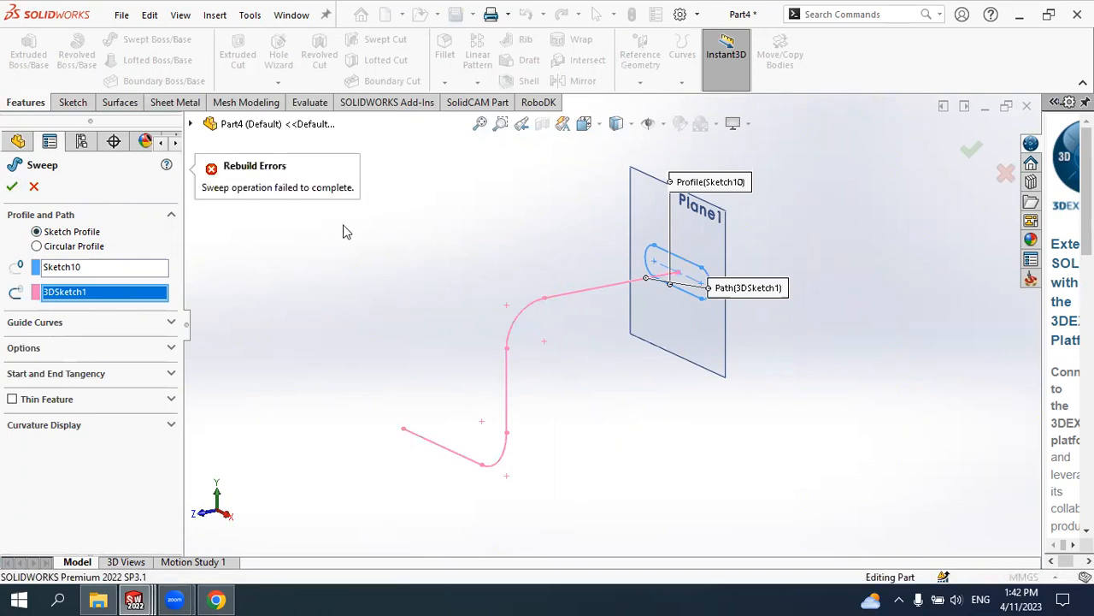
pyautogui.click(34, 188)
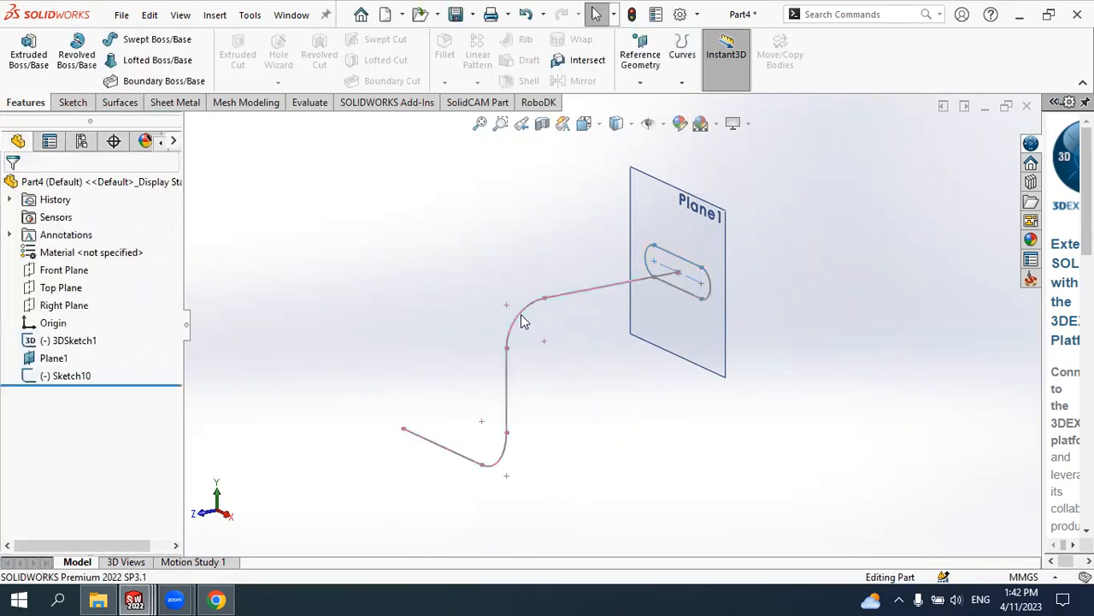
# Reopen the profile sketch on the reference plane for editing and delete the slot
pyautogui.click(74, 376)
pyautogui.click(92, 332)
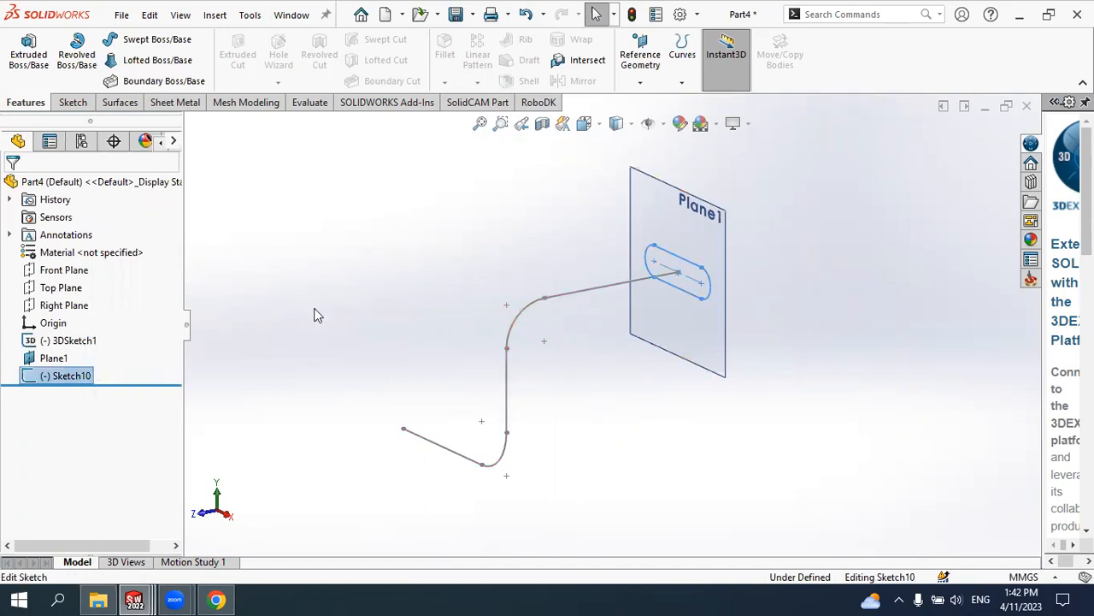
pyautogui.moveTo(373, 223)
pyautogui.mouseDown()
pyautogui.moveTo(652, 360)
pyautogui.moveTo(708, 373)
pyautogui.mouseUp()
pyautogui.press('Delete')
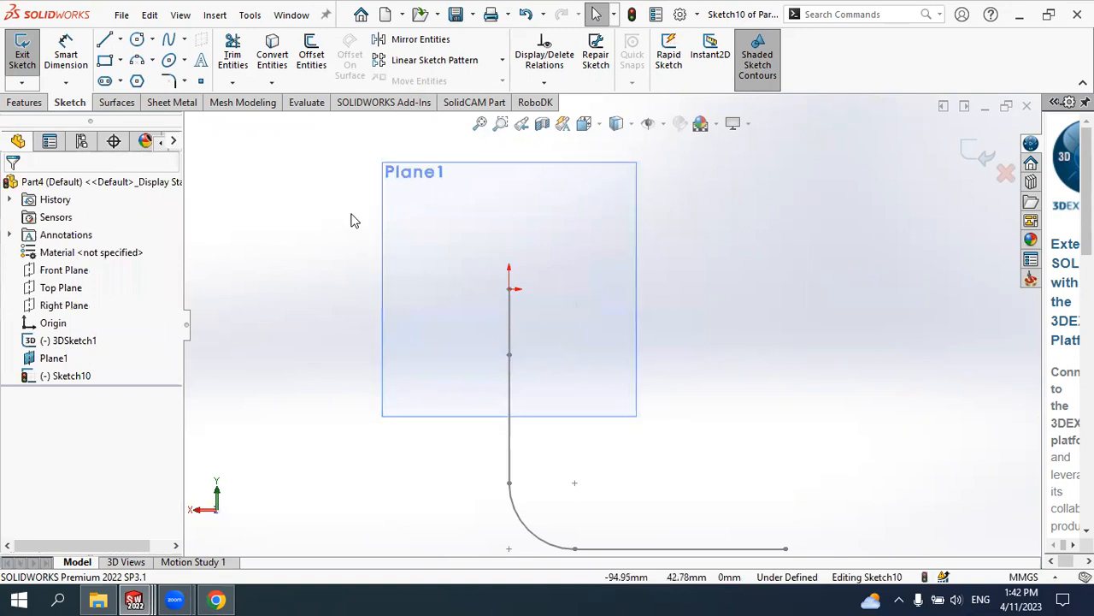
# Draw a center rectangle about 77 mm wide and 47 mm high on the sketch origin, and exit the sketch
pyautogui.click(122, 60)
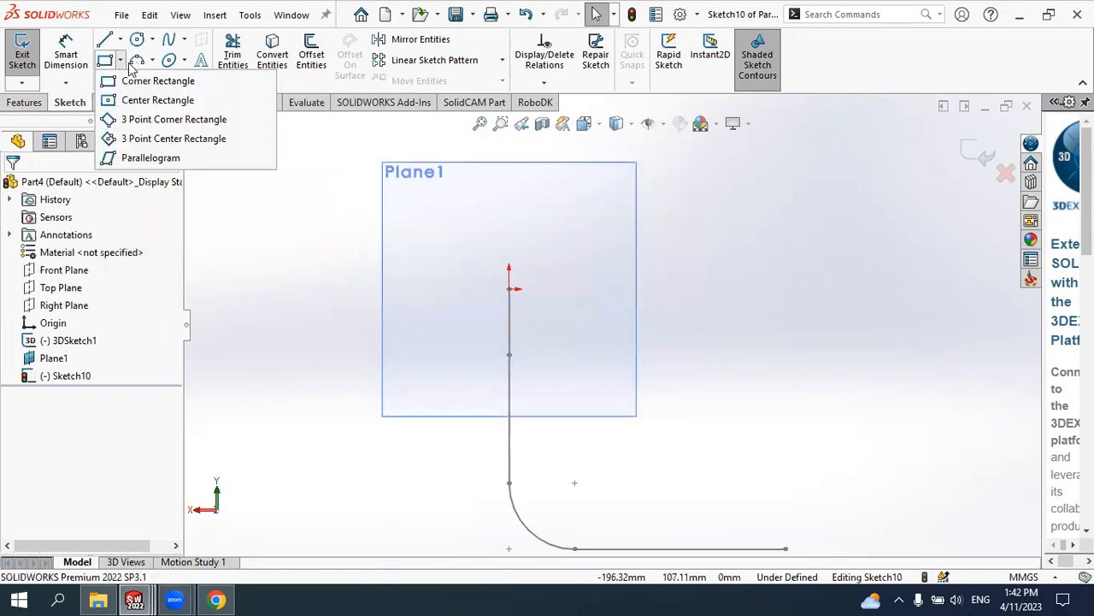
pyautogui.click(146, 100)
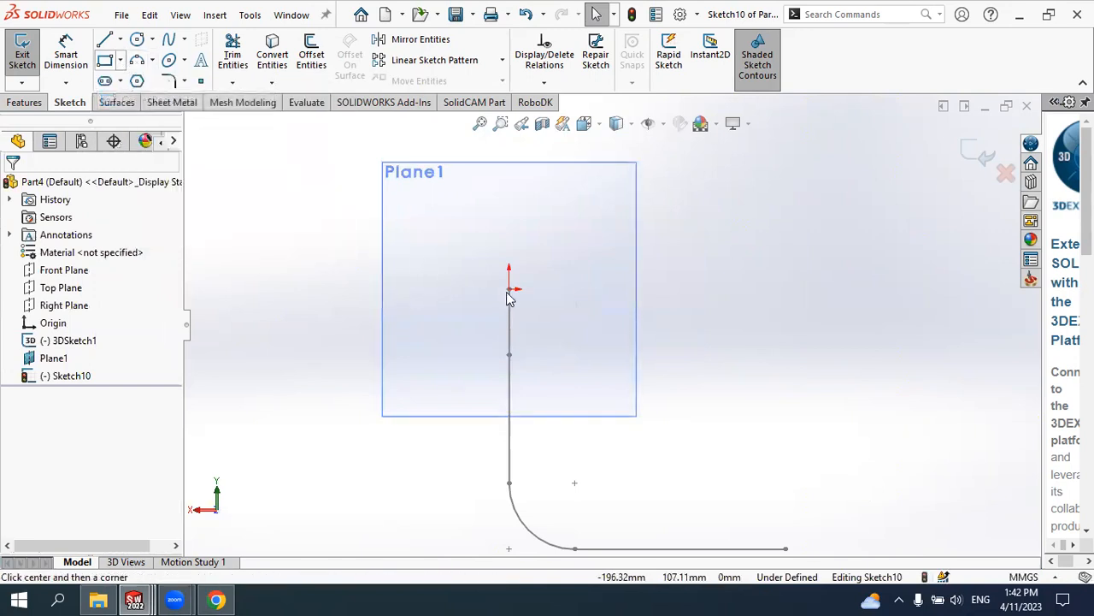
pyautogui.click(509, 289)
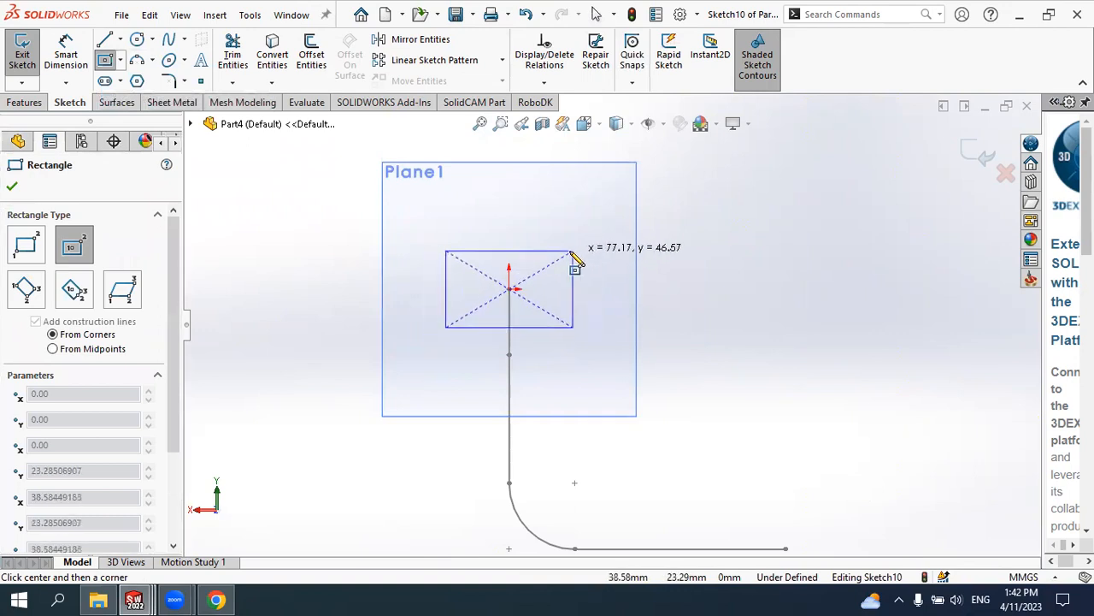
pyautogui.click(568, 253)
pyautogui.click(12, 188)
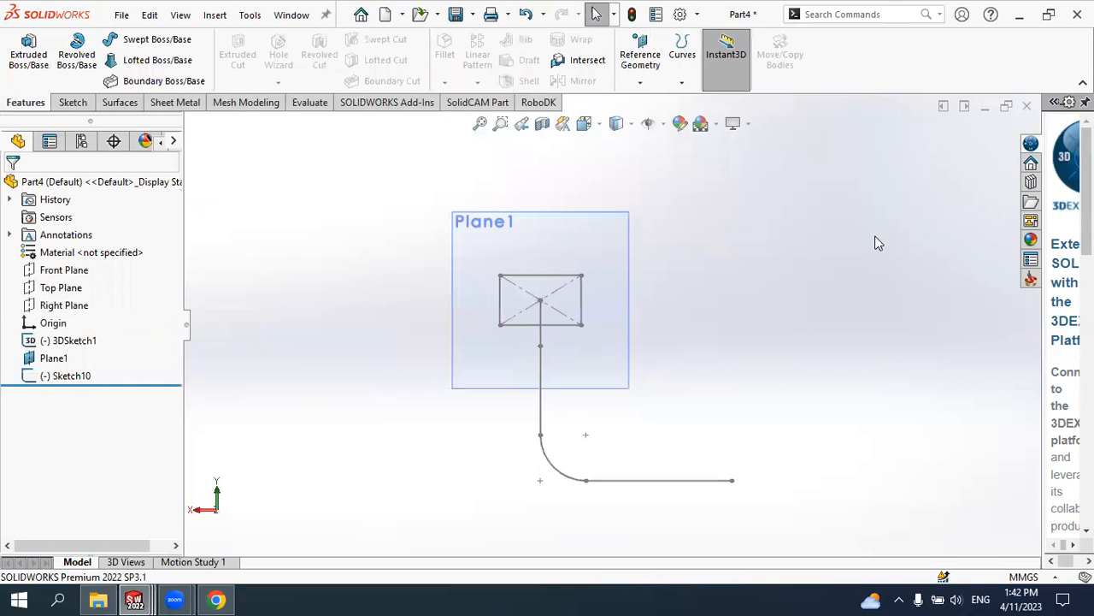
# Sweep the rectangle sketch profile along the filleted 3D sketch path to create a solid body
pyautogui.moveTo(848, 235)
pyautogui.mouseDown(button='middle')
pyautogui.moveTo(910, 260)
pyautogui.moveTo(947, 258)
pyautogui.mouseUp(button='middle')
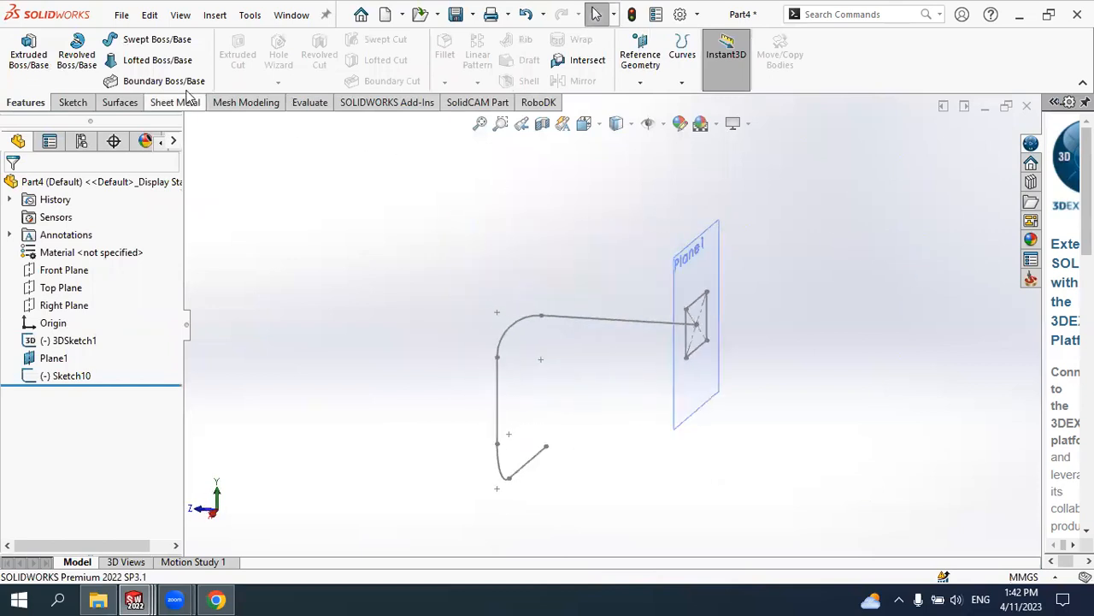
pyautogui.click(157, 42)
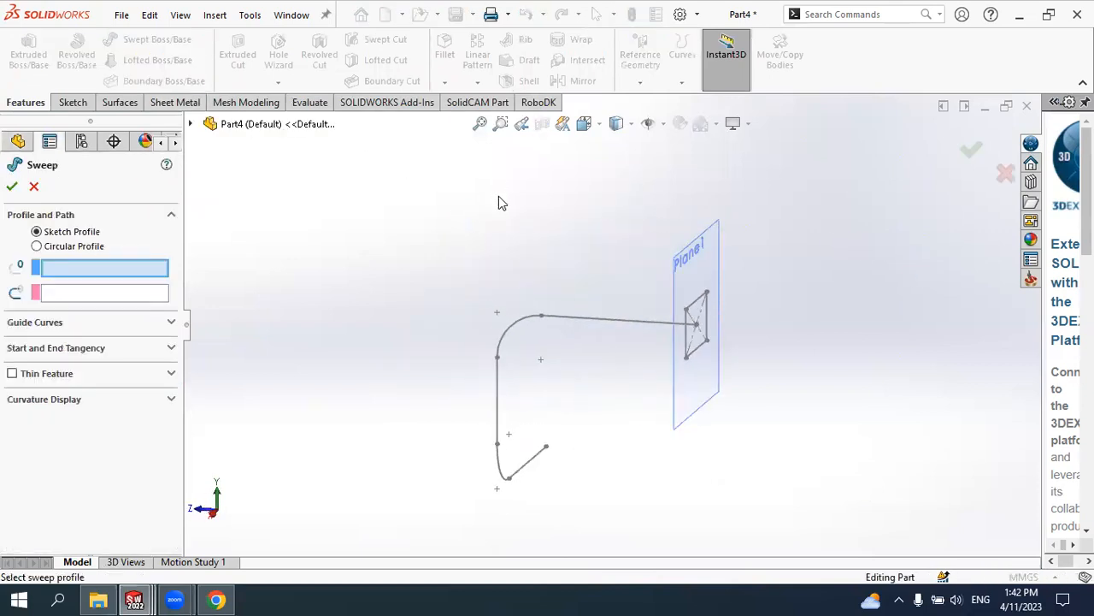
pyautogui.scroll(-1, 741, 374)
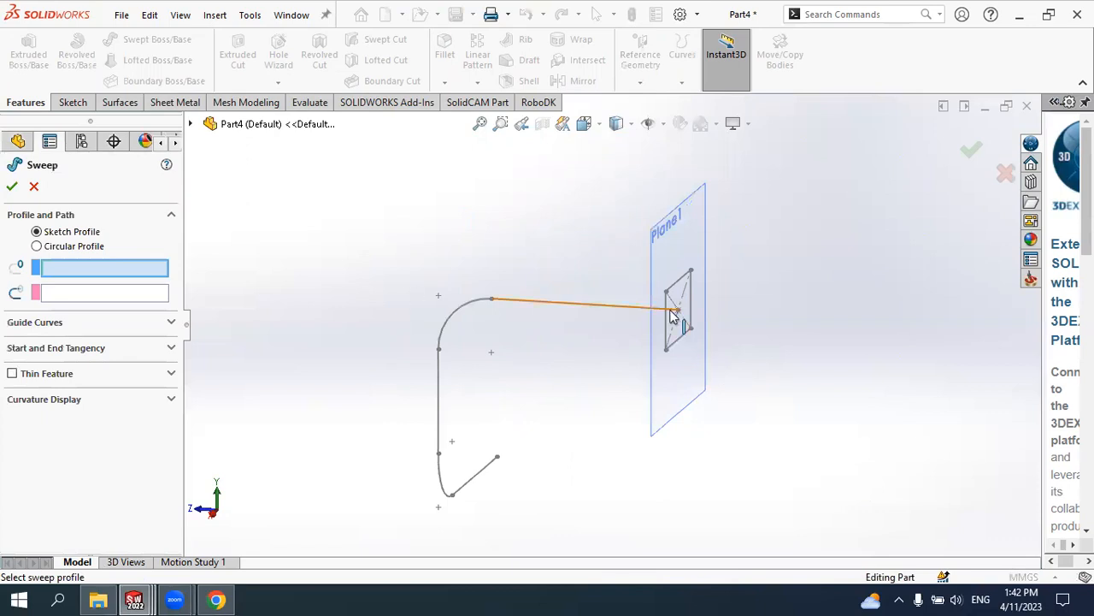
pyautogui.click(689, 330)
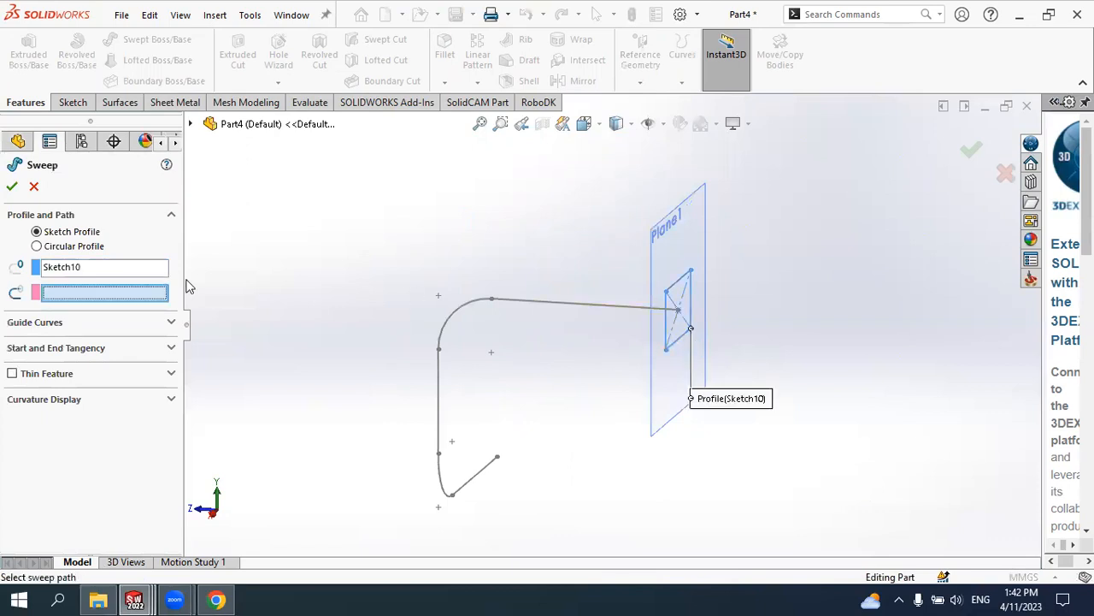
pyautogui.click(601, 311)
pyautogui.moveTo(686, 366); pyautogui.dragTo(667, 354, button='middle')
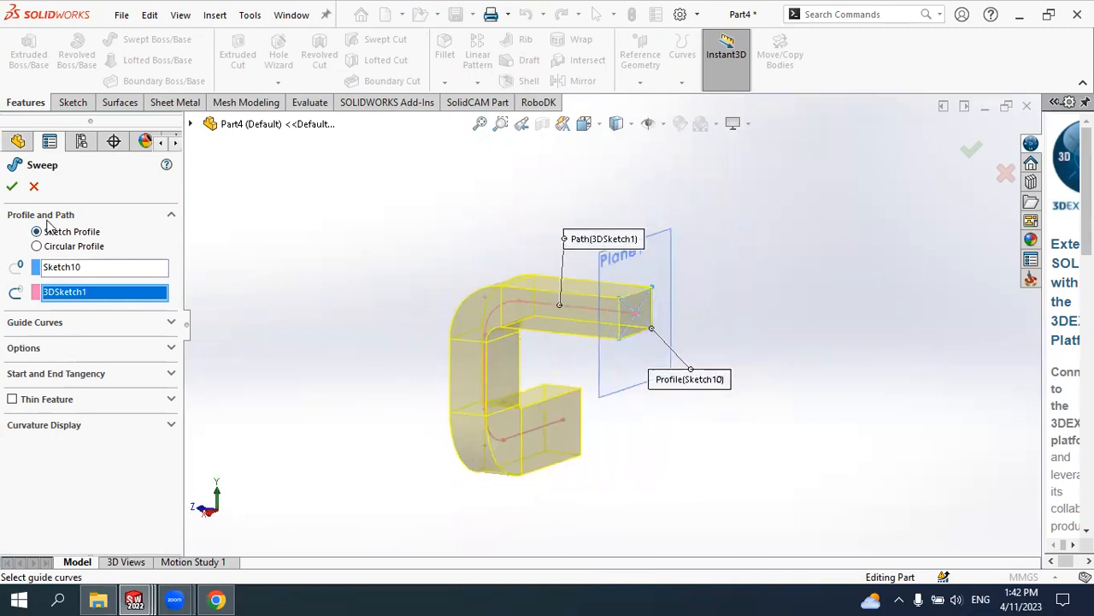
pyautogui.press('Return')
pyautogui.moveTo(745, 310); pyautogui.dragTo(694, 333, button='middle')
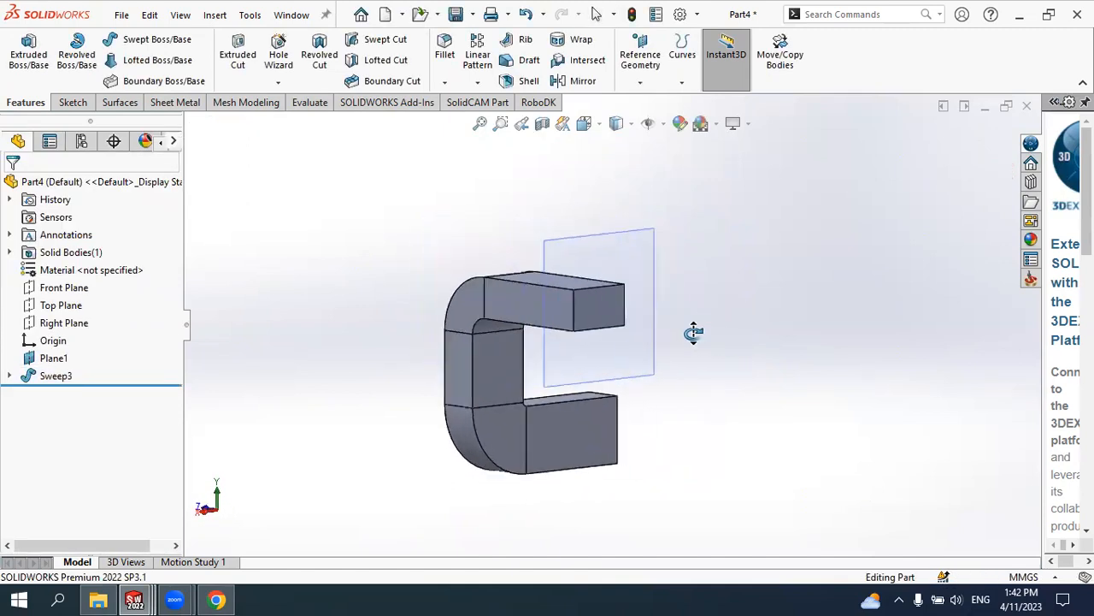
# Reopen the sweep feature's definition to review its profile and path, and close it without changes
pyautogui.click(71, 376)
pyautogui.click(92, 334)
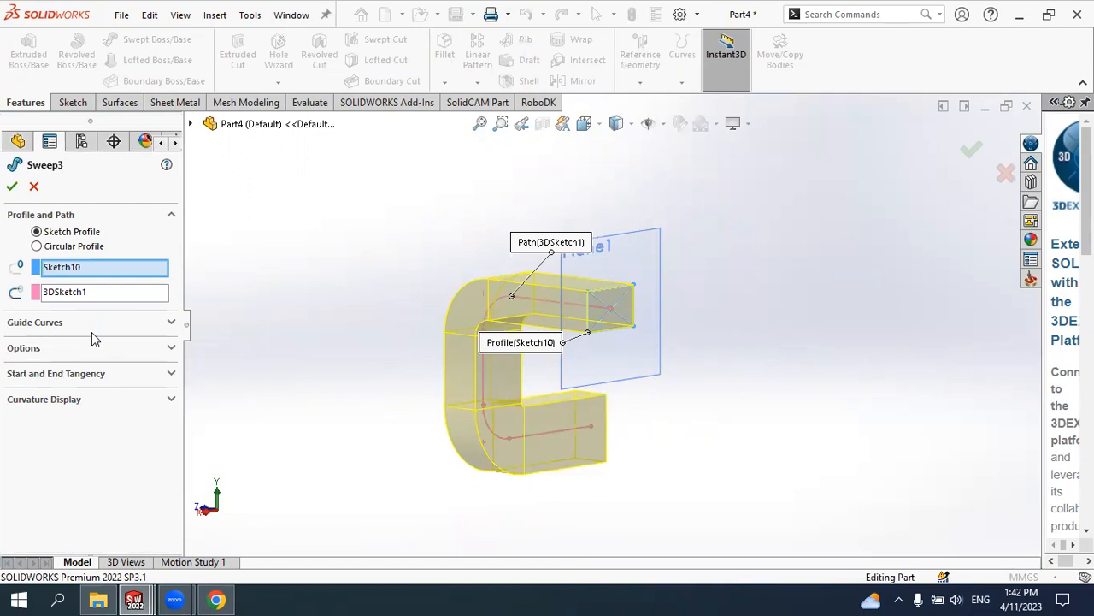
pyautogui.click(11, 190)
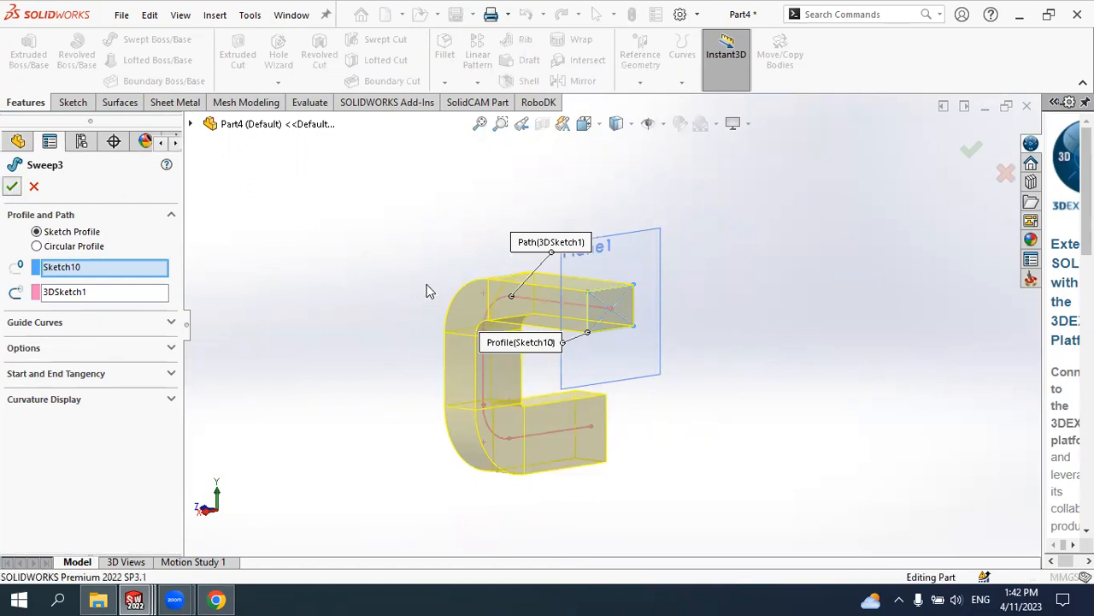
pyautogui.moveTo(475, 276); pyautogui.dragTo(495, 291, button='middle')
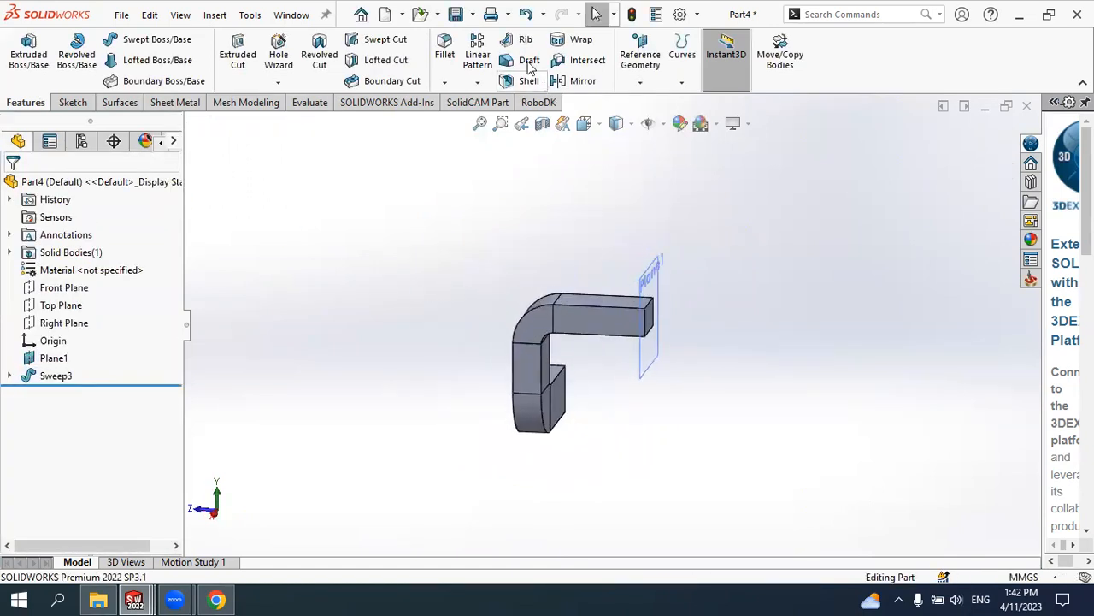
# Open the example part swept3.SLDPRT from the Swept folder and view its rounded rectangular sweep
pyautogui.click(401, 15)
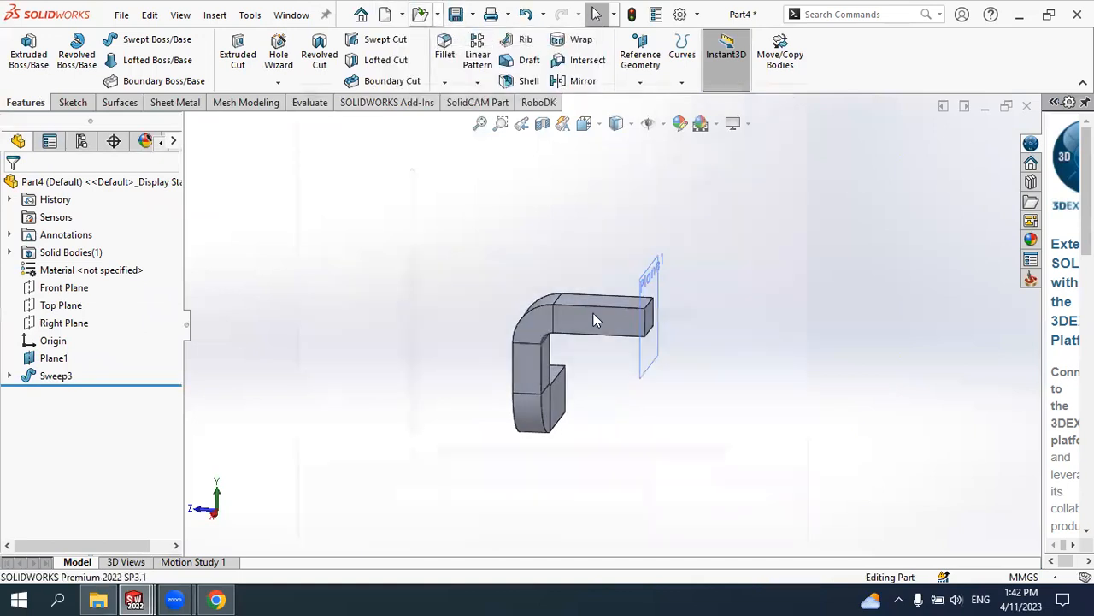
pyautogui.hotkey('ctrl', 'o')
pyautogui.click(598, 223)
pyautogui.click(684, 530)
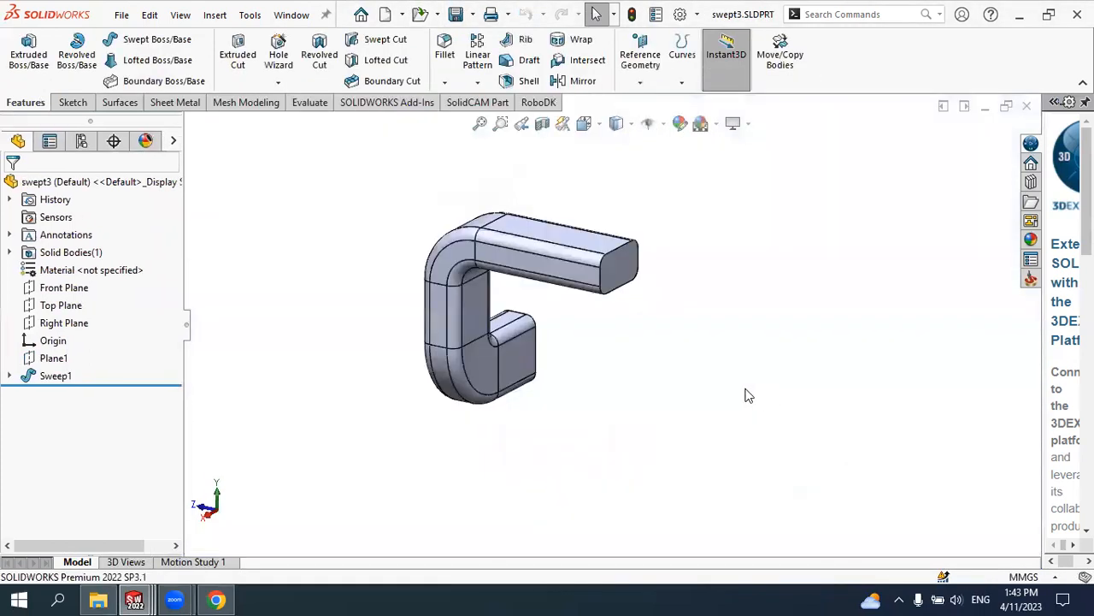
pyautogui.moveTo(625, 325); pyautogui.dragTo(614, 260, button='middle')
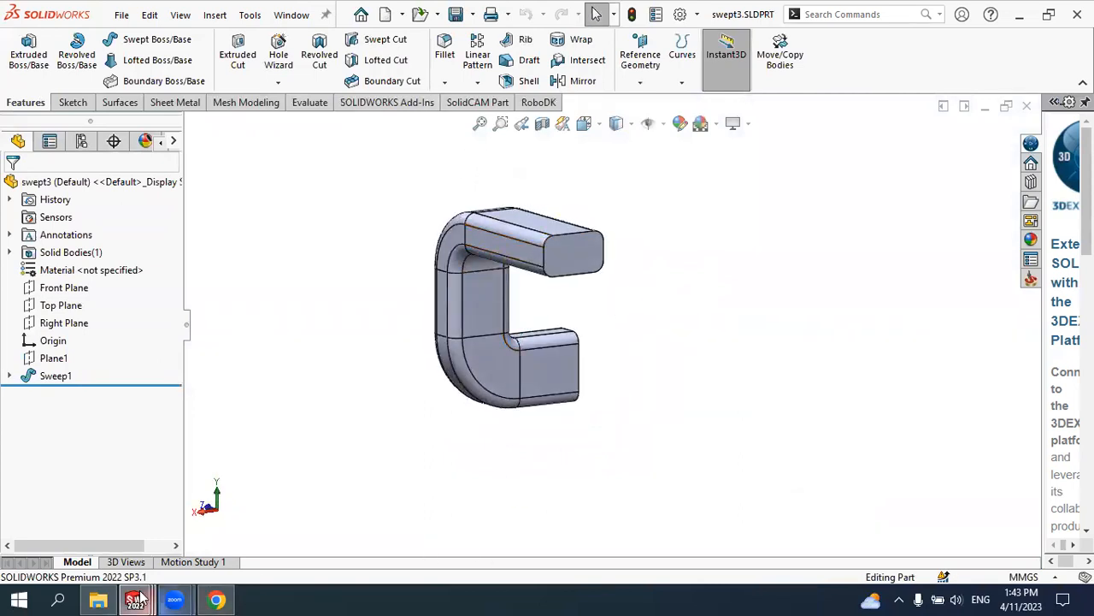
# Switch back to Part4 and open the example part swept4.SLDPRT from the Swept folder
pyautogui.moveTo(137, 600)
pyautogui.click(894, 544)
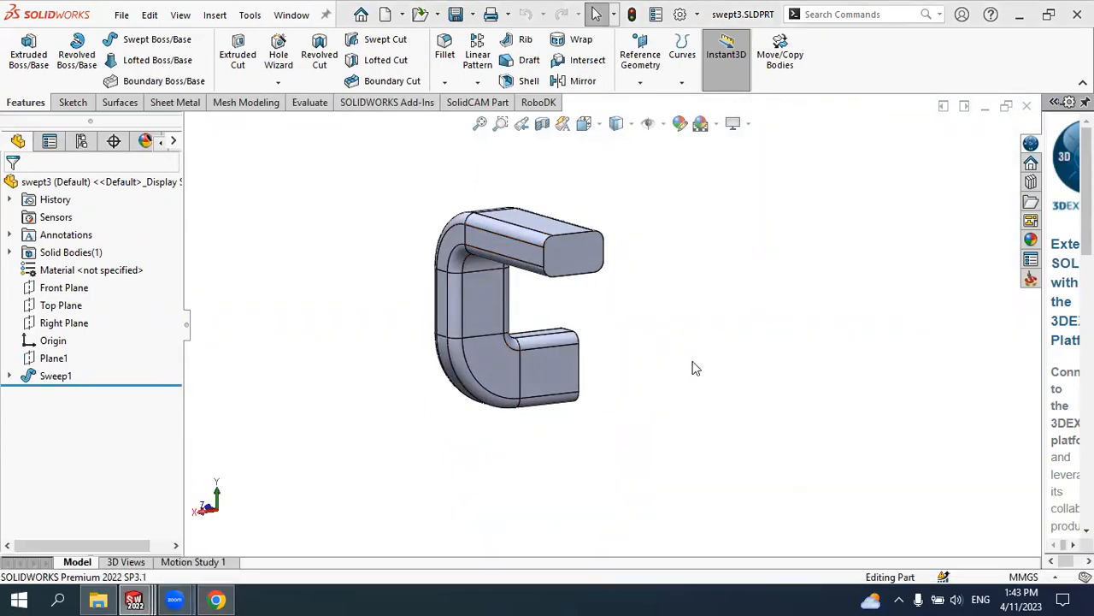
pyautogui.moveTo(672, 356); pyautogui.dragTo(590, 282, button='middle')
pyautogui.click(436, 17)
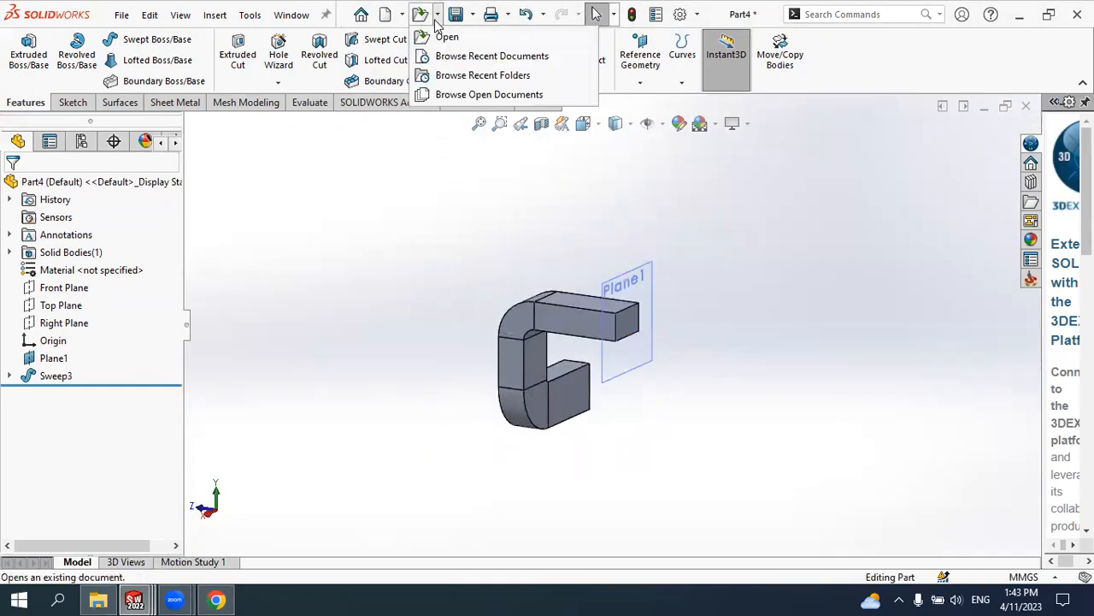
pyautogui.click(513, 242)
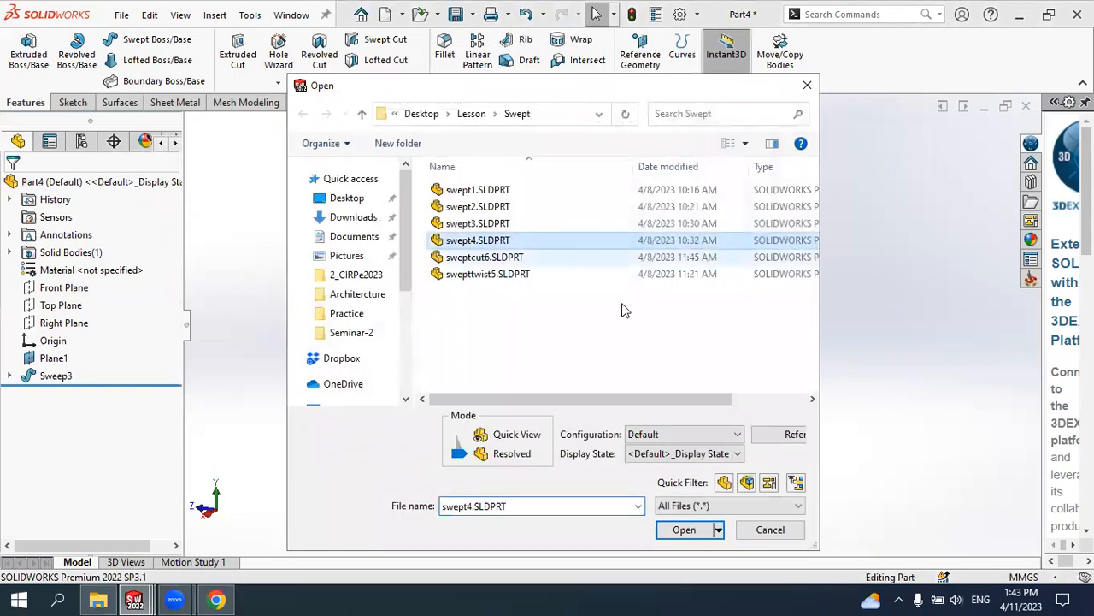
pyautogui.click(684, 529)
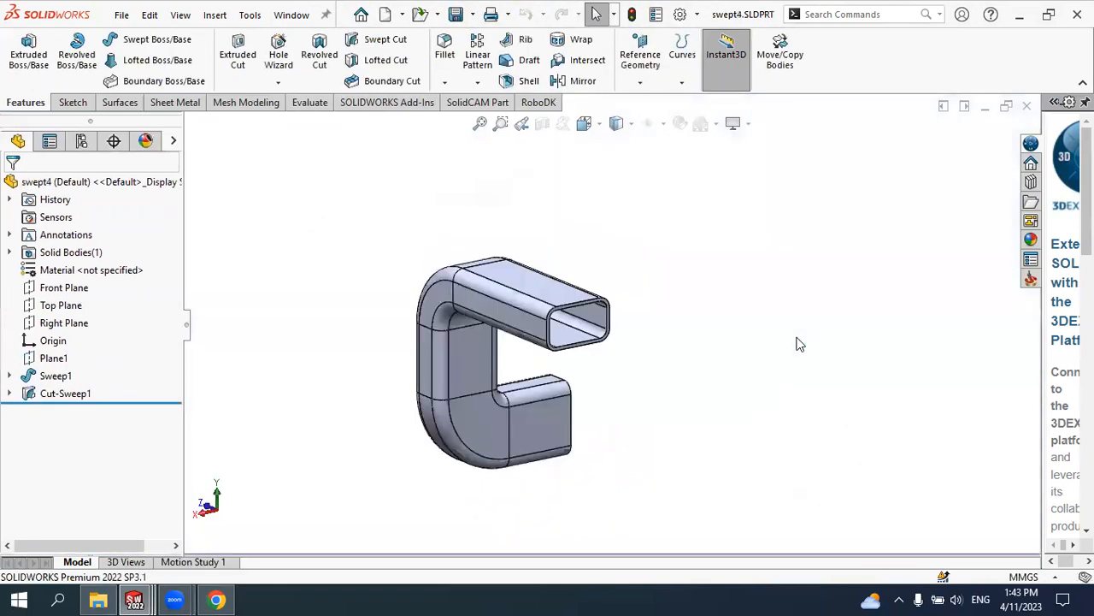
# Examine the hollow interior of the upper arm and the swept cut feature in swept4
pyautogui.moveTo(757, 342)
pyautogui.mouseDown(button='middle')
pyautogui.moveTo(694, 283)
pyautogui.moveTo(735, 283)
pyautogui.moveTo(752, 313)
pyautogui.moveTo(713, 307)
pyautogui.moveTo(789, 308)
pyautogui.moveTo(745, 324)
pyautogui.mouseUp(button='middle')
pyautogui.scroll(-2, 633, 347)
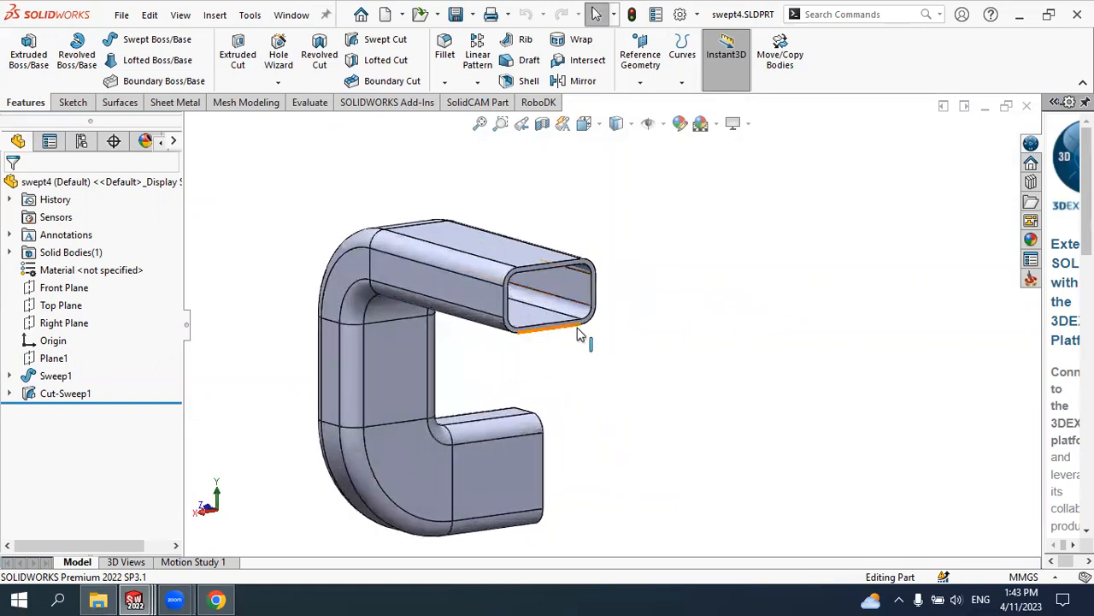
pyautogui.scroll(2, 580, 331)
pyautogui.scroll(-2, 583, 319)
pyautogui.scroll(2, 576, 304)
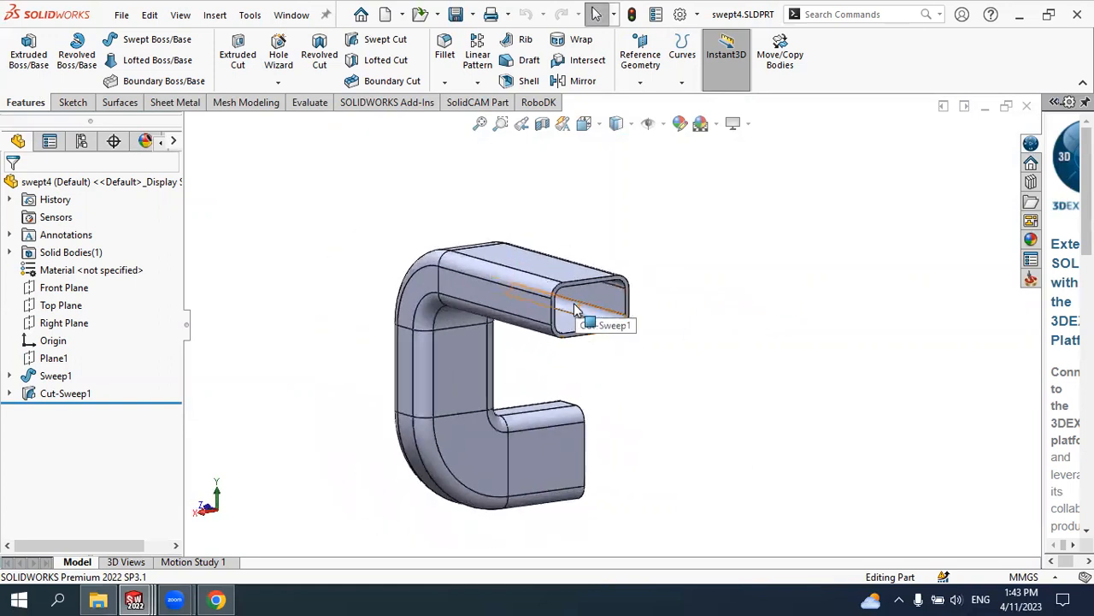
pyautogui.scroll(-2, 582, 303)
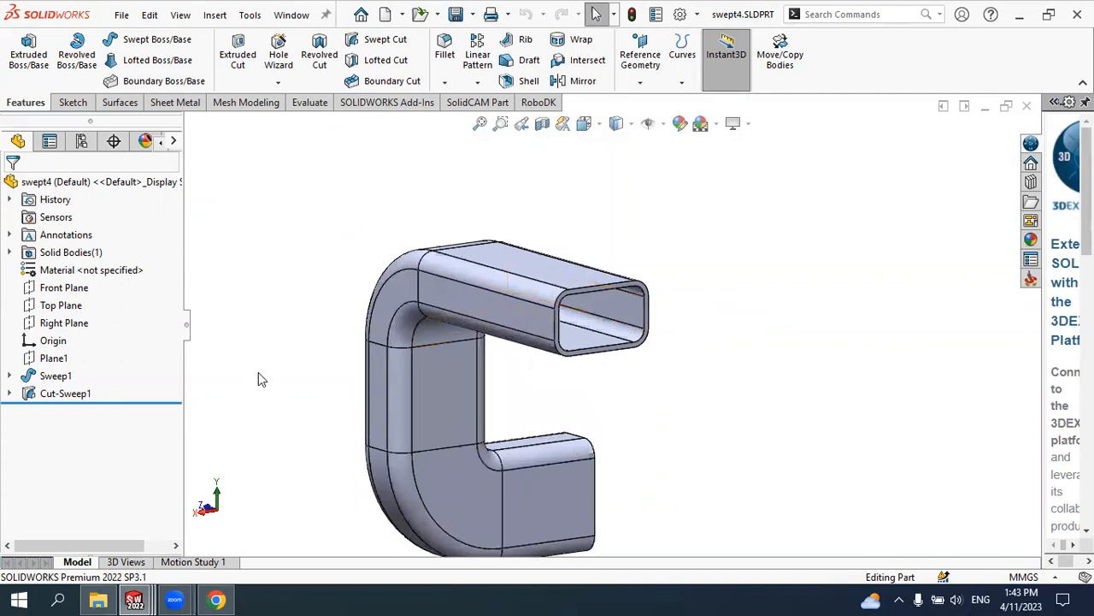
pyautogui.click(75, 396)
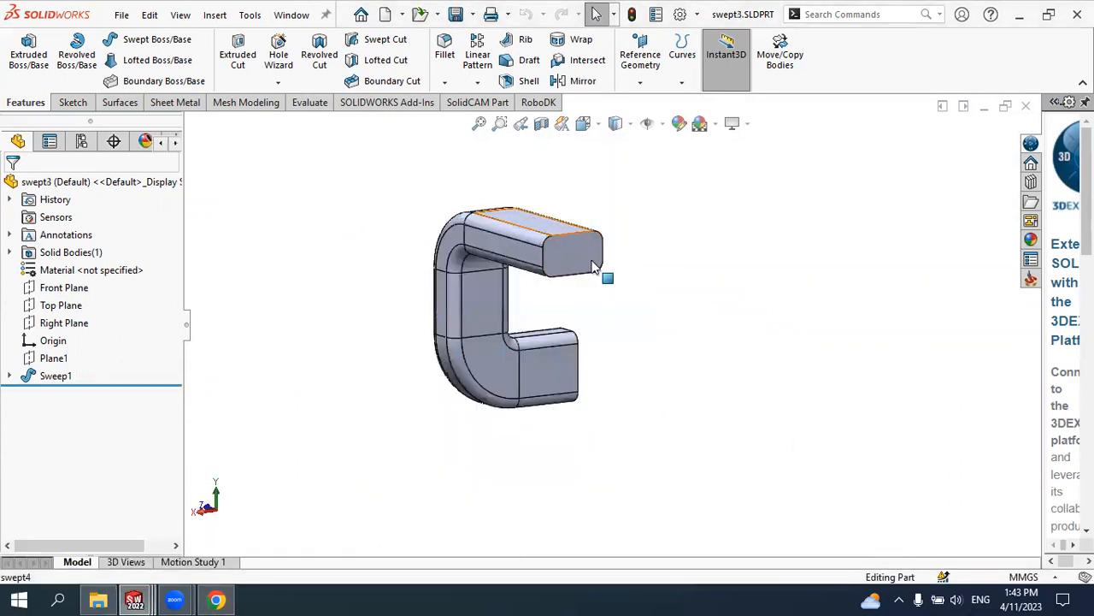
# Switch to the swept3 part and start a sketch on the flat end face of its upper arm
pyautogui.scroll(2, 579, 294)
pyautogui.scroll(-1, 608, 267)
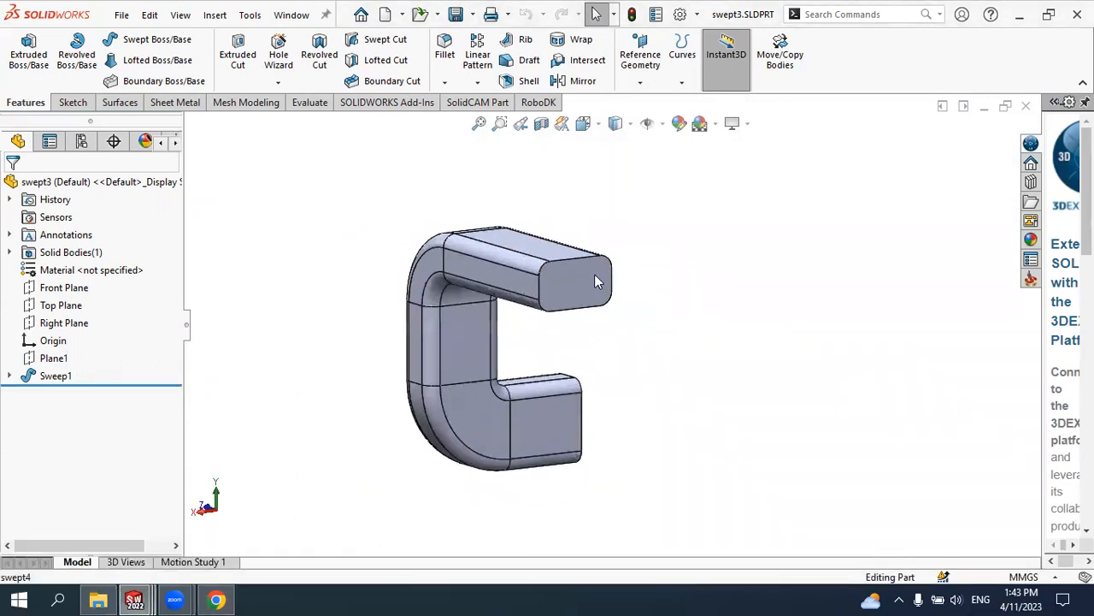
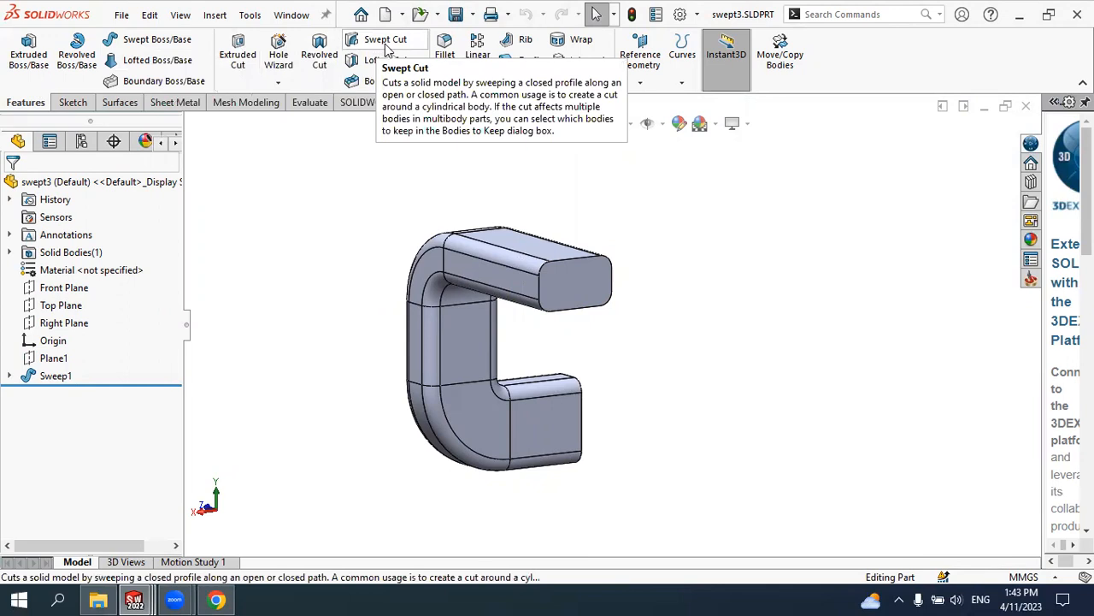
pyautogui.scroll(-4, 552, 244)
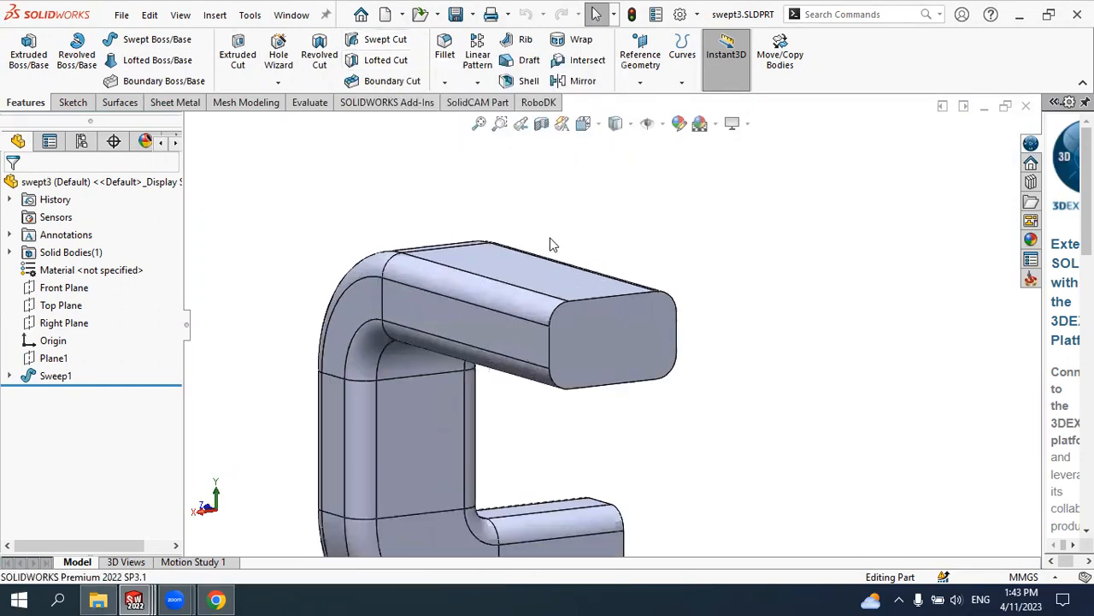
pyautogui.click(609, 314)
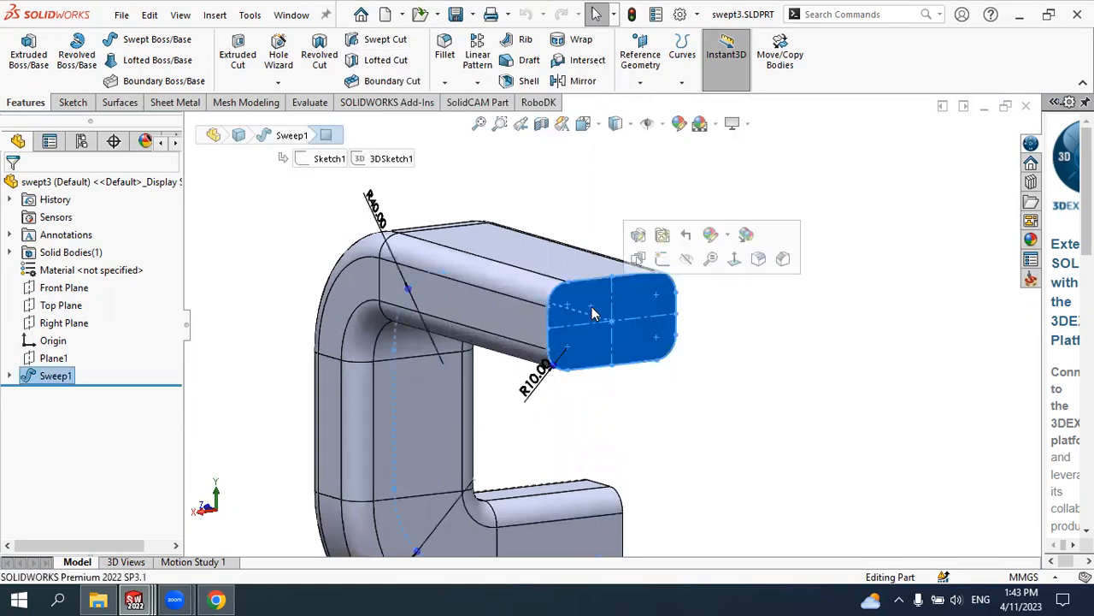
pyautogui.click(664, 262)
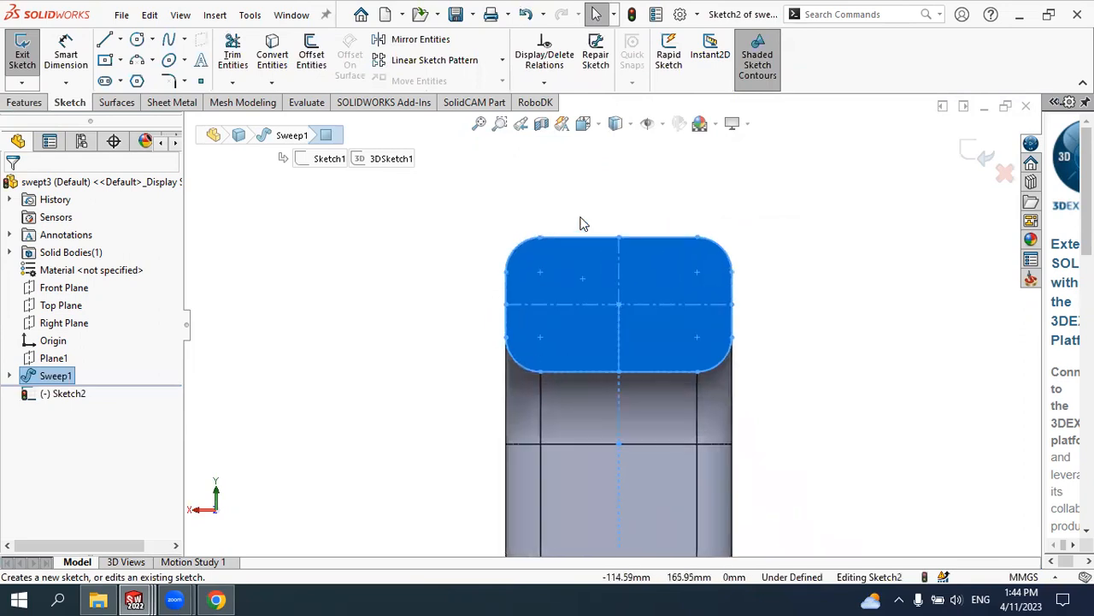
# Offset the end face's outline inward by 4 mm and exit the sketch
pyautogui.click(312, 50)
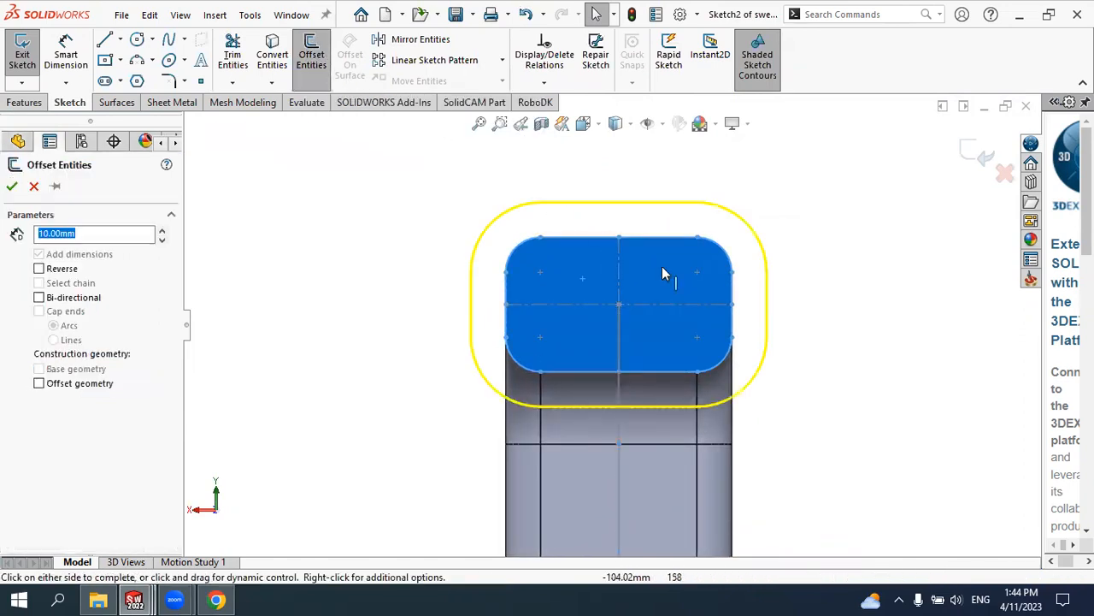
pyautogui.click(39, 268)
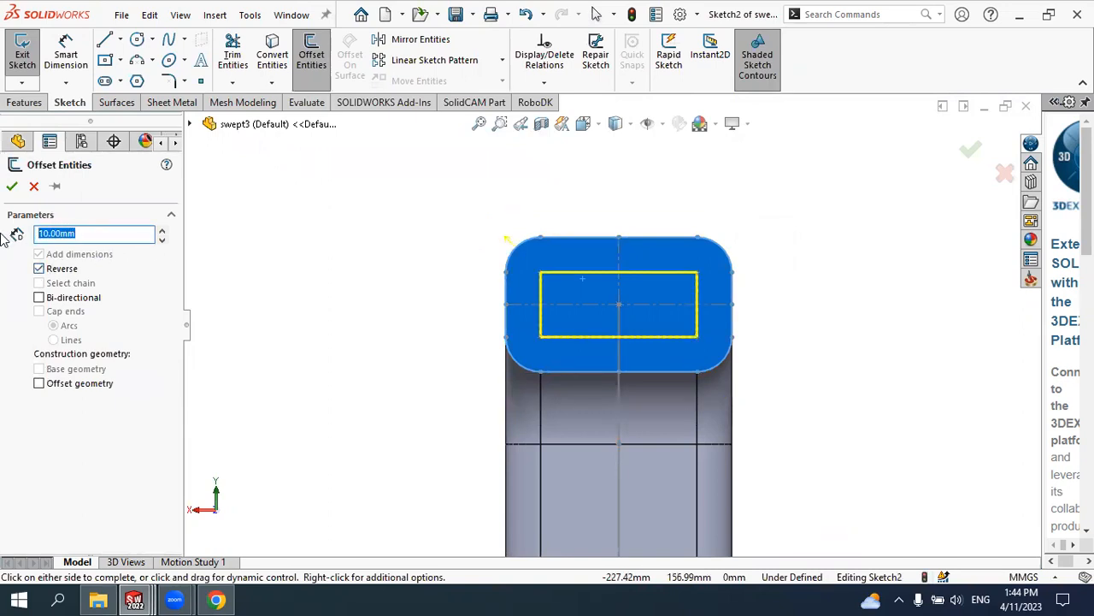
pyautogui.write('4')
pyautogui.press('Return')
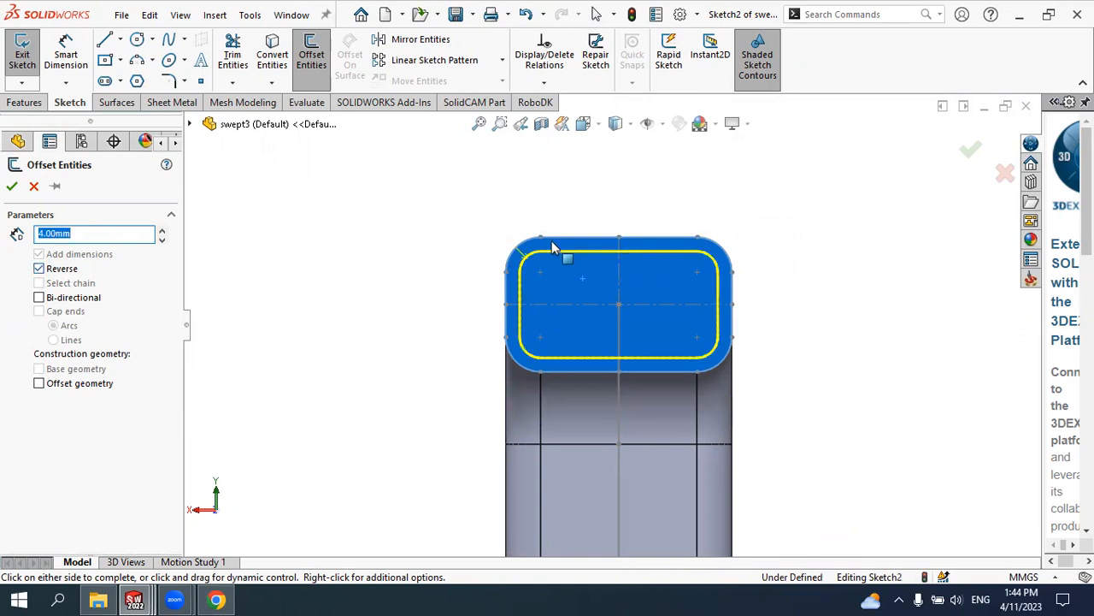
pyautogui.click(12, 188)
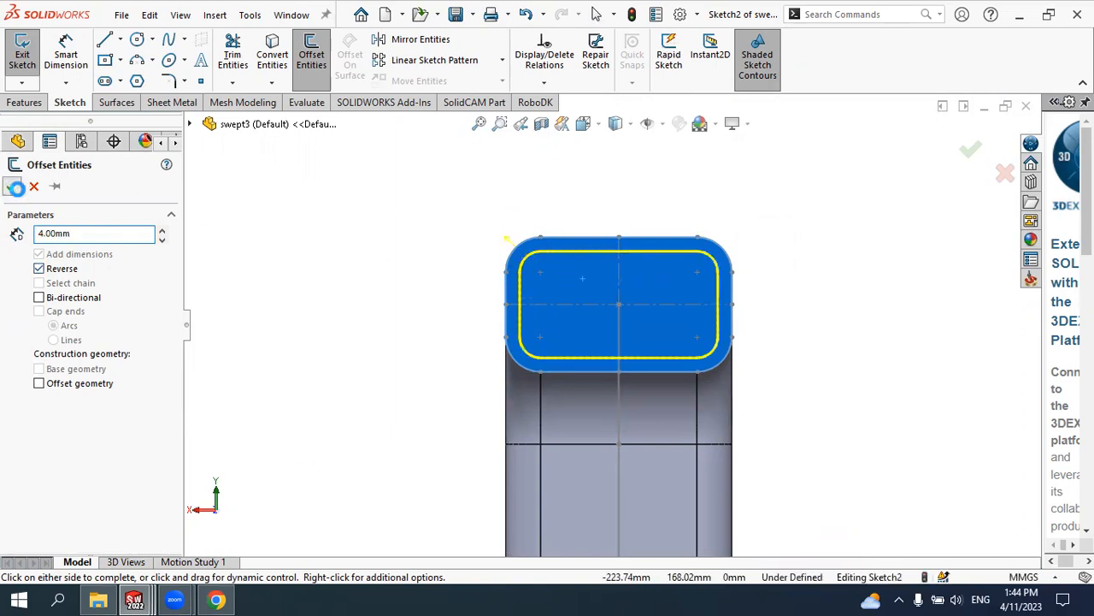
pyautogui.click(987, 163)
pyautogui.moveTo(860, 271)
pyautogui.mouseDown(button='middle')
pyautogui.moveTo(839, 302)
pyautogui.moveTo(852, 359)
pyautogui.moveTo(789, 311)
pyautogui.mouseUp(button='middle')
pyautogui.click(788, 313)
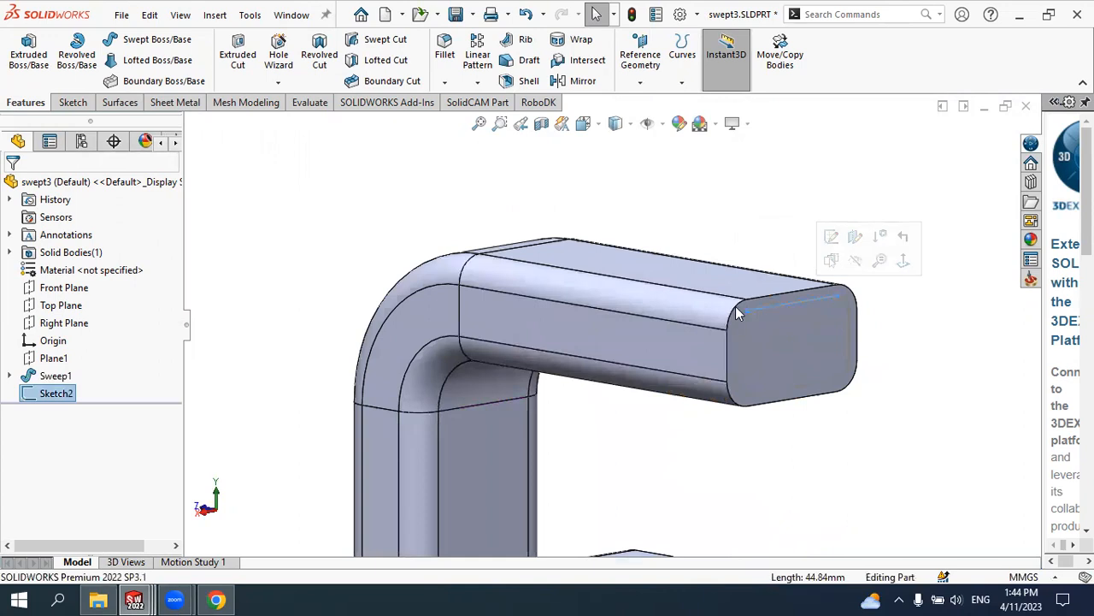
pyautogui.scroll(1, 915, 338)
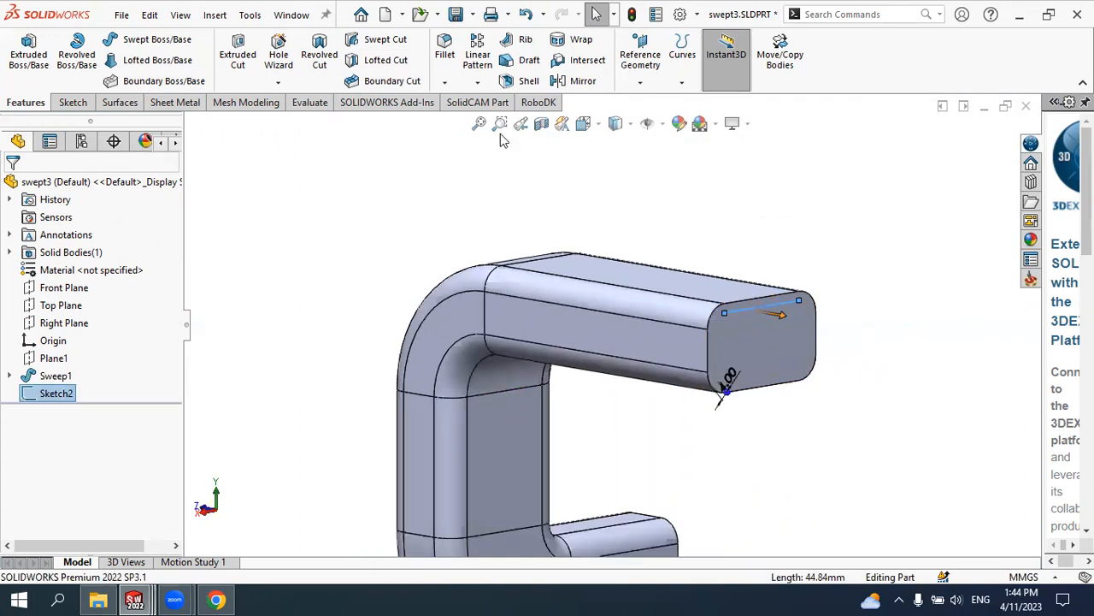
pyautogui.click(462, 153)
pyautogui.click(385, 41)
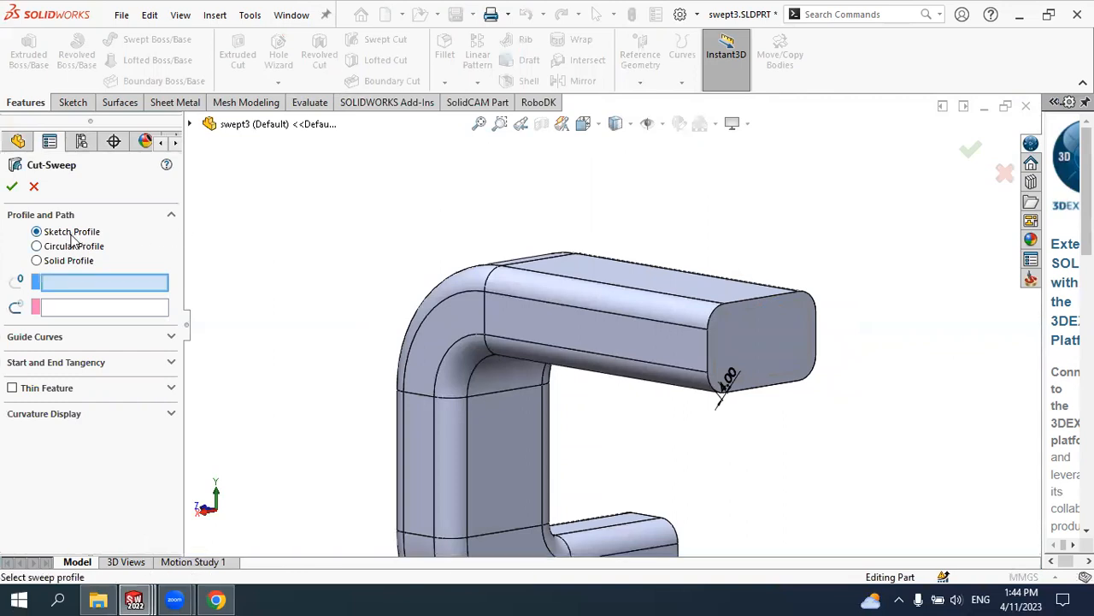
pyautogui.click(741, 320)
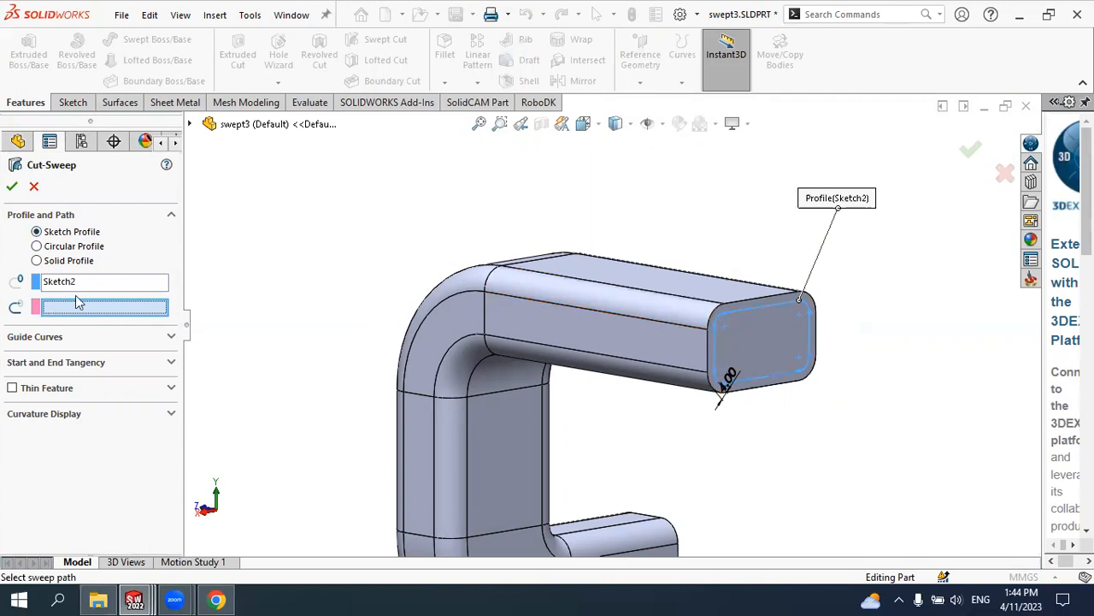
pyautogui.click(193, 124)
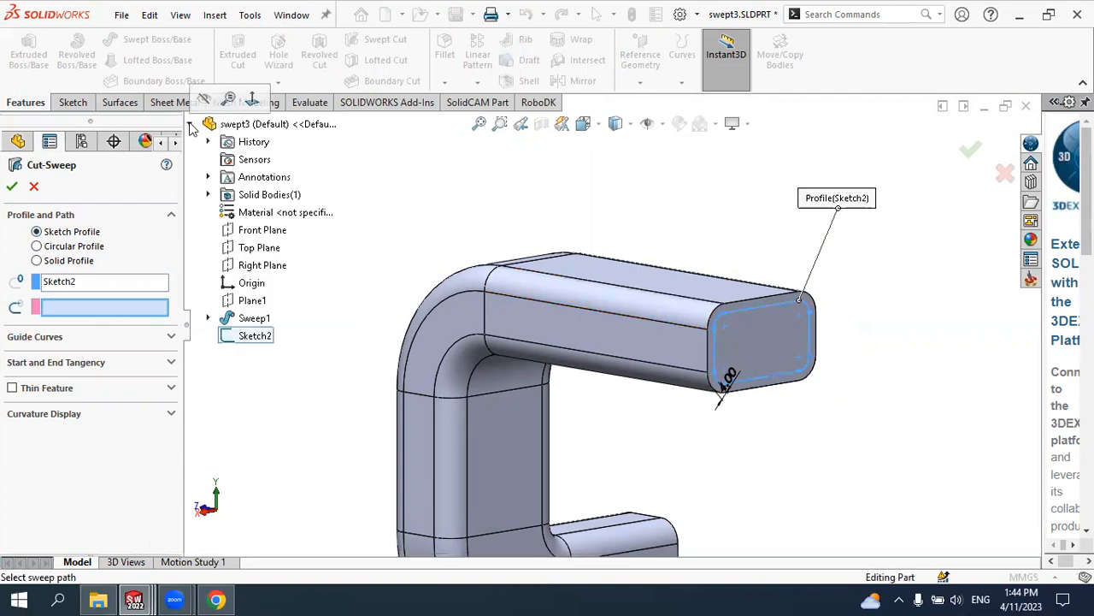
pyautogui.click(208, 318)
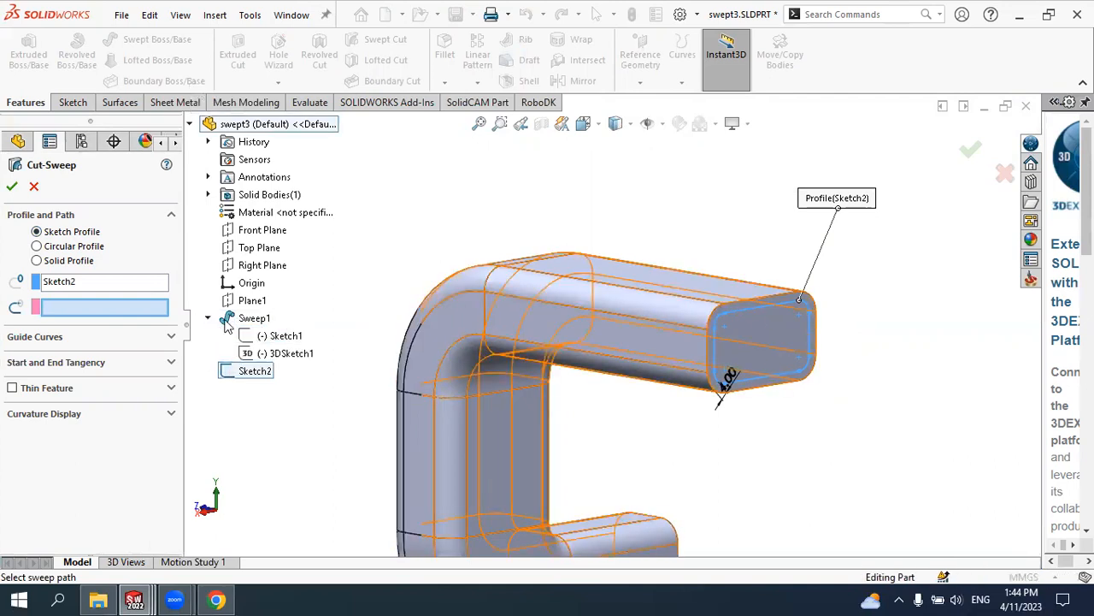
pyautogui.click(285, 335)
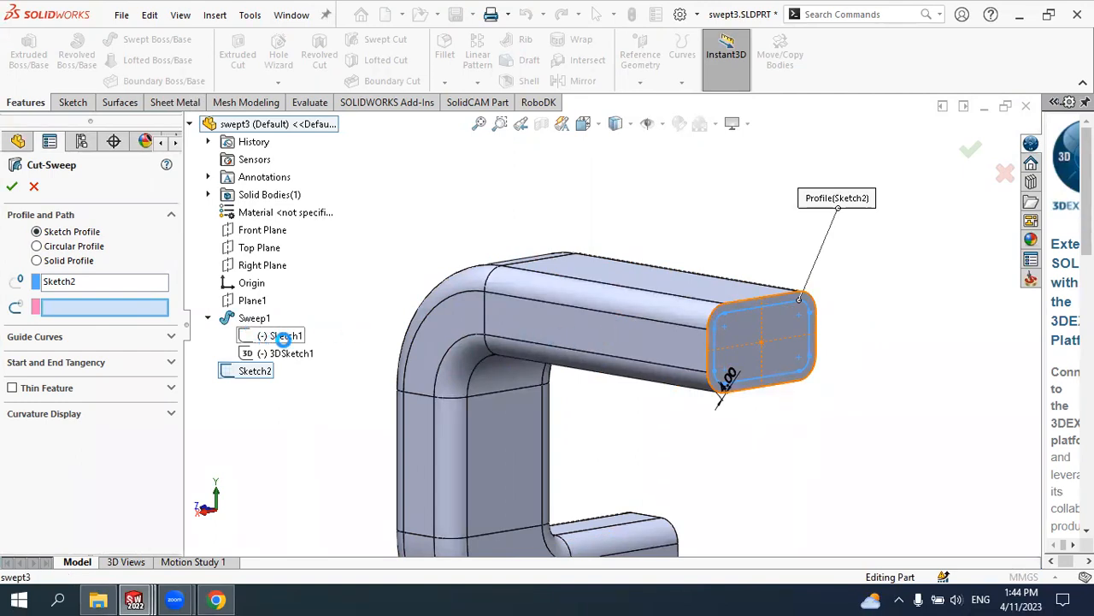
pyautogui.click(290, 343)
pyautogui.click(269, 353)
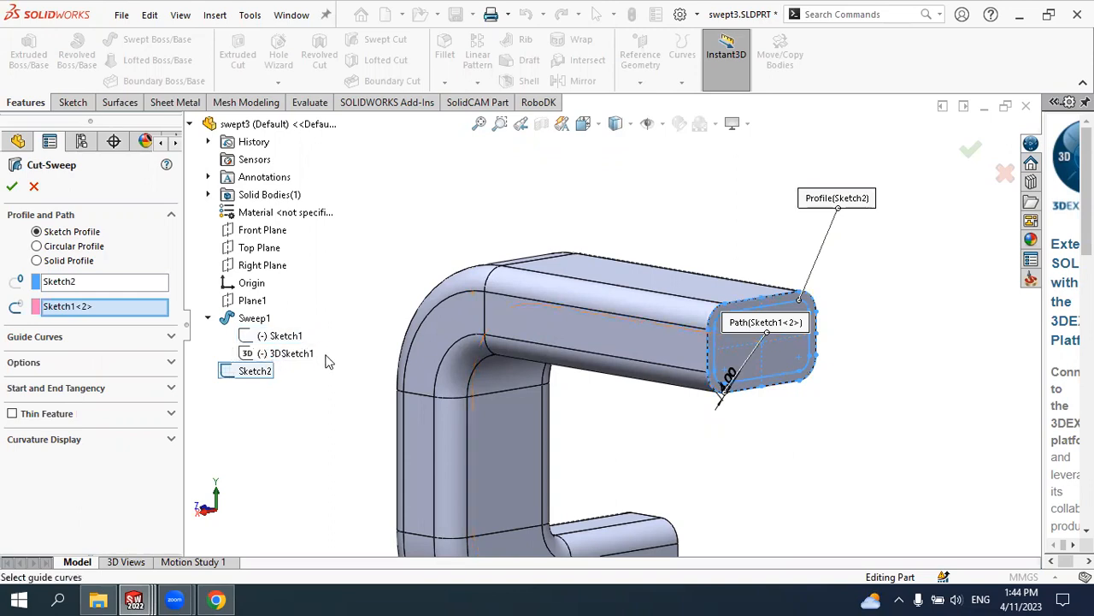
pyautogui.click(297, 354)
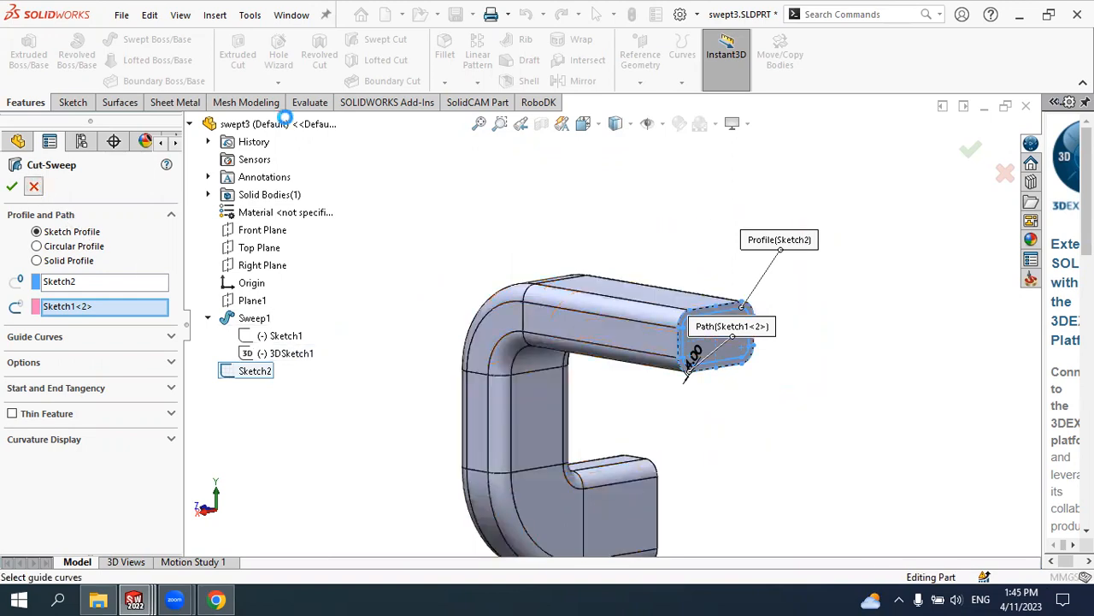
pyautogui.click(33, 187)
# Create a Swept Cut using the offset outline on the arm's end face as profile and 3DSketch1 as path
pyautogui.click(385, 39)
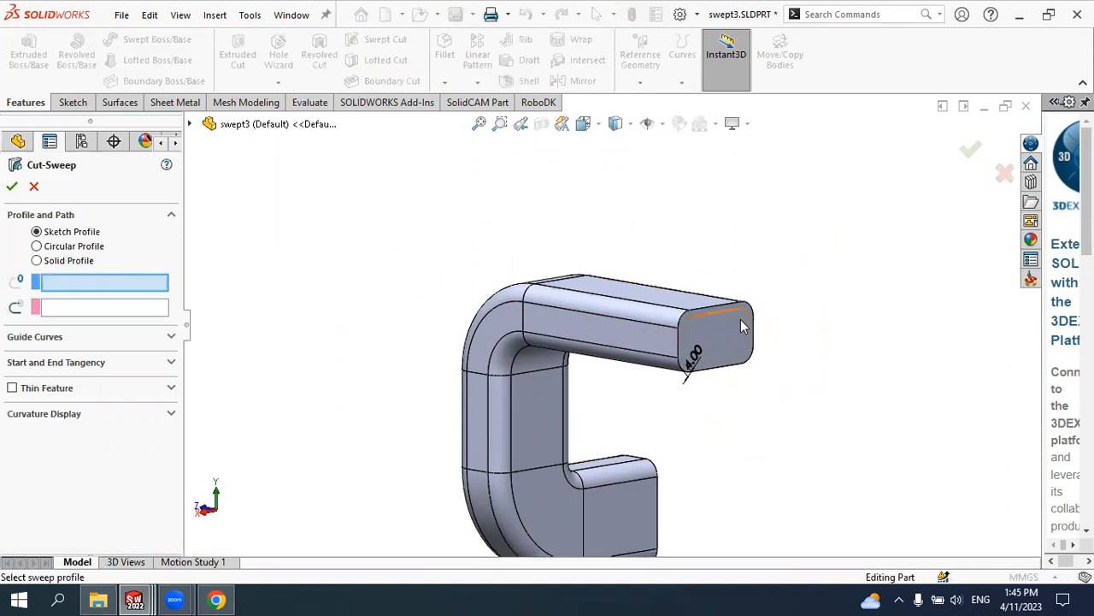
pyautogui.scroll(-2, 725, 322)
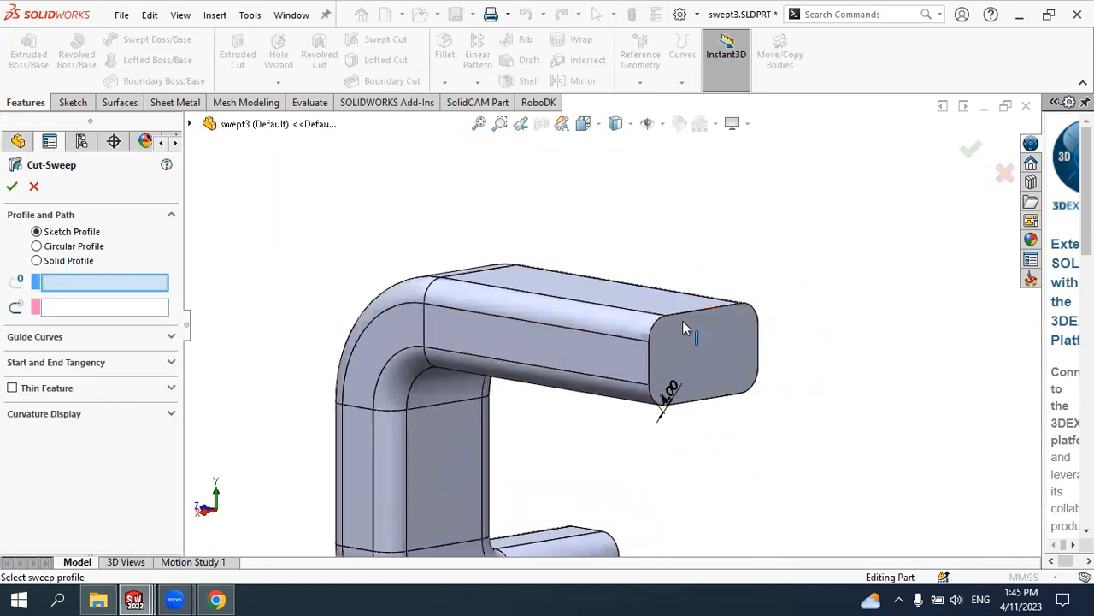
pyautogui.click(659, 339)
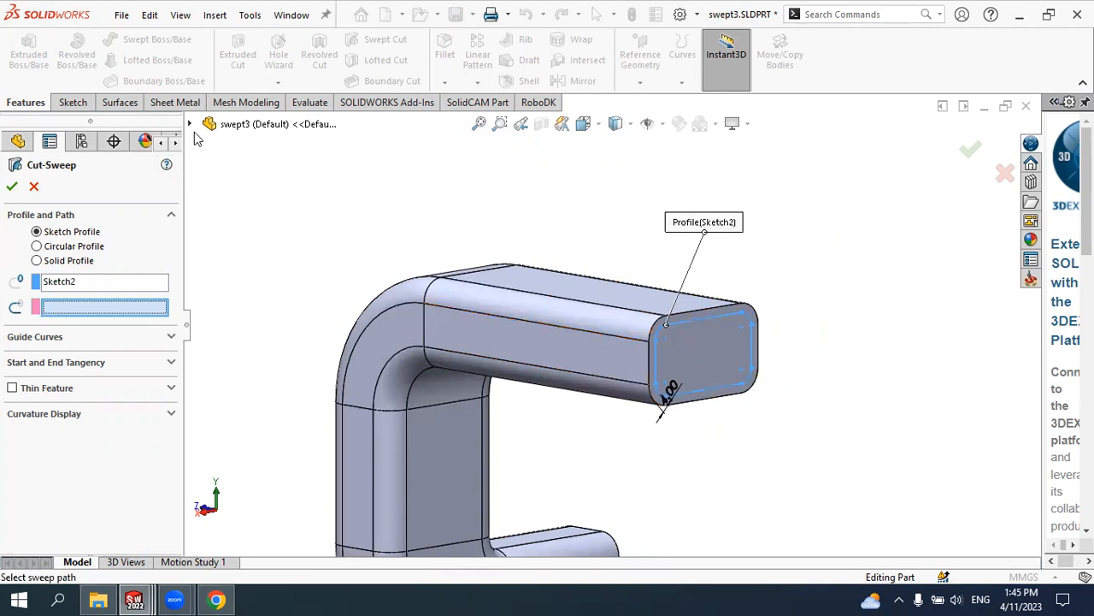
pyautogui.click(190, 125)
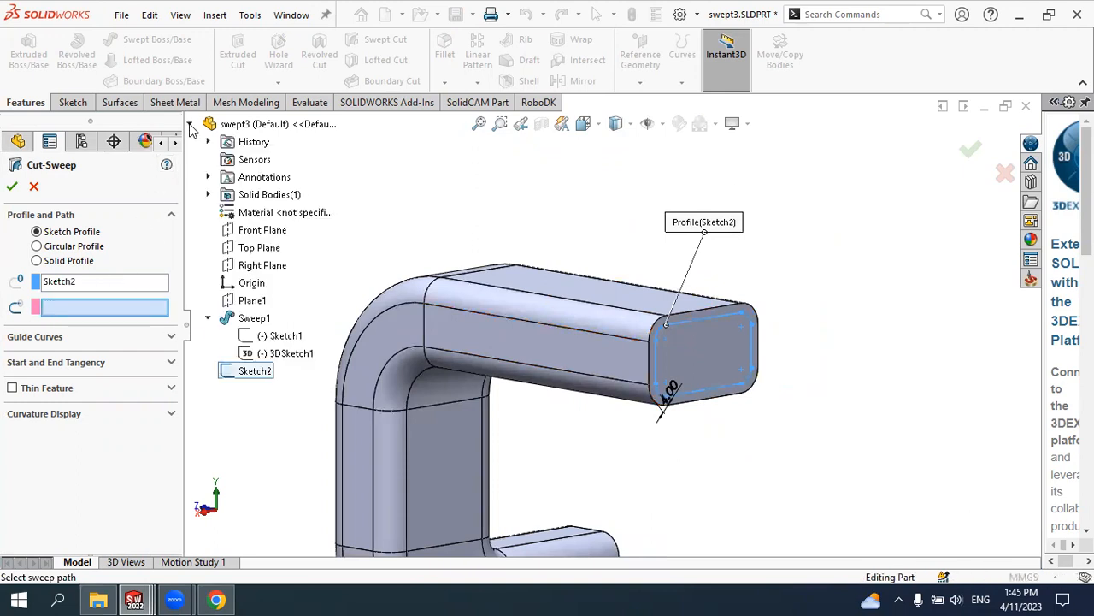
pyautogui.click(295, 357)
pyautogui.scroll(3, 645, 356)
pyautogui.moveTo(646, 356); pyautogui.dragTo(681, 386, button='middle')
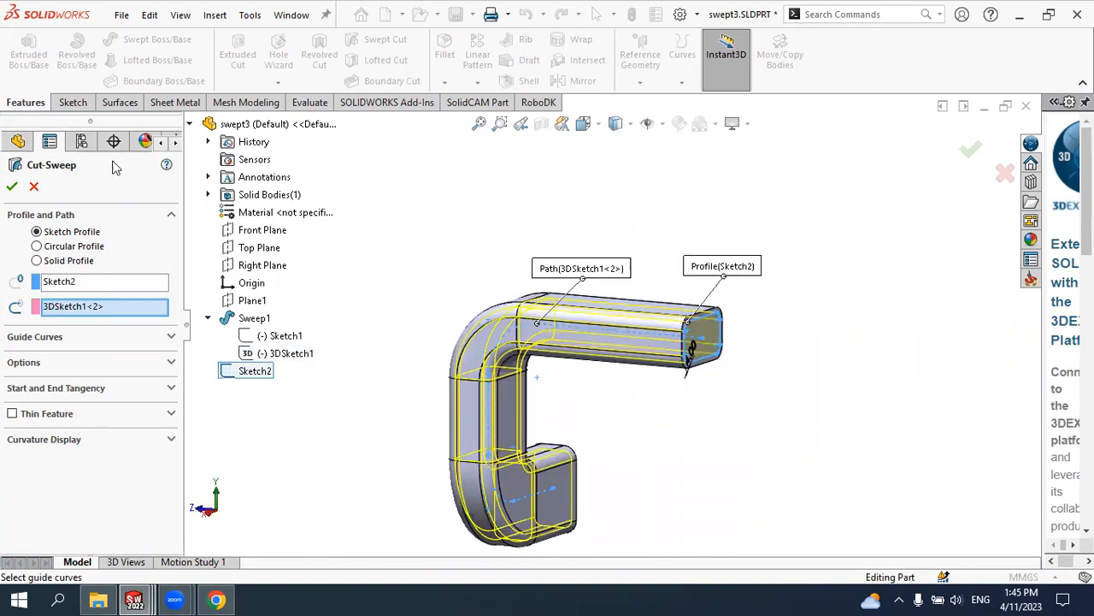
pyautogui.click(11, 187)
pyautogui.moveTo(659, 391); pyautogui.dragTo(679, 363, button='middle')
pyautogui.scroll(-2, 596, 265)
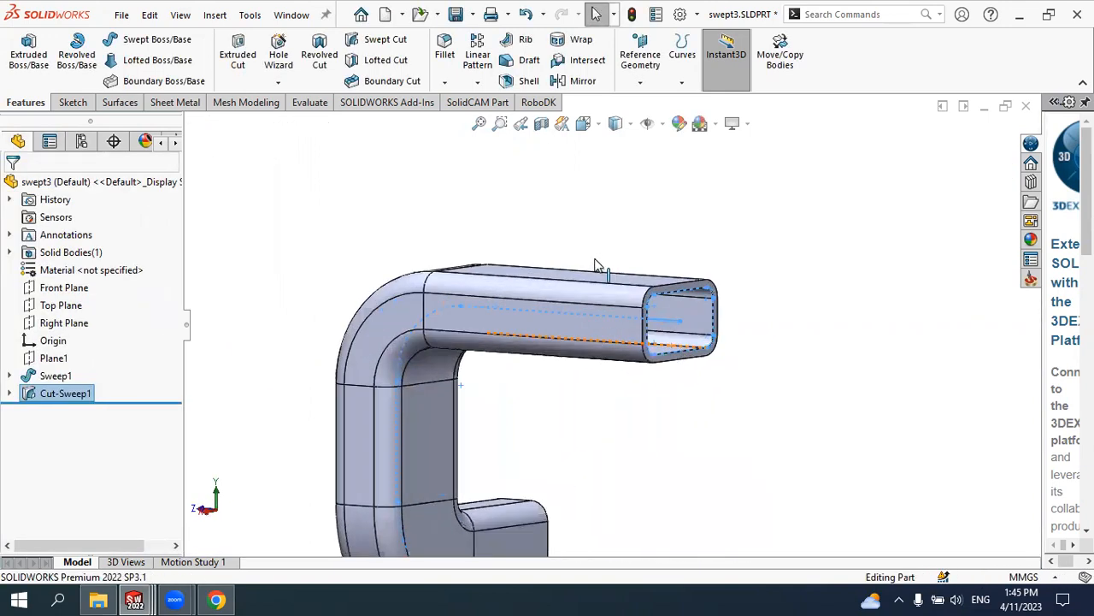
# Inspect the sweep and swept cut features and the part's interior using a temporary section parallel to the Right Plane, offset 98 mm
pyautogui.click(56, 393)
pyautogui.click(54, 377)
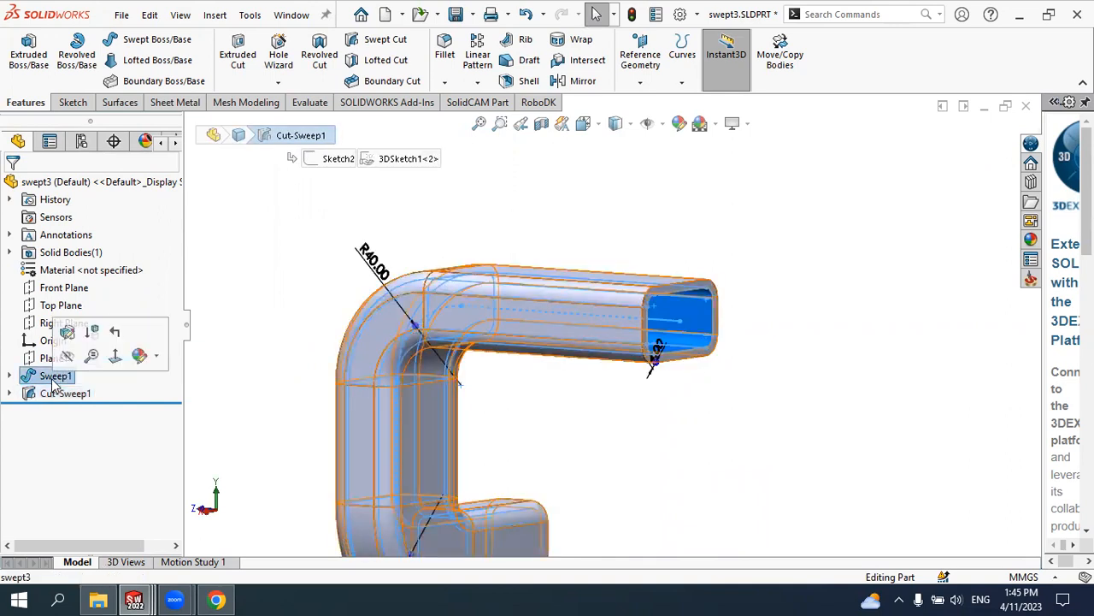
pyautogui.click(60, 394)
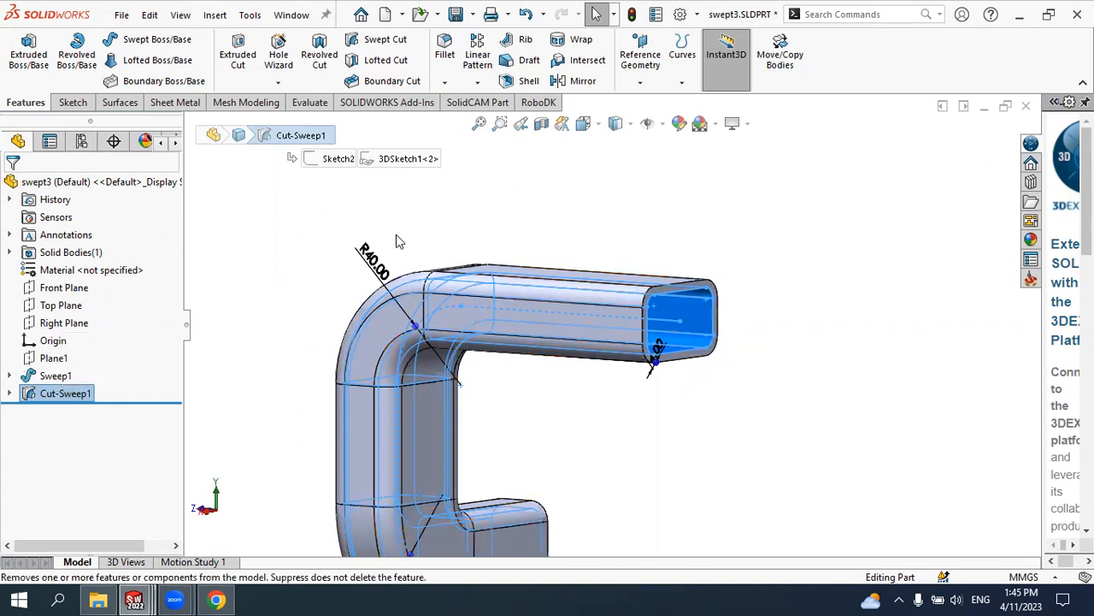
pyautogui.click(542, 126)
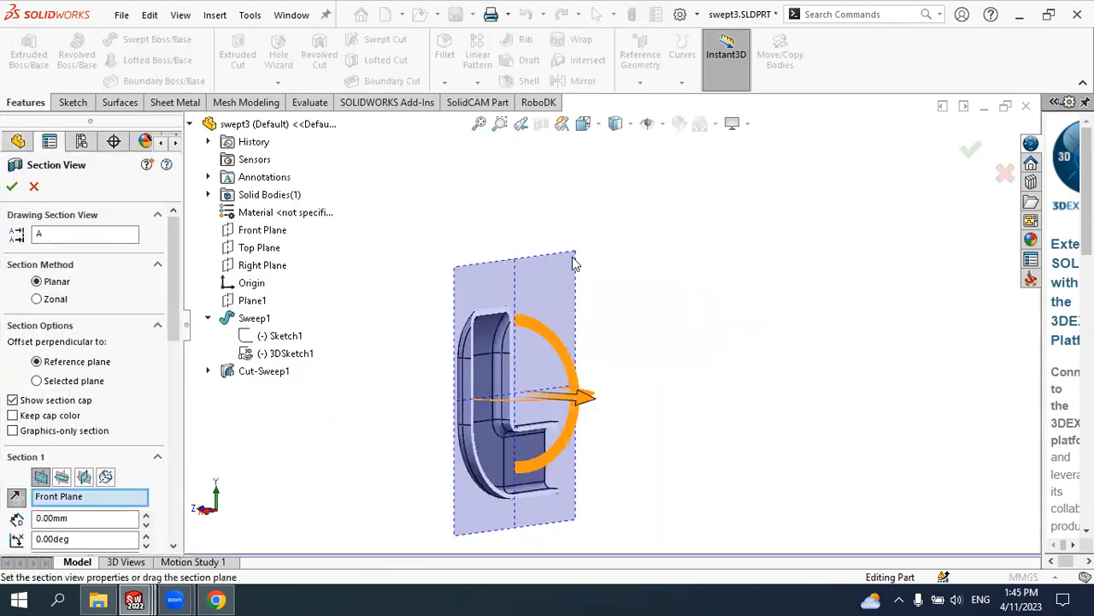
pyautogui.click(61, 477)
pyautogui.click(84, 476)
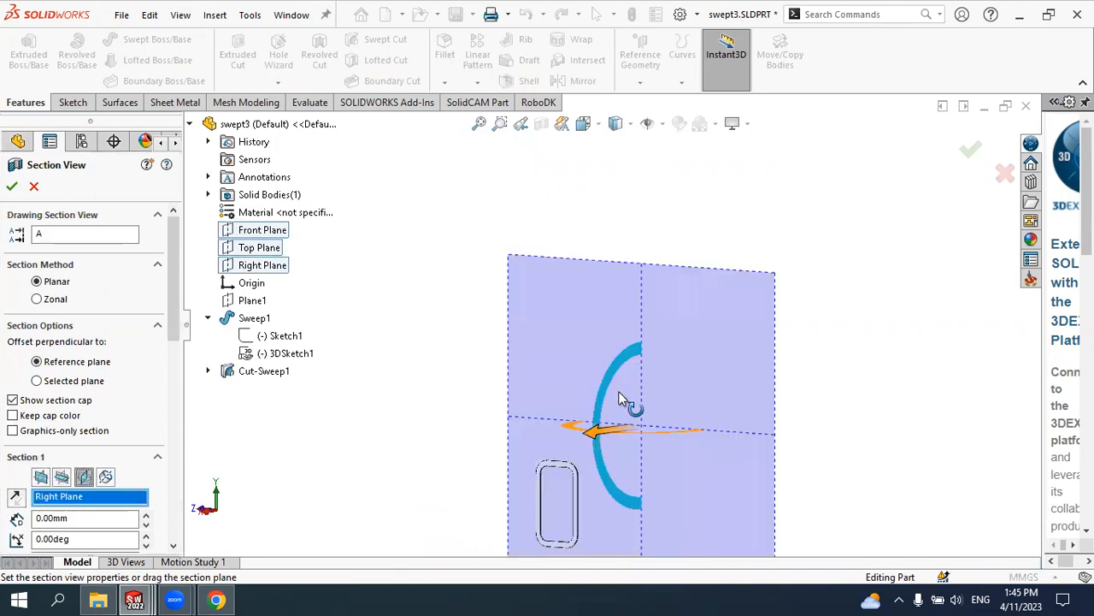
pyautogui.moveTo(593, 433); pyautogui.dragTo(515, 442)
pyautogui.moveTo(515, 442); pyautogui.dragTo(669, 451, button='middle')
pyautogui.scroll(-4, 577, 382)
pyautogui.moveTo(661, 340); pyautogui.dragTo(640, 313, button='middle')
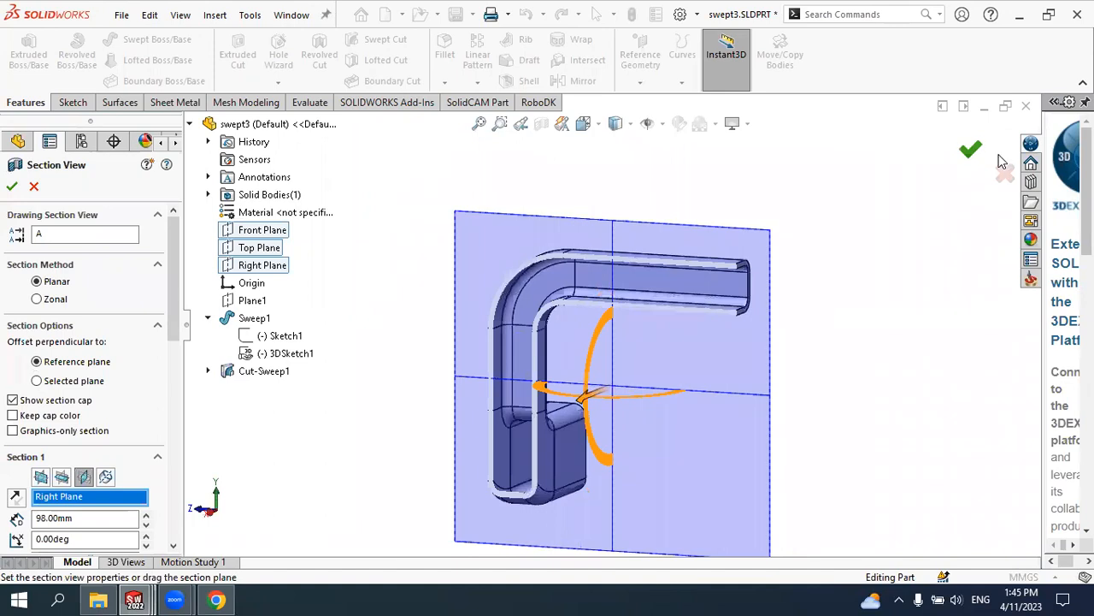
pyautogui.click(1004, 170)
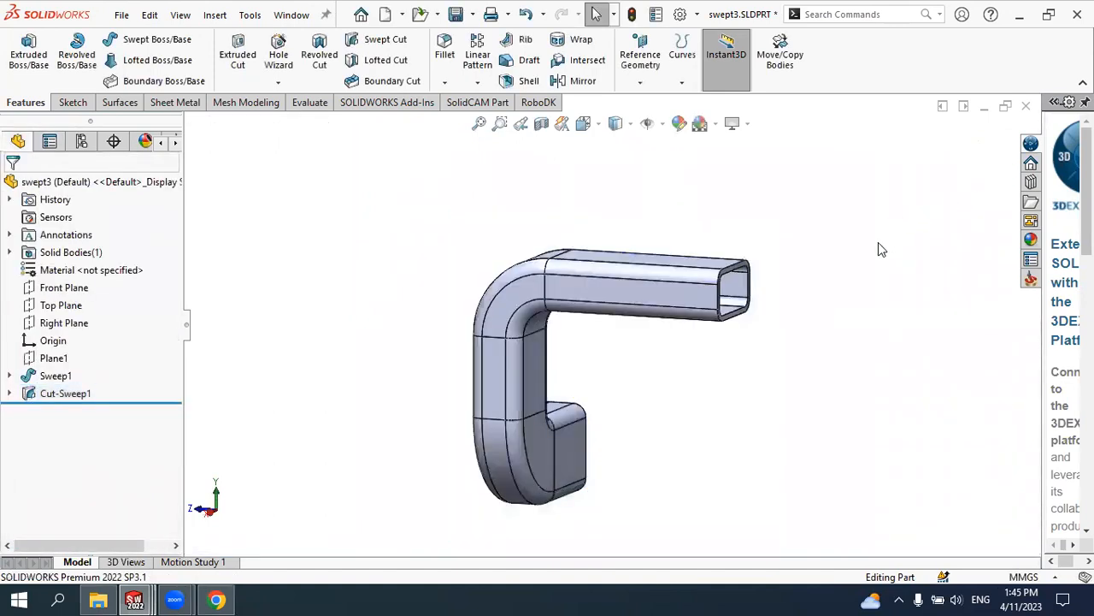
# Create a new part document
pyautogui.click(399, 14)
pyautogui.click(406, 38)
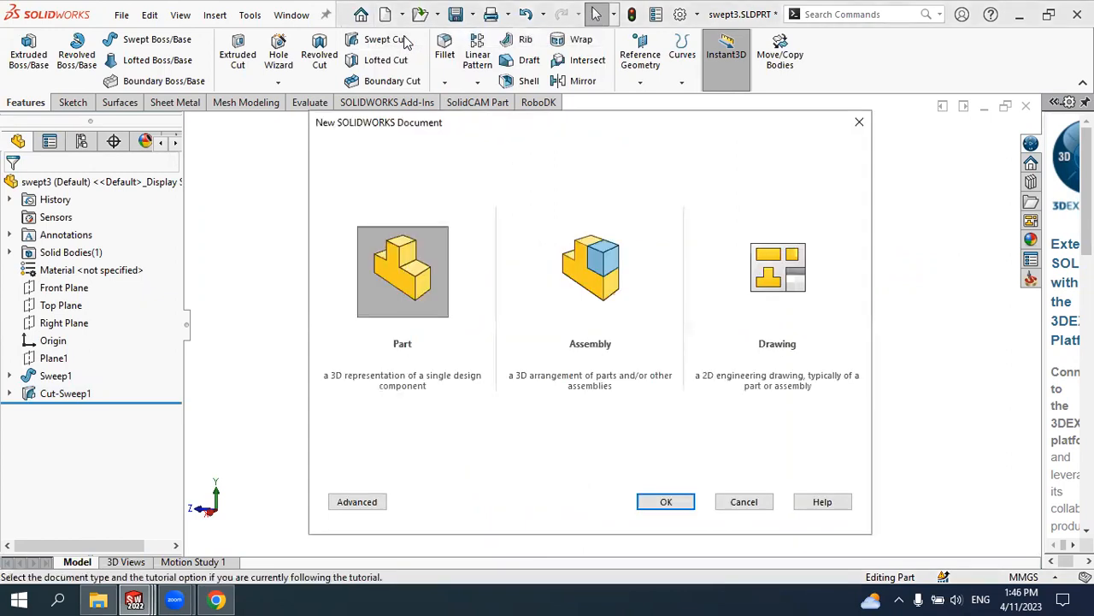
pyautogui.click(682, 498)
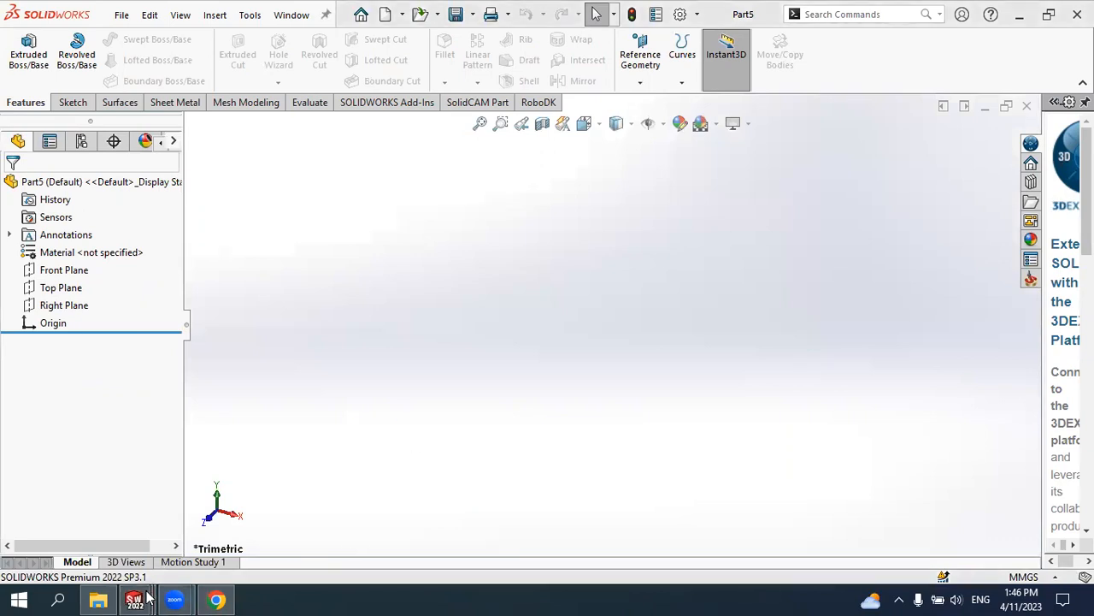
# Switch to the swept4 part, clear its selection, and look at the Lofted Boss/Base options without defining a loft
pyautogui.moveTo(147, 596)
pyautogui.click(930, 536)
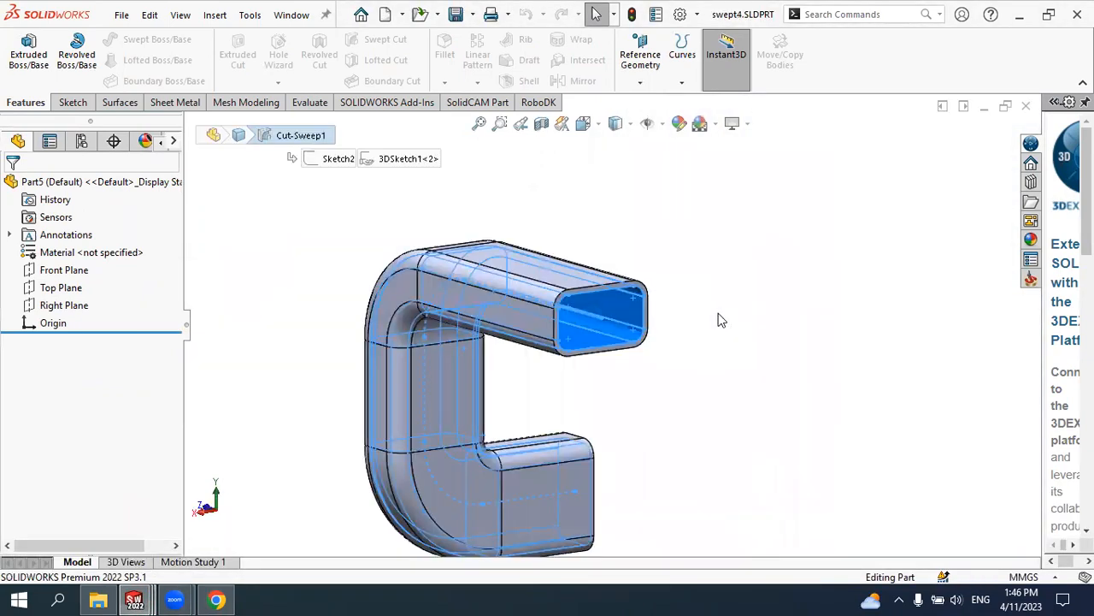
pyautogui.click(344, 181)
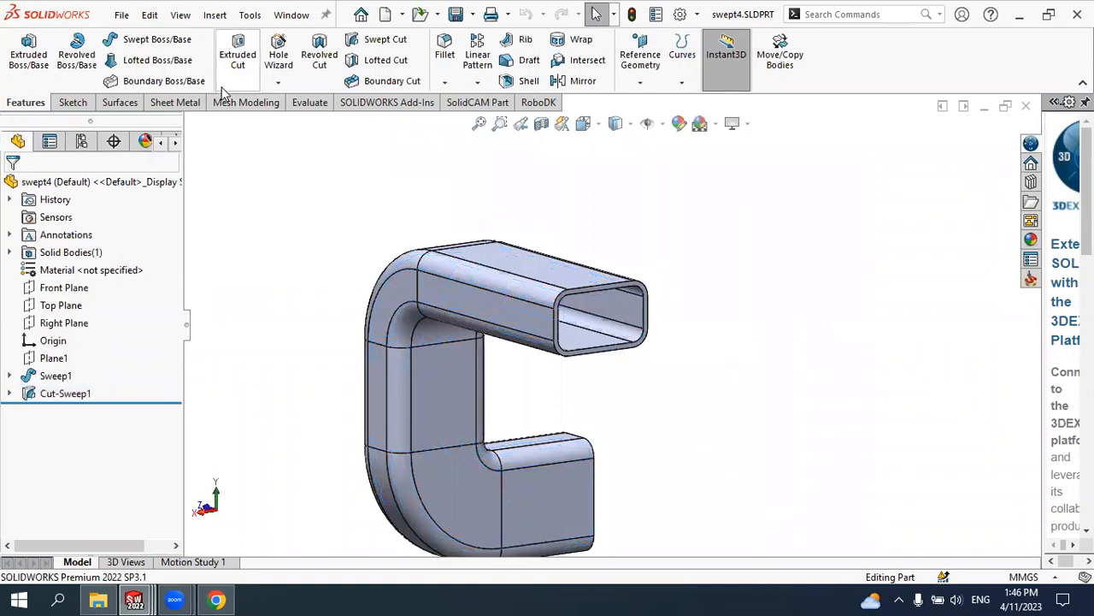
pyautogui.click(145, 67)
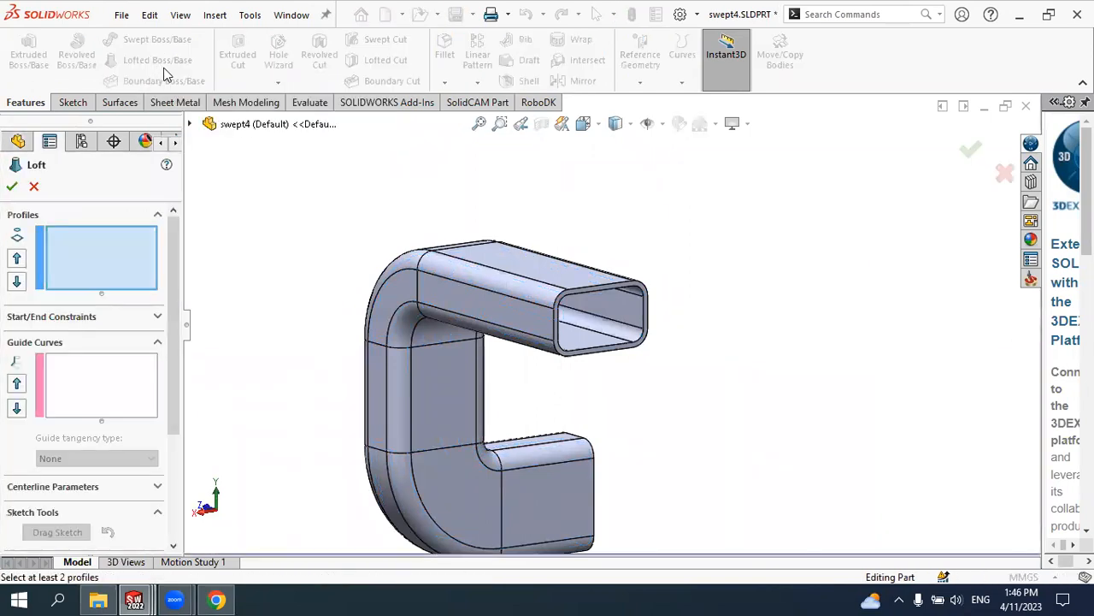
pyautogui.click(35, 188)
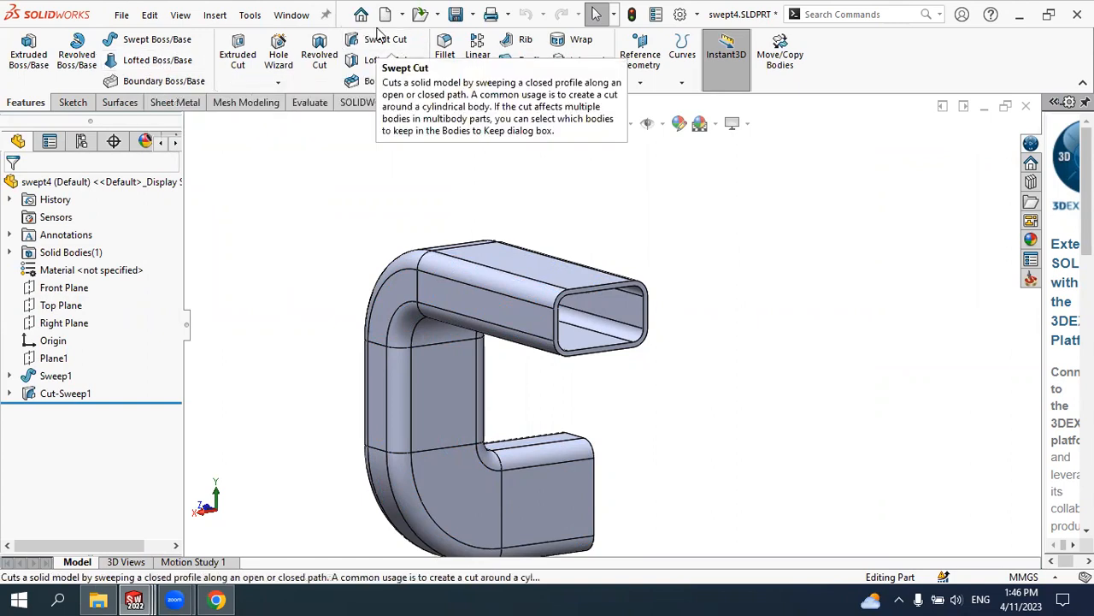
# Open the example part 3.SLDPRT from the Lesson folder and view its outer shape from several angles
pyautogui.click(436, 16)
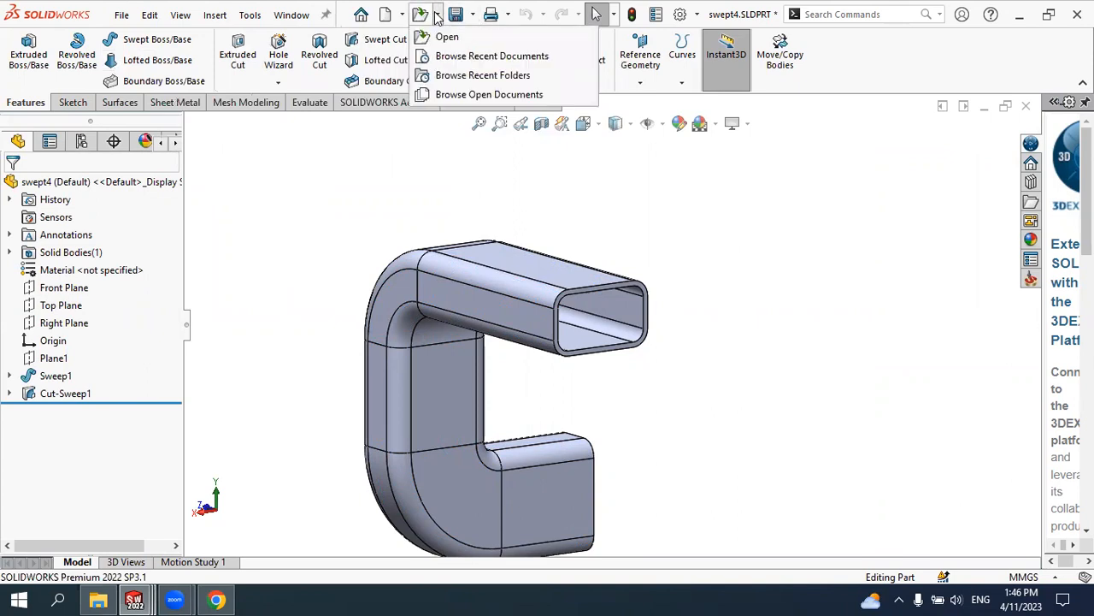
pyautogui.click(446, 37)
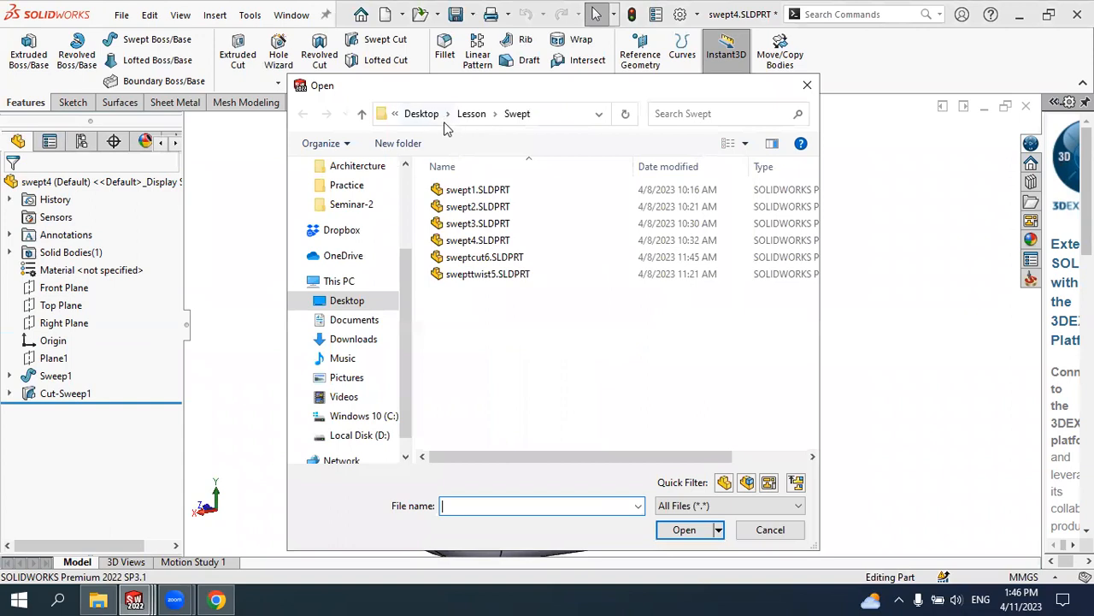
pyautogui.click(480, 123)
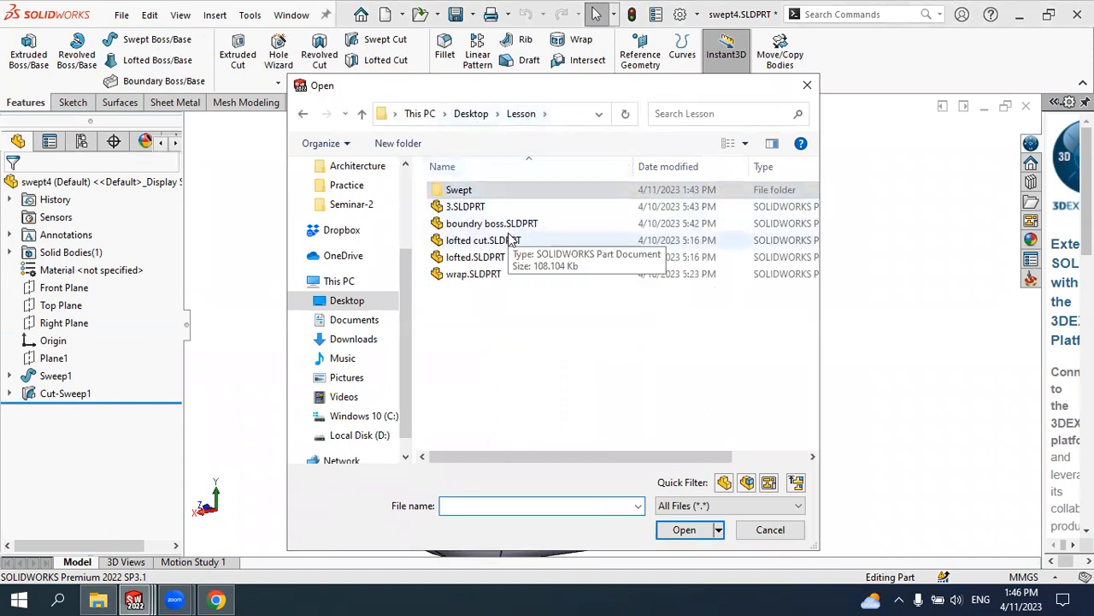
pyautogui.click(466, 206)
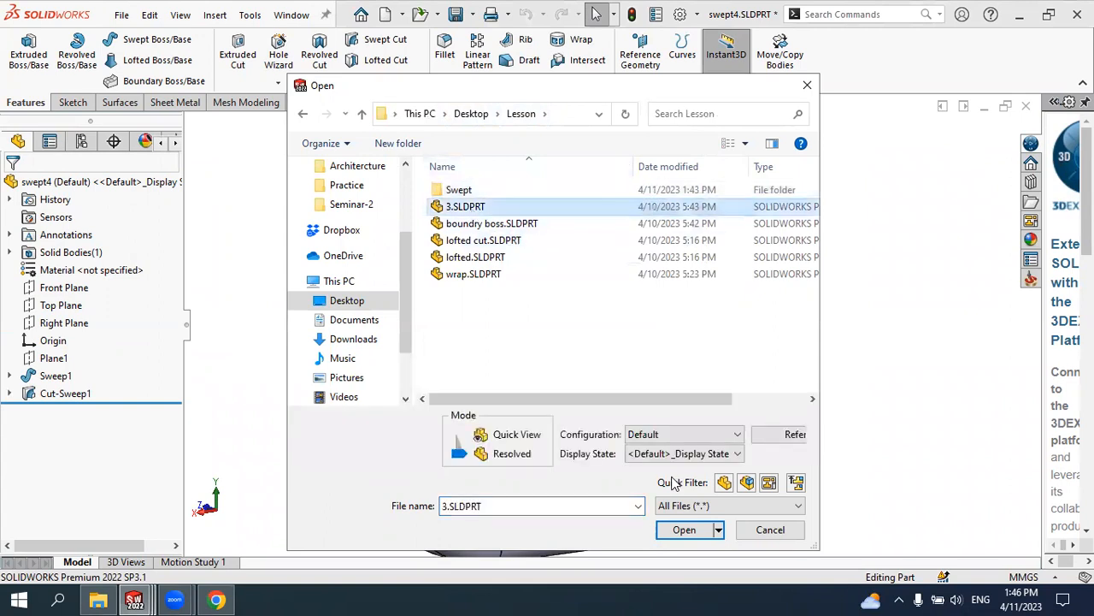
pyautogui.click(673, 531)
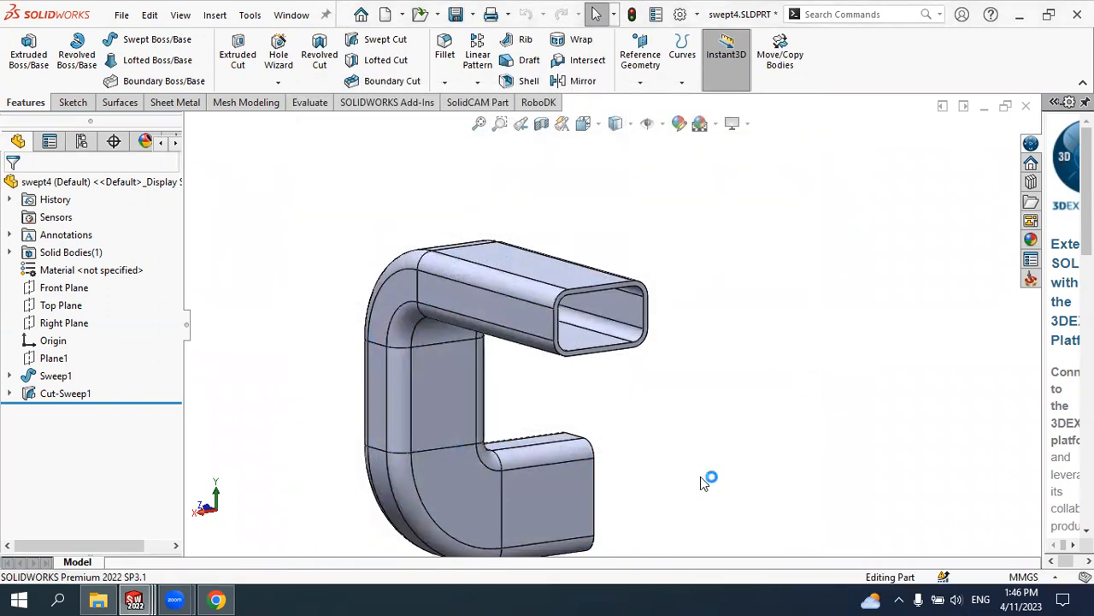
pyautogui.moveTo(705, 404); pyautogui.dragTo(572, 231, button='middle')
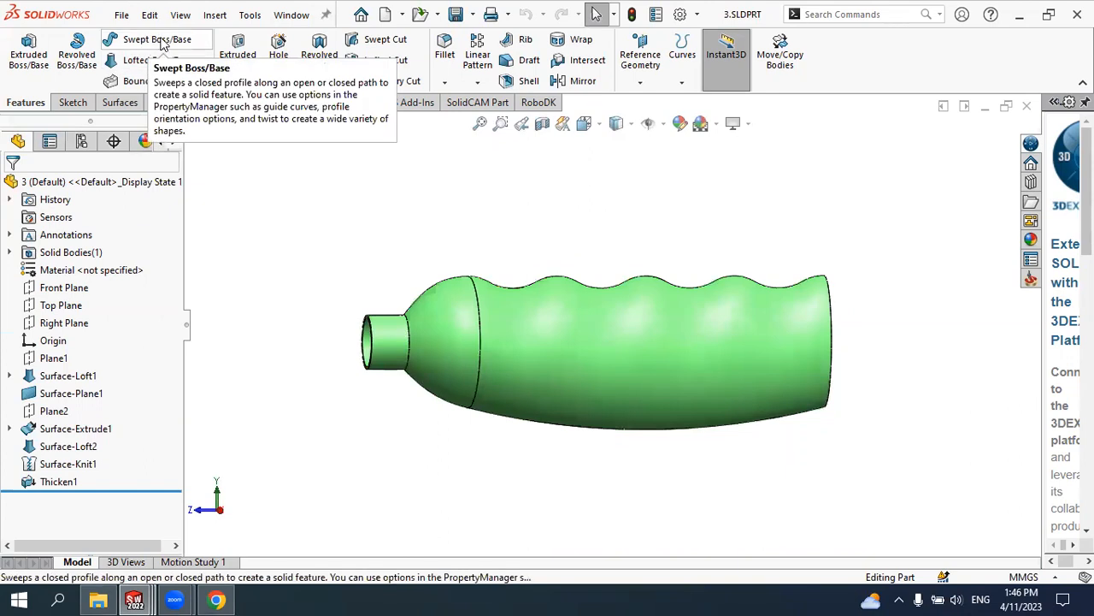
pyautogui.moveTo(640, 374); pyautogui.dragTo(635, 278, button='middle')
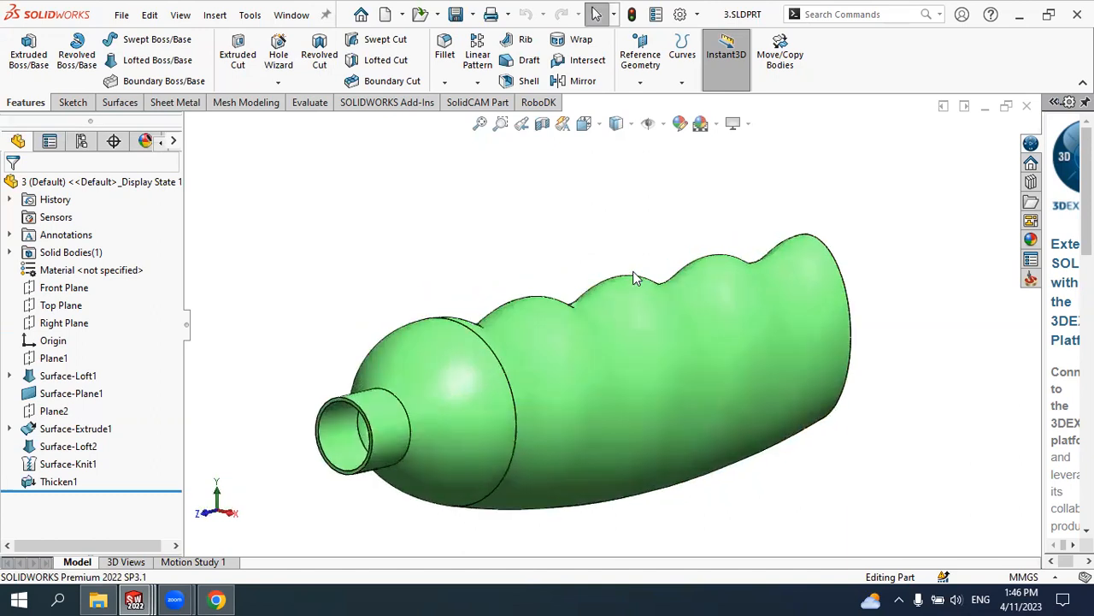
pyautogui.scroll(3, 633, 334)
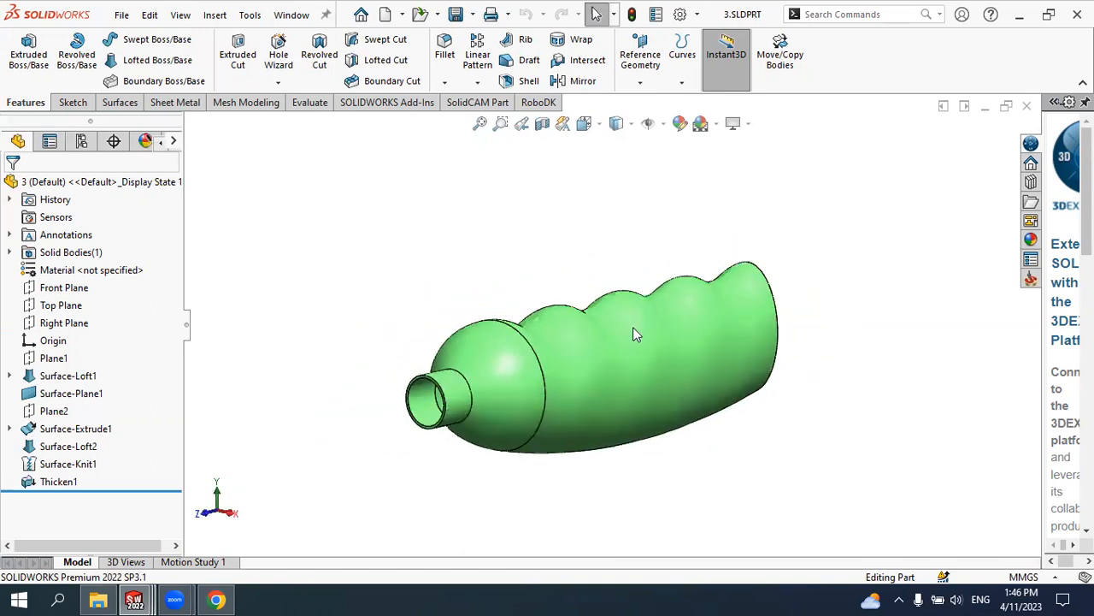
pyautogui.scroll(2, 633, 350)
pyautogui.scroll(-3, 633, 356)
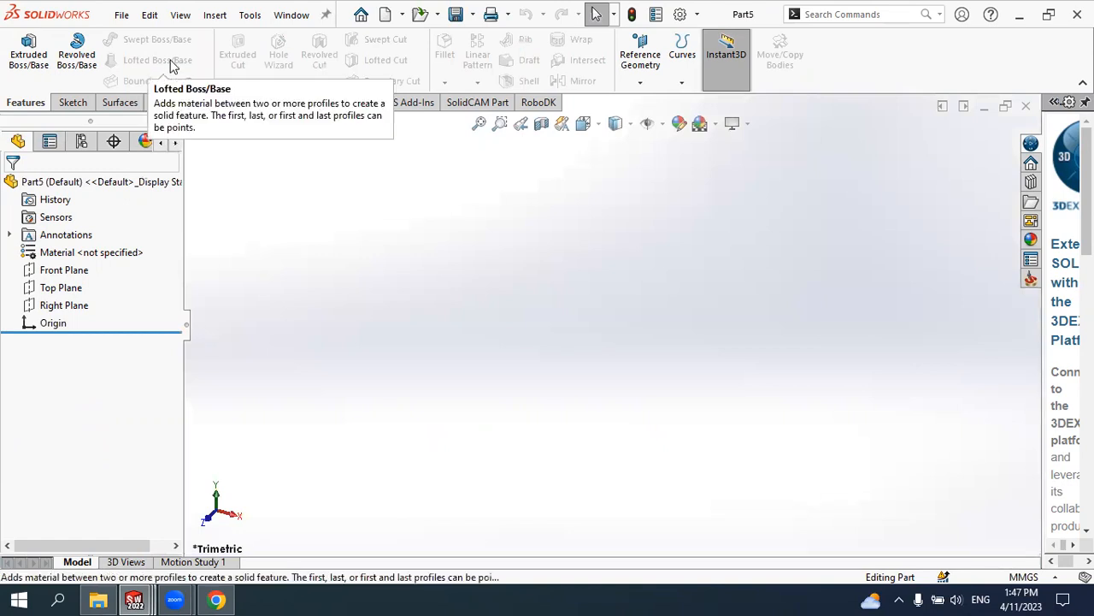
# Sketch a center rectangle about 138 by 74 mm on the Top Plane, centred on the origin, and exit the sketch
pyautogui.click(76, 288)
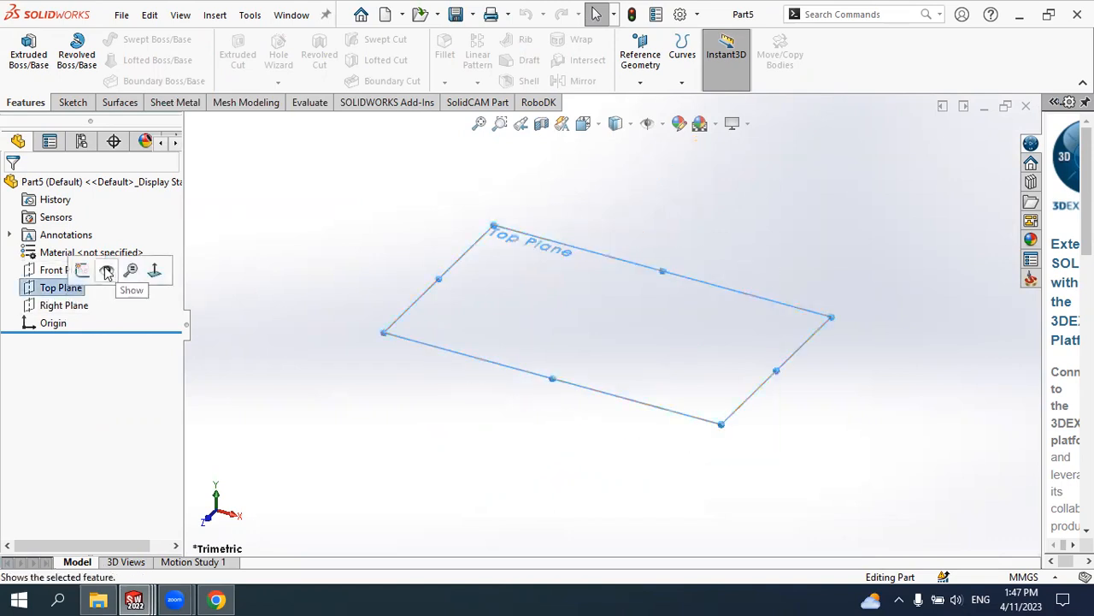
pyautogui.click(83, 270)
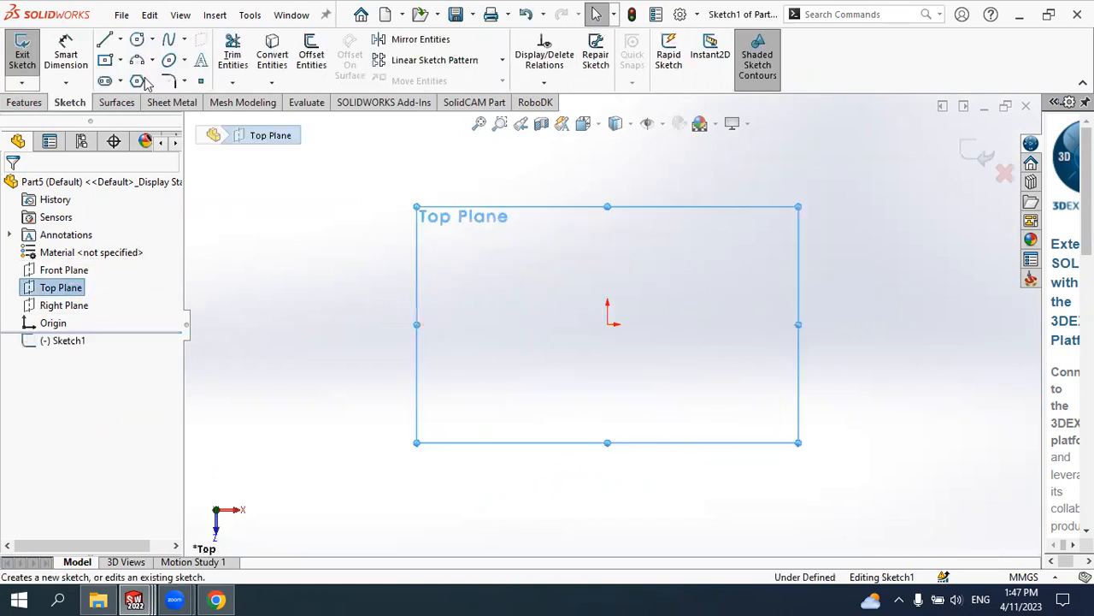
pyautogui.click(120, 60)
pyautogui.click(137, 97)
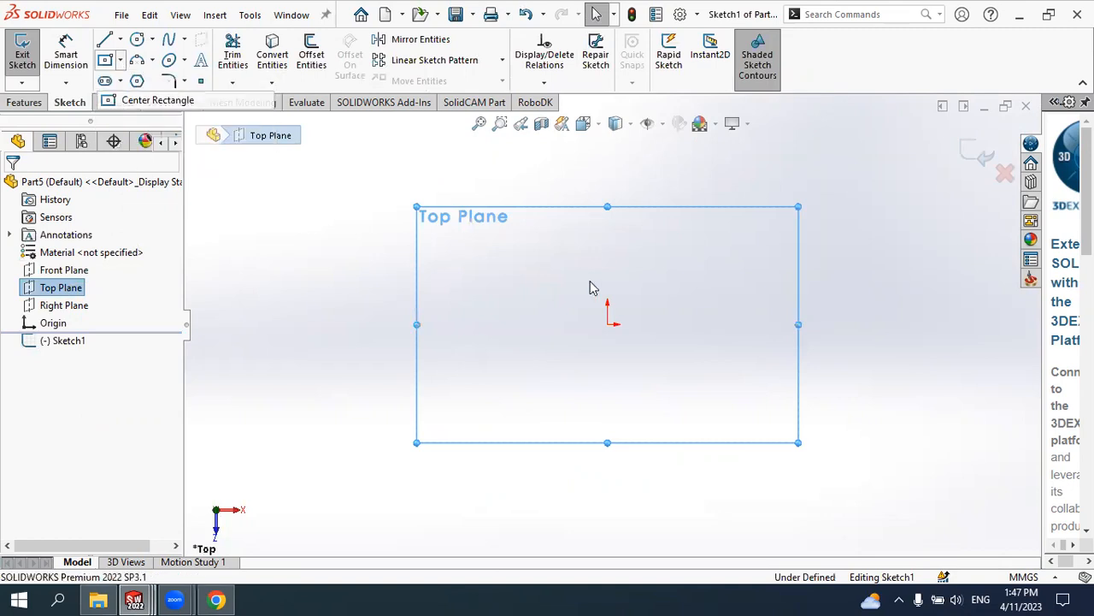
pyautogui.click(607, 325)
pyautogui.click(756, 245)
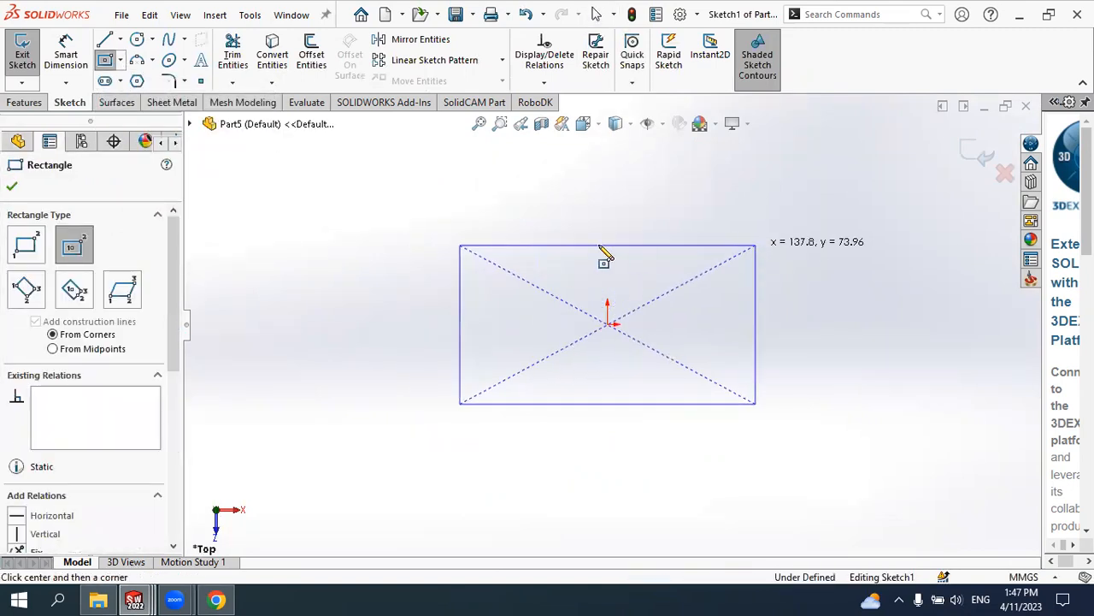
pyautogui.click(12, 187)
pyautogui.moveTo(618, 379); pyautogui.dragTo(613, 287, button='middle')
pyautogui.scroll(1, 640, 279)
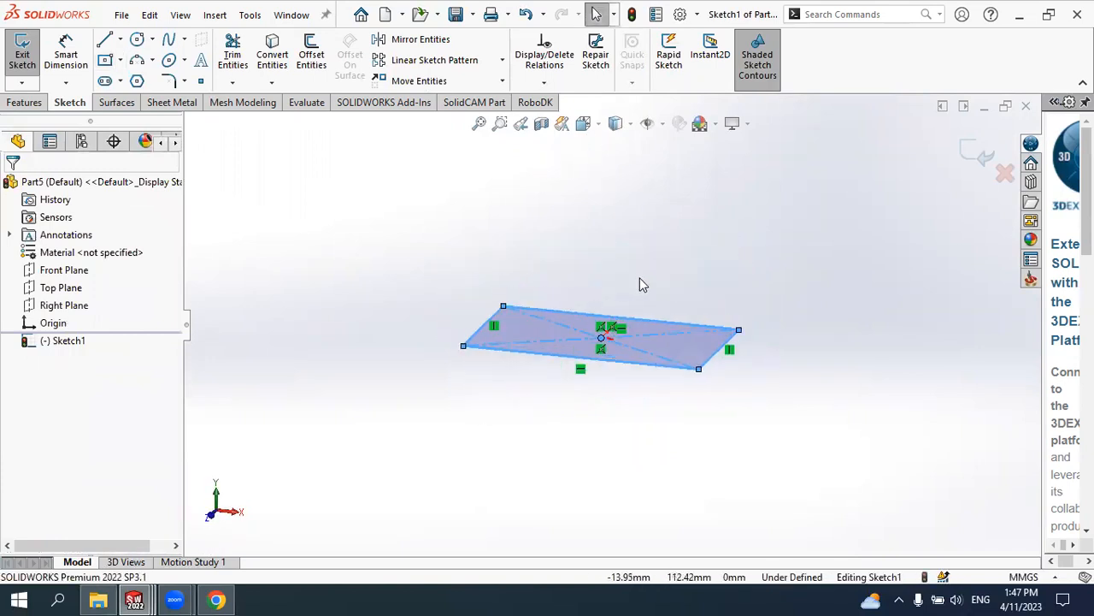
pyautogui.scroll(-2, 640, 279)
pyautogui.click(980, 155)
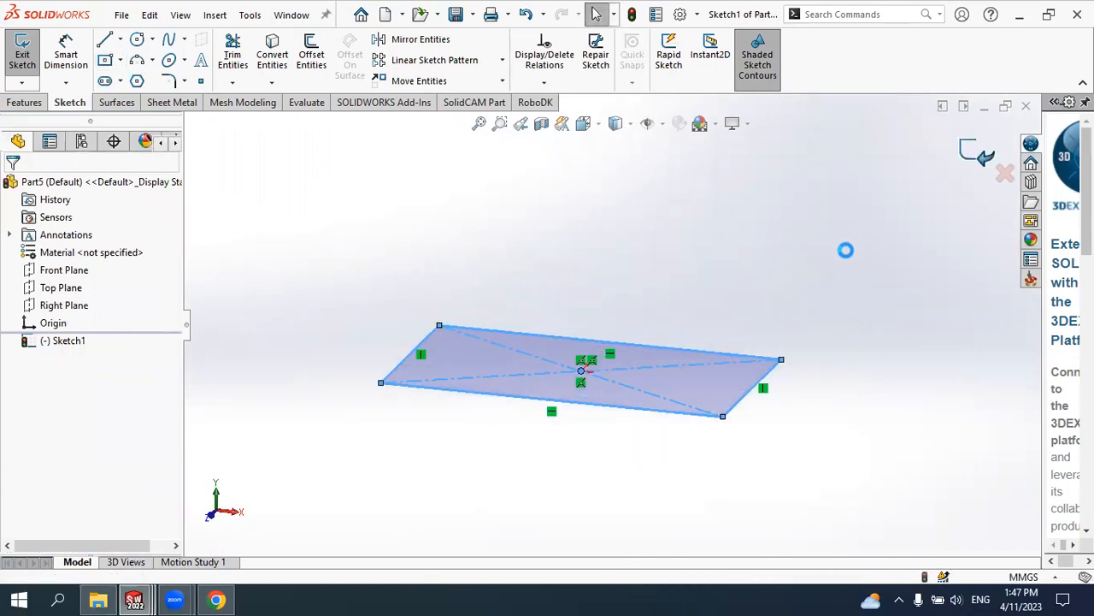
pyautogui.scroll(-1, 621, 265)
pyautogui.click(612, 269)
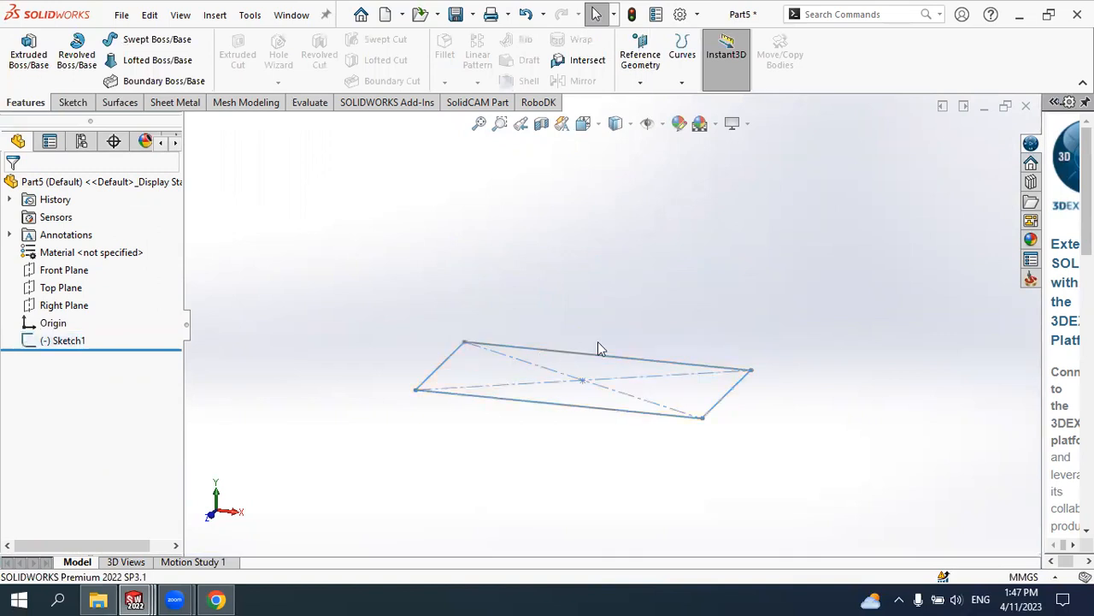
# Create a reference plane parallel to the Top Plane, offset 100 mm above it
pyautogui.click(641, 84)
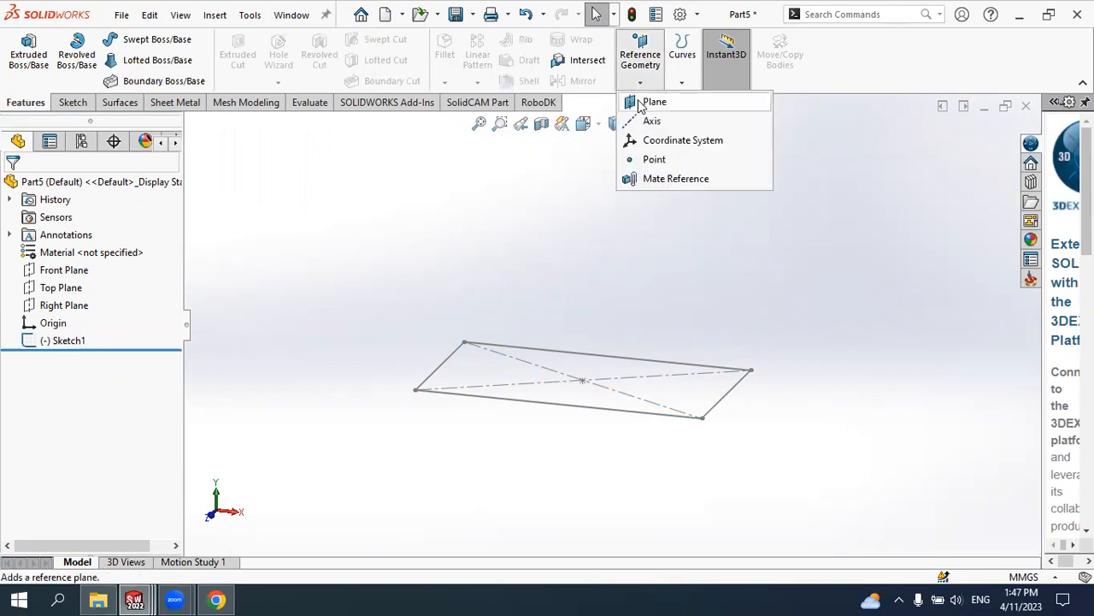
pyautogui.click(653, 104)
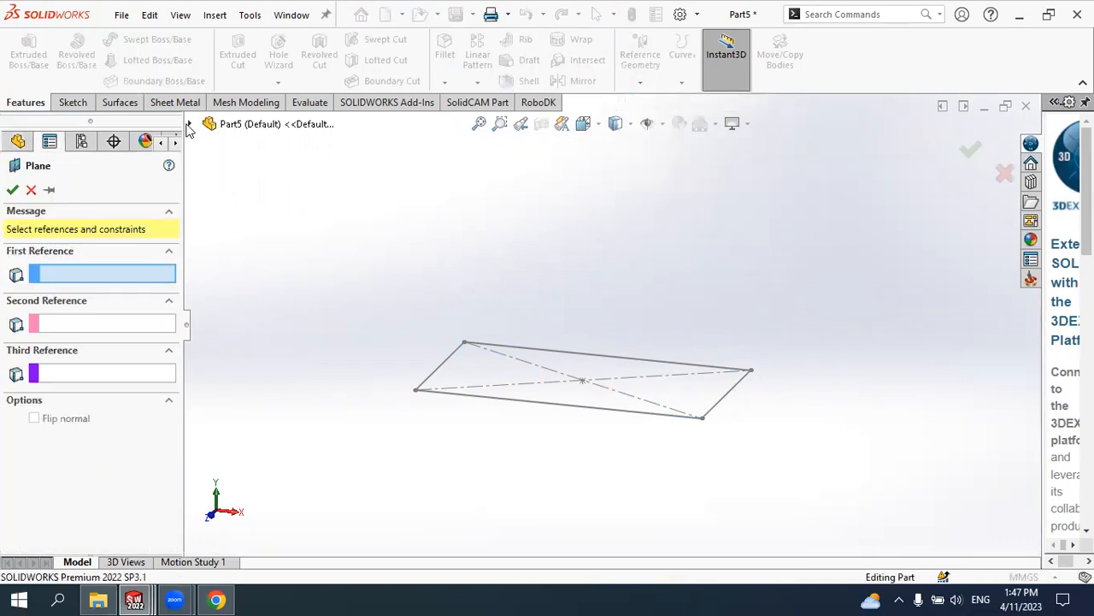
pyautogui.click(190, 125)
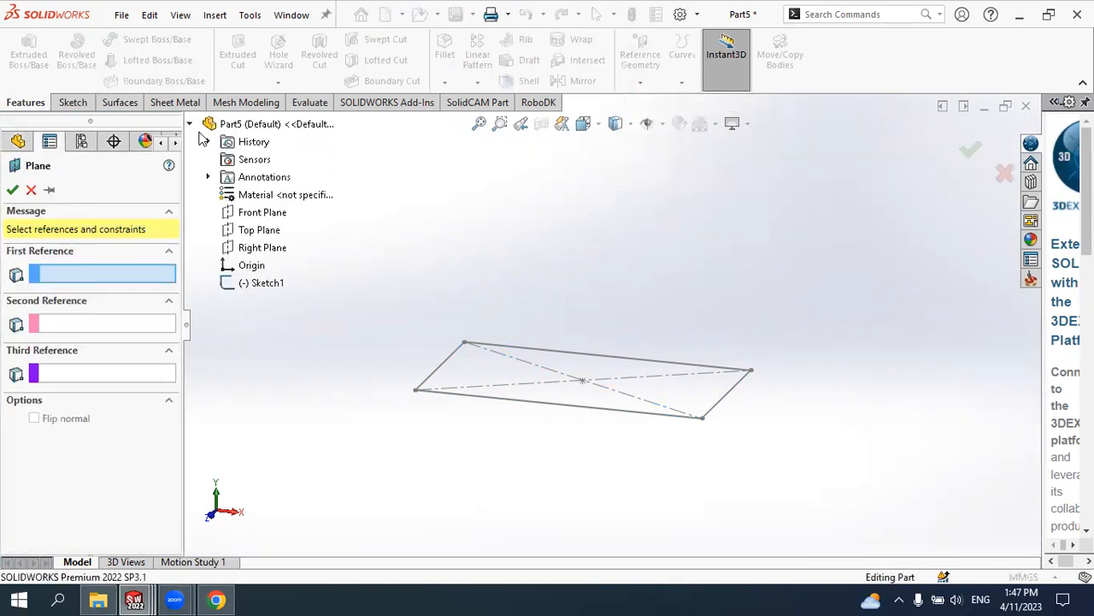
pyautogui.click(269, 233)
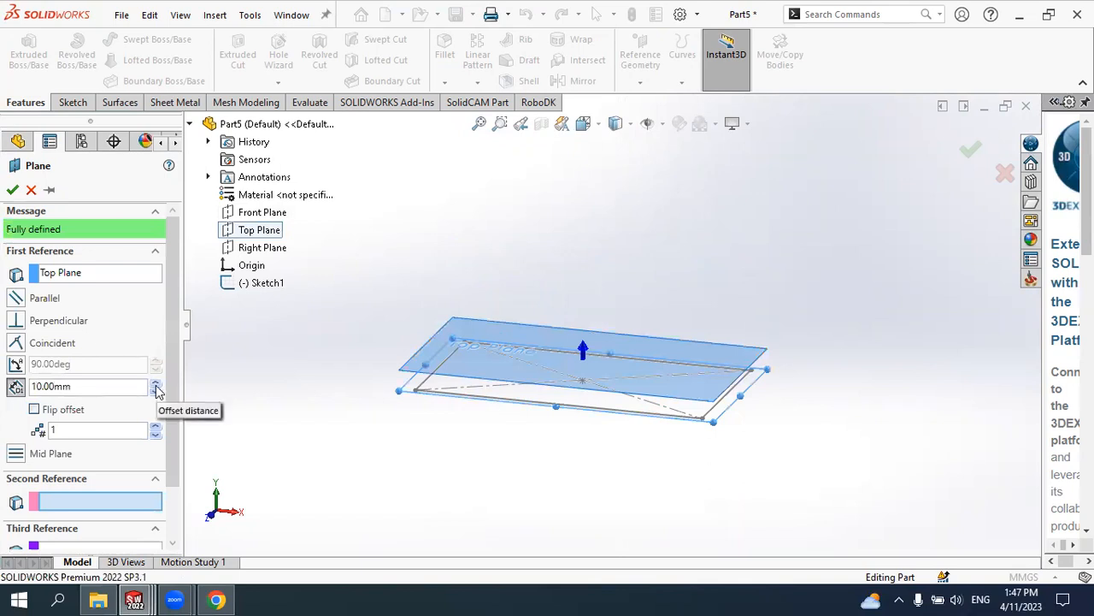
pyautogui.click(156, 384)
pyautogui.click(157, 384)
pyautogui.click(155, 384)
pyautogui.click(156, 384)
pyautogui.click(156, 383)
pyautogui.click(156, 384)
pyautogui.click(156, 384)
pyautogui.click(155, 384)
pyautogui.click(155, 384)
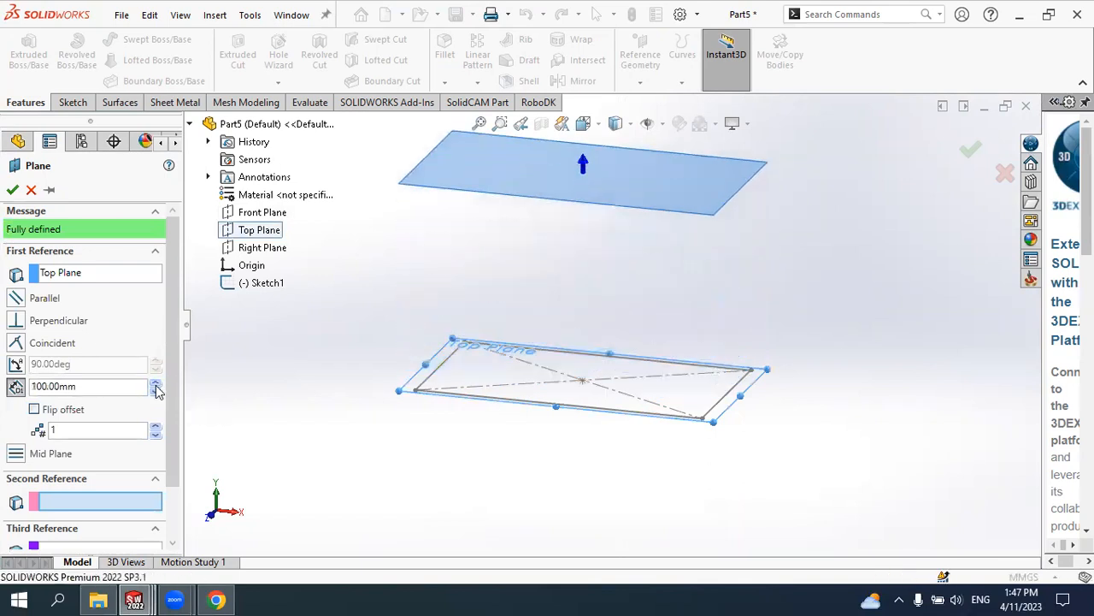
pyautogui.scroll(3, 579, 427)
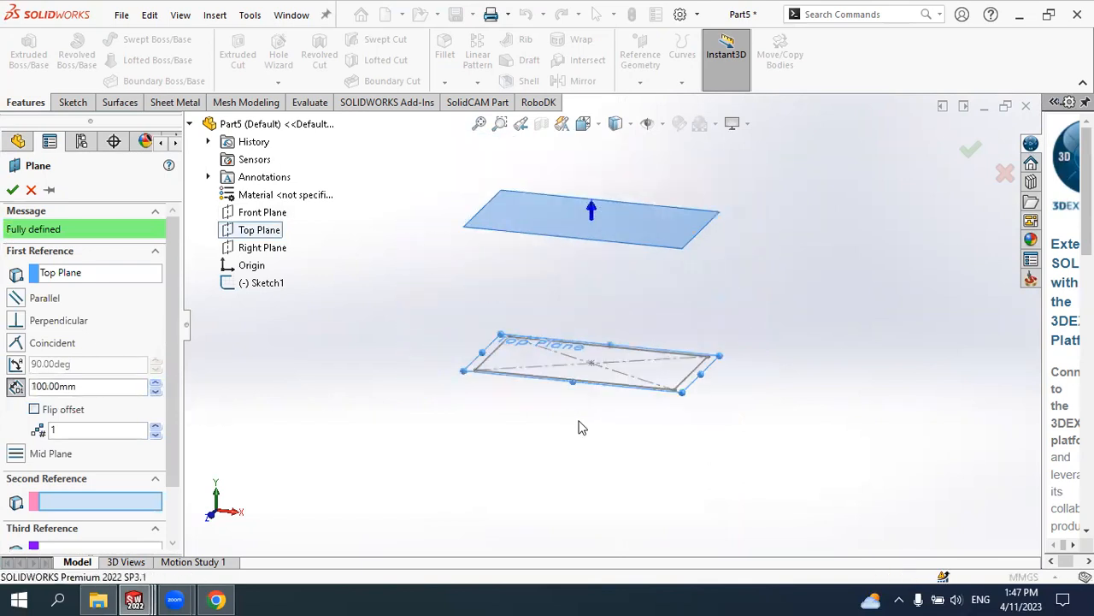
pyautogui.click(12, 190)
# Sketch a smaller center rectangle on the offset plane, centred on the origin, and exit the sketch
pyautogui.moveTo(748, 282); pyautogui.dragTo(707, 266, button='middle')
pyautogui.scroll(-2, 620, 261)
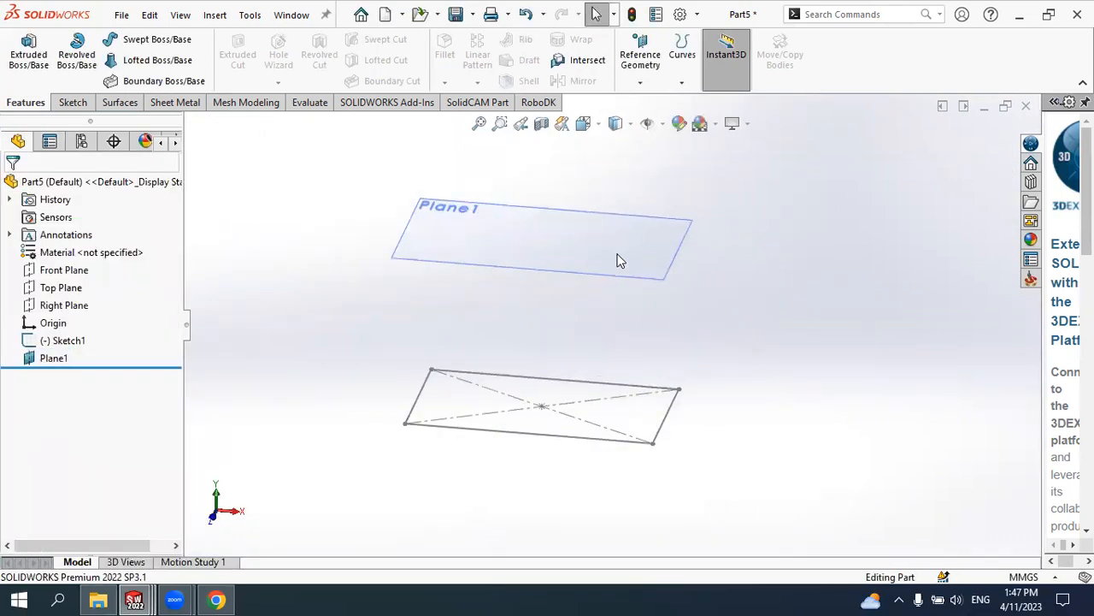
pyautogui.click(601, 259)
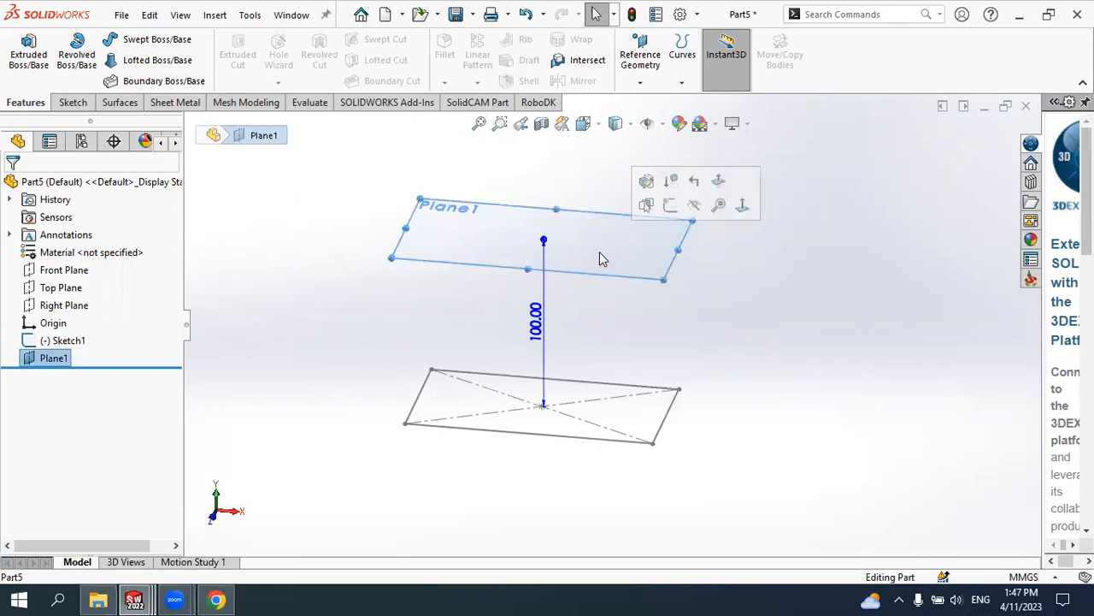
pyautogui.click(670, 207)
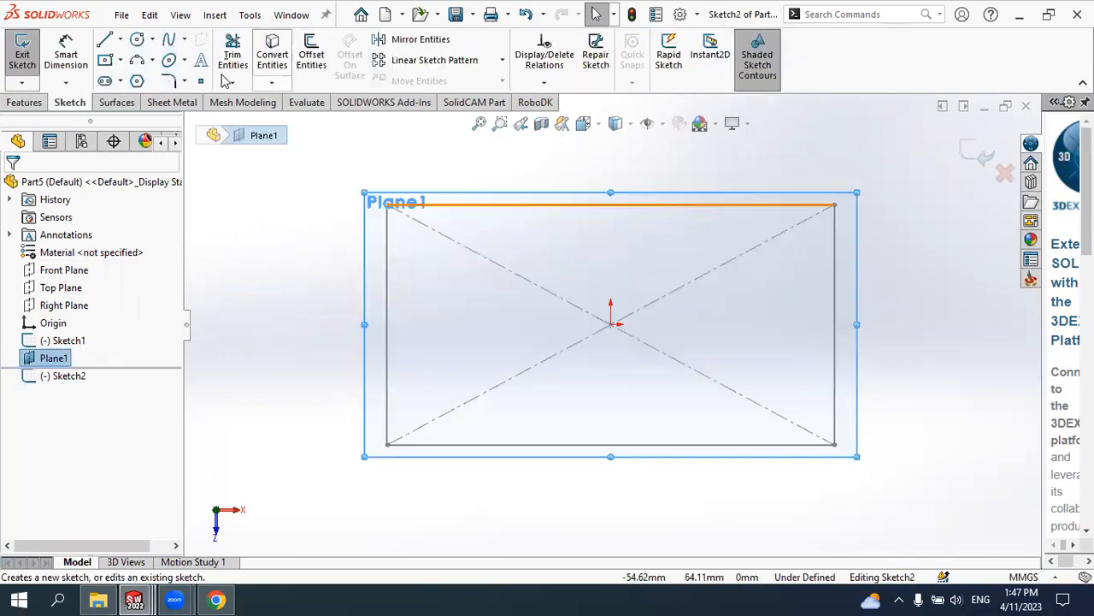
pyautogui.click(119, 60)
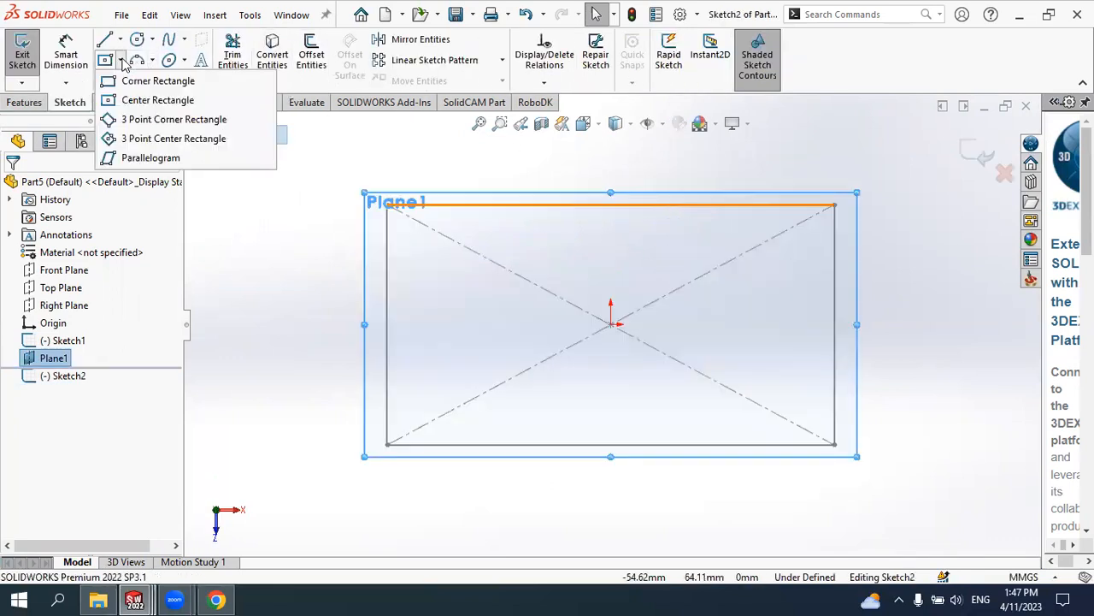
pyautogui.click(141, 100)
pyautogui.click(611, 323)
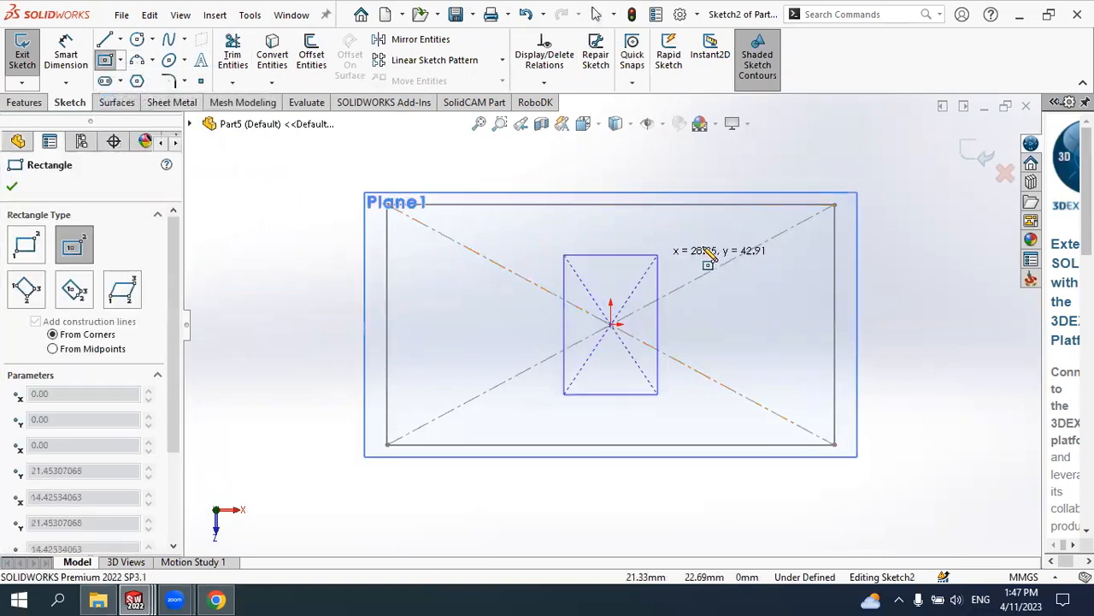
pyautogui.click(749, 239)
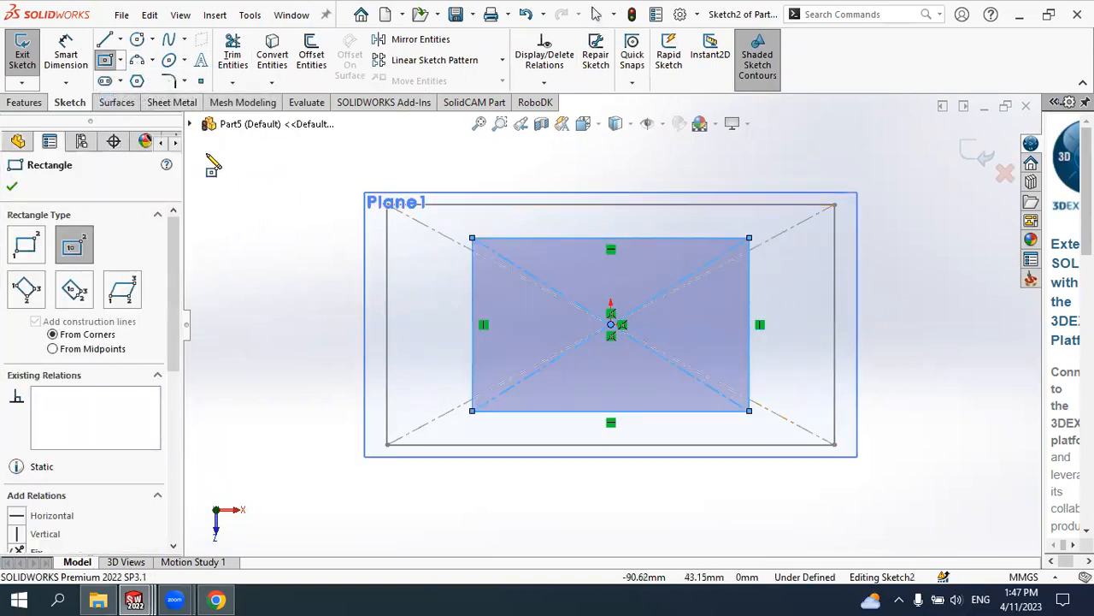
pyautogui.click(12, 186)
pyautogui.click(977, 153)
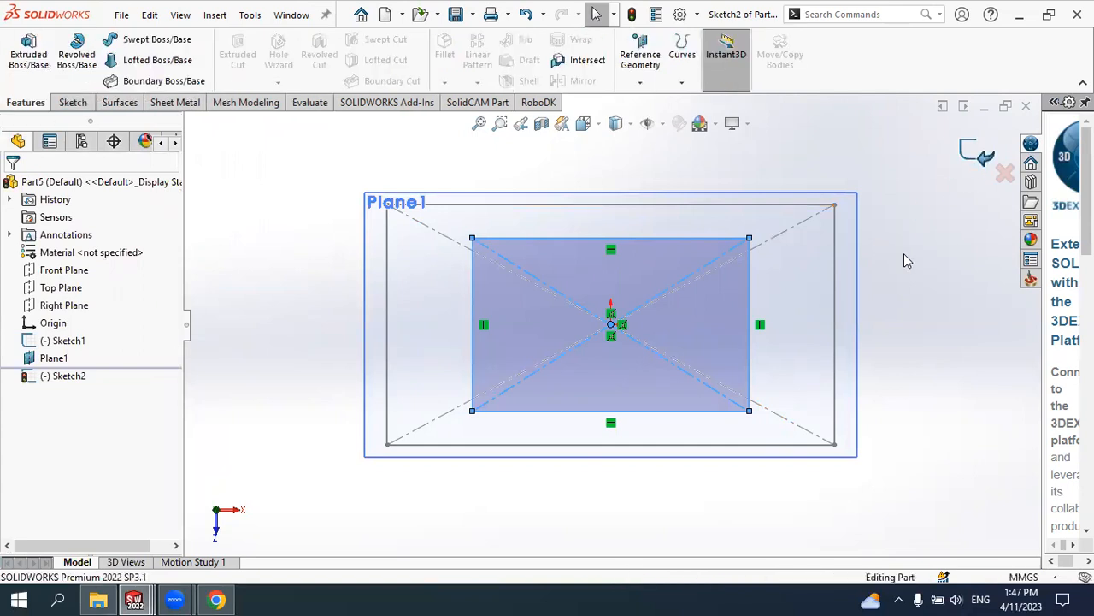
# Hide the offset plane so that only the two rectangle sketches are displayed
pyautogui.moveTo(866, 306)
pyautogui.mouseDown(button='middle')
pyautogui.moveTo(833, 257)
pyautogui.moveTo(820, 251)
pyautogui.moveTo(800, 272)
pyautogui.mouseUp(button='middle')
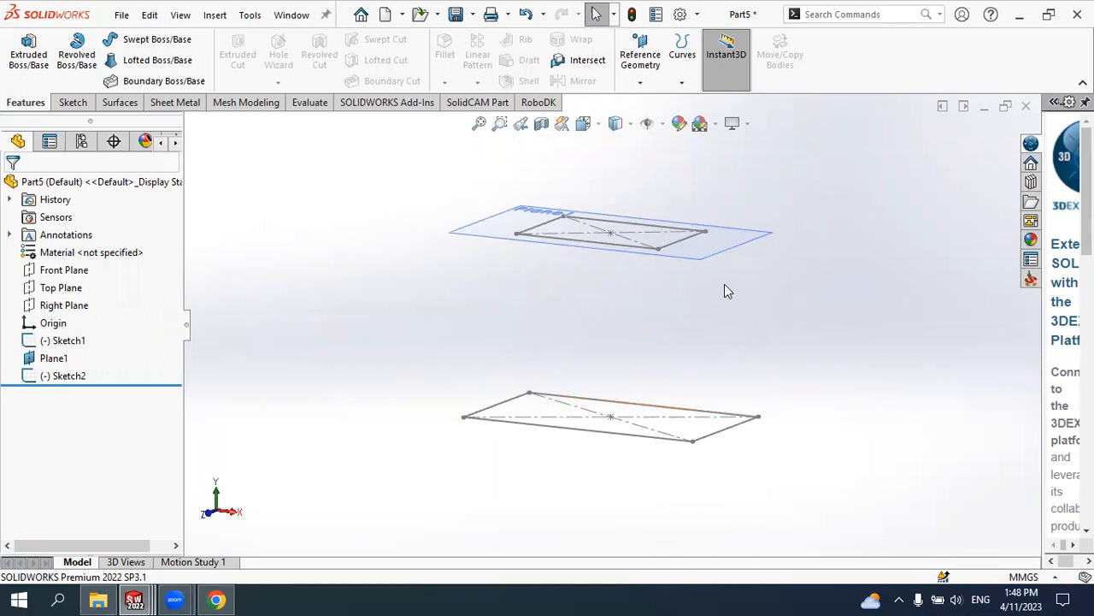
pyautogui.moveTo(679, 252)
pyautogui.mouseDown(button='middle')
pyautogui.moveTo(709, 274)
pyautogui.moveTo(681, 283)
pyautogui.moveTo(662, 337)
pyautogui.mouseUp(button='middle')
pyautogui.click(634, 310)
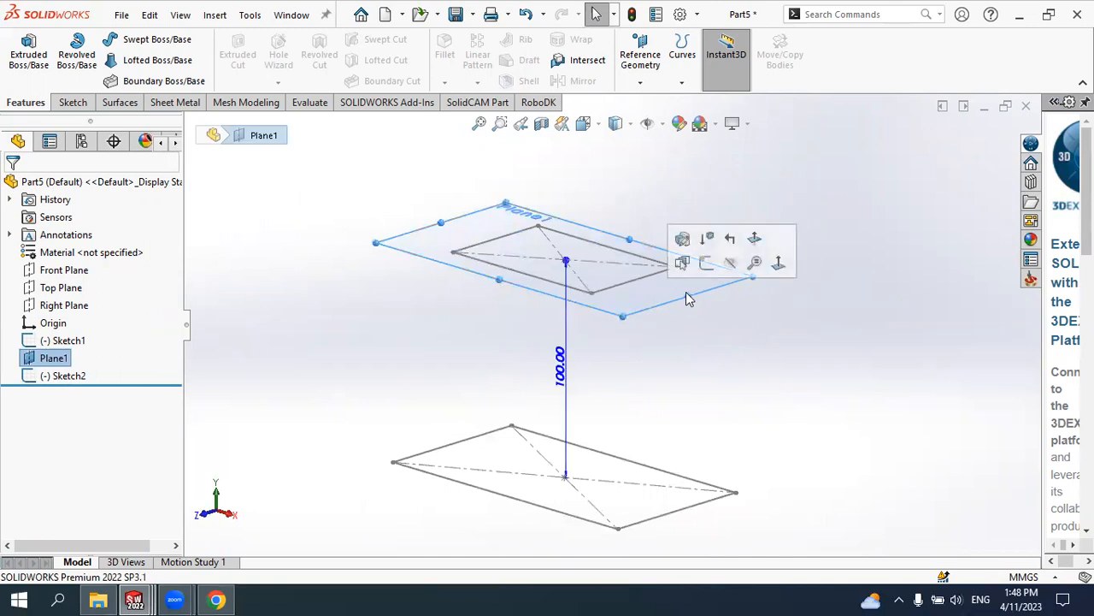
pyautogui.click(731, 262)
pyautogui.moveTo(747, 325)
pyautogui.mouseDown(button='middle')
pyautogui.moveTo(772, 306)
pyautogui.moveTo(755, 326)
pyautogui.mouseUp(button='middle')
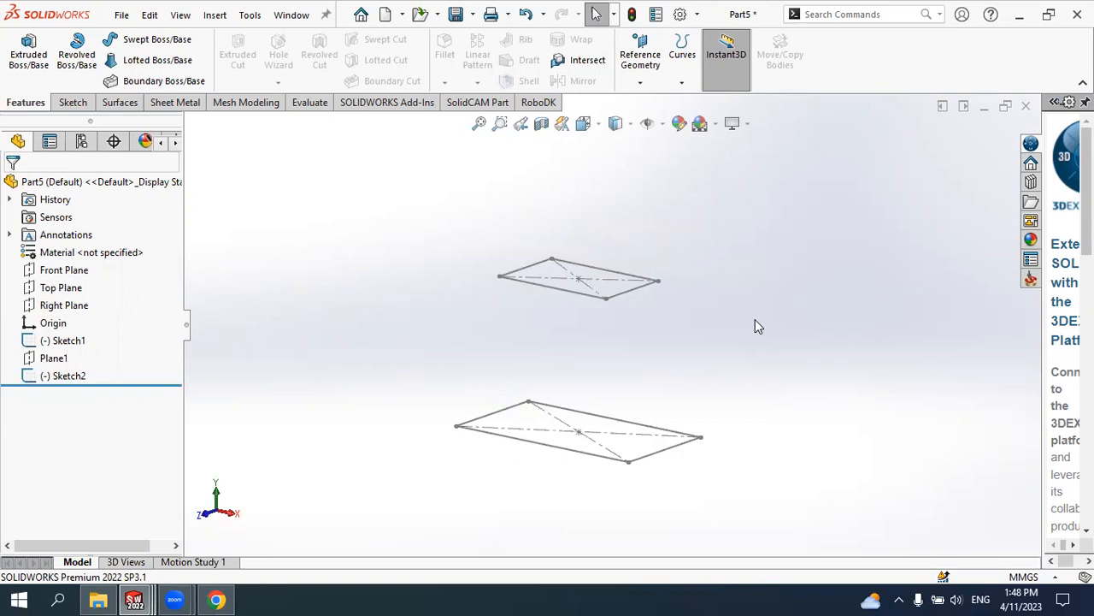
# Create a Lofted Boss/Base using the lower and upper rectangle sketches as profiles, picking matching corners
pyautogui.click(154, 61)
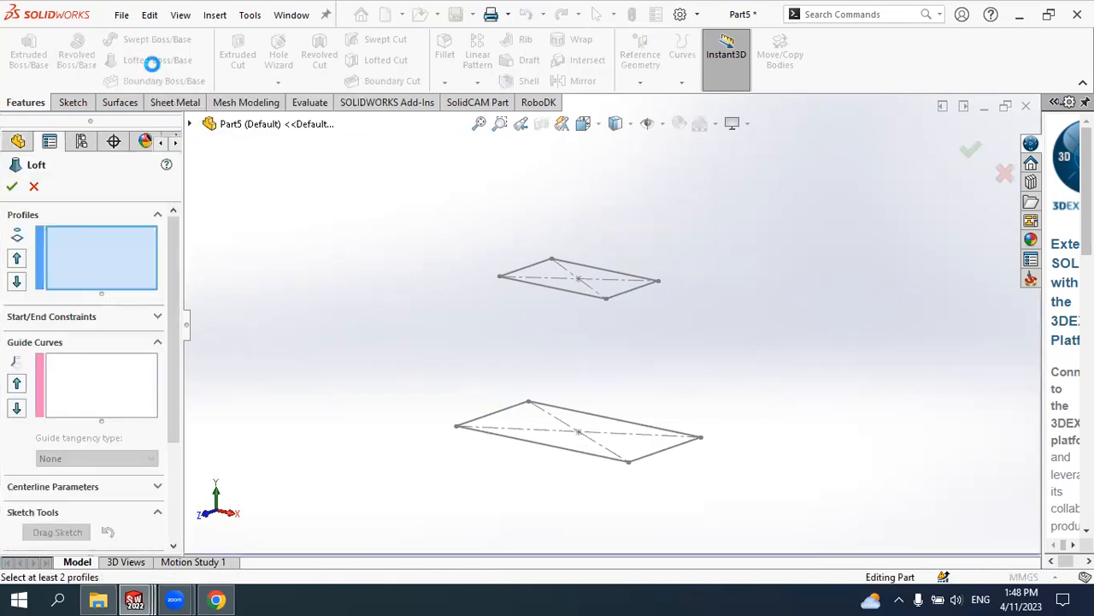
pyautogui.click(572, 455)
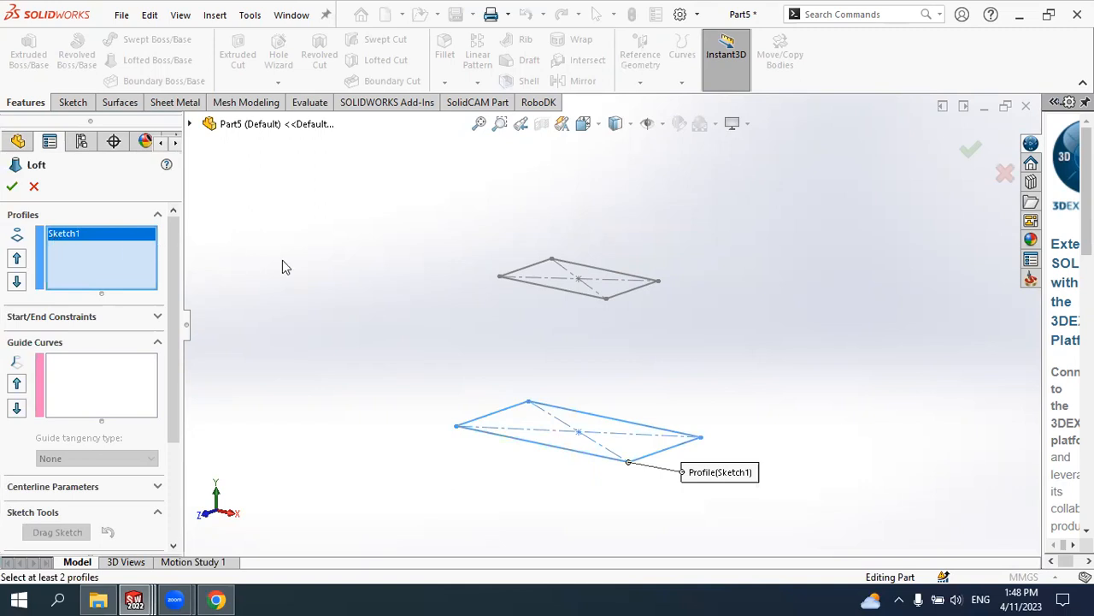
pyautogui.click(560, 289)
pyautogui.moveTo(622, 302)
pyautogui.mouseDown(button='middle')
pyautogui.moveTo(630, 294)
pyautogui.moveTo(735, 295)
pyautogui.moveTo(593, 298)
pyautogui.moveTo(579, 269)
pyautogui.moveTo(603, 299)
pyautogui.moveTo(590, 341)
pyautogui.moveTo(627, 303)
pyautogui.moveTo(598, 342)
pyautogui.mouseUp(button='middle')
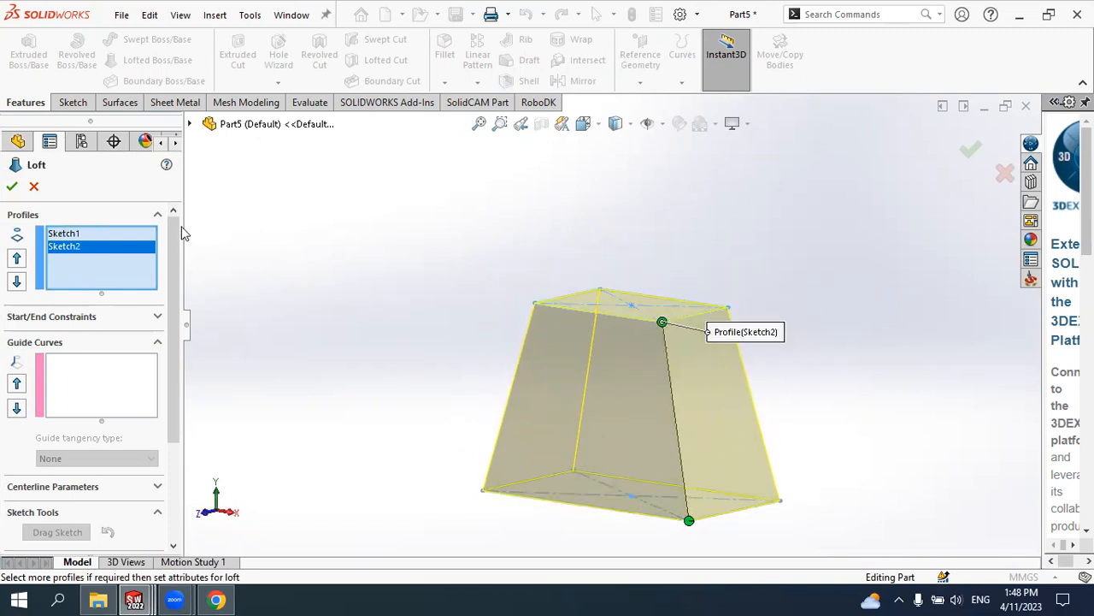
pyautogui.click(11, 190)
# Examine the lofted solid and highlight each of its two profile sketches in the feature tree
pyautogui.moveTo(590, 259)
pyautogui.mouseDown(button='middle')
pyautogui.moveTo(675, 291)
pyautogui.moveTo(613, 282)
pyautogui.moveTo(673, 347)
pyautogui.mouseUp(button='middle')
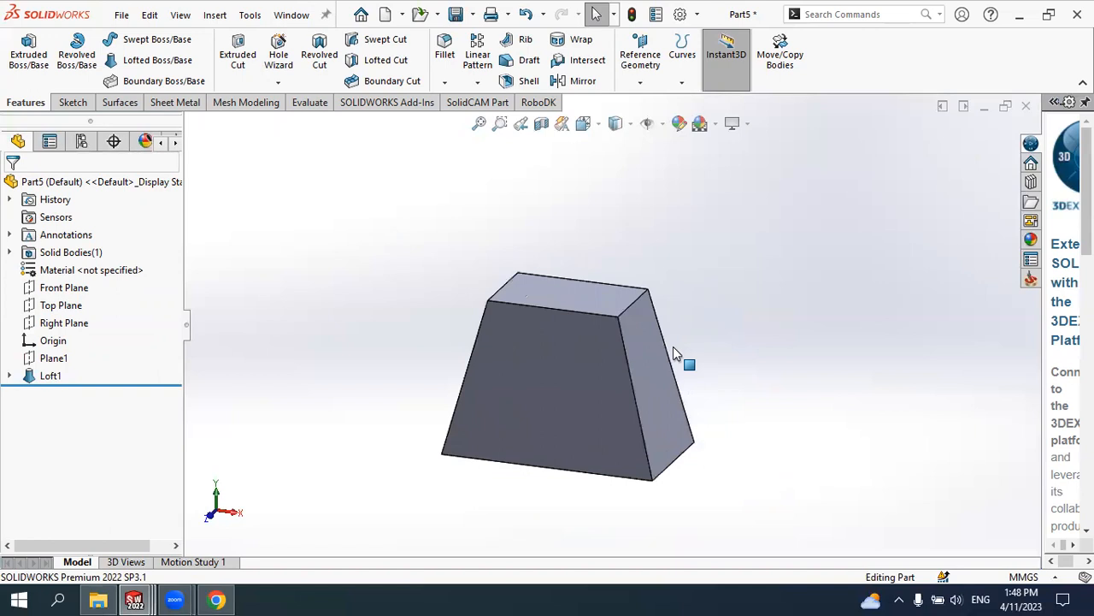
pyautogui.scroll(-2, 673, 351)
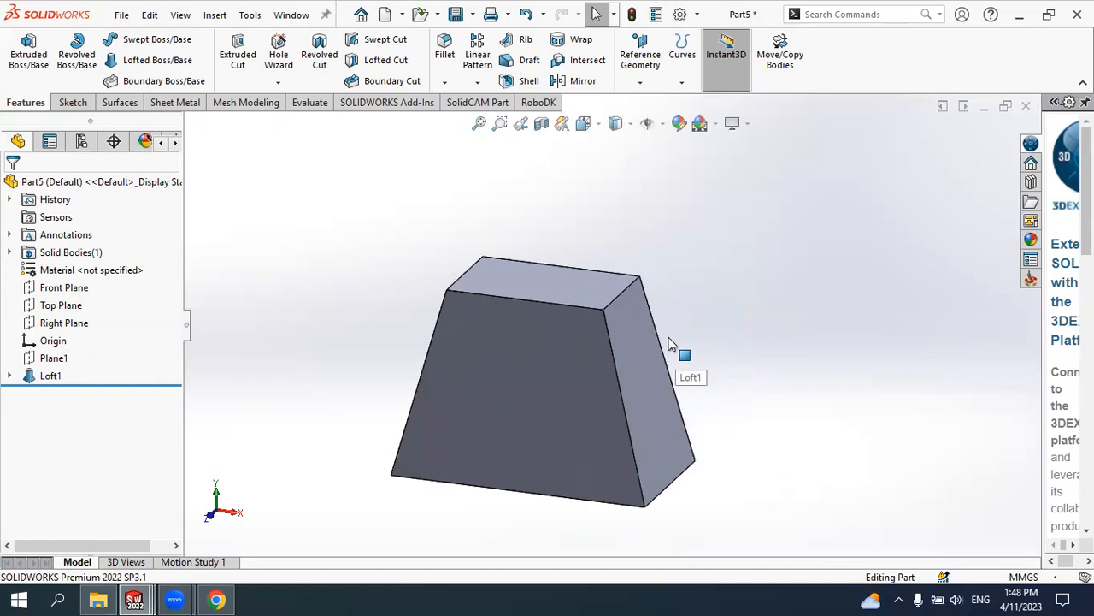
pyautogui.click(51, 377)
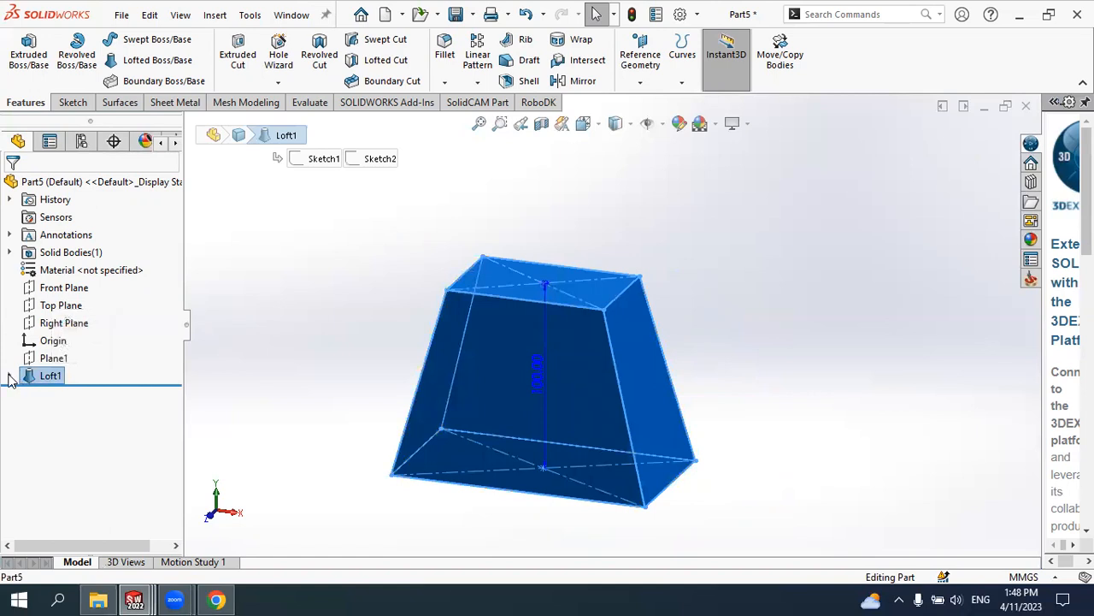
pyautogui.click(10, 377)
pyautogui.click(96, 397)
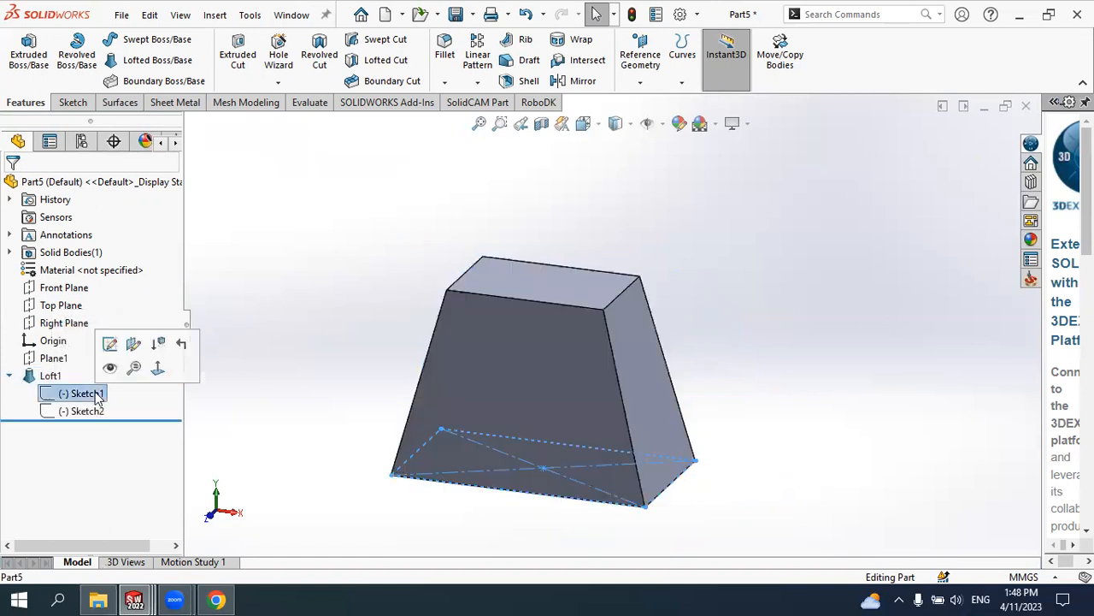
pyautogui.click(84, 413)
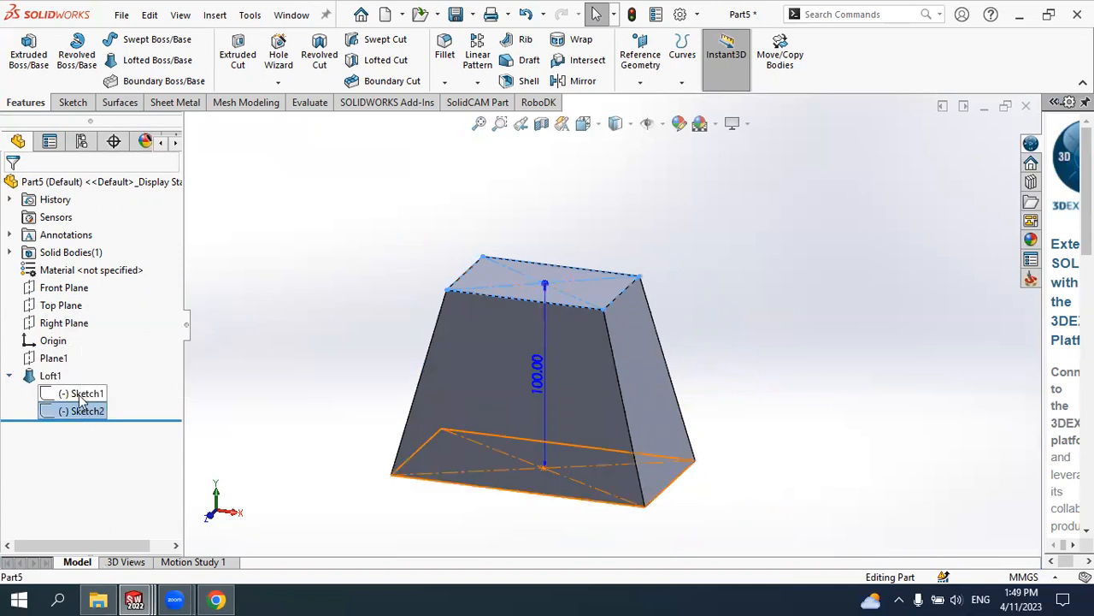
pyautogui.click(82, 394)
pyautogui.click(341, 369)
pyautogui.moveTo(337, 366)
pyautogui.mouseDown(button='middle')
pyautogui.moveTo(420, 334)
pyautogui.moveTo(327, 339)
pyautogui.moveTo(293, 318)
pyautogui.moveTo(337, 342)
pyautogui.mouseUp(button='middle')
pyautogui.scroll(2, 543, 301)
pyautogui.scroll(-1, 546, 301)
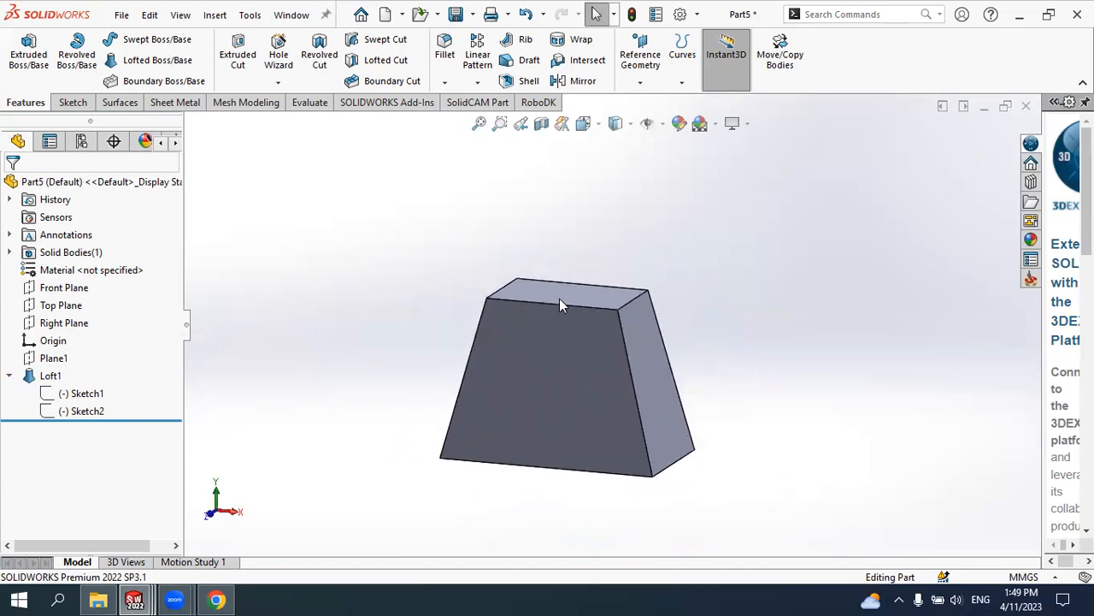
# Delete the two-profile loft feature, keeping its rectangle sketches
pyautogui.scroll(2, 625, 241)
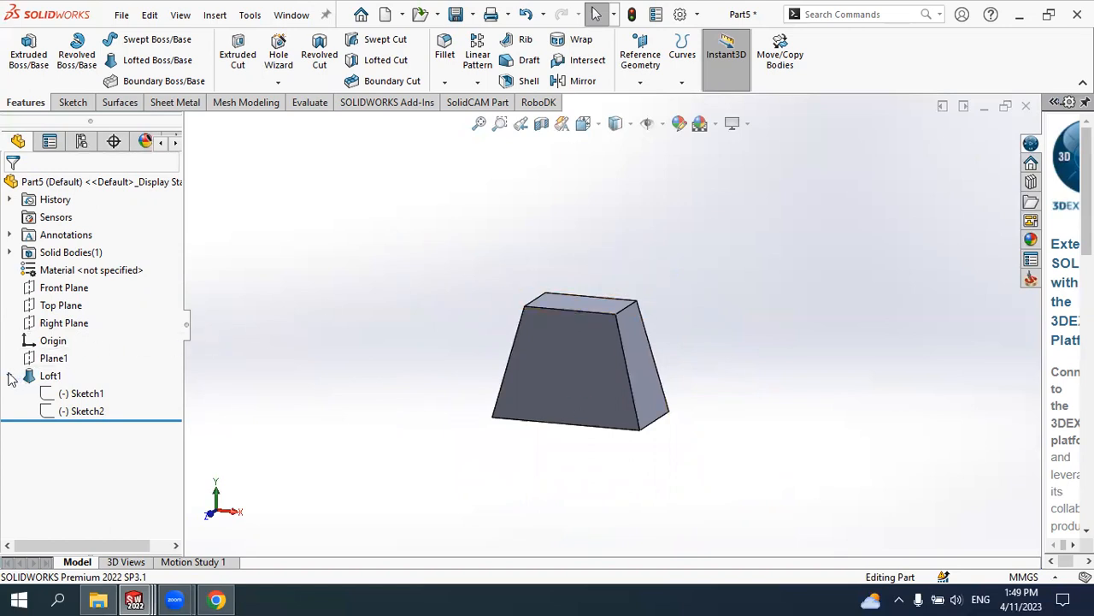
pyautogui.rightClick(47, 378)
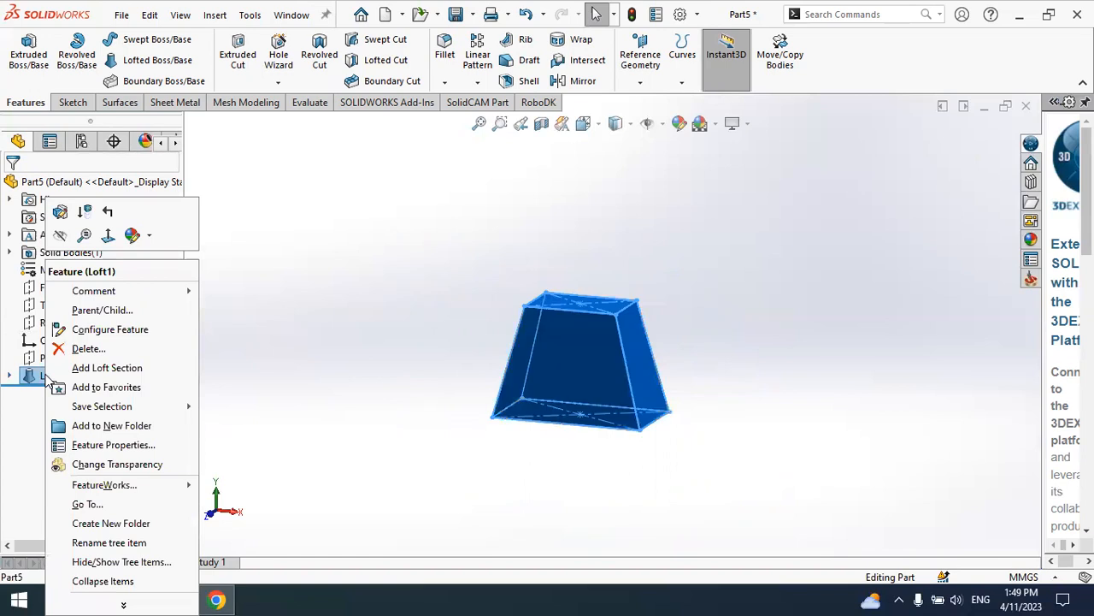
pyautogui.click(86, 348)
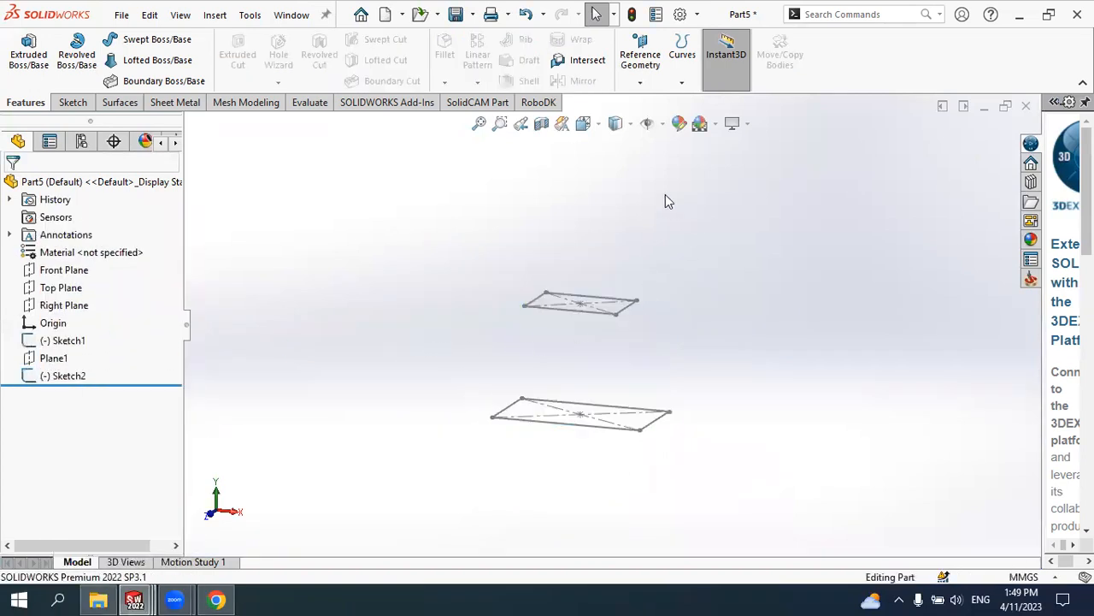
# Create a reference plane offset 100 mm above Plane1
pyautogui.click(640, 83)
pyautogui.click(654, 102)
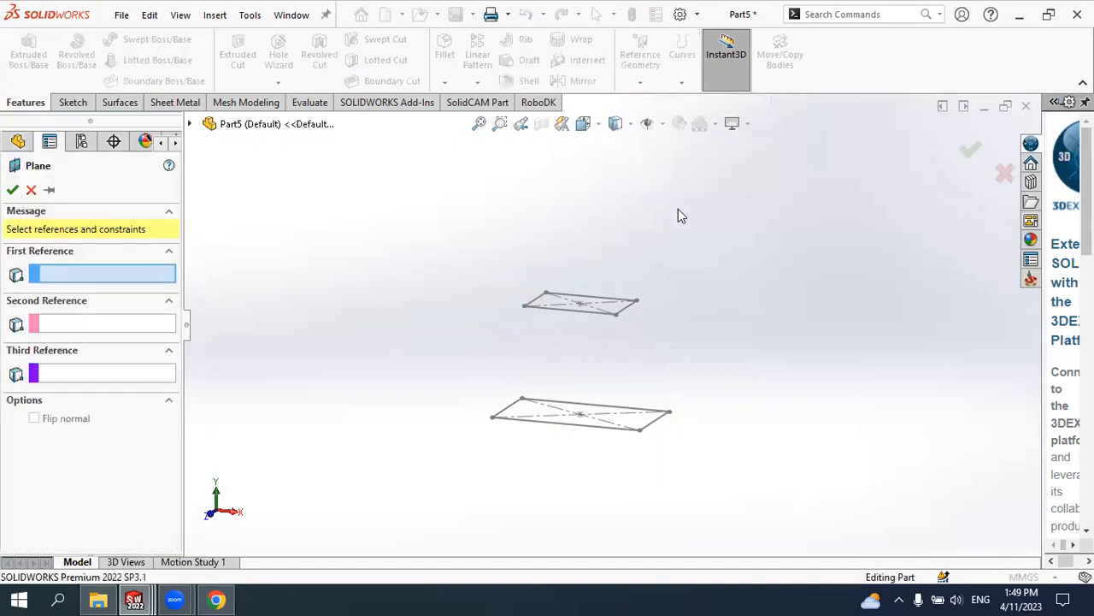
pyautogui.click(191, 125)
pyautogui.click(251, 301)
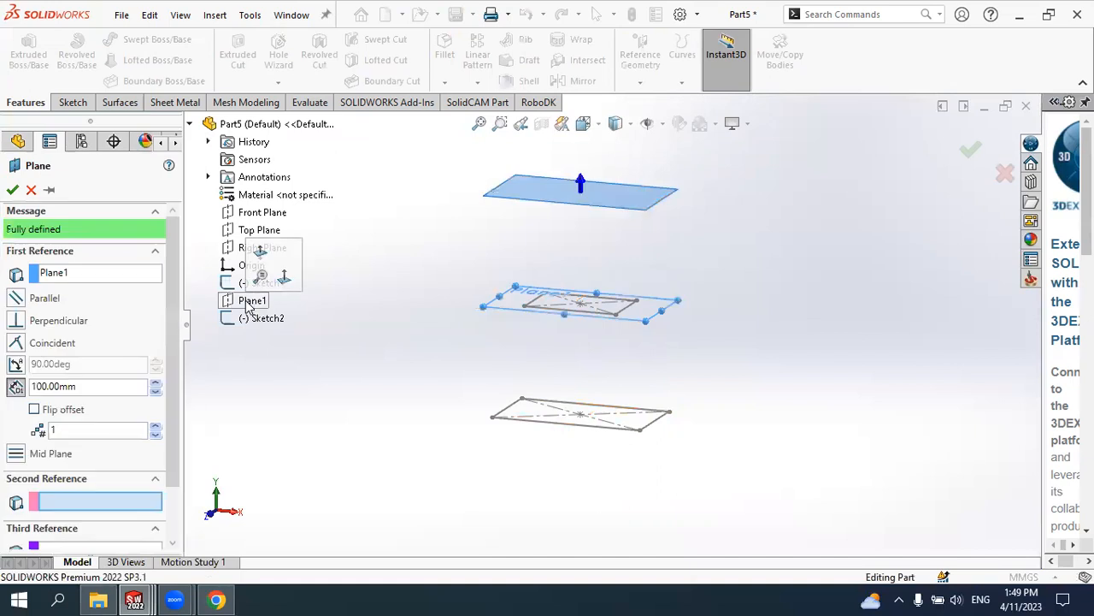
pyautogui.click(12, 190)
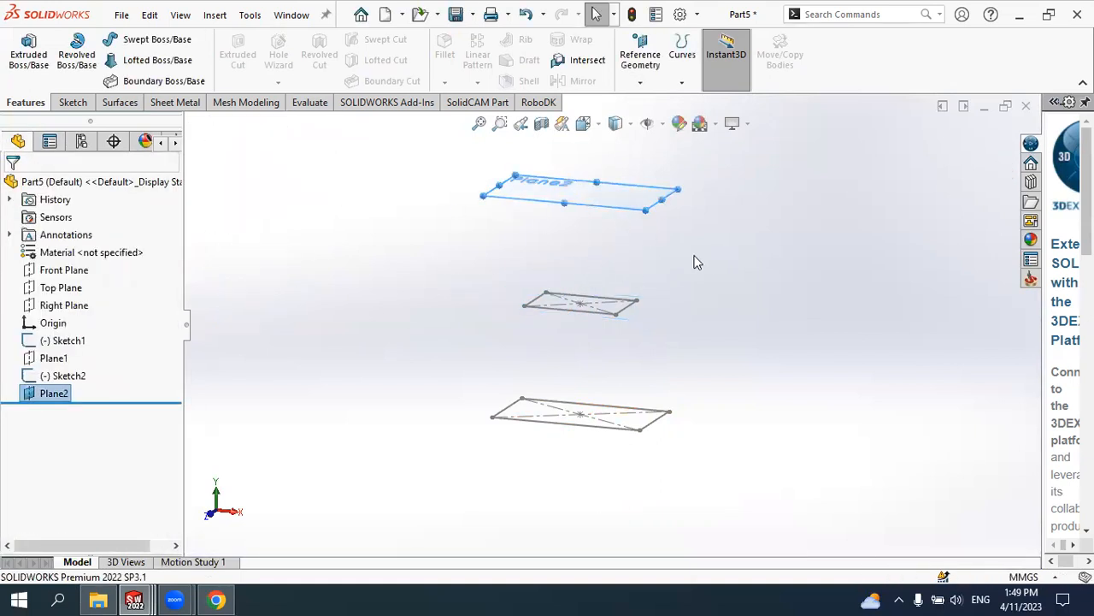
# Sketch a center rectangle about 45.6 x 35.5 mm on the new upper plane, centred on the origin, and exit the sketch
pyautogui.click(630, 225)
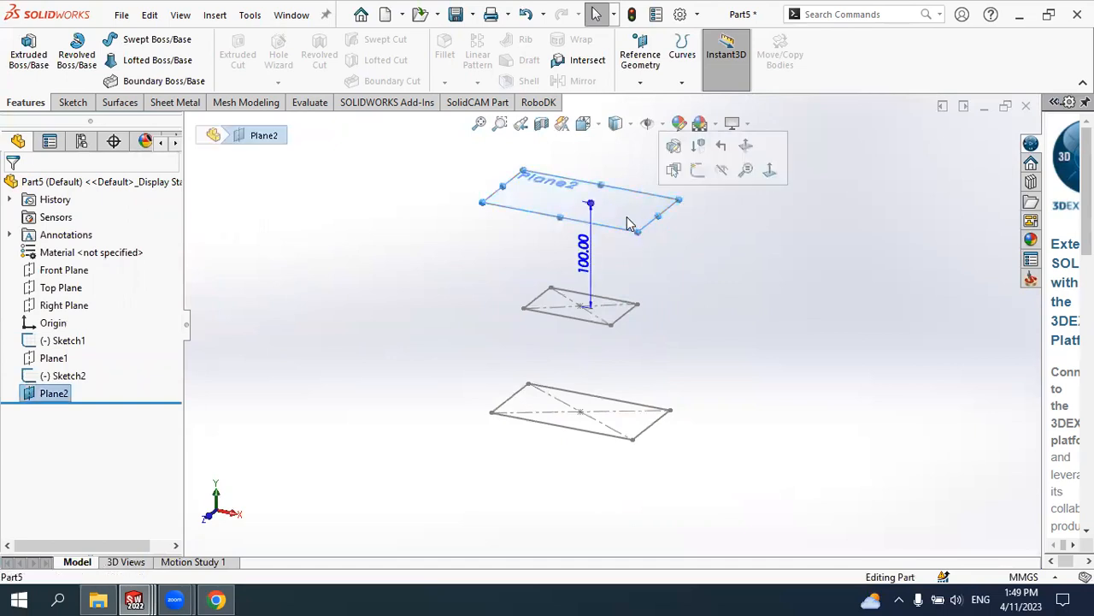
pyautogui.click(696, 171)
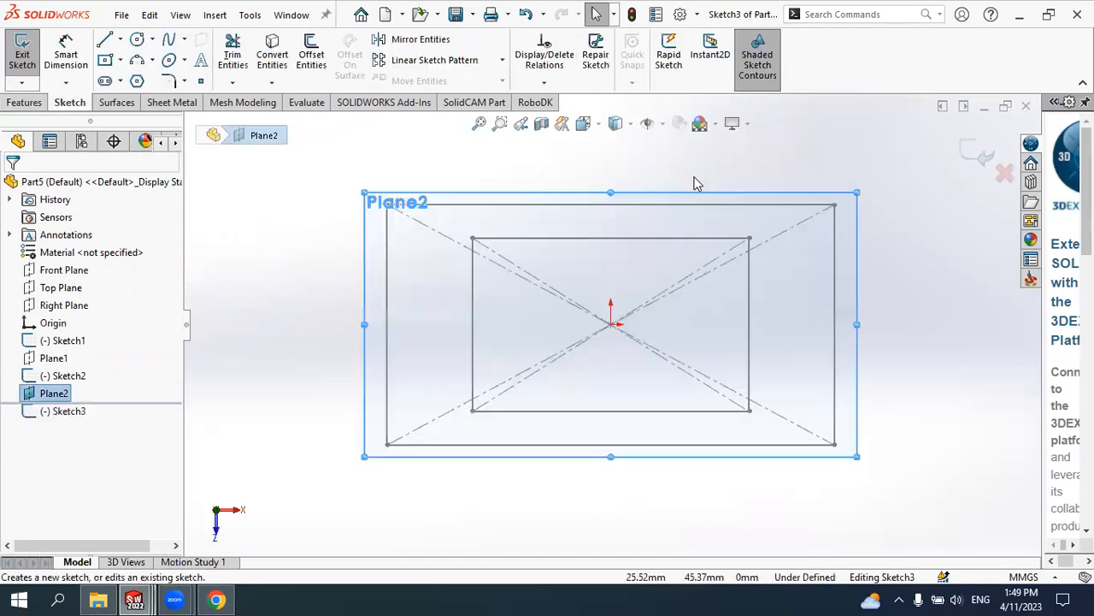
pyautogui.click(119, 60)
pyautogui.click(134, 101)
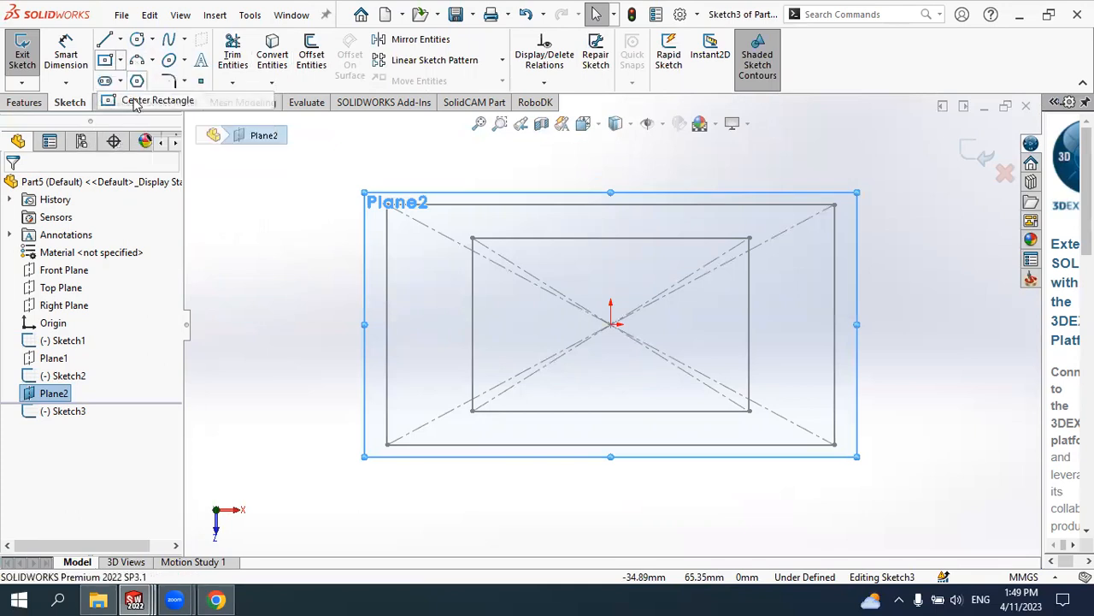
pyautogui.click(611, 324)
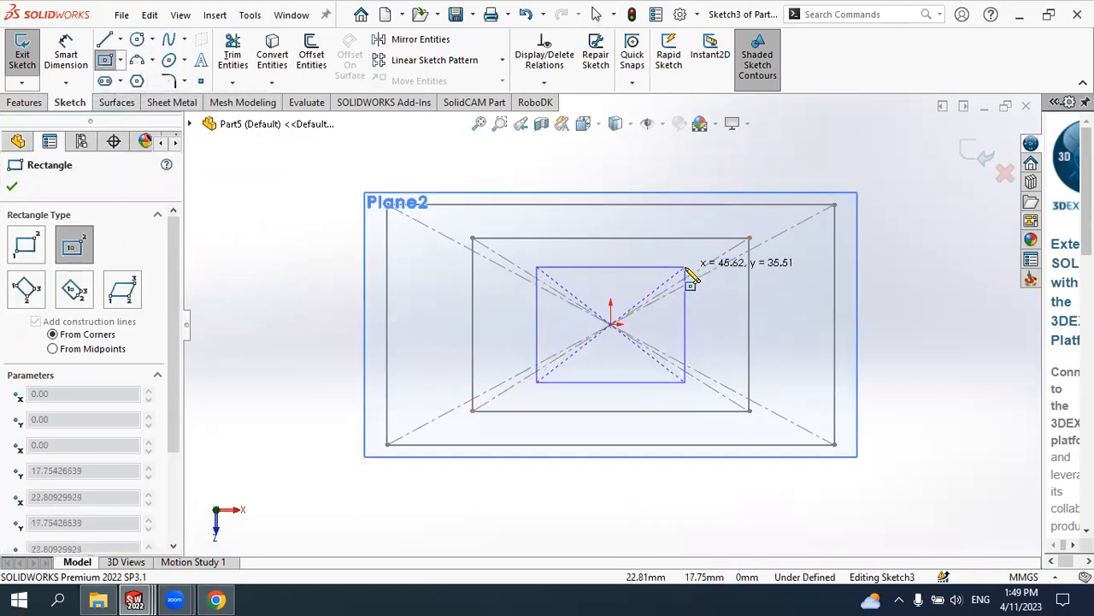
pyautogui.click(685, 269)
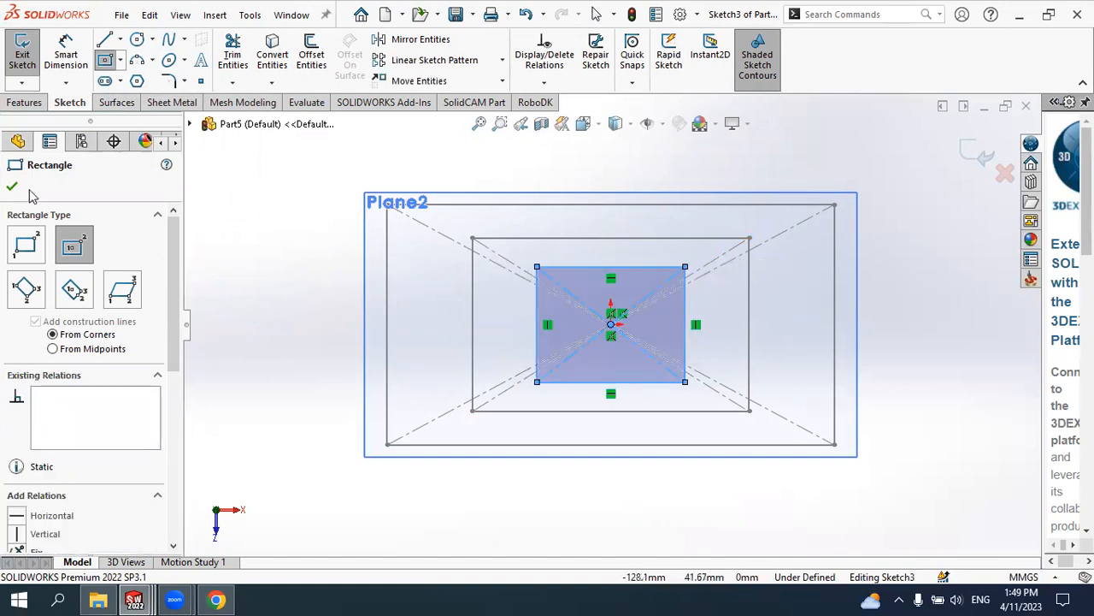
pyautogui.press('Escape')
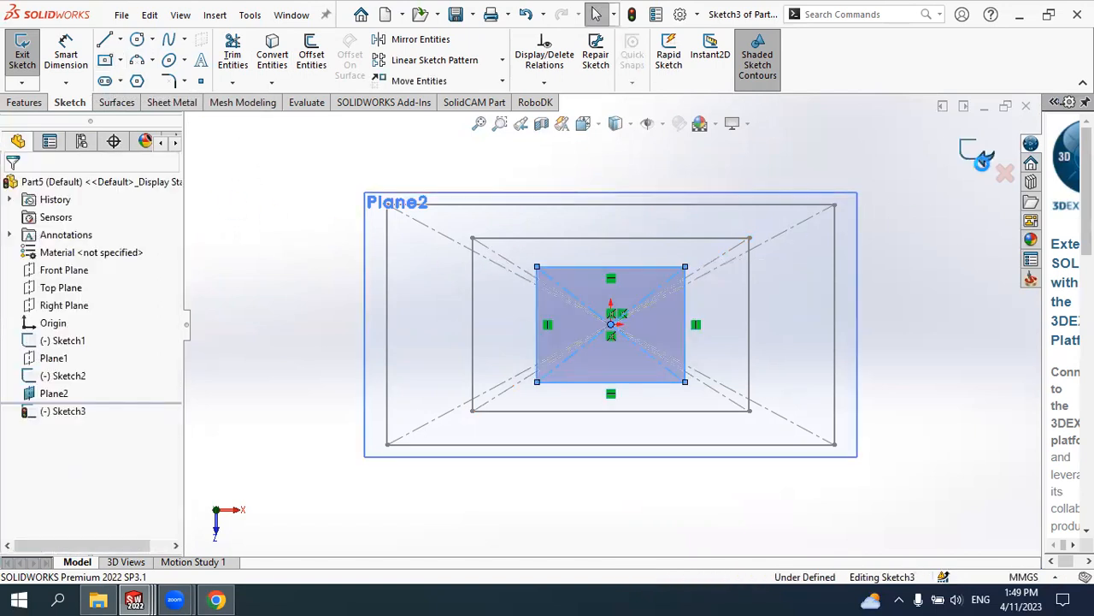
pyautogui.click(977, 153)
# Hide the upper reference plane, leaving only the three rectangle sketches displayed
pyautogui.moveTo(864, 320)
pyautogui.mouseDown(button='middle')
pyautogui.moveTo(843, 205)
pyautogui.moveTo(731, 296)
pyautogui.moveTo(735, 344)
pyautogui.moveTo(696, 266)
pyautogui.moveTo(726, 298)
pyautogui.moveTo(710, 339)
pyautogui.moveTo(671, 324)
pyautogui.mouseUp(button='middle')
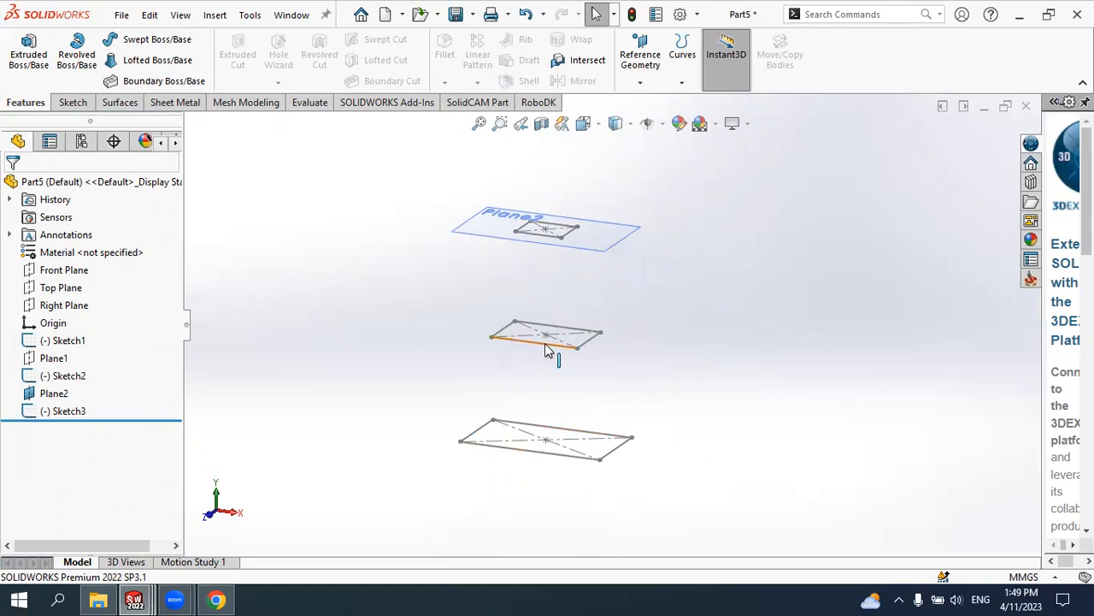
pyautogui.scroll(-2, 548, 240)
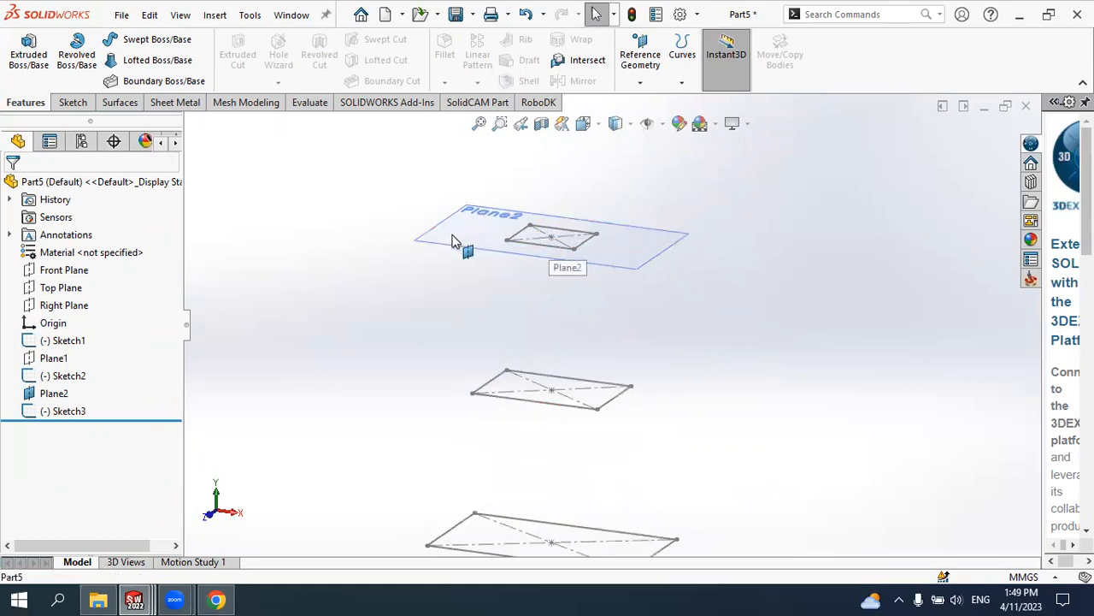
pyautogui.click(511, 233)
pyautogui.click(547, 186)
pyautogui.scroll(1, 748, 301)
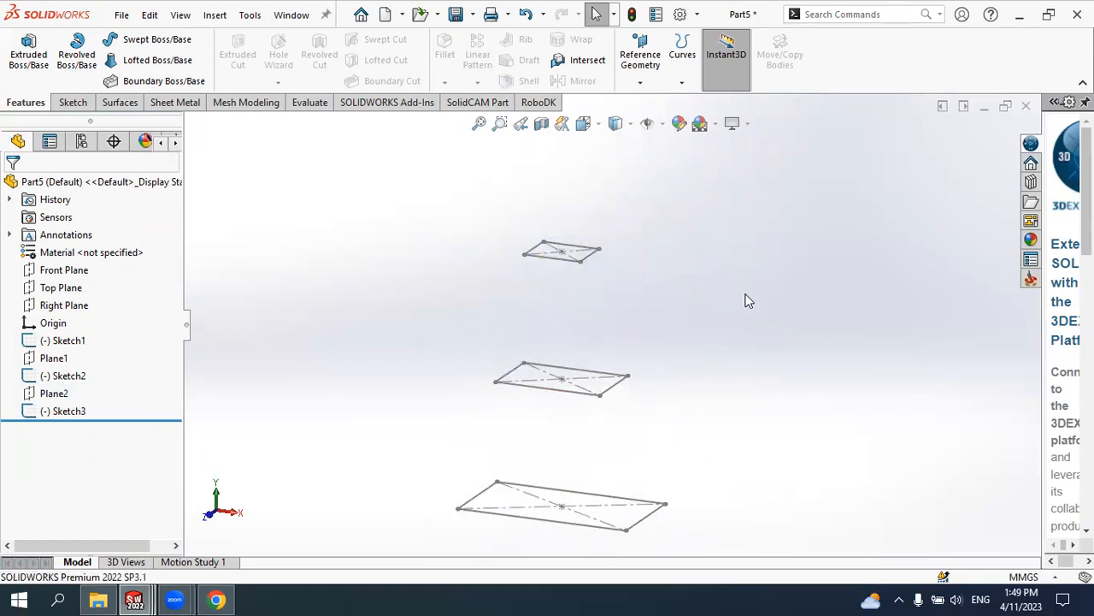
pyautogui.moveTo(719, 332)
pyautogui.mouseDown(button='middle')
pyautogui.moveTo(665, 288)
pyautogui.moveTo(704, 299)
pyautogui.mouseUp(button='middle')
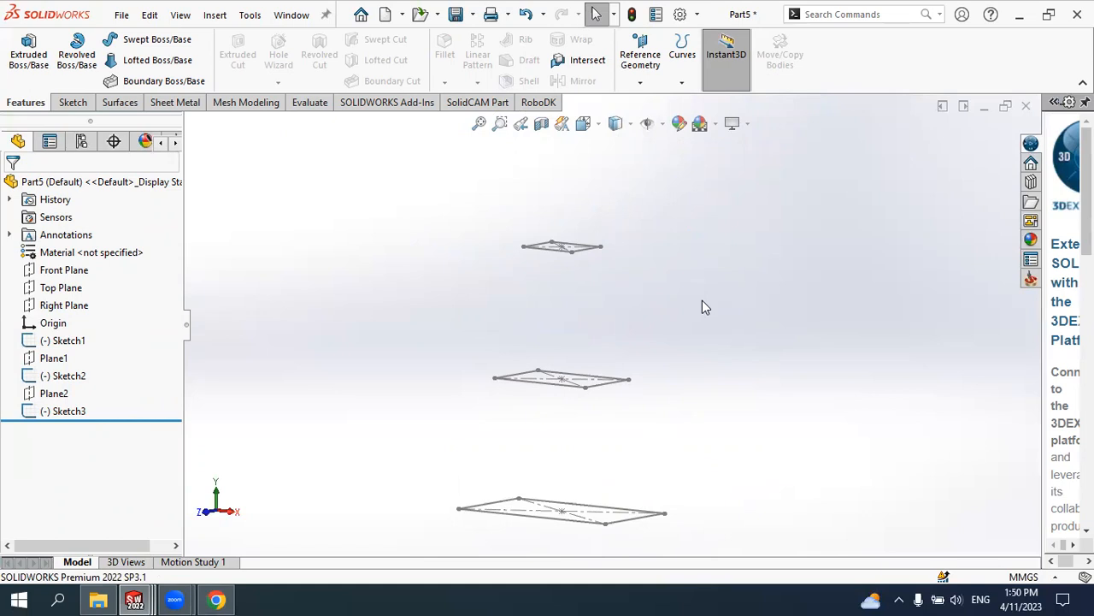
# Create a Lofted Boss/Base through the lower, middle and upper rectangle sketches in order, picking matching corners
pyautogui.click(157, 66)
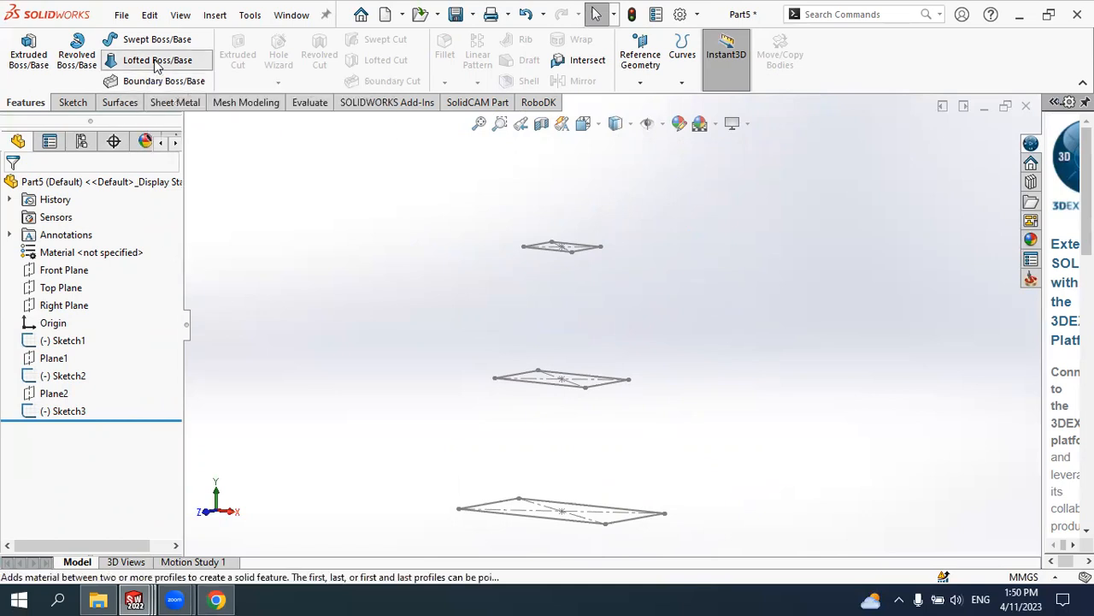
pyautogui.moveTo(589, 400)
pyautogui.mouseDown(button='middle')
pyautogui.moveTo(599, 395)
pyautogui.moveTo(573, 415)
pyautogui.mouseUp(button='middle')
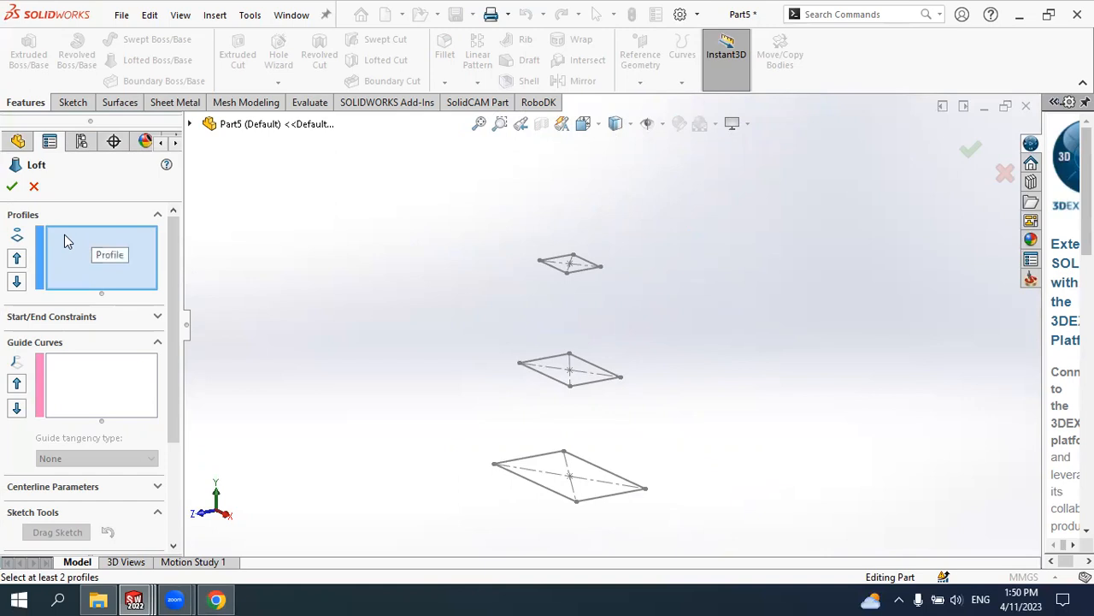
pyautogui.click(554, 496)
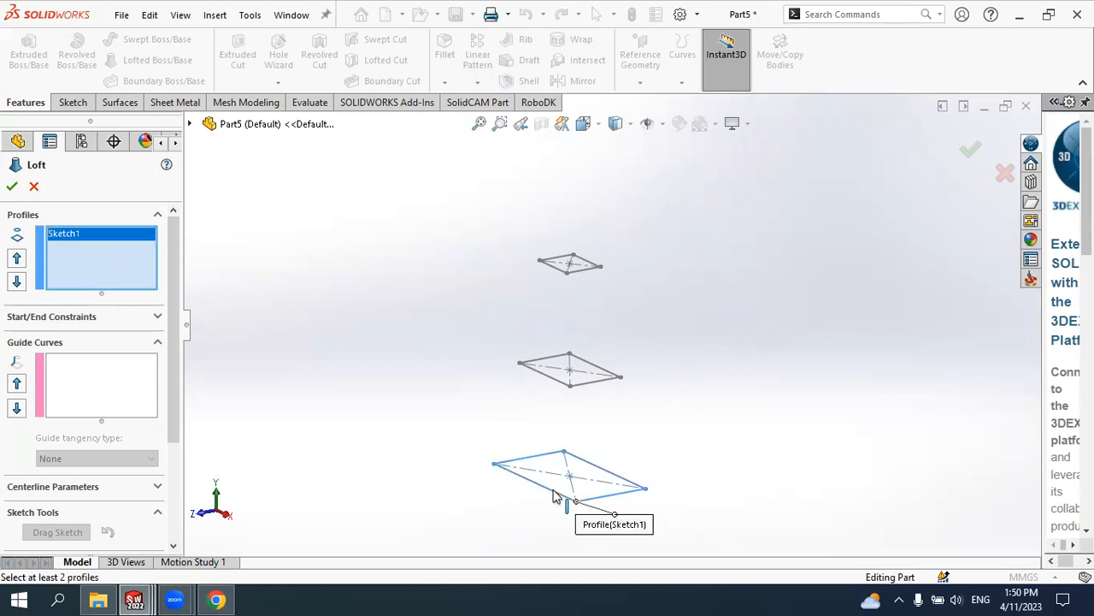
pyautogui.click(554, 385)
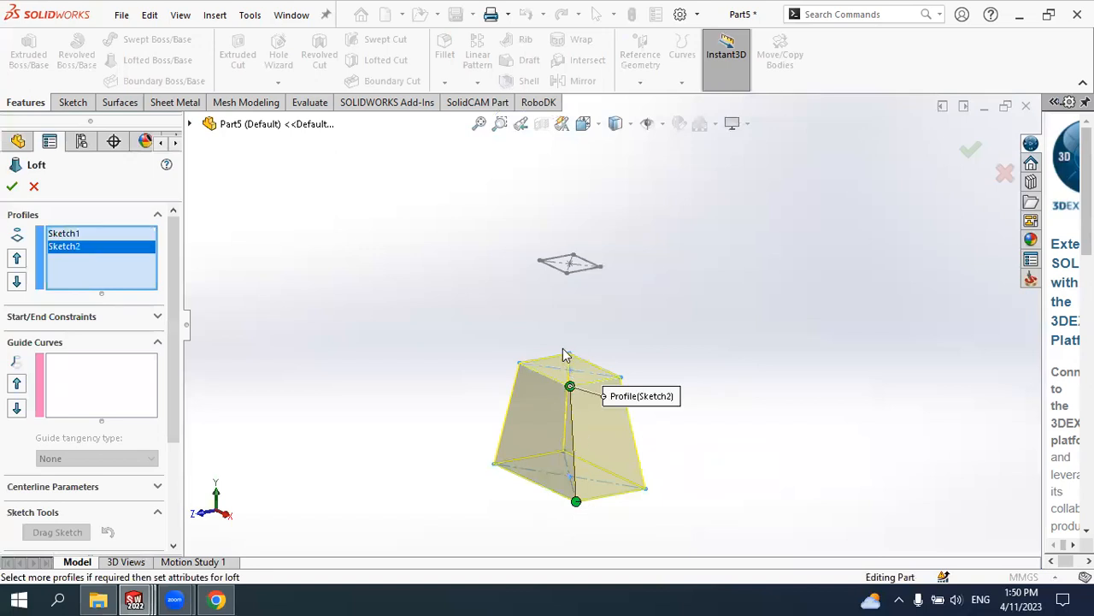
pyautogui.click(560, 276)
pyautogui.moveTo(684, 361)
pyautogui.mouseDown(button='middle')
pyautogui.moveTo(750, 313)
pyautogui.moveTo(682, 353)
pyautogui.mouseUp(button='middle')
pyautogui.scroll(2, 581, 306)
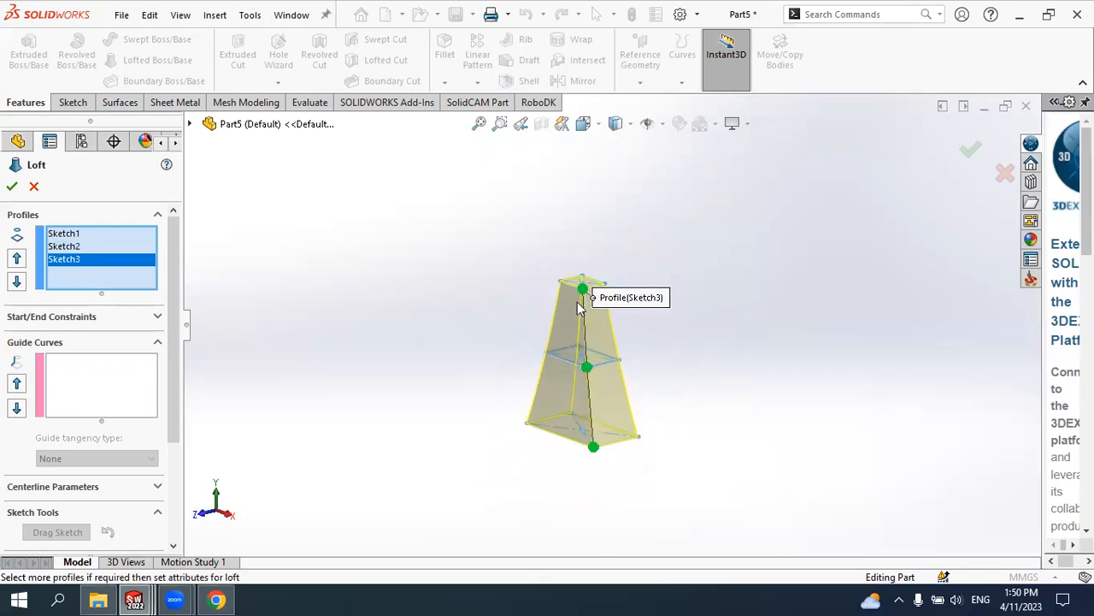
pyautogui.scroll(-3, 583, 316)
pyautogui.scroll(2, 606, 333)
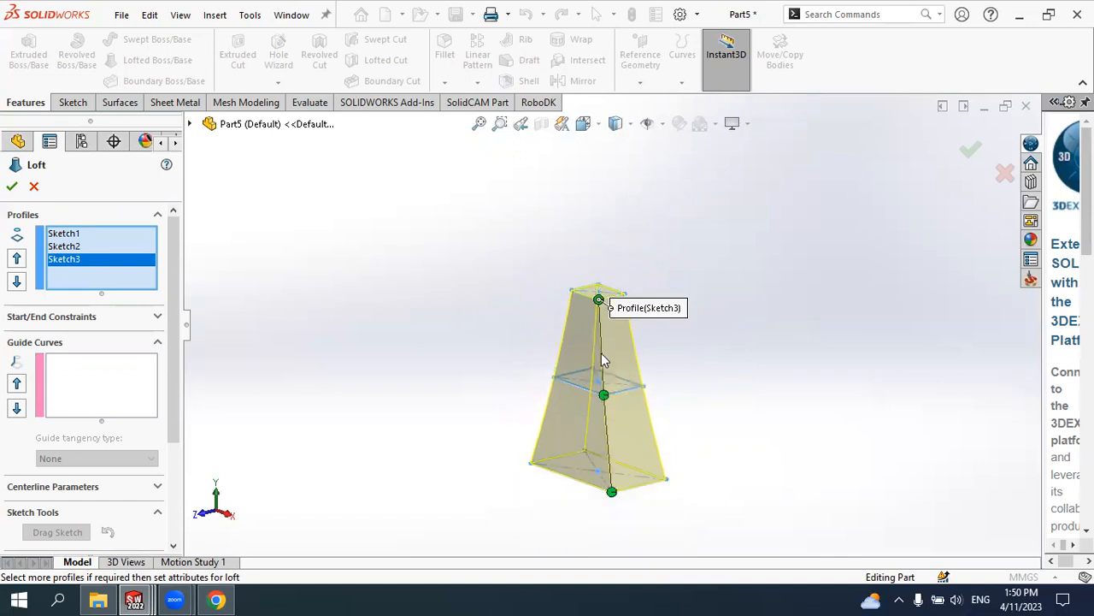
pyautogui.click(12, 187)
# Examine the side faces and edges of the three-profile loft from several angles
pyautogui.click(742, 295)
pyautogui.moveTo(742, 296); pyautogui.dragTo(770, 299, button='middle')
pyautogui.scroll(1, 612, 325)
pyautogui.scroll(-3, 614, 325)
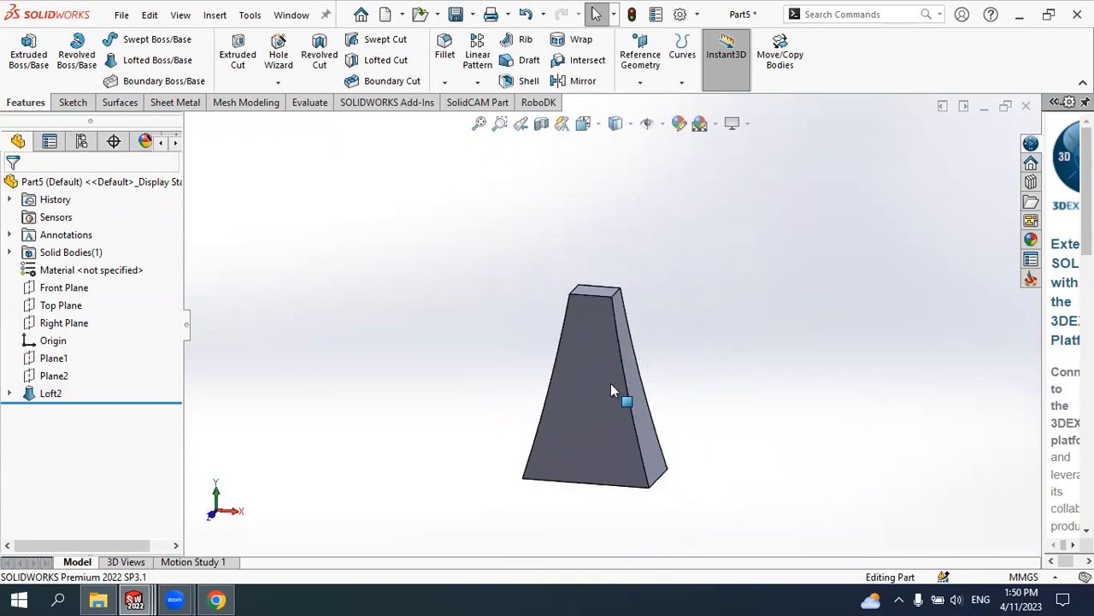
pyautogui.scroll(-2, 611, 383)
pyautogui.moveTo(608, 379)
pyautogui.mouseDown(button='middle')
pyautogui.moveTo(582, 361)
pyautogui.moveTo(592, 394)
pyautogui.mouseUp(button='middle')
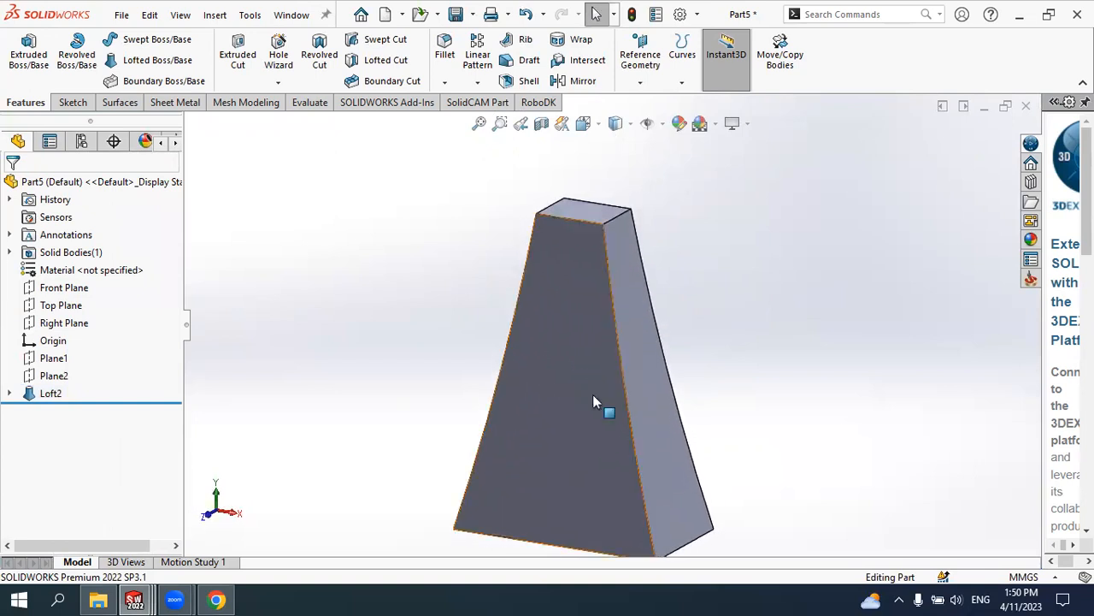
pyautogui.scroll(2, 593, 342)
pyautogui.moveTo(639, 353)
pyautogui.mouseDown(button='middle')
pyautogui.moveTo(701, 340)
pyautogui.moveTo(649, 349)
pyautogui.mouseUp(button='middle')
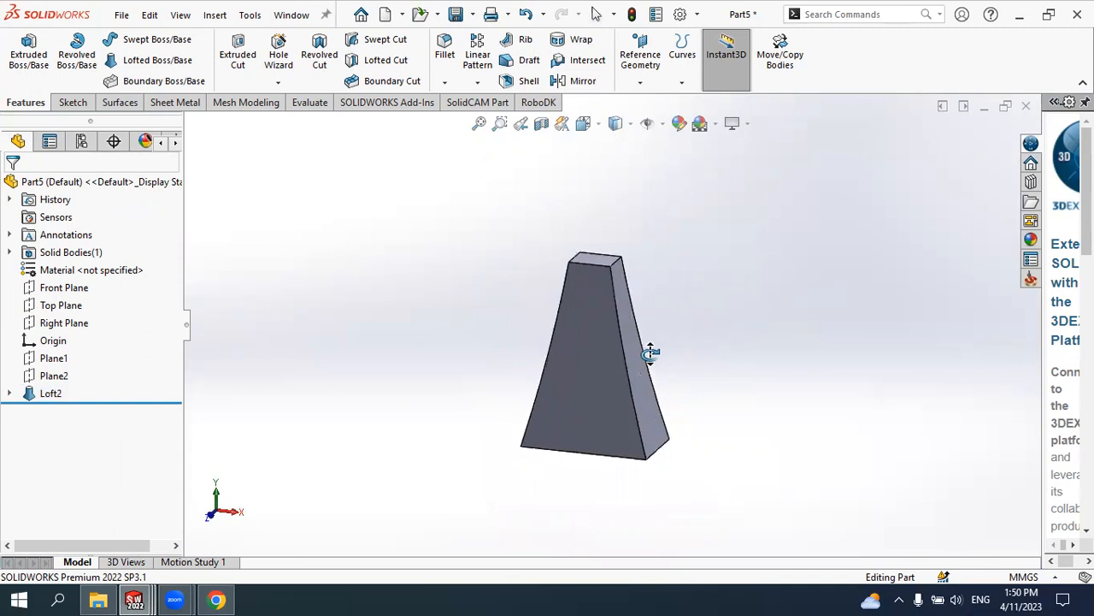
# Edit the loft feature and set its start constraint to Normal To Profile
pyautogui.click(50, 394)
pyautogui.click(67, 345)
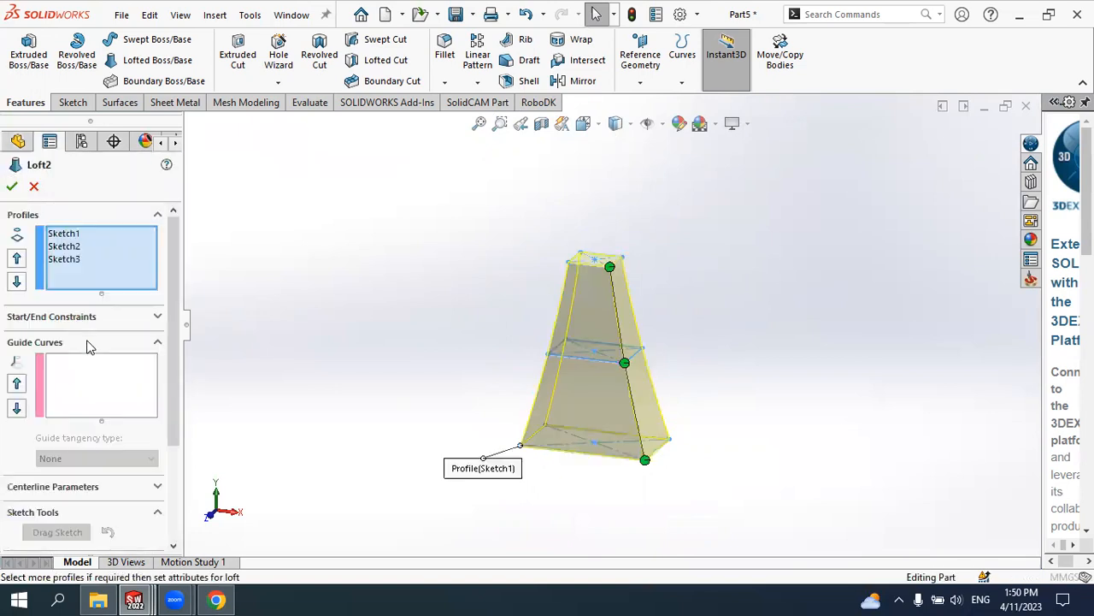
pyautogui.moveTo(176, 373); pyautogui.dragTo(193, 335)
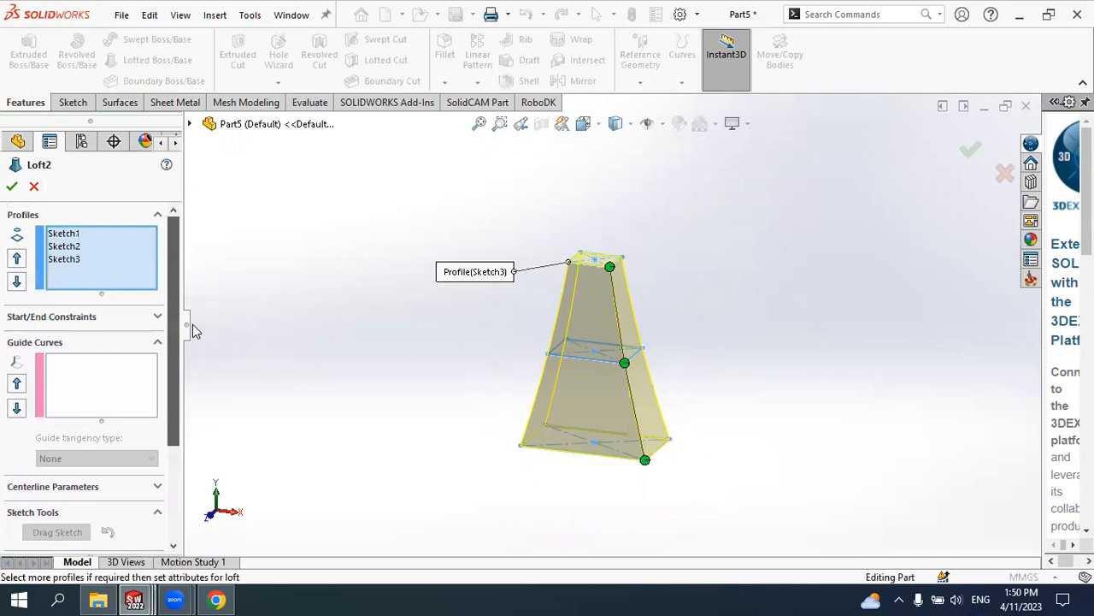
pyautogui.click(66, 321)
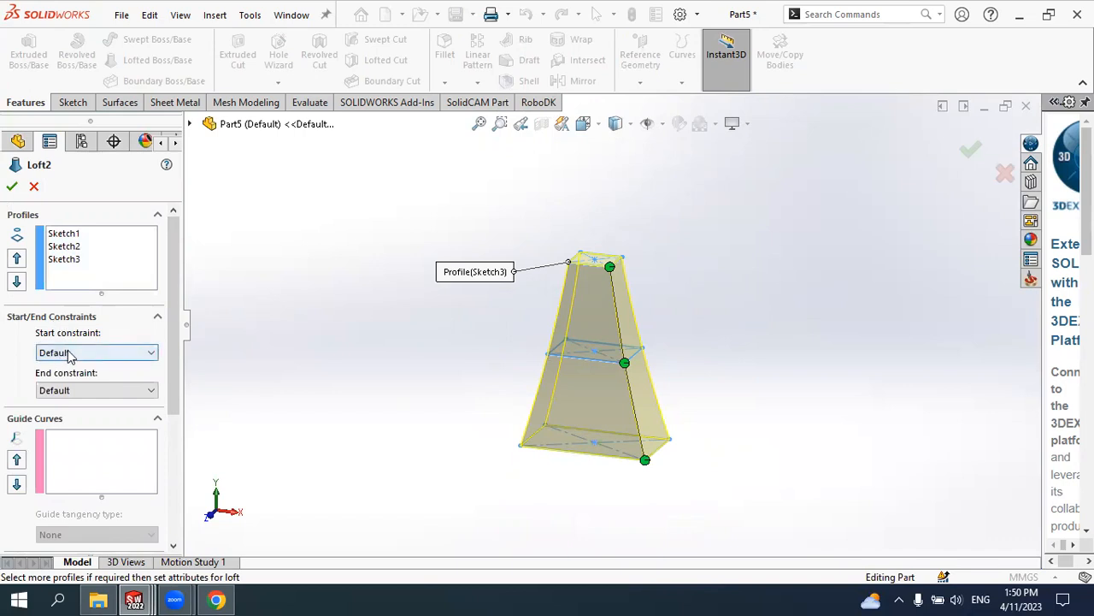
pyautogui.click(70, 356)
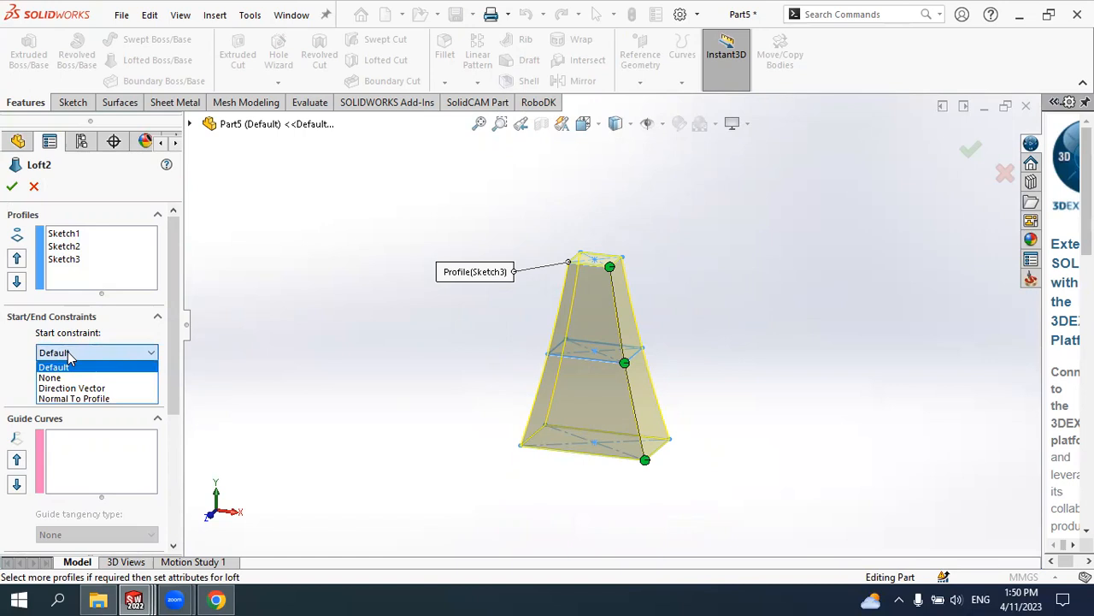
pyautogui.click(70, 399)
pyautogui.scroll(-3, 679, 430)
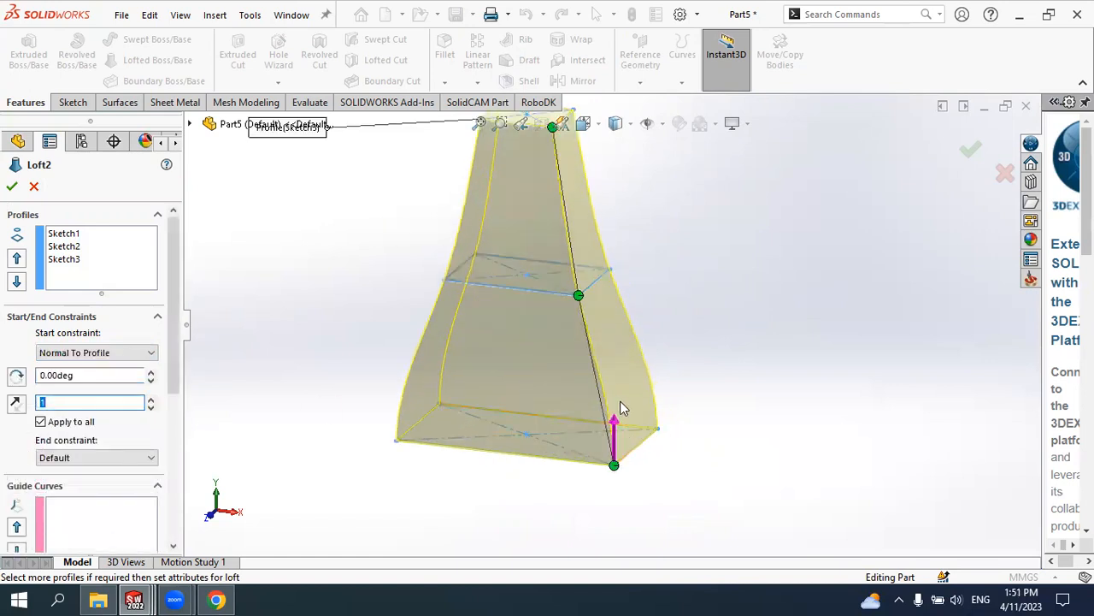
pyautogui.scroll(3, 623, 402)
pyautogui.scroll(-2, 625, 296)
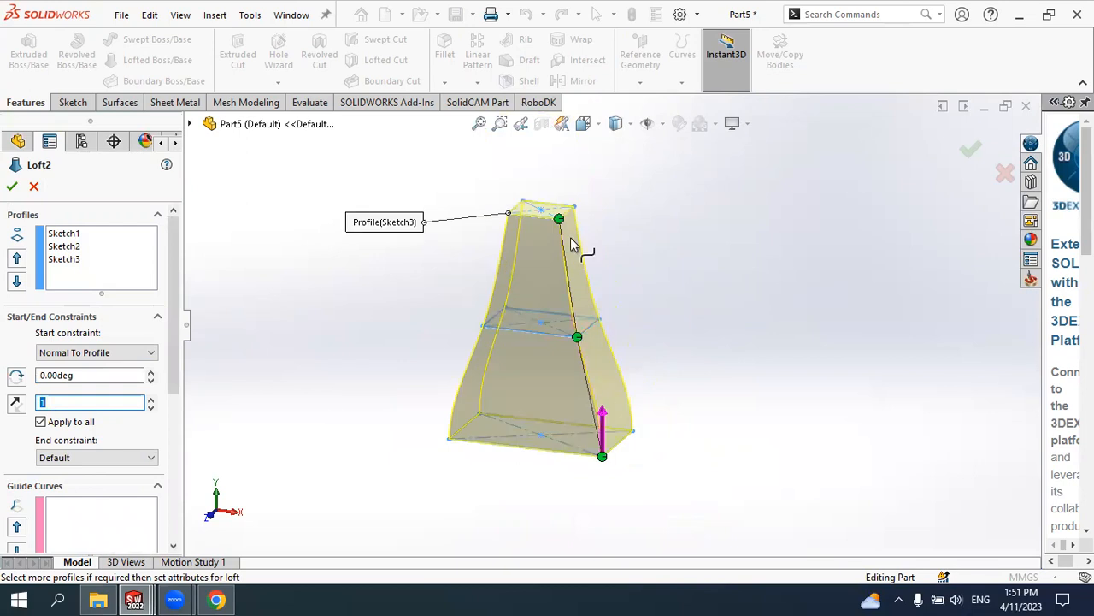
# Set the start constraint's draft angle to 11 degrees and inspect the preview near the base profile
pyautogui.click(149, 373)
pyautogui.click(150, 372)
pyautogui.click(150, 373)
pyautogui.click(150, 373)
pyautogui.click(150, 373)
pyautogui.click(150, 373)
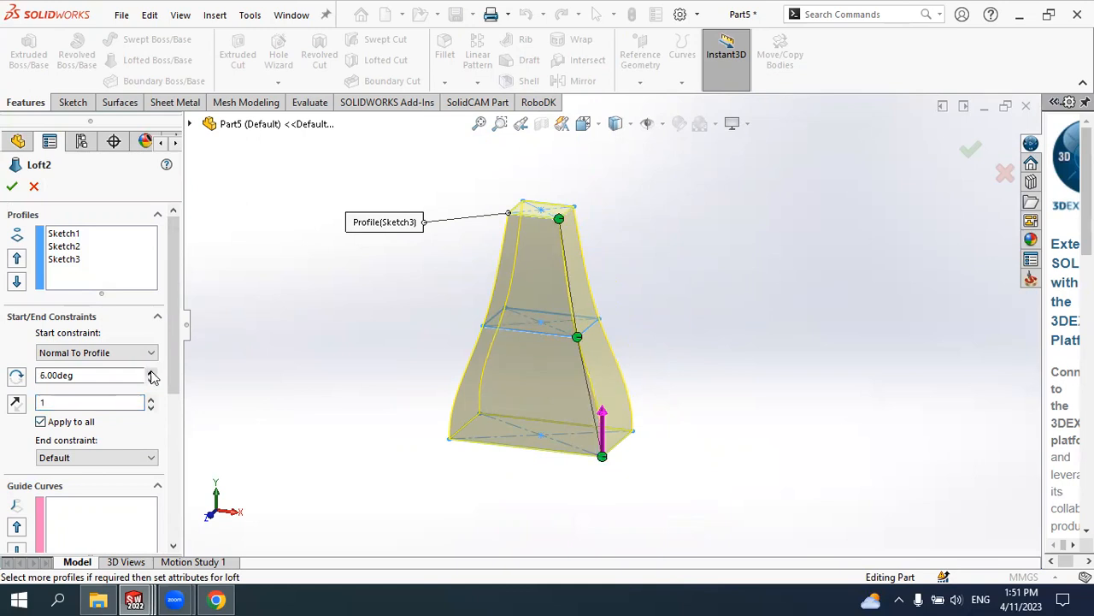
pyautogui.click(152, 372)
pyautogui.click(152, 372)
pyautogui.click(152, 373)
pyautogui.click(151, 373)
pyautogui.click(152, 372)
pyautogui.moveTo(602, 361); pyautogui.dragTo(575, 418, button='middle')
pyautogui.scroll(-2, 620, 458)
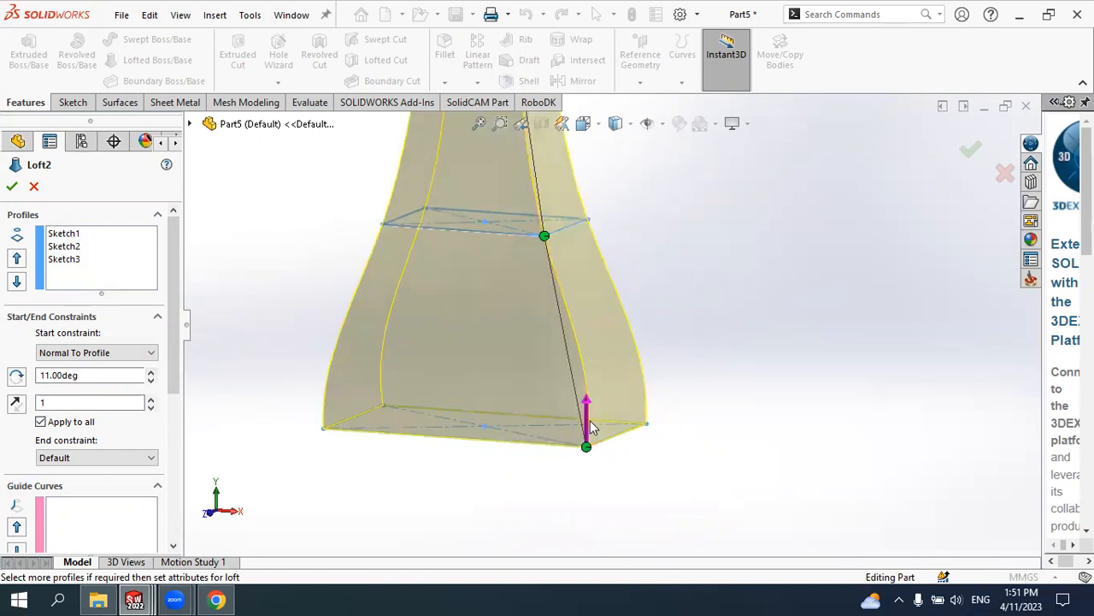
# Accept the edited loft through the three rectangular profiles and inspect the resulting solid
pyautogui.scroll(2, 624, 393)
pyautogui.moveTo(588, 410); pyautogui.dragTo(619, 366, button='middle')
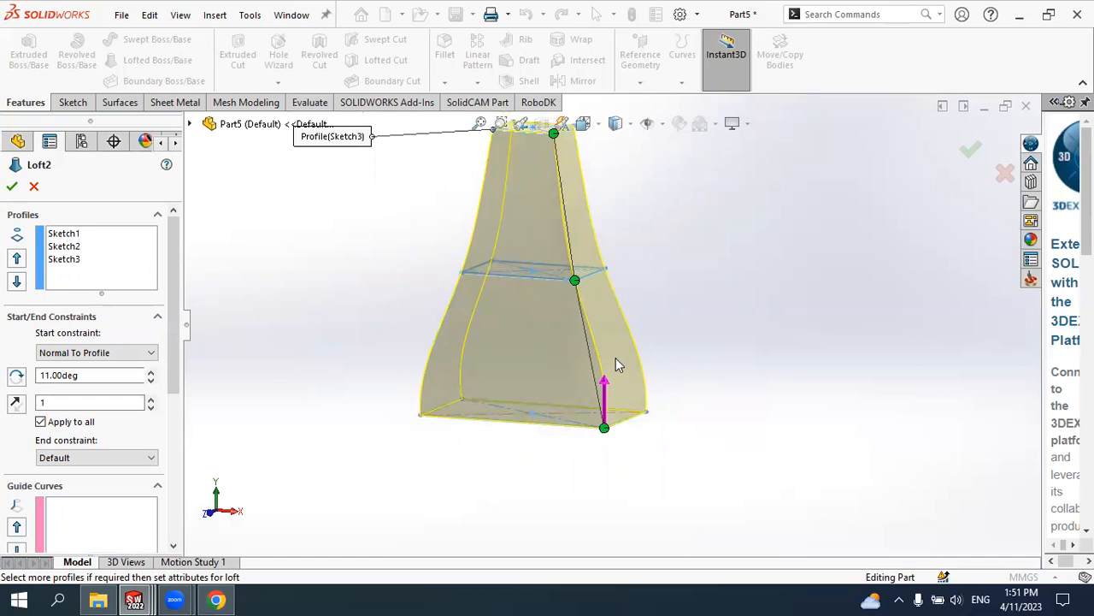
pyautogui.click(11, 187)
pyautogui.moveTo(645, 234)
pyautogui.mouseDown(button='middle')
pyautogui.moveTo(719, 232)
pyautogui.moveTo(652, 235)
pyautogui.moveTo(642, 213)
pyautogui.moveTo(639, 251)
pyautogui.mouseUp(button='middle')
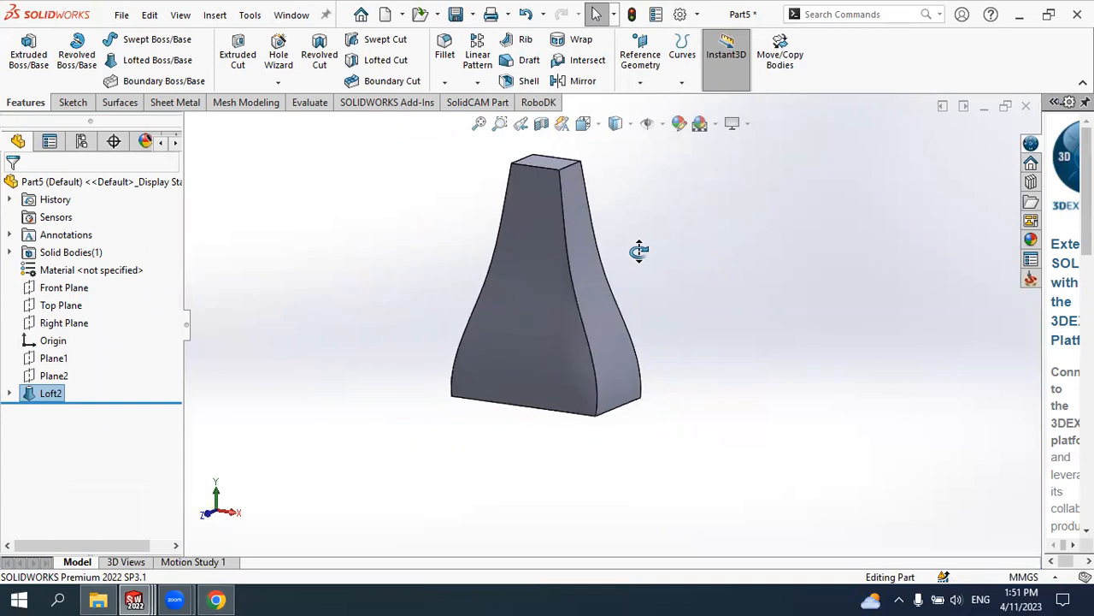
pyautogui.scroll(3, 614, 303)
pyautogui.scroll(-3, 601, 207)
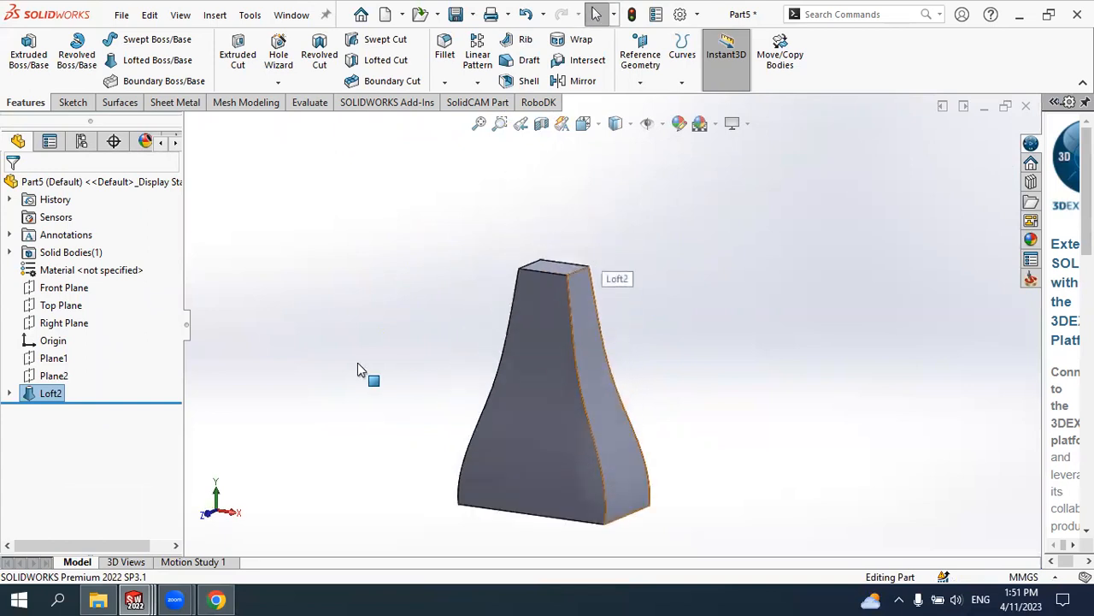
# Edit the three-profile loft and set its end constraint to Normal To Profile
pyautogui.click(53, 376)
pyautogui.click(49, 394)
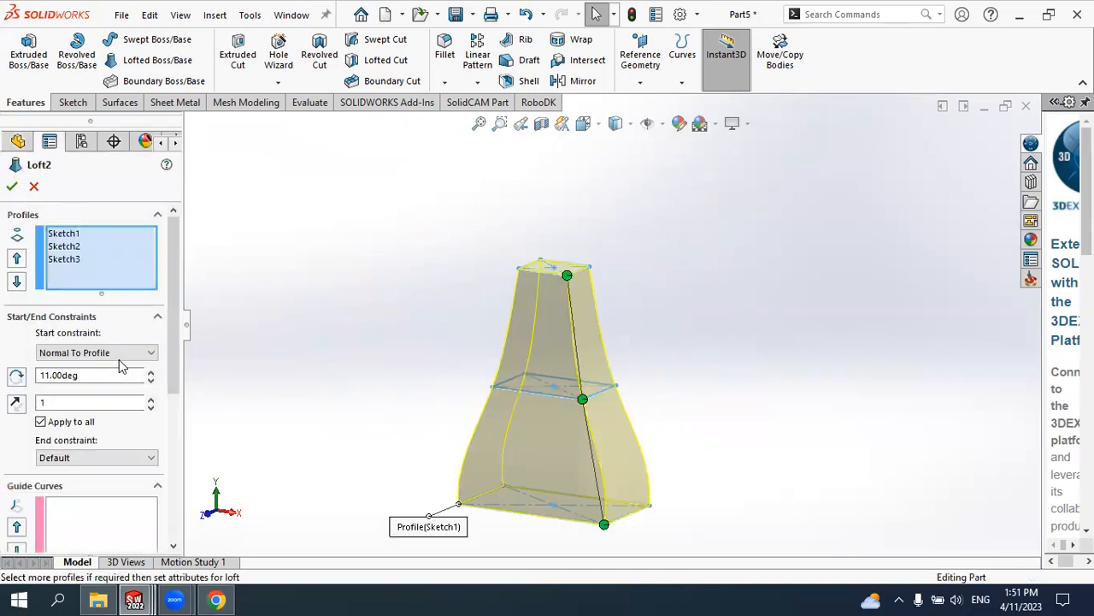
pyautogui.moveTo(176, 361); pyautogui.dragTo(178, 411)
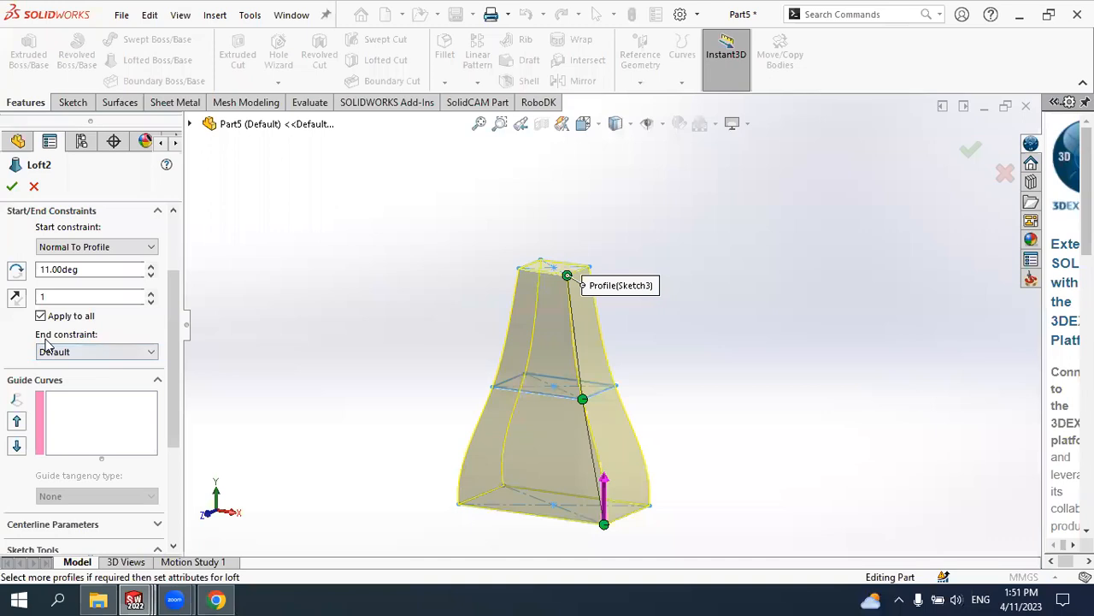
pyautogui.click(74, 353)
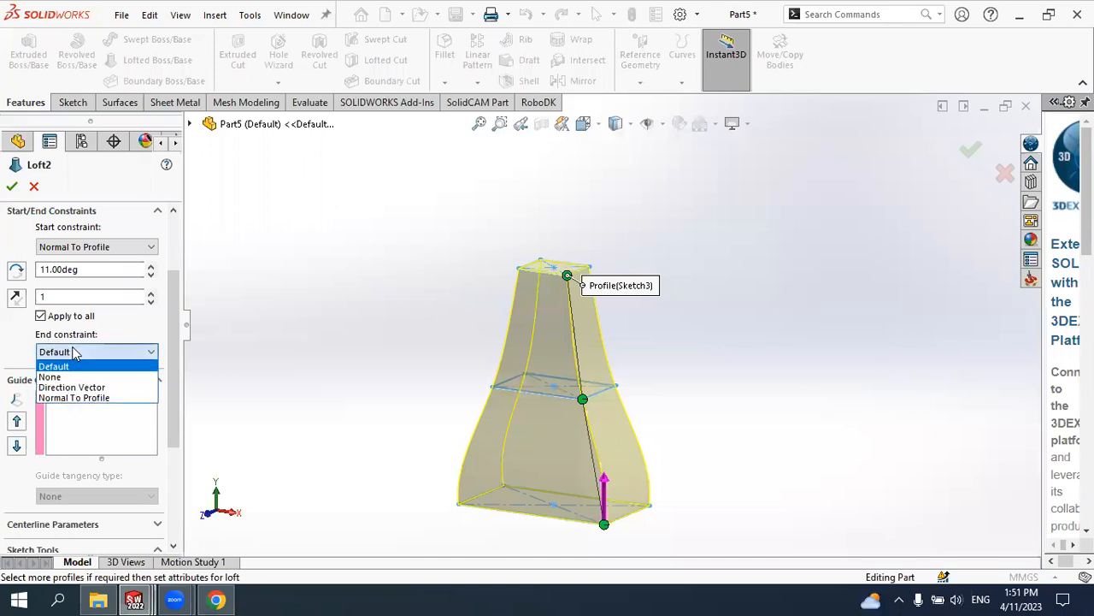
pyautogui.click(72, 398)
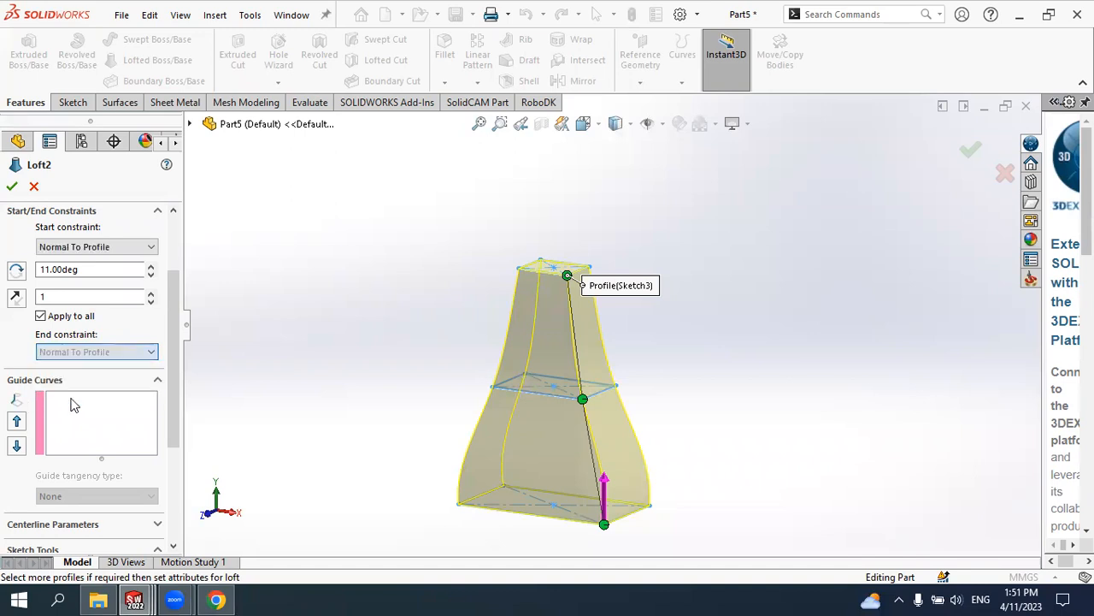
# Increase the end tangent length at the loft's top profile to about 2.09 and accept the loft
pyautogui.scroll(-2, 578, 308)
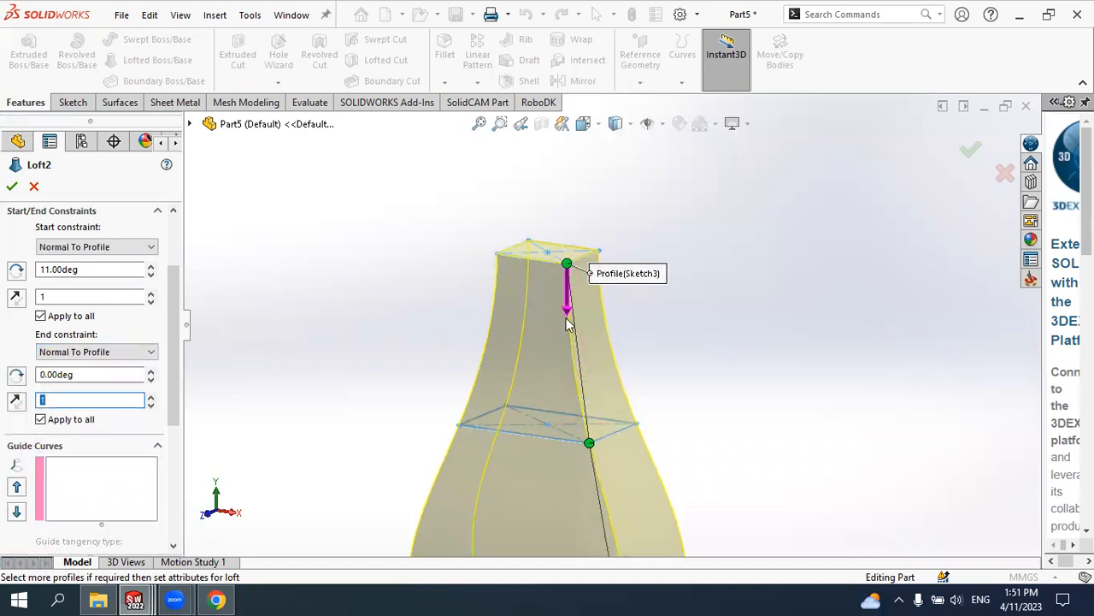
pyautogui.moveTo(564, 308); pyautogui.dragTo(585, 341)
pyautogui.scroll(3, 587, 344)
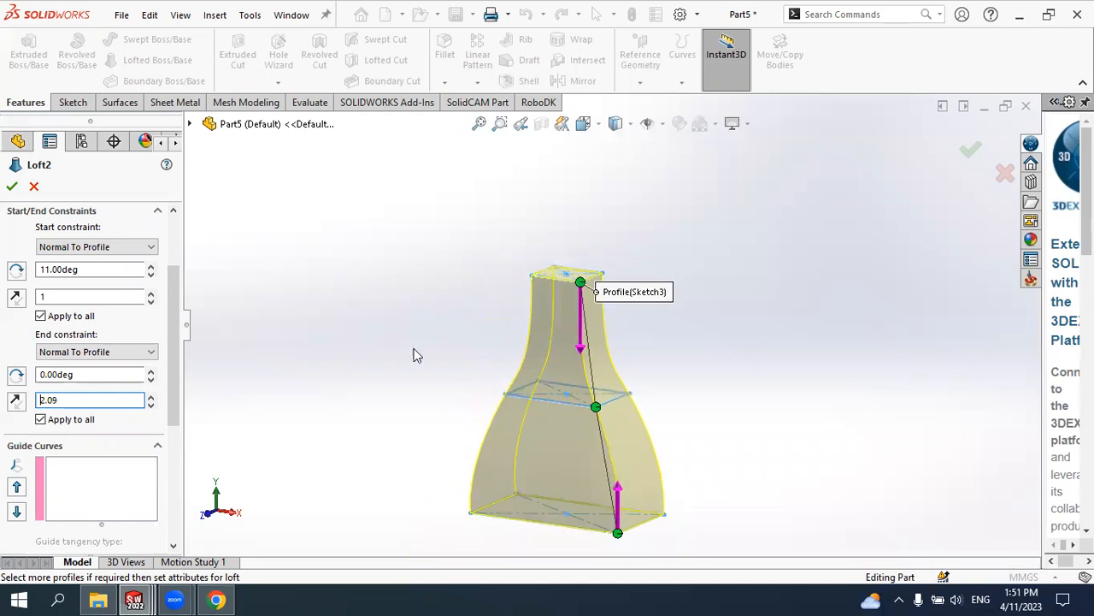
pyautogui.click(13, 187)
pyautogui.moveTo(731, 363); pyautogui.dragTo(652, 348, button='middle')
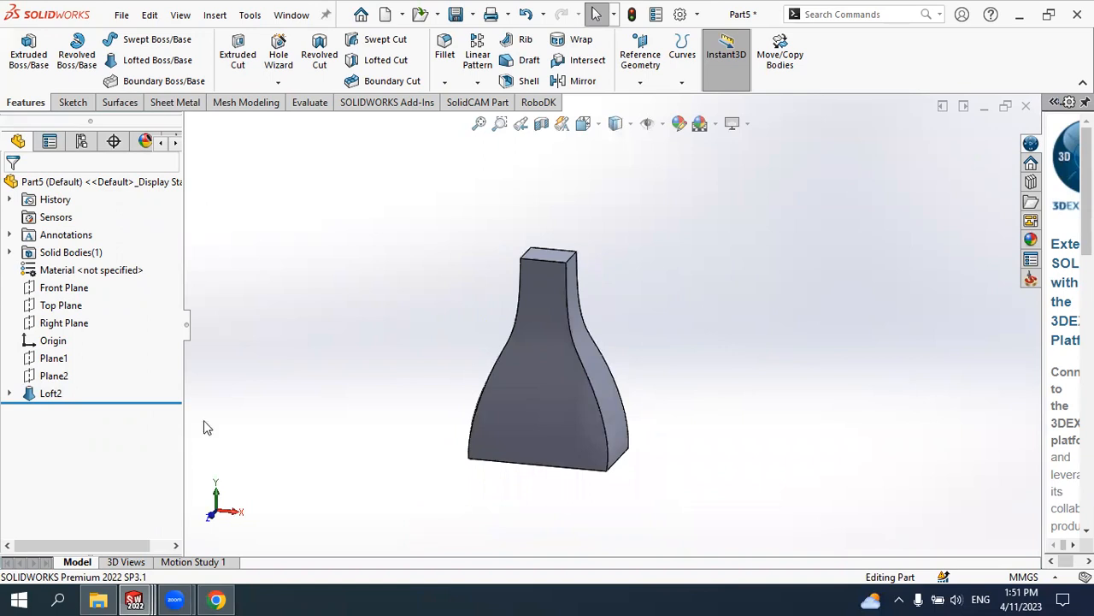
# Delete the Loft2 feature, keeping its three profile sketches
pyautogui.click(50, 393)
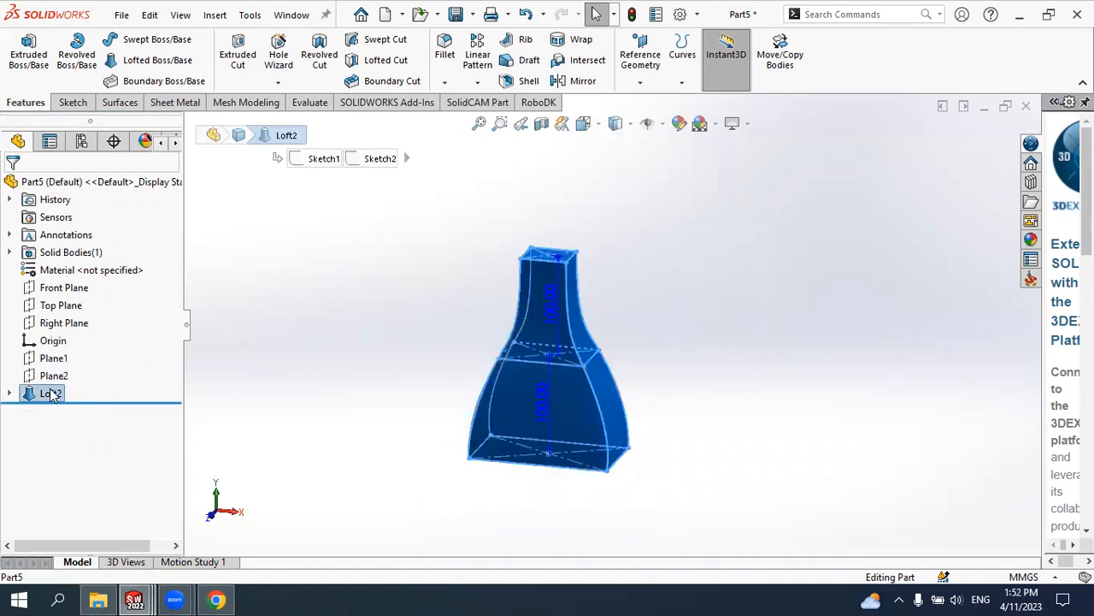
pyautogui.rightClick(51, 391)
pyautogui.click(92, 348)
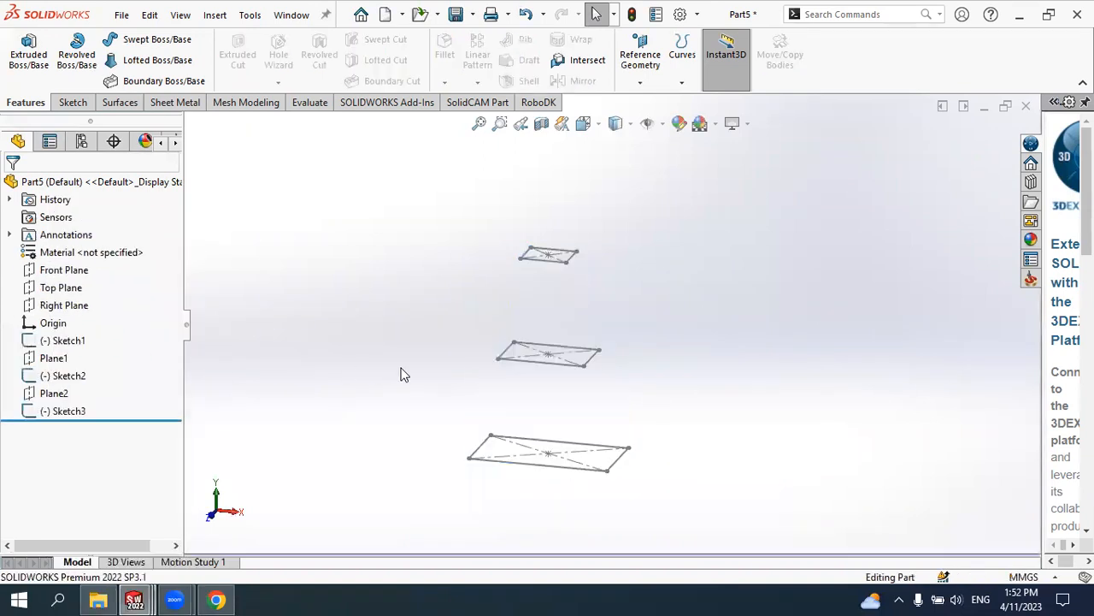
pyautogui.moveTo(444, 370); pyautogui.dragTo(454, 386, button='middle')
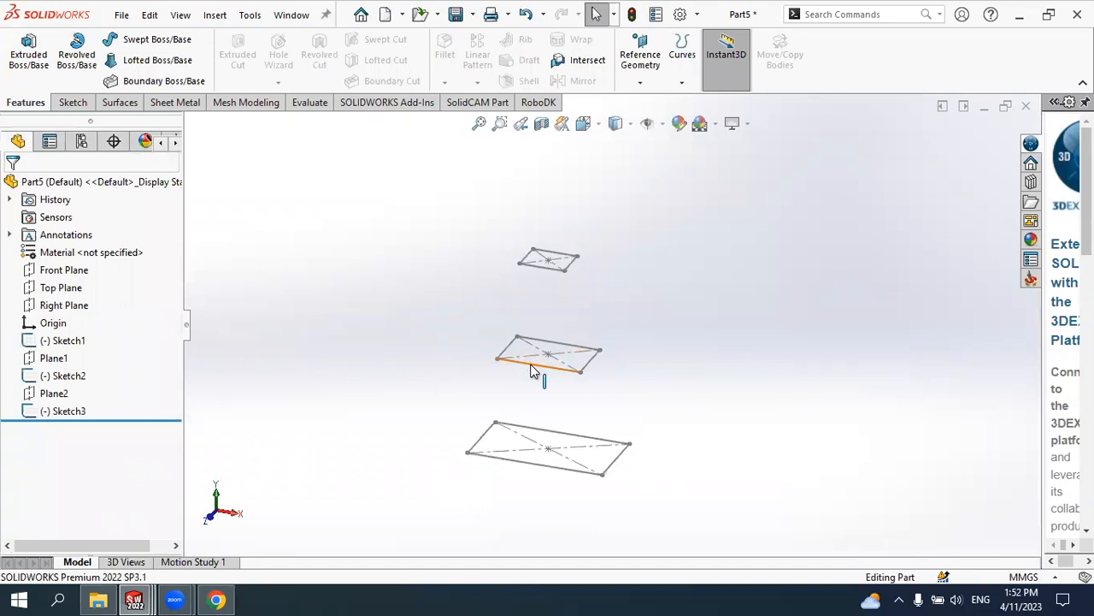
# Delete Sketch2, the middle rectangular profile
pyautogui.click(72, 377)
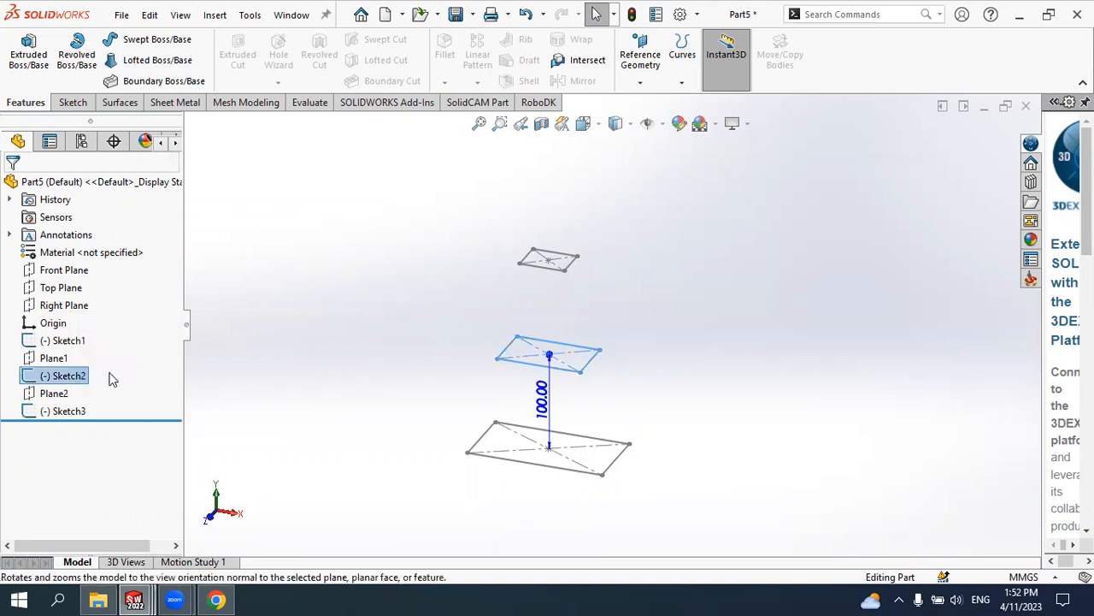
pyautogui.click(328, 334)
pyautogui.click(81, 374)
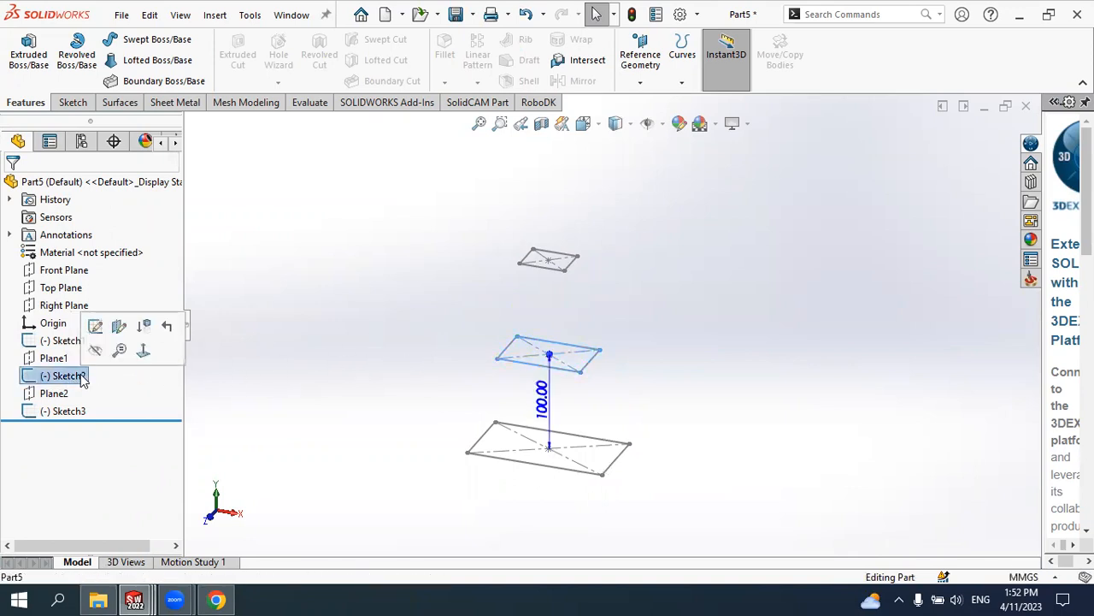
pyautogui.rightClick(81, 376)
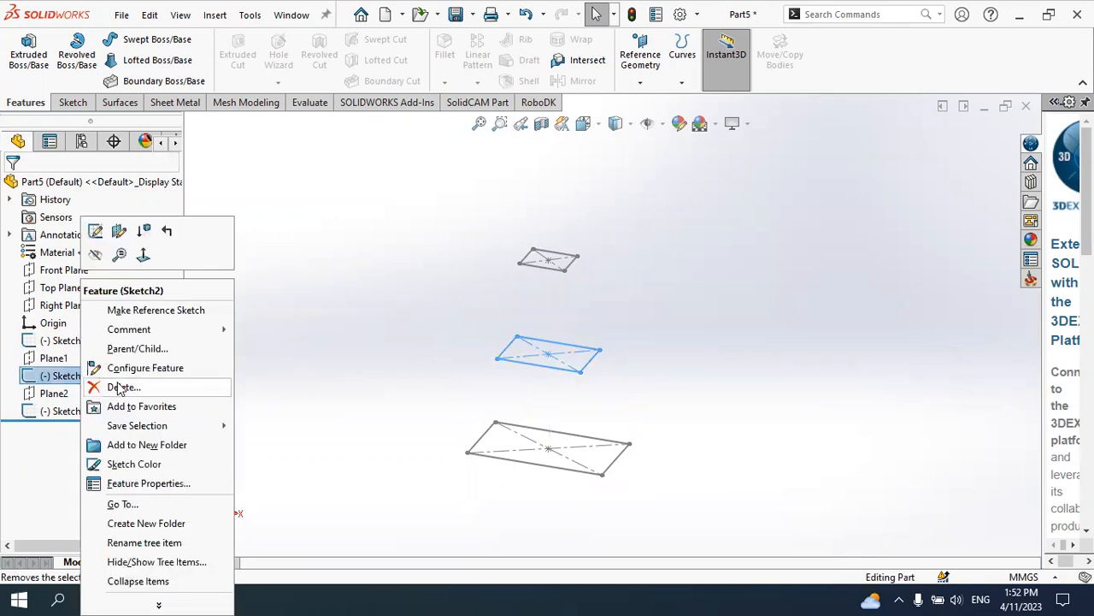
pyautogui.click(120, 388)
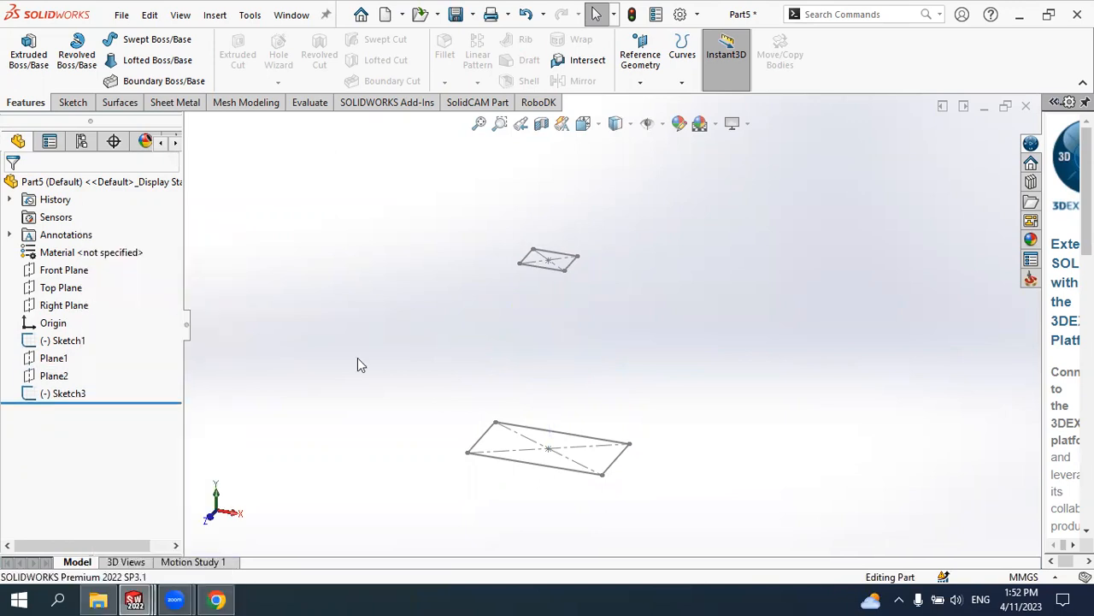
# Show Plane1 and open a new sketch on it
pyautogui.click(61, 360)
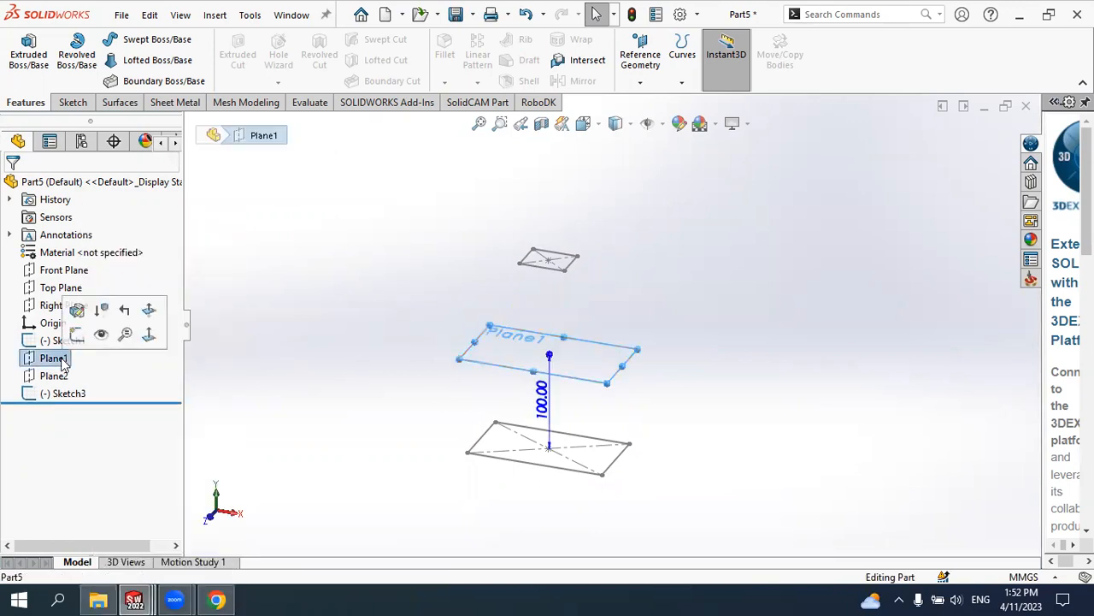
pyautogui.click(432, 342)
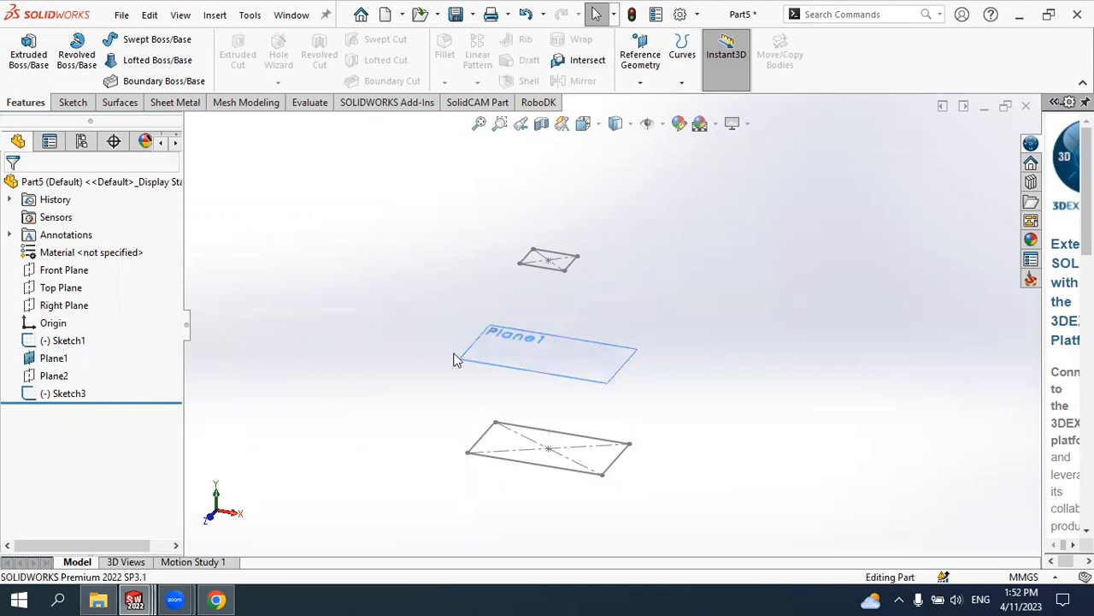
pyautogui.click(528, 360)
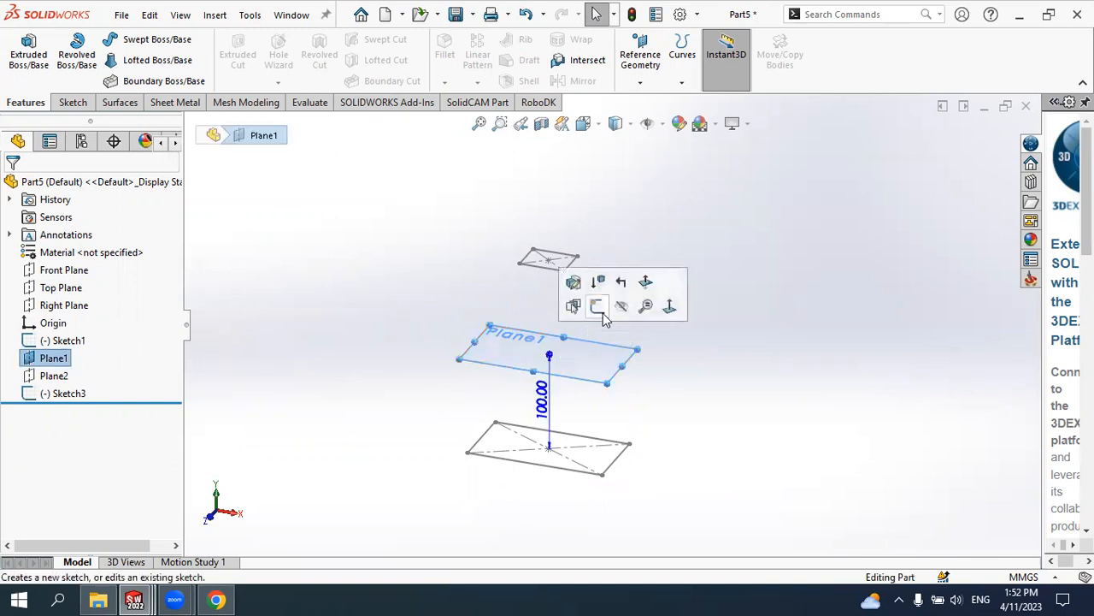
pyautogui.click(573, 282)
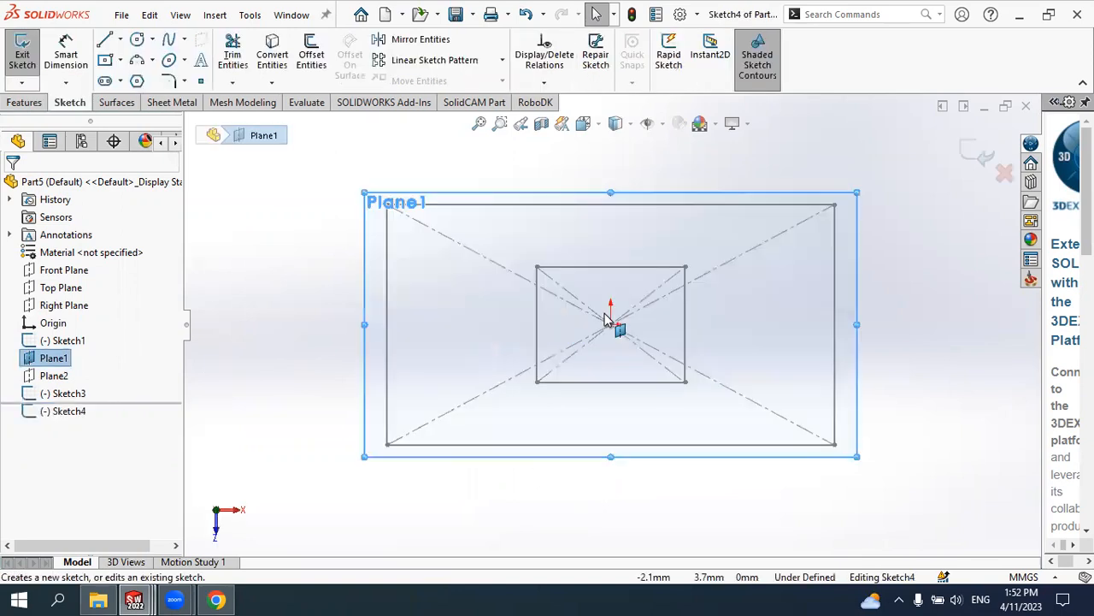
# Sketch a circle centred on the origin with a radius of about 35 mm on Plane1 and exit the sketch
pyautogui.click(154, 40)
pyautogui.click(164, 60)
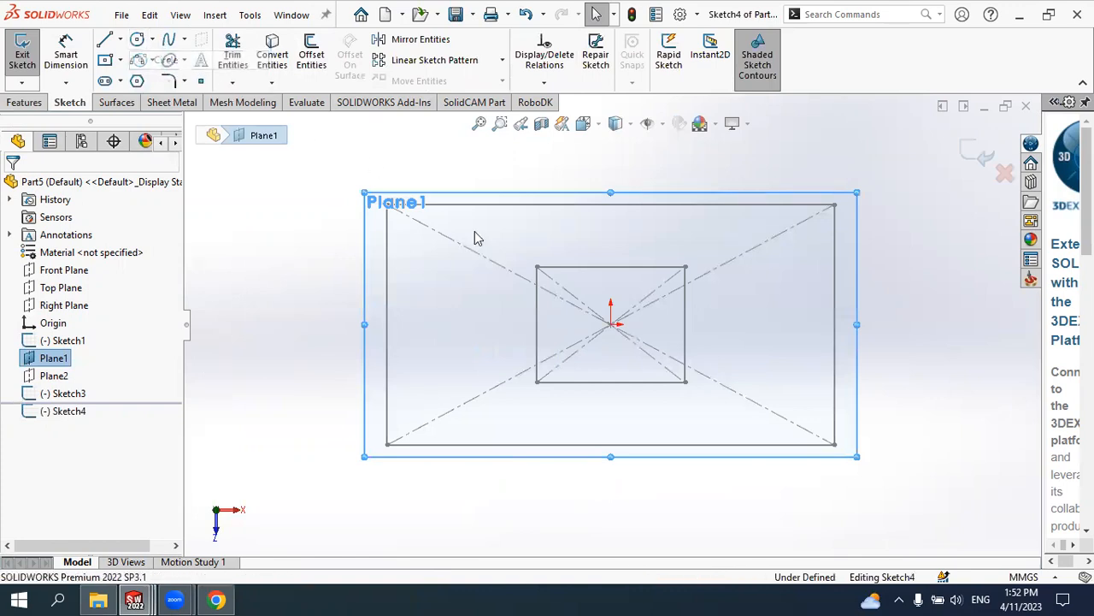
pyautogui.click(611, 324)
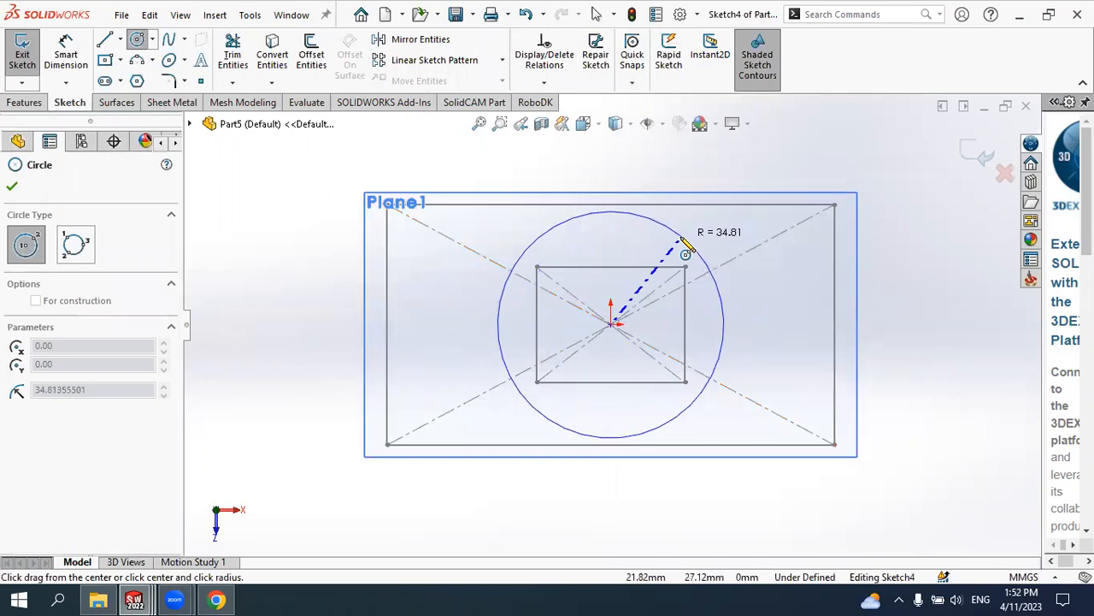
pyautogui.click(689, 247)
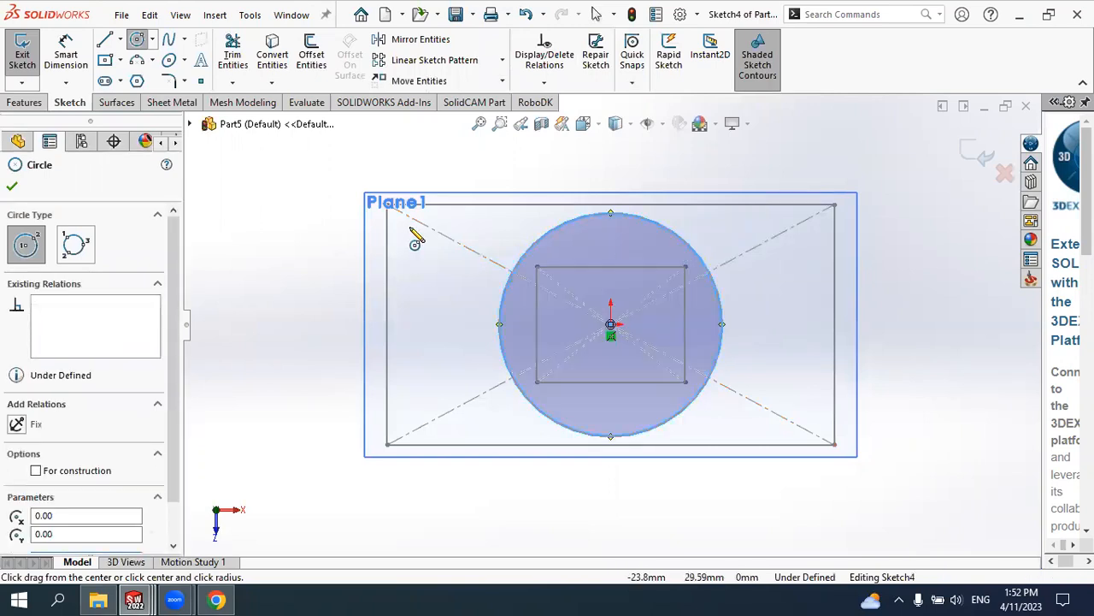
pyautogui.click(14, 188)
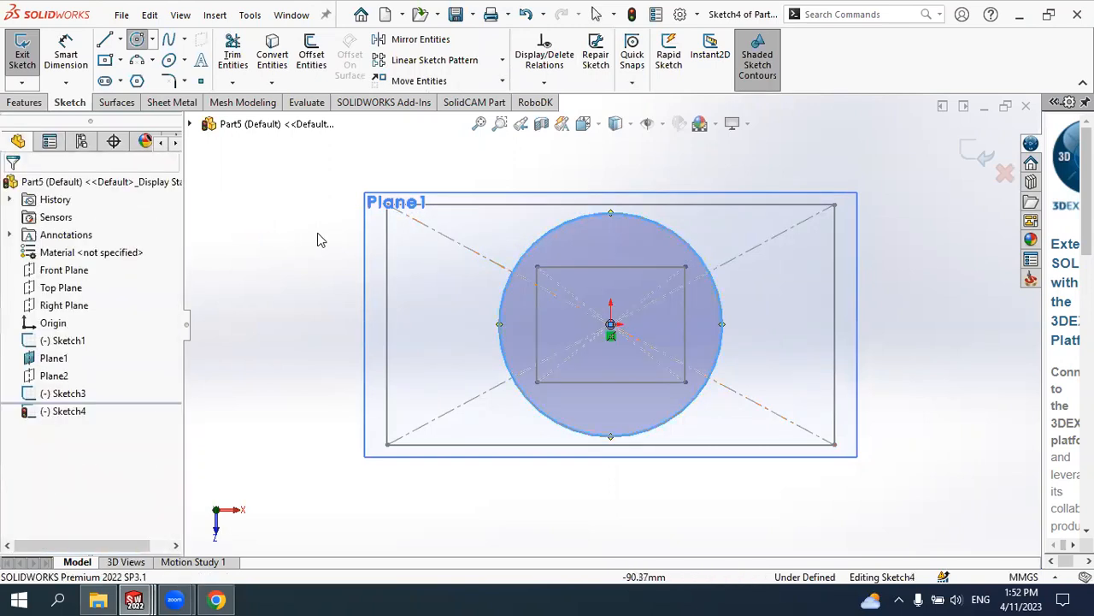
pyautogui.click(982, 163)
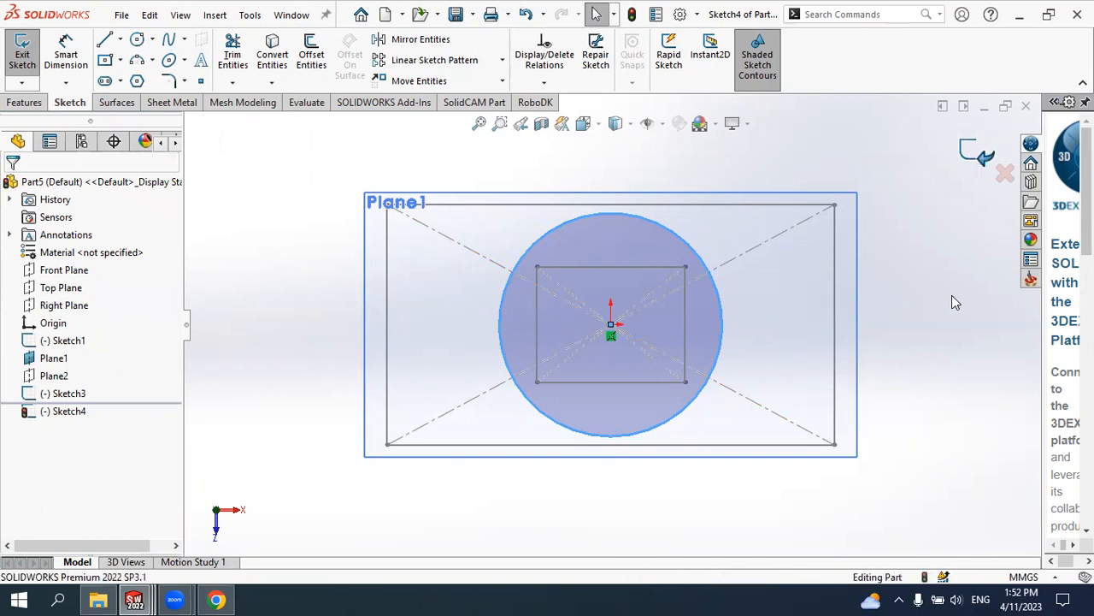
pyautogui.click(784, 442)
pyautogui.moveTo(784, 442); pyautogui.dragTo(760, 316, button='middle')
pyautogui.scroll(5, 742, 366)
pyautogui.moveTo(743, 369)
pyautogui.mouseDown(button='middle')
pyautogui.moveTo(731, 393)
pyautogui.moveTo(714, 387)
pyautogui.mouseUp(button='middle')
pyautogui.scroll(2, 713, 387)
pyautogui.scroll(-3, 692, 362)
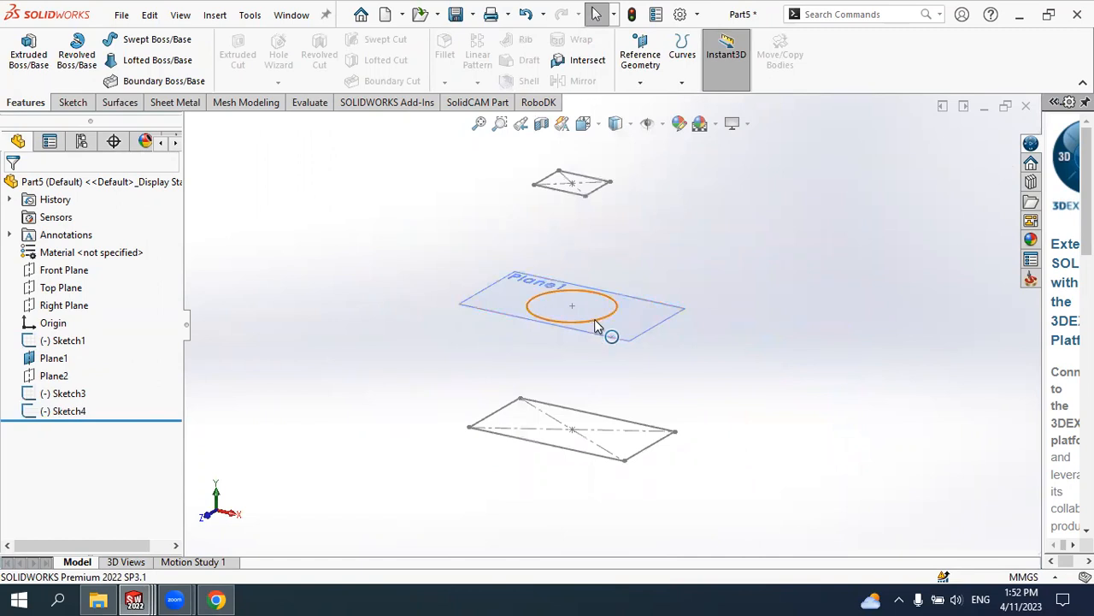
# Create a loft from the bottom rectangle in Sketch1 to the circle on Plane1
pyautogui.click(162, 62)
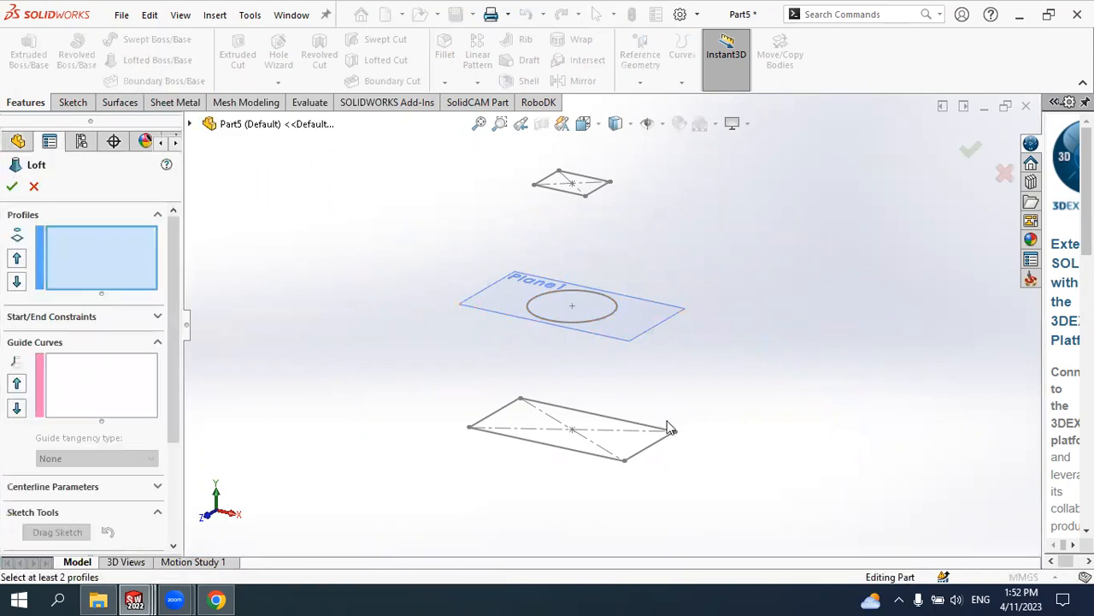
pyautogui.click(584, 458)
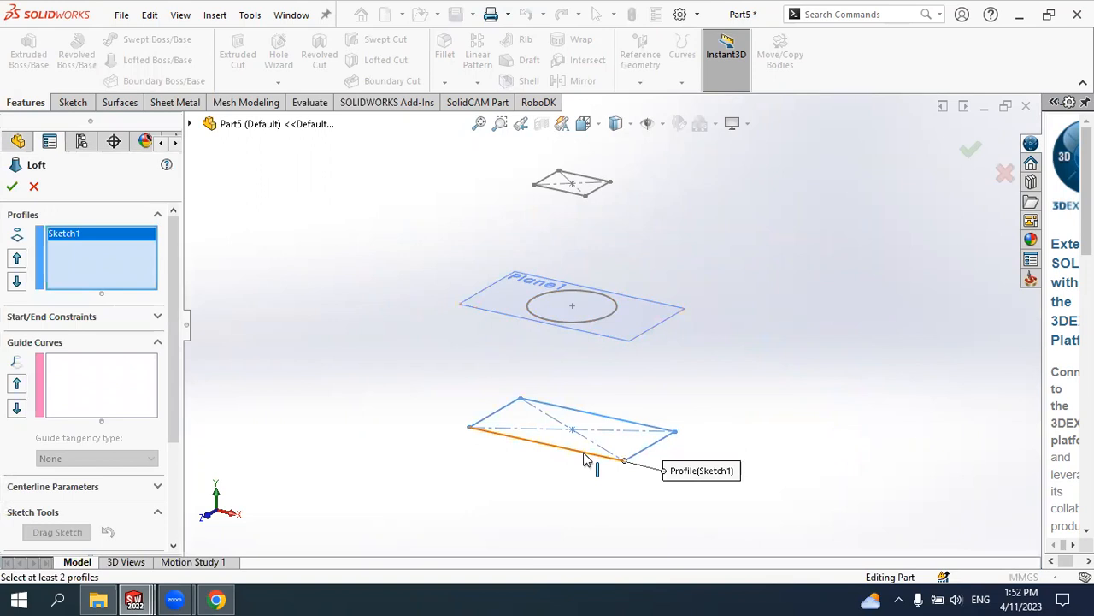
pyautogui.click(590, 323)
pyautogui.moveTo(696, 354)
pyautogui.mouseDown(button='middle')
pyautogui.moveTo(760, 322)
pyautogui.moveTo(675, 333)
pyautogui.moveTo(704, 344)
pyautogui.moveTo(728, 289)
pyautogui.moveTo(731, 320)
pyautogui.moveTo(703, 328)
pyautogui.mouseUp(button='middle')
pyautogui.click(12, 188)
pyautogui.moveTo(787, 281)
pyautogui.mouseDown(button='middle')
pyautogui.moveTo(652, 262)
pyautogui.moveTo(789, 259)
pyautogui.moveTo(829, 271)
pyautogui.moveTo(765, 274)
pyautogui.mouseUp(button='middle')
# Edit the rectangle-to-circle loft and set its start constraint to Normal To Profile
pyautogui.click(50, 412)
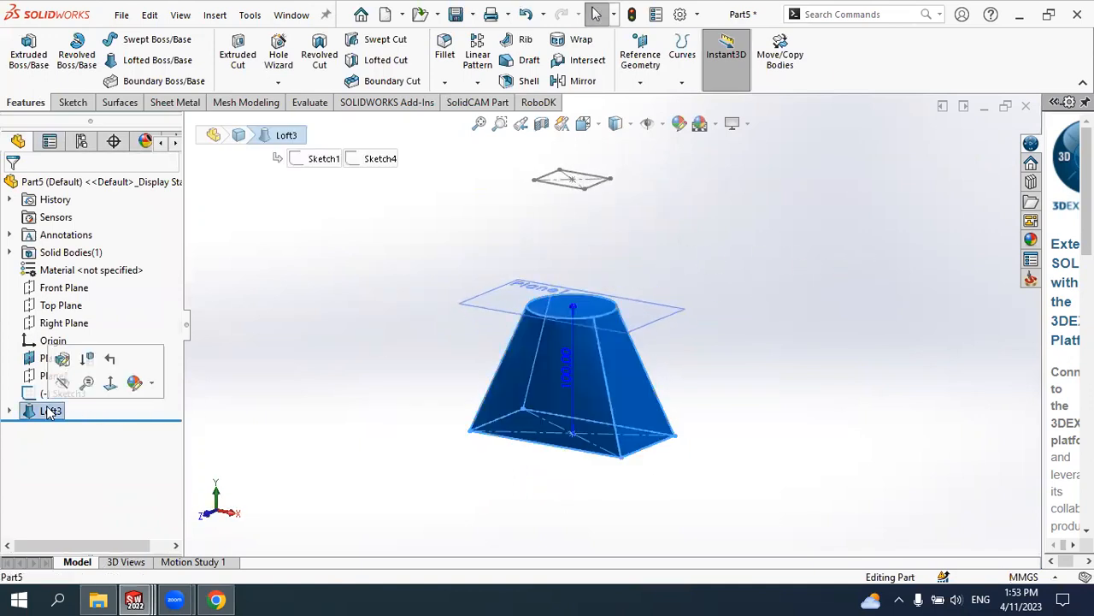
pyautogui.click(62, 360)
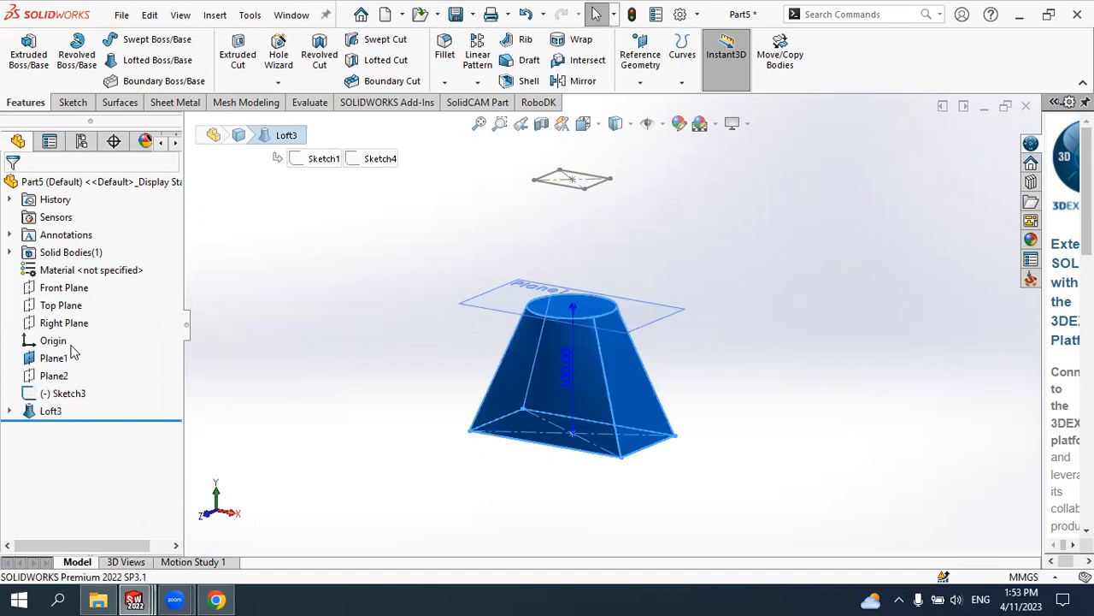
pyautogui.moveTo(170, 346); pyautogui.dragTo(190, 366)
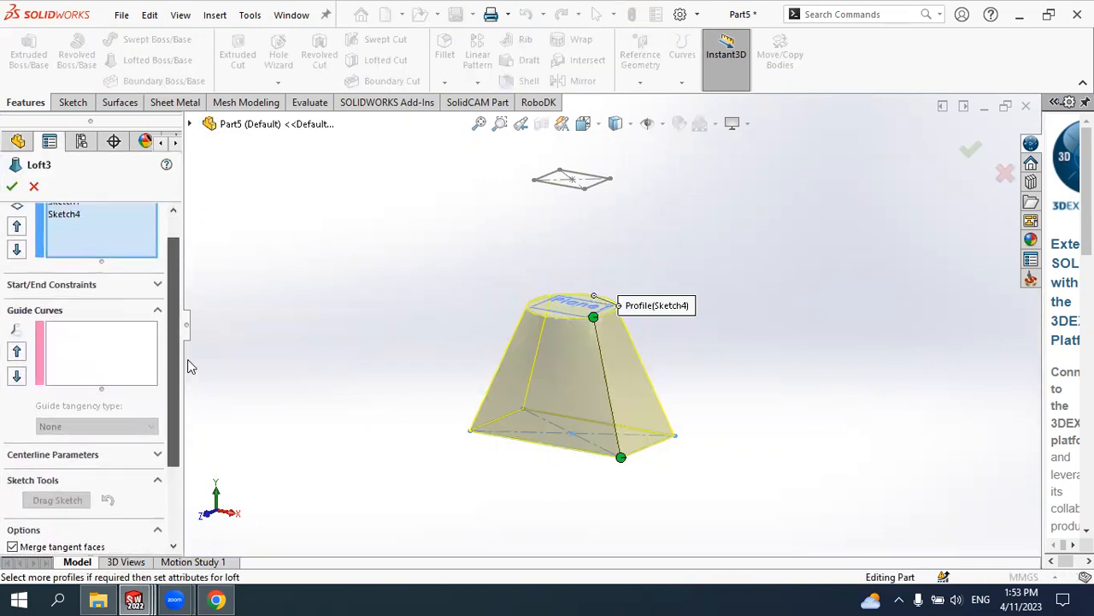
pyautogui.click(74, 288)
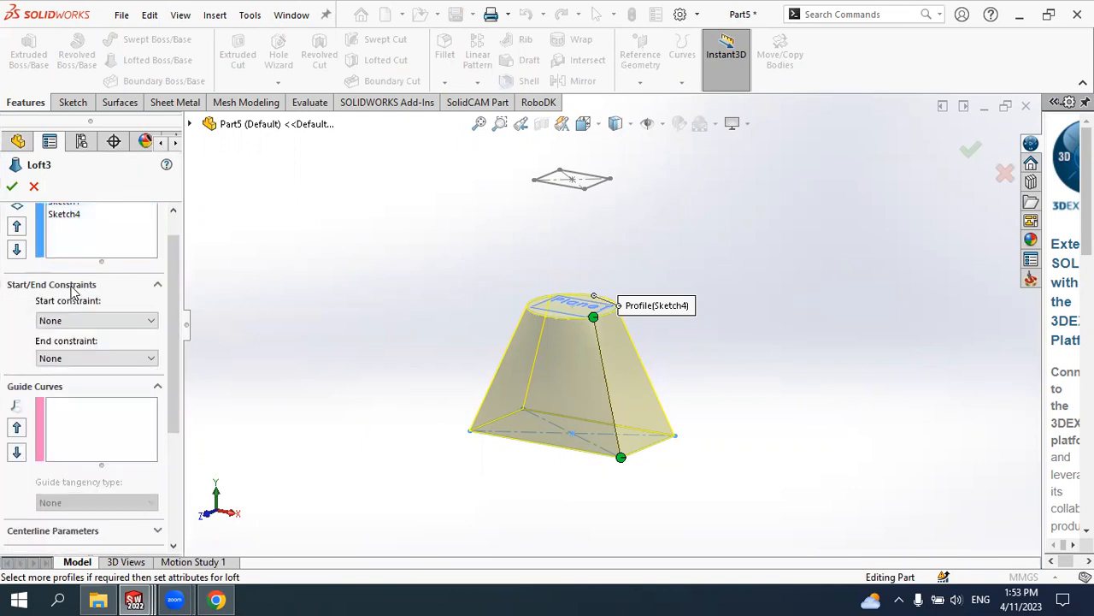
pyautogui.click(78, 321)
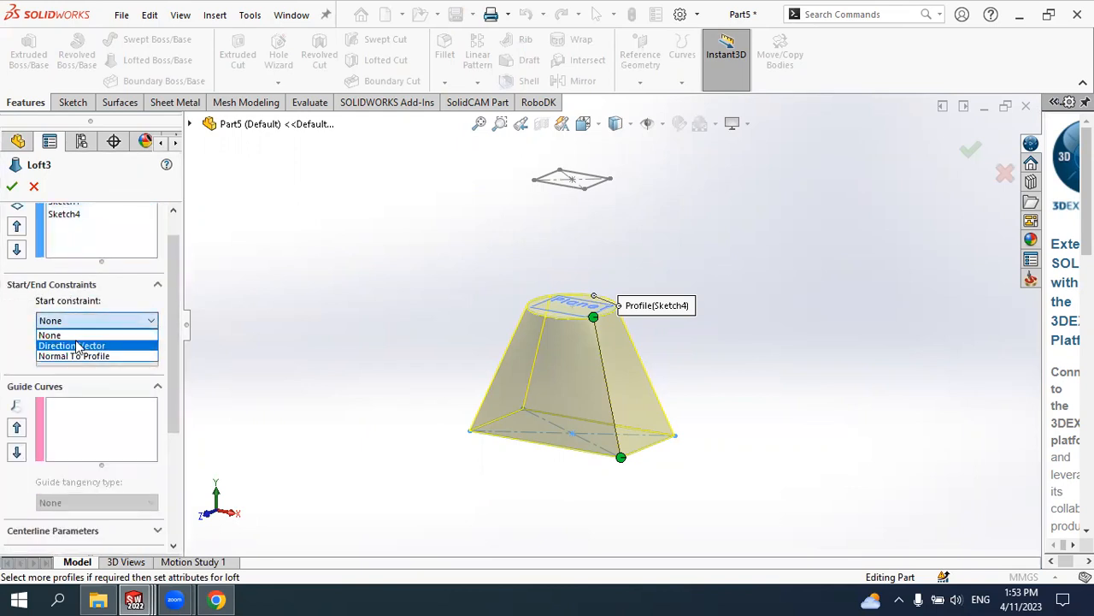
pyautogui.click(77, 356)
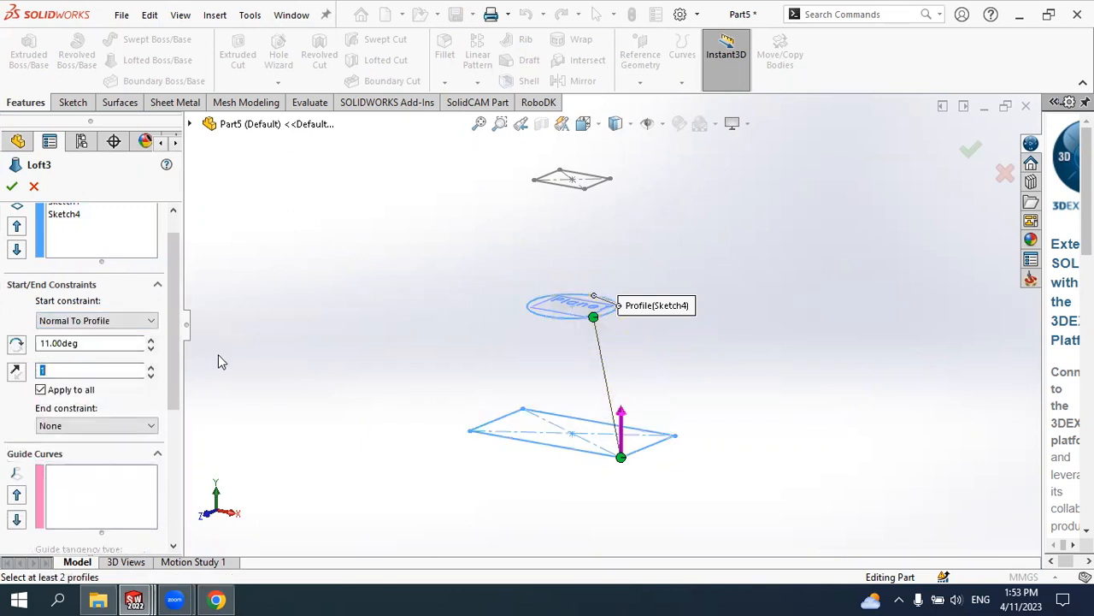
# Increase the loft's start tangent length to 2.75 and reset its start constraint to None
pyautogui.moveTo(622, 424); pyautogui.dragTo(628, 393)
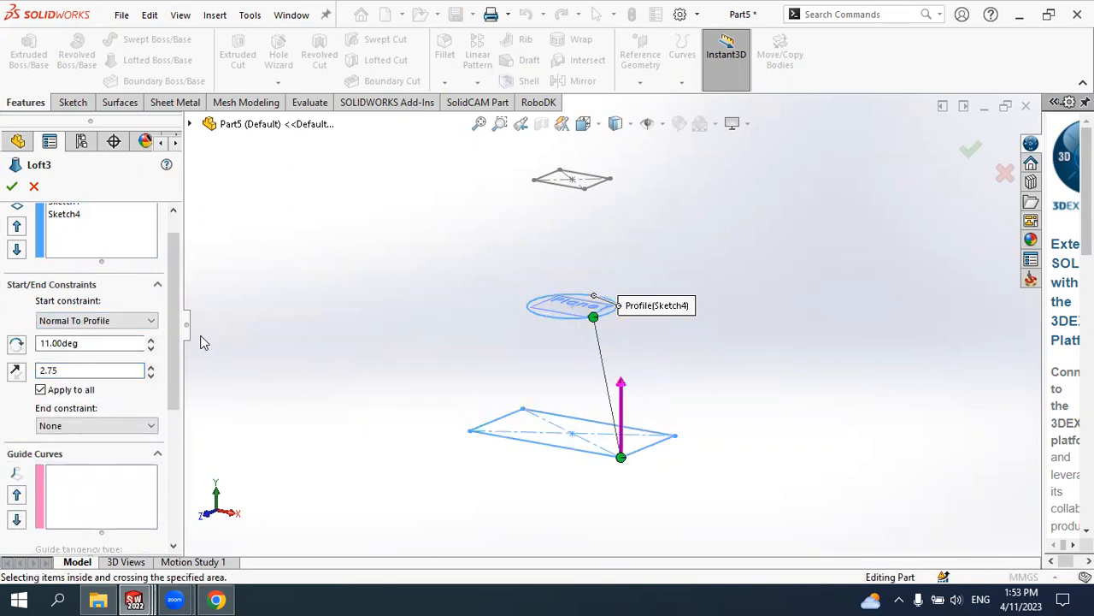
pyautogui.click(118, 321)
pyautogui.click(128, 334)
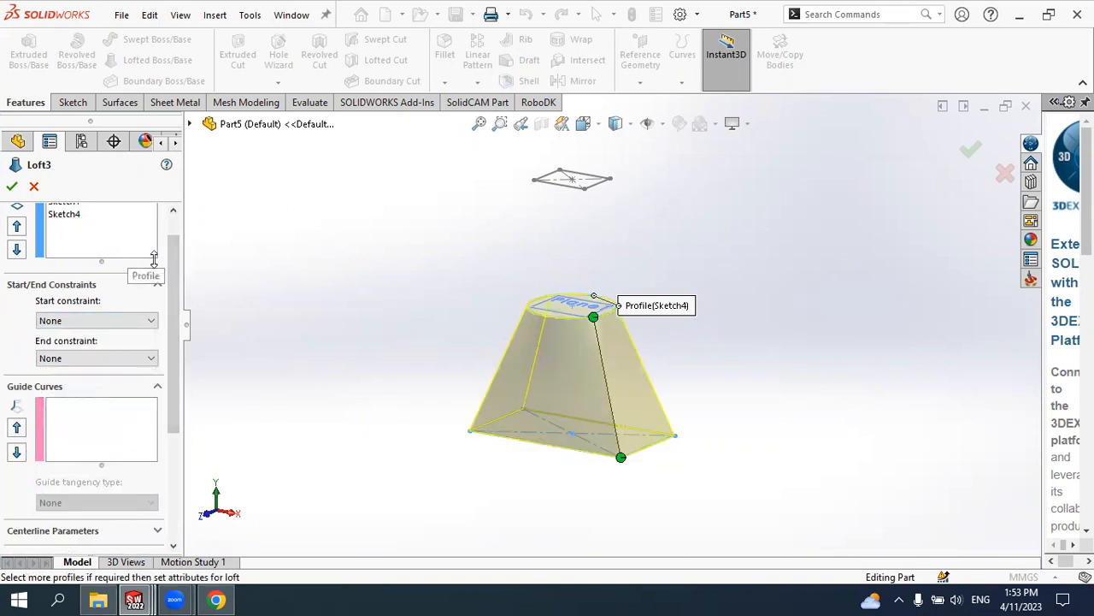
# Add the top rectangle in Sketch3 as the third loft profile after the circle and accept the loft
pyautogui.moveTo(667, 224); pyautogui.dragTo(662, 236, button='middle')
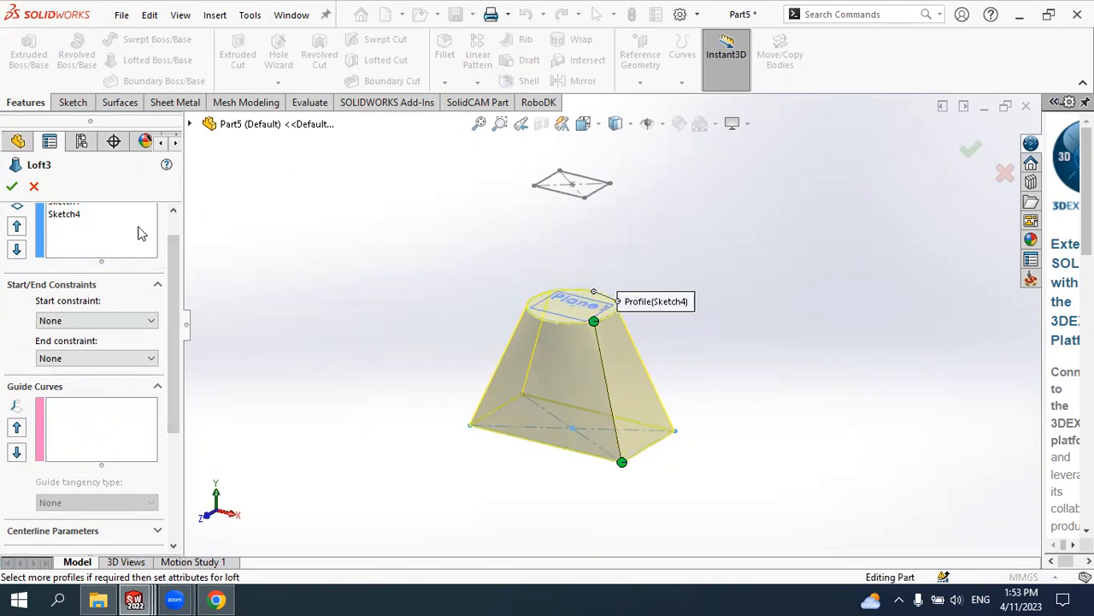
pyautogui.click(107, 237)
pyautogui.scroll(2, 580, 245)
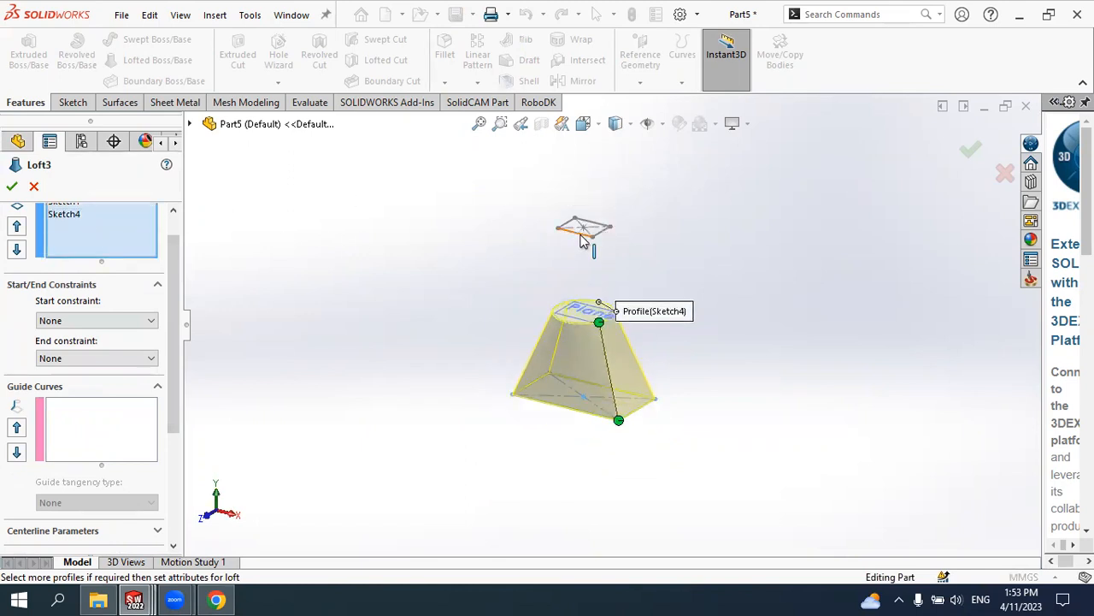
pyautogui.click(581, 236)
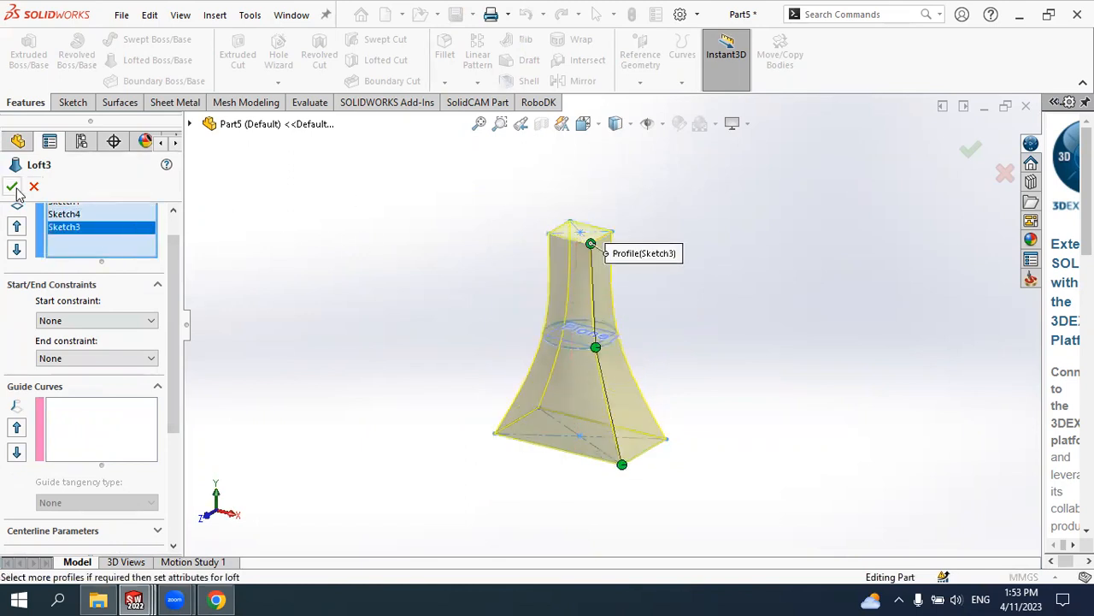
pyautogui.scroll(-2, 596, 229)
pyautogui.scroll(2, 619, 259)
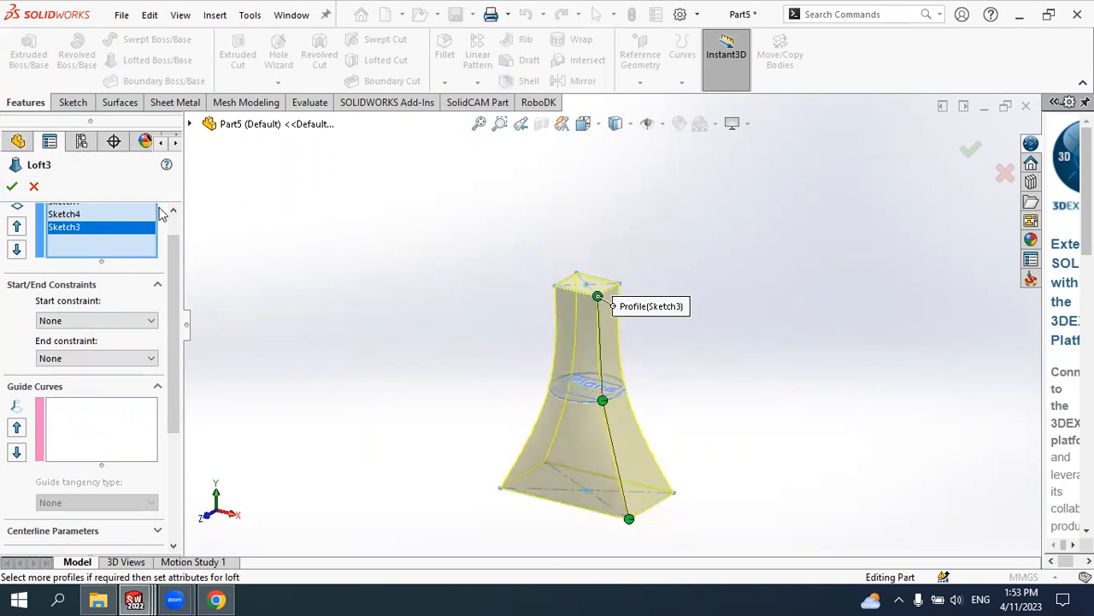
pyautogui.click(12, 187)
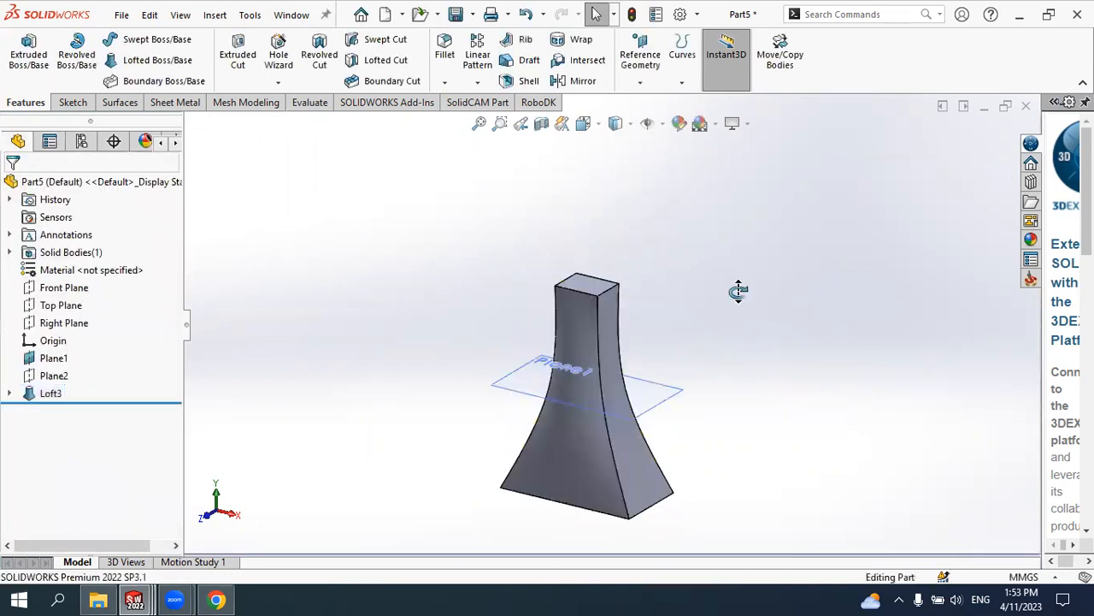
pyautogui.moveTo(857, 270); pyautogui.dragTo(758, 285, button='middle')
pyautogui.scroll(2, 768, 291)
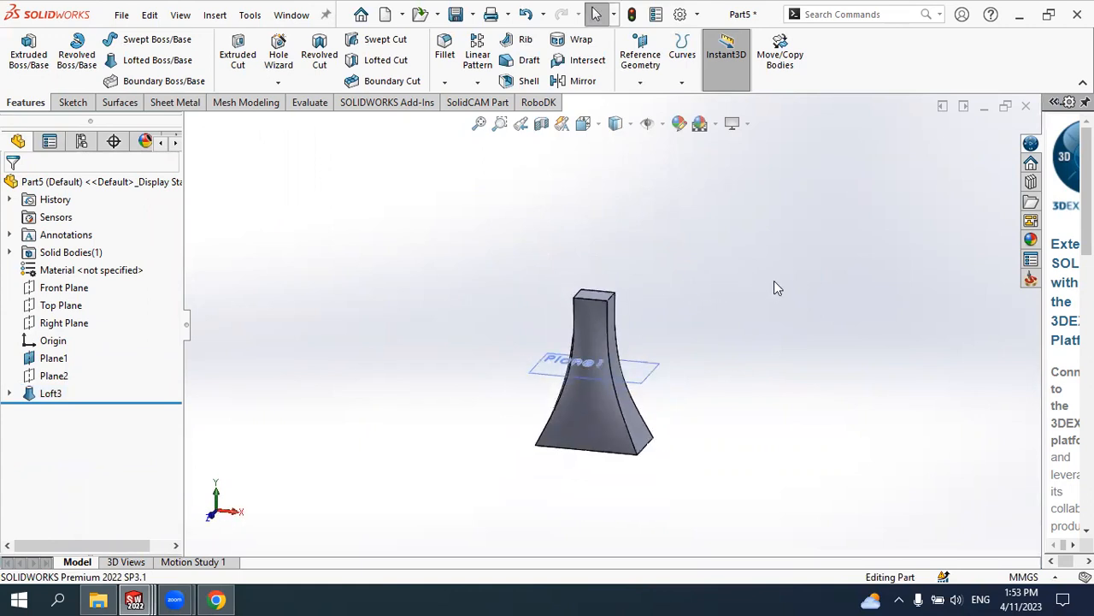
pyautogui.moveTo(774, 288); pyautogui.dragTo(737, 299, button='middle')
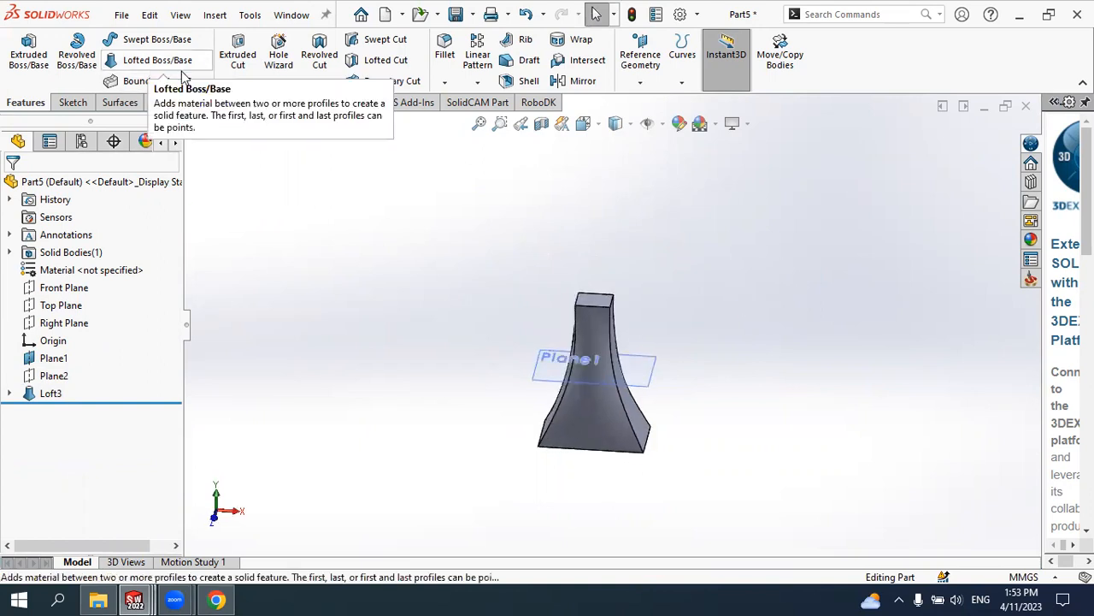
pyautogui.scroll(-1, 629, 349)
pyautogui.scroll(2, 632, 378)
pyautogui.scroll(-2, 634, 381)
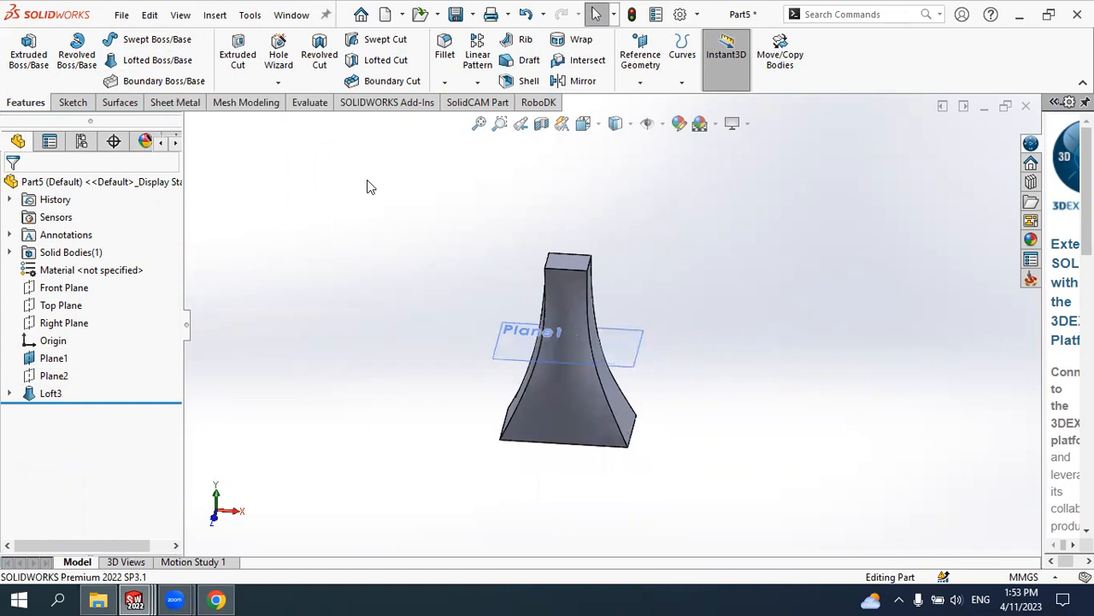
pyautogui.click(149, 61)
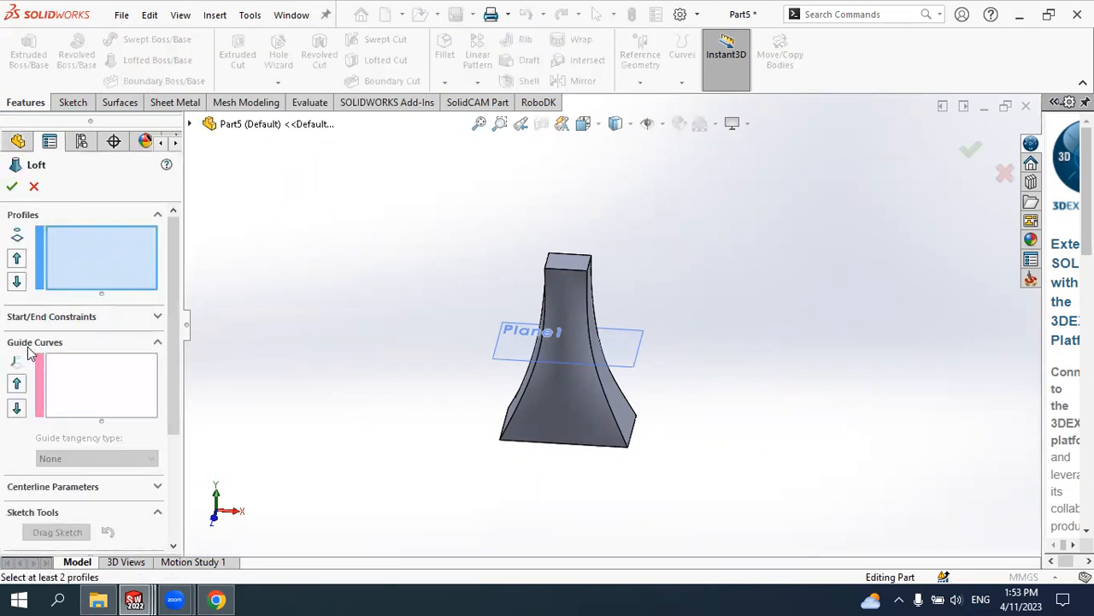
pyautogui.click(65, 363)
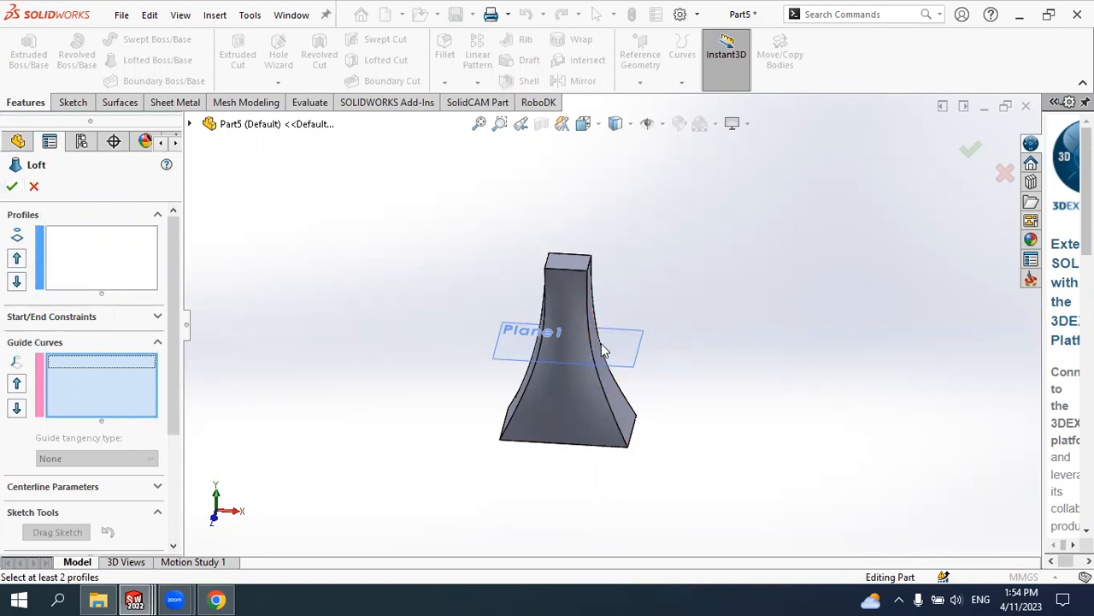
pyautogui.click(33, 186)
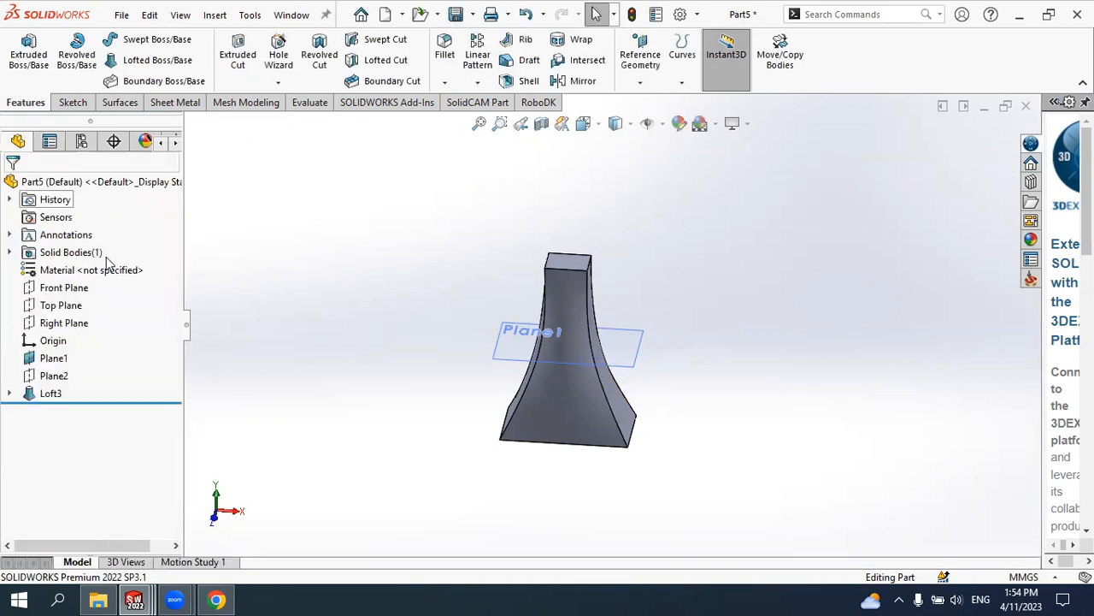
# Delete the Loft3 feature while keeping its rectangle and circle sketches
pyautogui.click(52, 394)
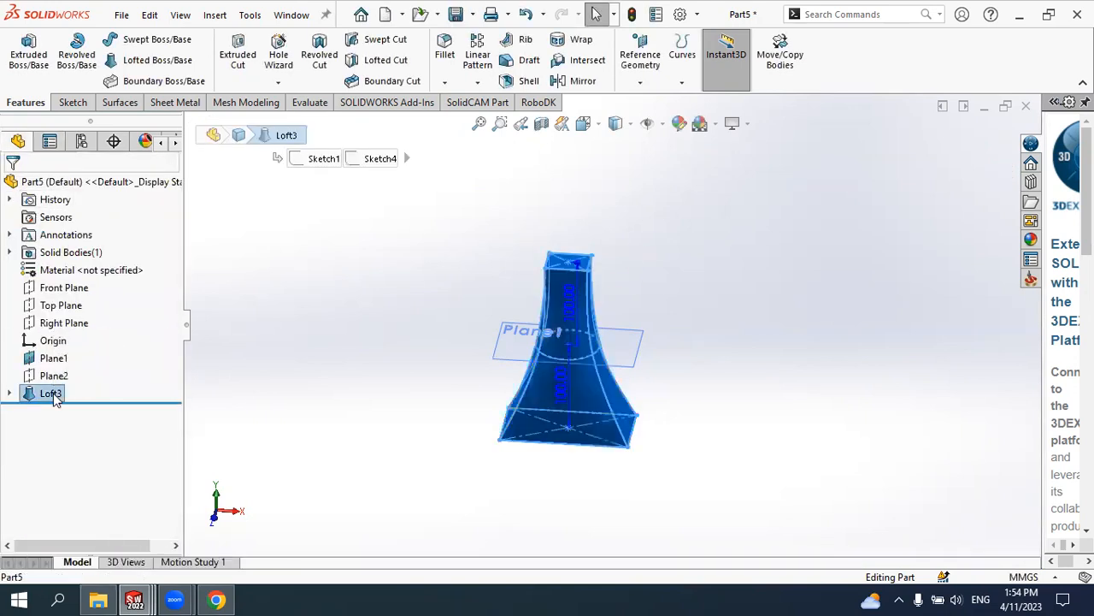
pyautogui.rightClick(53, 396)
pyautogui.click(94, 348)
pyautogui.moveTo(630, 342); pyautogui.dragTo(624, 311, button='middle')
pyautogui.scroll(-2, 623, 312)
pyautogui.scroll(3, 625, 316)
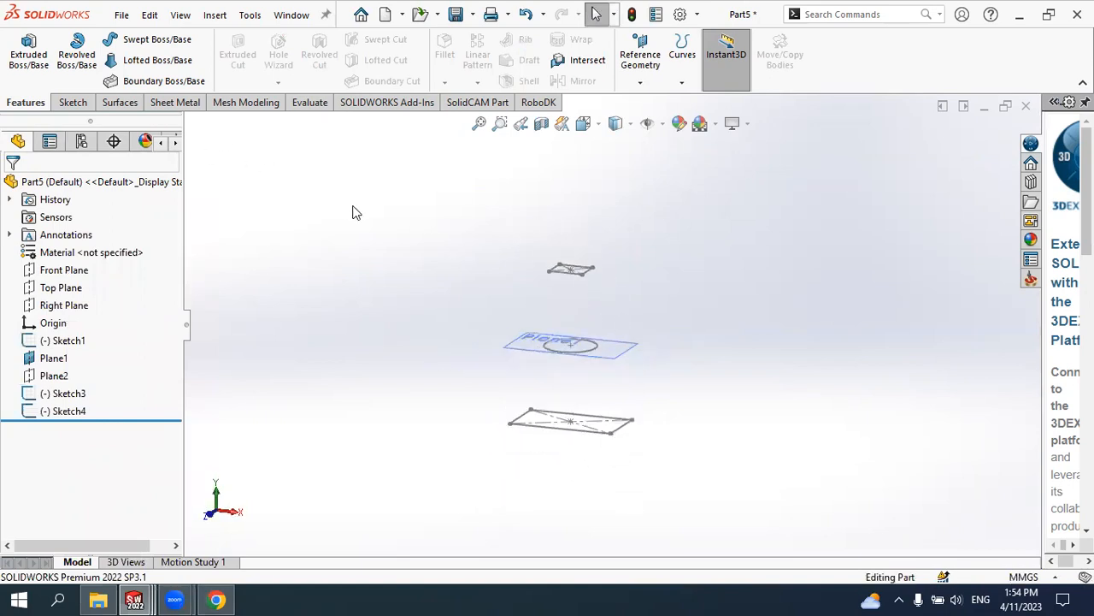
pyautogui.click(75, 103)
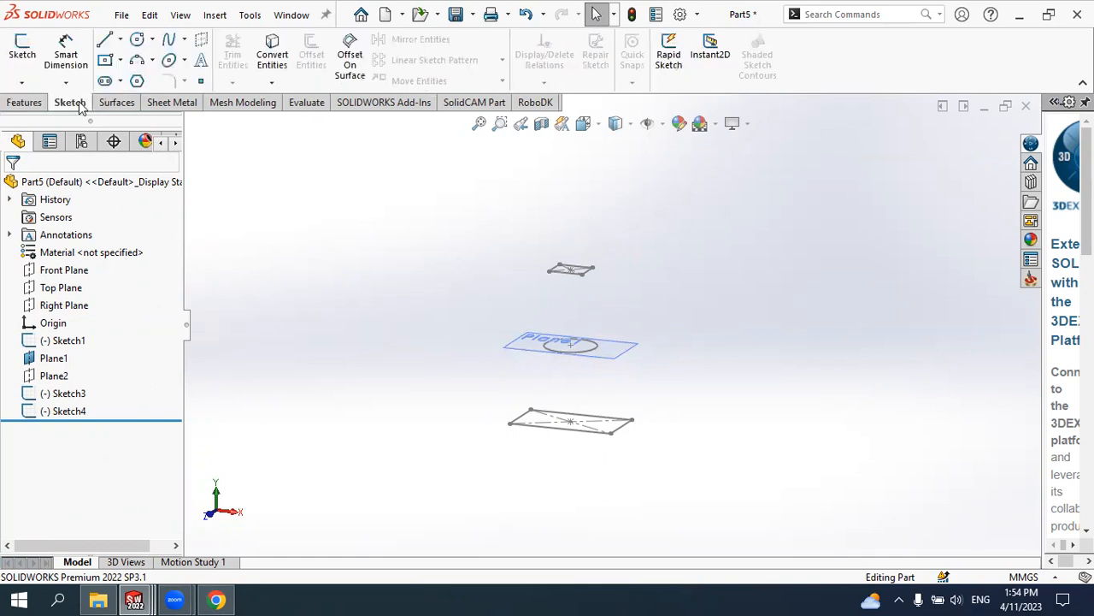
pyautogui.click(27, 54)
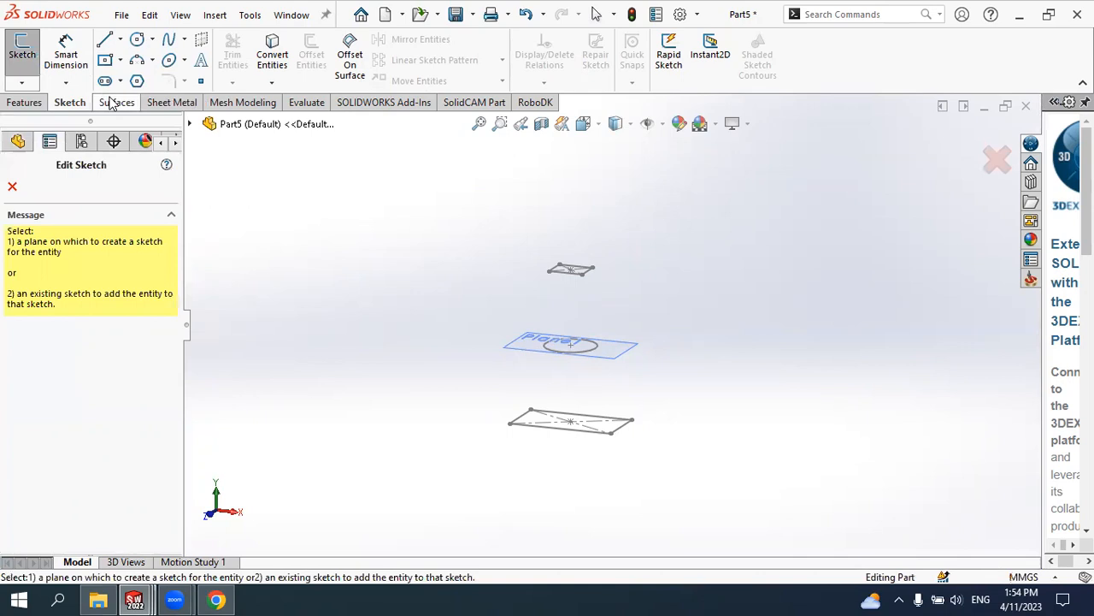
pyautogui.click(12, 187)
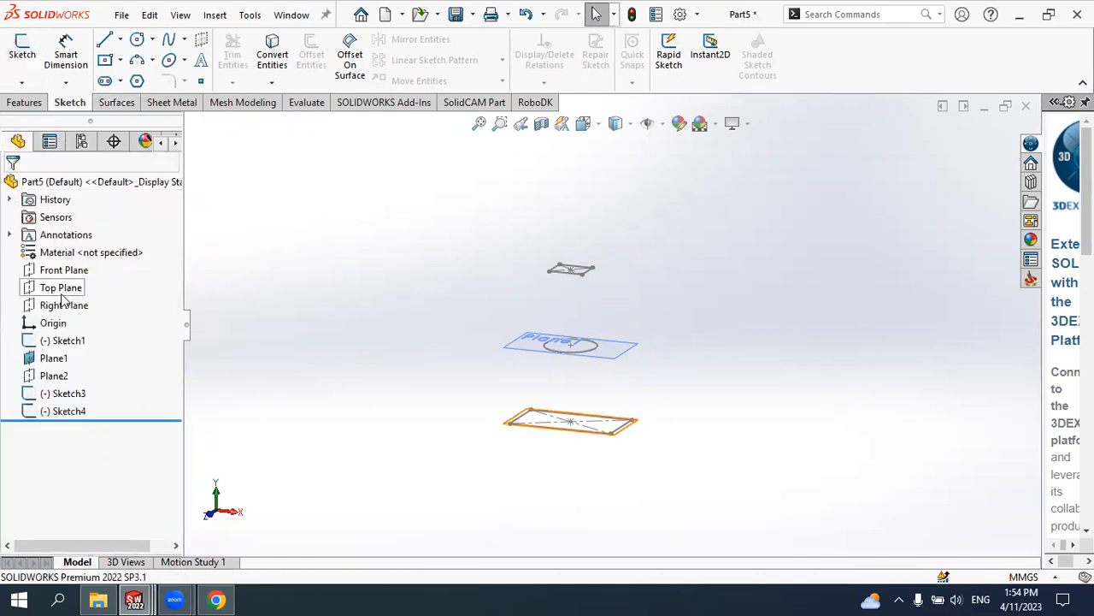
# Open a new sketch on the Front Plane
pyautogui.click(63, 270)
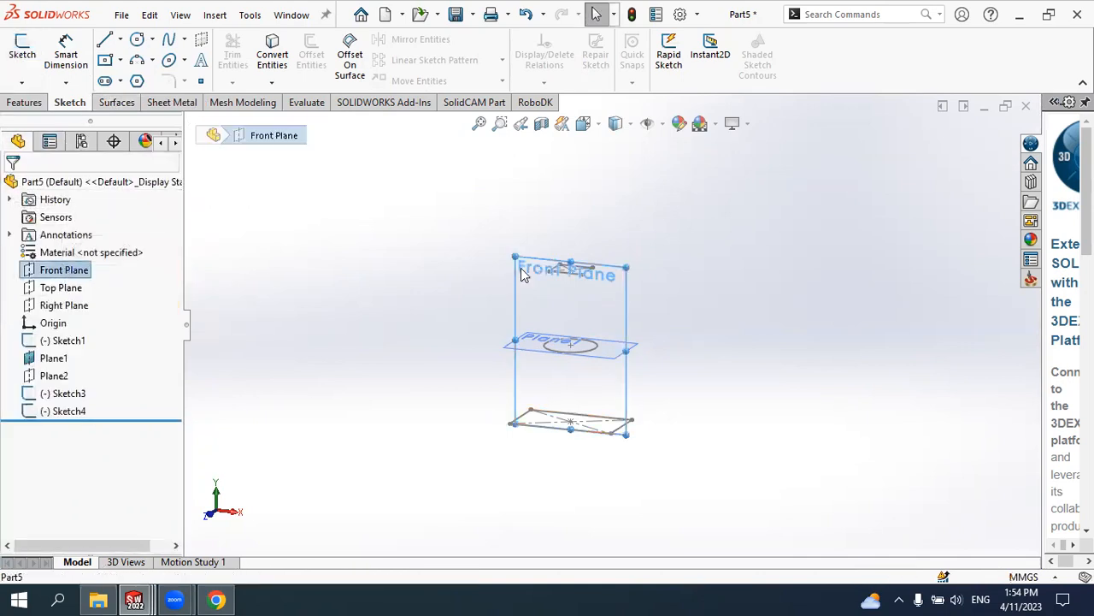
pyautogui.scroll(-2, 576, 295)
pyautogui.moveTo(575, 289); pyautogui.dragTo(605, 272, button='middle')
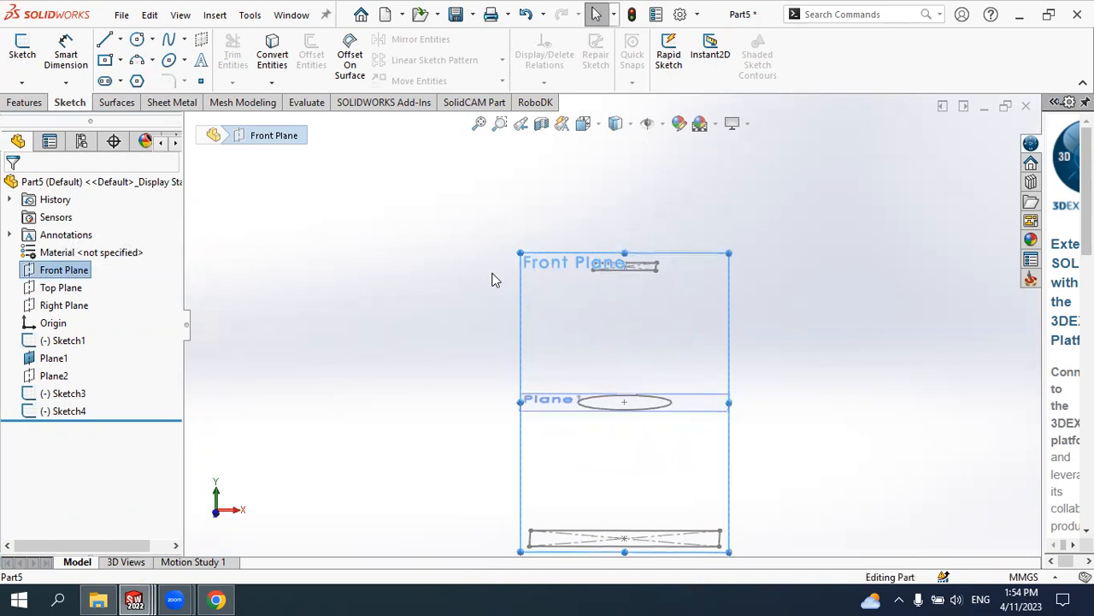
pyautogui.click(61, 287)
pyautogui.click(59, 272)
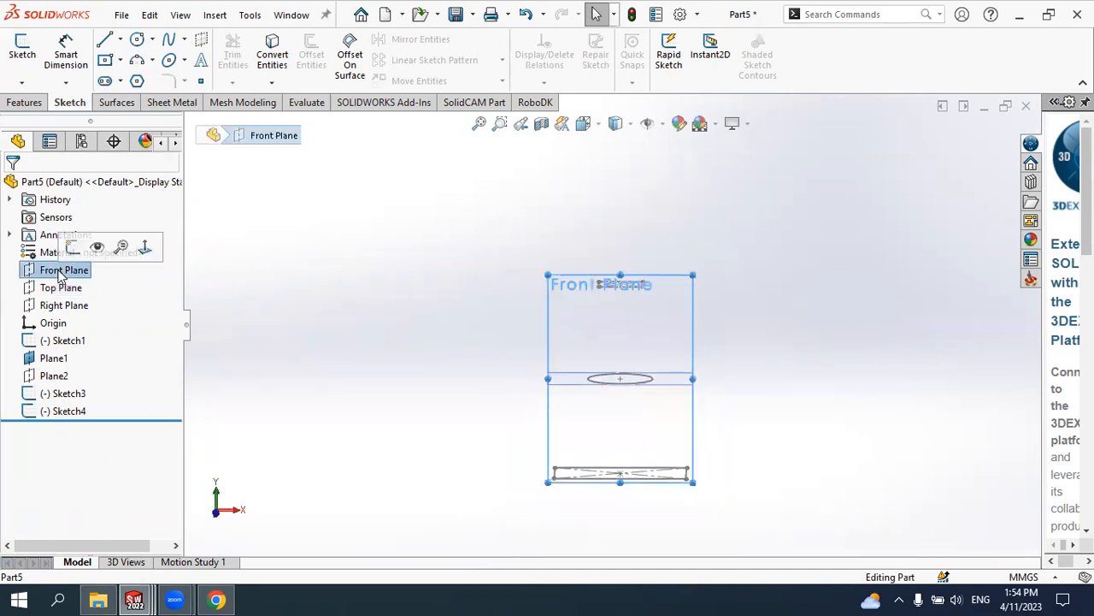
pyautogui.click(71, 248)
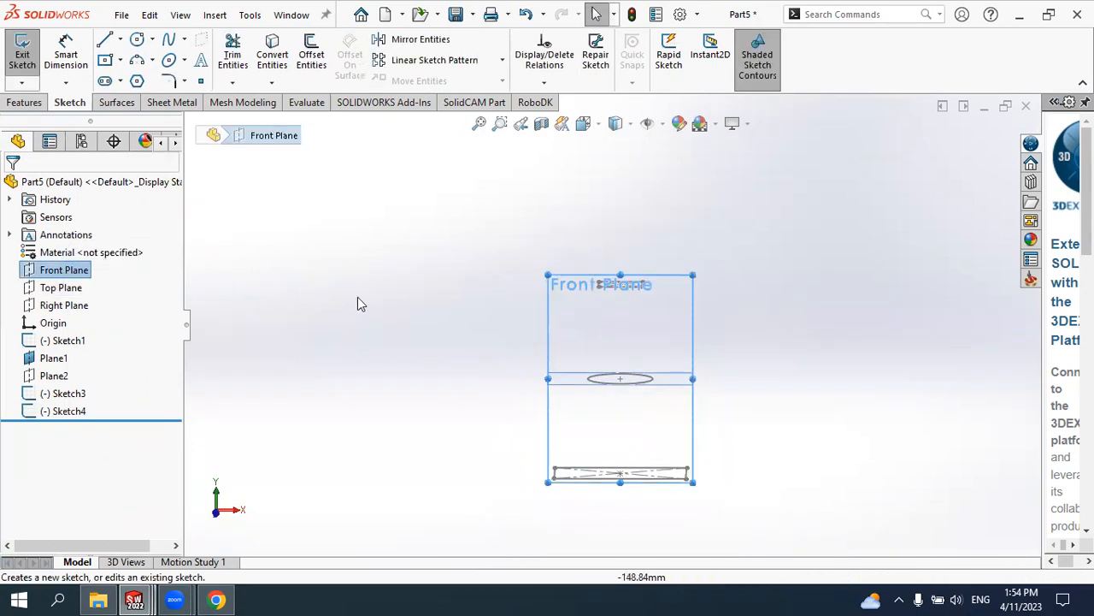
pyautogui.moveTo(699, 323)
pyautogui.mouseDown(button='middle')
pyautogui.moveTo(741, 367)
pyautogui.moveTo(675, 377)
pyautogui.moveTo(686, 403)
pyautogui.moveTo(686, 330)
pyautogui.mouseUp(button='middle')
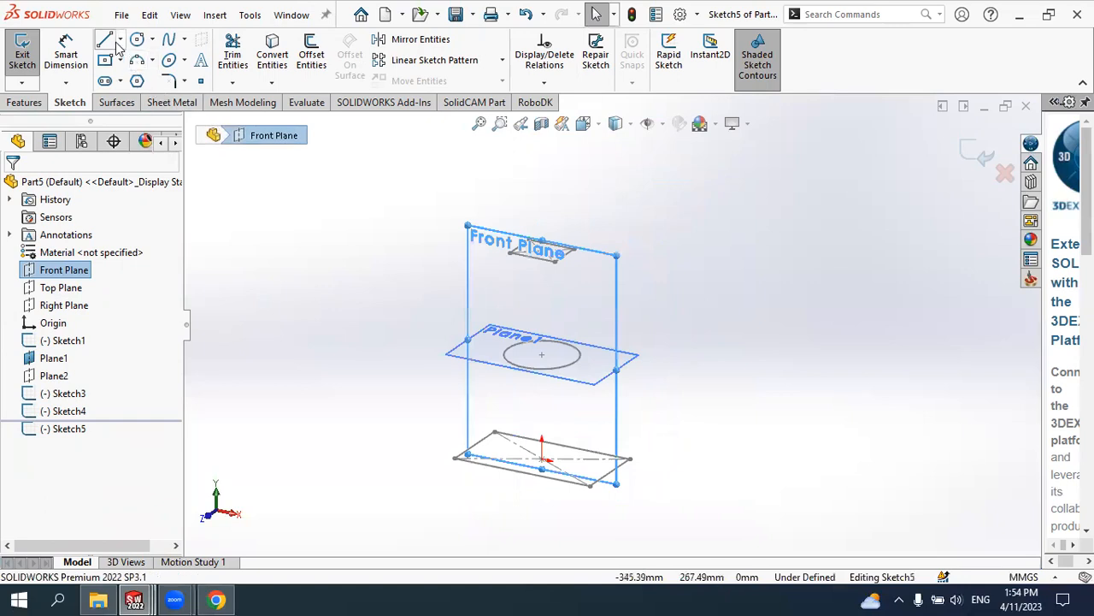
# Sketch a four-point S-shaped spline from about X 46, Y 203 mm beside the top rectangle down to near the bottom rectangle's edge
pyautogui.click(182, 40)
pyautogui.click(193, 66)
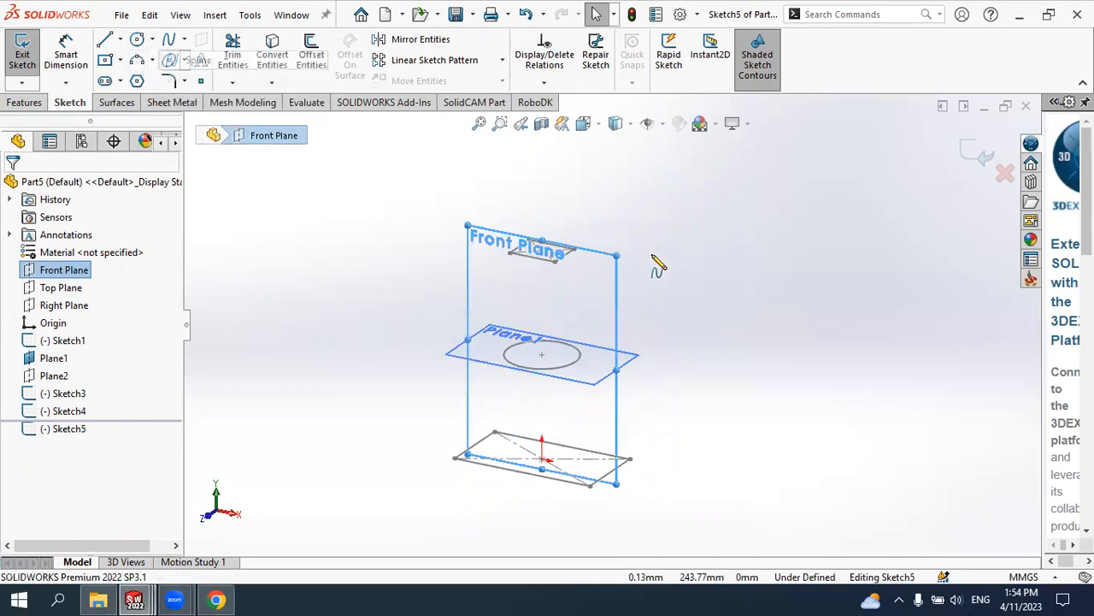
pyautogui.click(588, 257)
pyautogui.click(579, 320)
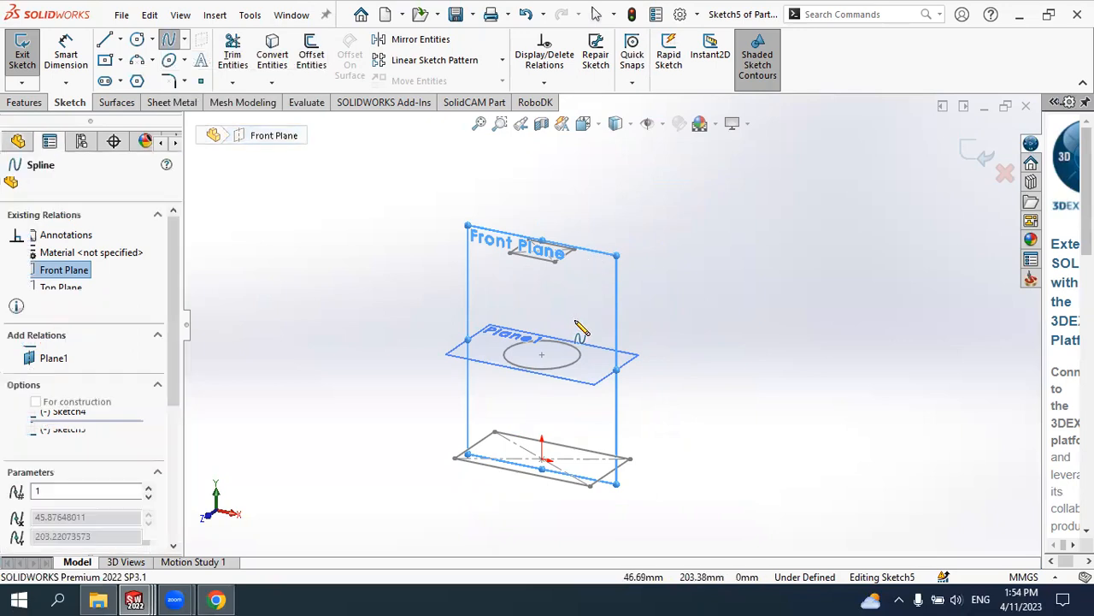
pyautogui.click(610, 383)
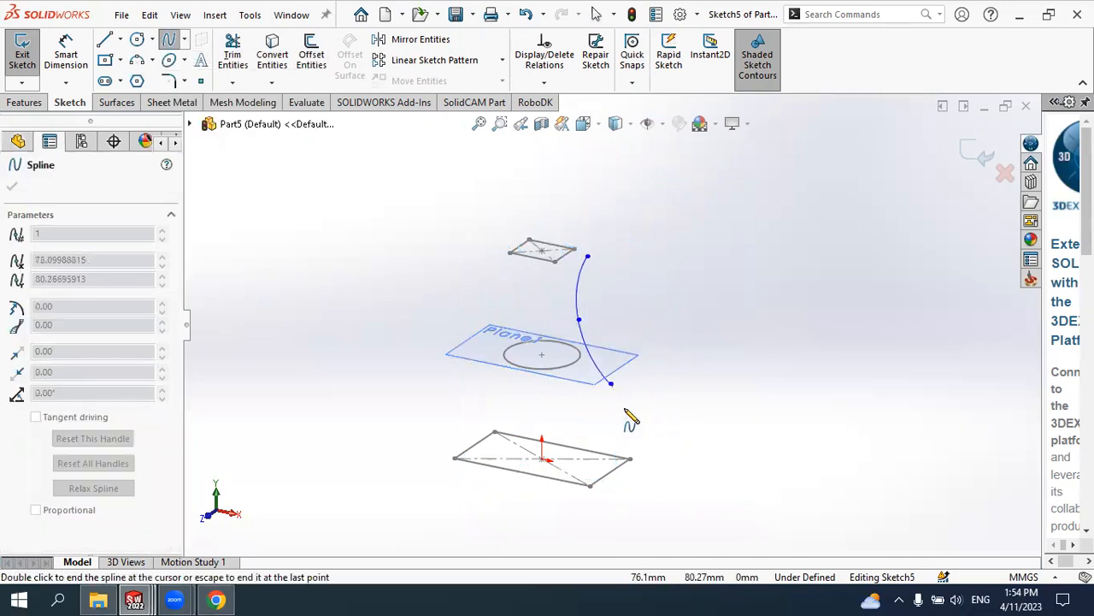
pyautogui.doubleClick(625, 475)
pyautogui.rightClick(728, 410)
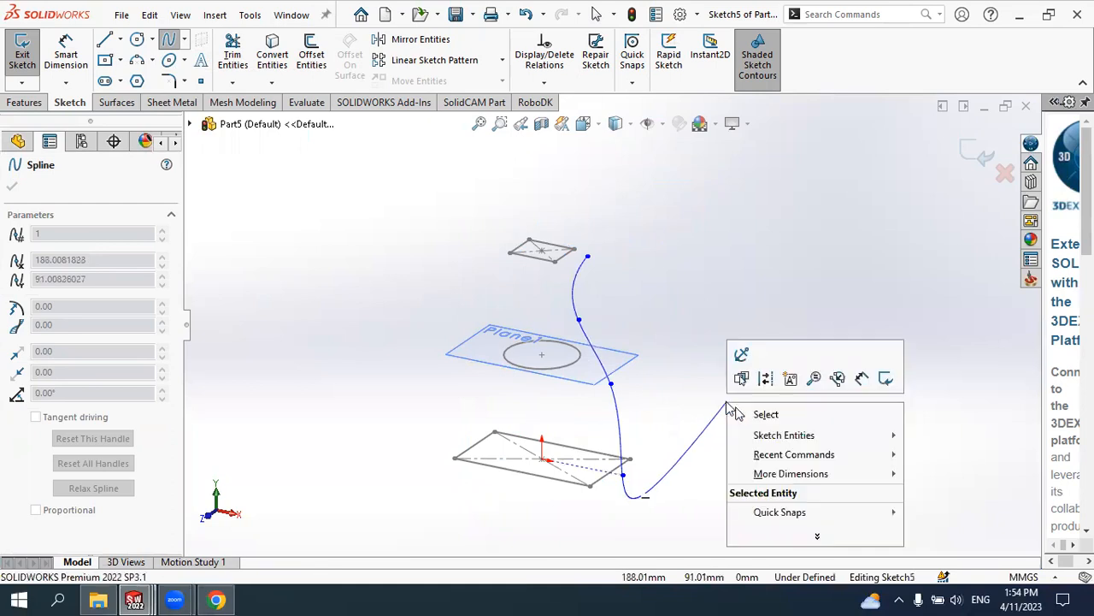
pyautogui.click(732, 416)
pyautogui.moveTo(733, 382); pyautogui.dragTo(675, 348, button='middle')
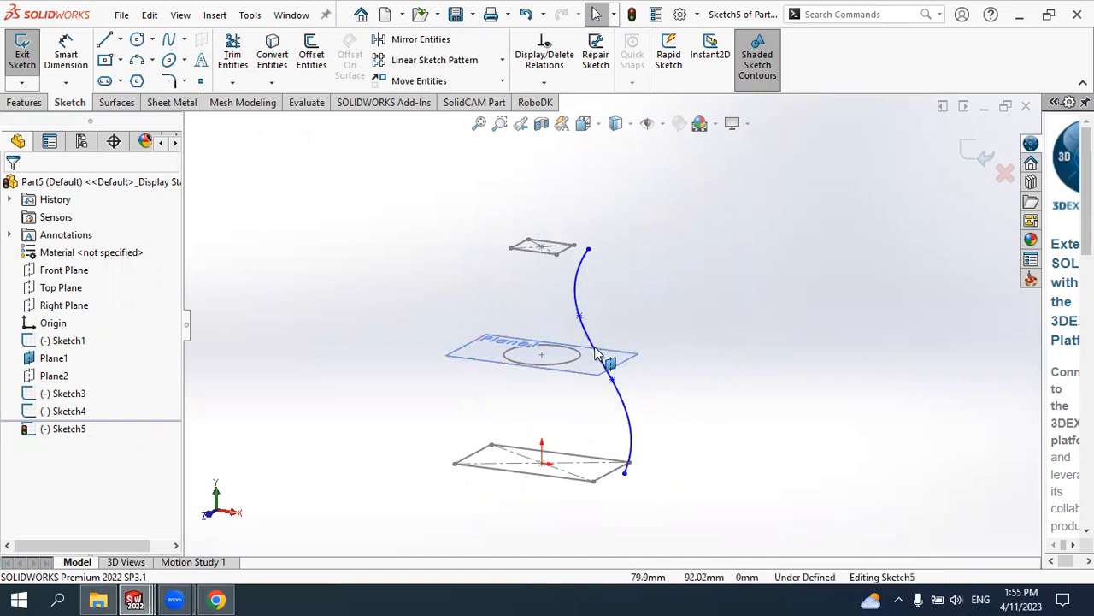
# Add a Pierce relation between the spline's upper endpoint and the nearest side edge of the top rectangle
pyautogui.scroll(-1, 597, 248)
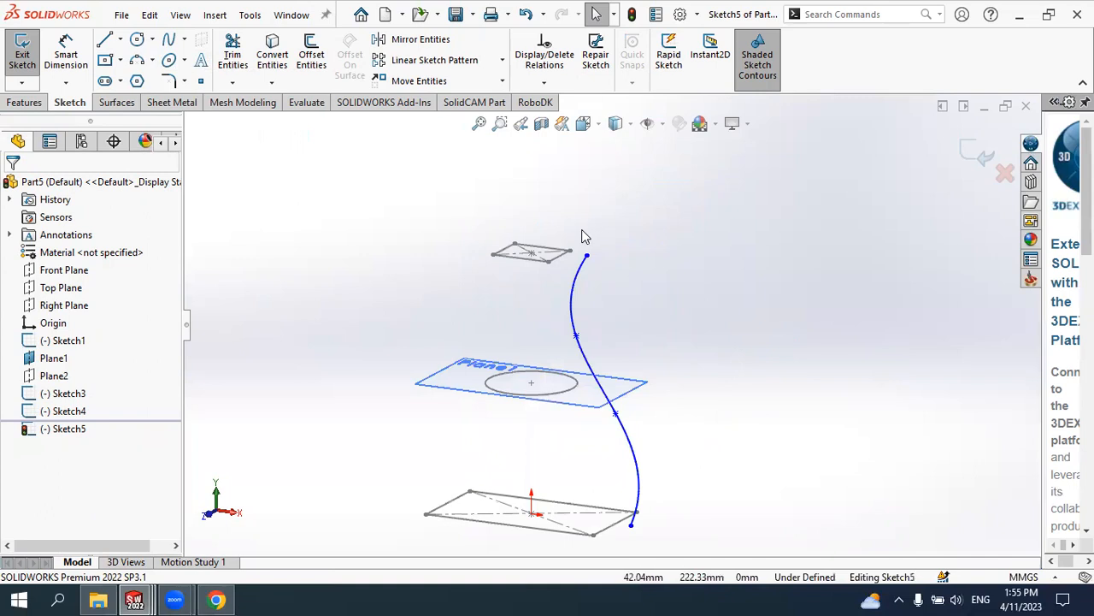
pyautogui.scroll(-1, 581, 262)
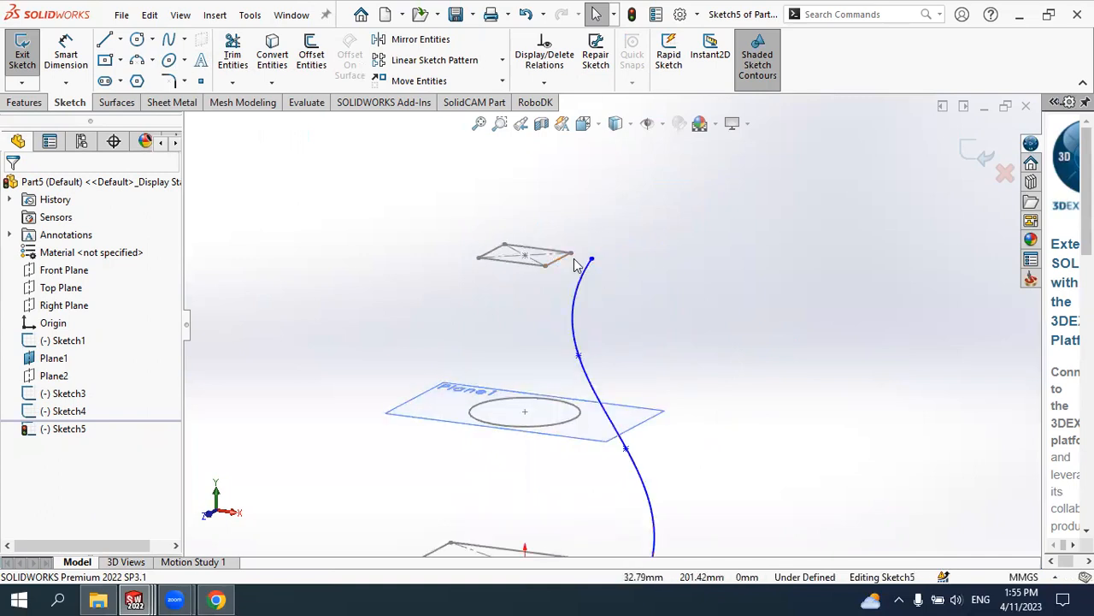
pyautogui.scroll(-2, 575, 263)
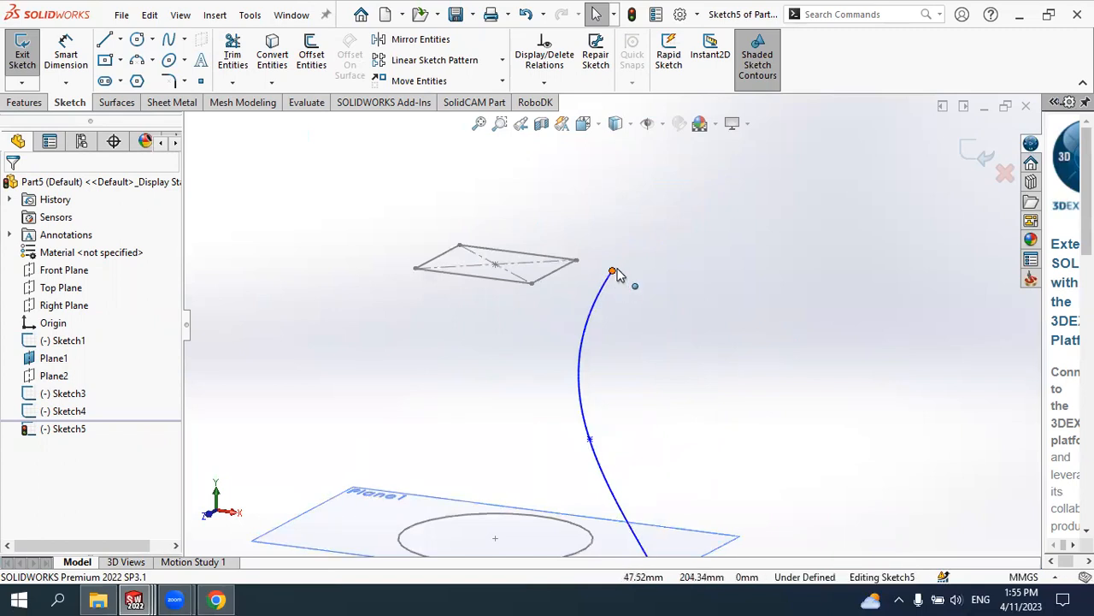
pyautogui.click(612, 273)
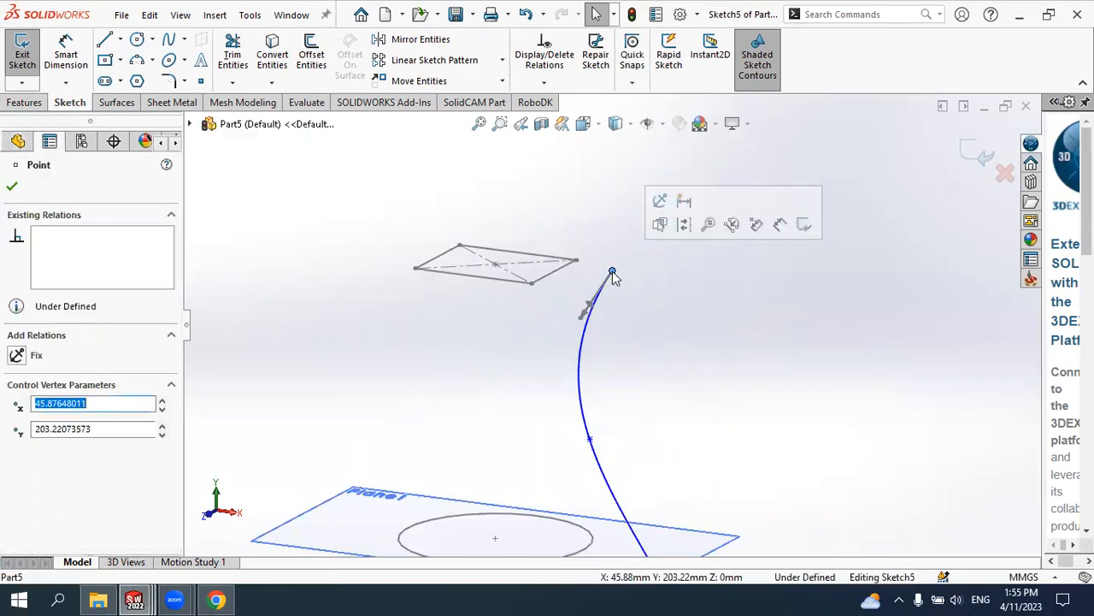
pyautogui.keyDown('ctrl'); pyautogui.click(551, 284); pyautogui.keyUp('ctrl')
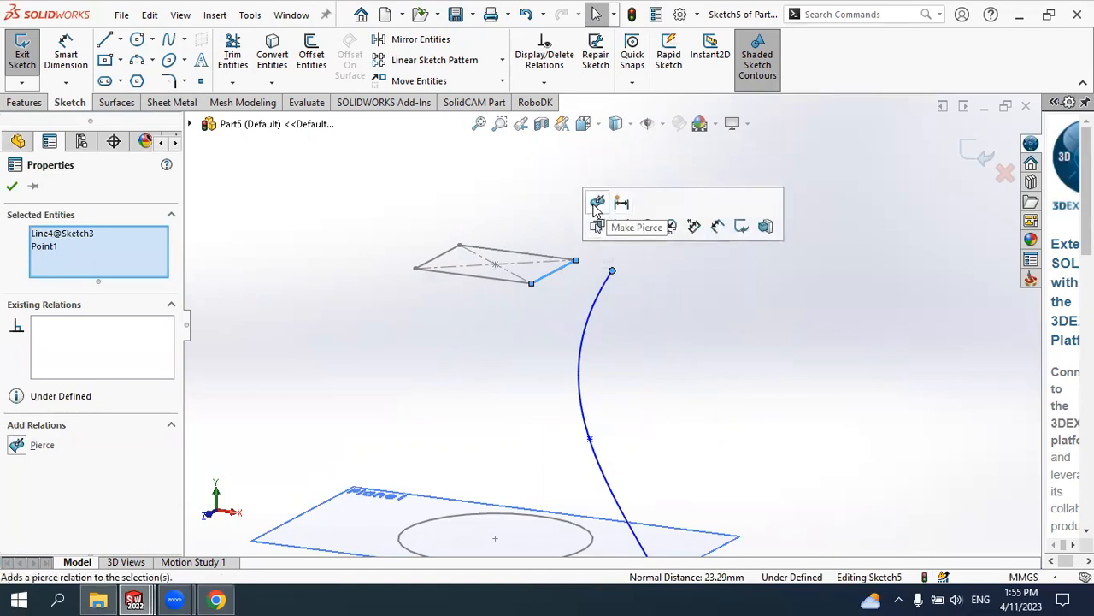
pyautogui.click(597, 204)
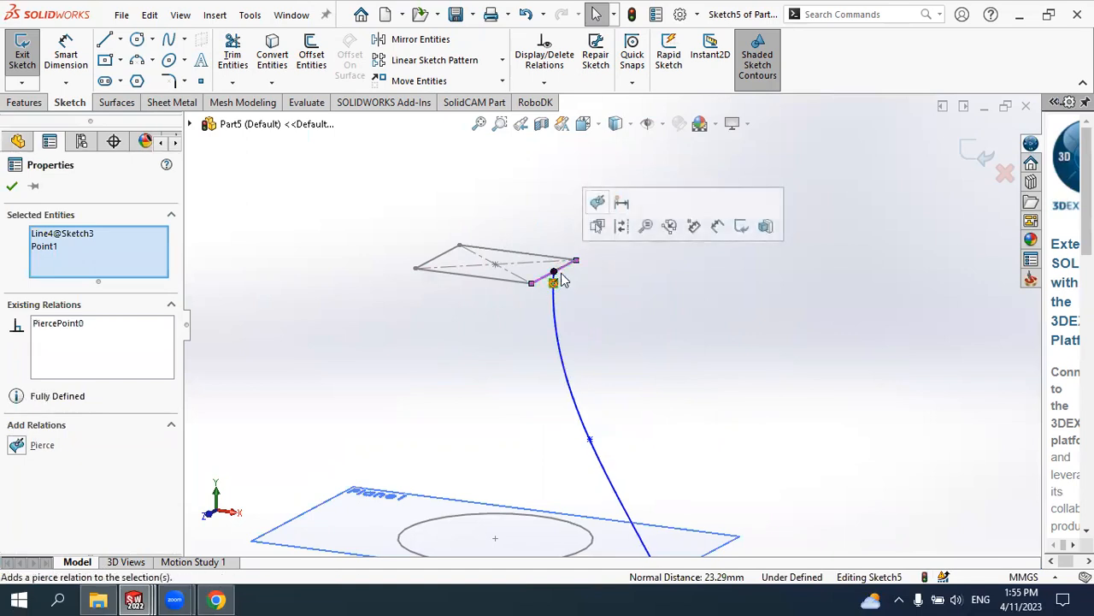
pyautogui.click(11, 188)
pyautogui.scroll(3, 630, 391)
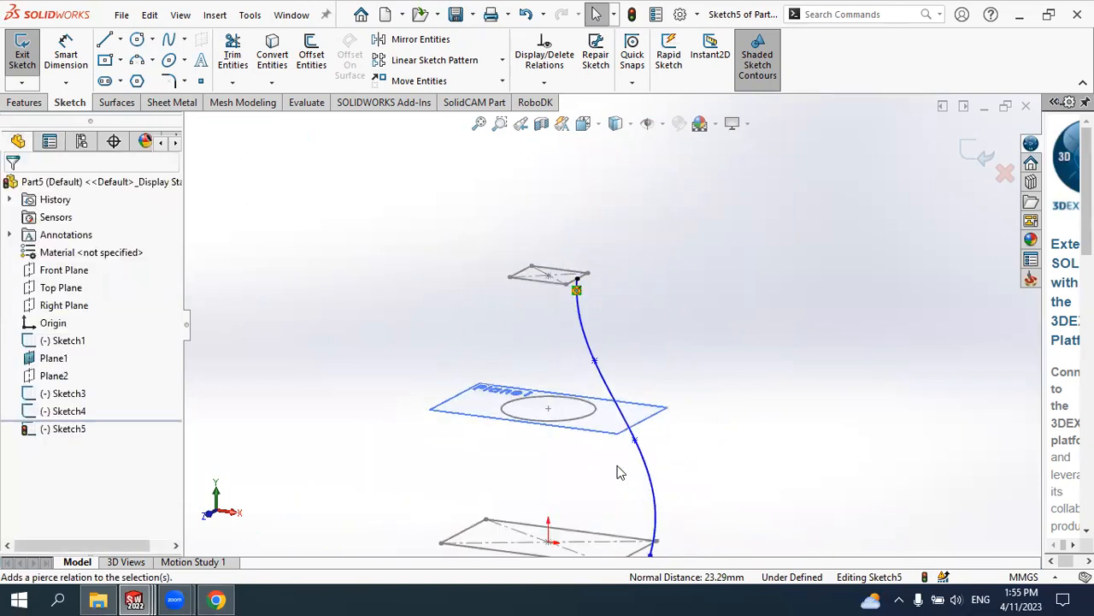
# Add a Pierce relation between the spline's lower interior point and the circle on Plane1
pyautogui.scroll(-4, 621, 472)
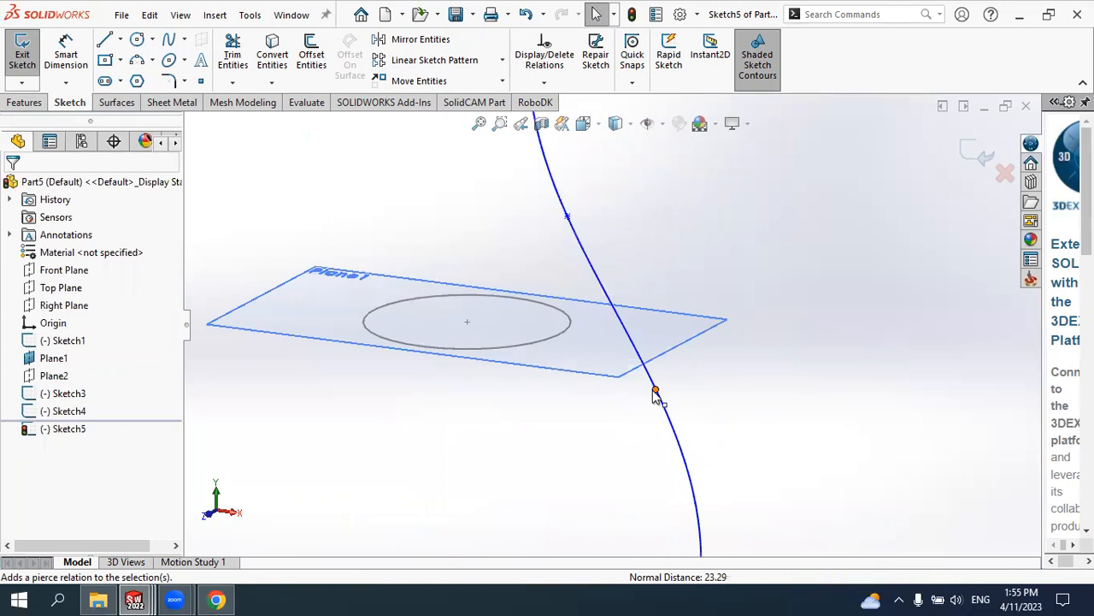
pyautogui.click(656, 392)
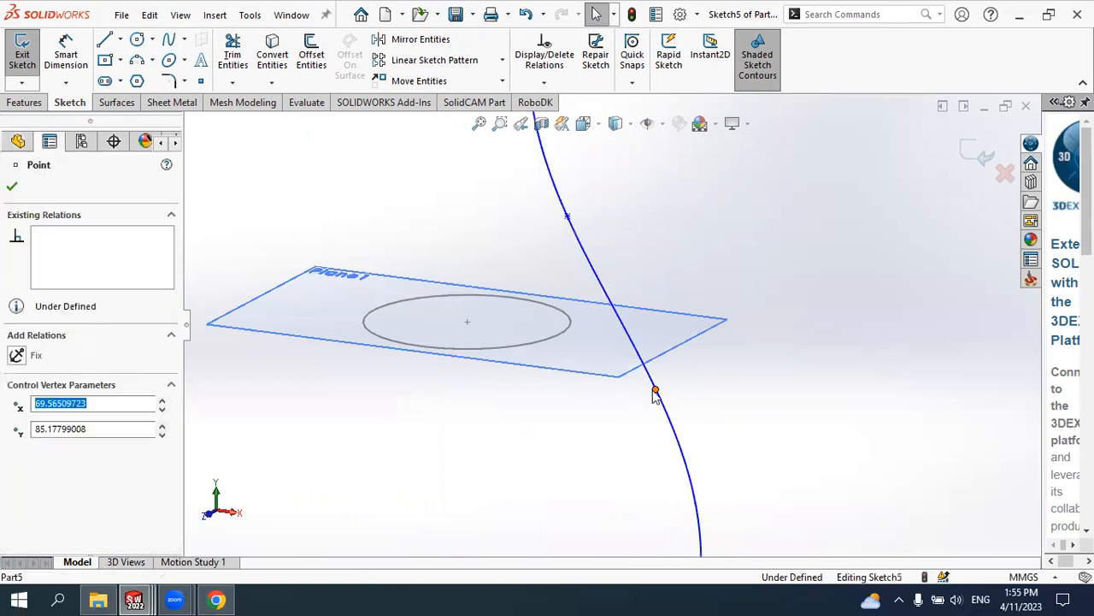
pyautogui.press('Escape')
pyautogui.keyDown('ctrl'); pyautogui.click(560, 335); pyautogui.keyUp('ctrl')
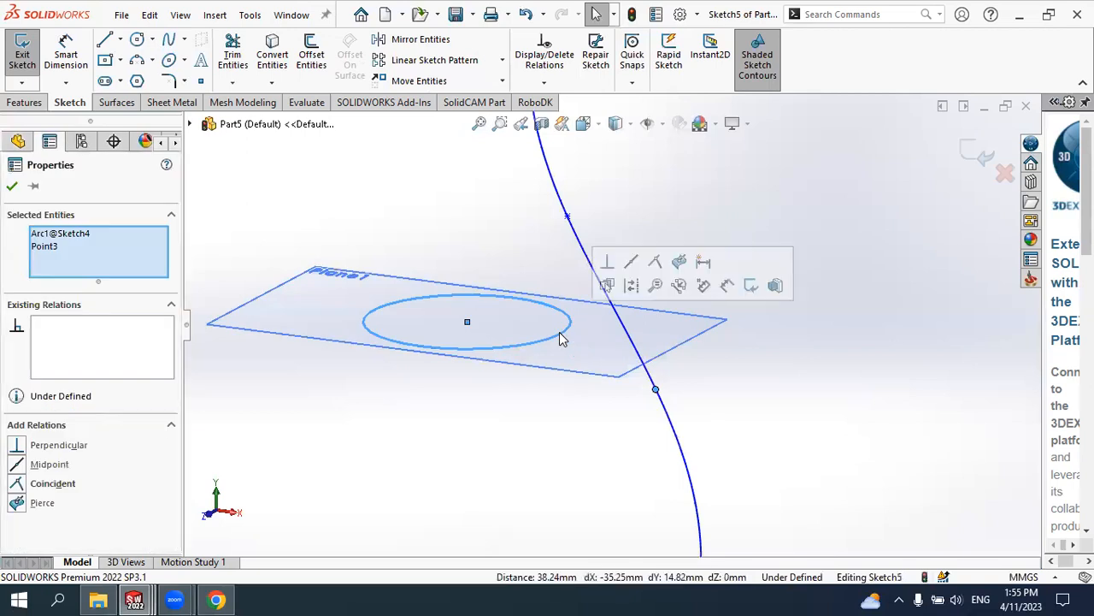
pyautogui.click(679, 263)
pyautogui.click(655, 285)
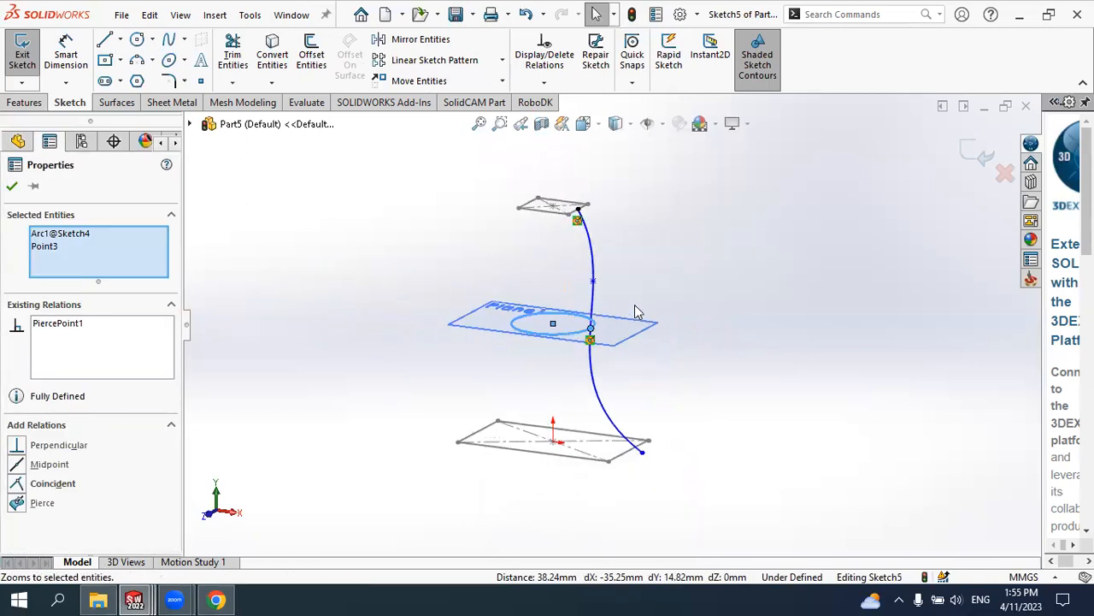
pyautogui.click(11, 188)
# Add a Pierce relation between the spline's lower endpoint and the nearest side edge of the bottom rectangle
pyautogui.scroll(-3, 635, 462)
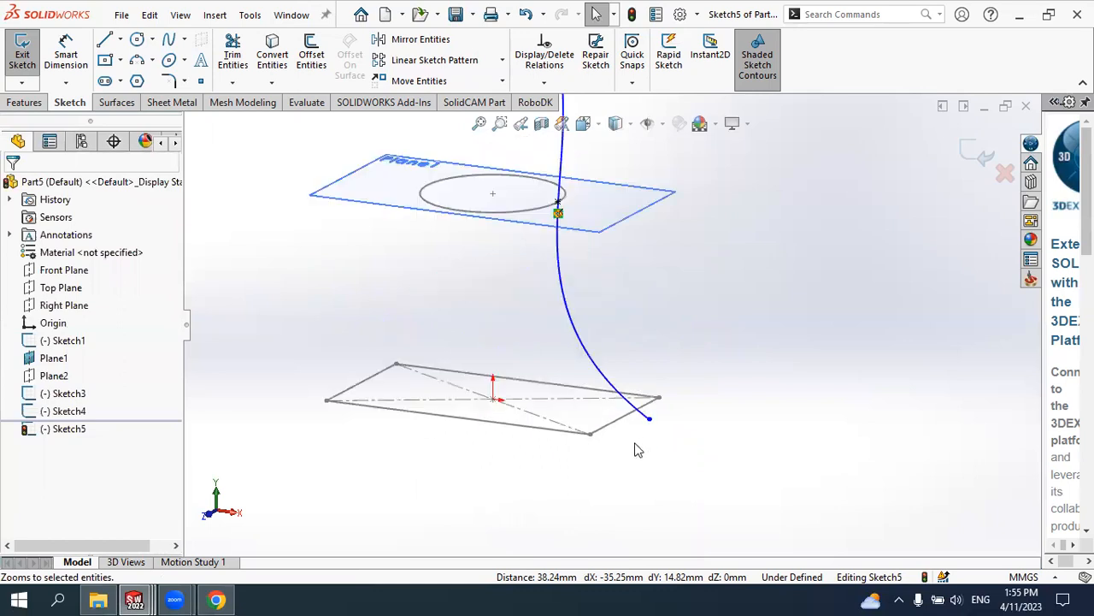
pyautogui.scroll(-2, 648, 432)
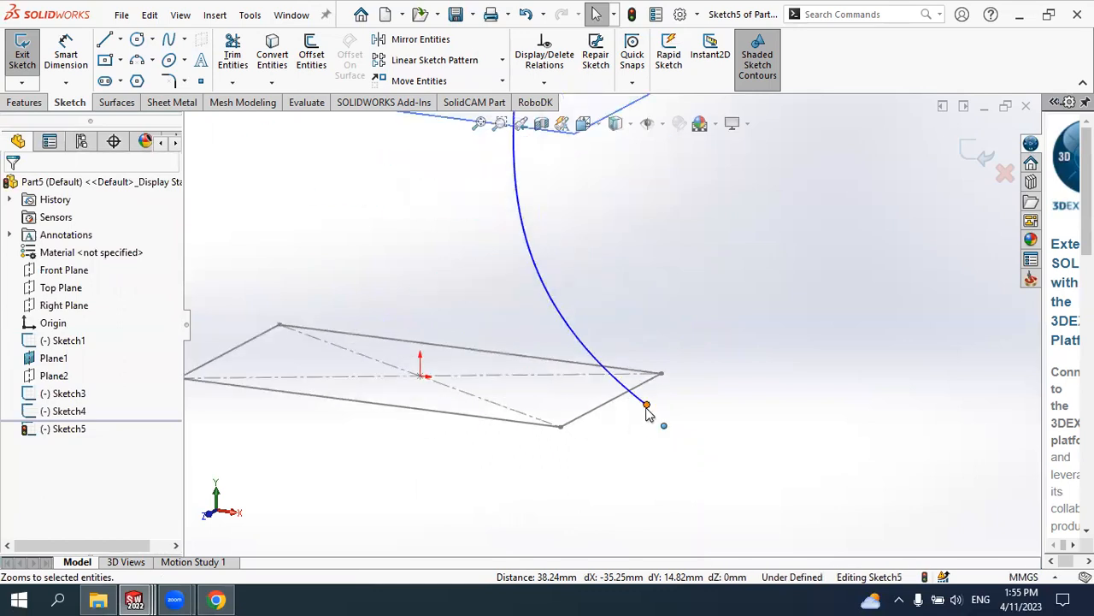
pyautogui.click(647, 406)
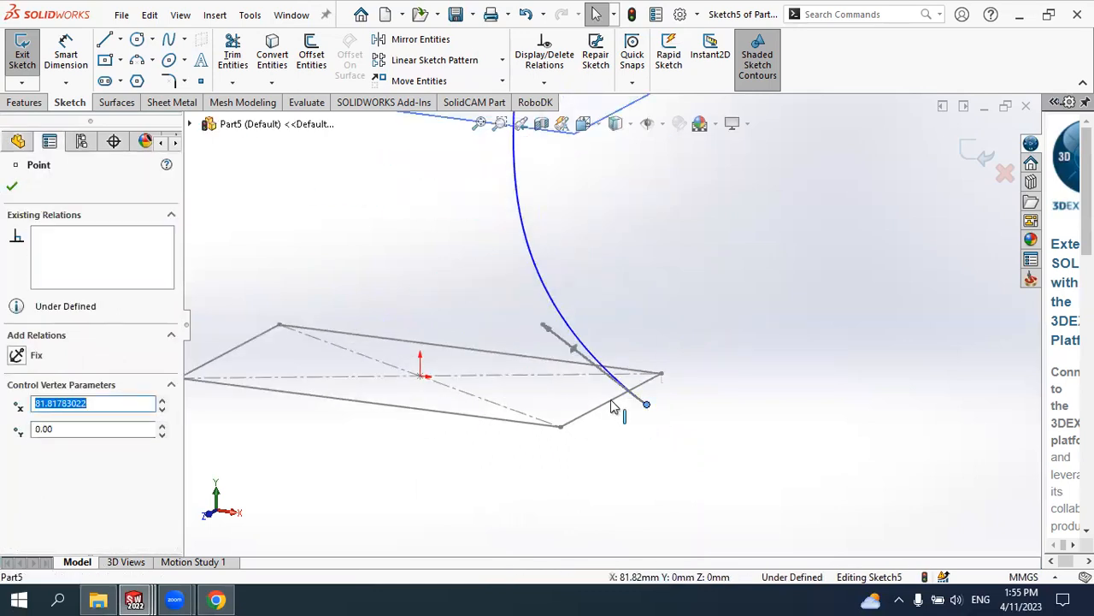
pyautogui.keyDown('ctrl'); pyautogui.click(612, 400); pyautogui.keyUp('ctrl')
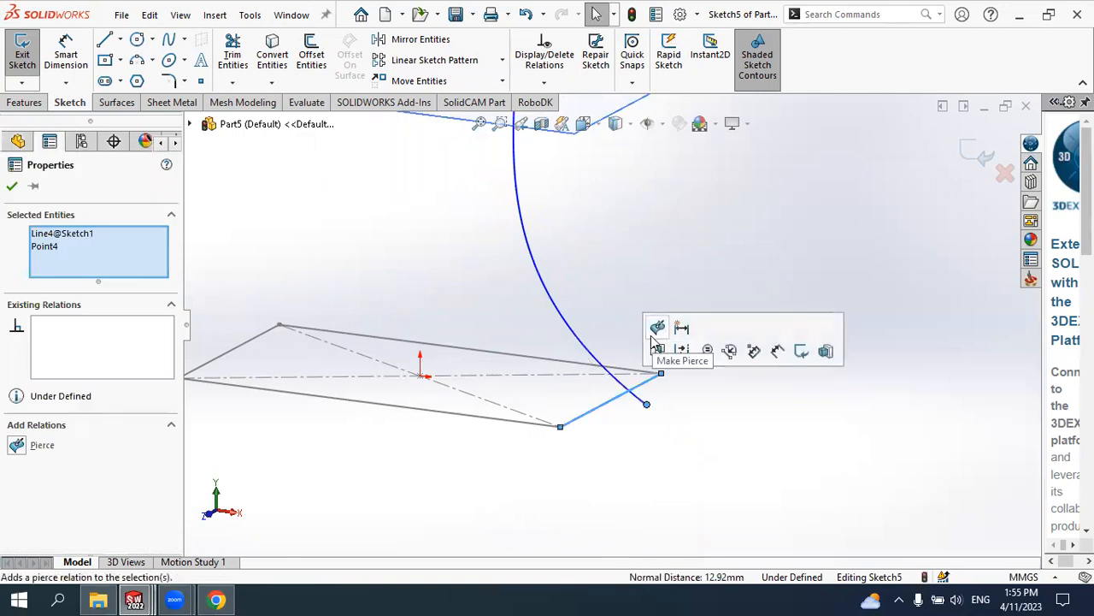
pyautogui.click(654, 329)
pyautogui.click(200, 232)
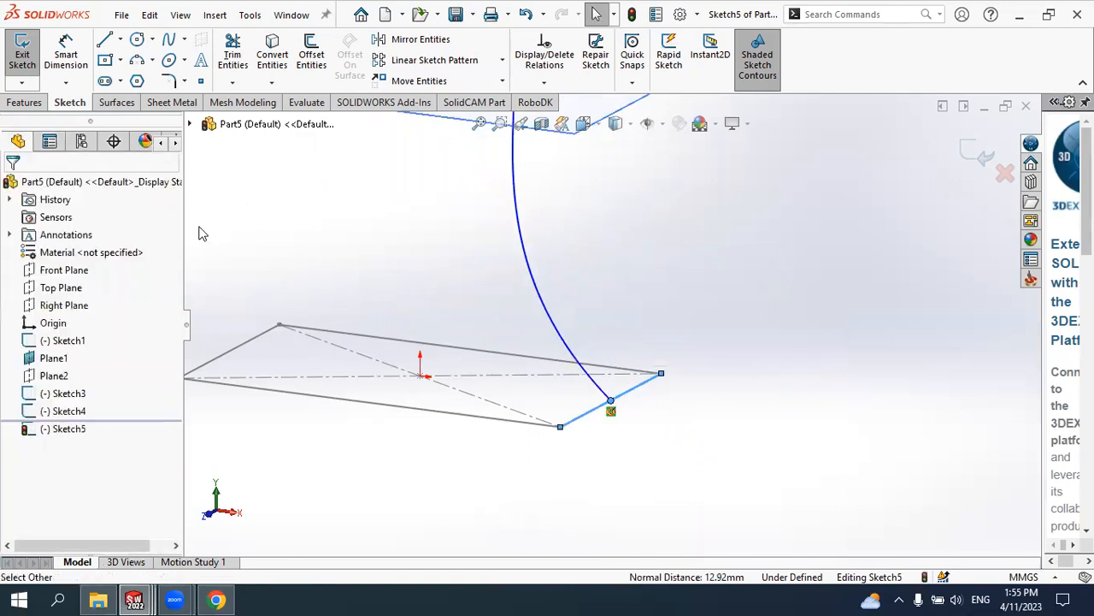
# Finish the guide curve sketch and exit it
pyautogui.scroll(2, 646, 338)
pyautogui.moveTo(643, 330)
pyautogui.mouseDown(button='middle')
pyautogui.moveTo(667, 288)
pyautogui.moveTo(624, 336)
pyautogui.mouseUp(button='middle')
pyautogui.scroll(4, 623, 332)
pyautogui.scroll(-1, 625, 333)
pyautogui.keyDown('ctrl'); pyautogui.moveTo(640, 252); pyautogui.dragTo(604, 339, button='middle'); pyautogui.keyUp('ctrl')
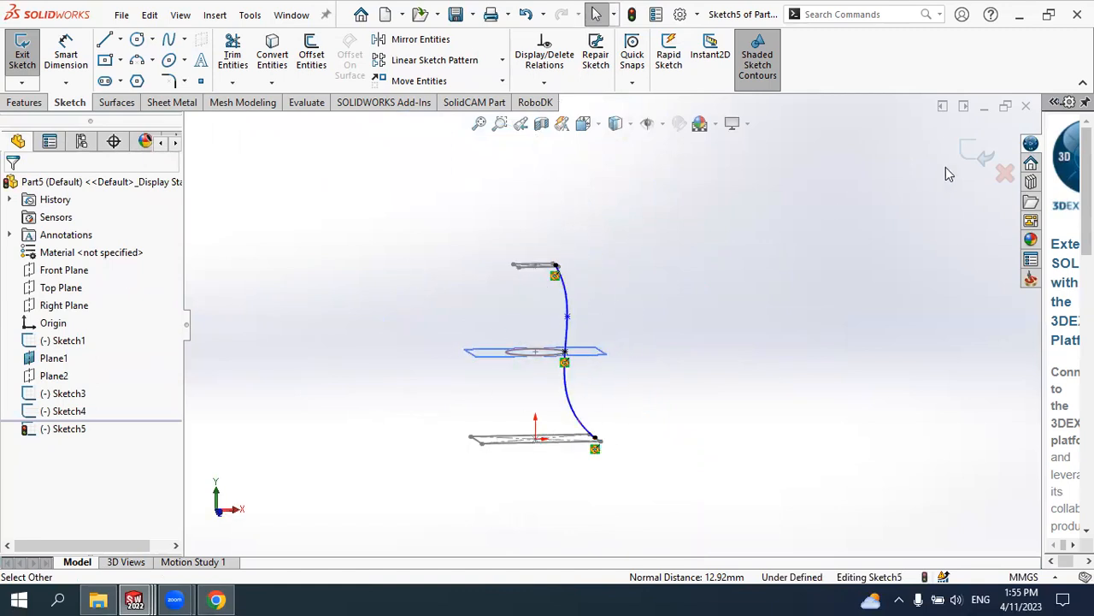
pyautogui.click(977, 157)
# Start a Lofted Boss/Base with the bottom rectangle, the circle and the top rectangle as profiles, in that order
pyautogui.moveTo(713, 253)
pyautogui.mouseDown(button='middle')
pyautogui.moveTo(664, 319)
pyautogui.moveTo(605, 337)
pyautogui.moveTo(602, 324)
pyautogui.mouseUp(button='middle')
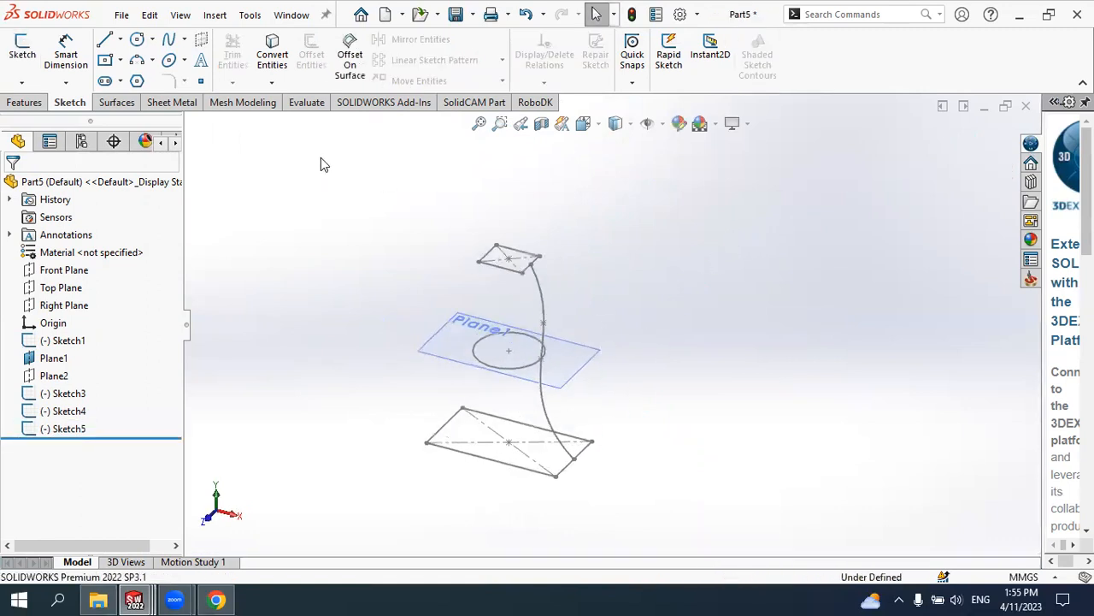
pyautogui.click(26, 106)
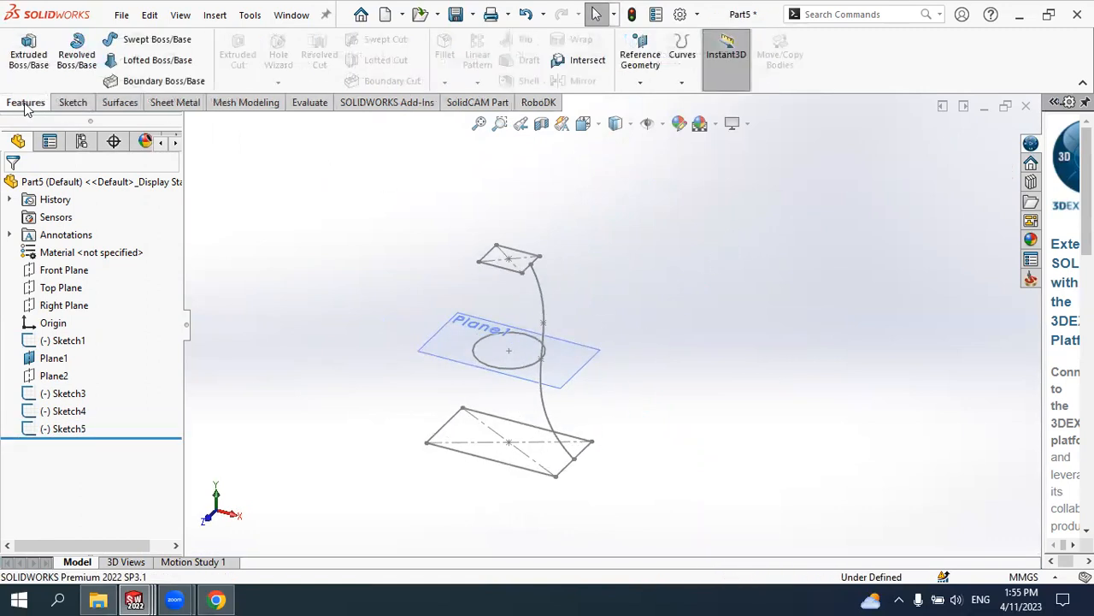
pyautogui.click(148, 67)
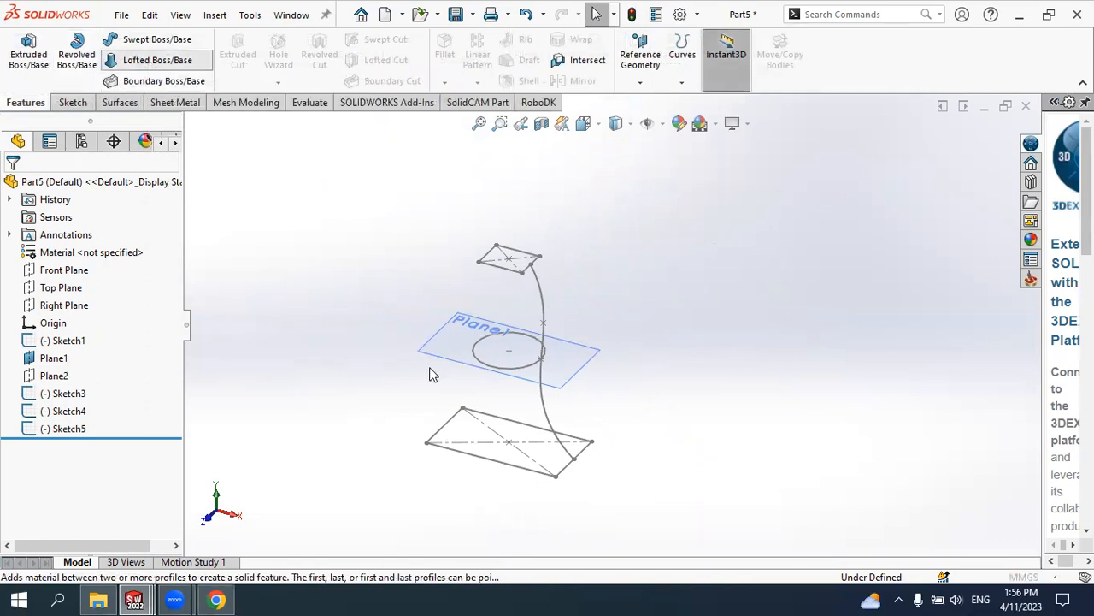
pyautogui.click(465, 459)
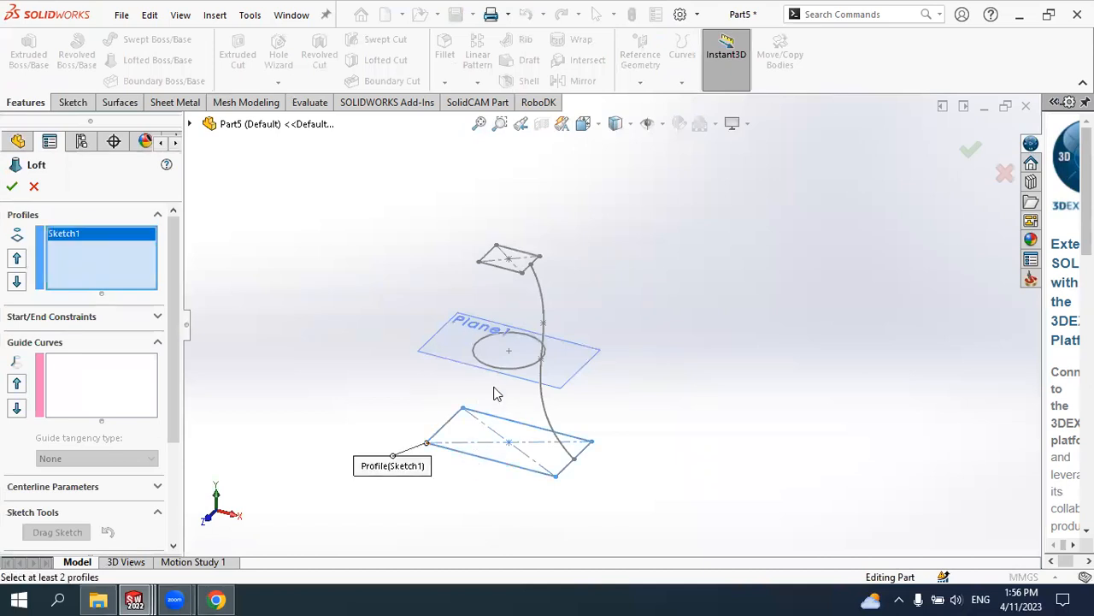
pyautogui.click(507, 369)
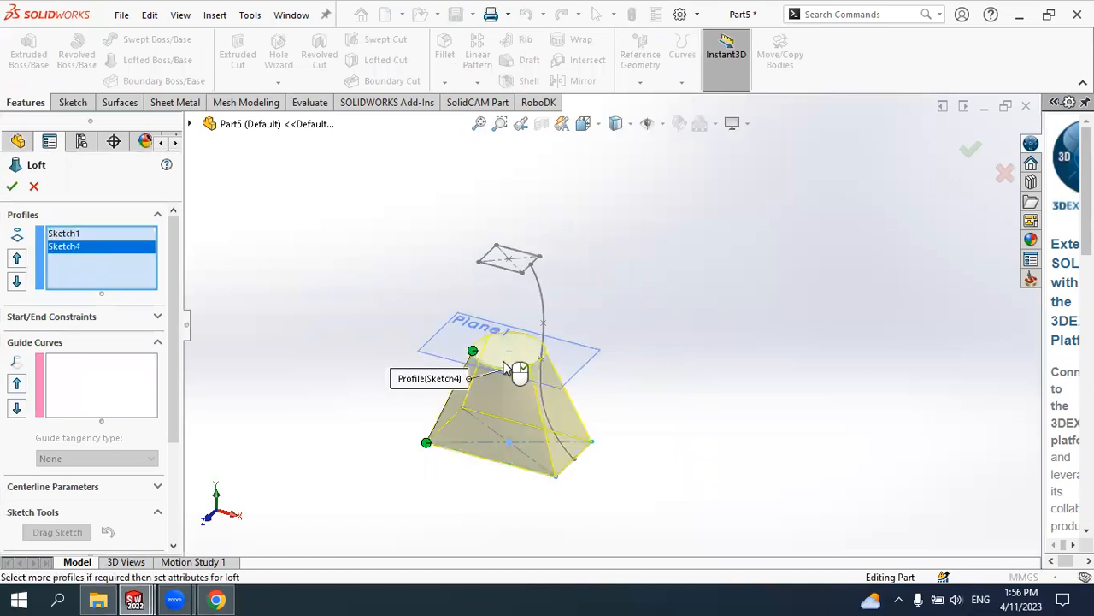
pyautogui.click(507, 275)
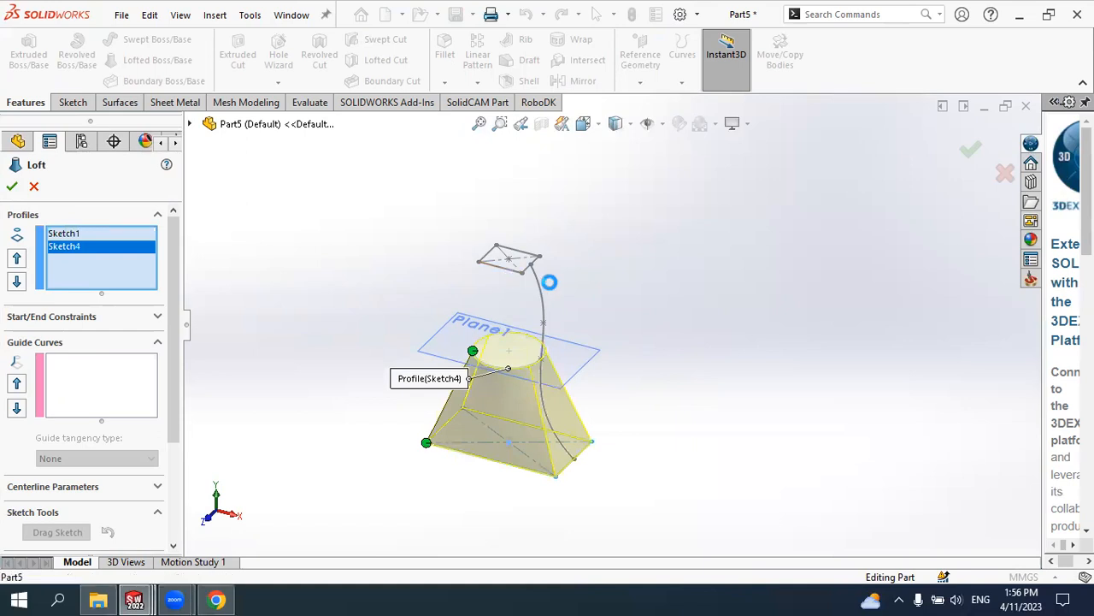
pyautogui.moveTo(630, 347); pyautogui.dragTo(666, 272, button='middle')
pyautogui.moveTo(656, 276); pyautogui.dragTo(655, 279, button='middle')
pyautogui.scroll(-2, 560, 335)
pyautogui.scroll(2, 551, 354)
pyautogui.scroll(-2, 569, 426)
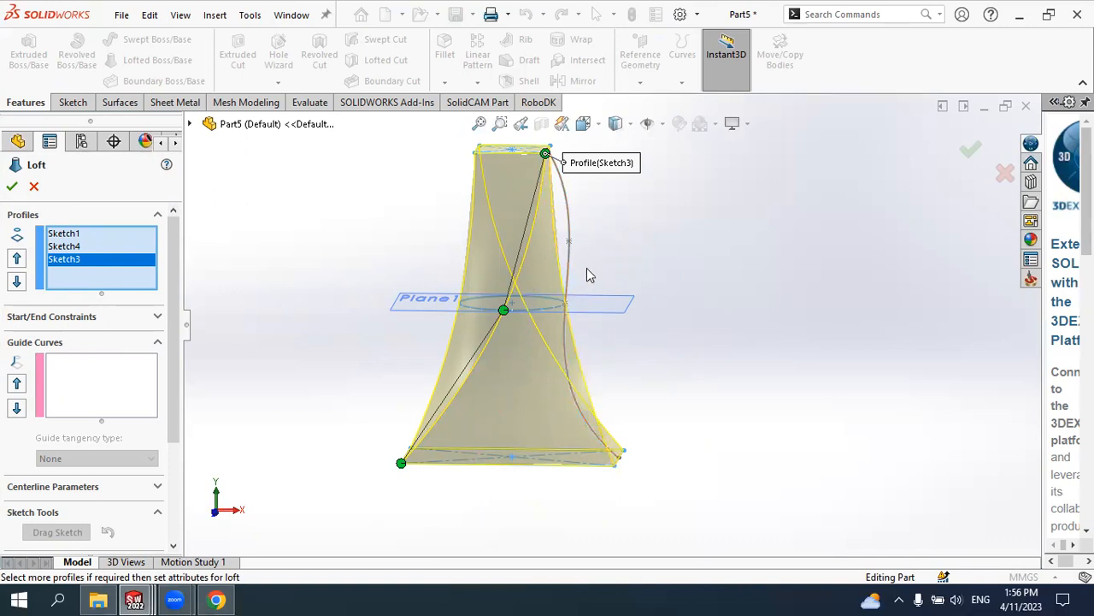
# Try the spline Sketch5 as the loft's guide curve, and remove it again to compare the previews
pyautogui.click(104, 385)
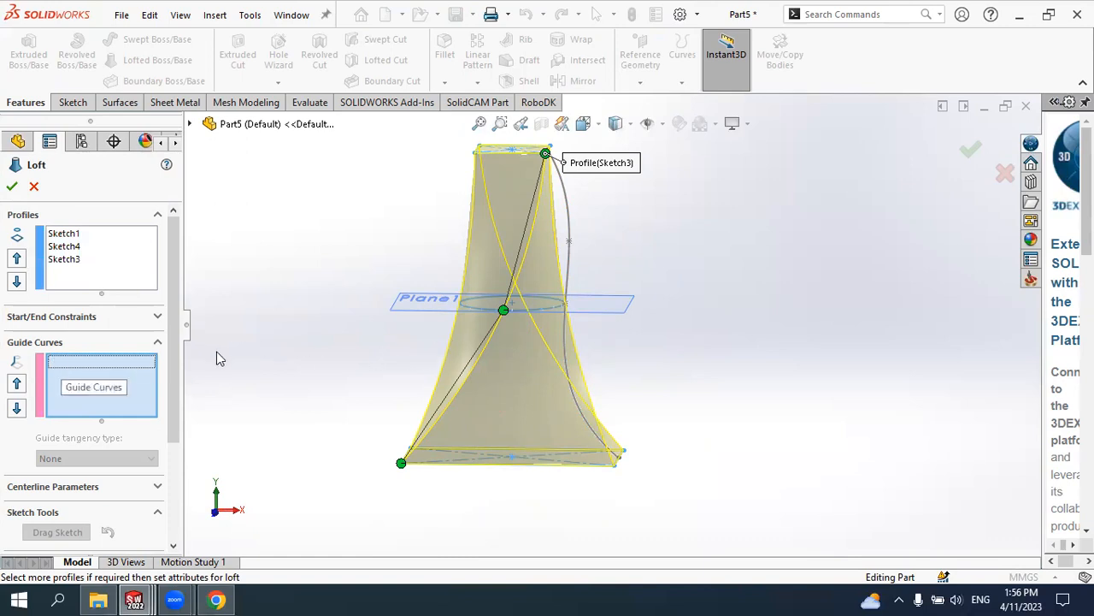
pyautogui.click(569, 262)
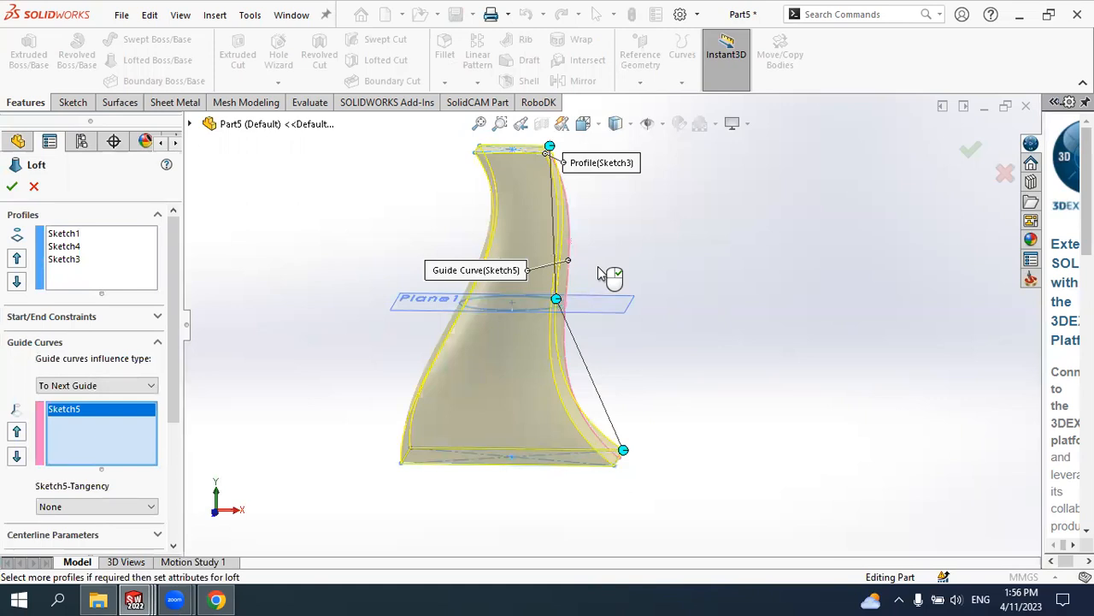
pyautogui.rightClick(68, 412)
pyautogui.click(96, 443)
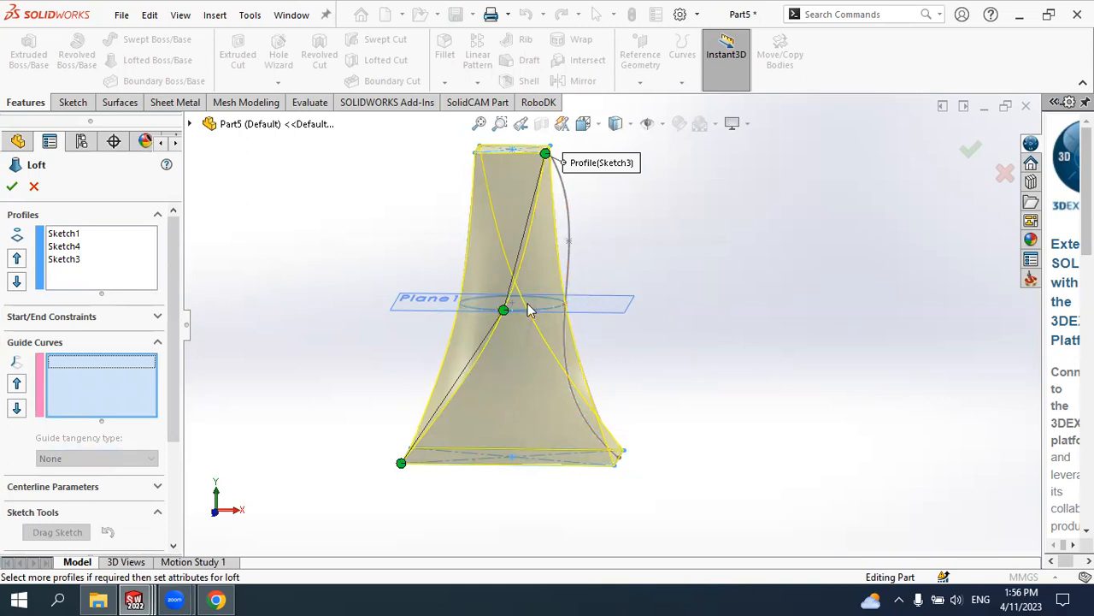
# Select the spline again as the loft's guide curve and create the loft
pyautogui.click(568, 220)
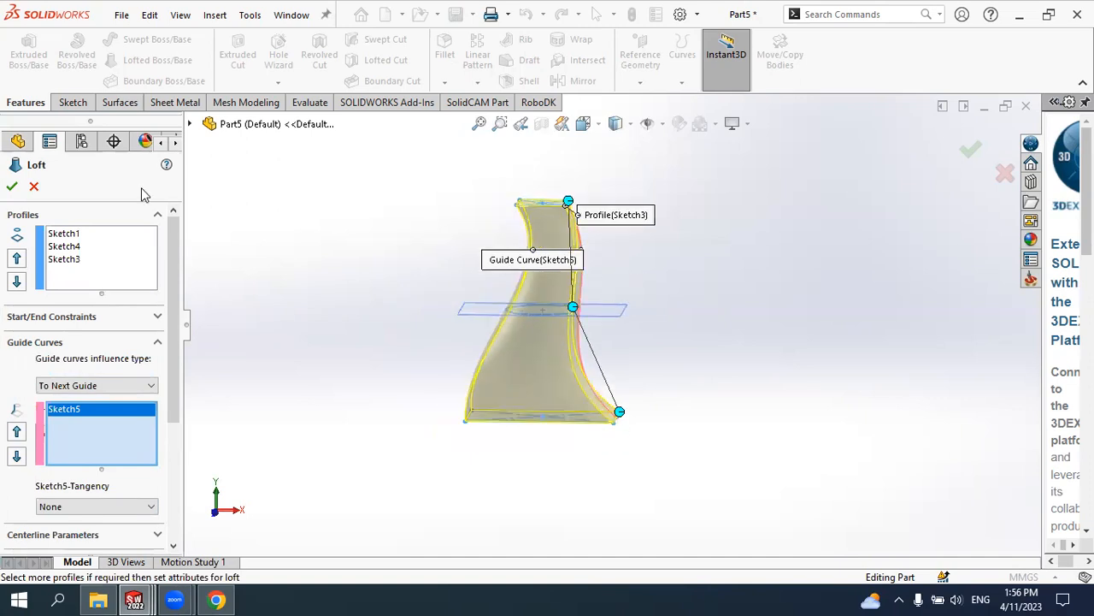
pyautogui.press('Return')
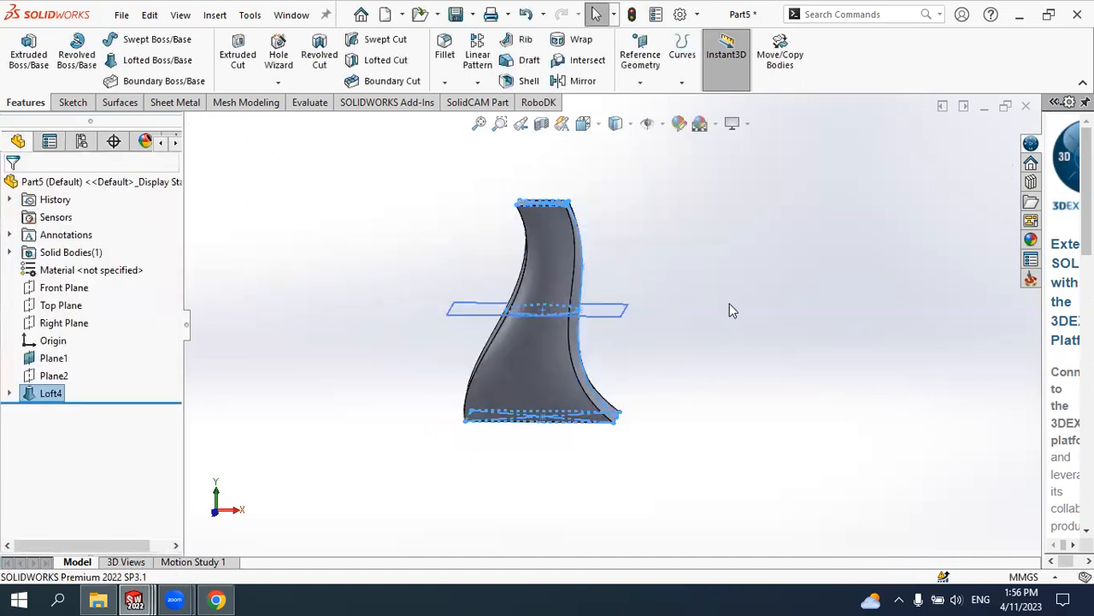
pyautogui.moveTo(729, 303); pyautogui.dragTo(686, 334, button='middle')
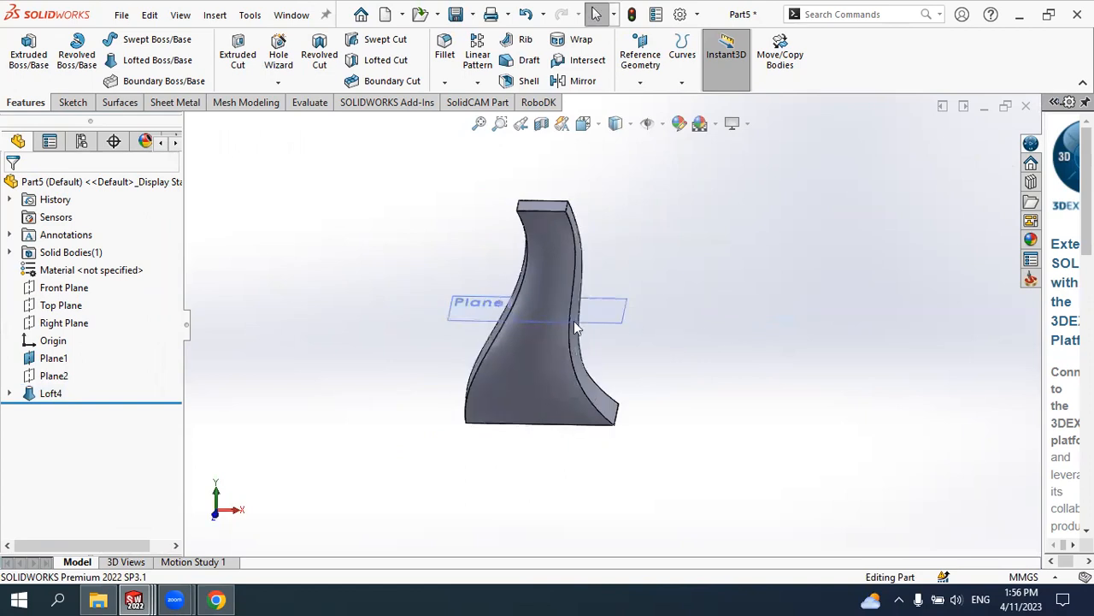
# Delete the Loft4 feature while keeping its profile and guide curve sketches
pyautogui.click(66, 397)
pyautogui.rightClick(67, 400)
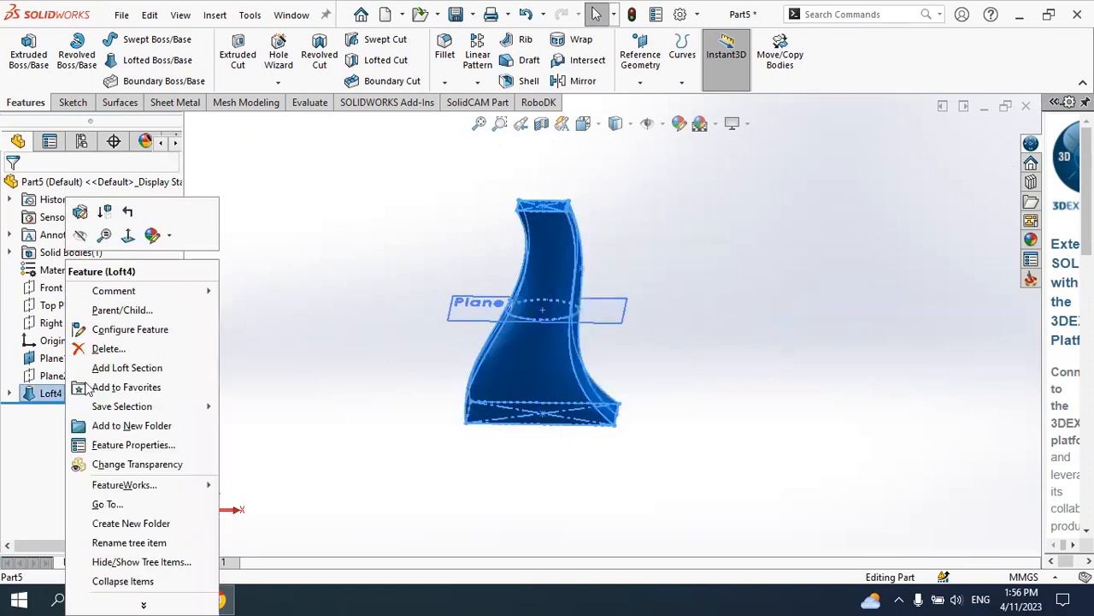
pyautogui.click(114, 350)
pyautogui.moveTo(644, 310)
pyautogui.mouseDown(button='middle')
pyautogui.moveTo(621, 317)
pyautogui.moveTo(623, 342)
pyautogui.mouseUp(button='middle')
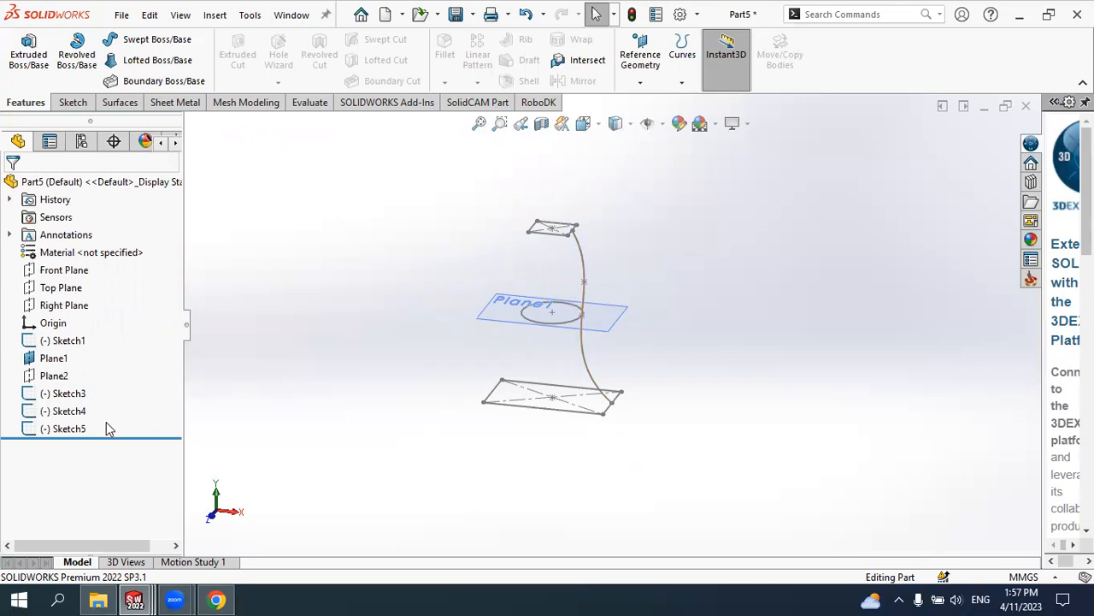
# Open the guide curve sketch, Sketch5, for editing
pyautogui.click(69, 429)
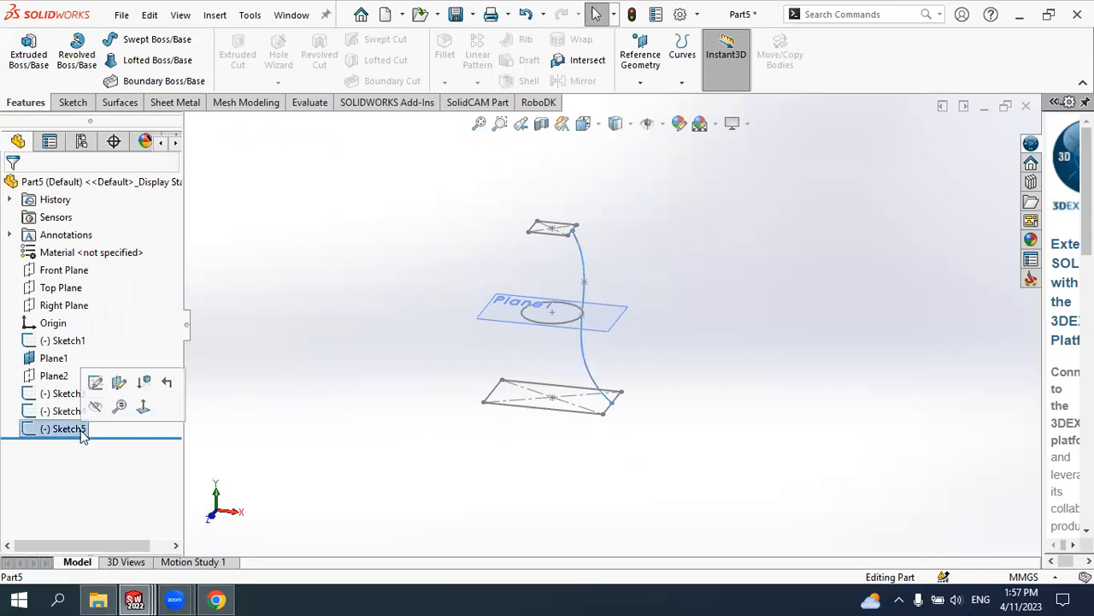
pyautogui.scroll(-2, 595, 278)
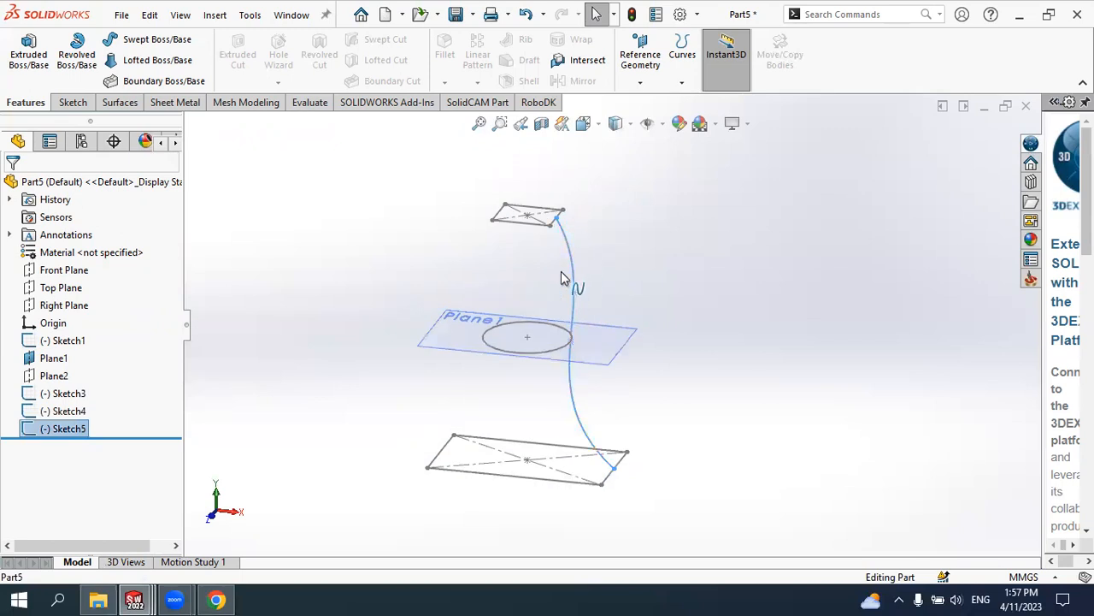
pyautogui.click(72, 413)
pyautogui.click(74, 430)
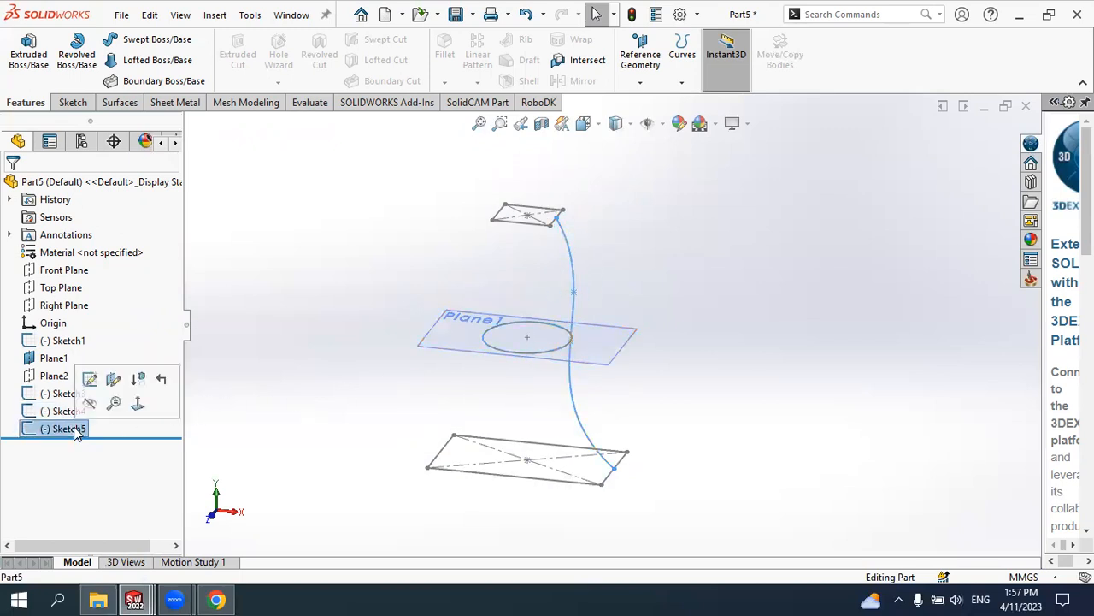
pyautogui.click(90, 382)
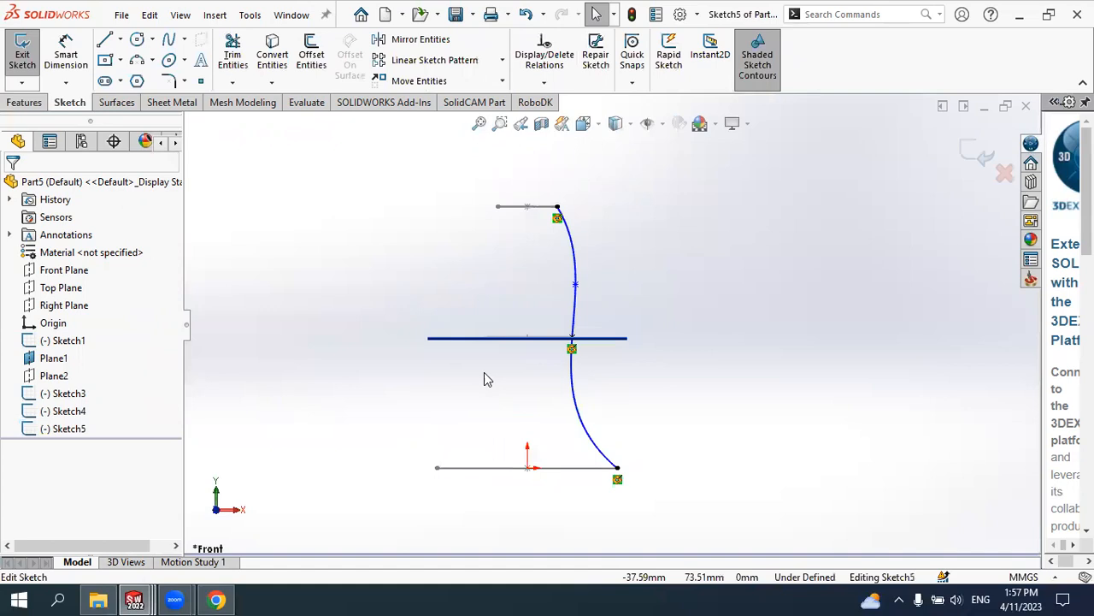
# Draw a vertical centerline from the origin up to just below the circle's plane
pyautogui.scroll(-2, 599, 263)
pyautogui.scroll(2, 590, 314)
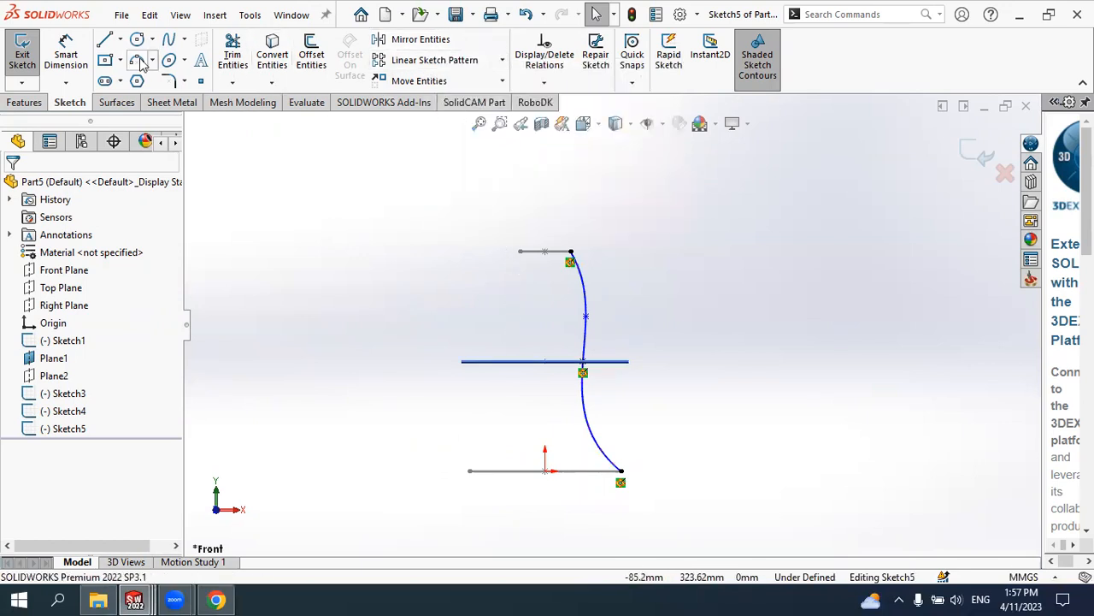
pyautogui.click(121, 40)
pyautogui.click(136, 79)
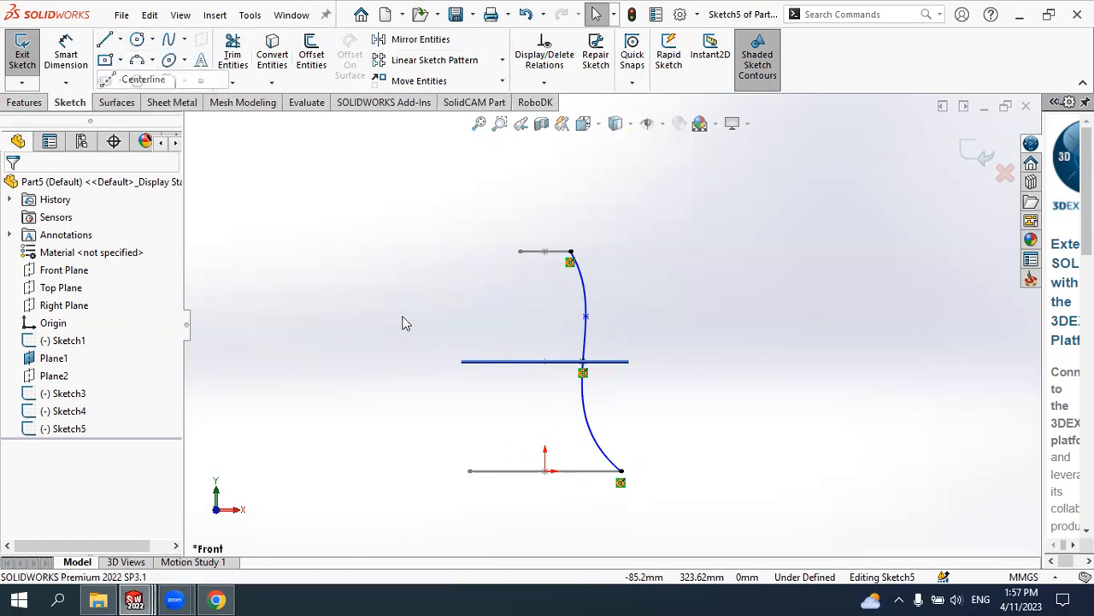
pyautogui.click(545, 470)
pyautogui.click(544, 381)
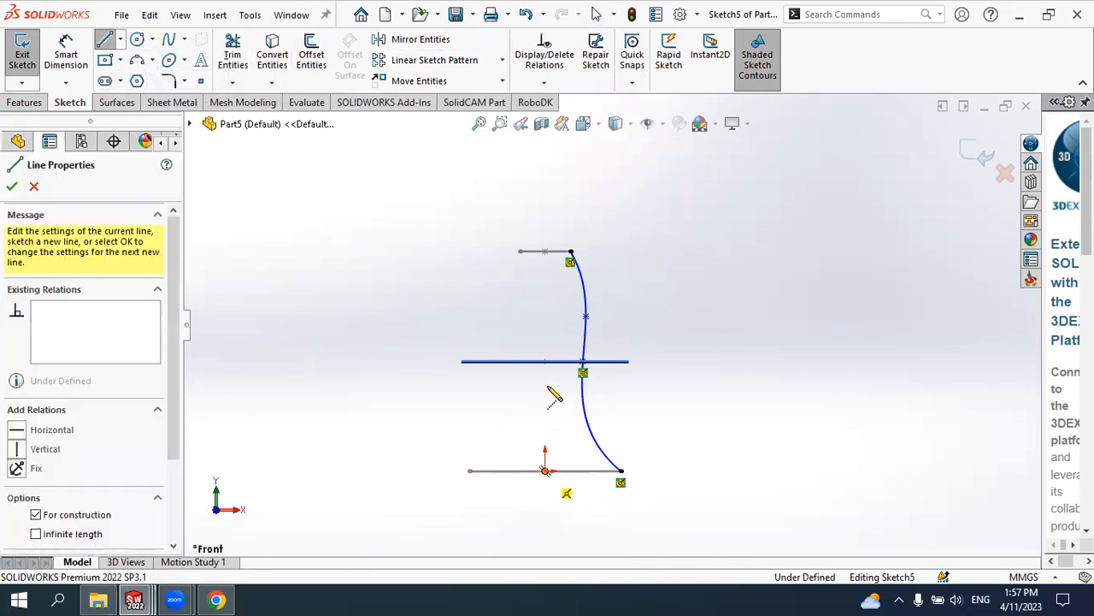
pyautogui.rightClick(770, 289)
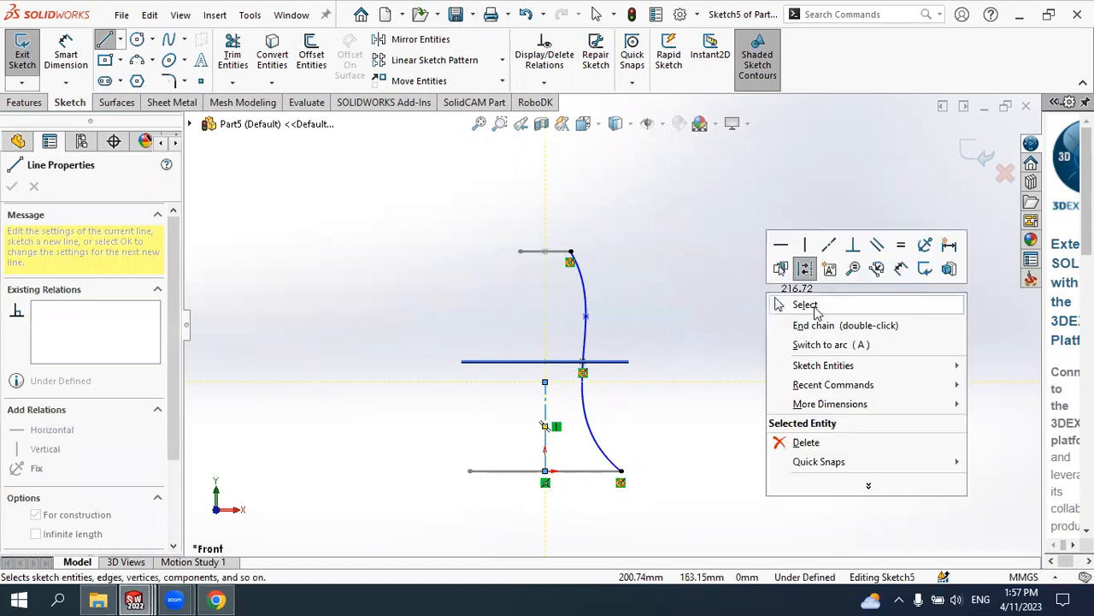
pyautogui.click(806, 303)
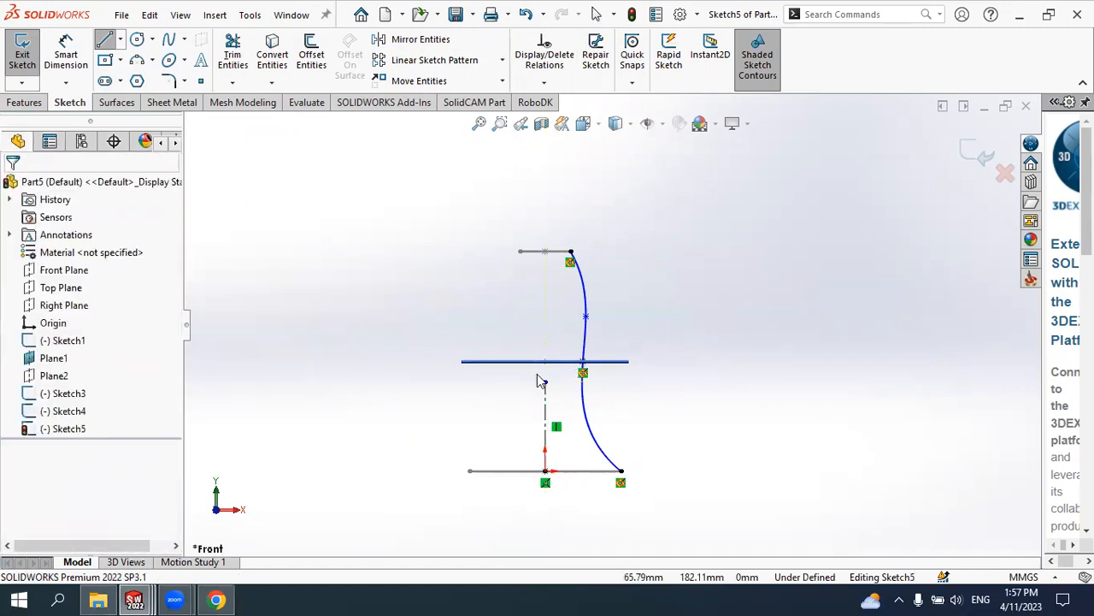
# Mirror the spline about the vertical centerline to make a matching second guide curve, keeping the original
pyautogui.click(410, 39)
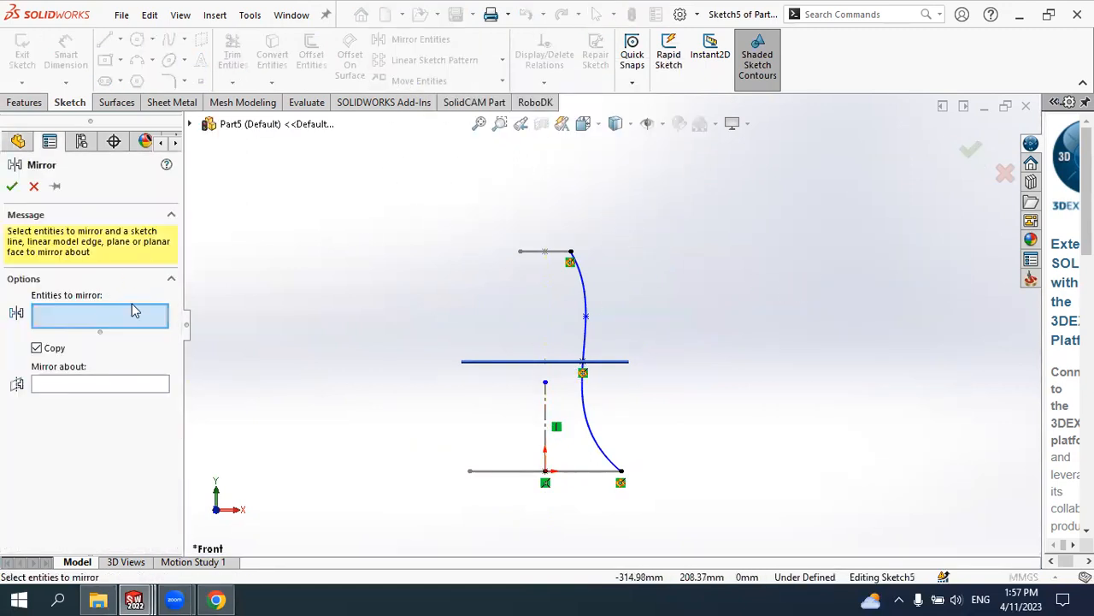
pyautogui.click(589, 301)
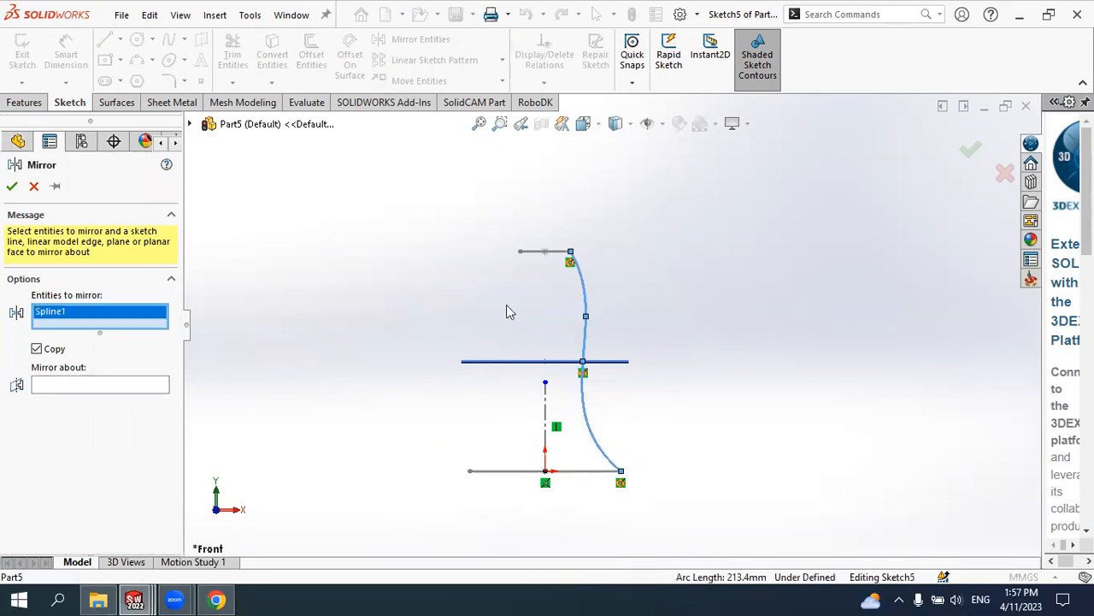
pyautogui.click(107, 385)
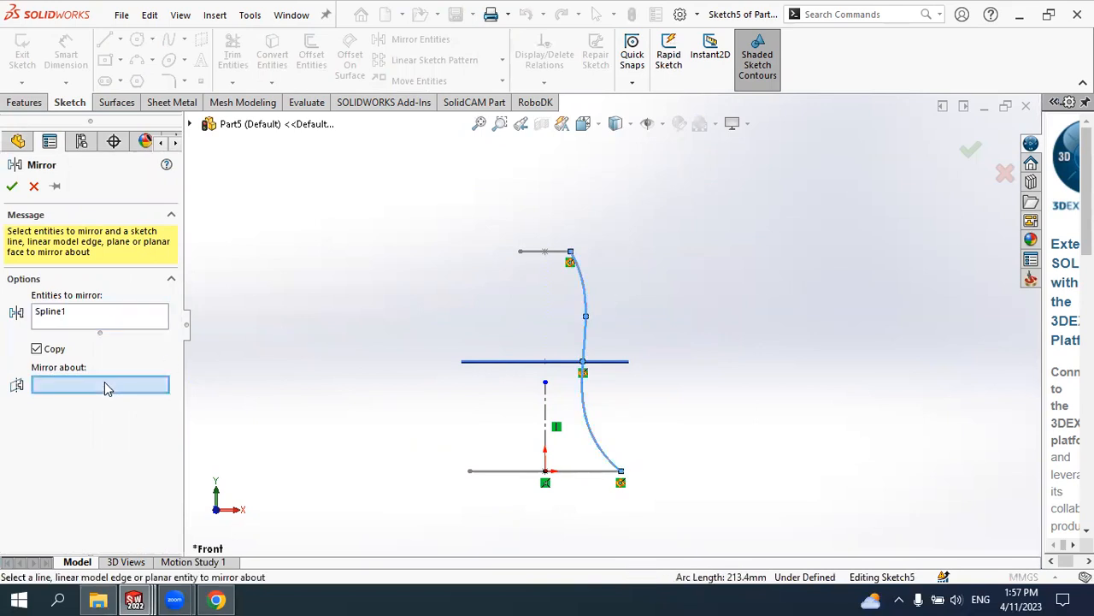
pyautogui.click(546, 408)
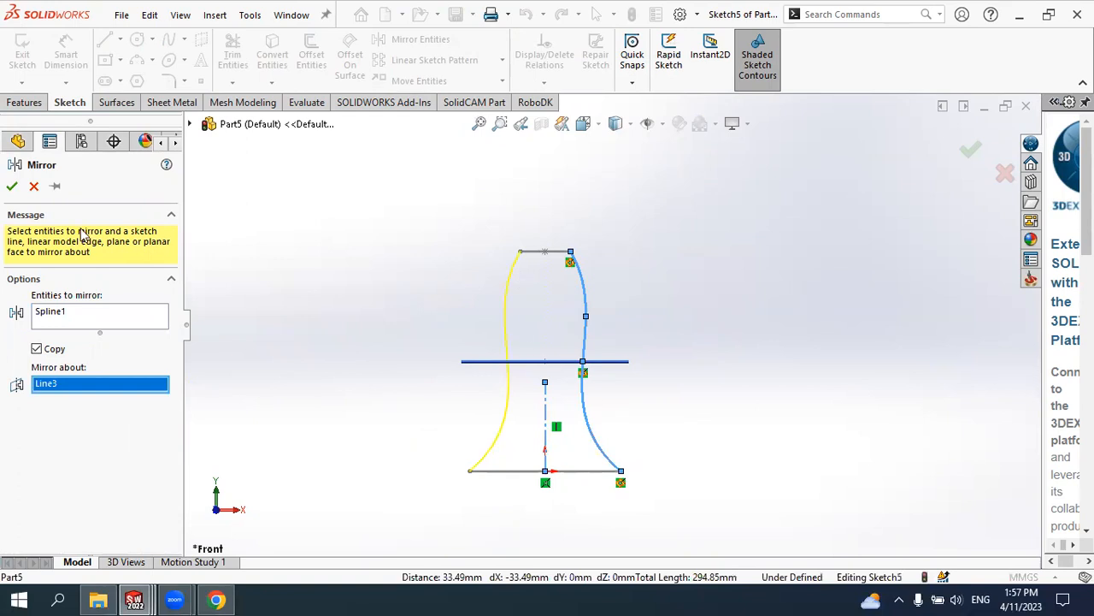
pyautogui.press('Return')
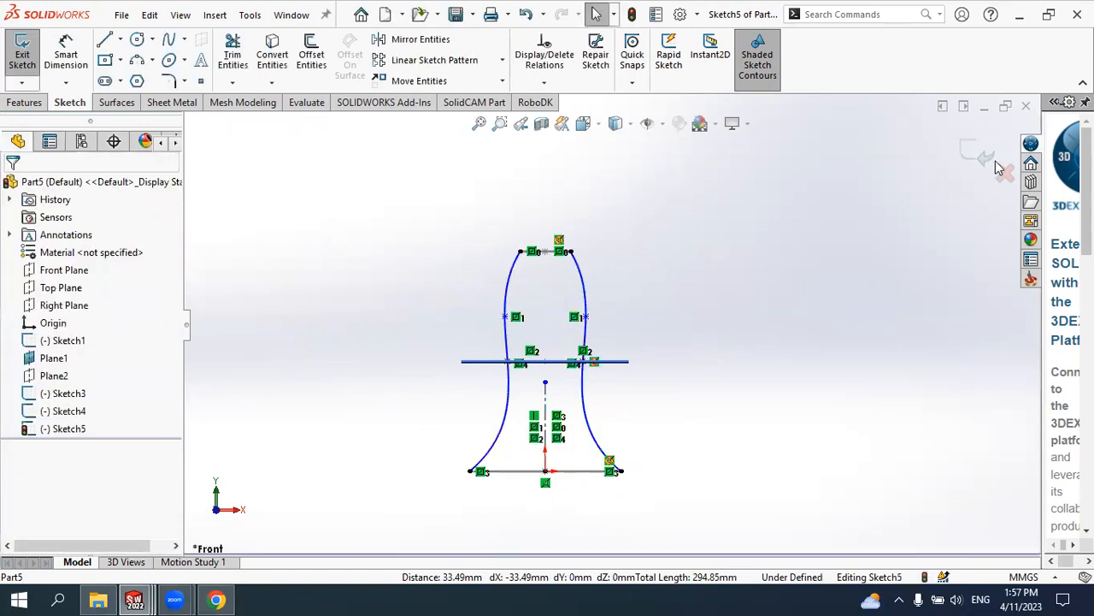
# Leave the sketch and start a Lofted Boss/Base through the base rectangle, the middle circle and the upper rectangle
pyautogui.moveTo(750, 323)
pyautogui.mouseDown(button='middle')
pyautogui.moveTo(717, 362)
pyautogui.moveTo(734, 319)
pyautogui.moveTo(763, 349)
pyautogui.mouseUp(button='middle')
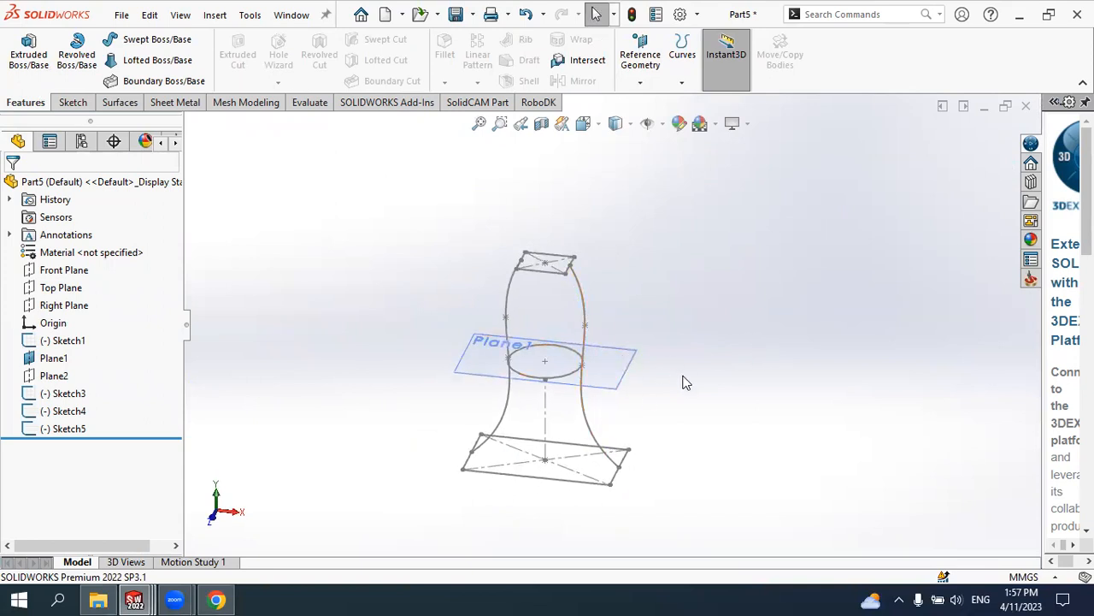
pyautogui.scroll(1, 619, 323)
pyautogui.scroll(-1, 601, 309)
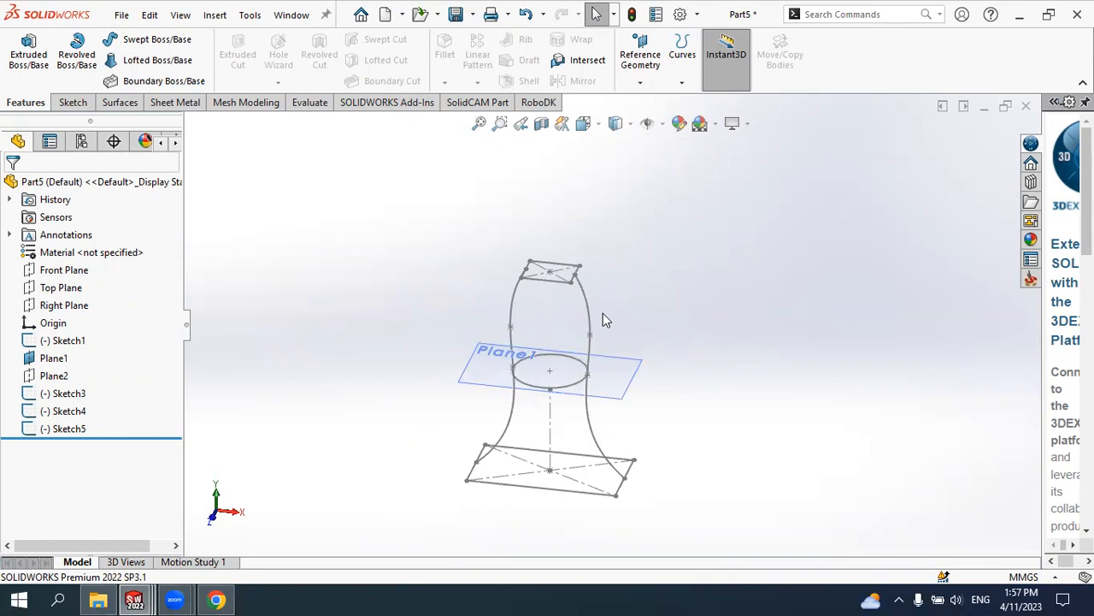
pyautogui.click(141, 61)
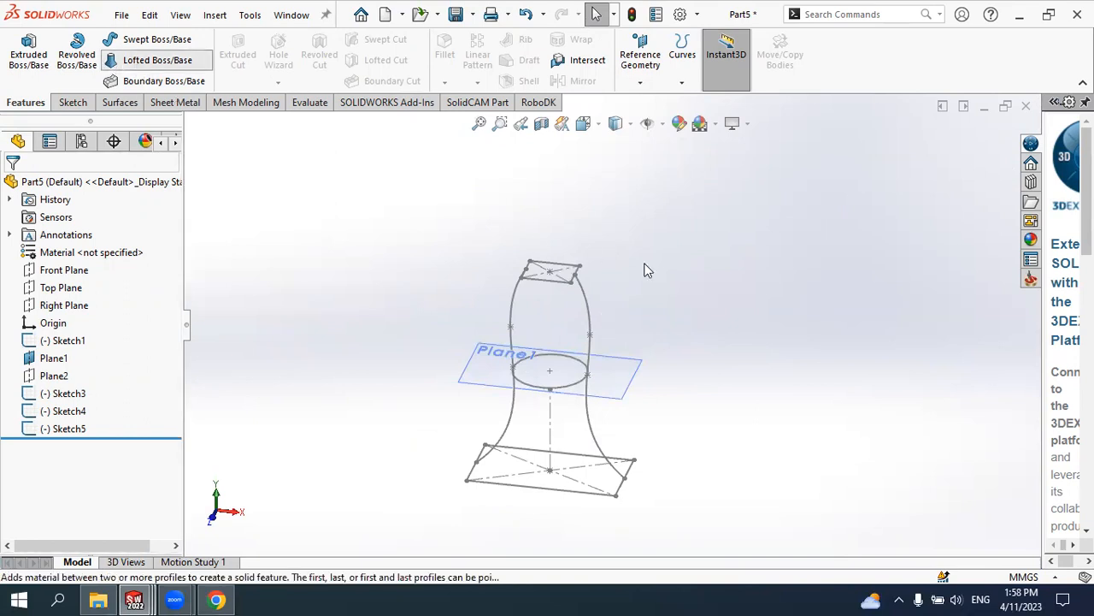
pyautogui.scroll(1, 622, 329)
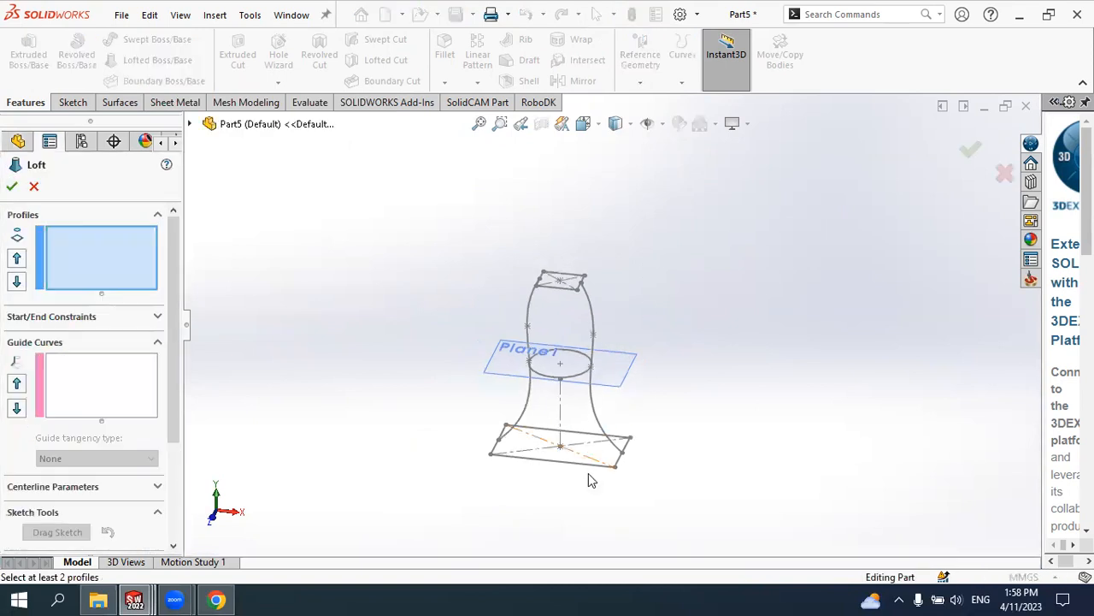
pyautogui.scroll(-2, 588, 483)
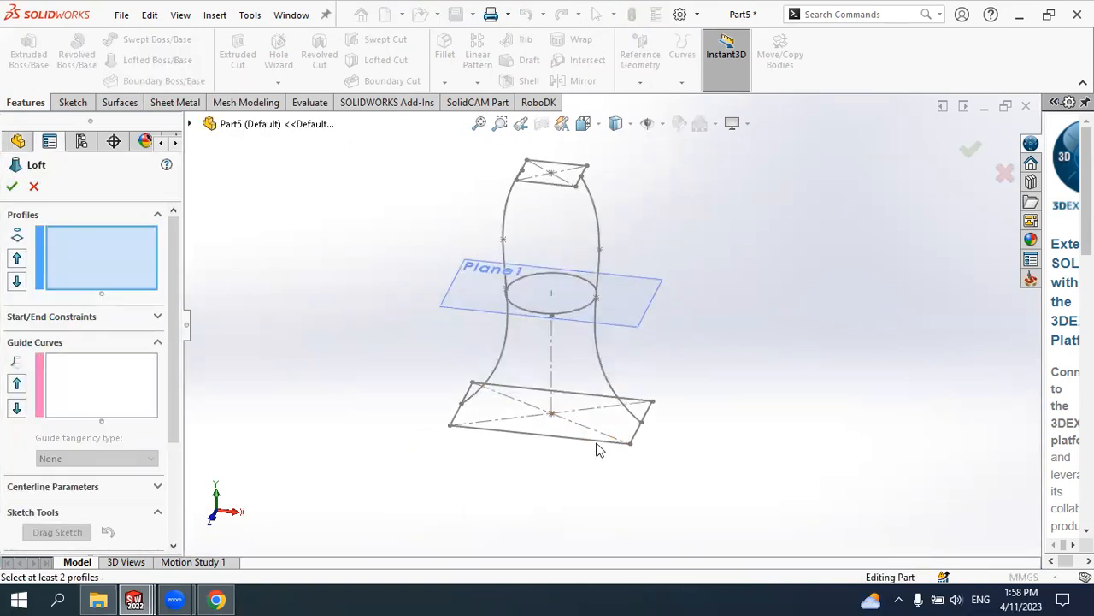
pyautogui.click(585, 444)
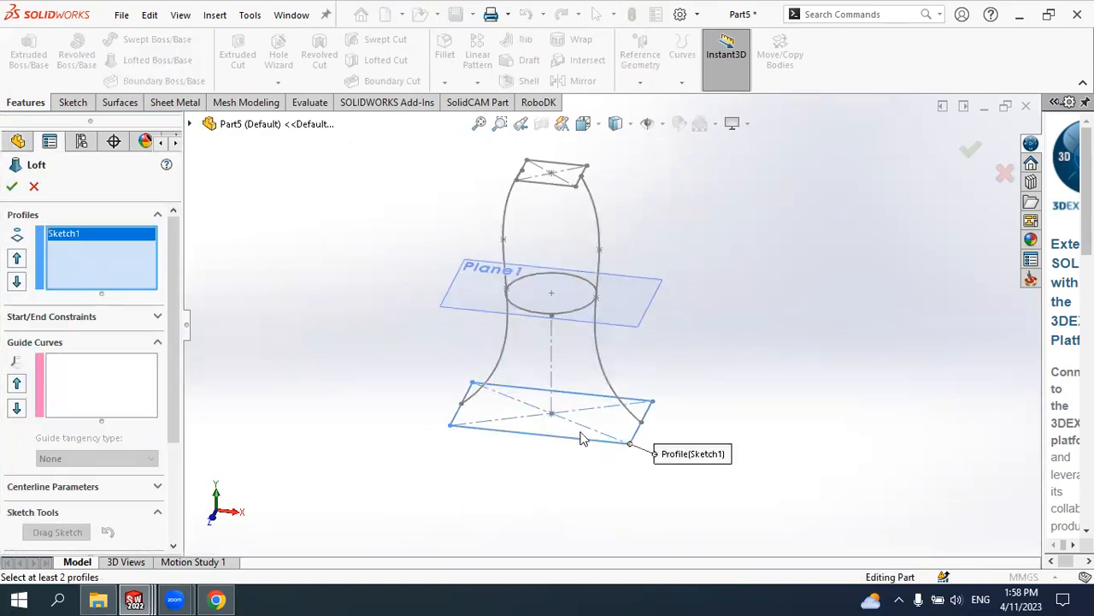
pyautogui.click(573, 316)
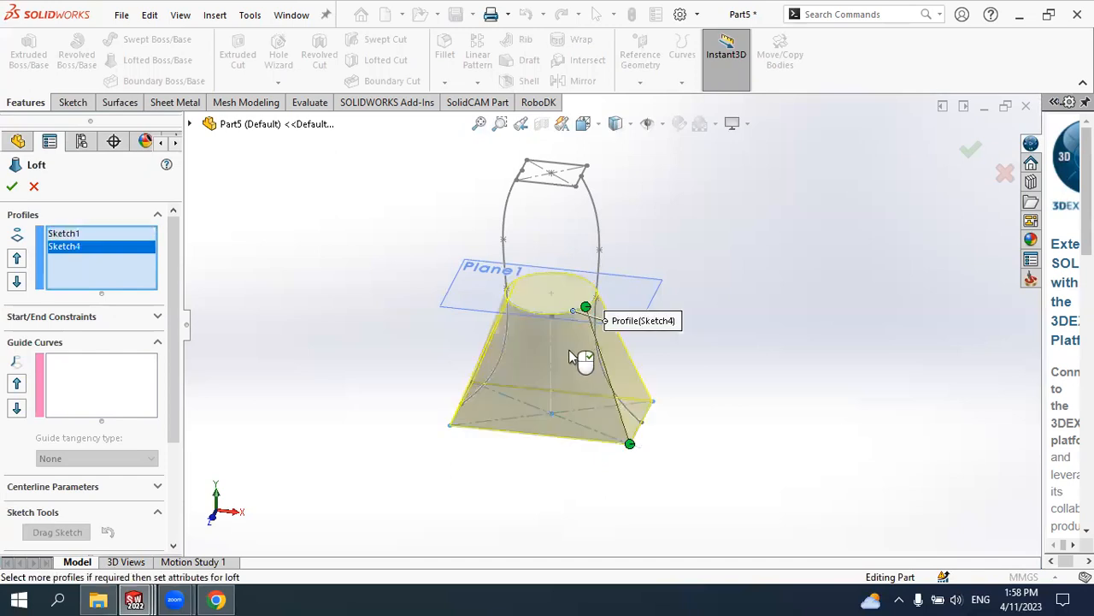
pyautogui.scroll(2, 582, 363)
pyautogui.scroll(-2, 581, 228)
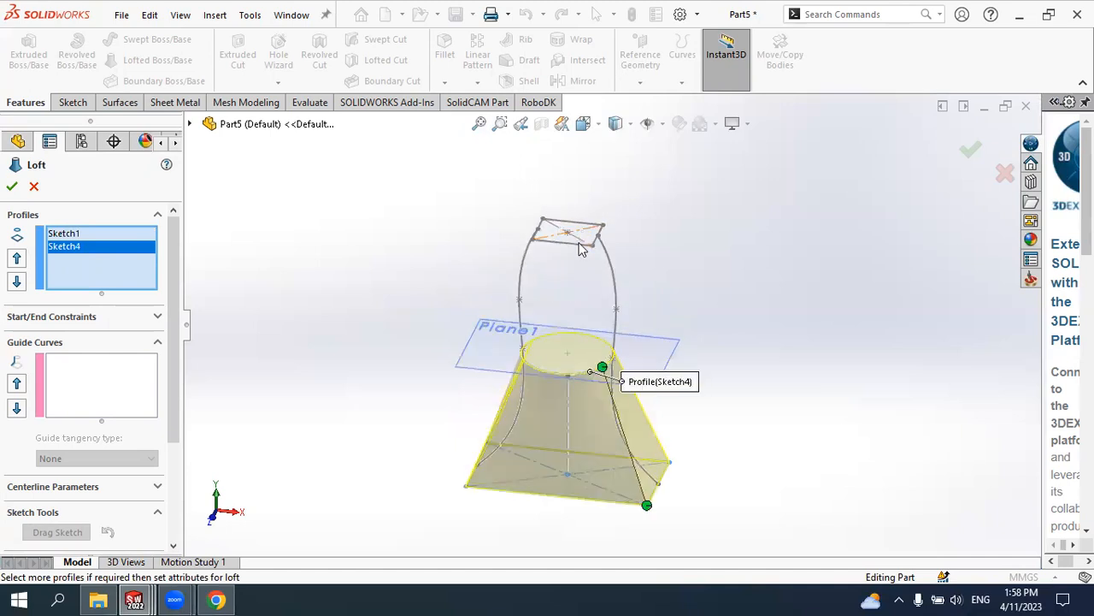
pyautogui.click(578, 251)
pyautogui.moveTo(764, 337)
pyautogui.mouseDown(button='middle')
pyautogui.moveTo(796, 295)
pyautogui.moveTo(774, 274)
pyautogui.moveTo(795, 269)
pyautogui.moveTo(777, 280)
pyautogui.mouseUp(button='middle')
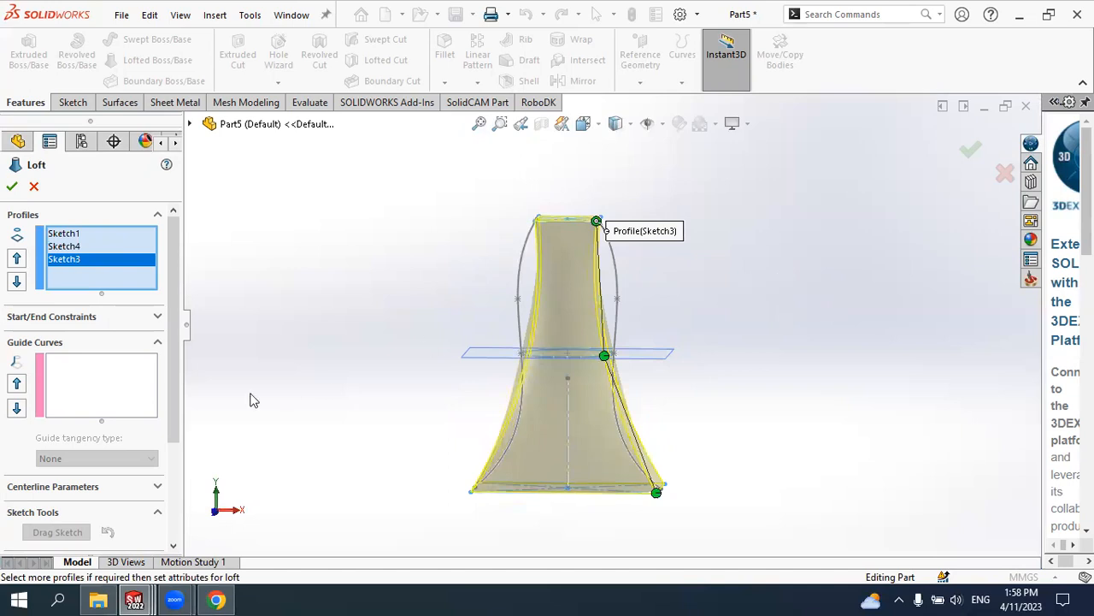
# Add the original and mirrored splines as two separate open-loop guide curves and create the loft
pyautogui.click(117, 380)
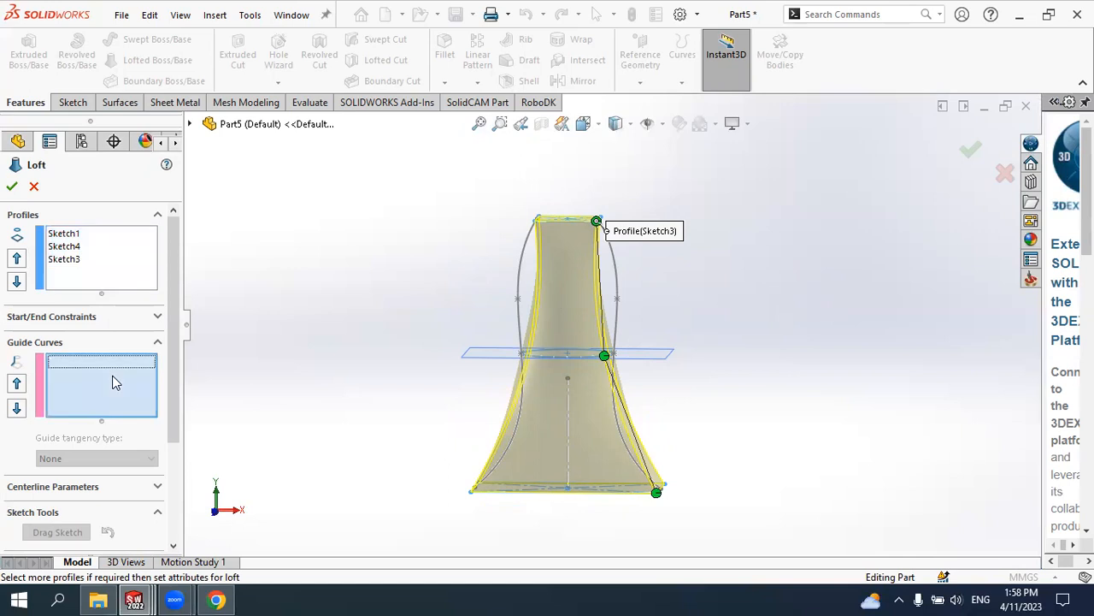
pyautogui.click(616, 329)
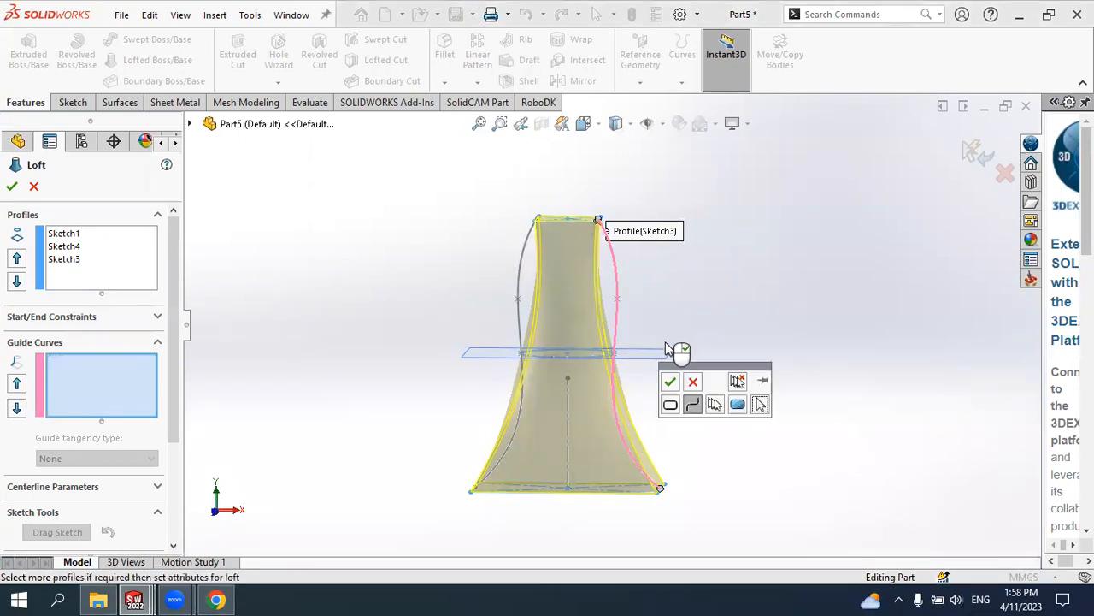
pyautogui.click(669, 379)
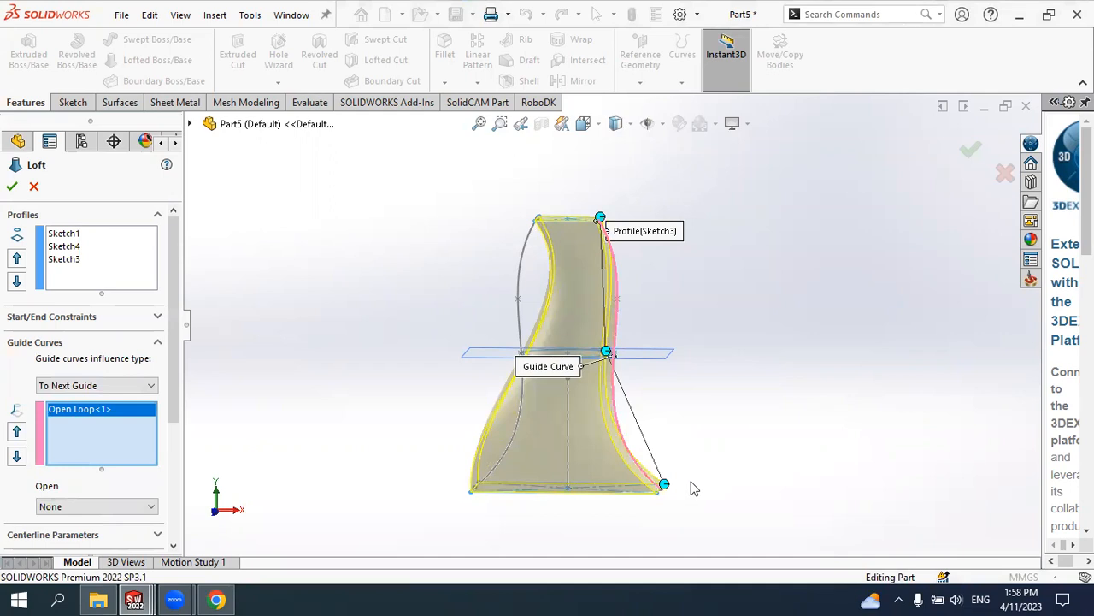
pyautogui.click(519, 330)
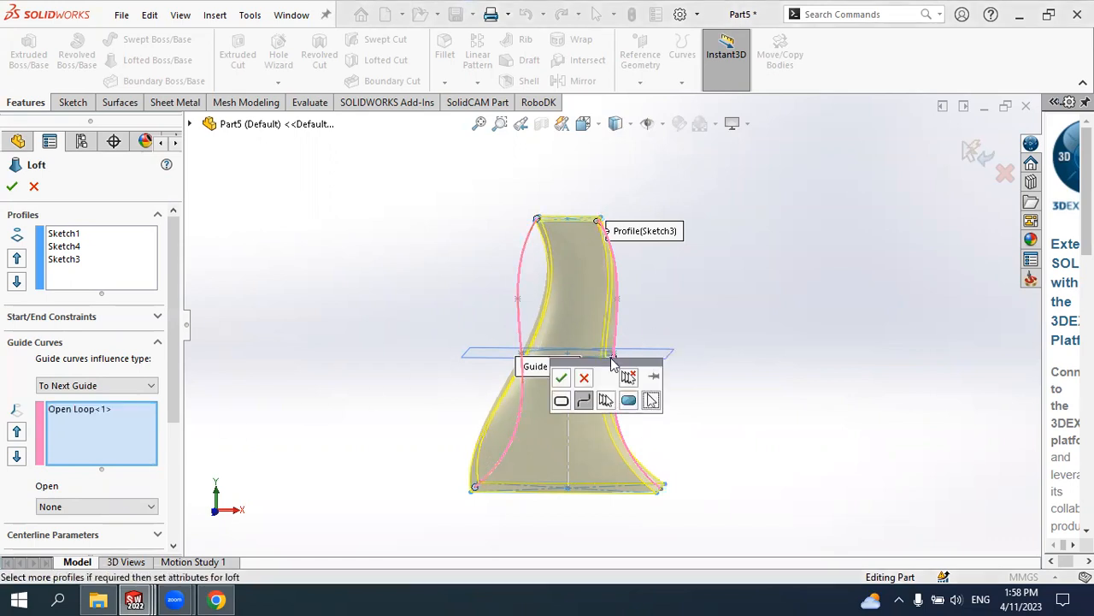
pyautogui.click(561, 375)
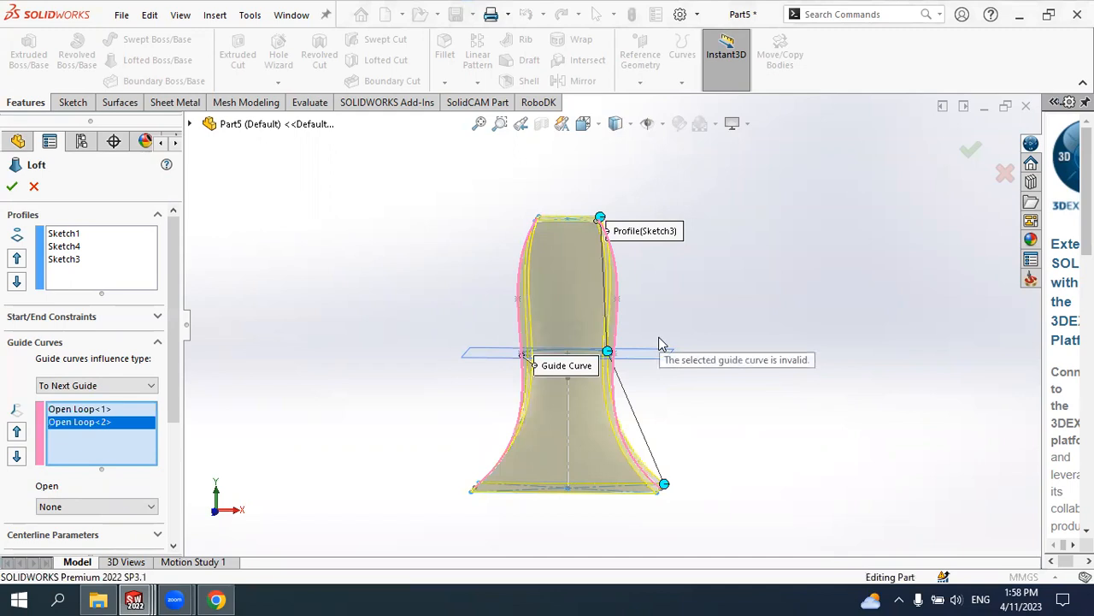
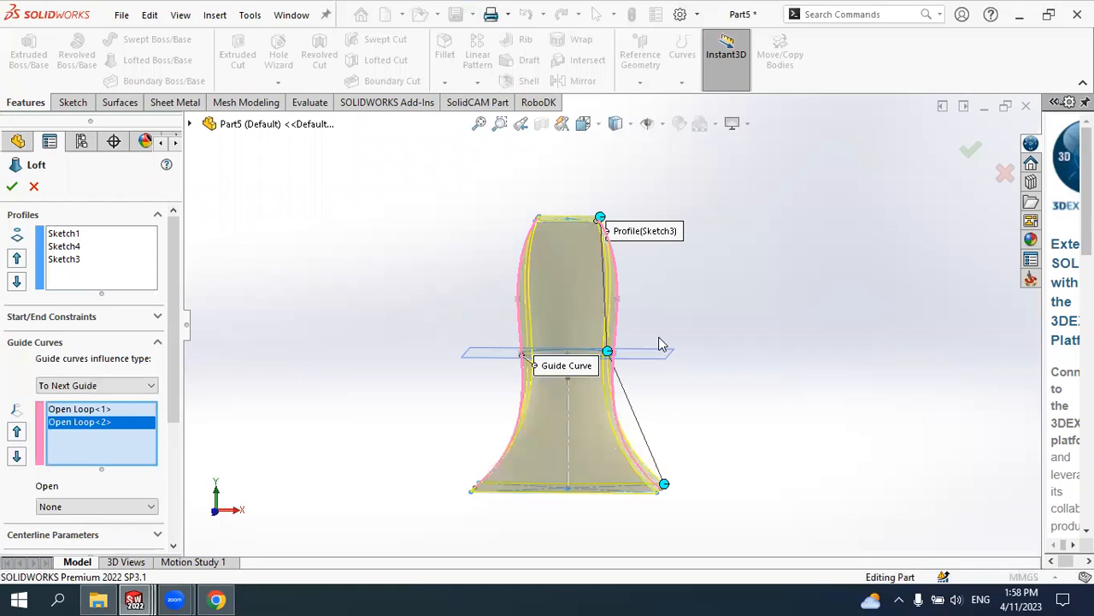
pyautogui.click(12, 189)
pyautogui.moveTo(703, 345); pyautogui.dragTo(659, 278, button='middle')
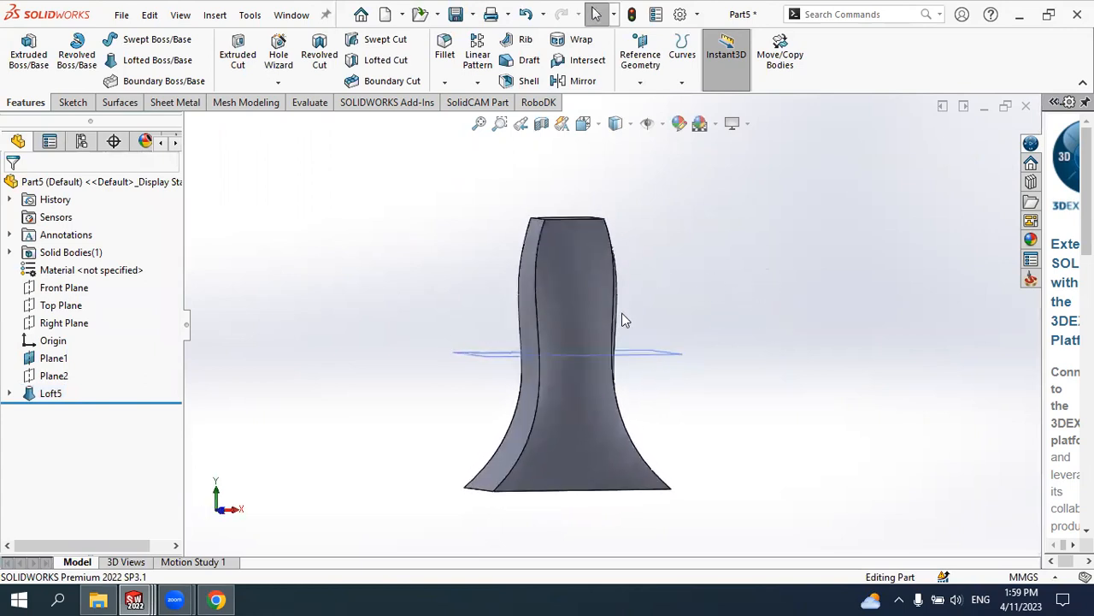
# Reopen the Loft5 definition, examine how each guide curve shapes the preview, cancel the edit and inspect the solid from the side
pyautogui.click(51, 394)
pyautogui.click(71, 350)
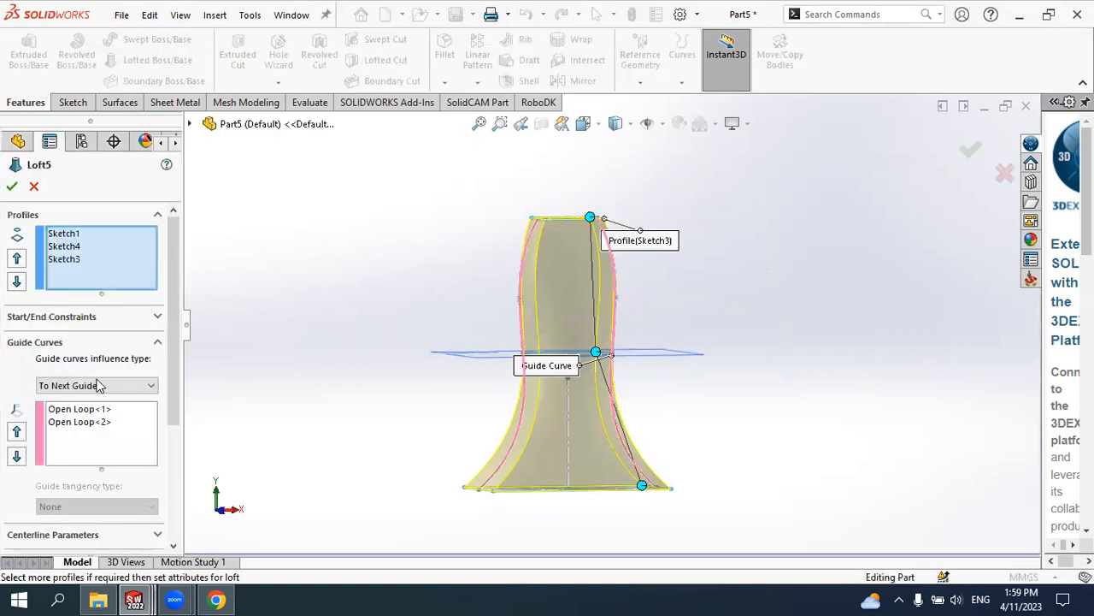
pyautogui.click(79, 409)
pyautogui.click(78, 422)
pyautogui.moveTo(708, 318)
pyautogui.mouseDown(button='middle')
pyautogui.moveTo(657, 329)
pyautogui.moveTo(689, 322)
pyautogui.moveTo(693, 332)
pyautogui.mouseUp(button='middle')
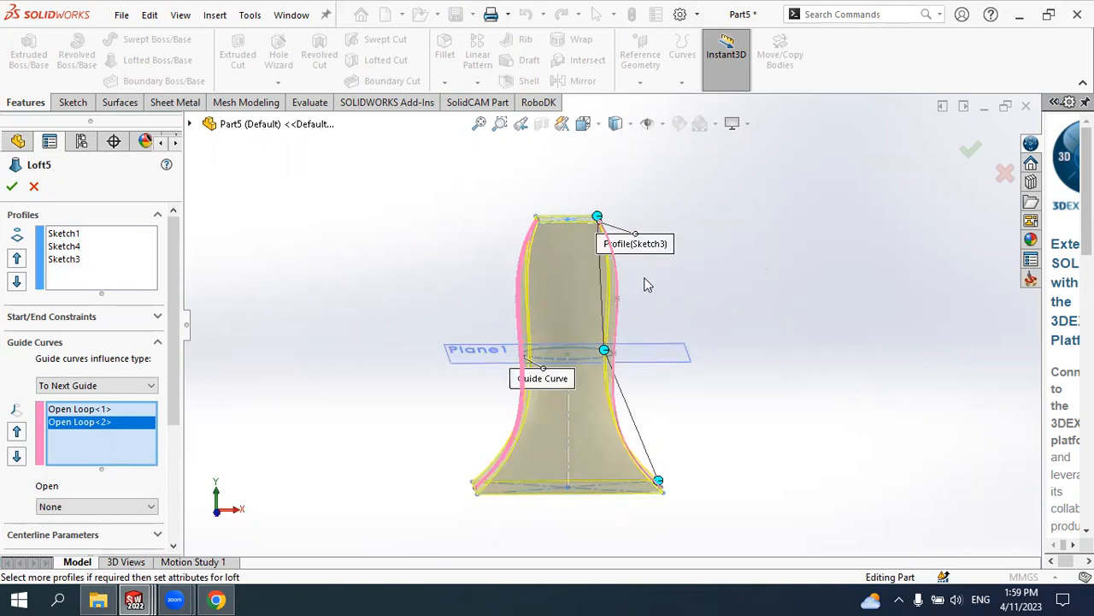
pyautogui.click(114, 410)
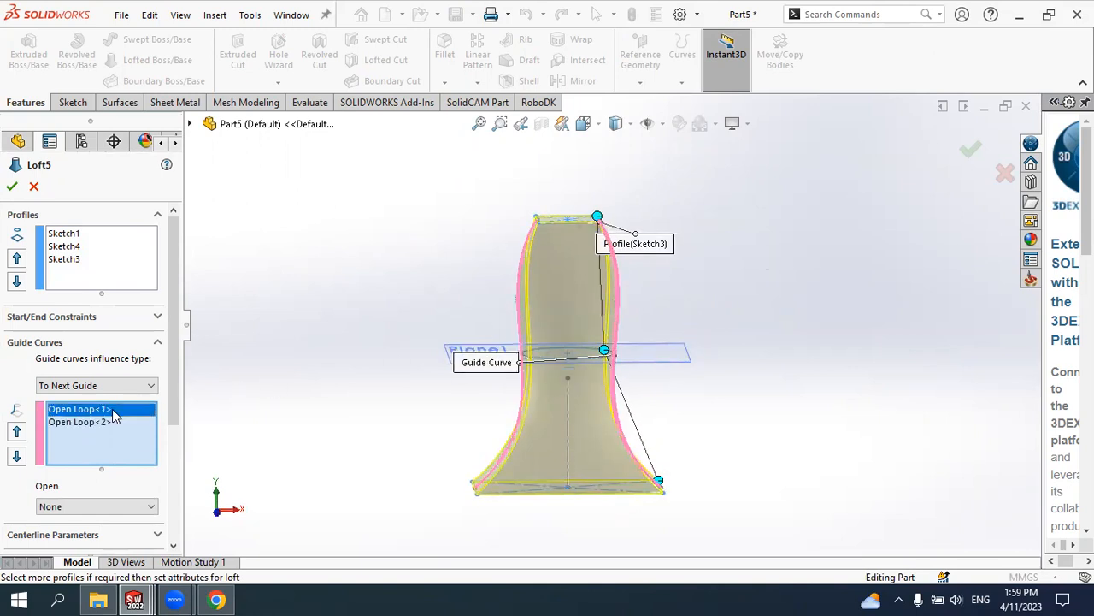
pyautogui.scroll(-2, 636, 226)
pyautogui.scroll(2, 610, 319)
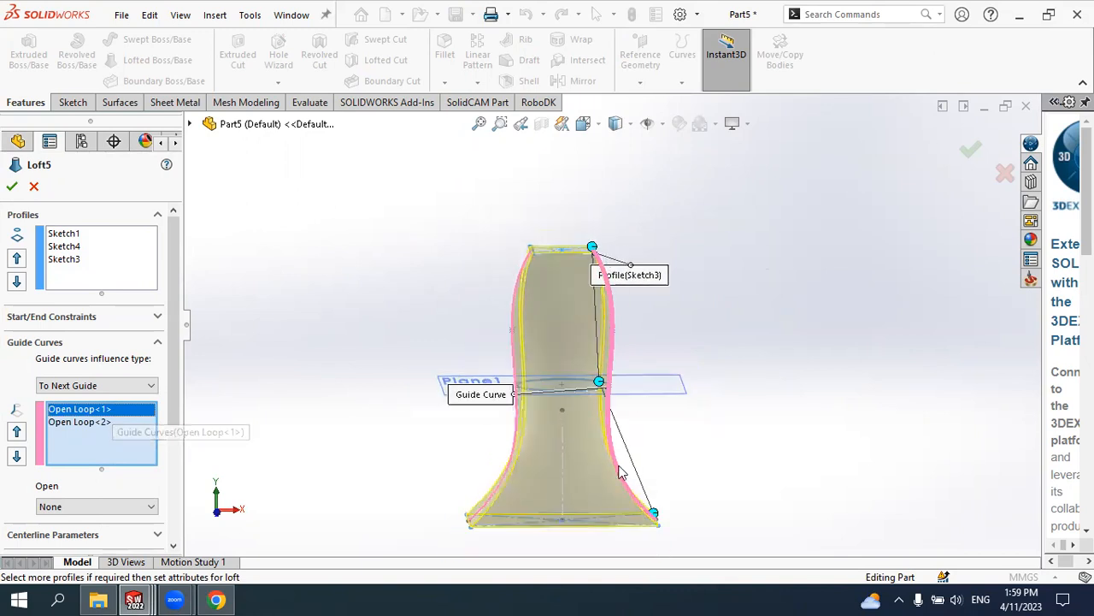
pyautogui.click(111, 421)
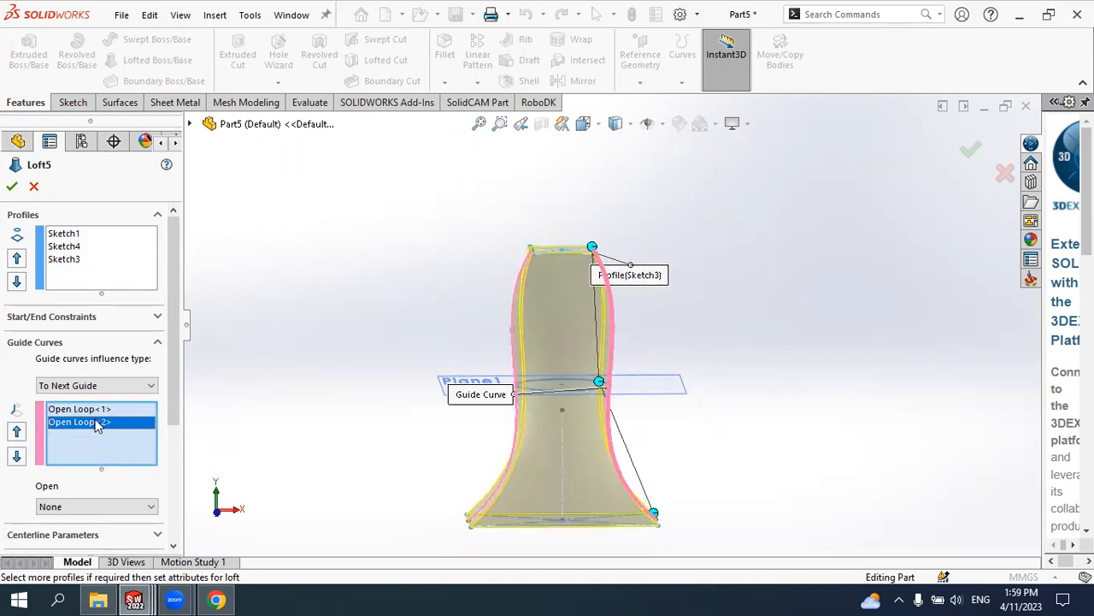
pyautogui.scroll(-2, 556, 323)
pyautogui.scroll(3, 555, 324)
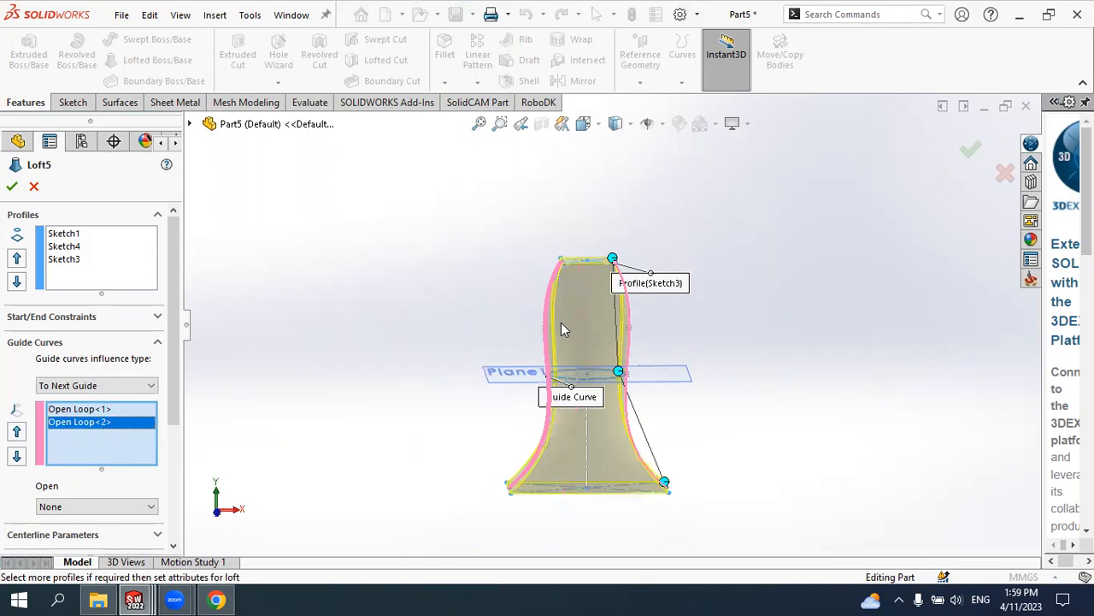
pyautogui.scroll(-3, 563, 325)
pyautogui.scroll(3, 577, 351)
pyautogui.moveTo(618, 337)
pyautogui.mouseDown(button='middle')
pyautogui.moveTo(647, 338)
pyautogui.moveTo(609, 344)
pyautogui.moveTo(603, 330)
pyautogui.mouseUp(button='middle')
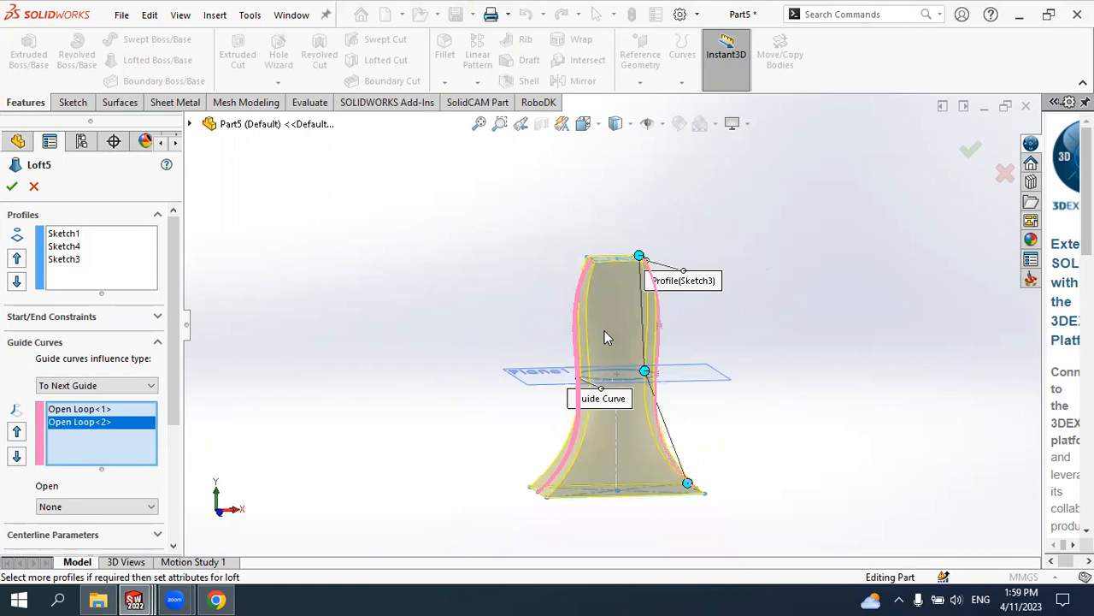
pyautogui.click(36, 187)
pyautogui.scroll(2, 483, 279)
pyautogui.moveTo(484, 283); pyautogui.dragTo(573, 282, button='middle')
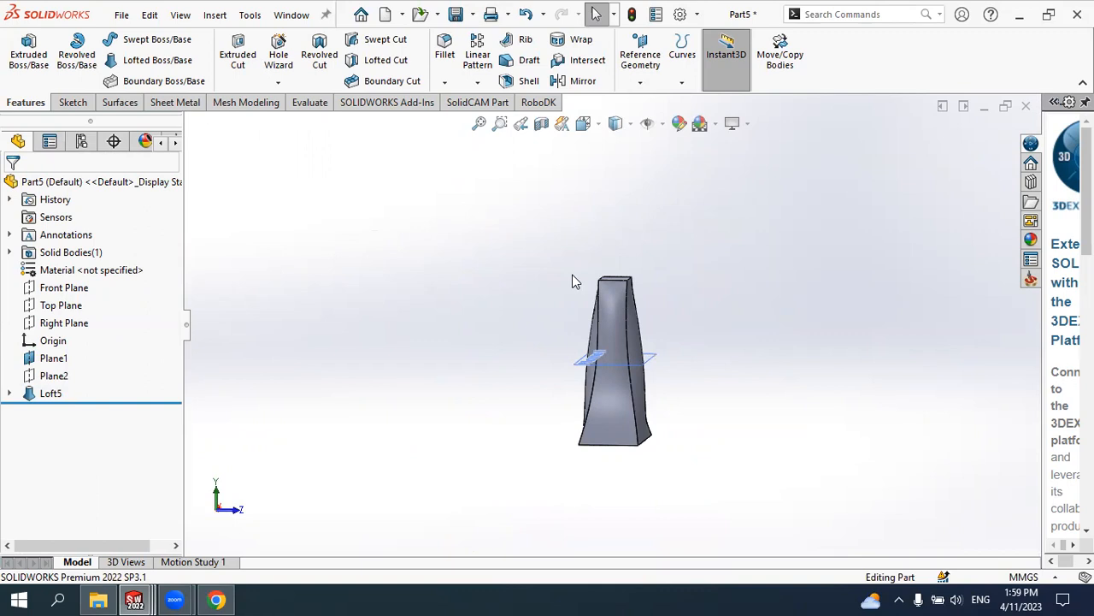
# Delete the Loft5 feature while keeping its profile and guide curve sketches
pyautogui.click(51, 392)
pyautogui.rightClick(53, 392)
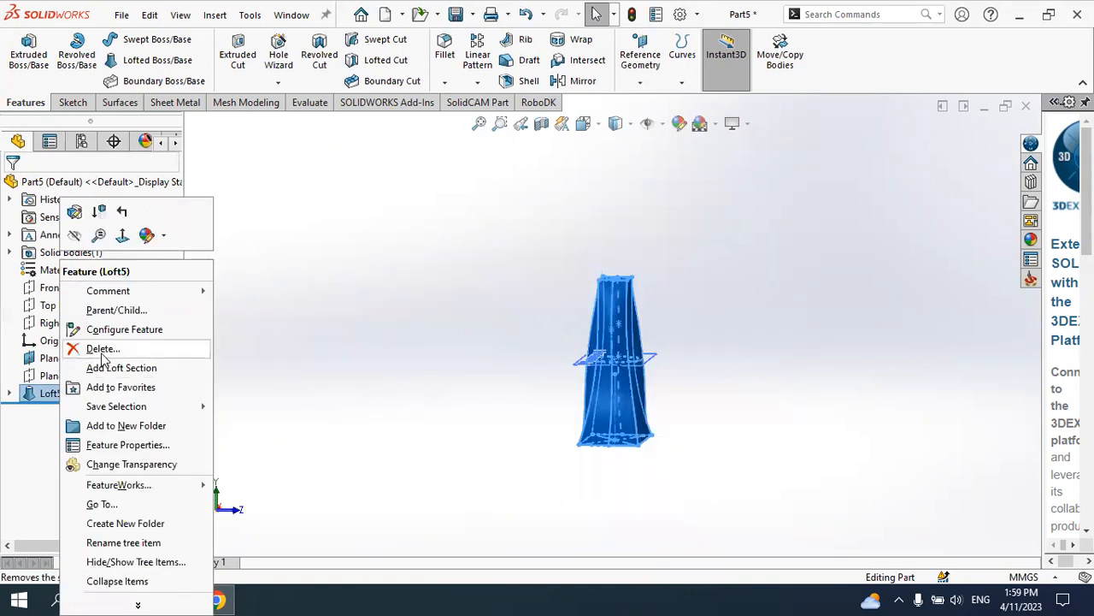
pyautogui.click(98, 348)
pyautogui.moveTo(699, 327)
pyautogui.mouseDown(button='middle')
pyautogui.moveTo(627, 342)
pyautogui.moveTo(643, 346)
pyautogui.moveTo(641, 327)
pyautogui.mouseUp(button='middle')
# Highlight Plane1, the Front Plane and the Right Plane in turn to examine their orientation relative to the guide curves
pyautogui.click(623, 291)
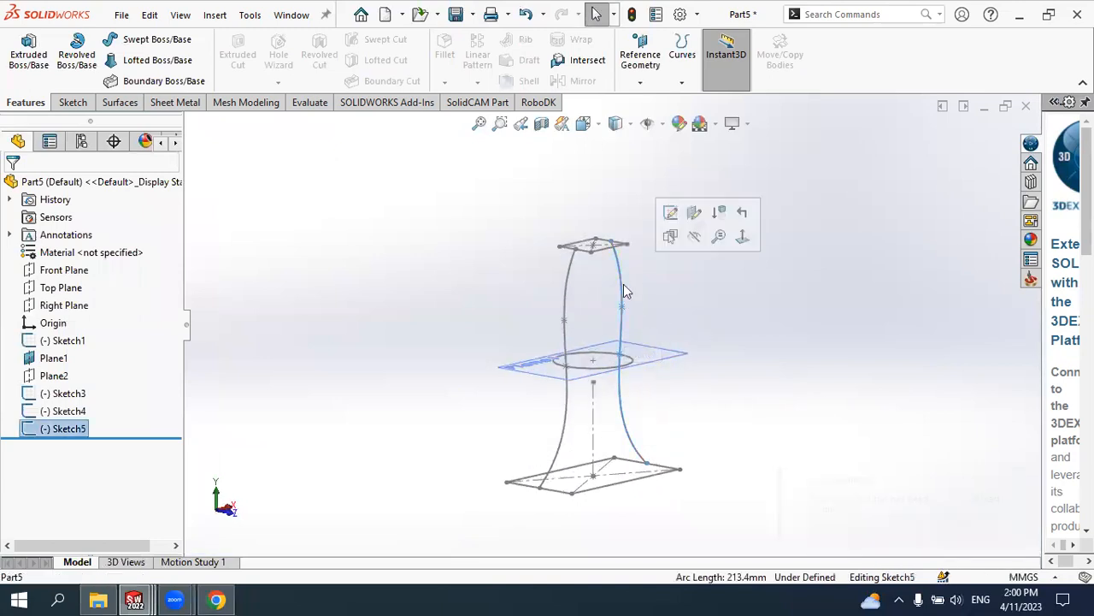
pyautogui.click(58, 359)
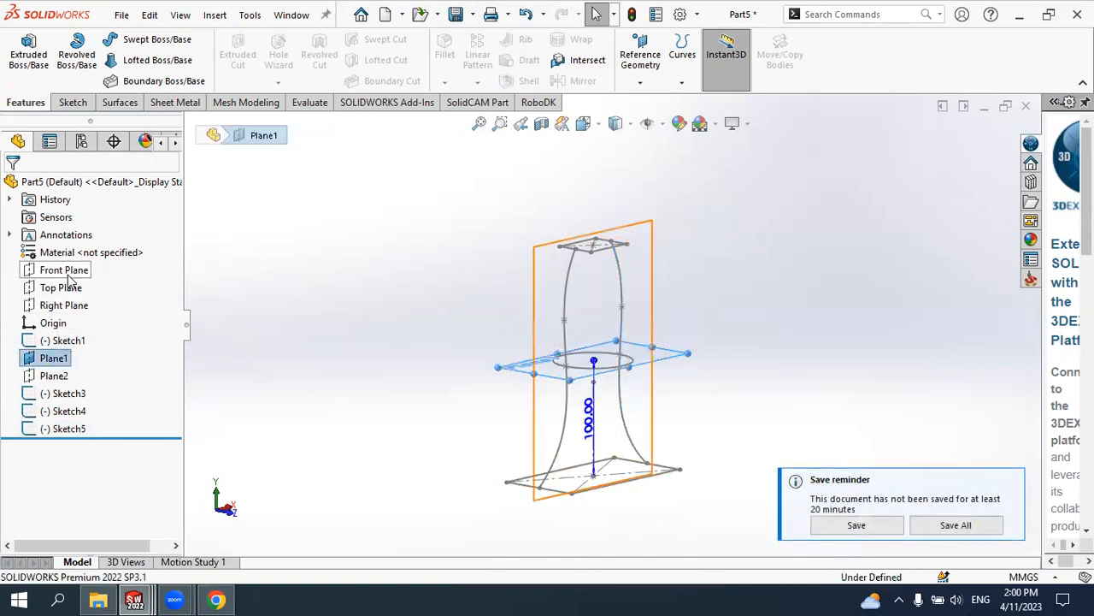
pyautogui.click(68, 272)
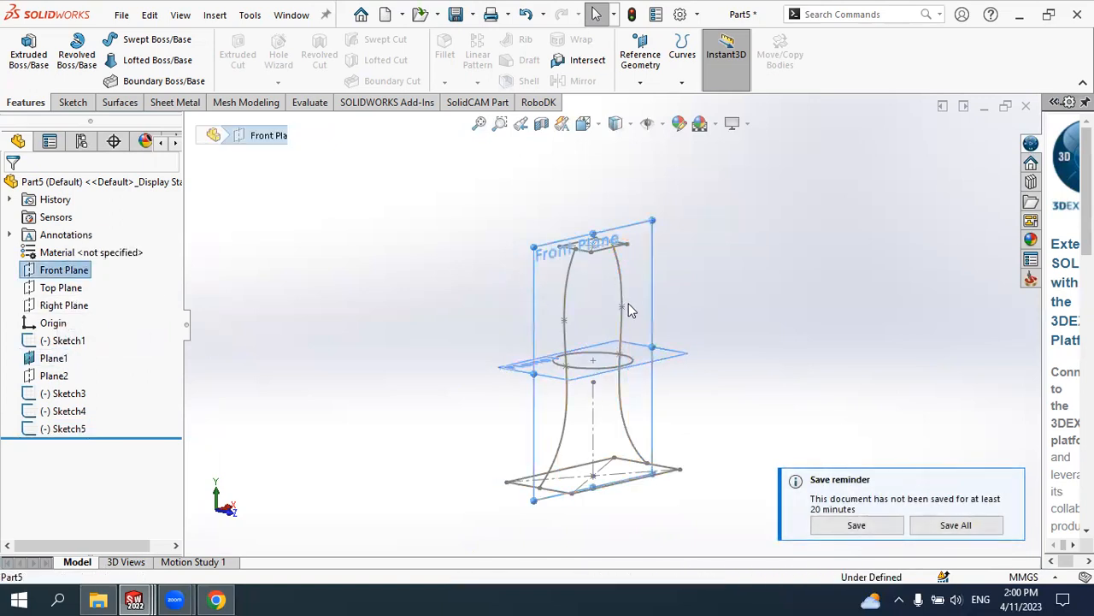
pyautogui.scroll(-2, 629, 310)
pyautogui.scroll(3, 603, 263)
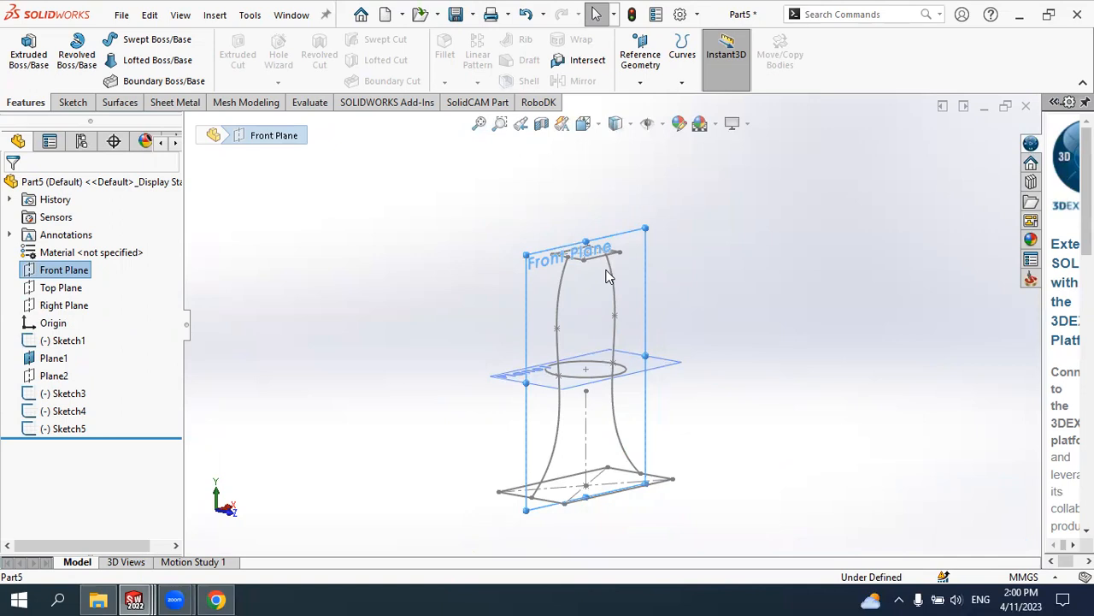
pyautogui.click(72, 307)
pyautogui.moveTo(556, 315); pyautogui.dragTo(633, 296, button='middle')
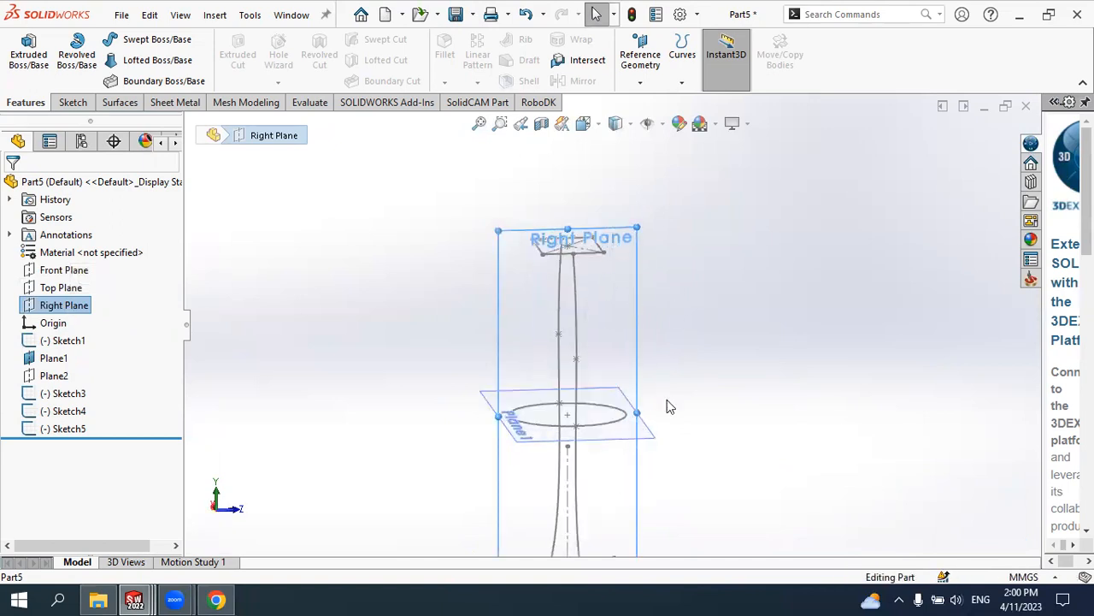
# Sketch a three-point arc with a radius of about 322 mm on the Right Plane, running beside the profiles from top to base
pyautogui.click(76, 289)
pyautogui.click(75, 305)
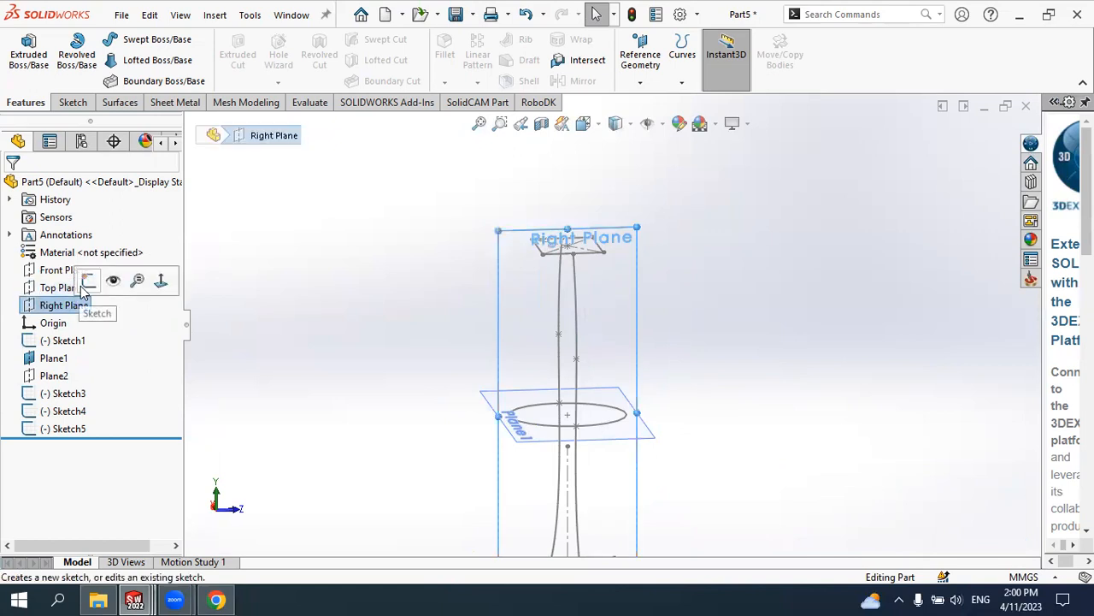
pyautogui.click(83, 281)
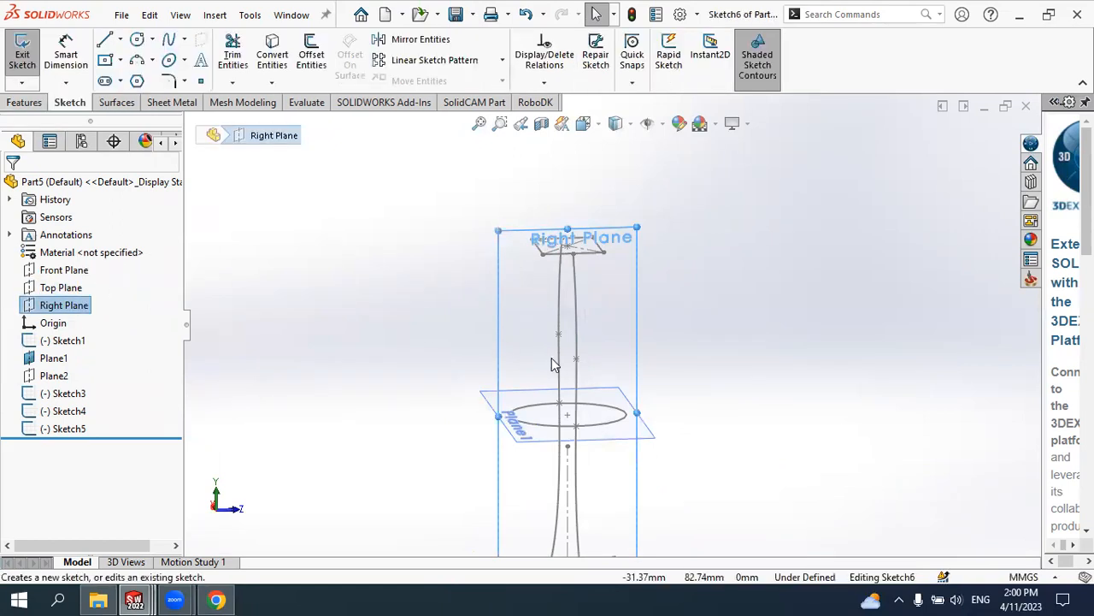
pyautogui.moveTo(717, 285)
pyautogui.mouseDown(button='middle')
pyautogui.moveTo(672, 302)
pyautogui.moveTo(682, 303)
pyautogui.mouseUp(button='middle')
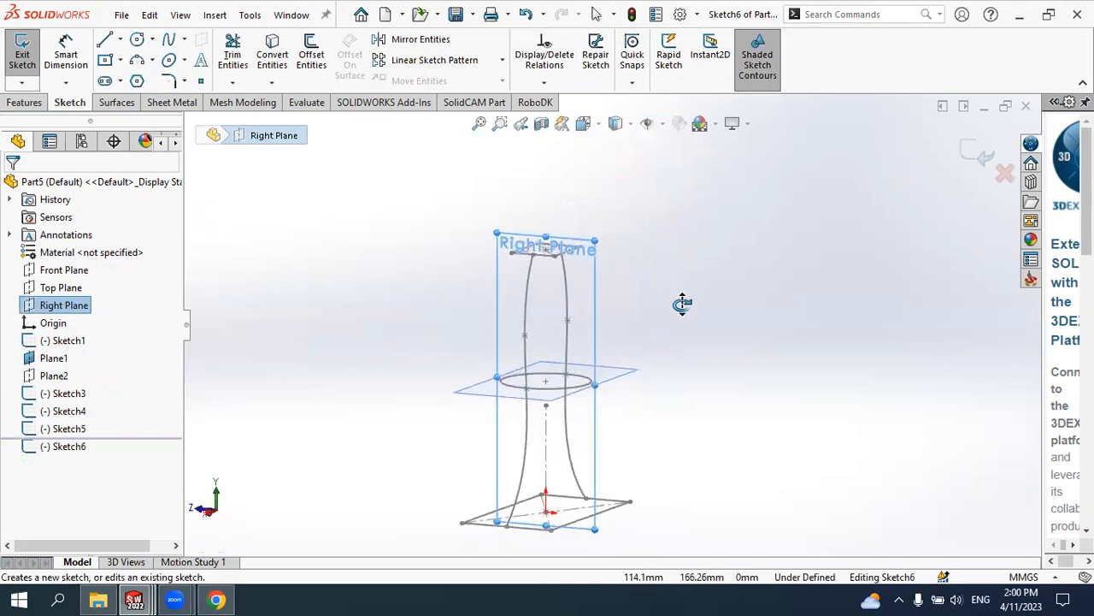
pyautogui.click(152, 61)
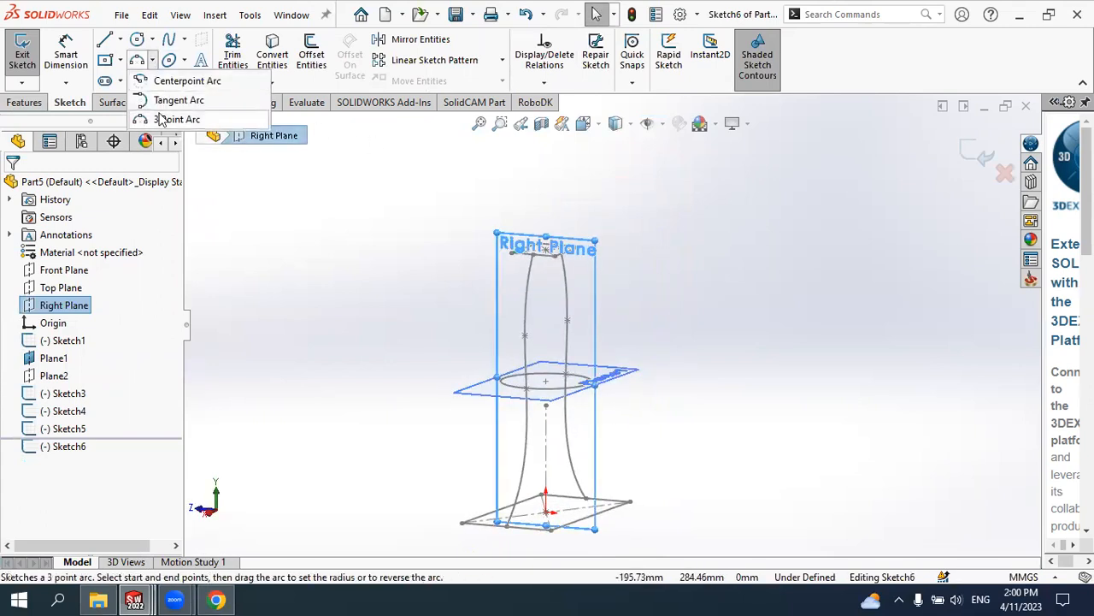
pyautogui.click(160, 120)
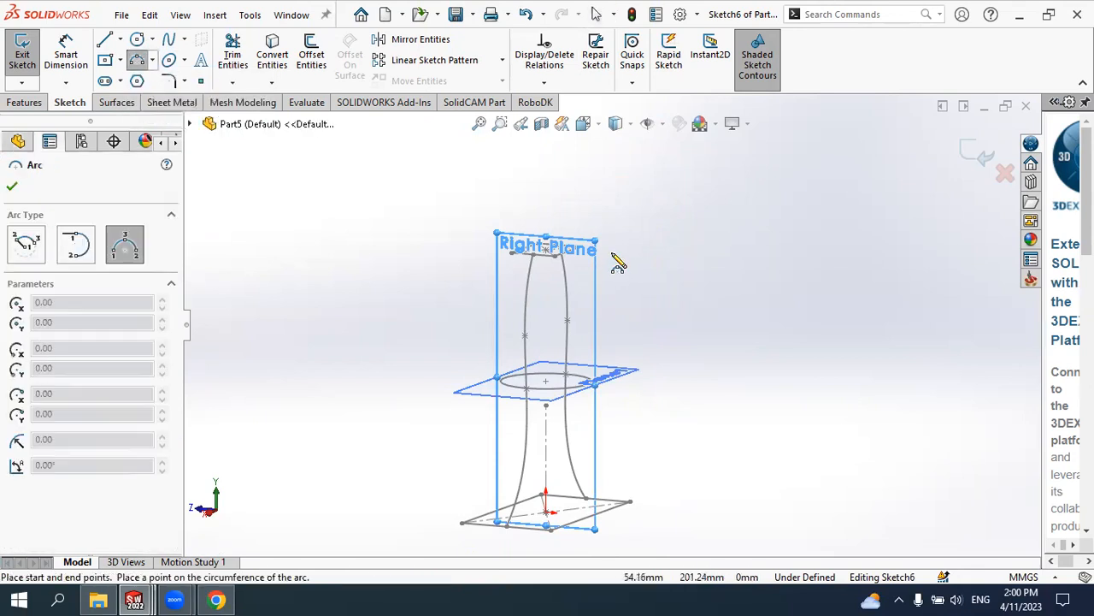
pyautogui.click(610, 248)
pyautogui.click(629, 516)
pyautogui.click(643, 399)
pyautogui.rightClick(743, 273)
pyautogui.click(775, 276)
pyautogui.moveTo(741, 293)
pyautogui.mouseDown(button='middle')
pyautogui.moveTo(774, 284)
pyautogui.moveTo(741, 291)
pyautogui.mouseUp(button='middle')
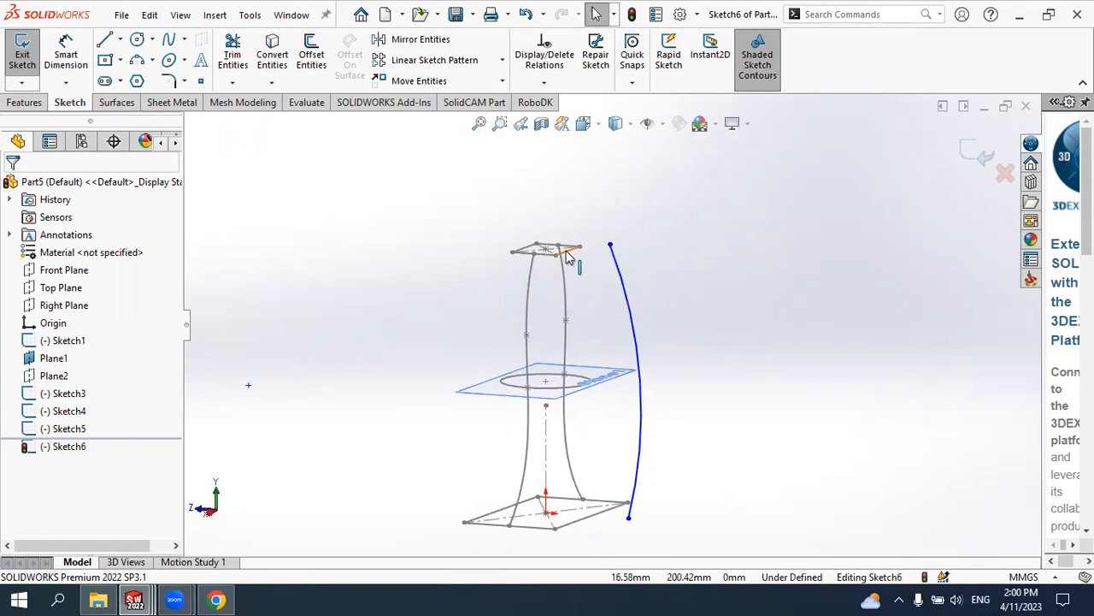
# Add a Pierce relation between the arc's upper endpoint and the adjacent edge of the upper rectangle
pyautogui.scroll(-3, 564, 230)
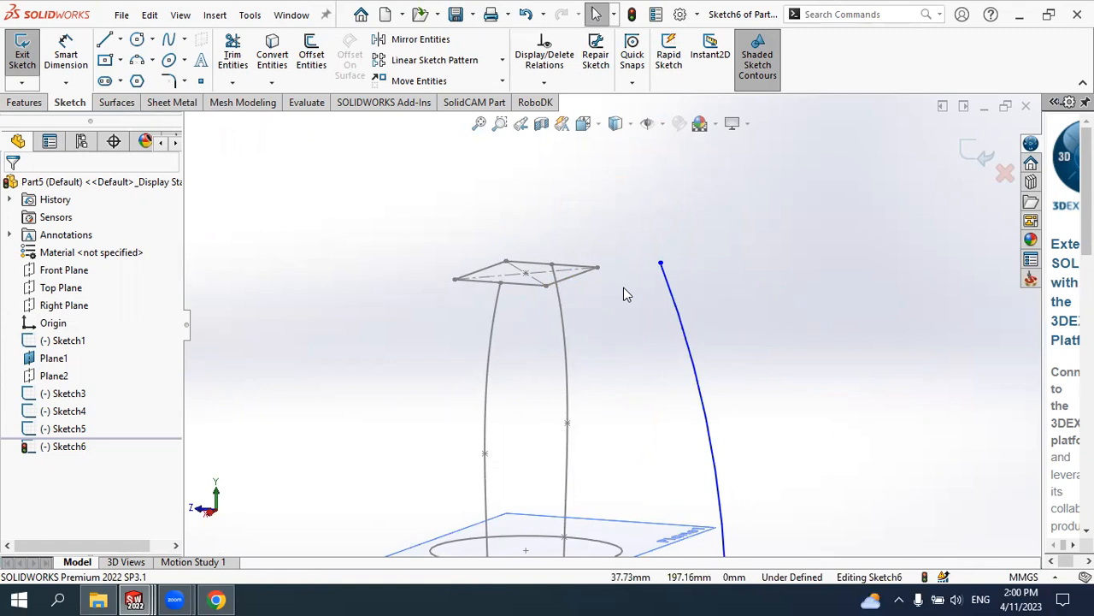
pyautogui.click(666, 282)
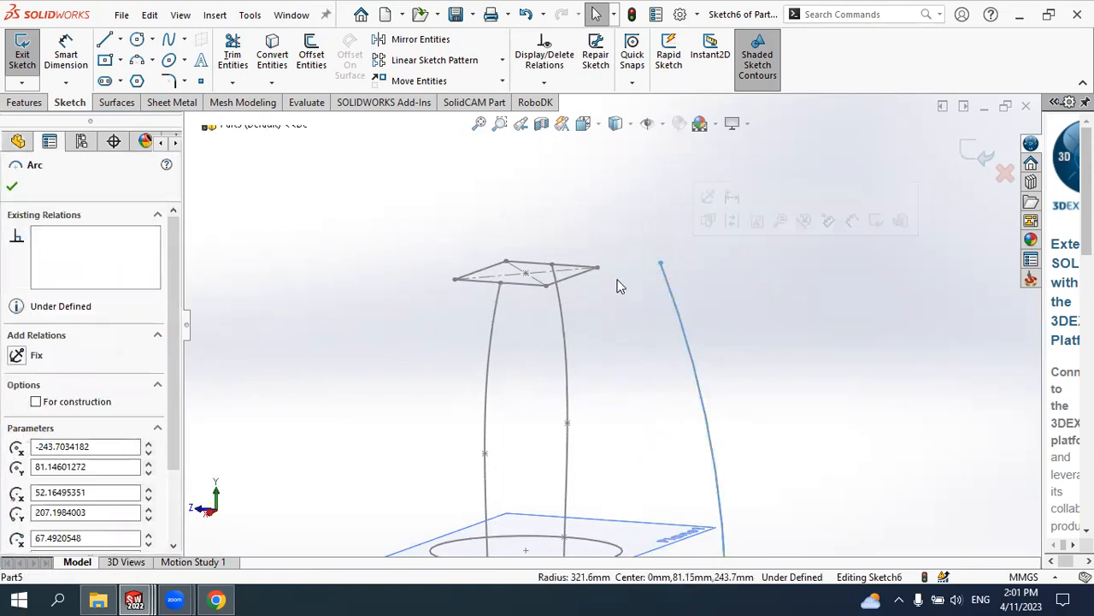
pyautogui.keyDown('ctrl'); pyautogui.click(572, 277); pyautogui.keyUp('ctrl')
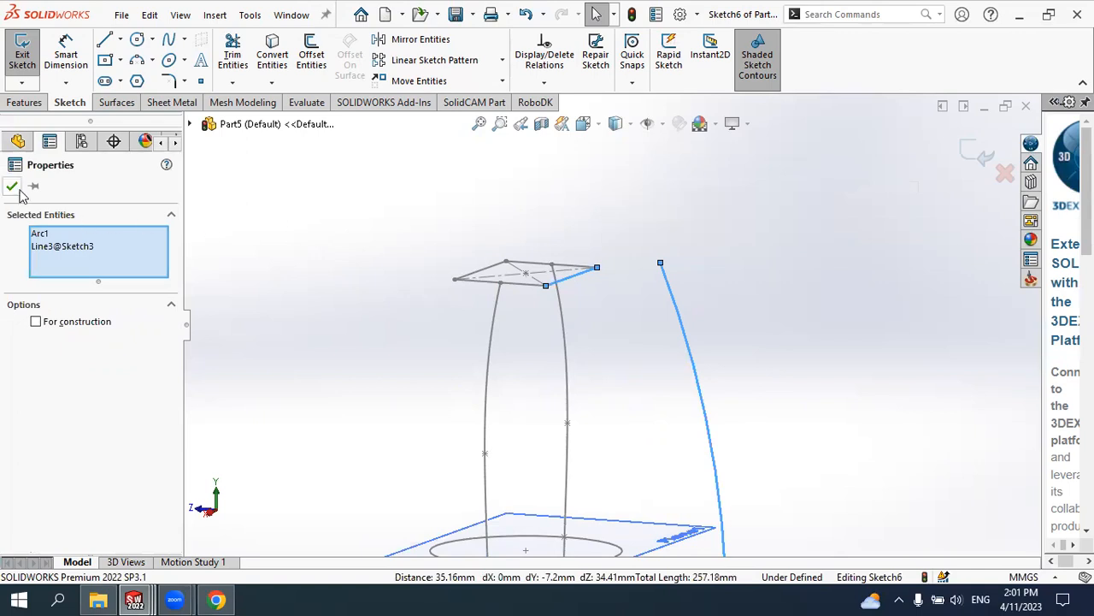
pyautogui.click(623, 270)
pyautogui.click(661, 263)
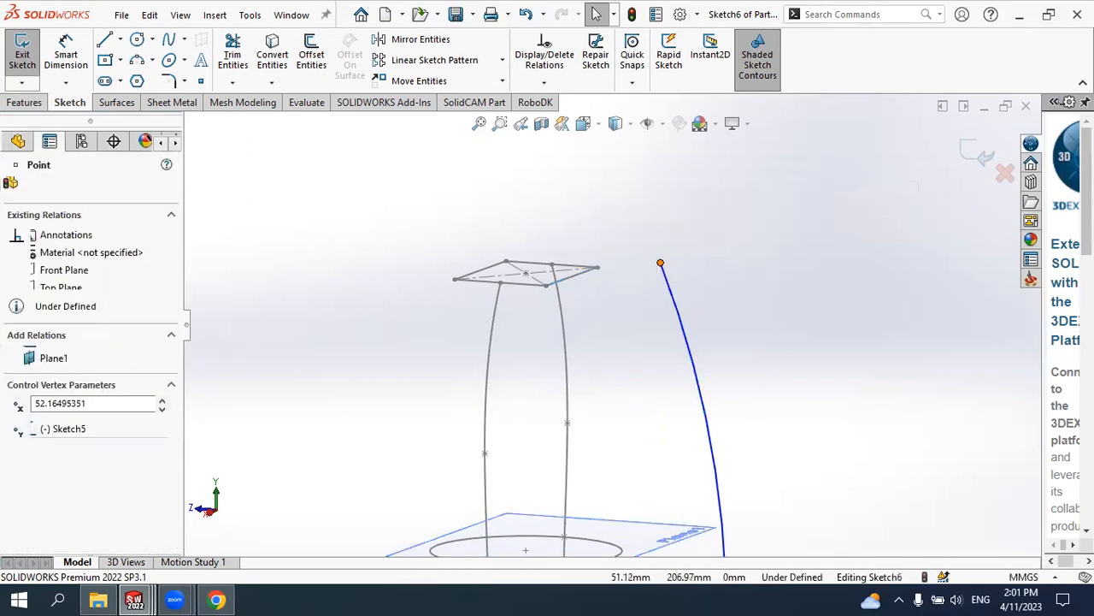
pyautogui.keyDown('ctrl'); pyautogui.click(575, 282); pyautogui.keyUp('ctrl')
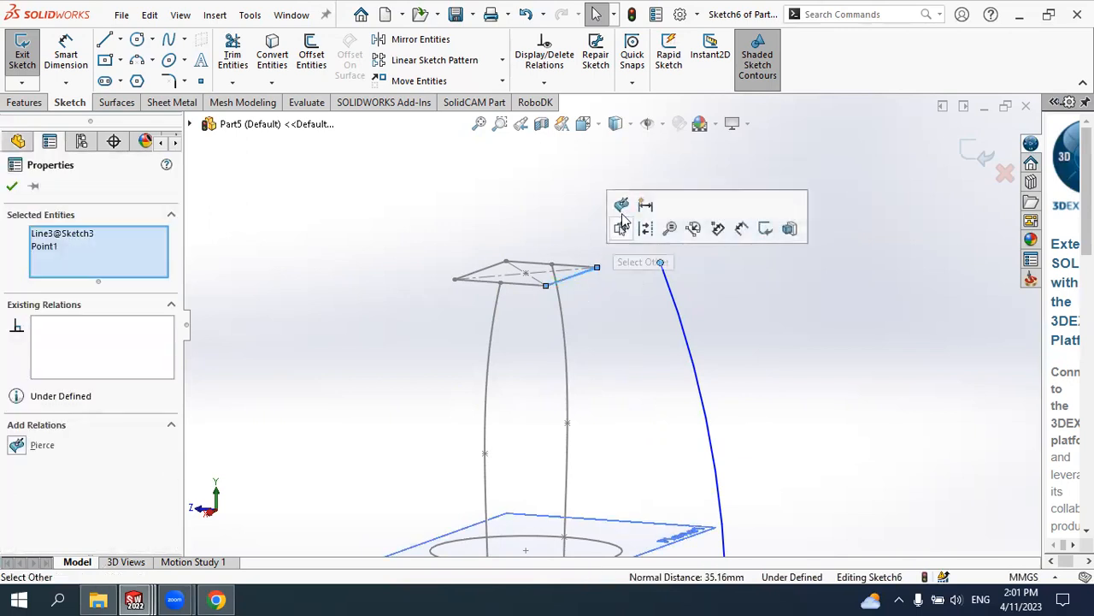
pyautogui.click(622, 206)
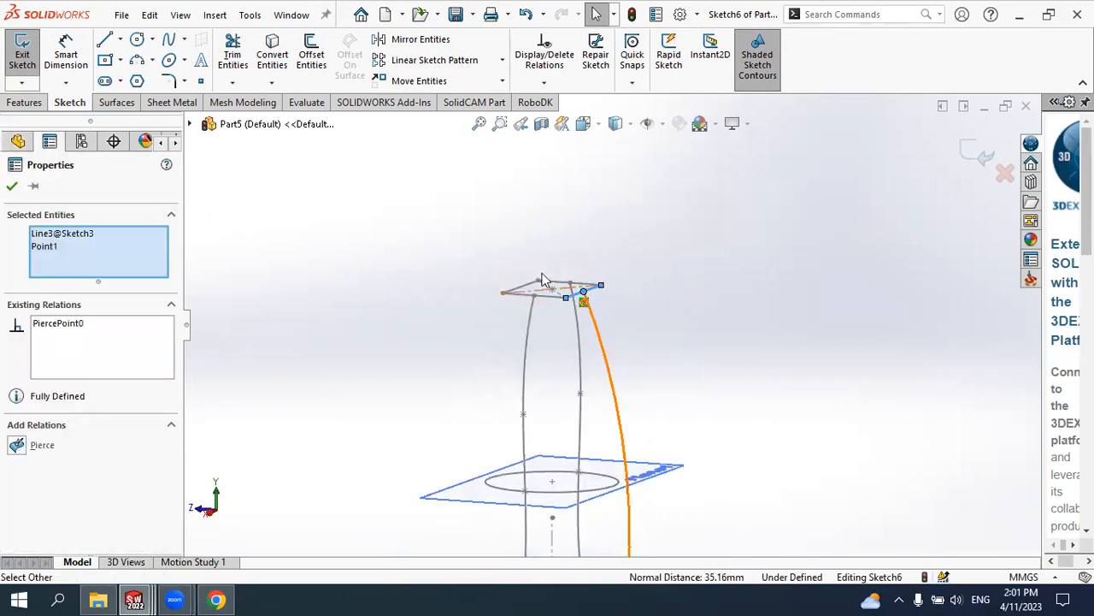
pyautogui.click(13, 191)
# Add a Pierce relation between the arc's lower endpoint and the adjacent edge of the base rectangle
pyautogui.scroll(3, 535, 277)
pyautogui.scroll(1, 664, 436)
pyautogui.scroll(-2, 646, 457)
pyautogui.scroll(-3, 596, 444)
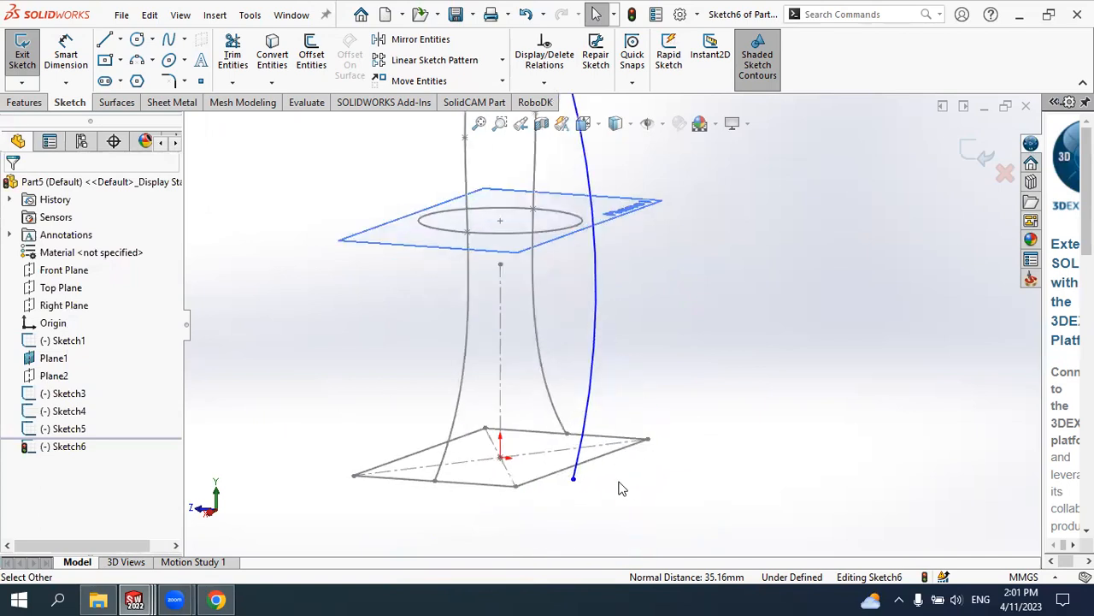
pyautogui.click(575, 482)
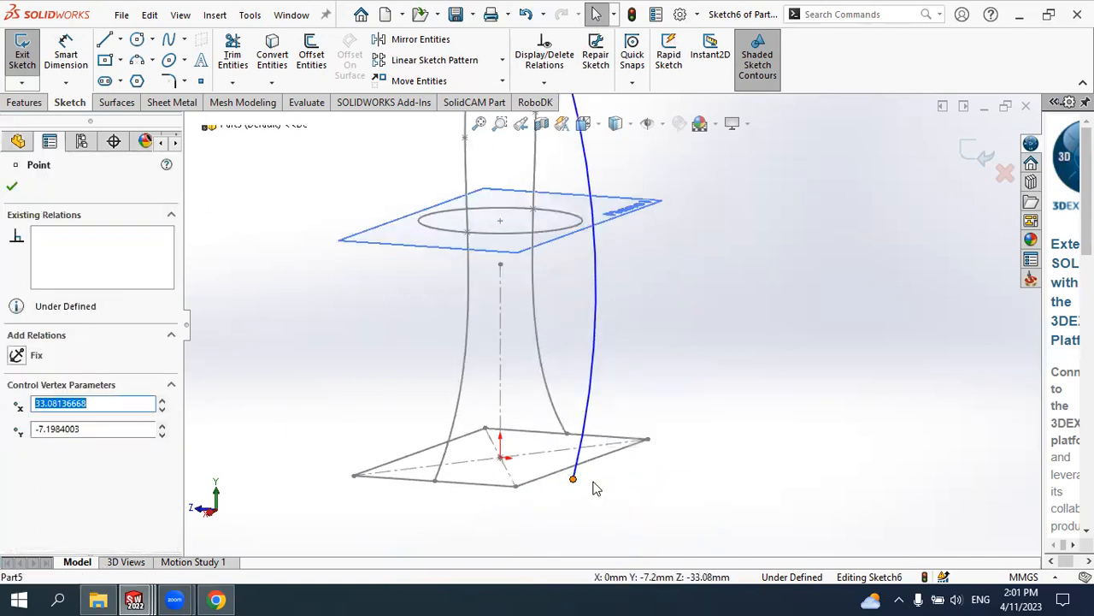
pyautogui.keyDown('ctrl'); pyautogui.click(597, 458); pyautogui.keyUp('ctrl')
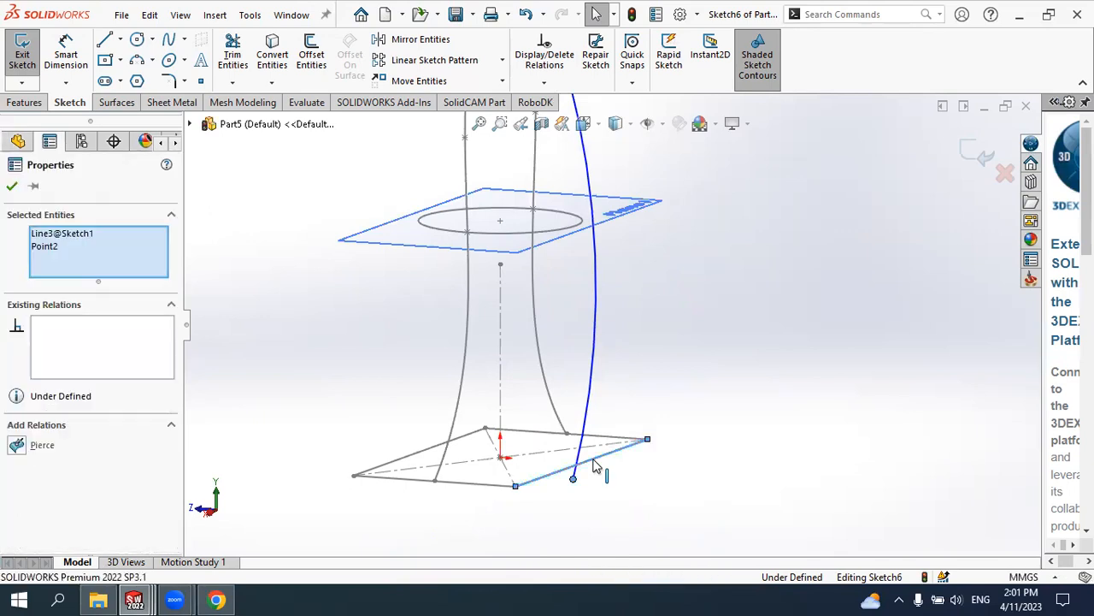
pyautogui.click(640, 390)
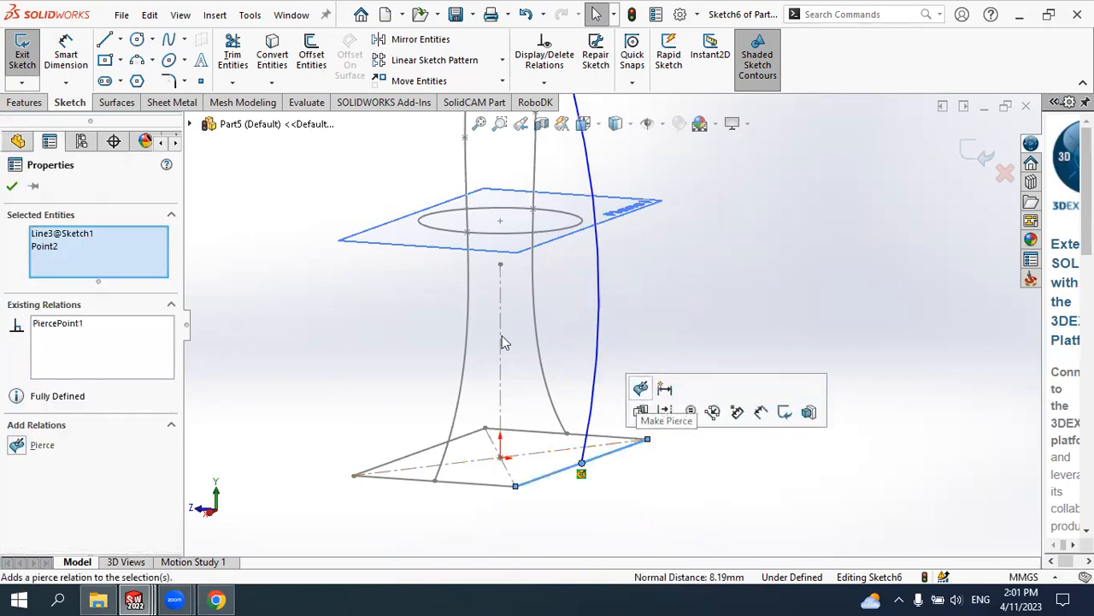
pyautogui.click(12, 186)
# Draw a vertical centerline about 71 mm long upward from the origin
pyautogui.moveTo(647, 316); pyautogui.dragTo(644, 359, button='middle')
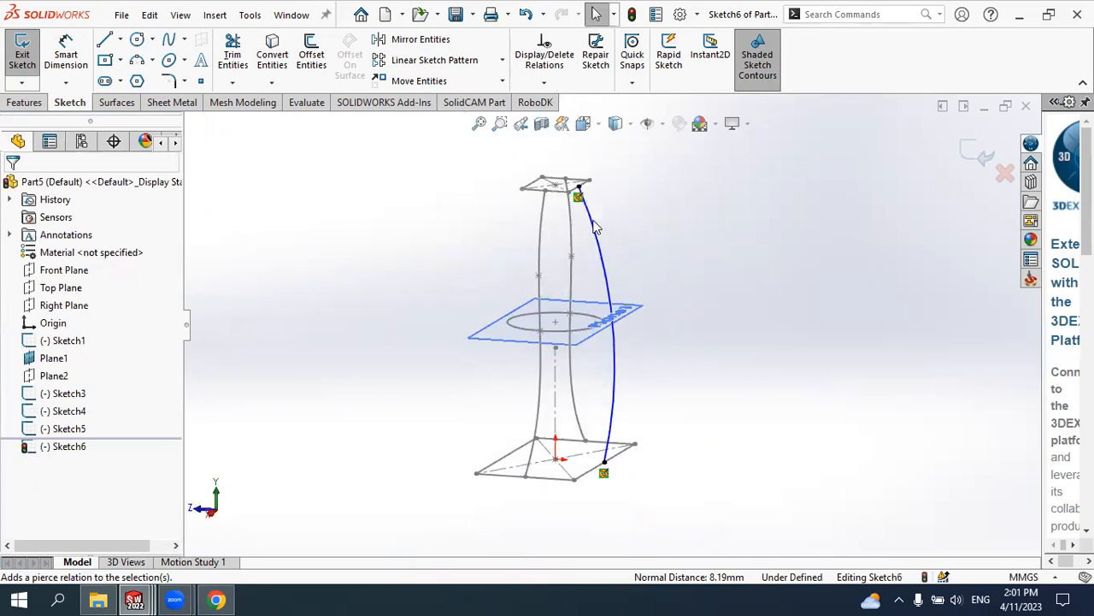
pyautogui.moveTo(662, 320)
pyautogui.mouseDown(button='middle')
pyautogui.moveTo(635, 325)
pyautogui.moveTo(653, 330)
pyautogui.mouseUp(button='middle')
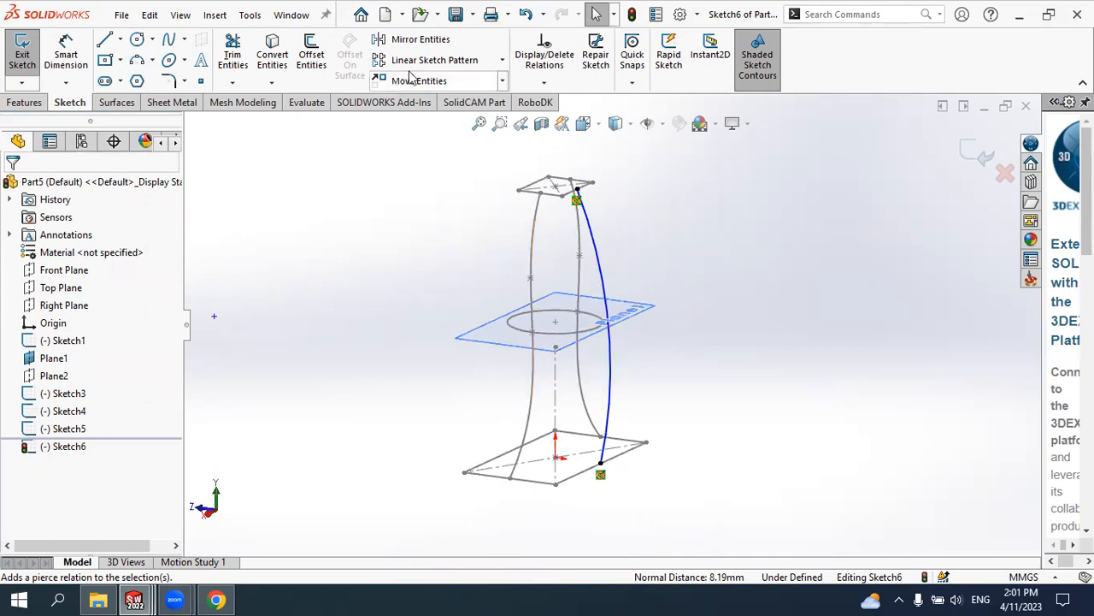
pyautogui.click(120, 39)
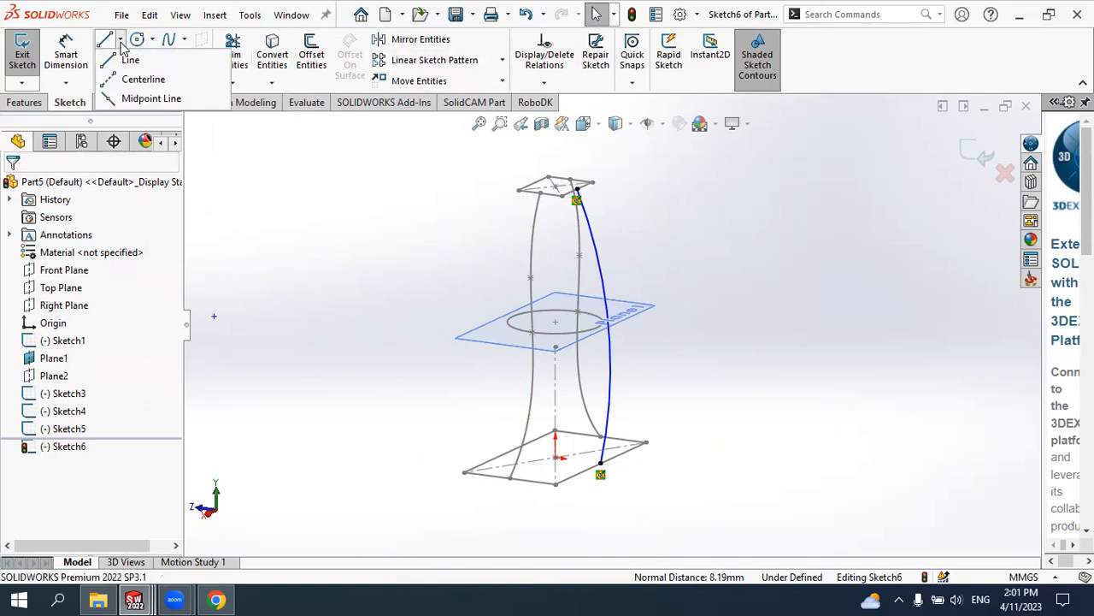
pyautogui.click(556, 458)
pyautogui.click(556, 361)
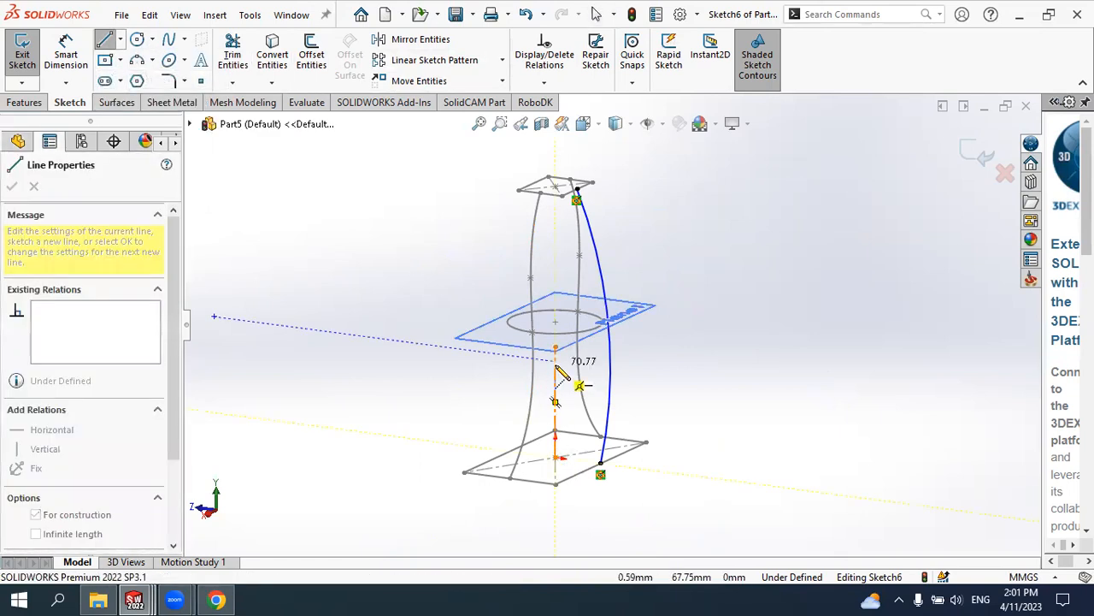
pyautogui.rightClick(723, 344)
pyautogui.click(751, 354)
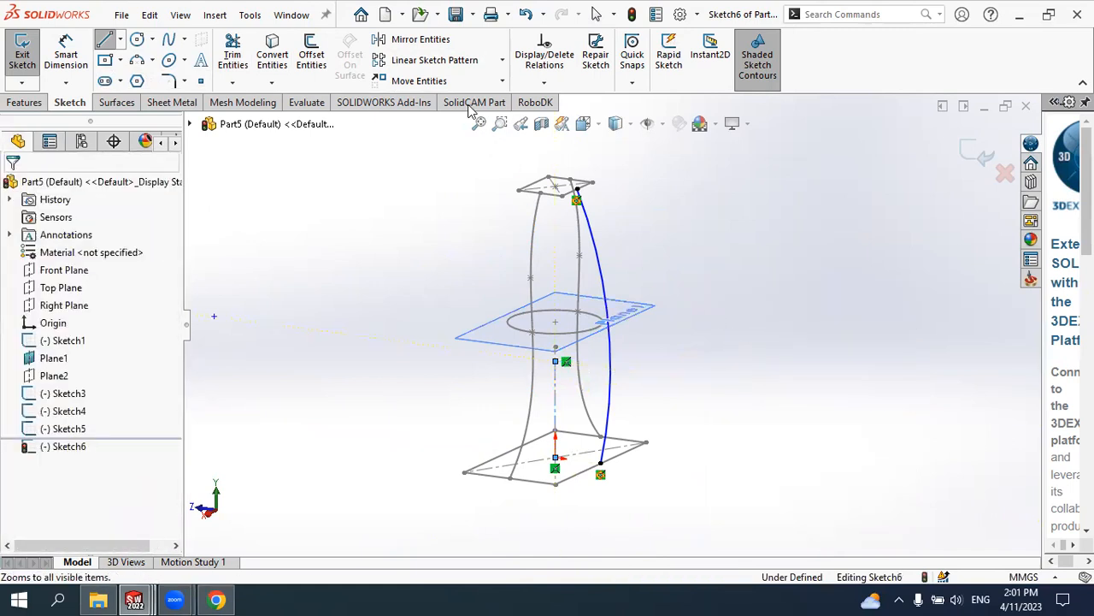
# Mirror the arc about the vertical centerline, keeping the original, and exit the sketch
pyautogui.click(417, 40)
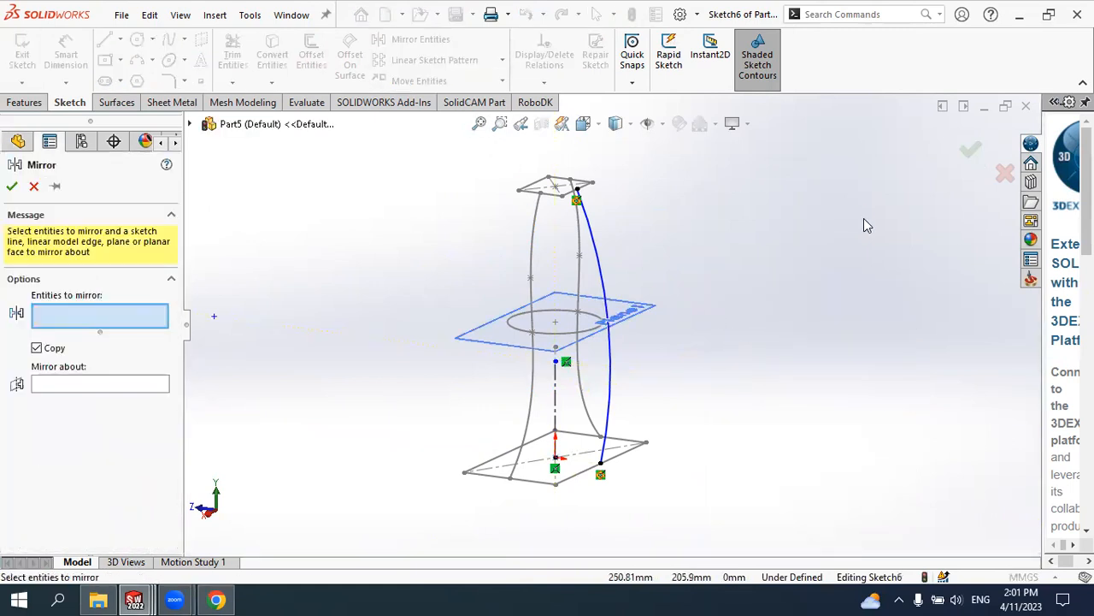
pyautogui.click(606, 283)
pyautogui.click(56, 387)
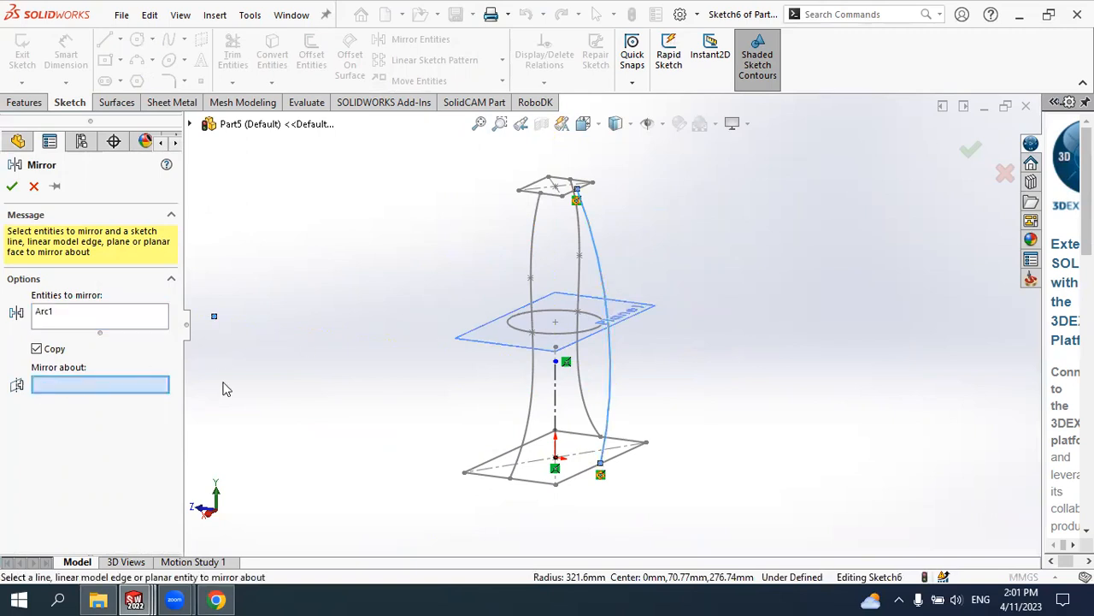
pyautogui.click(558, 395)
pyautogui.moveTo(629, 385)
pyautogui.mouseDown(button='middle')
pyautogui.moveTo(736, 352)
pyautogui.moveTo(796, 365)
pyautogui.moveTo(764, 369)
pyautogui.moveTo(794, 367)
pyautogui.moveTo(782, 381)
pyautogui.moveTo(755, 381)
pyautogui.mouseUp(button='middle')
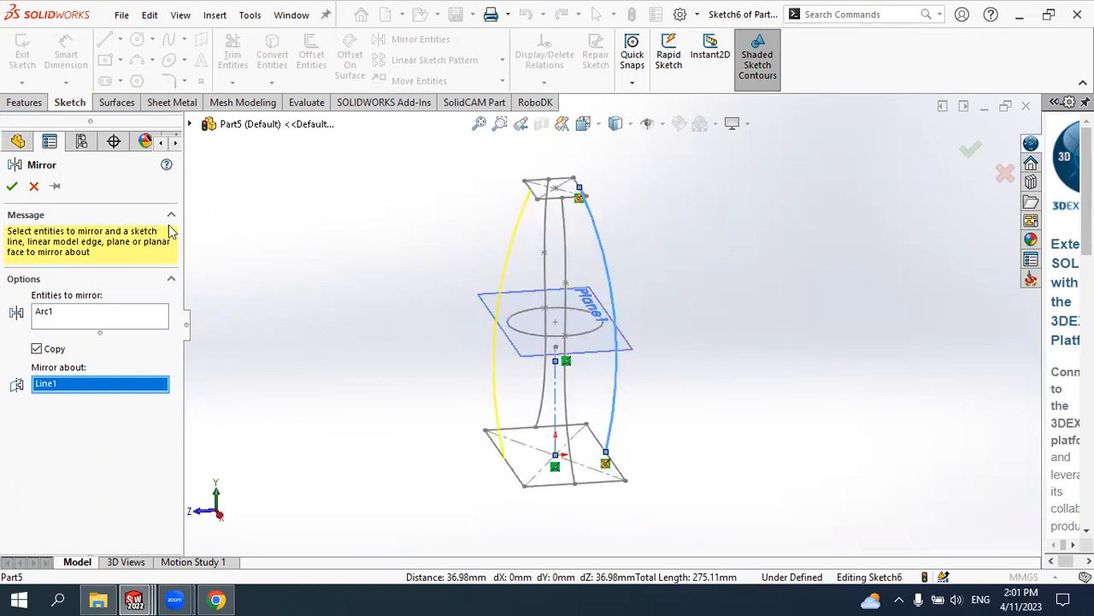
pyautogui.click(12, 187)
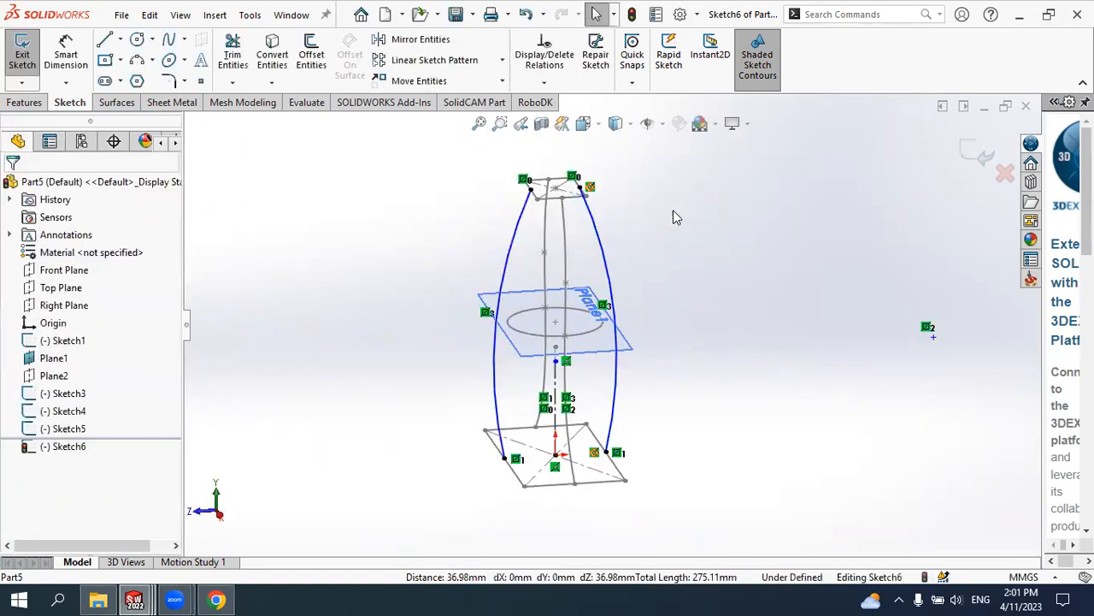
pyautogui.click(980, 161)
# Start a Lofted Boss/Base with the base rectangle, the middle circle and the upper rectangle as profiles, in that order
pyautogui.moveTo(812, 272); pyautogui.dragTo(727, 339, button='middle')
pyautogui.scroll(-2, 603, 401)
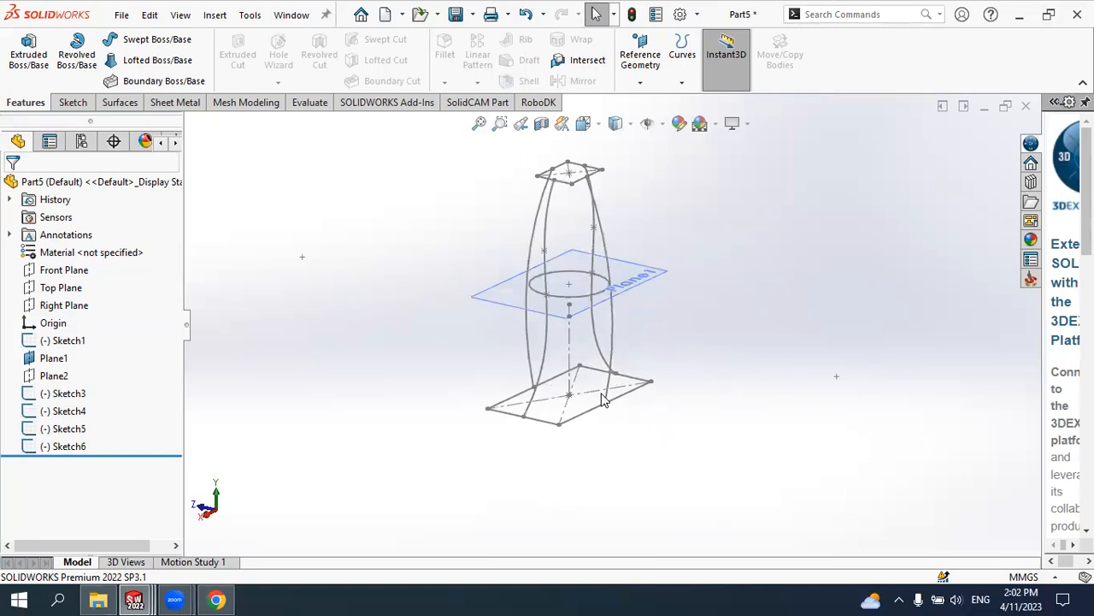
pyautogui.moveTo(659, 342)
pyautogui.mouseDown(button='middle')
pyautogui.moveTo(631, 310)
pyautogui.moveTo(613, 310)
pyautogui.moveTo(706, 321)
pyautogui.moveTo(643, 328)
pyautogui.moveTo(598, 317)
pyautogui.moveTo(649, 329)
pyautogui.mouseUp(button='middle')
pyautogui.scroll(2, 649, 329)
pyautogui.scroll(-2, 602, 304)
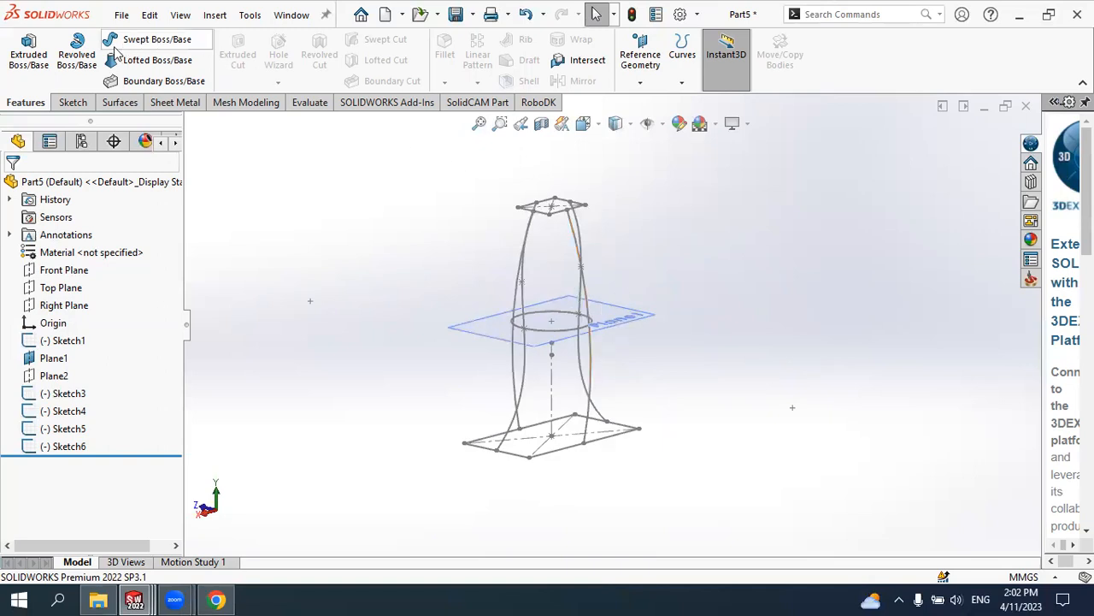
pyautogui.click(147, 60)
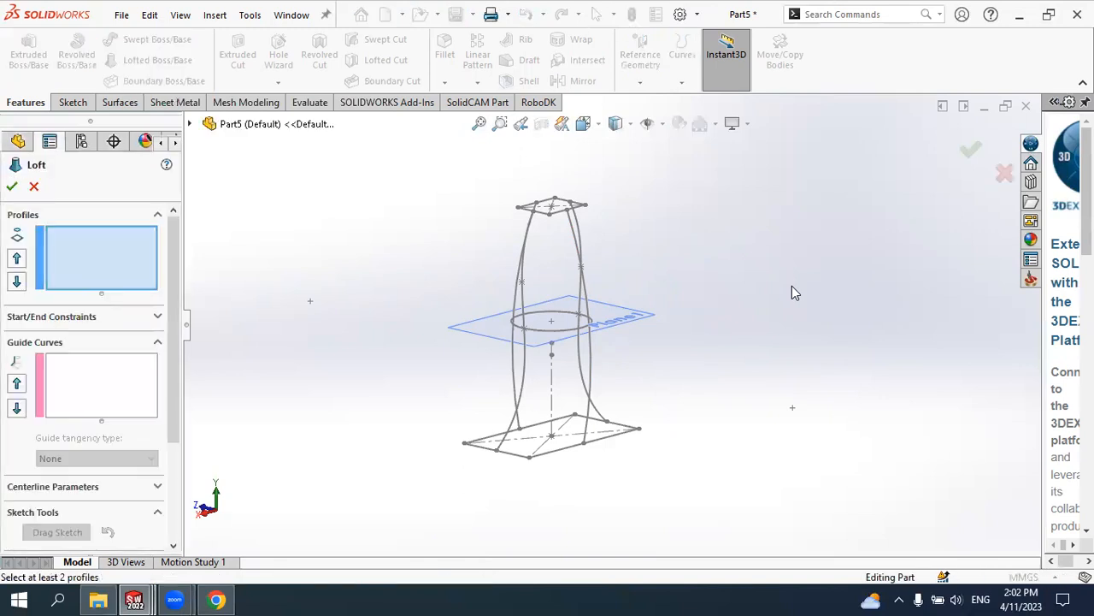
pyautogui.click(573, 451)
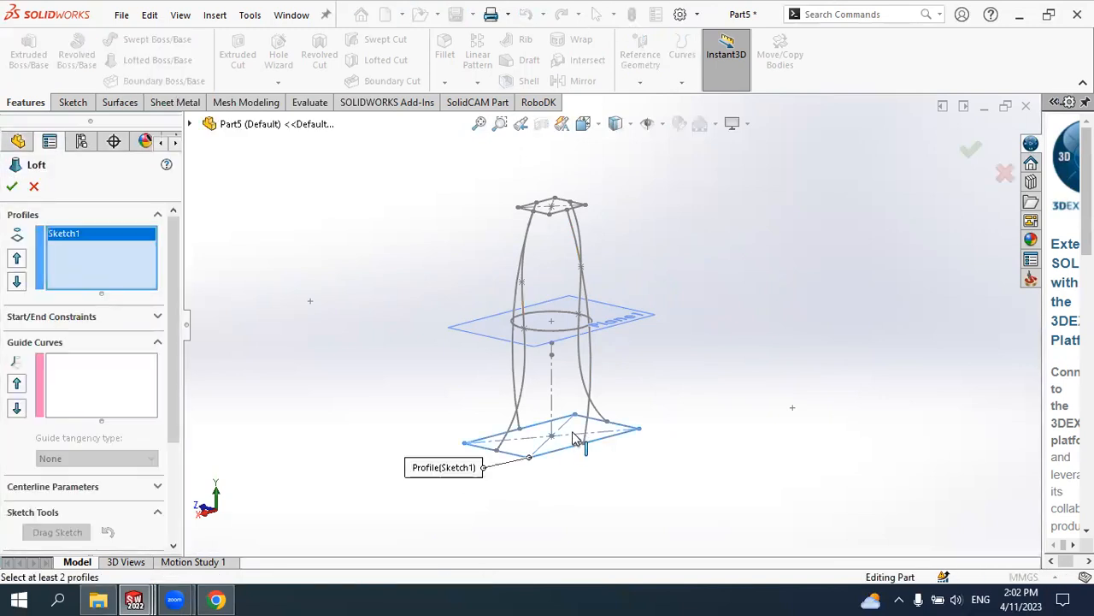
pyautogui.click(569, 330)
pyautogui.click(565, 214)
pyautogui.moveTo(678, 291)
pyautogui.mouseDown(button='middle')
pyautogui.moveTo(601, 240)
pyautogui.moveTo(709, 276)
pyautogui.moveTo(799, 283)
pyautogui.moveTo(846, 272)
pyautogui.mouseUp(button='middle')
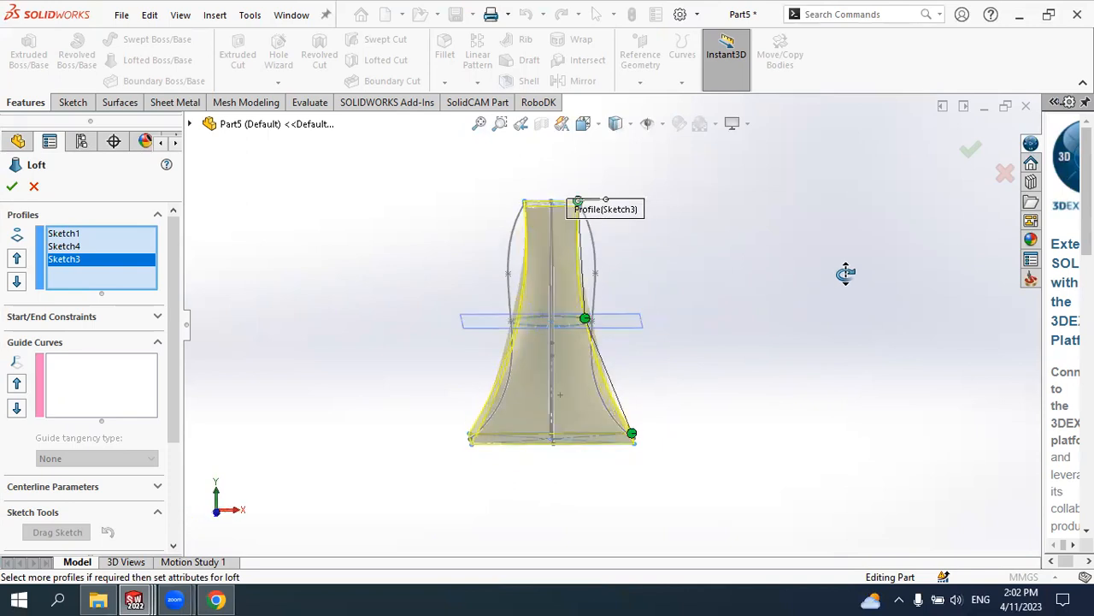
pyautogui.click(121, 366)
pyautogui.scroll(-3, 680, 413)
pyautogui.moveTo(687, 413); pyautogui.dragTo(821, 411, button='middle')
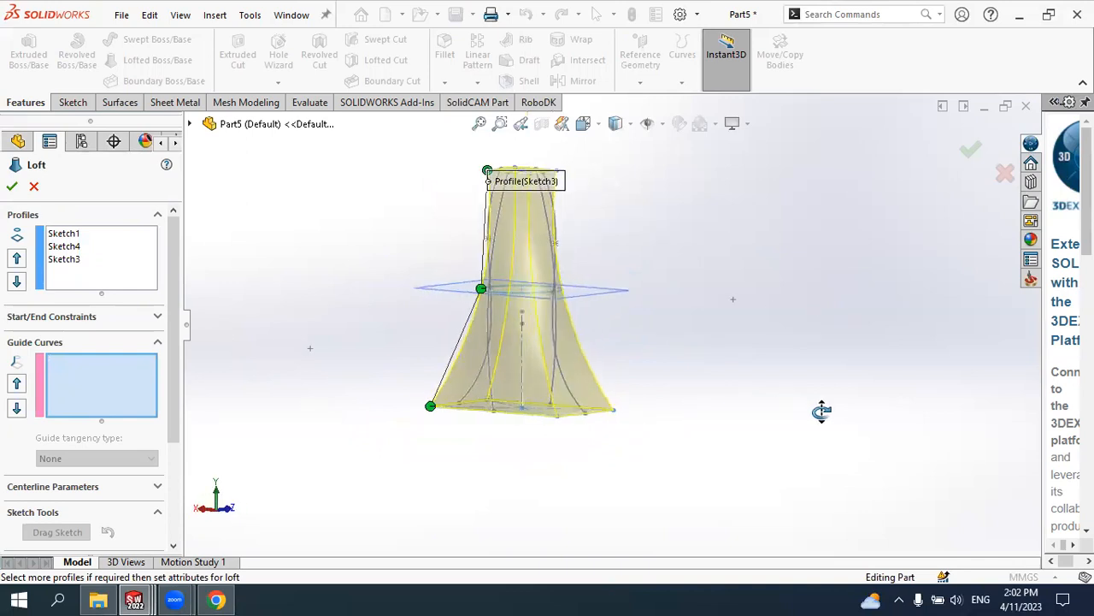
pyautogui.click(578, 401)
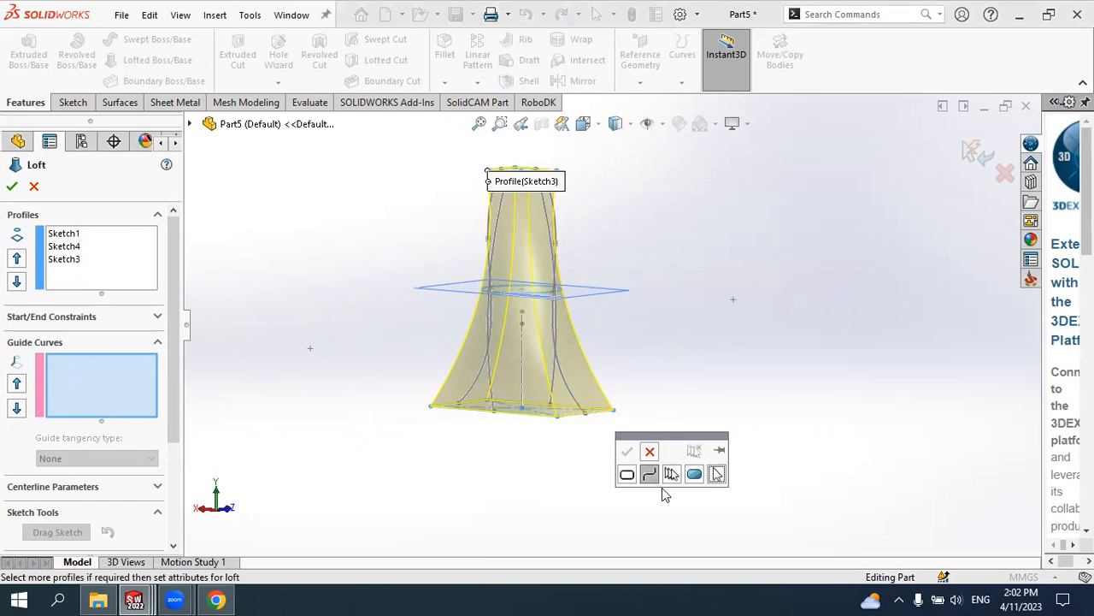
pyautogui.click(649, 477)
pyautogui.click(629, 476)
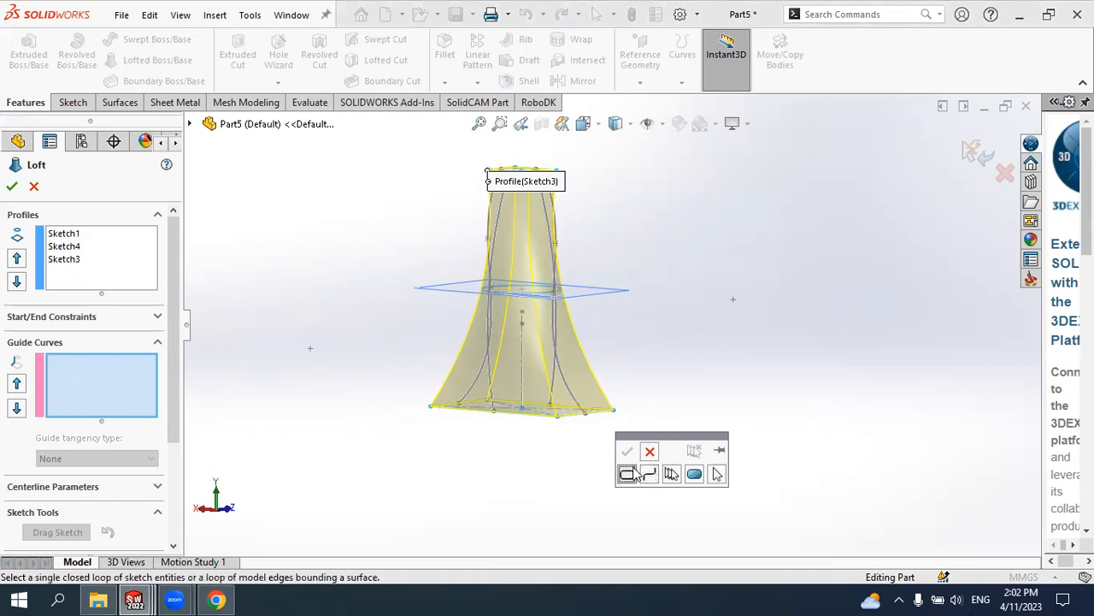
pyautogui.click(100, 367)
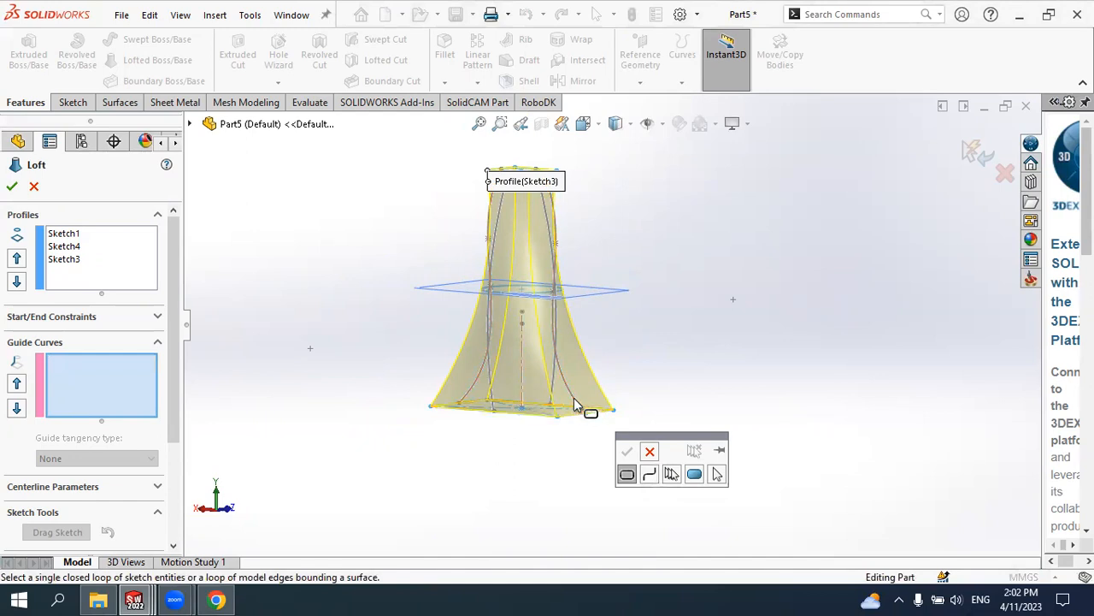
pyautogui.moveTo(609, 399); pyautogui.dragTo(647, 454, button='middle')
pyautogui.scroll(-3, 577, 394)
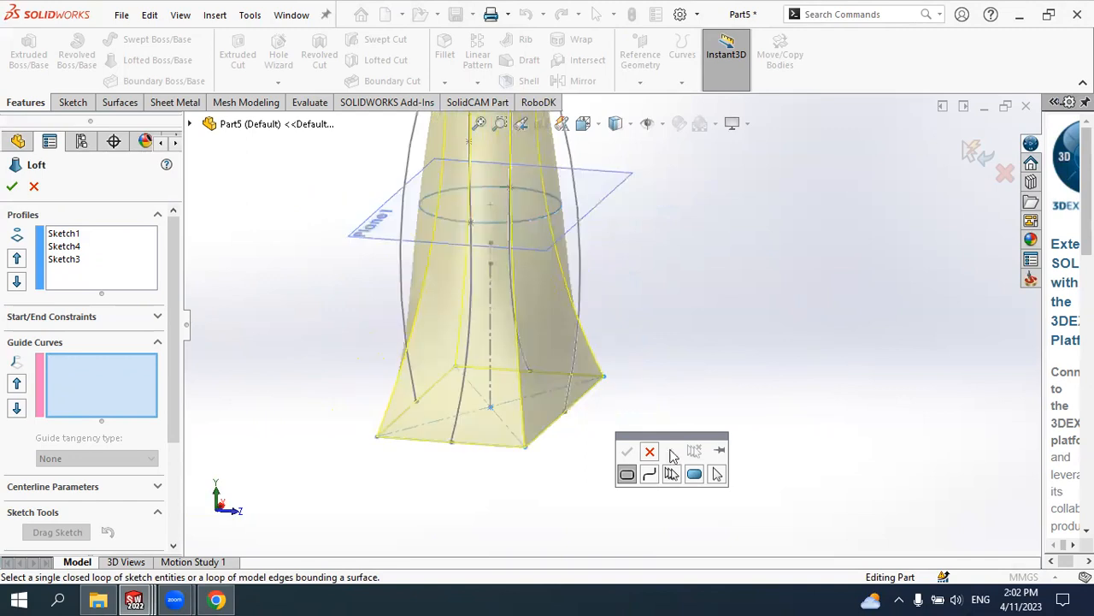
pyautogui.click(650, 451)
pyautogui.click(149, 394)
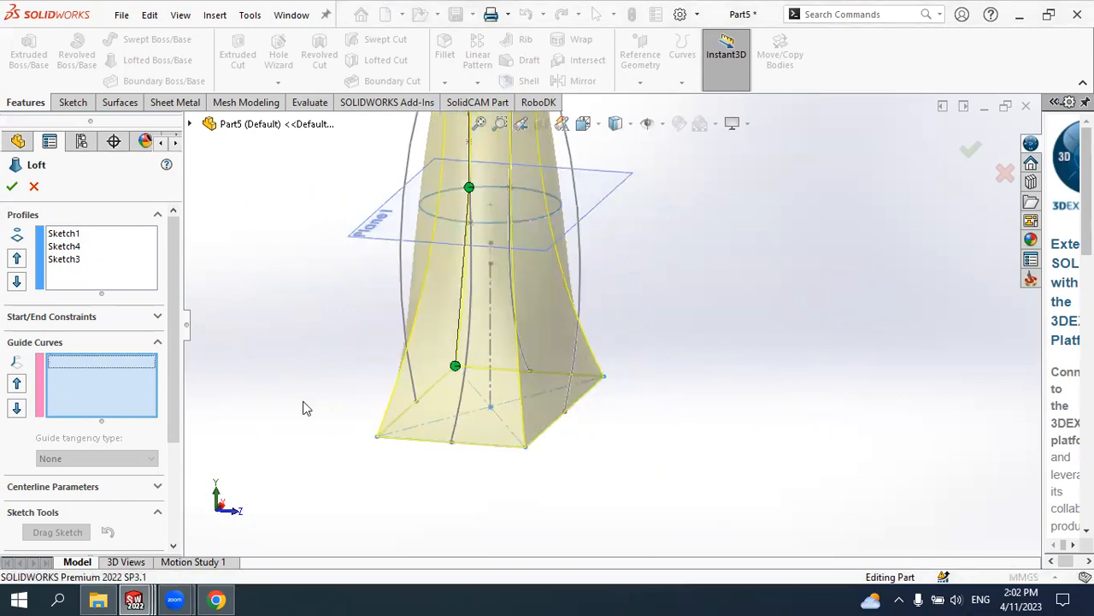
# Add one of the mirrored Right Plane arcs as the loft's first guide curve
pyautogui.moveTo(469, 434); pyautogui.dragTo(522, 416, button='middle')
pyautogui.moveTo(621, 418)
pyautogui.mouseDown(button='middle')
pyautogui.moveTo(672, 420)
pyautogui.moveTo(577, 423)
pyautogui.mouseUp(button='middle')
pyautogui.click(560, 406)
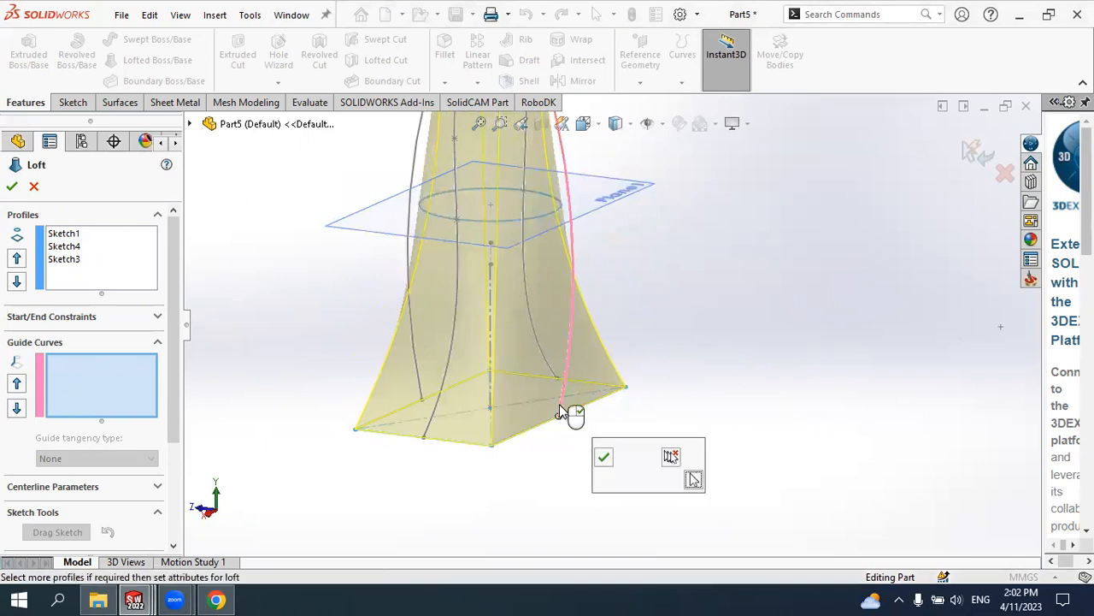
pyautogui.click(604, 457)
pyautogui.moveTo(637, 425)
pyautogui.mouseDown(button='middle')
pyautogui.moveTo(632, 402)
pyautogui.moveTo(538, 416)
pyautogui.moveTo(604, 386)
pyautogui.mouseUp(button='middle')
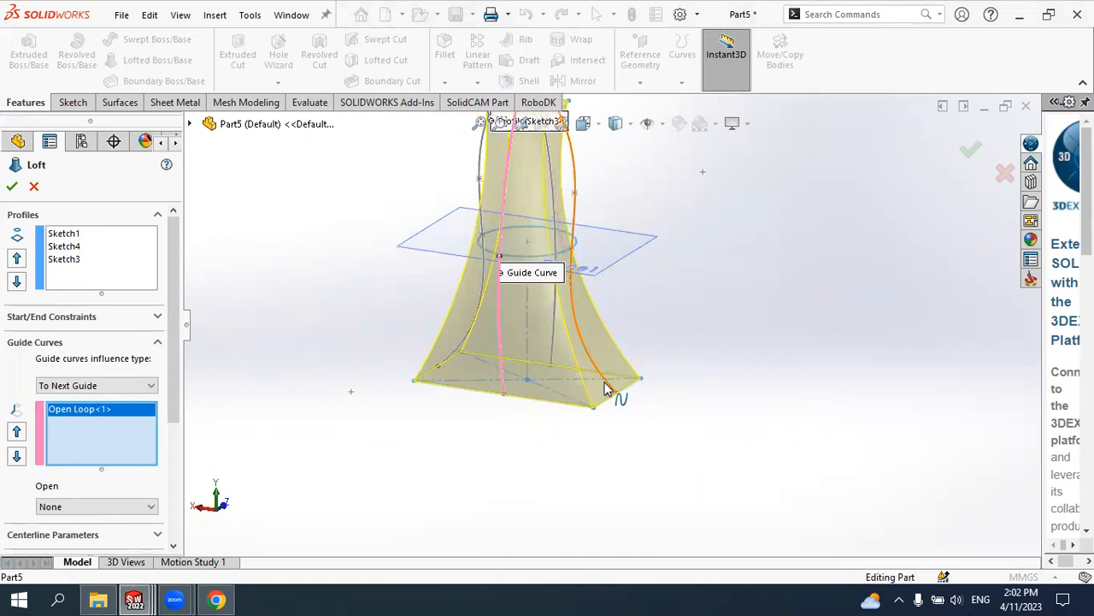
pyautogui.click(612, 391)
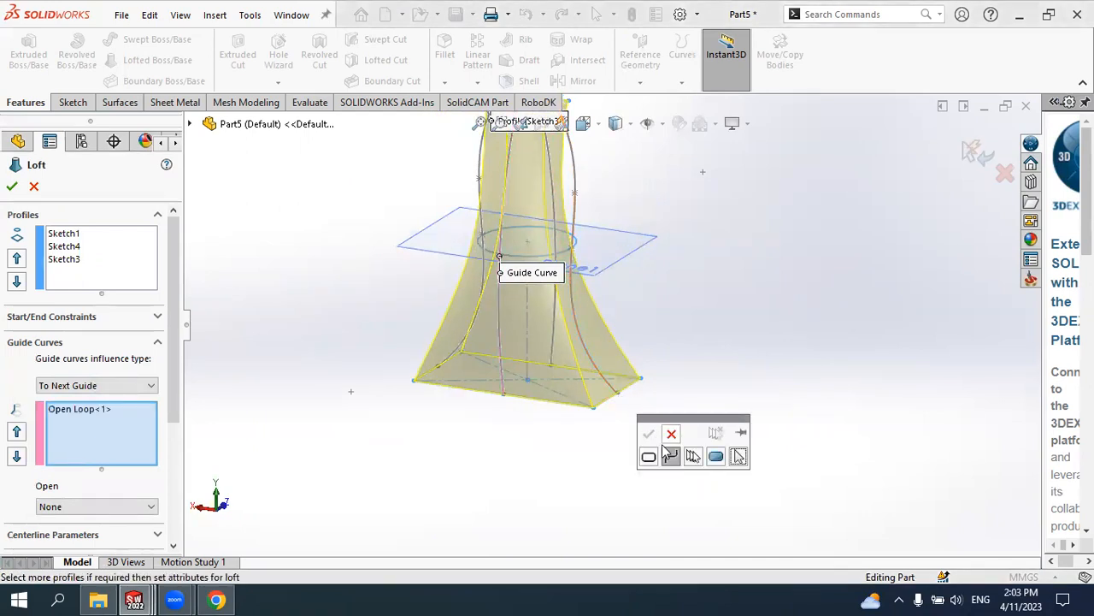
pyautogui.click(649, 458)
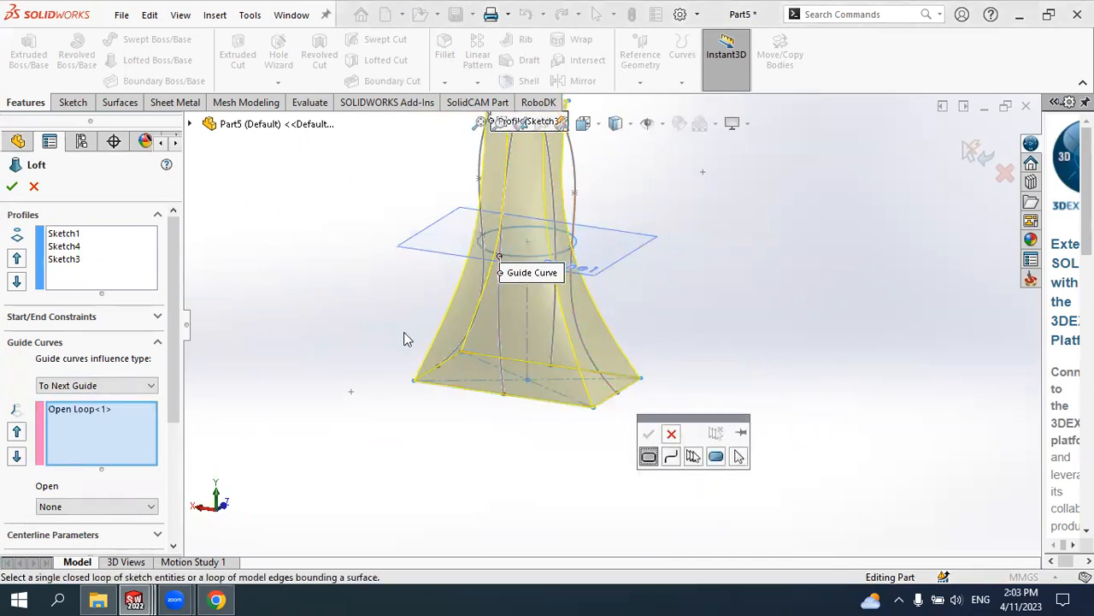
pyautogui.click(81, 412)
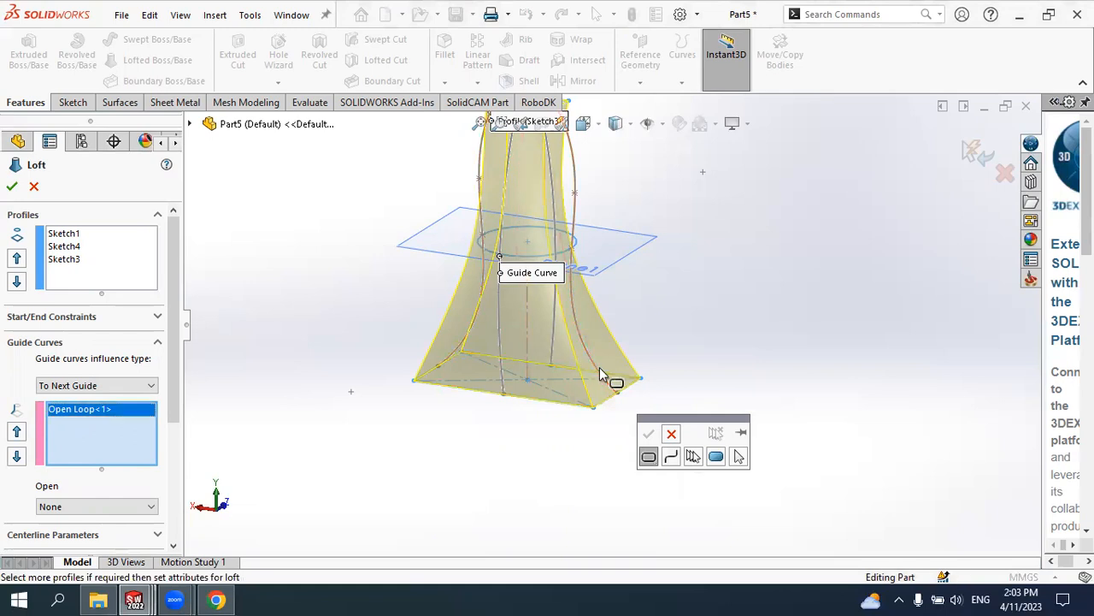
pyautogui.scroll(4, 621, 321)
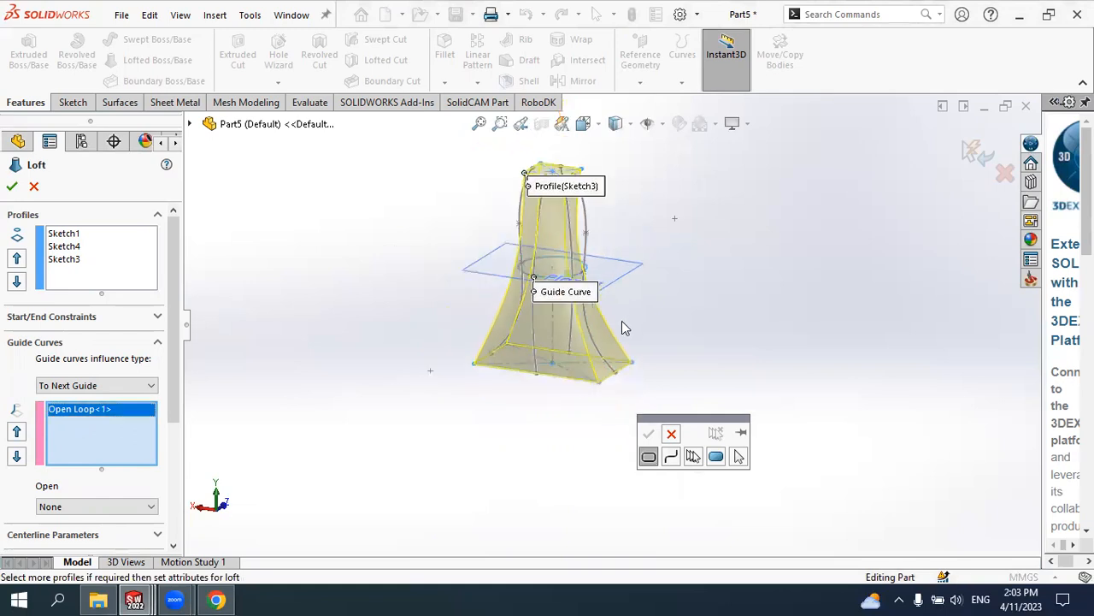
pyautogui.scroll(-4, 599, 269)
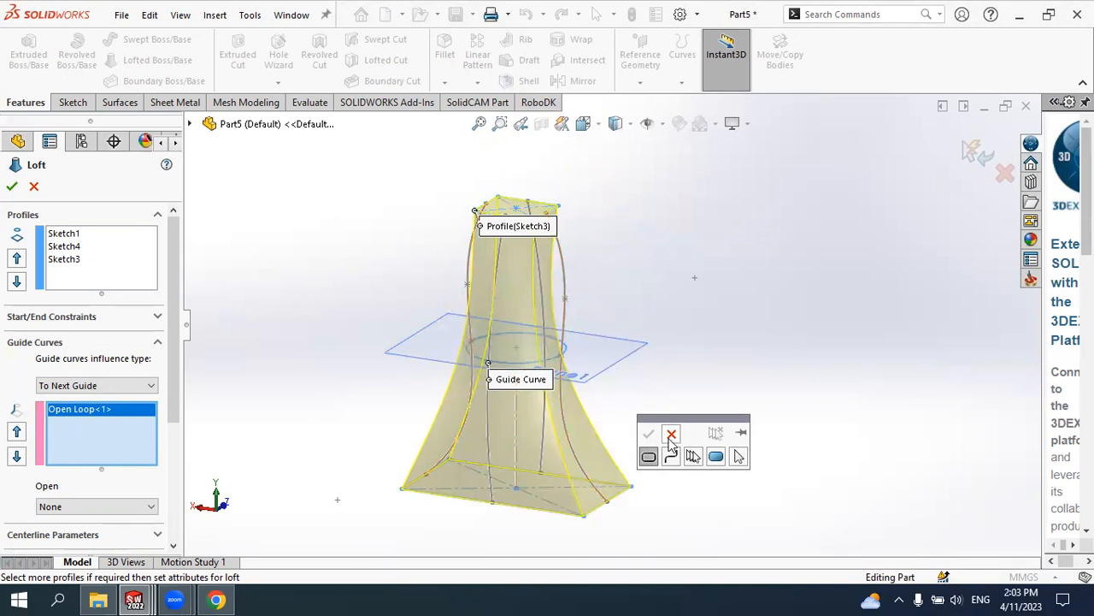
# Add the opposite Right Plane arc as the loft's second guide curve
pyautogui.moveTo(457, 419); pyautogui.dragTo(570, 400, button='middle')
pyautogui.click(455, 466)
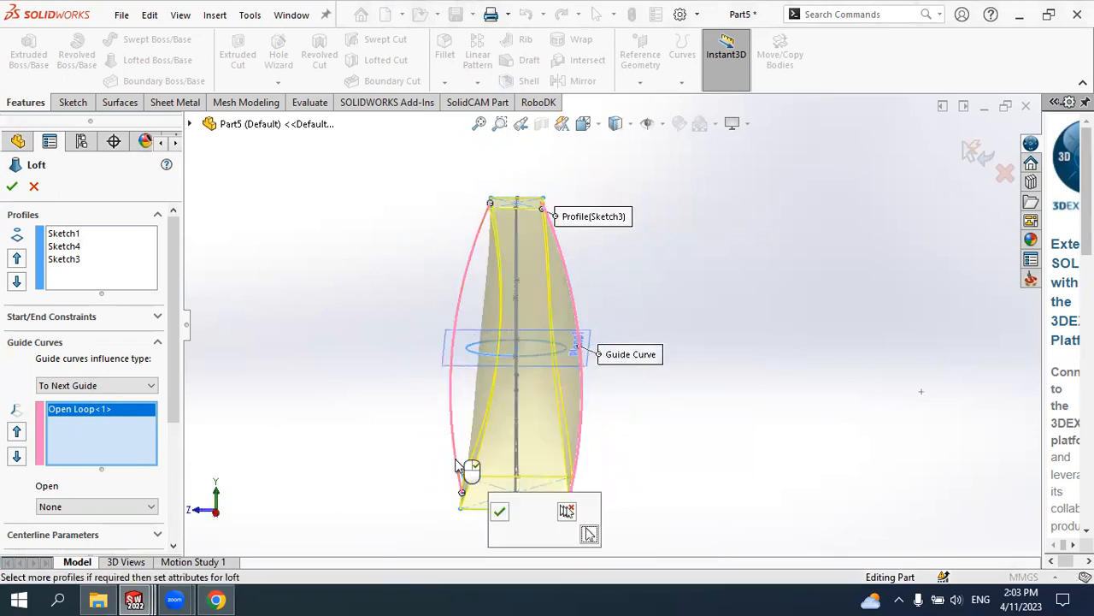
pyautogui.moveTo(648, 431); pyautogui.dragTo(530, 433, button='middle')
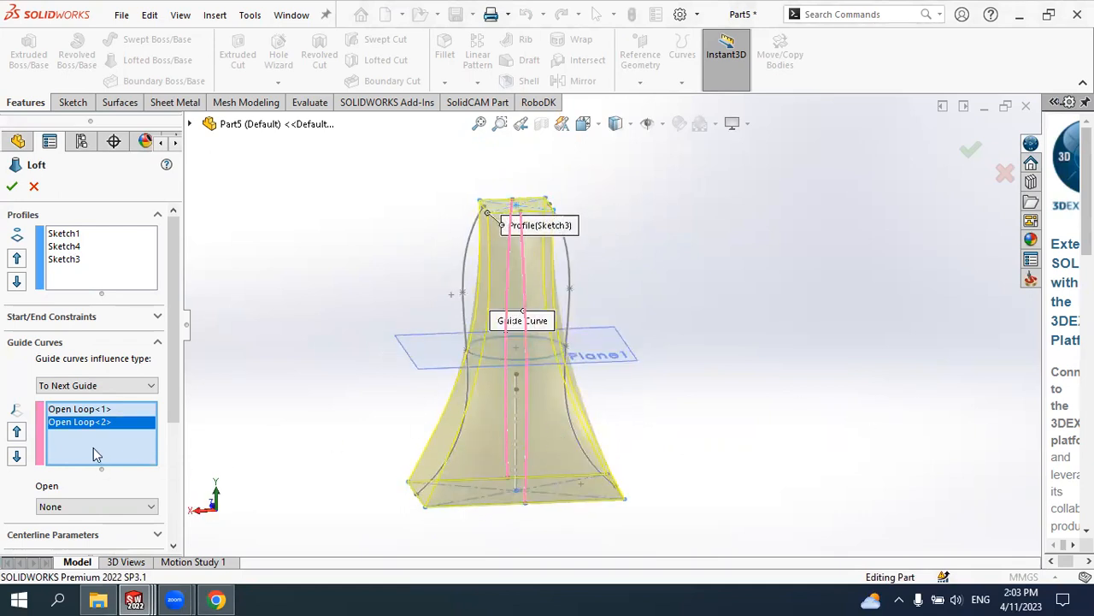
# Add the two mirrored spline curves as open-loop guide curves, making them the third and fourth guides of the loft
pyautogui.click(466, 246)
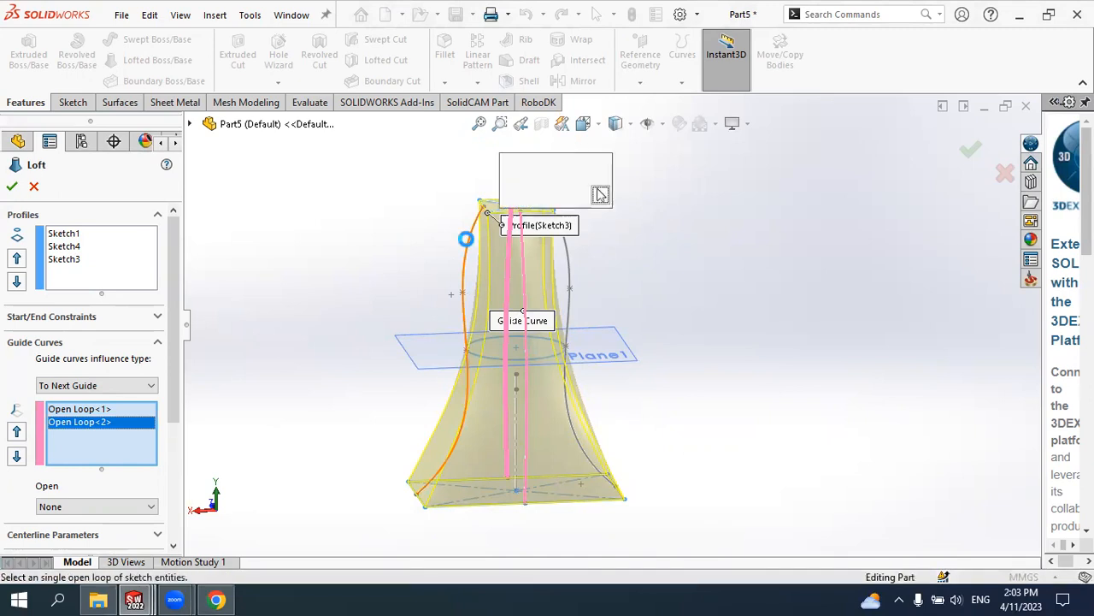
pyautogui.click(510, 195)
pyautogui.click(533, 199)
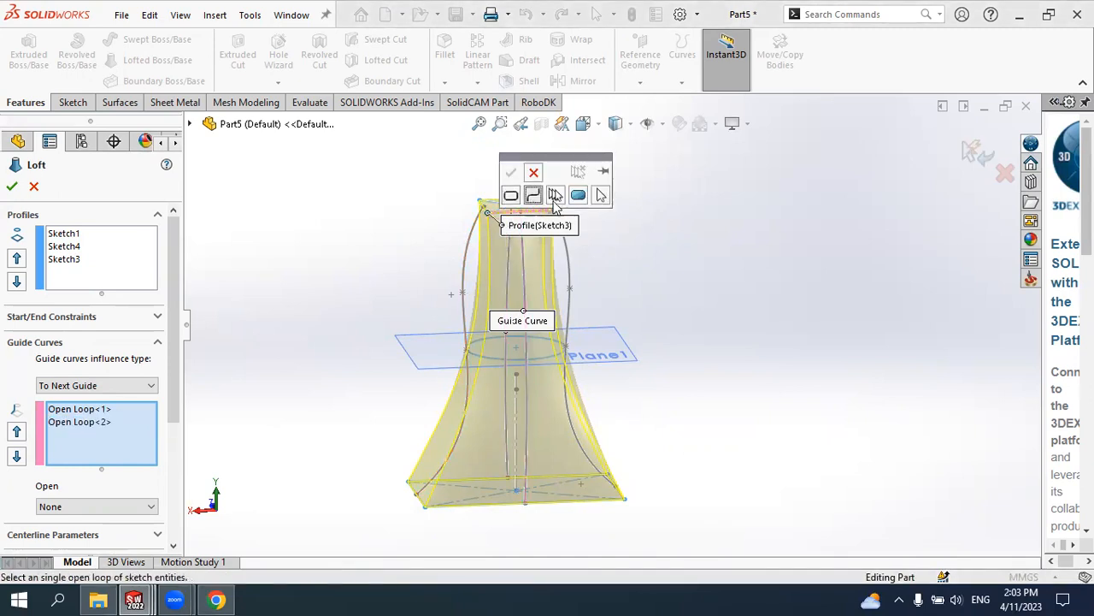
pyautogui.click(578, 199)
pyautogui.click(510, 195)
pyautogui.click(532, 197)
pyautogui.click(481, 218)
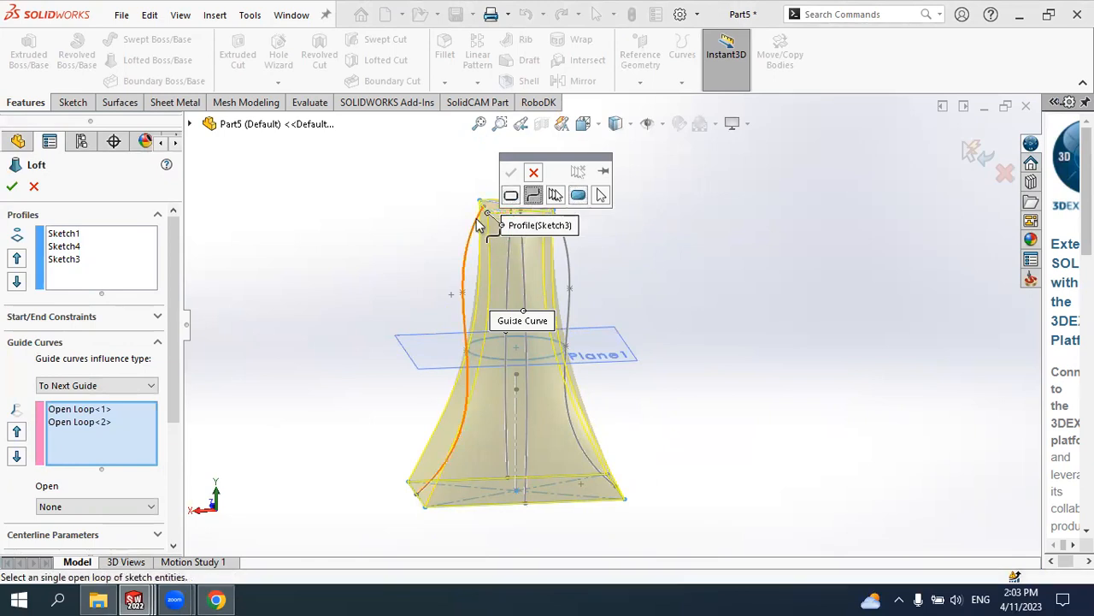
pyautogui.click(510, 173)
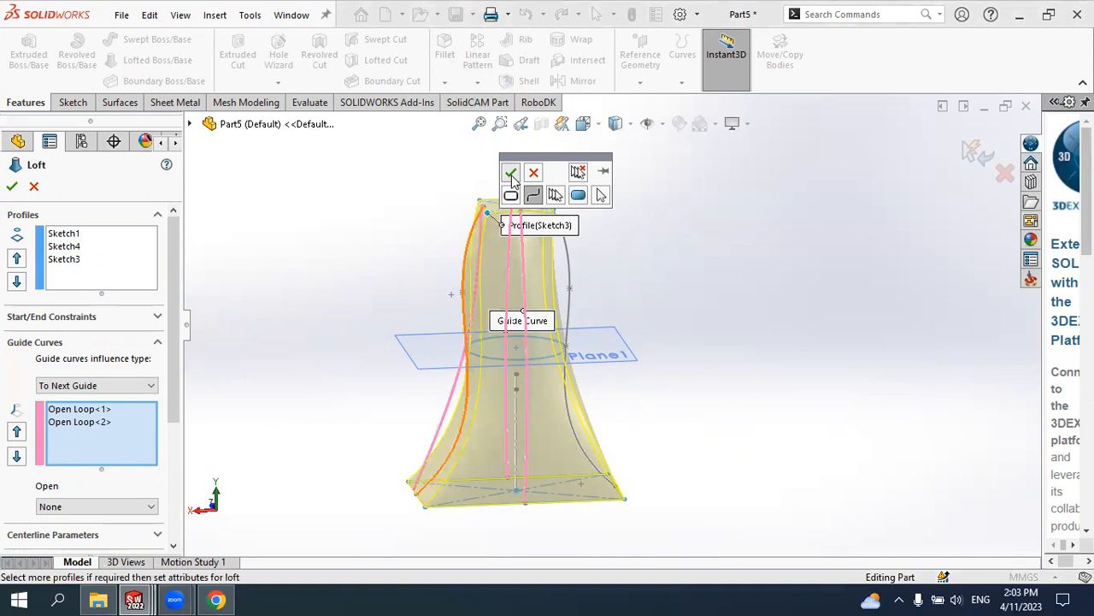
pyautogui.scroll(-2, 573, 244)
pyautogui.click(563, 252)
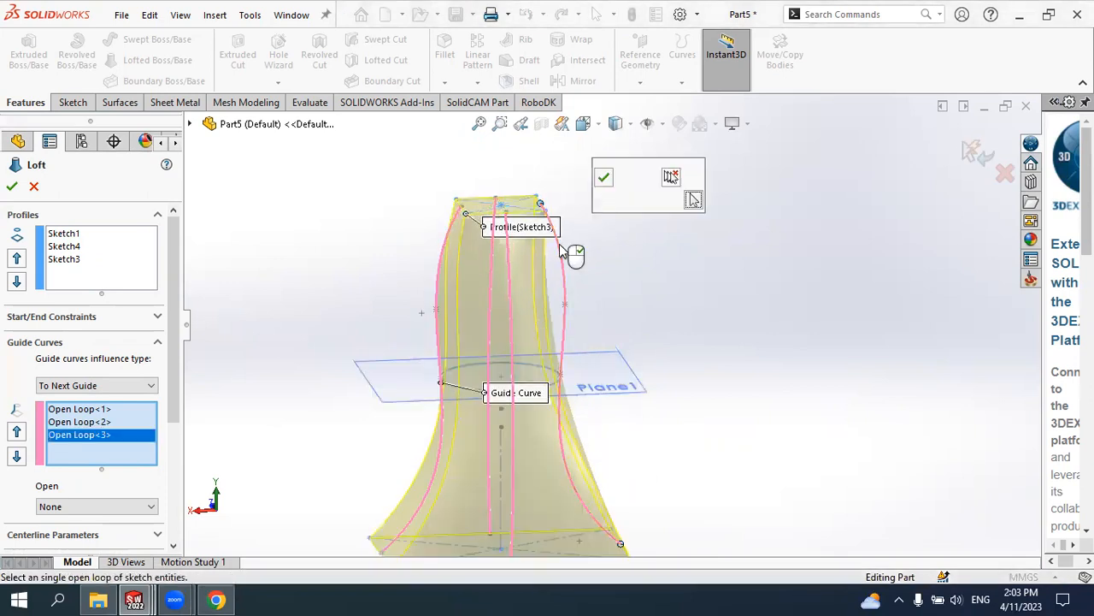
pyautogui.click(603, 177)
# Check the four guide curves one by one, try to build the loft with them, and cancel the feature
pyautogui.click(69, 411)
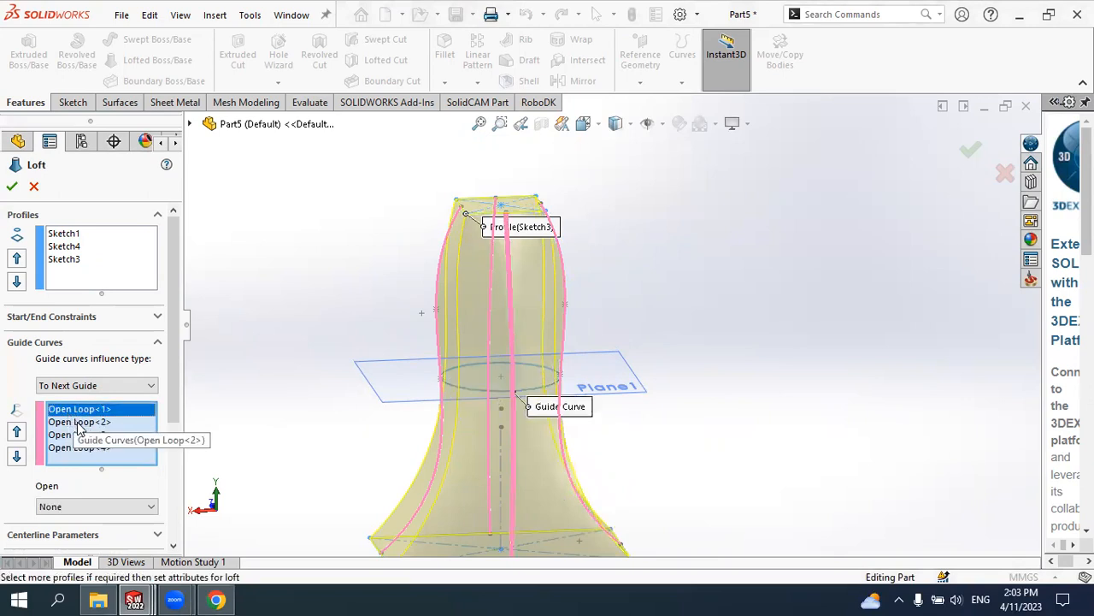
pyautogui.click(76, 422)
pyautogui.click(75, 434)
pyautogui.click(77, 448)
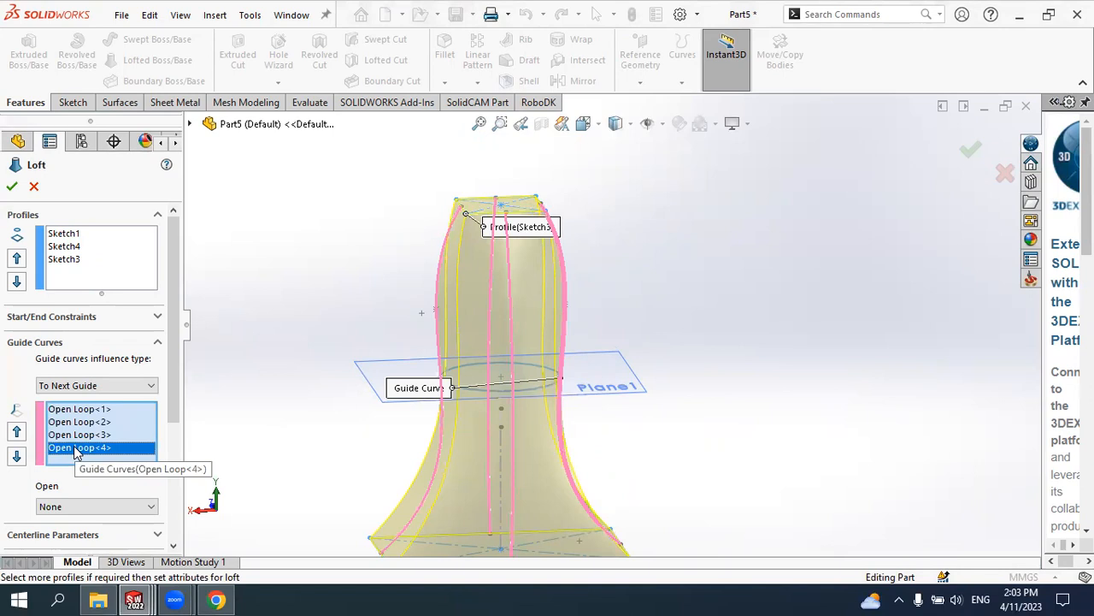
pyautogui.moveTo(492, 369); pyautogui.dragTo(462, 342, button='middle')
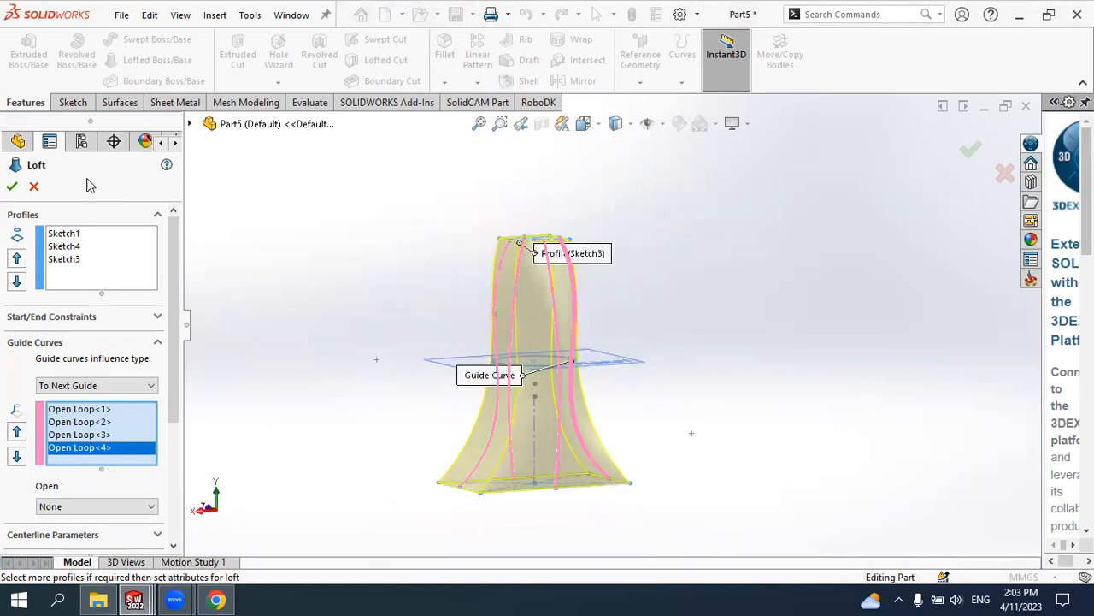
pyautogui.click(11, 187)
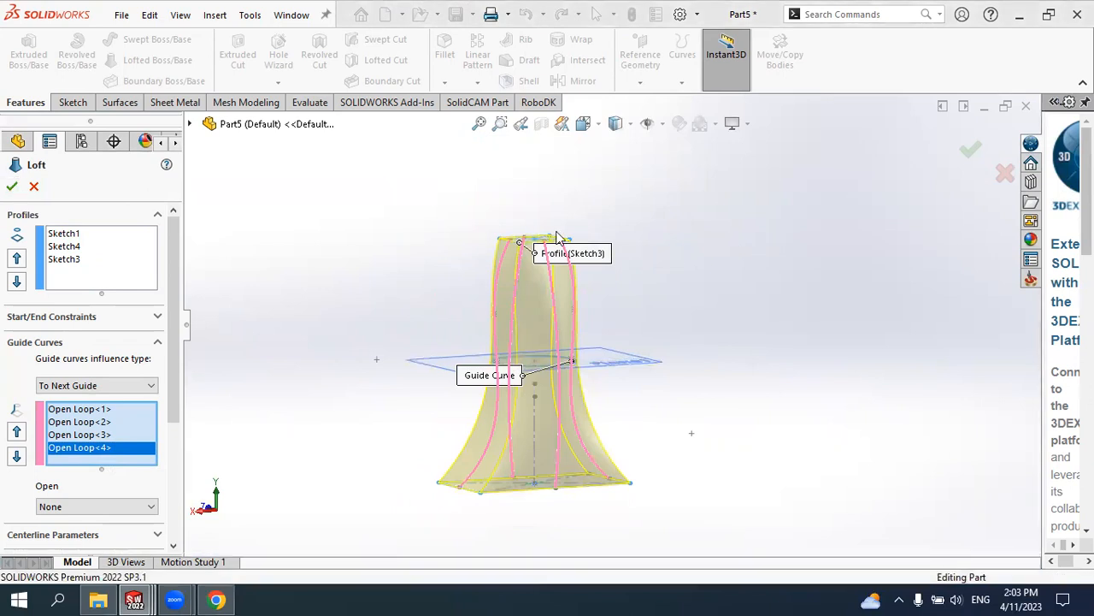
pyautogui.click(12, 187)
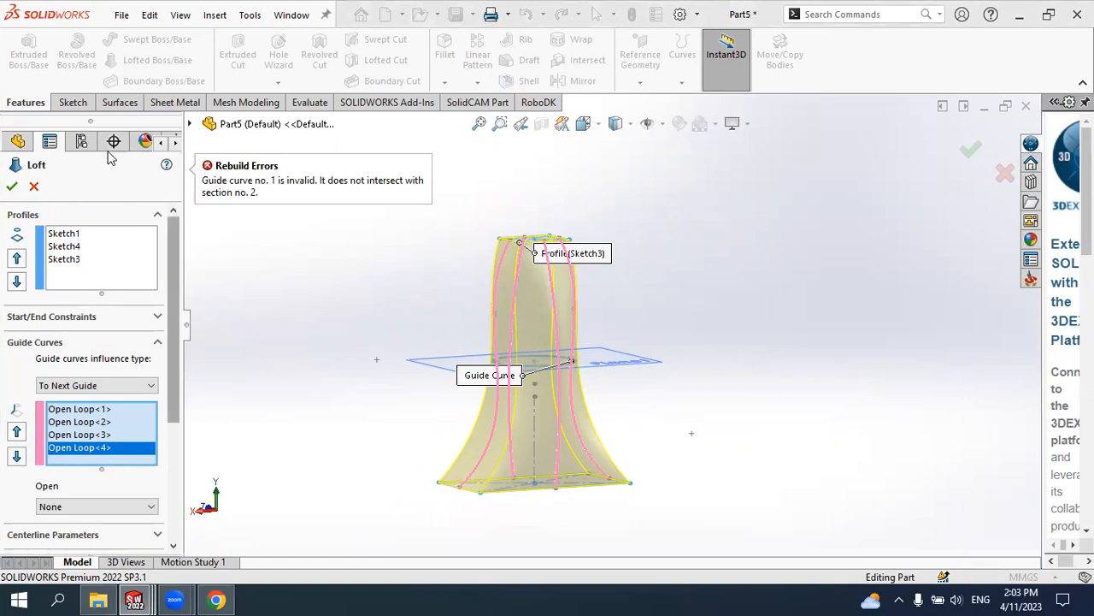
pyautogui.click(33, 187)
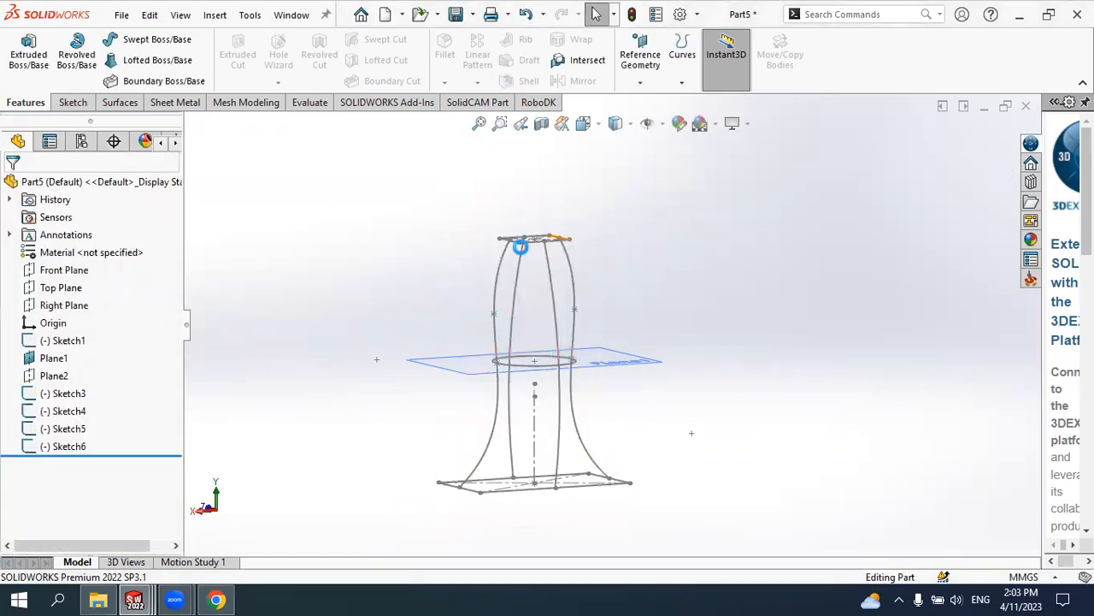
# Open the Right Plane sketch containing the mirrored arcs for editing
pyautogui.moveTo(521, 247); pyautogui.dragTo(570, 271, button='middle')
pyautogui.scroll(-1, 570, 275)
pyautogui.scroll(-1, 564, 267)
pyautogui.scroll(2, 564, 268)
pyautogui.scroll(-1, 585, 314)
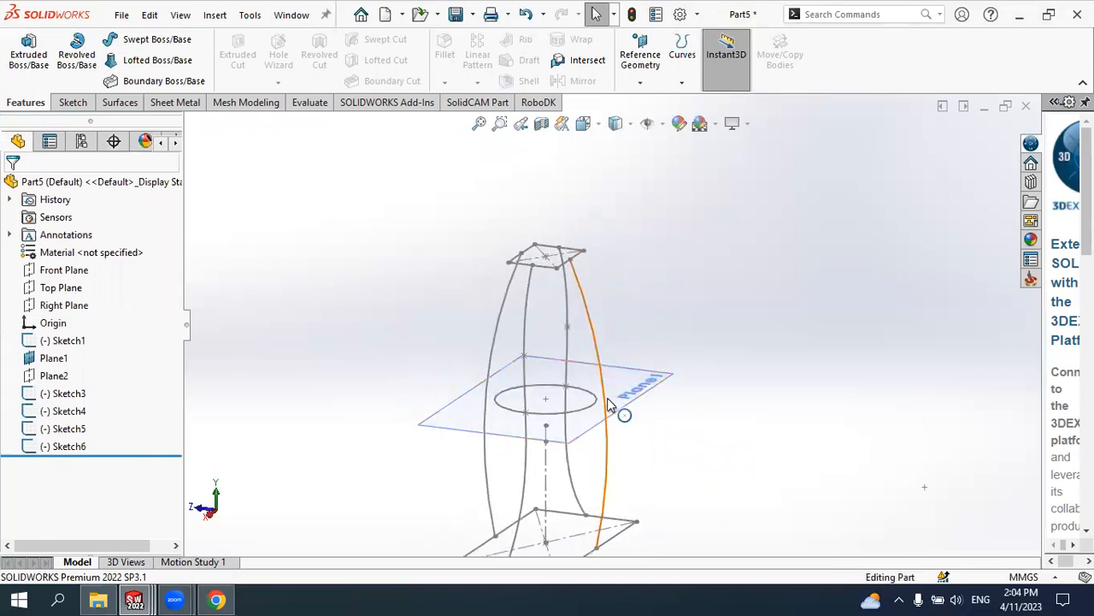
pyautogui.click(93, 447)
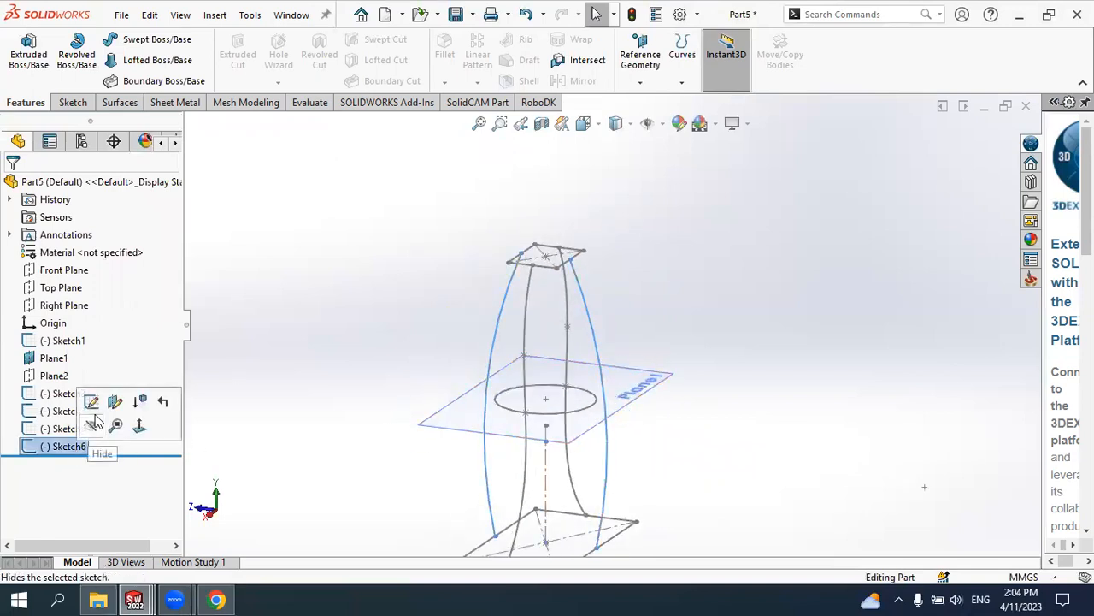
pyautogui.click(92, 403)
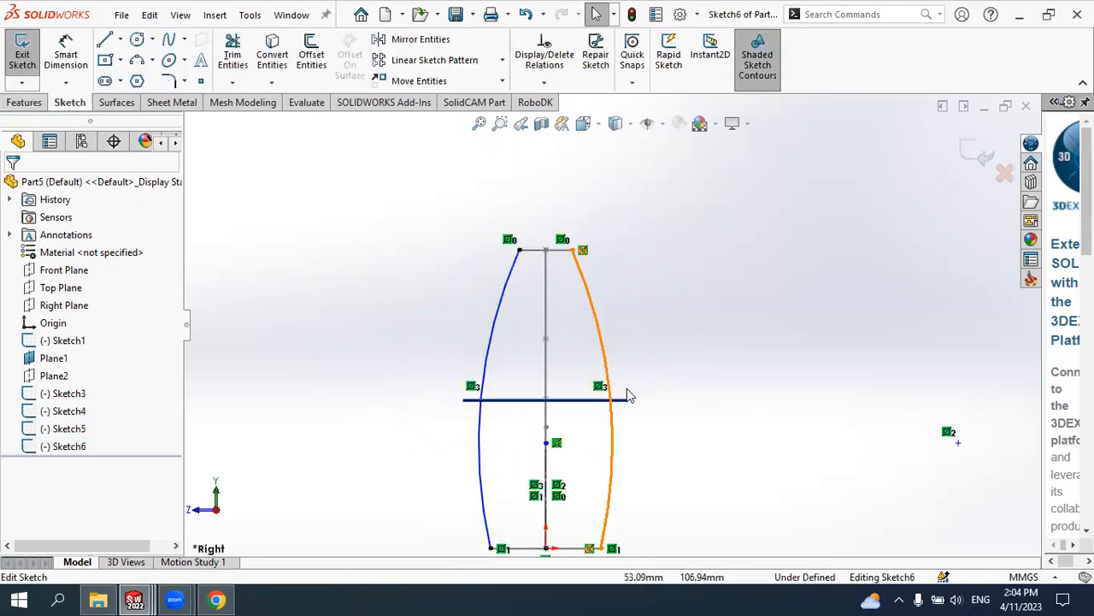
# Try a Tangent relation between one Right Plane arc and the middle circle, and undo it
pyautogui.moveTo(644, 384)
pyautogui.mouseDown(button='middle')
pyautogui.moveTo(617, 413)
pyautogui.moveTo(616, 438)
pyautogui.mouseUp(button='middle')
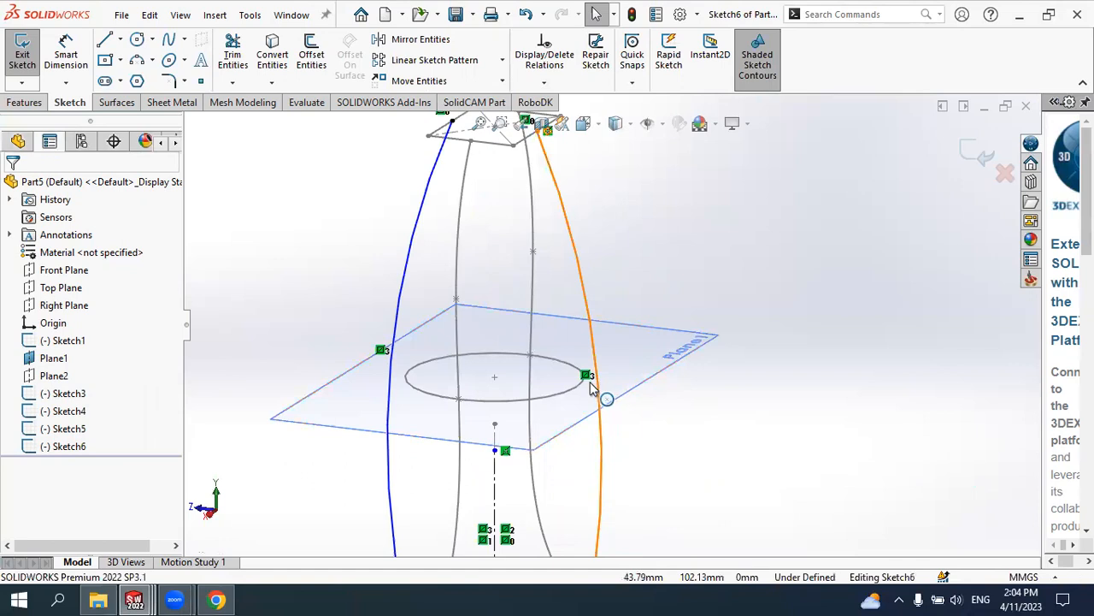
pyautogui.click(578, 392)
pyautogui.keyDown('ctrl'); pyautogui.click(586, 400); pyautogui.keyUp('ctrl')
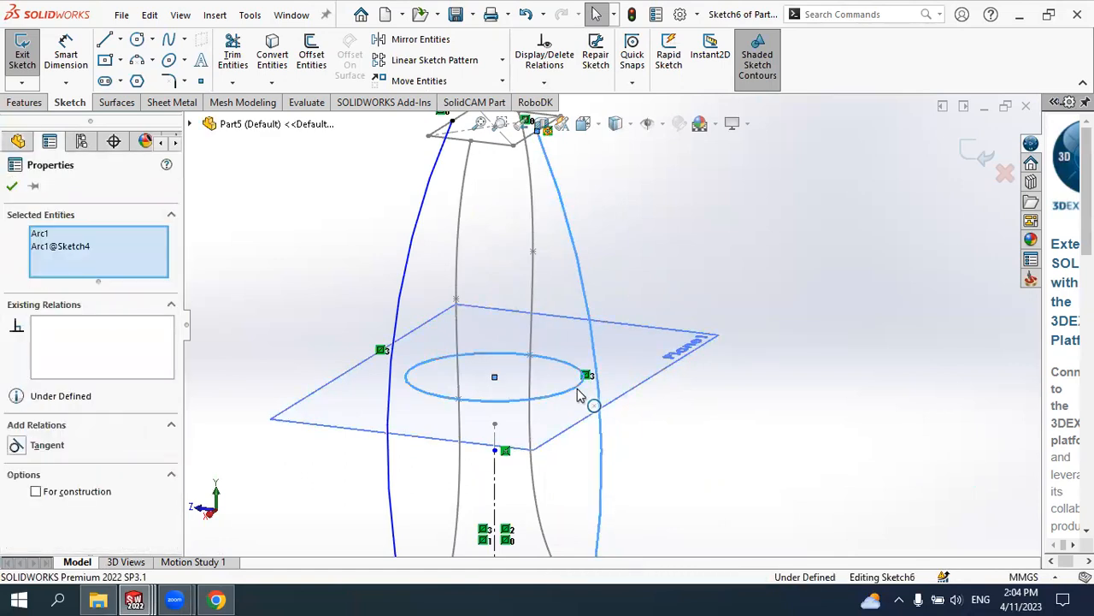
pyautogui.click(624, 322)
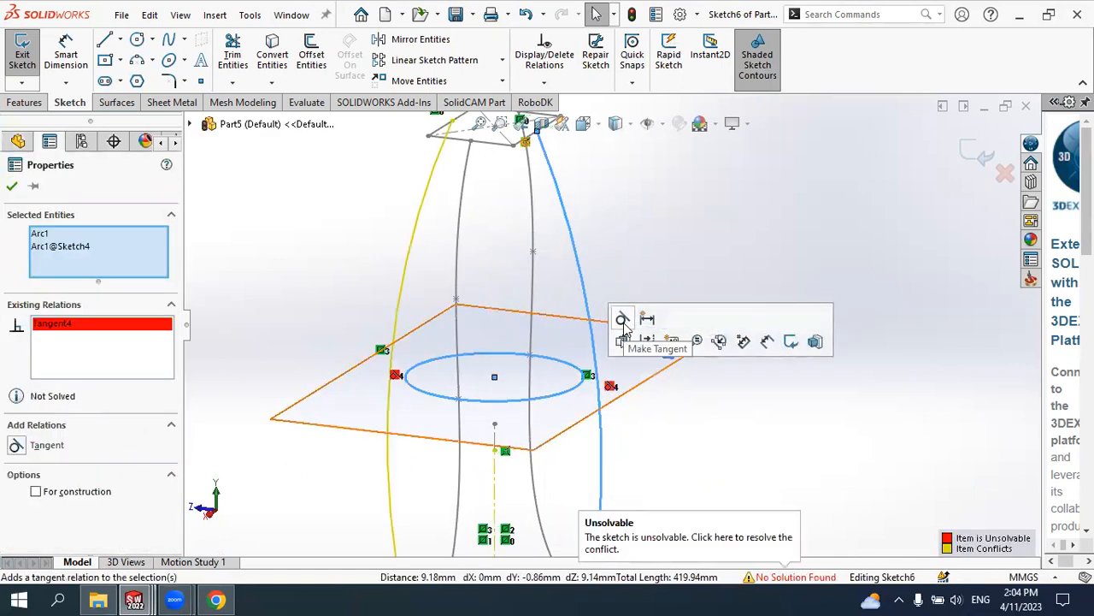
pyautogui.click(12, 185)
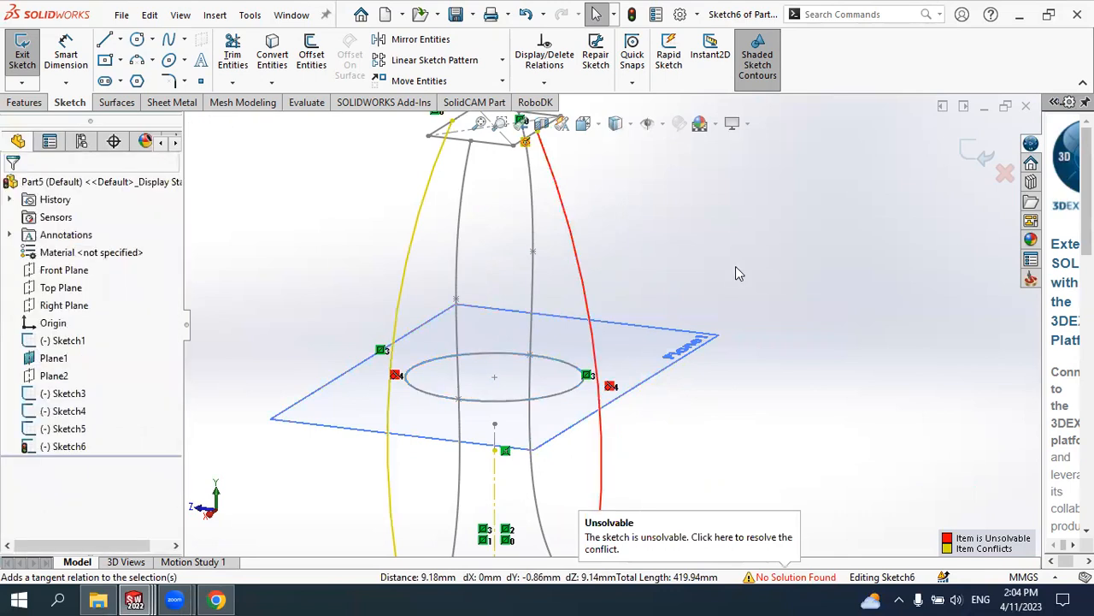
pyautogui.hotkey('ctrl', 'z')
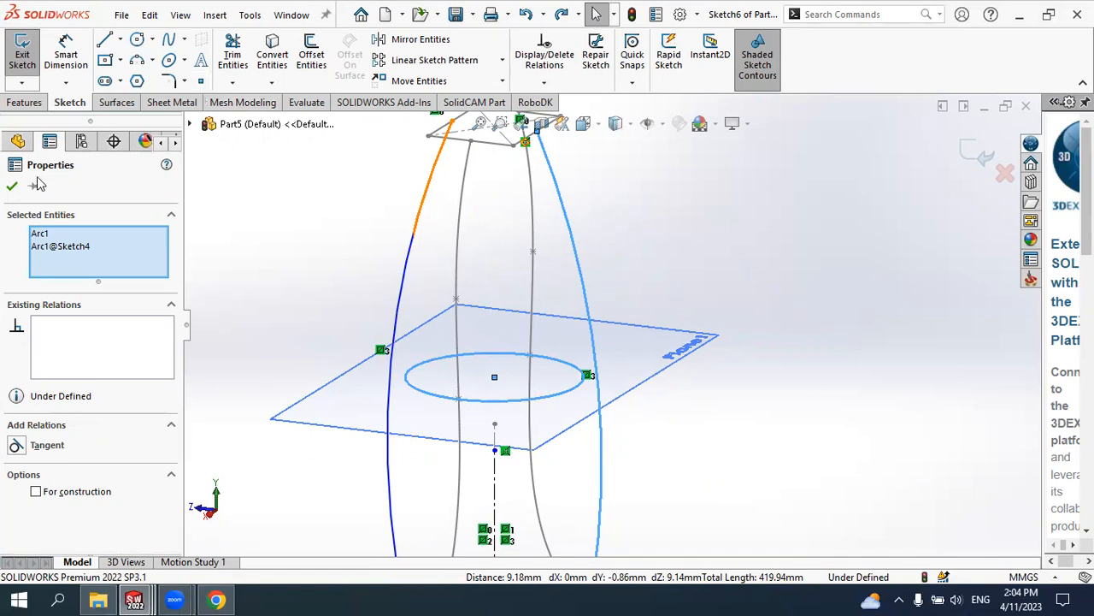
pyautogui.click(12, 186)
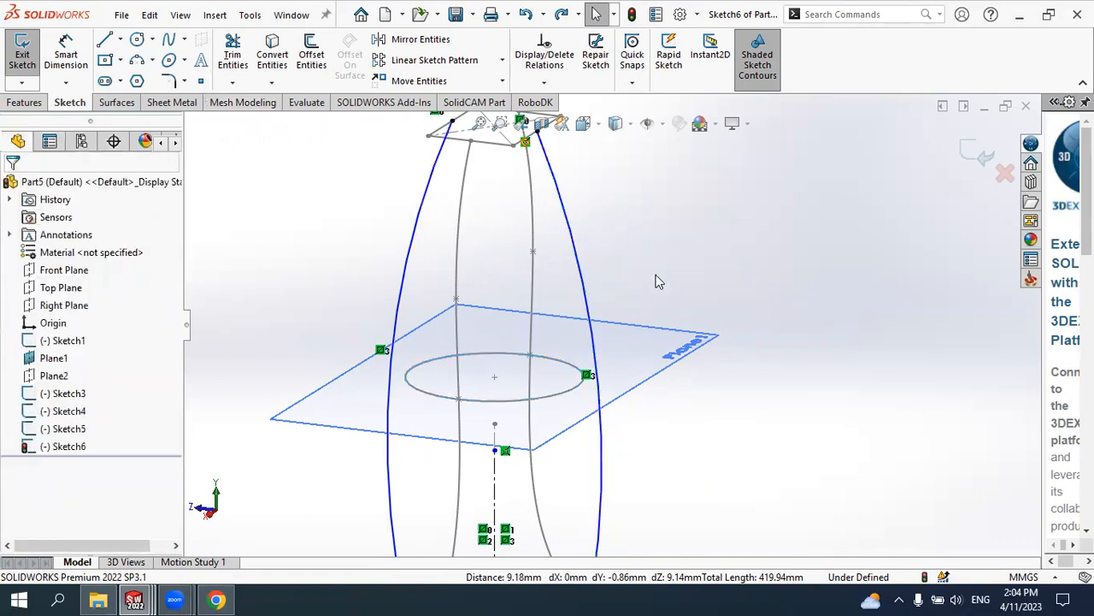
# Exit the Right Plane sketch containing the mirrored arcs
pyautogui.scroll(2, 658, 278)
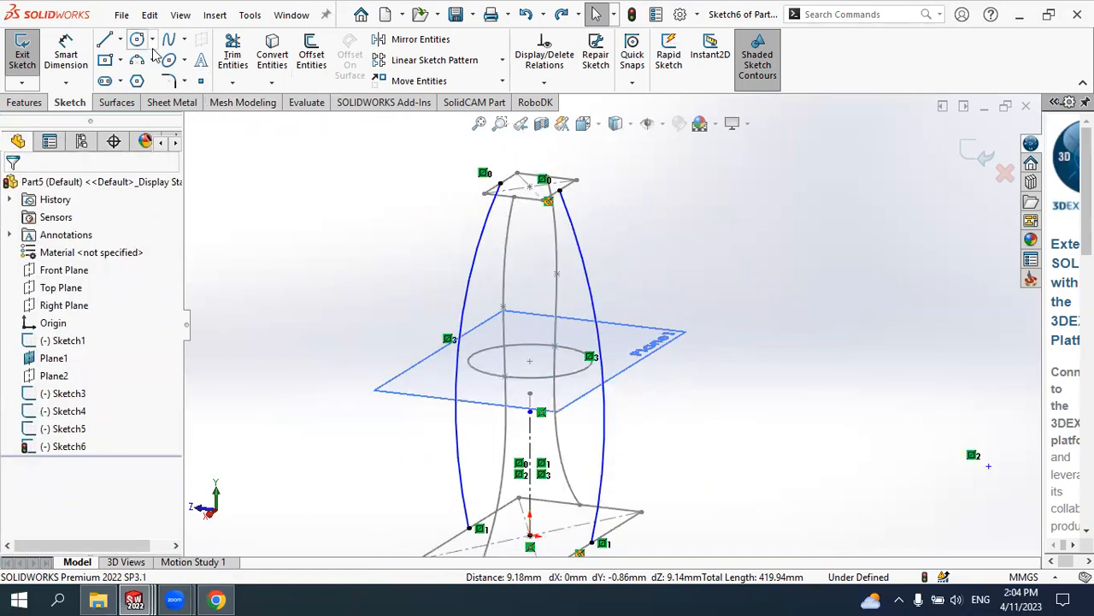
pyautogui.click(977, 153)
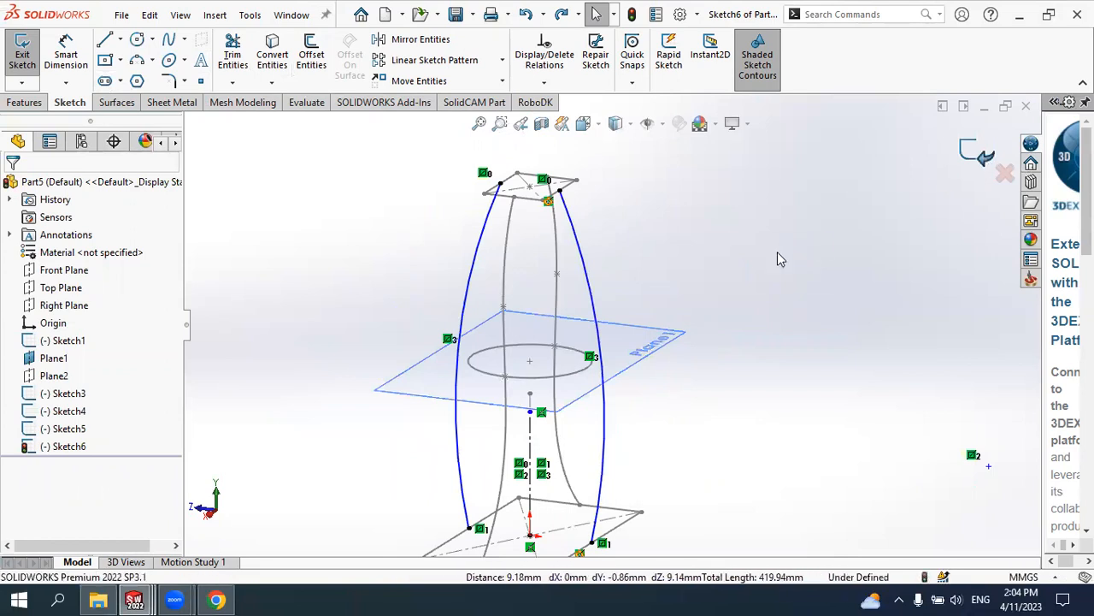
pyautogui.moveTo(752, 276)
pyautogui.mouseDown(button='middle')
pyautogui.moveTo(740, 306)
pyautogui.moveTo(762, 283)
pyautogui.moveTo(743, 310)
pyautogui.mouseUp(button='middle')
pyautogui.click(576, 386)
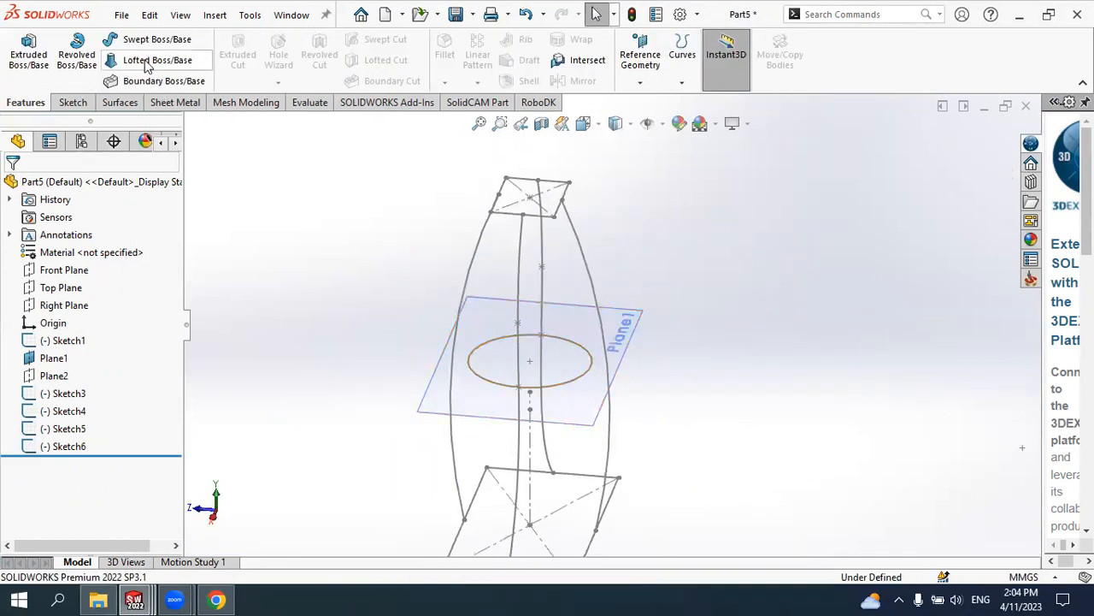
# Start a Loft with the base rectangle and the top rectangle as profiles, removing the middle circle from the profile selection
pyautogui.click(175, 64)
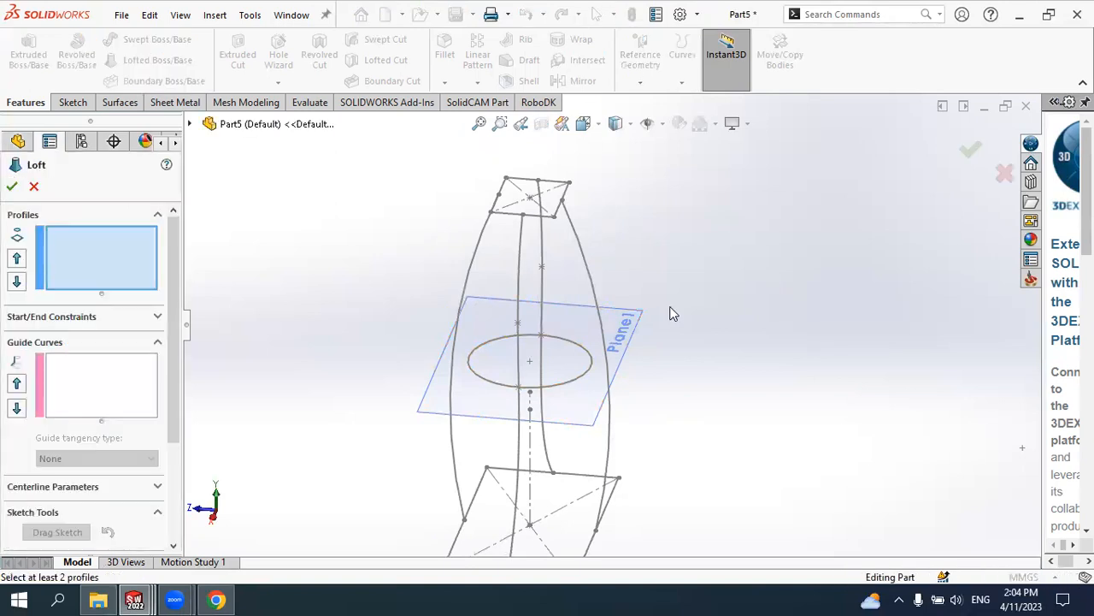
pyautogui.scroll(2, 594, 385)
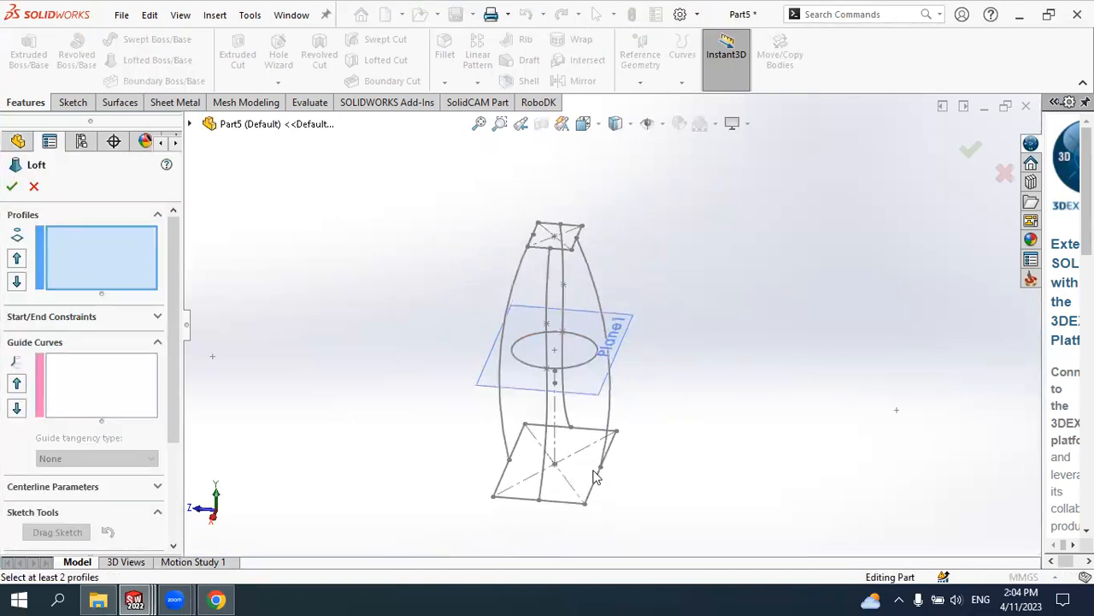
pyautogui.click(555, 504)
pyautogui.click(576, 373)
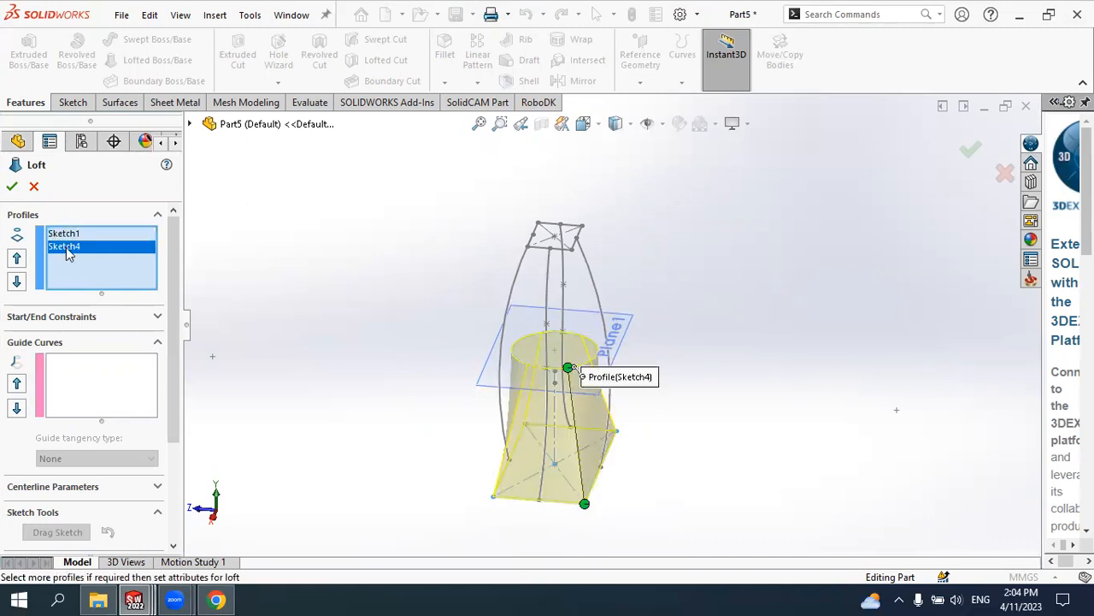
pyautogui.rightClick(68, 254)
pyautogui.click(103, 276)
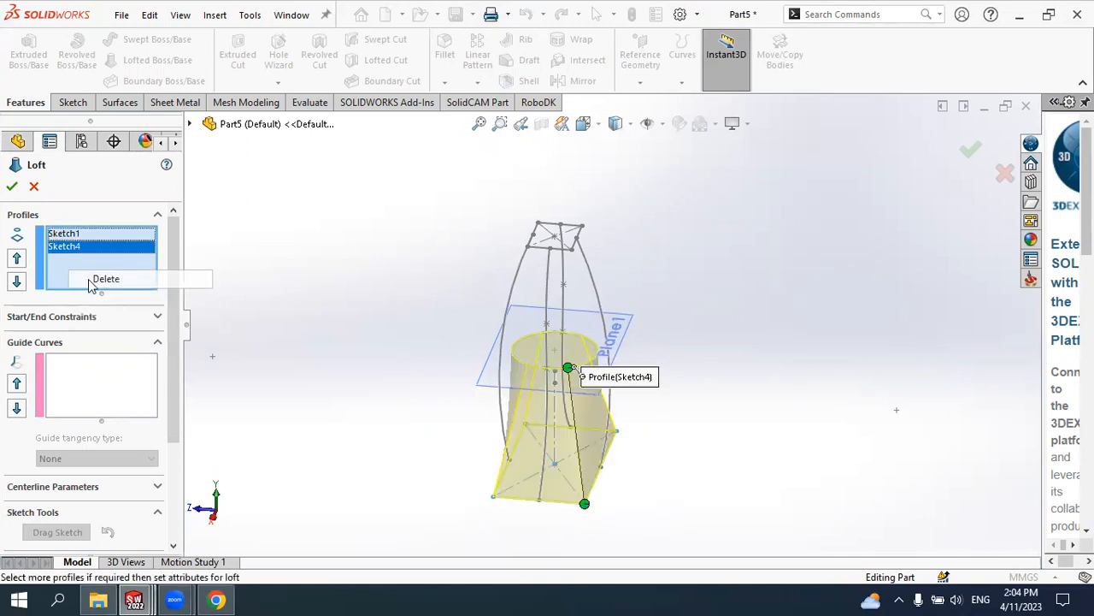
pyautogui.click(570, 252)
# Add one Front Plane spline and the adjacent Right Plane arc as the first two open-loop guide curves
pyautogui.click(108, 366)
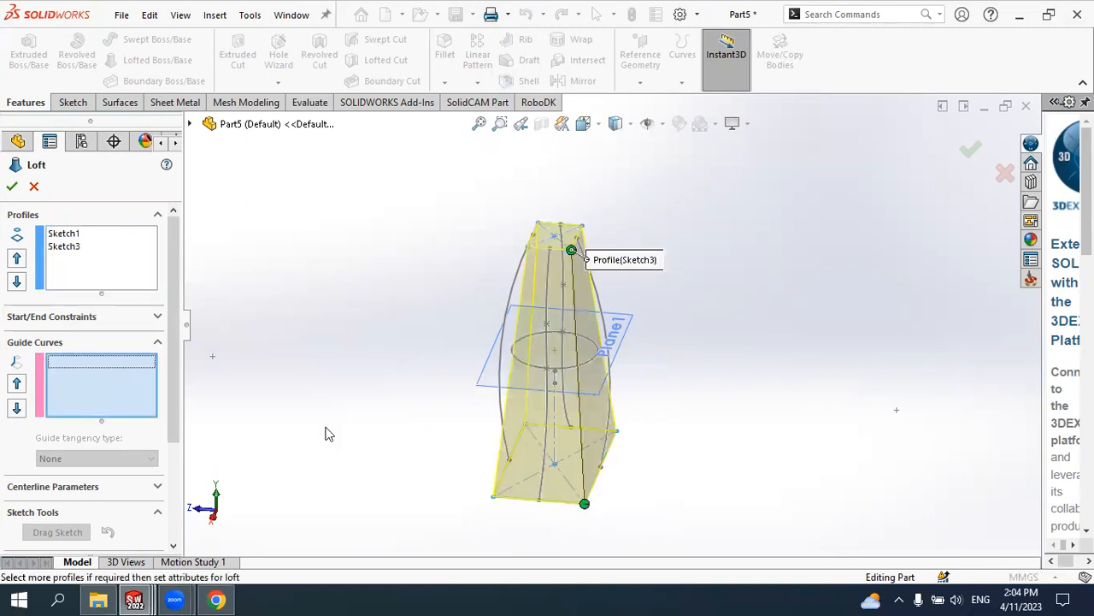
pyautogui.scroll(-2, 618, 493)
pyautogui.moveTo(615, 491); pyautogui.dragTo(687, 423, button='middle')
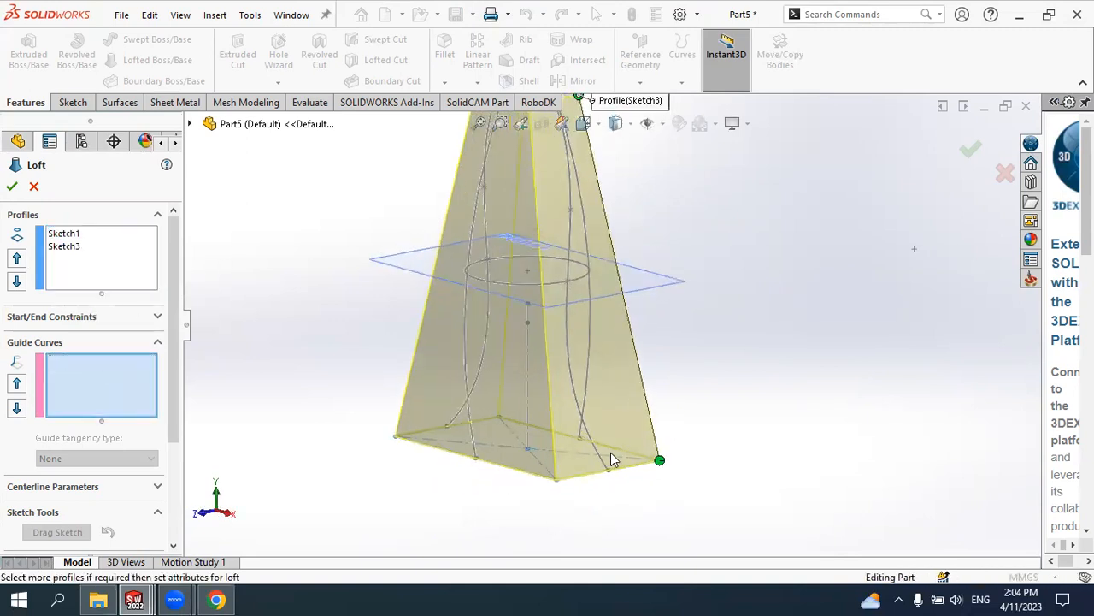
pyautogui.click(603, 464)
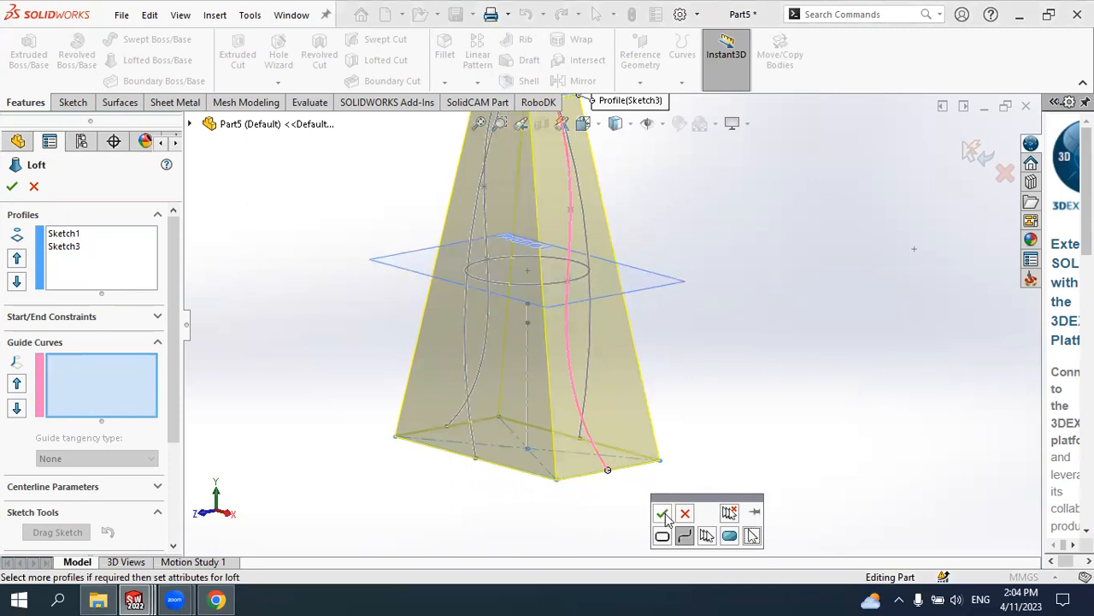
pyautogui.moveTo(625, 441); pyautogui.dragTo(537, 454, button='middle')
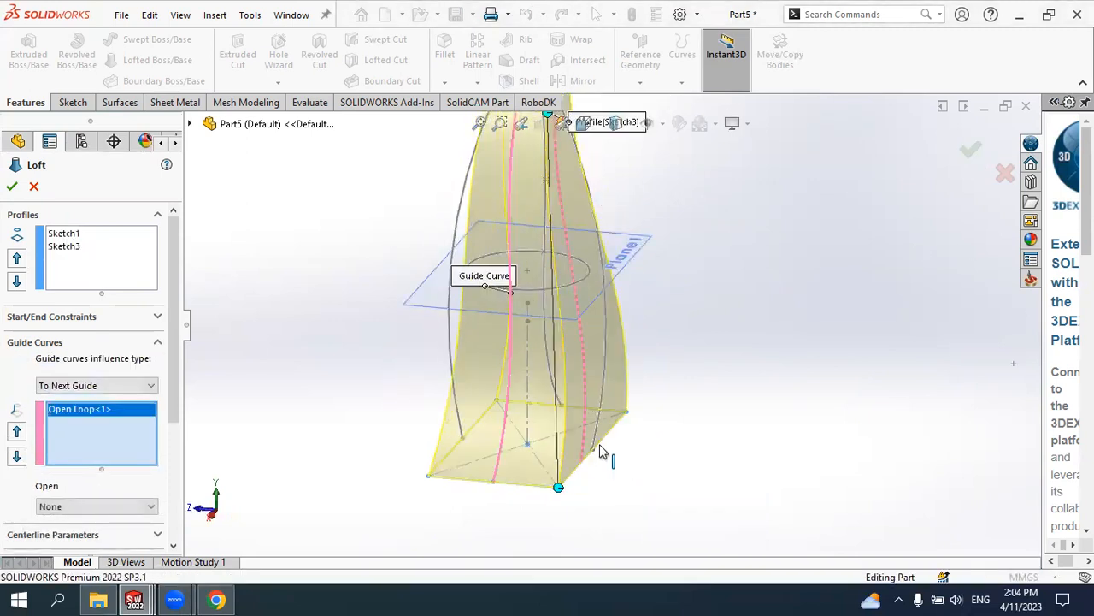
pyautogui.click(598, 440)
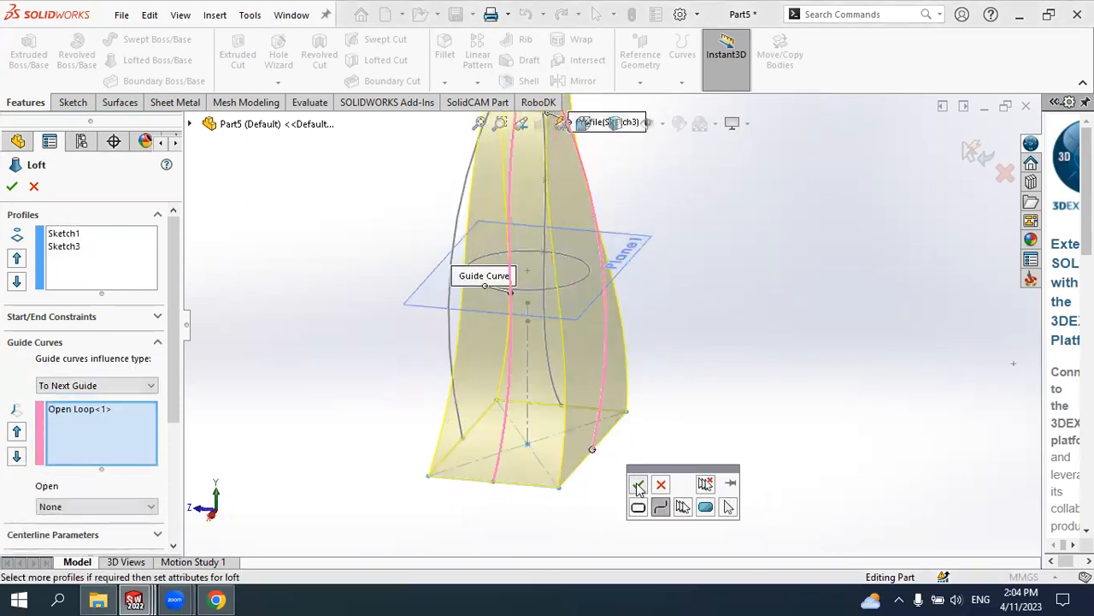
pyautogui.moveTo(689, 458); pyautogui.dragTo(616, 464, button='middle')
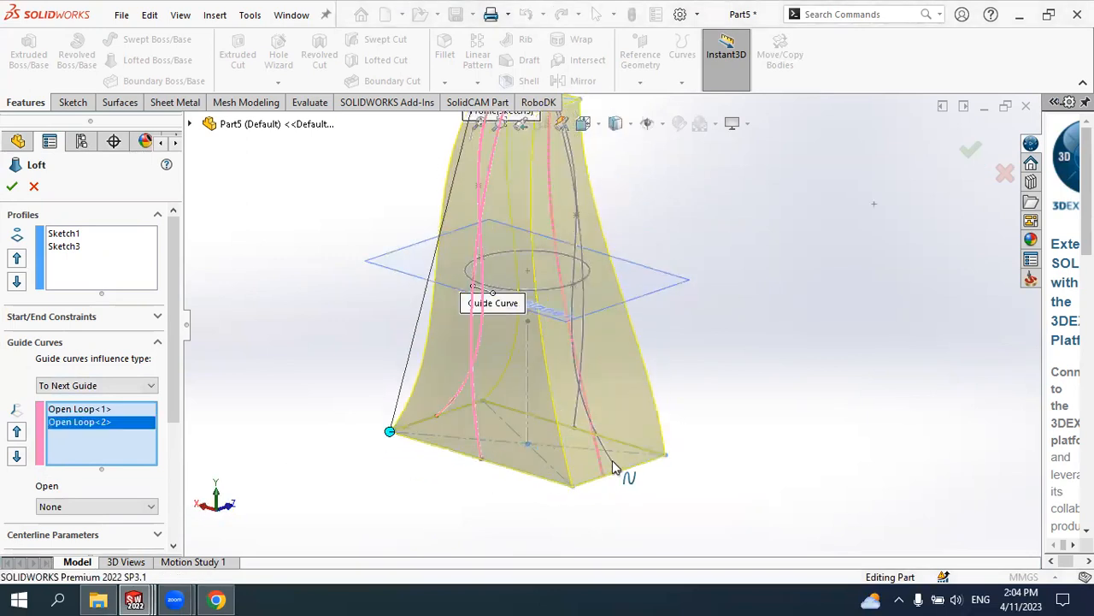
# Add the opposite spline and the opposite arc as the third and fourth open-loop guide curves, and finish the loft
pyautogui.click(615, 464)
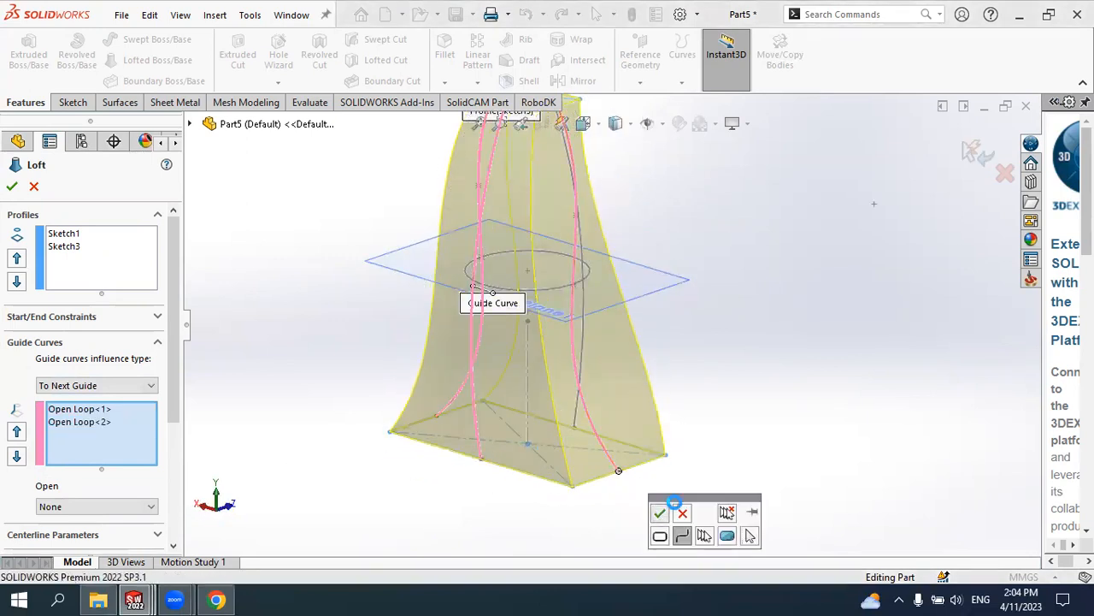
pyautogui.rightClick(693, 457)
pyautogui.moveTo(686, 458); pyautogui.dragTo(594, 458, button='middle')
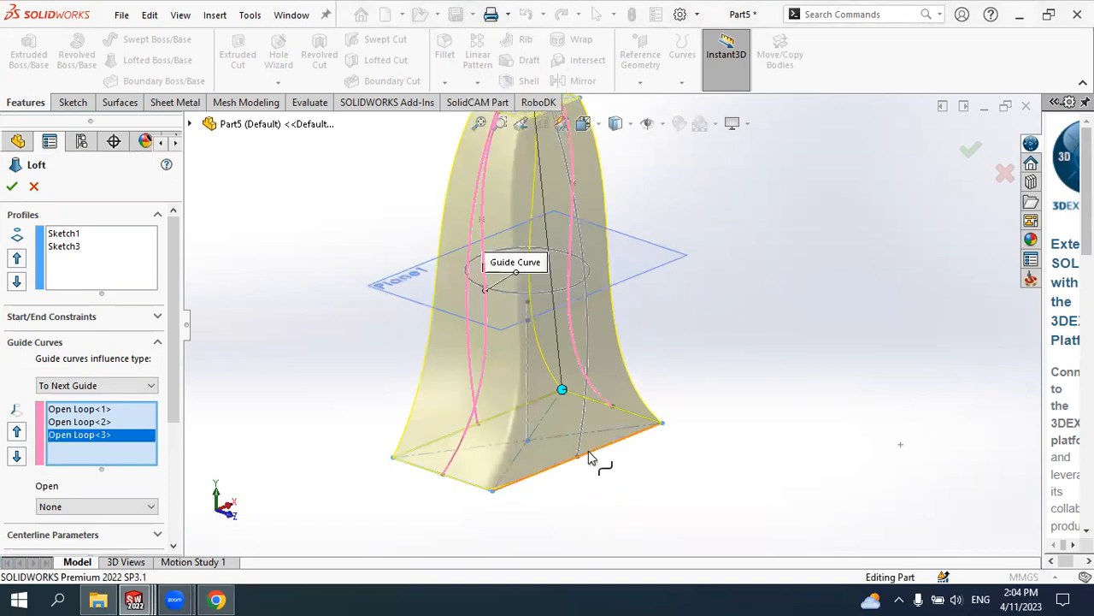
pyautogui.click(581, 447)
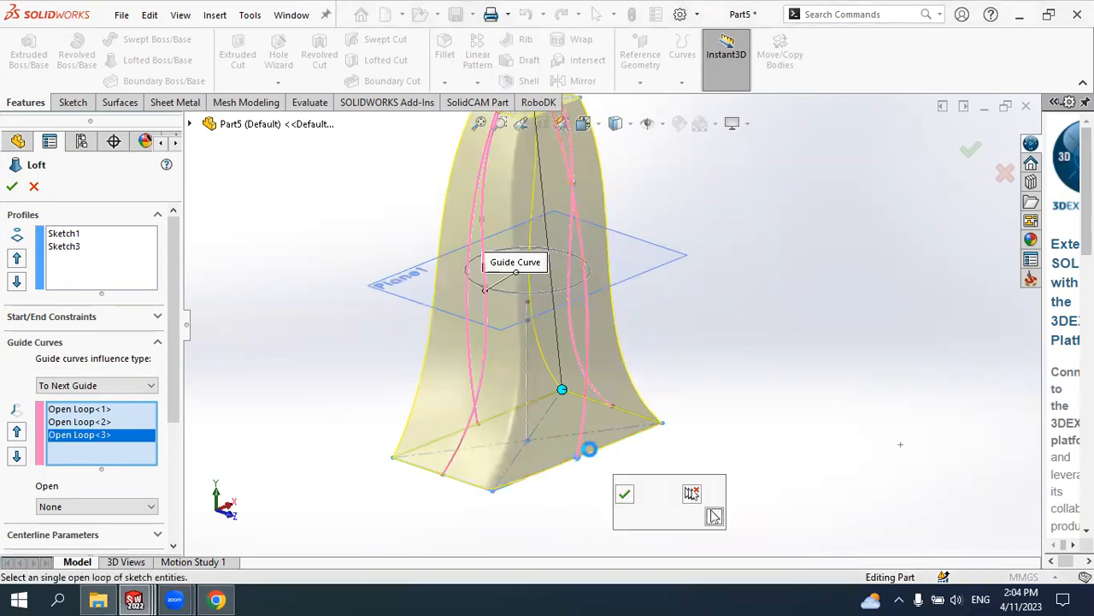
pyautogui.click(629, 492)
pyautogui.scroll(3, 550, 367)
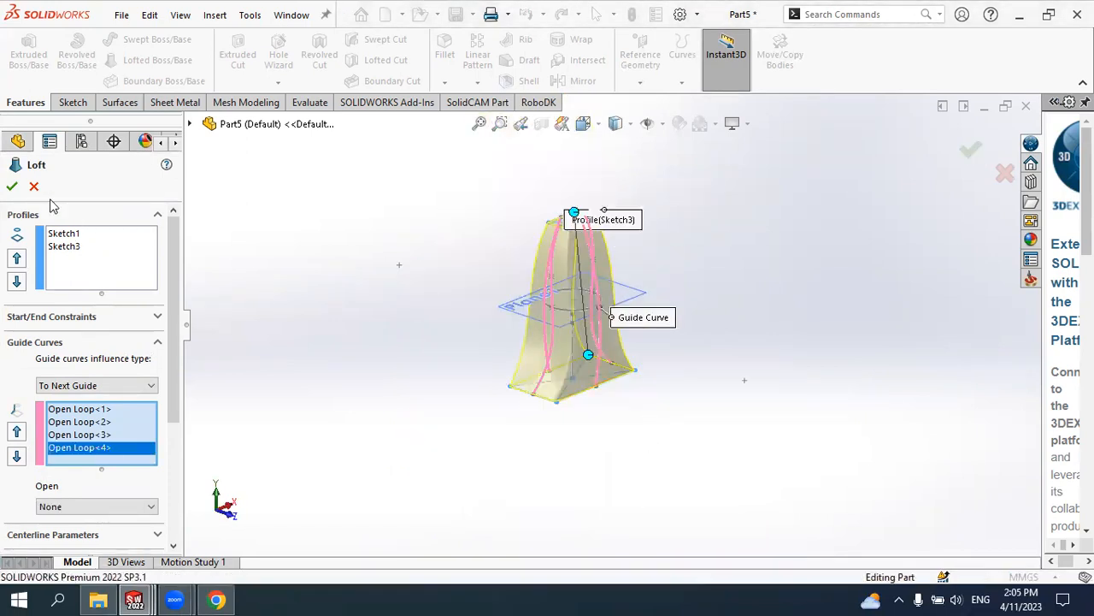
pyautogui.click(12, 188)
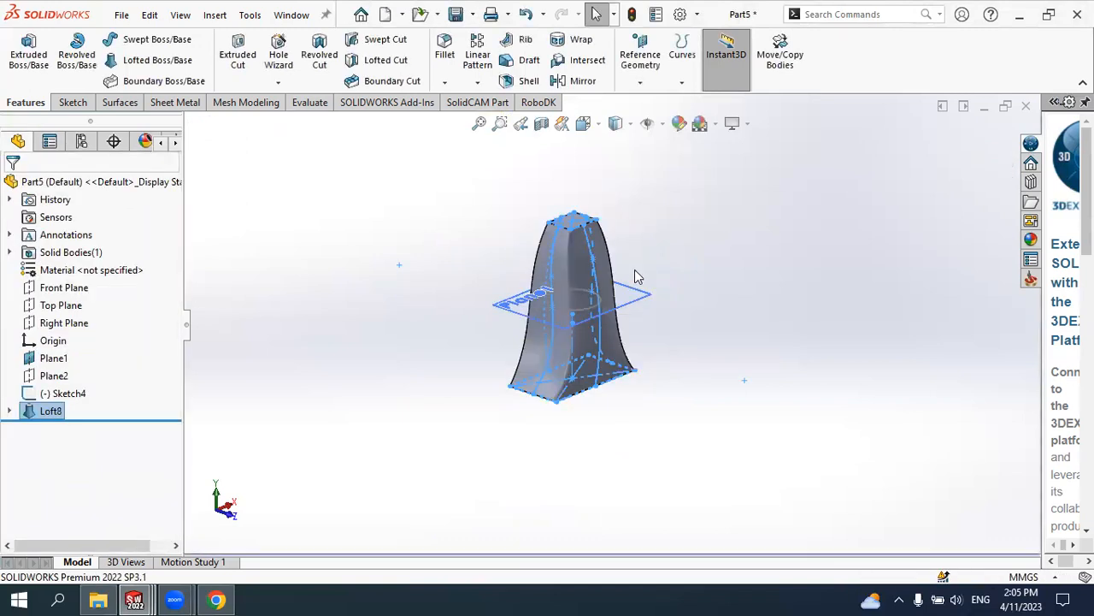
# Examine the finished loft's side faces from several angles and its outline in the Front view
pyautogui.scroll(-2, 722, 248)
pyautogui.moveTo(838, 247); pyautogui.dragTo(619, 259, button='middle')
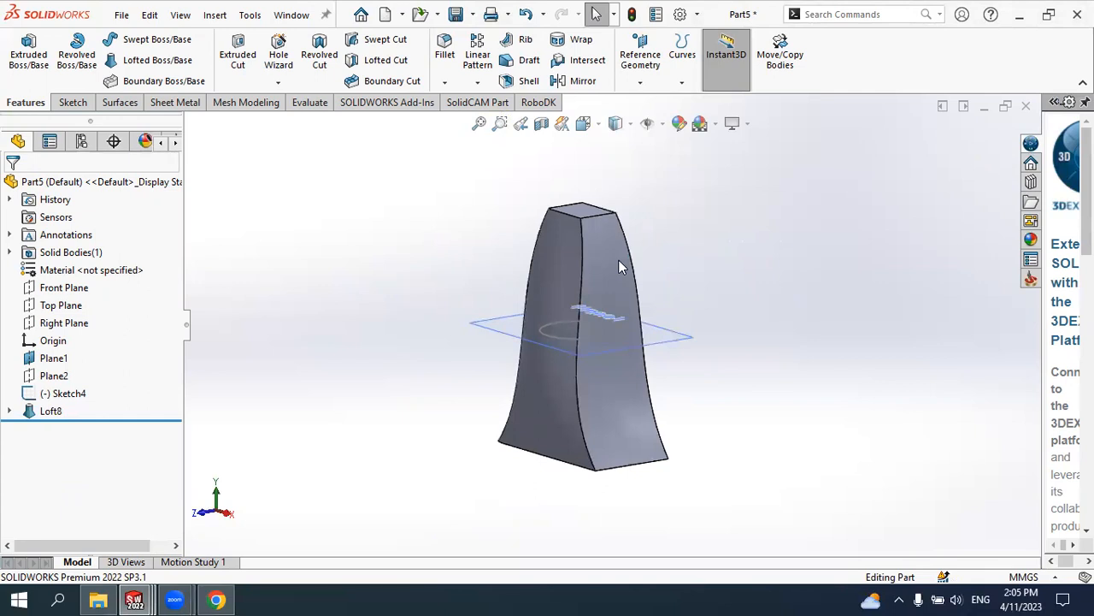
pyautogui.moveTo(508, 356); pyautogui.dragTo(599, 342, button='middle')
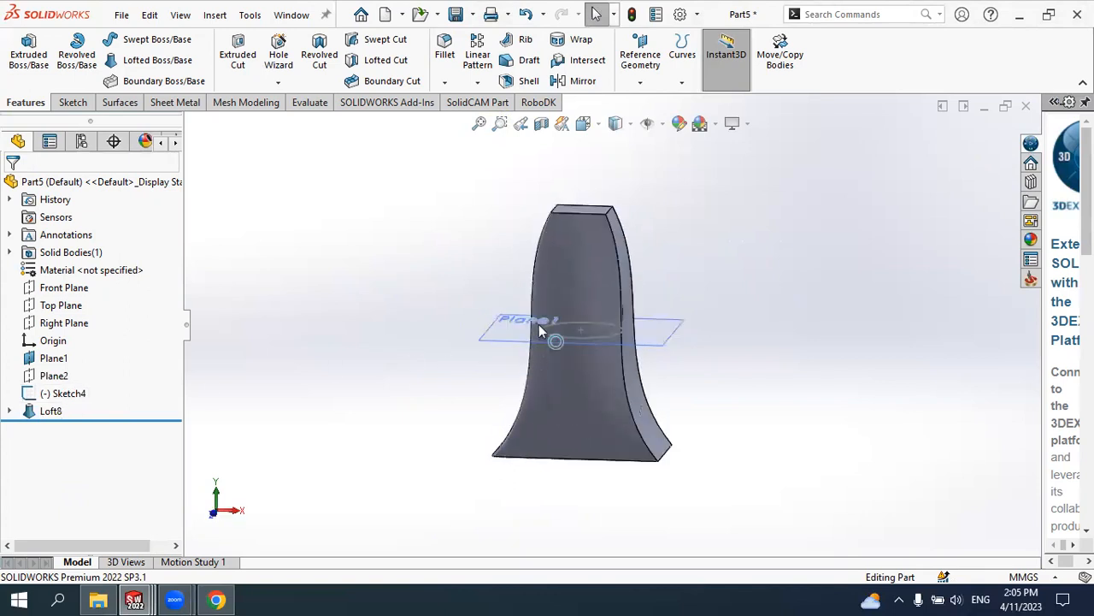
pyautogui.click(564, 282)
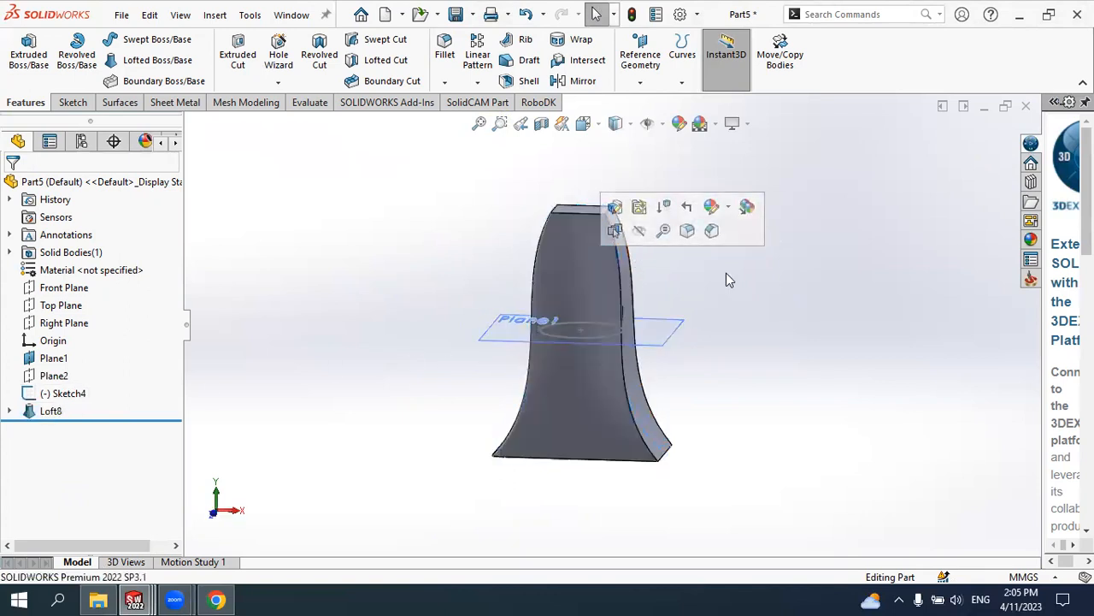
pyautogui.click(603, 130)
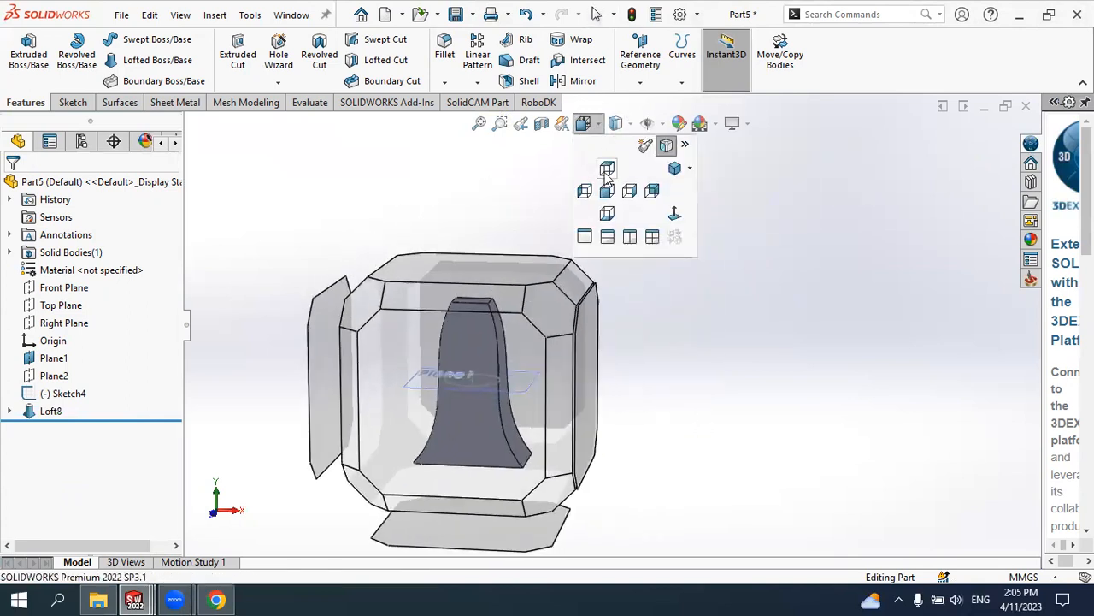
pyautogui.click(607, 170)
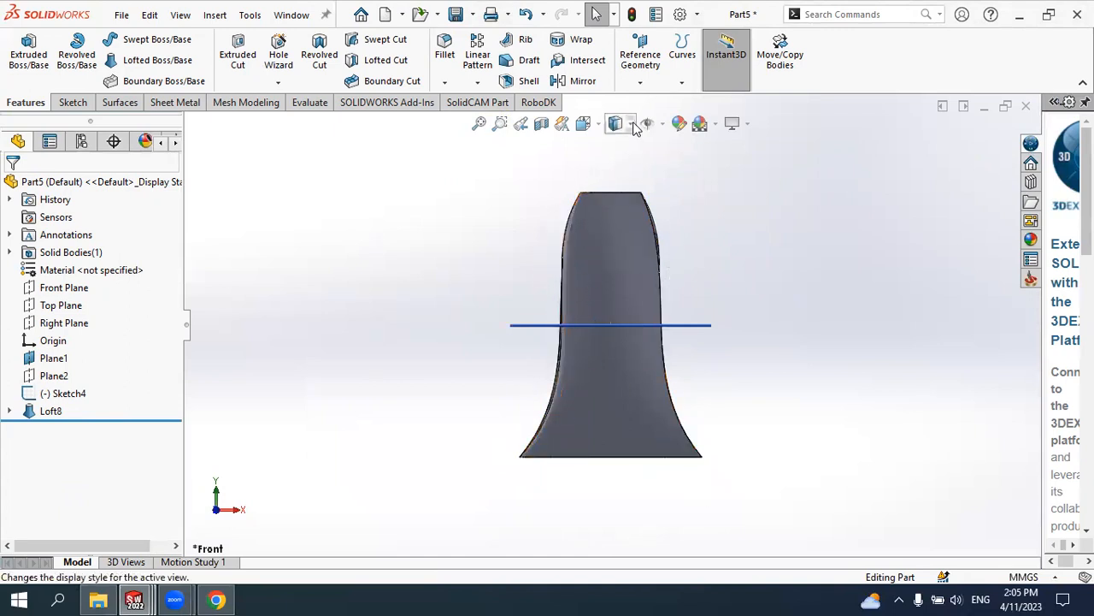
# Examine how the loft's sides follow the arcs in the Right view, and check the solid at an angle
pyautogui.click(599, 127)
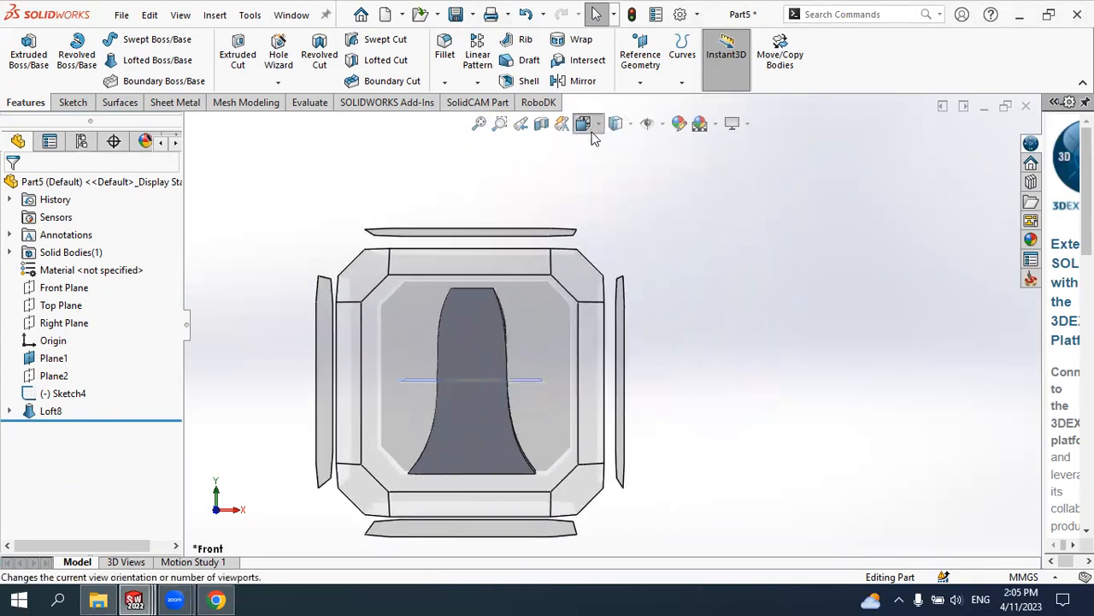
pyautogui.click(599, 127)
pyautogui.click(625, 191)
pyautogui.scroll(3, 599, 328)
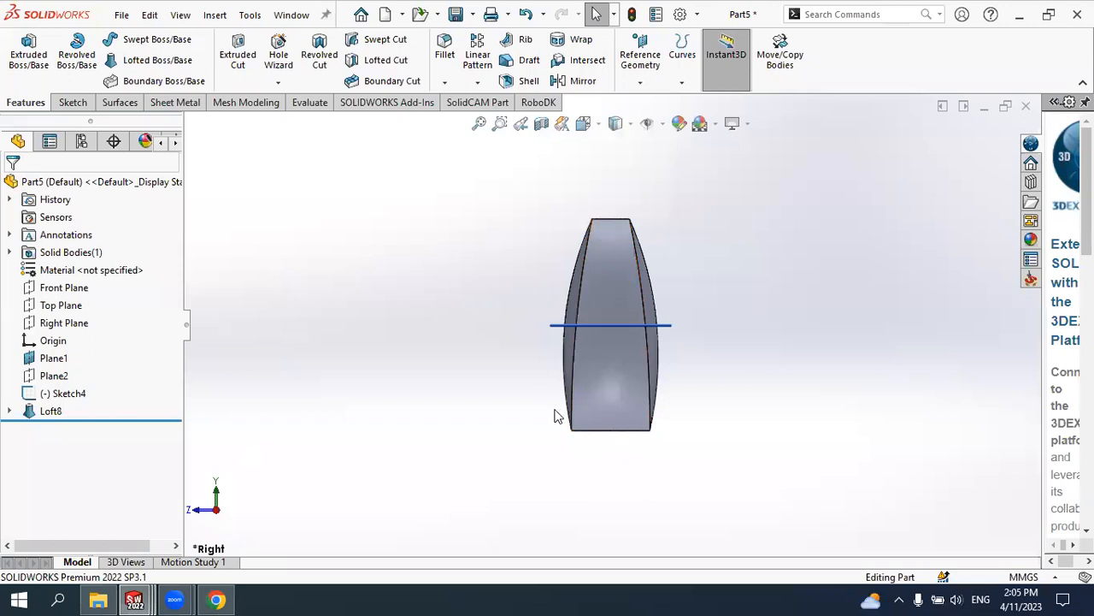
pyautogui.scroll(-2, 665, 271)
pyautogui.scroll(3, 651, 300)
pyautogui.scroll(-2, 644, 265)
pyautogui.scroll(3, 629, 313)
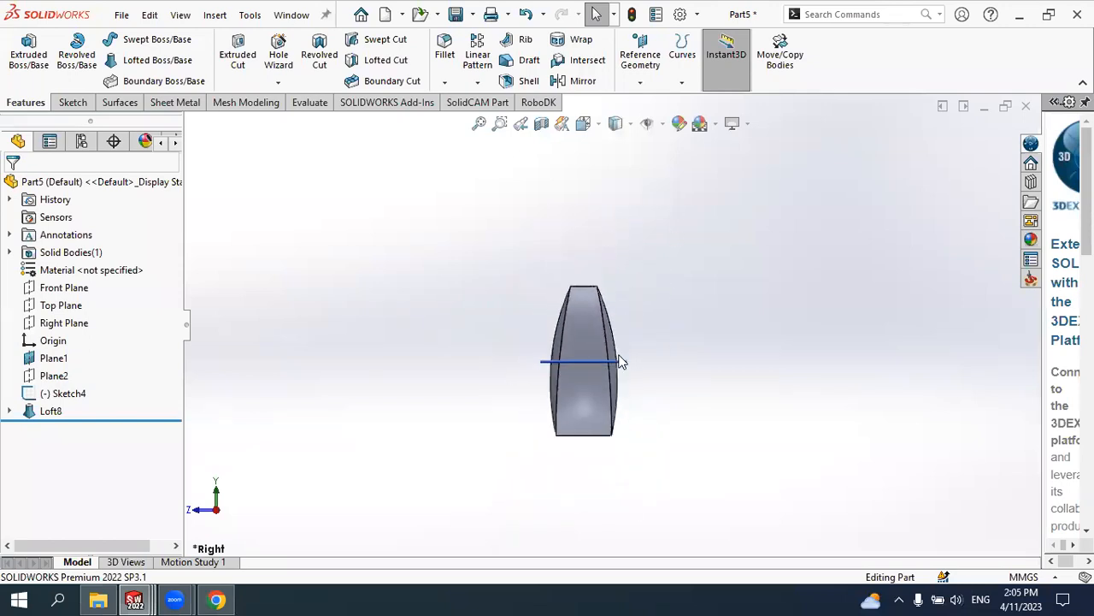
pyautogui.scroll(-2, 640, 329)
pyautogui.scroll(1, 628, 340)
pyautogui.moveTo(623, 322); pyautogui.dragTo(594, 319, button='middle')
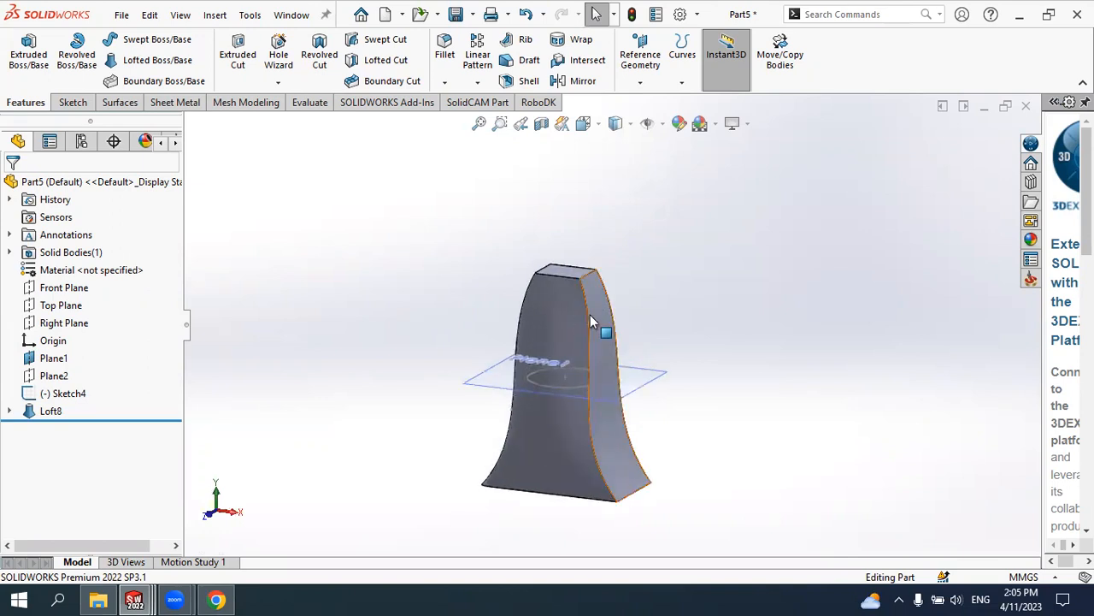
pyautogui.moveTo(612, 282); pyautogui.dragTo(574, 302, button='middle')
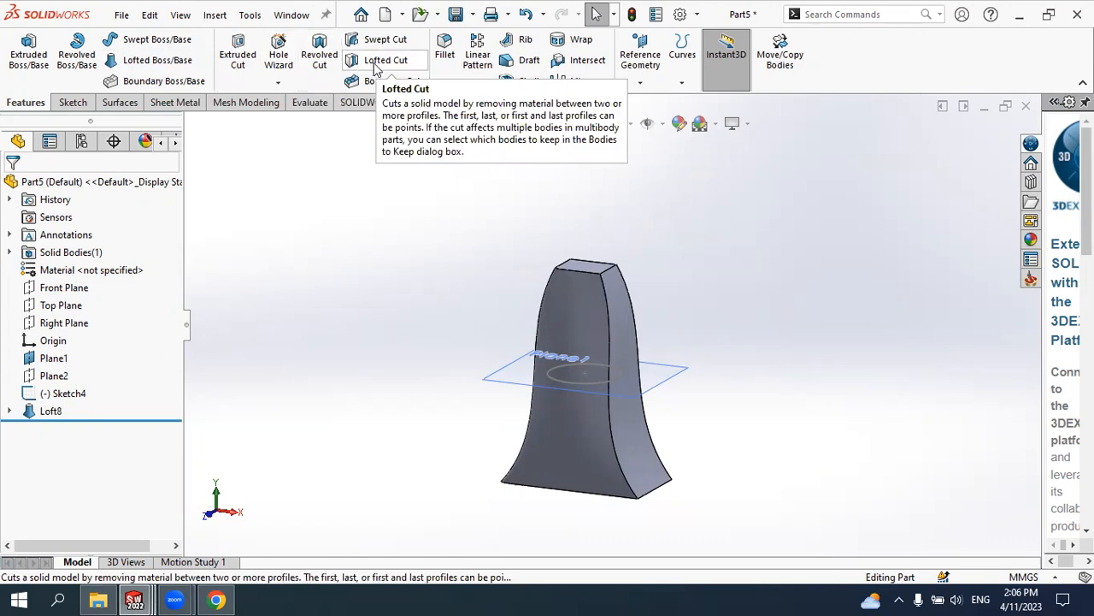
# Create a new part and open a sketch on its Top Plane
pyautogui.click(402, 14)
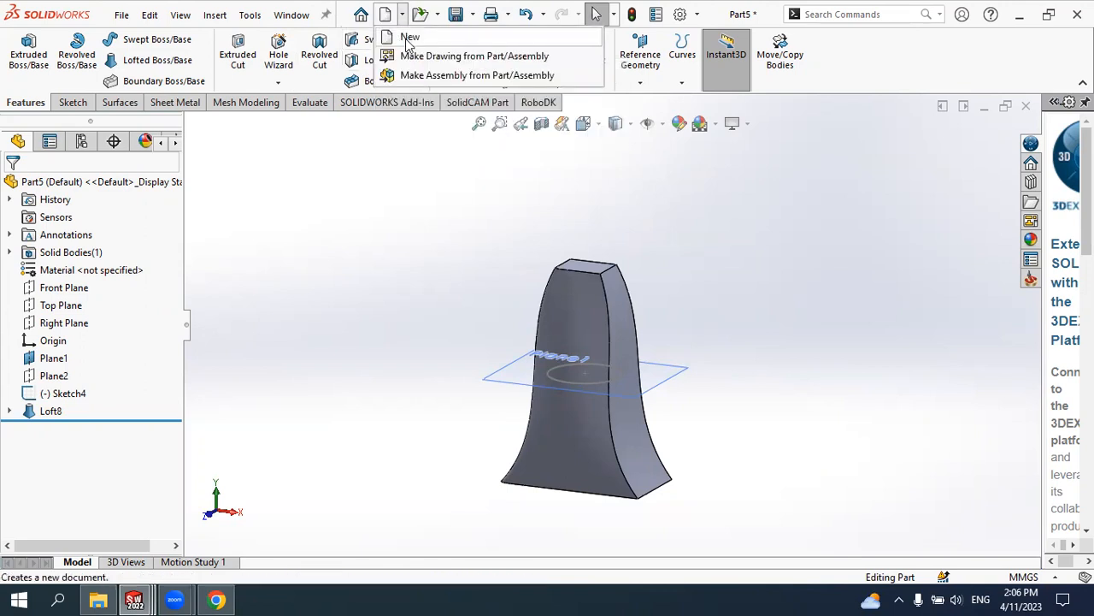
pyautogui.click(402, 38)
pyautogui.click(671, 503)
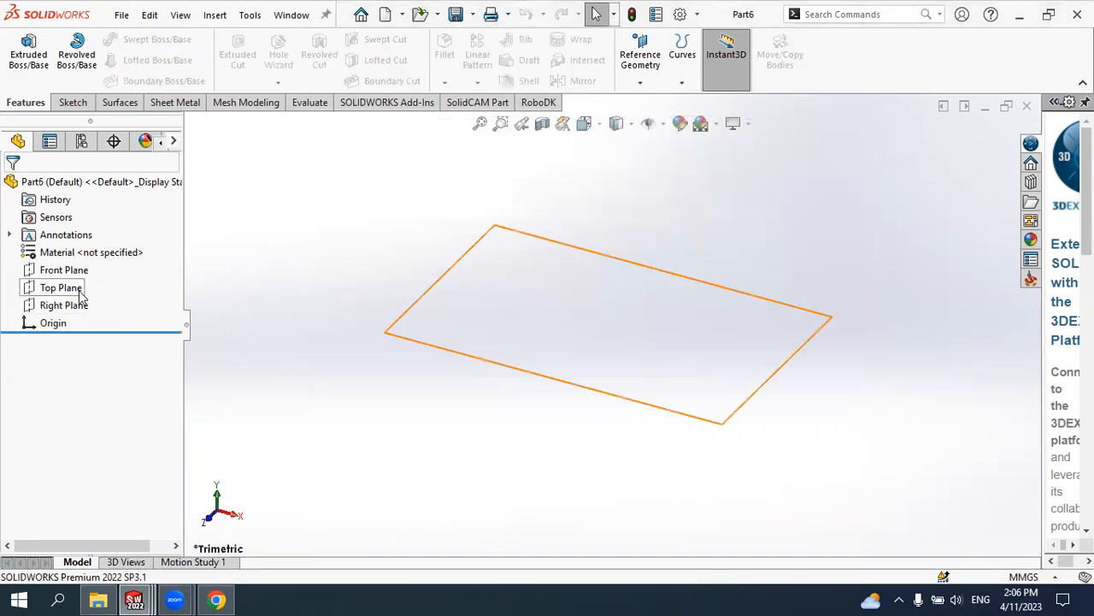
pyautogui.click(79, 293)
pyautogui.click(99, 272)
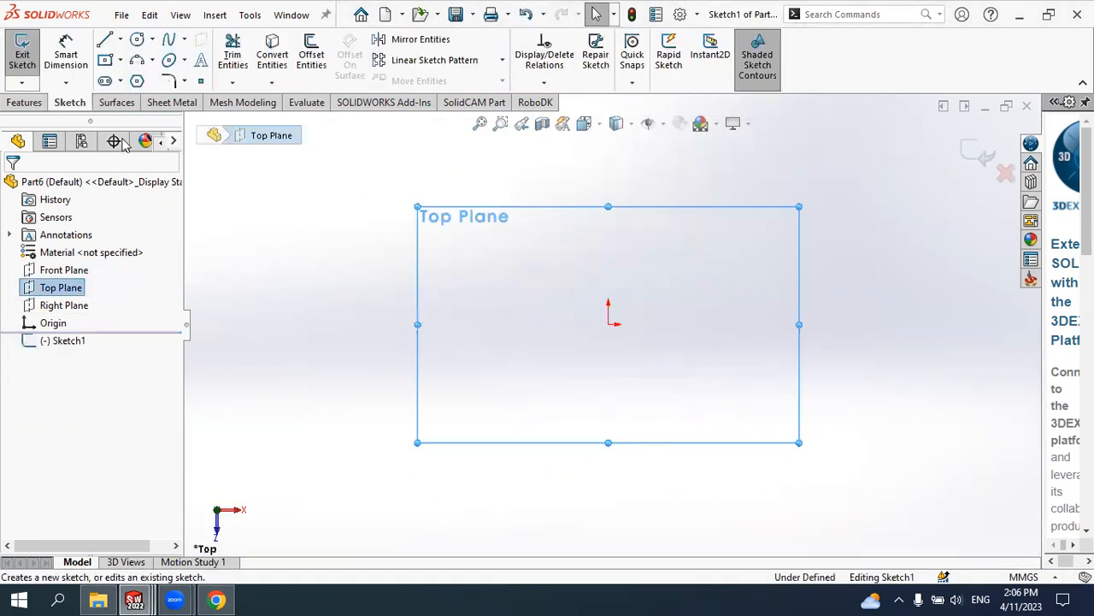
# Draw a center rectangle about 224 mm by 117 mm centred on the origin
pyautogui.click(122, 61)
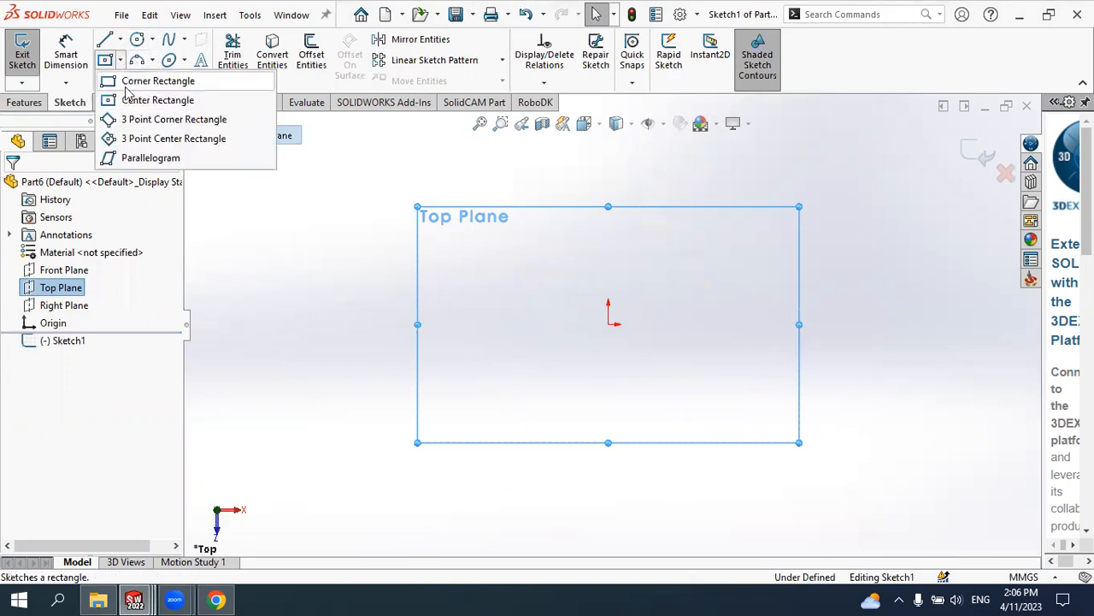
pyautogui.click(130, 97)
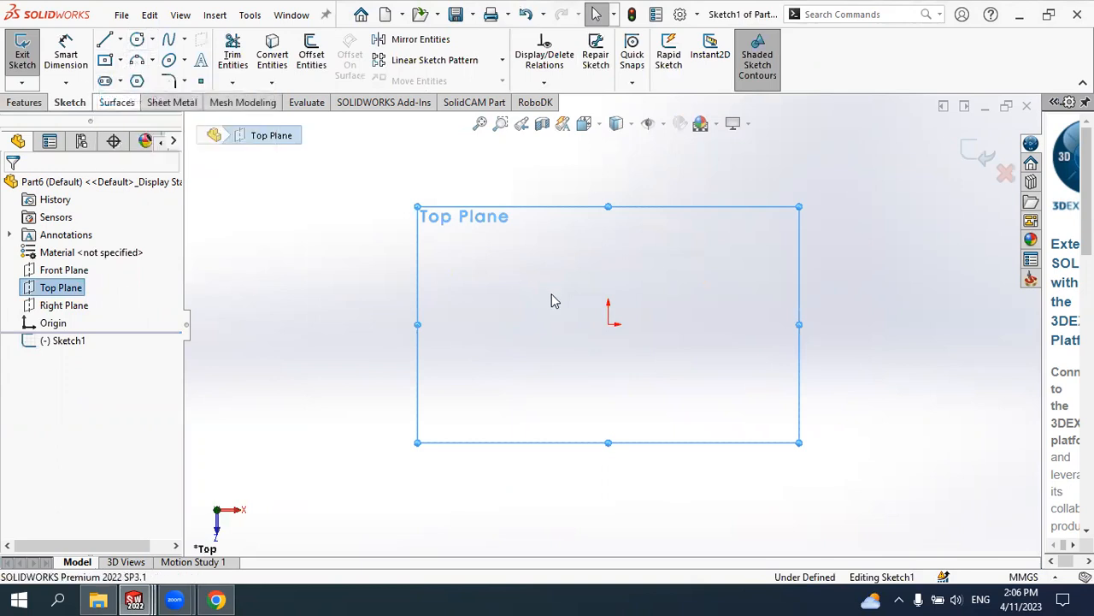
pyautogui.click(608, 325)
pyautogui.click(848, 200)
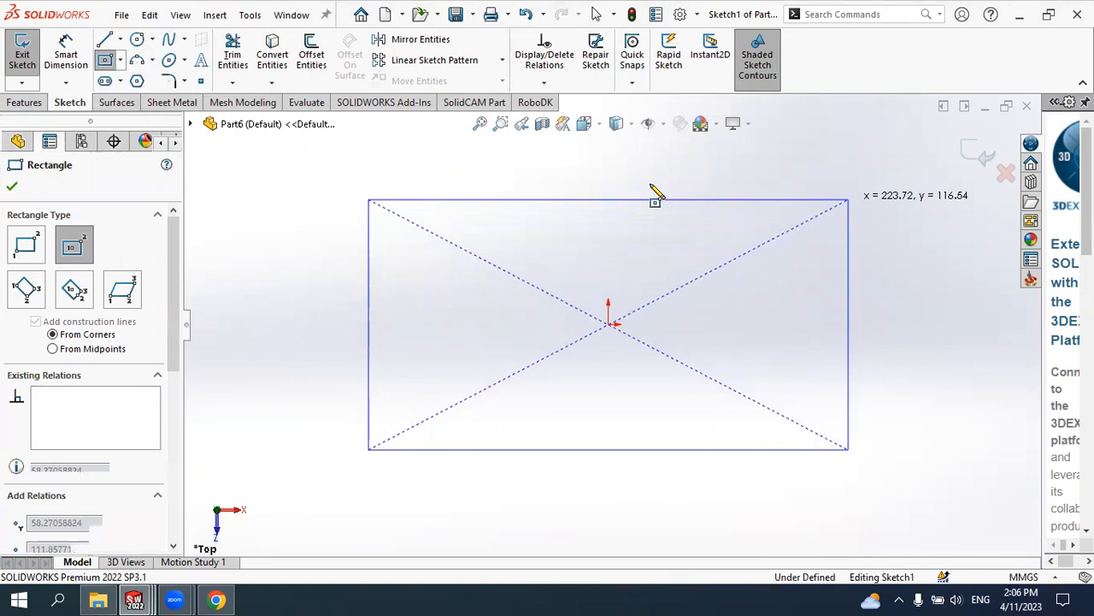
pyautogui.click(12, 186)
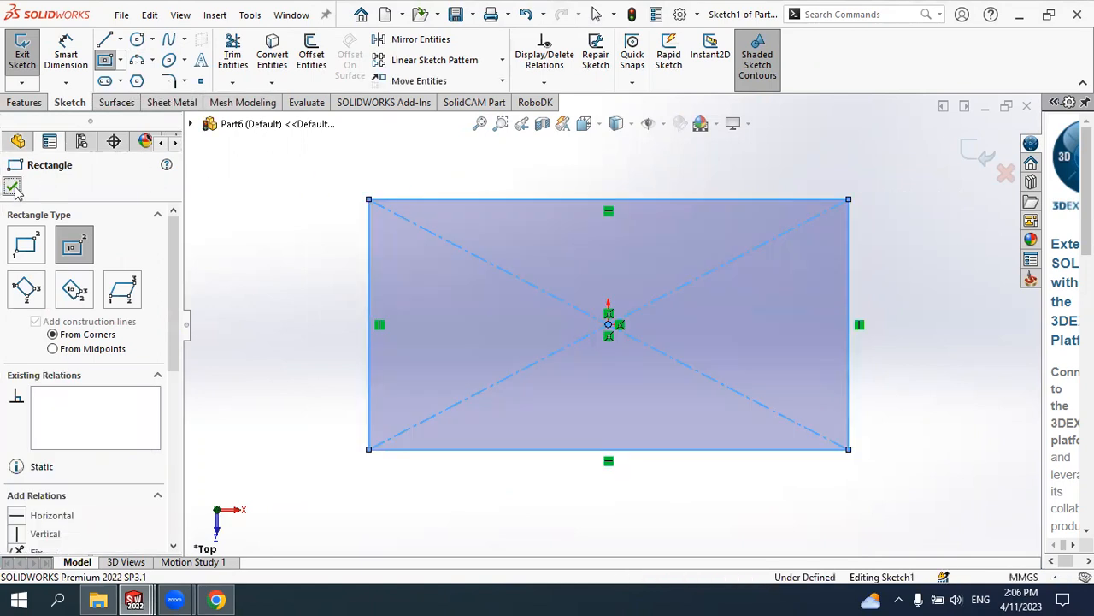
# Extrude the center rectangle upward as a solid block with a blind depth of 190 mm
pyautogui.click(26, 104)
pyautogui.moveTo(610, 487)
pyautogui.mouseDown(button='middle')
pyautogui.moveTo(625, 379)
pyautogui.moveTo(572, 256)
pyautogui.moveTo(599, 268)
pyautogui.mouseUp(button='middle')
pyautogui.click(40, 61)
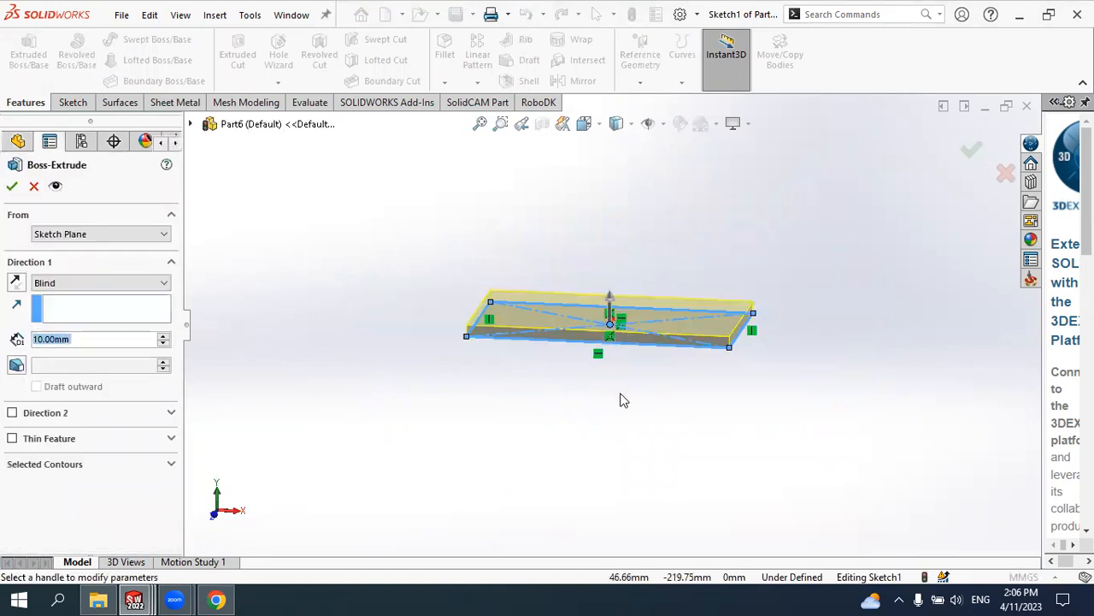
pyautogui.moveTo(163, 336); pyautogui.dragTo(163, 339)
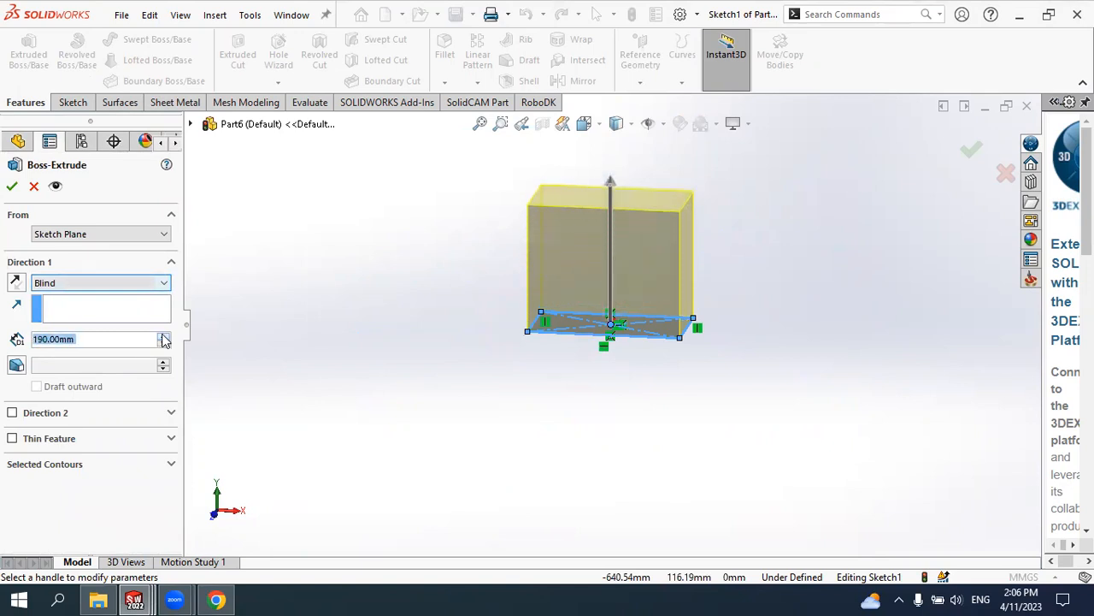
pyautogui.click(13, 187)
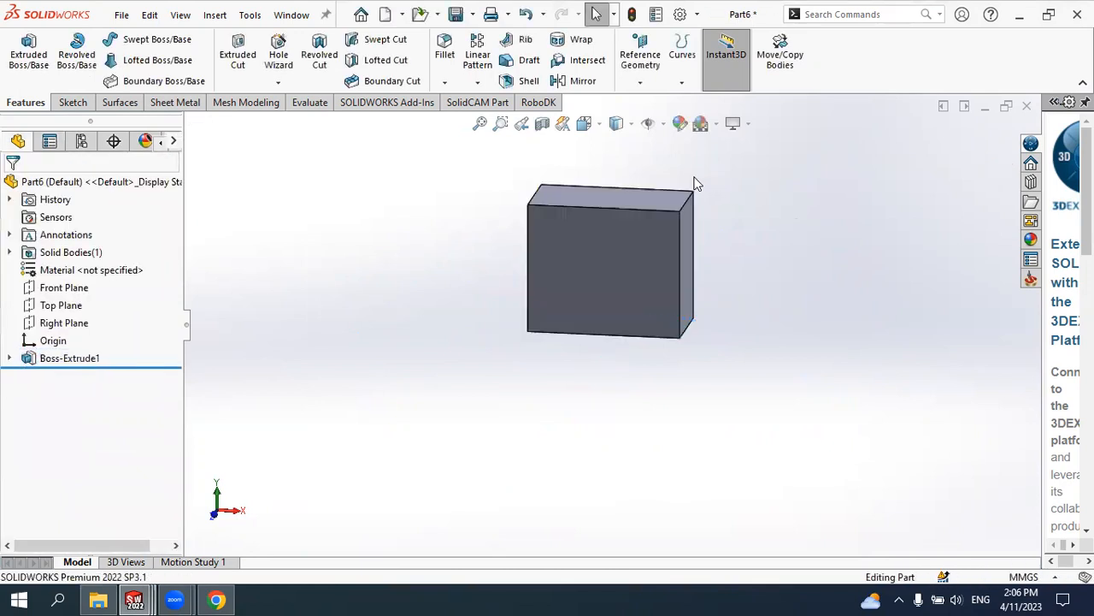
# Sketch a circle about 93 mm in diameter on the block's top face, centred on the origin
pyautogui.moveTo(715, 213); pyautogui.dragTo(628, 197, button='middle')
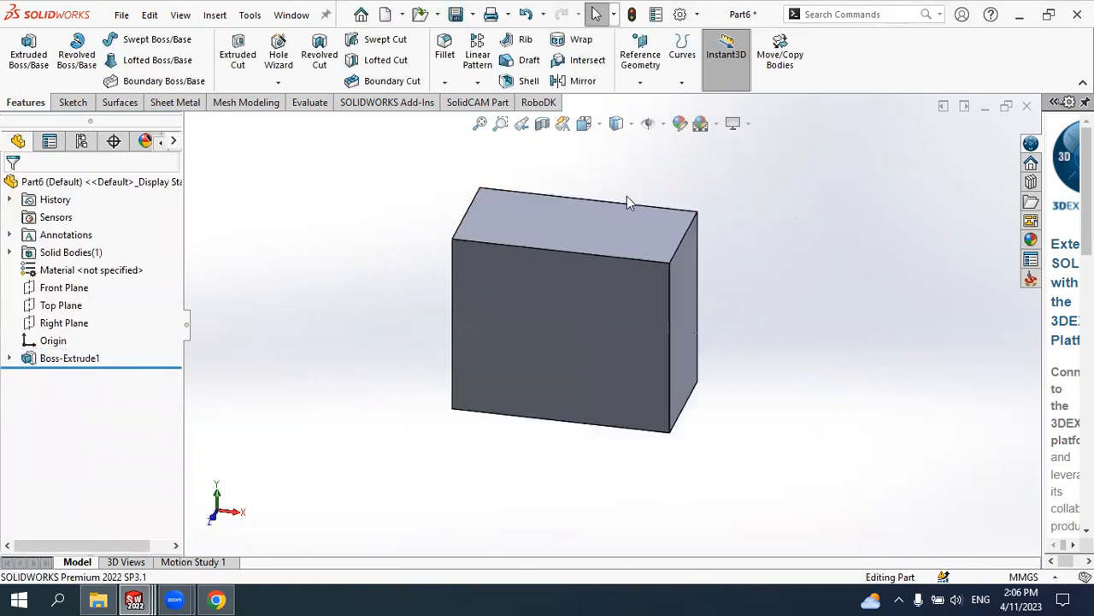
pyautogui.click(561, 225)
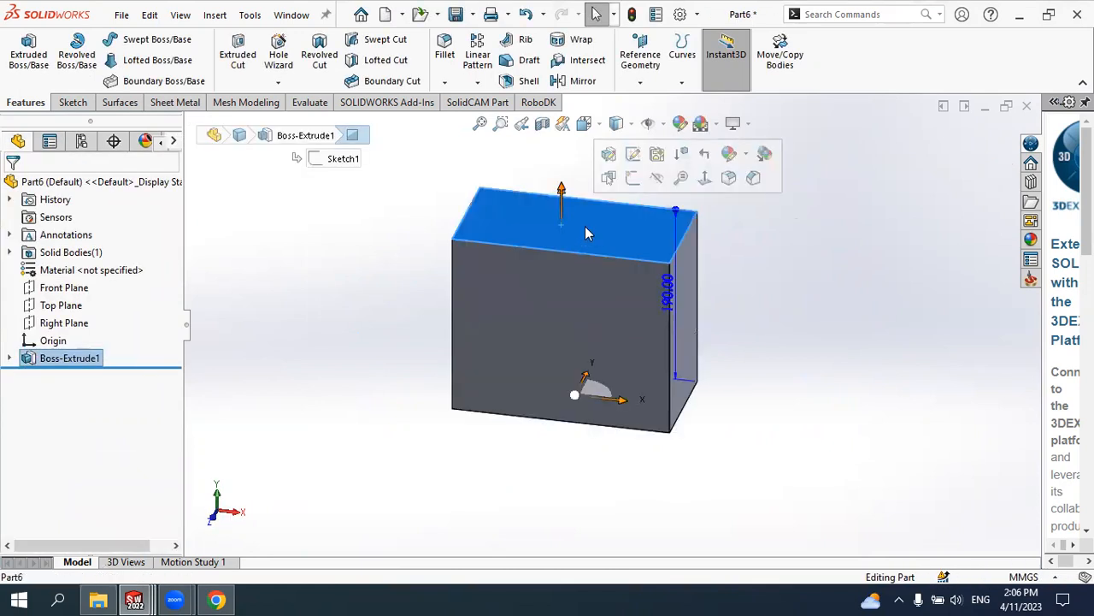
pyautogui.click(633, 178)
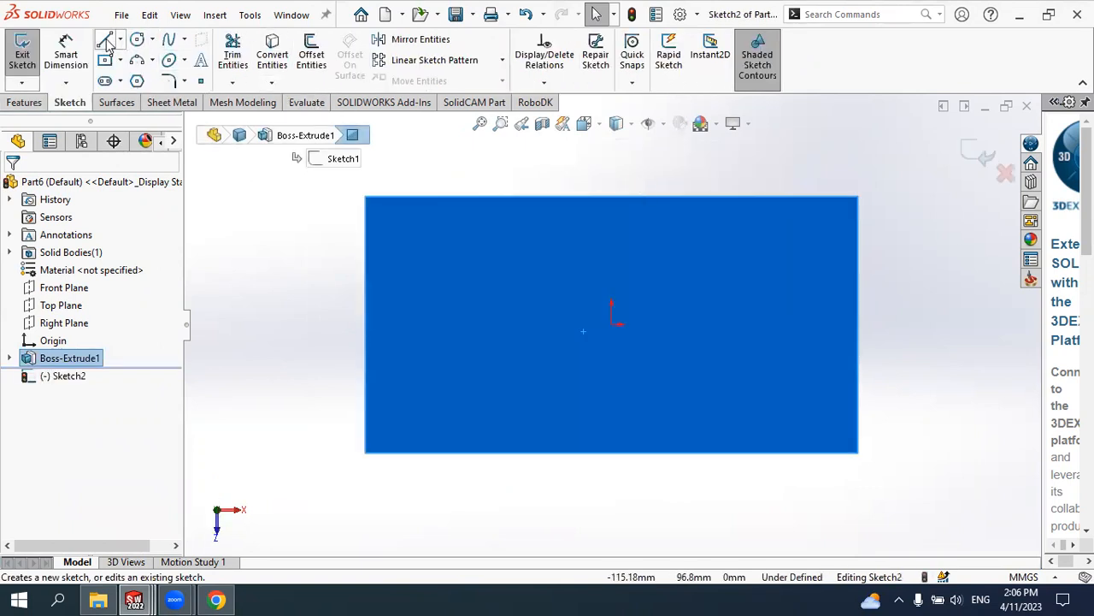
pyautogui.click(136, 41)
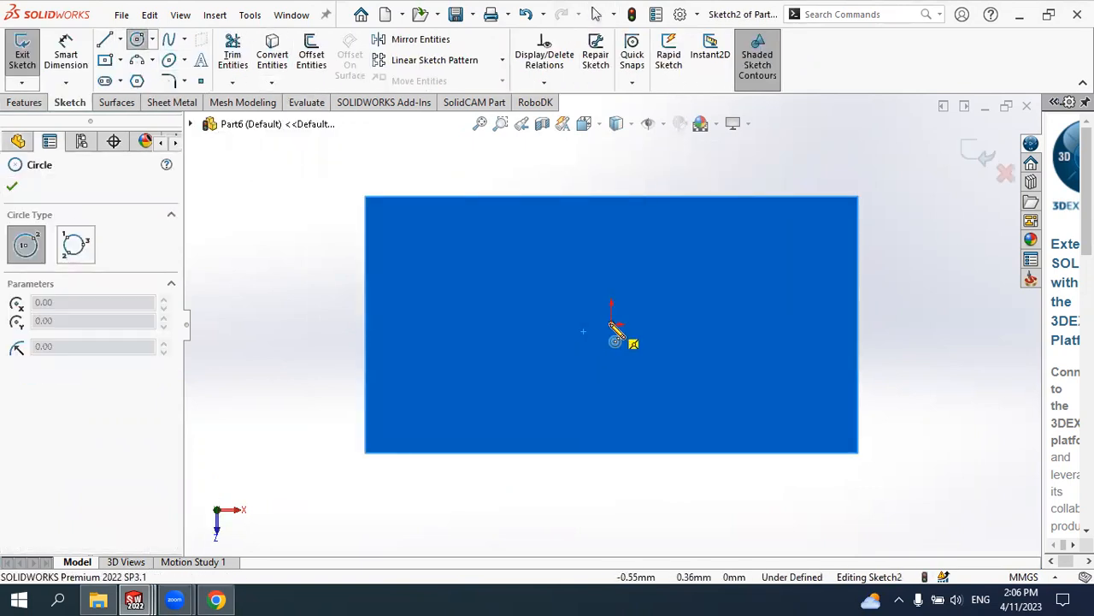
pyautogui.click(611, 324)
pyautogui.click(660, 237)
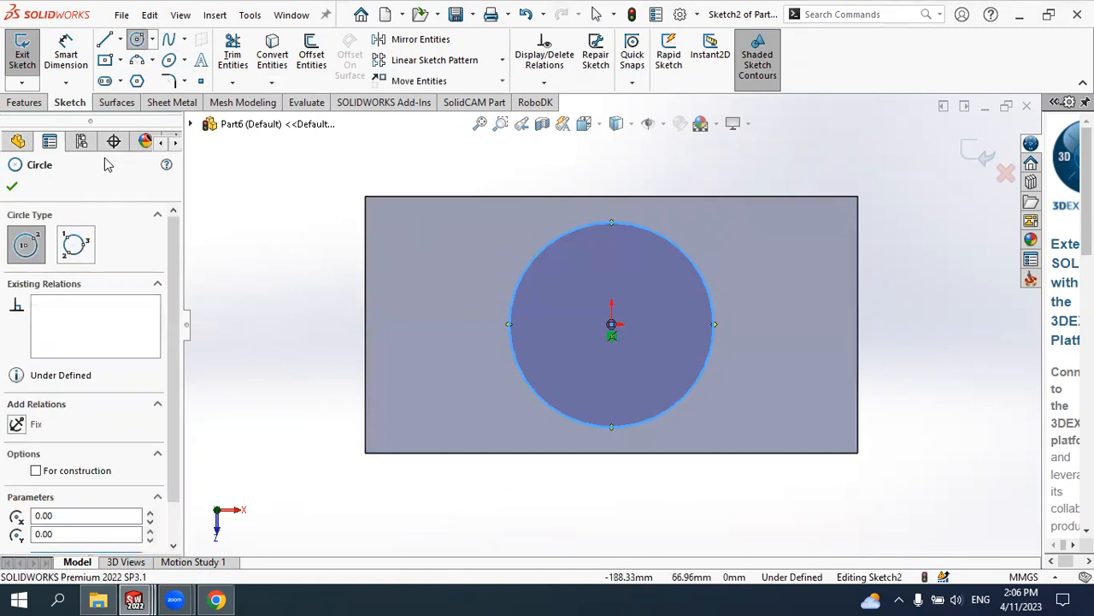
pyautogui.click(12, 188)
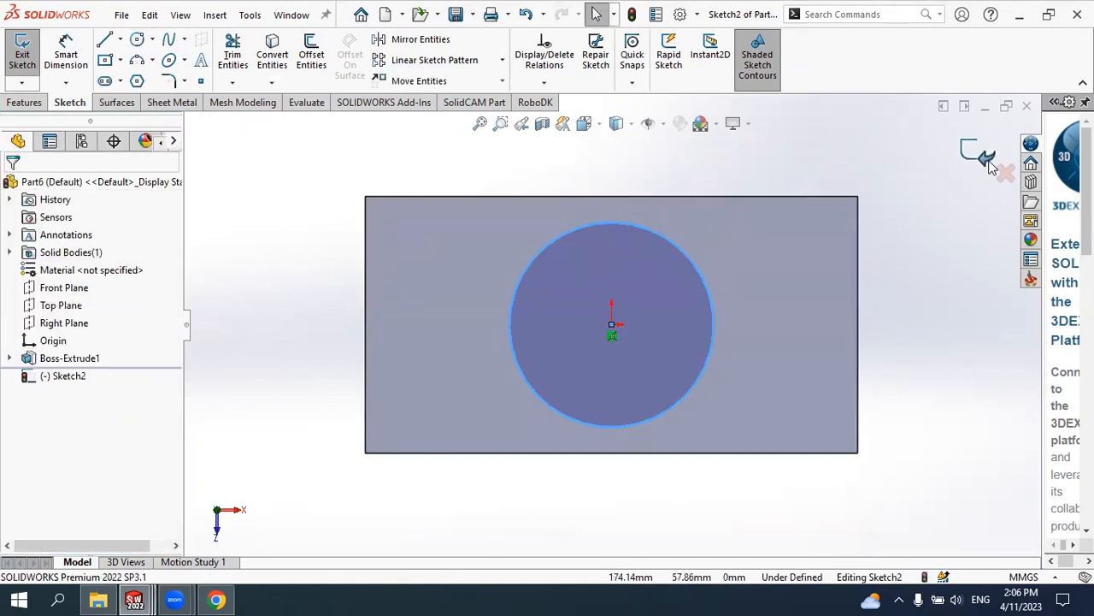
# Sketch a center rectangle about 142 mm by 74 mm on the block's bottom face, centred on the origin
pyautogui.scroll(2, 687, 370)
pyautogui.moveTo(655, 423)
pyautogui.mouseDown(button='middle')
pyautogui.moveTo(666, 217)
pyautogui.moveTo(624, 435)
pyautogui.moveTo(619, 274)
pyautogui.moveTo(612, 388)
pyautogui.mouseUp(button='middle')
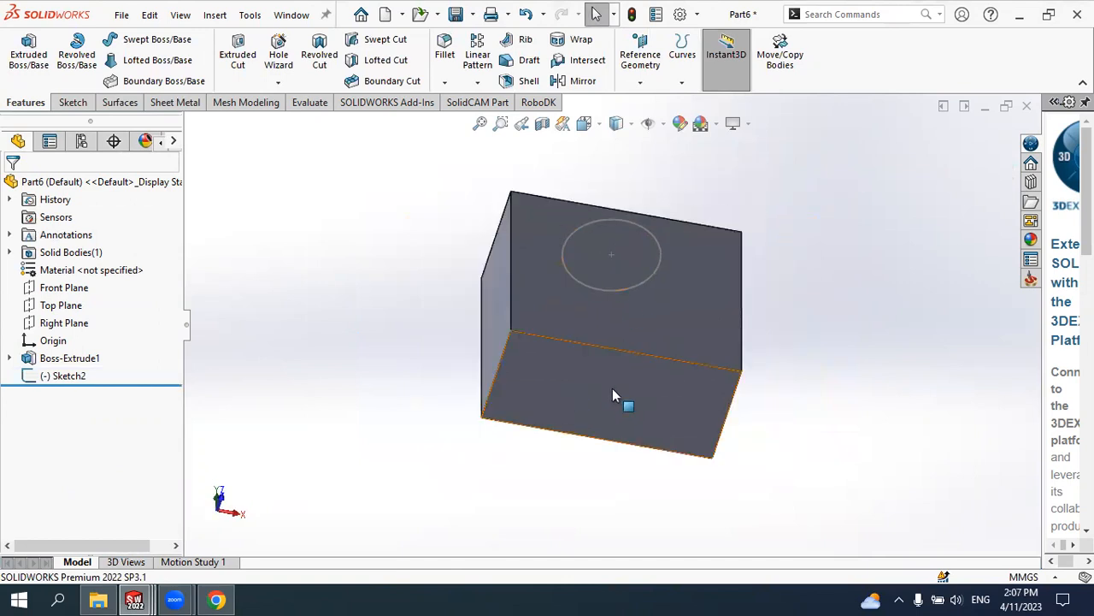
pyautogui.click(575, 388)
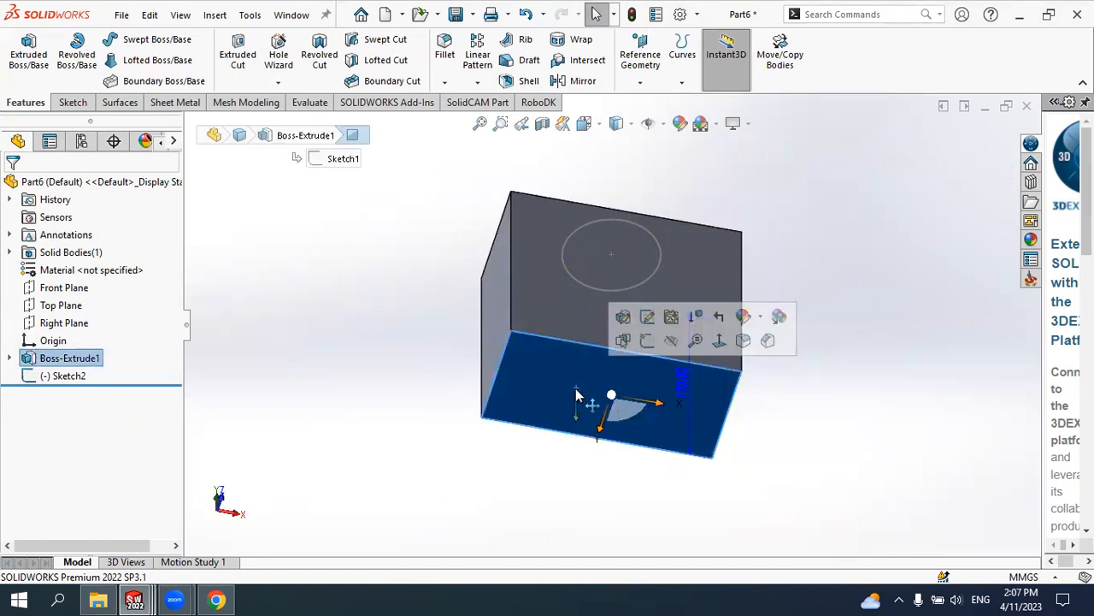
pyautogui.click(647, 350)
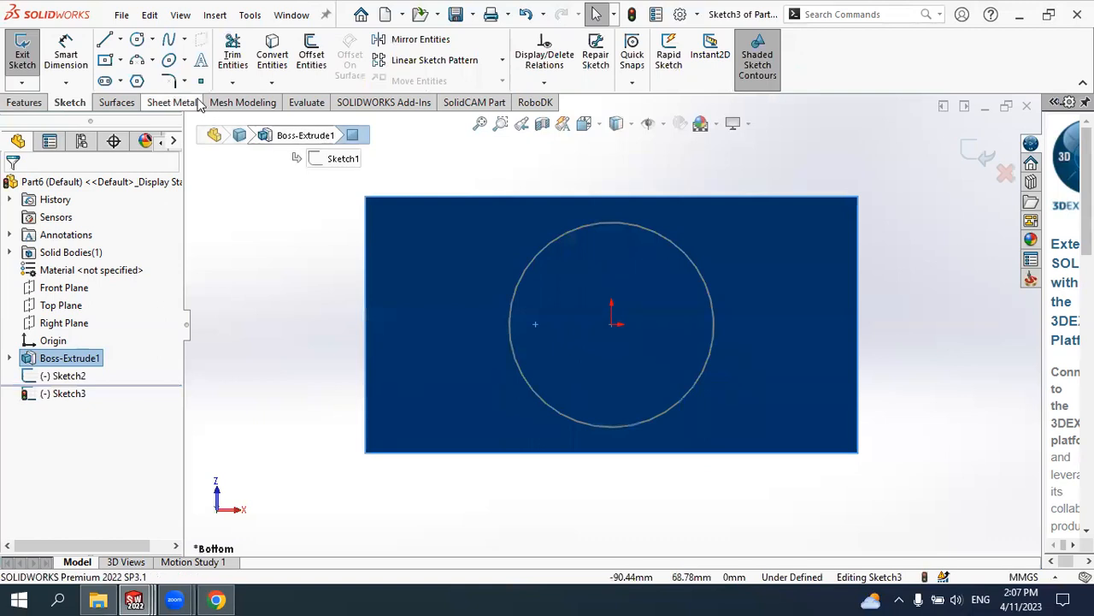
pyautogui.click(122, 61)
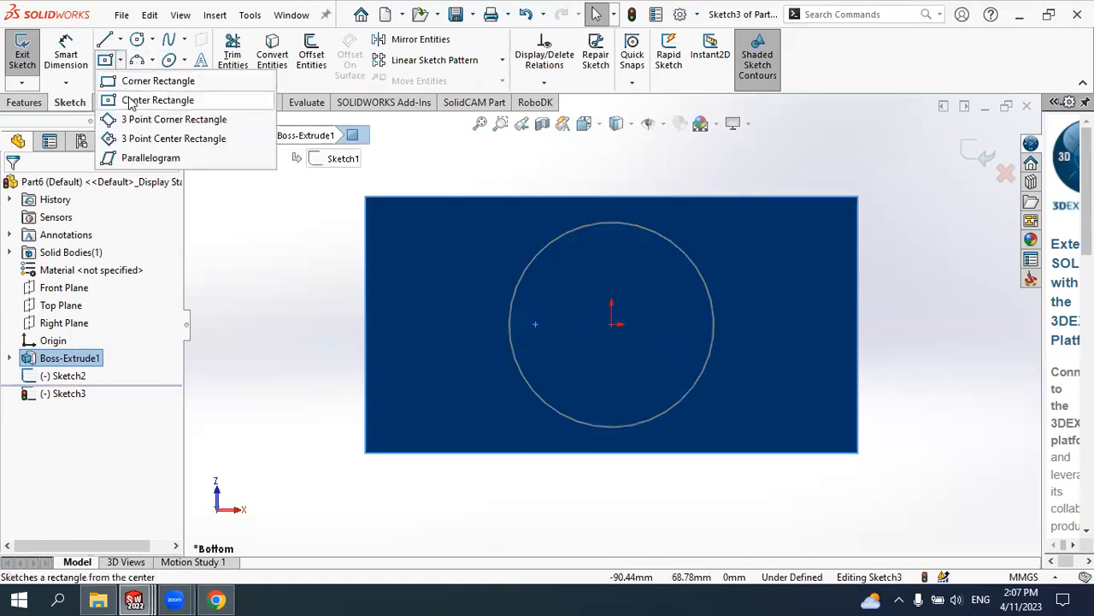
pyautogui.click(154, 98)
pyautogui.click(611, 324)
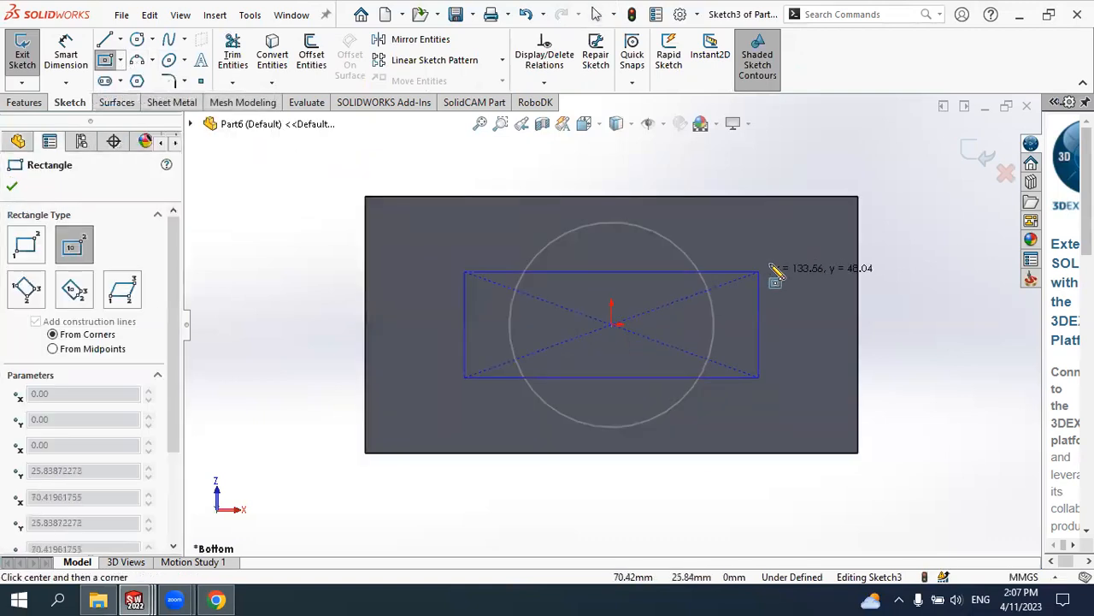
pyautogui.click(767, 245)
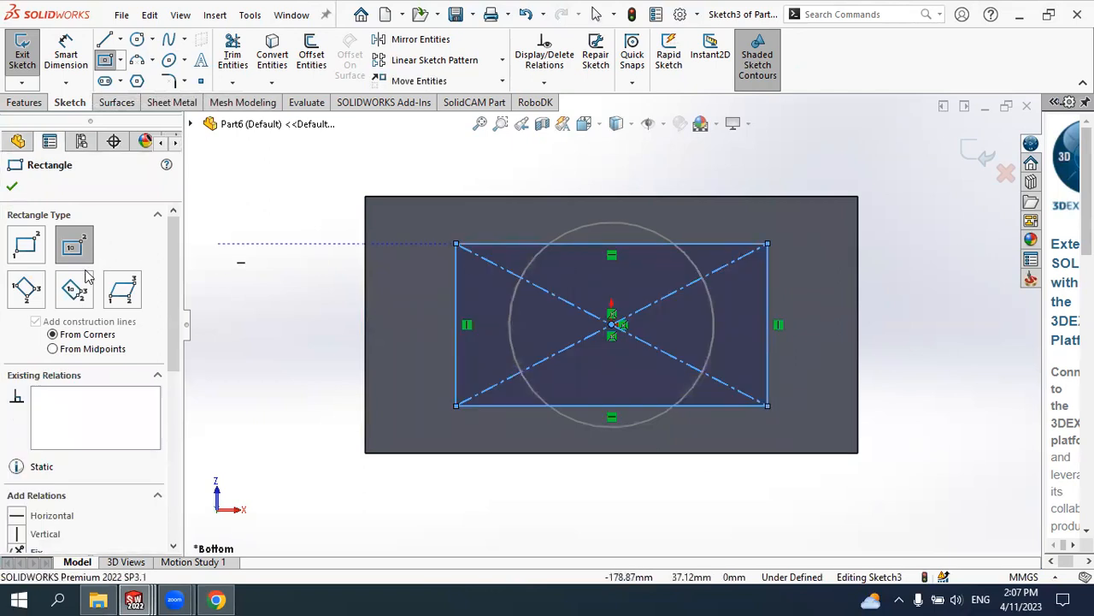
# Round all four corners of the bottom rectangle with 10 mm sketch fillets and exit the sketch
pyautogui.click(182, 81)
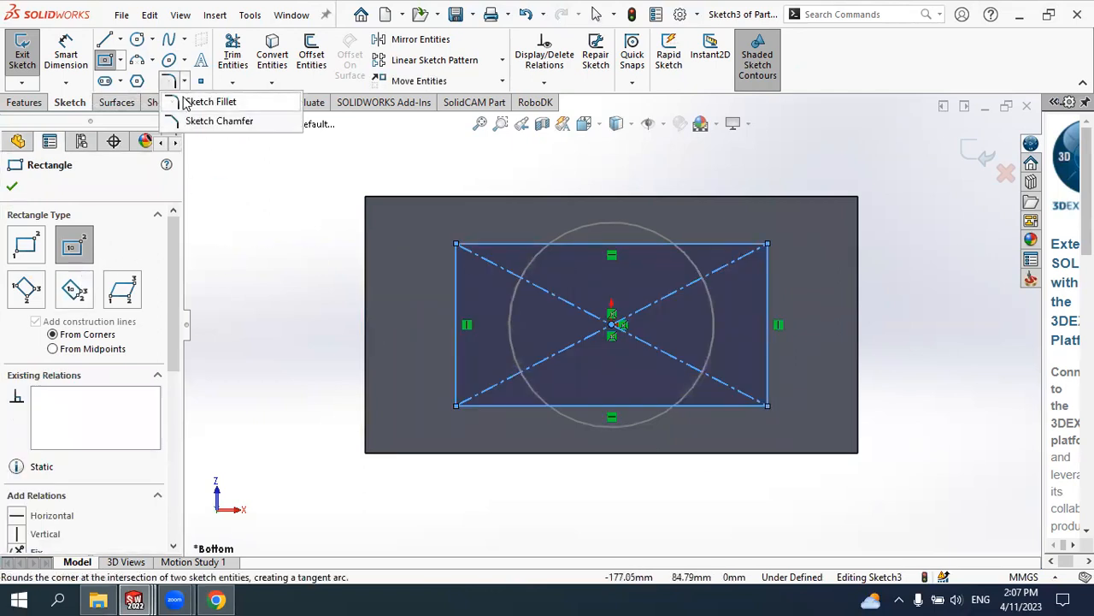
pyautogui.click(205, 100)
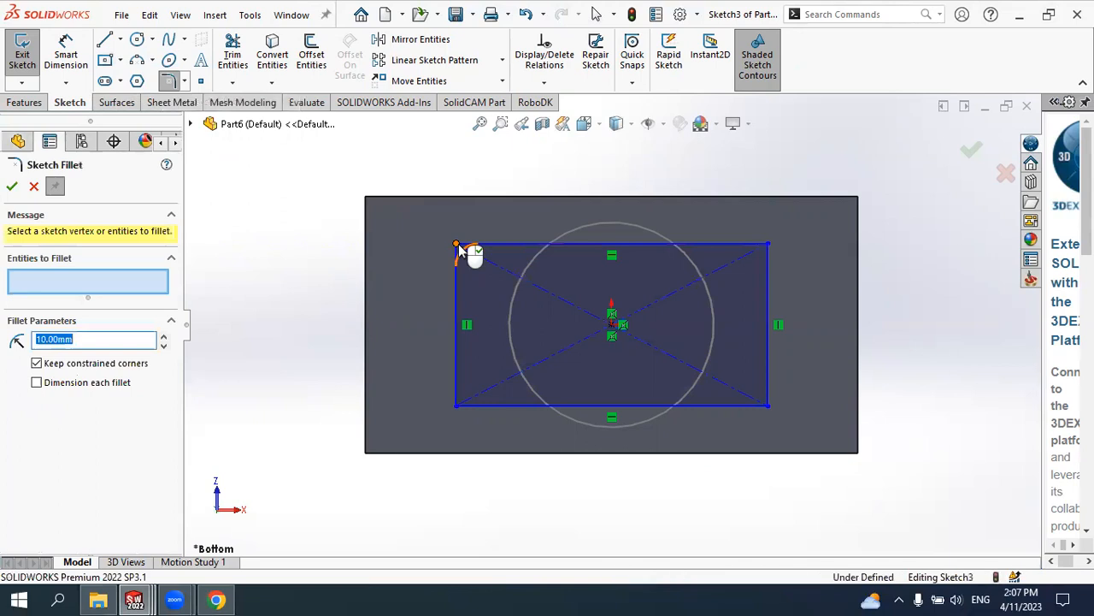
pyautogui.click(457, 245)
pyautogui.click(768, 250)
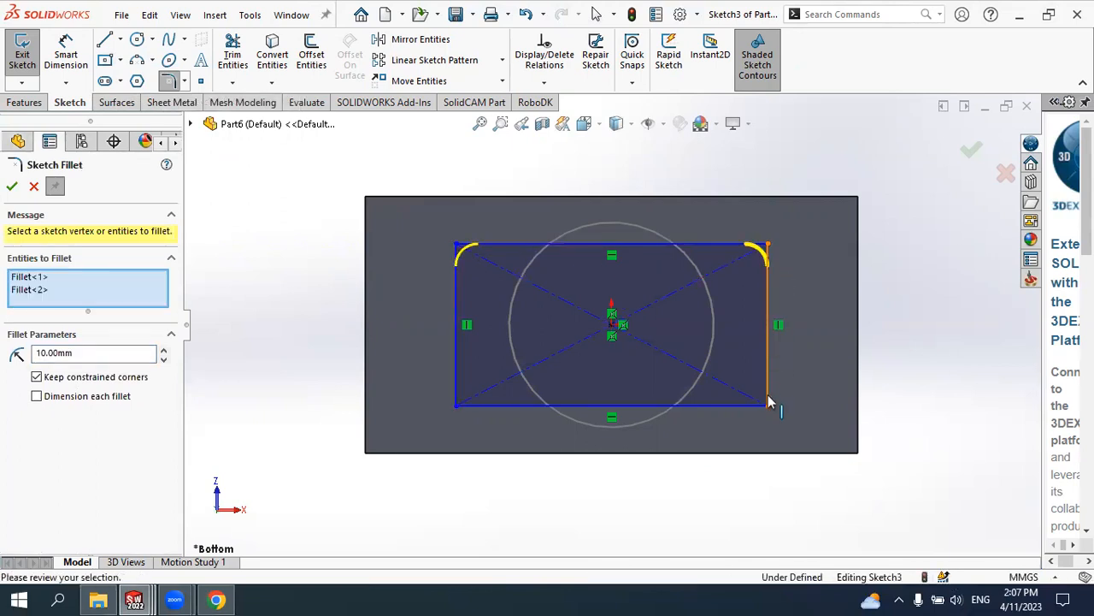
pyautogui.click(767, 403)
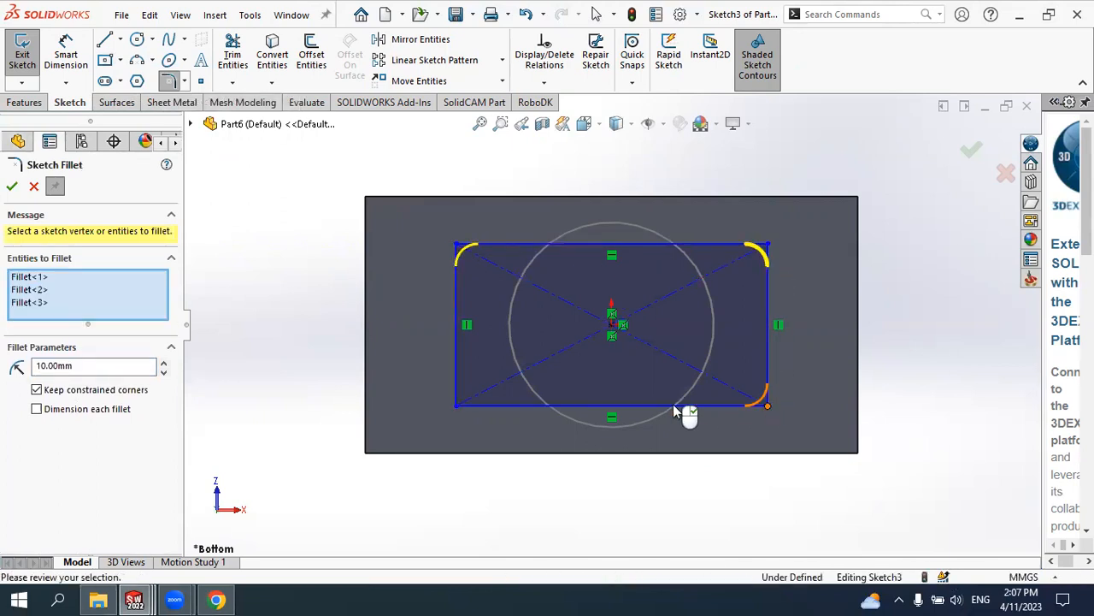
pyautogui.click(459, 407)
pyautogui.click(11, 188)
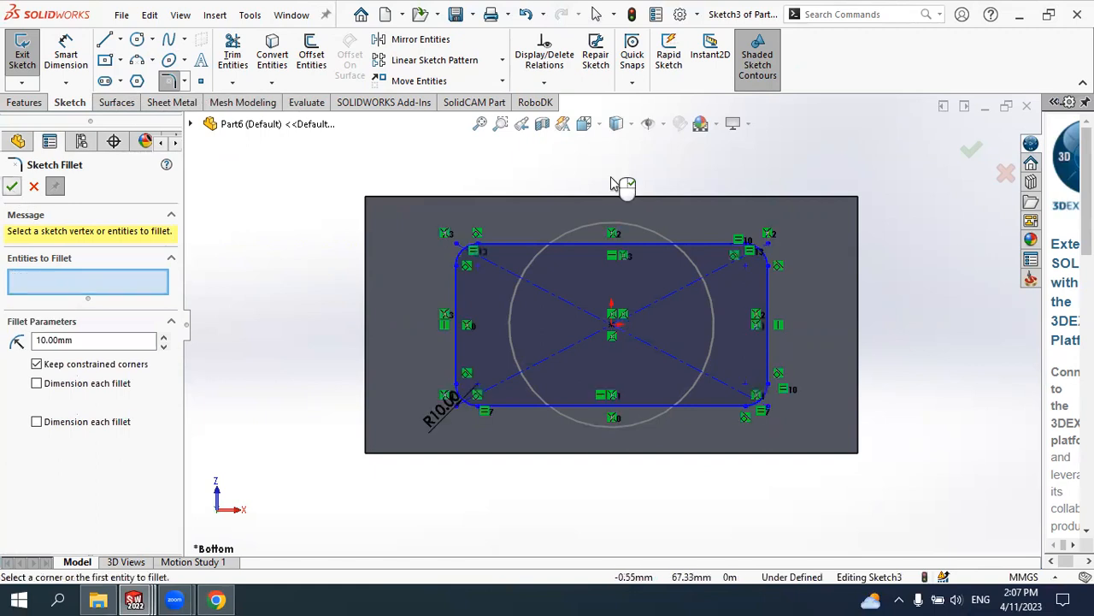
pyautogui.click(961, 152)
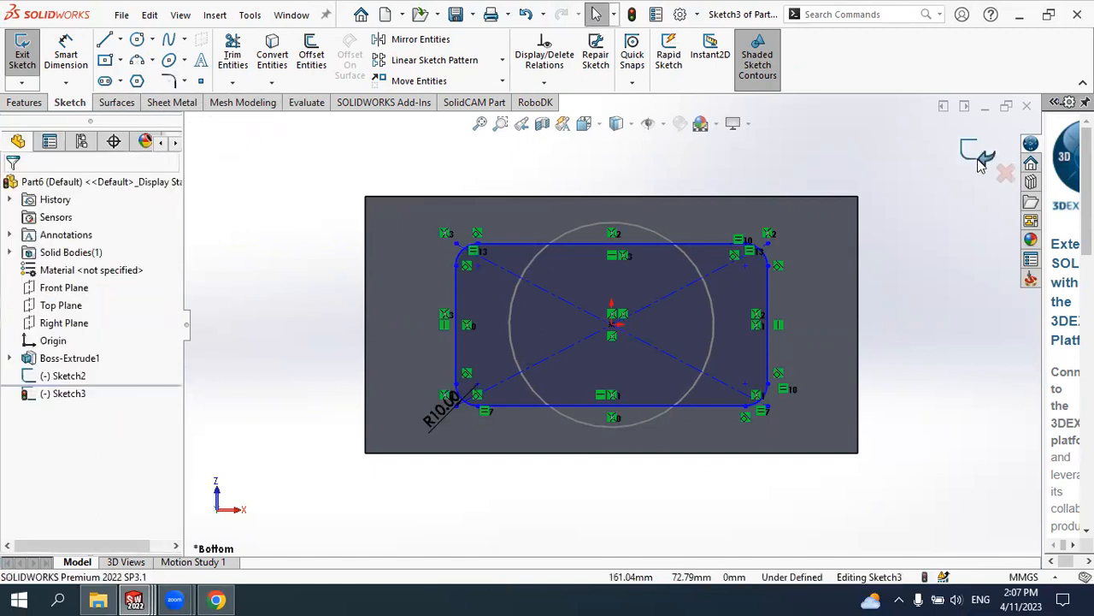
pyautogui.click(979, 160)
# Examine the circle on the block's top face and the rounded rectangle on its bottom face from several angles
pyautogui.moveTo(927, 265); pyautogui.dragTo(628, 205, button='middle')
pyautogui.click(634, 180)
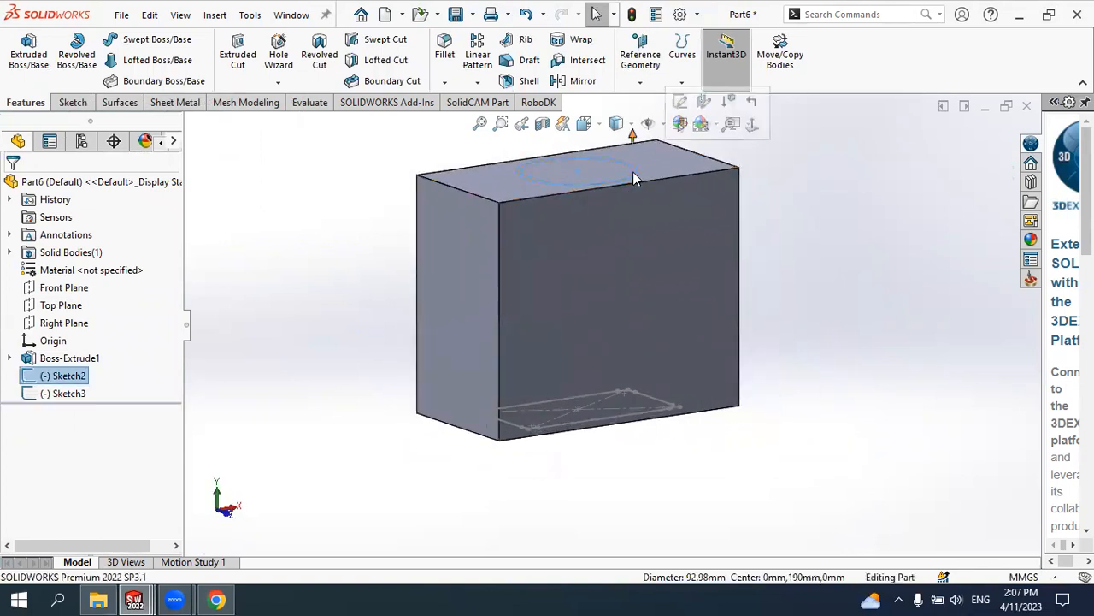
pyautogui.click(915, 348)
pyautogui.moveTo(844, 379); pyautogui.dragTo(840, 245, button='middle')
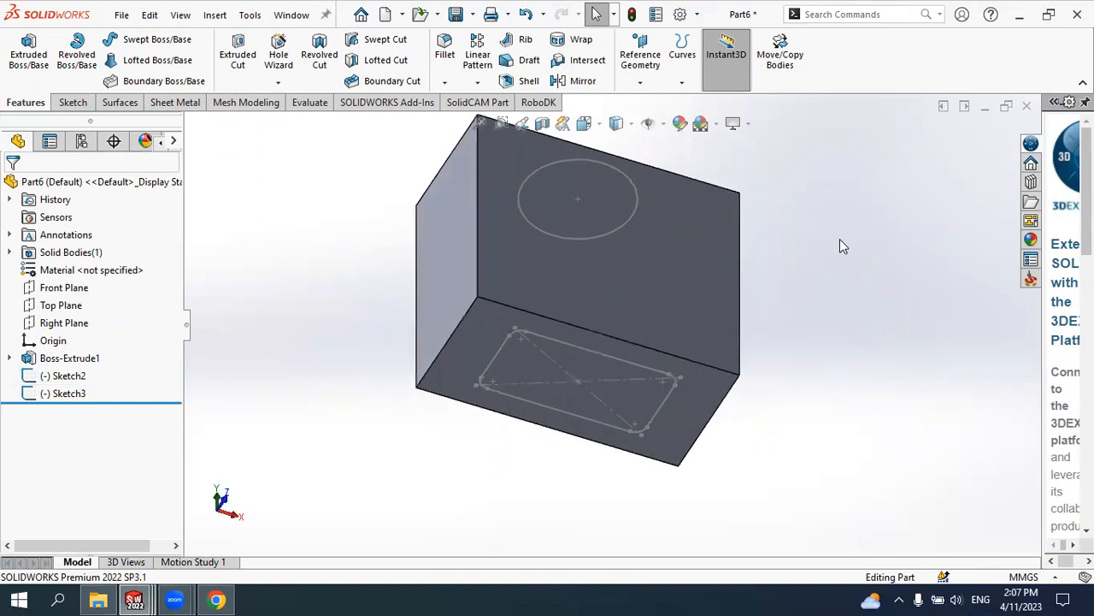
pyautogui.click(592, 352)
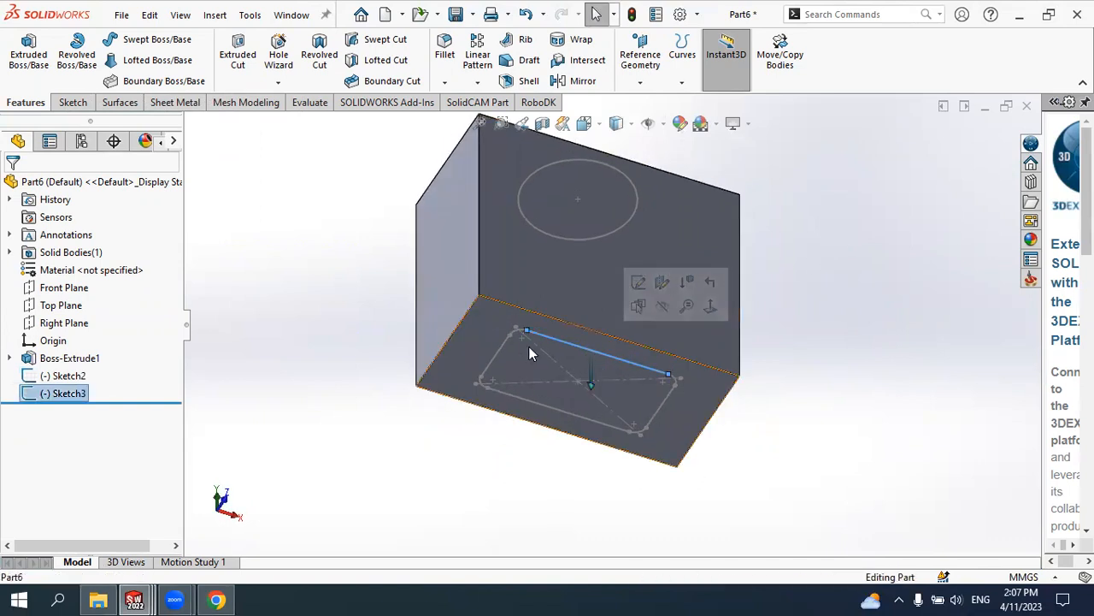
pyautogui.moveTo(820, 386); pyautogui.dragTo(811, 508, button='middle')
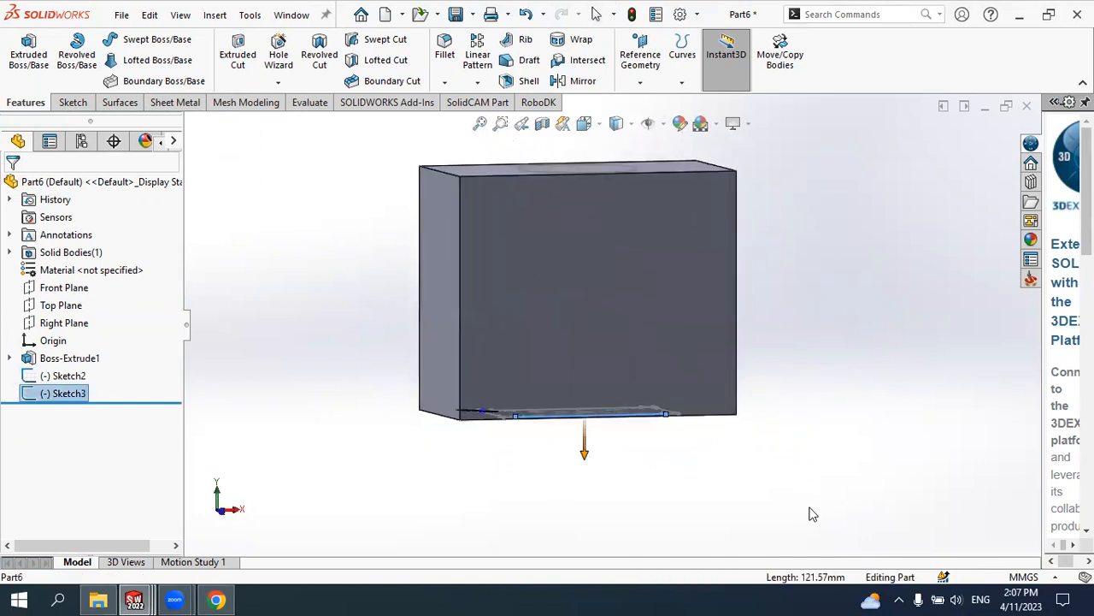
pyautogui.scroll(3, 800, 479)
pyautogui.scroll(-2, 677, 316)
pyautogui.moveTo(637, 320); pyautogui.dragTo(670, 359, button='middle')
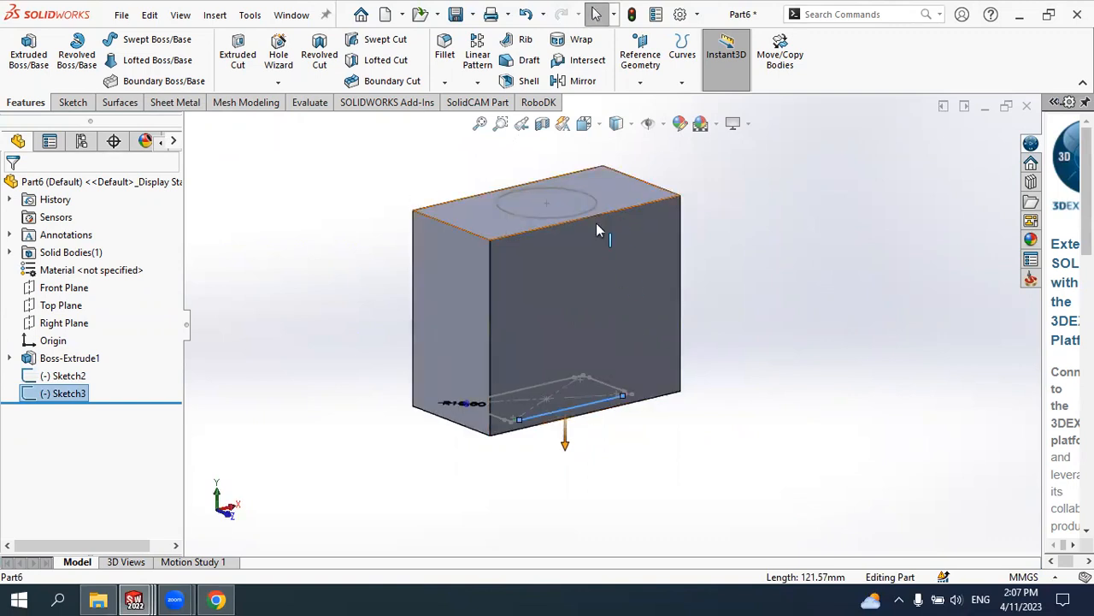
pyautogui.scroll(2, 587, 253)
pyautogui.scroll(-3, 588, 251)
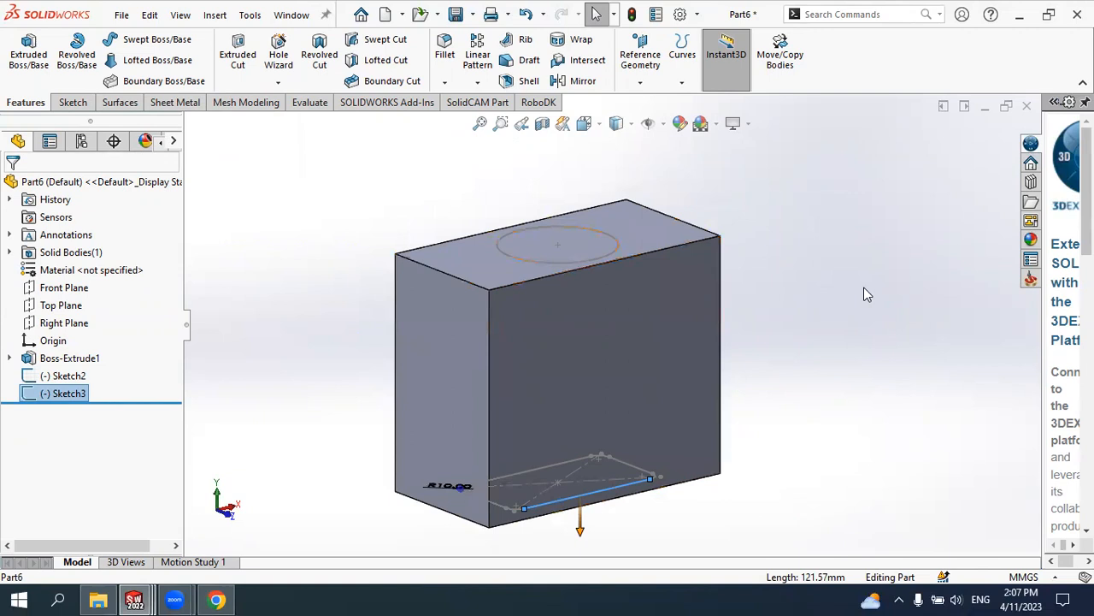
# Start a Lofted Cut, clear its preselected profile, and choose the top circle and the bottom rounded rectangle as profiles
pyautogui.click(390, 65)
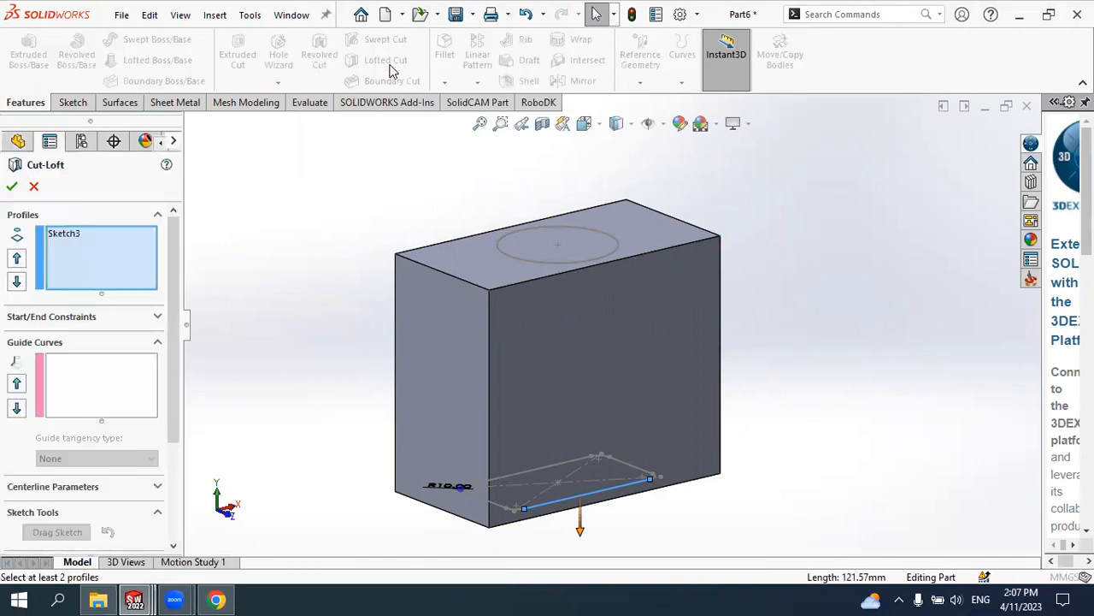
pyautogui.rightClick(80, 237)
pyautogui.click(117, 259)
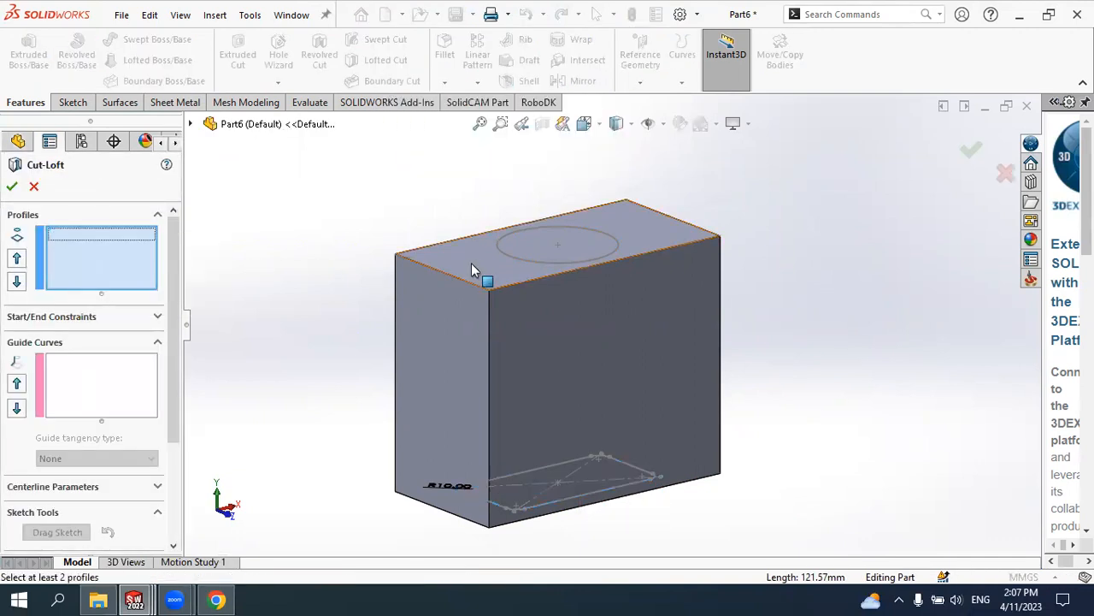
pyautogui.click(509, 254)
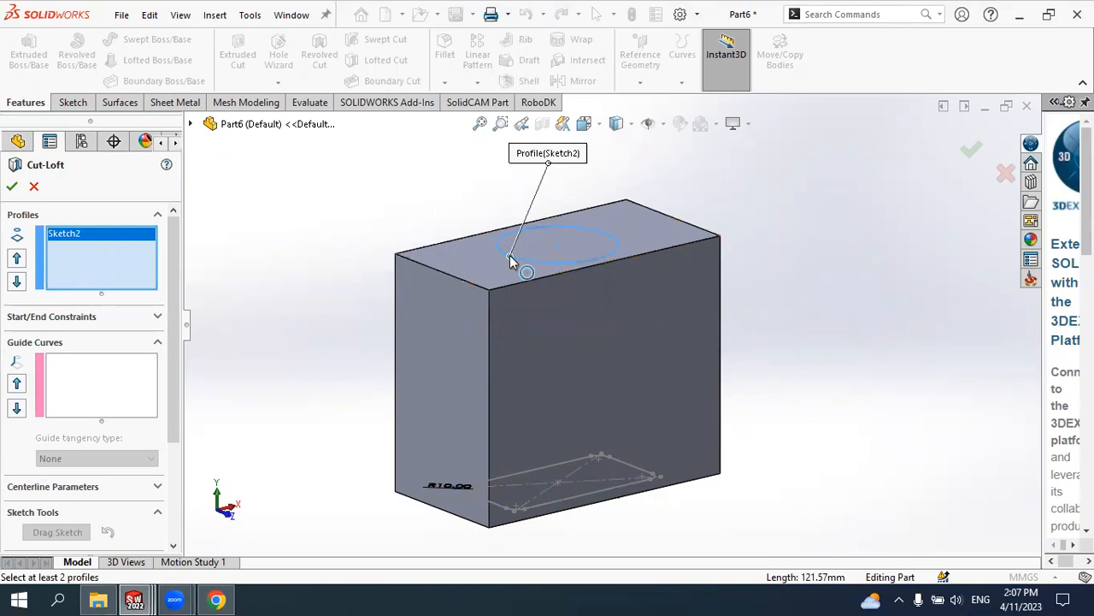
pyautogui.click(533, 510)
# Try the Shaded, Hidden Lines Removed and Hidden Lines Visible display styles, settle on Wireframe, and inspect the lofted cut preview
pyautogui.moveTo(728, 447)
pyautogui.mouseDown(button='middle')
pyautogui.moveTo(656, 369)
pyautogui.moveTo(674, 416)
pyautogui.moveTo(691, 422)
pyautogui.moveTo(675, 231)
pyautogui.mouseUp(button='middle')
pyautogui.click(631, 124)
pyautogui.click(613, 178)
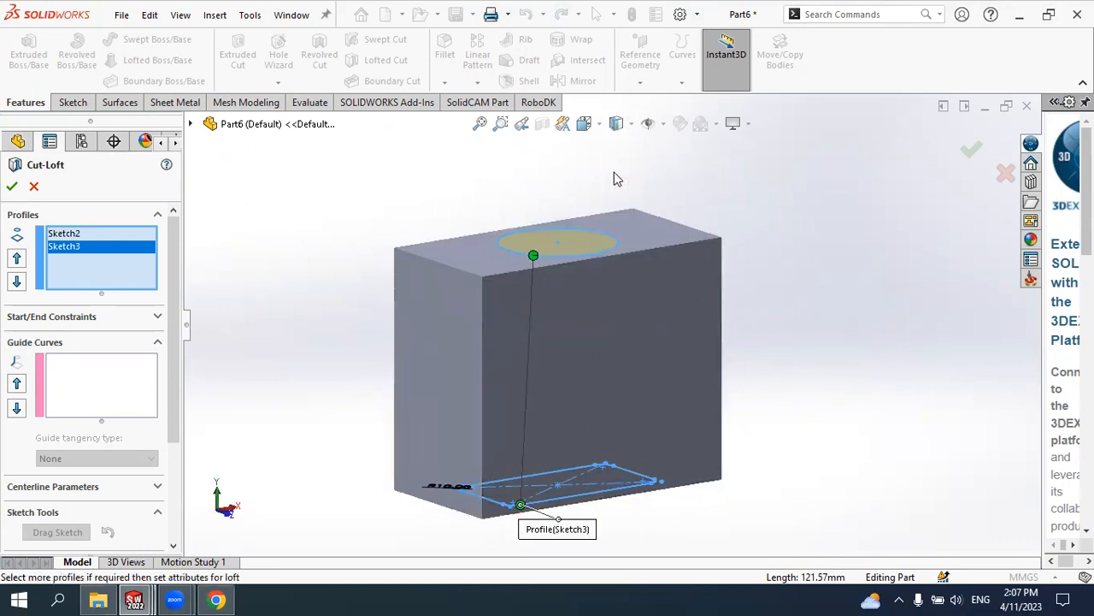
pyautogui.click(631, 125)
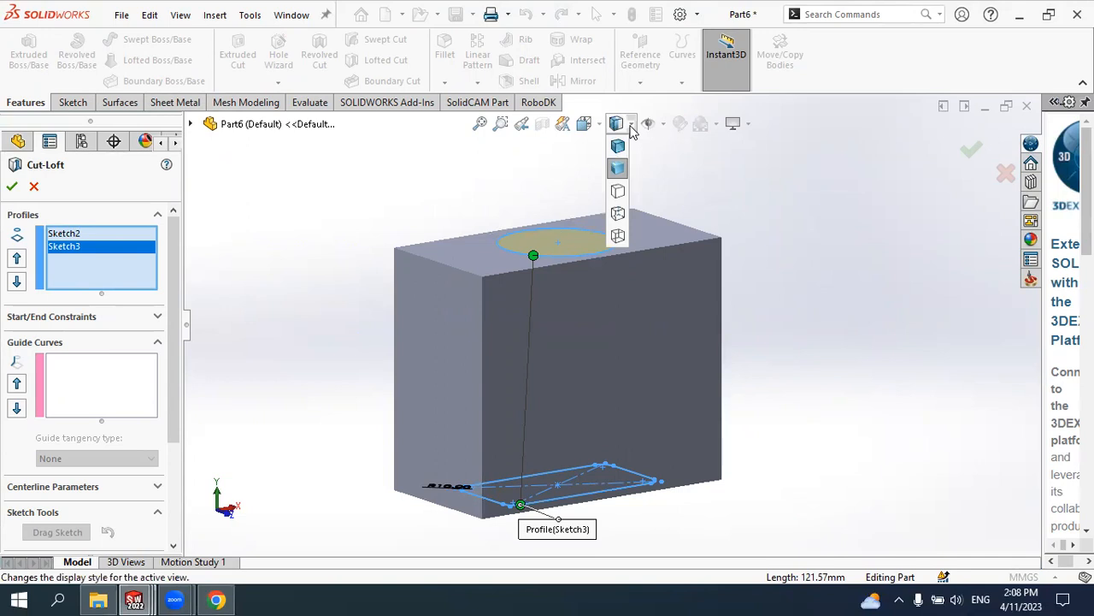
pyautogui.click(619, 190)
pyautogui.click(631, 124)
pyautogui.click(617, 212)
pyautogui.click(631, 125)
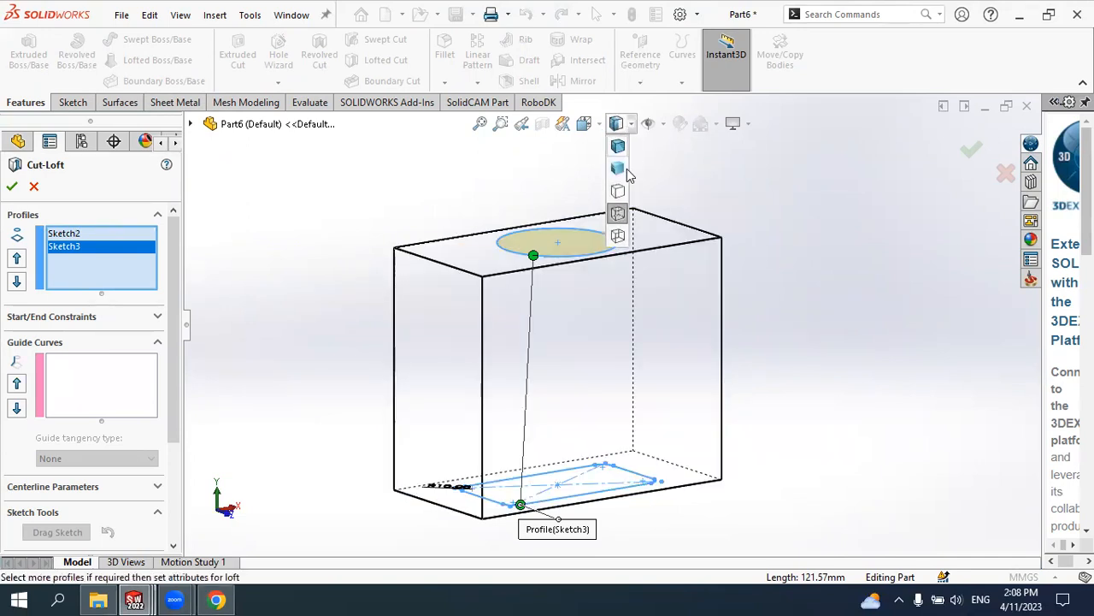
pyautogui.click(620, 237)
pyautogui.moveTo(750, 270)
pyautogui.mouseDown(button='middle')
pyautogui.moveTo(696, 245)
pyautogui.moveTo(737, 249)
pyautogui.moveTo(749, 262)
pyautogui.mouseUp(button='middle')
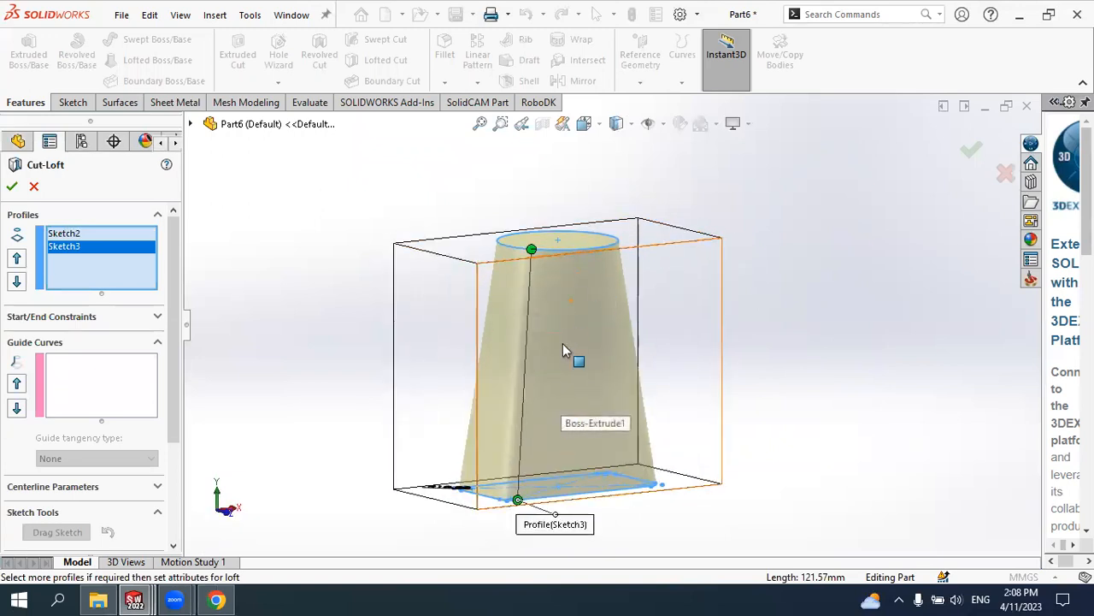
pyautogui.moveTo(745, 325)
pyautogui.mouseDown(button='middle')
pyautogui.moveTo(755, 371)
pyautogui.moveTo(727, 330)
pyautogui.moveTo(741, 346)
pyautogui.mouseUp(button='middle')
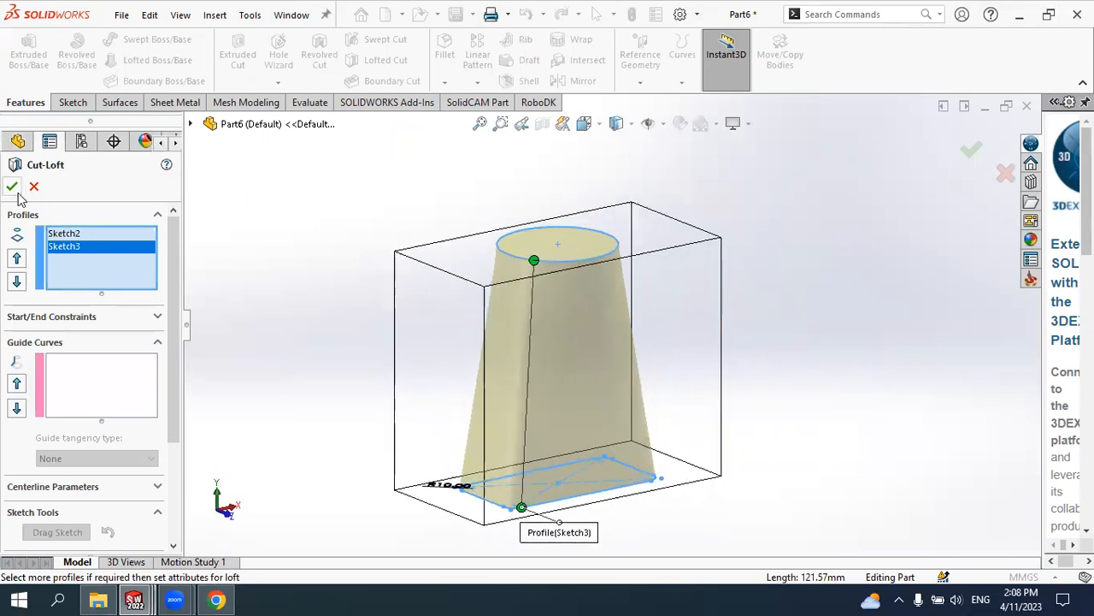
# Finish the lofted cut, set the display style to Shaded With Edges, and inspect the opening from below and above
pyautogui.press('Return')
pyautogui.moveTo(745, 256)
pyautogui.mouseDown(button='middle')
pyautogui.moveTo(723, 281)
pyautogui.moveTo(741, 195)
pyautogui.mouseUp(button='middle')
pyautogui.click(631, 124)
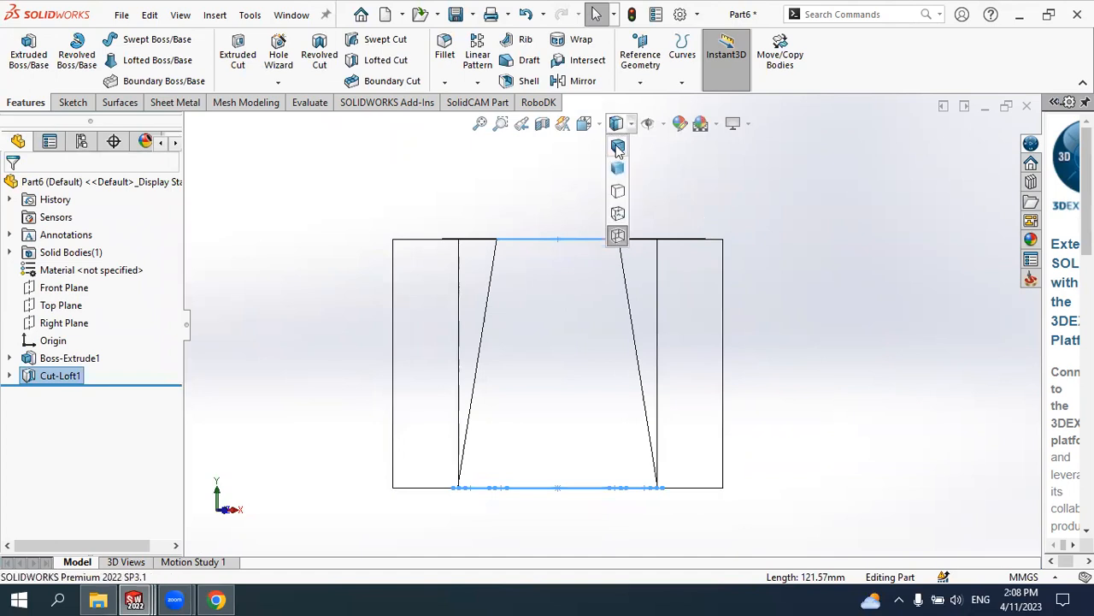
pyautogui.click(618, 151)
pyautogui.moveTo(673, 195); pyautogui.dragTo(572, 425, button='middle')
pyautogui.moveTo(573, 375); pyautogui.dragTo(532, 353, button='middle')
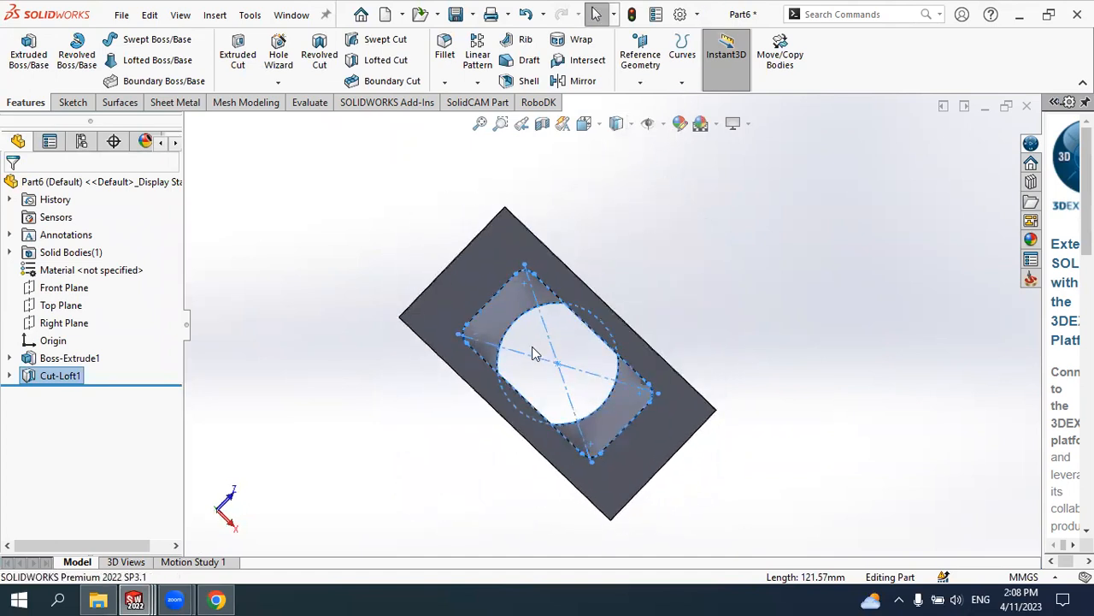
pyautogui.click(73, 377)
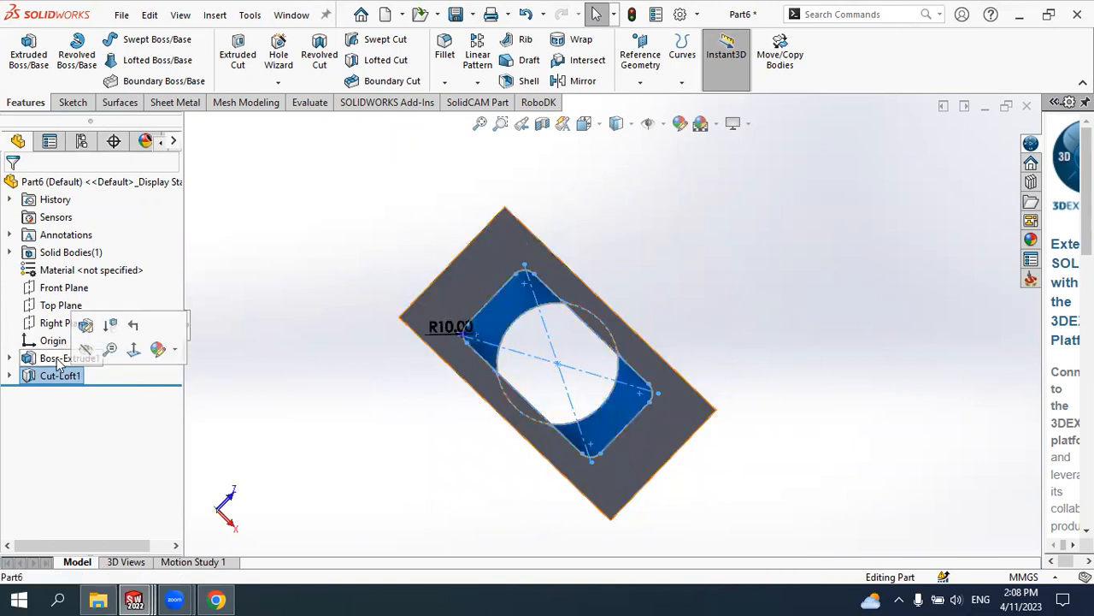
pyautogui.click(293, 298)
pyautogui.moveTo(308, 299); pyautogui.dragTo(372, 441, button='middle')
pyautogui.moveTo(627, 274); pyautogui.dragTo(618, 366, button='middle')
# Switch the display style to Wireframe and examine the lofted opening between the top circle and the bottom rounded rectangle
pyautogui.click(632, 127)
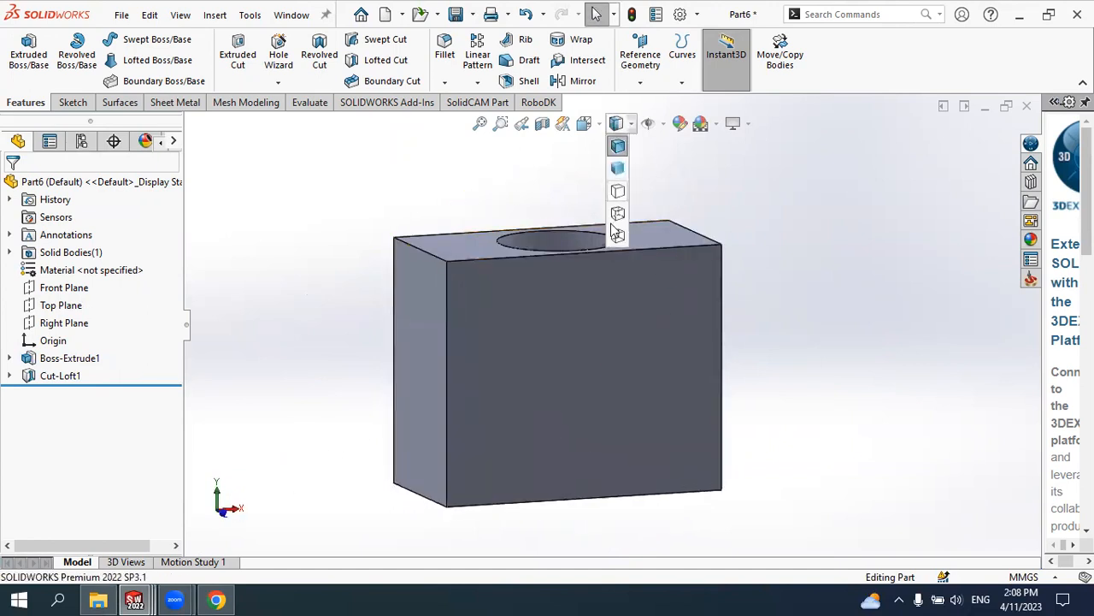
pyautogui.click(618, 233)
pyautogui.moveTo(684, 257)
pyautogui.mouseDown(button='middle')
pyautogui.moveTo(719, 266)
pyautogui.moveTo(726, 242)
pyautogui.moveTo(777, 279)
pyautogui.moveTo(621, 293)
pyautogui.moveTo(620, 359)
pyautogui.mouseUp(button='middle')
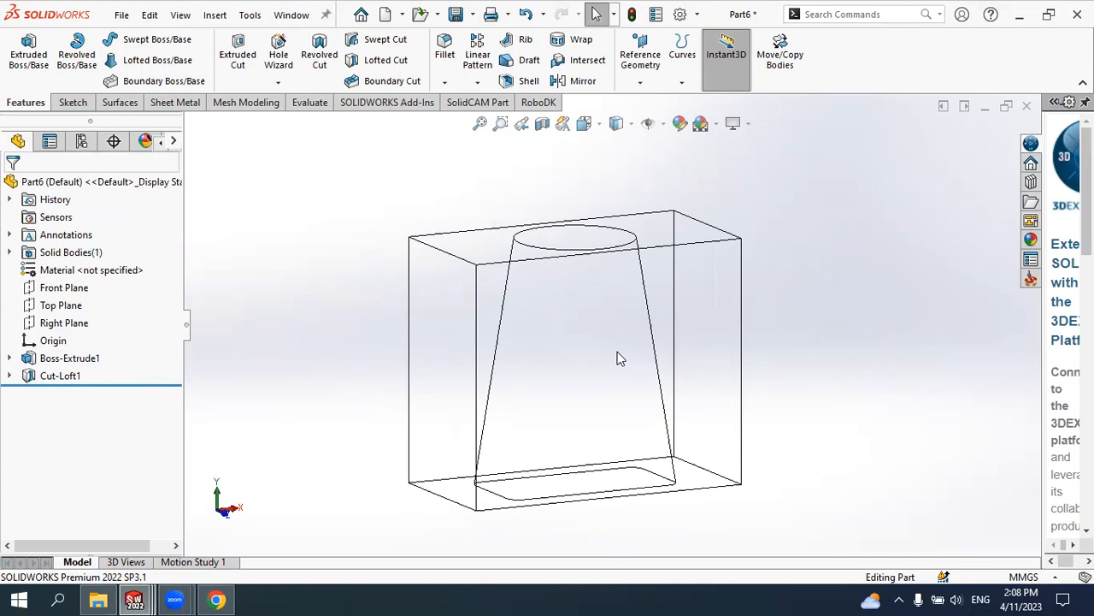
pyautogui.scroll(2, 598, 308)
pyautogui.scroll(-3, 627, 334)
pyautogui.scroll(2, 633, 385)
pyautogui.scroll(-2, 632, 397)
pyautogui.scroll(1, 631, 412)
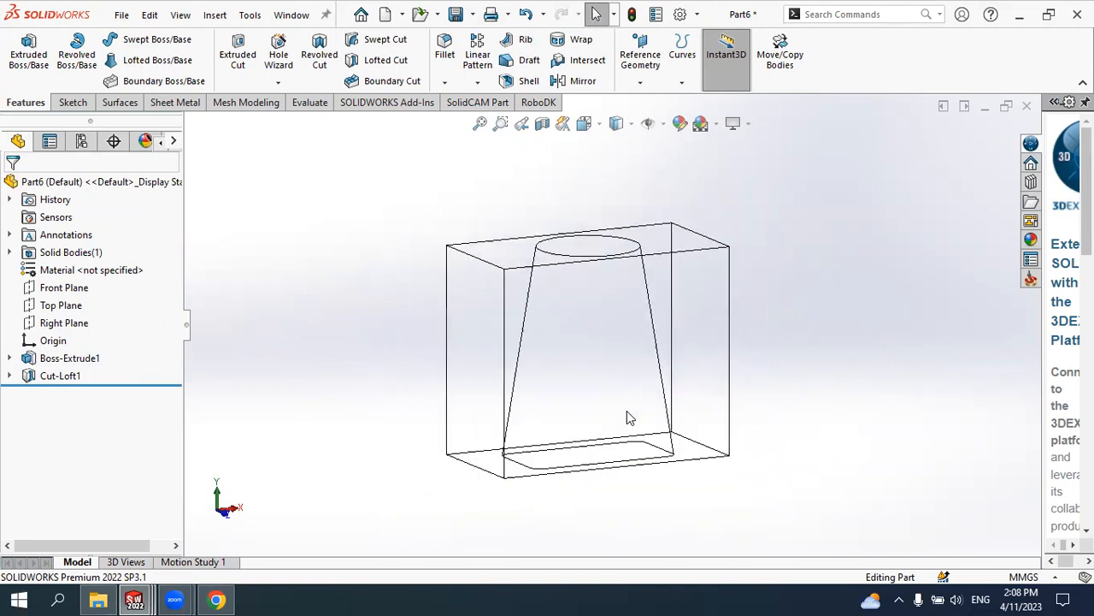
pyautogui.scroll(2, 598, 333)
pyautogui.scroll(-1, 568, 254)
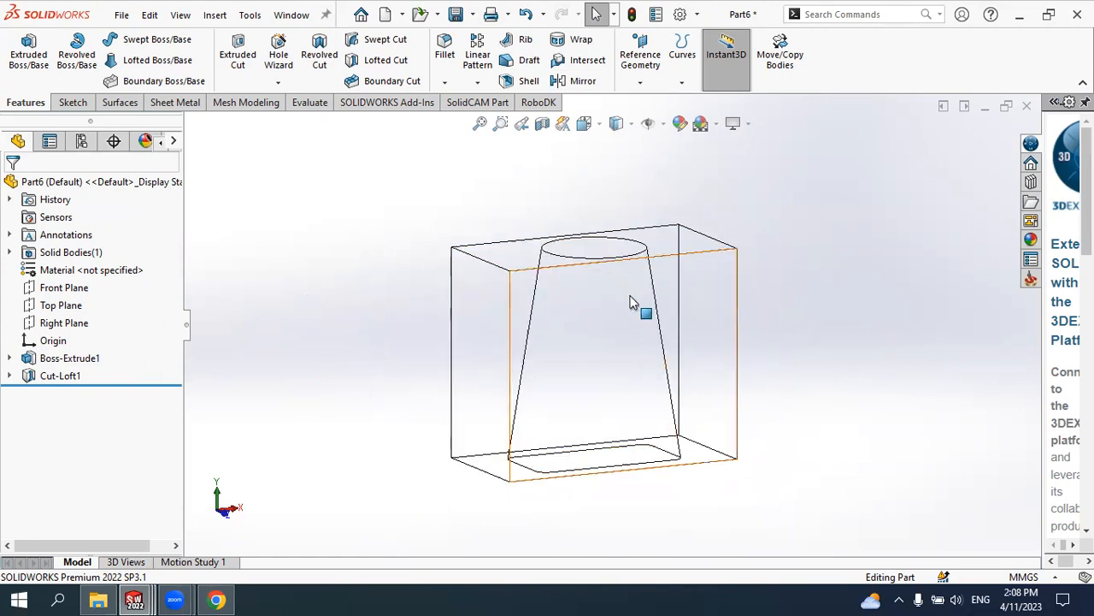
pyautogui.scroll(1, 630, 295)
pyautogui.scroll(-1, 629, 294)
pyautogui.moveTo(647, 298)
pyautogui.mouseDown(button='middle')
pyautogui.moveTo(645, 313)
pyautogui.moveTo(638, 294)
pyautogui.mouseUp(button='middle')
# Edit the lofted cut and try a Normal To Profile start constraint with a tangent length of 1.4
pyautogui.click(67, 376)
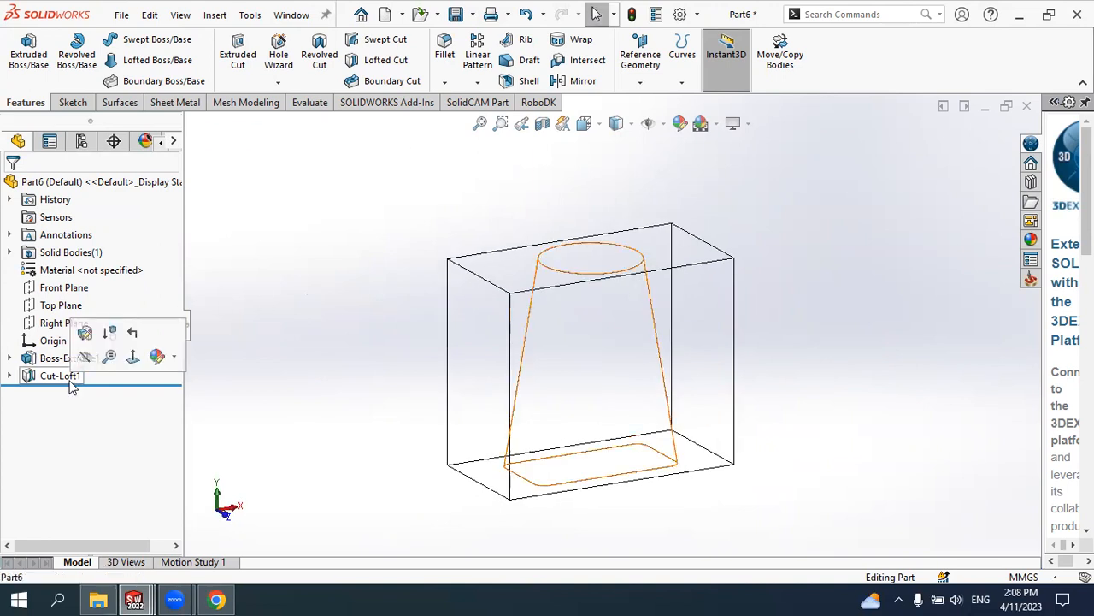
pyautogui.click(86, 336)
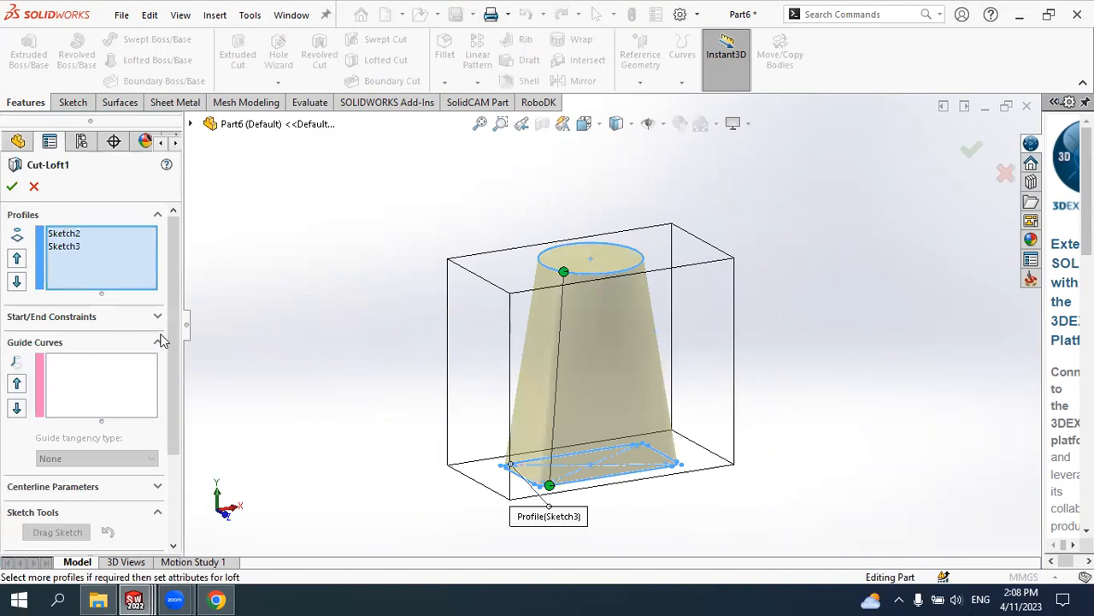
pyautogui.scroll(-3, 162, 340)
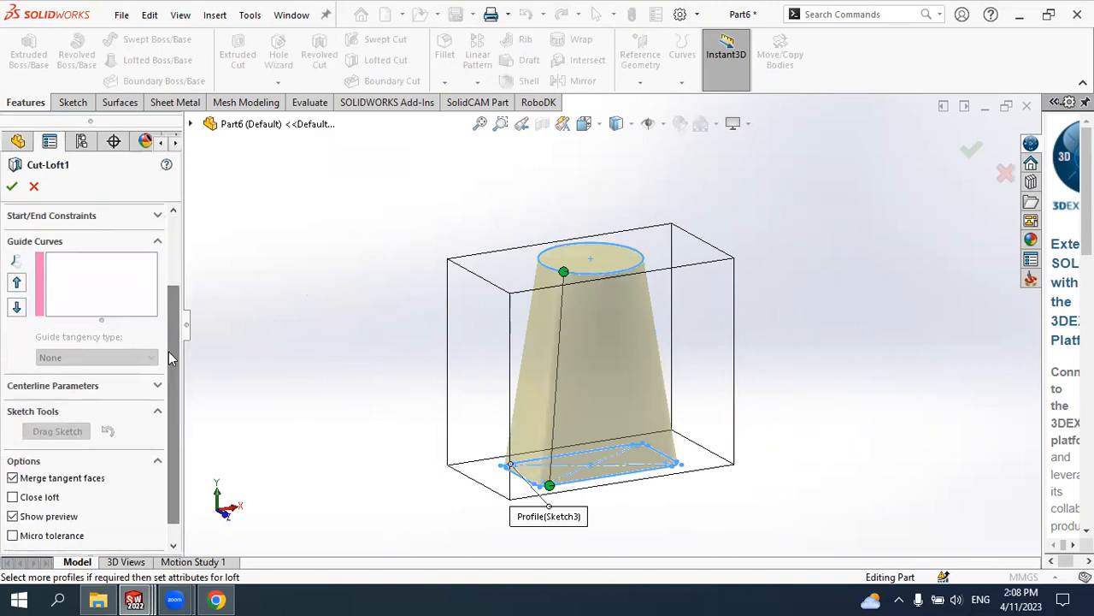
pyautogui.click(63, 219)
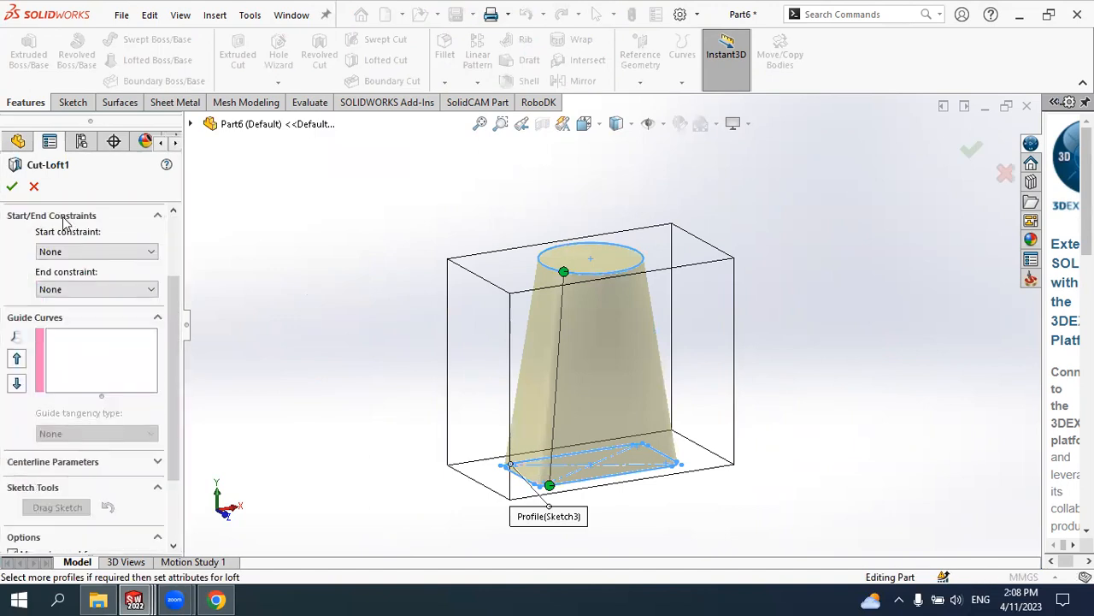
pyautogui.click(106, 253)
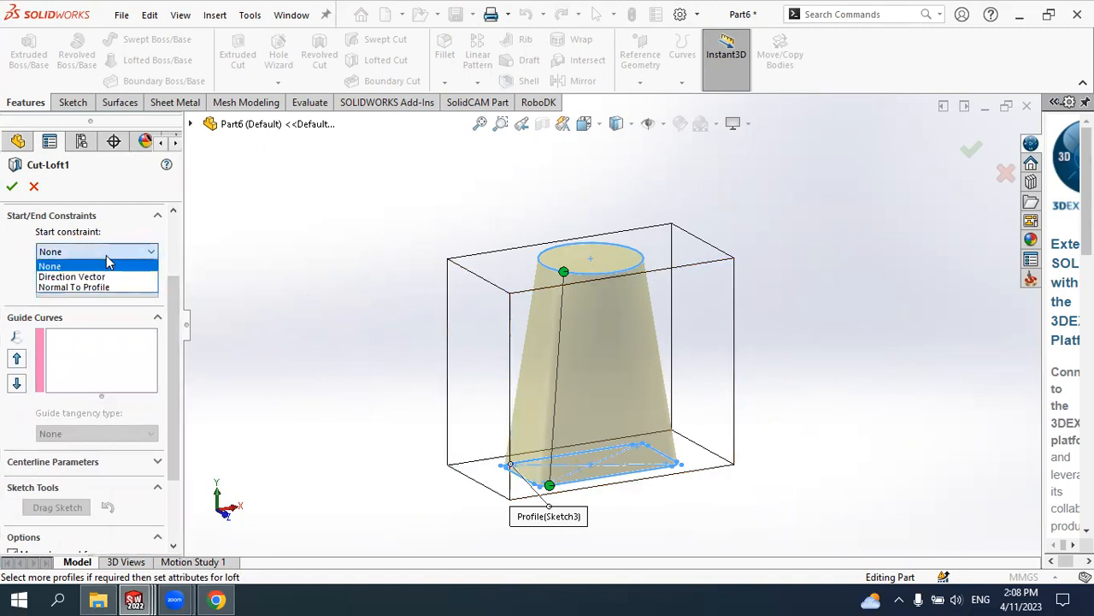
pyautogui.click(74, 285)
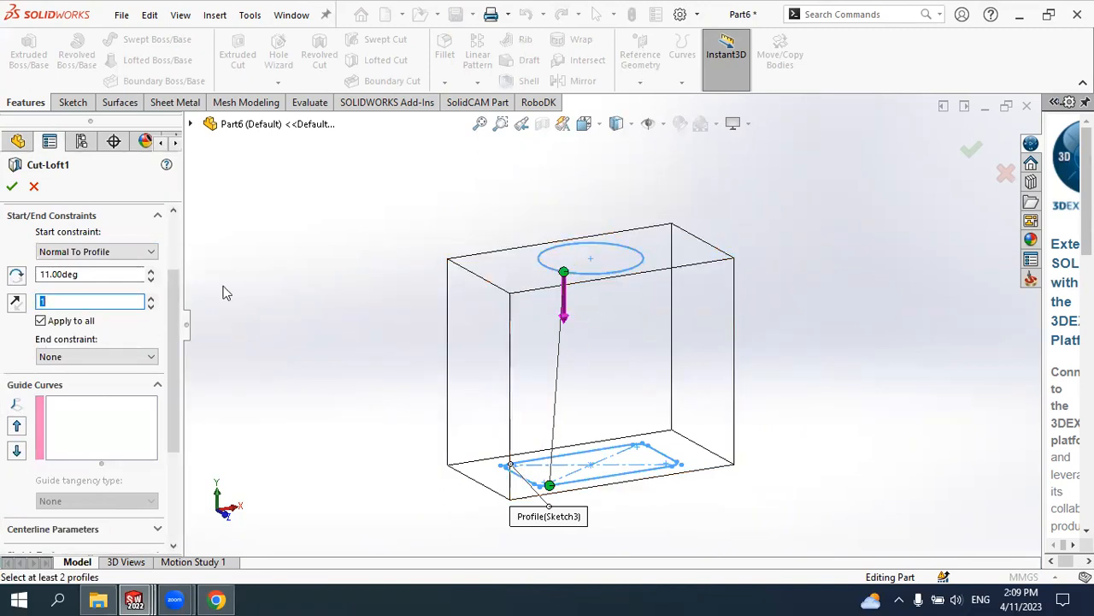
pyautogui.click(151, 298)
pyautogui.click(151, 298)
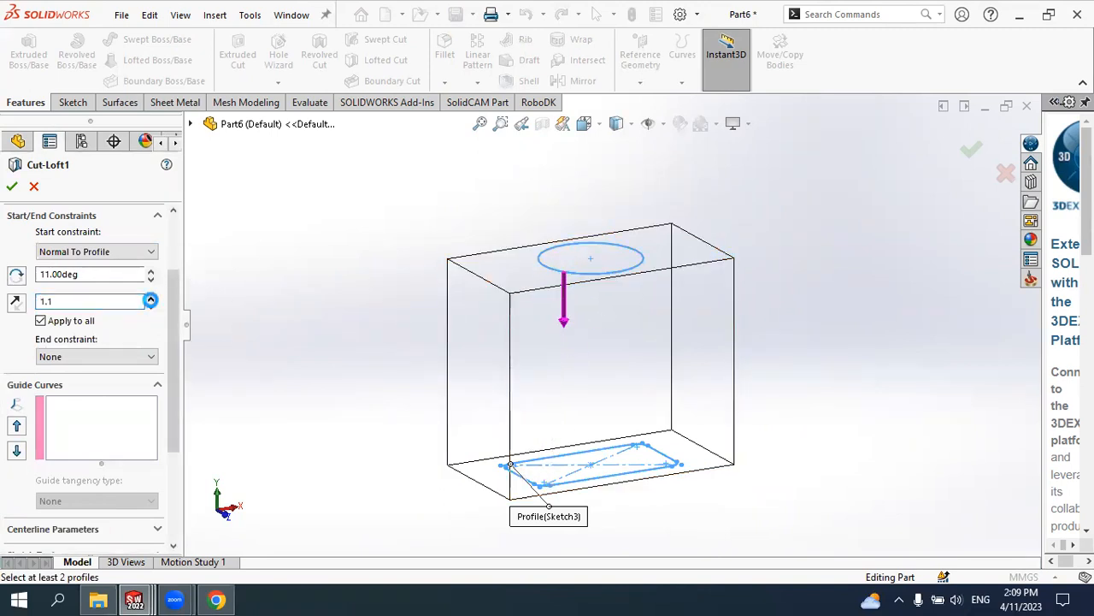
pyautogui.click(151, 299)
pyautogui.click(151, 298)
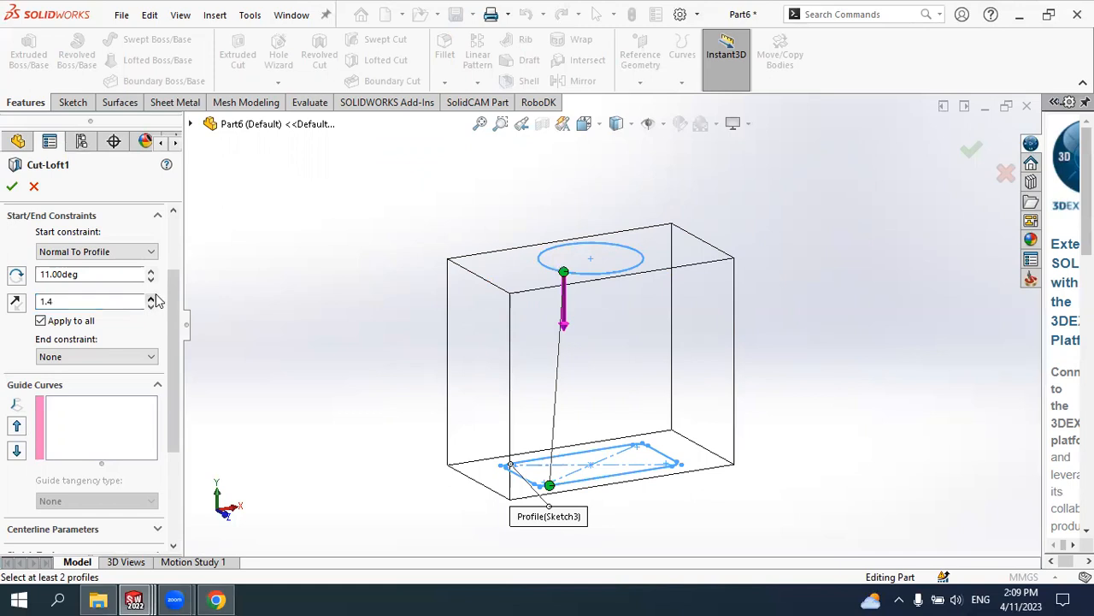
pyautogui.click(13, 188)
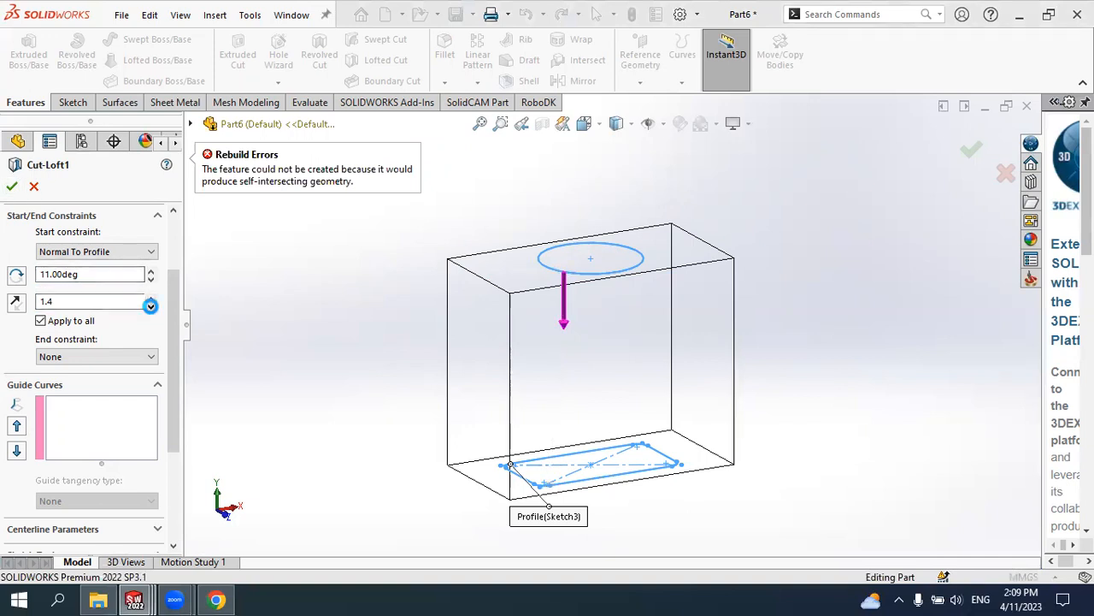
# Lower the lofted cut's start tangent length to 0.3, return the start constraint to None, and close the edit
pyautogui.click(150, 305)
pyautogui.click(150, 305)
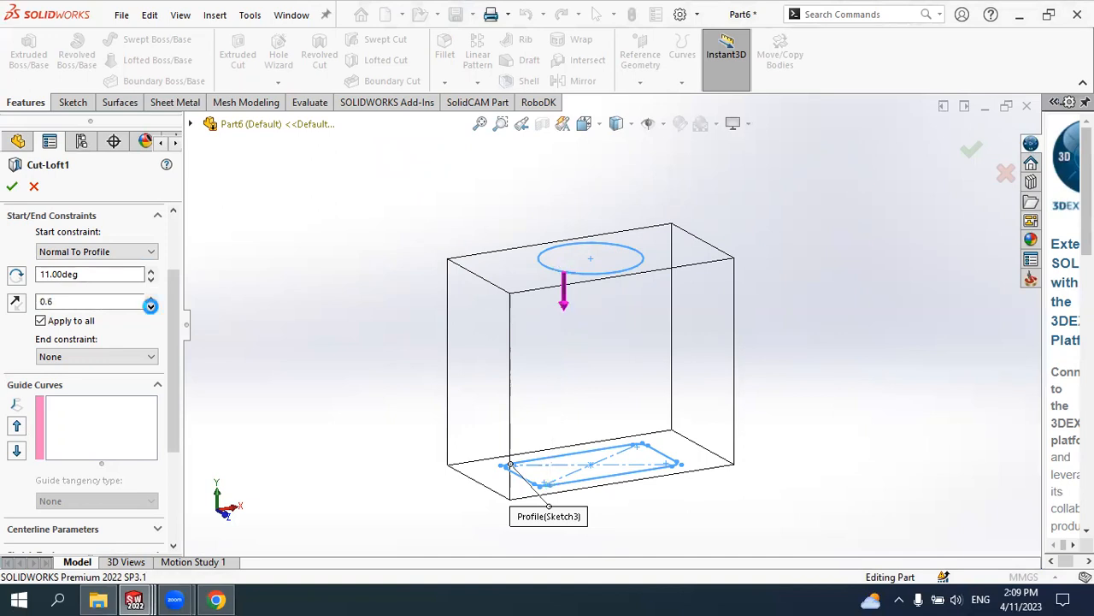
pyautogui.click(100, 252)
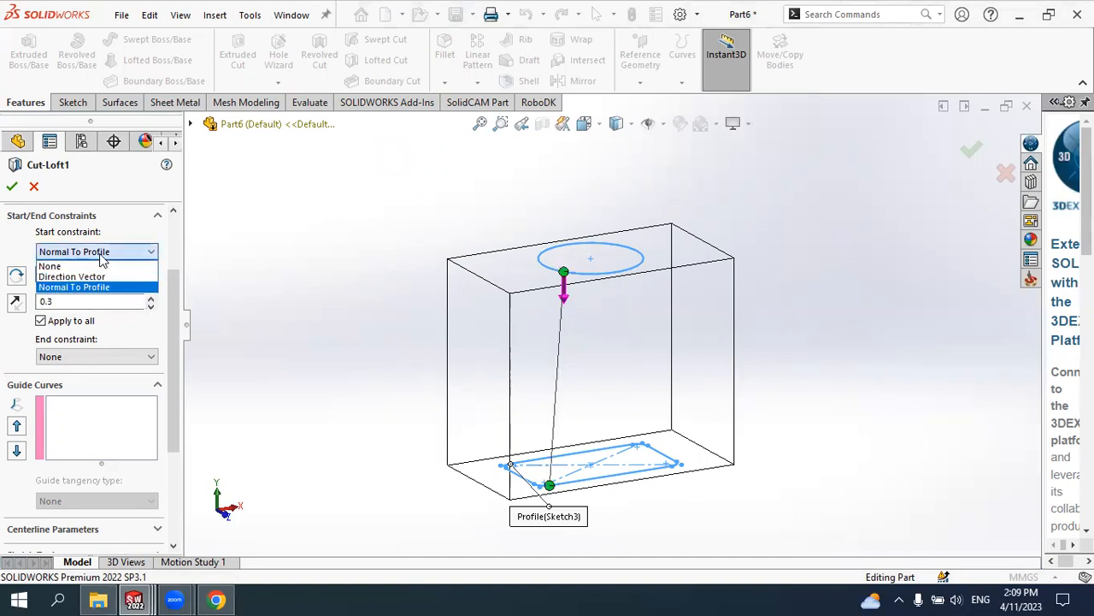
pyautogui.click(96, 266)
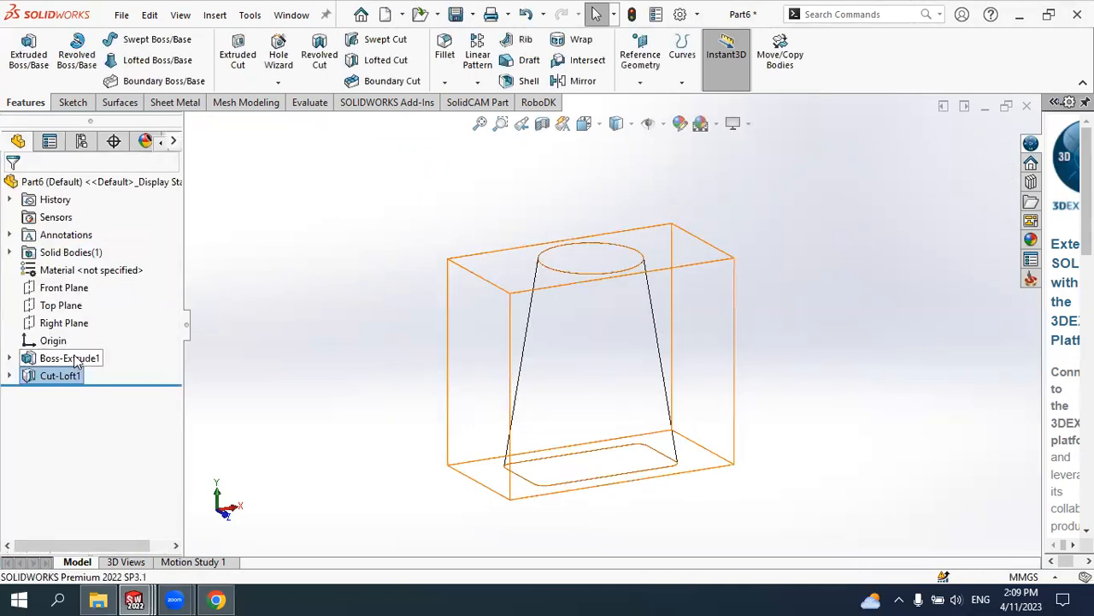
# Reopen the lofted cut's definition, examine its Guide Curves option against the preview, and close it without adding a curve
pyautogui.click(65, 358)
pyautogui.click(57, 378)
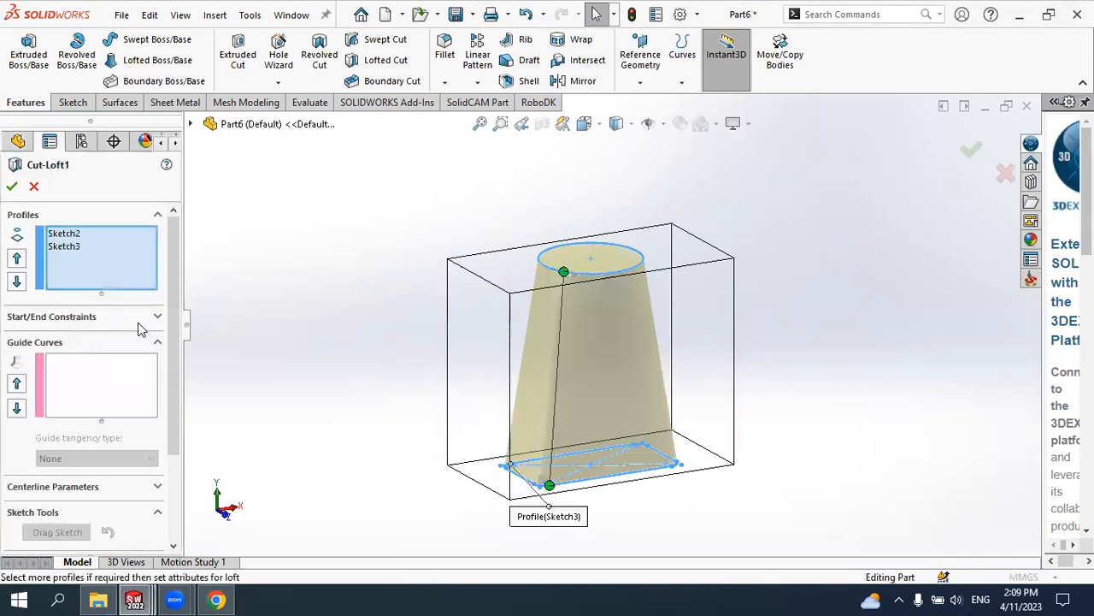
pyautogui.moveTo(174, 343); pyautogui.dragTo(174, 350)
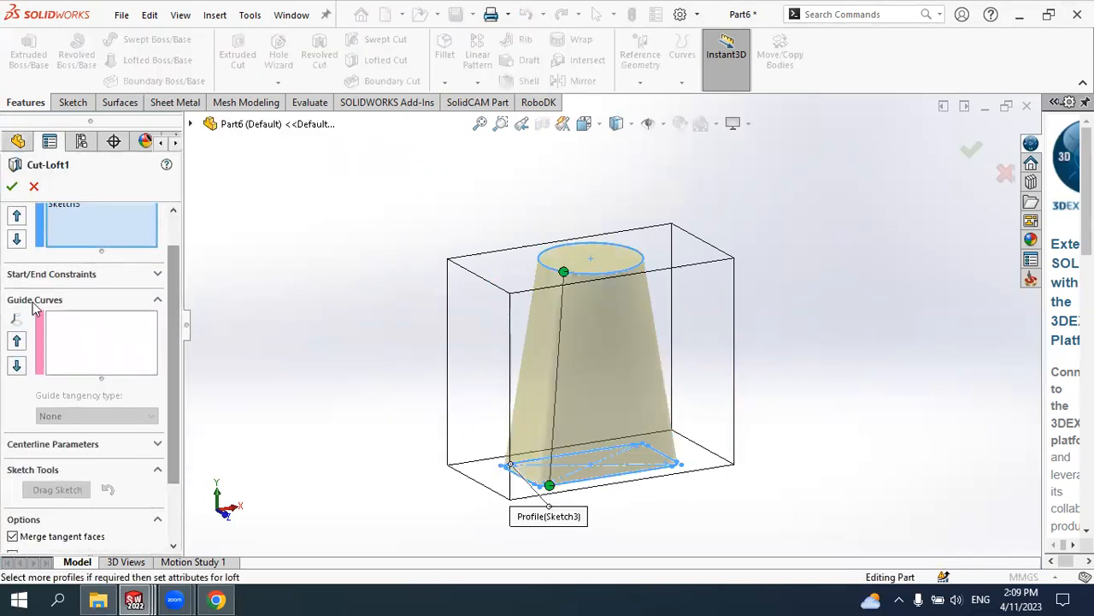
pyautogui.click(64, 319)
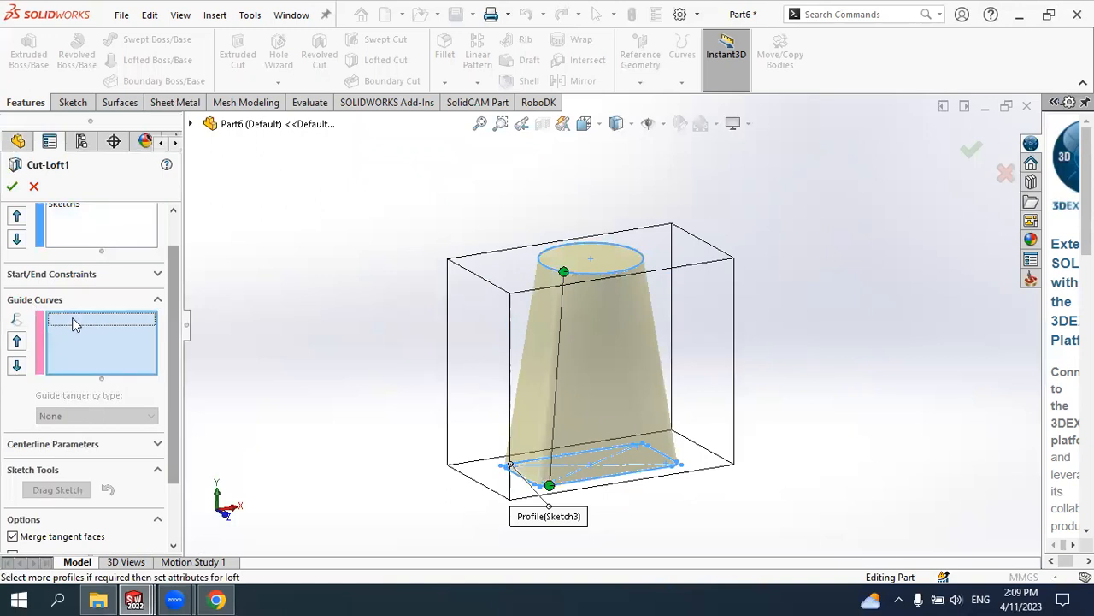
pyautogui.moveTo(733, 345); pyautogui.dragTo(693, 330, button='middle')
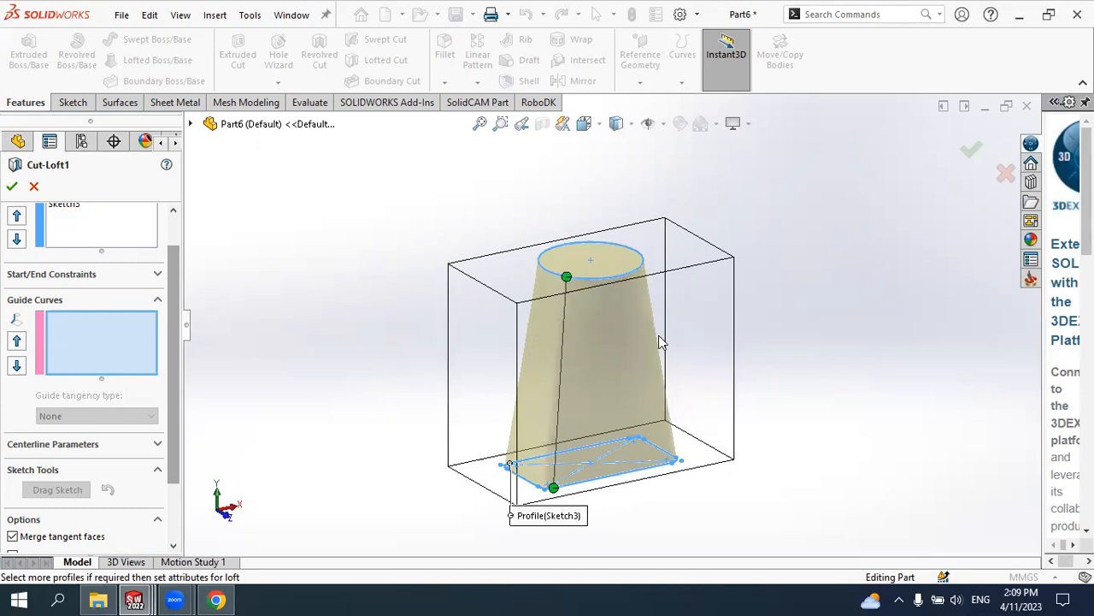
pyautogui.click(12, 186)
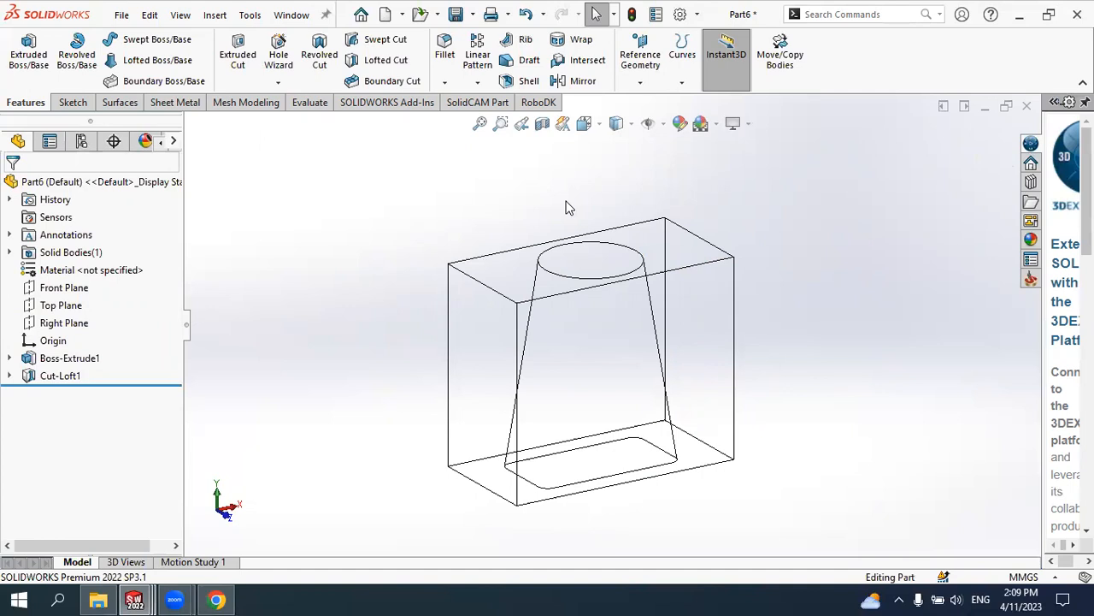
# Create a new part document and start a sketch on the Top Plane
pyautogui.click(402, 16)
pyautogui.click(410, 36)
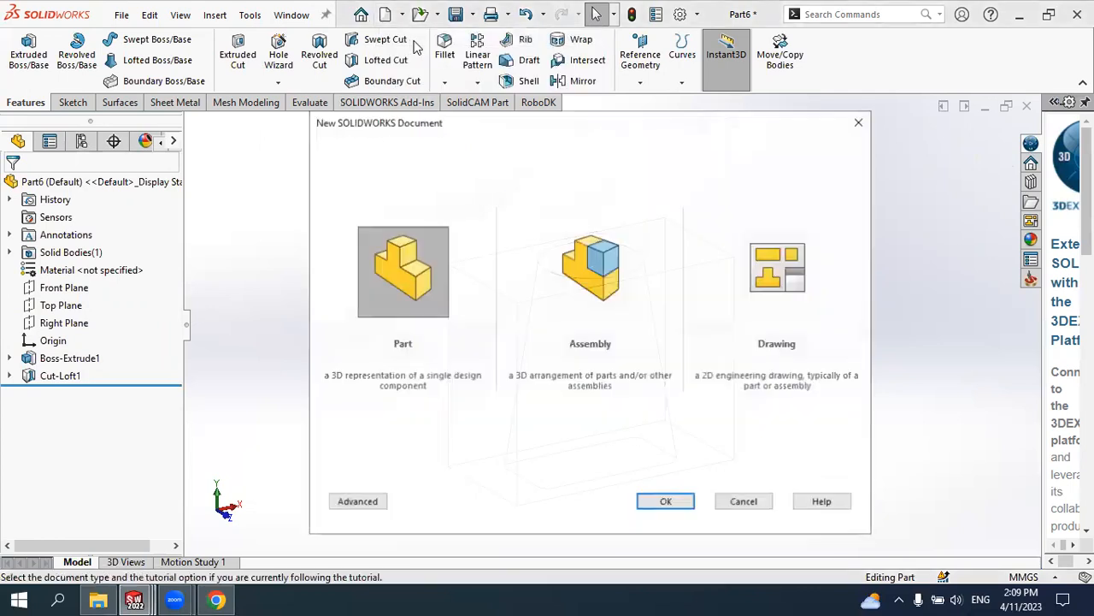
pyautogui.click(665, 501)
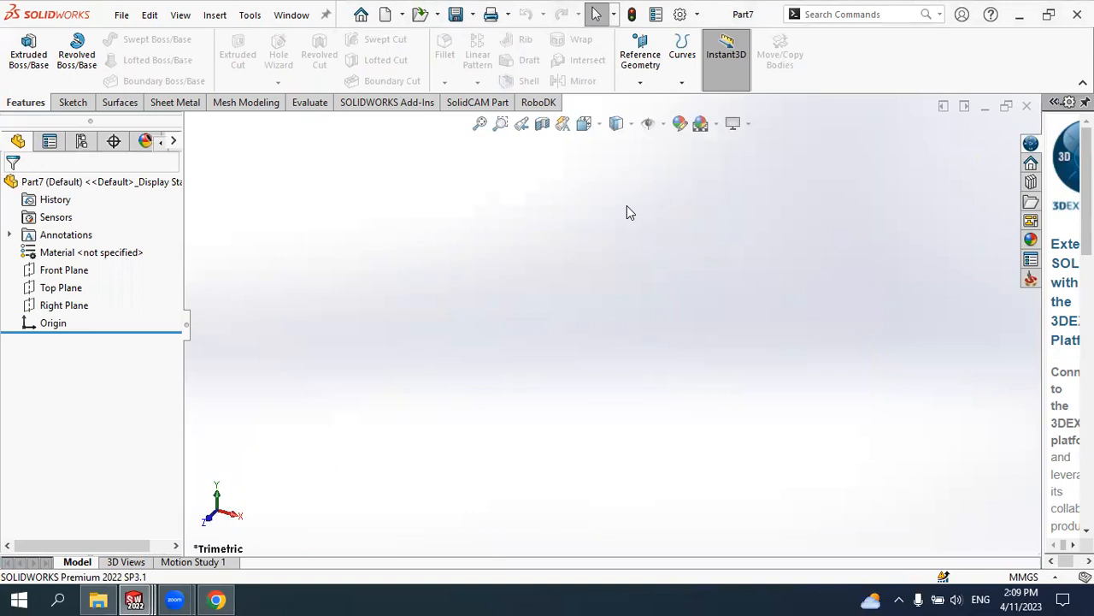
pyautogui.click(77, 295)
pyautogui.click(139, 267)
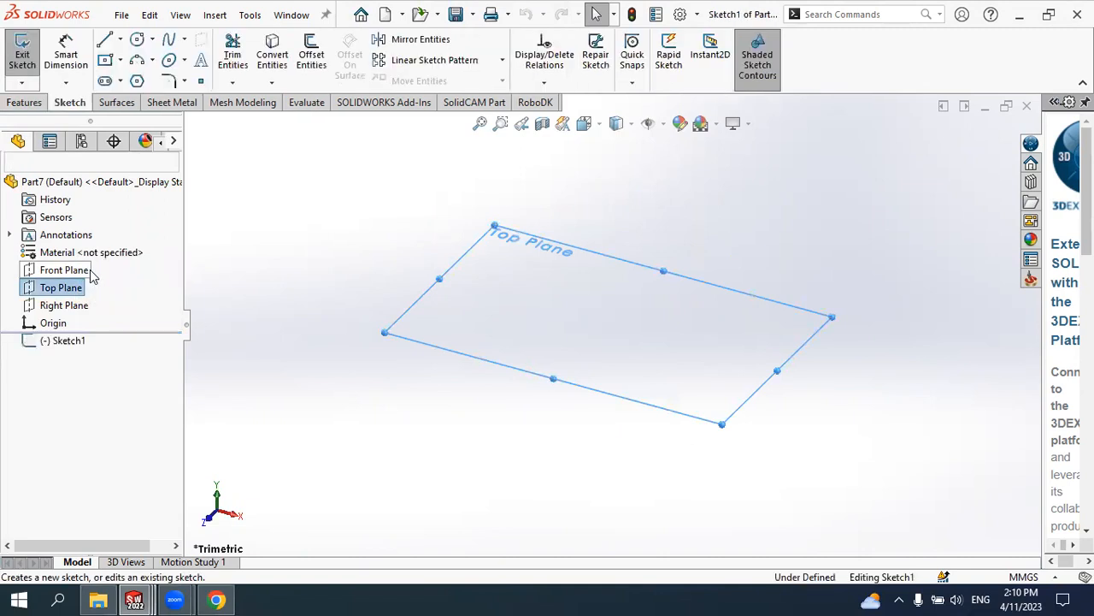
# Sketch a horizontal center rectangle centred on the origin and close the rectangle command
pyautogui.click(120, 60)
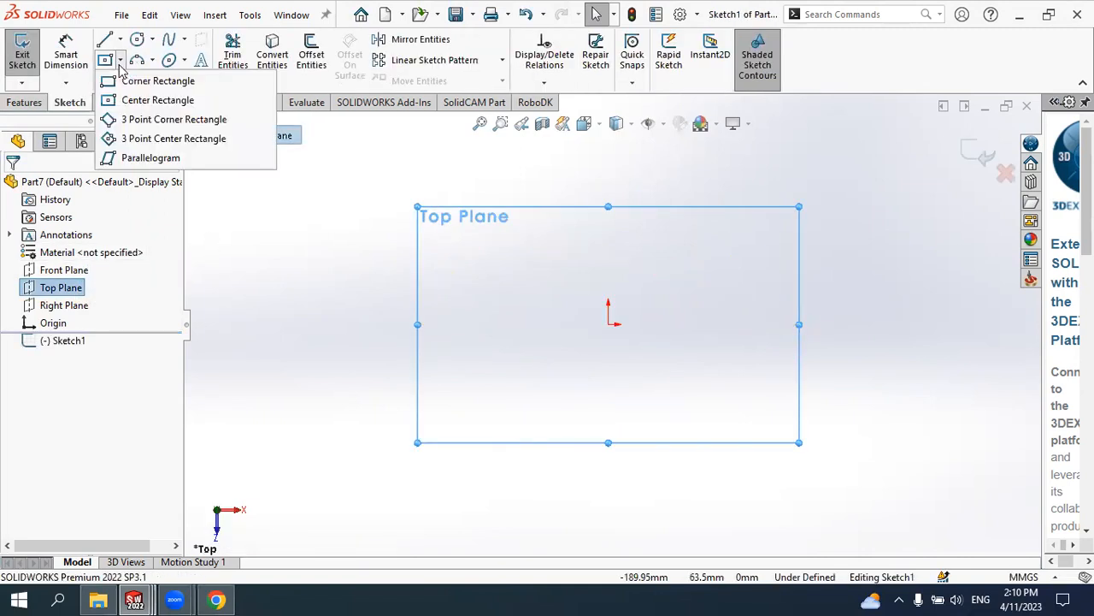
pyautogui.click(136, 100)
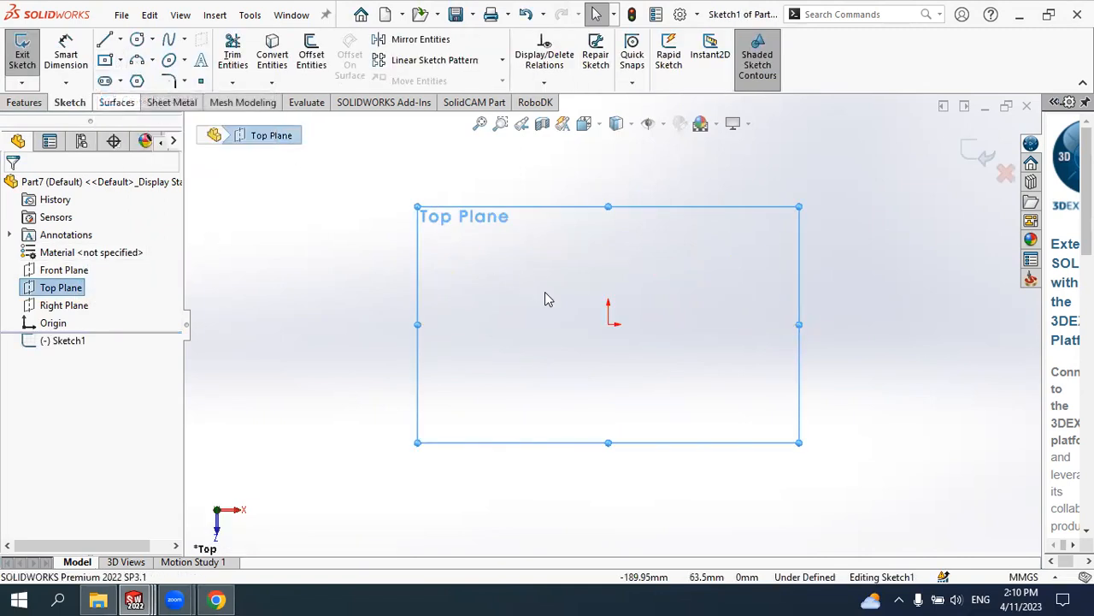
pyautogui.click(609, 323)
pyautogui.click(838, 197)
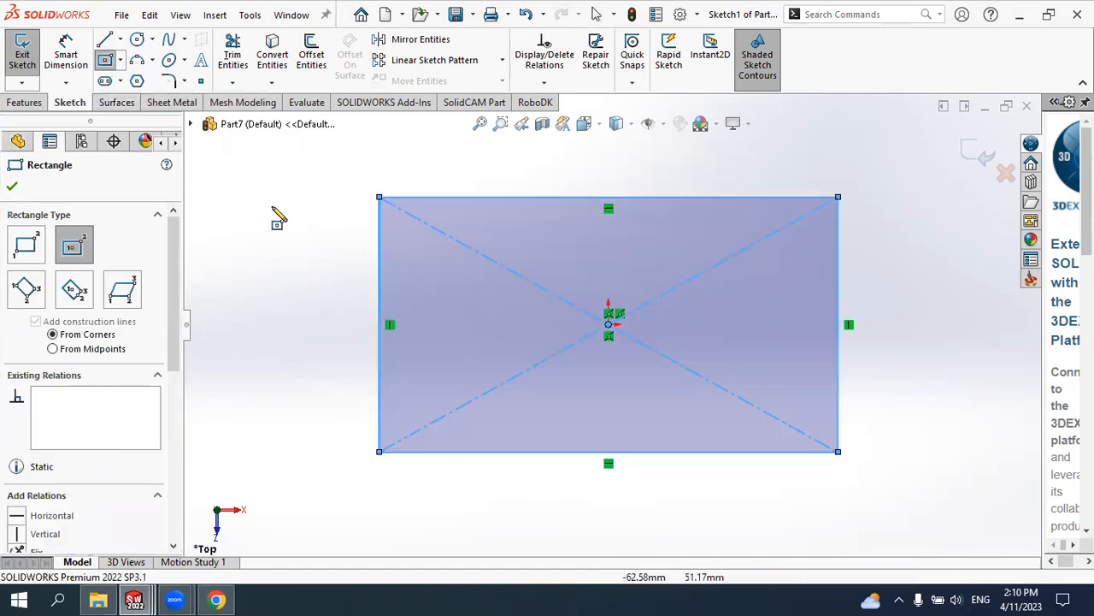
pyautogui.click(13, 186)
# Extrude the rectangle upward as a solid block with a Blind depth of 80 mm
pyautogui.click(24, 102)
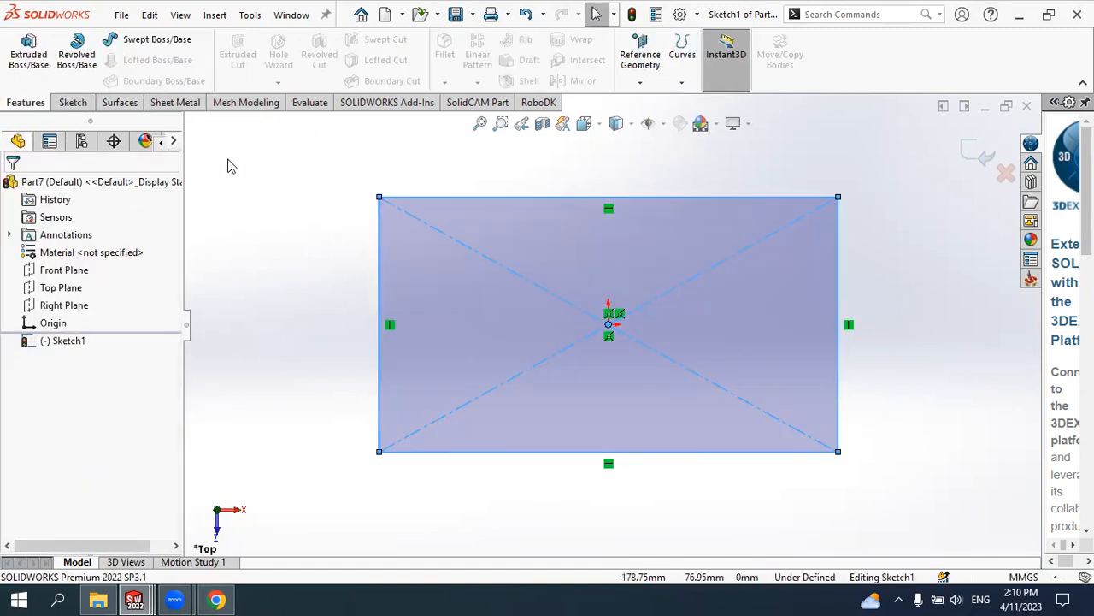
pyautogui.click(44, 63)
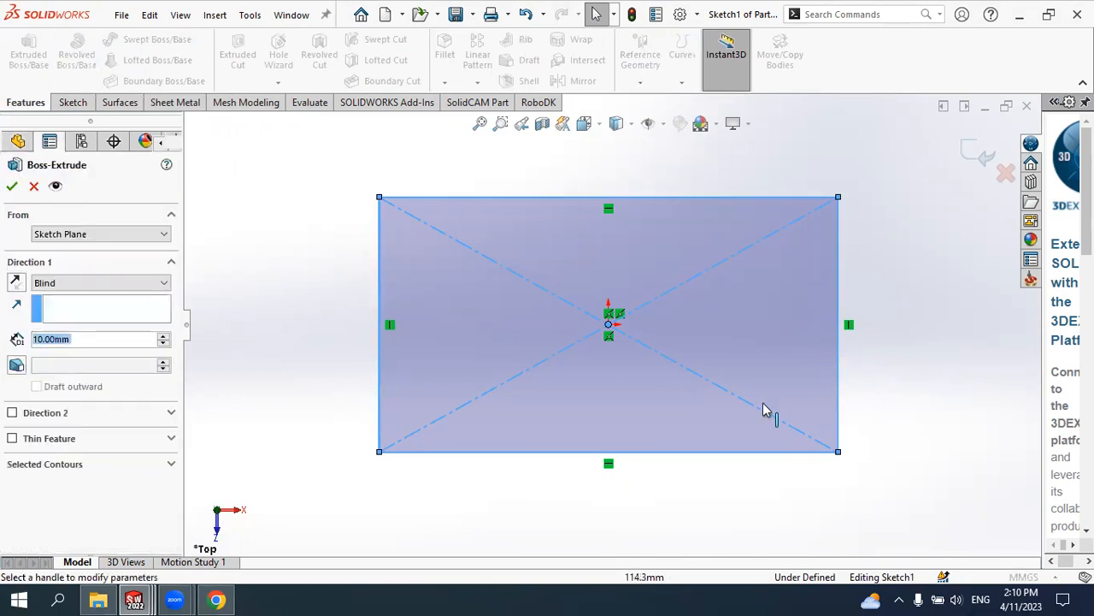
pyautogui.moveTo(695, 412); pyautogui.dragTo(447, 342, button='middle')
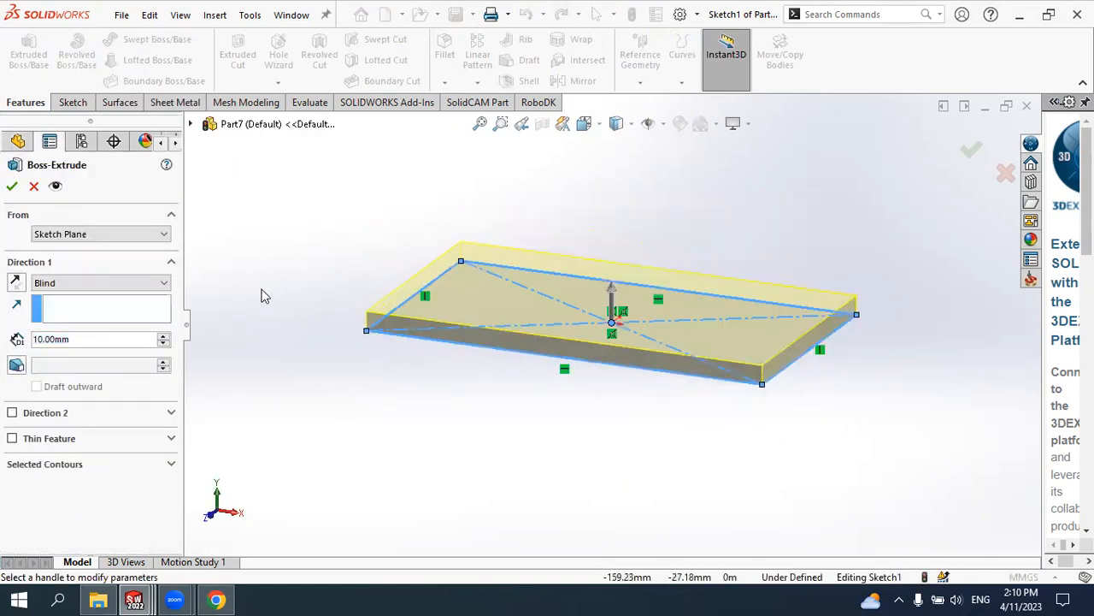
pyautogui.click(162, 336)
pyautogui.click(162, 336)
pyautogui.click(162, 336)
pyautogui.click(162, 336)
pyautogui.click(163, 336)
pyautogui.click(162, 336)
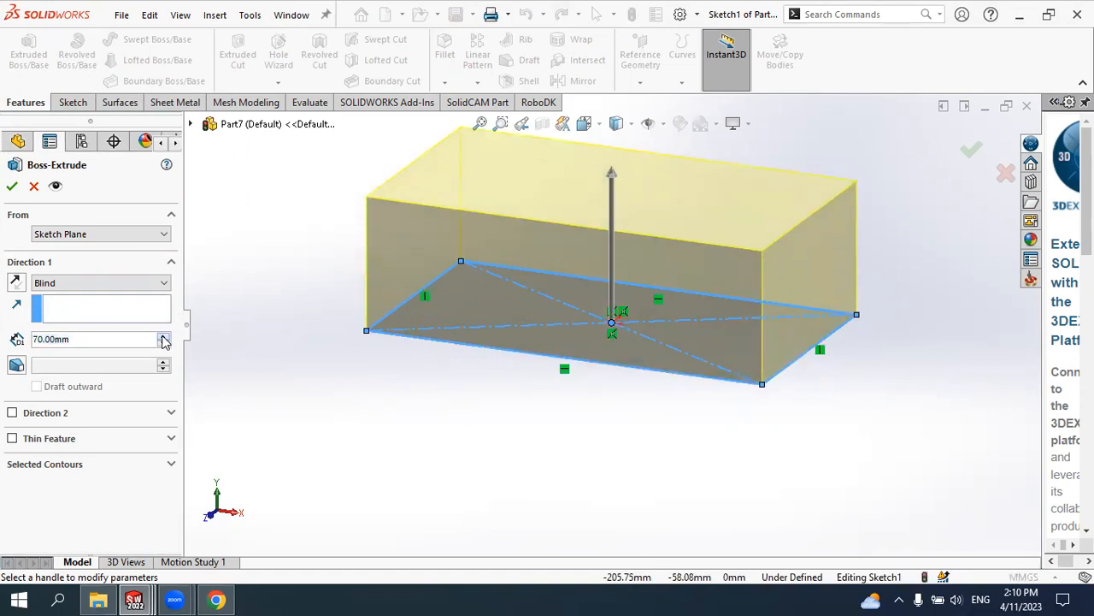
pyautogui.click(163, 336)
pyautogui.click(10, 187)
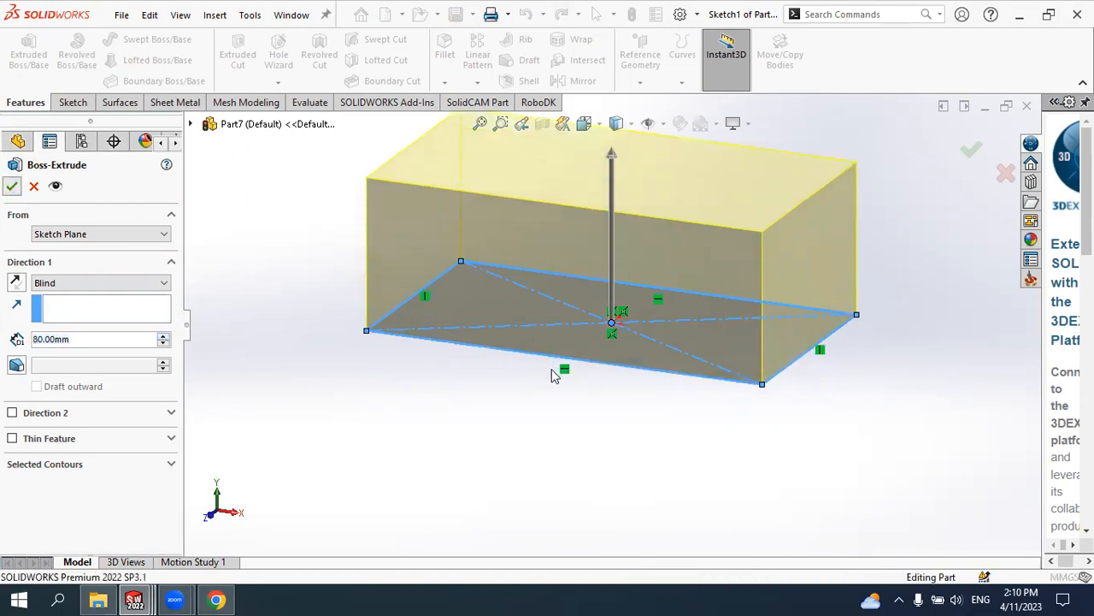
# Accept the block's extrusion
pyautogui.click(488, 430)
pyautogui.scroll(3, 502, 413)
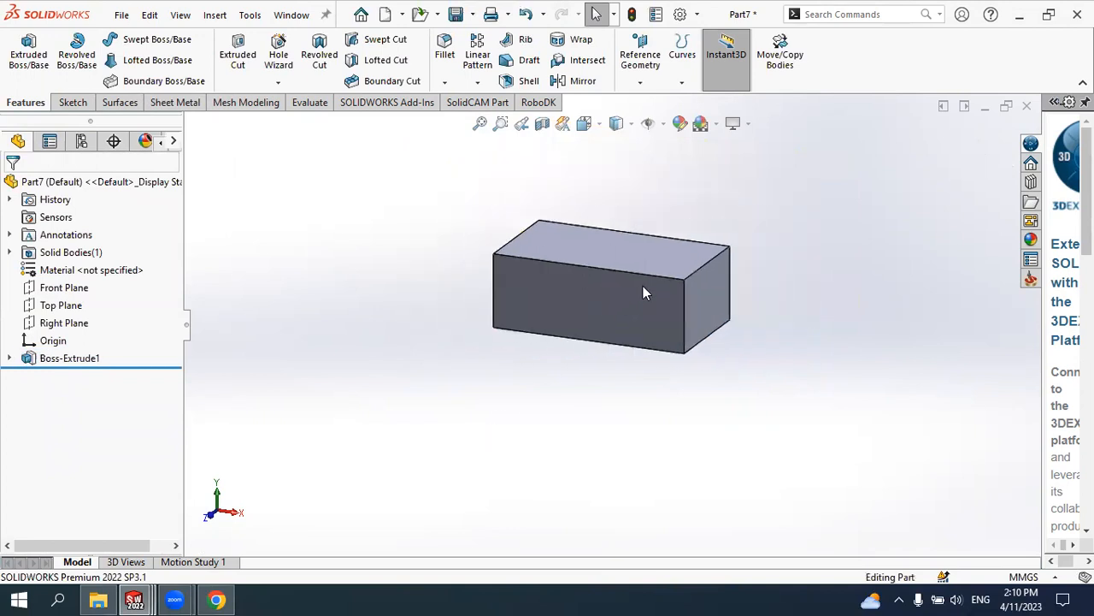
pyautogui.scroll(-3, 643, 286)
pyautogui.scroll(2, 631, 306)
pyautogui.scroll(-2, 616, 280)
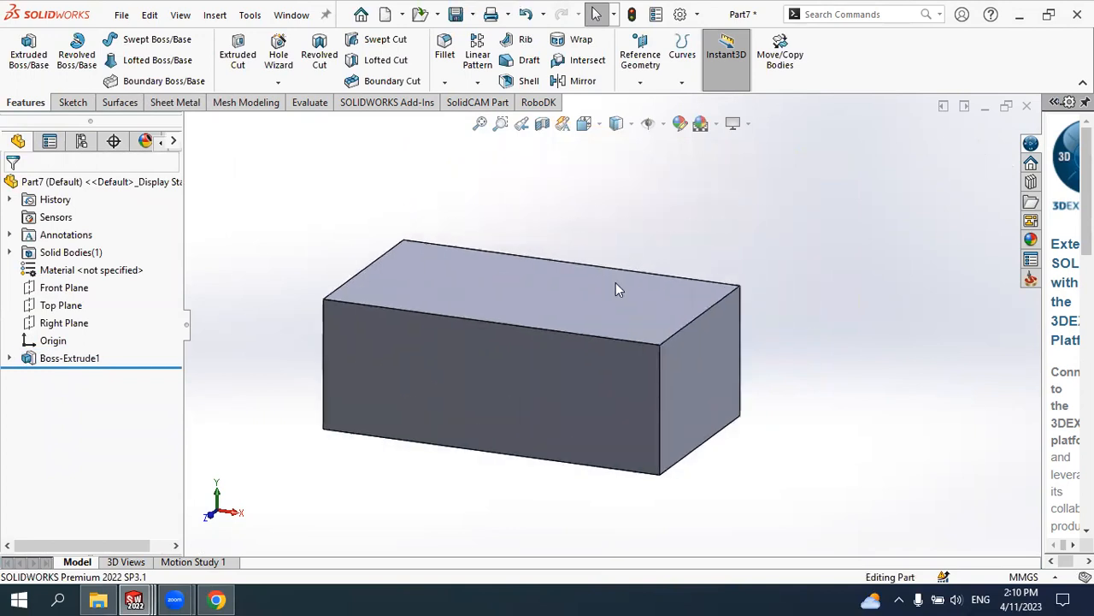
# View the block's front face and its side face straight on, and return to an angled view of the whole block
pyautogui.click(516, 362)
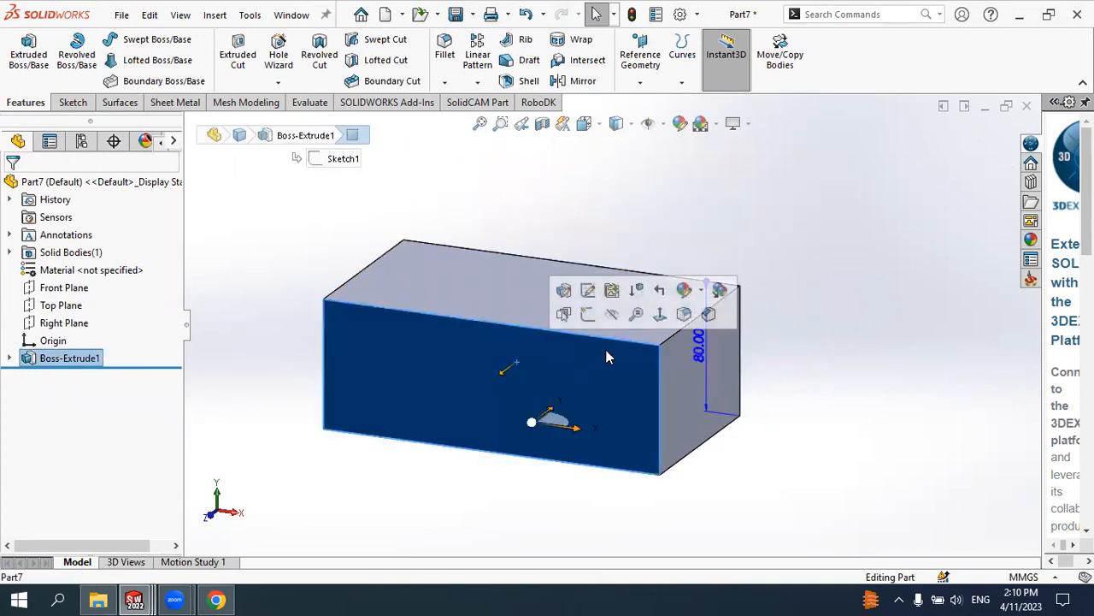
pyautogui.click(659, 316)
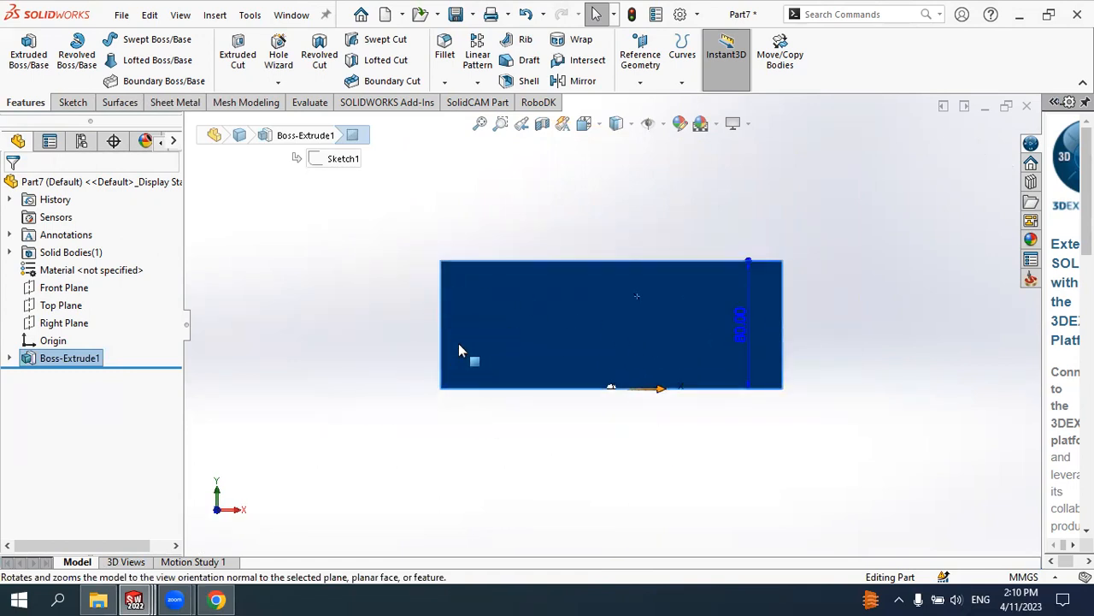
pyautogui.scroll(1, 476, 339)
pyautogui.scroll(-3, 487, 328)
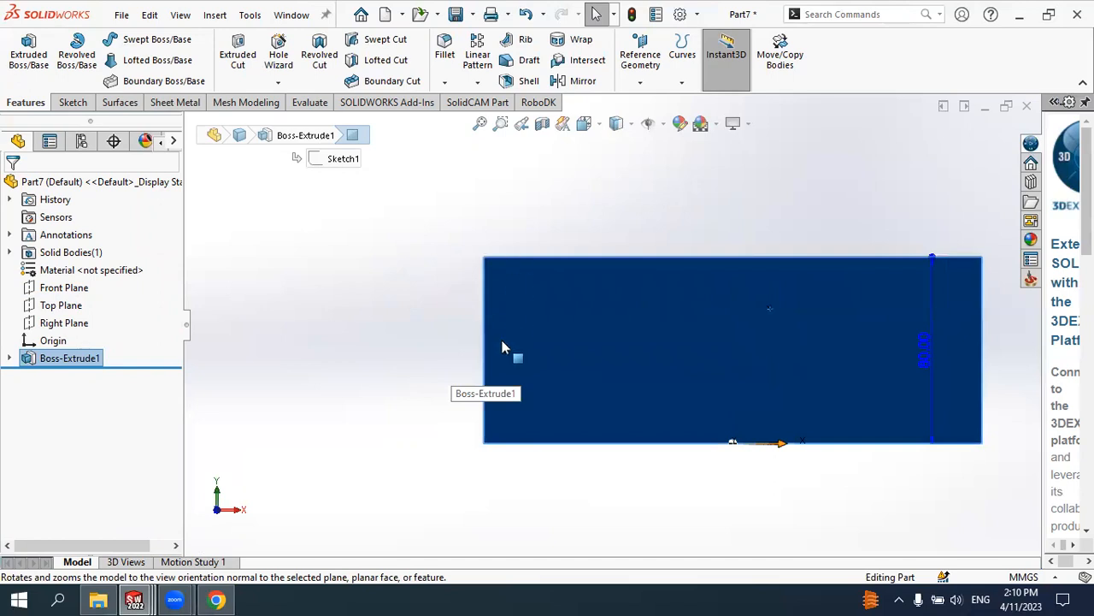
pyautogui.moveTo(865, 353); pyautogui.dragTo(723, 346, button='middle')
pyautogui.click(700, 325)
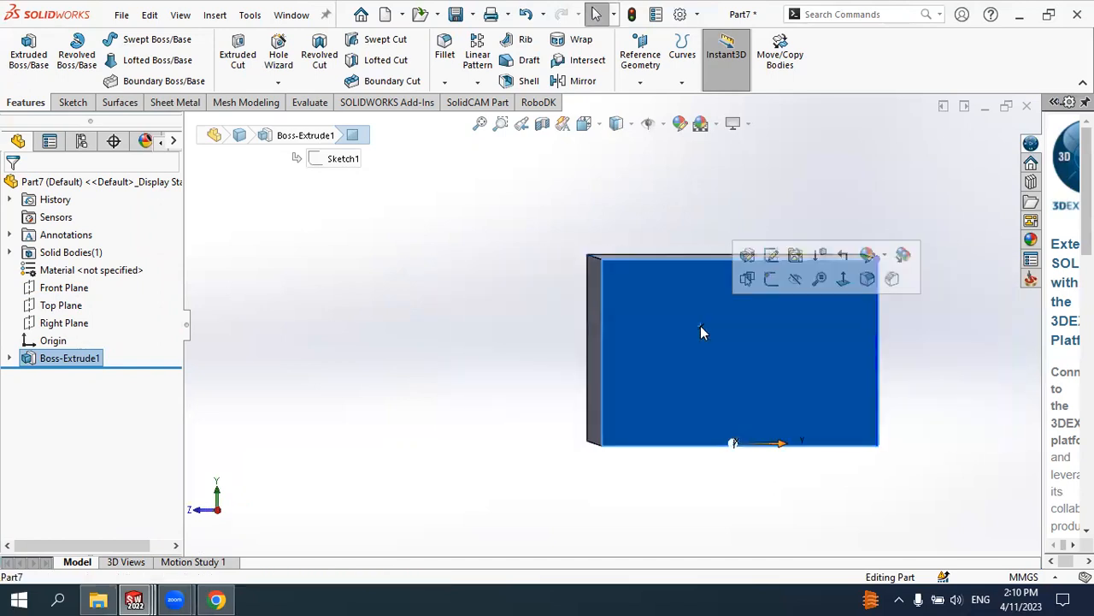
pyautogui.click(843, 278)
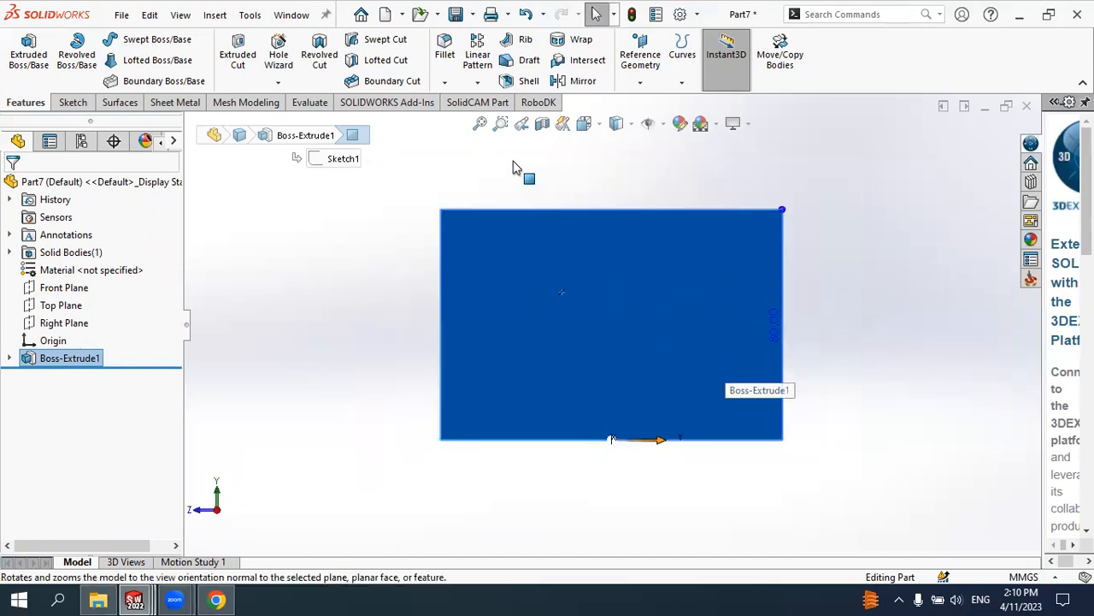
pyautogui.click(942, 272)
pyautogui.moveTo(846, 308); pyautogui.dragTo(857, 359, button='middle')
pyautogui.scroll(3, 857, 359)
pyautogui.scroll(-2, 804, 382)
pyautogui.scroll(3, 802, 384)
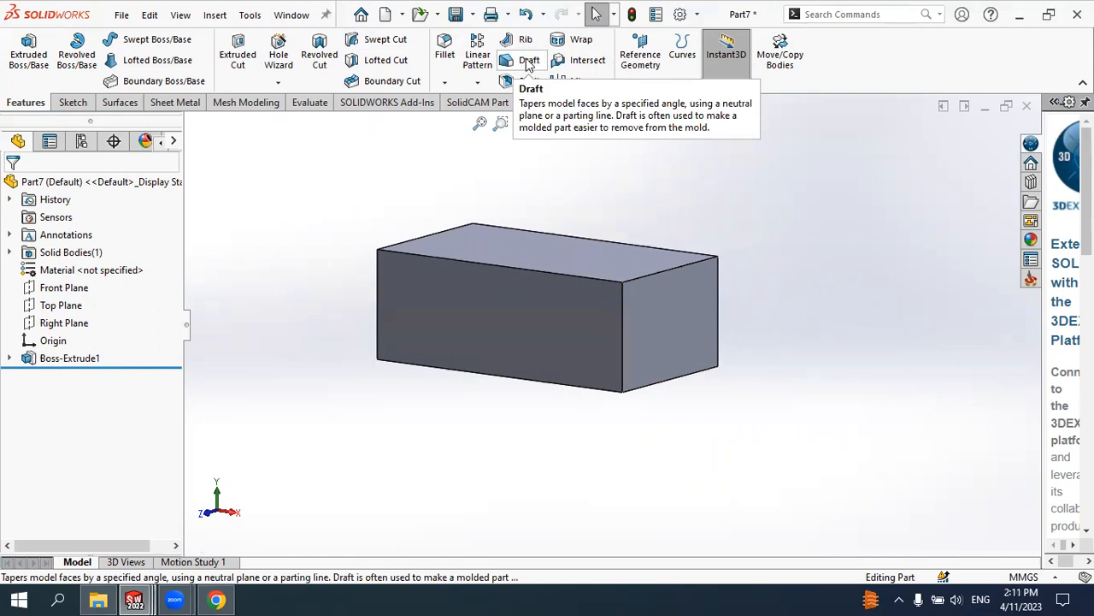
# Start a Neutral plane draft with the block's top face as the neutral plane
pyautogui.click(525, 65)
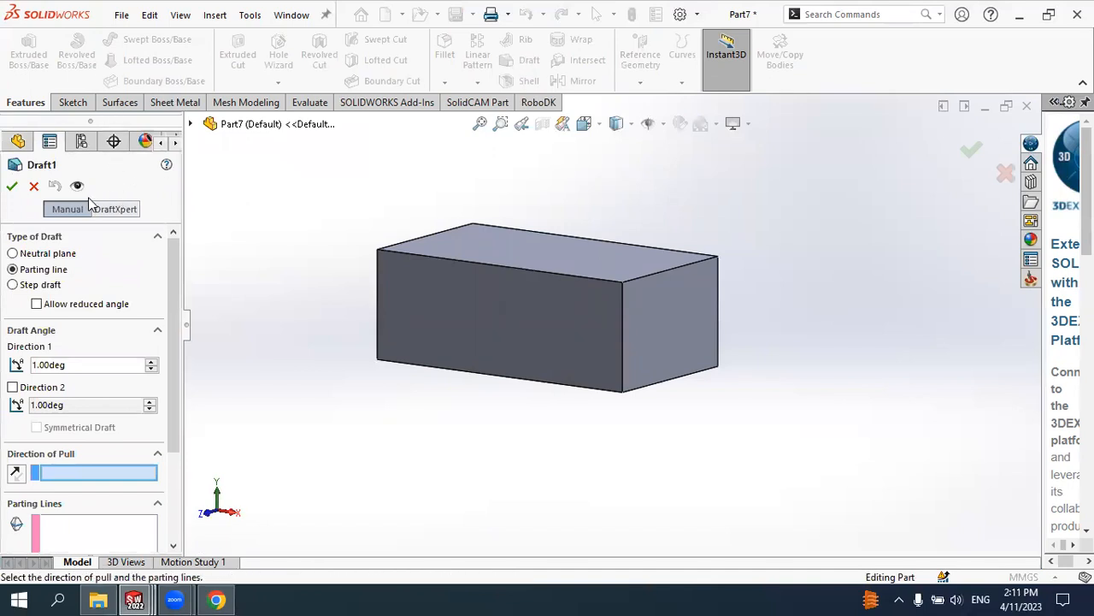
pyautogui.click(54, 256)
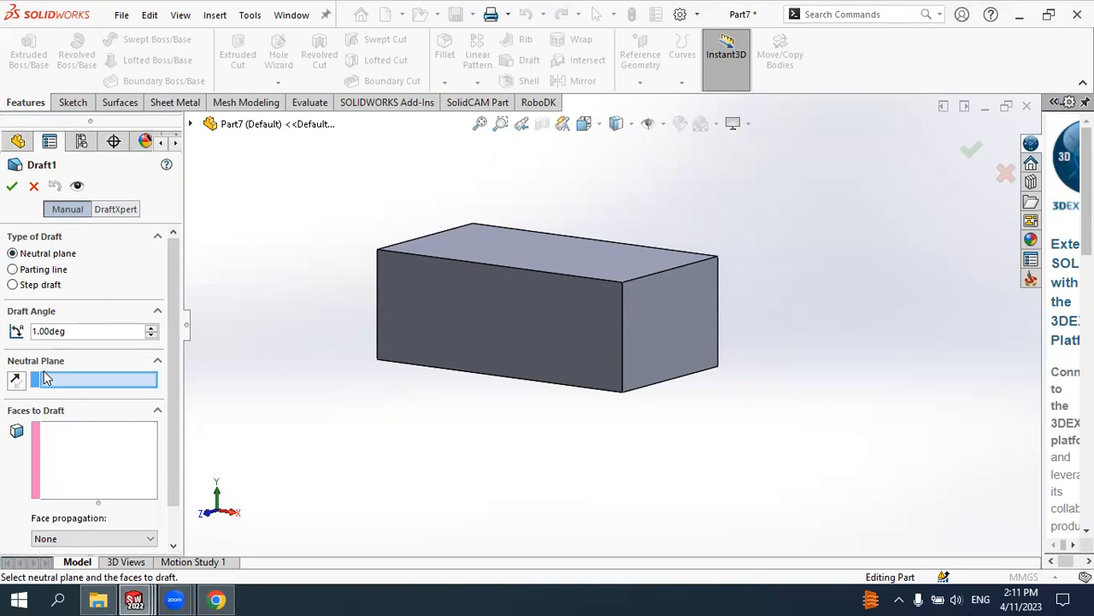
pyautogui.click(495, 246)
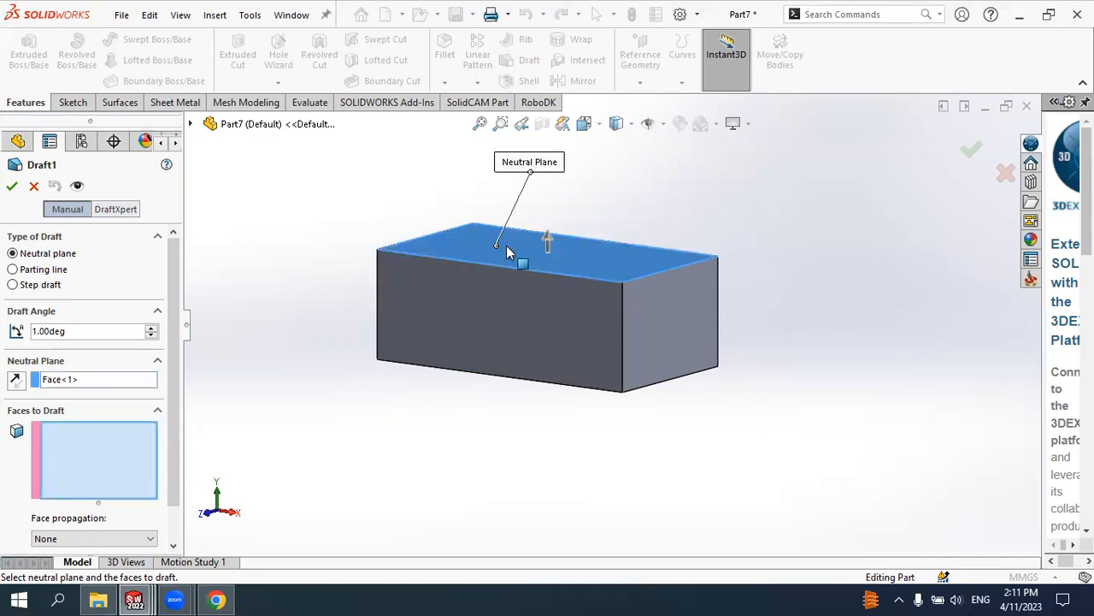
pyautogui.scroll(2, 506, 245)
pyautogui.click(87, 445)
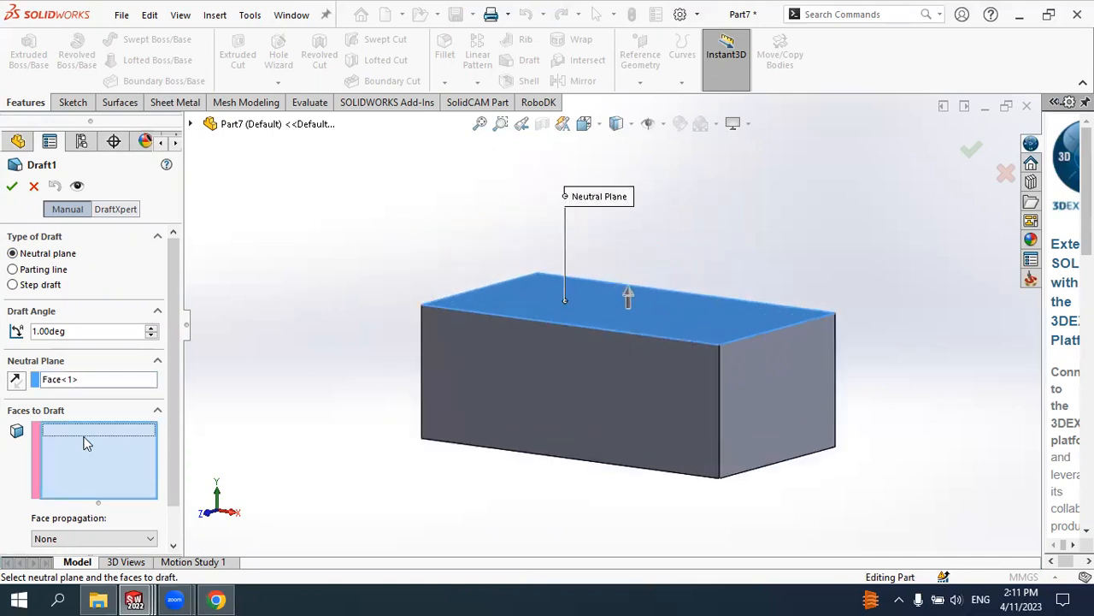
# Choose the block's long front face as the face to draft and apply a 4-degree draft angle
pyautogui.click(508, 353)
pyautogui.moveTo(535, 370); pyautogui.dragTo(604, 346, button='middle')
pyautogui.click(152, 329)
pyautogui.click(151, 328)
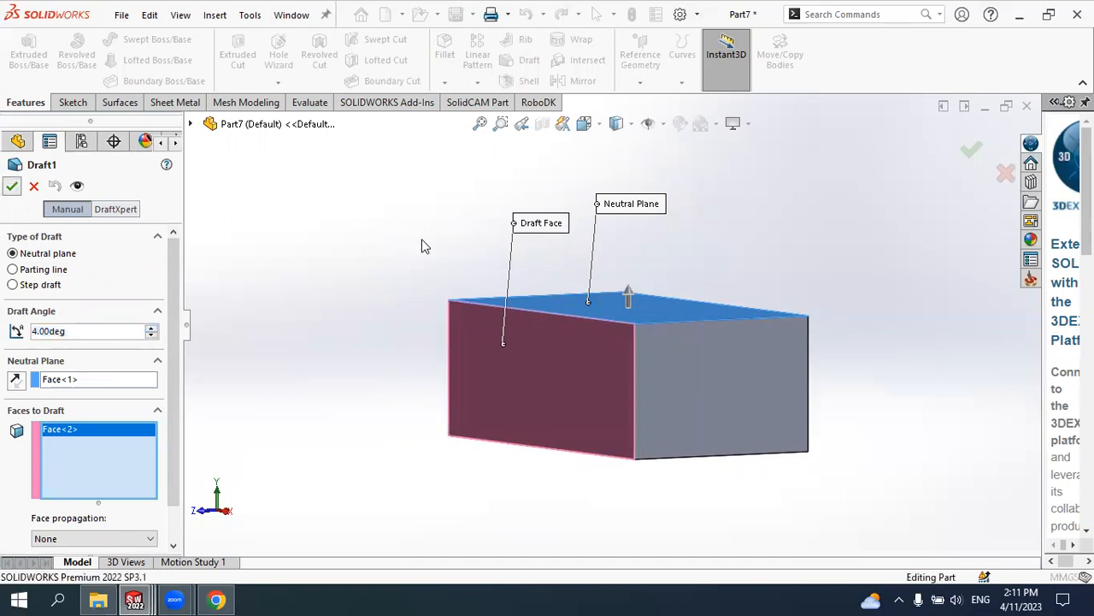
pyautogui.press('Return')
# Examine the drafted face's taper from the block's side and inspect the draft feature's angle on the model
pyautogui.moveTo(513, 365); pyautogui.dragTo(453, 341, button='middle')
pyautogui.click(572, 359)
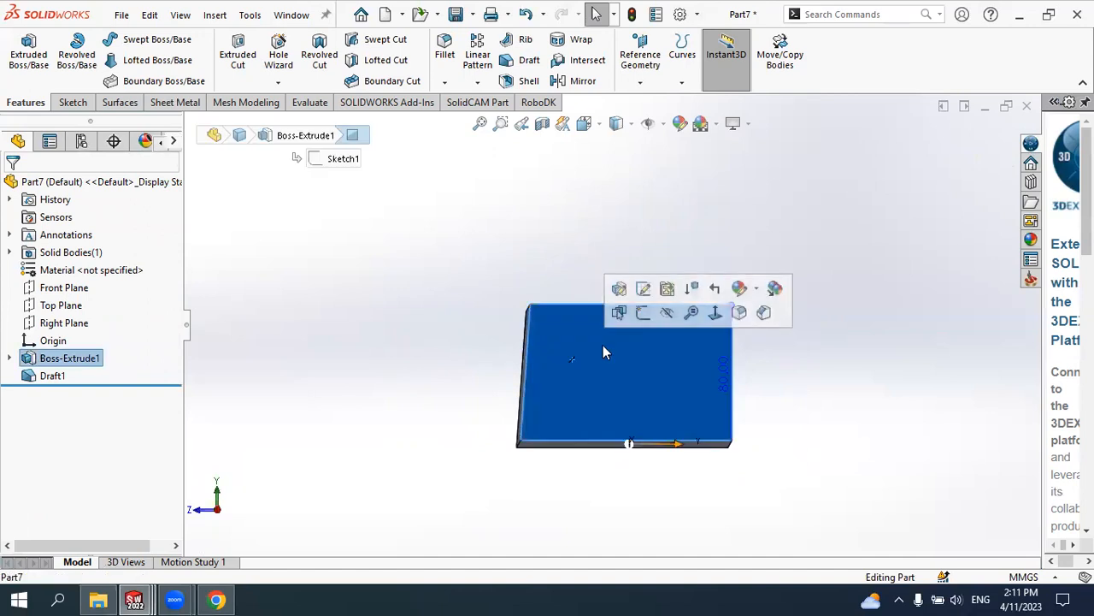
pyautogui.click(714, 313)
pyautogui.click(391, 305)
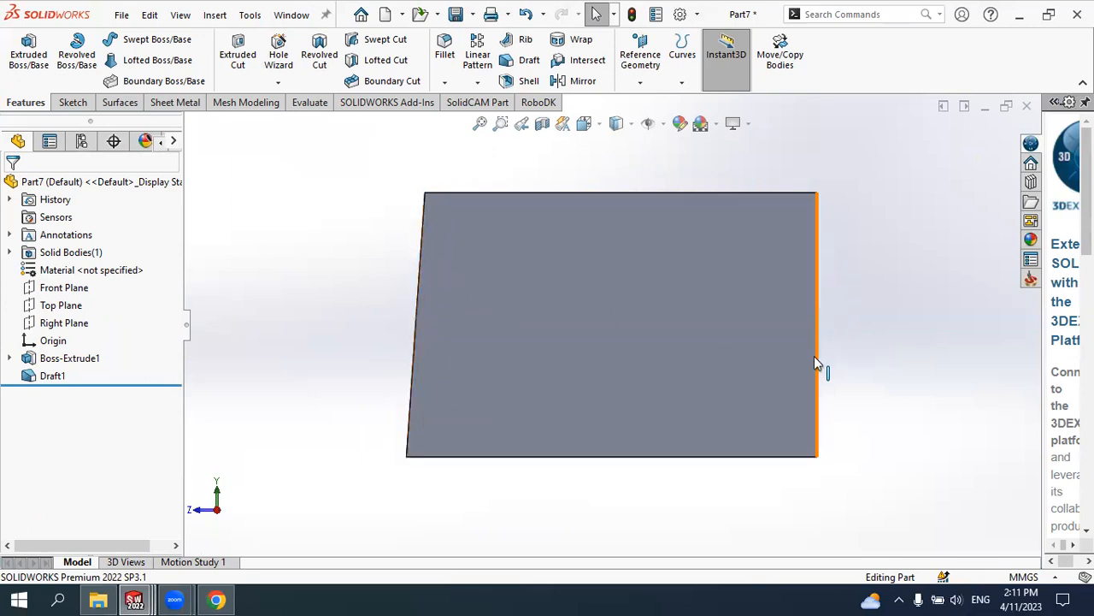
pyautogui.click(53, 376)
pyautogui.click(72, 363)
pyautogui.click(60, 376)
pyautogui.scroll(2, 368, 382)
pyautogui.moveTo(368, 381); pyautogui.dragTo(389, 384, button='middle')
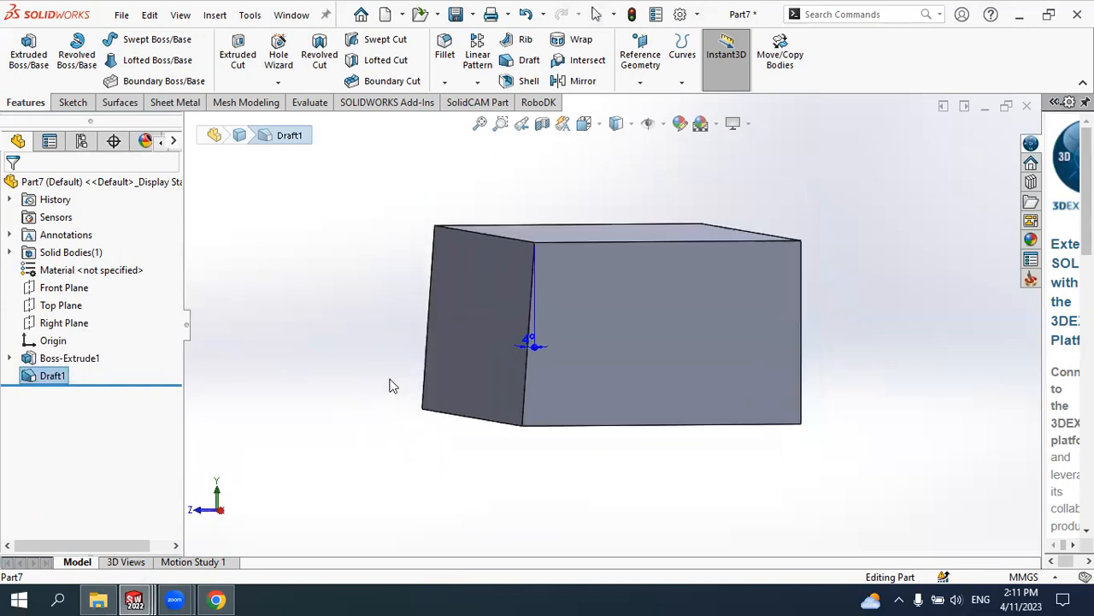
pyautogui.scroll(-2, 536, 344)
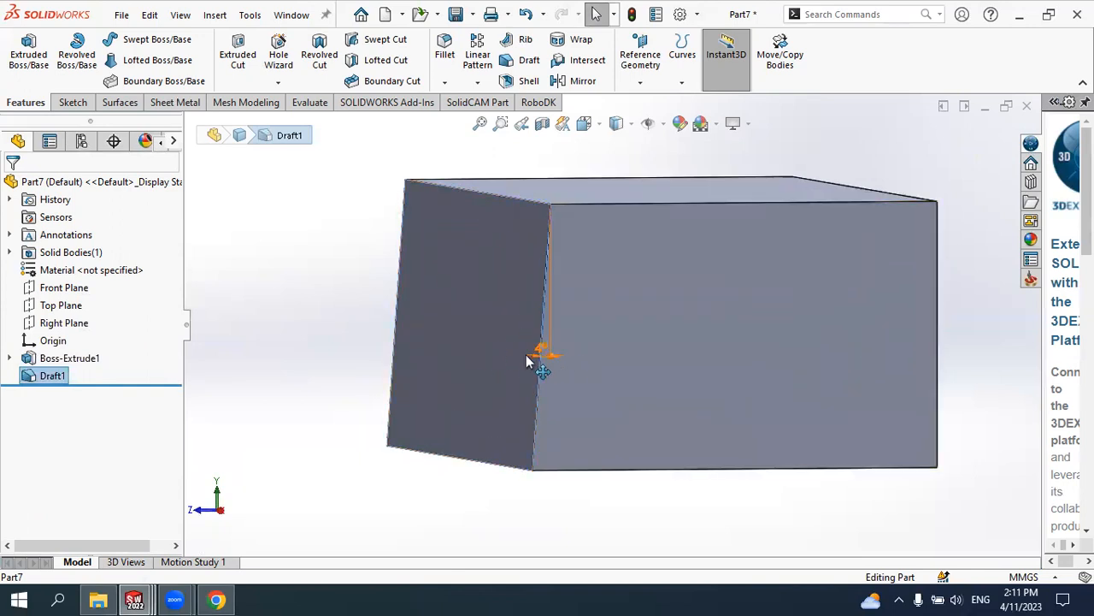
pyautogui.scroll(-2, 560, 361)
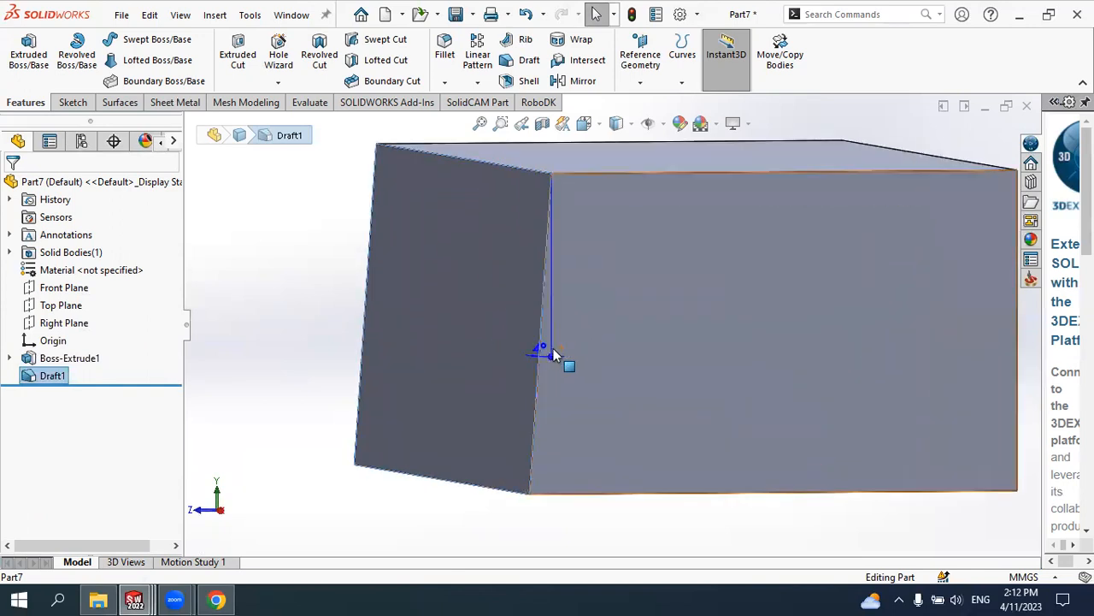
pyautogui.scroll(4, 589, 330)
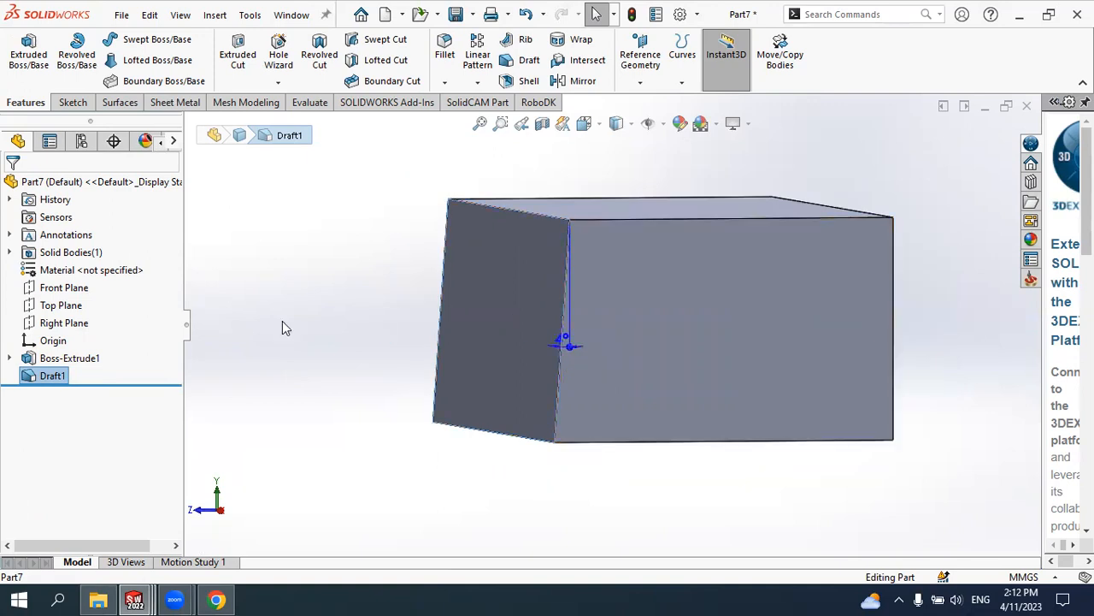
# Reopen the draft's definition and examine its neutral plane and draft face on the block from several angles
pyautogui.click(86, 359)
pyautogui.click(53, 377)
pyautogui.click(76, 323)
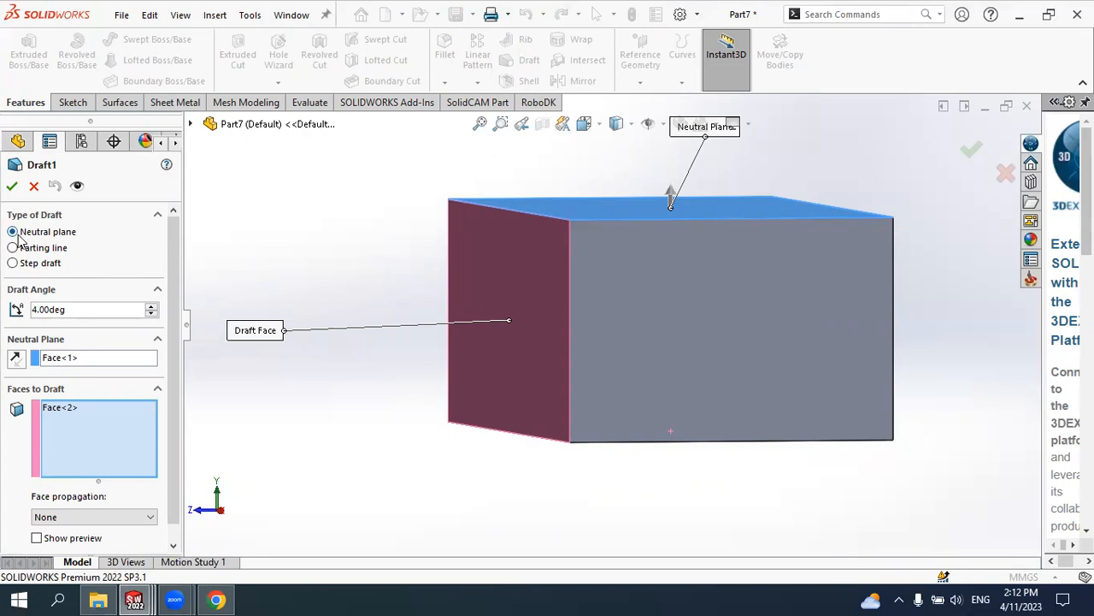
pyautogui.click(81, 359)
pyautogui.moveTo(530, 274); pyautogui.dragTo(540, 305, button='middle')
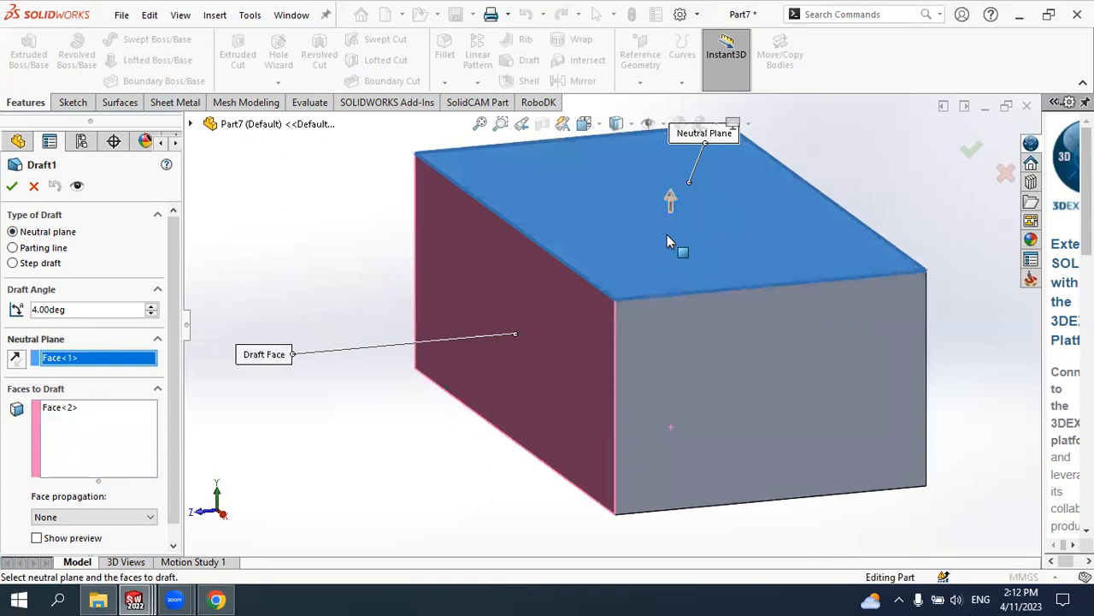
pyautogui.scroll(2, 718, 244)
pyautogui.scroll(-2, 714, 241)
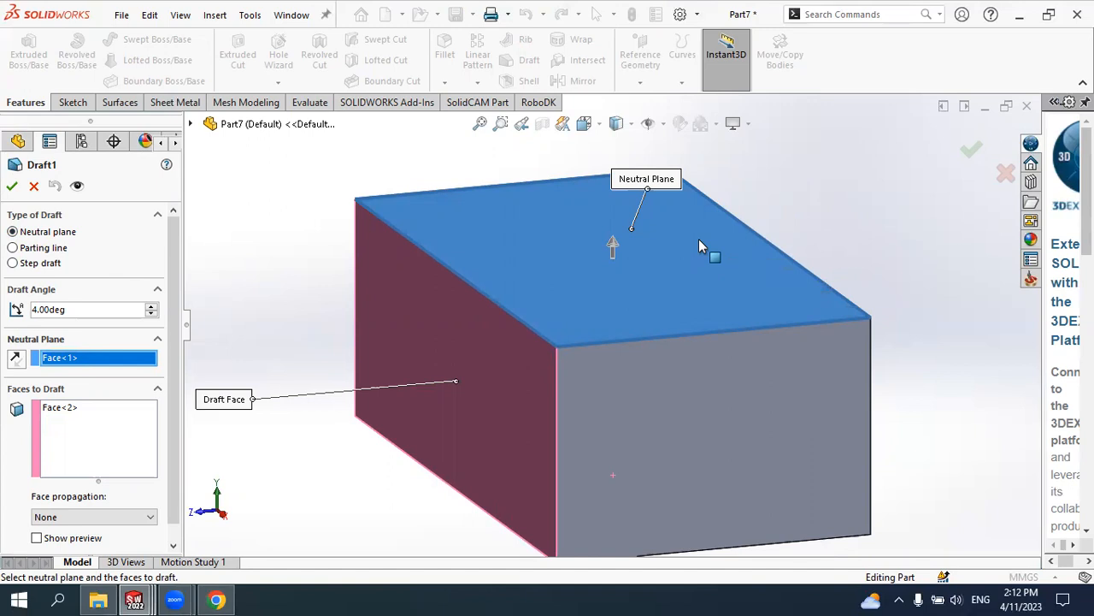
pyautogui.moveTo(358, 327); pyautogui.dragTo(537, 338, button='middle')
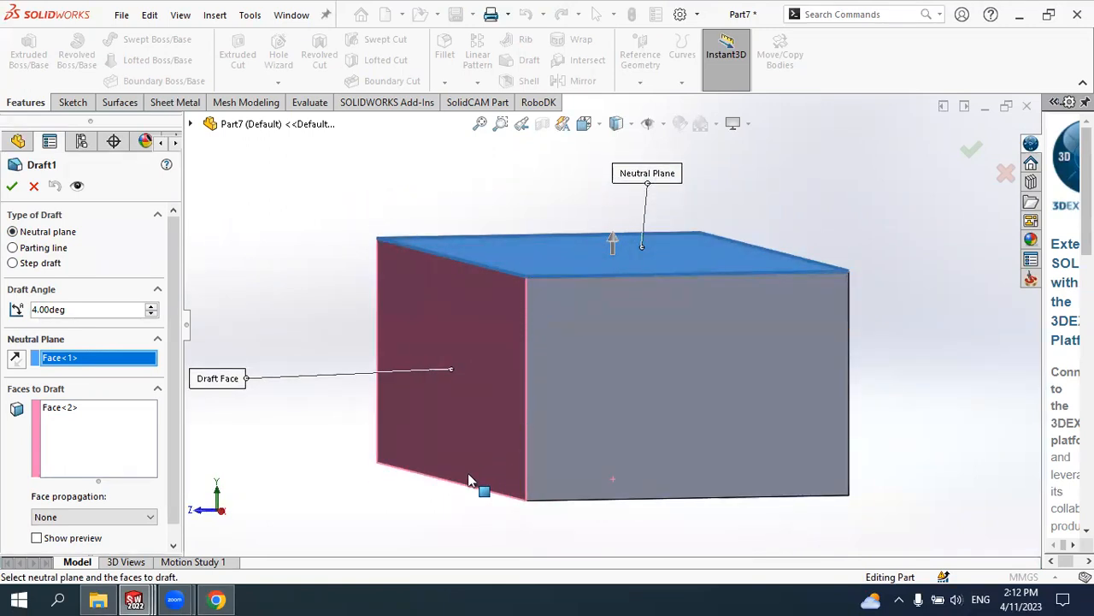
# Reverse the draft's pull direction to point downward from the top face and accept the change
pyautogui.click(15, 360)
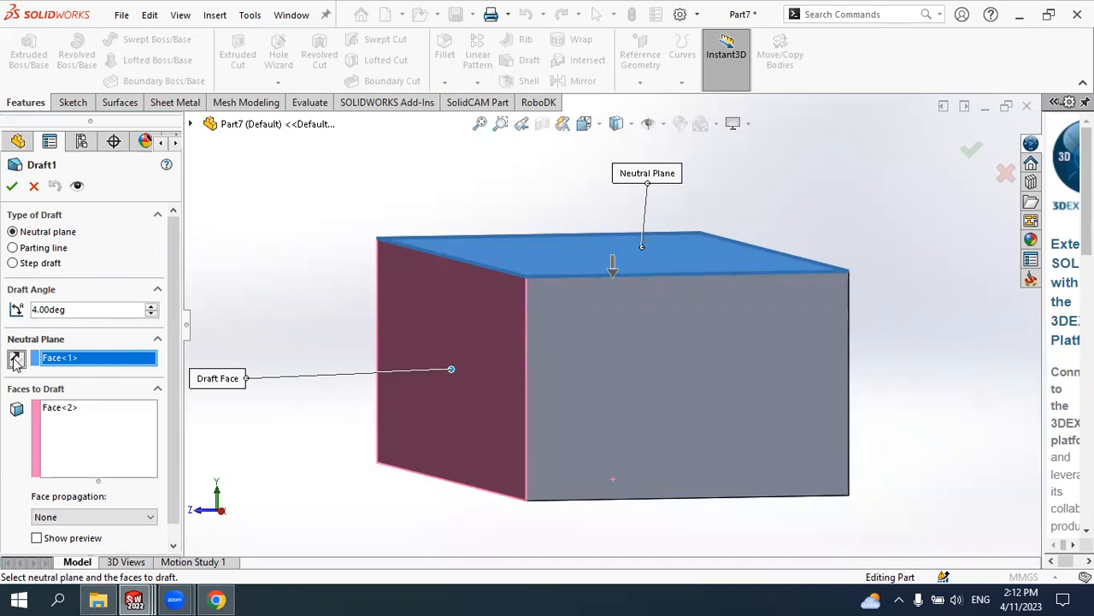
pyautogui.click(16, 360)
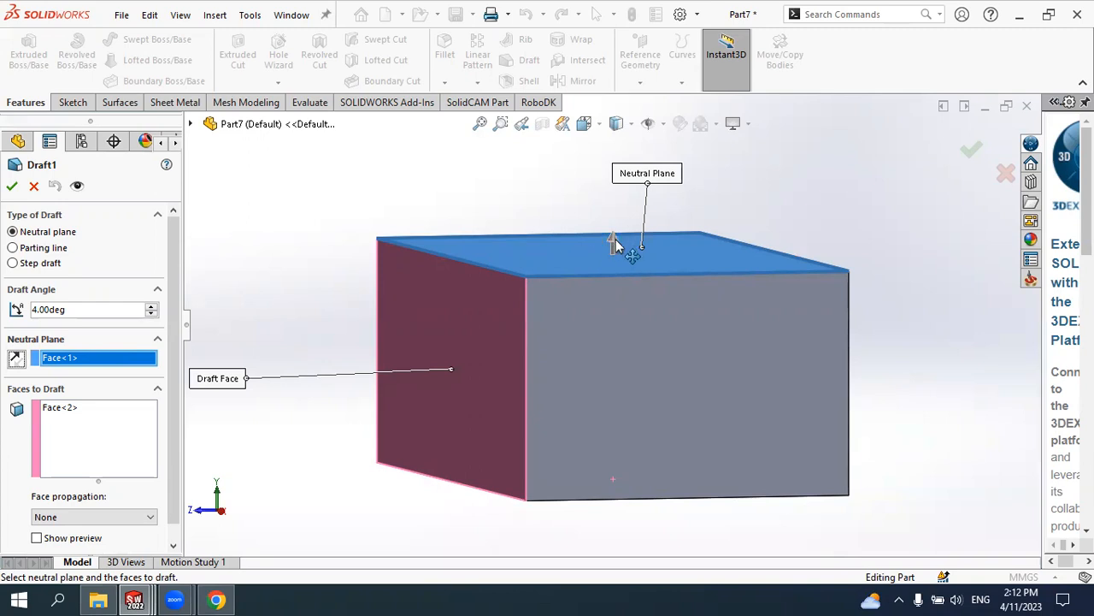
pyautogui.click(16, 360)
pyautogui.click(11, 186)
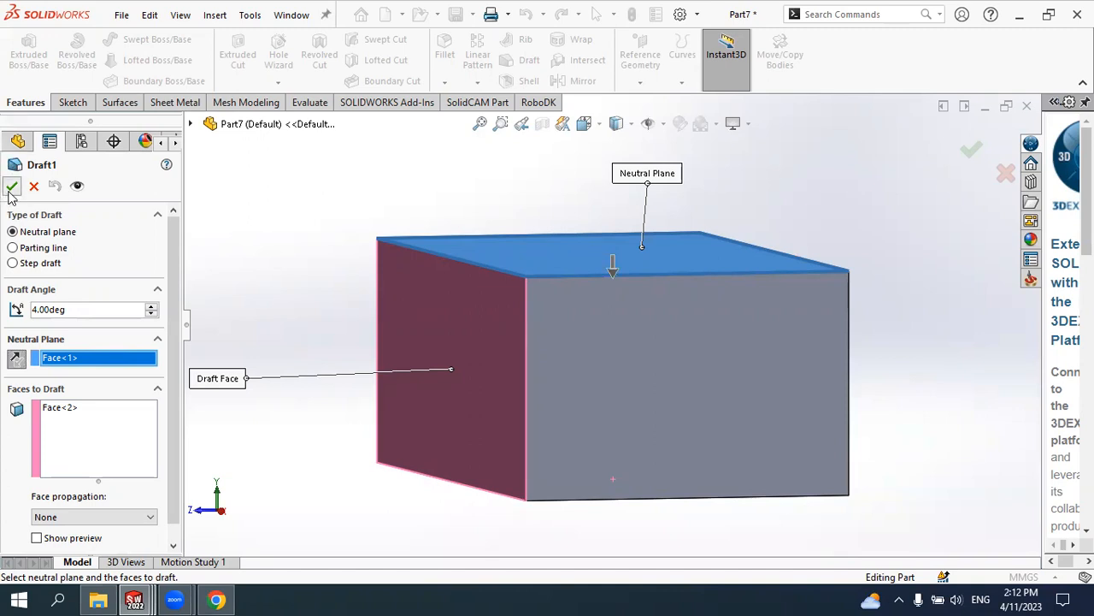
# Examine the reversed taper from the block's side face and compare it with the top face
pyautogui.click(591, 374)
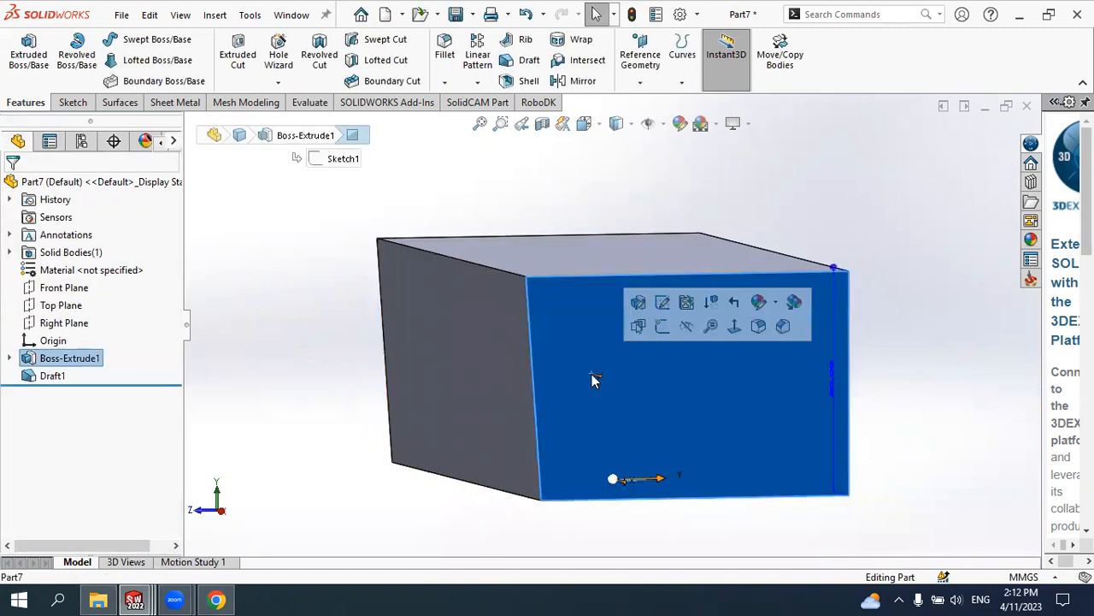
pyautogui.scroll(-2, 601, 306)
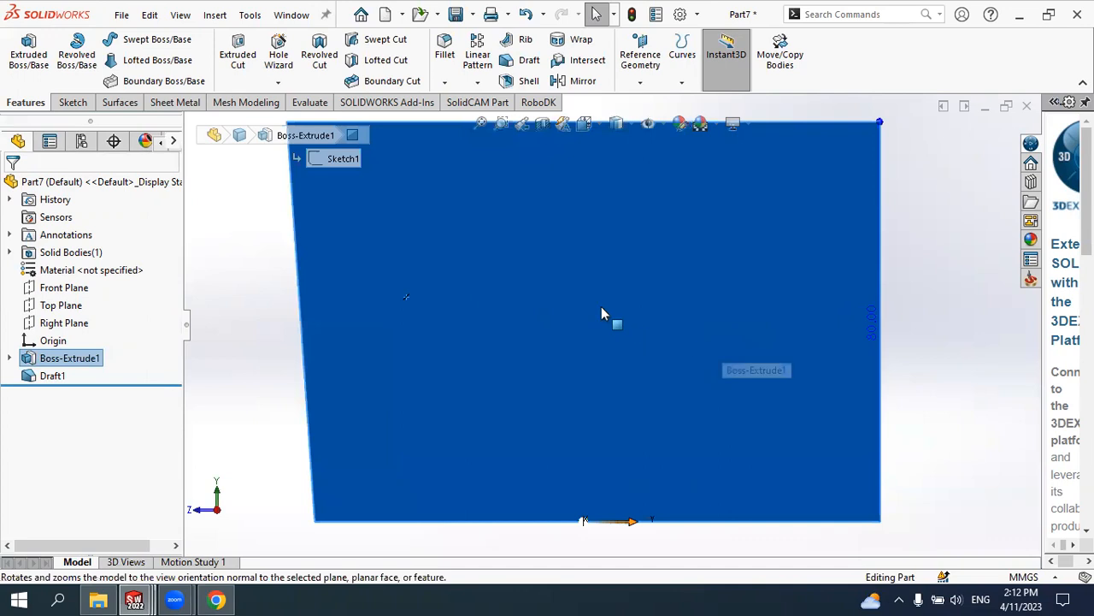
pyautogui.scroll(3, 577, 357)
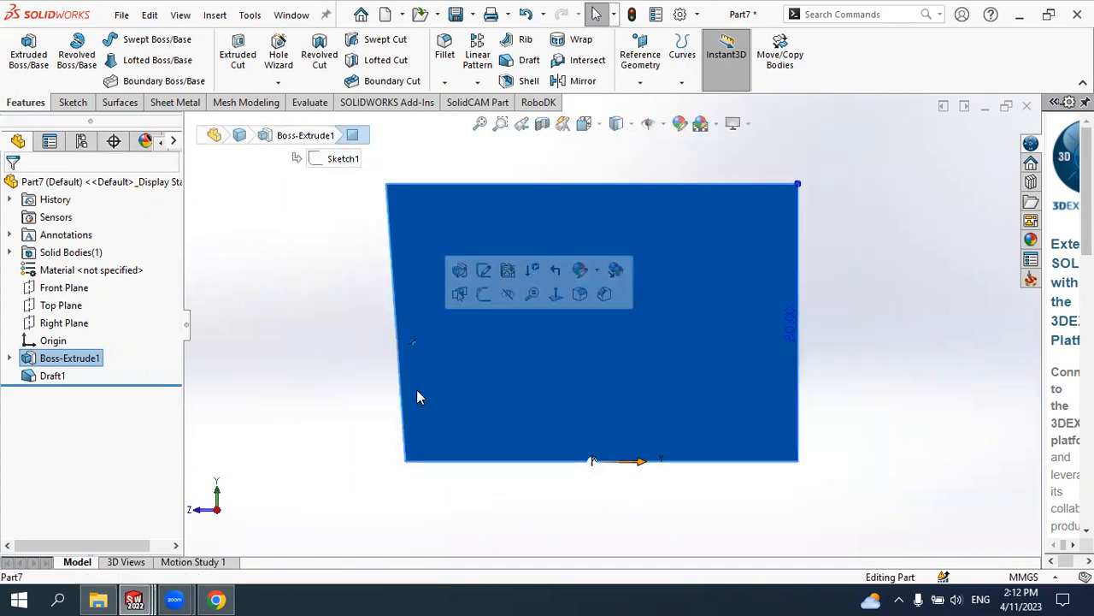
pyautogui.click(331, 320)
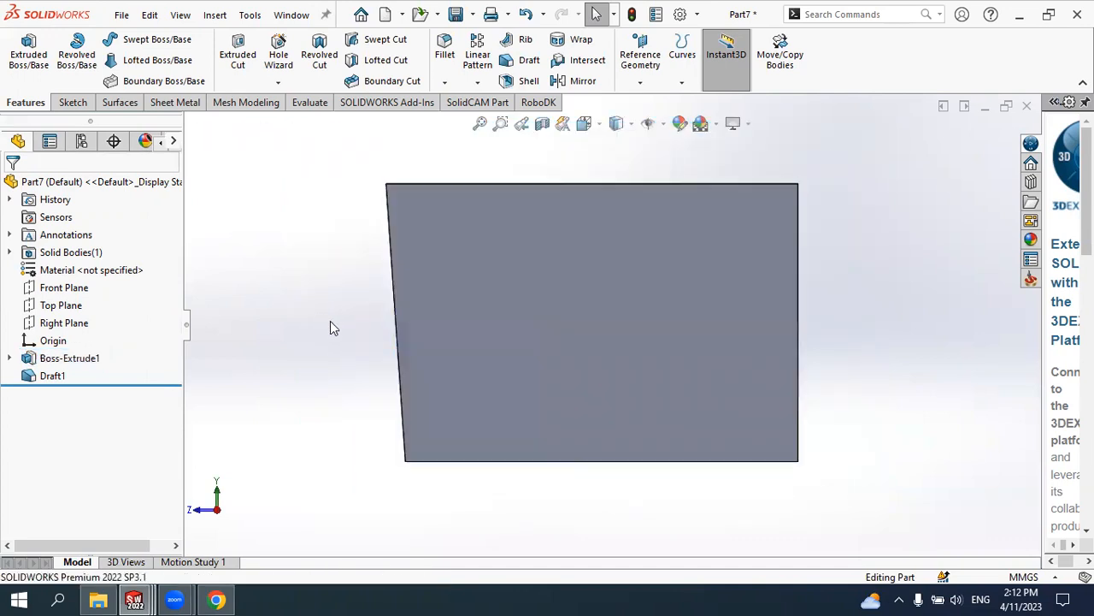
pyautogui.moveTo(332, 321); pyautogui.dragTo(349, 344, button='middle')
pyautogui.click(515, 214)
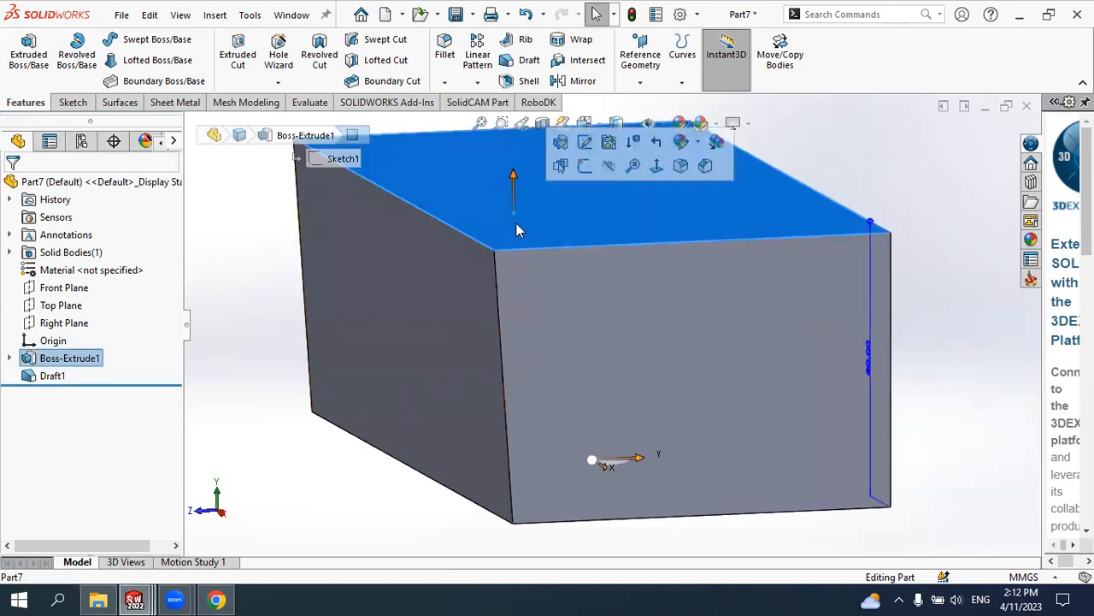
pyautogui.moveTo(472, 266); pyautogui.dragTo(531, 284, button='middle')
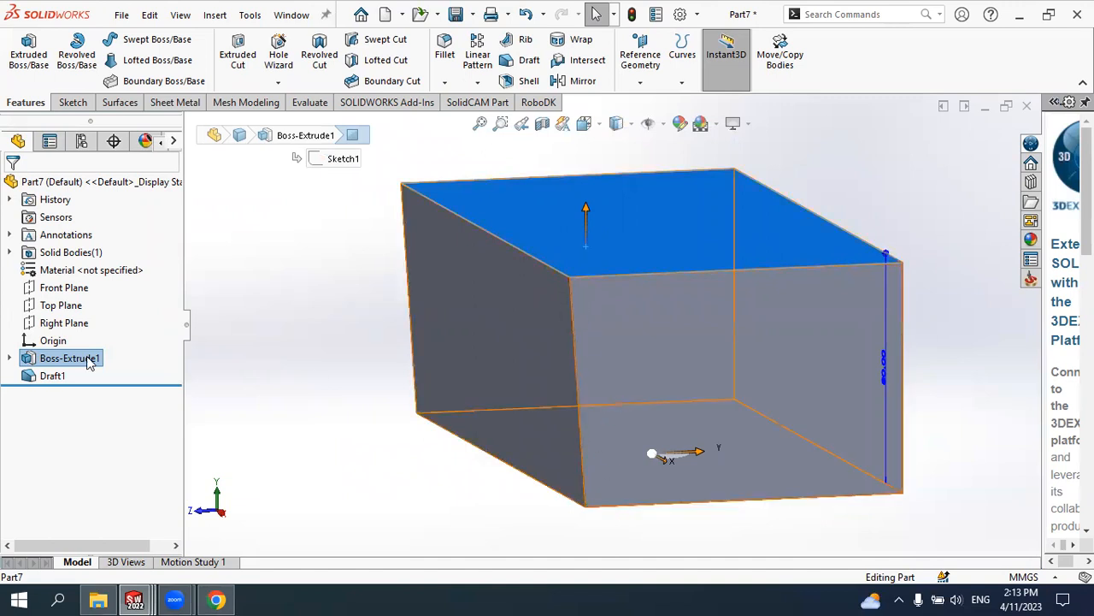
# Reopen the draft's definition, set its draft angle to 8 degrees and turn on the preview
pyautogui.click(66, 377)
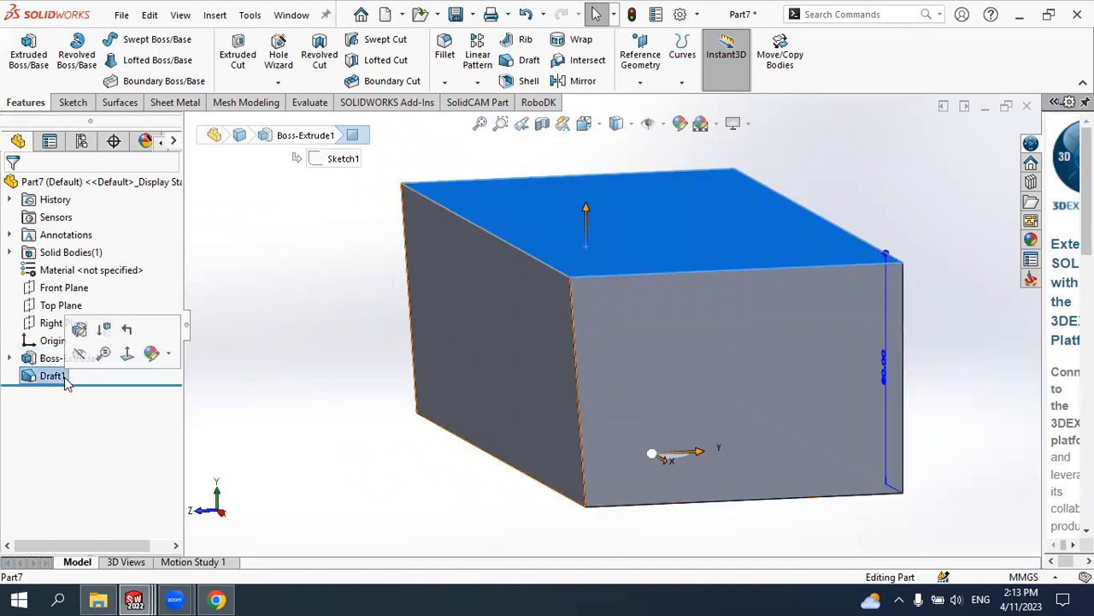
pyautogui.click(78, 329)
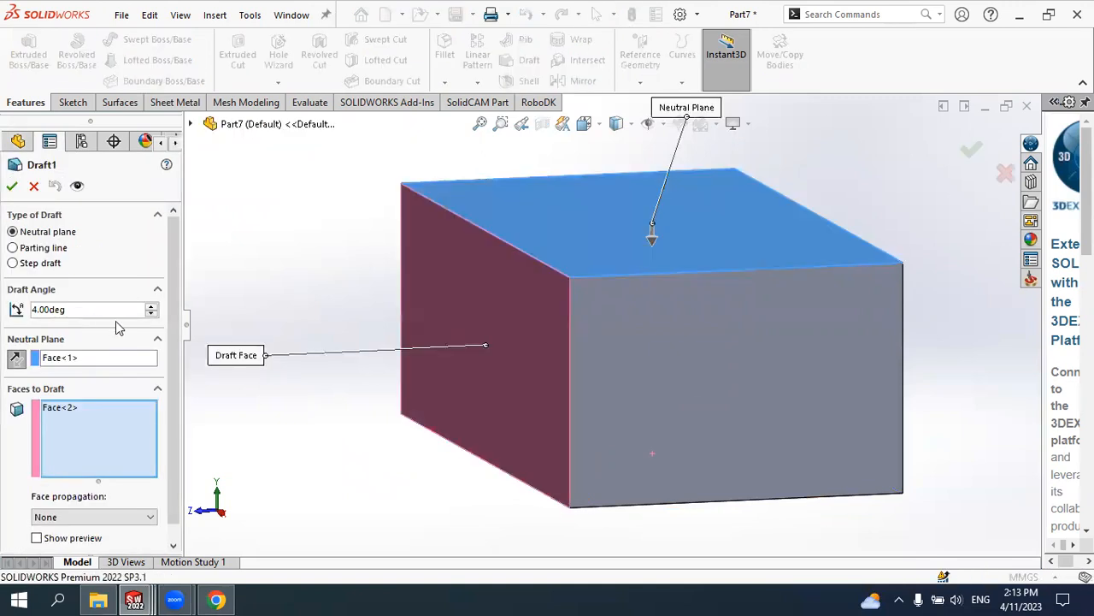
pyautogui.click(154, 307)
pyautogui.click(154, 307)
pyautogui.click(154, 307)
pyautogui.click(154, 307)
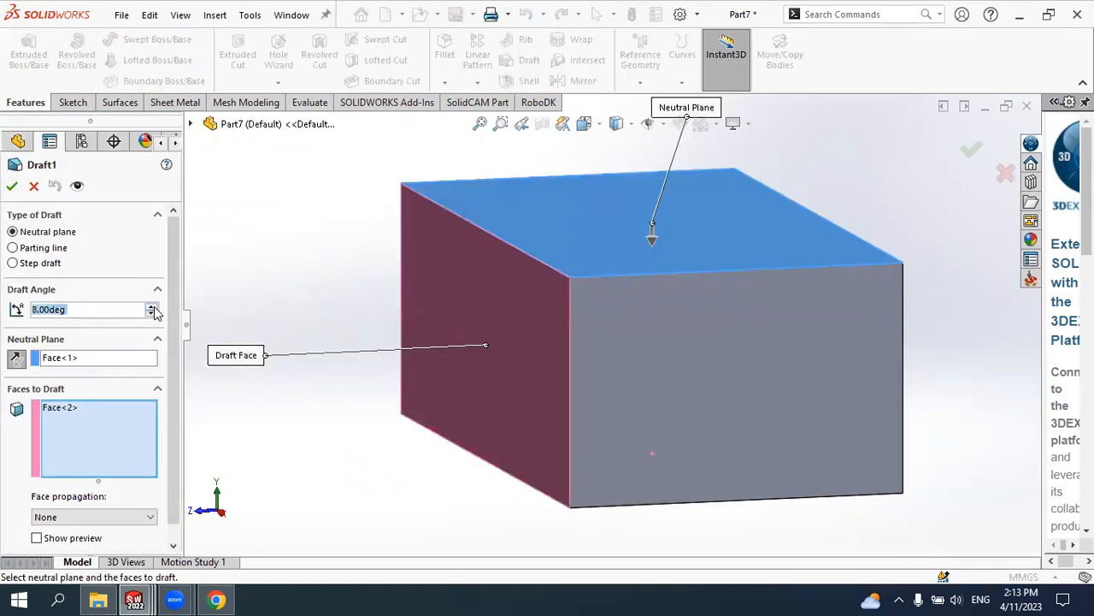
pyautogui.scroll(-1, 175, 332)
pyautogui.click(37, 520)
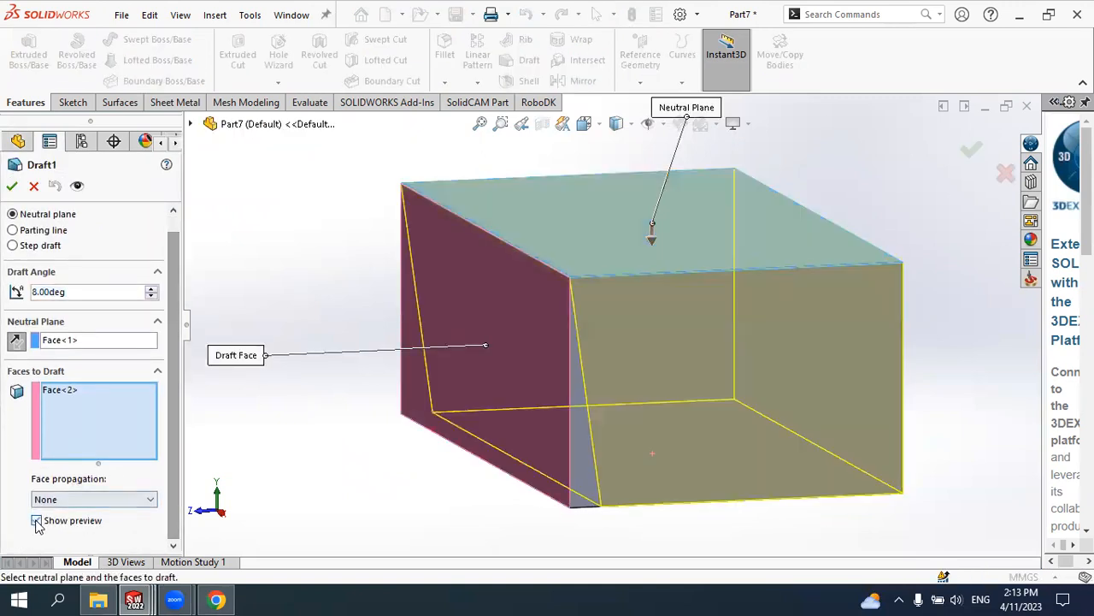
pyautogui.scroll(2, 520, 428)
pyautogui.moveTo(520, 428); pyautogui.dragTo(505, 400, button='middle')
pyautogui.scroll(-3, 504, 400)
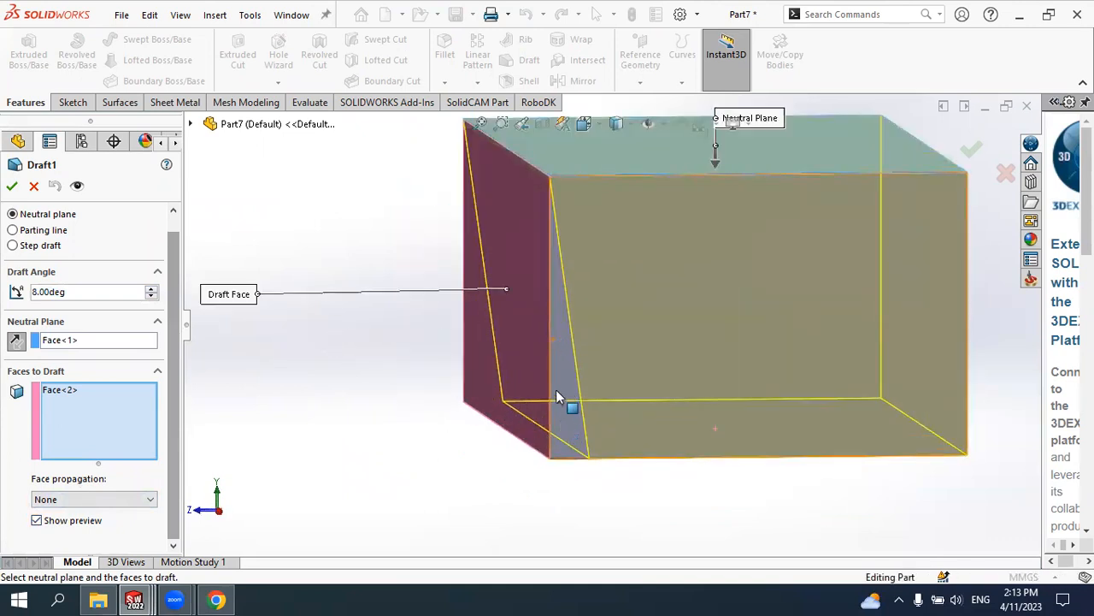
# Reverse the draft's pull direction to point upward from the top face and inspect the previewed taper
pyautogui.click(16, 339)
pyautogui.scroll(1, 545, 323)
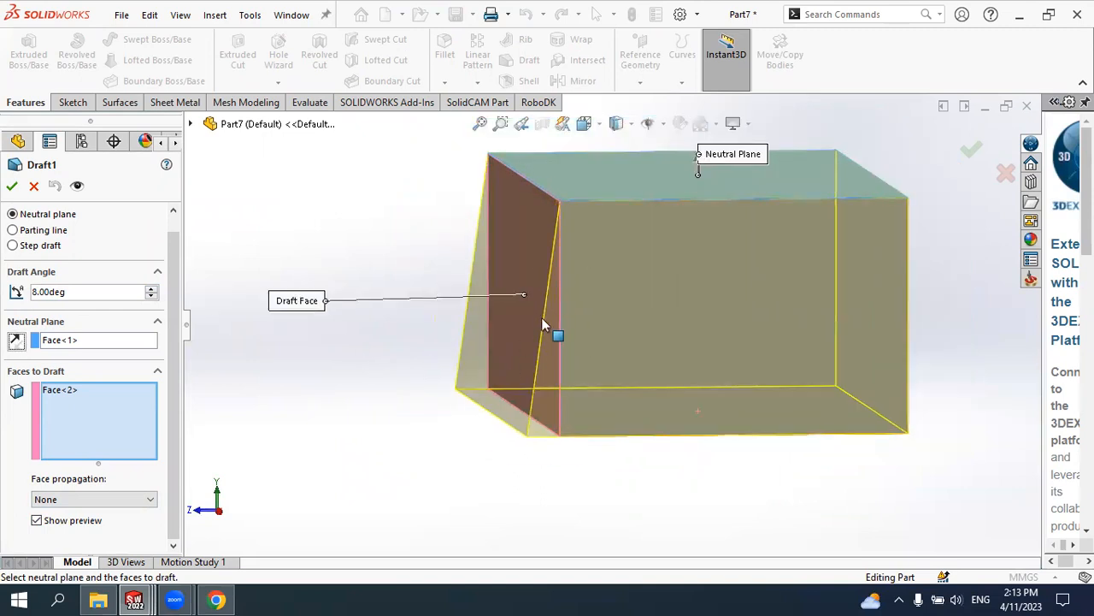
pyautogui.scroll(2, 541, 328)
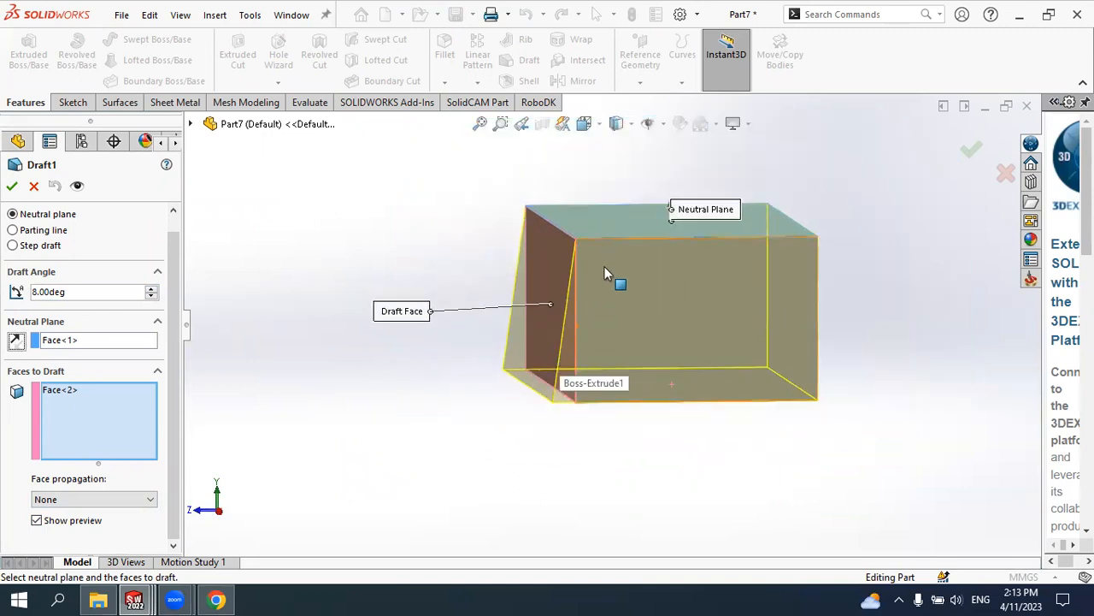
pyautogui.moveTo(559, 348); pyautogui.dragTo(638, 209, button='middle')
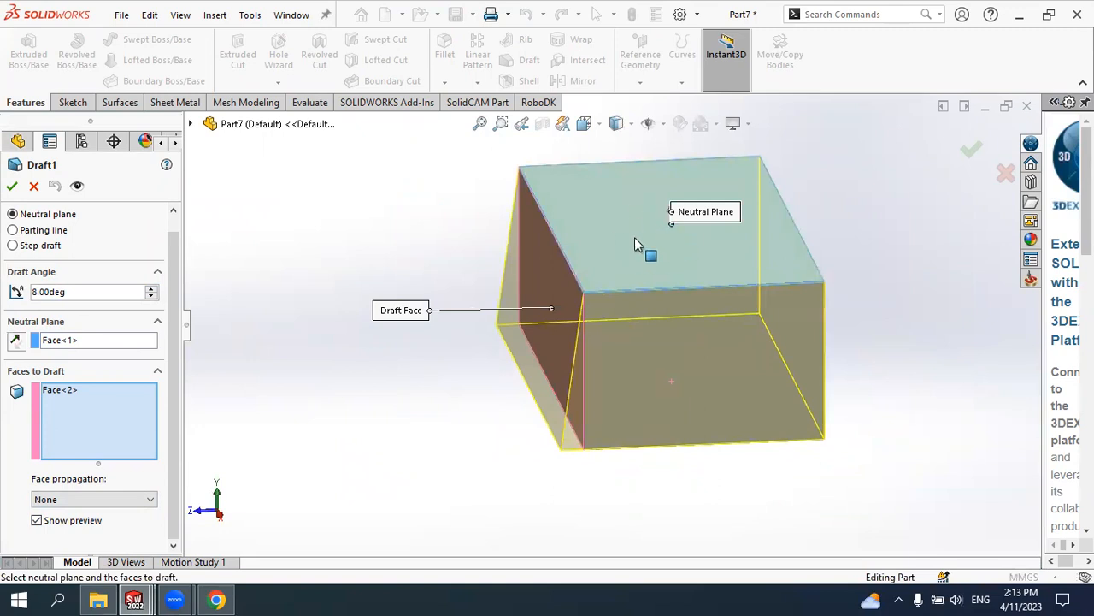
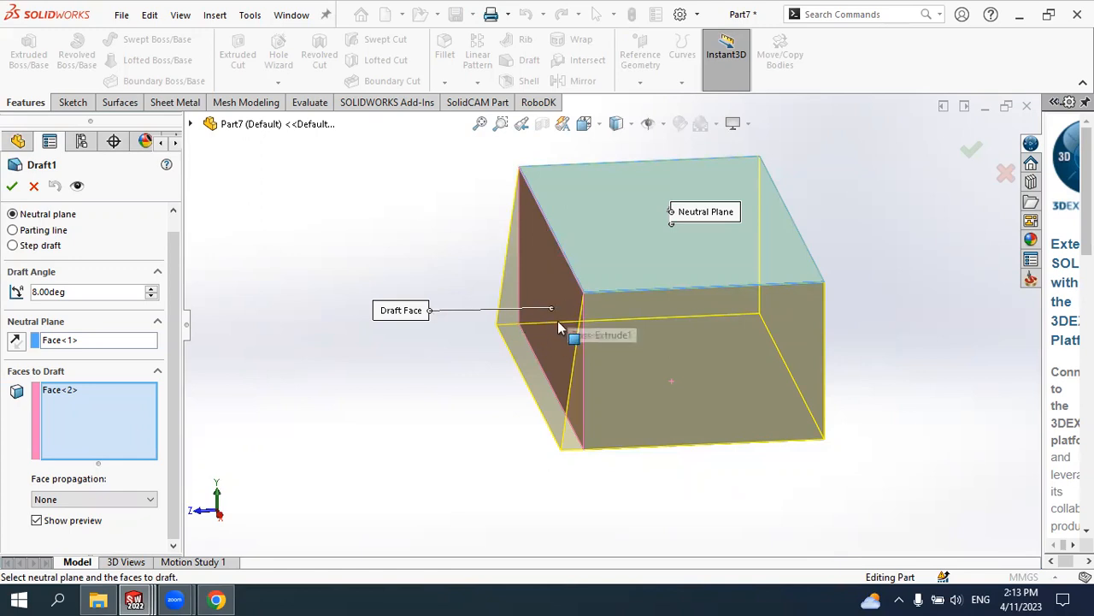
# Add the block's other three side faces to the draft and accept the change
pyautogui.click(705, 347)
pyautogui.moveTo(688, 406); pyautogui.dragTo(571, 389, button='middle')
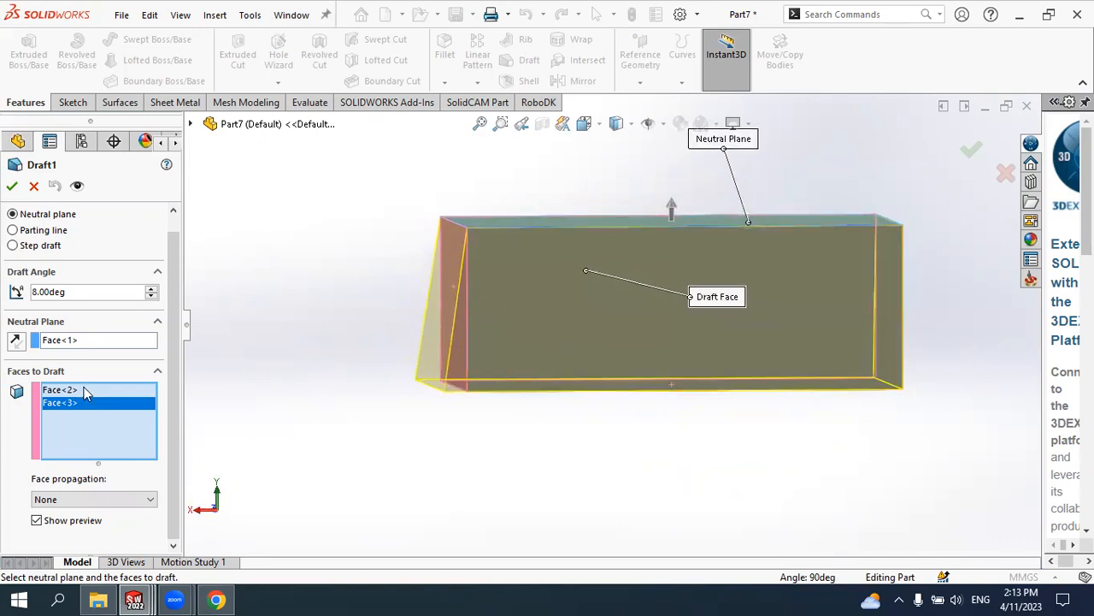
pyautogui.click(569, 374)
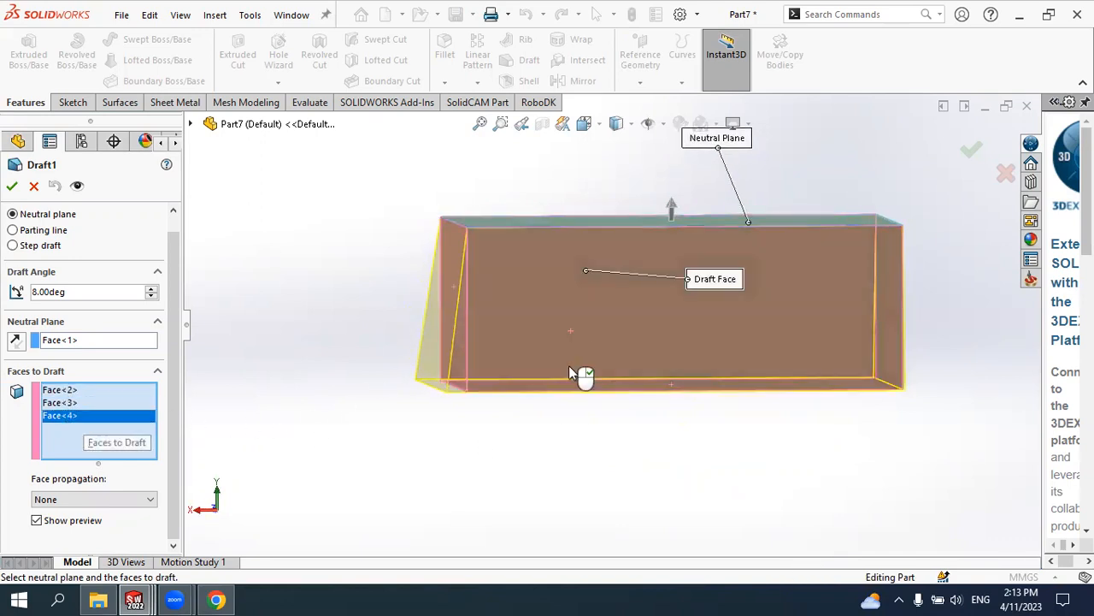
pyautogui.moveTo(552, 378)
pyautogui.mouseDown(button='middle')
pyautogui.moveTo(464, 387)
pyautogui.moveTo(532, 384)
pyautogui.mouseUp(button='middle')
pyautogui.click(593, 359)
pyautogui.moveTo(594, 399); pyautogui.dragTo(475, 407, button='middle')
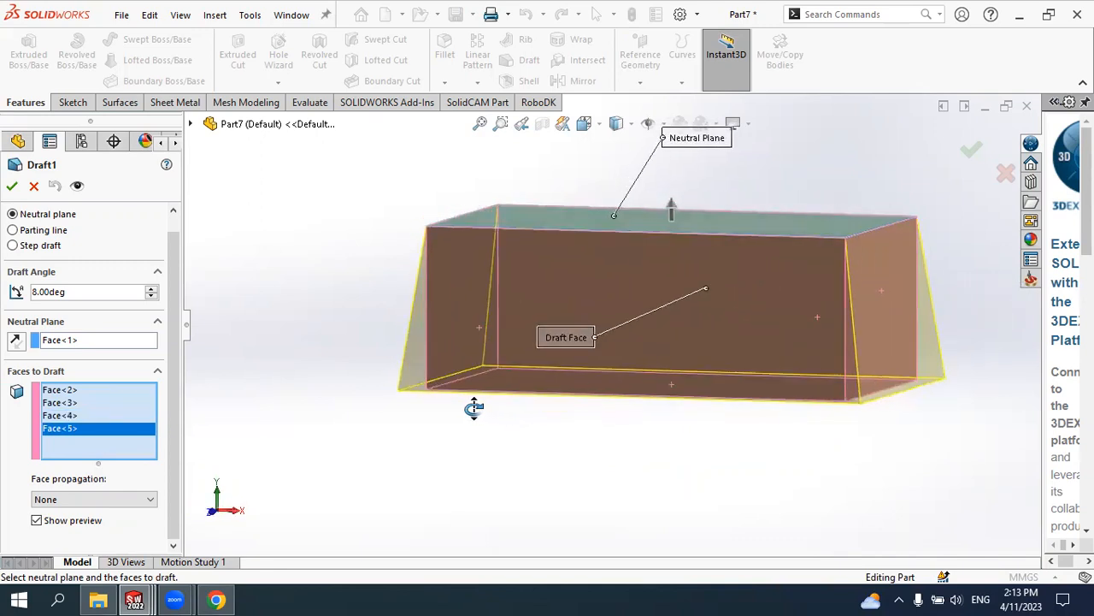
pyautogui.click(12, 186)
pyautogui.moveTo(408, 369); pyautogui.dragTo(760, 362, button='middle')
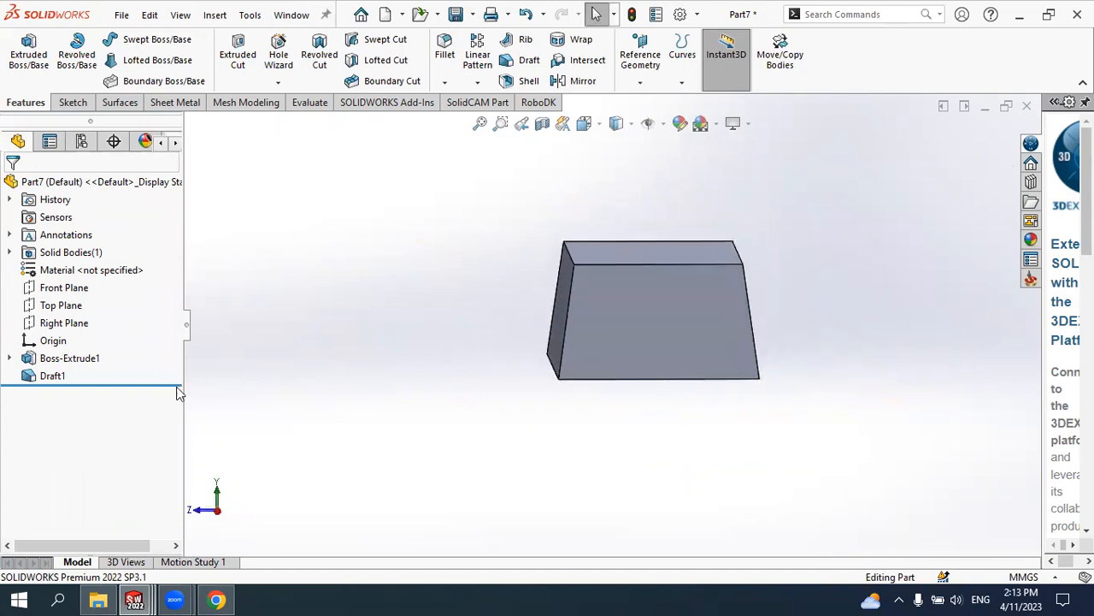
# Delete the draft feature from the block
pyautogui.click(59, 388)
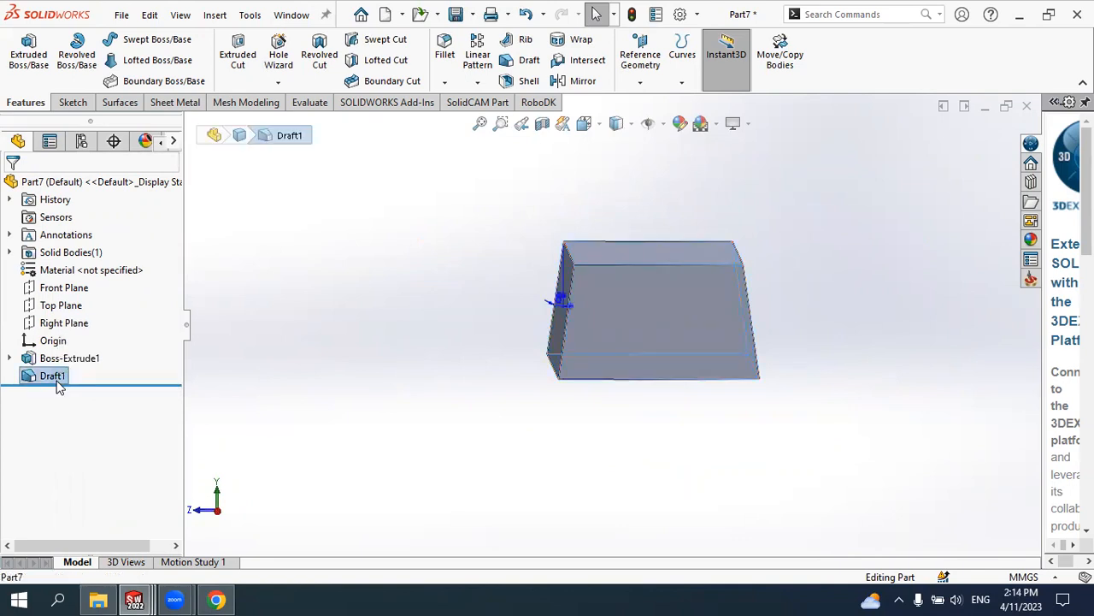
pyautogui.rightClick(60, 384)
pyautogui.click(100, 368)
pyautogui.moveTo(613, 321); pyautogui.dragTo(582, 330, button='middle')
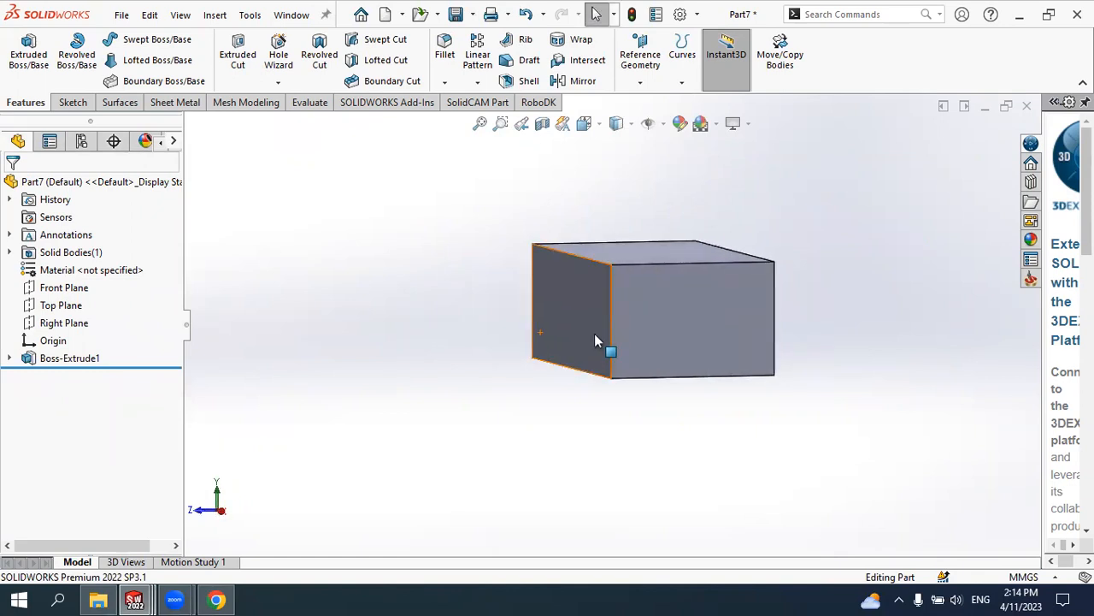
pyautogui.scroll(2, 598, 340)
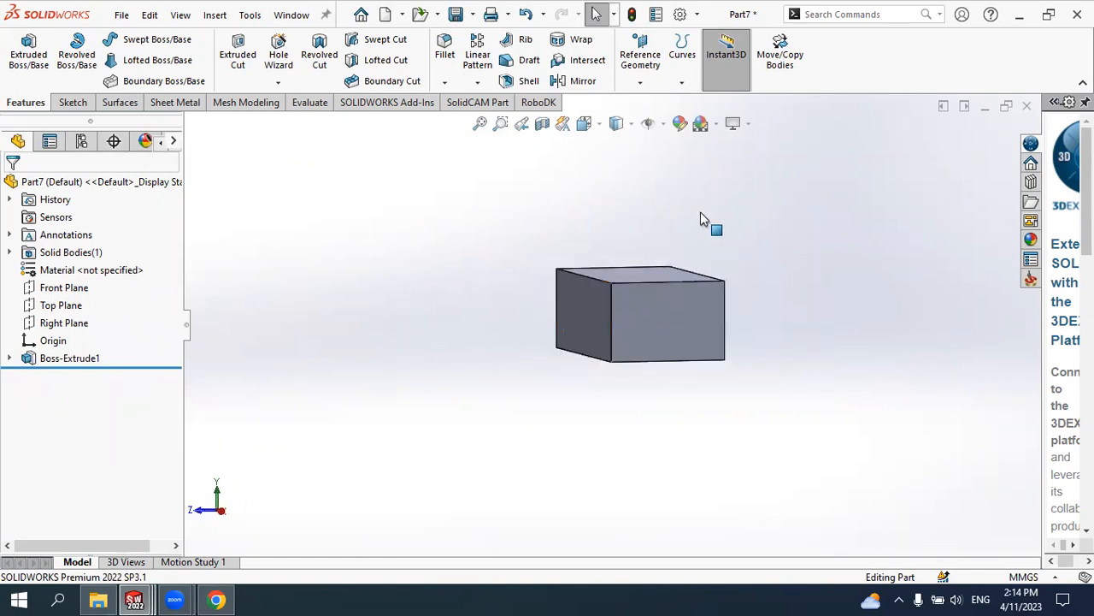
# Start a neutral plane Draft with the block's bottom face as neutral plane, one end face to draft, and the preview on
pyautogui.click(524, 60)
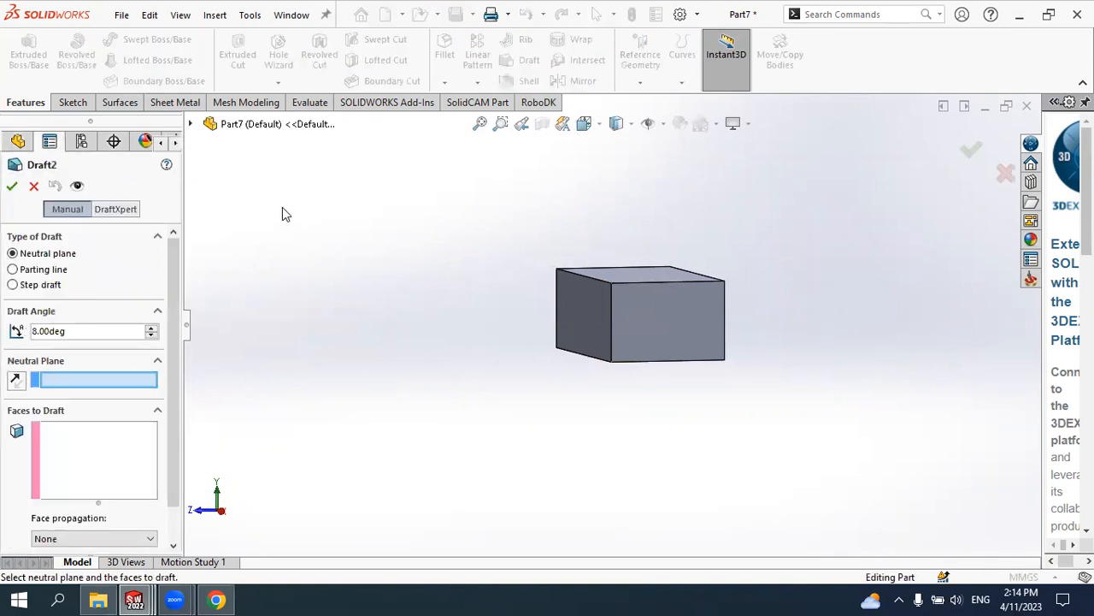
pyautogui.moveTo(579, 387); pyautogui.dragTo(611, 351, button='middle')
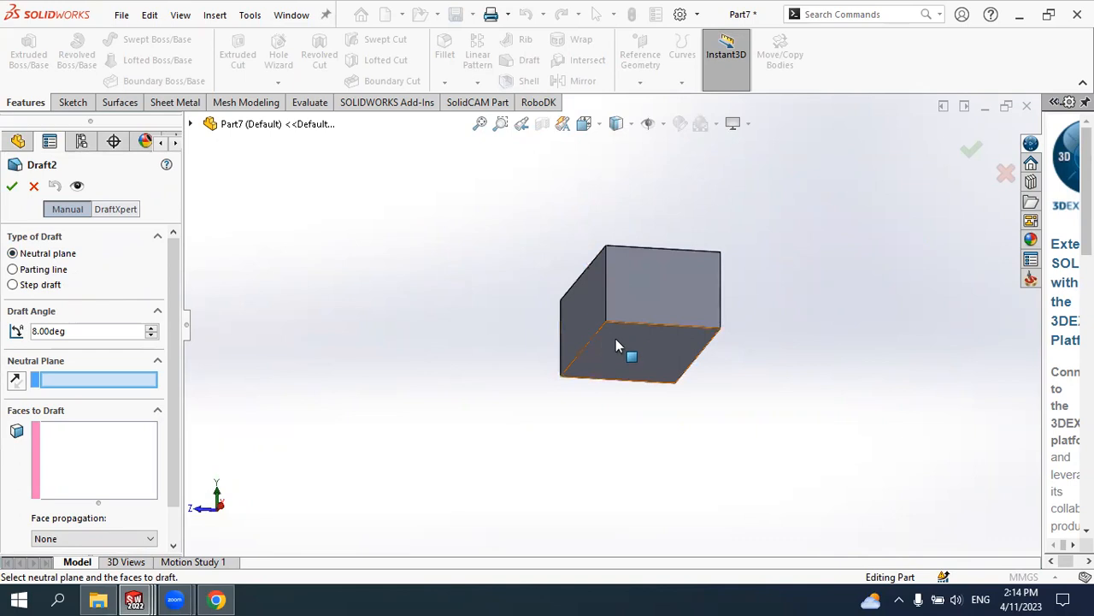
pyautogui.click(632, 341)
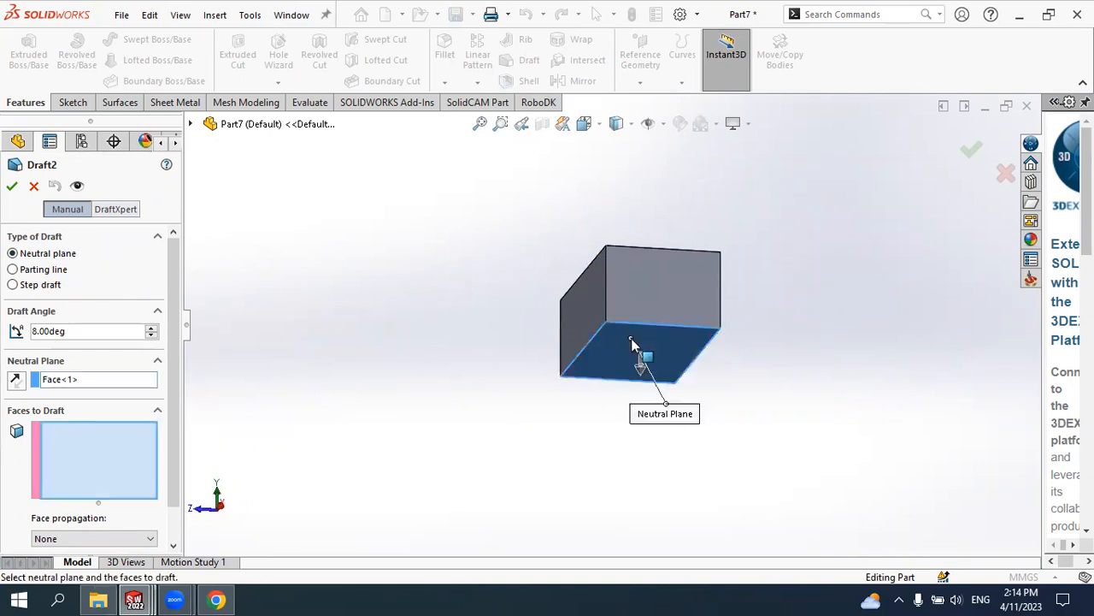
pyautogui.moveTo(786, 293); pyautogui.dragTo(657, 312, button='middle')
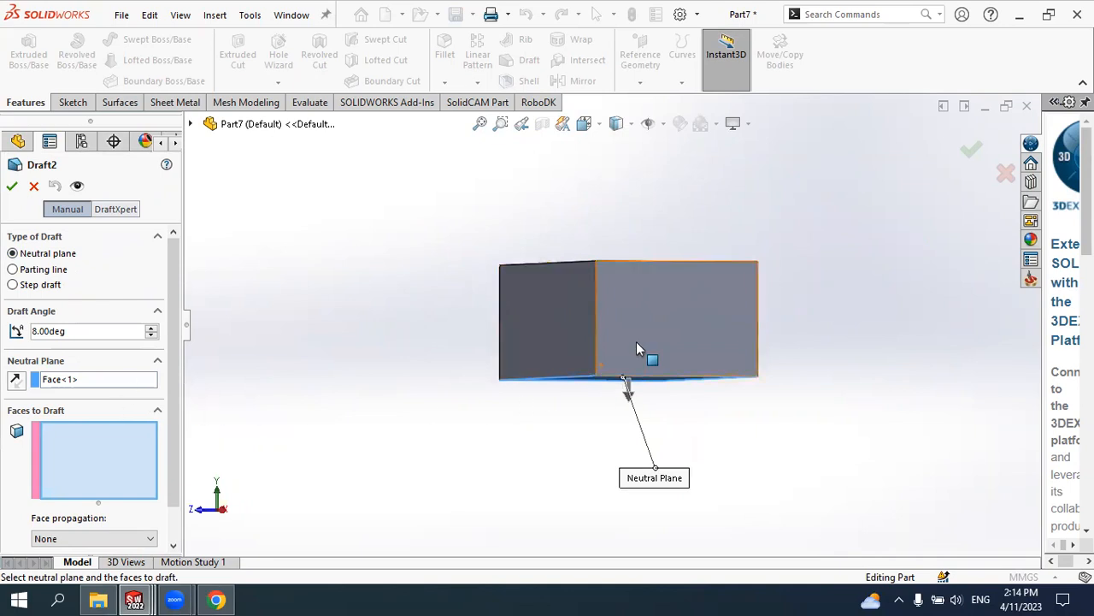
pyautogui.click(654, 311)
pyautogui.scroll(-1, 176, 398)
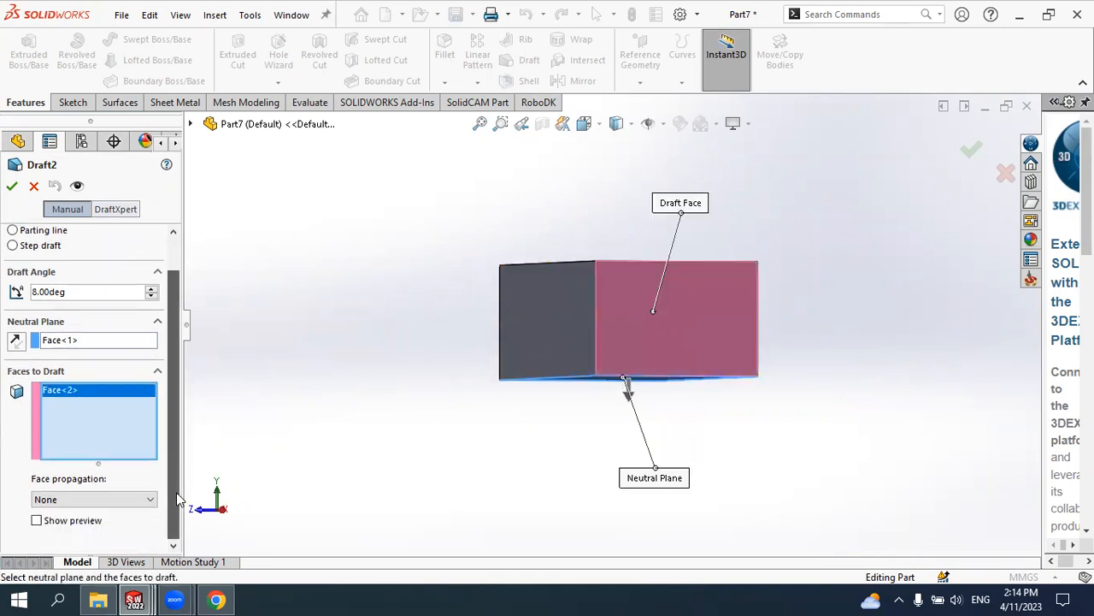
pyautogui.click(37, 520)
pyautogui.moveTo(676, 388); pyautogui.dragTo(756, 292, button='middle')
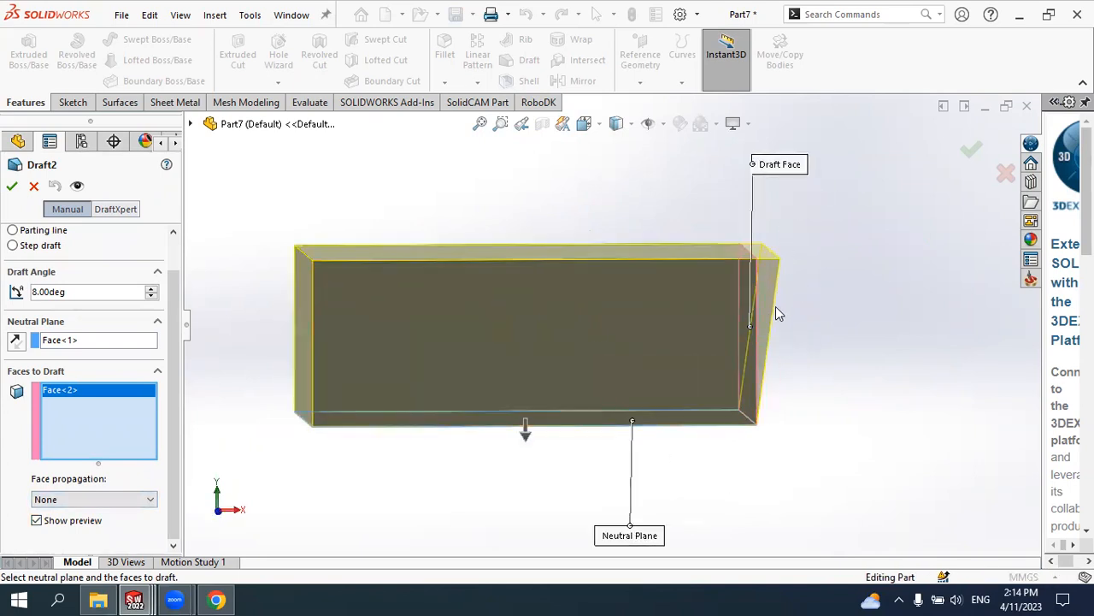
# Check the previewed taper in the Front view and set the draft angle to 12 degrees
pyautogui.click(587, 124)
pyautogui.click(608, 192)
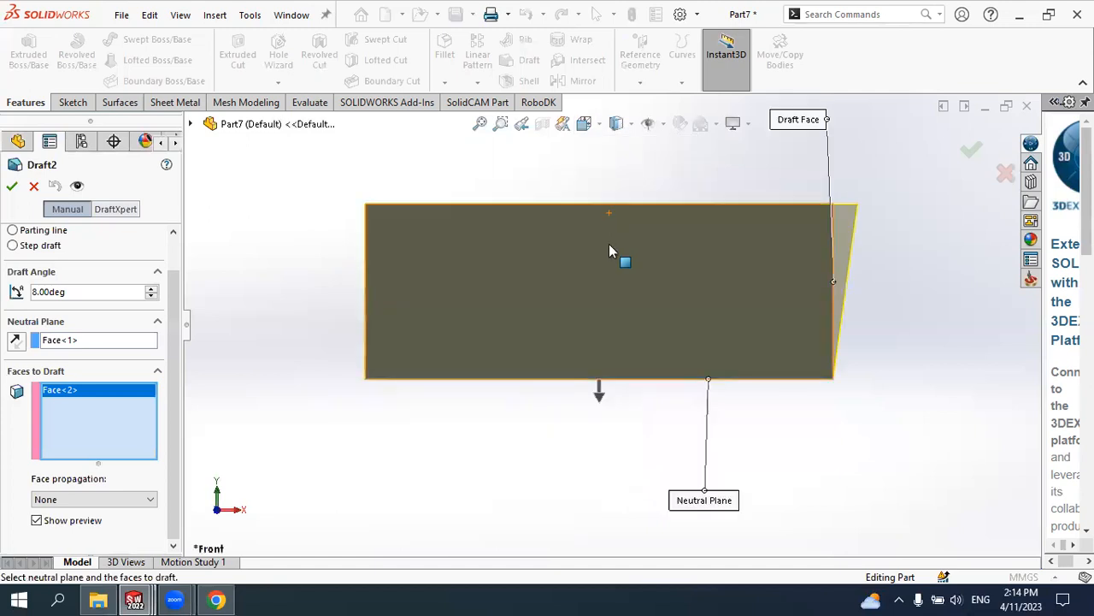
pyautogui.scroll(2, 602, 318)
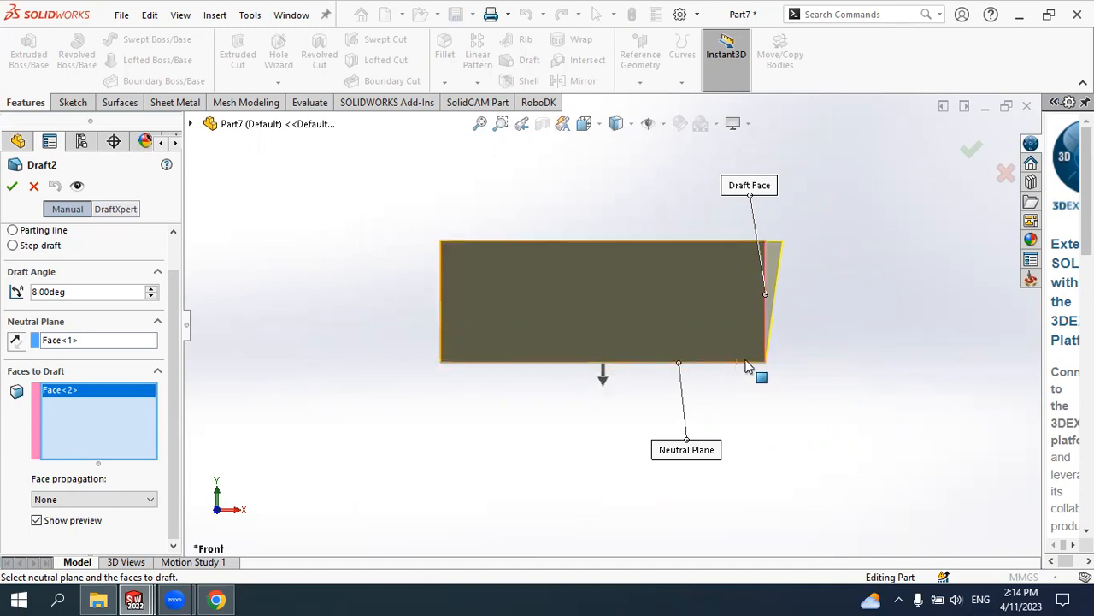
pyautogui.scroll(2, 750, 363)
pyautogui.scroll(-3, 718, 312)
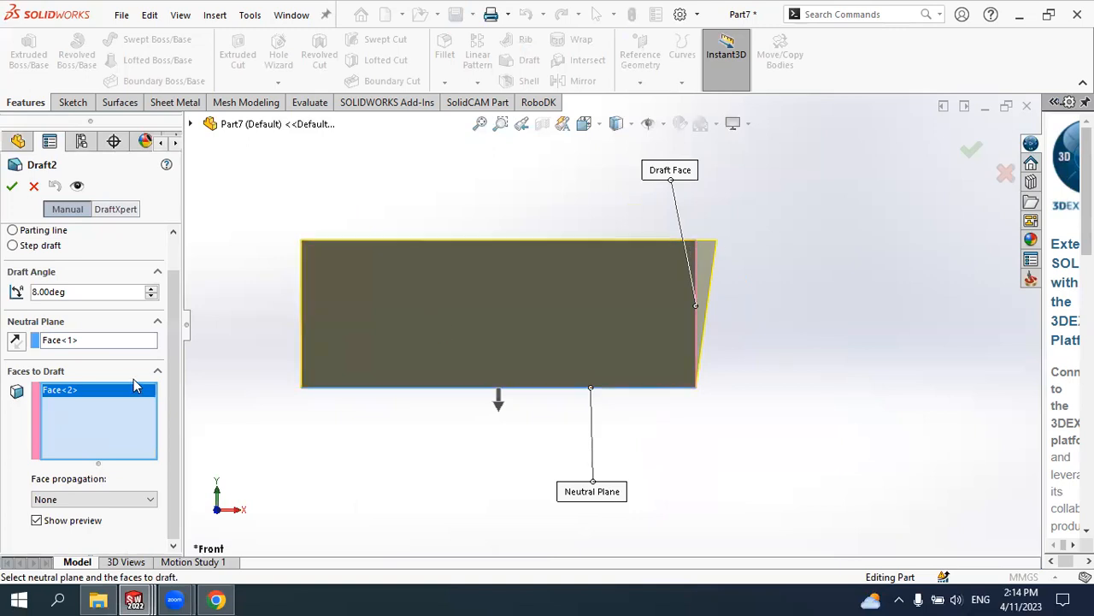
pyautogui.moveTo(77, 292); pyautogui.dragTo(5, 304)
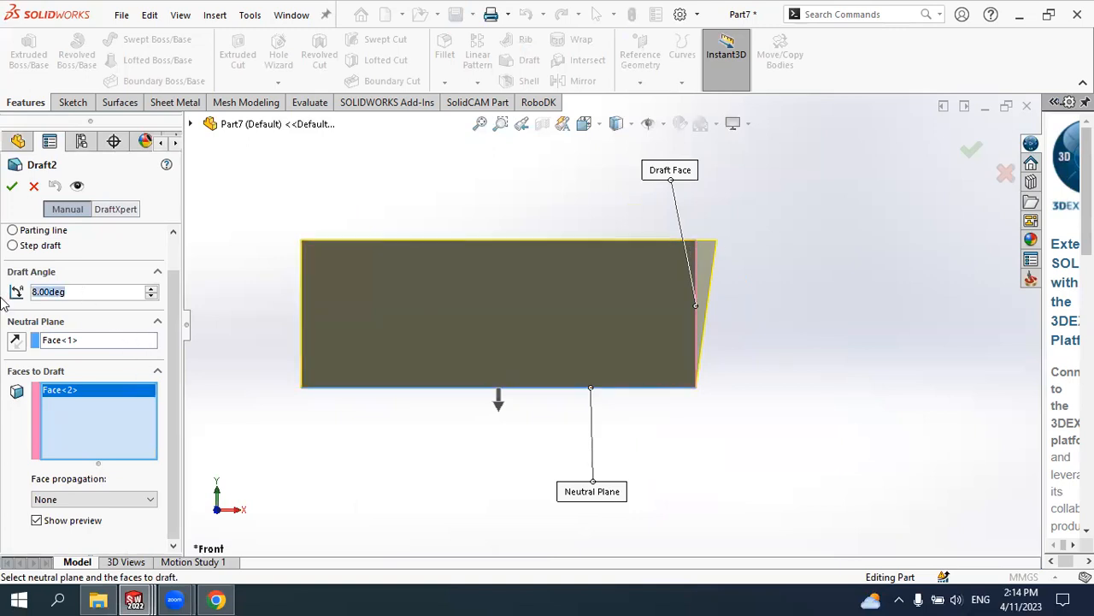
pyautogui.click(150, 289)
# Add the block's remaining three side faces to the draft and accept the feature
pyautogui.moveTo(675, 367); pyautogui.dragTo(501, 367, button='middle')
pyautogui.click(560, 365)
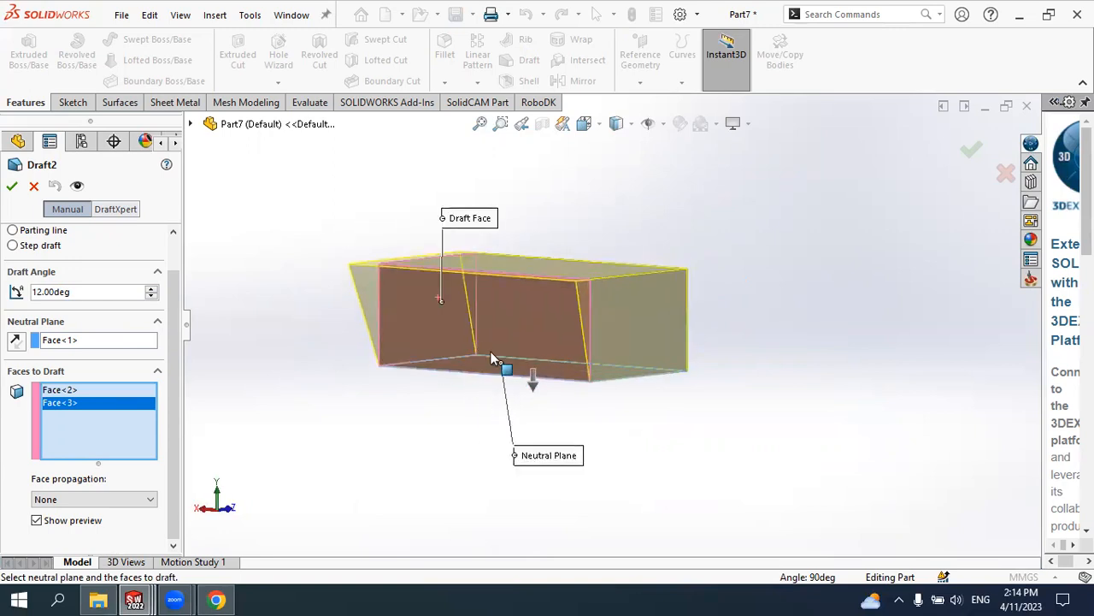
pyautogui.click(634, 313)
pyautogui.moveTo(647, 370); pyautogui.dragTo(538, 350, button='middle')
pyautogui.click(547, 319)
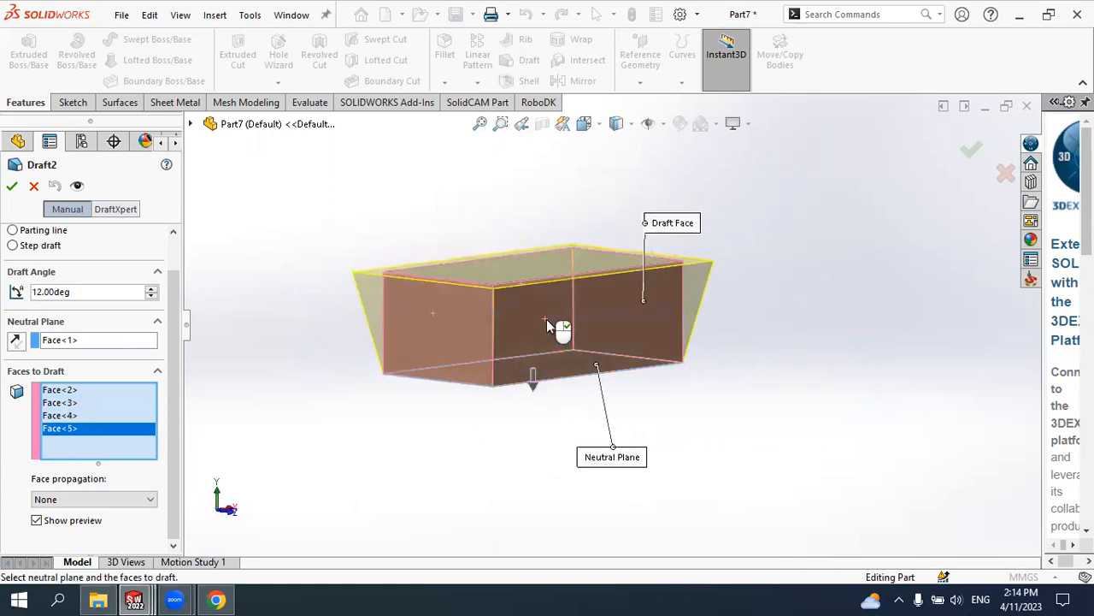
pyautogui.click(11, 187)
pyautogui.moveTo(553, 241); pyautogui.dragTo(790, 287, button='middle')
# Reopen the draft based on the bottom face, reverse its pull direction to point upward and accept the change
pyautogui.click(53, 375)
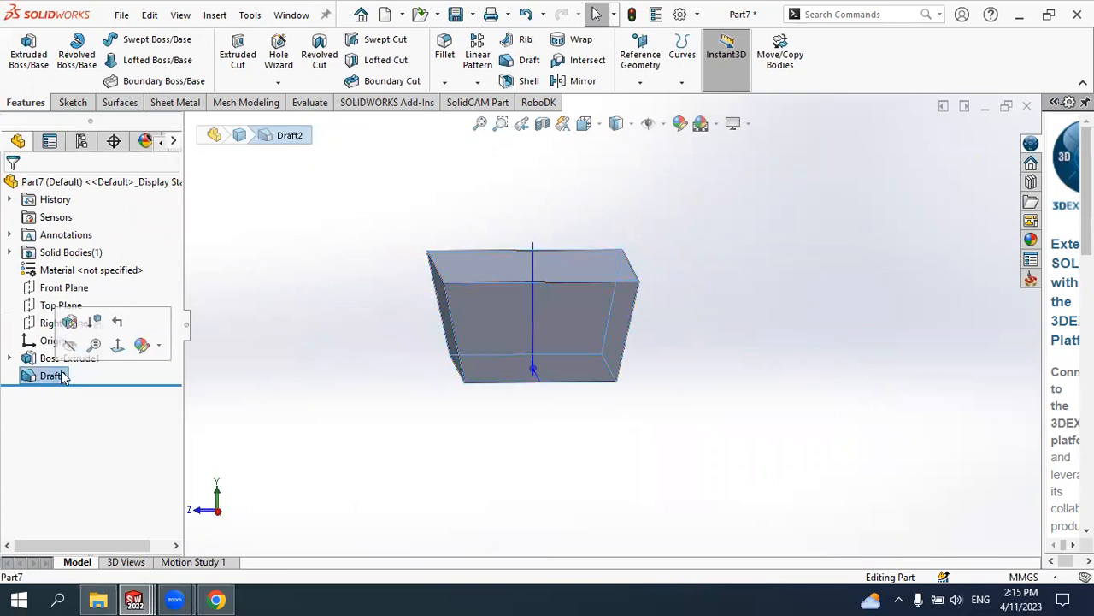
pyautogui.moveTo(465, 387); pyautogui.dragTo(474, 323, button='middle')
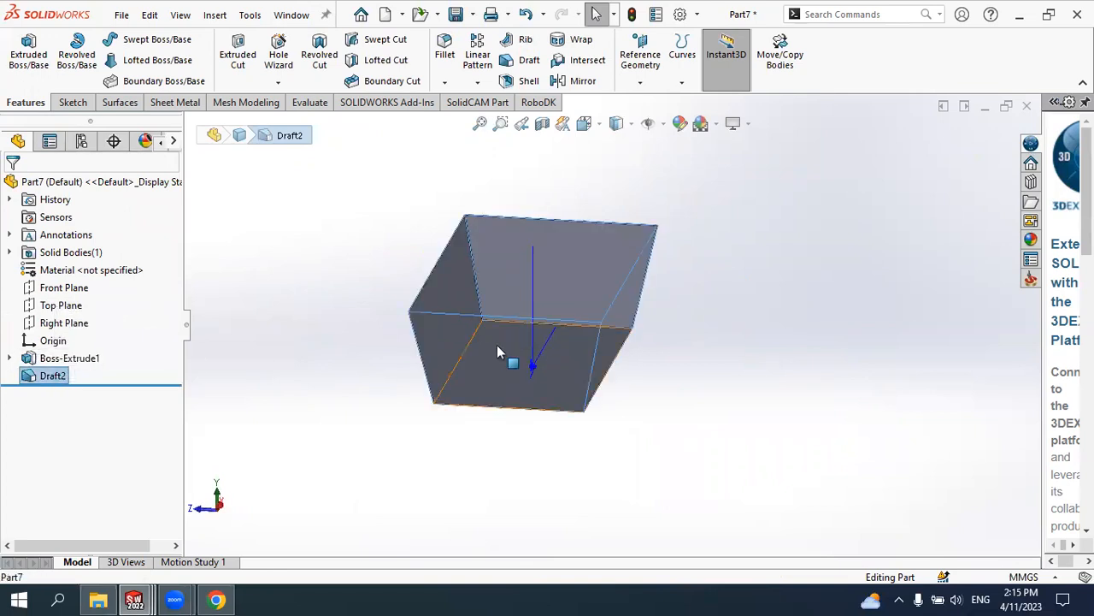
pyautogui.click(496, 345)
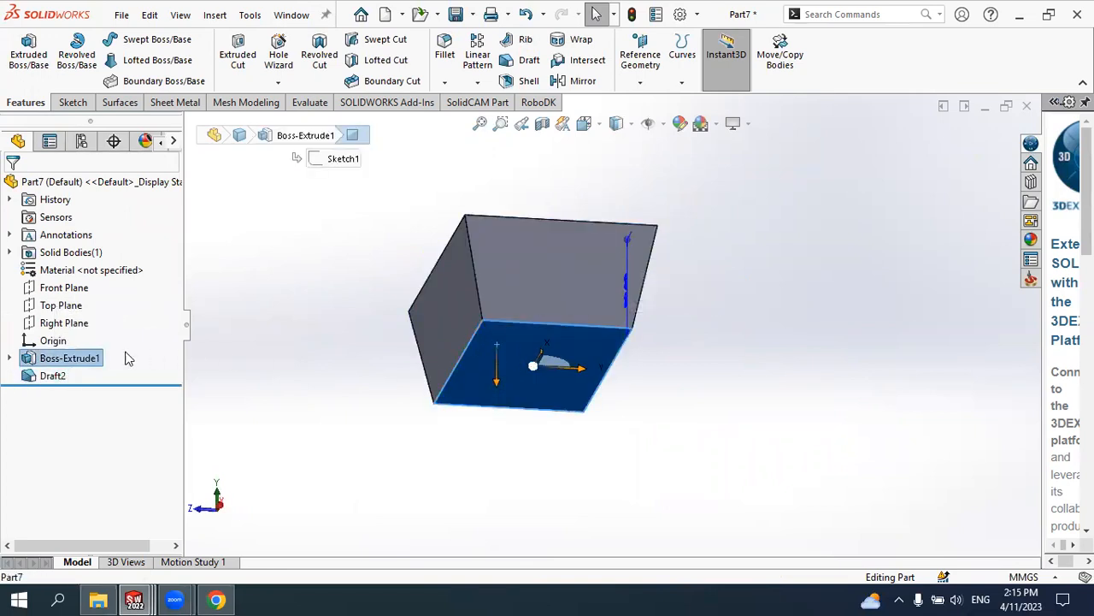
pyautogui.click(54, 372)
pyautogui.click(70, 328)
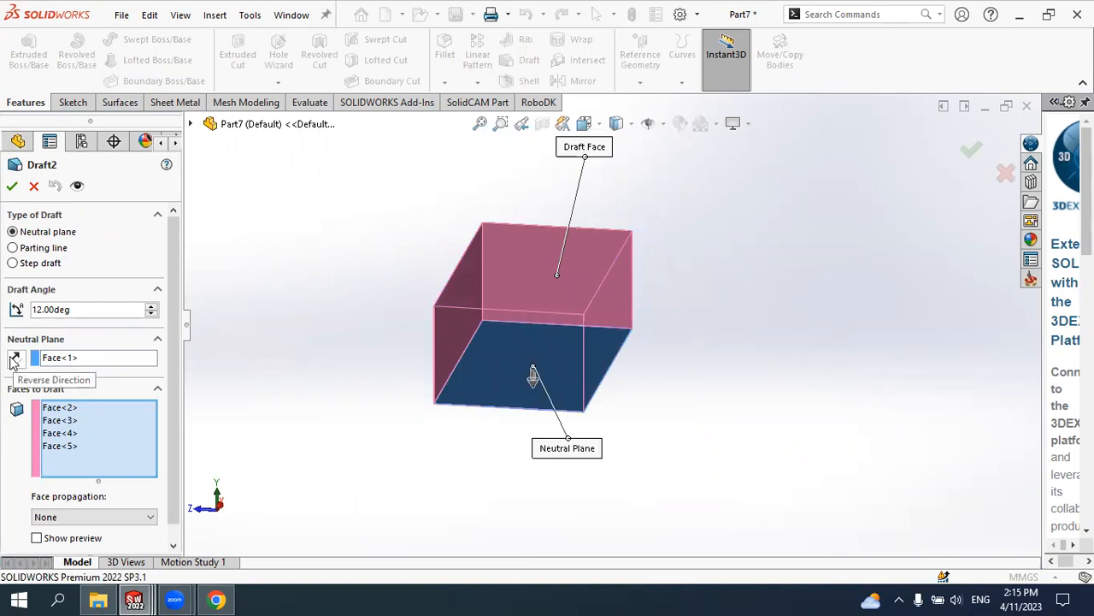
pyautogui.click(14, 360)
pyautogui.click(11, 187)
# Examine the block's reversed taper from several sides and select the draft feature
pyautogui.moveTo(711, 292); pyautogui.dragTo(617, 348, button='middle')
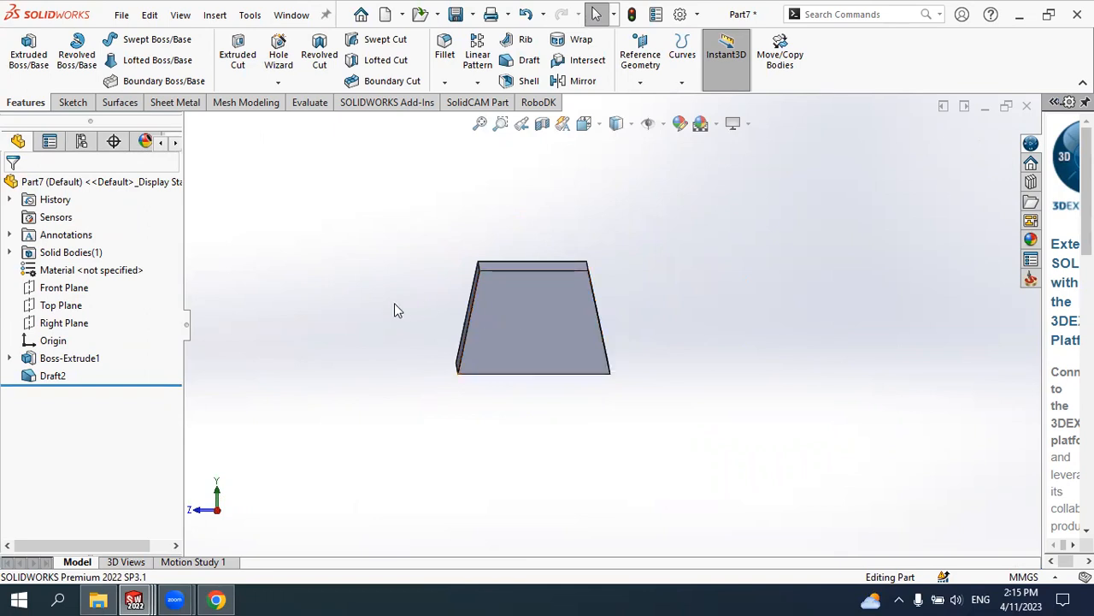
pyautogui.moveTo(452, 300); pyautogui.dragTo(566, 275, button='middle')
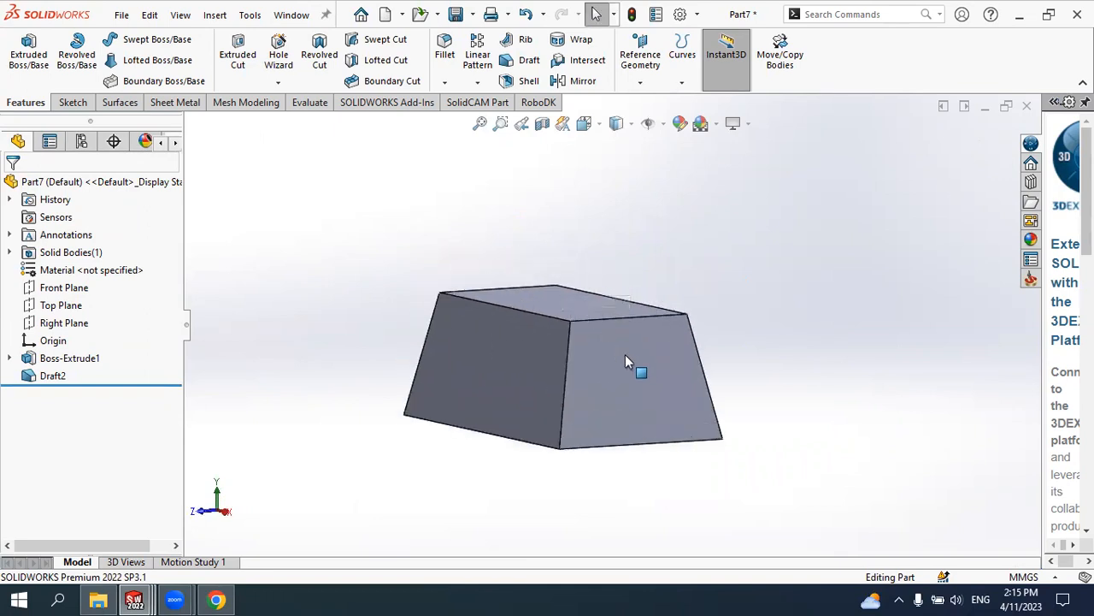
pyautogui.click(57, 380)
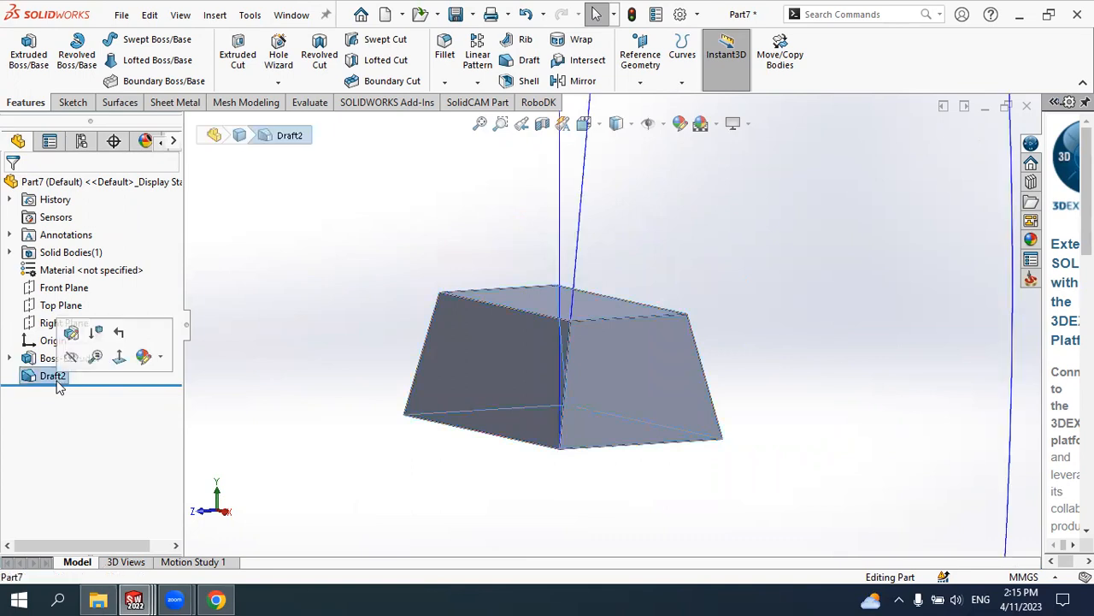
# Edit the existing Draft2 feature and try switching its draft type to Parting line
pyautogui.click(72, 333)
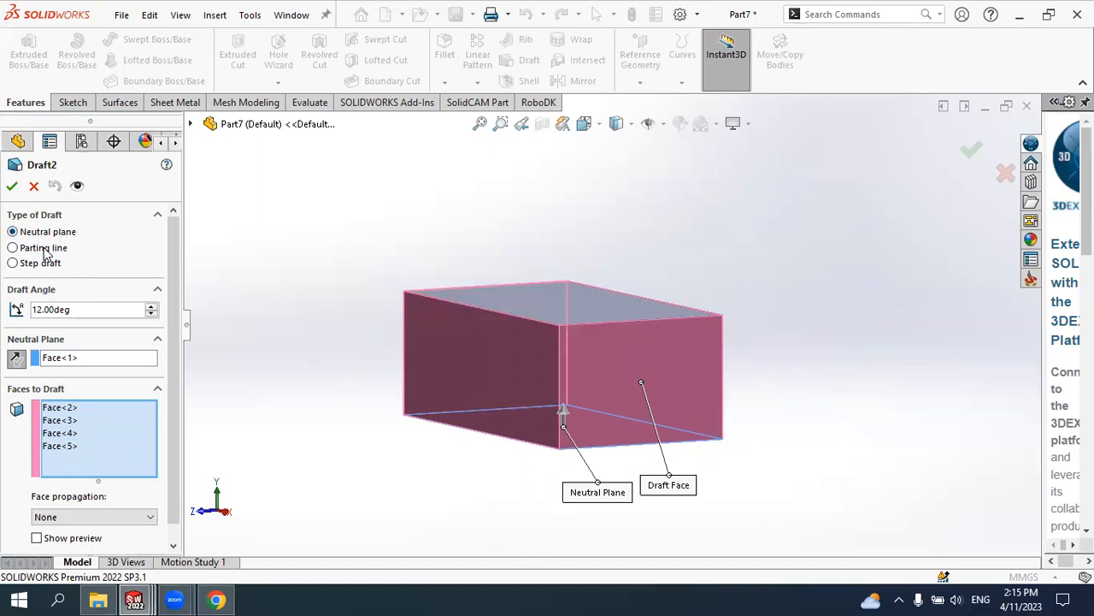
pyautogui.click(45, 248)
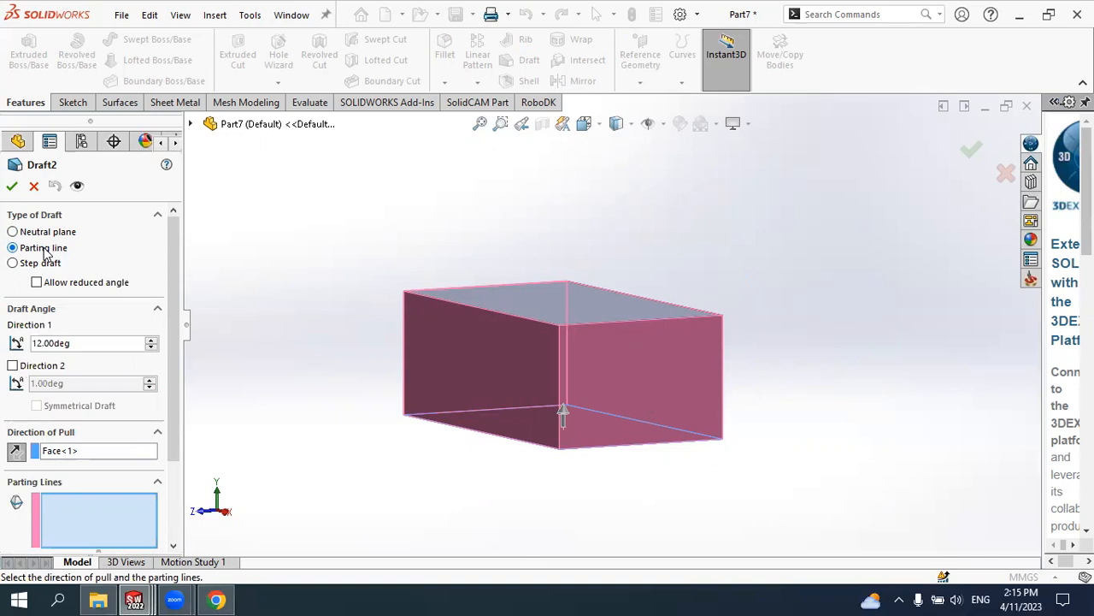
pyautogui.click(12, 185)
# Delete the Draft2 feature from the block
pyautogui.click(62, 378)
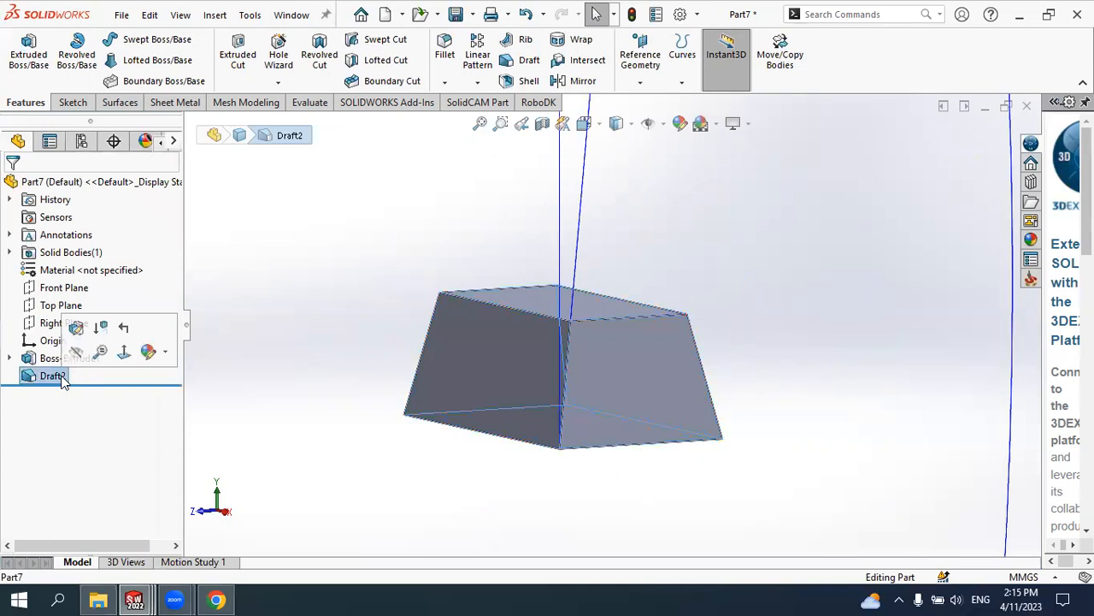
pyautogui.rightClick(62, 378)
pyautogui.click(96, 365)
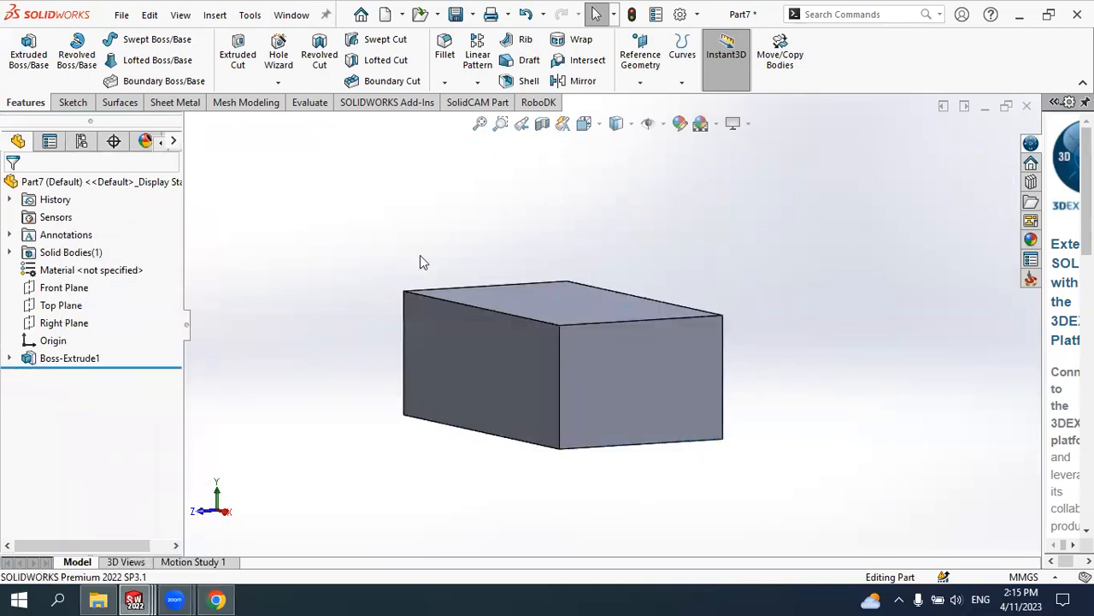
# Sketch a 3-point arc of about 329 mm radius on the Front Plane, bulging upward and extending past both ends of the block
pyautogui.scroll(3, 545, 273)
pyautogui.scroll(-2, 587, 273)
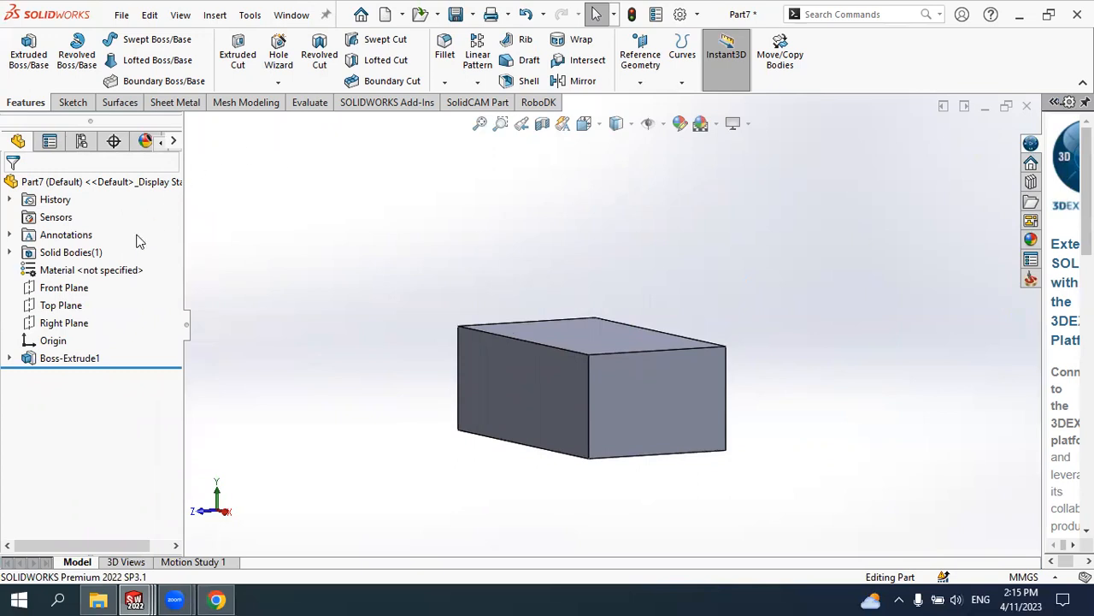
pyautogui.click(68, 289)
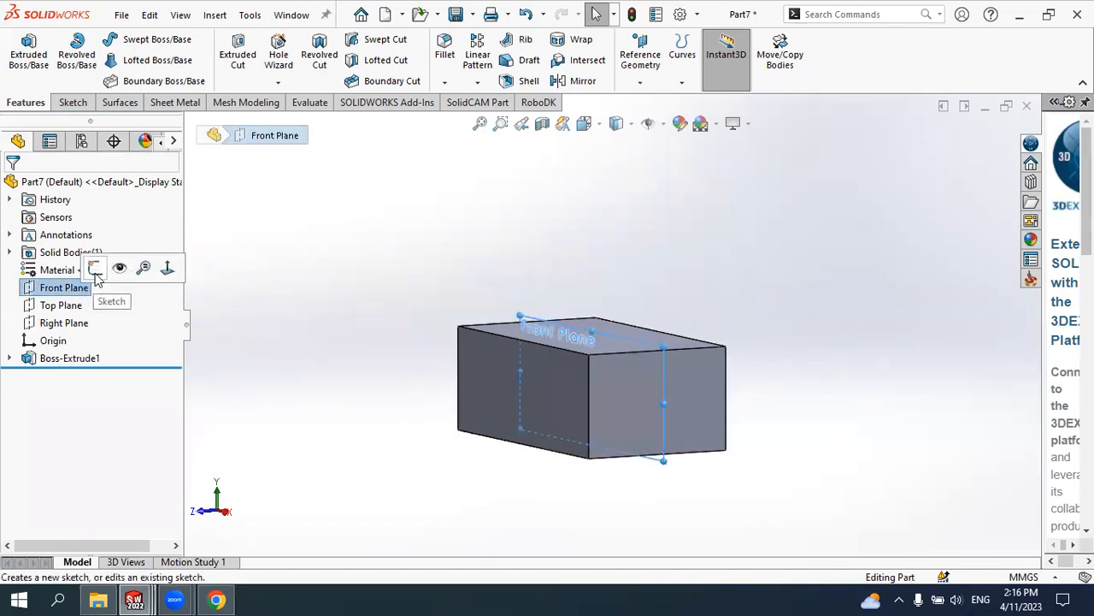
pyautogui.click(95, 269)
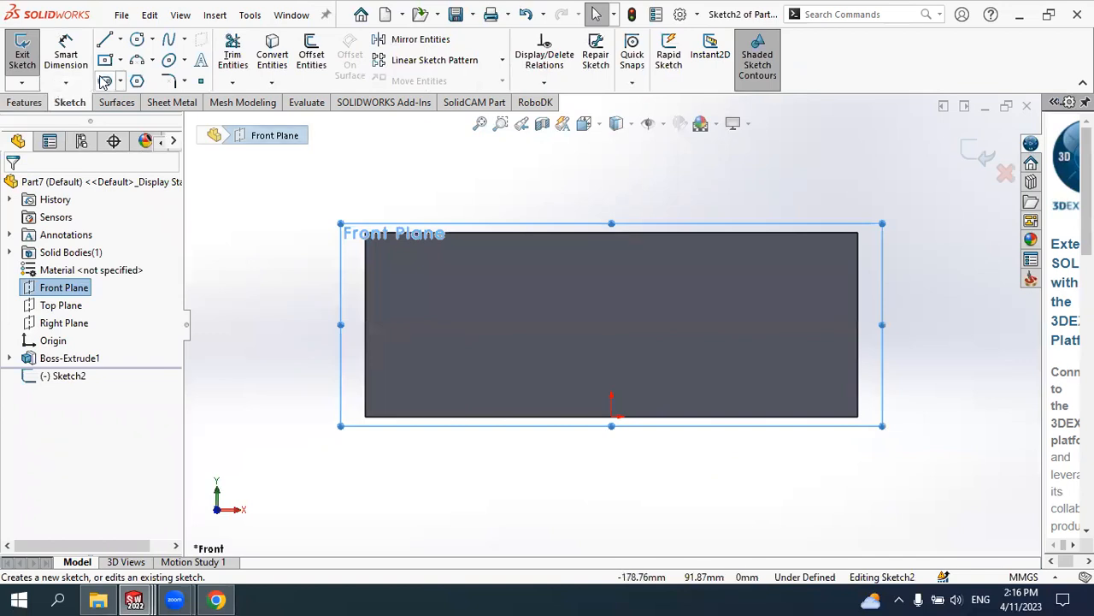
pyautogui.click(152, 63)
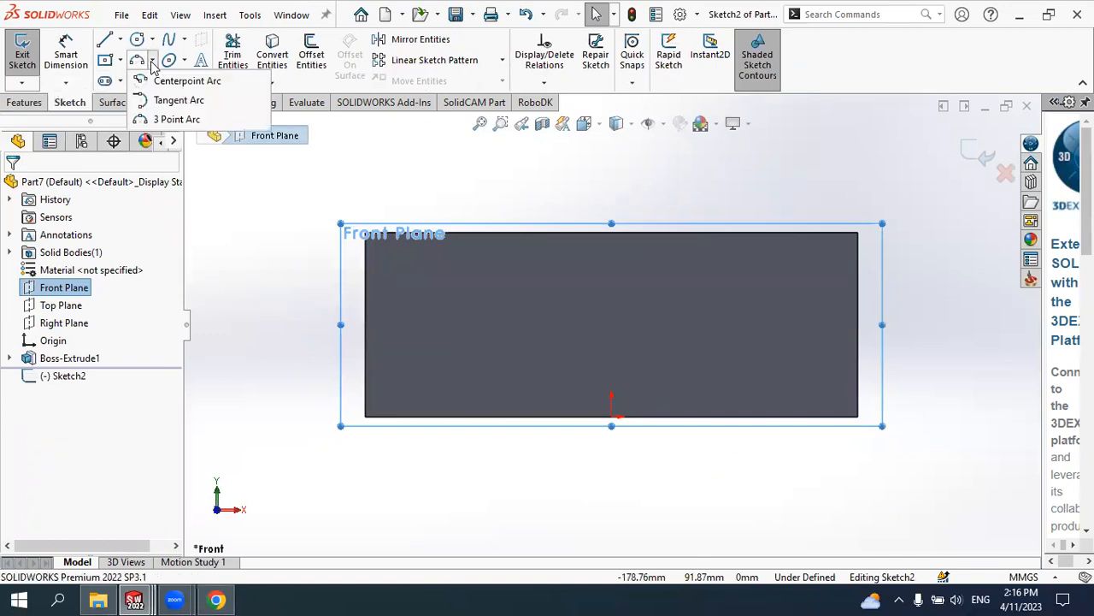
pyautogui.click(171, 119)
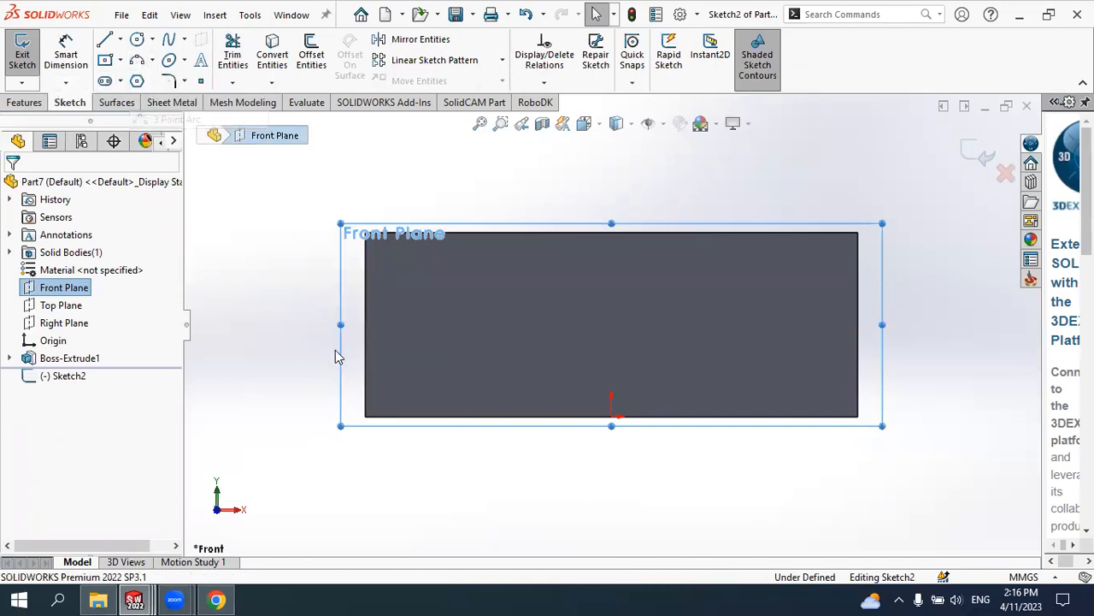
pyautogui.click(276, 361)
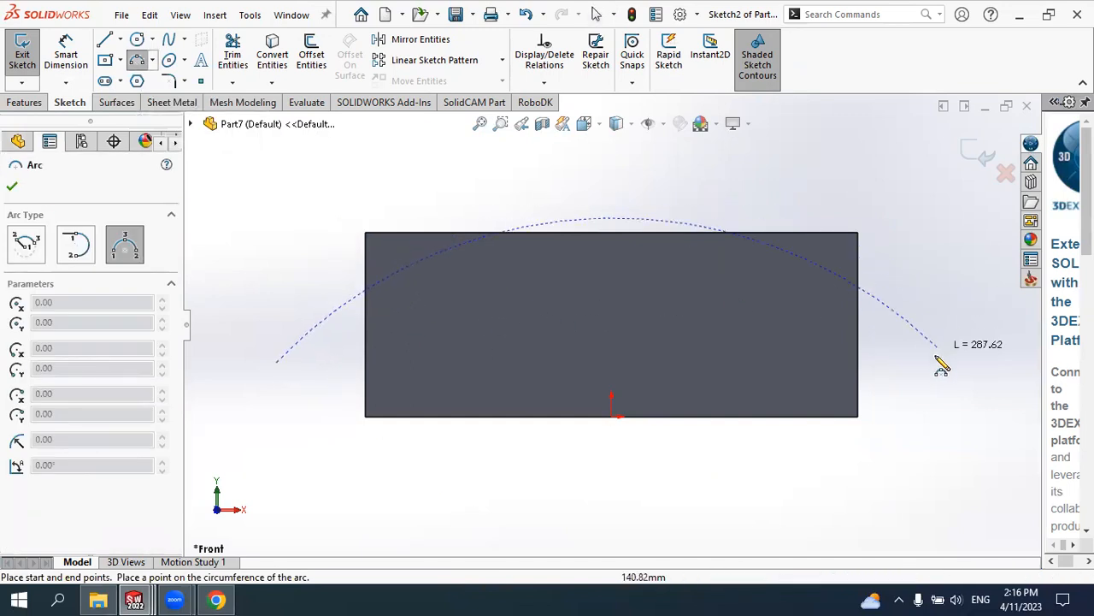
pyautogui.click(909, 338)
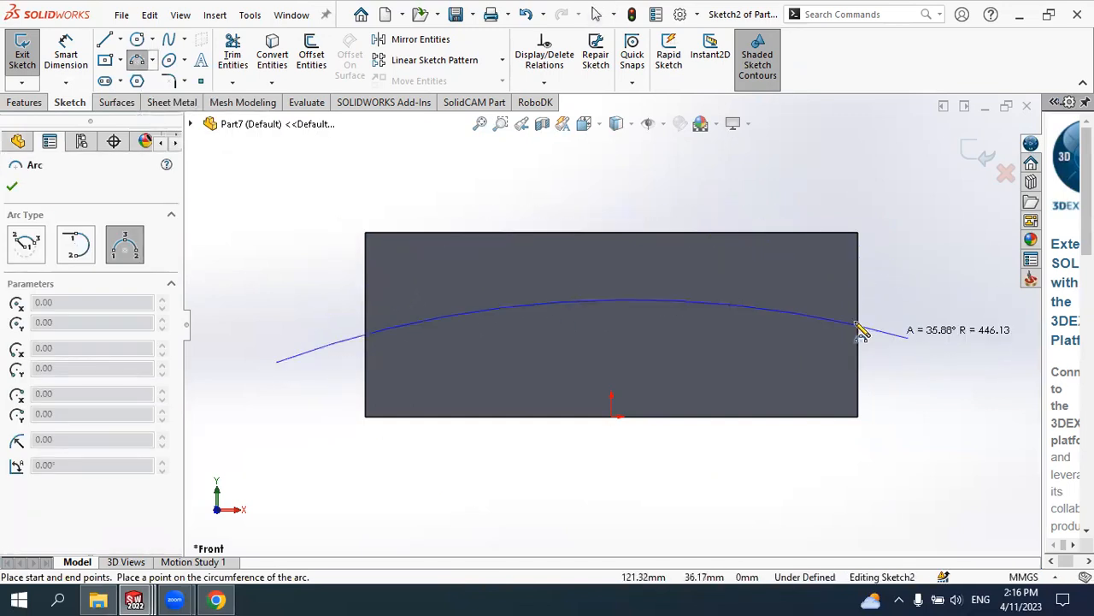
pyautogui.click(667, 285)
pyautogui.scroll(-1, 727, 282)
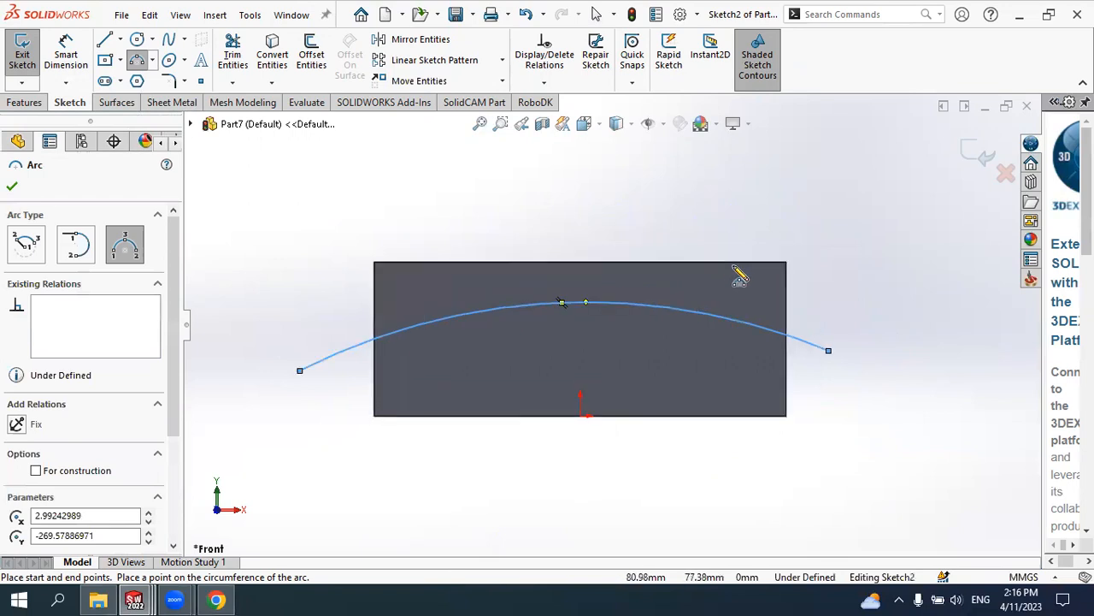
pyautogui.click(12, 189)
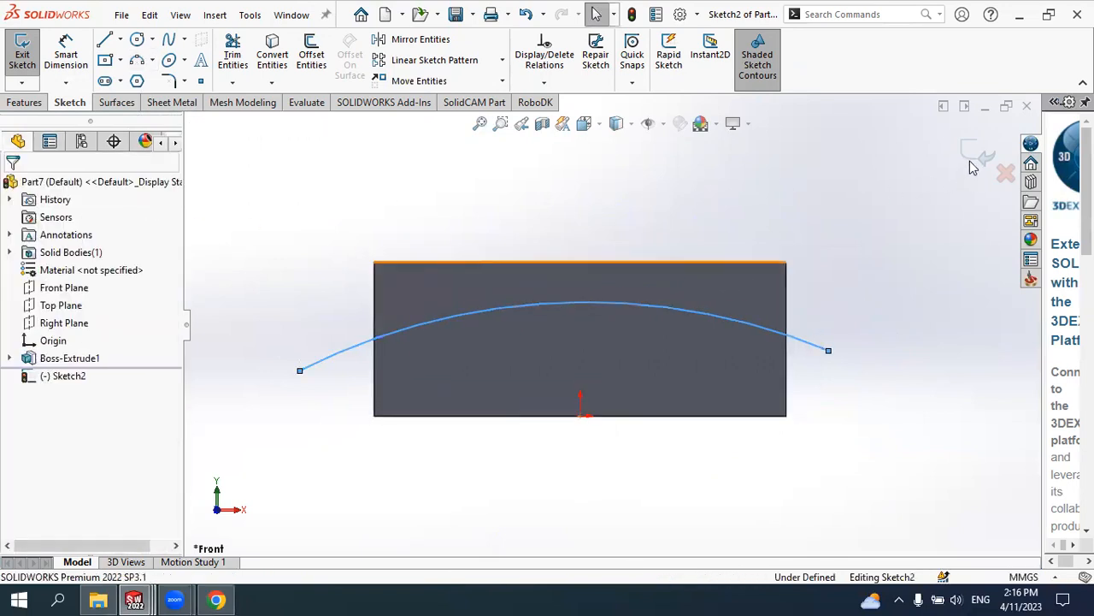
pyautogui.hotkey('ctrl', 'b')
# Project the arc sketch onto the block's four side faces as a Sketch on faces projected curve
pyautogui.moveTo(847, 275)
pyautogui.mouseDown(button='middle')
pyautogui.moveTo(769, 310)
pyautogui.moveTo(733, 284)
pyautogui.moveTo(884, 302)
pyautogui.moveTo(831, 318)
pyautogui.mouseUp(button='middle')
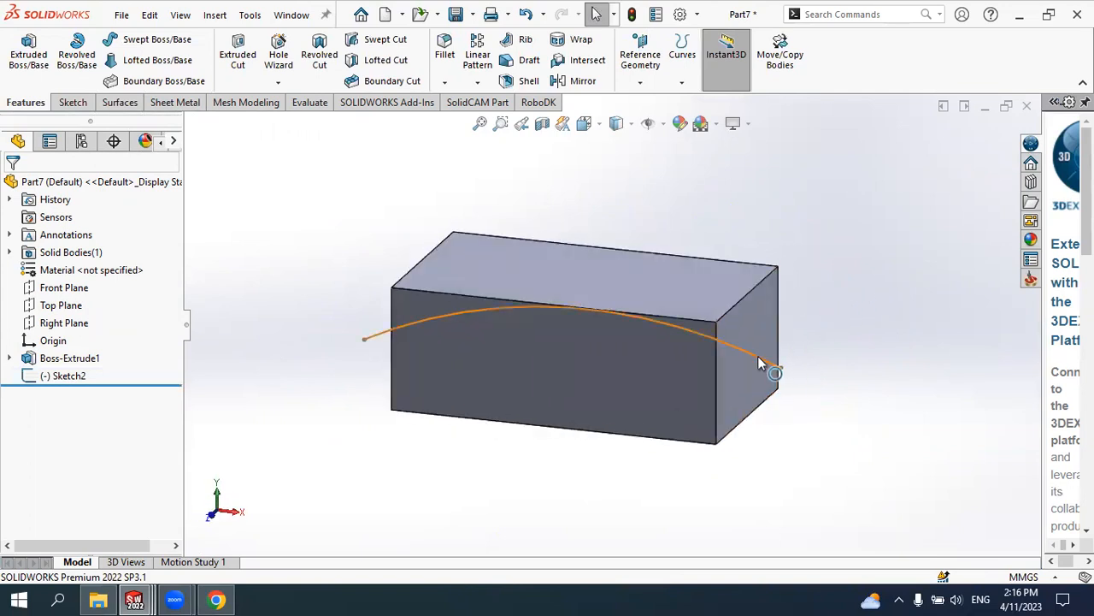
pyautogui.scroll(2, 842, 275)
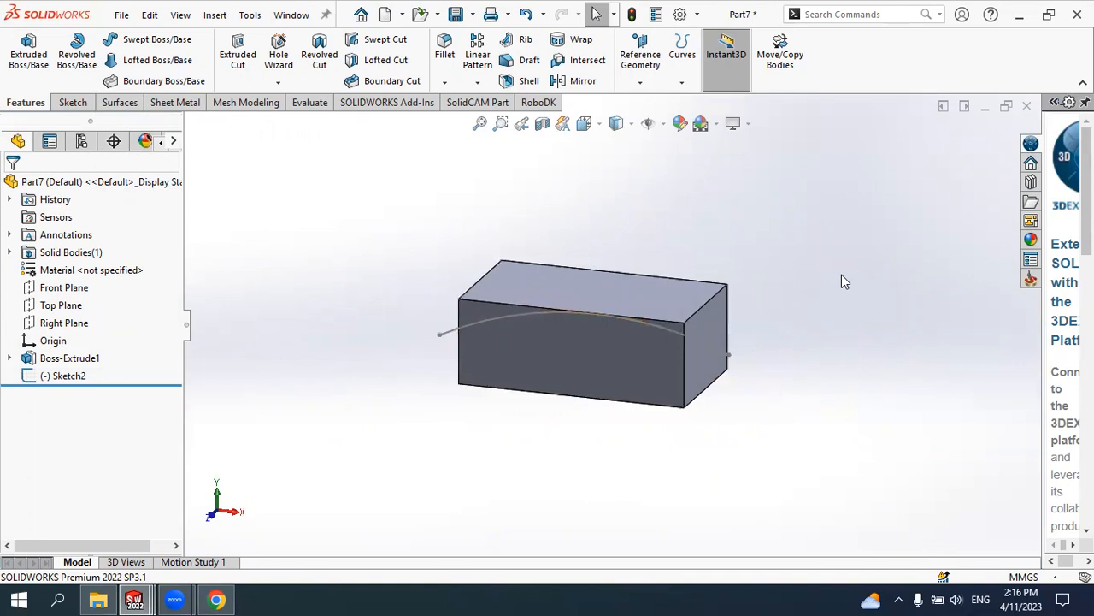
pyautogui.moveTo(846, 266); pyautogui.dragTo(826, 266, button='middle')
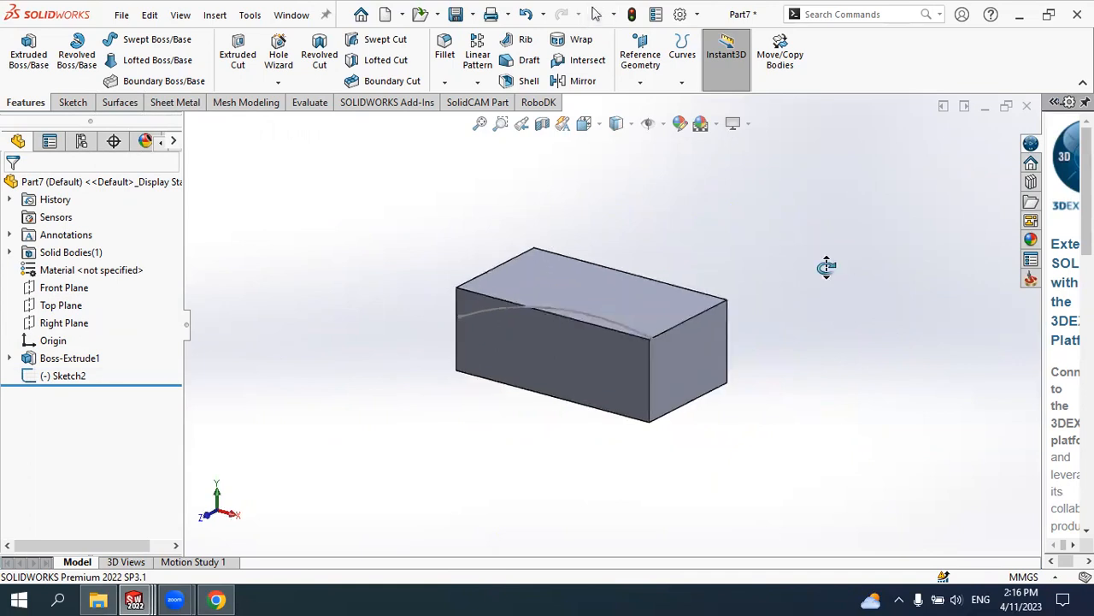
pyautogui.click(683, 84)
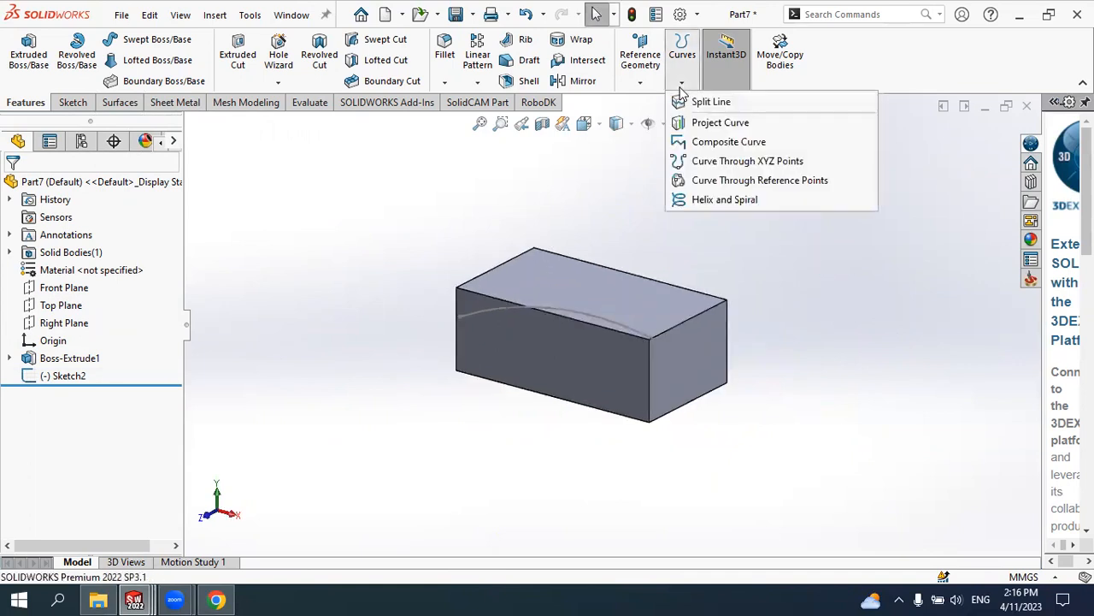
pyautogui.click(708, 125)
pyautogui.scroll(-2, 583, 314)
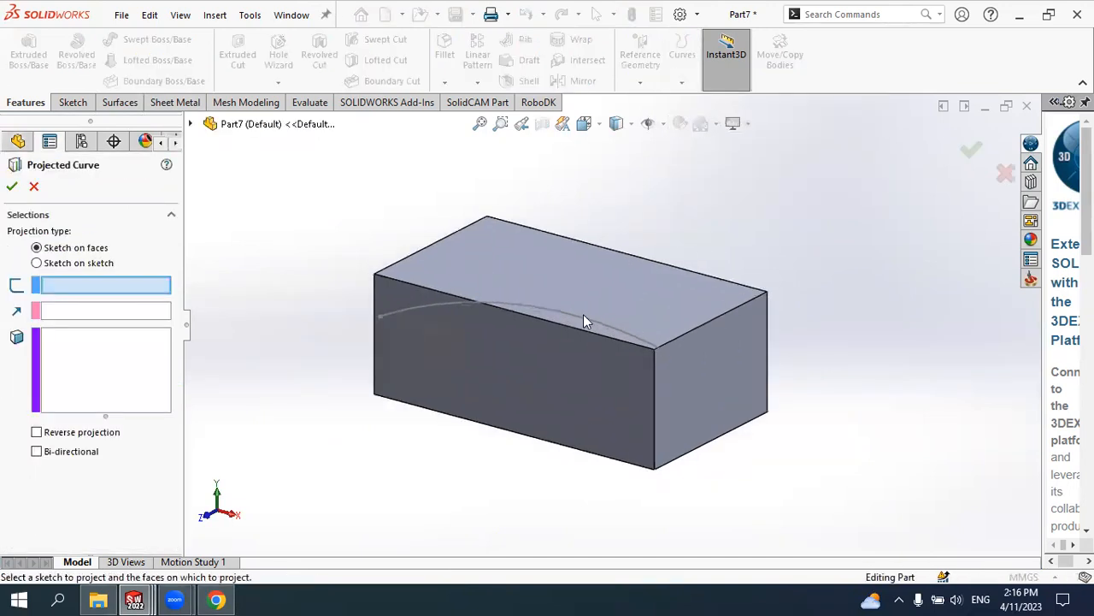
pyautogui.click(557, 311)
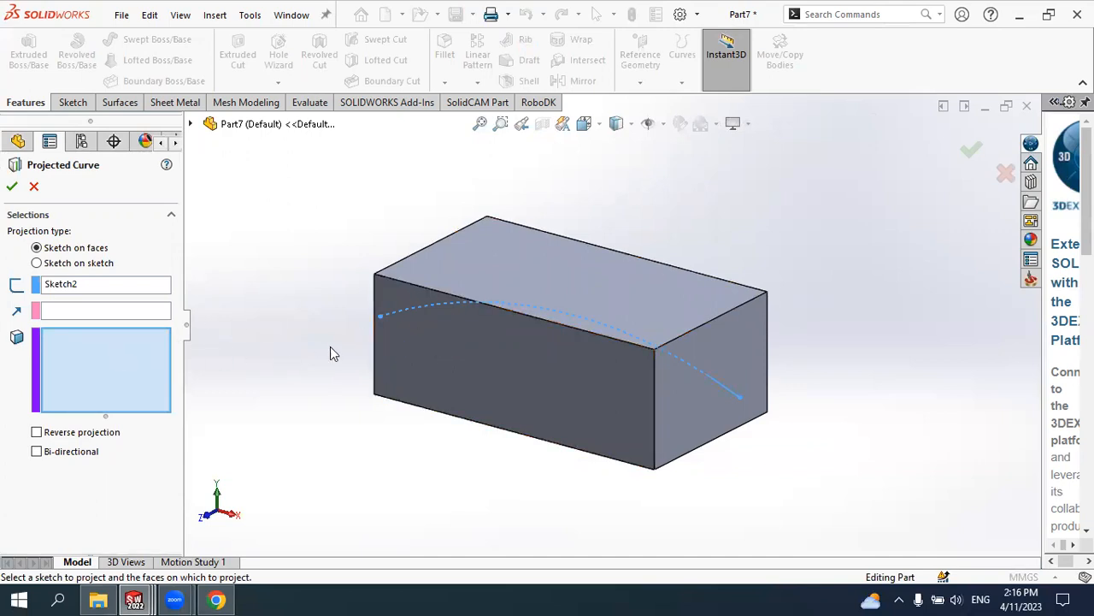
pyautogui.click(488, 347)
pyautogui.moveTo(488, 347); pyautogui.dragTo(590, 321, button='middle')
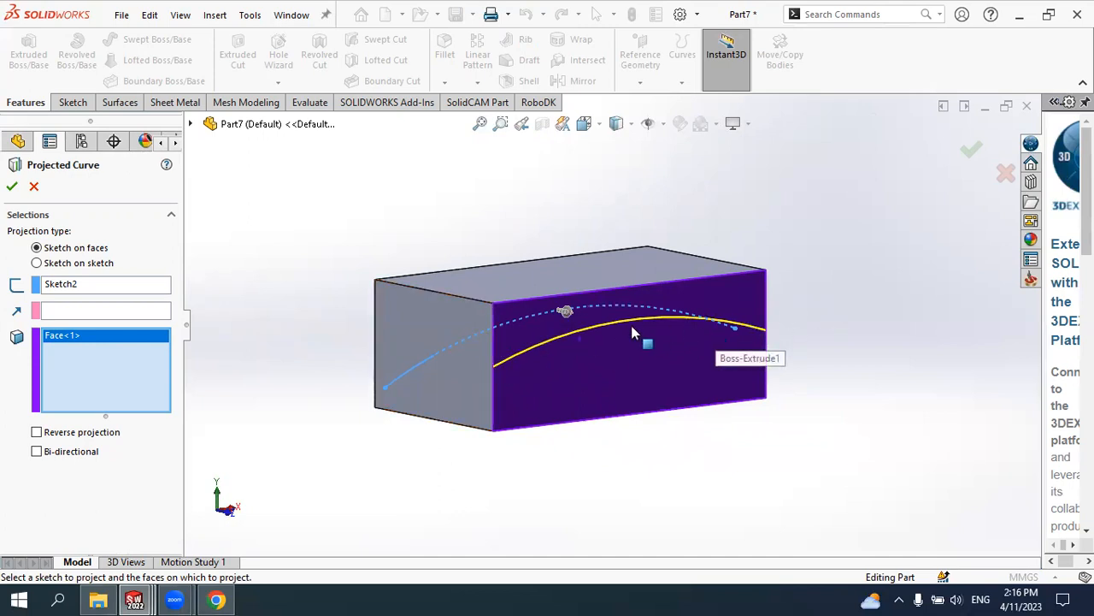
pyautogui.moveTo(634, 341); pyautogui.dragTo(399, 354, button='middle')
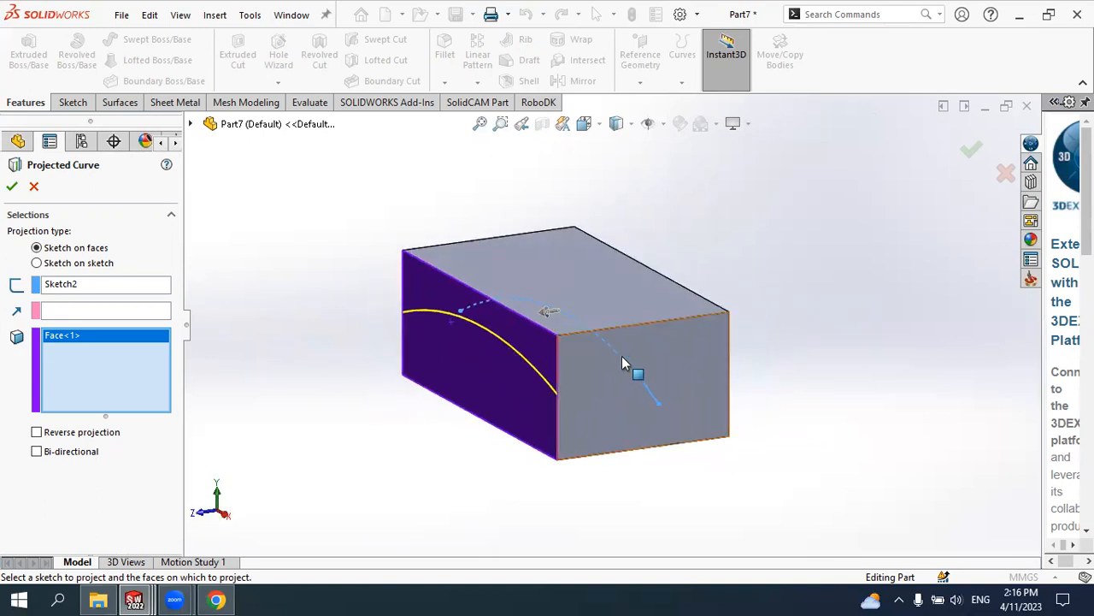
pyautogui.click(561, 372)
pyautogui.moveTo(744, 371); pyautogui.dragTo(590, 383, button='middle')
pyautogui.click(661, 378)
pyautogui.click(599, 400)
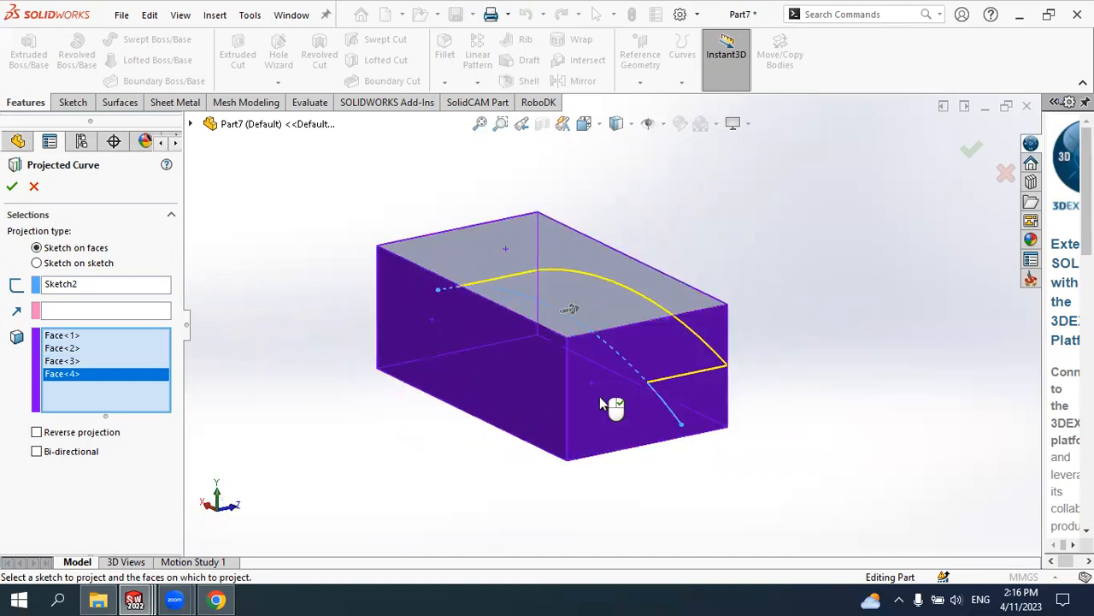
pyautogui.click(11, 188)
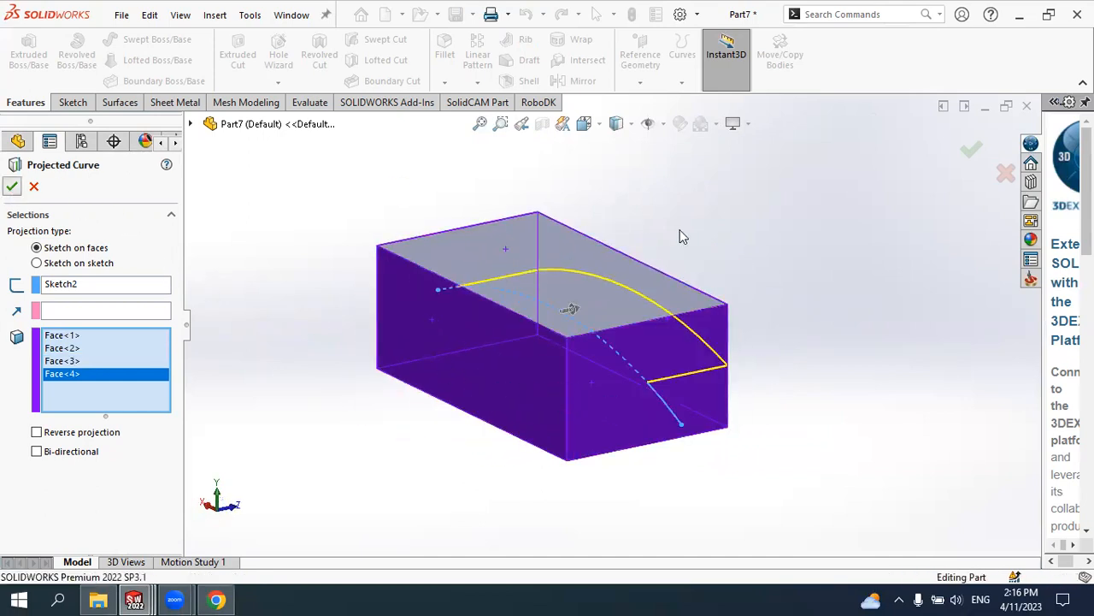
pyautogui.moveTo(806, 306); pyautogui.dragTo(570, 321, button='middle')
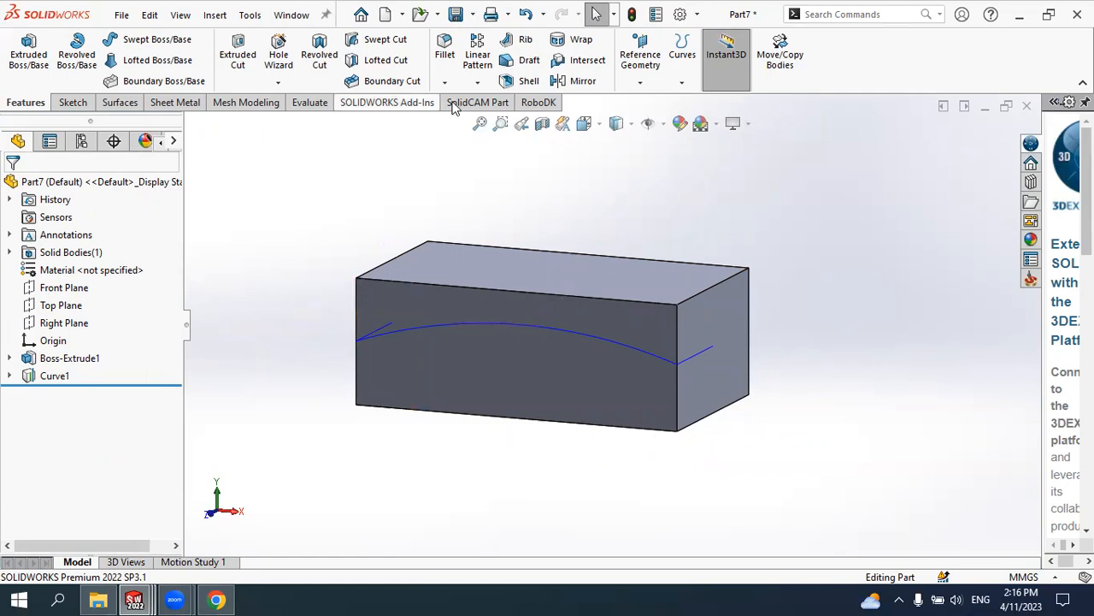
pyautogui.click(534, 62)
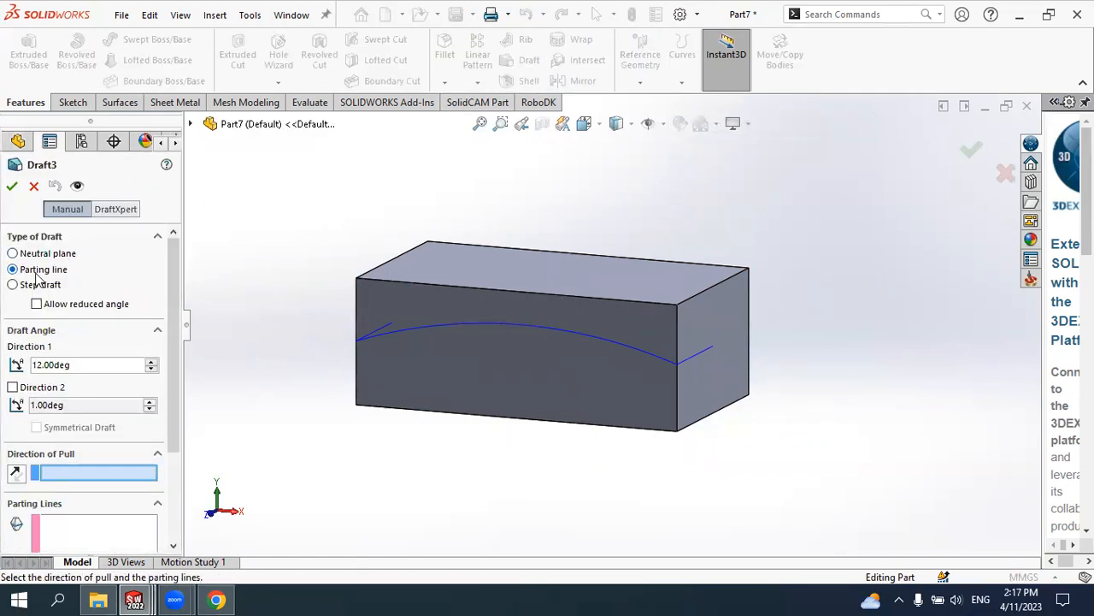
pyautogui.scroll(-1, 176, 368)
pyautogui.scroll(1, 177, 397)
pyautogui.scroll(-2, 167, 397)
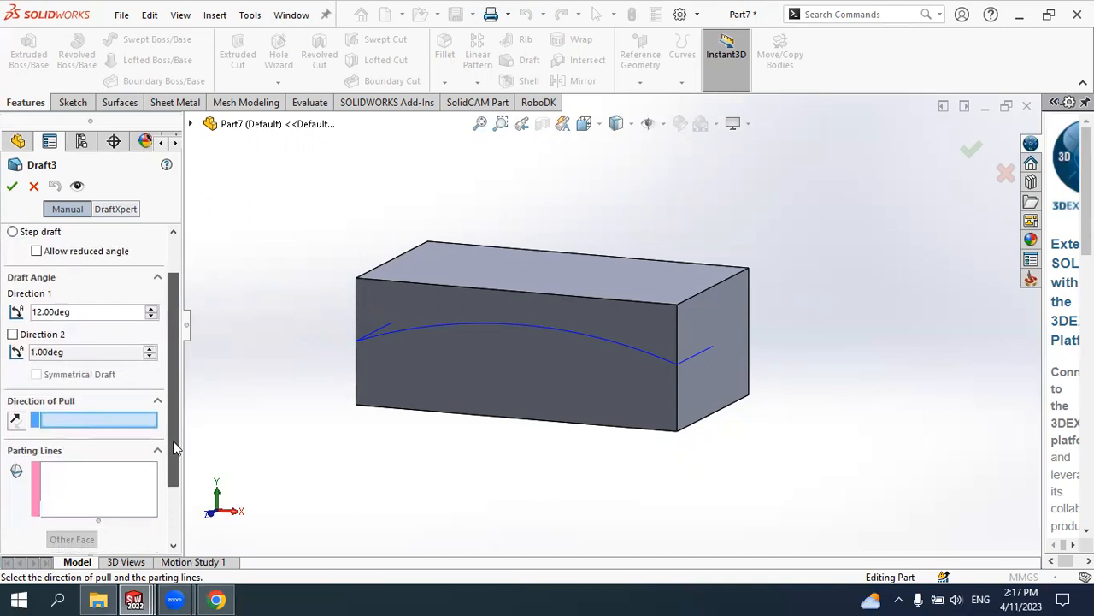
pyautogui.click(94, 460)
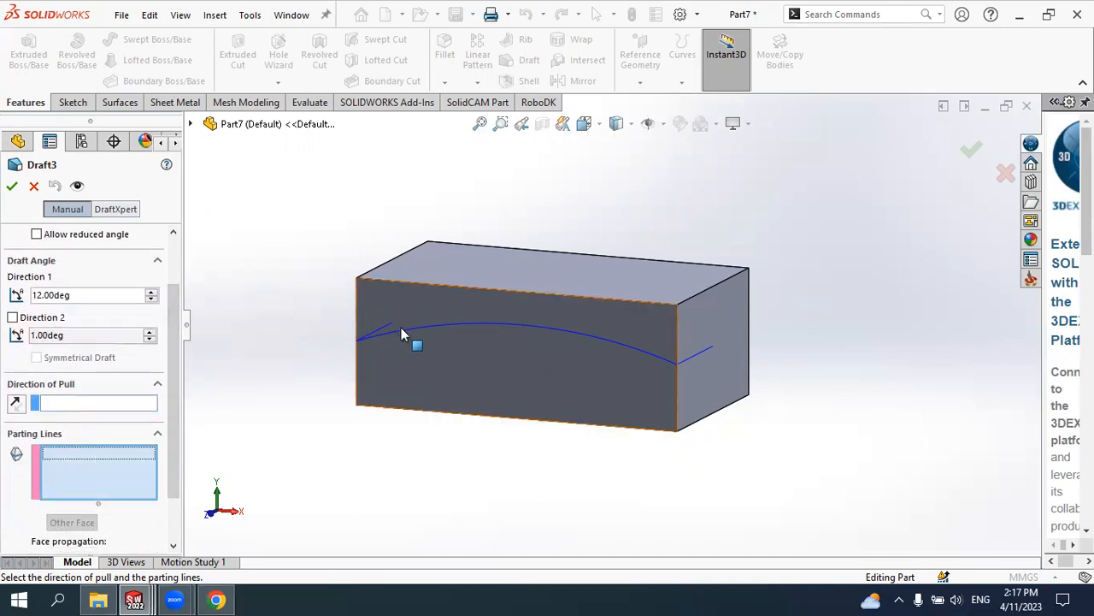
pyautogui.click(82, 401)
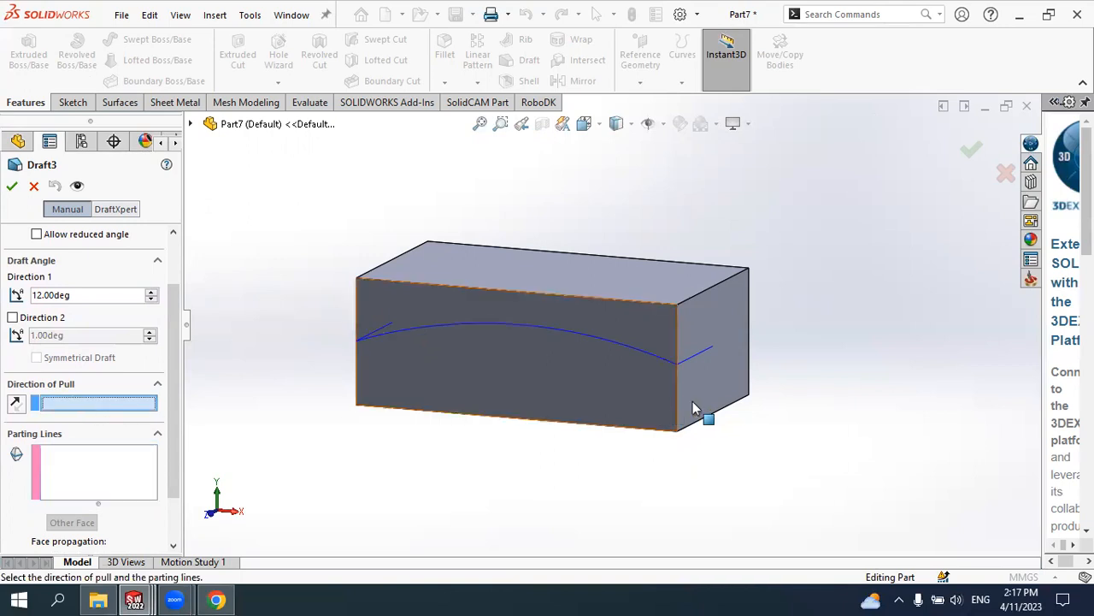
pyautogui.click(677, 341)
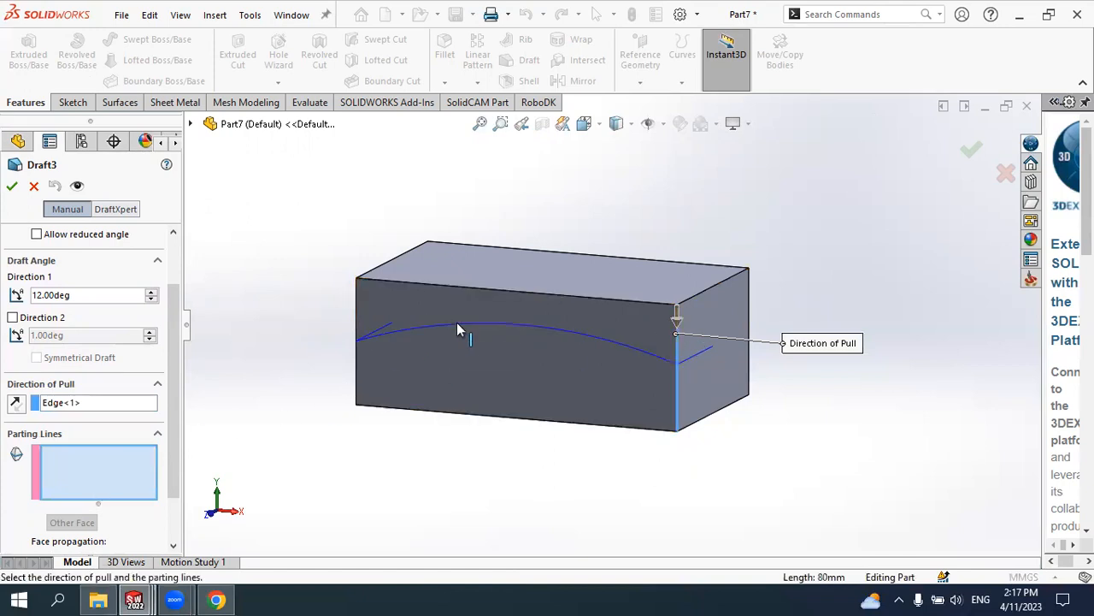
pyautogui.click(35, 188)
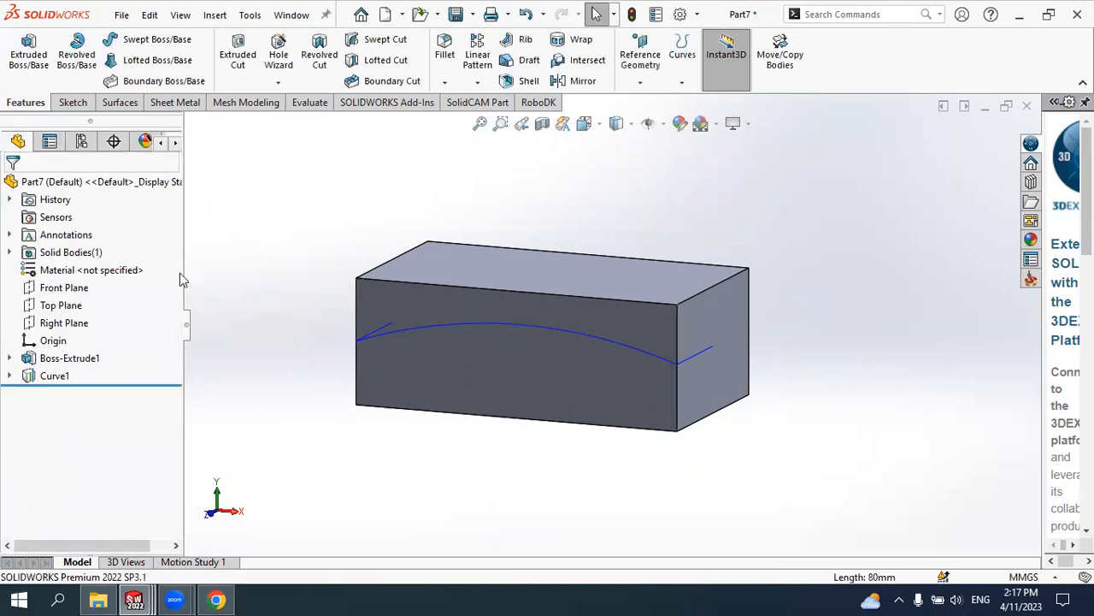
# Delete the projected curve from the part, keeping the arc sketch
pyautogui.click(63, 374)
pyautogui.rightClick(62, 375)
pyautogui.click(74, 405)
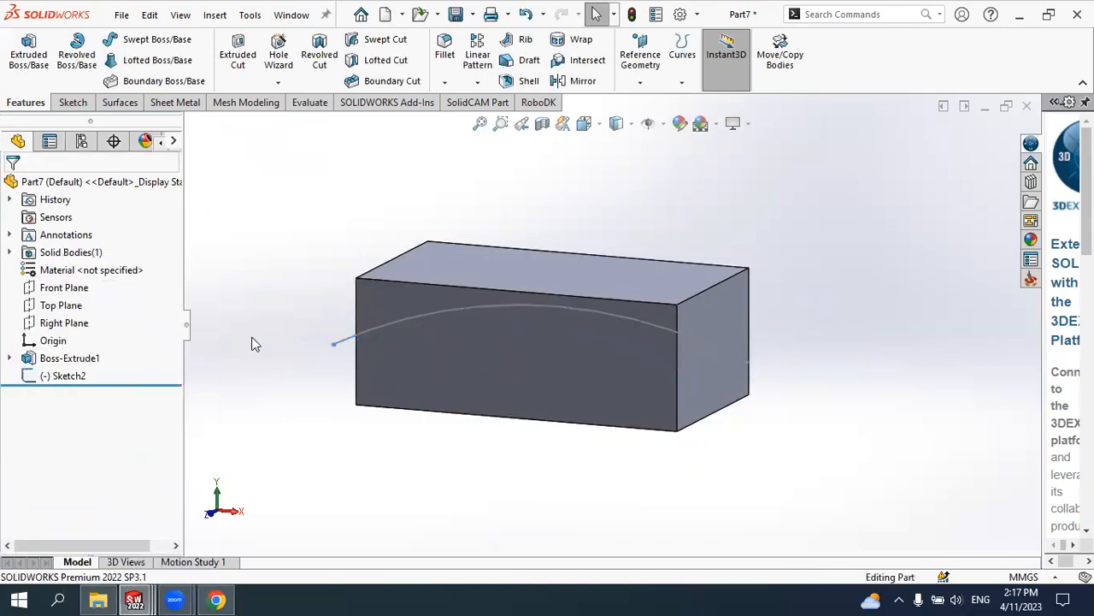
# Start an Extruded Surface from the arc sketch crossing the block, using the Mid Plane end condition
pyautogui.moveTo(250, 342); pyautogui.dragTo(256, 347, button='middle')
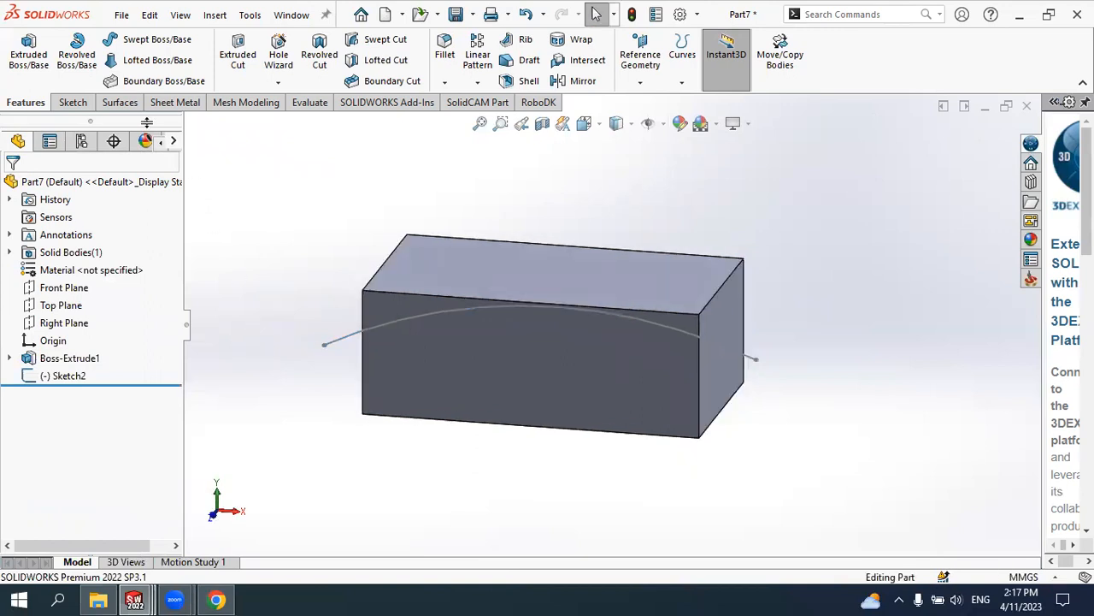
pyautogui.click(122, 105)
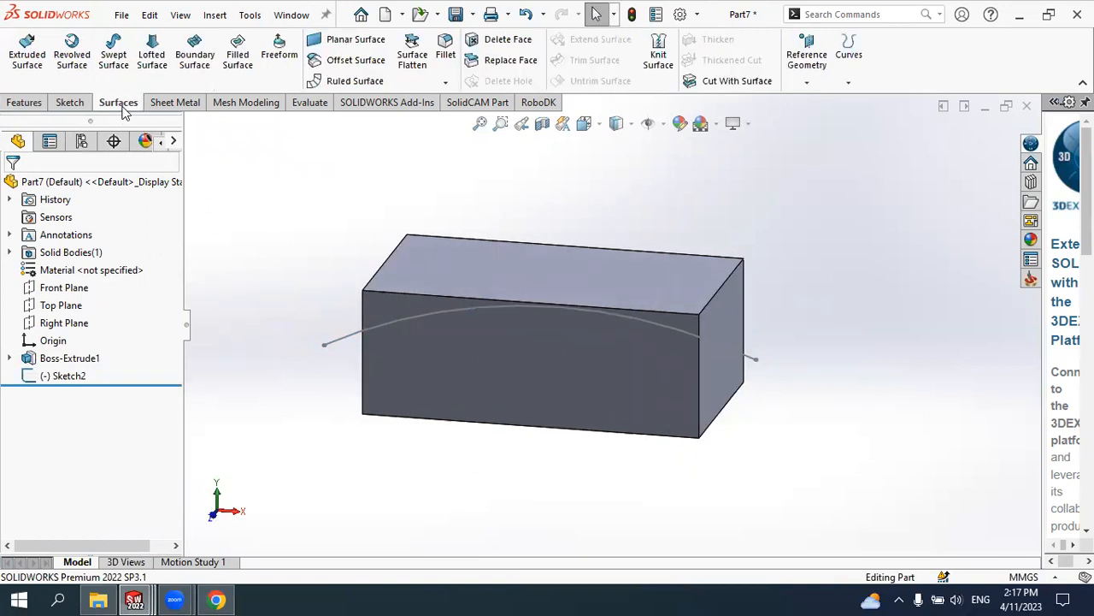
pyautogui.click(26, 53)
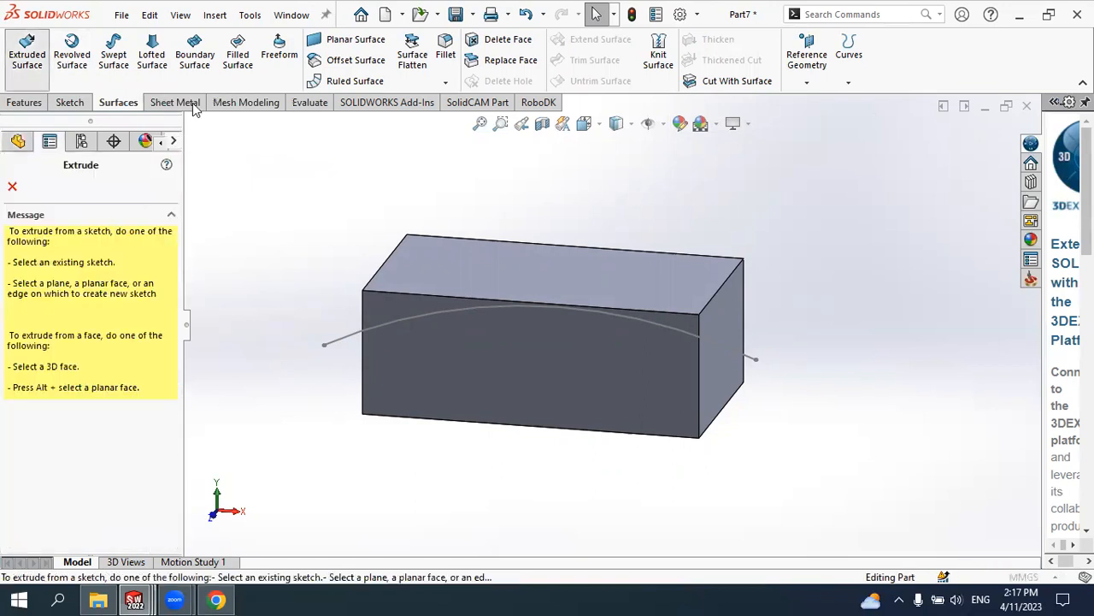
pyautogui.click(392, 322)
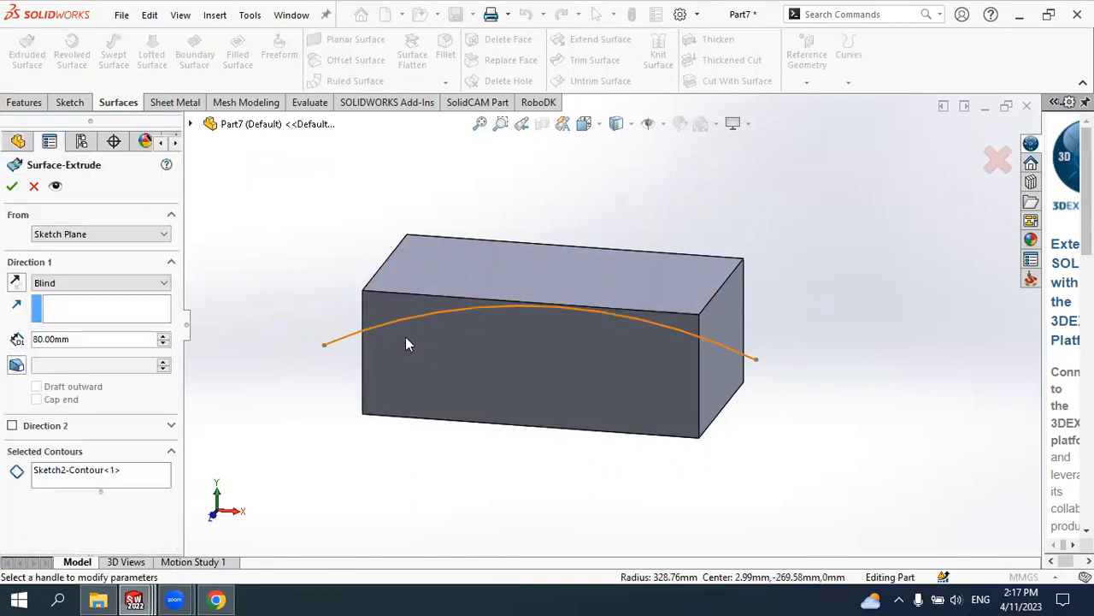
pyautogui.moveTo(405, 337); pyautogui.dragTo(358, 323, button='middle')
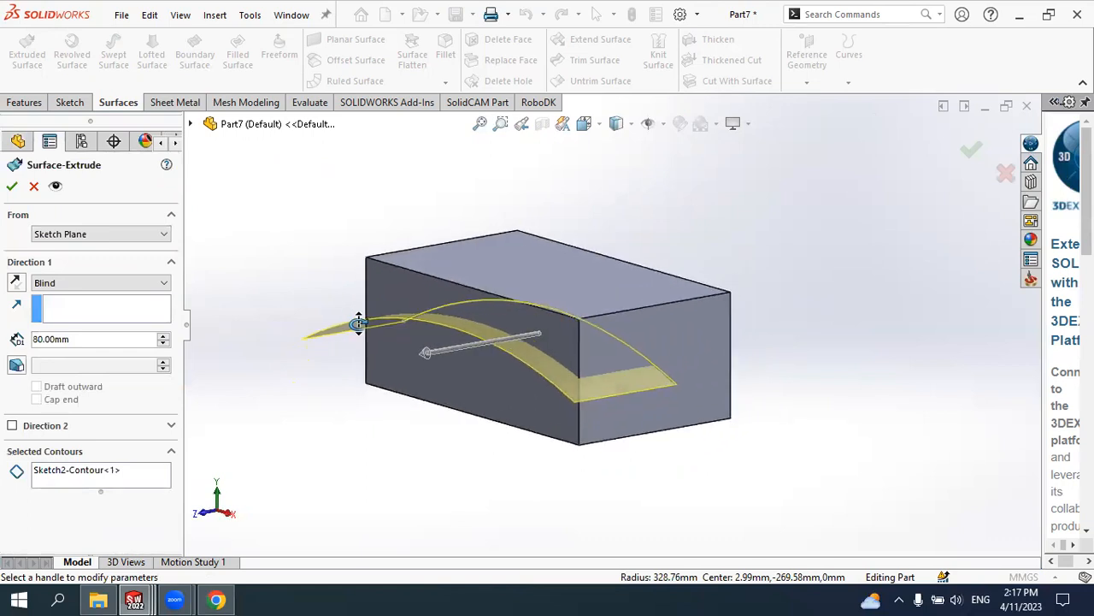
pyautogui.click(65, 236)
pyautogui.click(66, 249)
pyautogui.click(65, 283)
pyautogui.click(54, 370)
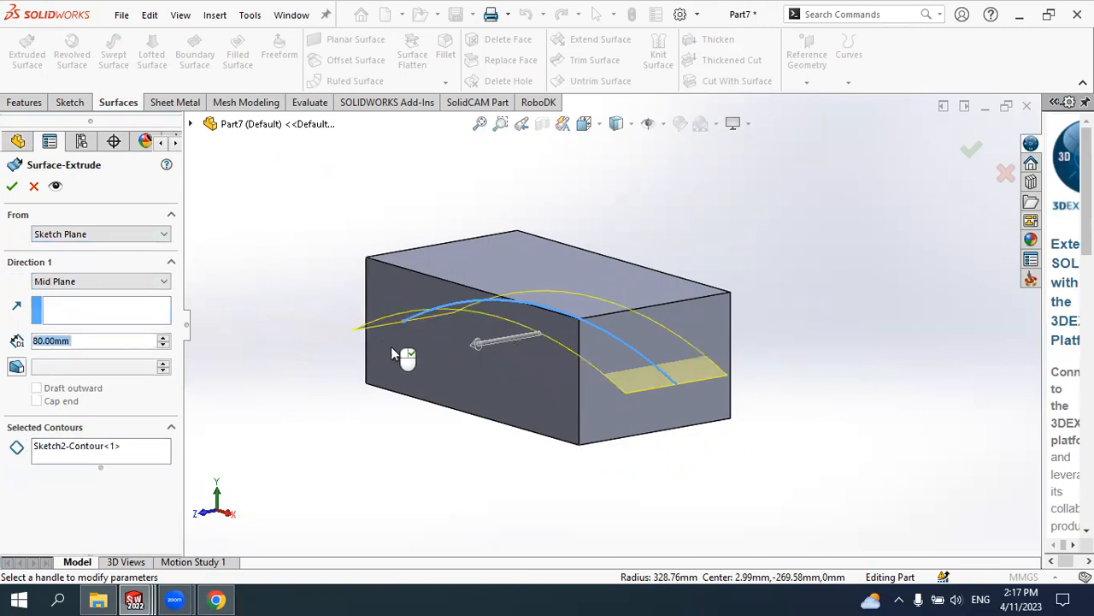
# Set the surface extrusion depth to 150 mm and create the curved surface through the block
pyautogui.click(162, 338)
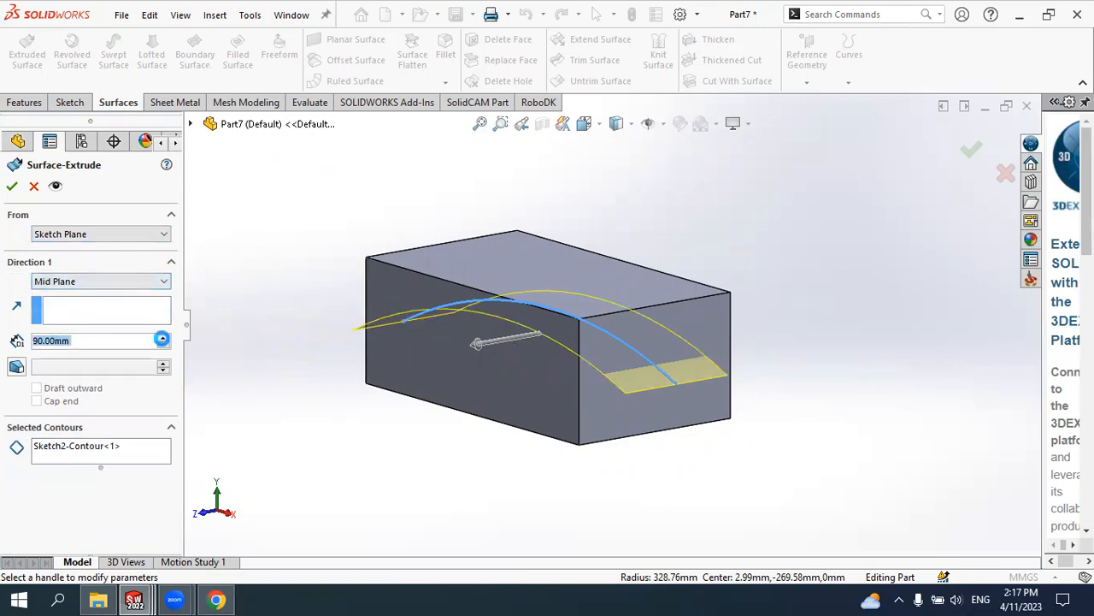
pyautogui.click(162, 337)
pyautogui.click(163, 337)
pyautogui.moveTo(371, 318); pyautogui.dragTo(366, 362, button='middle')
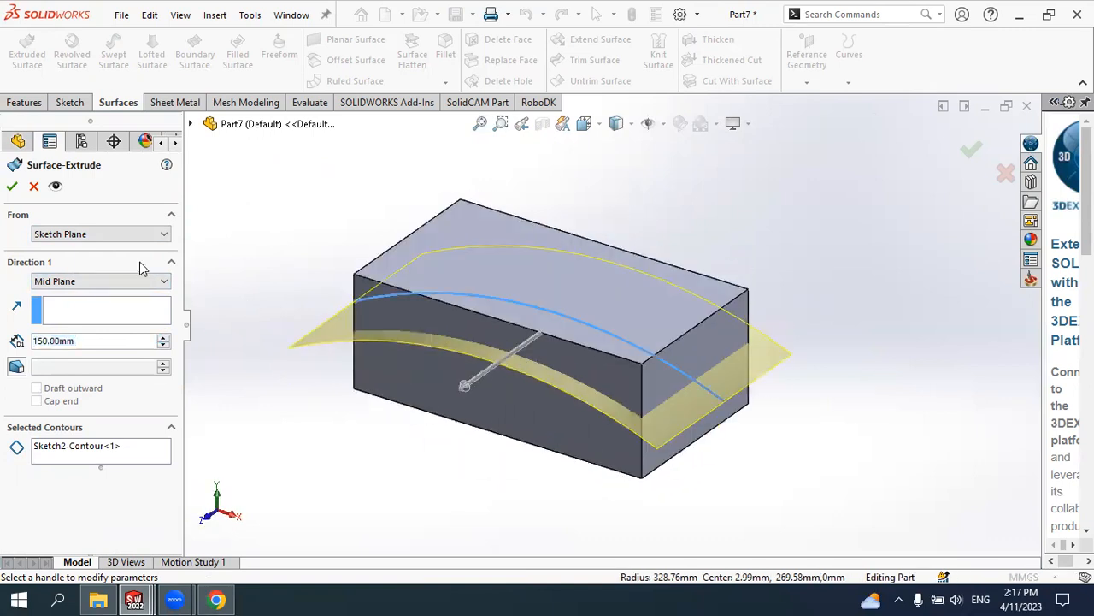
pyautogui.click(12, 186)
# Start an Intersection split line with only the curved extruded surface as the splitting tool
pyautogui.moveTo(542, 188); pyautogui.dragTo(664, 174, button='middle')
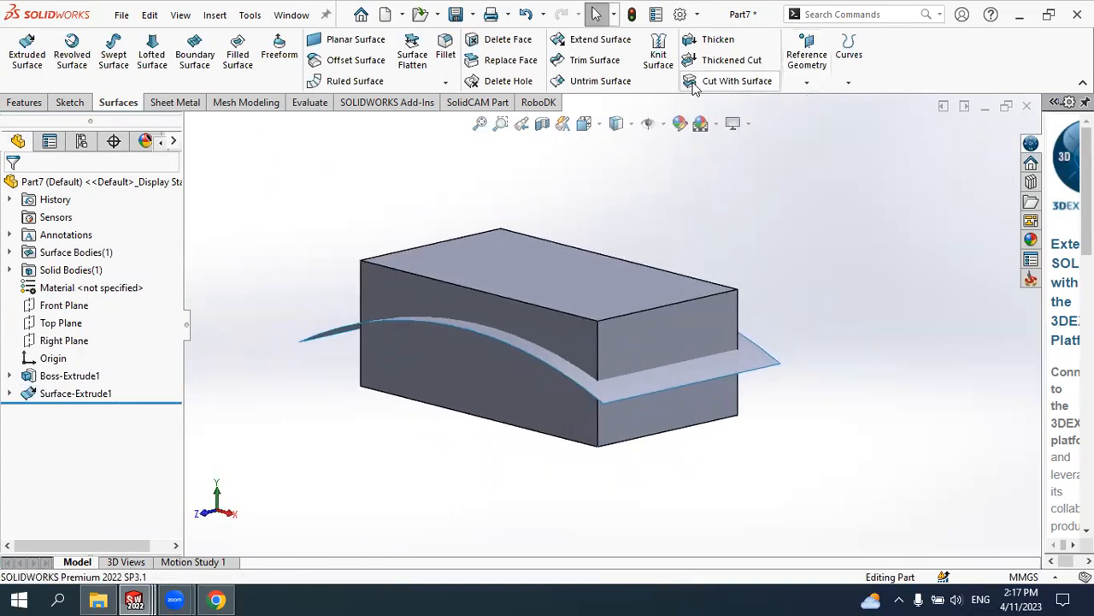
pyautogui.click(34, 102)
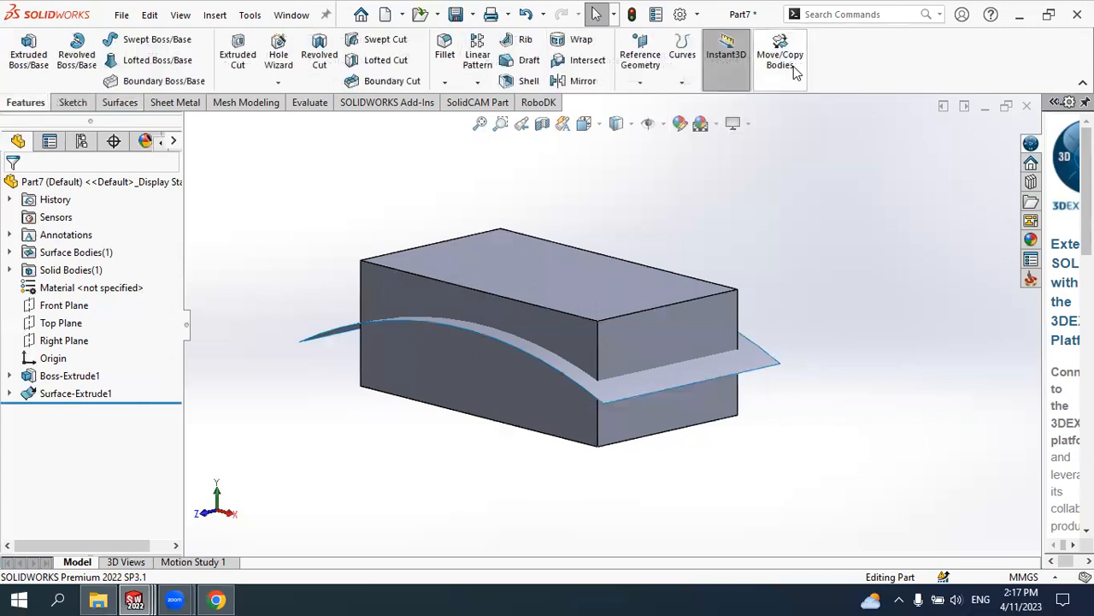
pyautogui.click(650, 84)
pyautogui.click(683, 84)
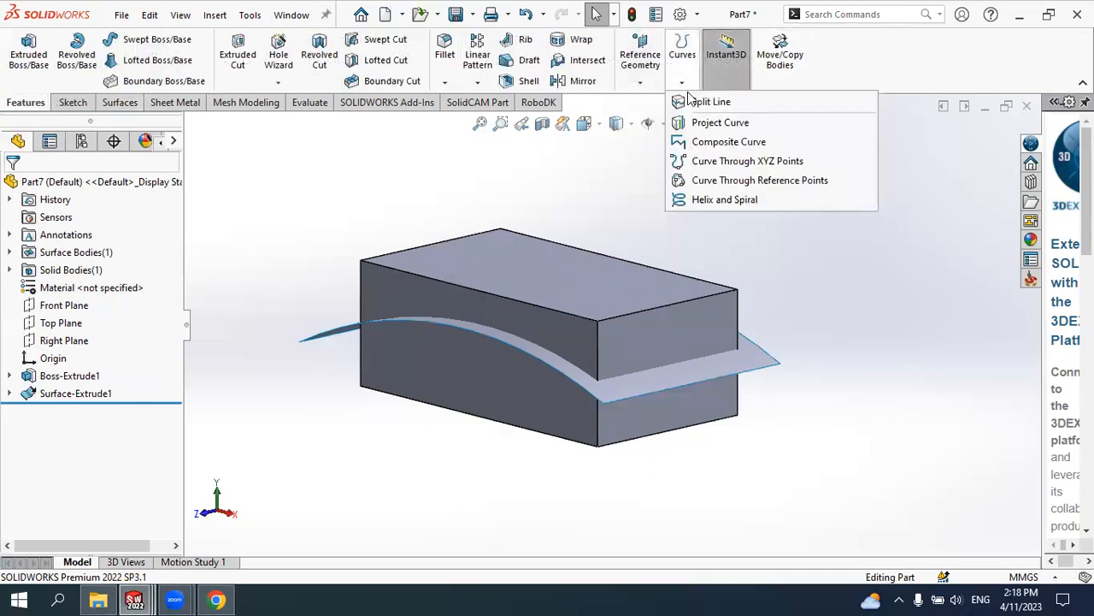
pyautogui.click(703, 103)
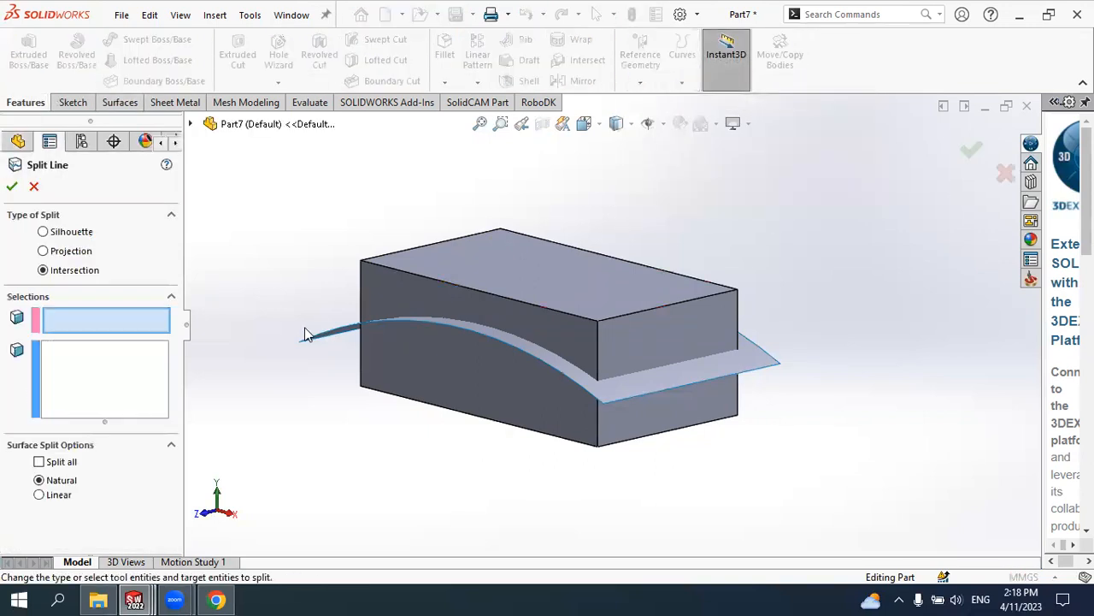
pyautogui.moveTo(312, 332); pyautogui.dragTo(298, 353, button='middle')
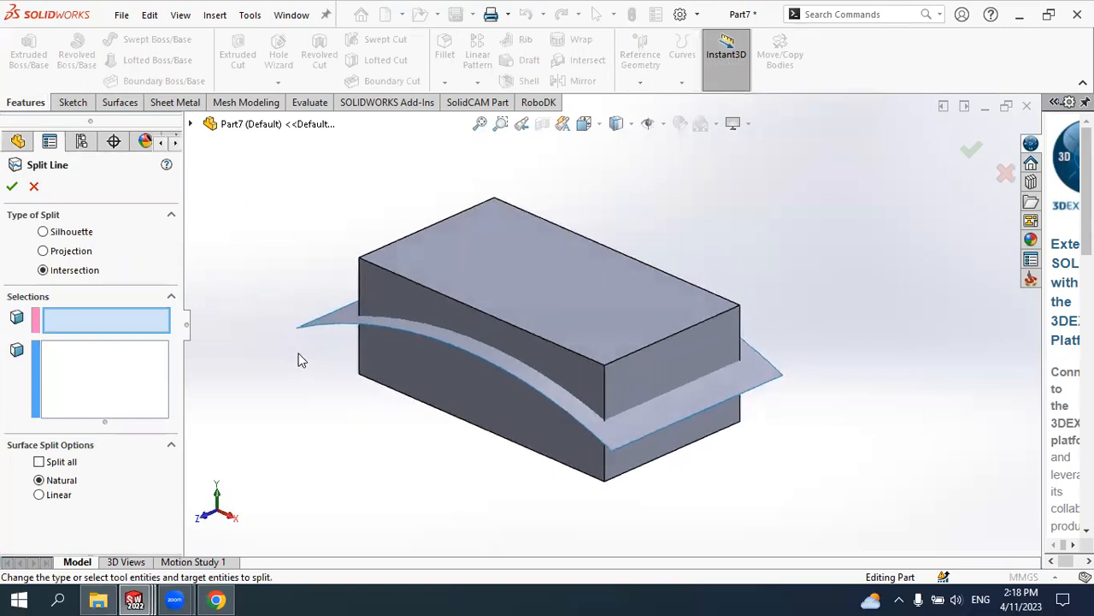
pyautogui.click(341, 319)
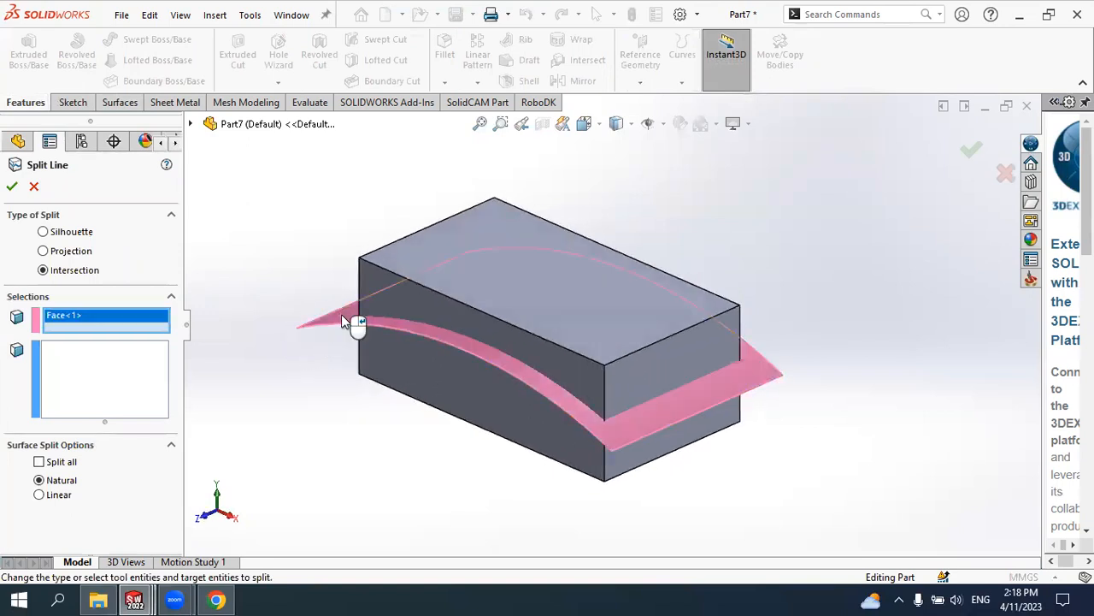
pyautogui.click(419, 368)
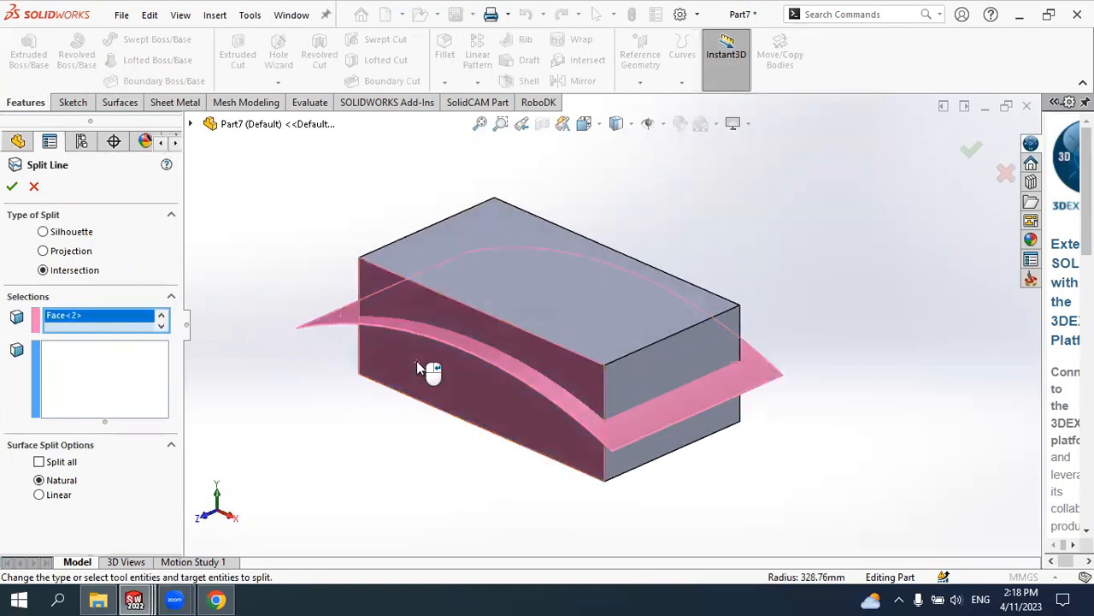
pyautogui.rightClick(79, 320)
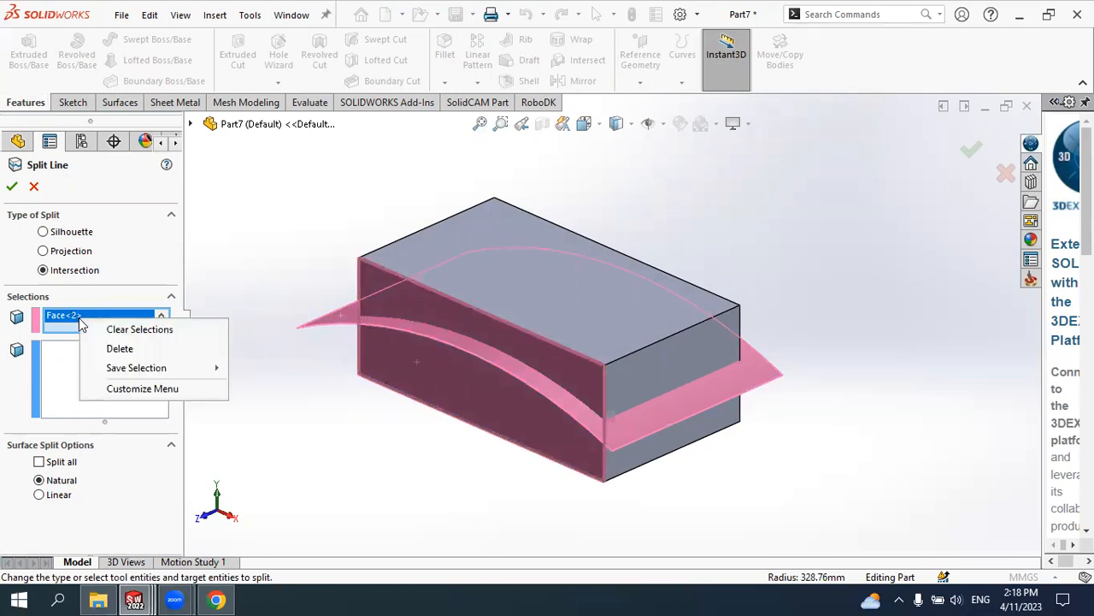
pyautogui.click(122, 347)
pyautogui.click(64, 359)
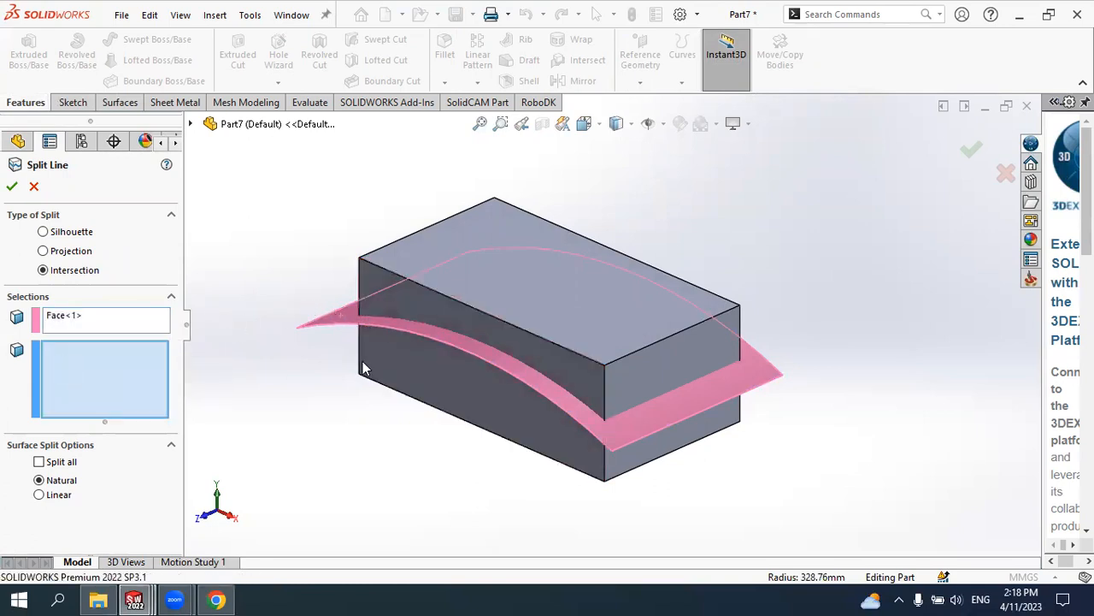
# Split the block's four side faces along their intersection with the curved surface
pyautogui.click(393, 357)
pyautogui.moveTo(392, 357); pyautogui.dragTo(378, 325, button='middle')
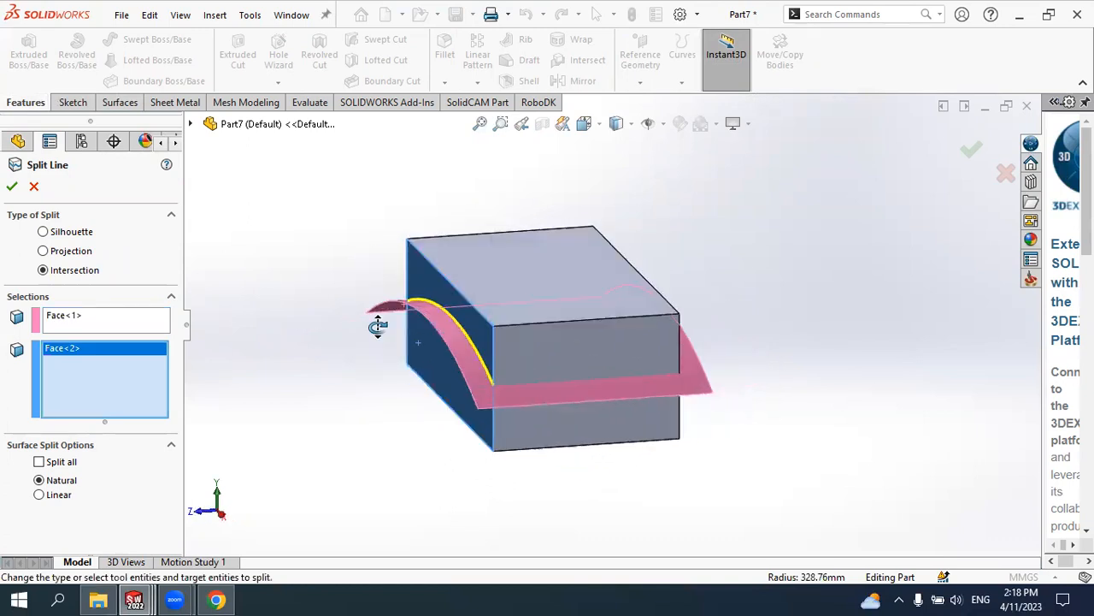
pyautogui.click(562, 359)
pyautogui.moveTo(562, 359)
pyautogui.mouseDown(button='middle')
pyautogui.moveTo(488, 349)
pyautogui.moveTo(578, 366)
pyautogui.mouseUp(button='middle')
pyautogui.click(498, 346)
pyautogui.click(601, 357)
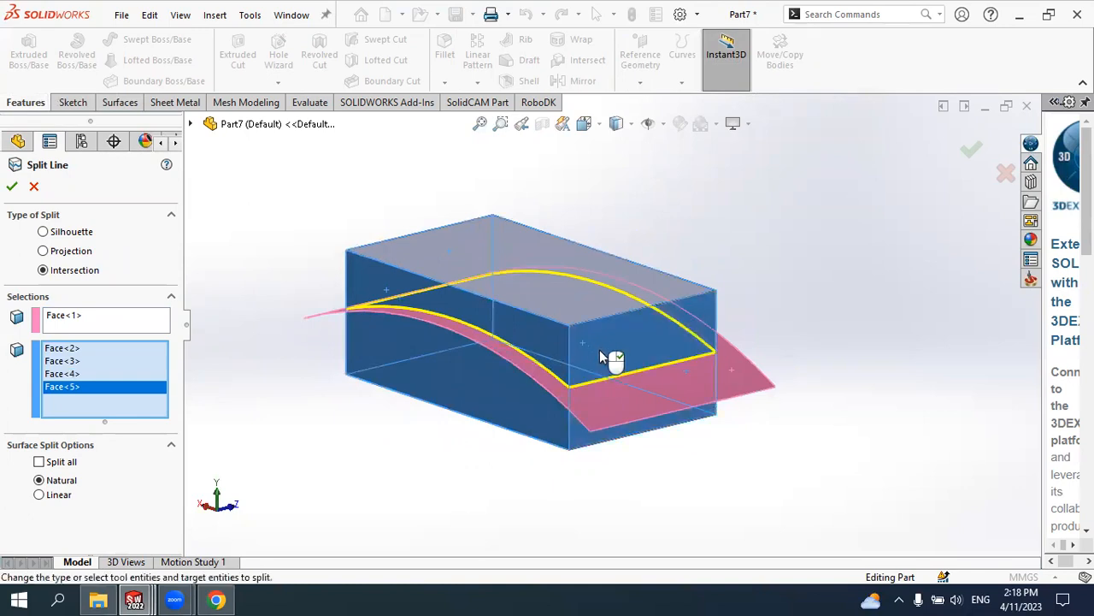
pyautogui.click(12, 189)
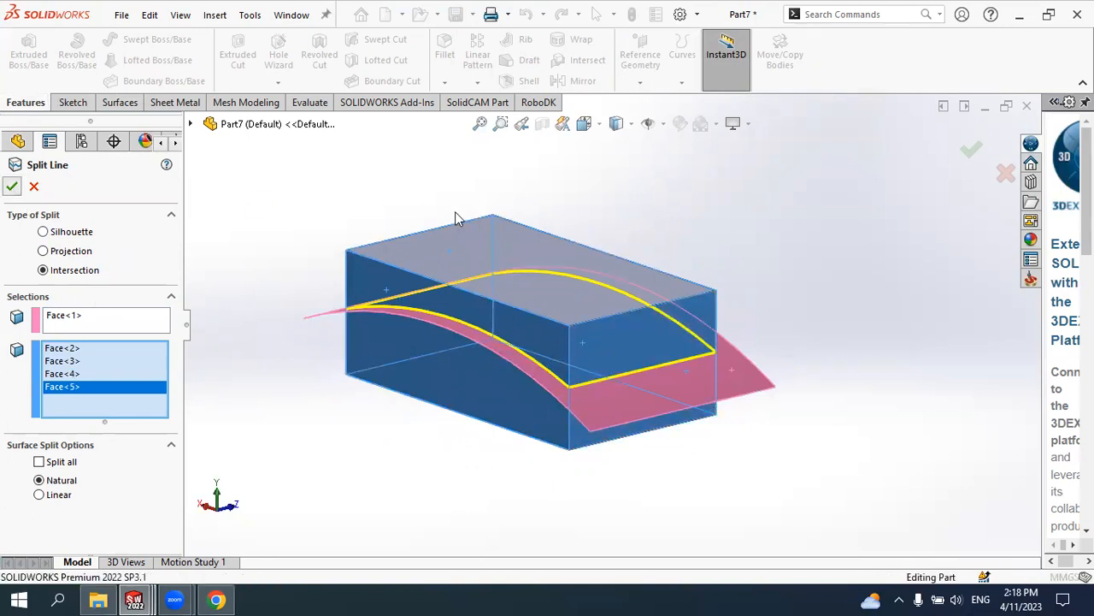
# Hide the curved extruded surface so only the split block is shown
pyautogui.moveTo(397, 260); pyautogui.dragTo(538, 313, button='middle')
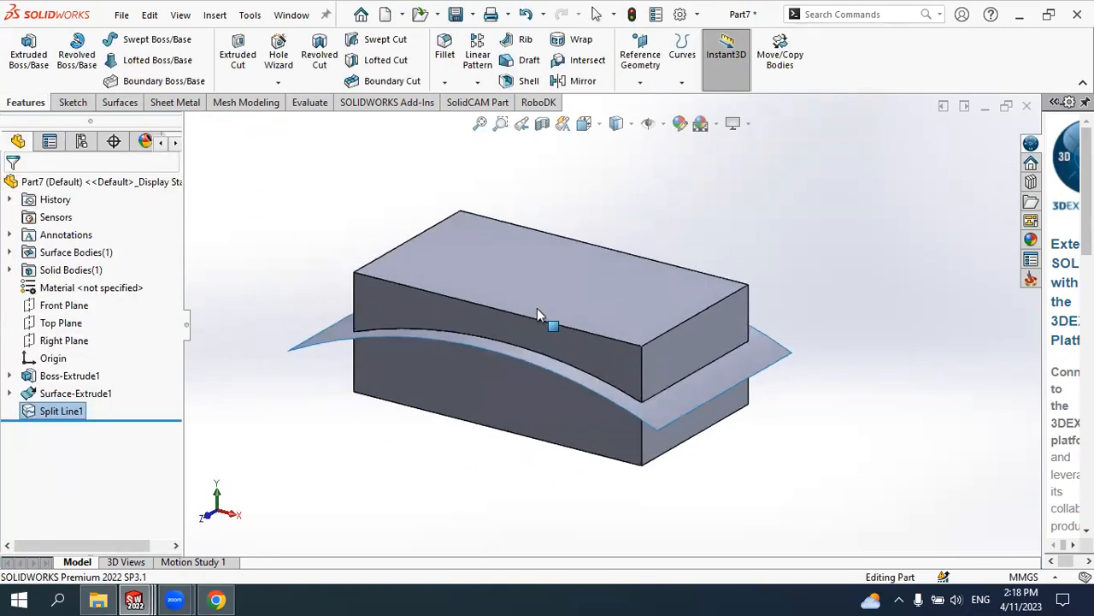
pyautogui.click(352, 339)
pyautogui.click(408, 281)
pyautogui.moveTo(407, 357); pyautogui.dragTo(496, 325, button='middle')
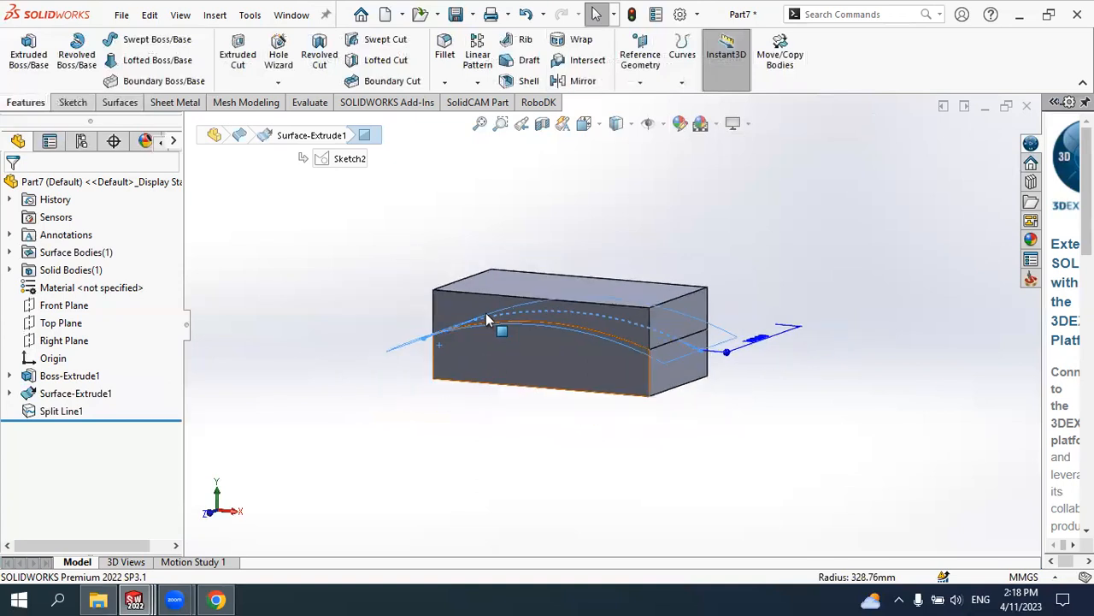
pyautogui.click(528, 62)
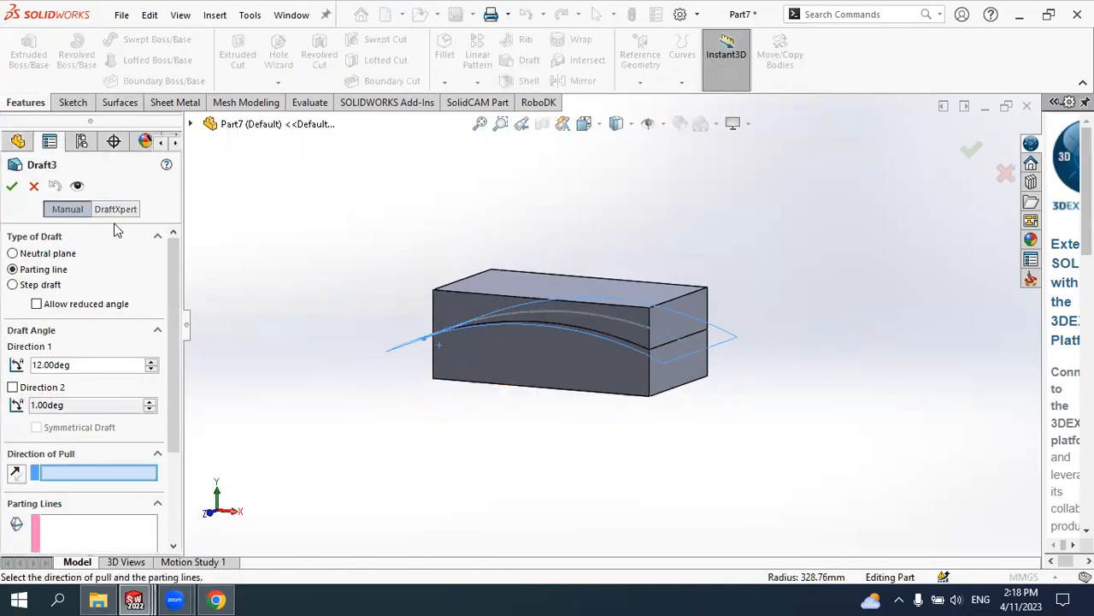
pyautogui.scroll(-4, 587, 329)
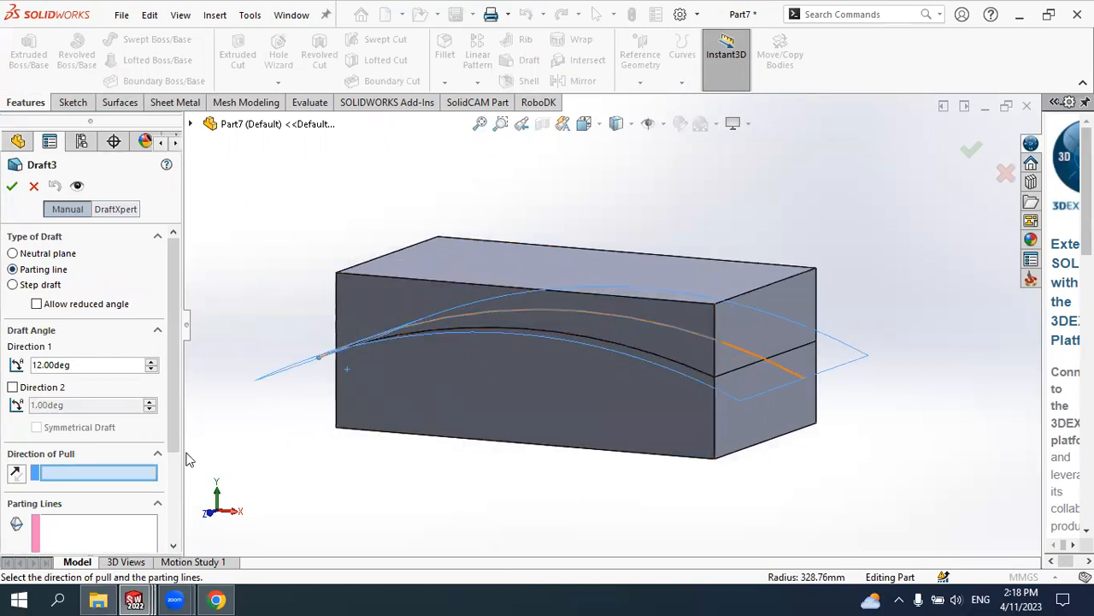
pyautogui.click(111, 531)
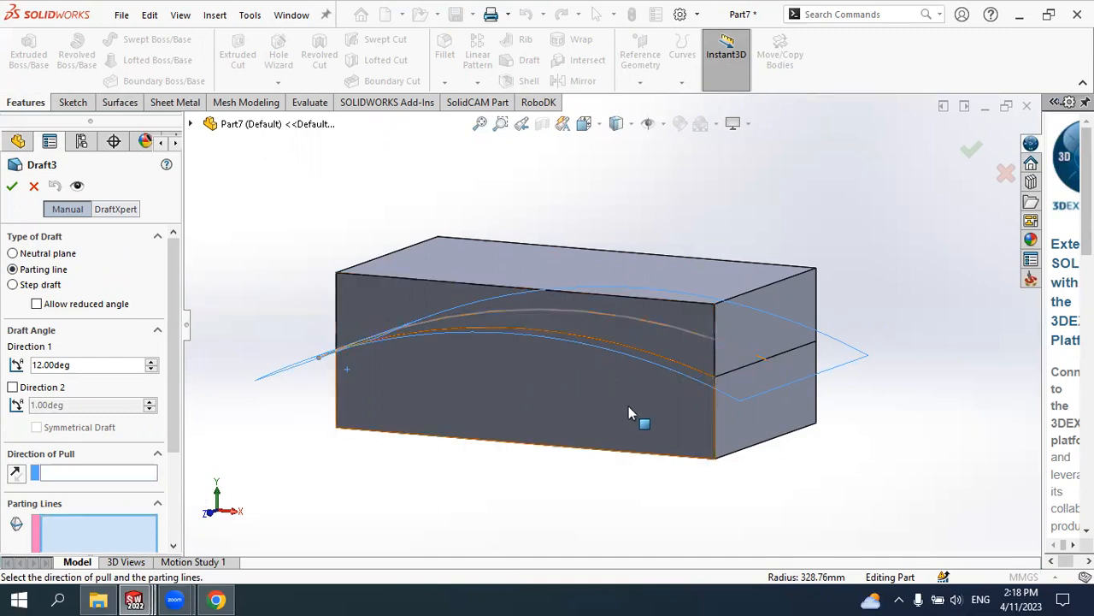
pyautogui.click(96, 473)
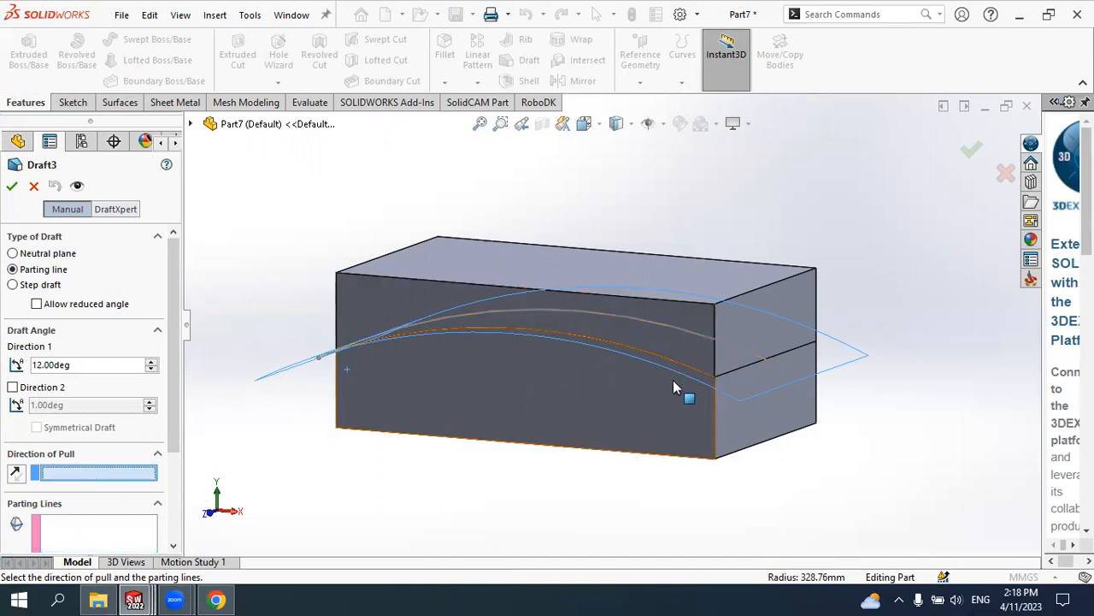
pyautogui.click(715, 353)
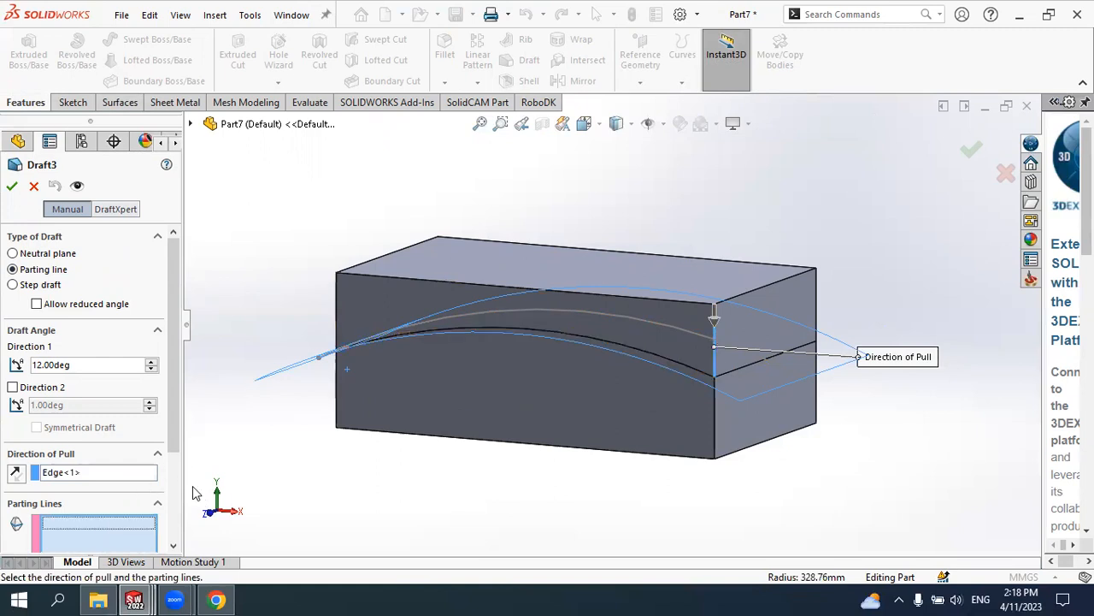
pyautogui.moveTo(580, 340); pyautogui.dragTo(575, 352, button='middle')
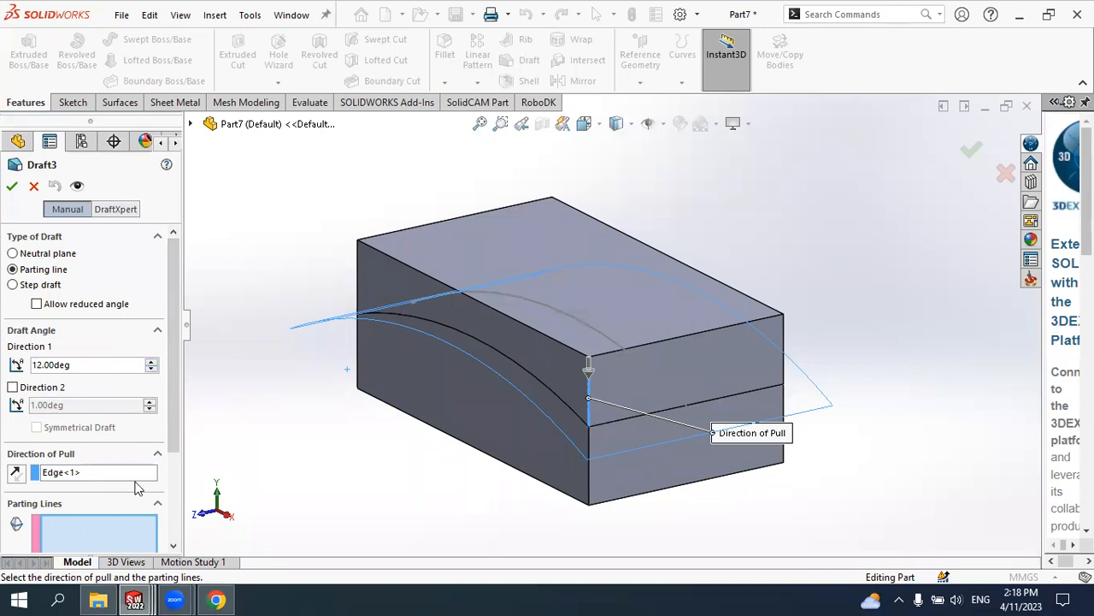
pyautogui.click(34, 186)
pyautogui.moveTo(460, 298); pyautogui.dragTo(508, 325, button='middle')
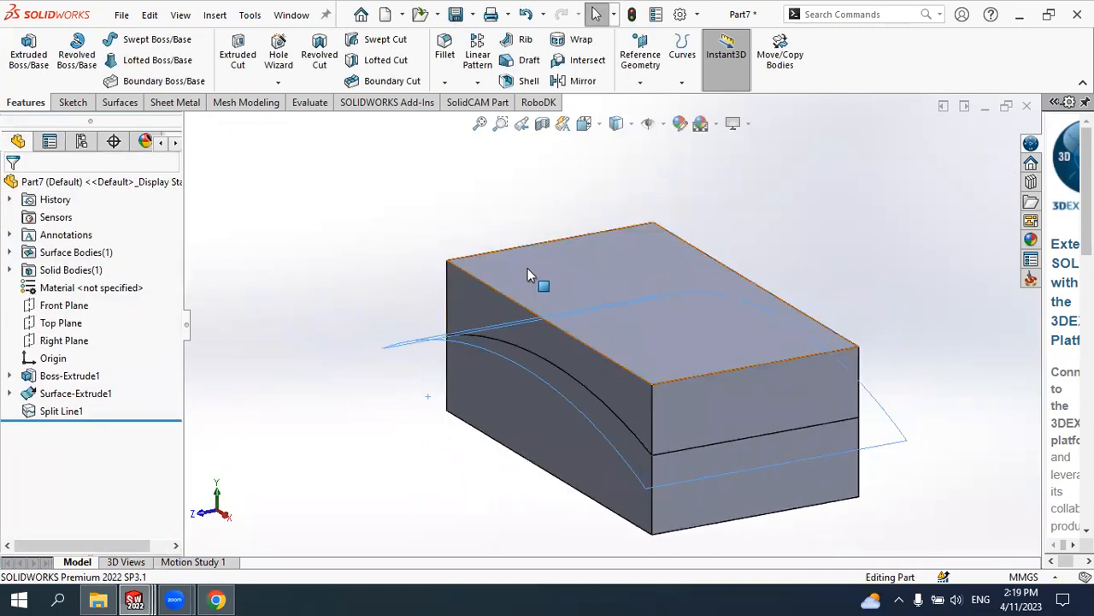
pyautogui.moveTo(496, 317); pyautogui.dragTo(615, 288, button='middle')
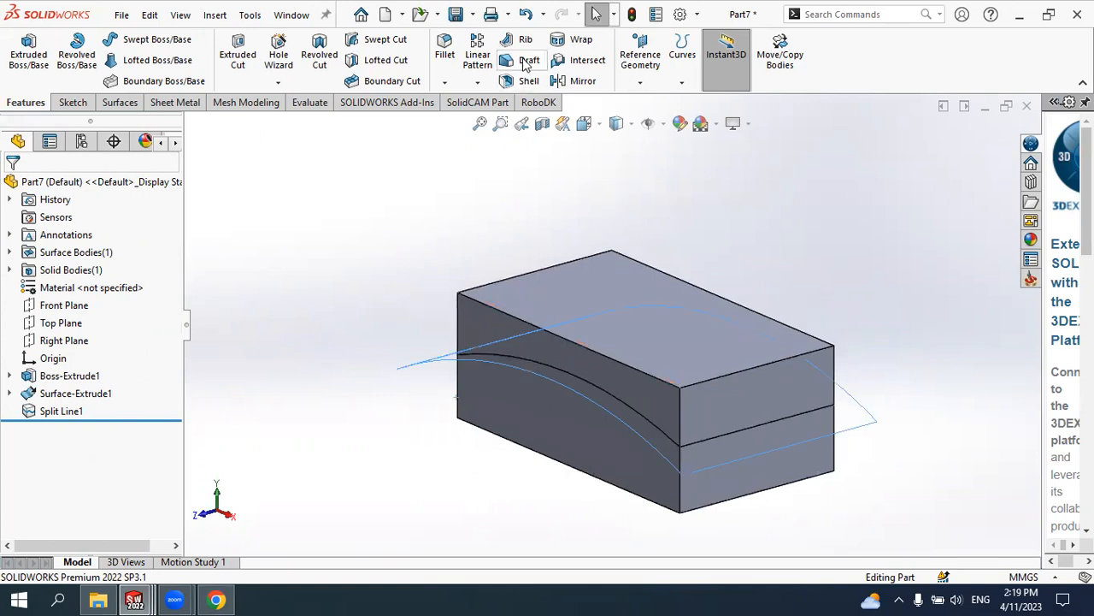
# Create a new part document and open a sketch on its Top Plane
pyautogui.click(404, 15)
pyautogui.click(380, 34)
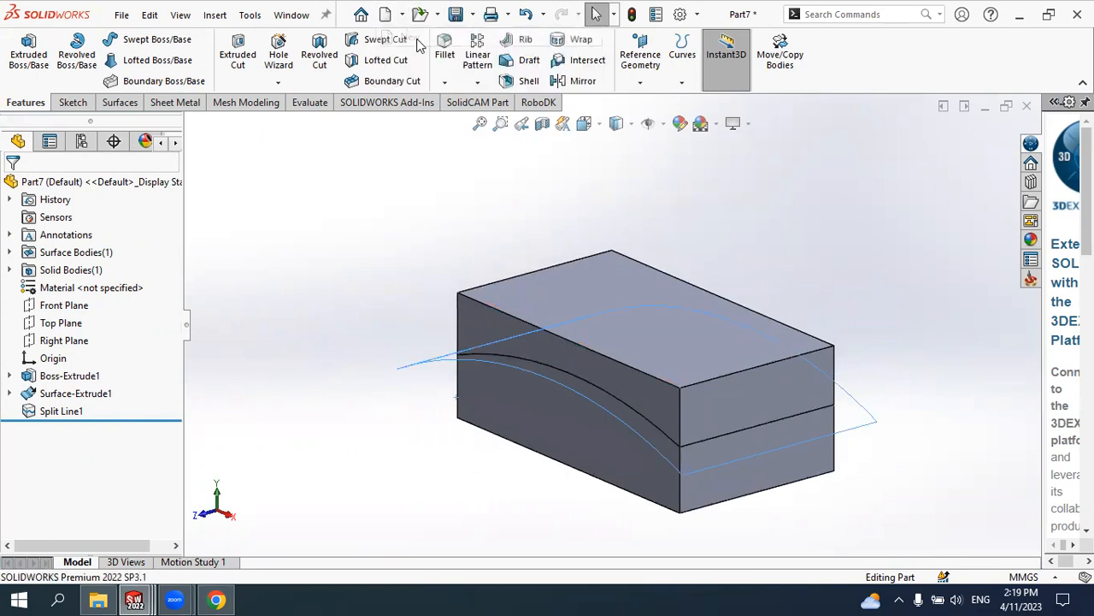
pyautogui.click(651, 505)
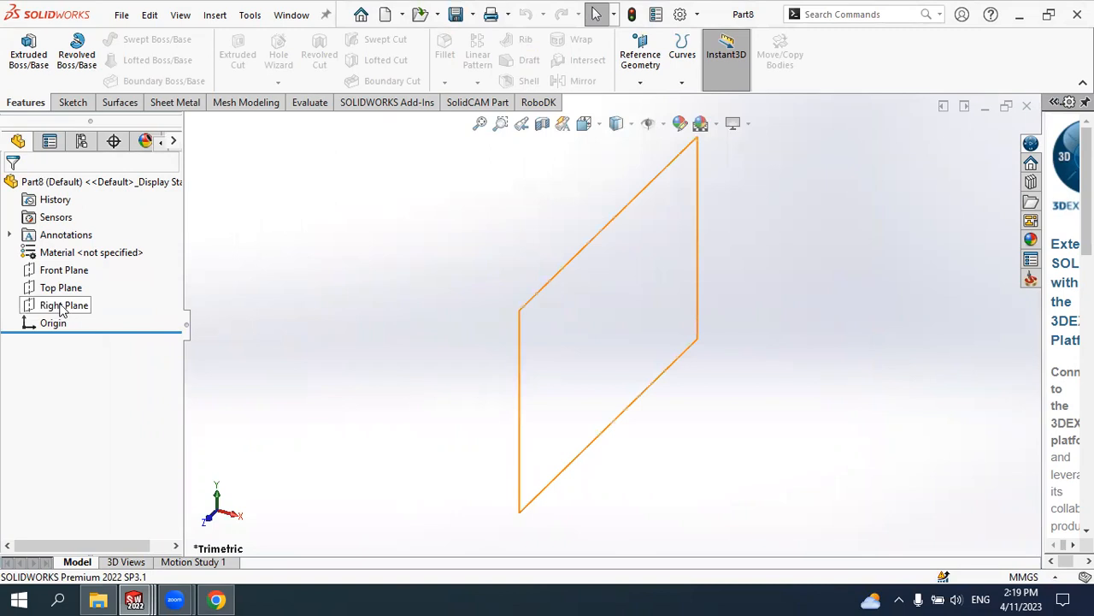
pyautogui.click(63, 270)
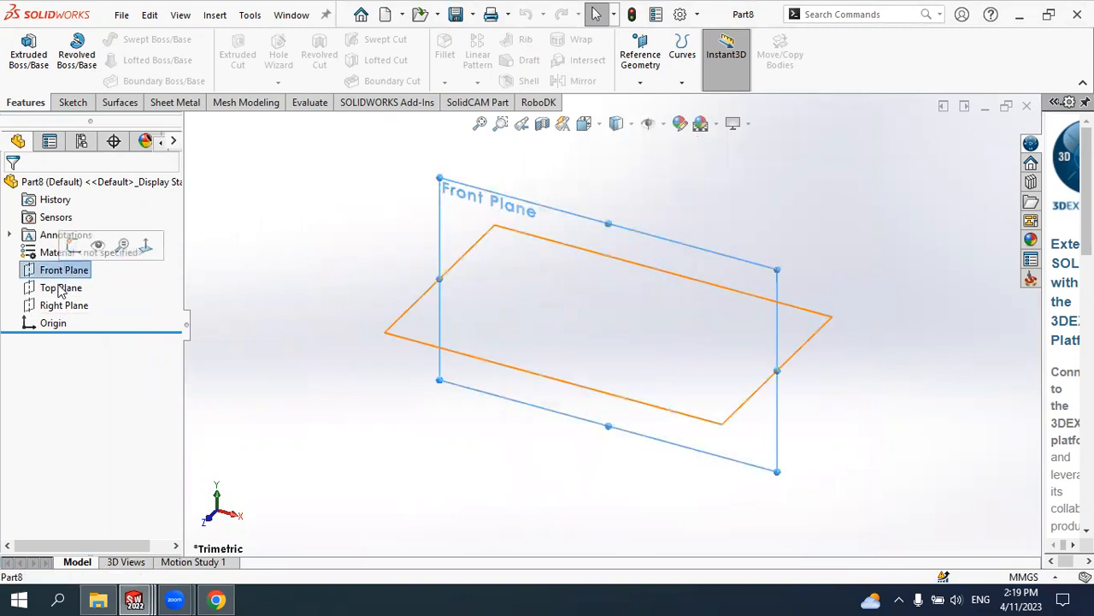
pyautogui.click(60, 289)
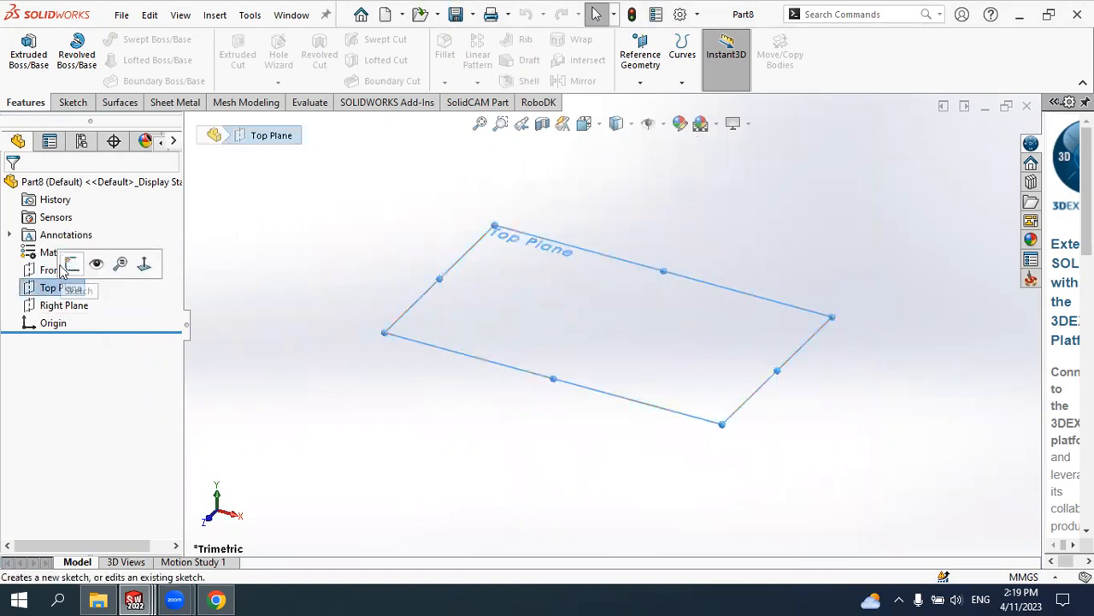
pyautogui.click(72, 263)
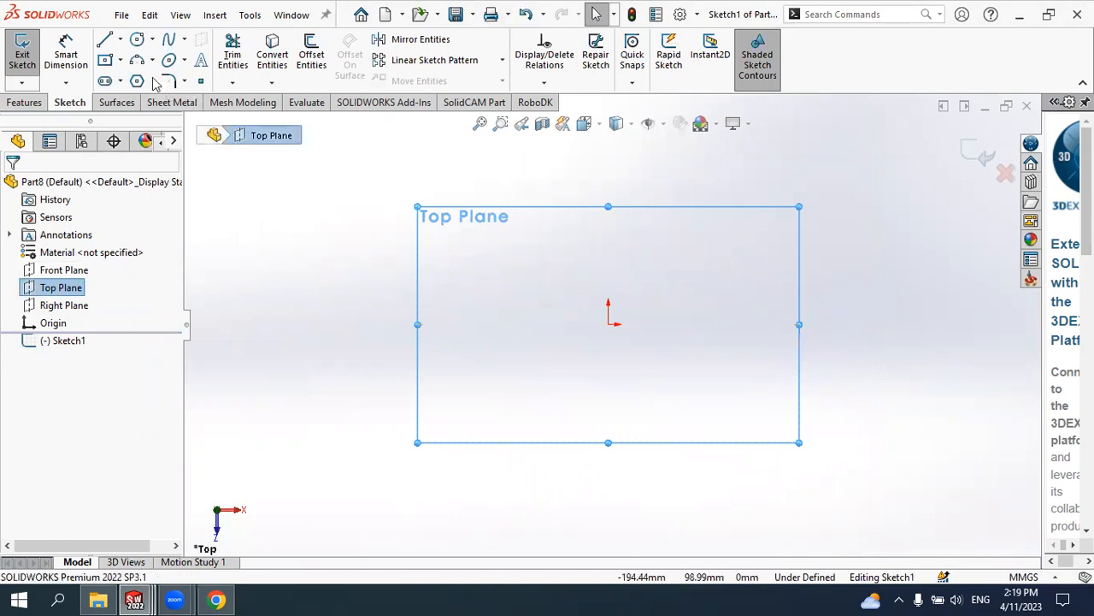
# Sketch a circle centred on the origin of the Top Plane sketch
pyautogui.click(152, 39)
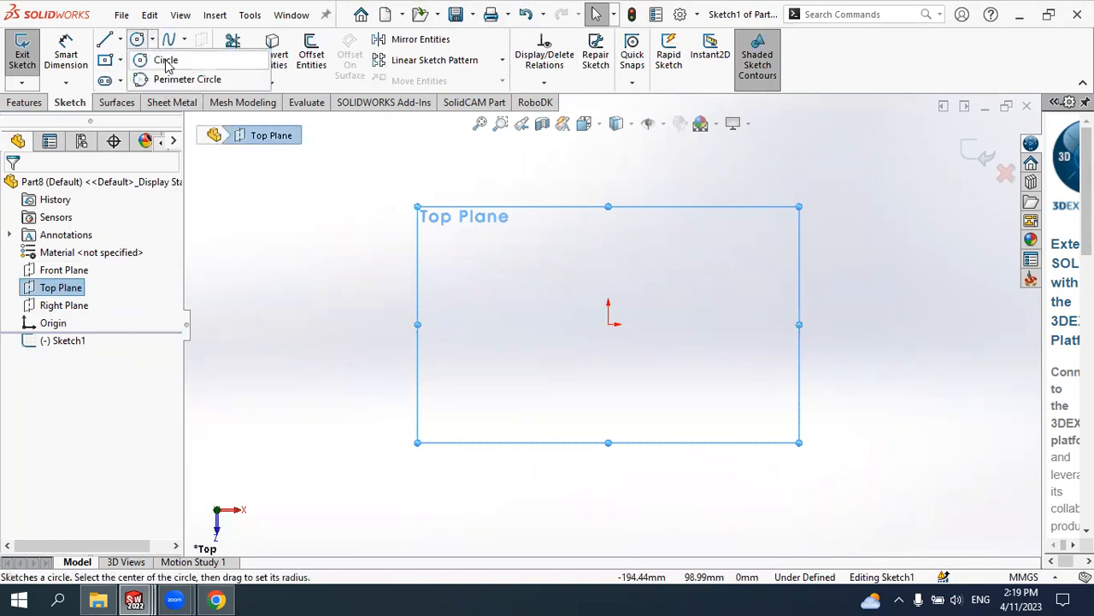
pyautogui.click(162, 48)
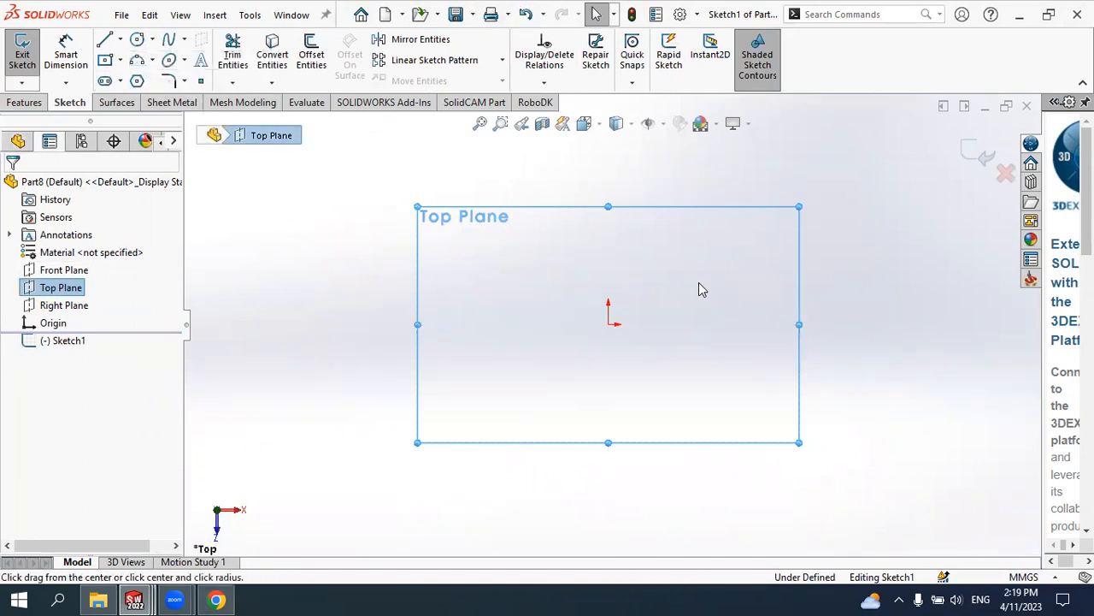
pyautogui.click(609, 323)
pyautogui.click(726, 207)
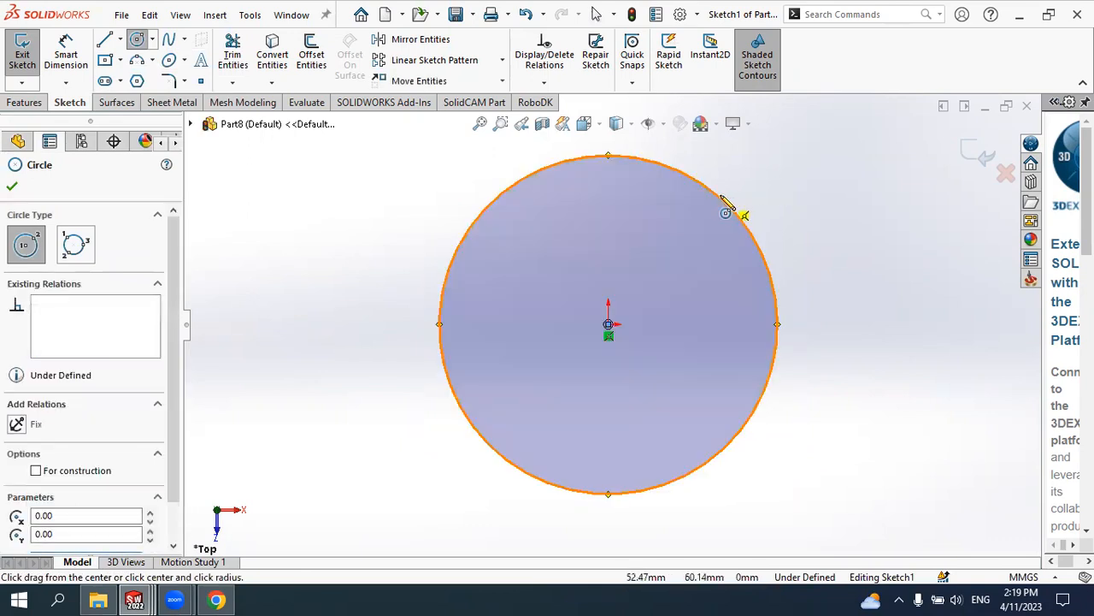
pyautogui.click(12, 186)
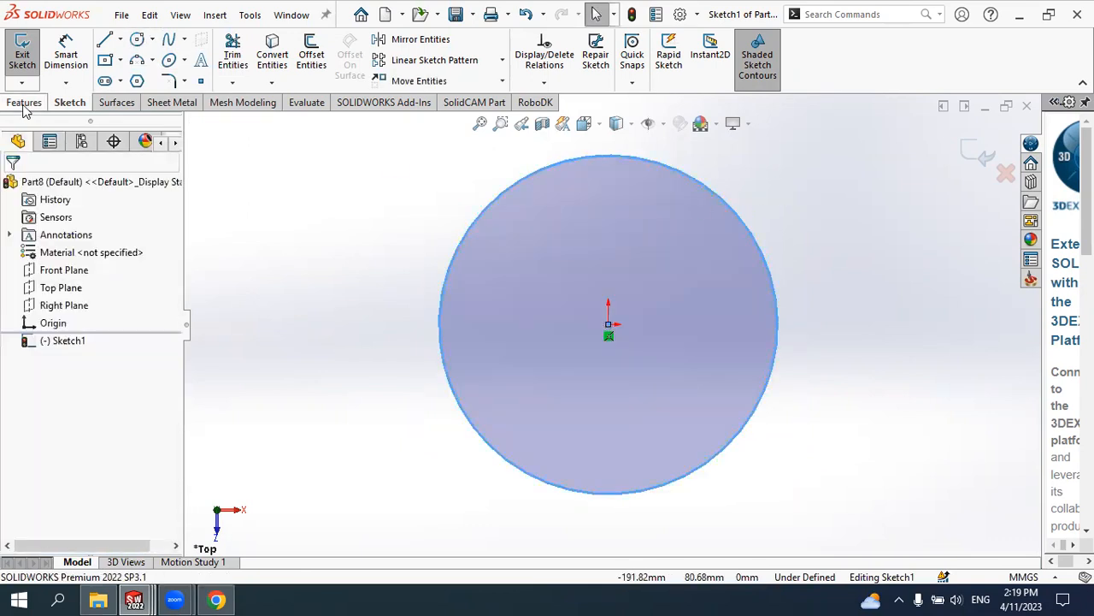
# Extrude the circle upward as a Blind boss with a depth of 130 mm
pyautogui.moveTo(451, 238); pyautogui.dragTo(237, 163, button='middle')
pyautogui.click(28, 54)
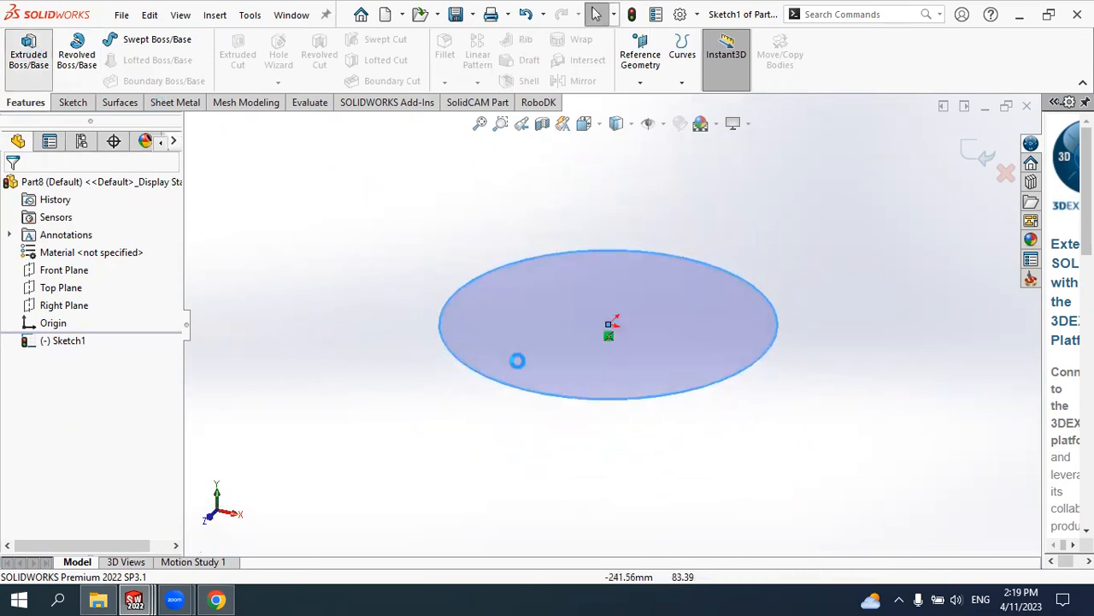
pyautogui.scroll(2, 614, 284)
pyautogui.scroll(-1, 614, 284)
pyautogui.click(106, 288)
pyautogui.click(90, 293)
pyautogui.click(162, 336)
pyautogui.moveTo(164, 340); pyautogui.dragTo(164, 340)
pyautogui.scroll(3, 663, 387)
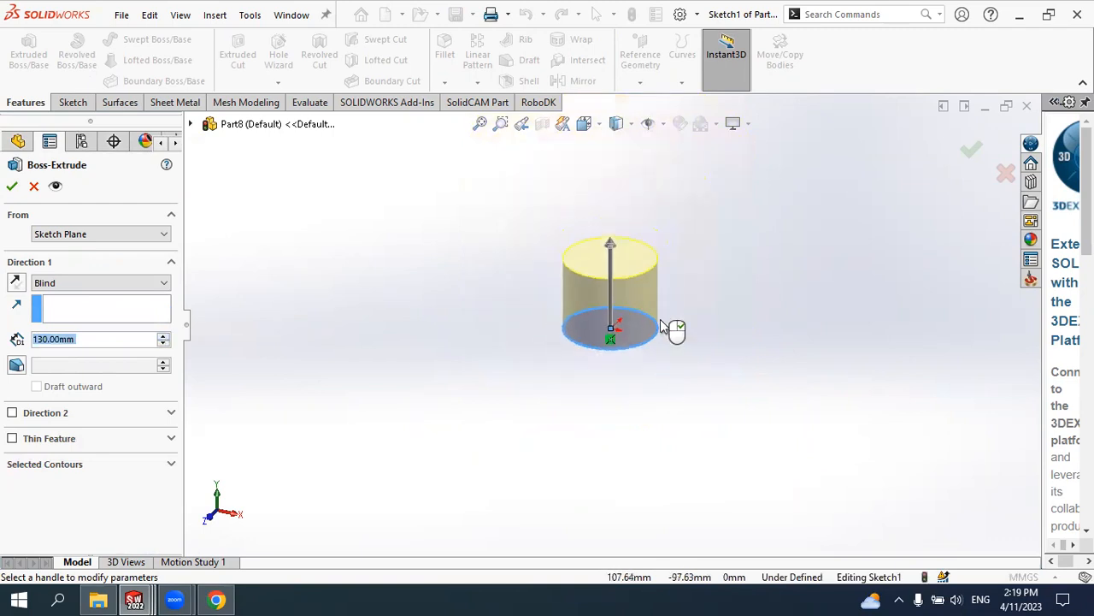
pyautogui.click(12, 186)
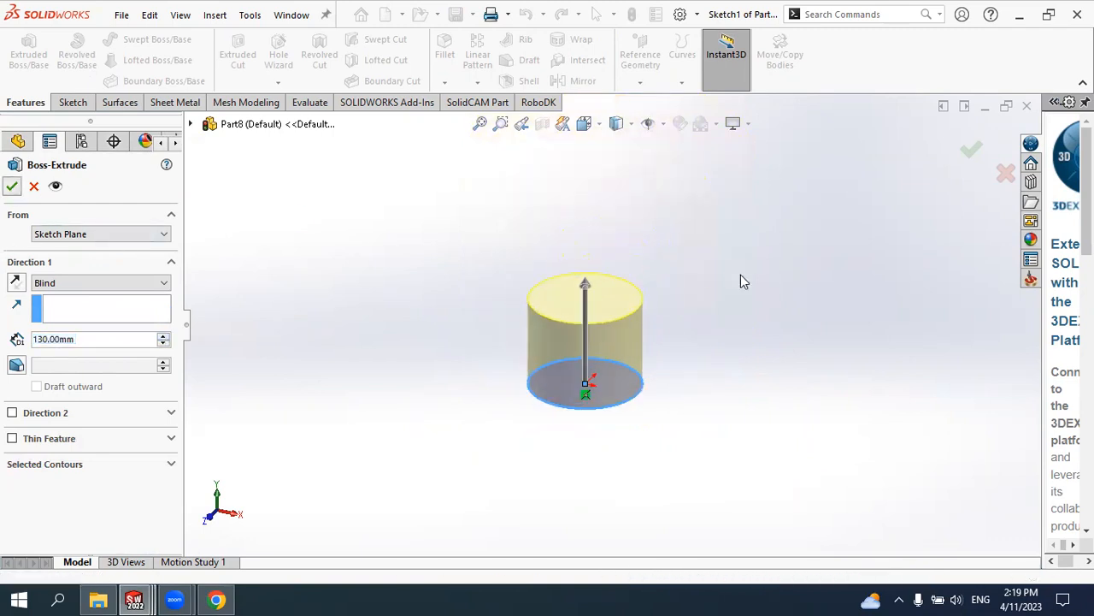
# Open a new sketch on the Front Plane, which passes through the cylinder
pyautogui.moveTo(674, 326); pyautogui.dragTo(650, 256, button='middle')
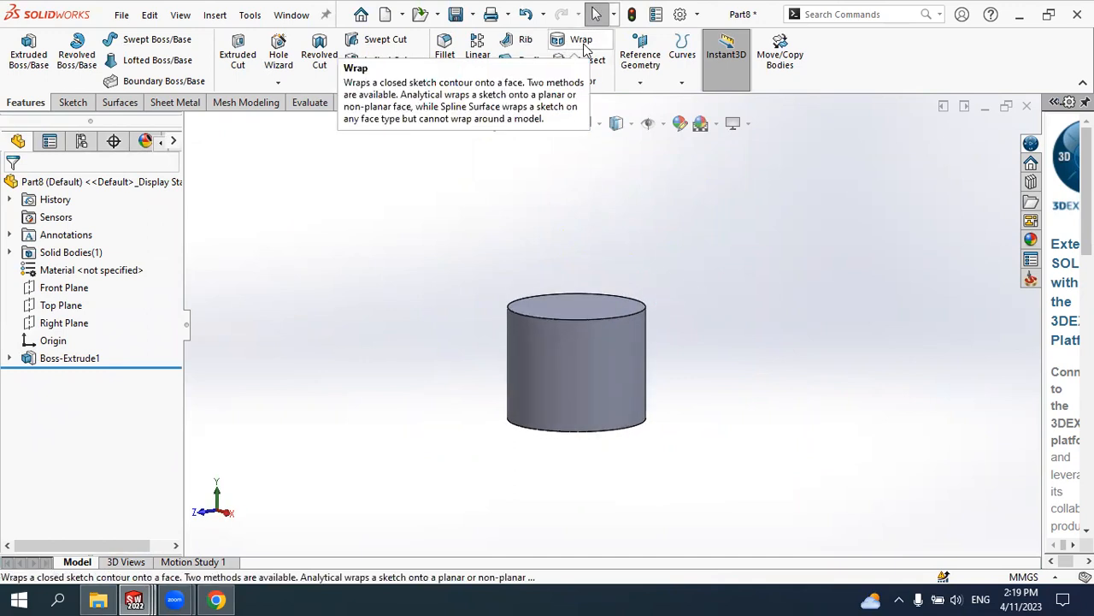
pyautogui.moveTo(654, 247); pyautogui.dragTo(692, 308, button='middle')
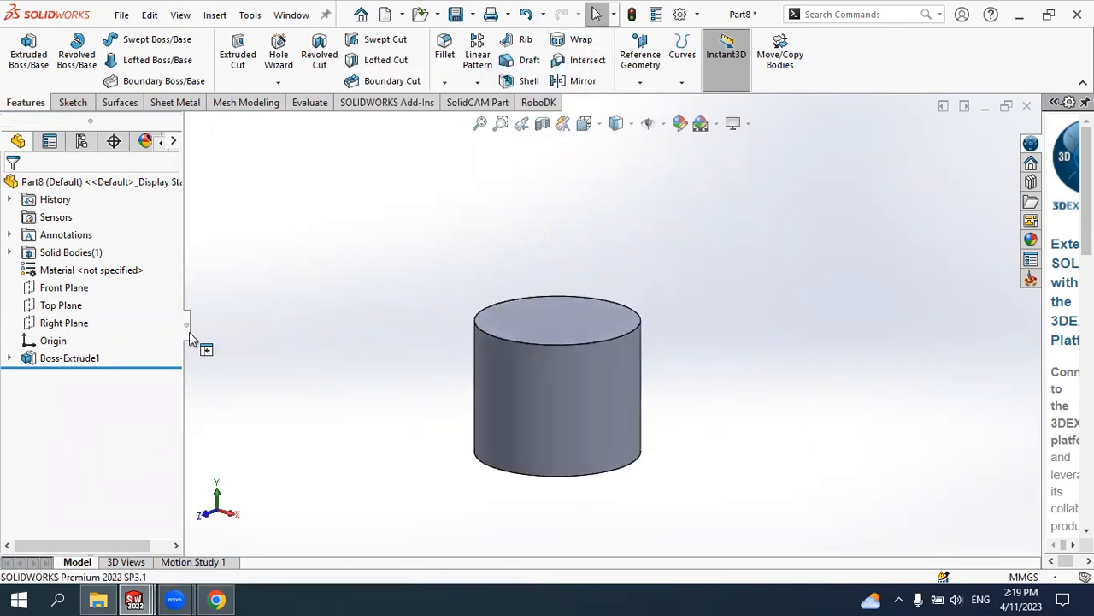
pyautogui.click(72, 289)
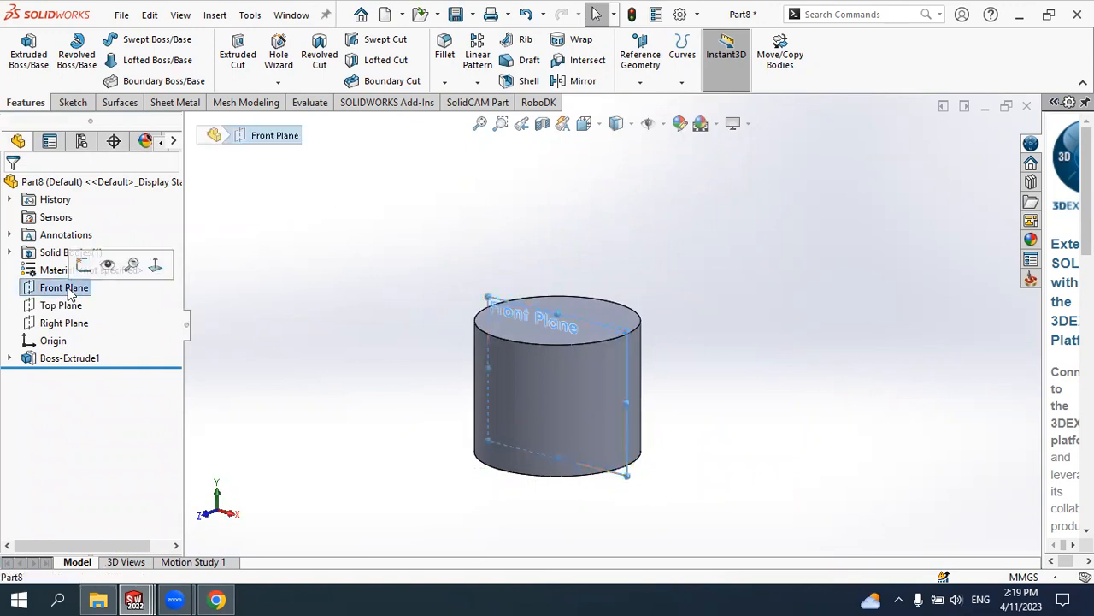
pyautogui.click(85, 261)
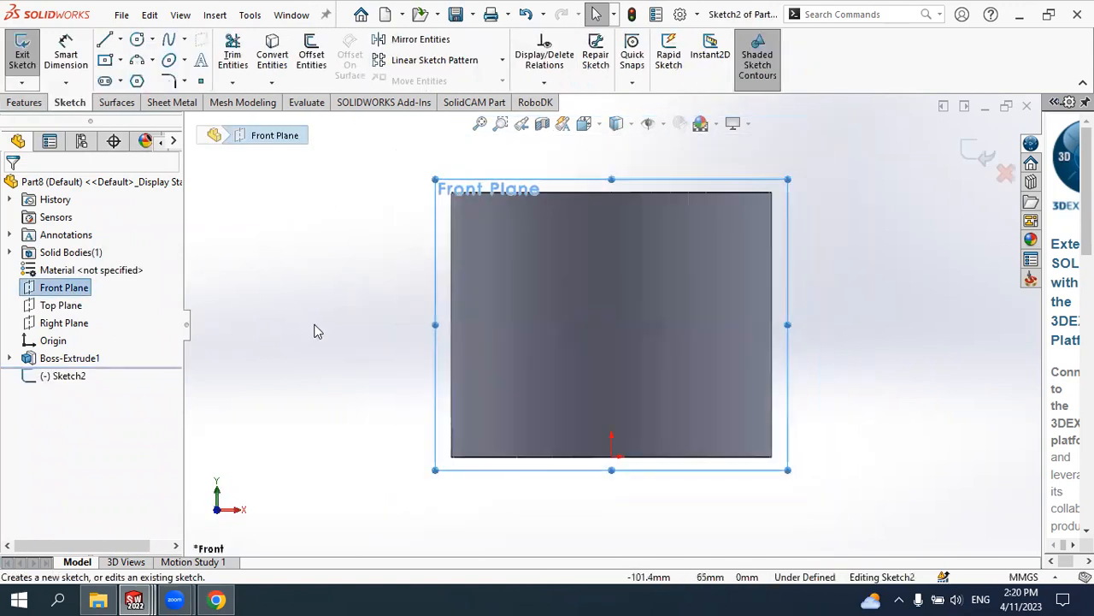
# Create the sketch text "Solidworks" and place it near the middle of the cylinder
pyautogui.click(200, 63)
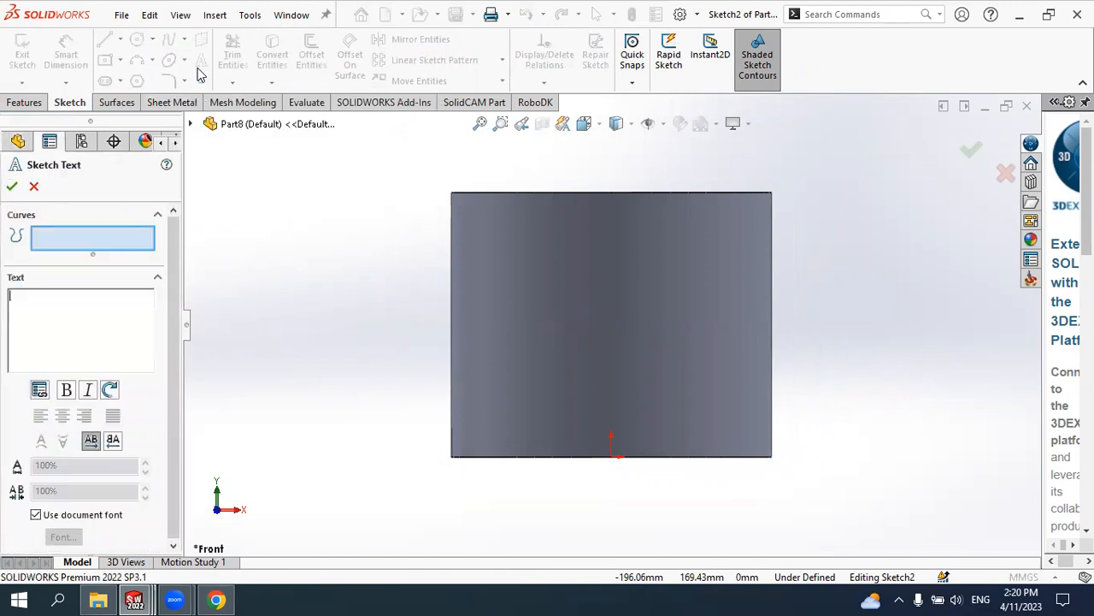
pyautogui.click(52, 326)
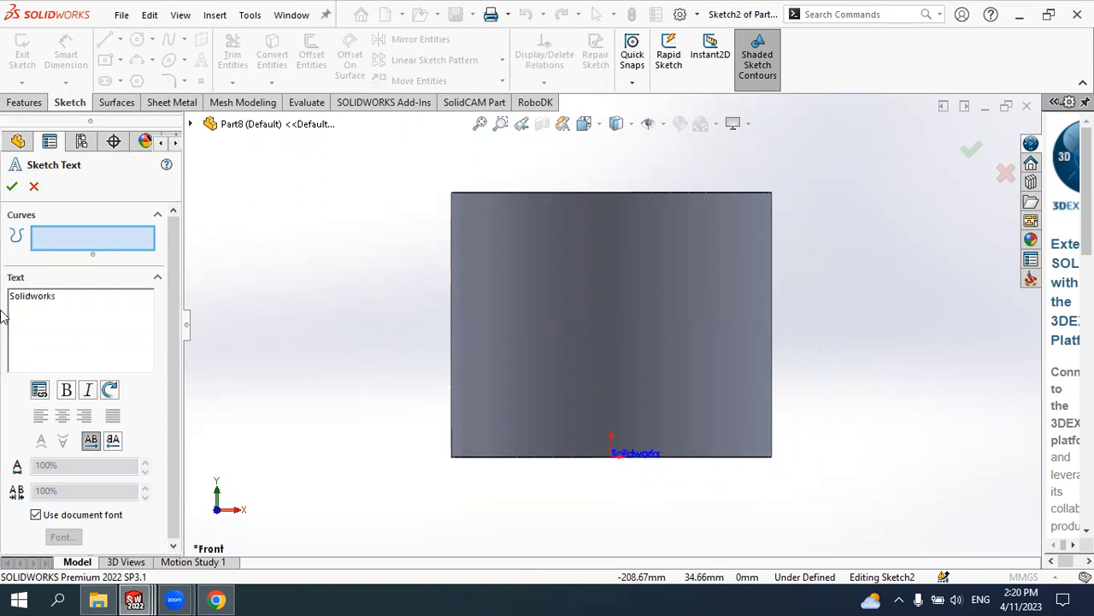
pyautogui.click(605, 338)
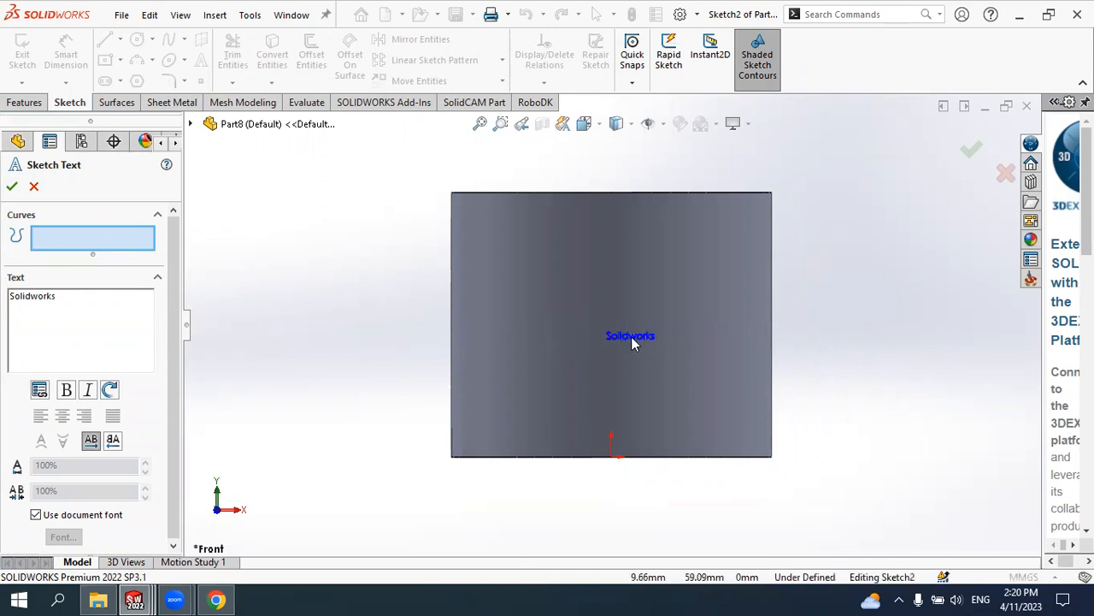
# Turn off the document font for the text and set its font height to 48 points
pyautogui.click(36, 517)
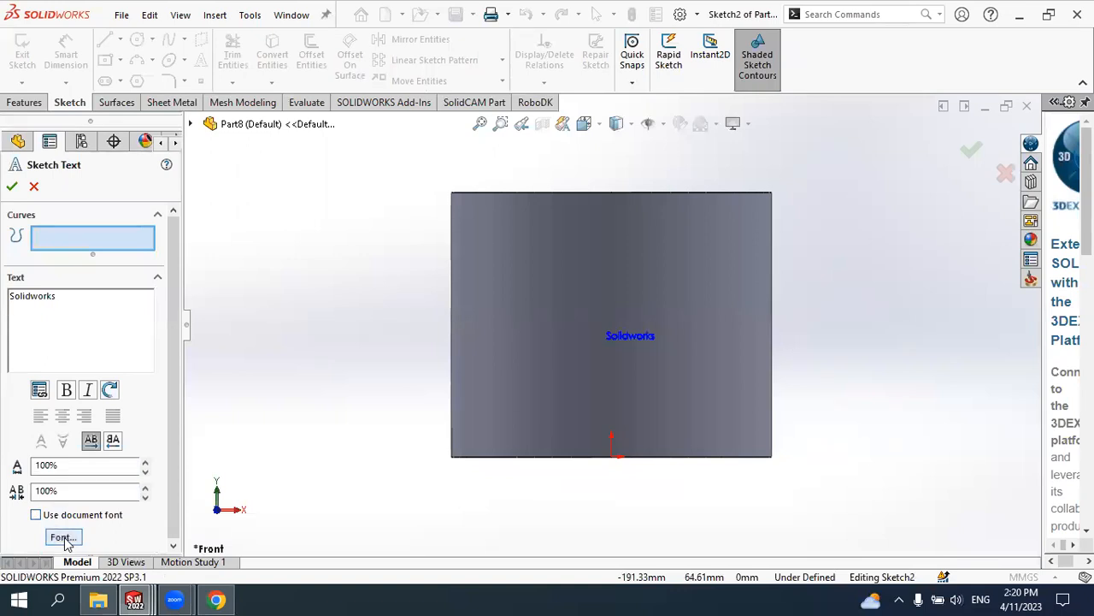
pyautogui.click(62, 537)
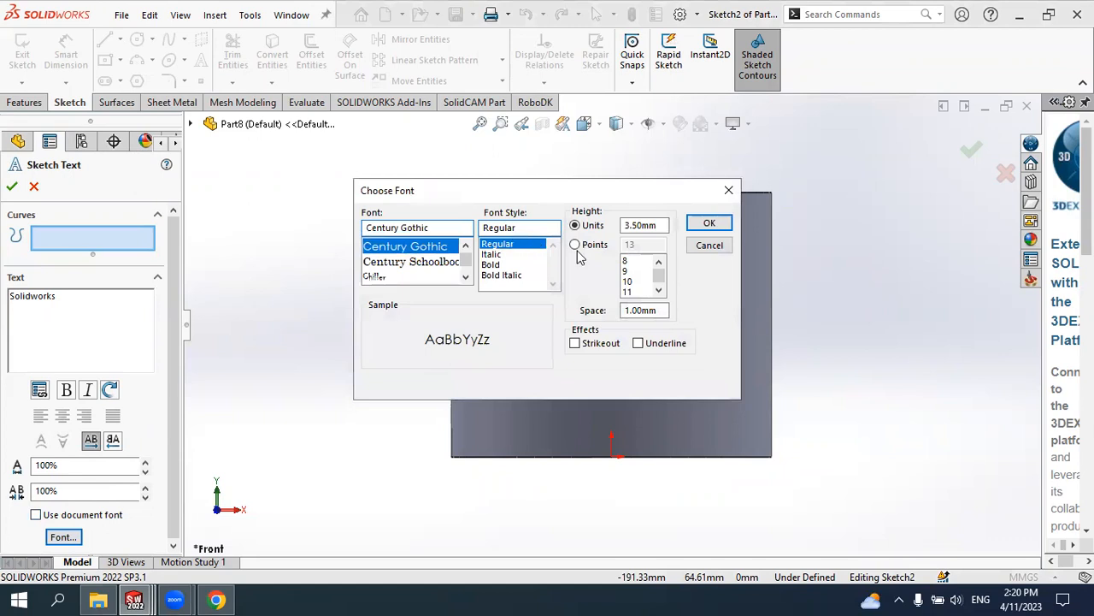
pyautogui.click(577, 249)
pyautogui.moveTo(662, 280); pyautogui.dragTo(657, 291)
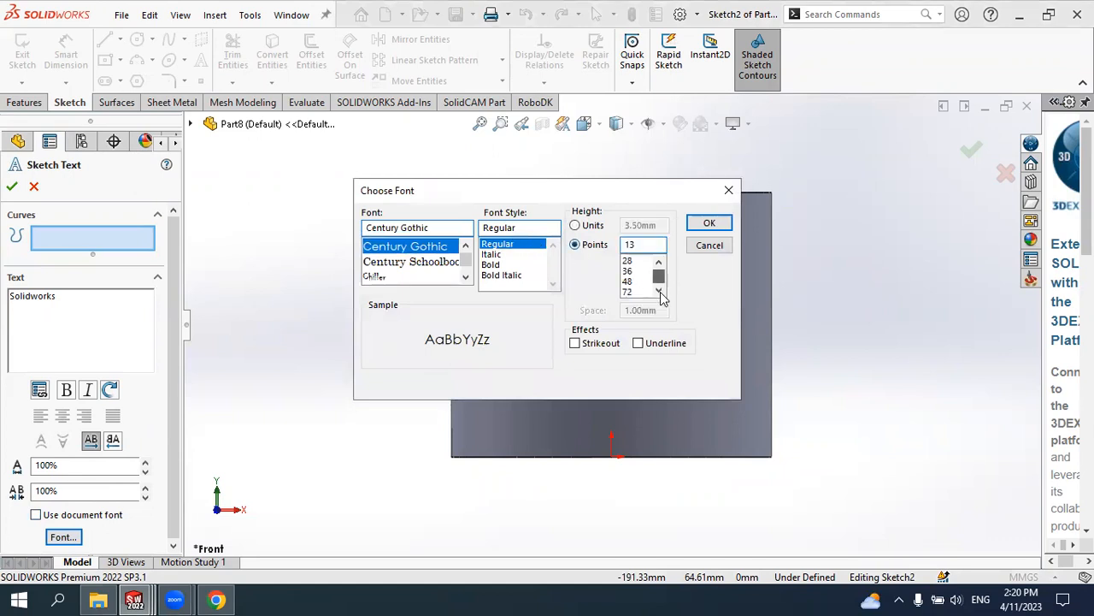
pyautogui.click(631, 282)
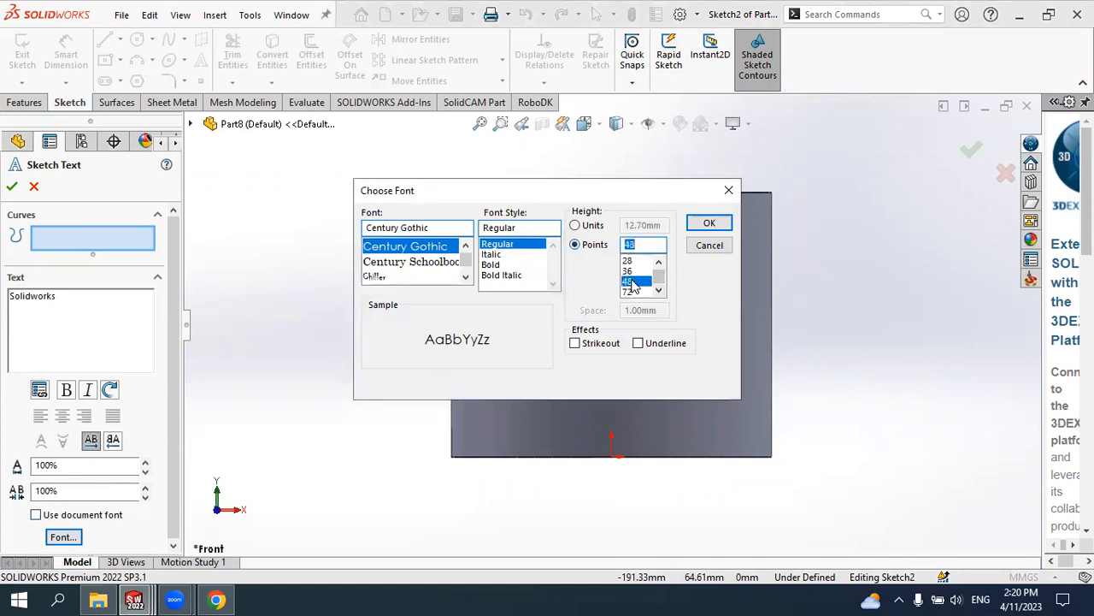
pyautogui.click(709, 223)
# Reposition the enlarged "Solidworks" text so it sits roughly centred on the cylinder, and accept it
pyautogui.click(568, 319)
pyautogui.click(553, 331)
pyautogui.click(535, 328)
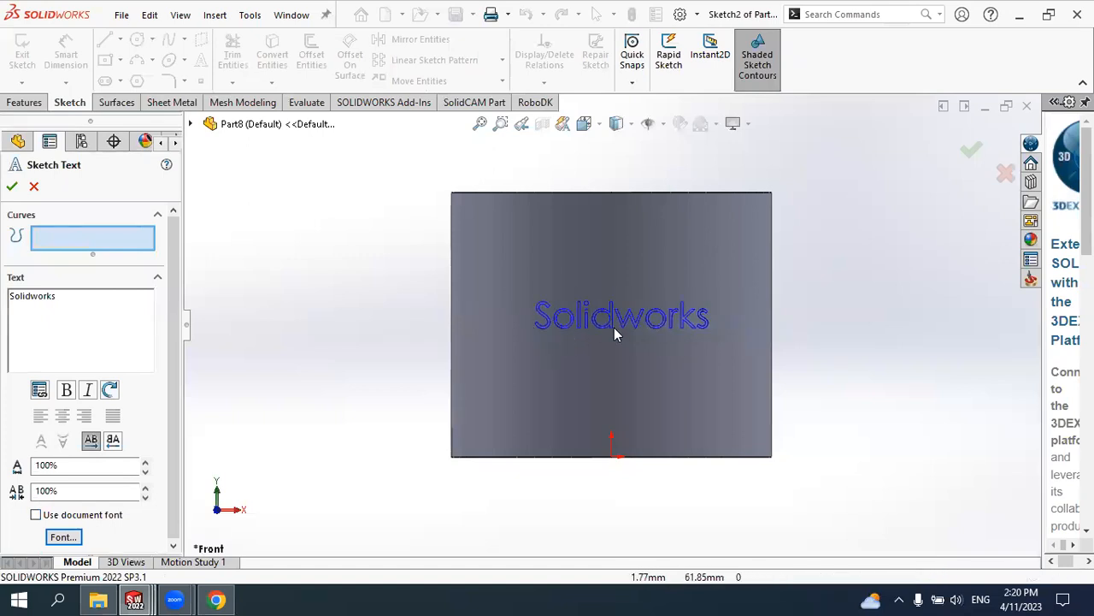
pyautogui.click(555, 338)
pyautogui.click(543, 332)
pyautogui.click(516, 332)
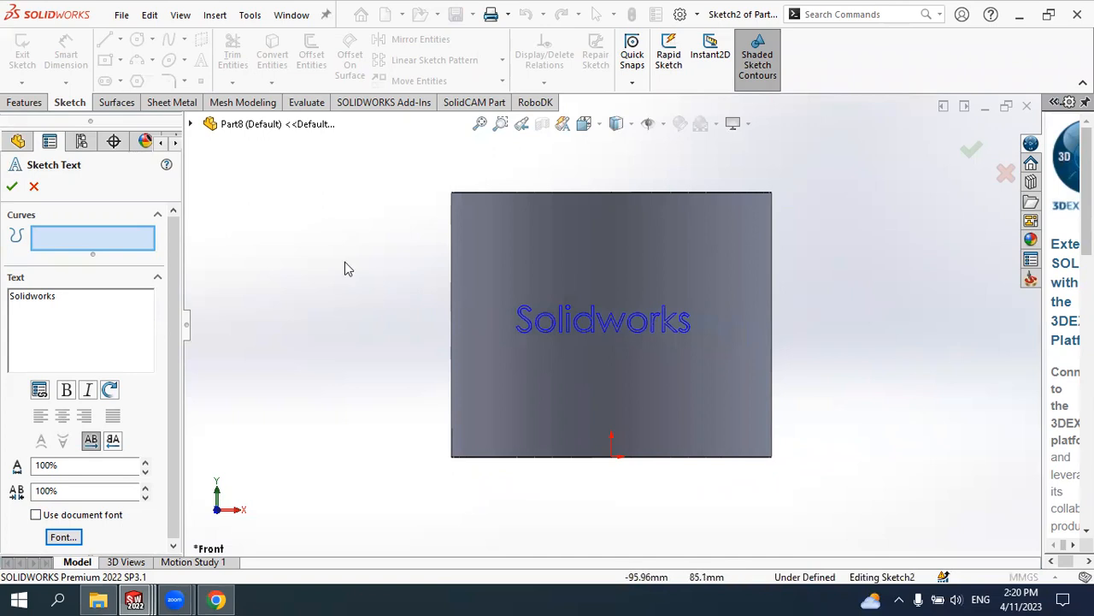
pyautogui.click(15, 190)
# Exit the Front Plane sketch containing the "Solidworks" text
pyautogui.scroll(2, 436, 248)
pyautogui.moveTo(466, 261)
pyautogui.mouseDown(button='middle')
pyautogui.moveTo(518, 275)
pyautogui.moveTo(525, 303)
pyautogui.moveTo(679, 298)
pyautogui.mouseUp(button='middle')
pyautogui.scroll(-3, 678, 298)
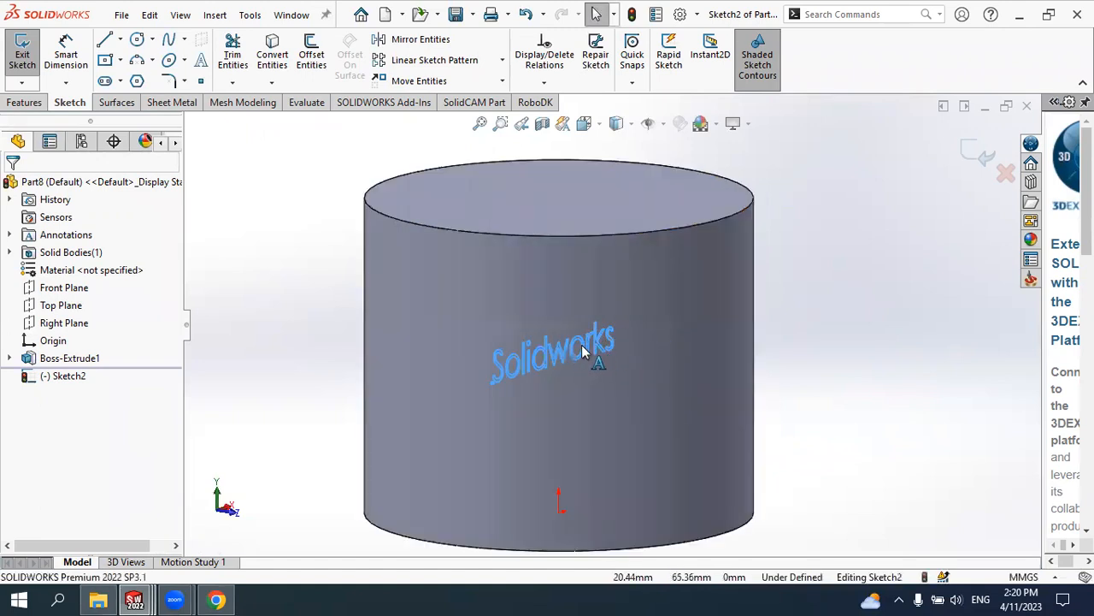
pyautogui.scroll(2, 598, 351)
pyautogui.click(786, 328)
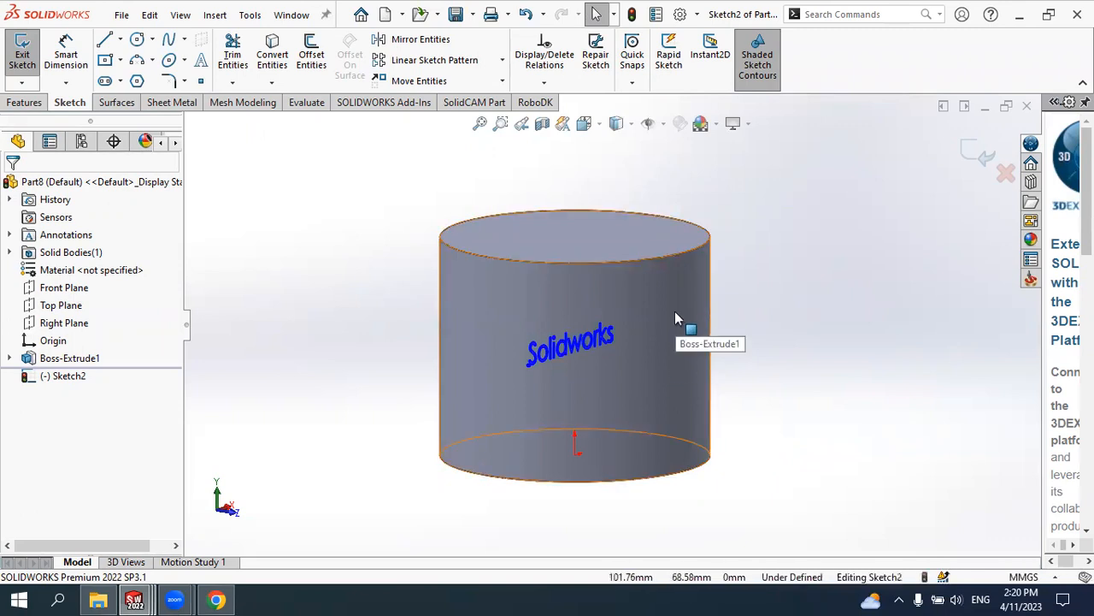
pyautogui.moveTo(803, 327); pyautogui.dragTo(834, 265, button='middle')
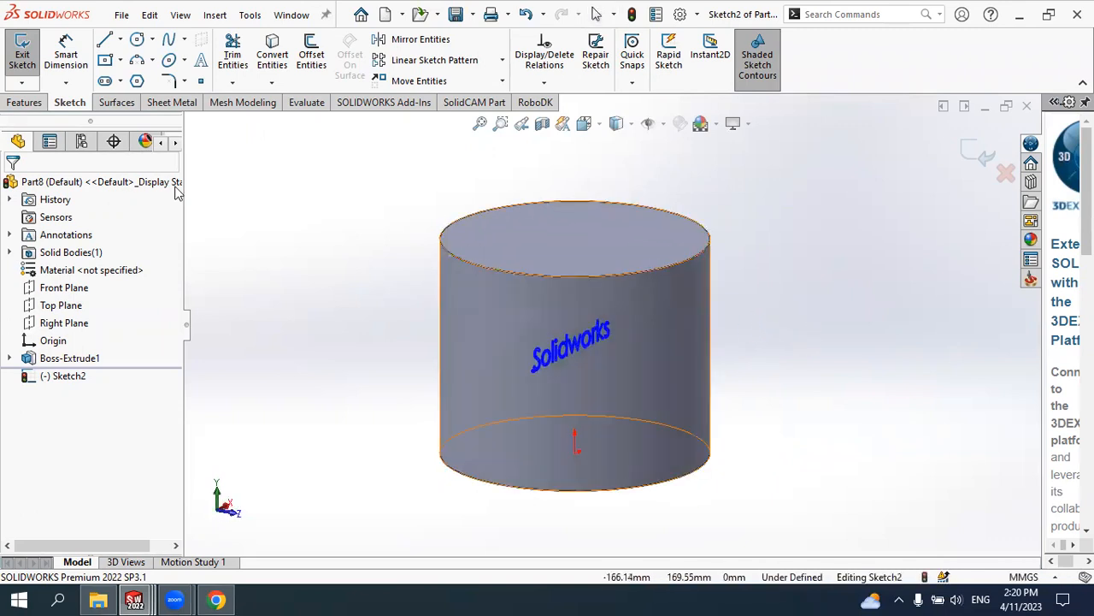
pyautogui.click(977, 164)
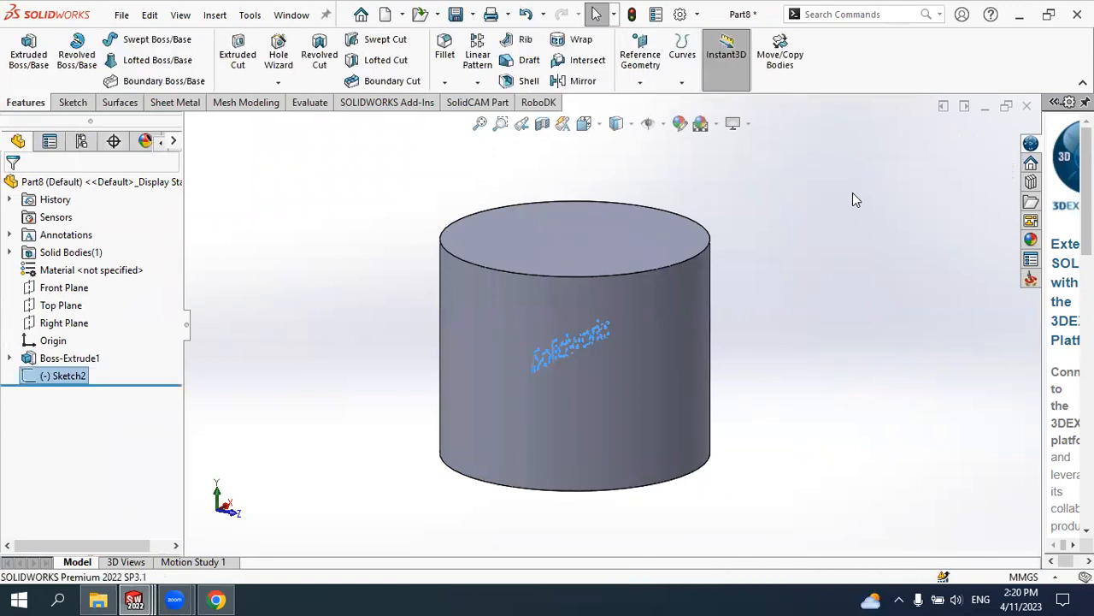
pyautogui.click(574, 40)
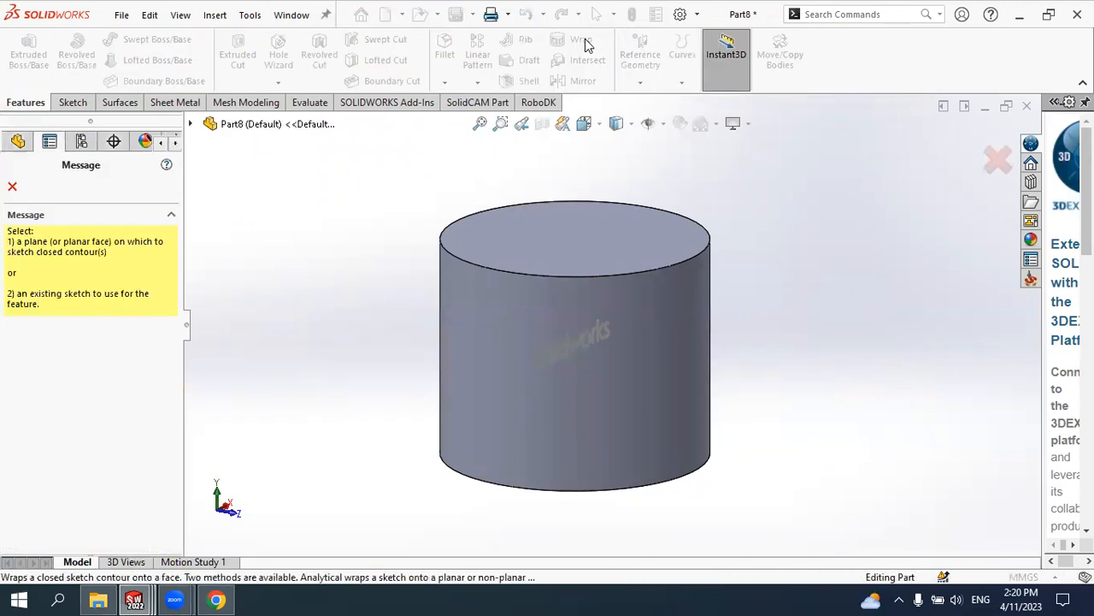
pyautogui.click(12, 187)
pyautogui.click(64, 375)
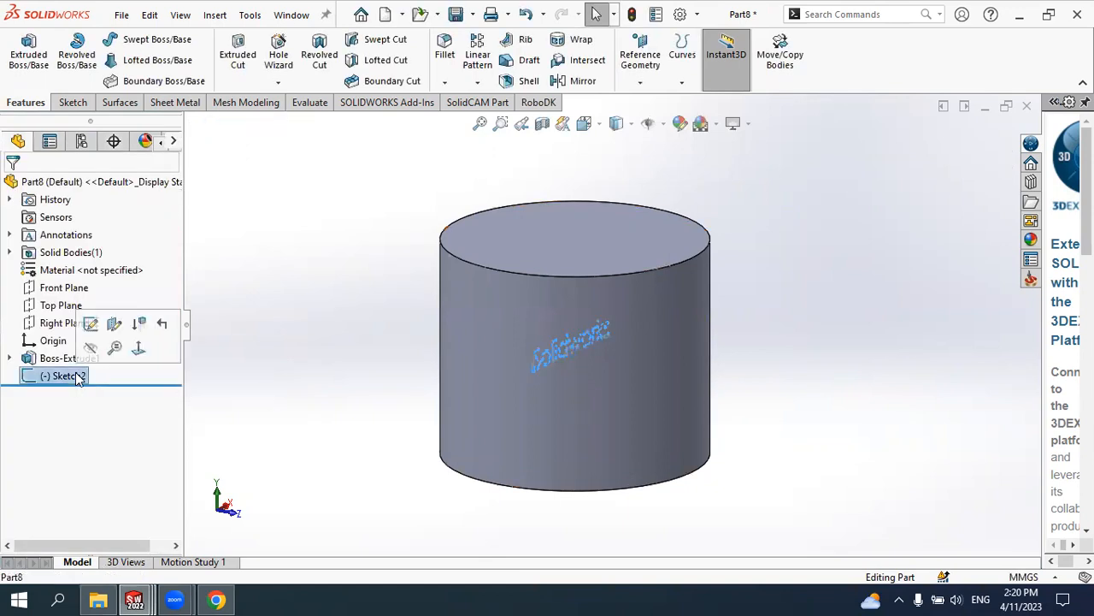
pyautogui.click(90, 324)
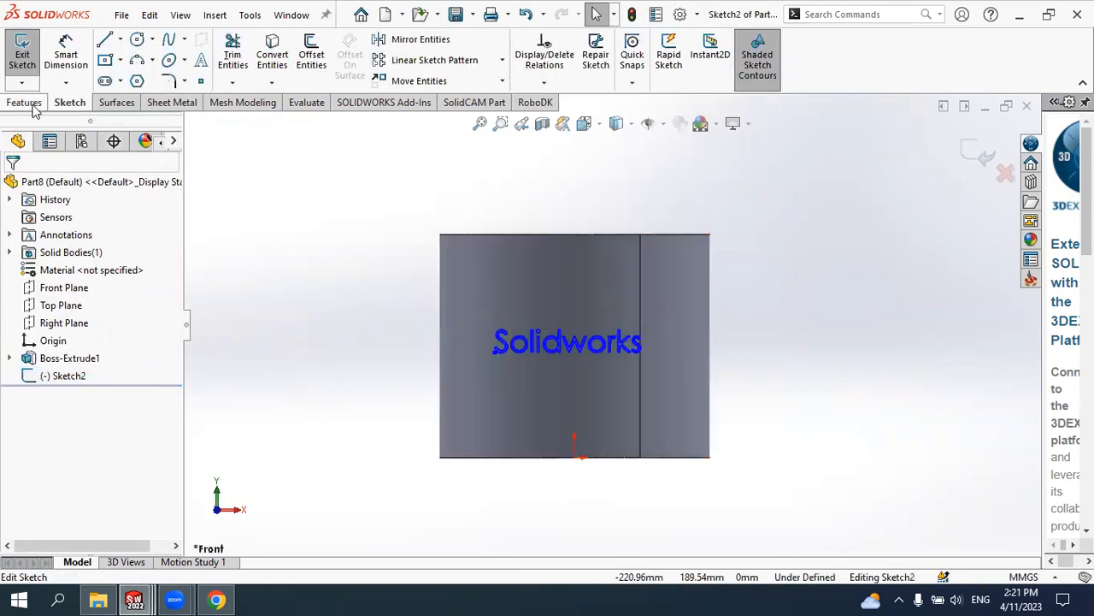
pyautogui.click(33, 106)
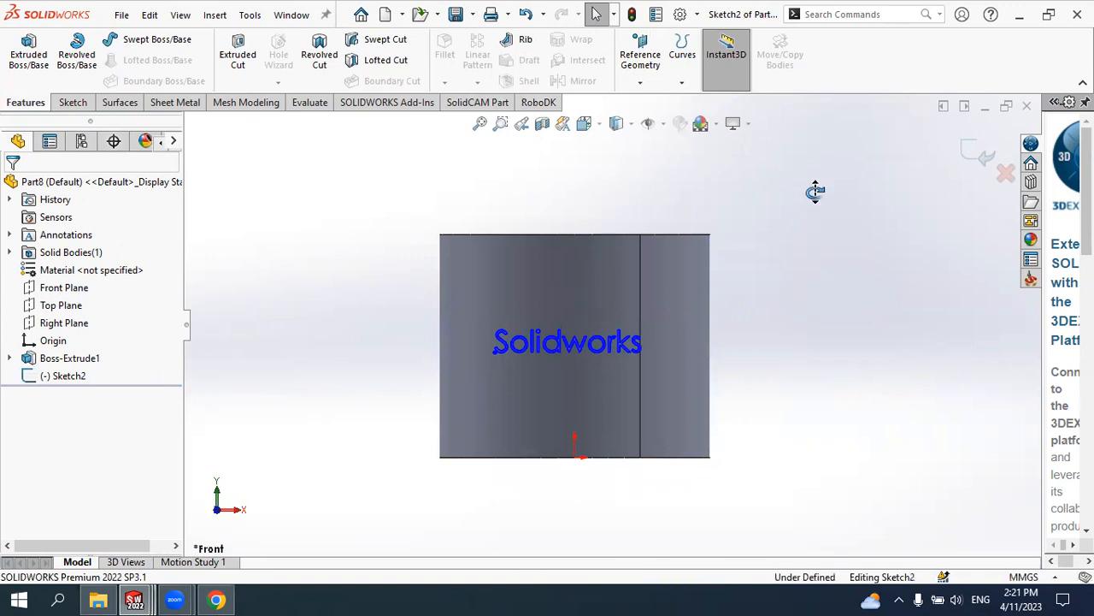
pyautogui.moveTo(815, 191); pyautogui.dragTo(850, 225, button='middle')
pyautogui.click(977, 154)
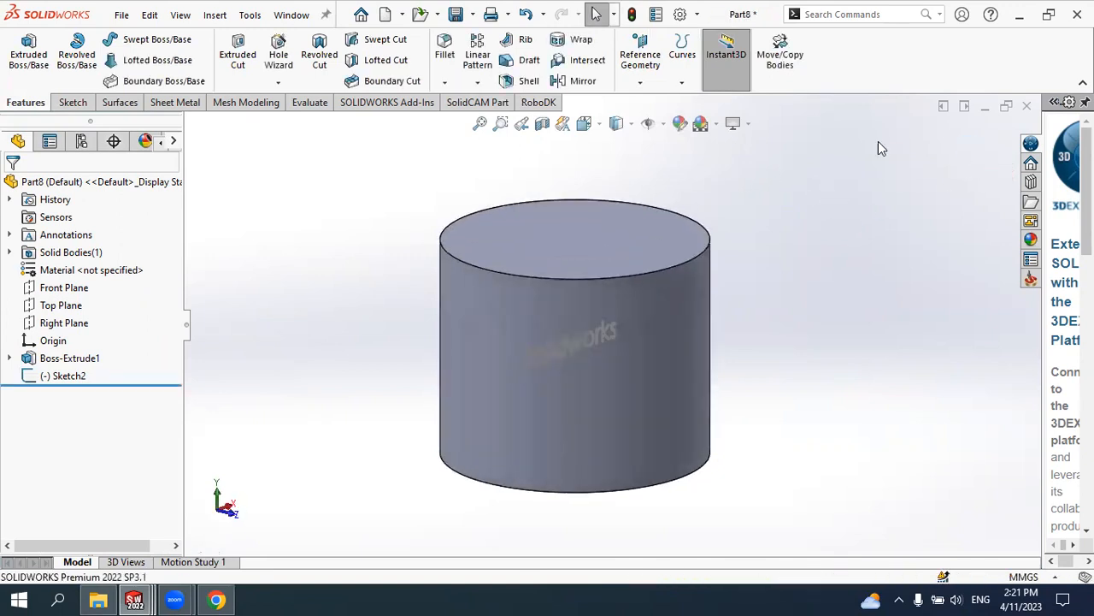
# Emboss the "Solidworks" text sketch onto the cylinder's curved side face using Wrap with a thickness of 3 mm
pyautogui.click(574, 40)
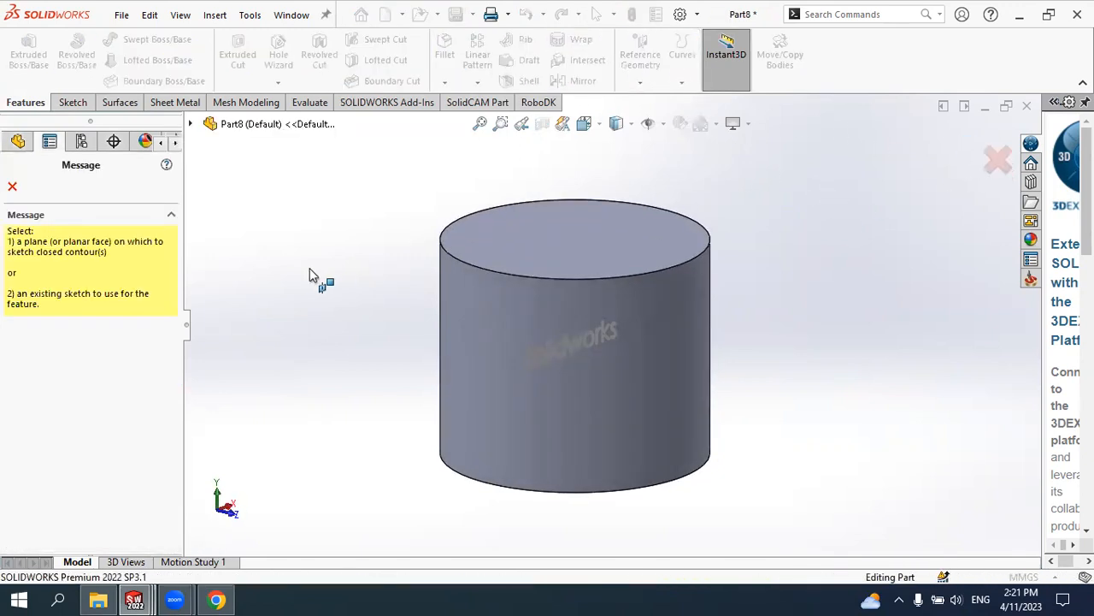
pyautogui.click(190, 124)
pyautogui.click(263, 318)
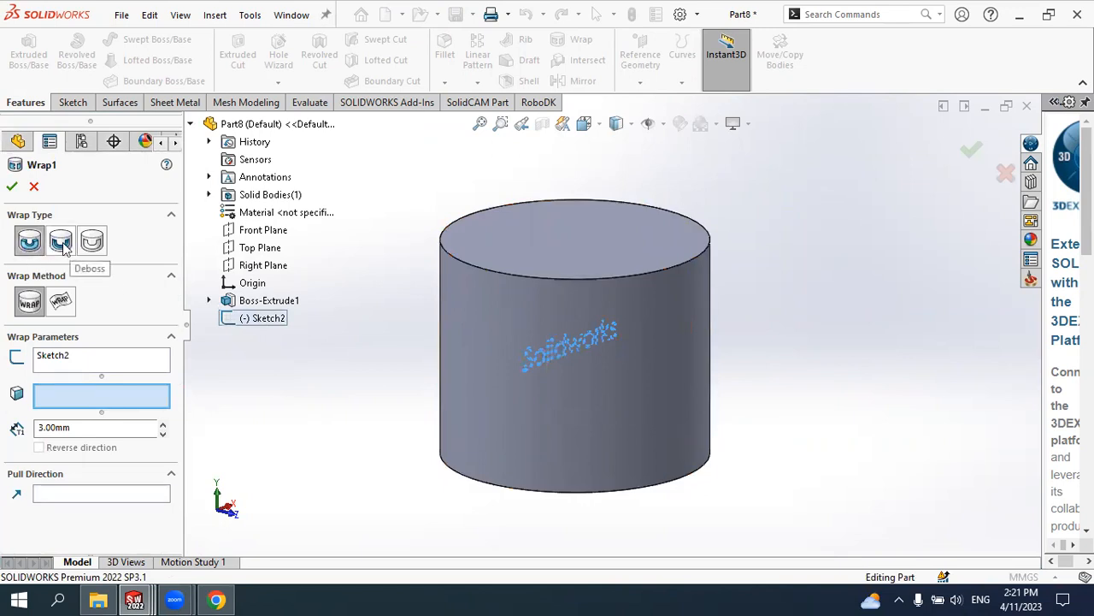
pyautogui.click(715, 386)
pyautogui.moveTo(718, 387)
pyautogui.mouseDown(button='middle')
pyautogui.moveTo(713, 342)
pyautogui.moveTo(744, 371)
pyautogui.moveTo(712, 376)
pyautogui.mouseUp(button='middle')
pyautogui.scroll(-4, 709, 376)
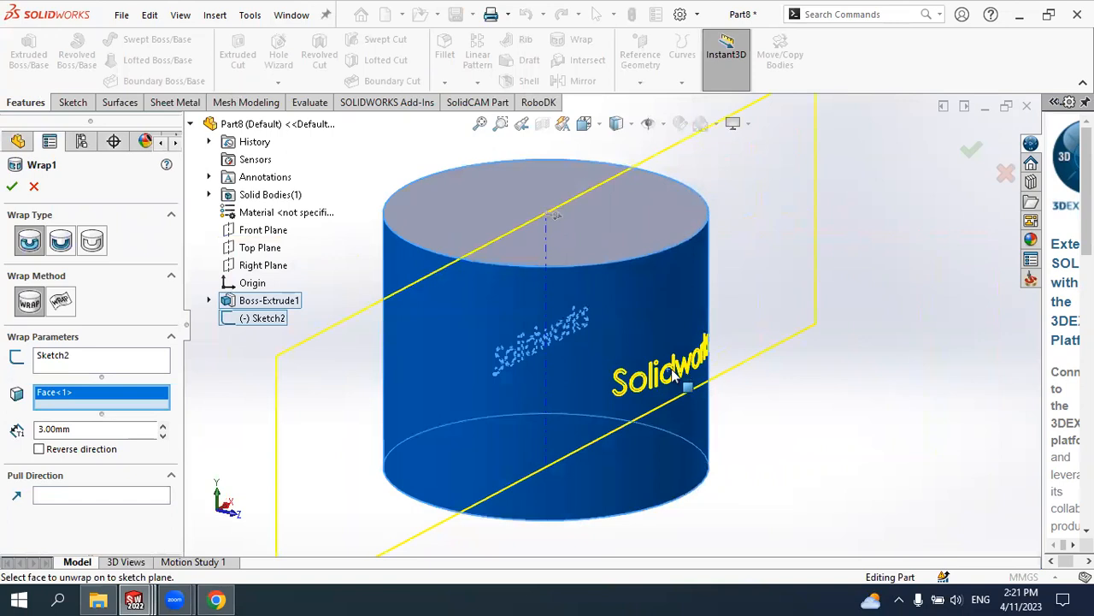
pyautogui.scroll(3, 663, 385)
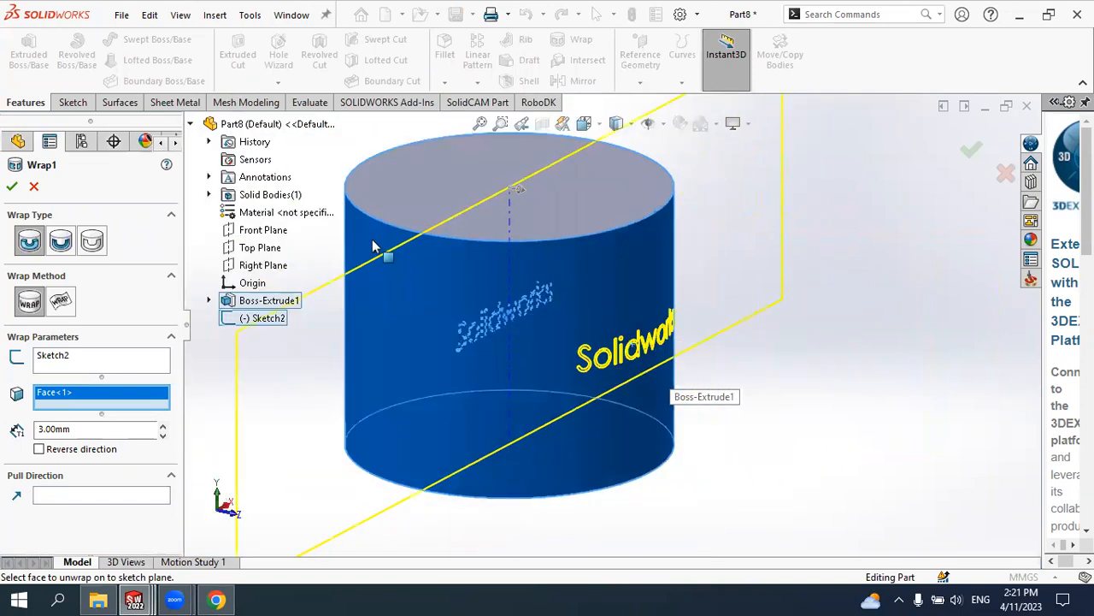
pyautogui.click(11, 188)
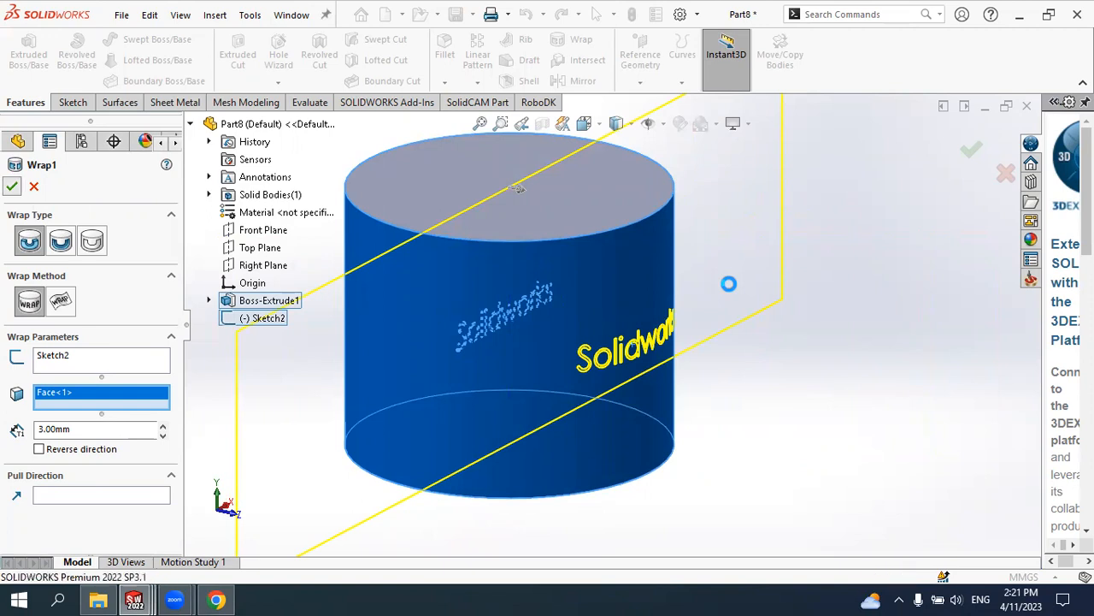
pyautogui.moveTo(693, 302); pyautogui.dragTo(736, 295, button='middle')
pyautogui.scroll(-3, 682, 316)
pyautogui.scroll(-3, 623, 349)
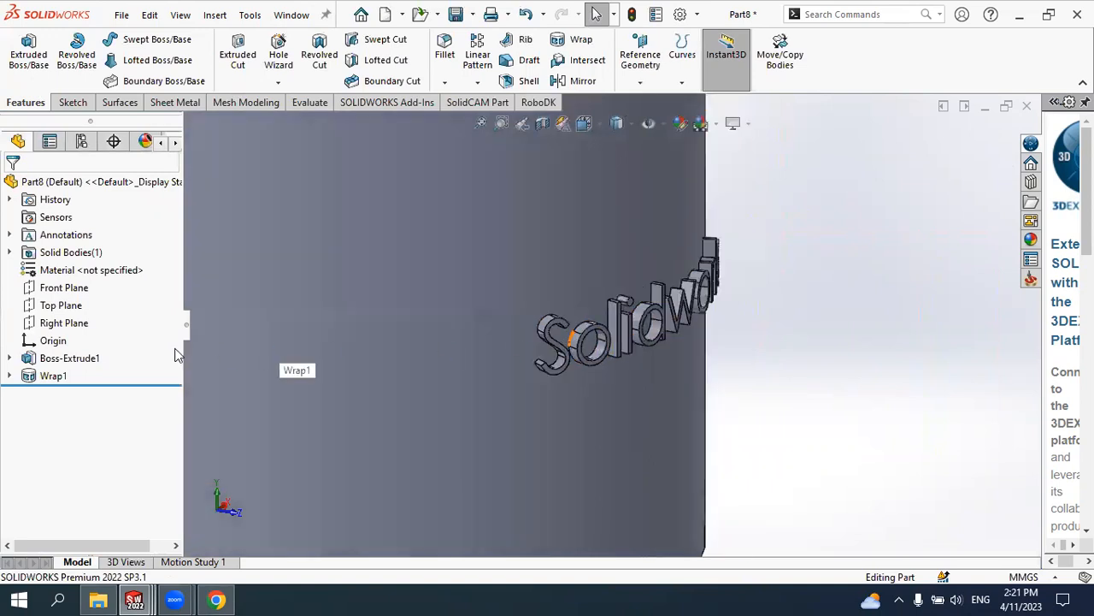
# Edit the wrapped "Solidworks" text feature and set its emboss thickness to 10 mm
pyautogui.click(67, 377)
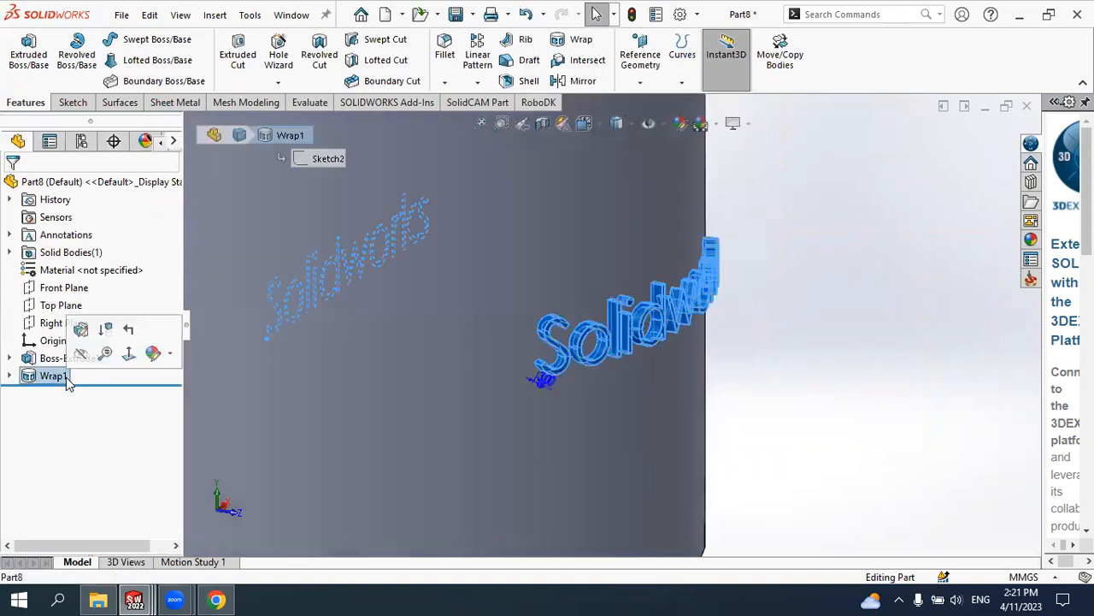
pyautogui.click(80, 328)
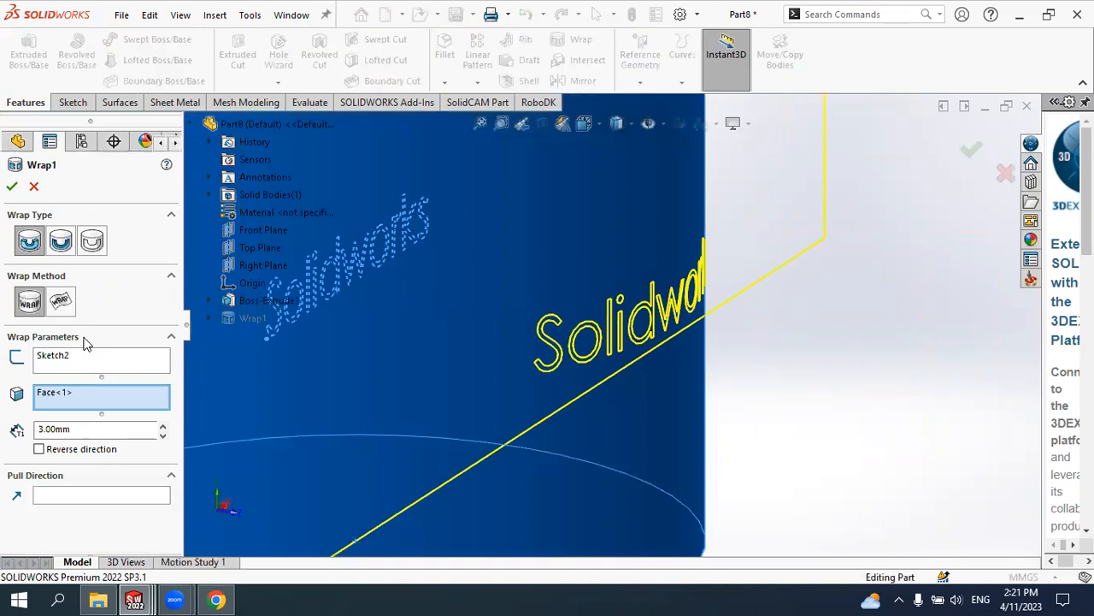
pyautogui.moveTo(73, 427); pyautogui.dragTo(18, 429)
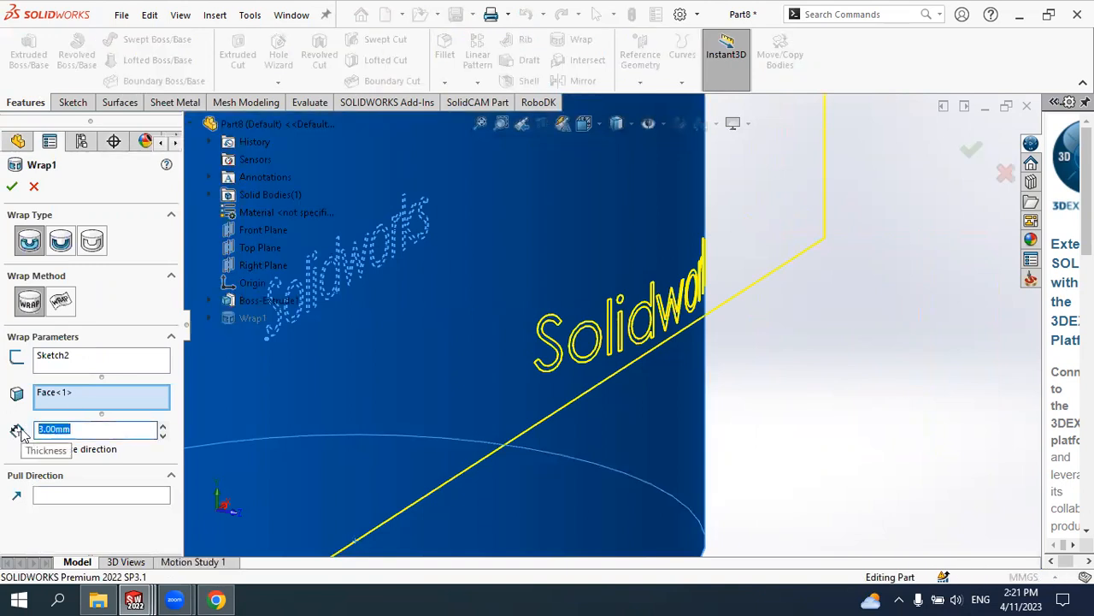
pyautogui.click(164, 425)
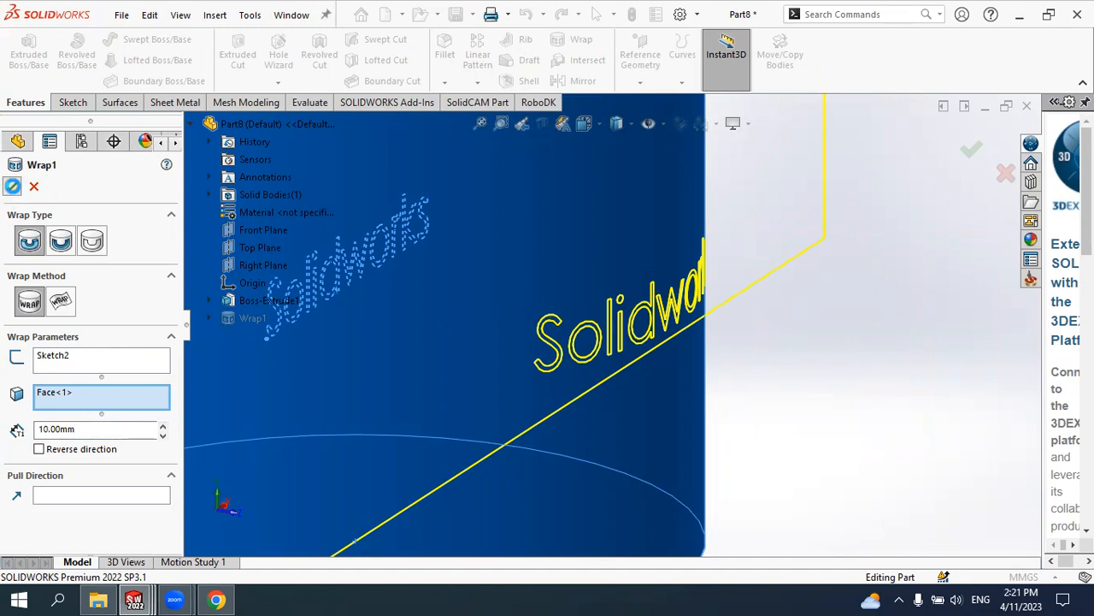
pyautogui.click(12, 186)
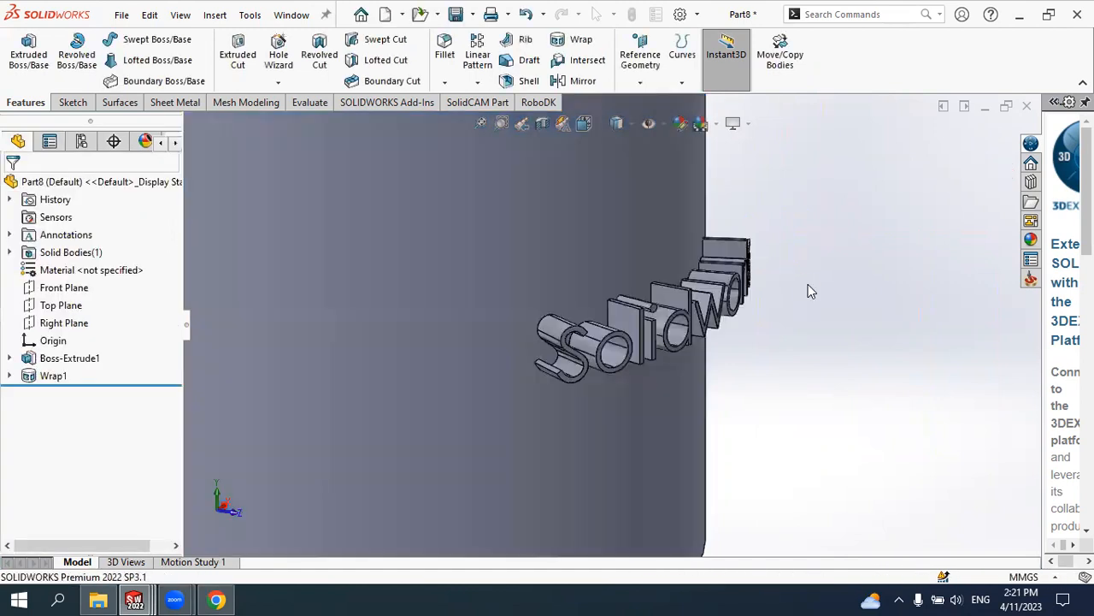
pyautogui.moveTo(795, 333); pyautogui.dragTo(815, 325, button='middle')
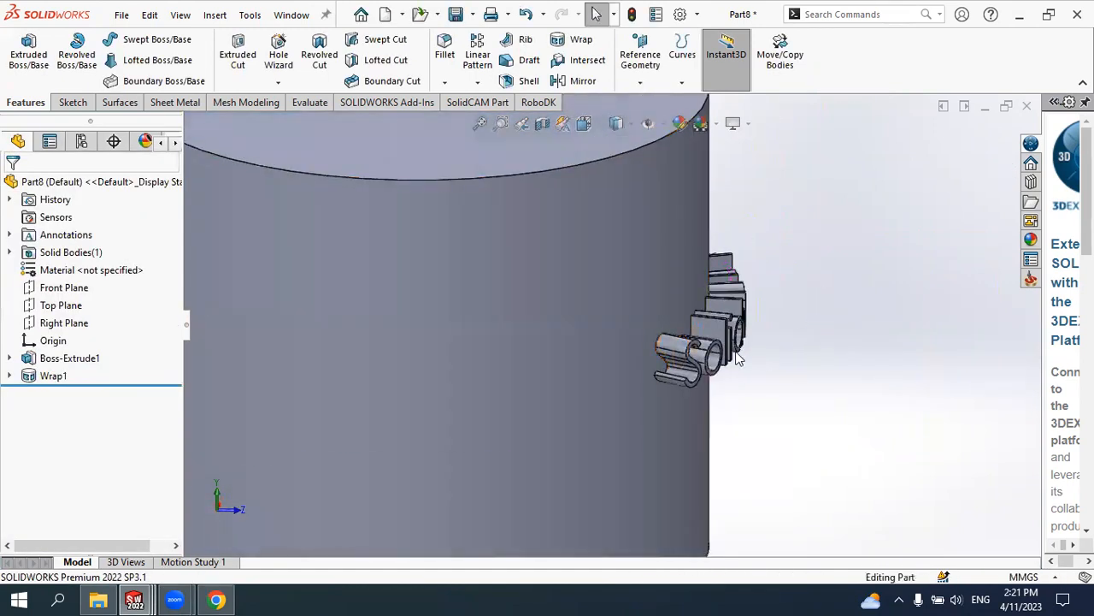
# Change the wrapped text feature to Deboss with a thickness of 3 mm
pyautogui.click(64, 375)
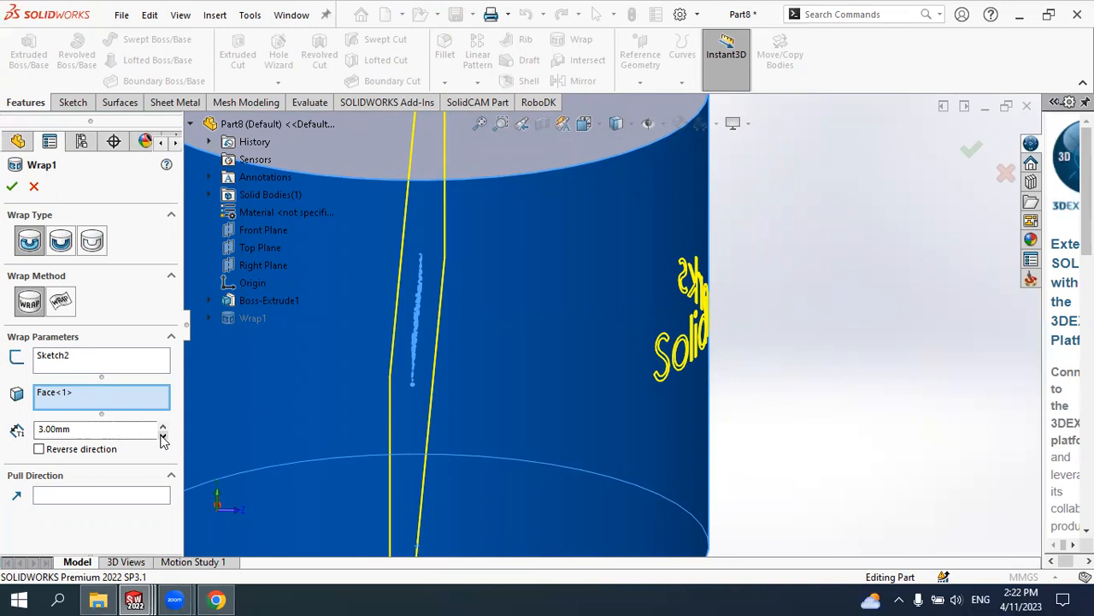
pyautogui.click(61, 243)
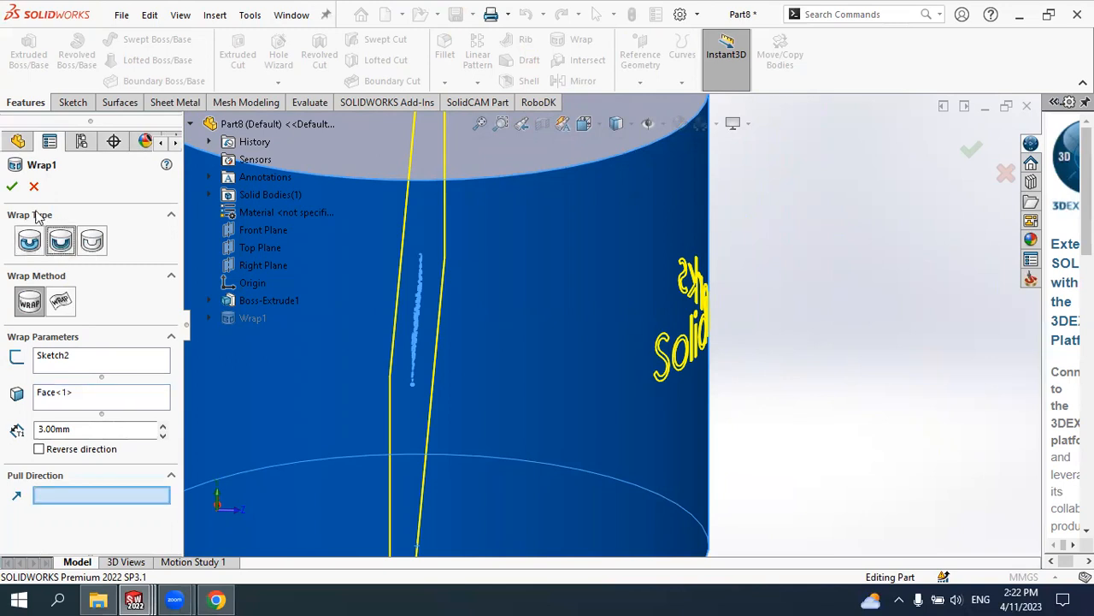
pyautogui.click(11, 188)
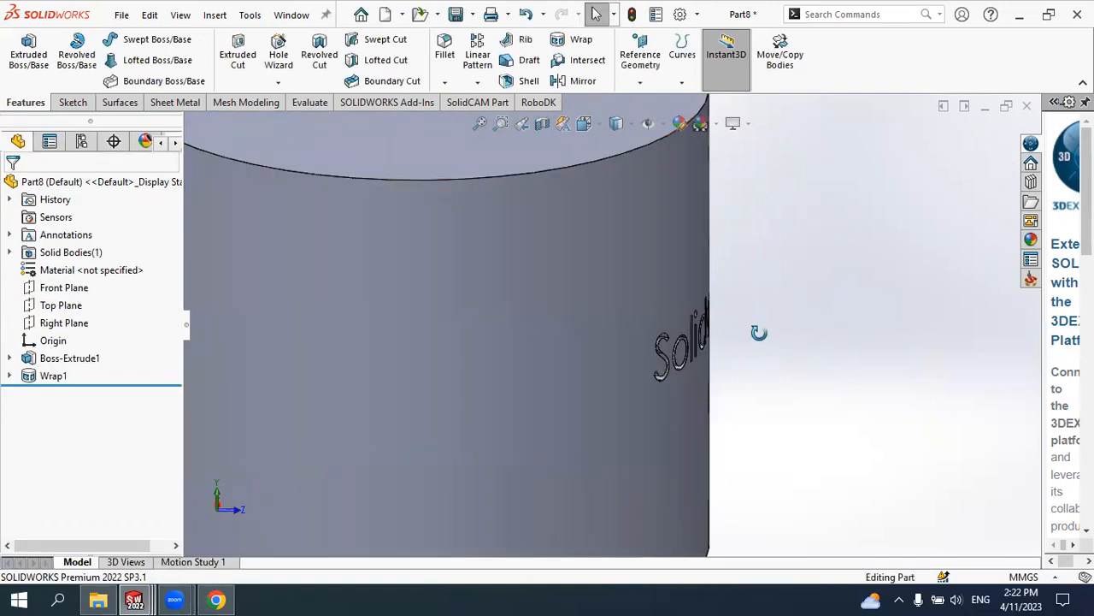
# Examine the debossed "Solidworks" lettering on the cylinder's curved face from close up and from several angles
pyautogui.scroll(-10, 726, 313)
pyautogui.moveTo(564, 309); pyautogui.dragTo(546, 297, button='middle')
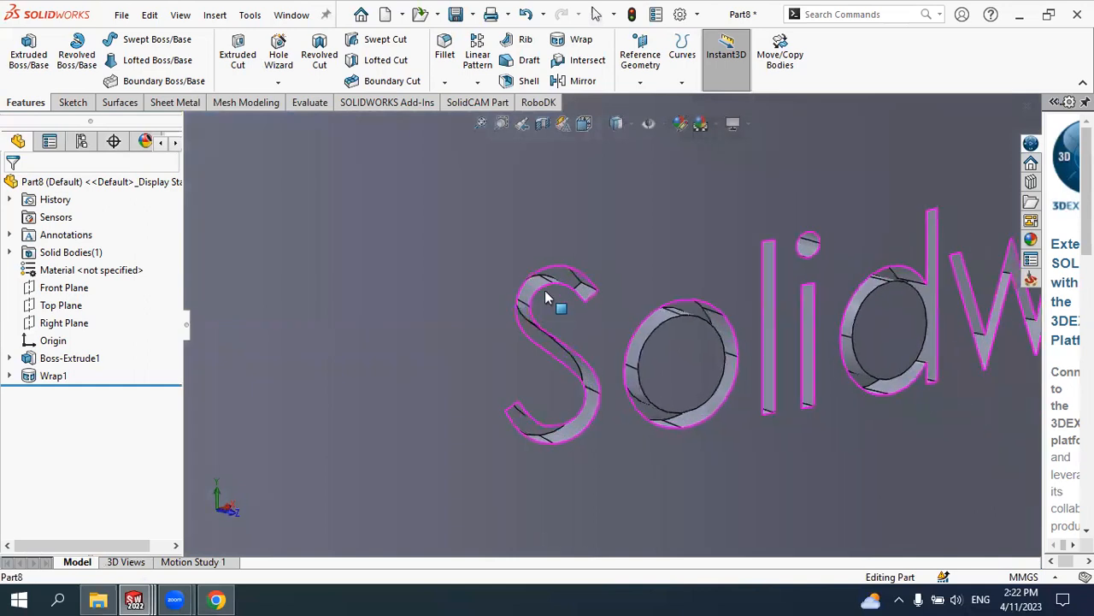
pyautogui.scroll(10, 557, 320)
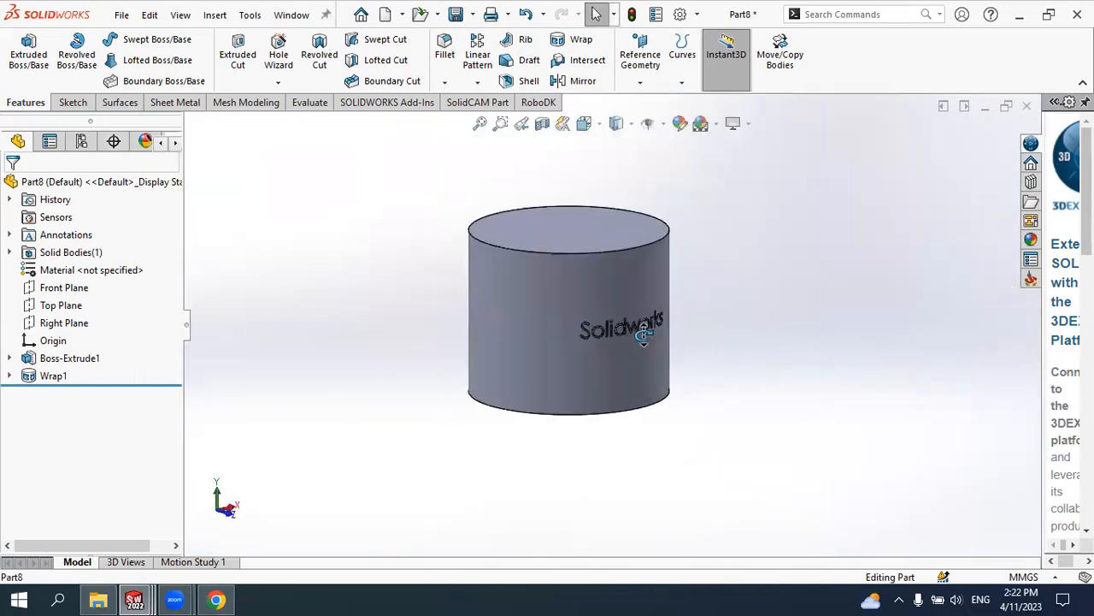
pyautogui.scroll(-10, 598, 330)
pyautogui.scroll(3, 573, 333)
pyautogui.moveTo(564, 338); pyautogui.dragTo(613, 331, button='middle')
pyautogui.scroll(-3, 695, 330)
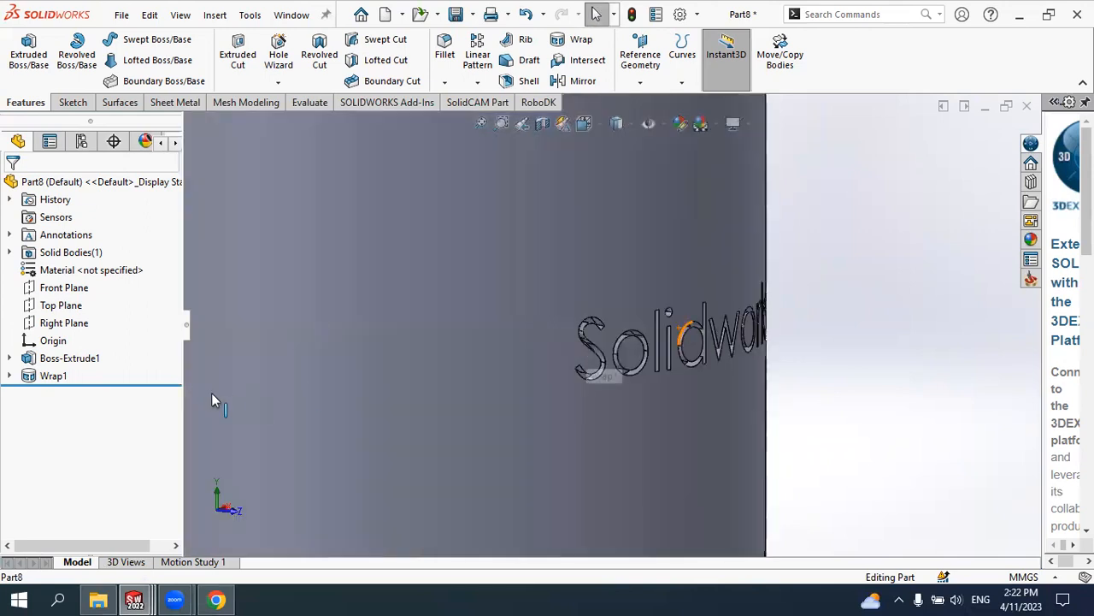
# Review the wrap feature's settings, close them, and look over the whole cylinder
pyautogui.click(53, 376)
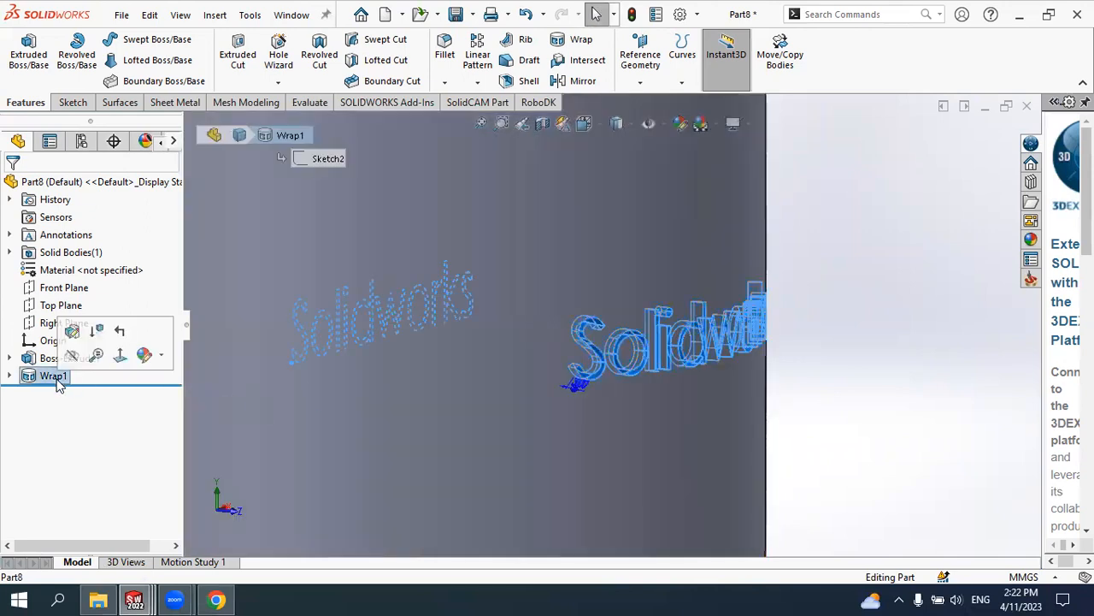
pyautogui.click(72, 330)
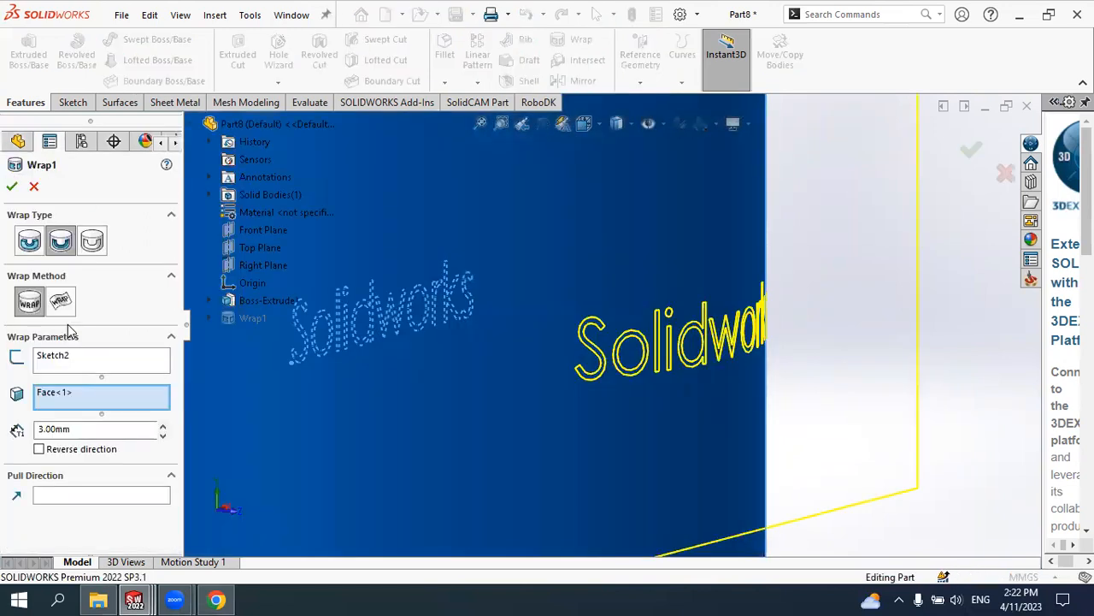
pyautogui.click(34, 187)
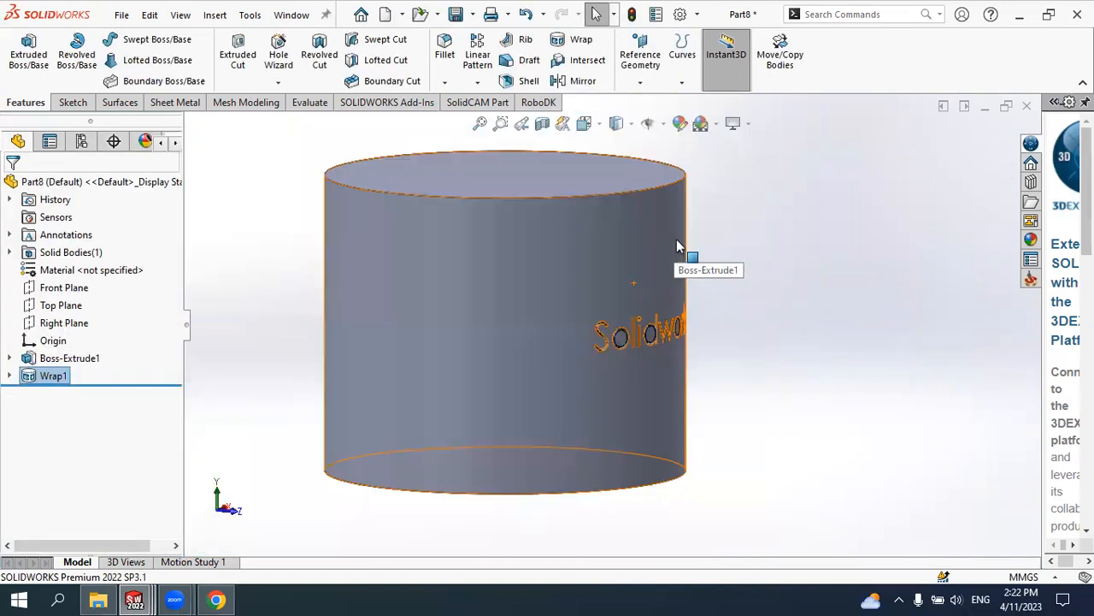
pyautogui.scroll(2, 695, 236)
pyautogui.scroll(-1, 689, 177)
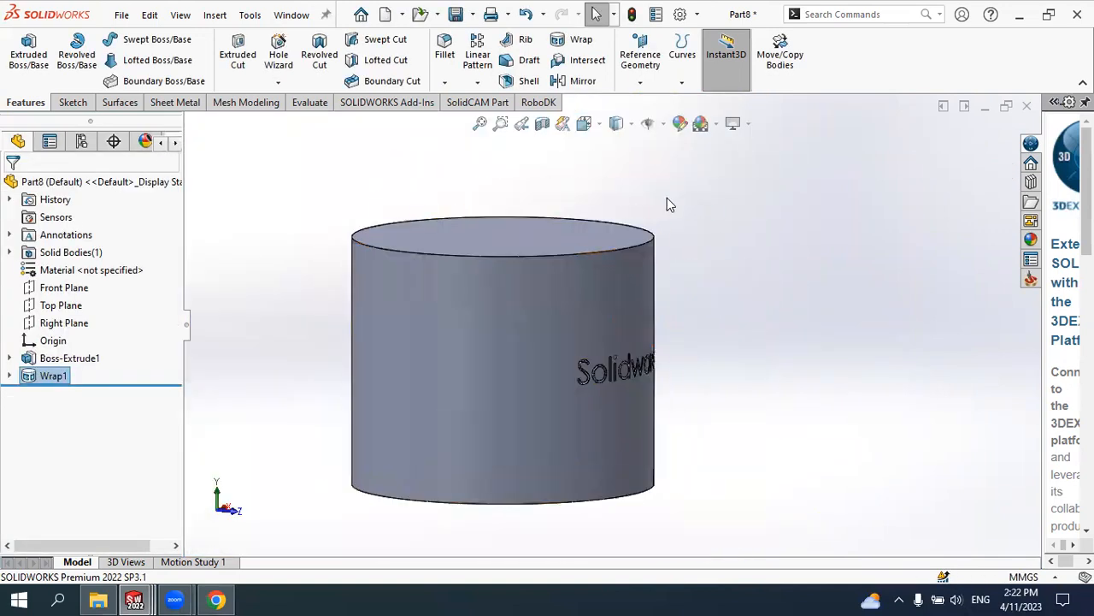
pyautogui.scroll(-2, 517, 288)
pyautogui.moveTo(522, 293)
pyautogui.mouseDown(button='middle')
pyautogui.moveTo(528, 317)
pyautogui.moveTo(513, 325)
pyautogui.moveTo(528, 313)
pyautogui.mouseUp(button='middle')
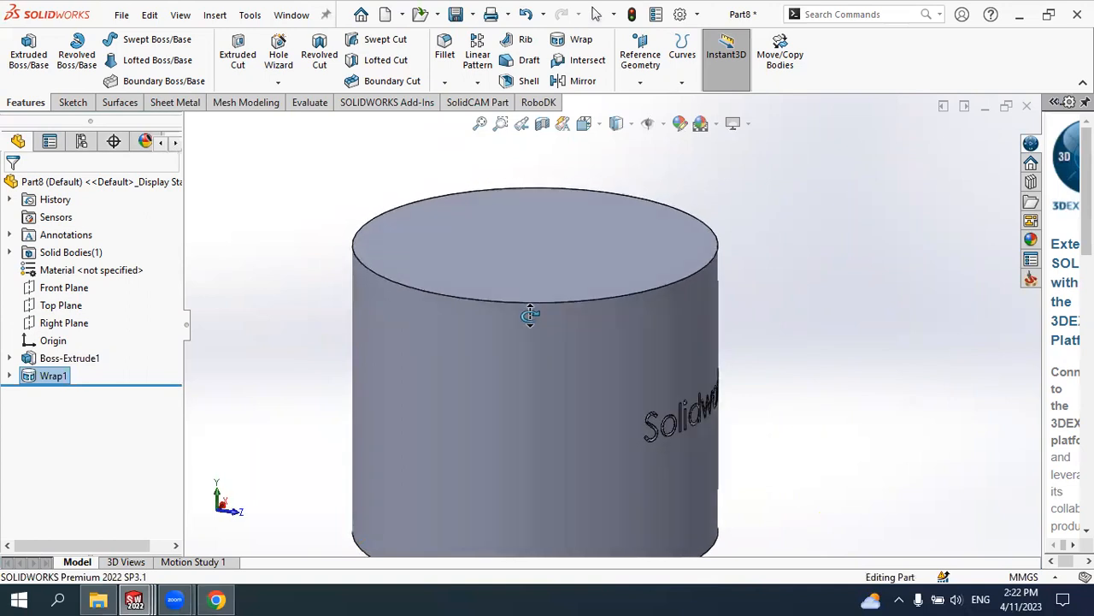
# Create a new part and sketch a center rectangle on the Top Plane, centred on the origin
pyautogui.click(402, 15)
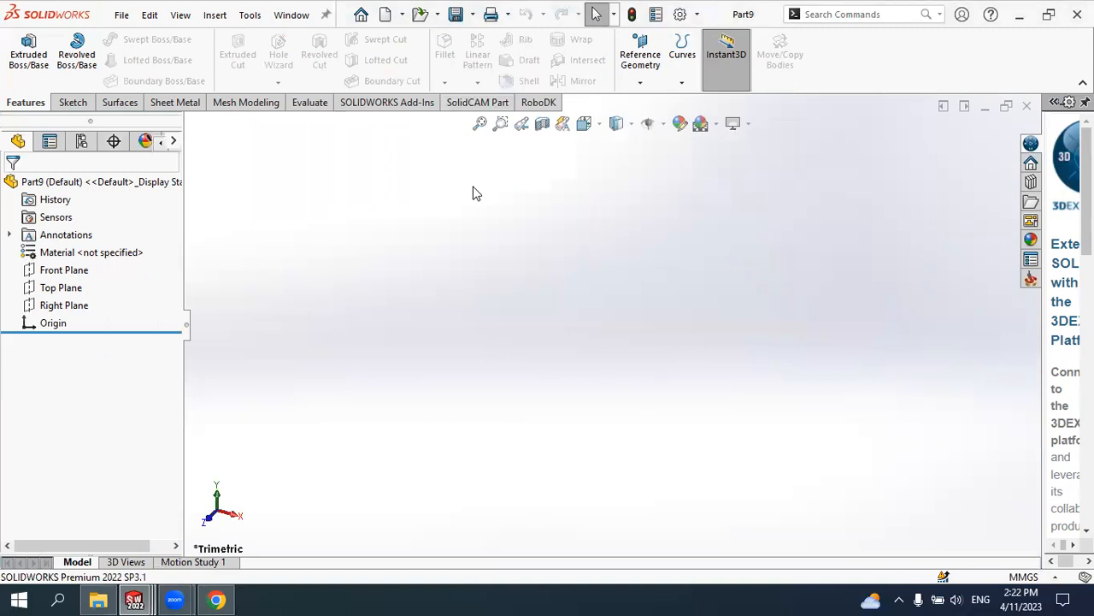
pyautogui.click(74, 288)
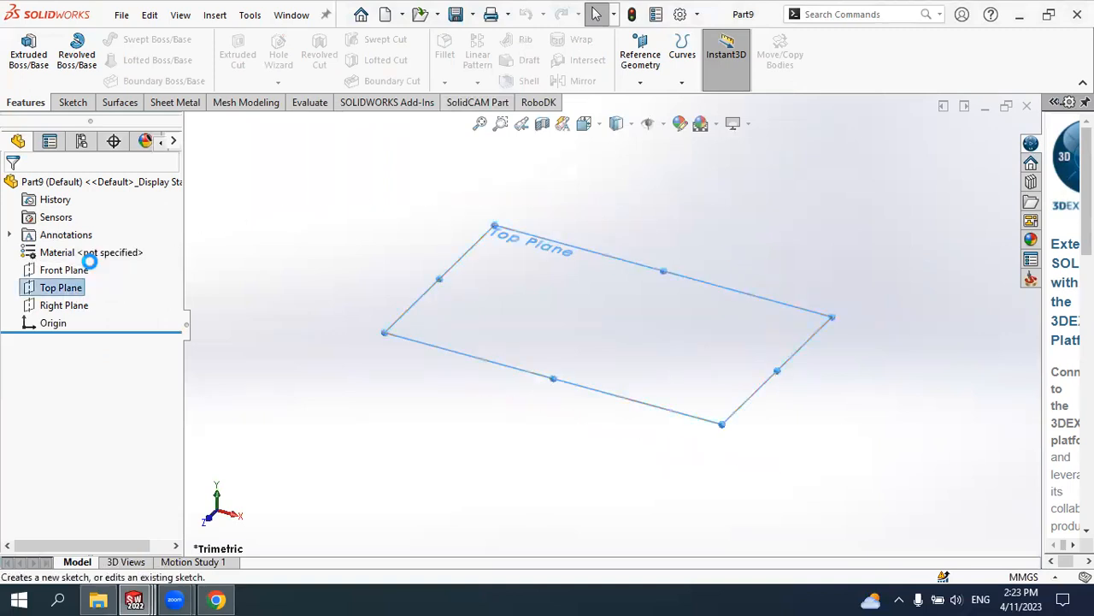
pyautogui.click(94, 267)
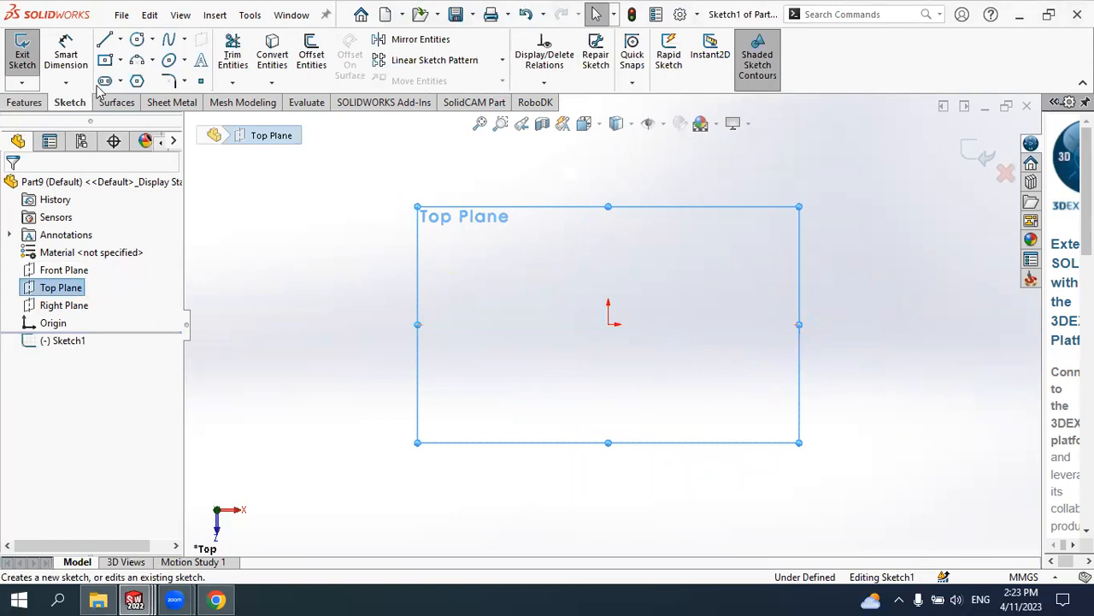
pyautogui.click(119, 62)
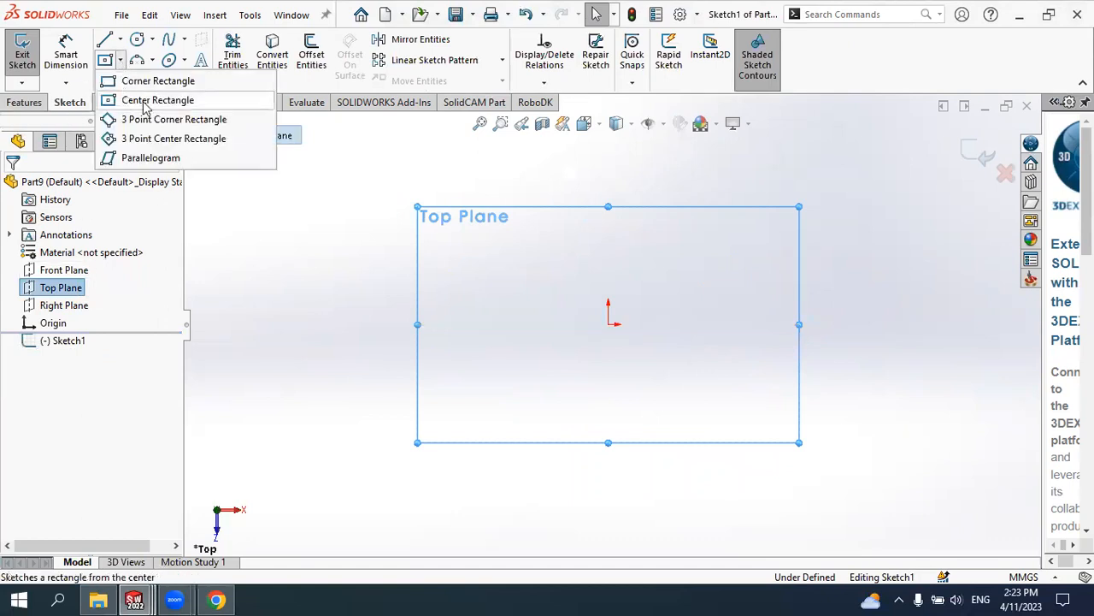
pyautogui.click(609, 324)
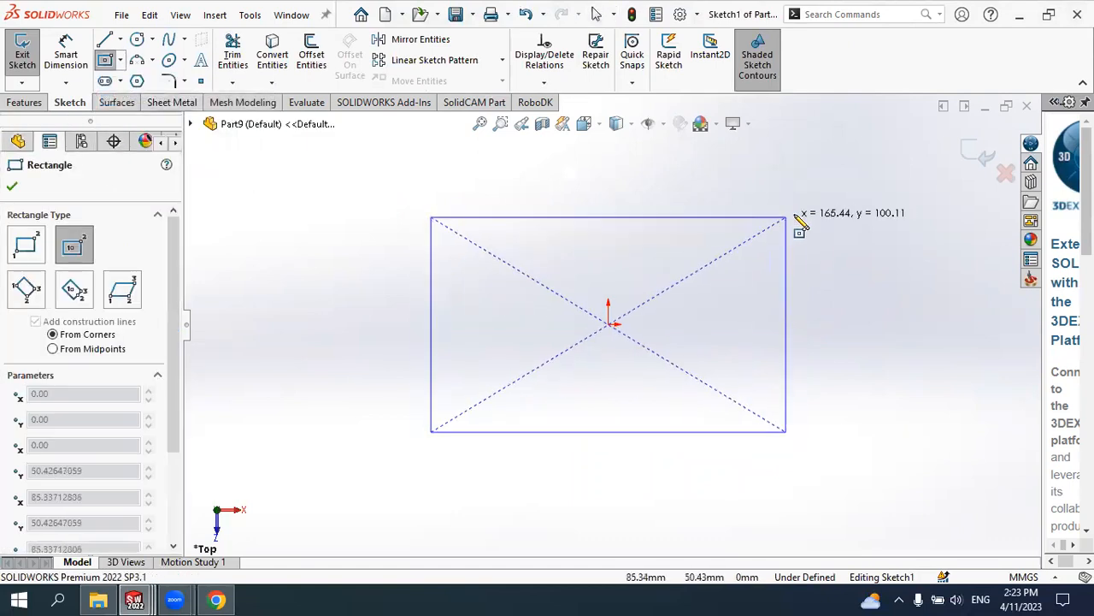
pyautogui.click(421, 212)
pyautogui.press('Escape')
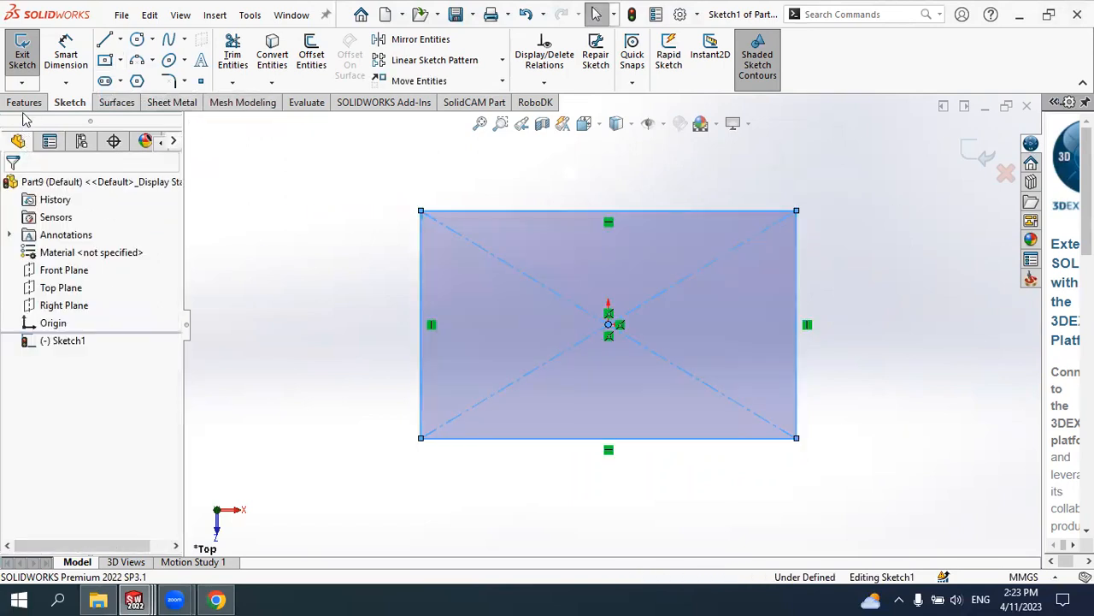
# Extrude the rectangle as a blind boss with a depth of 70 mm
pyautogui.click(25, 103)
pyautogui.click(28, 53)
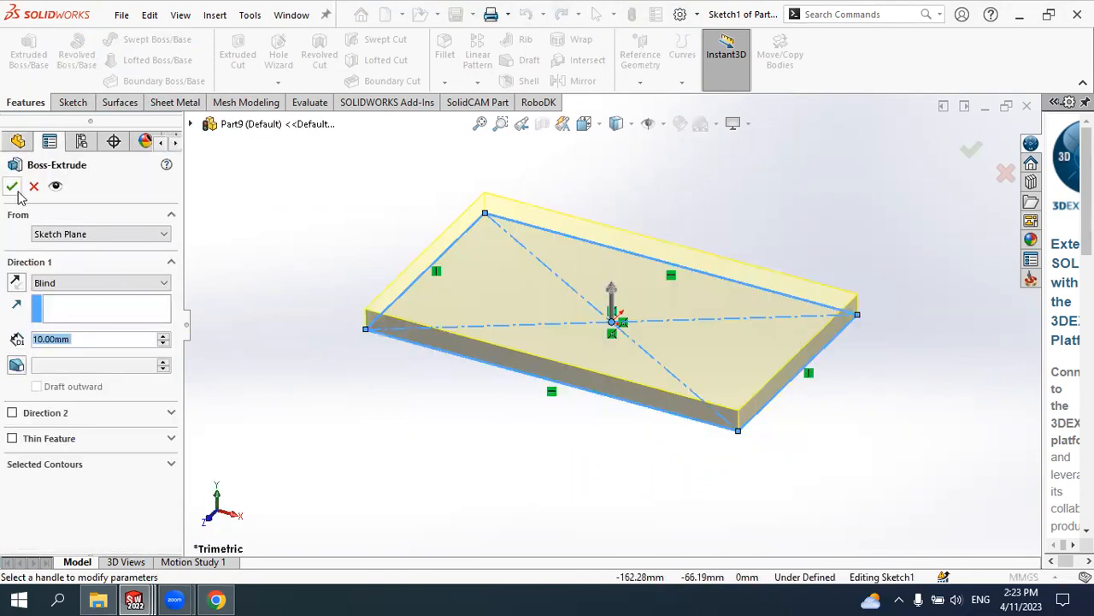
pyautogui.click(163, 336)
pyautogui.click(163, 336)
pyautogui.click(164, 336)
pyautogui.click(163, 336)
pyautogui.click(163, 336)
pyautogui.click(163, 336)
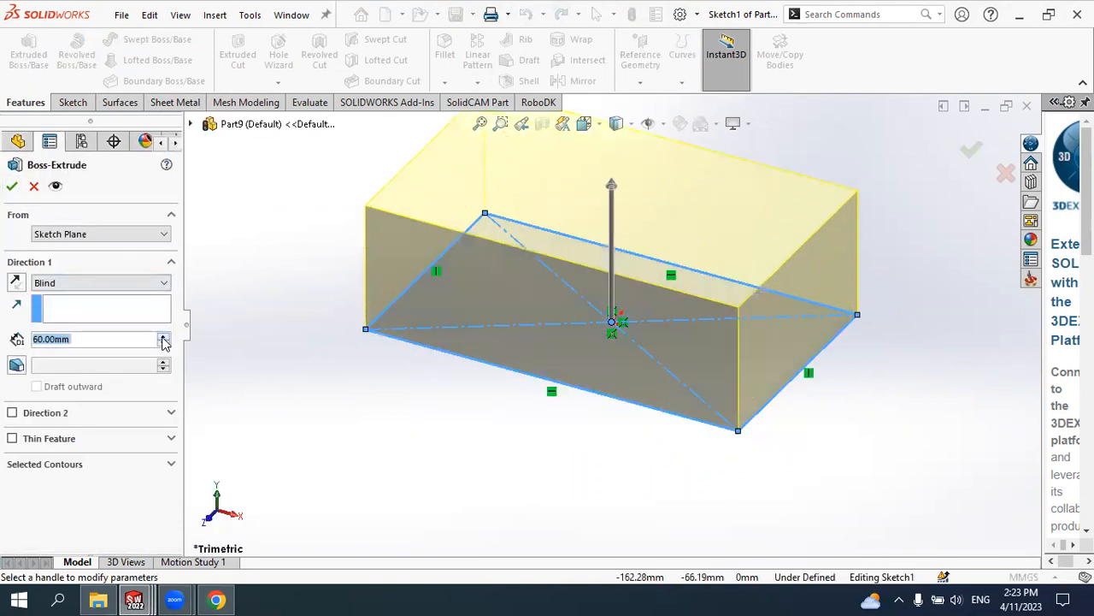
pyautogui.click(14, 190)
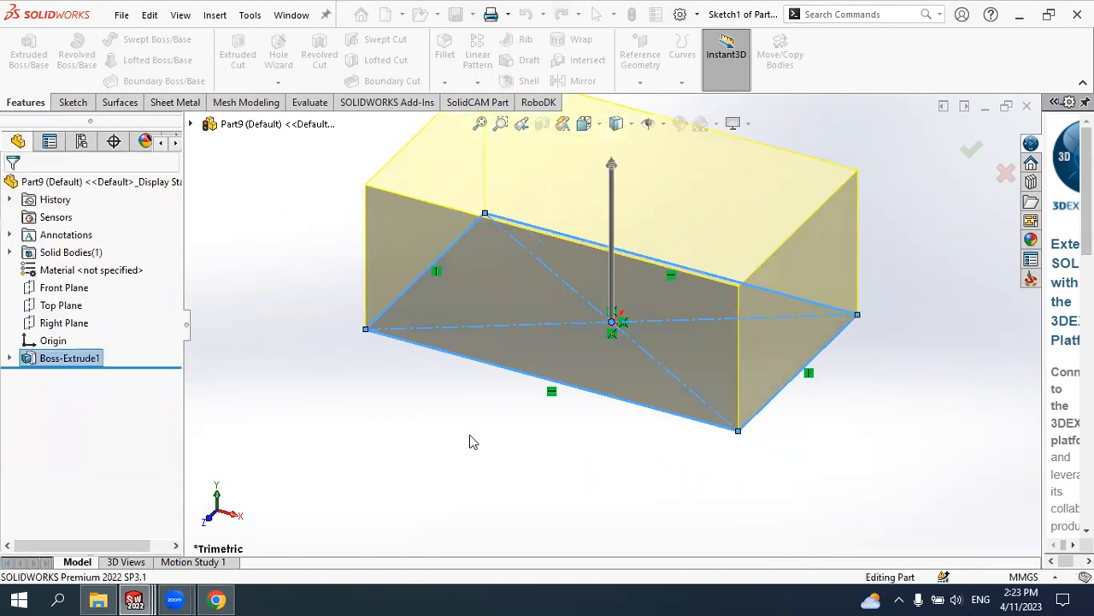
pyautogui.click(680, 231)
pyautogui.scroll(2, 650, 248)
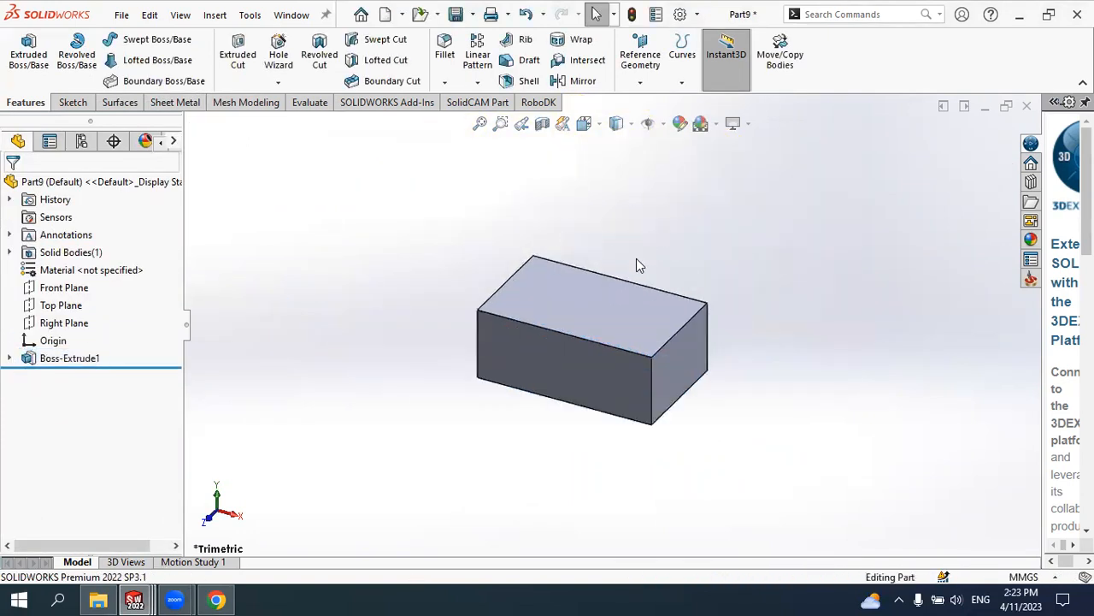
# Preview a section view of the block parallel to the Front Plane with a 12 mm offset, and leave it
pyautogui.moveTo(636, 260); pyautogui.dragTo(640, 285, button='middle')
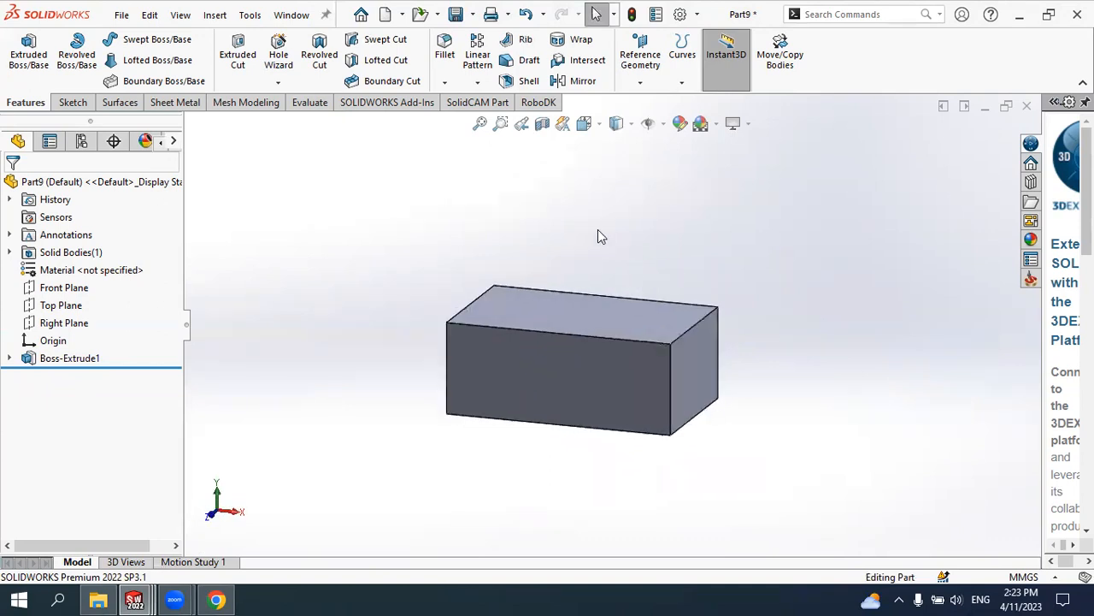
pyautogui.click(543, 125)
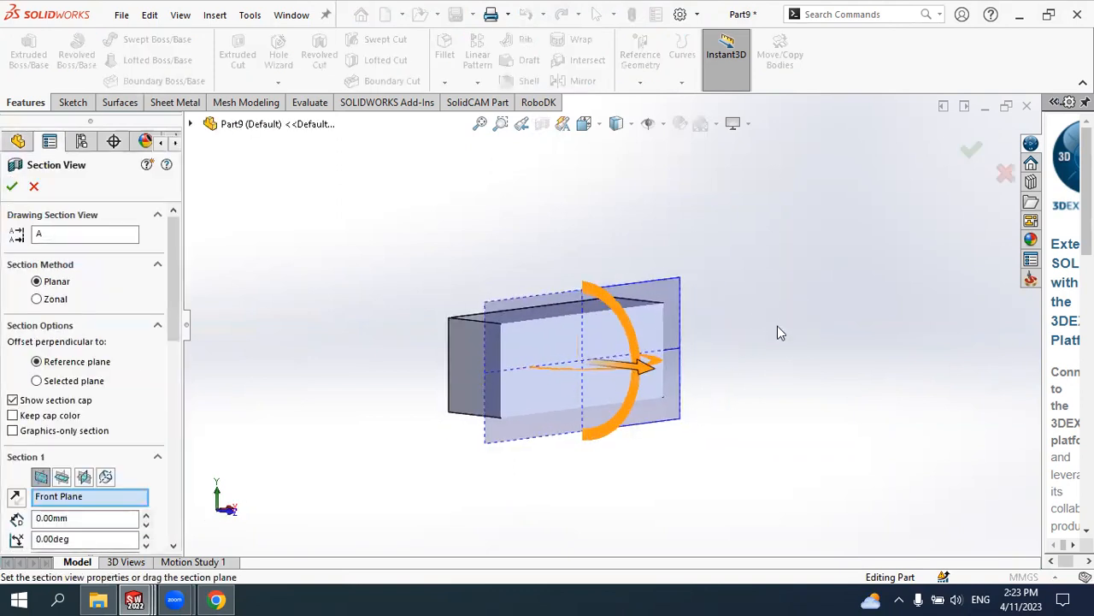
pyautogui.moveTo(650, 372)
pyautogui.mouseDown()
pyautogui.moveTo(706, 377)
pyautogui.moveTo(586, 333)
pyautogui.moveTo(667, 369)
pyautogui.moveTo(659, 377)
pyautogui.mouseUp()
pyautogui.moveTo(756, 376); pyautogui.dragTo(614, 368, button='middle')
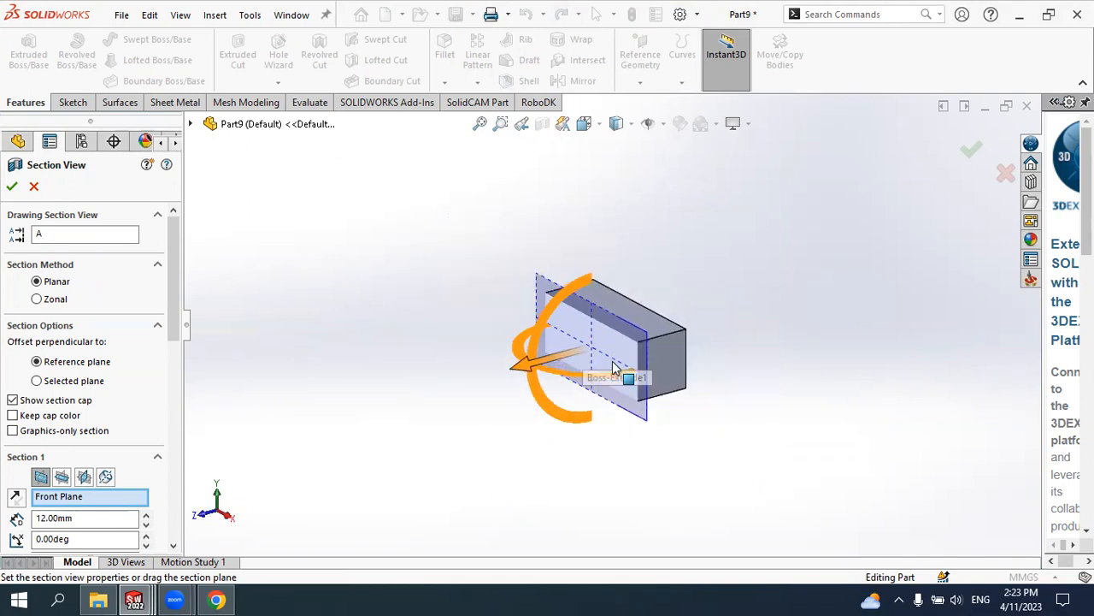
pyautogui.scroll(-4, 614, 368)
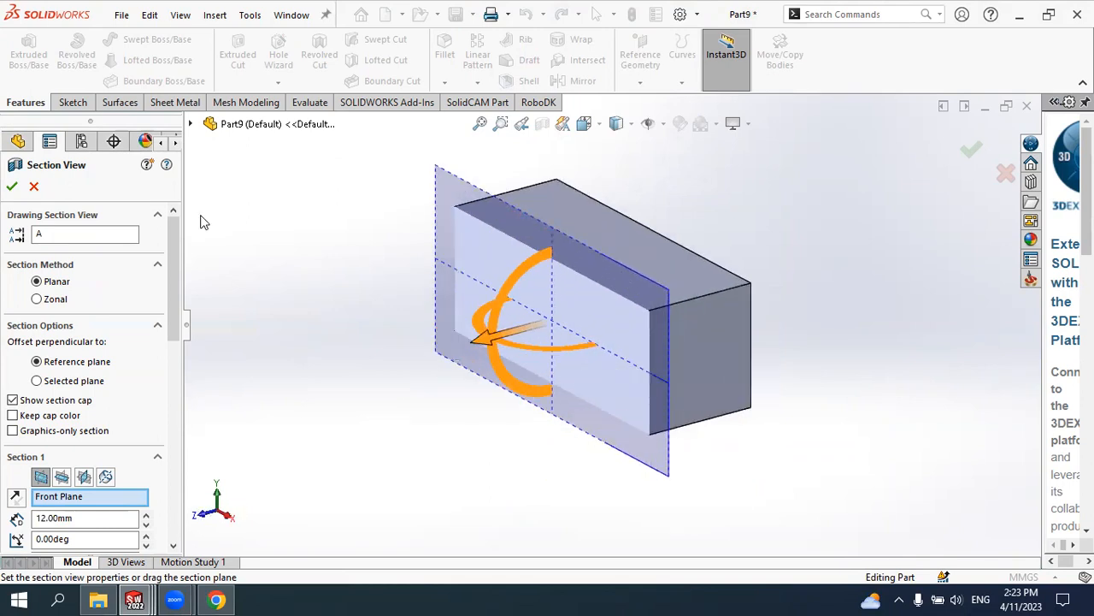
pyautogui.click(34, 188)
pyautogui.scroll(4, 647, 328)
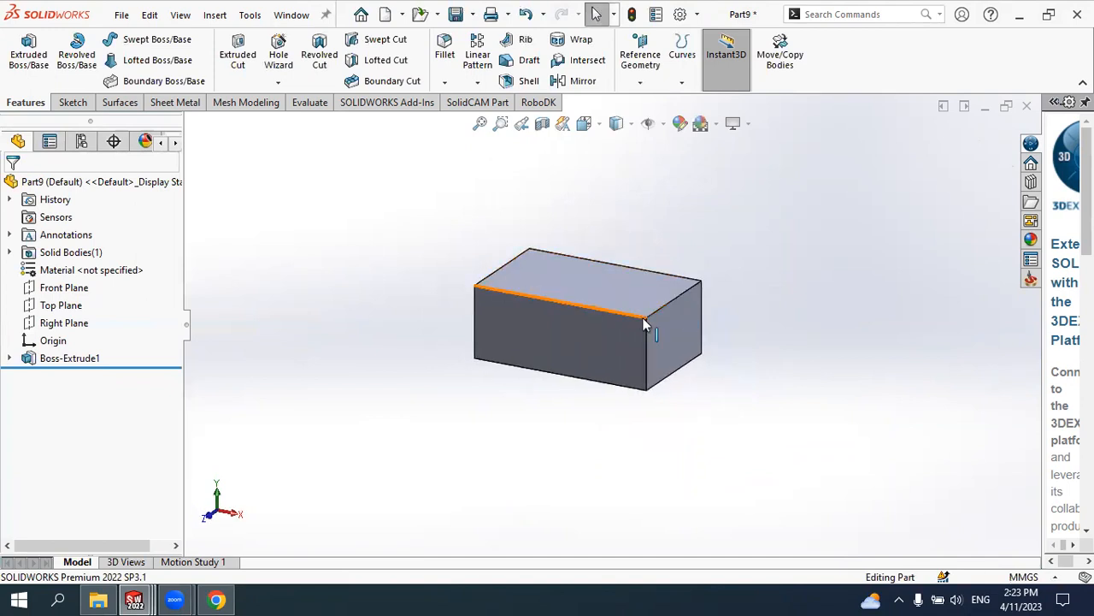
# Shell the block with a 10 mm wall thickness, removing its top face, and inspect the hollow box
pyautogui.scroll(-3, 644, 324)
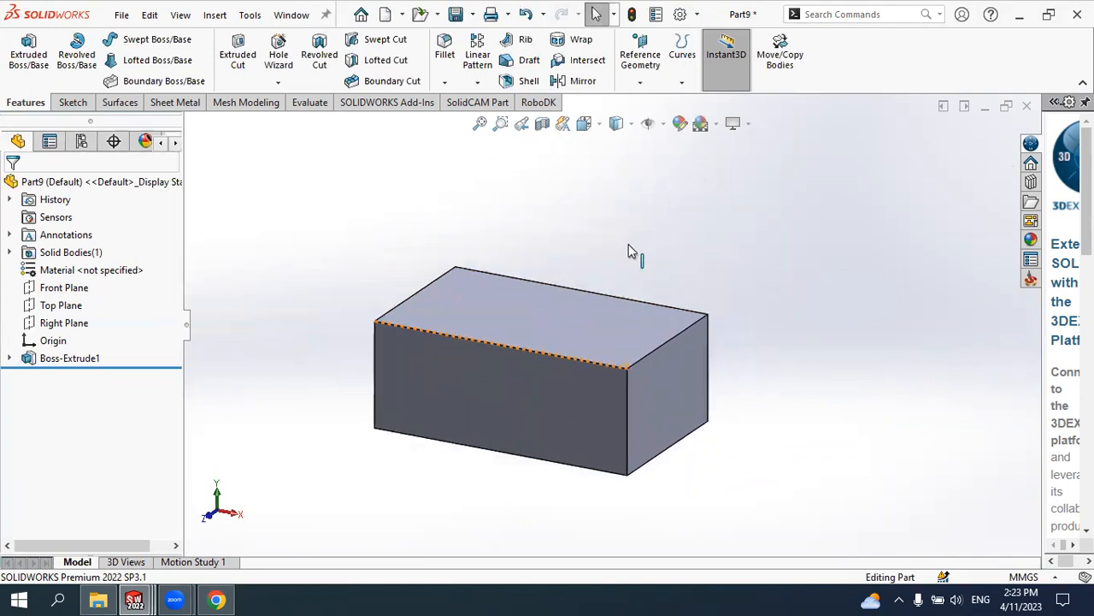
pyautogui.click(526, 85)
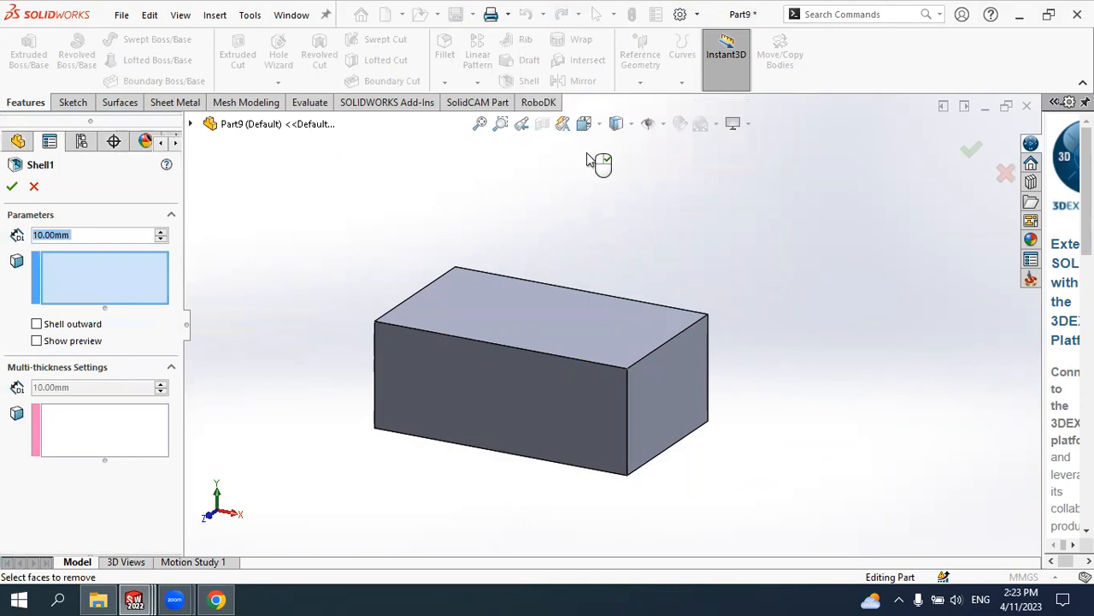
pyautogui.click(507, 317)
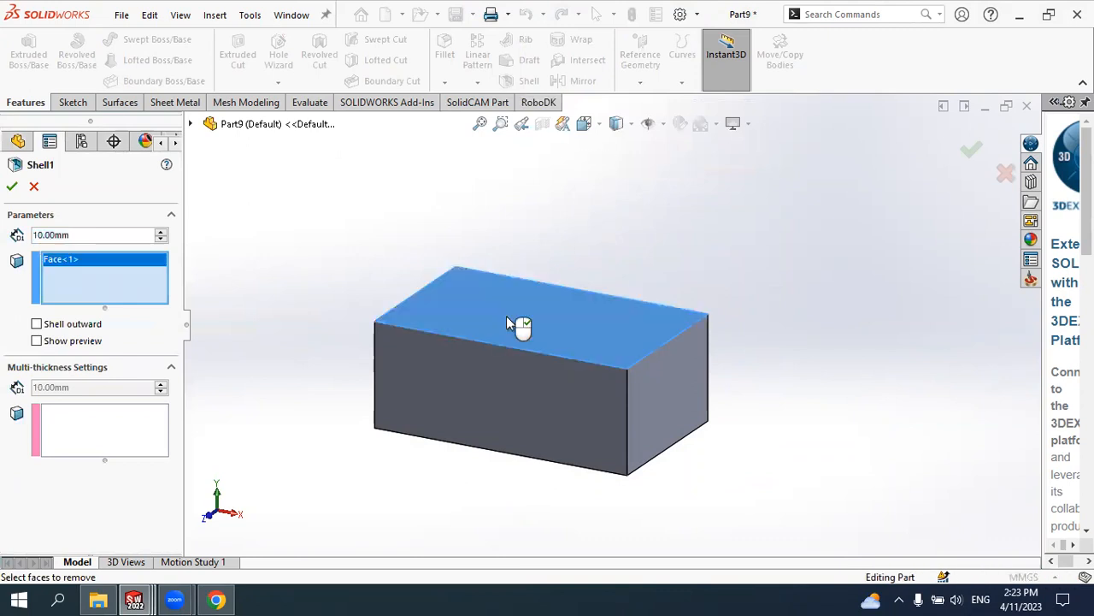
pyautogui.moveTo(639, 226); pyautogui.dragTo(631, 234, button='middle')
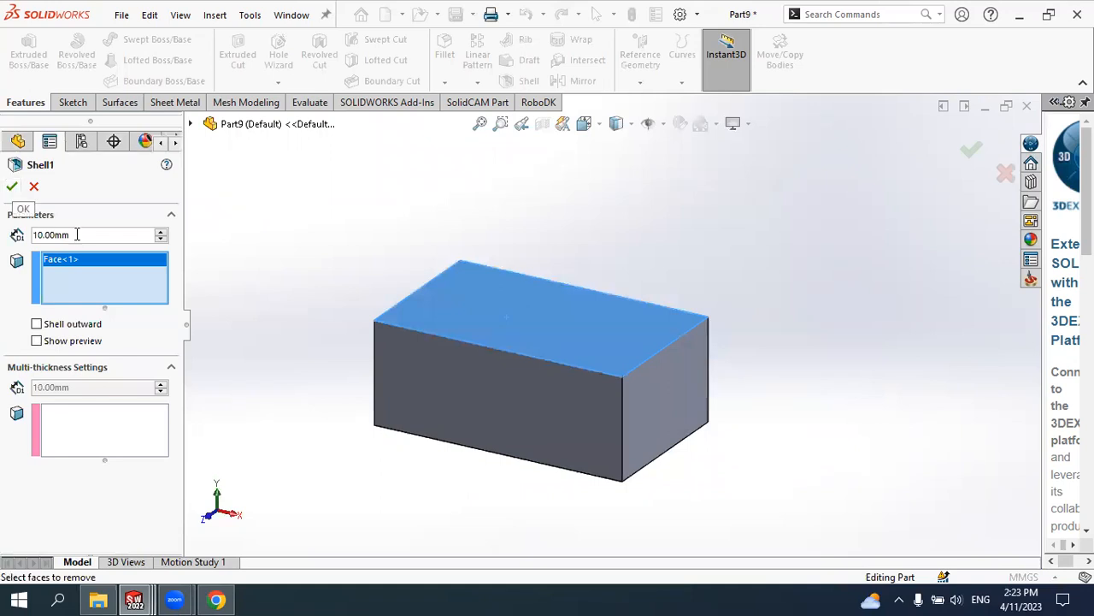
pyautogui.click(10, 190)
pyautogui.moveTo(571, 231); pyautogui.dragTo(554, 248, button='middle')
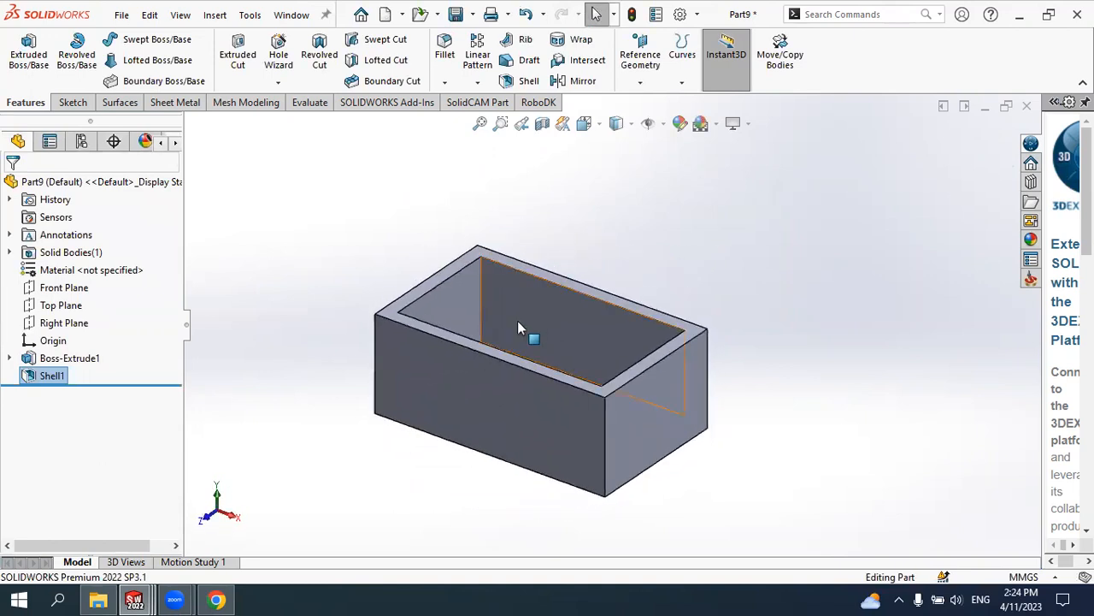
pyautogui.scroll(-2, 519, 325)
pyautogui.scroll(2, 504, 305)
pyautogui.scroll(-2, 538, 298)
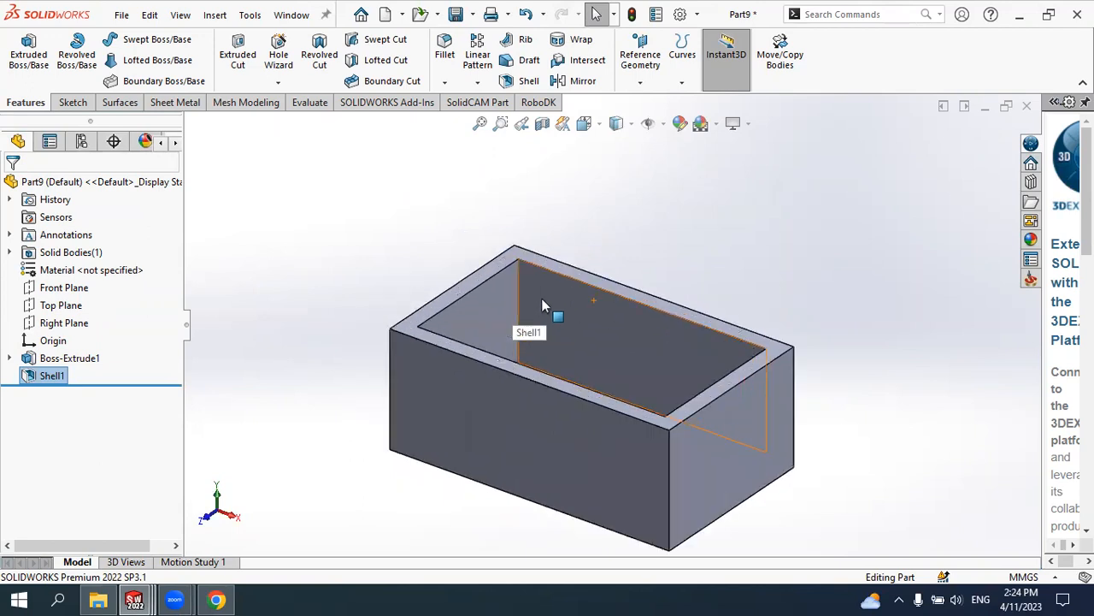
pyautogui.scroll(2, 543, 305)
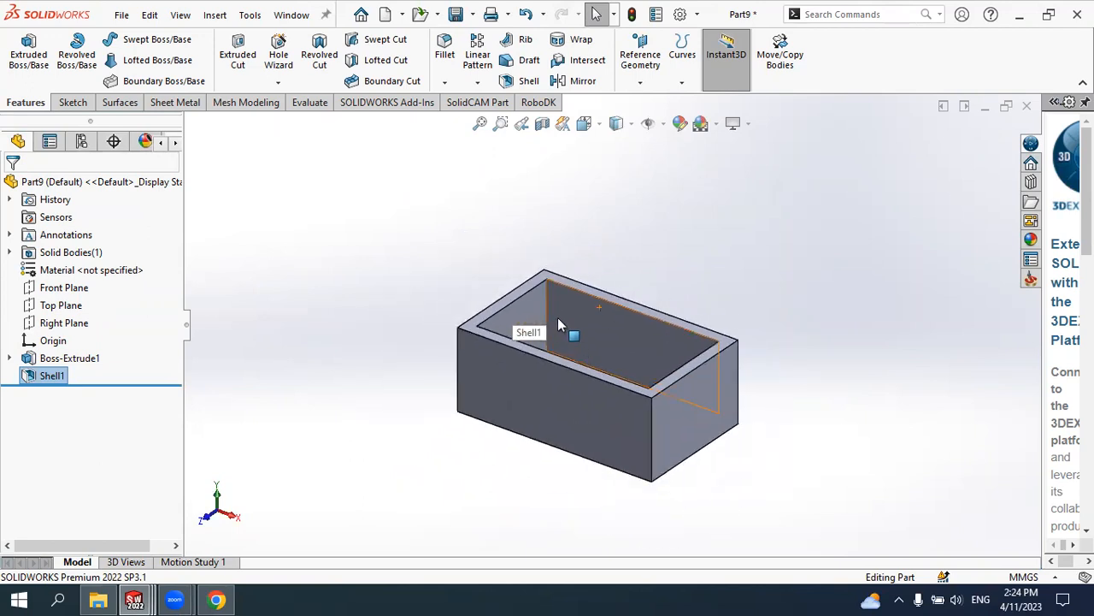
pyautogui.scroll(-2, 558, 317)
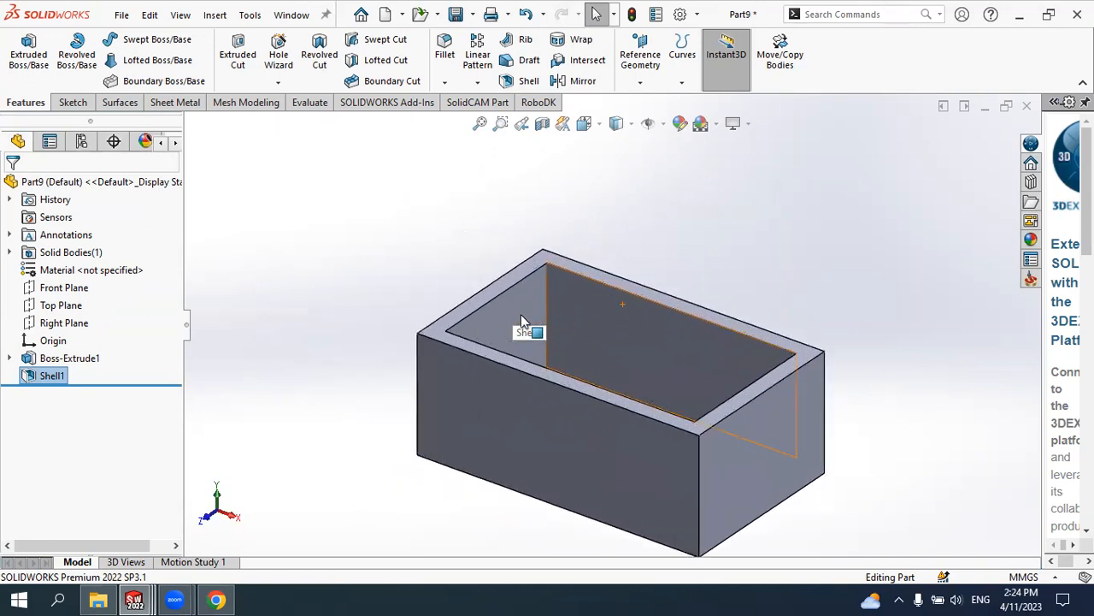
# Edit the shell feature to set the wall thickness to 2 mm, and look over the thinner walls
pyautogui.click(86, 362)
pyautogui.click(61, 377)
pyautogui.click(73, 328)
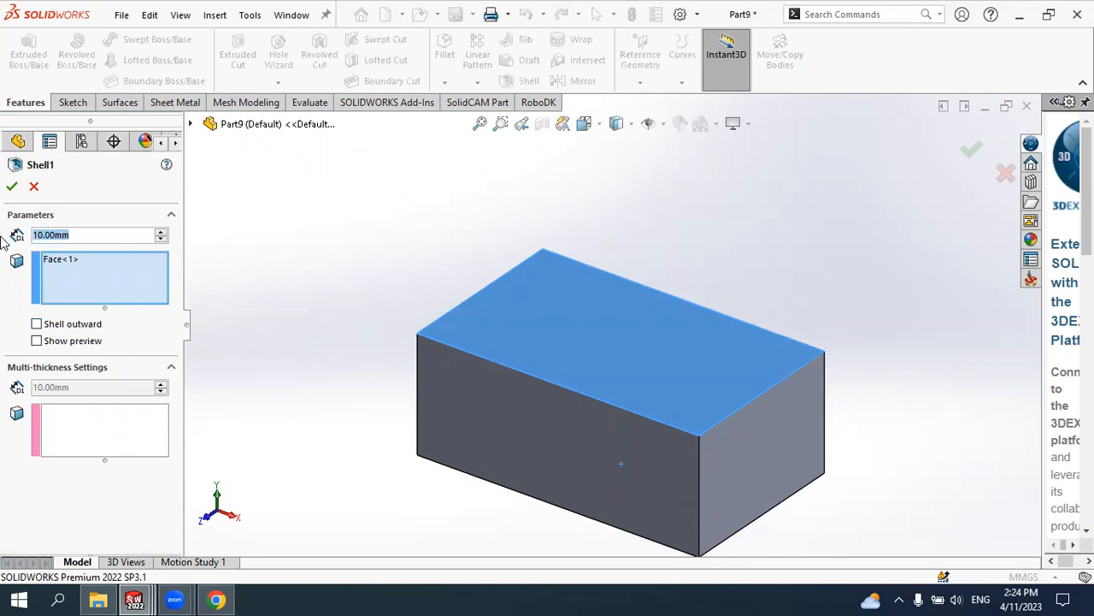
pyautogui.write('2')
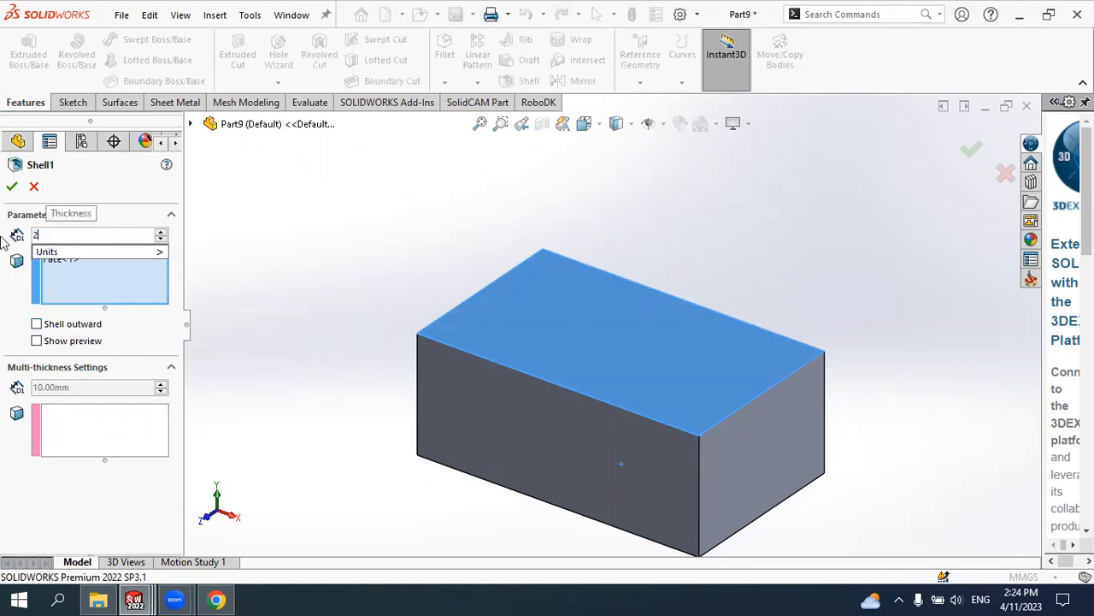
pyautogui.press('Return')
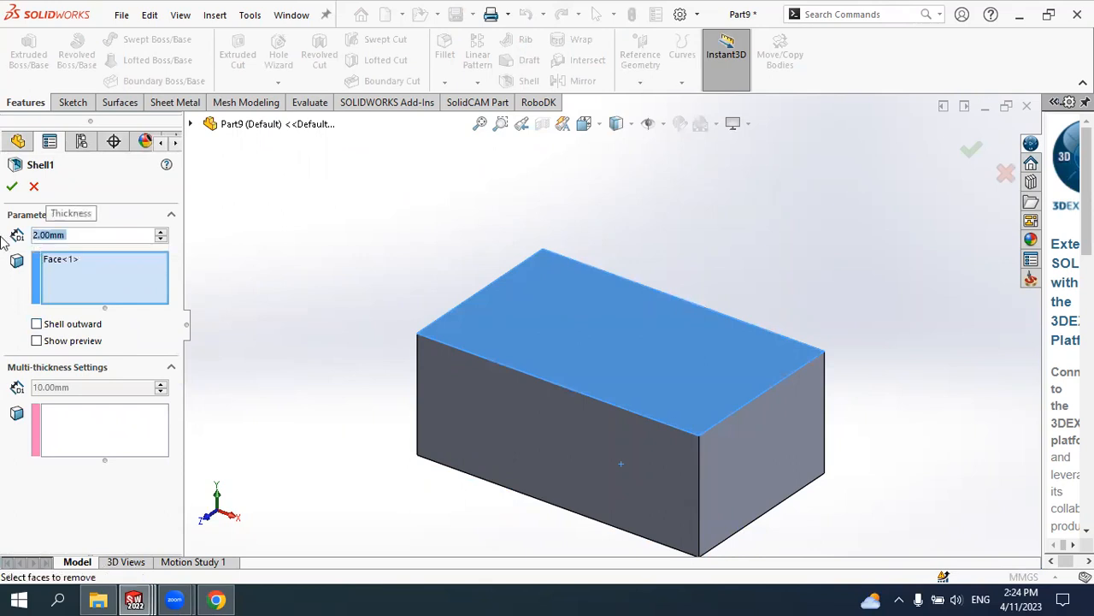
pyautogui.click(13, 187)
pyautogui.moveTo(488, 260); pyautogui.dragTo(586, 304, button='middle')
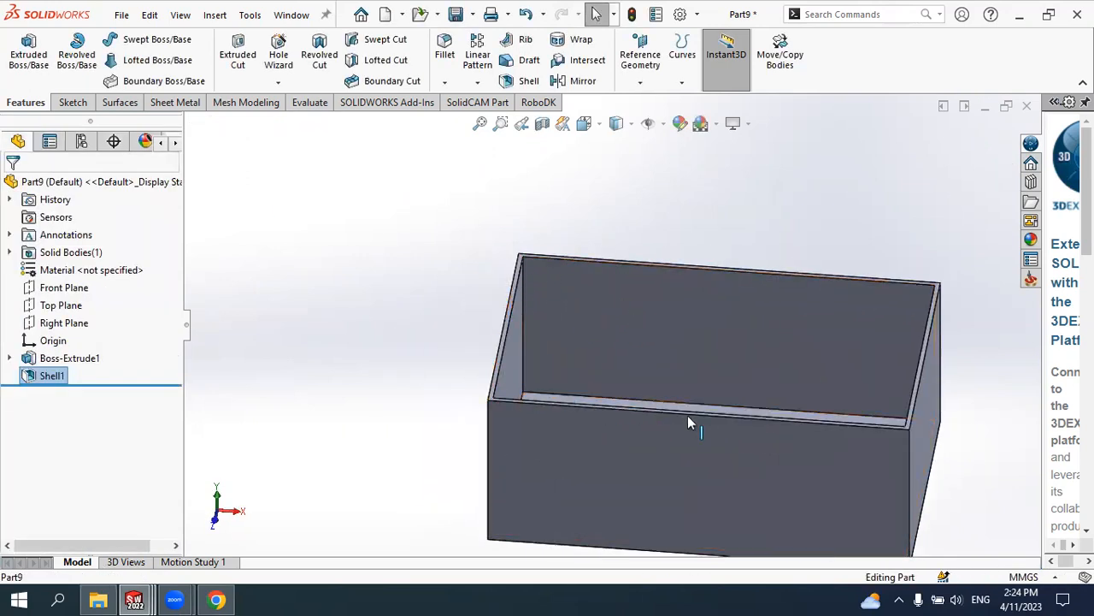
pyautogui.moveTo(865, 355); pyautogui.dragTo(816, 331, button='middle')
# Edit the shell to also remove the block's long front face, and look into the opened box
pyautogui.click(53, 375)
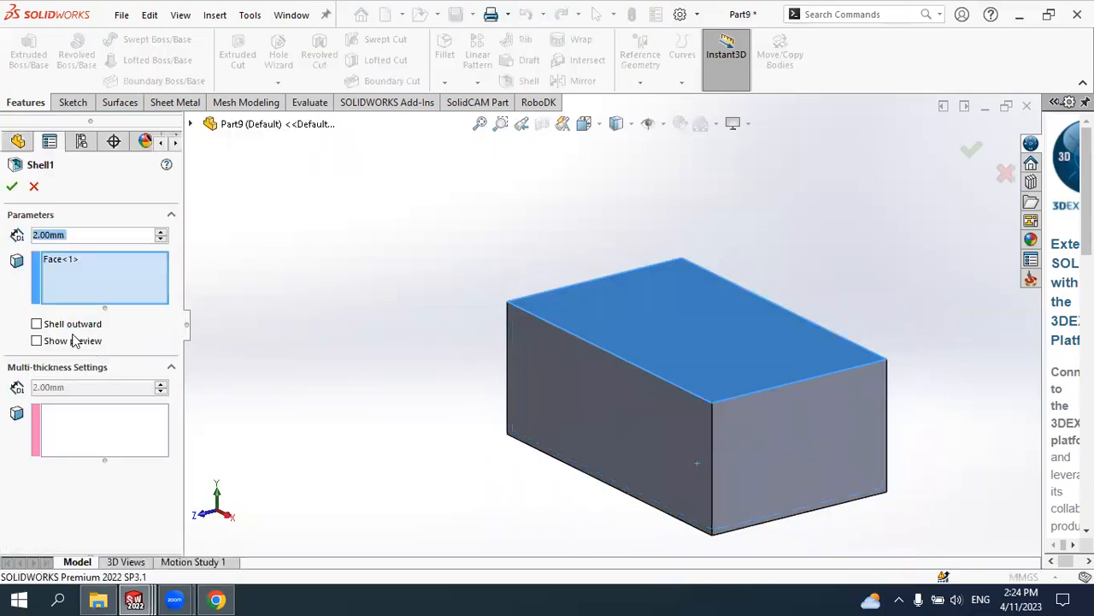
pyautogui.click(74, 288)
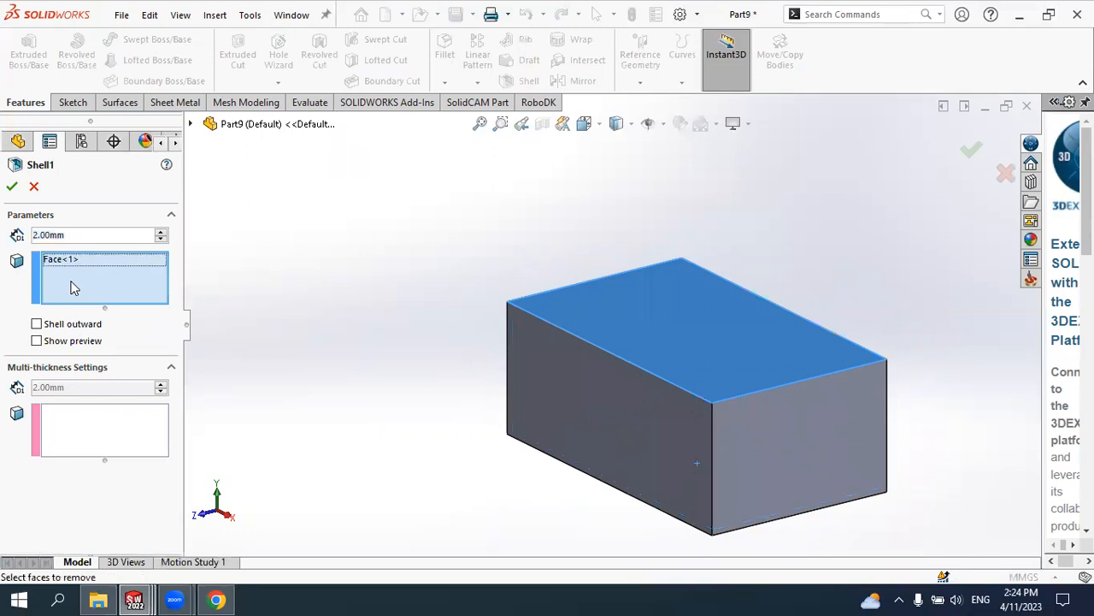
pyautogui.click(612, 399)
pyautogui.moveTo(608, 417)
pyautogui.mouseDown(button='middle')
pyautogui.moveTo(567, 378)
pyautogui.moveTo(611, 398)
pyautogui.moveTo(601, 401)
pyautogui.mouseUp(button='middle')
pyautogui.click(12, 186)
pyautogui.moveTo(567, 305); pyautogui.dragTo(513, 328, button='middle')
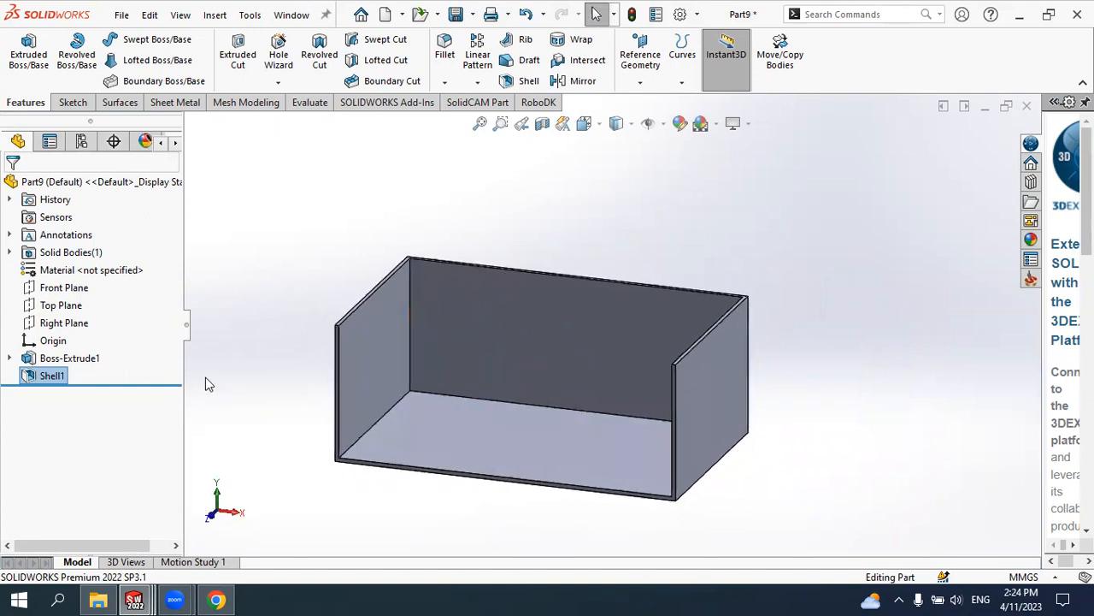
# Add the long back face to the shell's faces to remove, and orbit around the result
pyautogui.click(53, 375)
pyautogui.click(78, 326)
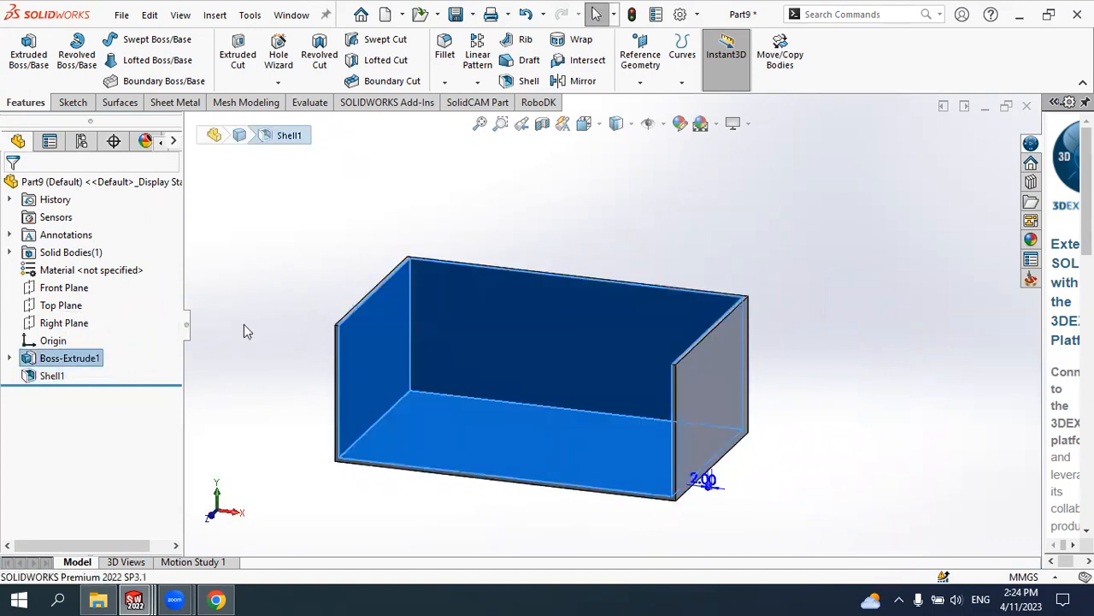
pyautogui.moveTo(550, 379); pyautogui.dragTo(617, 381, button='middle')
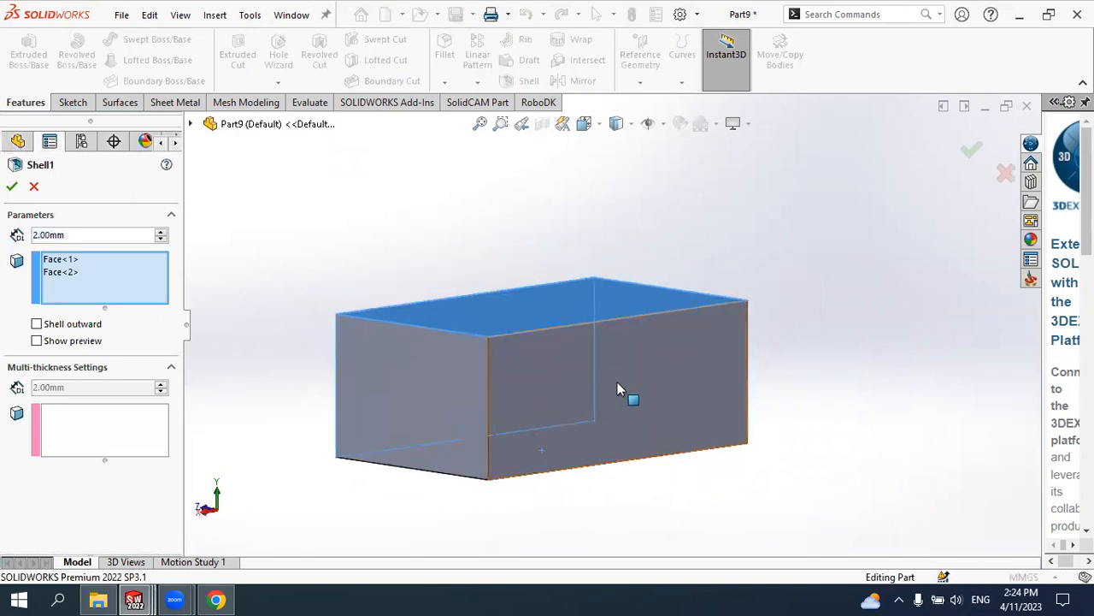
pyautogui.click(617, 381)
pyautogui.click(14, 186)
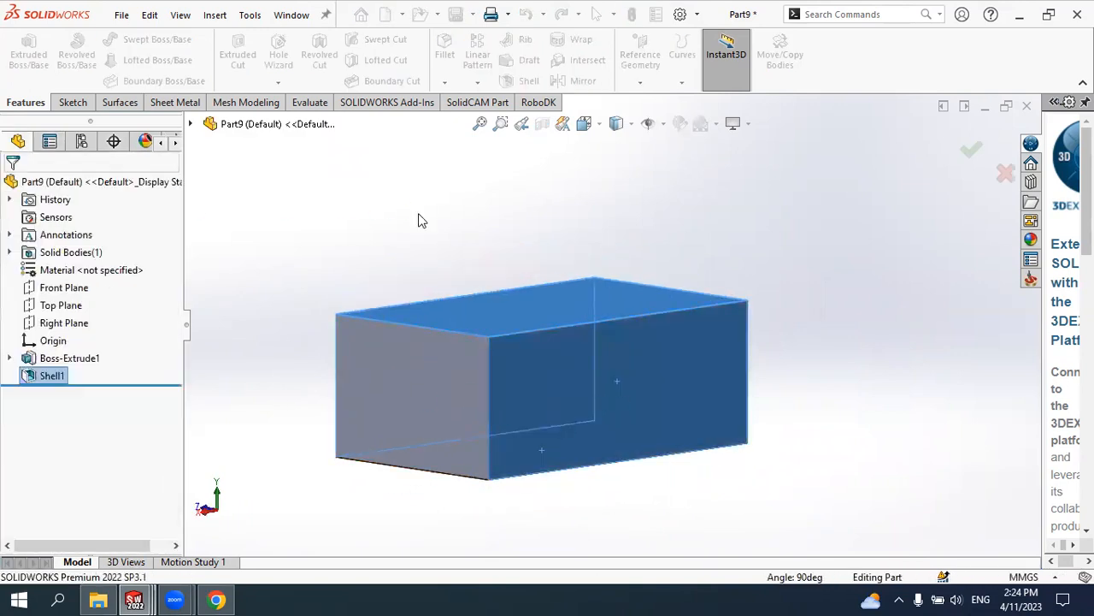
pyautogui.moveTo(484, 259); pyautogui.dragTo(510, 336, button='middle')
# Take the back and front faces out of the shell's faces to remove, keeping only the top face open
pyautogui.click(61, 357)
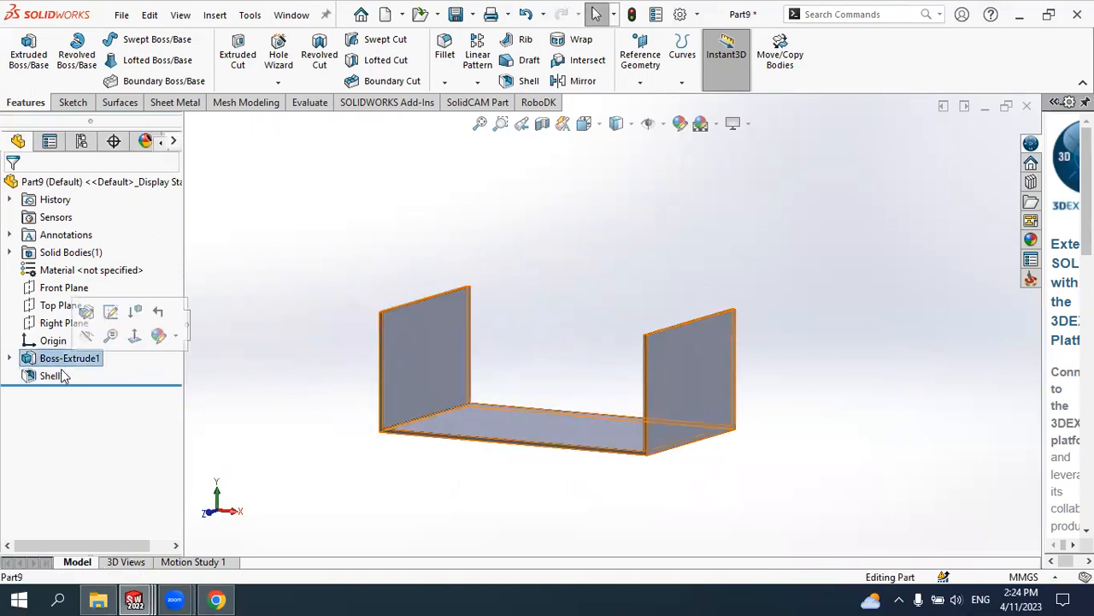
pyautogui.click(51, 375)
pyautogui.click(73, 325)
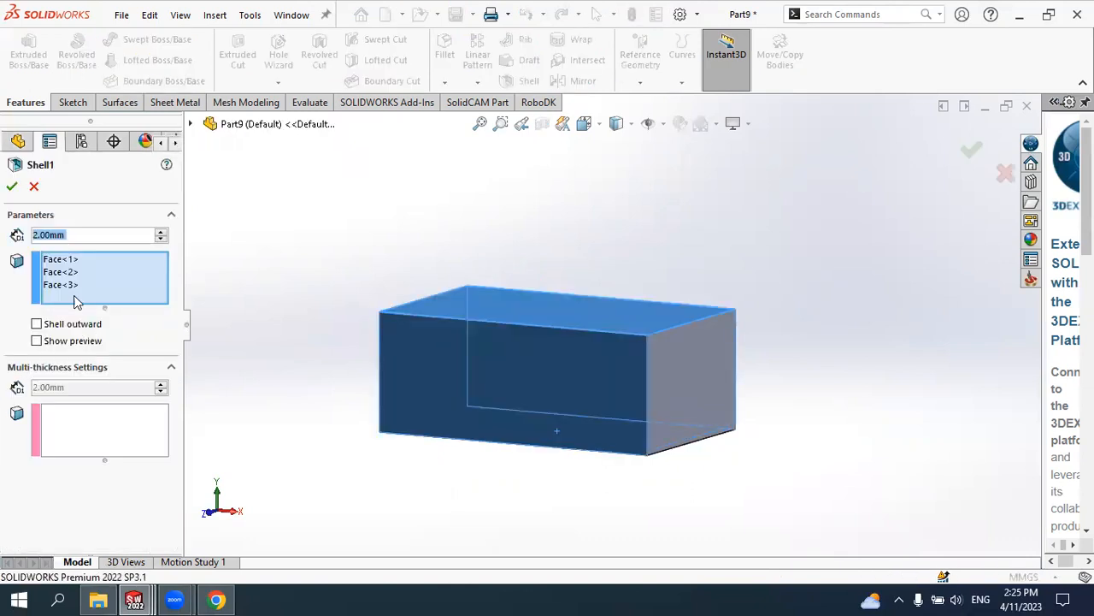
pyautogui.click(72, 286)
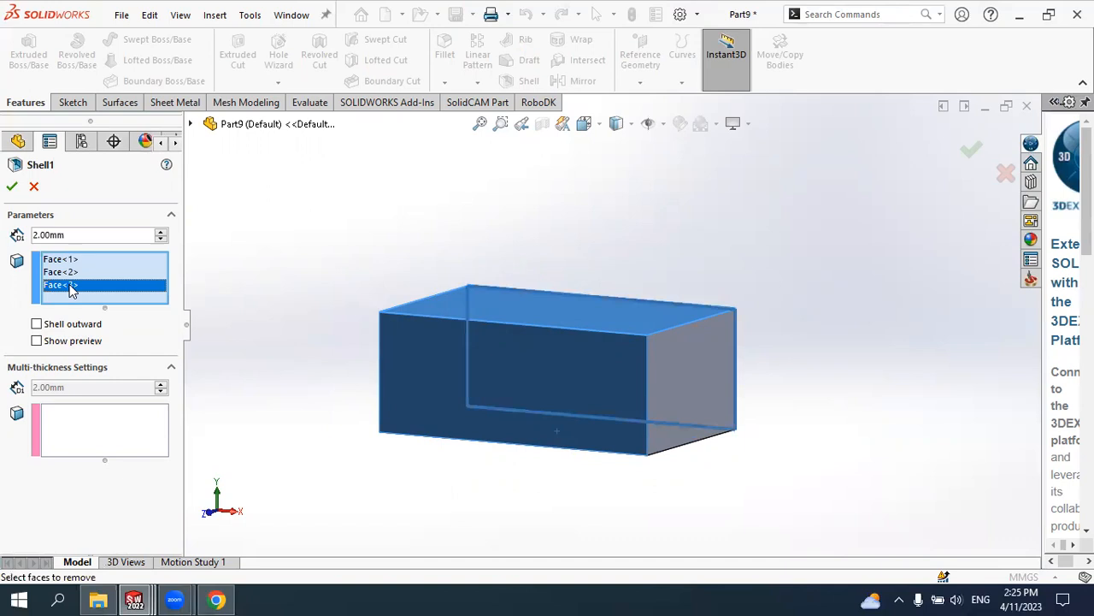
pyautogui.rightClick(72, 285)
pyautogui.click(109, 313)
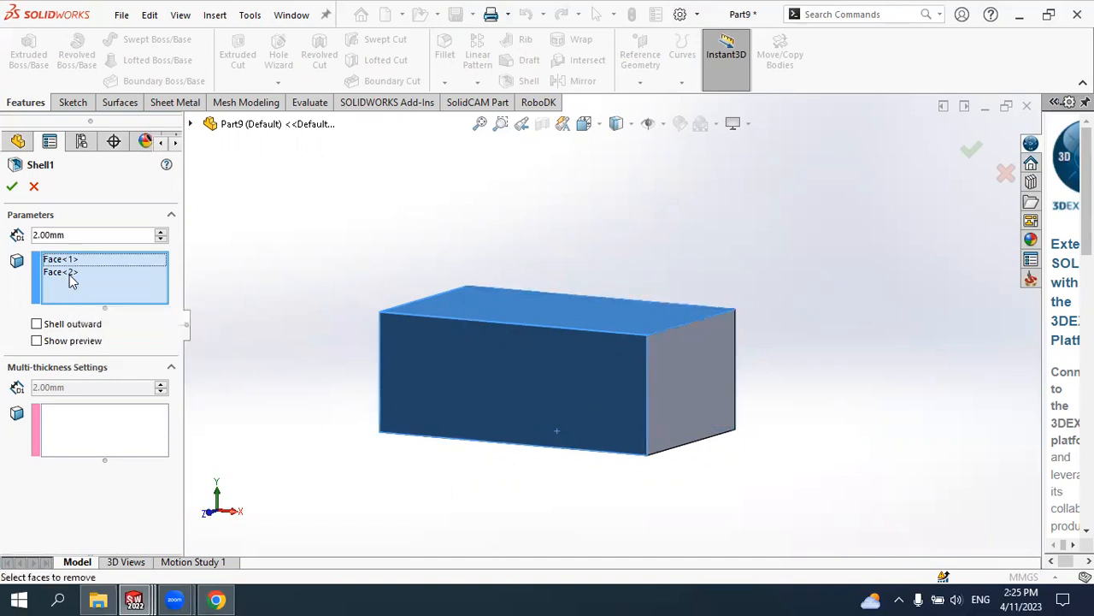
pyautogui.rightClick(72, 275)
pyautogui.click(110, 305)
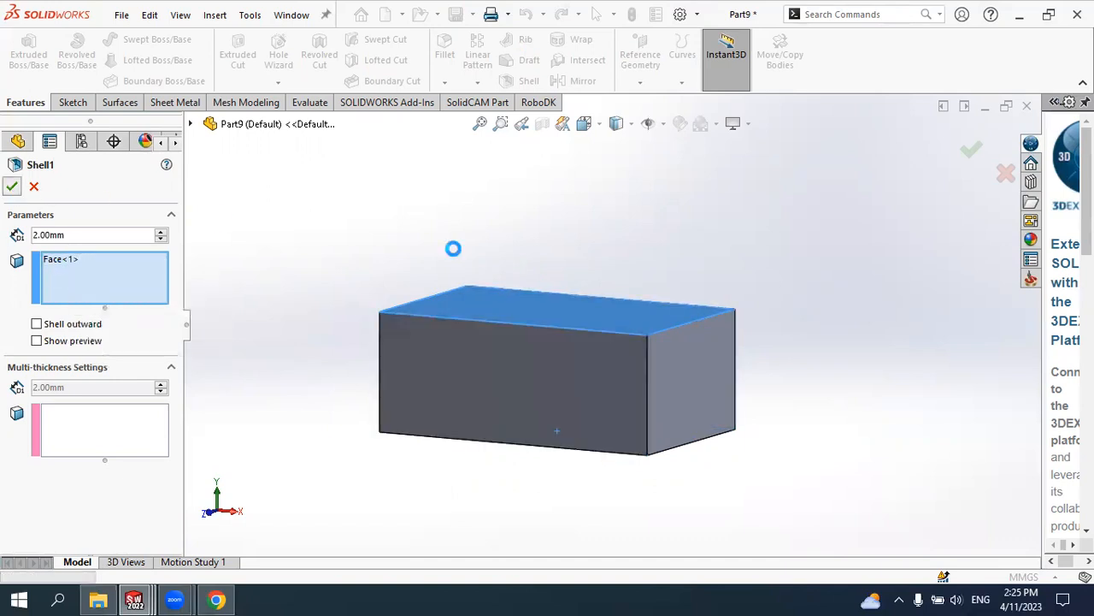
pyautogui.press('Return')
pyautogui.moveTo(660, 256)
pyautogui.mouseDown(button='middle')
pyautogui.moveTo(615, 366)
pyautogui.moveTo(655, 317)
pyautogui.moveTo(677, 390)
pyautogui.moveTo(645, 310)
pyautogui.moveTo(612, 341)
pyautogui.moveTo(527, 101)
pyautogui.mouseUp(button='middle')
pyautogui.scroll(2, 622, 325)
pyautogui.scroll(-2, 616, 284)
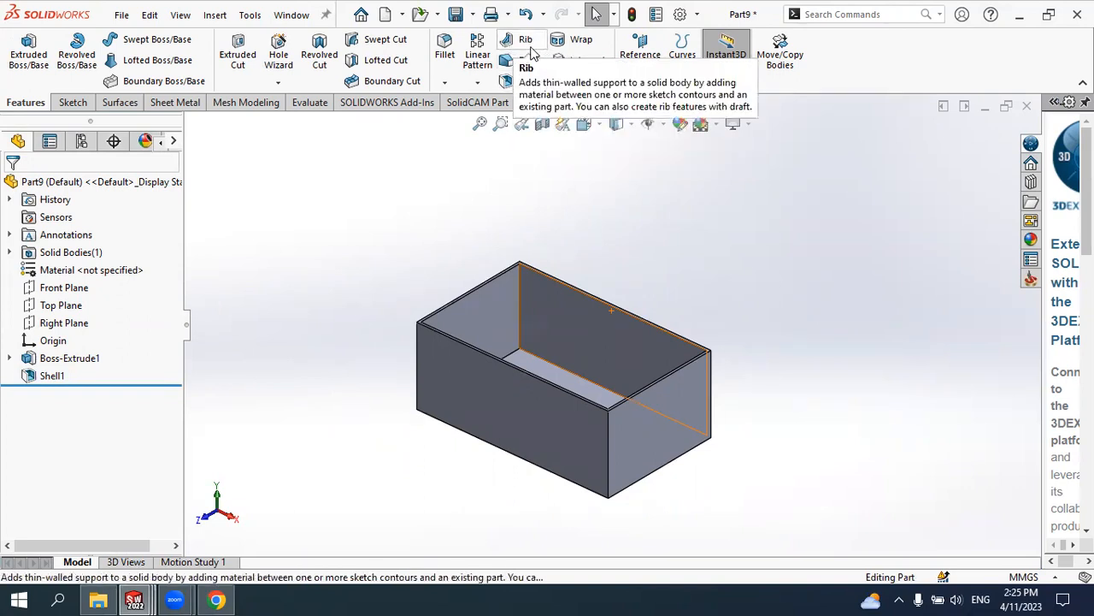
# Start opening an existing file and browse the folders on Local Disk (D:)
pyautogui.click(437, 15)
pyautogui.click(446, 36)
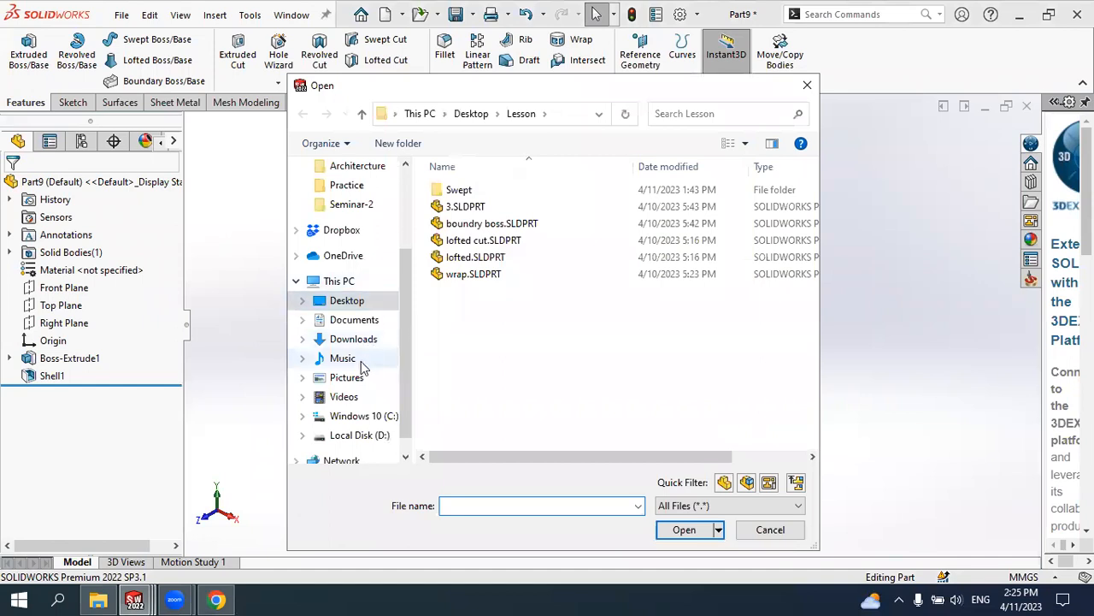
pyautogui.scroll(-1, 365, 389)
pyautogui.click(359, 416)
pyautogui.scroll(-5, 480, 372)
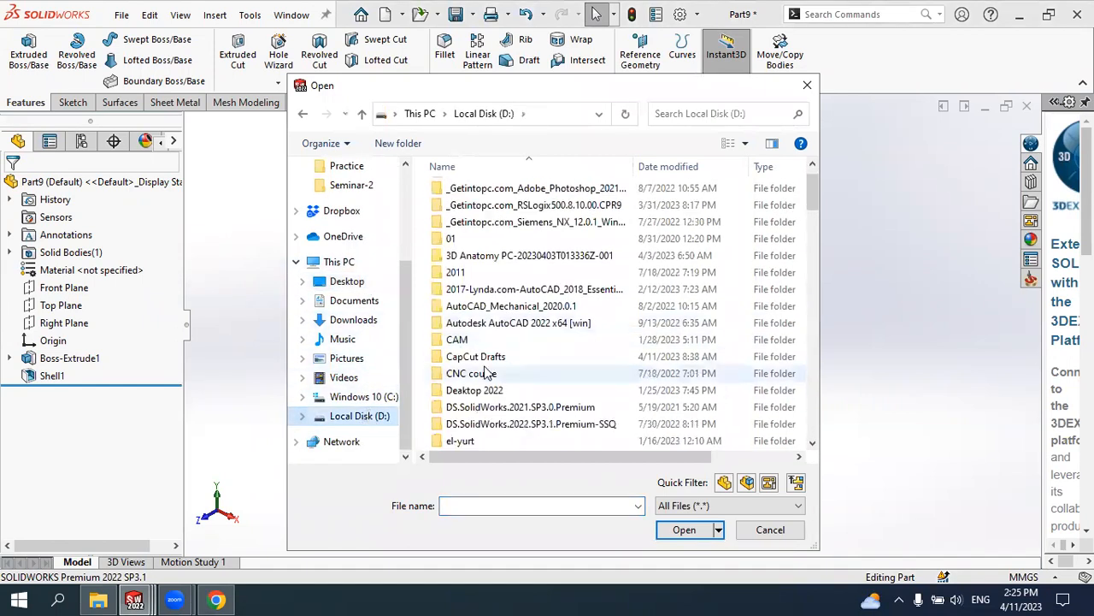
pyautogui.scroll(-2, 484, 375)
# Look in the CAD manual book folder under MP 2021-2022, and return to Local Disk (D:)
pyautogui.click(487, 356)
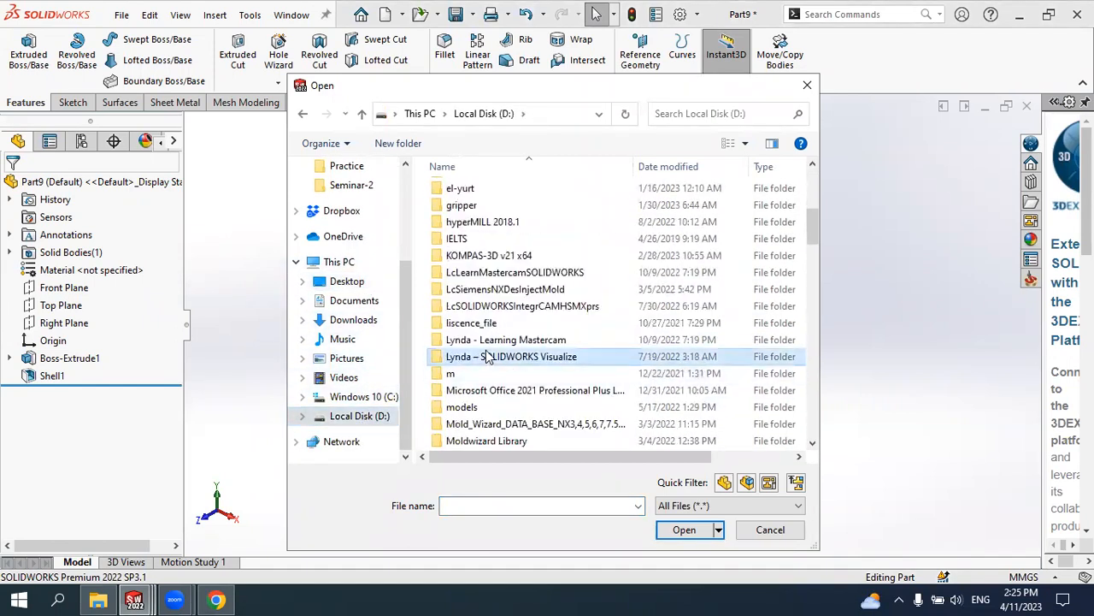
pyautogui.press('Down')
pyautogui.press('Down')
pyautogui.press('Down')
pyautogui.press('Down')
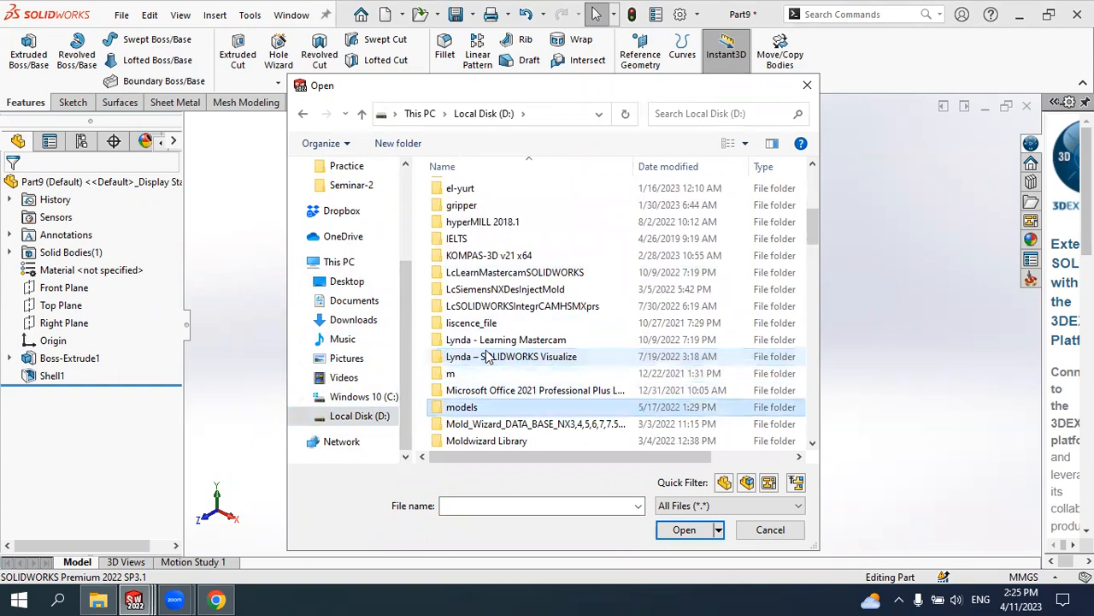
pyautogui.scroll(-3, 487, 357)
pyautogui.doubleClick(496, 322)
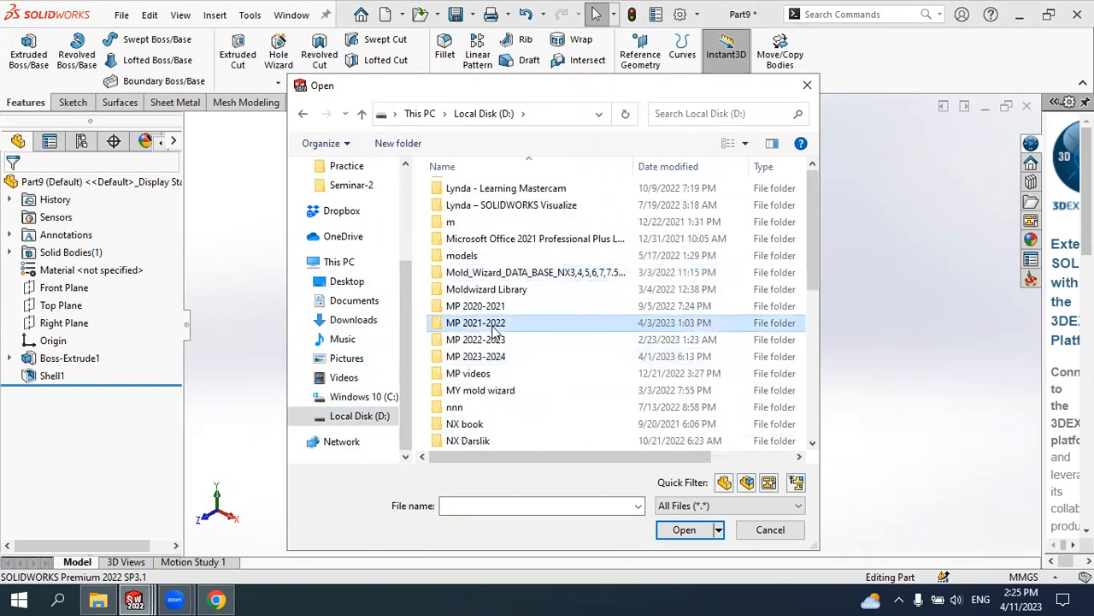
pyautogui.doubleClick(481, 208)
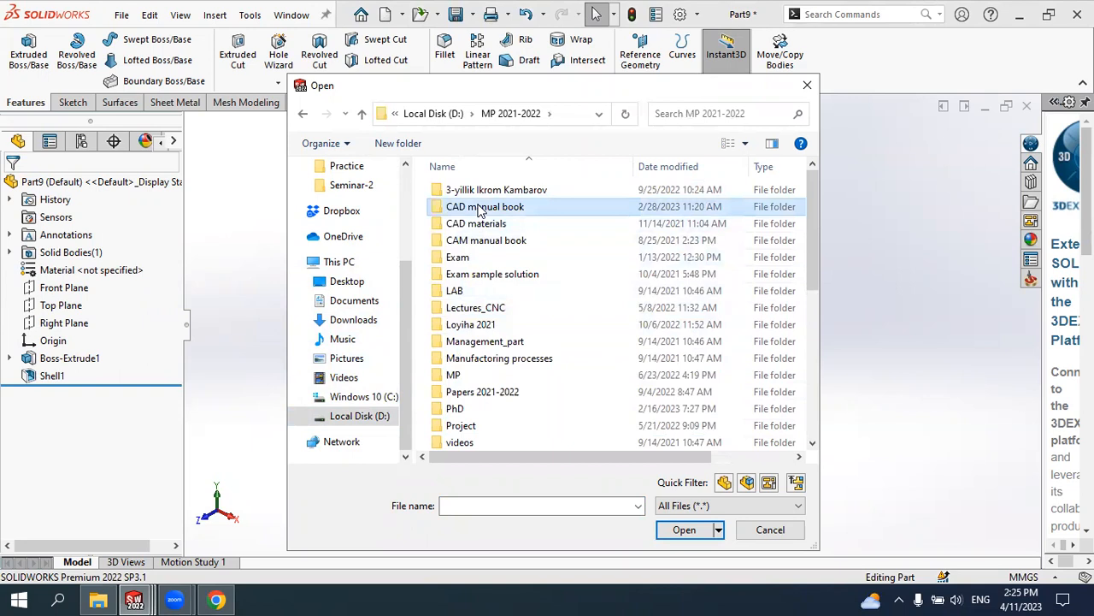
pyautogui.hotkey('alt', 'Left')
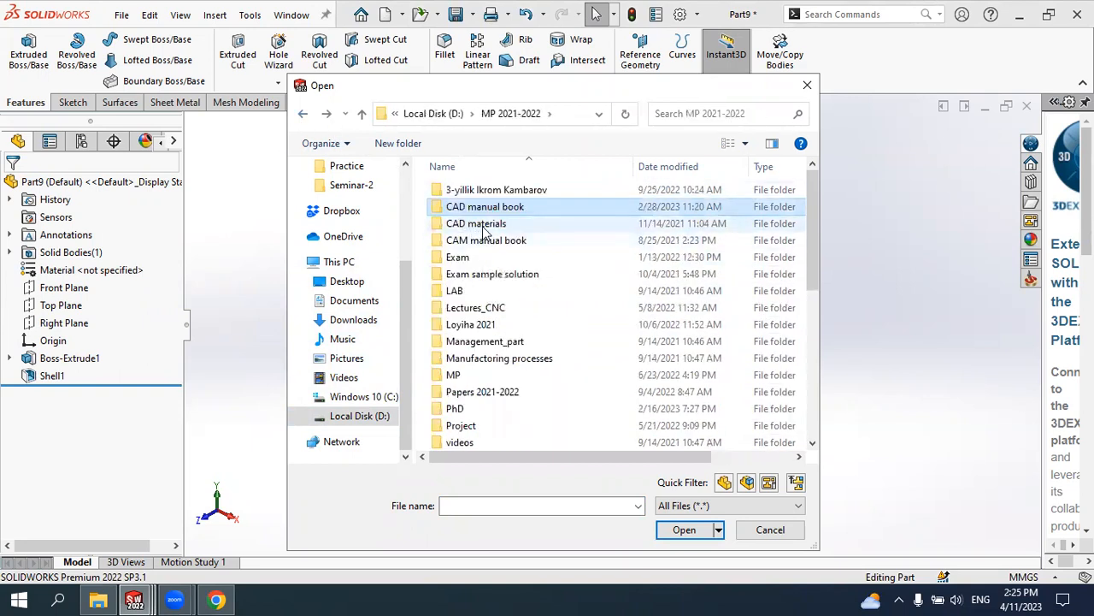
pyautogui.click(303, 114)
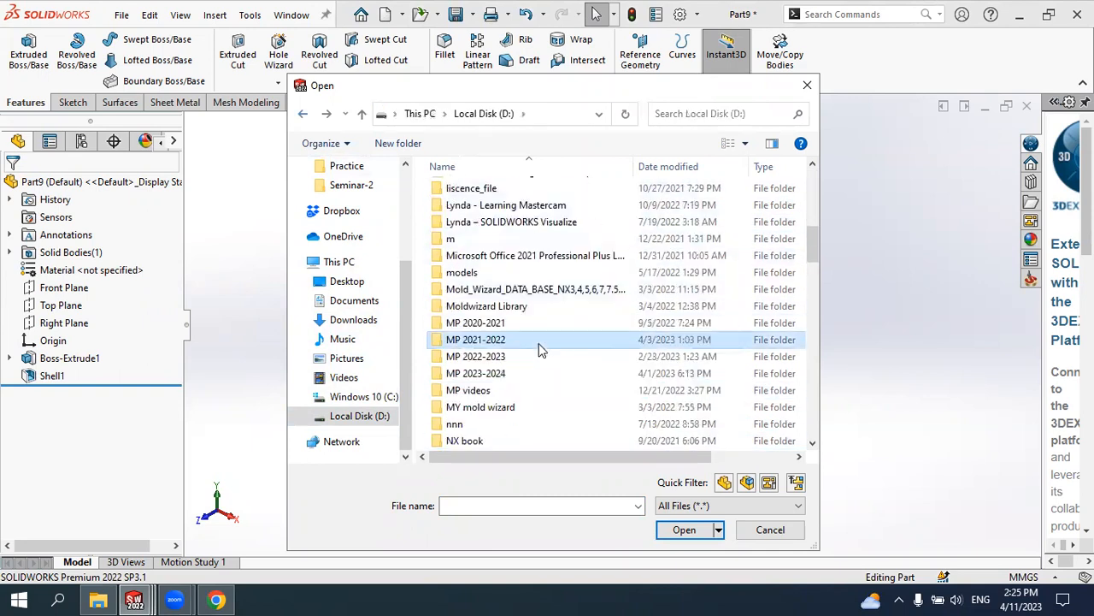
# Browse to the folder MP 2022-2023 > CAD-CAM Laboratory > SolidWorks > CAD > Practice > 2_plastics on Local Disk (D:)
pyautogui.doubleClick(500, 357)
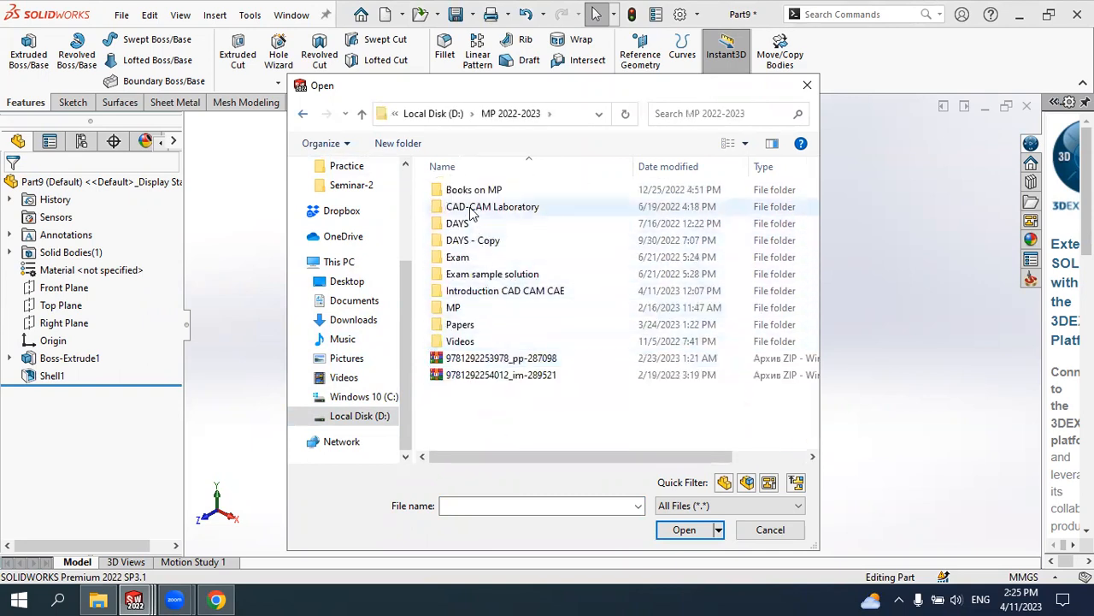
pyautogui.doubleClick(471, 210)
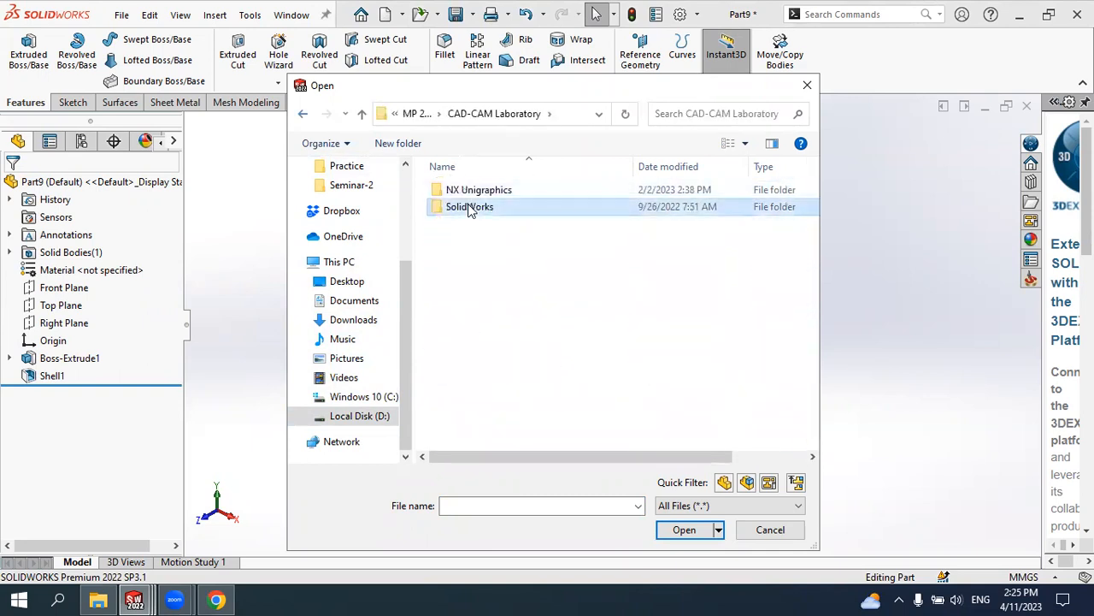
pyautogui.doubleClick(471, 207)
pyautogui.doubleClick(460, 192)
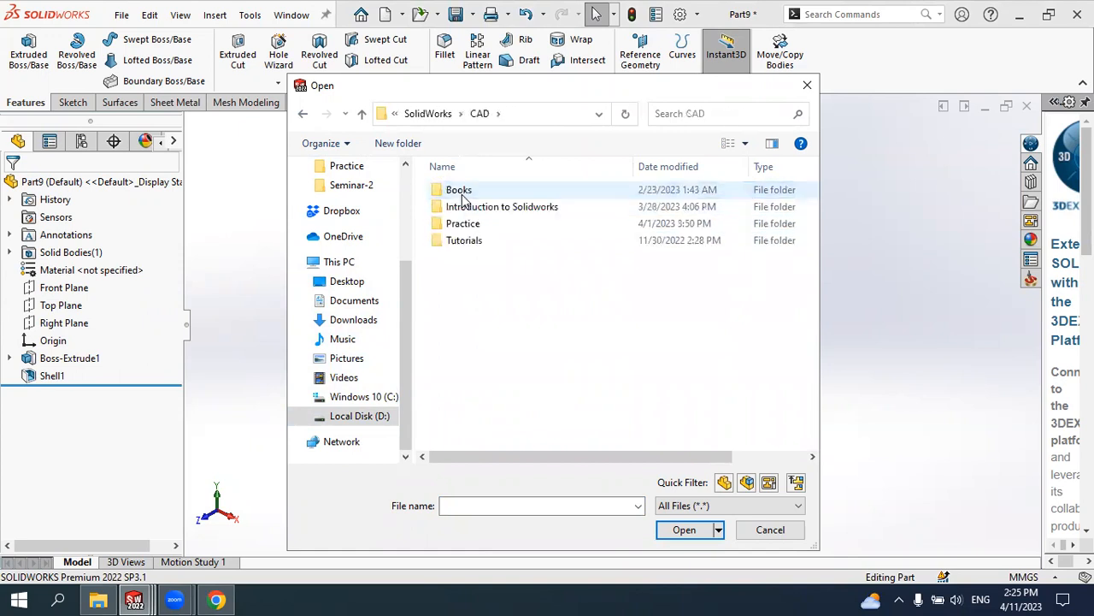
pyautogui.doubleClick(463, 225)
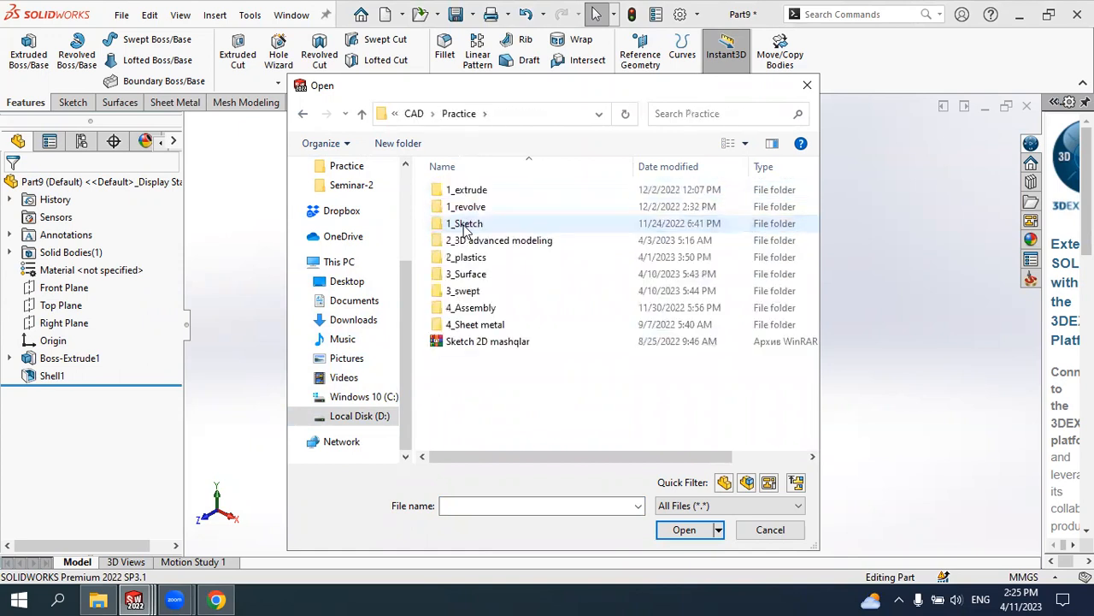
pyautogui.doubleClick(466, 259)
# Try to open Part2.SLDPRT from folder 5 of 2_plastics
pyautogui.click(454, 193)
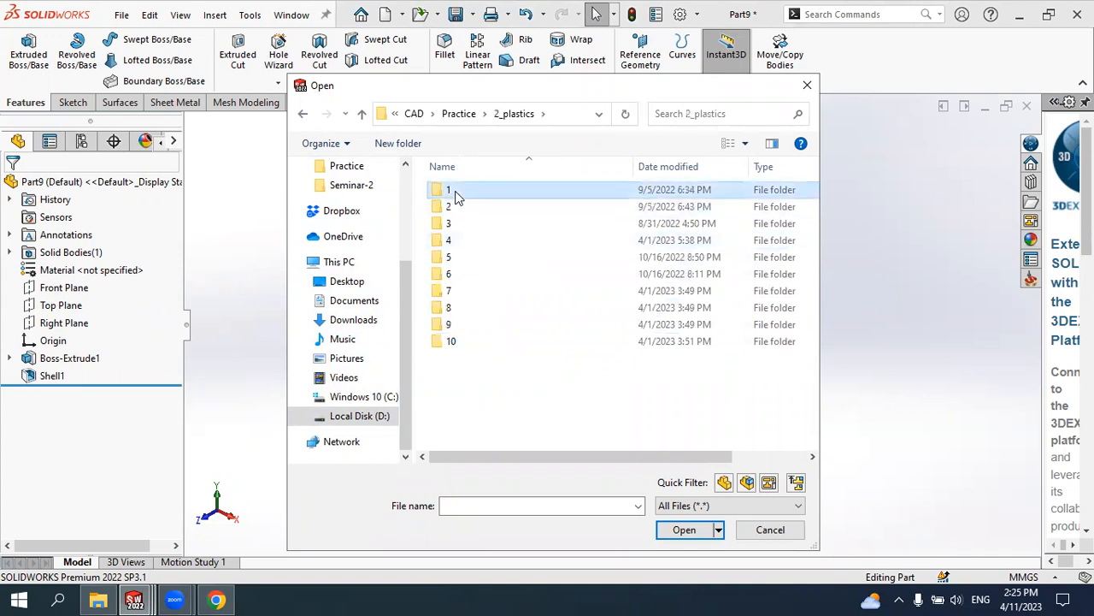
pyautogui.doubleClick(452, 256)
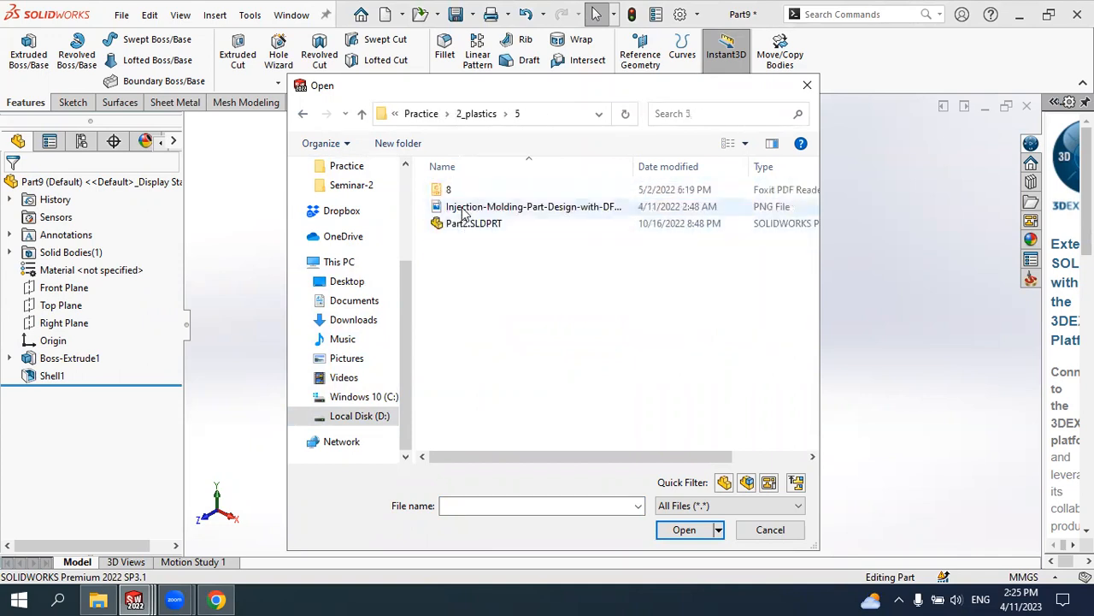
pyautogui.click(460, 225)
pyautogui.click(708, 531)
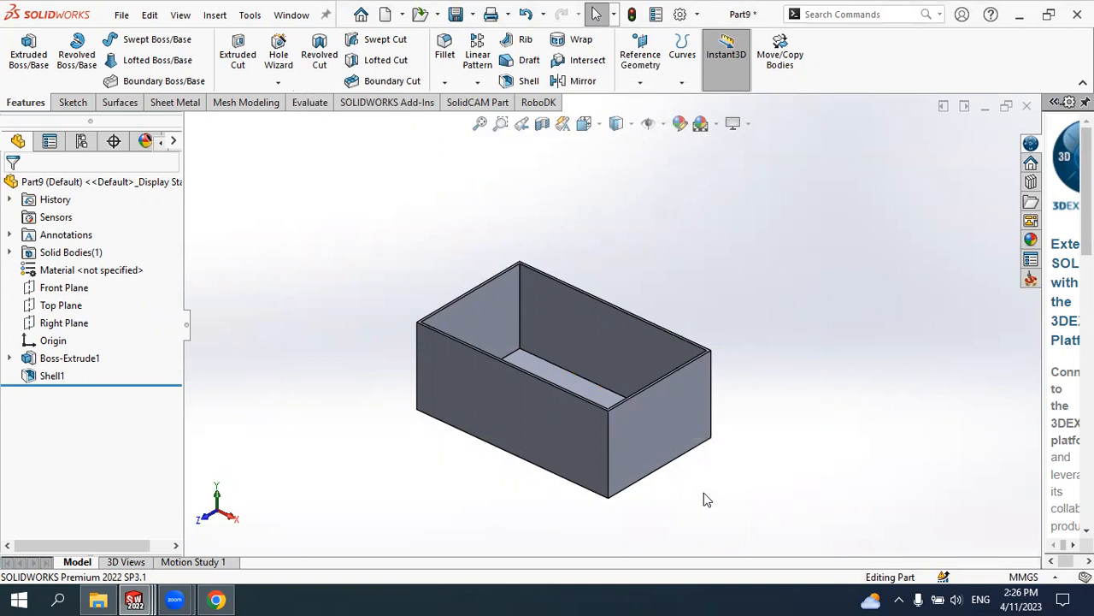
pyautogui.scroll(2, 647, 387)
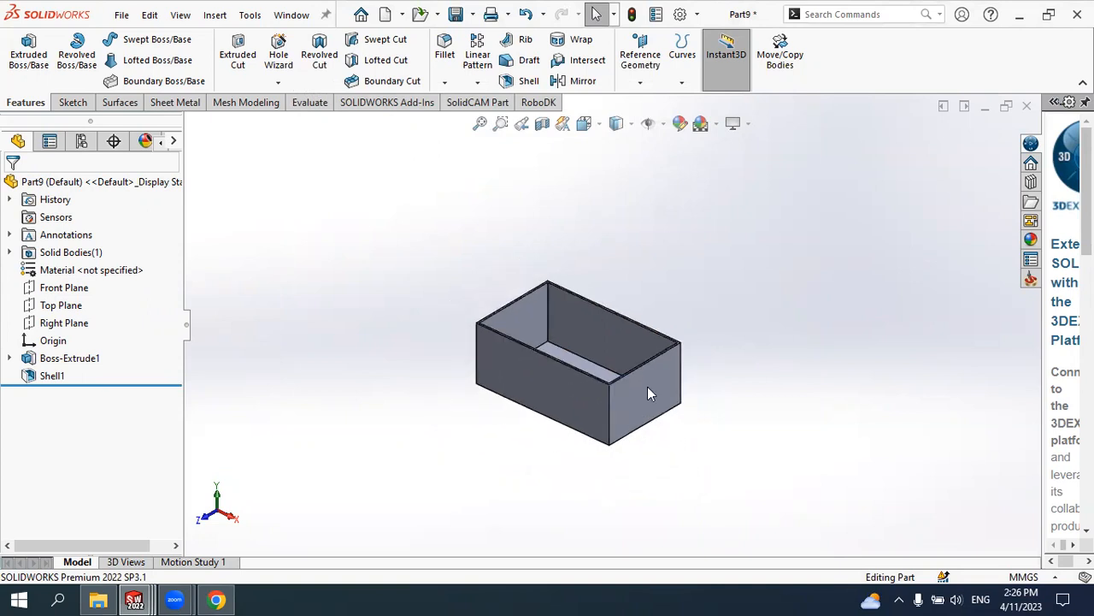
pyautogui.click(147, 596)
pyautogui.click(402, 376)
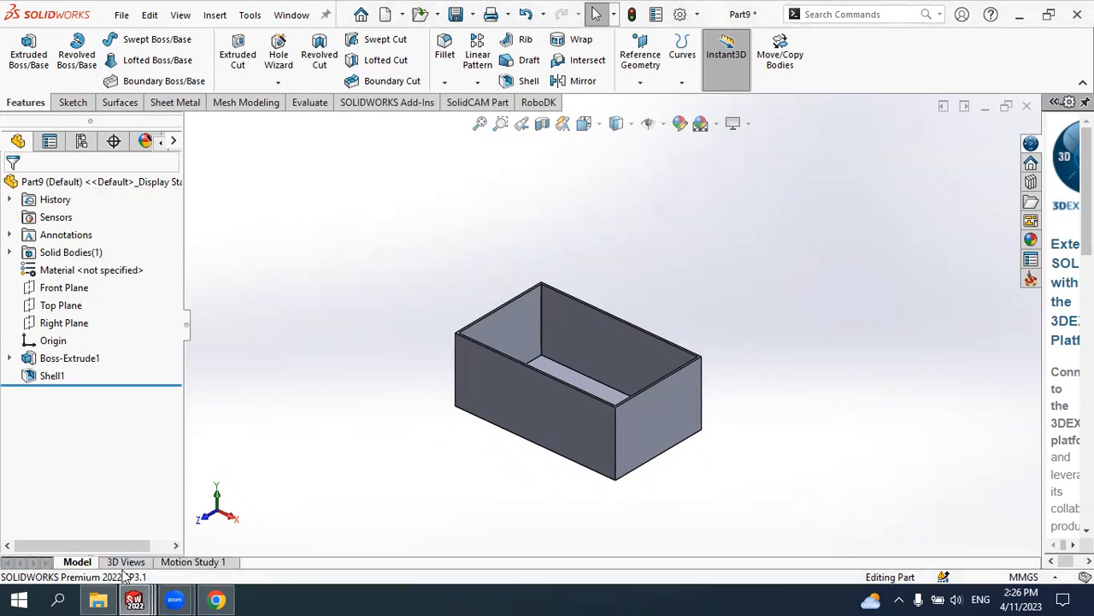
# Try to open Part1.SLDPRT from folder 6 of 2_plastics
pyautogui.moveTo(137, 596)
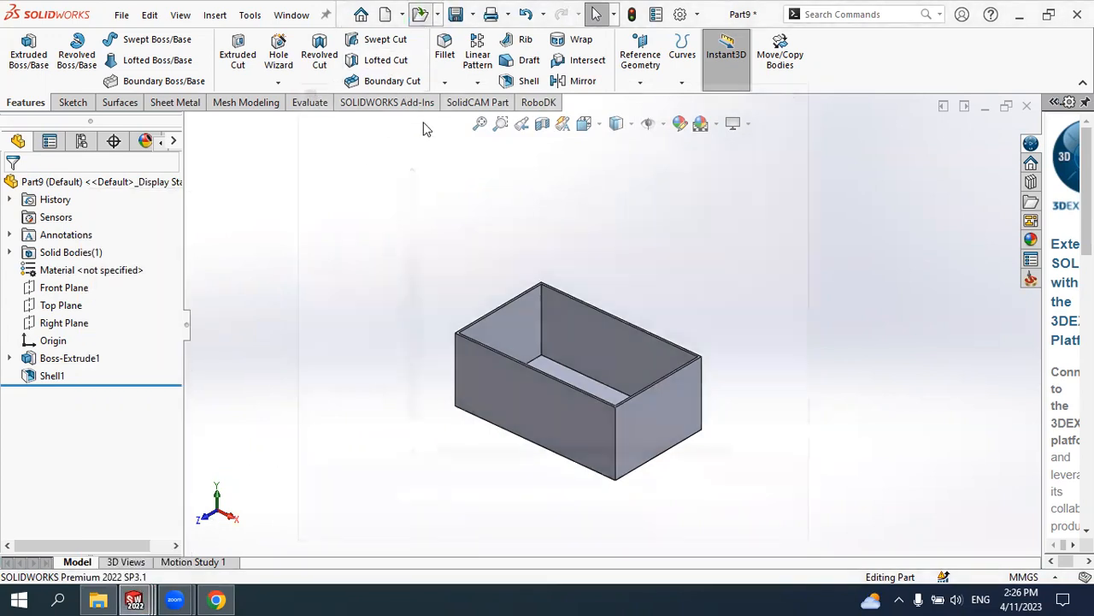
pyautogui.hotkey('ctrl', 'o')
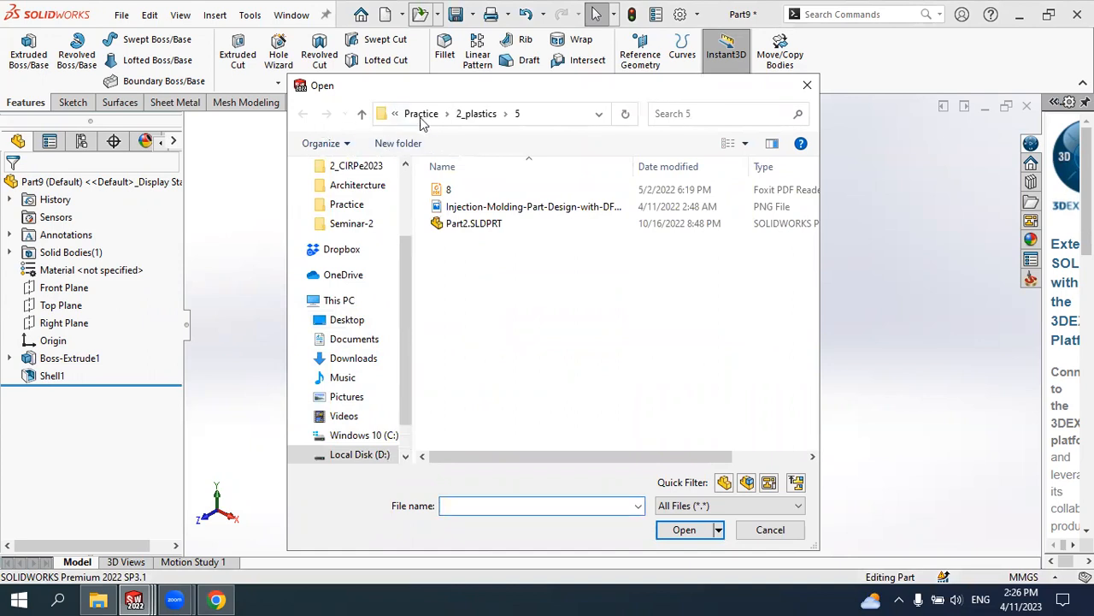
pyautogui.click(421, 118)
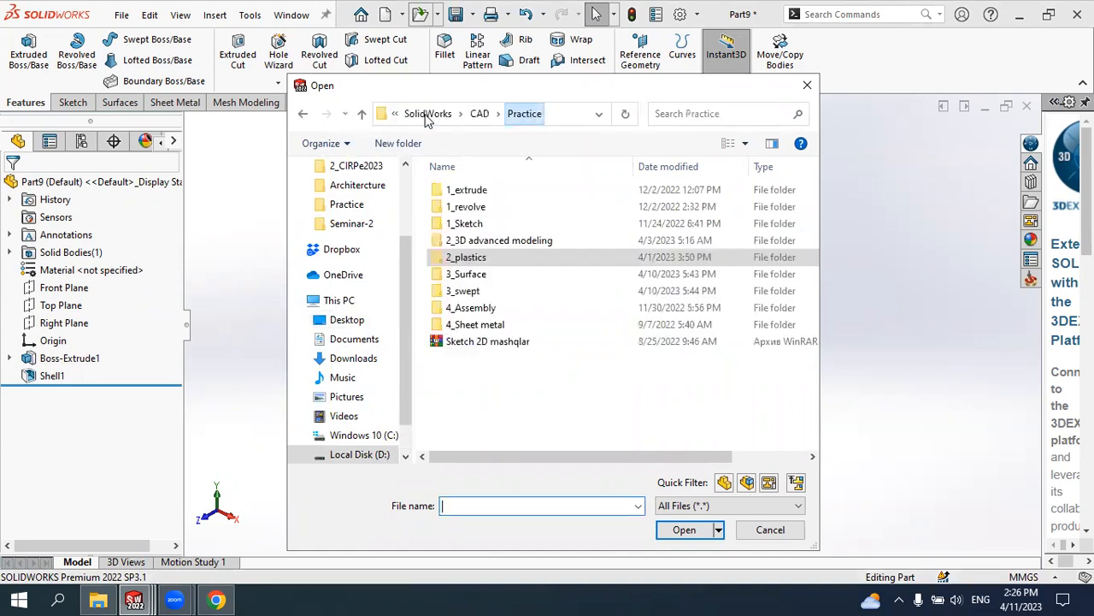
pyautogui.doubleClick(471, 259)
pyautogui.doubleClick(452, 259)
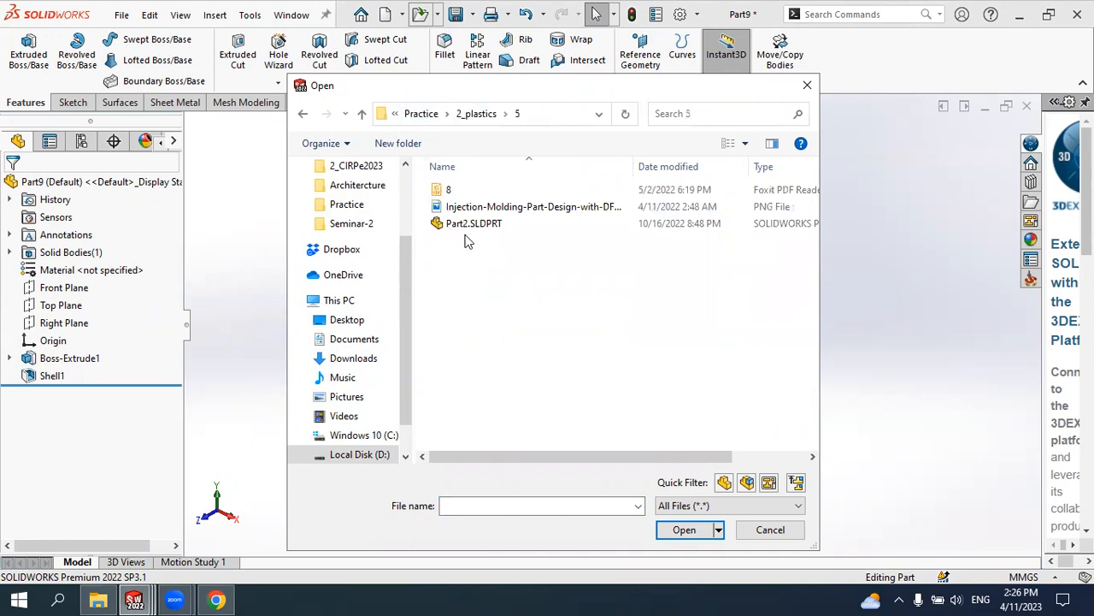
pyautogui.click(476, 113)
pyautogui.doubleClick(449, 274)
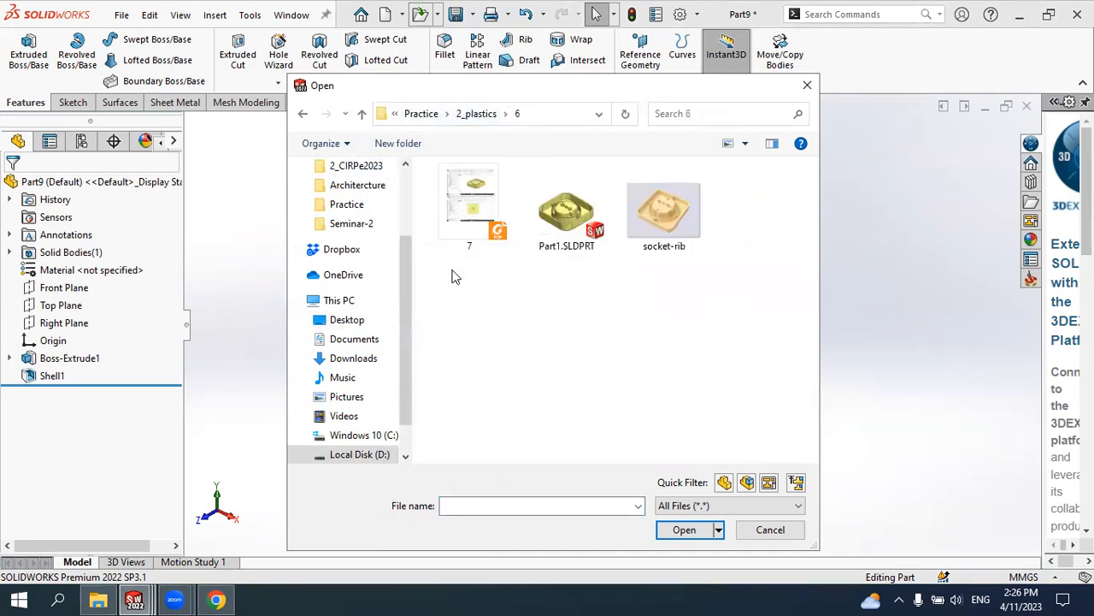
pyautogui.click(566, 216)
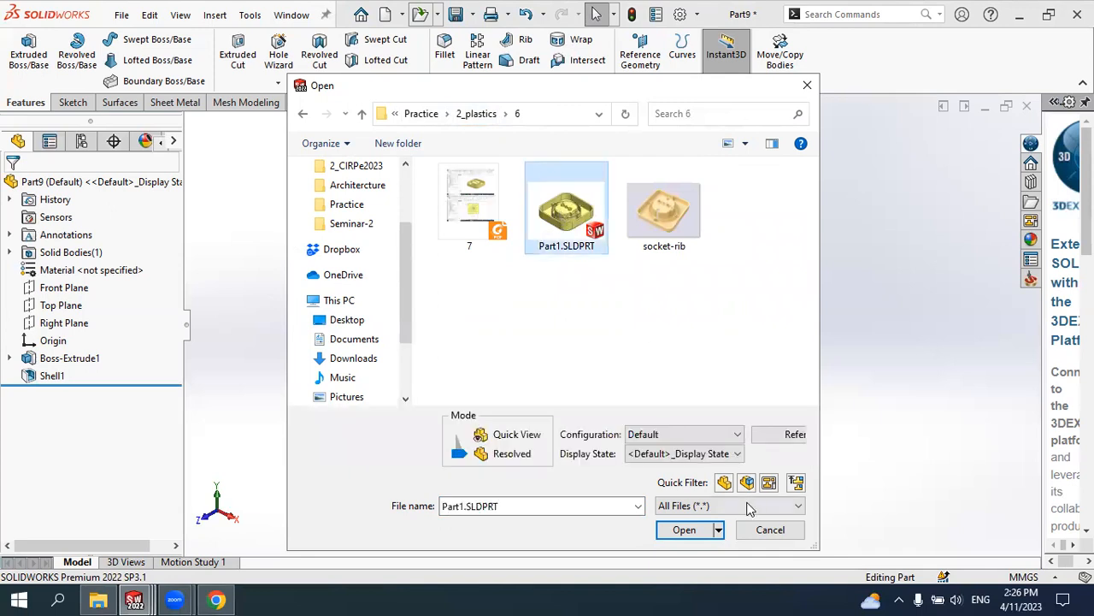
pyautogui.click(688, 530)
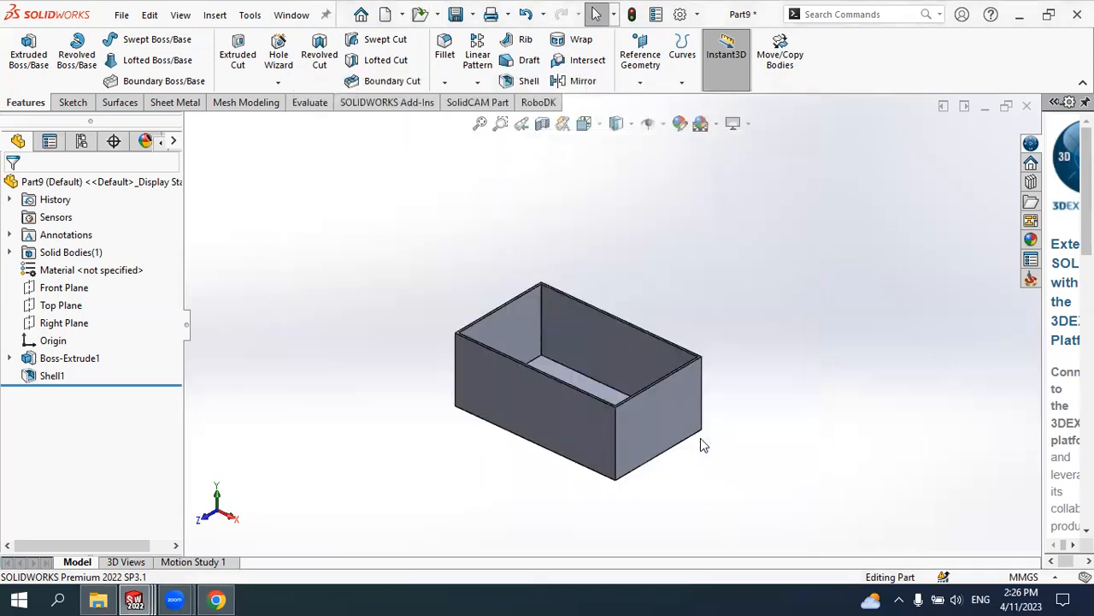
# Close the Part9 shelled box, the Part8 cylinder with wrapped text, and the unsaved Part1 document
pyautogui.click(1027, 106)
pyautogui.click(483, 312)
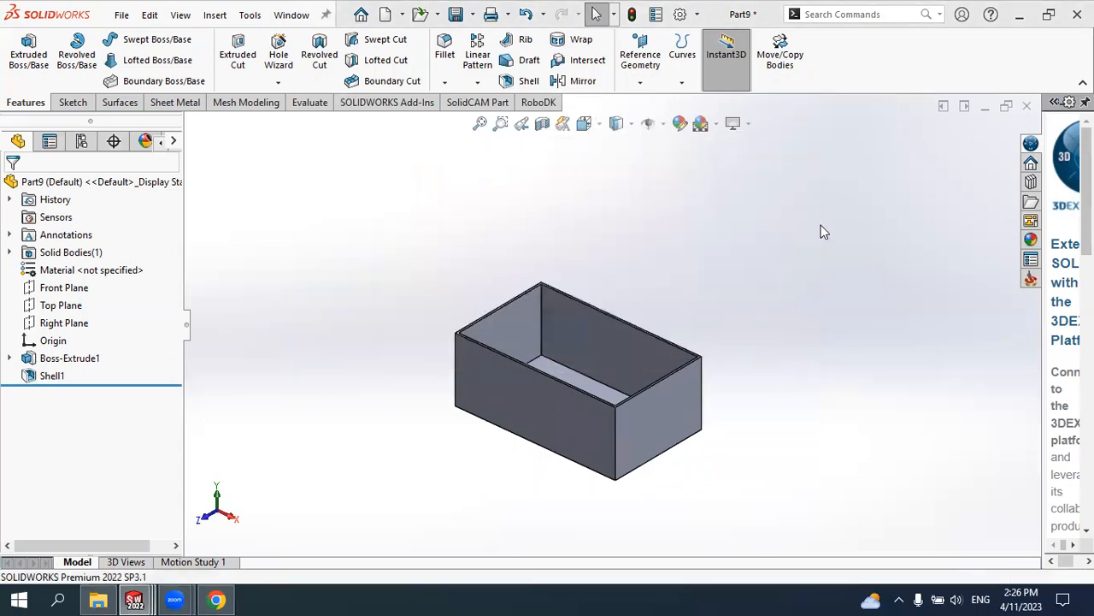
pyautogui.click(1027, 106)
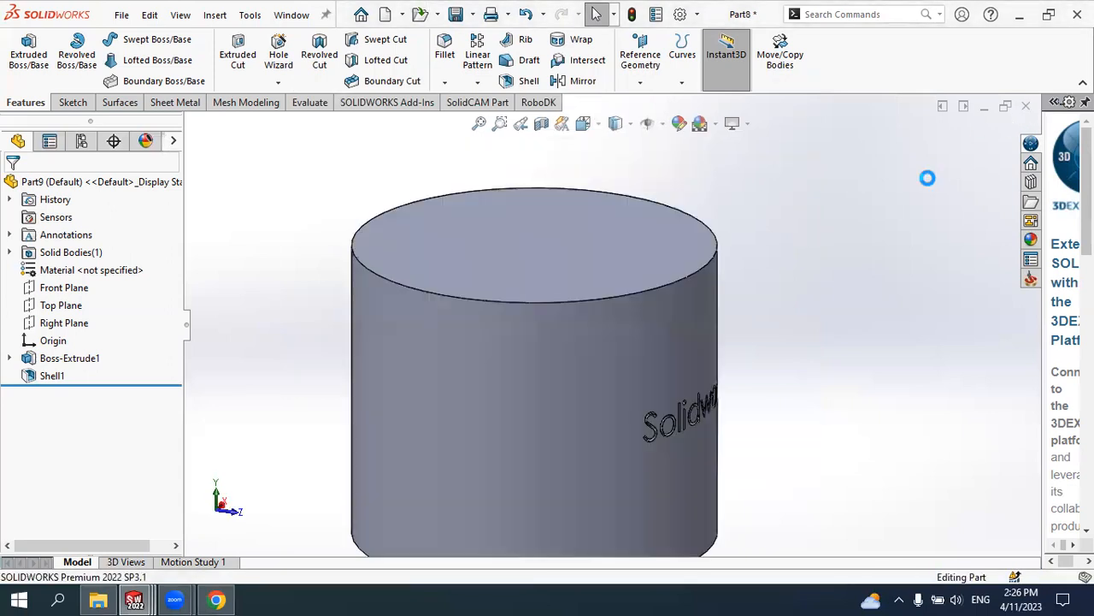
pyautogui.click(601, 313)
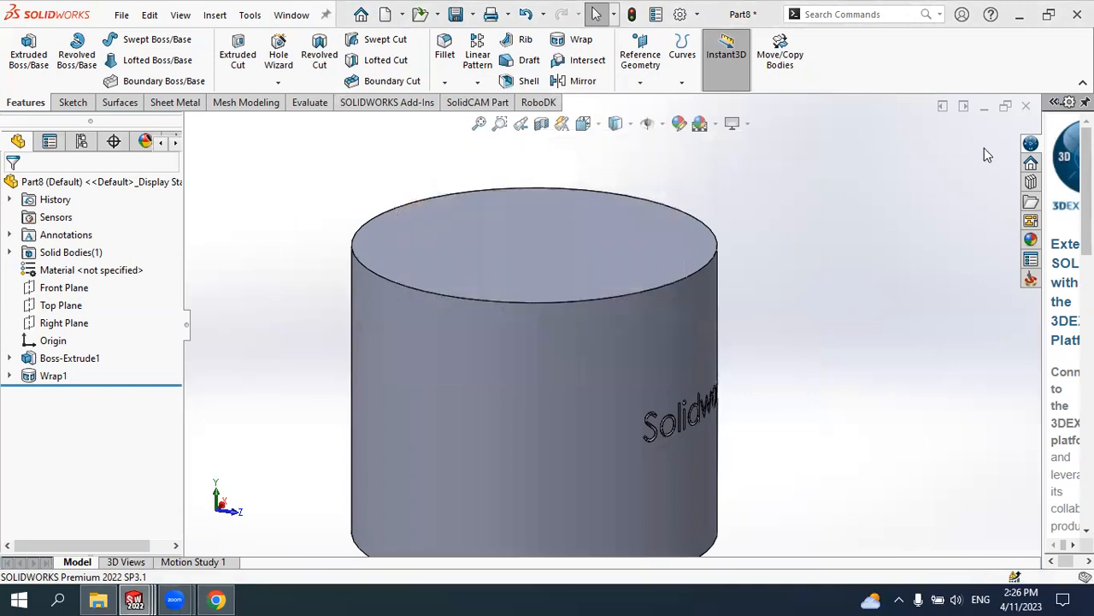
pyautogui.click(1027, 106)
pyautogui.click(596, 332)
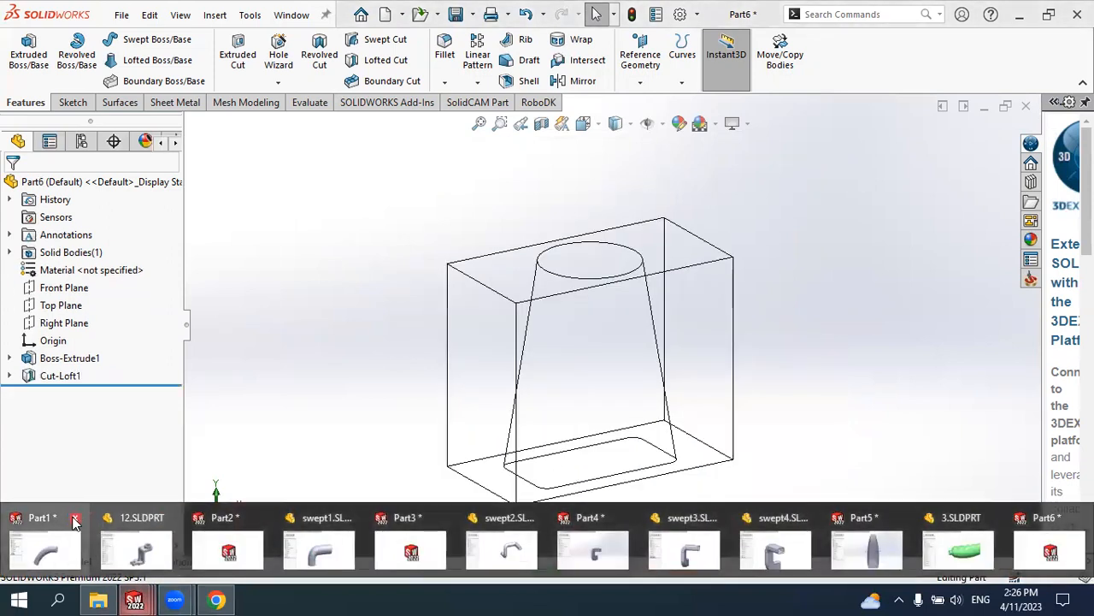
pyautogui.click(75, 521)
pyautogui.click(507, 313)
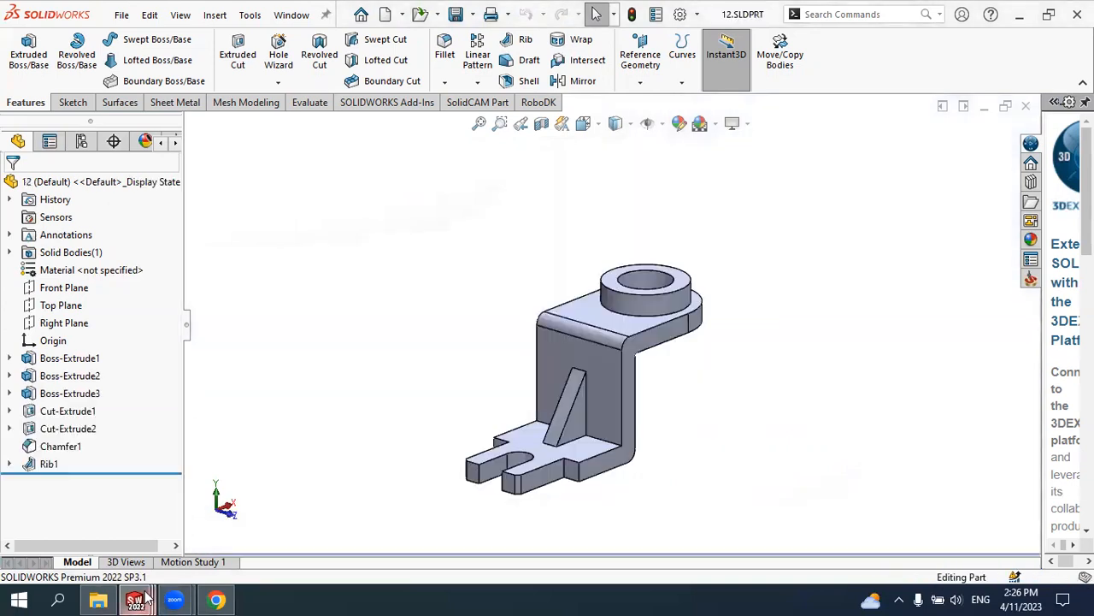
pyautogui.moveTo(147, 597)
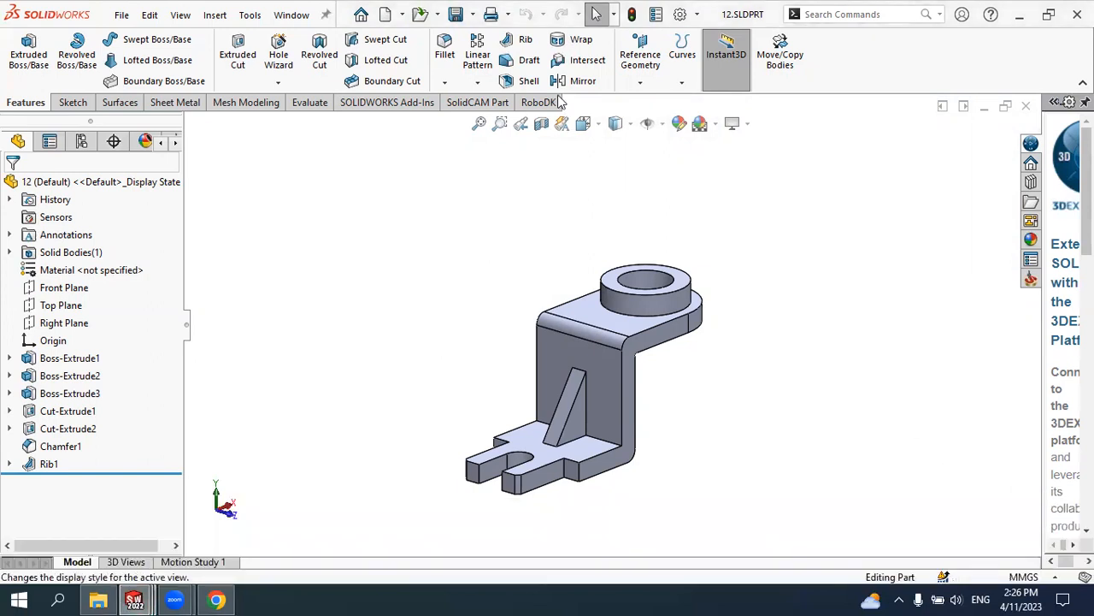
# Open Part1.SLDPRT from folder 6 of 2_plastics
pyautogui.click(420, 14)
pyautogui.click(566, 209)
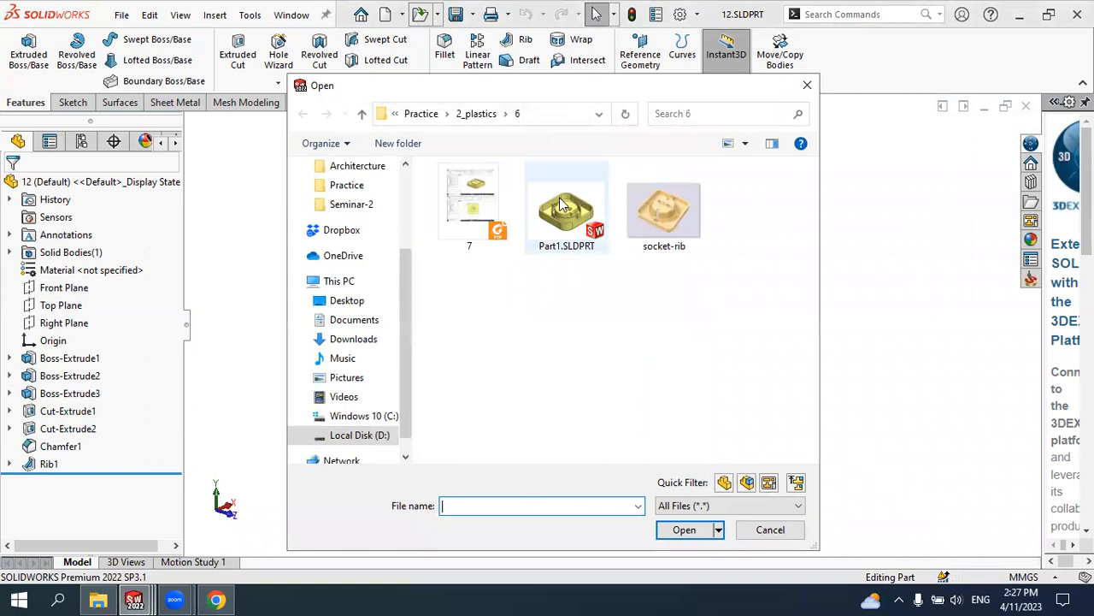
pyautogui.click(684, 529)
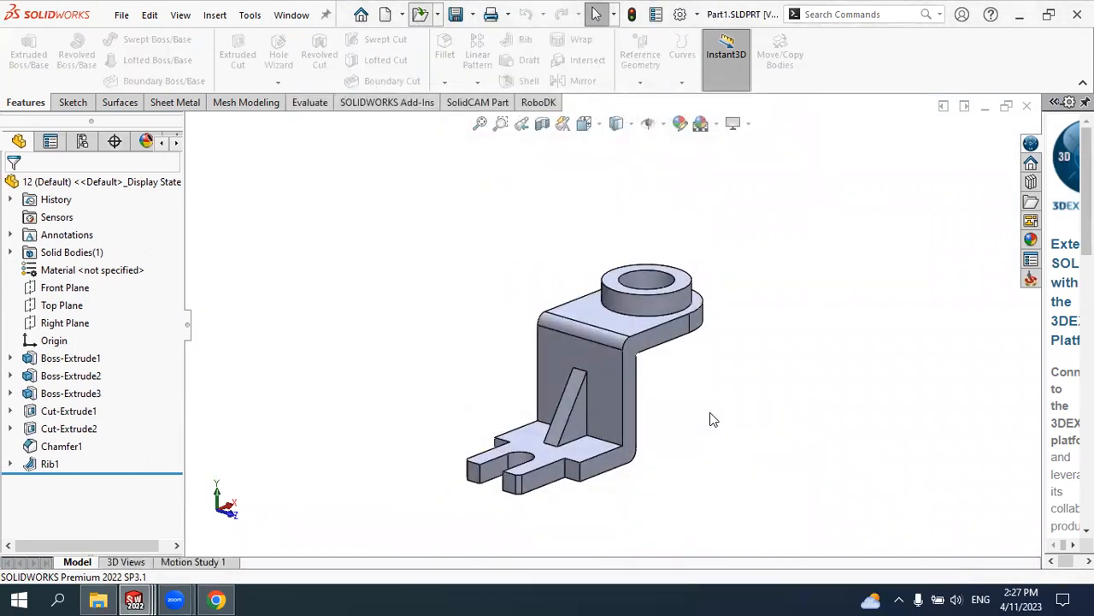
# Roll the socket part's feature history back to just after Boss-Extrude1 so only the base block is shown
pyautogui.moveTo(693, 382); pyautogui.dragTo(694, 439, button='middle')
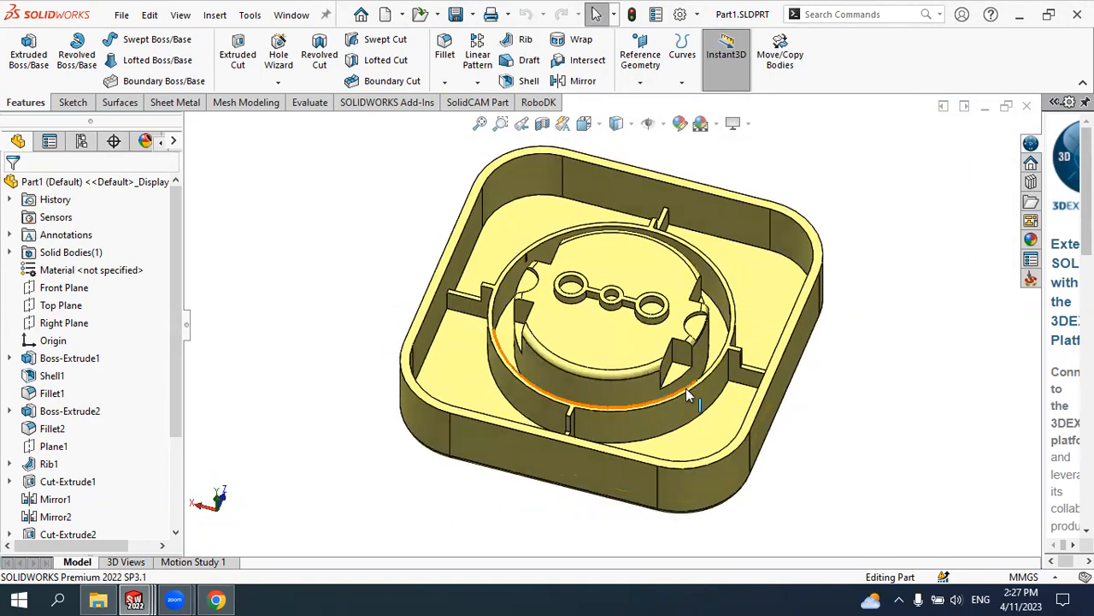
pyautogui.scroll(1, 679, 360)
pyautogui.scroll(-2, 653, 270)
pyautogui.moveTo(511, 248); pyautogui.dragTo(374, 239, button='middle')
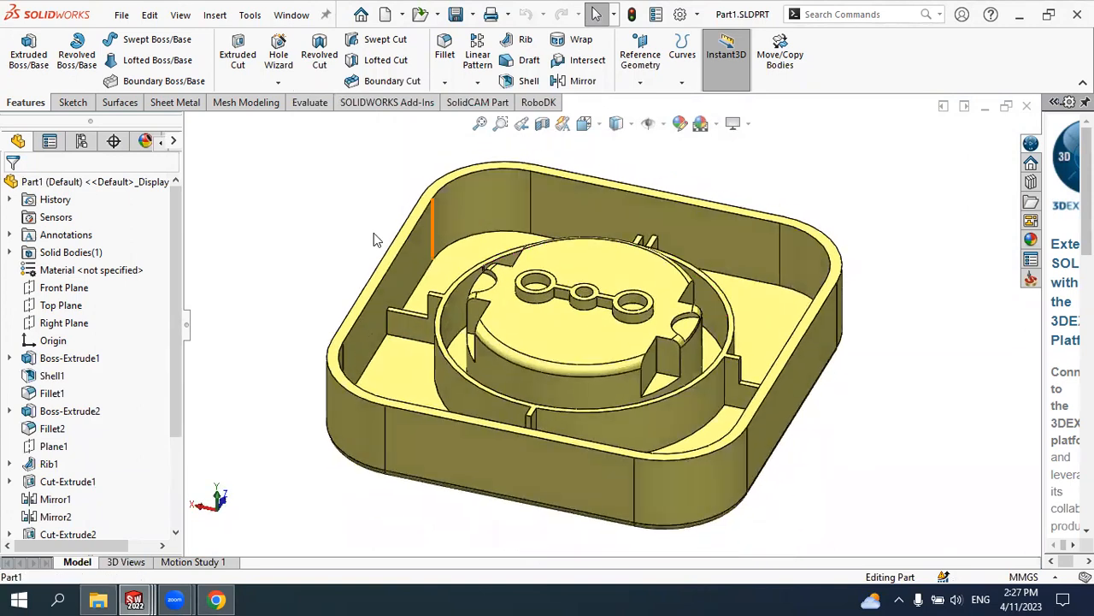
pyautogui.click(75, 359)
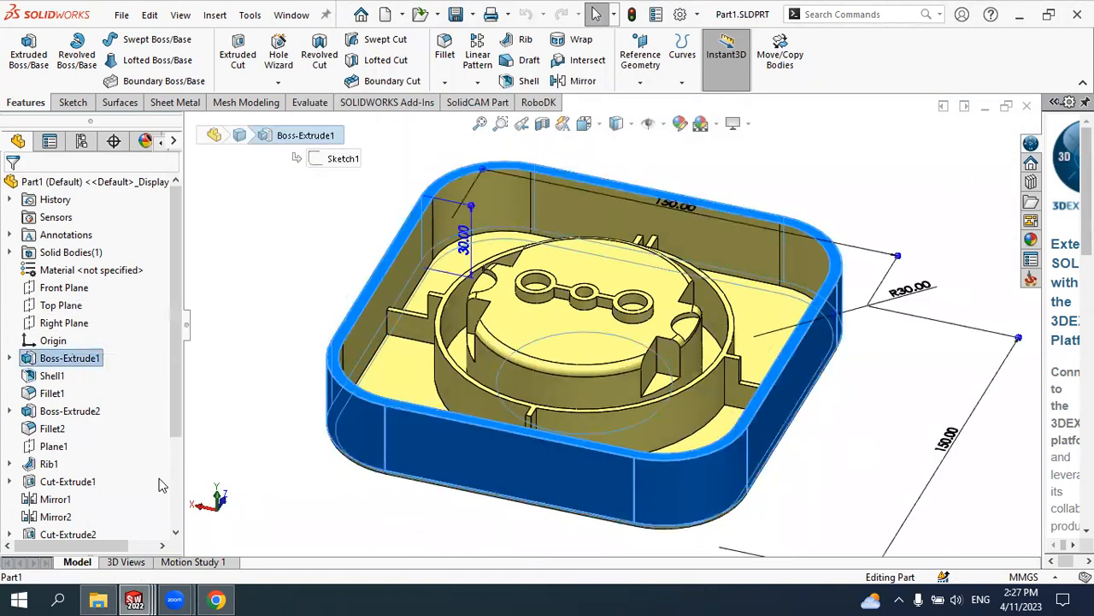
pyautogui.moveTo(168, 412); pyautogui.dragTo(178, 508)
pyautogui.moveTo(78, 525); pyautogui.dragTo(77, 365)
pyautogui.moveTo(860, 391); pyautogui.dragTo(866, 359, button='middle')
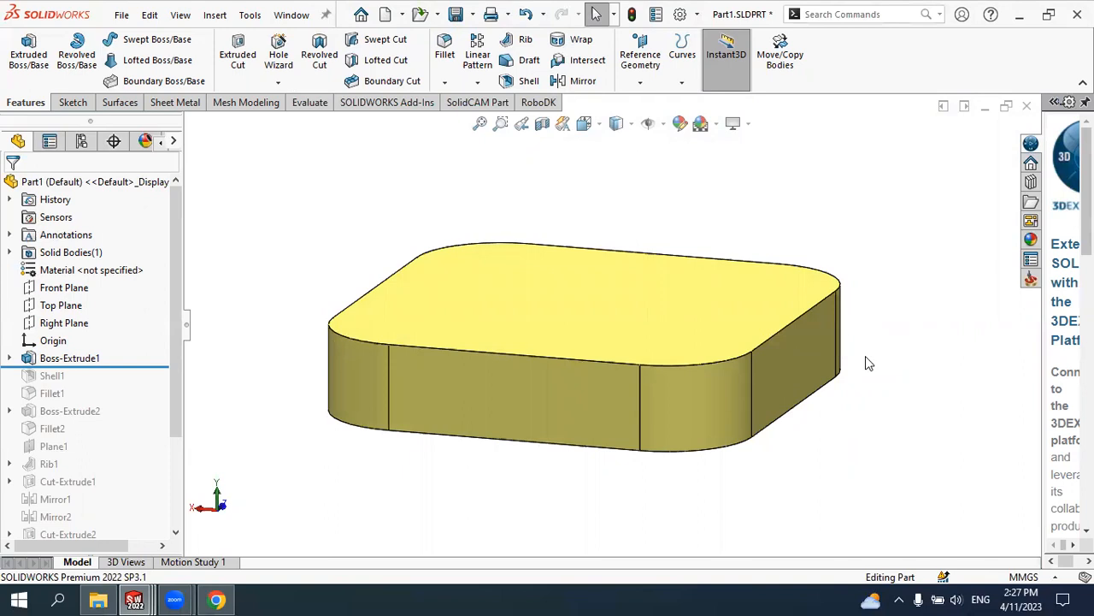
pyautogui.moveTo(789, 303); pyautogui.dragTo(754, 307, button='middle')
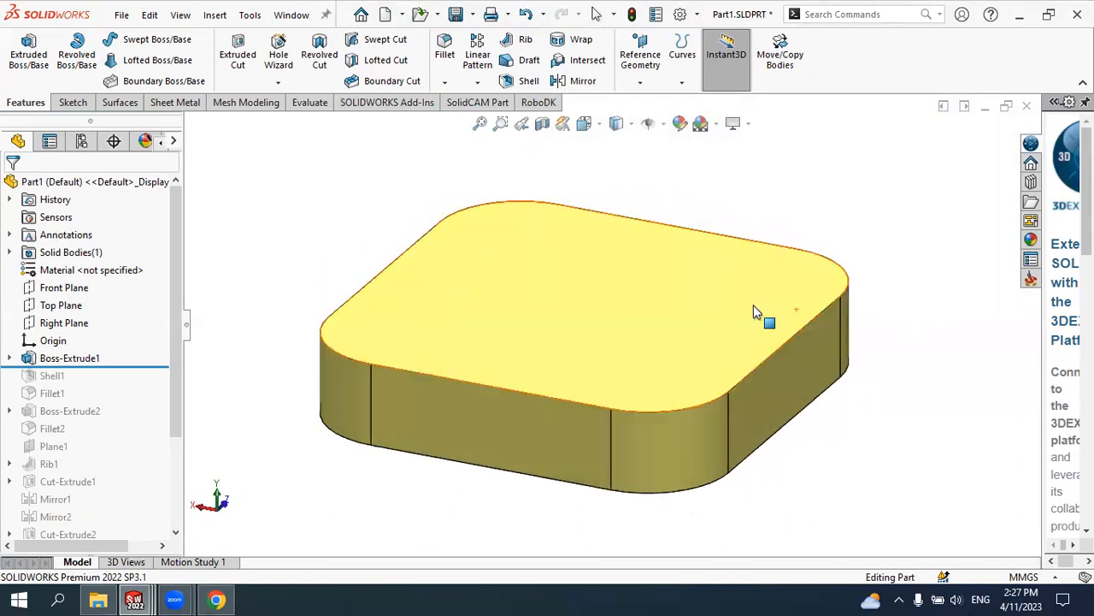
# Inspect Boss-Extrude1 in the base block and roll the feature history forward to include Shell1
pyautogui.click(86, 359)
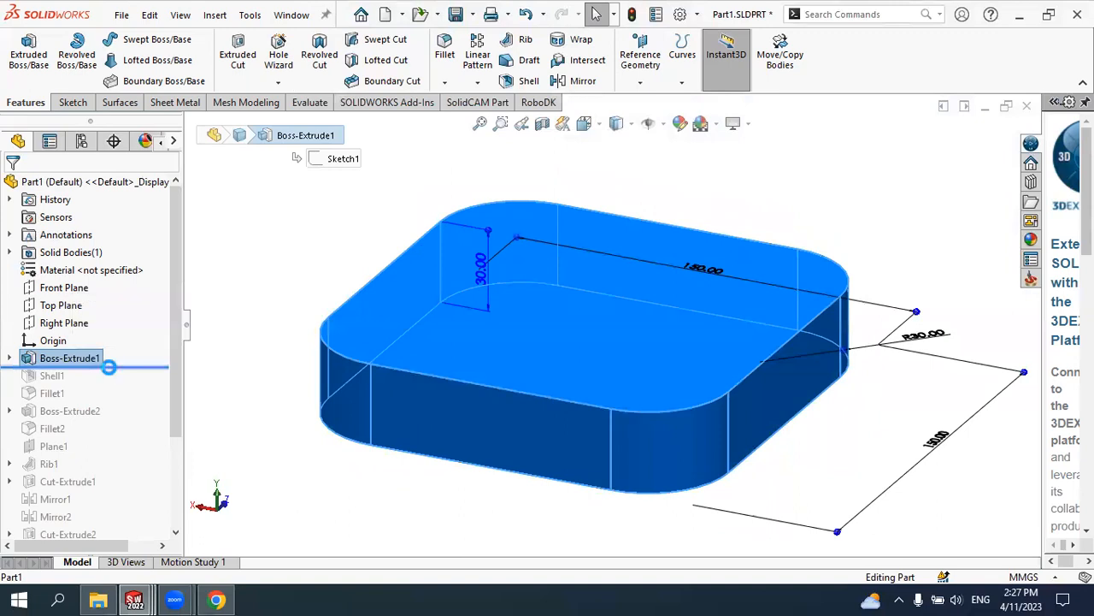
pyautogui.click(120, 366)
pyautogui.moveTo(120, 366)
pyautogui.mouseDown()
pyautogui.moveTo(108, 373)
pyautogui.moveTo(116, 384)
pyautogui.mouseUp()
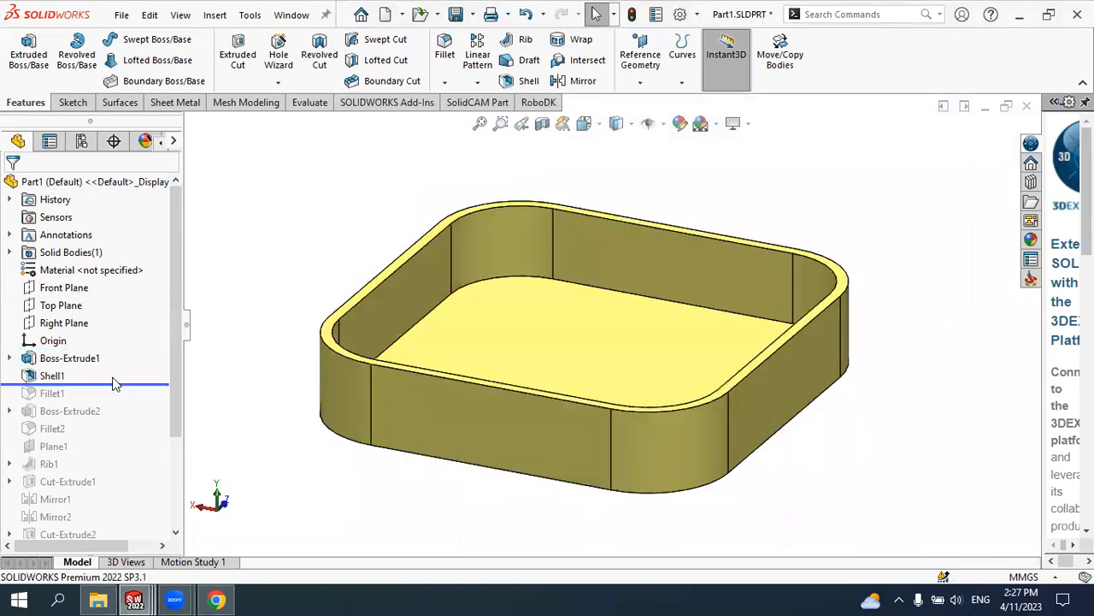
pyautogui.moveTo(265, 339); pyautogui.dragTo(308, 318, button='middle')
# Roll the feature history forward one feature at a time to include Fillet1 and Boss-Extrude2
pyautogui.moveTo(125, 379); pyautogui.dragTo(129, 401)
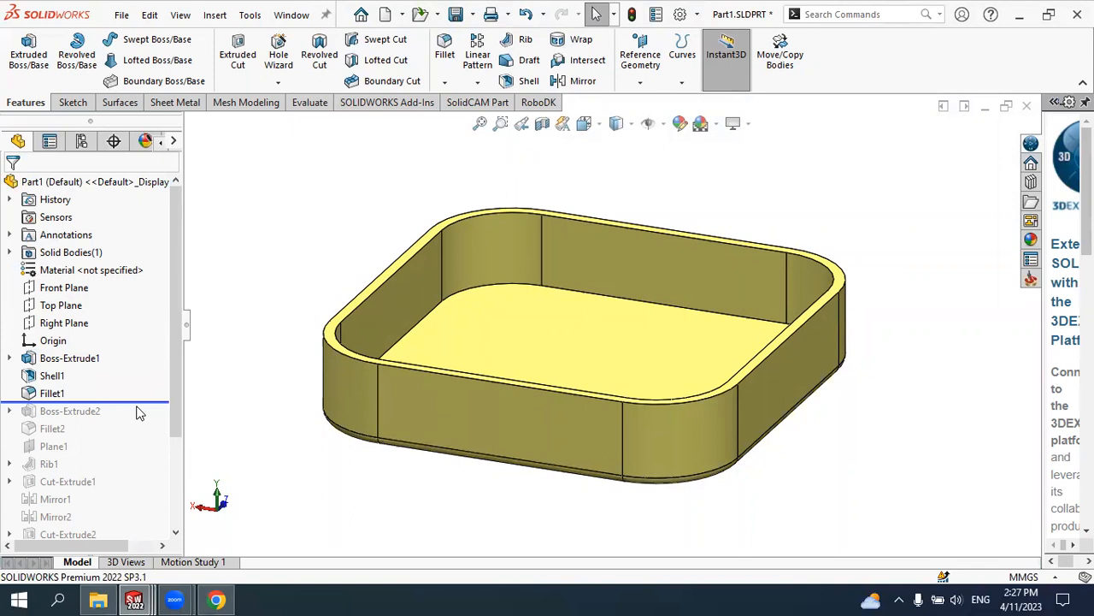
pyautogui.moveTo(142, 402); pyautogui.dragTo(130, 417)
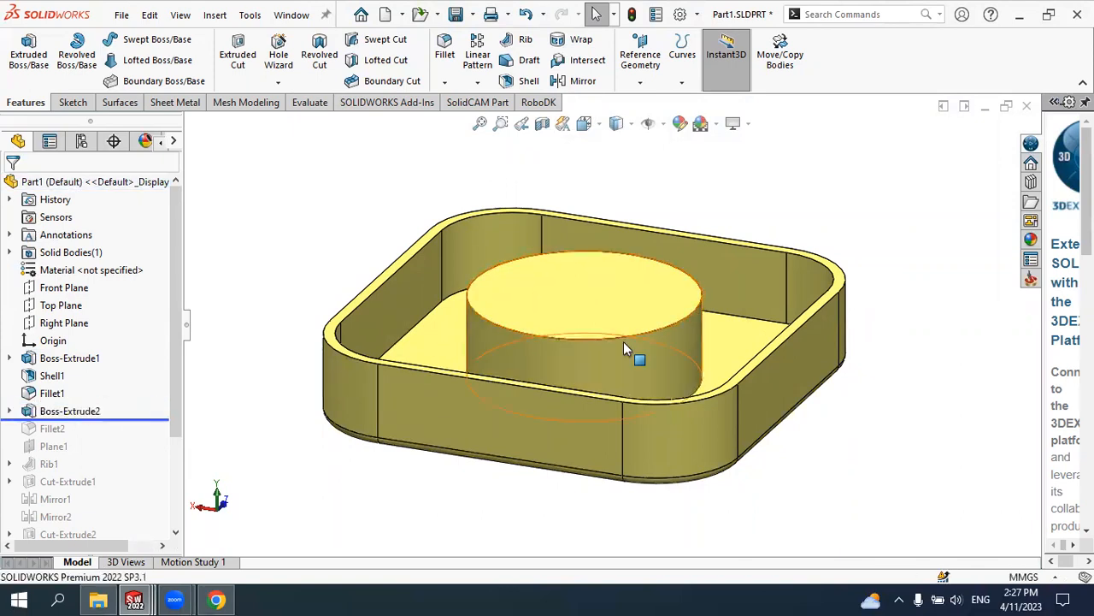
pyautogui.moveTo(595, 330); pyautogui.dragTo(415, 359, button='middle')
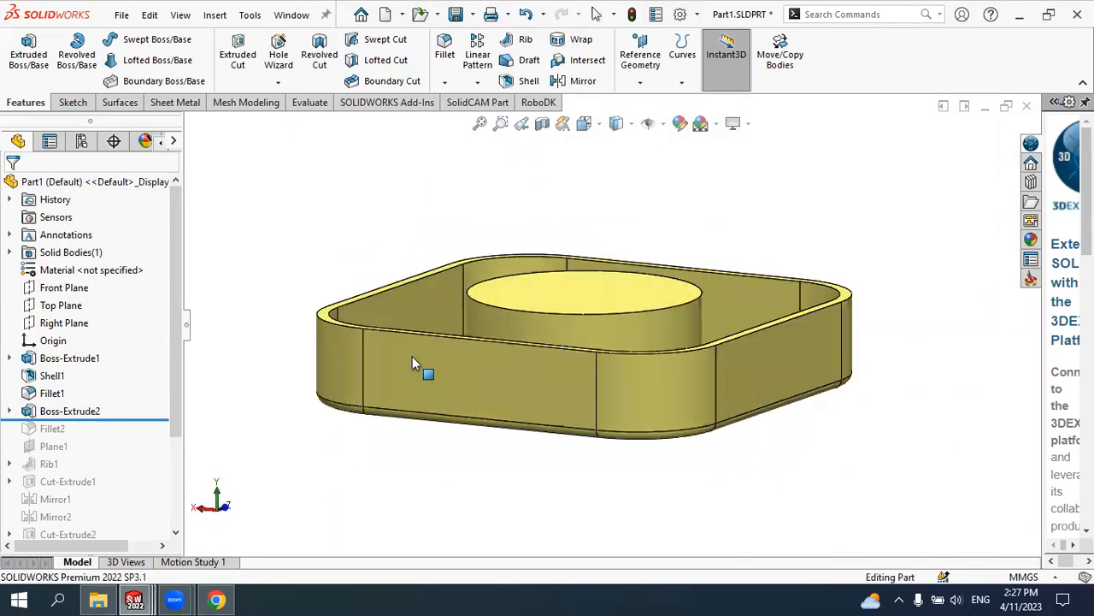
# Roll the feature history forward through Fillet2, Plane1 and Rib1, and select the outer face of the circular rib
pyautogui.moveTo(134, 420); pyautogui.dragTo(116, 464)
pyautogui.moveTo(550, 325); pyautogui.dragTo(388, 352, button='middle')
pyautogui.scroll(-2, 390, 350)
pyautogui.click(393, 345)
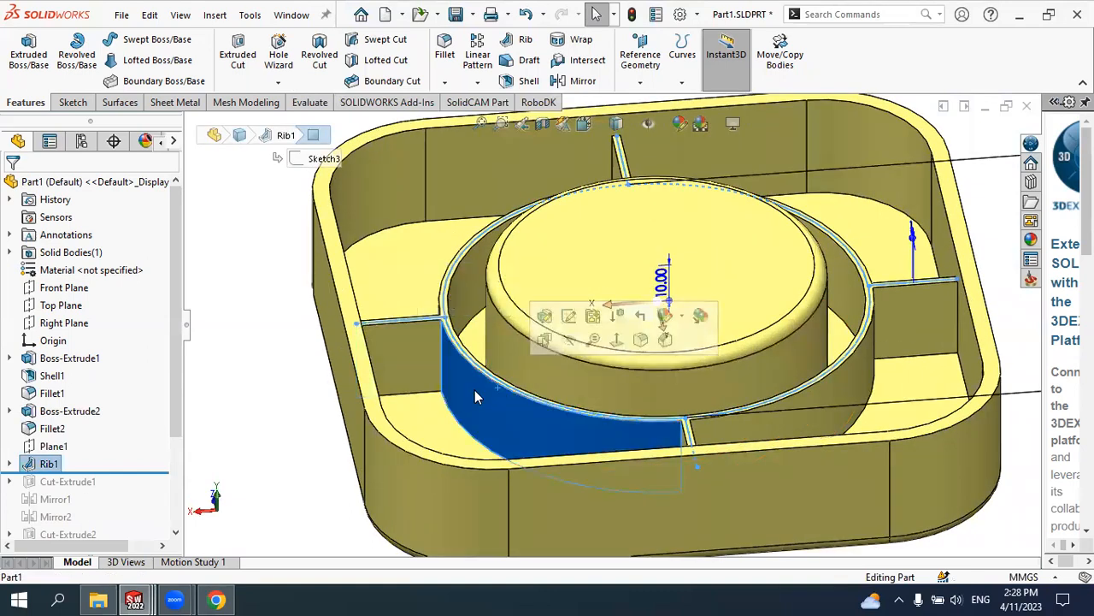
# Inspect one straight rib and the complete Rib1 feature connecting the circular wall to the outer walls
pyautogui.click(900, 321)
pyautogui.scroll(1, 908, 323)
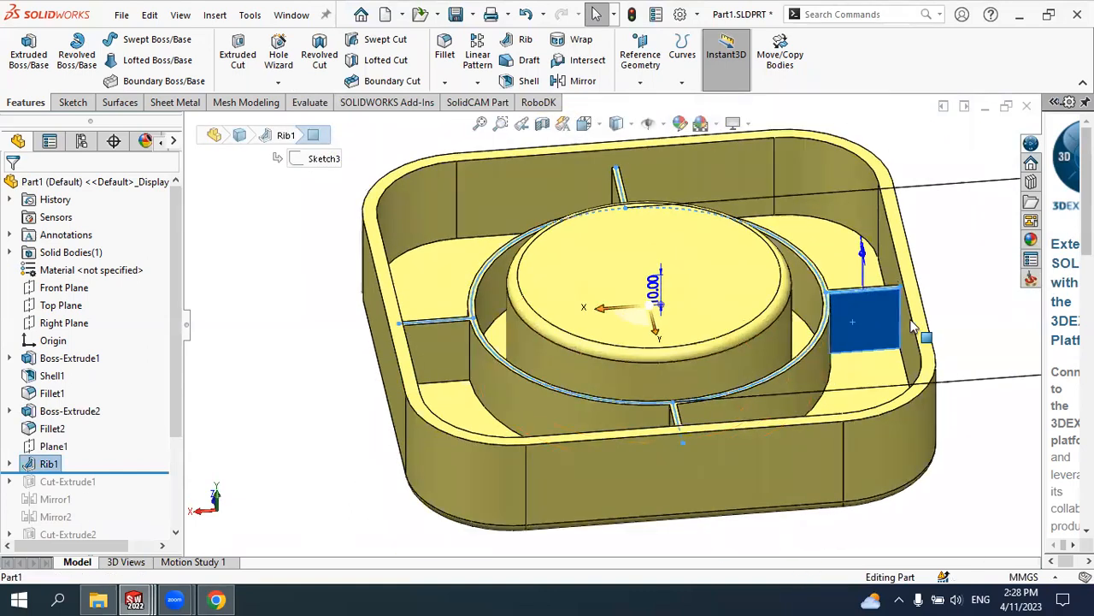
pyautogui.scroll(2, 911, 325)
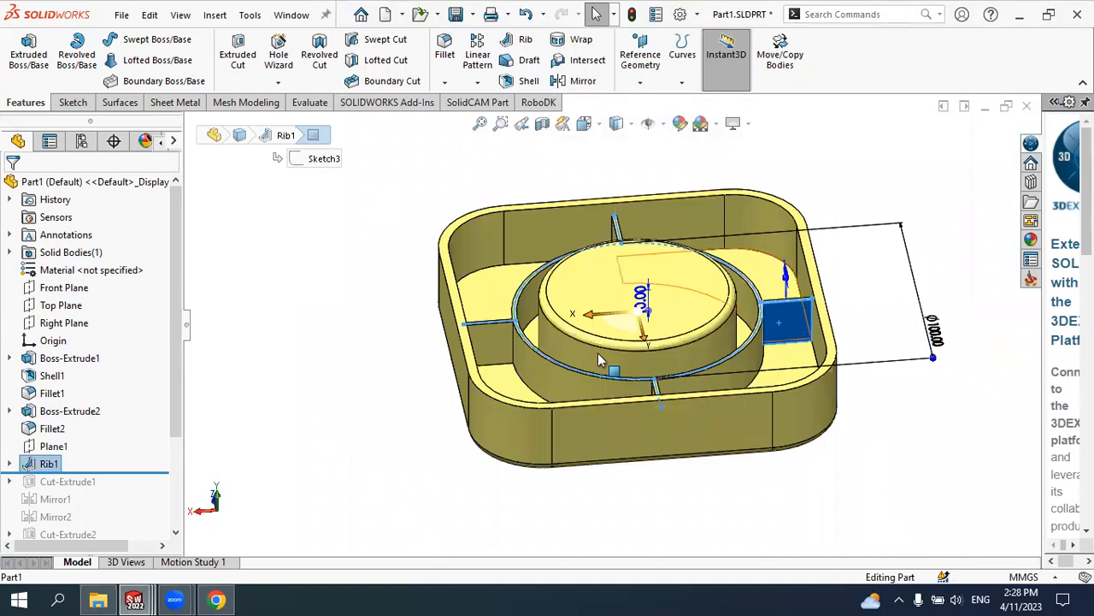
pyautogui.click(51, 445)
pyautogui.click(49, 465)
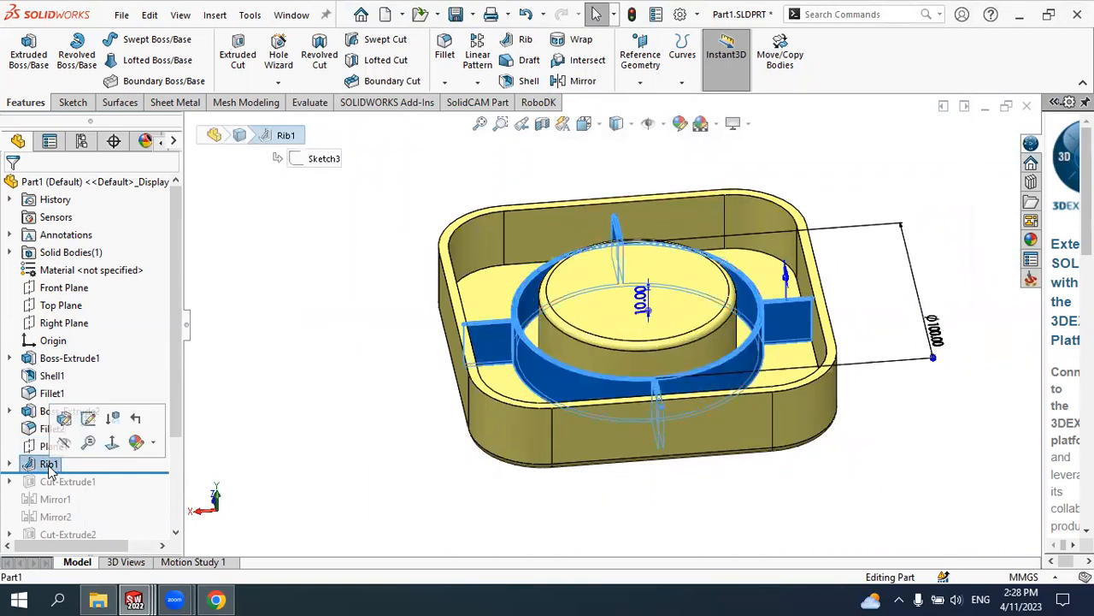
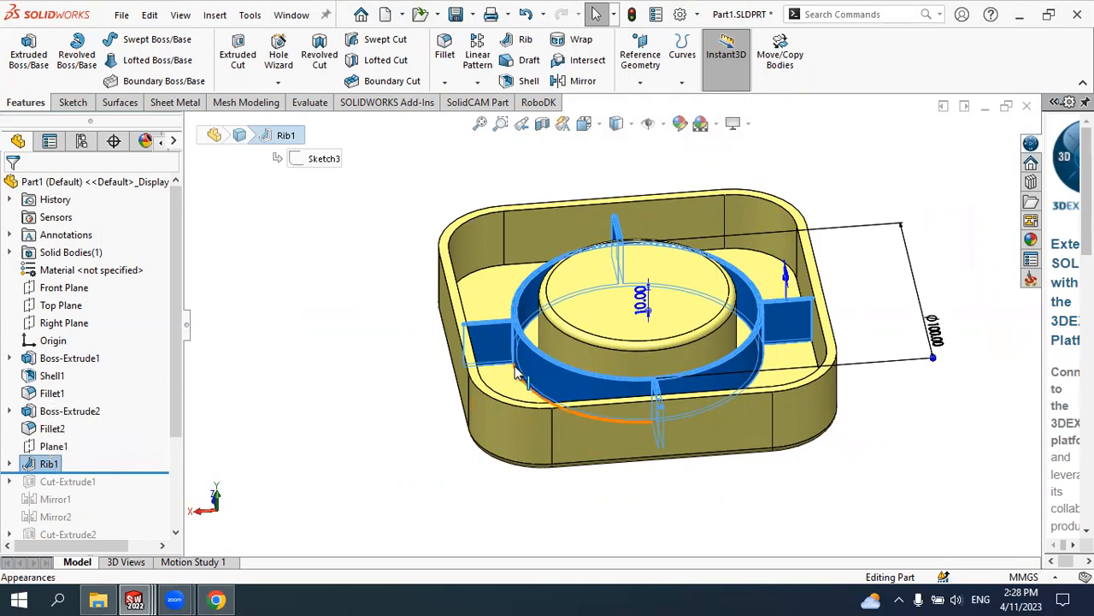
pyautogui.moveTo(544, 344); pyautogui.dragTo(503, 301, button='middle')
pyautogui.scroll(-2, 508, 303)
pyautogui.scroll(-1, 508, 309)
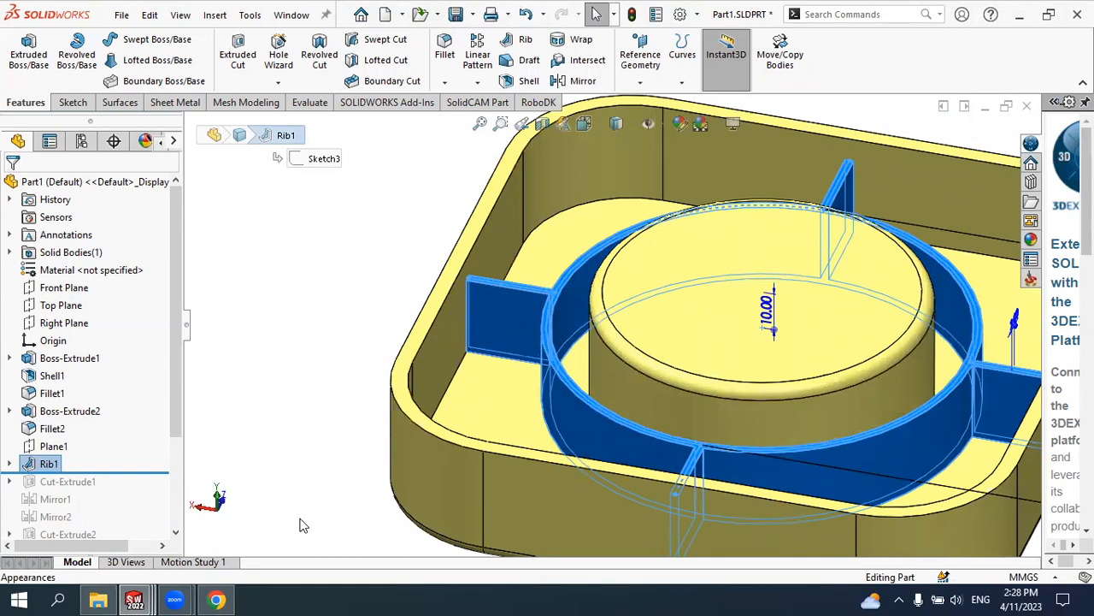
# Switch to Chrome and search Google Images for "plastic element" in a new tab
pyautogui.click(219, 600)
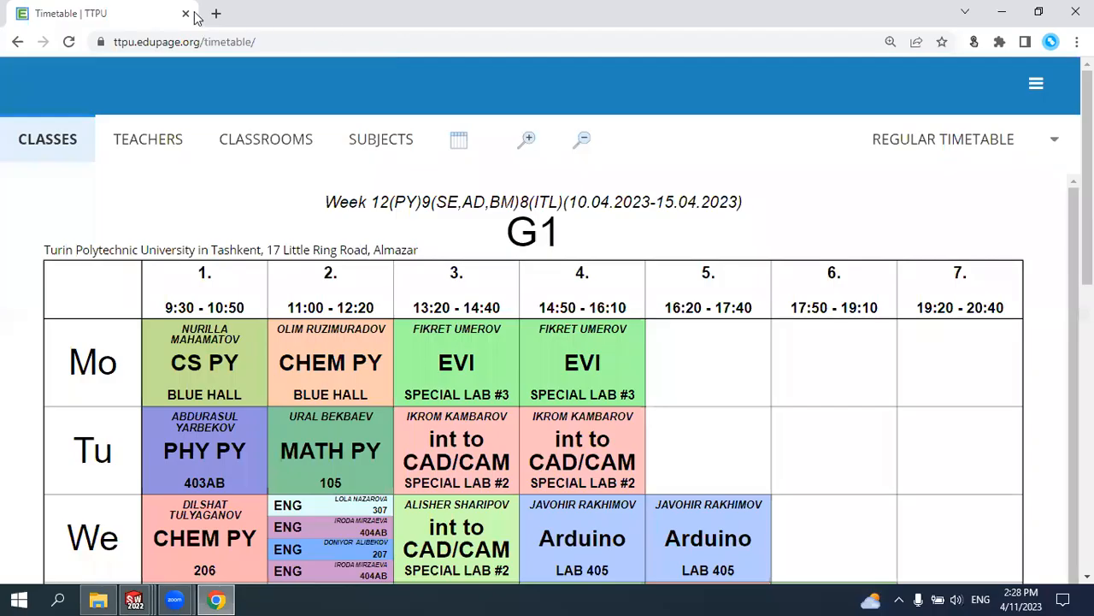
pyautogui.click(215, 15)
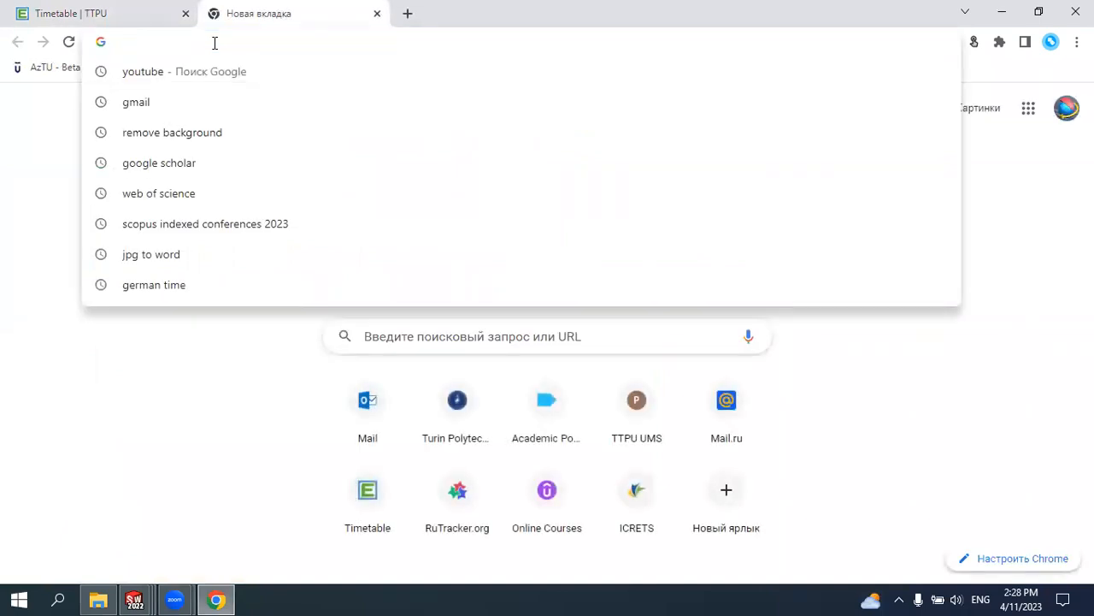
pyautogui.write('plasti')
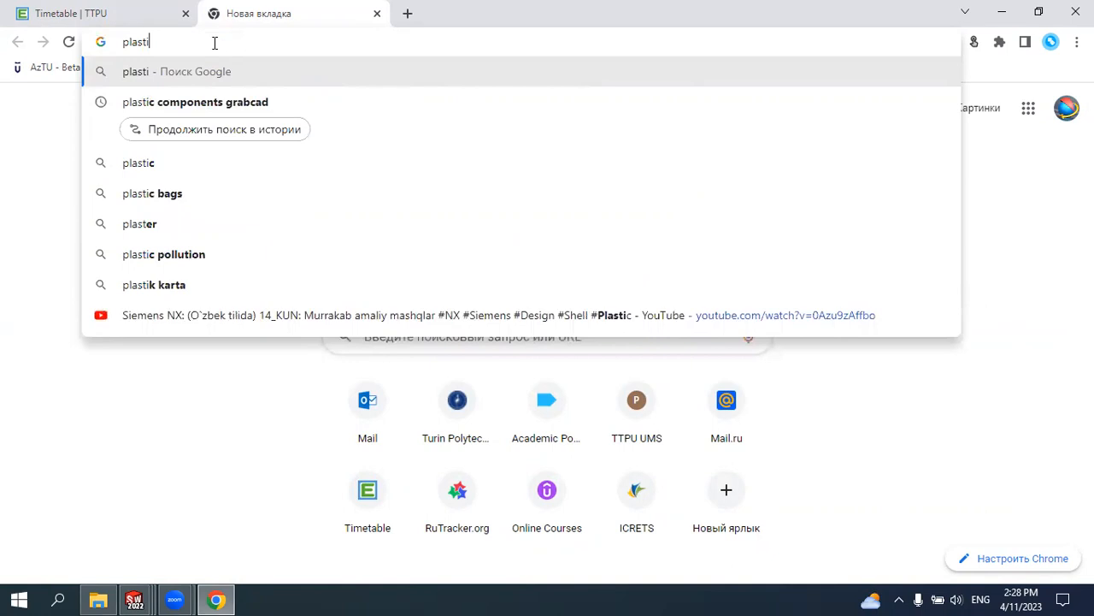
pyautogui.write('c element')
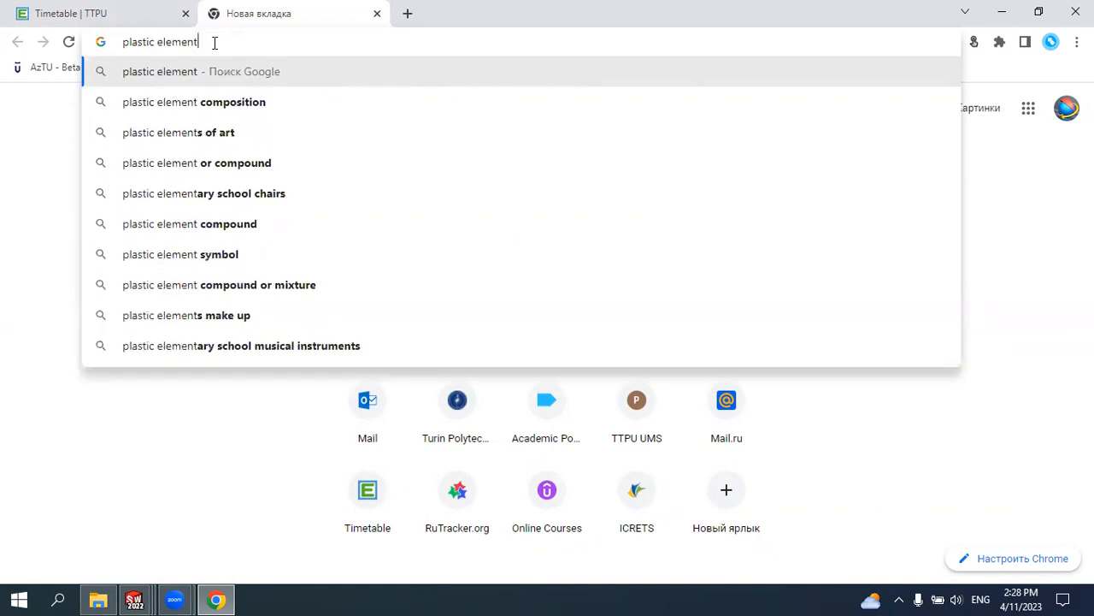
pyautogui.press('Return')
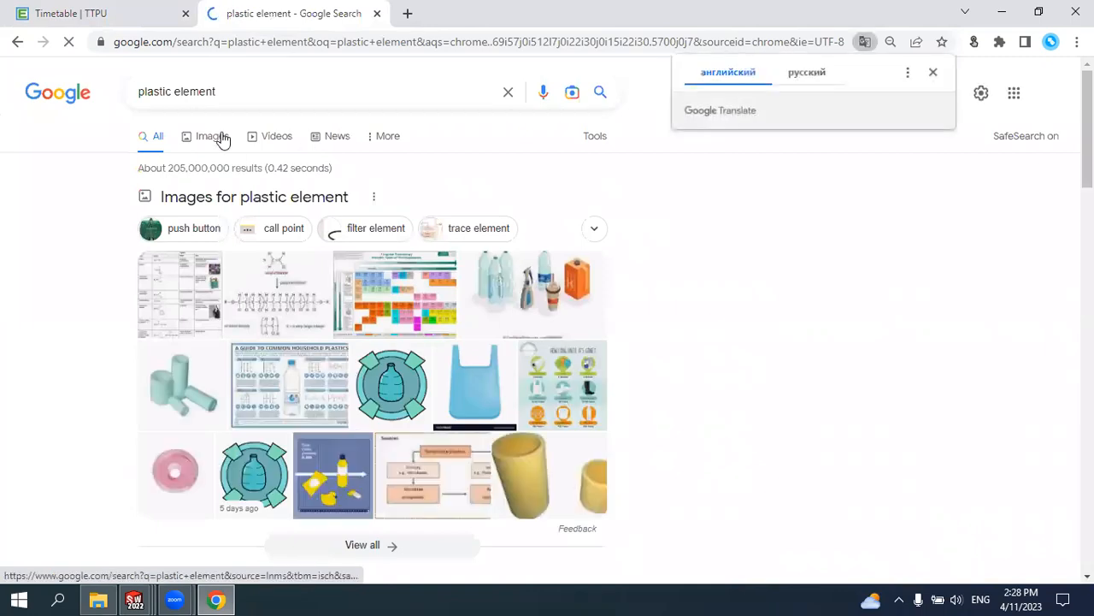
pyautogui.click(219, 137)
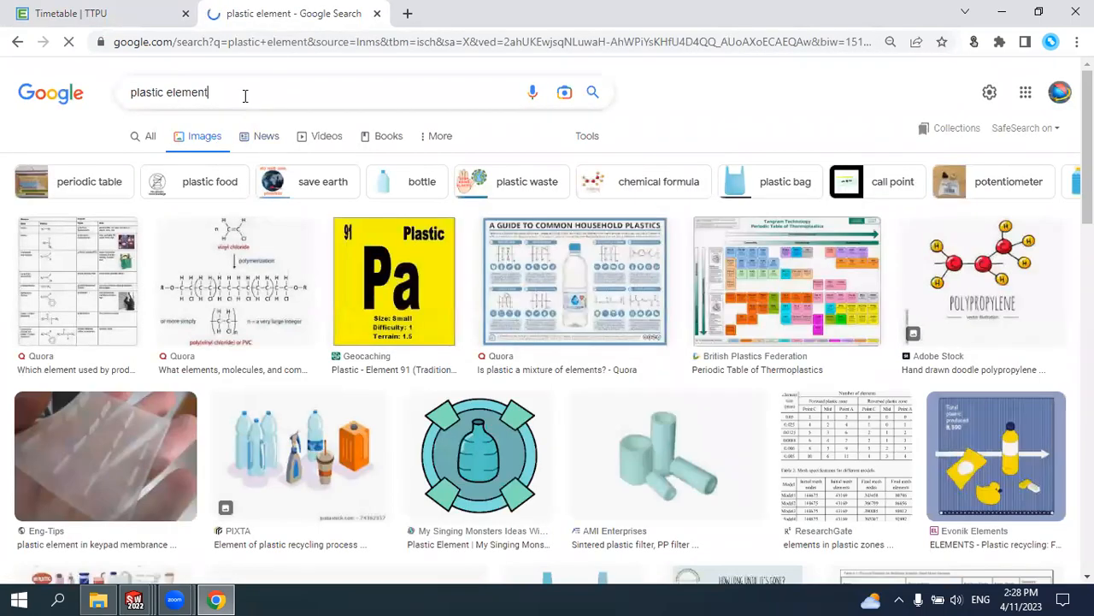
# Refine the image search to "plastic rib element"
pyautogui.click(179, 93)
pyautogui.click(168, 92)
pyautogui.write('c  rib')
pyautogui.press('Return')
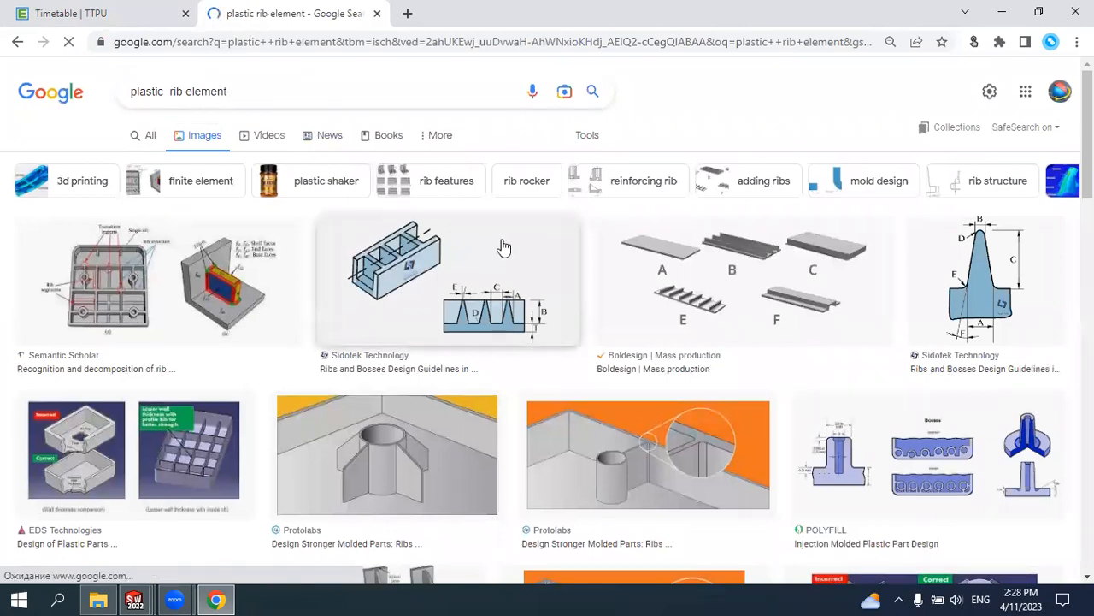
# Look through the image results for real plastic parts with reinforcing ribs
pyautogui.scroll(-5, 503, 246)
pyautogui.scroll(-6, 503, 247)
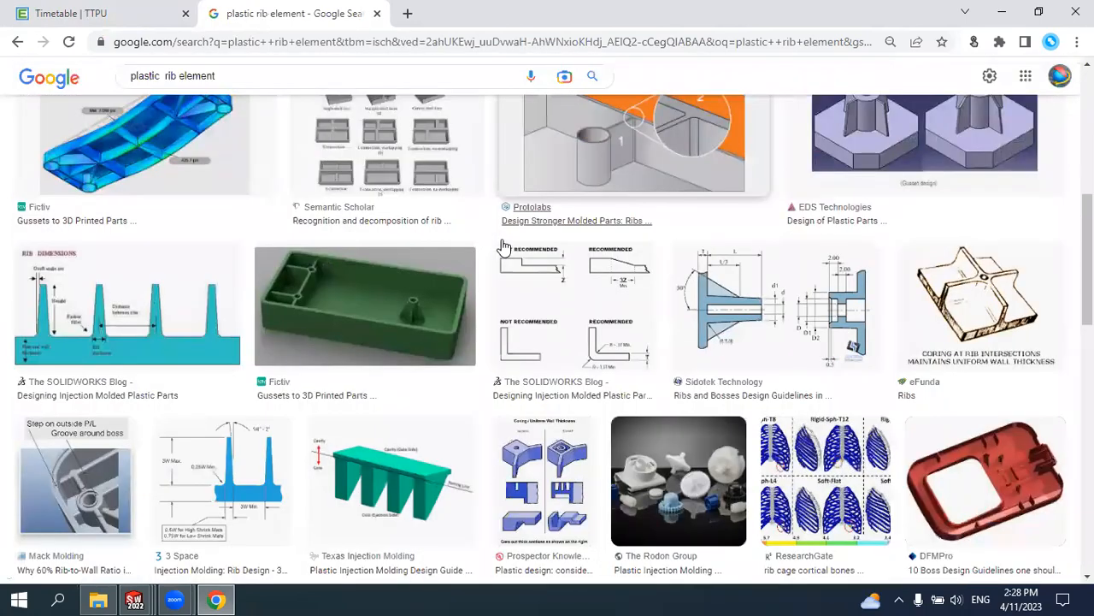
pyautogui.scroll(-3, 503, 247)
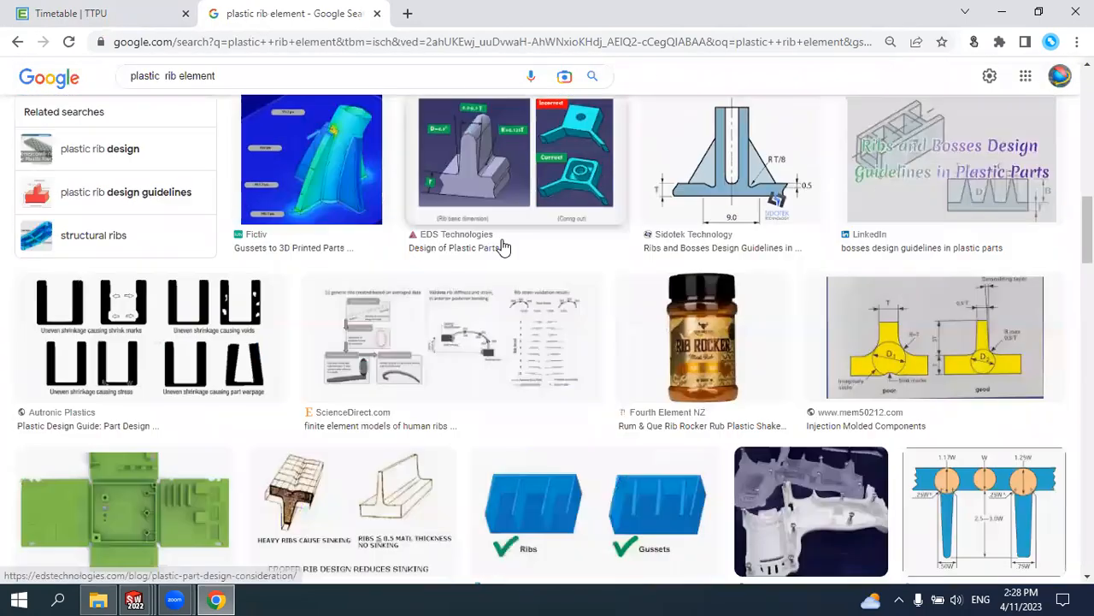
pyautogui.scroll(-1, 502, 246)
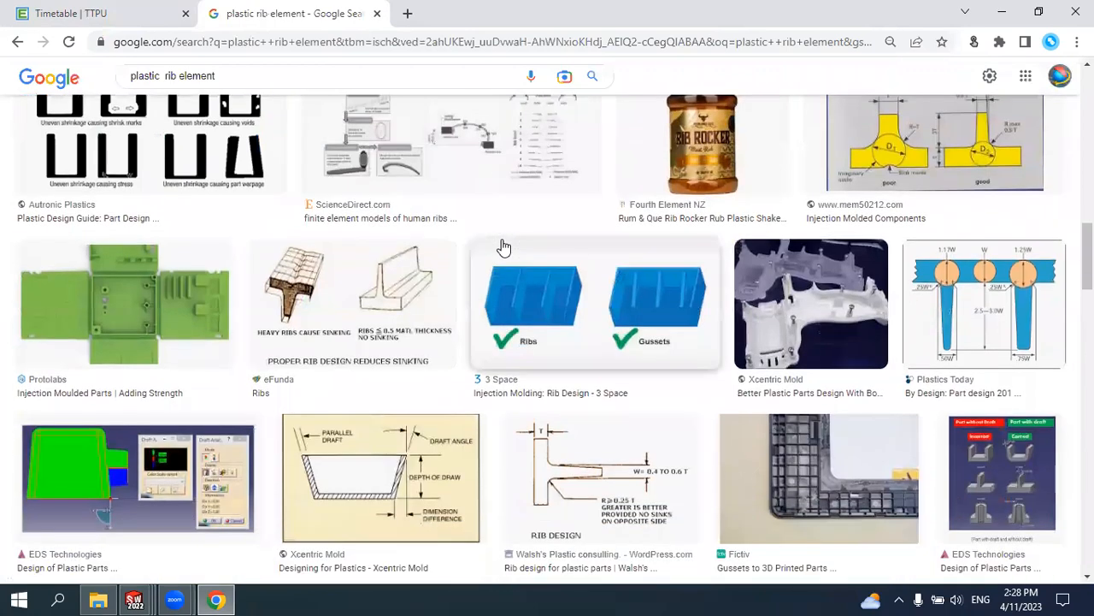
pyautogui.scroll(-5, 503, 246)
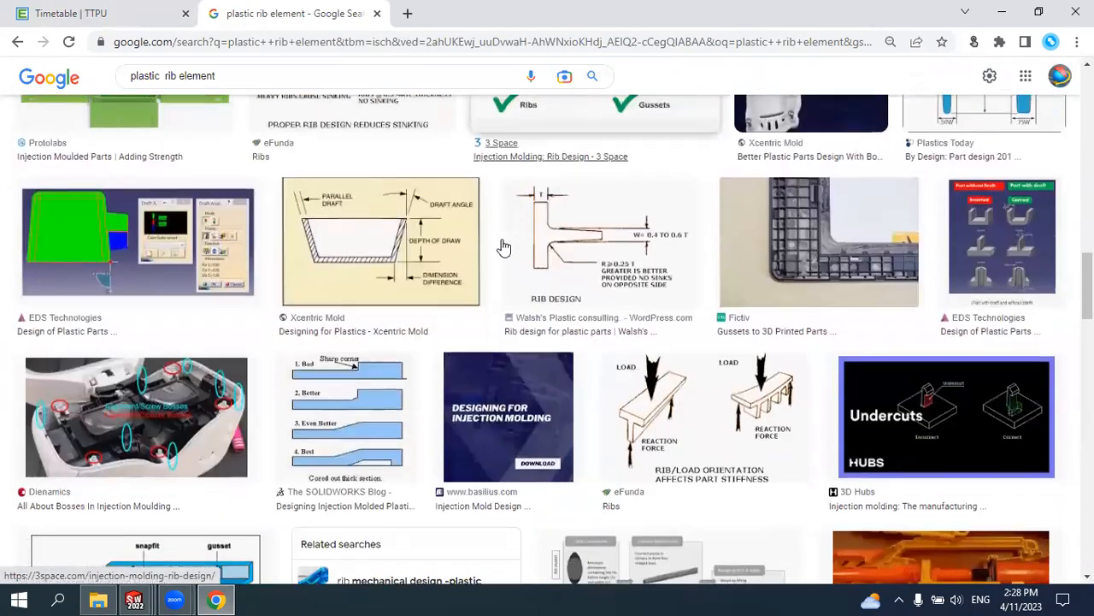
pyautogui.scroll(-2, 503, 246)
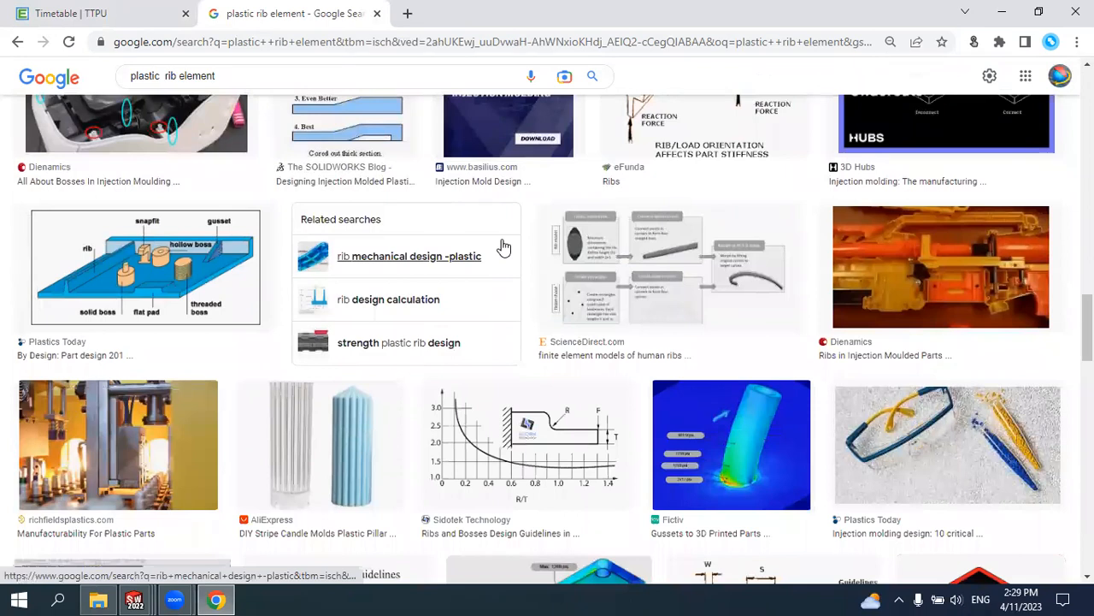
pyautogui.scroll(-4, 503, 246)
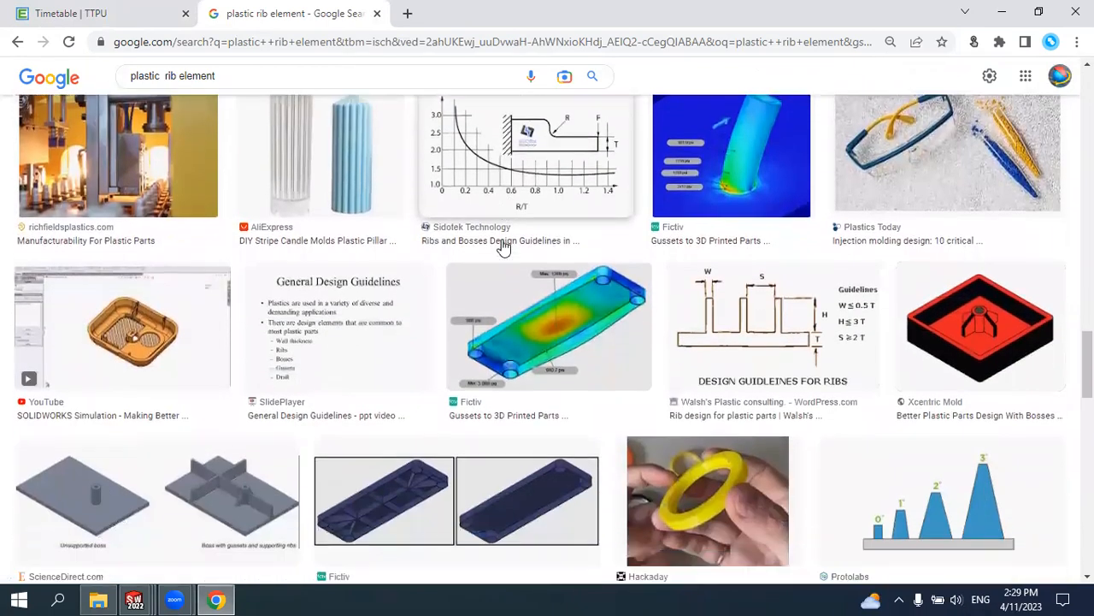
pyautogui.scroll(-3, 398, 284)
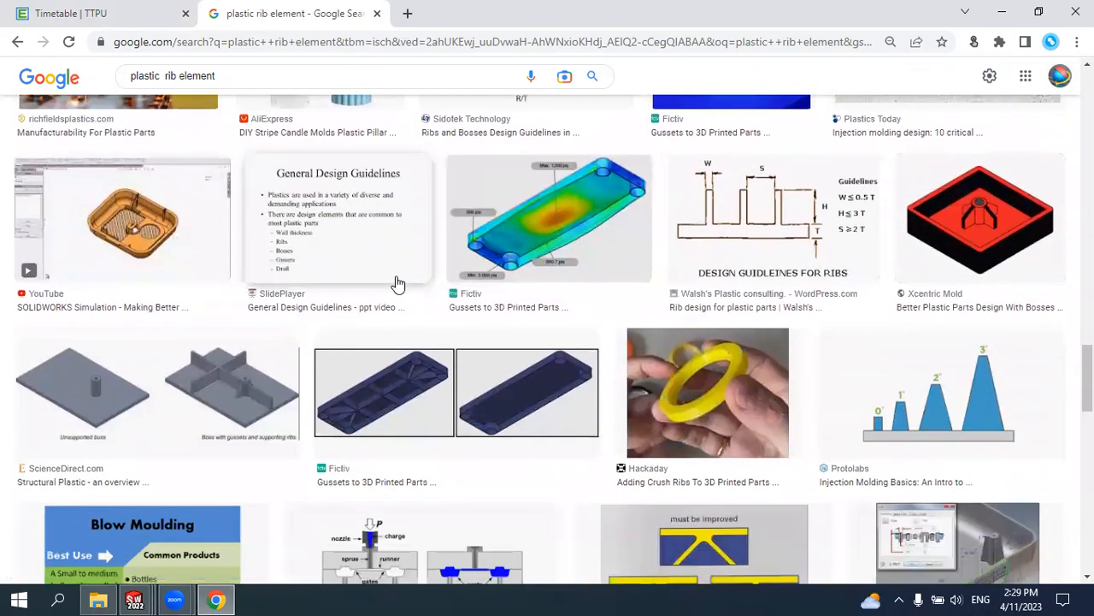
pyautogui.scroll(-3, 397, 283)
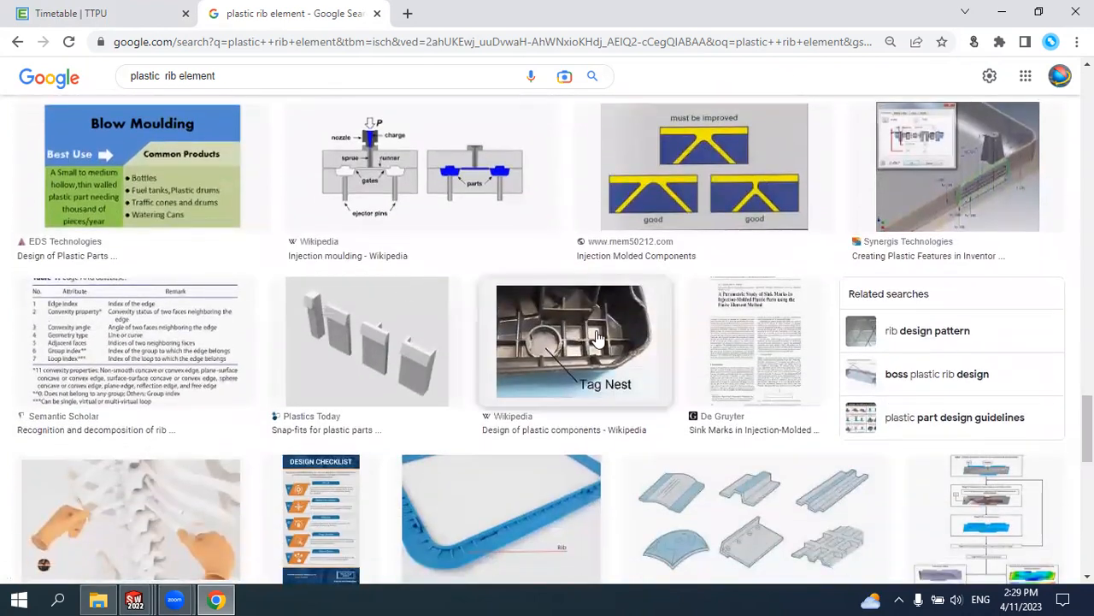
# Open the Wikipedia plastic component result, return to the image search and enlarge the related ResearchGate picture of reinforcement ribs
pyautogui.click(598, 338)
pyautogui.click(826, 219)
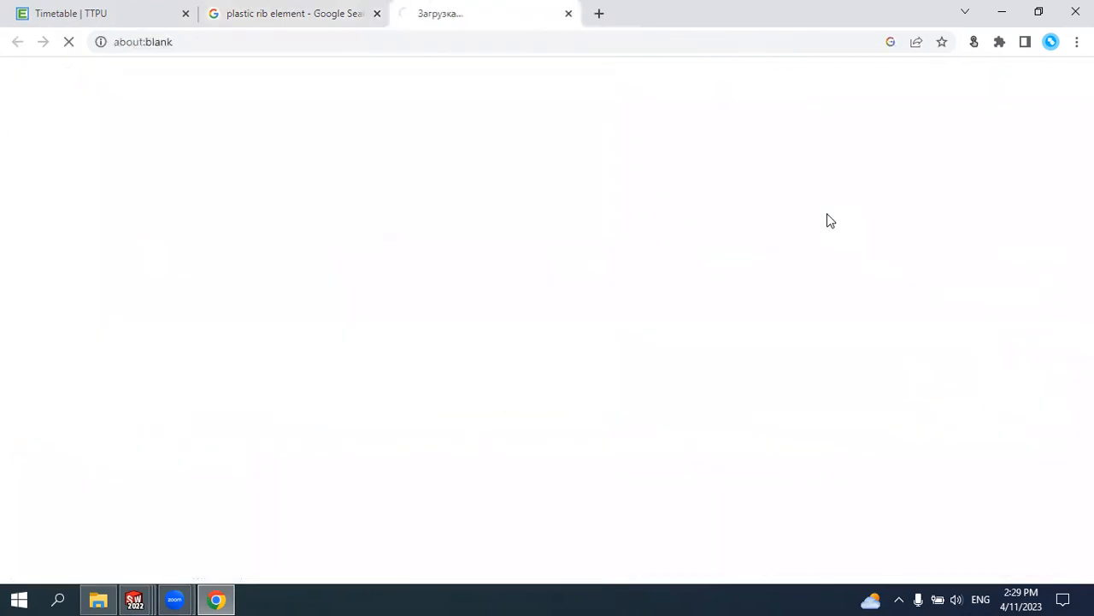
pyautogui.click(335, 19)
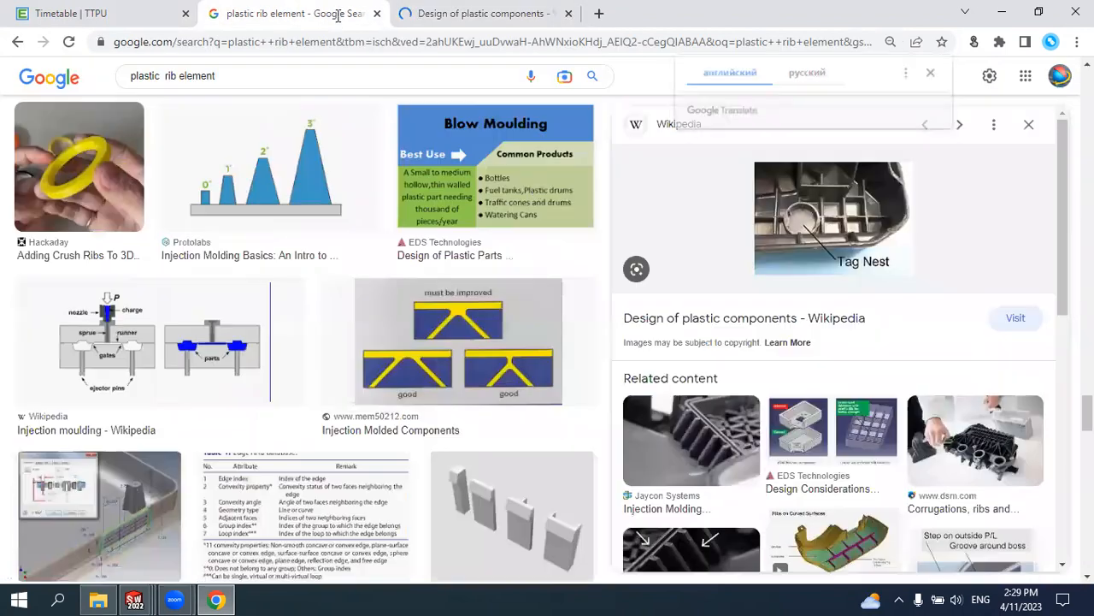
pyautogui.scroll(-3, 734, 288)
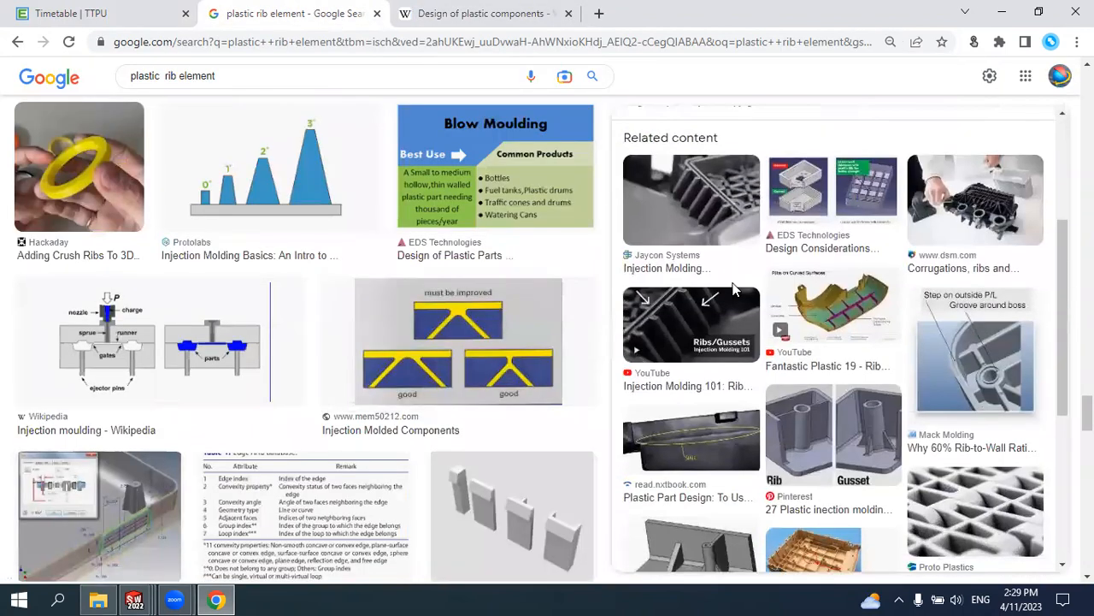
pyautogui.scroll(-2, 734, 287)
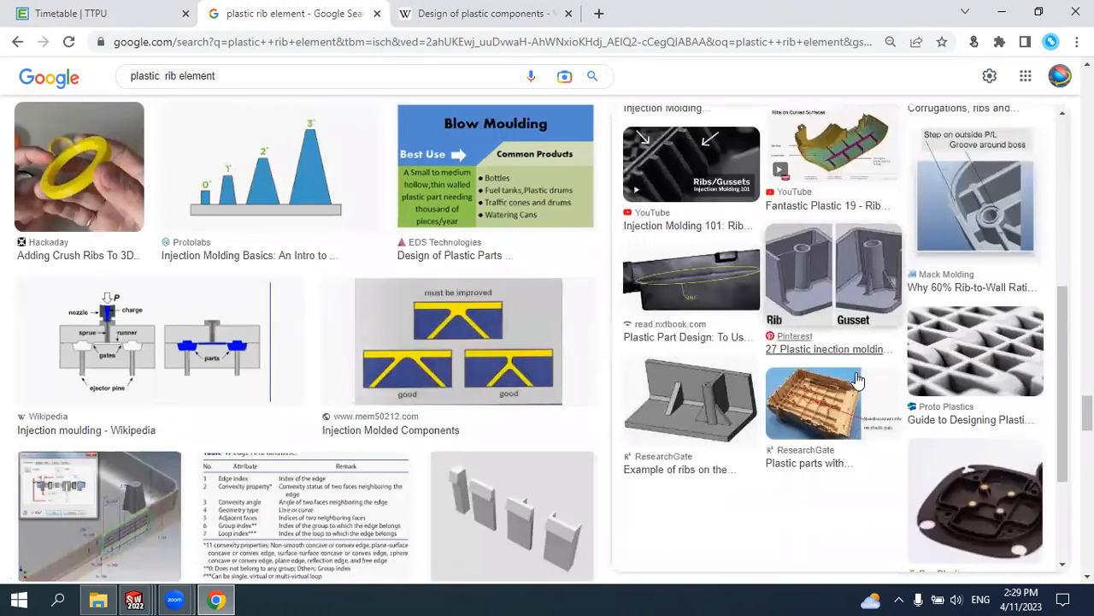
pyautogui.click(816, 407)
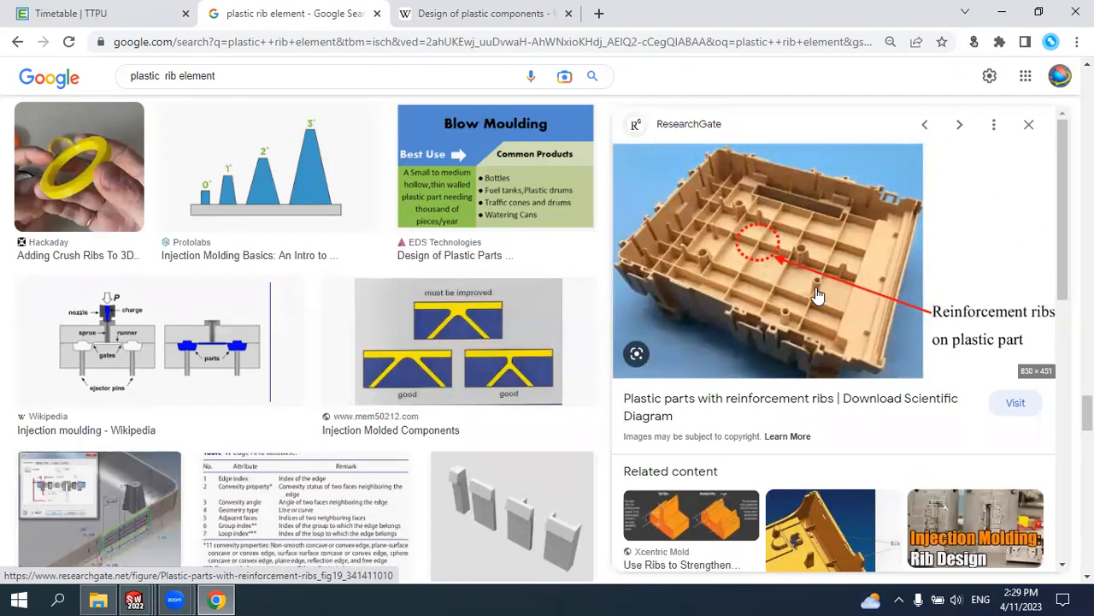
# Switch back to the socket part in SOLIDWORKS, clear the Rib1 selection and briefly show the Rib command
pyautogui.click(137, 599)
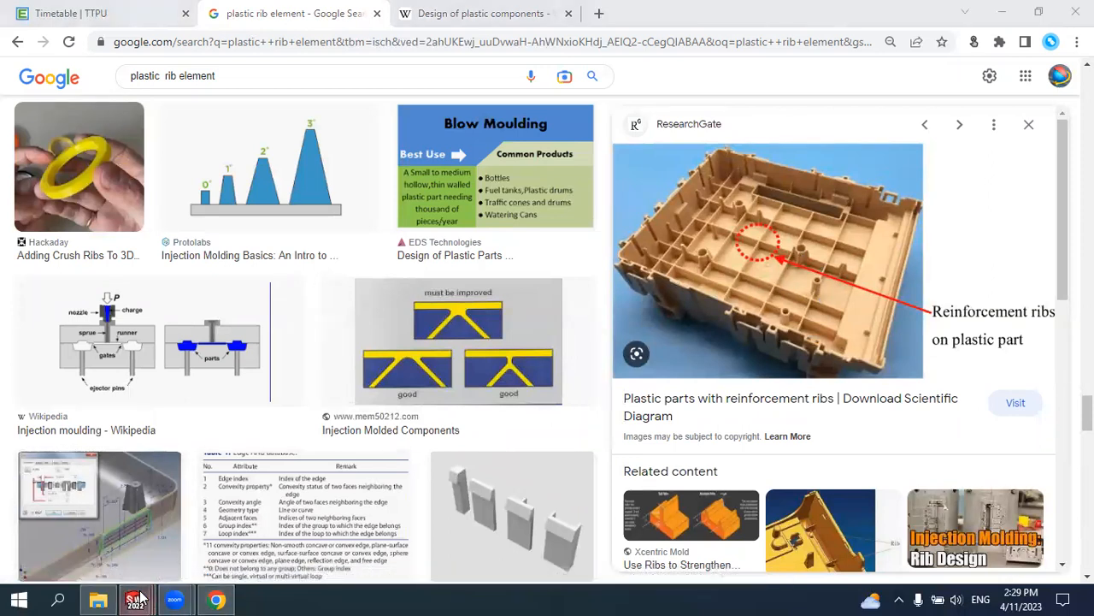
pyautogui.click(1020, 551)
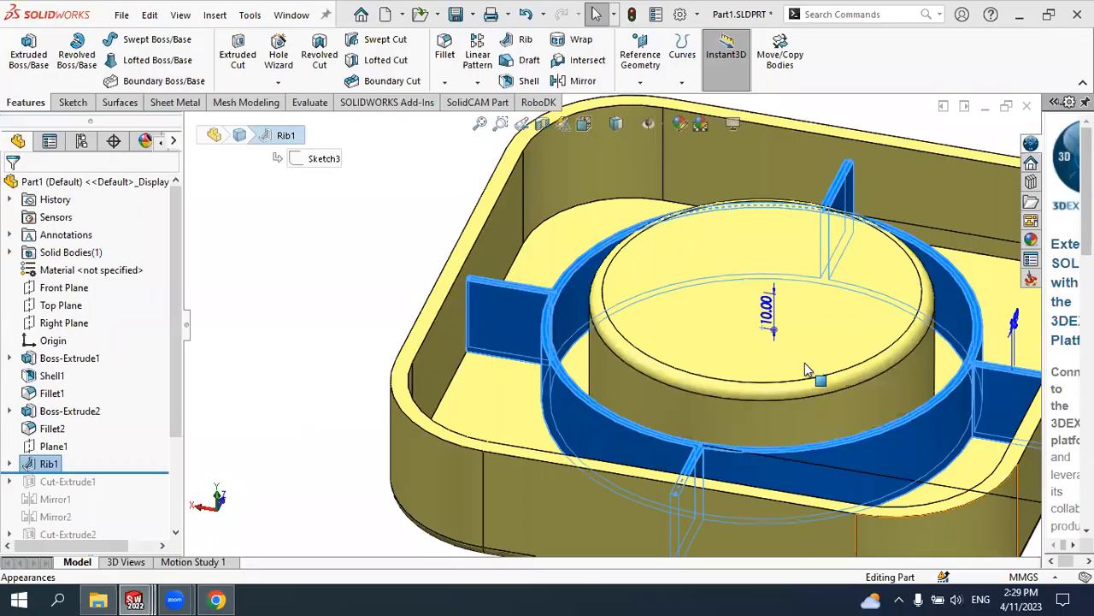
pyautogui.scroll(3, 699, 360)
pyautogui.click(479, 328)
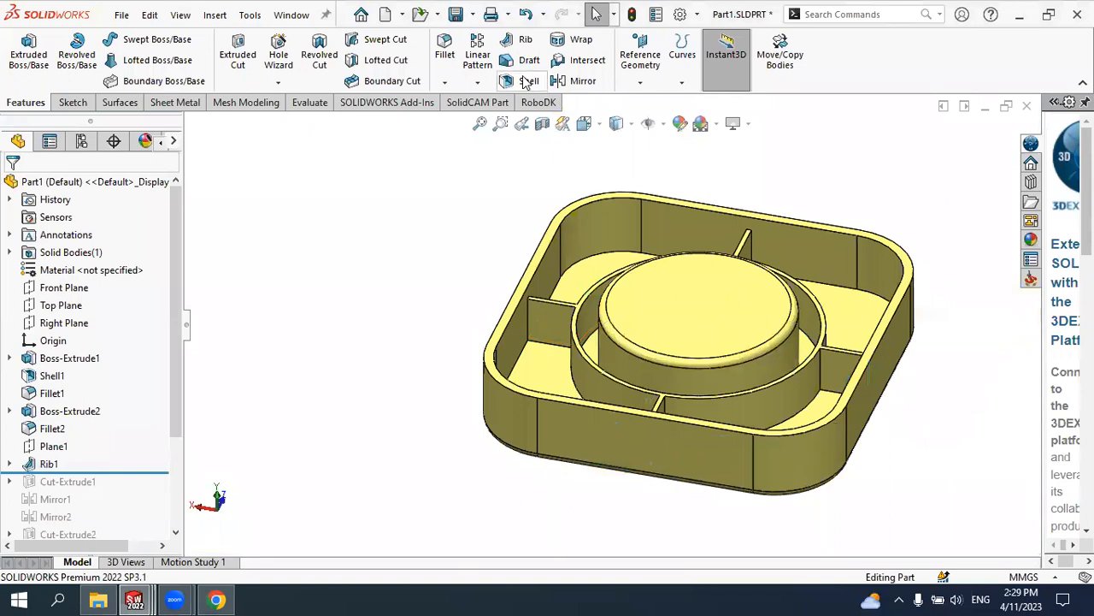
pyautogui.click(521, 41)
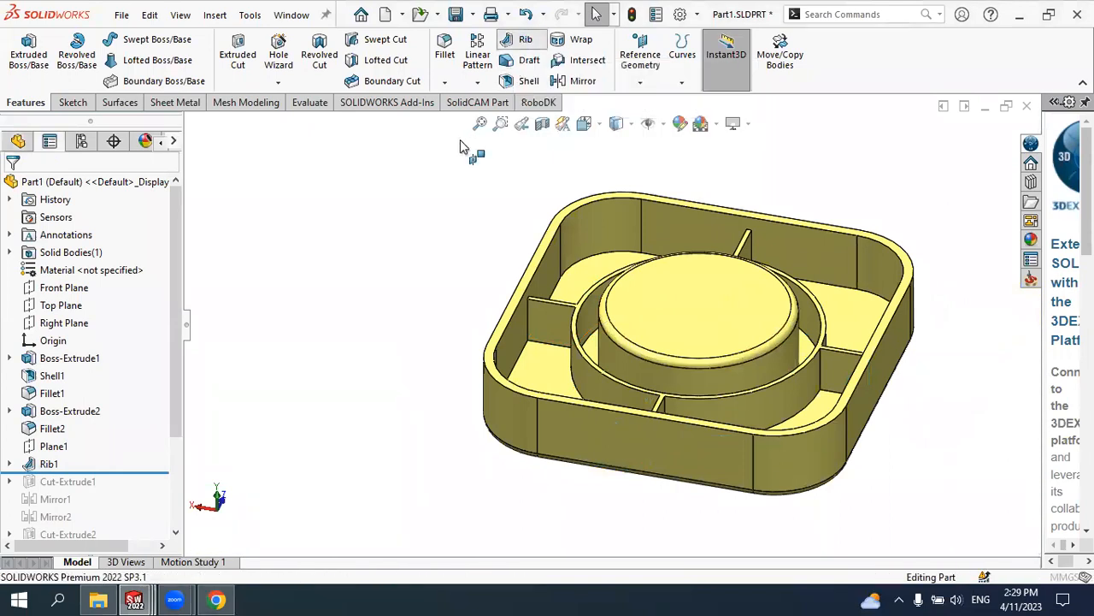
pyautogui.click(12, 185)
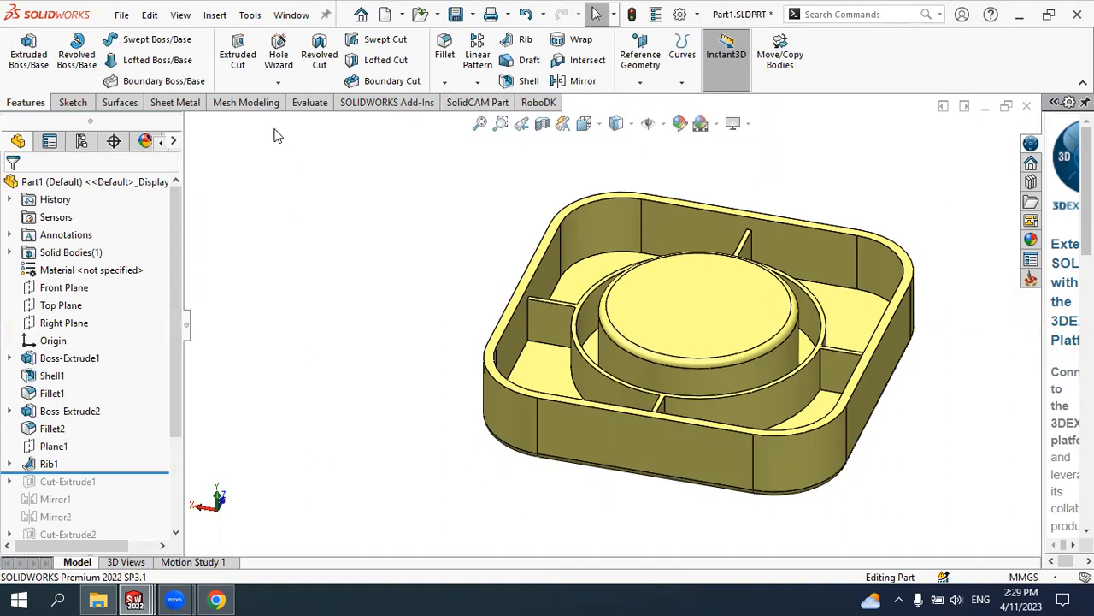
# Create a new part document and open a sketch on the Top Plane
pyautogui.click(401, 14)
pyautogui.click(407, 36)
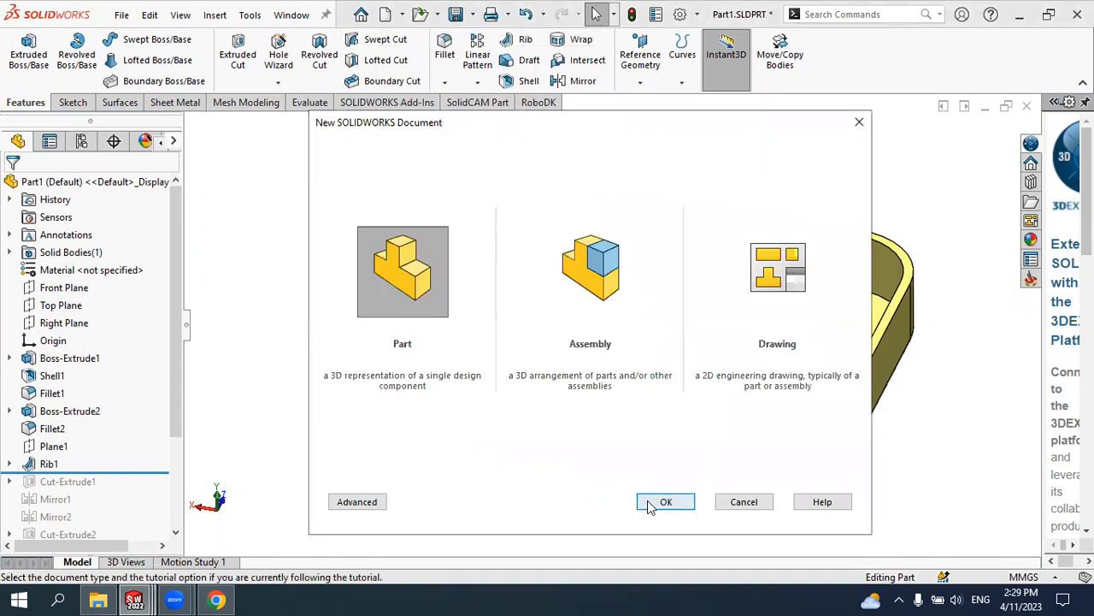
pyautogui.click(649, 506)
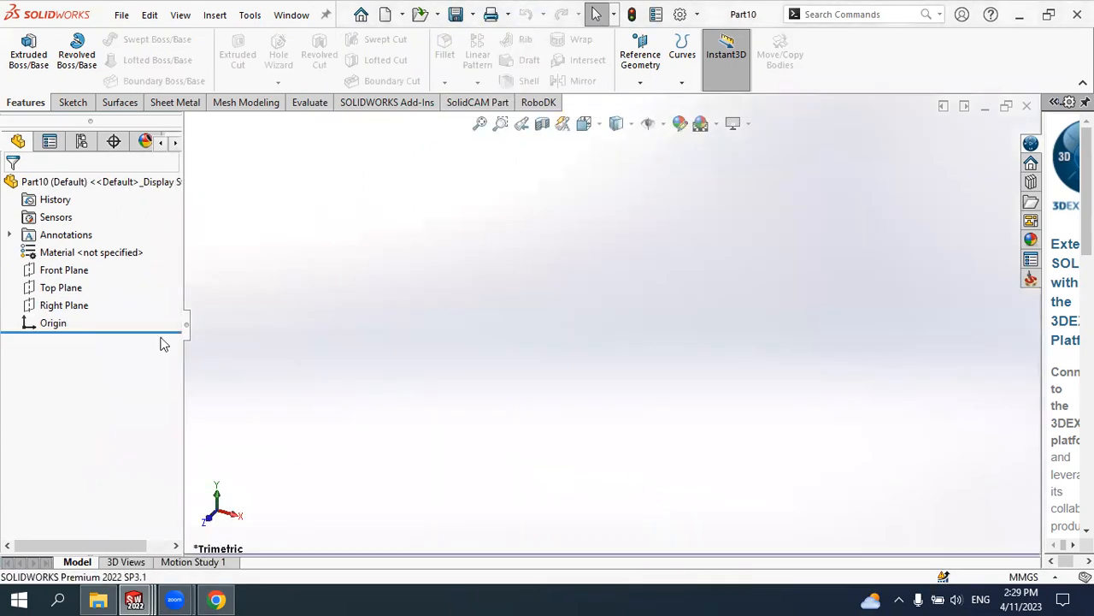
pyautogui.click(63, 287)
pyautogui.click(80, 259)
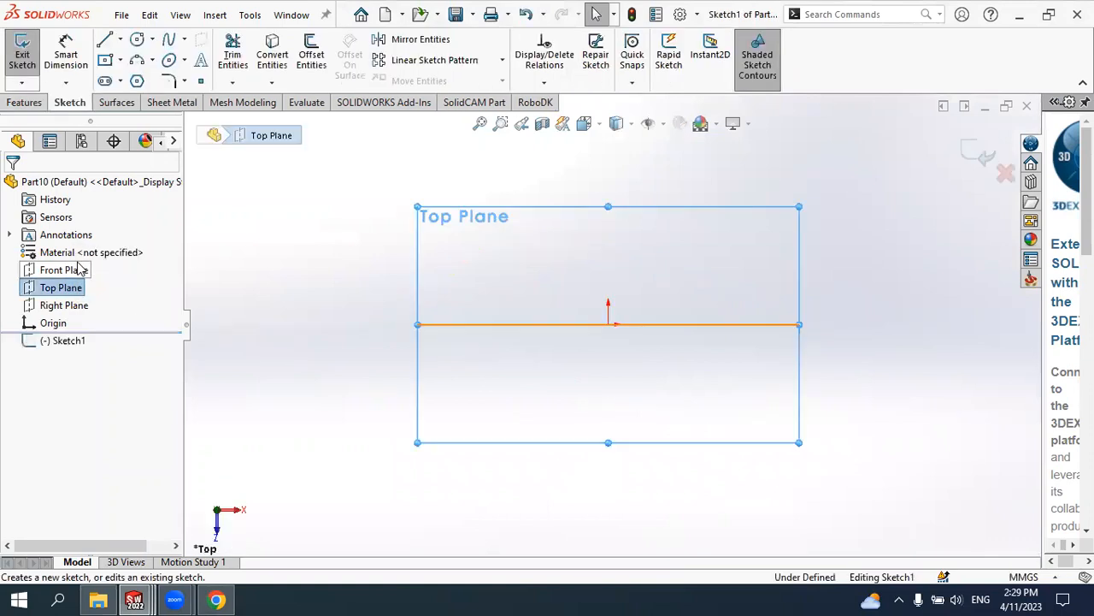
# Sketch a center rectangle centred on the origin
pyautogui.click(121, 59)
pyautogui.click(149, 99)
pyautogui.click(609, 325)
pyautogui.click(801, 208)
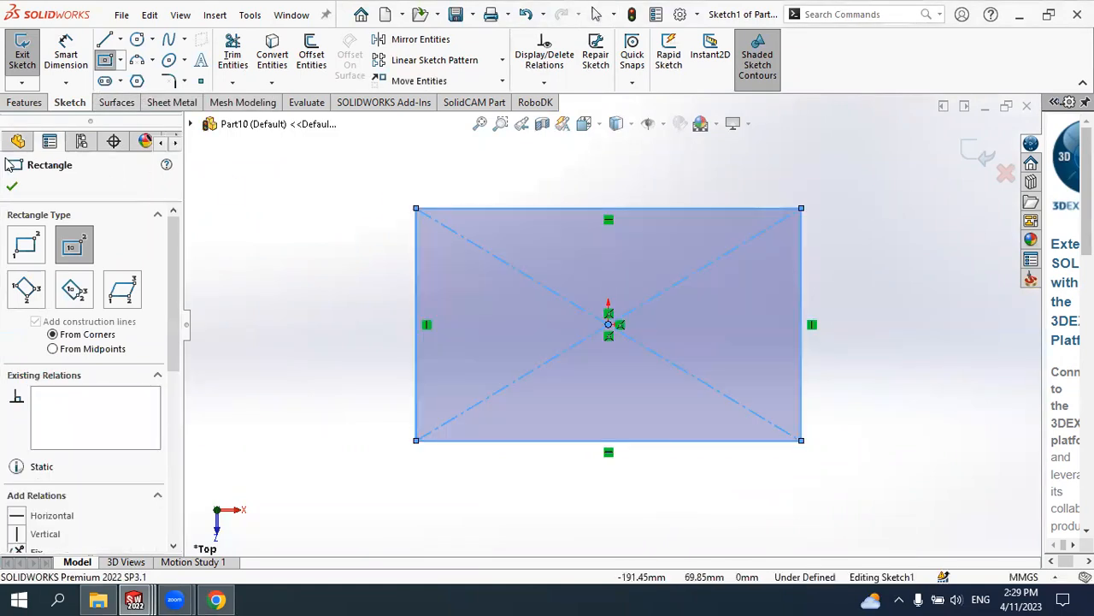
pyautogui.click(13, 187)
# Extrude the centre rectangle sketch upward as a blind boss with a depth of 50 mm
pyautogui.click(25, 101)
pyautogui.click(29, 56)
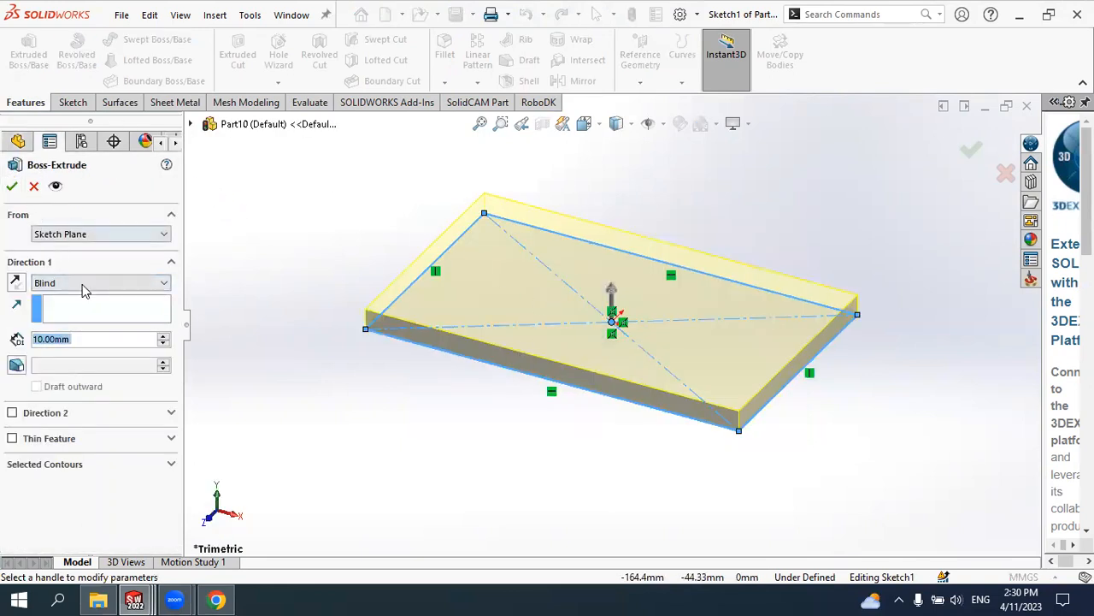
pyautogui.click(163, 336)
pyautogui.click(163, 336)
pyautogui.click(164, 336)
pyautogui.click(163, 336)
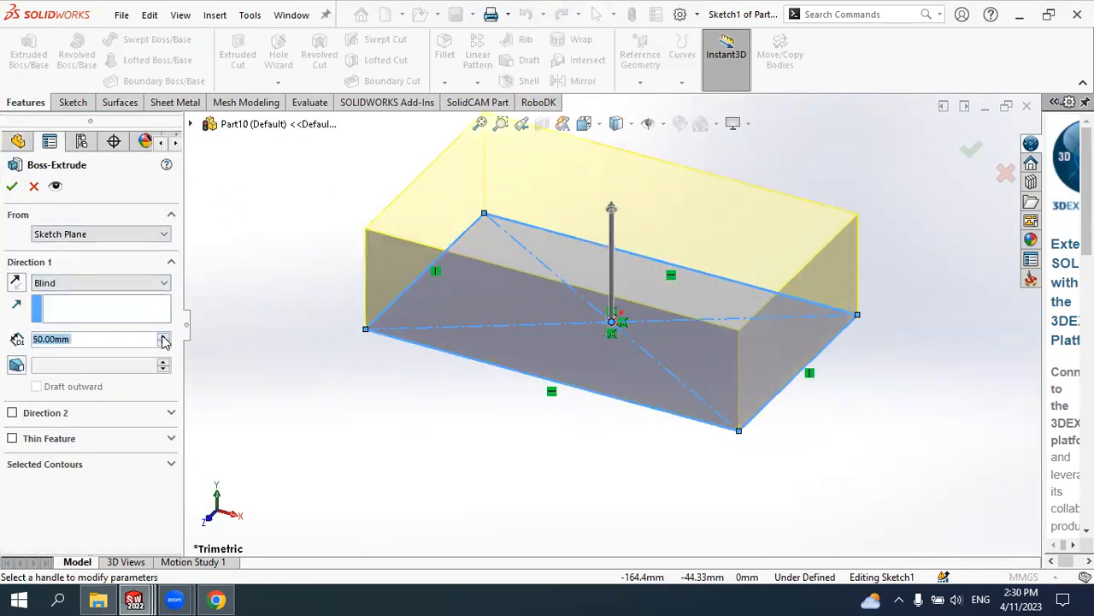
pyautogui.click(13, 188)
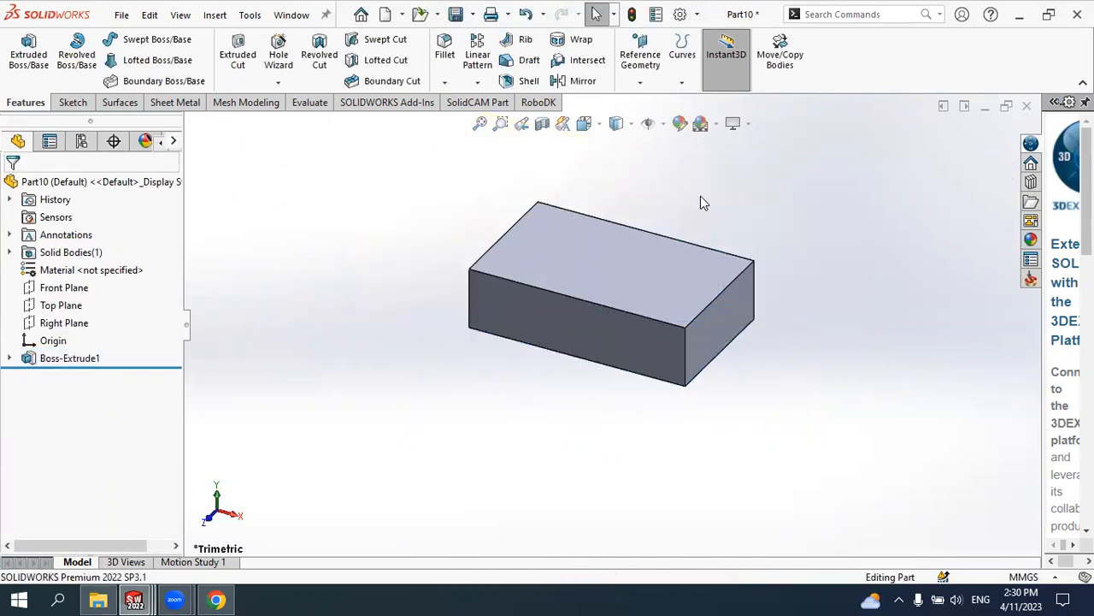
# Shell the block with a 4 mm wall thickness, removing its upper face
pyautogui.scroll(-1, 700, 196)
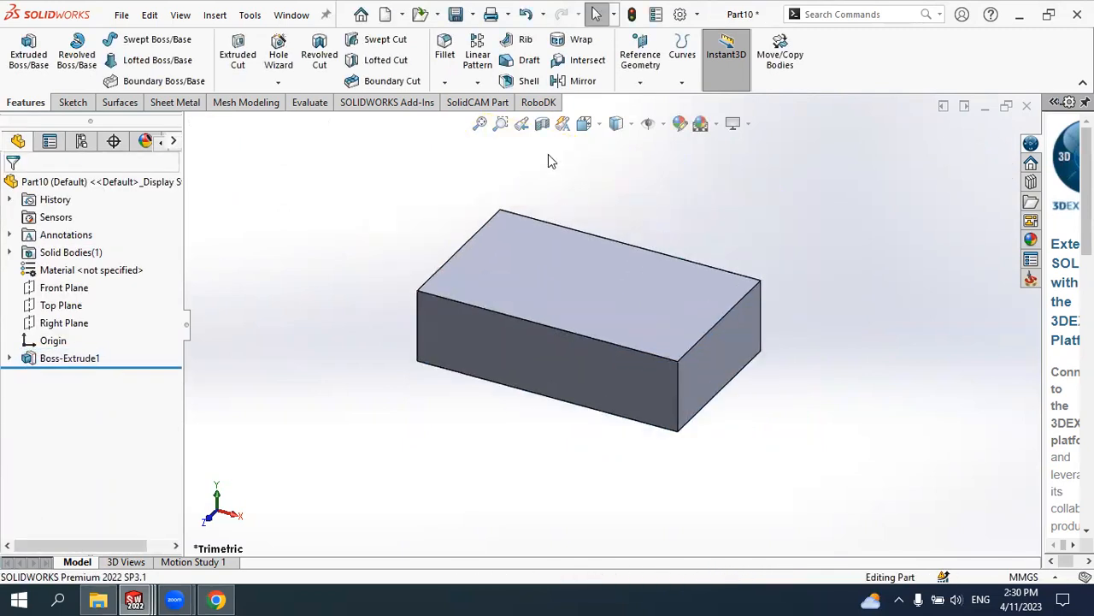
pyautogui.scroll(-1, 530, 128)
pyautogui.click(522, 81)
pyautogui.click(523, 286)
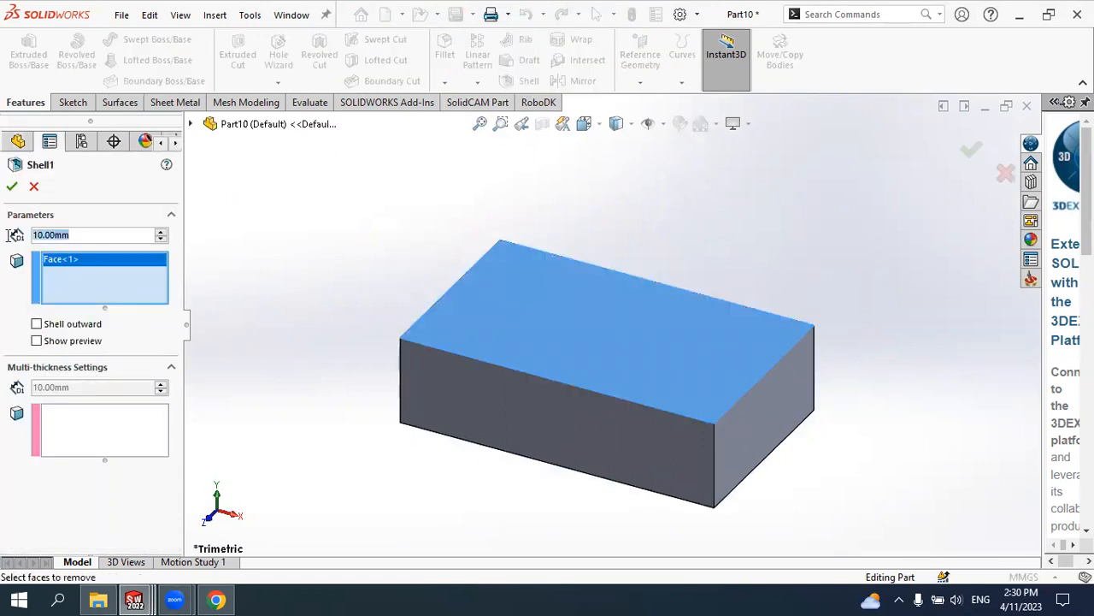
pyautogui.write('4')
pyautogui.press('Return')
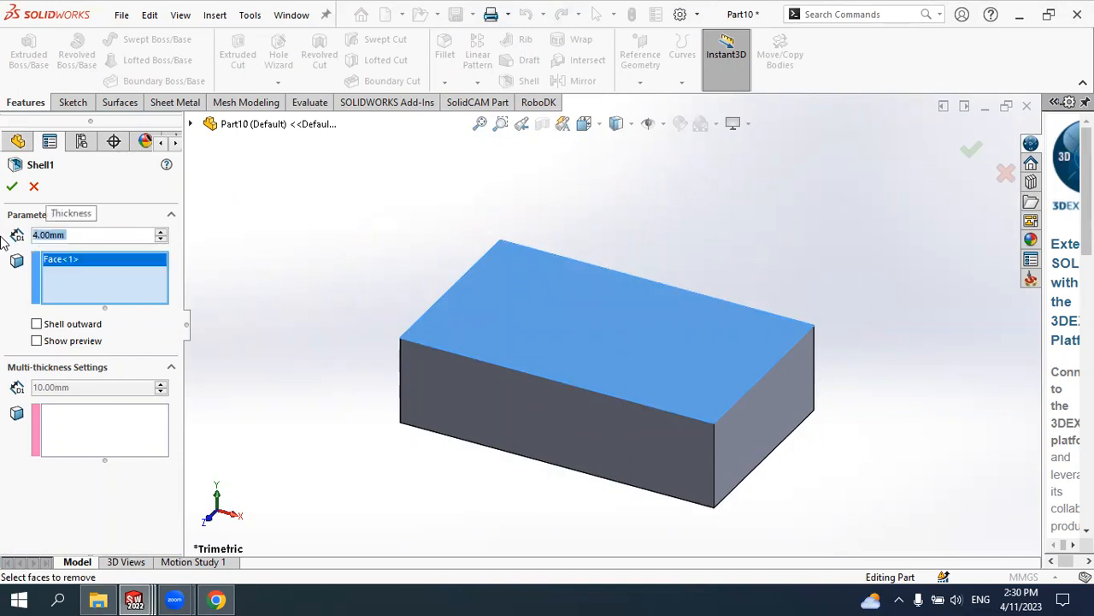
pyautogui.click(12, 187)
# Examine the shelled box's inner walls and floor from several angles
pyautogui.moveTo(379, 249); pyautogui.dragTo(485, 349, button='middle')
pyautogui.scroll(-2, 485, 349)
pyautogui.scroll(3, 560, 349)
pyautogui.scroll(-2, 564, 351)
pyautogui.scroll(3, 658, 345)
pyautogui.scroll(2, 727, 300)
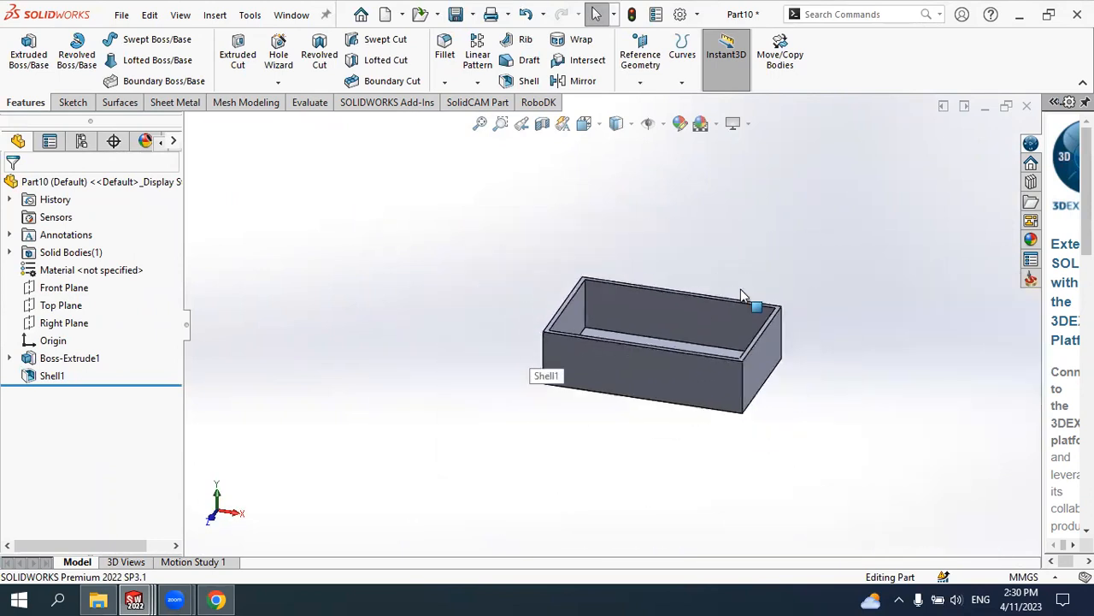
pyautogui.scroll(-3, 757, 278)
pyautogui.moveTo(635, 330); pyautogui.dragTo(614, 362, button='middle')
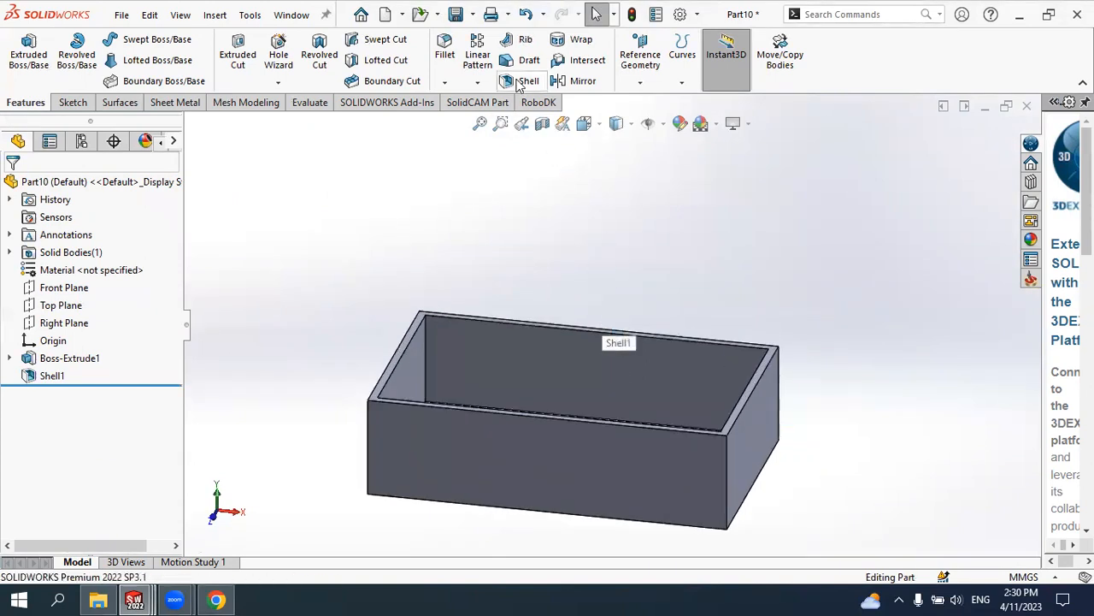
pyautogui.moveTo(582, 224); pyautogui.dragTo(579, 267, button='middle')
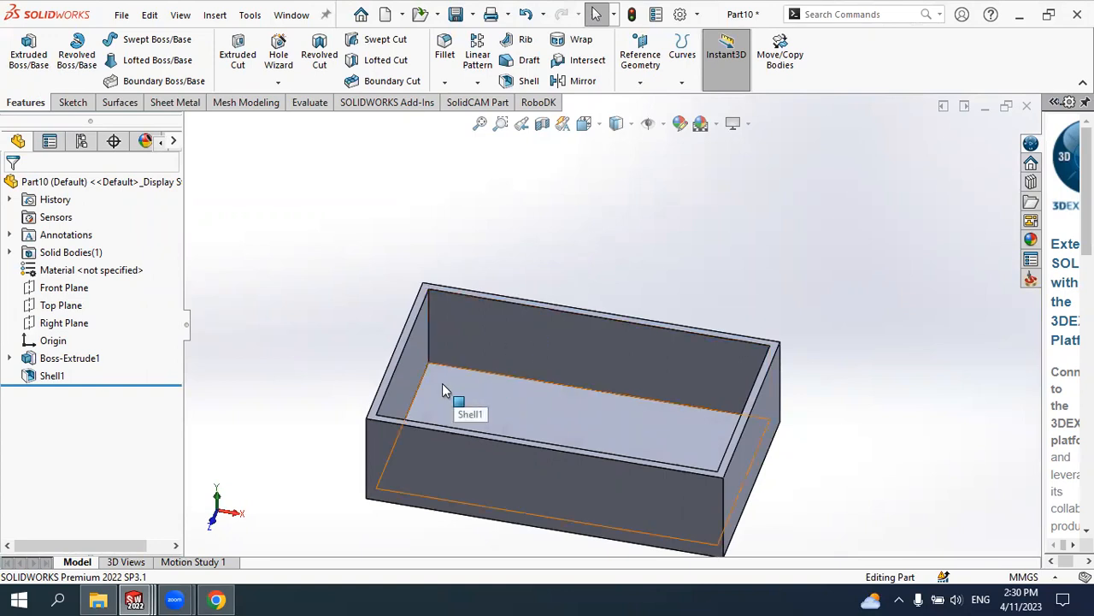
pyautogui.moveTo(384, 250); pyautogui.dragTo(383, 212, button='middle')
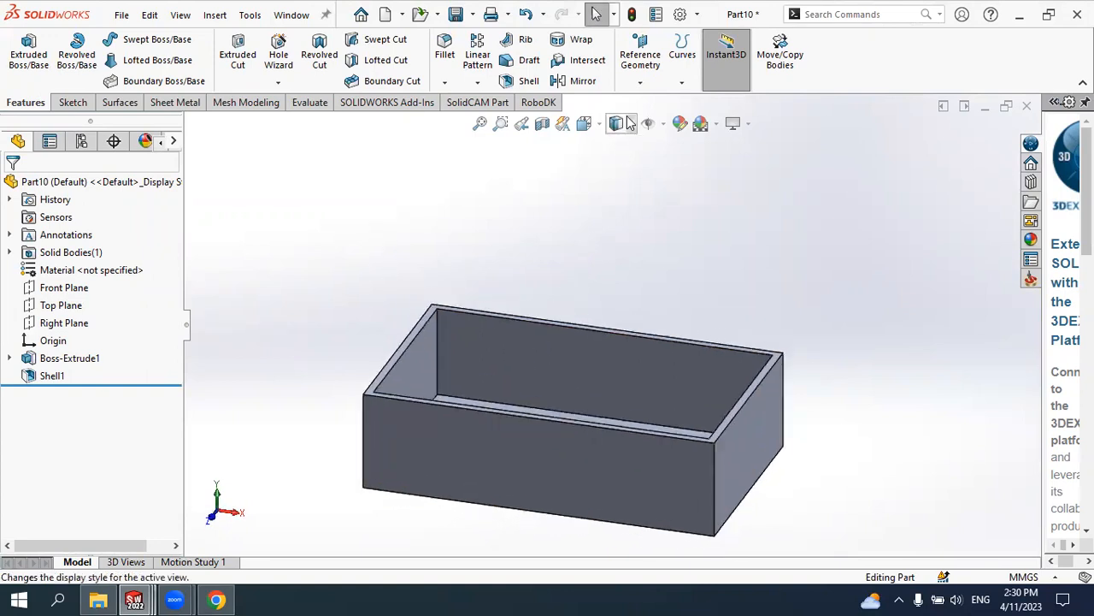
# Create a reference plane offset 10 mm below the box's upper rim face, using the flipped offset direction
pyautogui.click(640, 82)
pyautogui.click(655, 98)
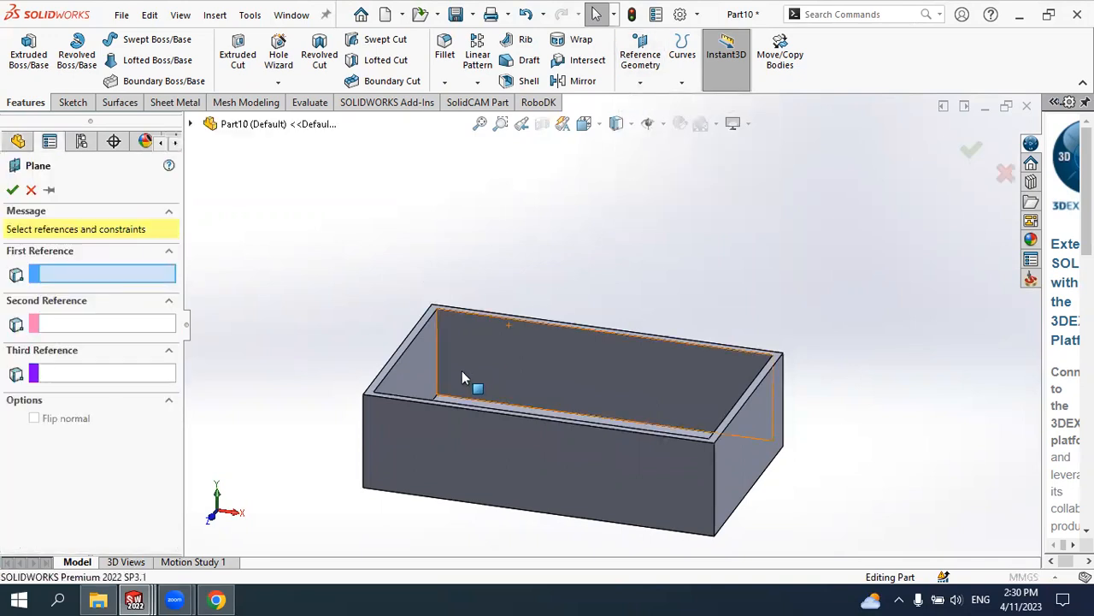
pyautogui.scroll(-3, 425, 376)
pyautogui.click(412, 336)
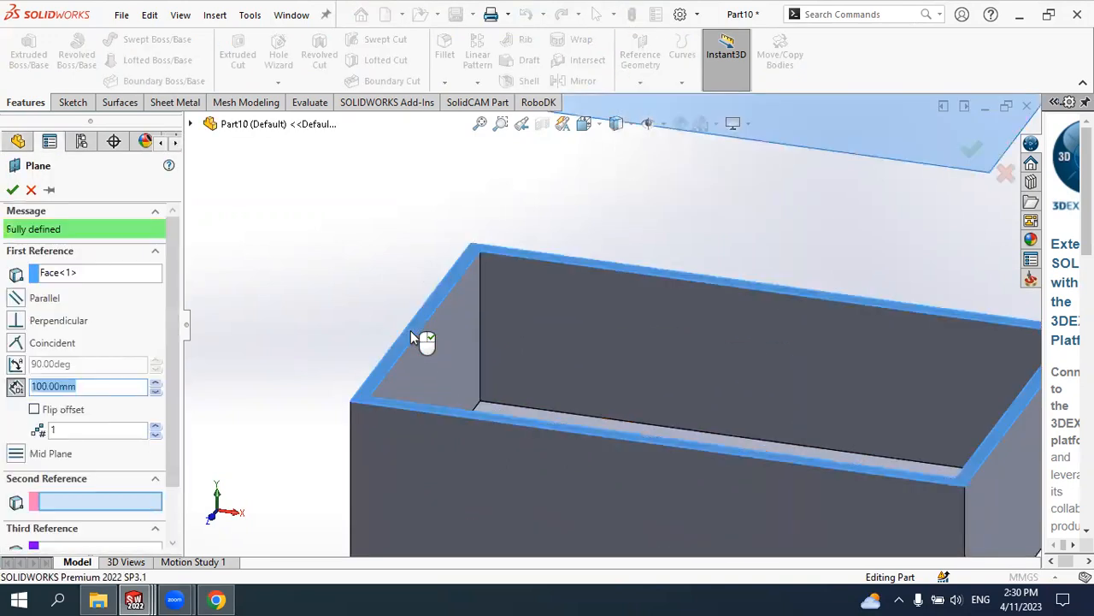
pyautogui.press('f')
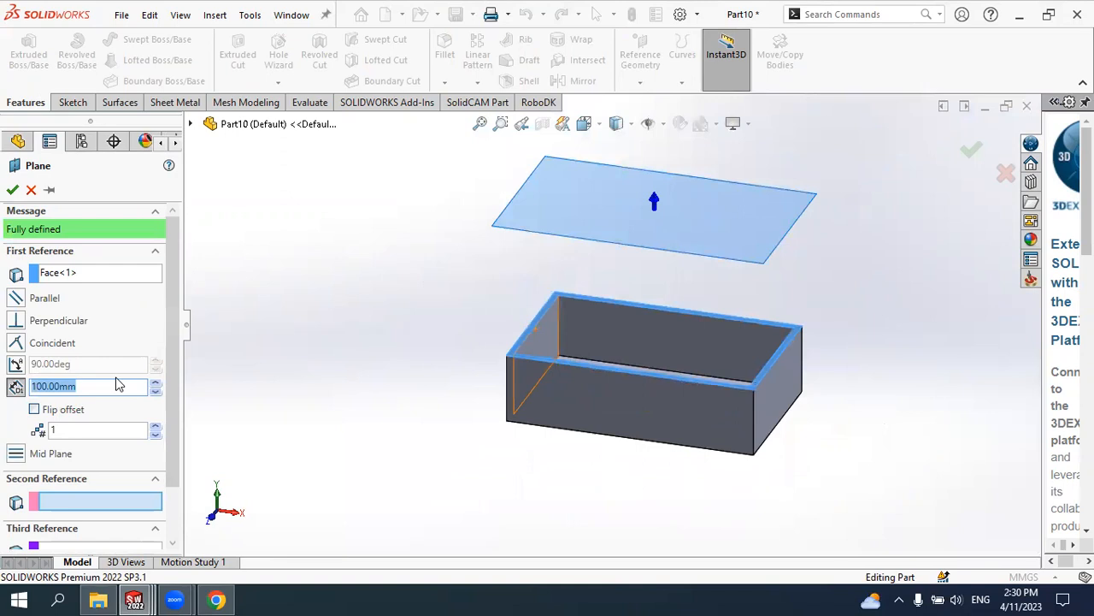
pyautogui.write('10')
pyautogui.press('Return')
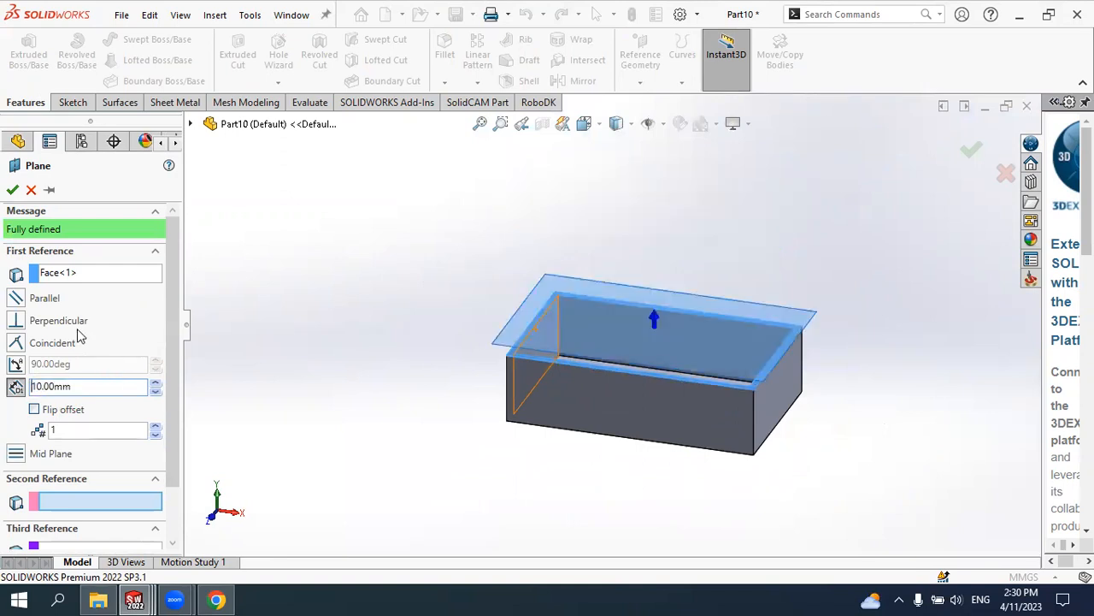
pyautogui.click(34, 409)
pyautogui.moveTo(549, 366); pyautogui.dragTo(556, 313, button='middle')
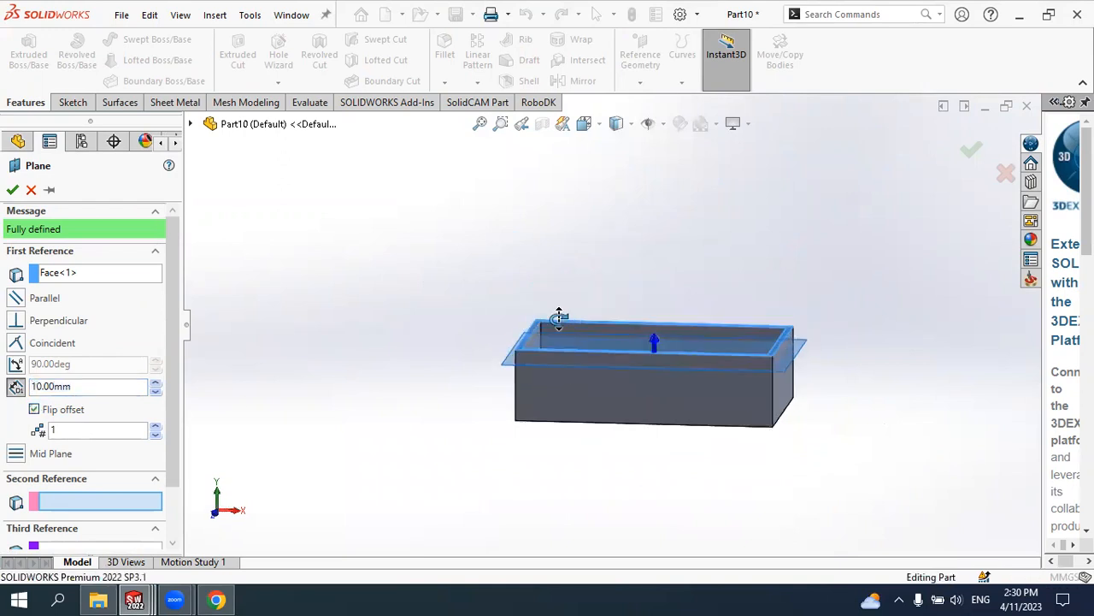
pyautogui.scroll(-2, 572, 346)
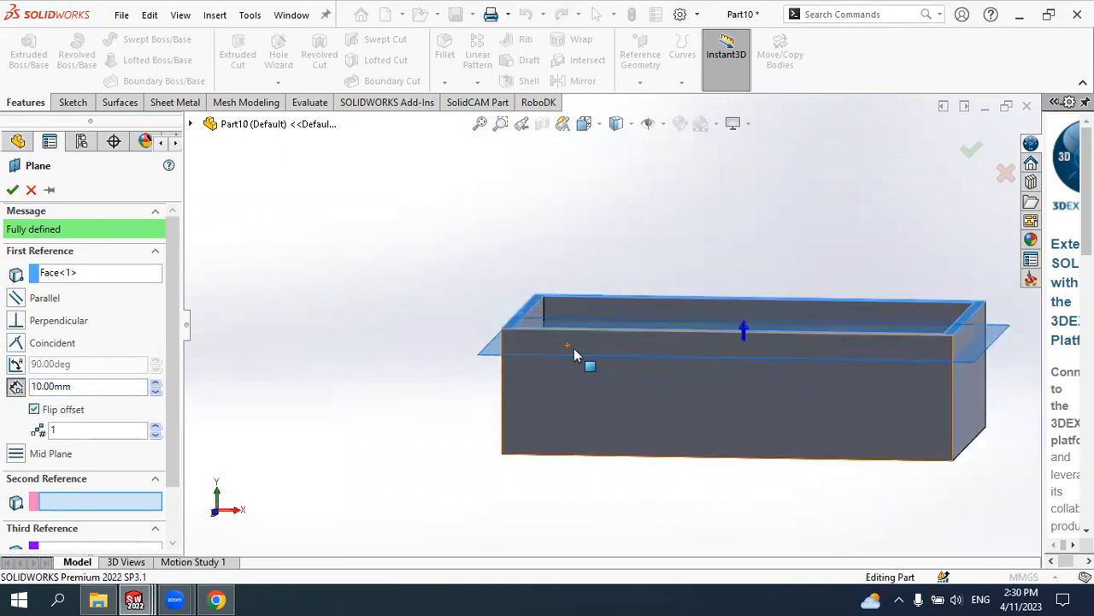
pyautogui.click(12, 190)
# On the new offset plane, sketch an about 78 mm horizontal line from the inner side wall and an about 24 mm vertical line to the long inner wall
pyautogui.moveTo(447, 237); pyautogui.dragTo(426, 285, button='middle')
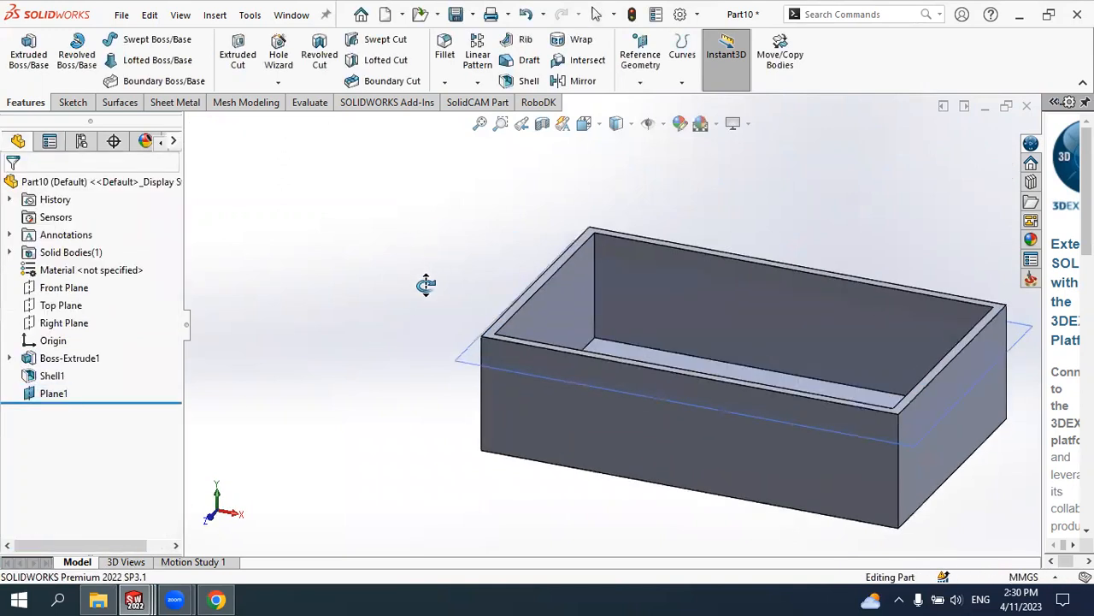
pyautogui.click(471, 354)
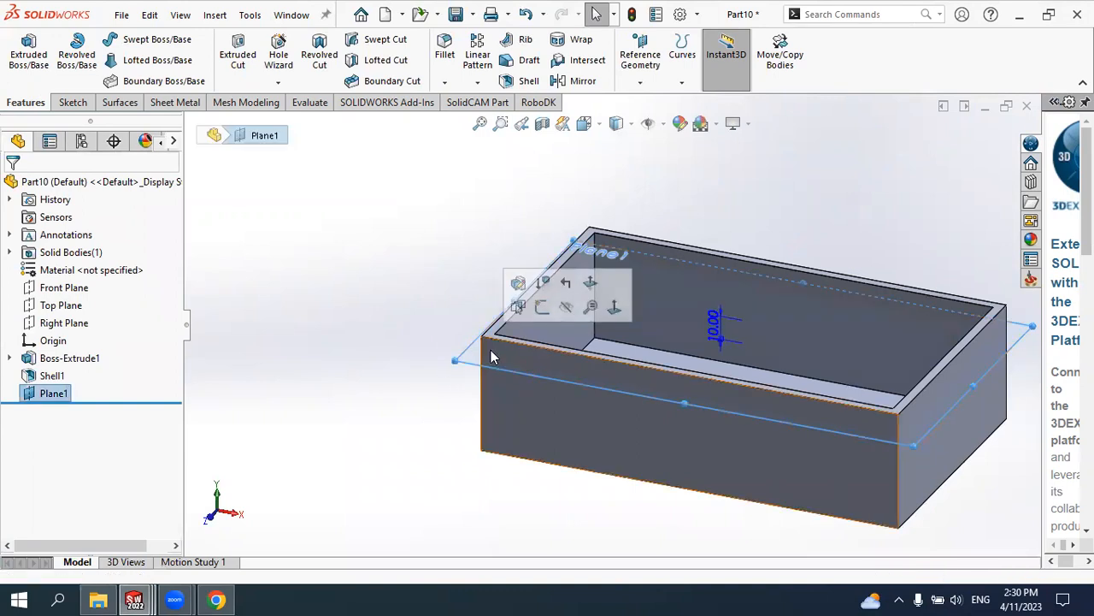
pyautogui.click(542, 308)
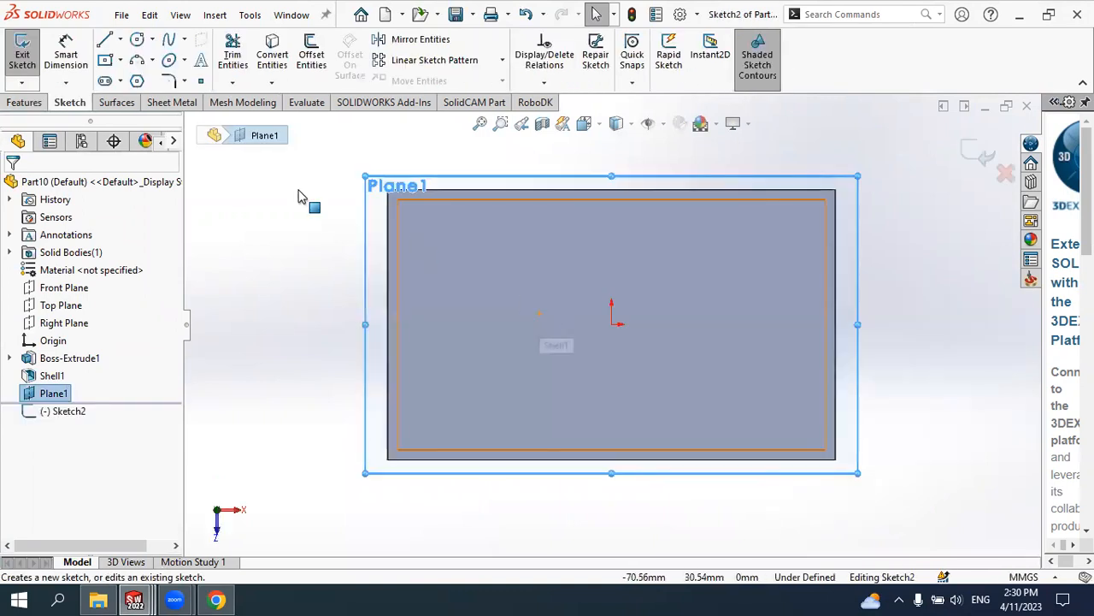
pyautogui.click(119, 40)
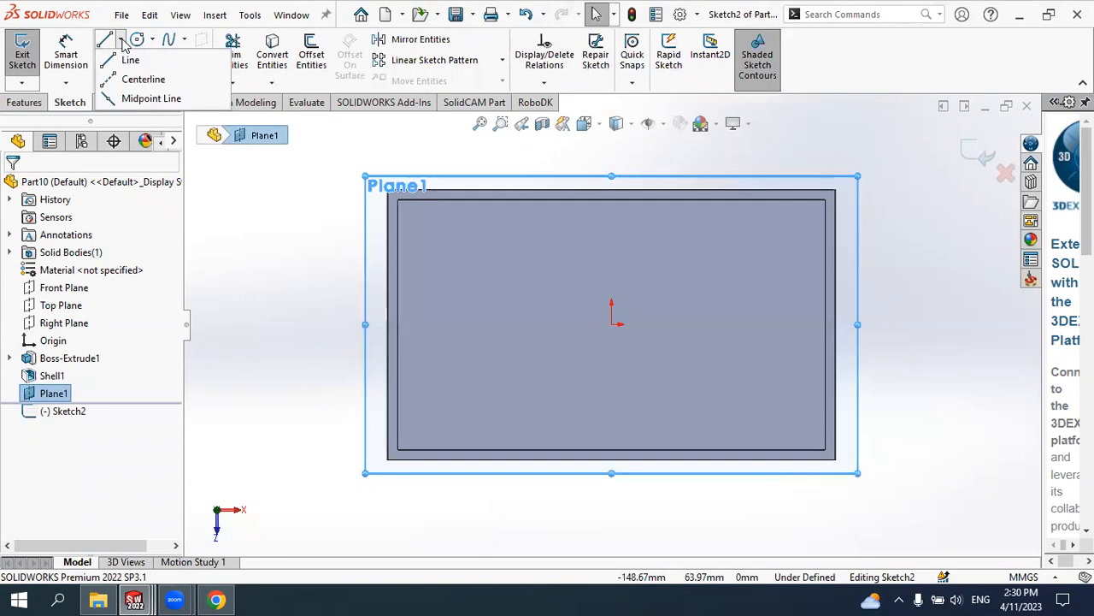
pyautogui.click(131, 62)
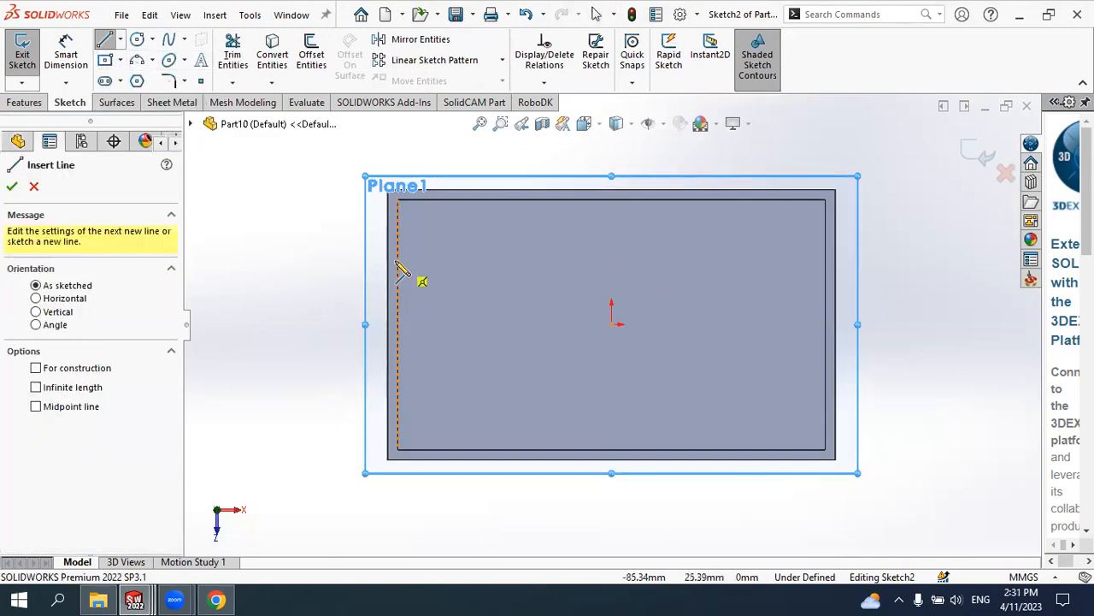
pyautogui.click(398, 259)
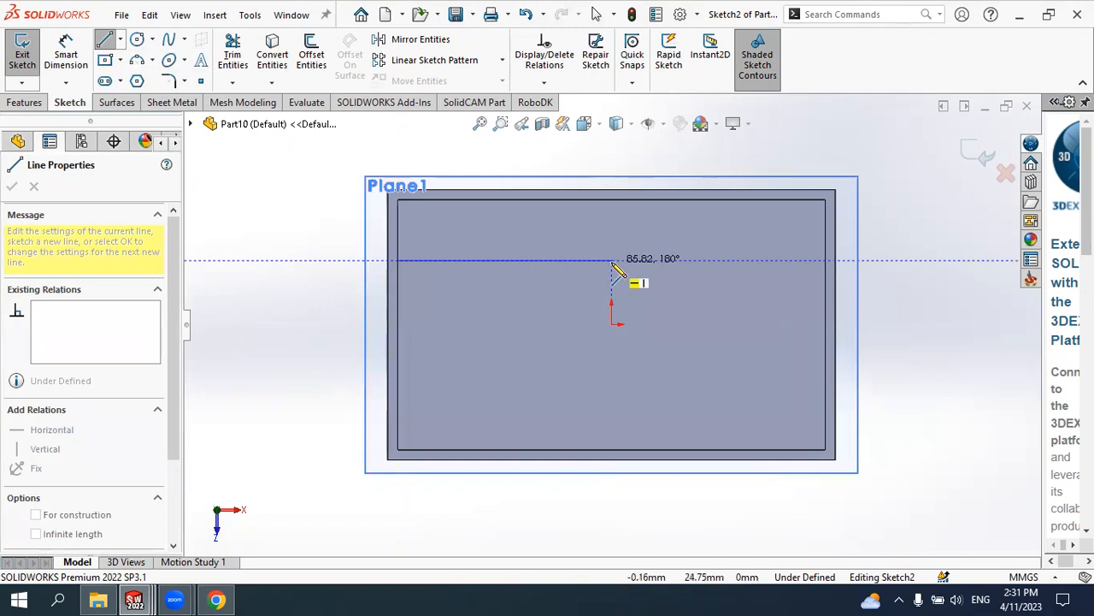
pyautogui.click(592, 259)
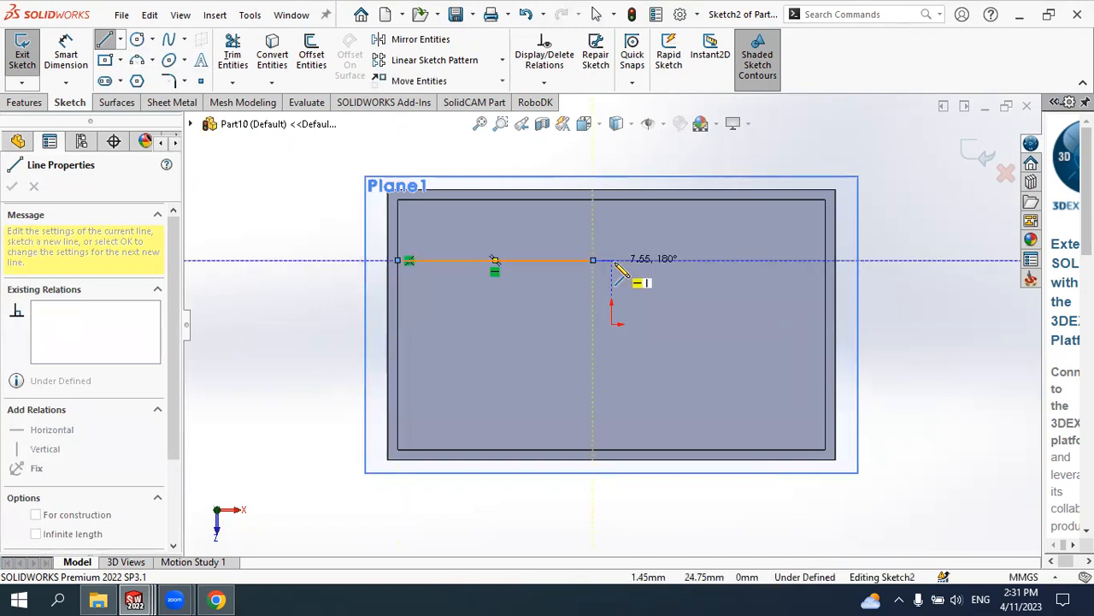
pyautogui.click(593, 202)
pyautogui.press('Escape')
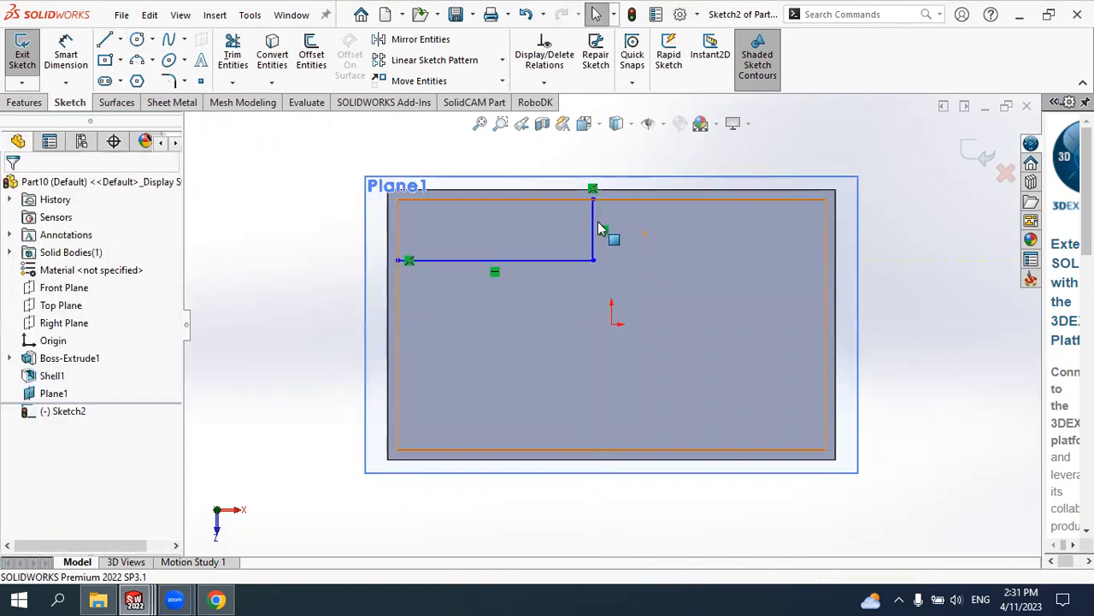
# Round the corner between the two sketch lines with a 10 mm sketch fillet and close the sketch
pyautogui.click(185, 81)
pyautogui.click(210, 101)
pyautogui.scroll(-3, 579, 244)
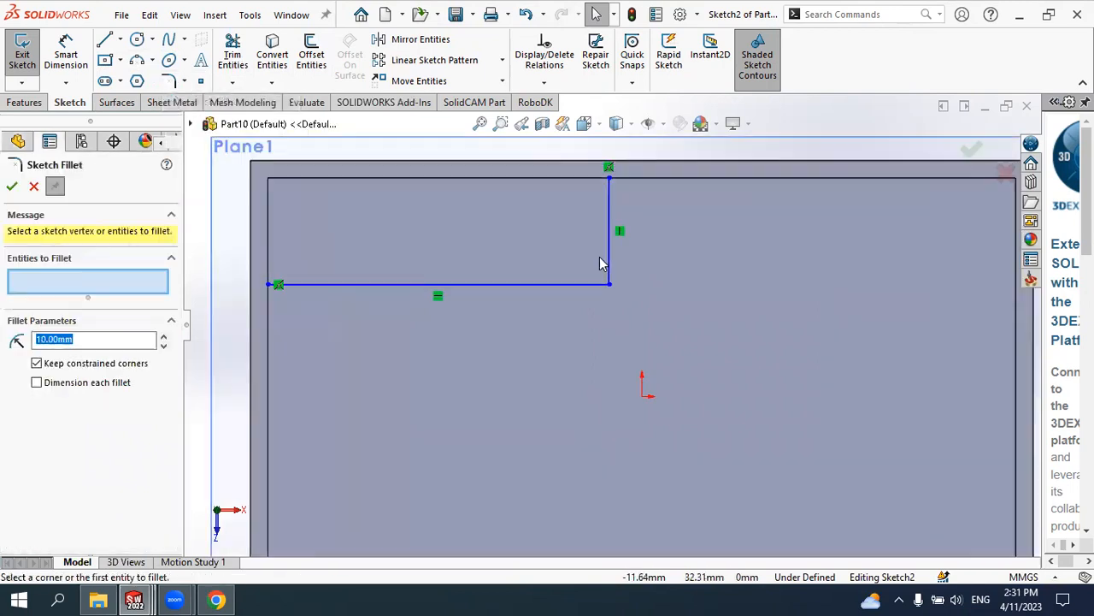
pyautogui.click(605, 285)
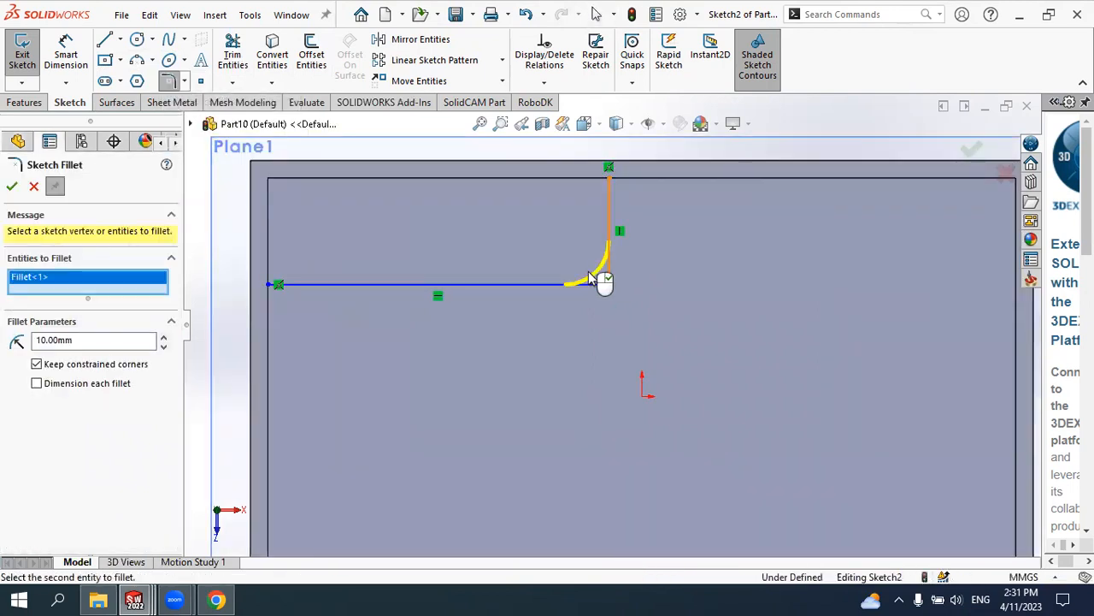
pyautogui.click(11, 186)
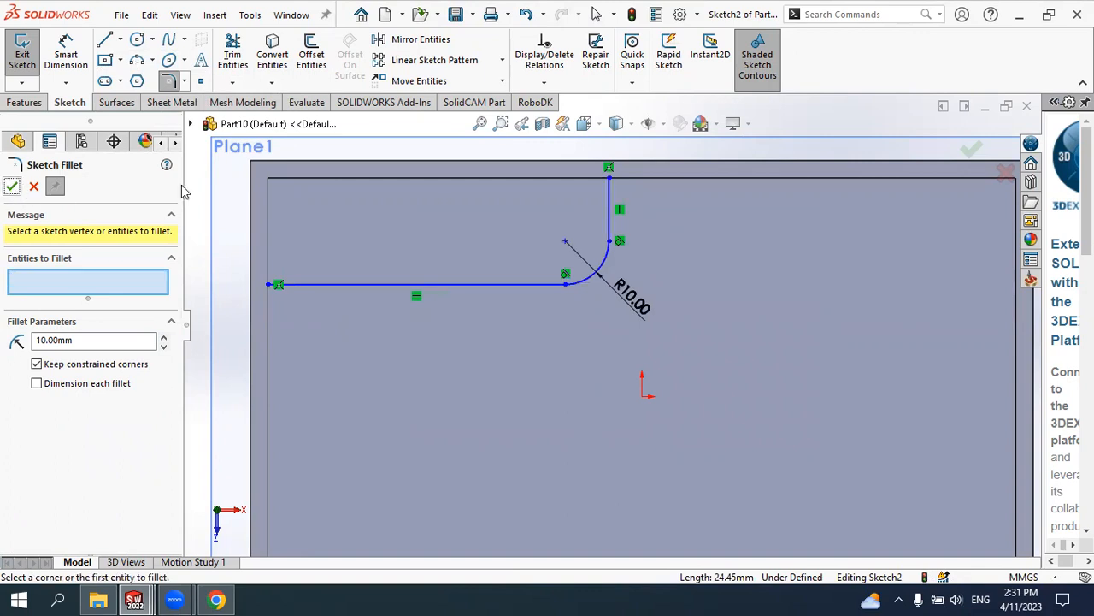
pyautogui.click(971, 149)
pyautogui.press('f')
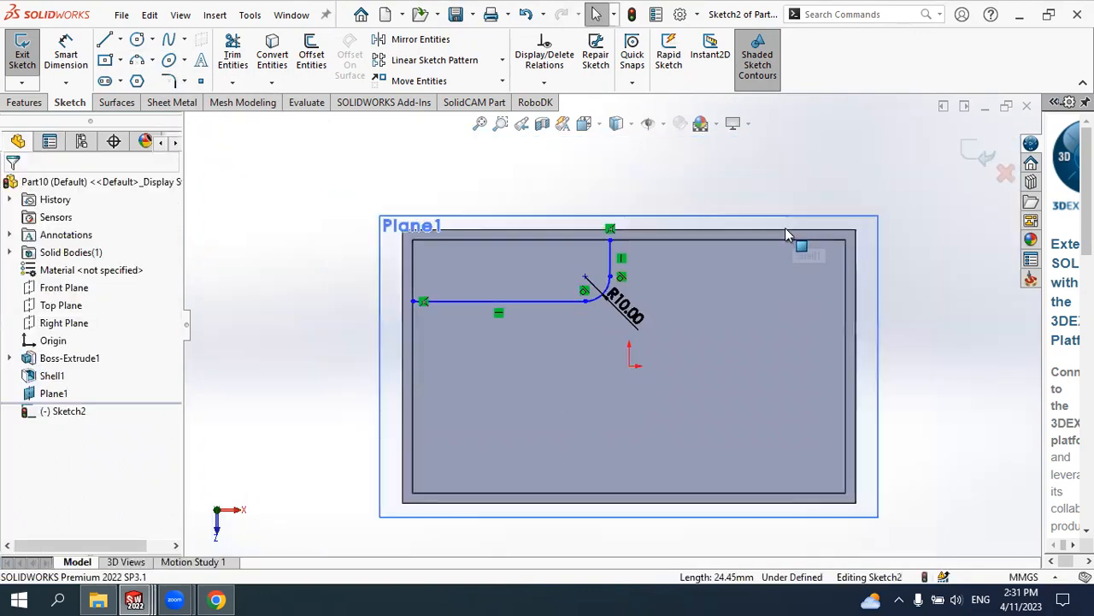
pyautogui.click(968, 152)
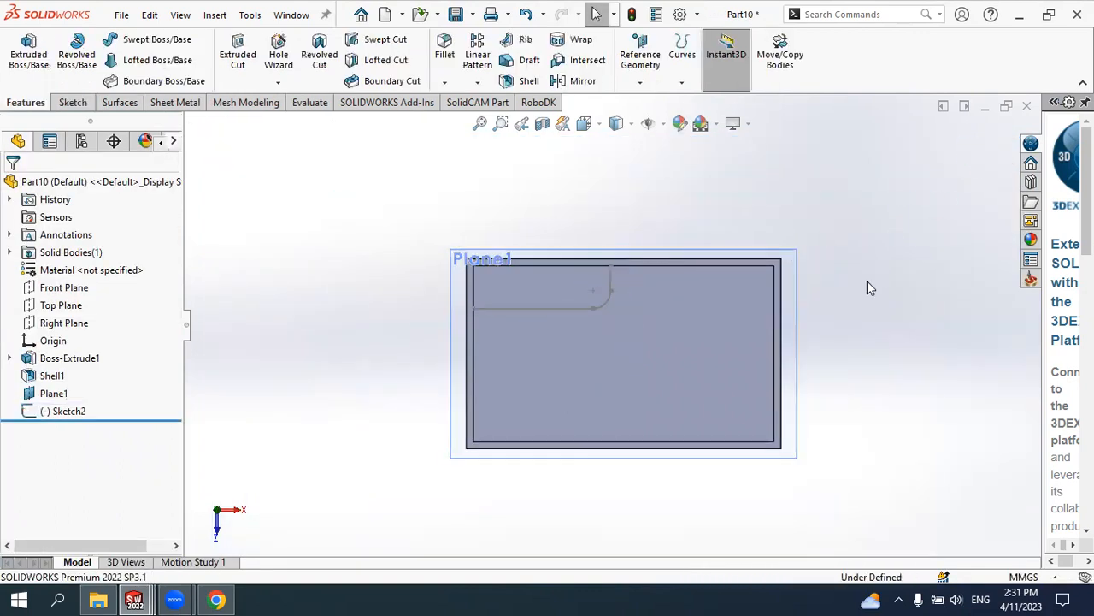
# Start a rib from the open filleted sketch inside the box, with its extrusion direction normal to the sketch
pyautogui.scroll(-6, 625, 344)
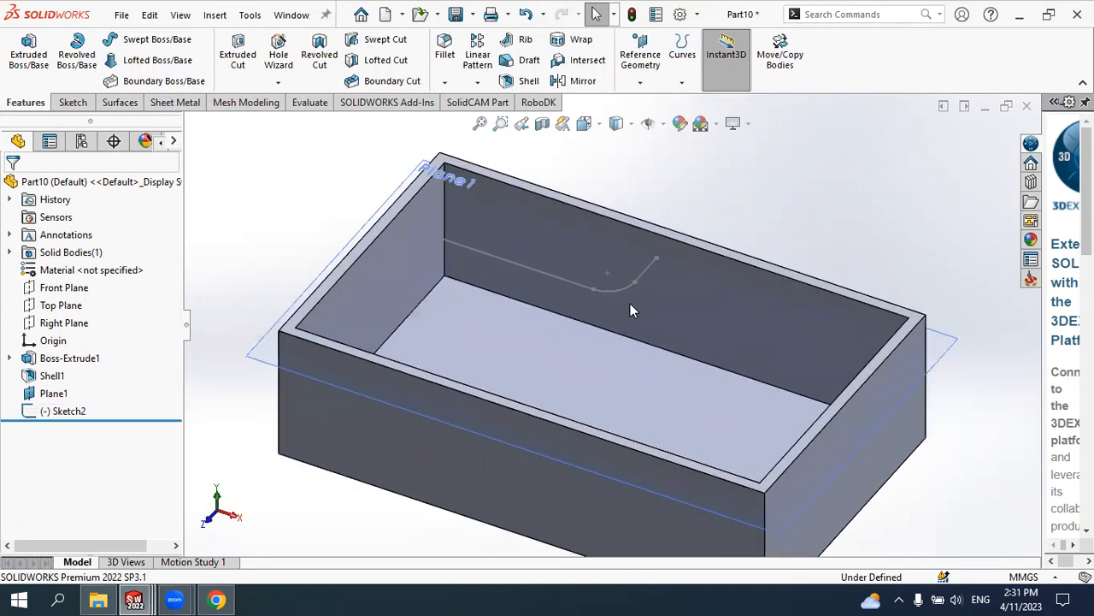
pyautogui.moveTo(607, 250)
pyautogui.mouseDown(button='middle')
pyautogui.moveTo(626, 246)
pyautogui.moveTo(591, 272)
pyautogui.mouseUp(button='middle')
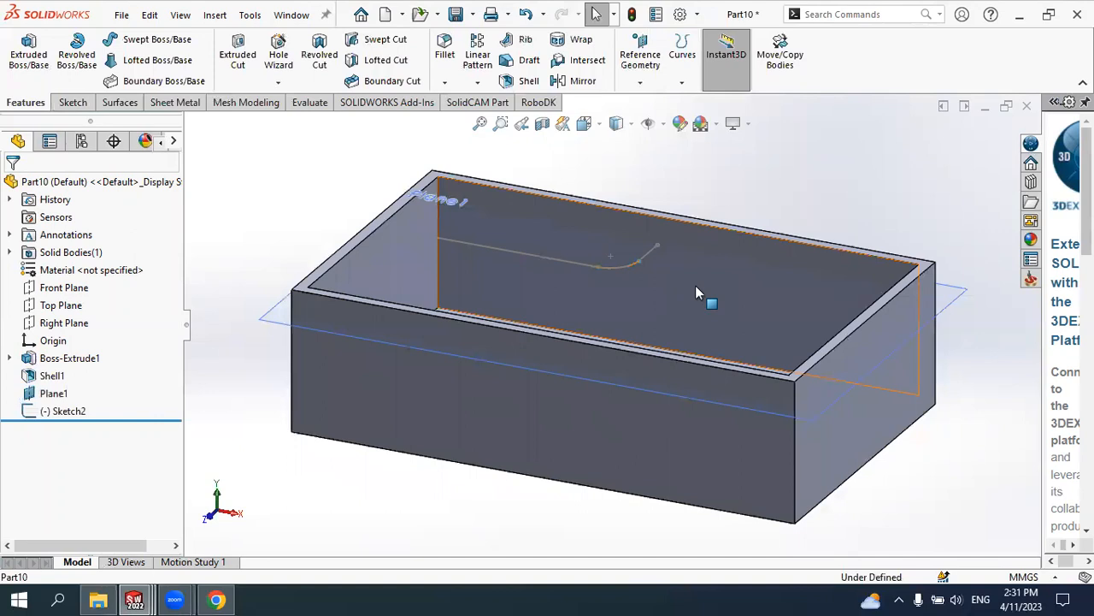
pyautogui.scroll(4, 695, 291)
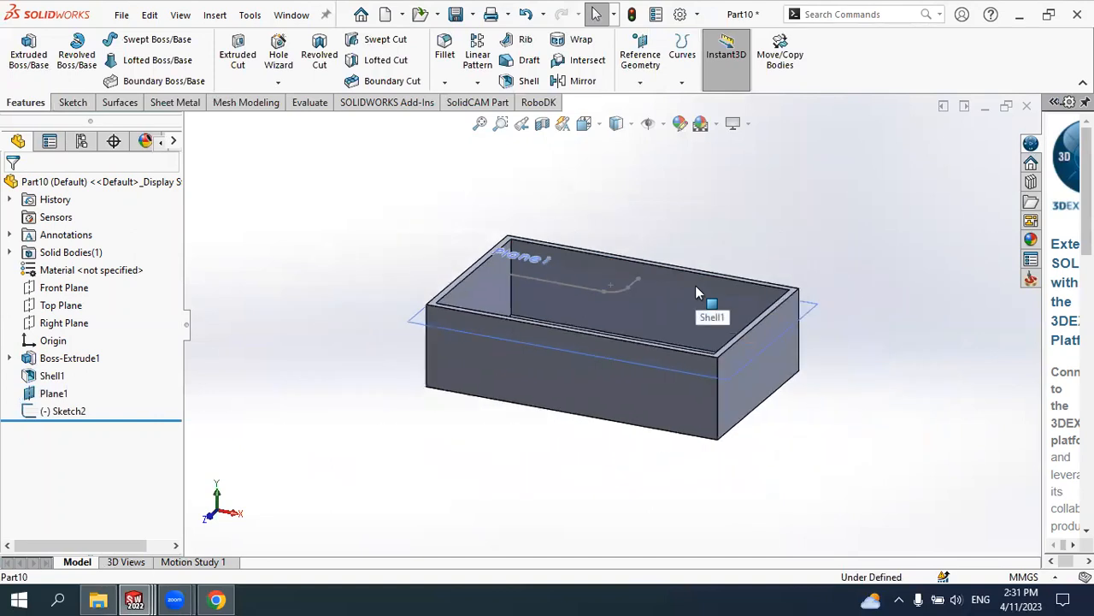
pyautogui.scroll(-4, 620, 257)
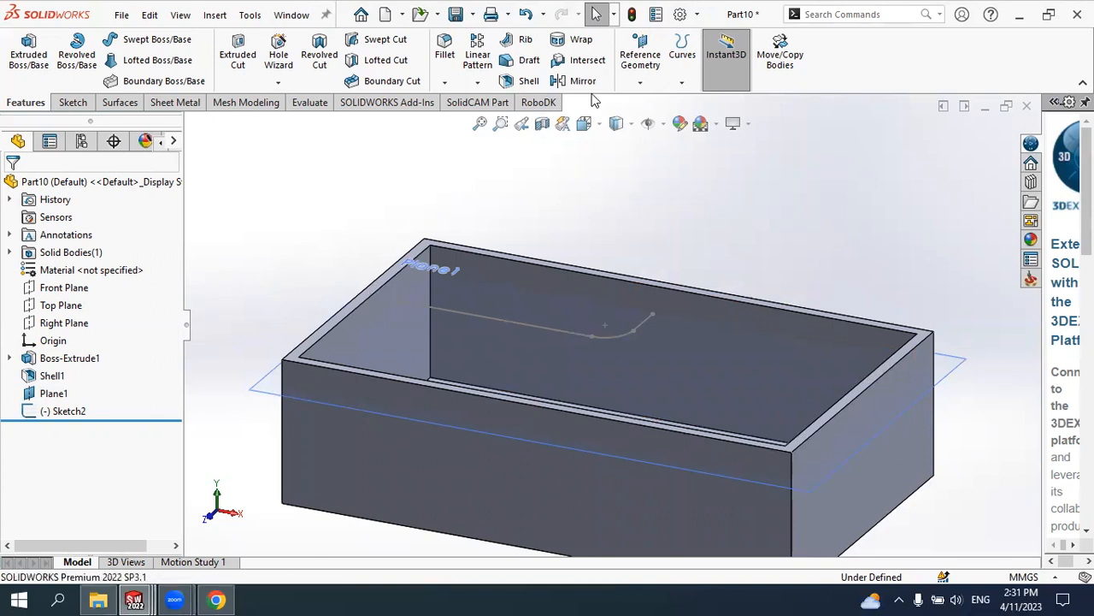
pyautogui.click(522, 40)
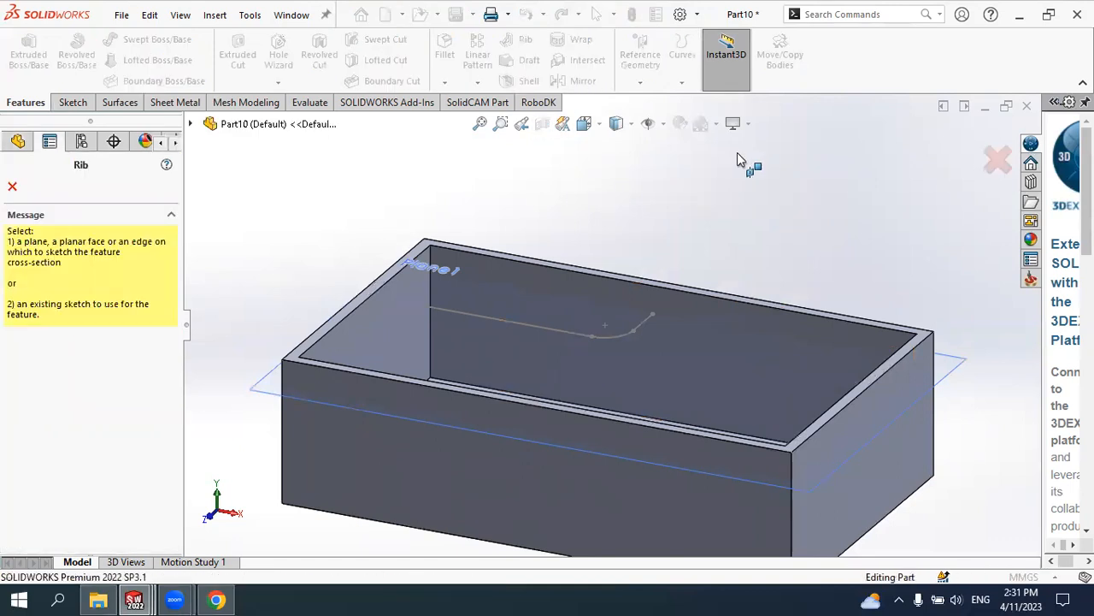
pyautogui.click(532, 329)
pyautogui.moveTo(614, 313)
pyautogui.mouseDown(button='middle')
pyautogui.moveTo(561, 317)
pyautogui.moveTo(644, 299)
pyautogui.moveTo(625, 317)
pyautogui.moveTo(666, 352)
pyautogui.moveTo(701, 329)
pyautogui.mouseUp(button='middle')
pyautogui.scroll(-3, 567, 342)
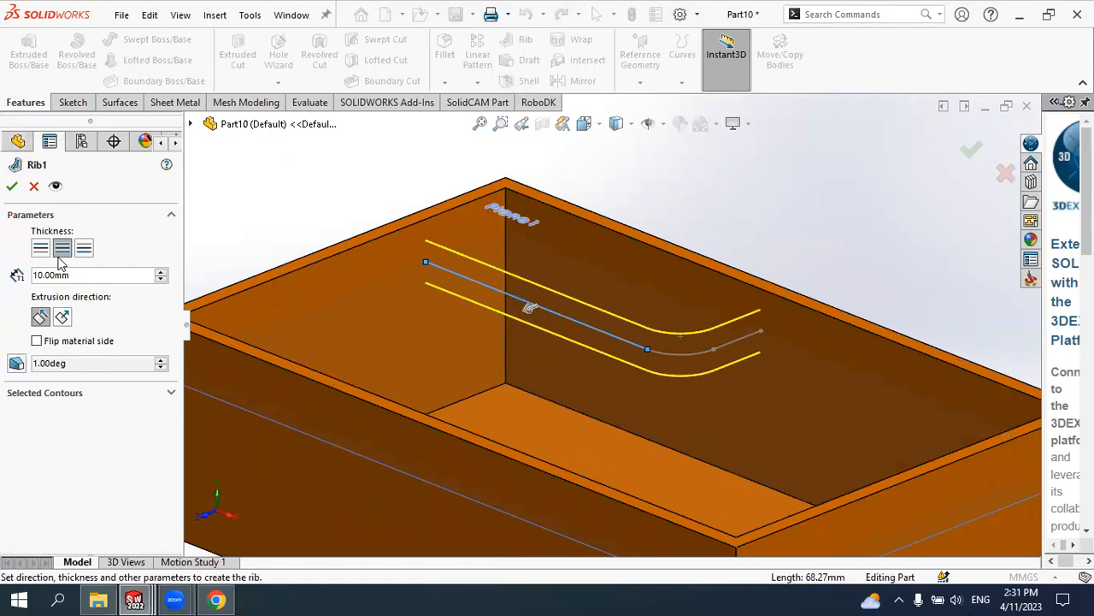
pyautogui.click(63, 317)
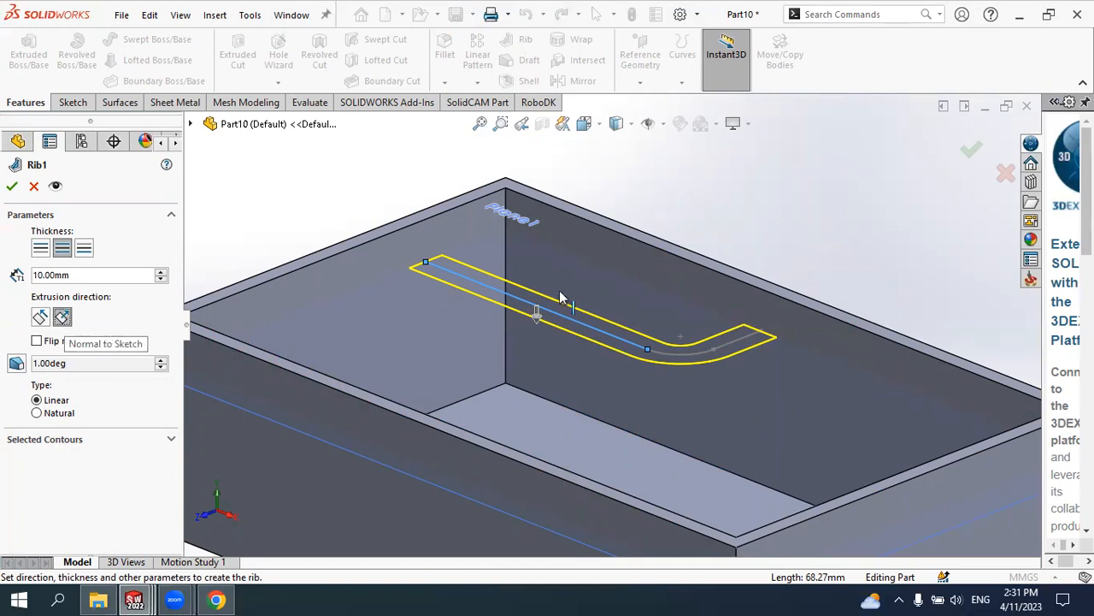
# Set the rib's thickness to 2 mm
pyautogui.scroll(3, 543, 323)
pyautogui.click(78, 274)
pyautogui.moveTo(78, 274); pyautogui.dragTo(3, 276)
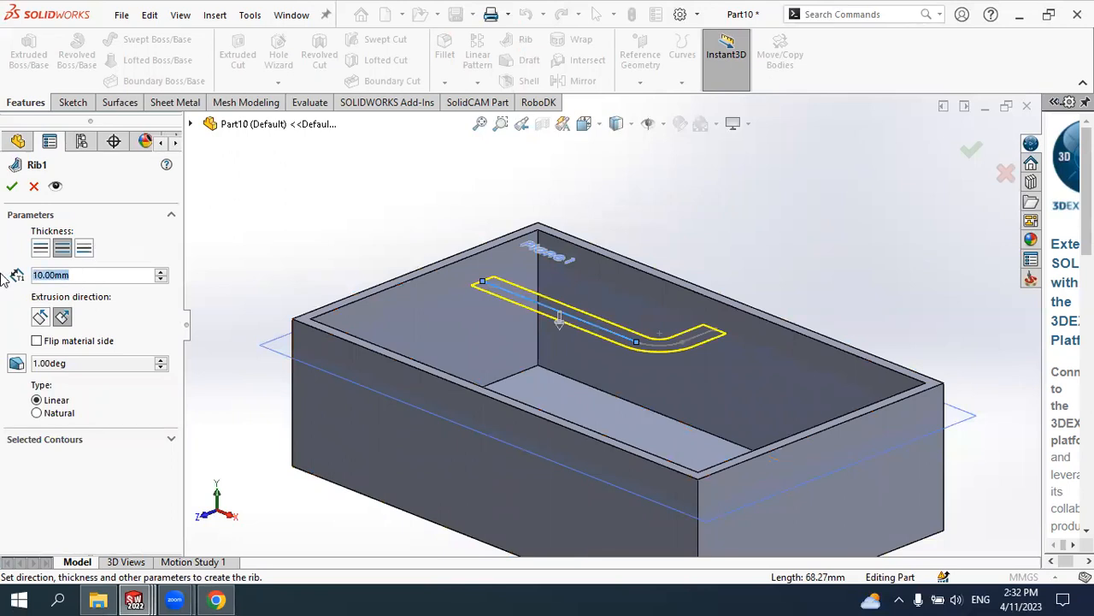
pyautogui.write('2')
pyautogui.press('Return')
pyautogui.scroll(-1, 453, 265)
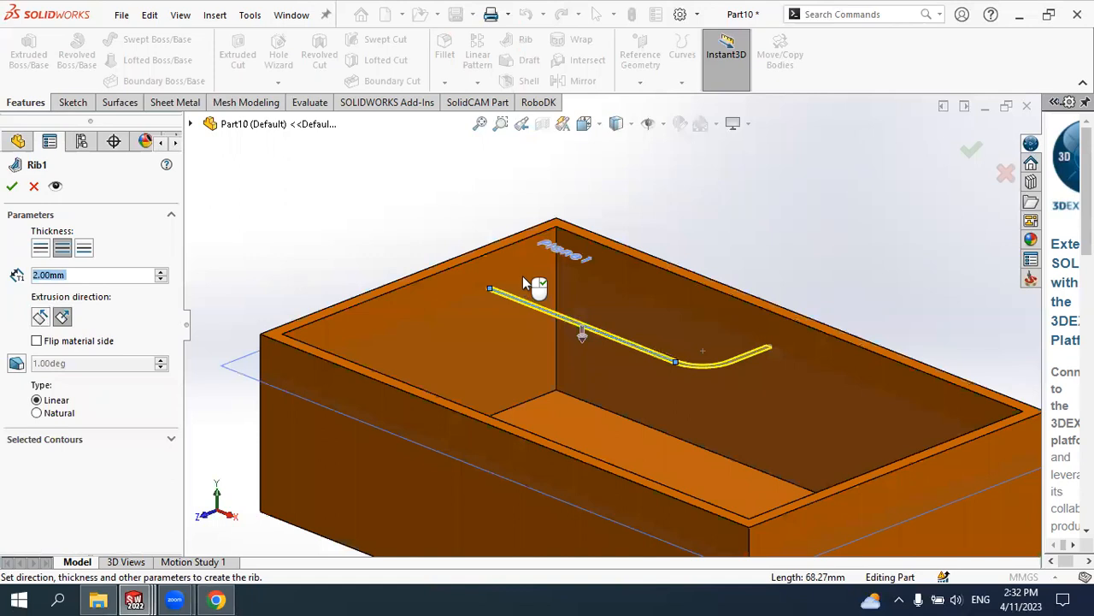
pyautogui.scroll(-1, 524, 327)
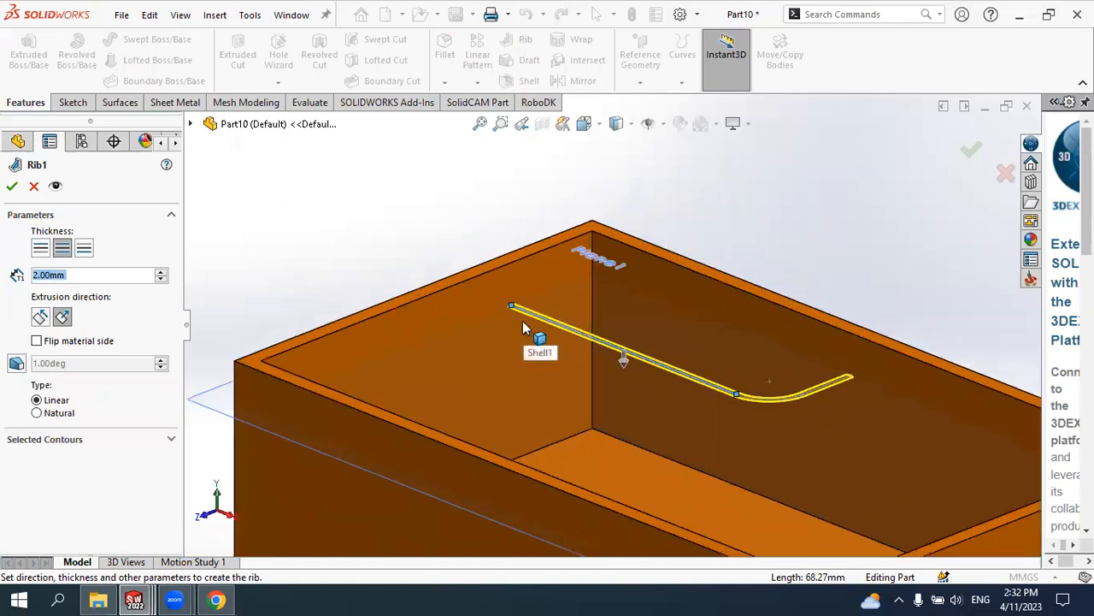
# Preview the rib's thickness on each side of the sketch, restore both sides, and create the rib
pyautogui.click(41, 248)
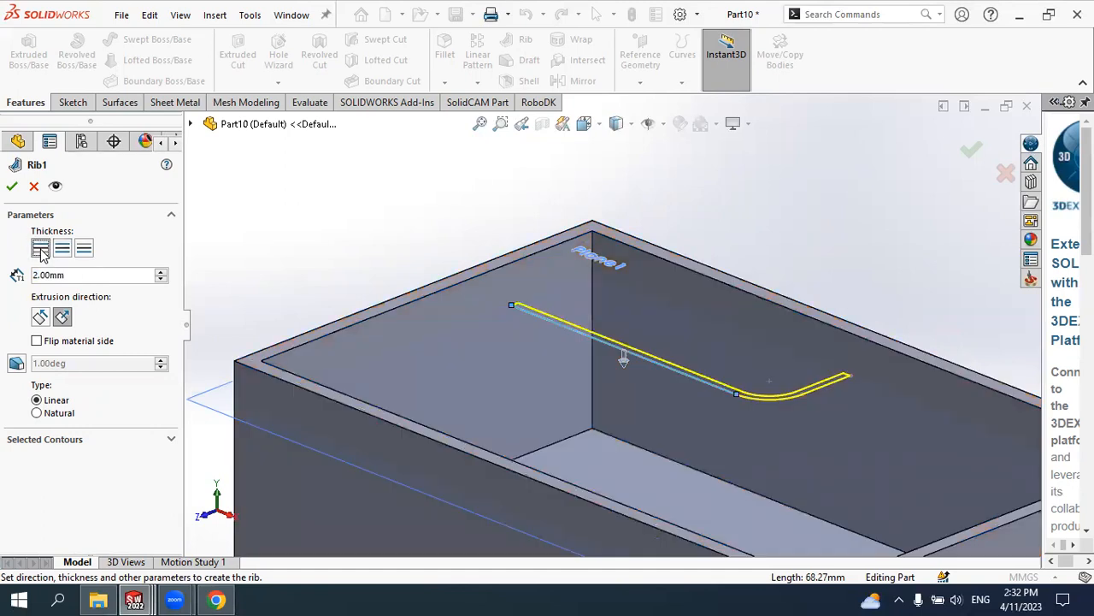
pyautogui.moveTo(630, 275)
pyautogui.mouseDown(button='middle')
pyautogui.moveTo(539, 340)
pyautogui.moveTo(458, 346)
pyautogui.mouseUp(button='middle')
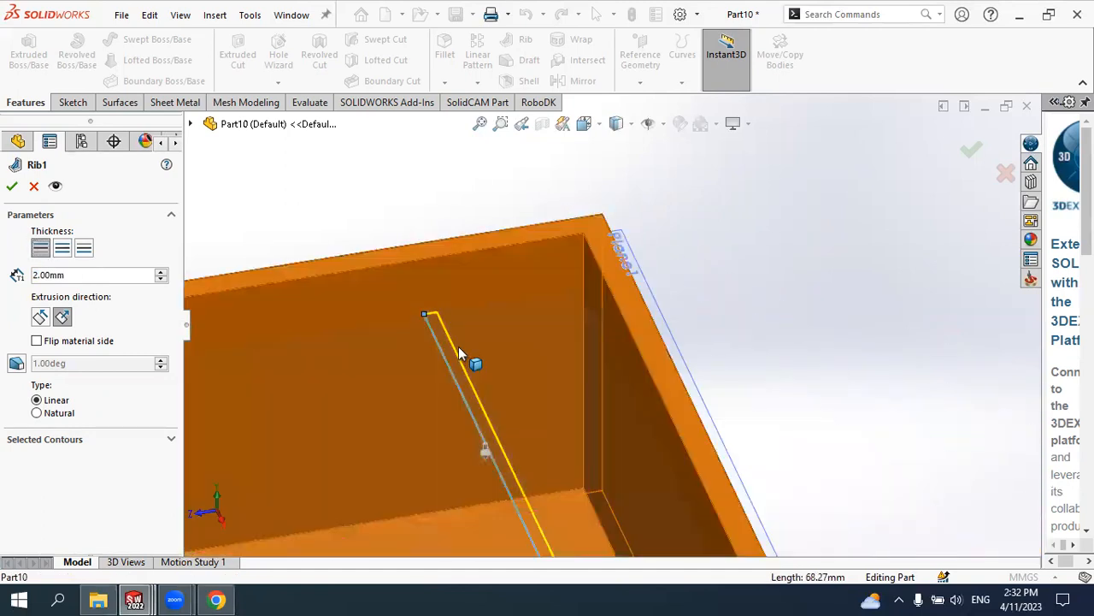
pyautogui.click(65, 250)
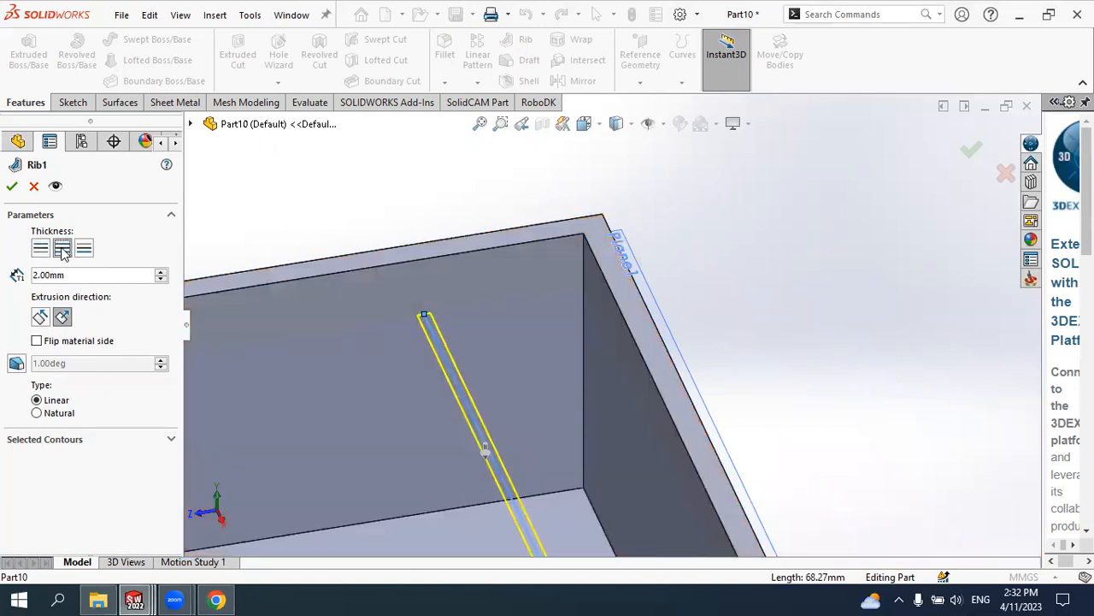
pyautogui.click(84, 250)
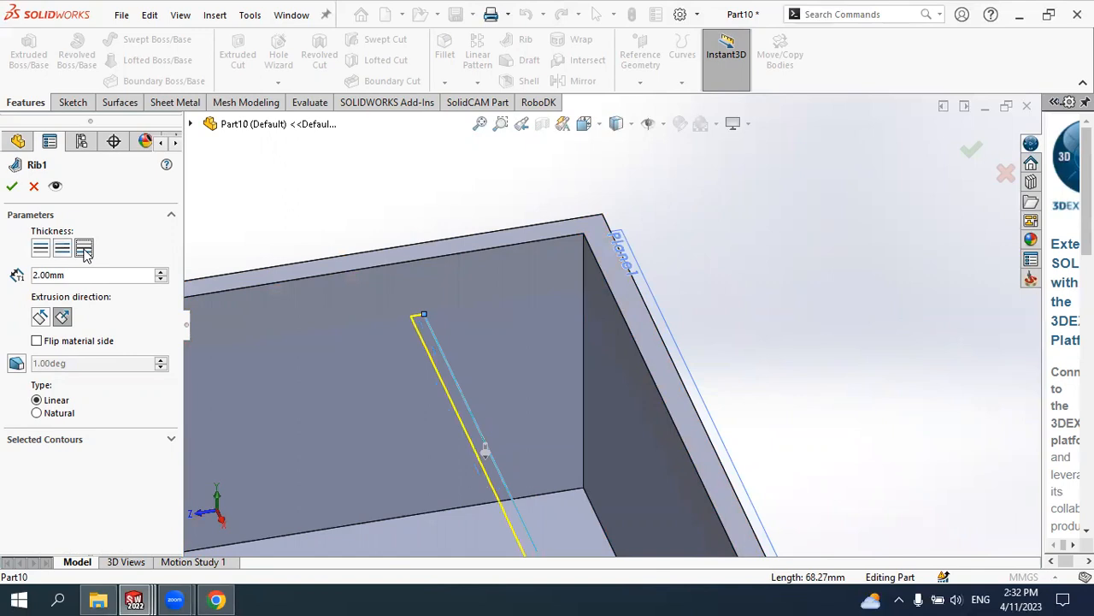
pyautogui.click(63, 249)
pyautogui.moveTo(378, 304)
pyautogui.mouseDown(button='middle')
pyautogui.moveTo(458, 329)
pyautogui.moveTo(543, 297)
pyautogui.moveTo(525, 305)
pyautogui.mouseUp(button='middle')
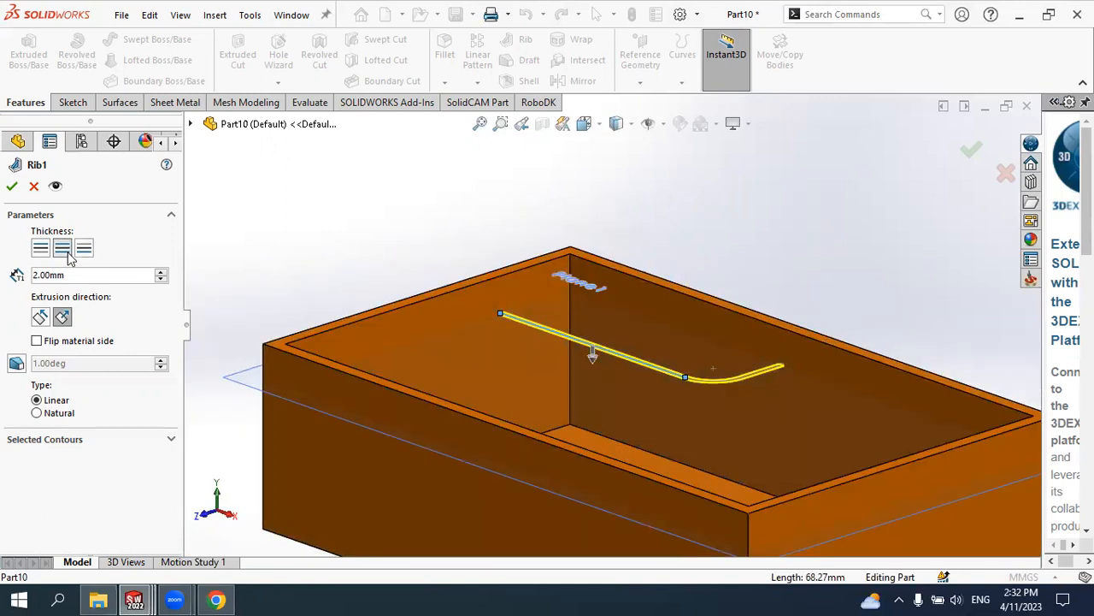
pyautogui.click(12, 188)
# Examine the curved rib and where it meets the box's walls and floor from several angles
pyautogui.moveTo(794, 246); pyautogui.dragTo(828, 295, button='middle')
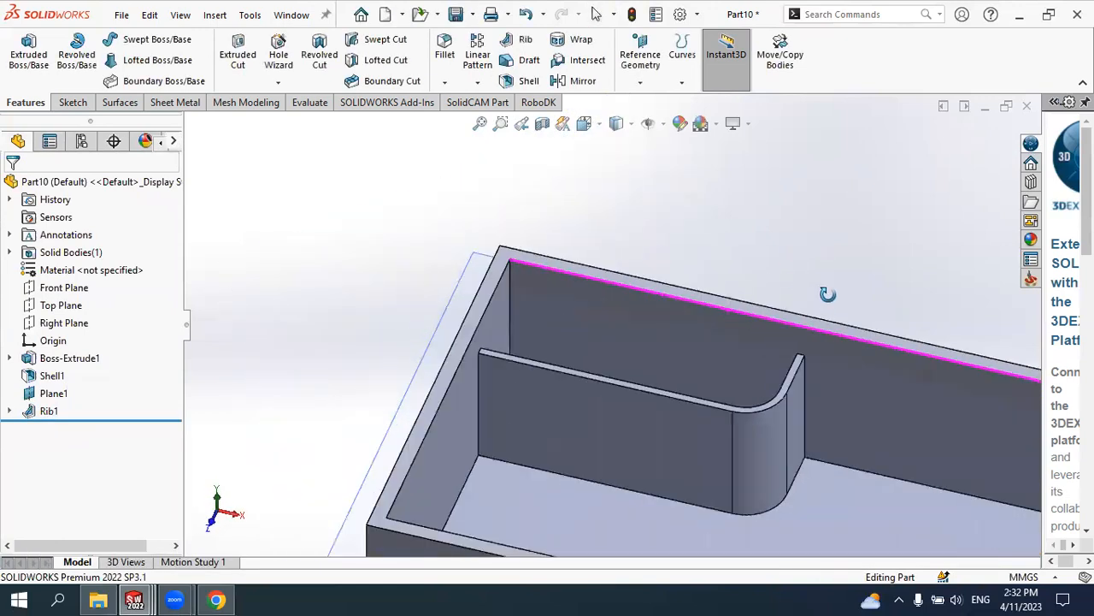
pyautogui.scroll(3, 694, 391)
pyautogui.scroll(-3, 691, 390)
pyautogui.moveTo(671, 388); pyautogui.dragTo(631, 401, button='middle')
pyautogui.scroll(3, 619, 331)
pyautogui.scroll(-3, 622, 337)
pyautogui.scroll(2, 623, 369)
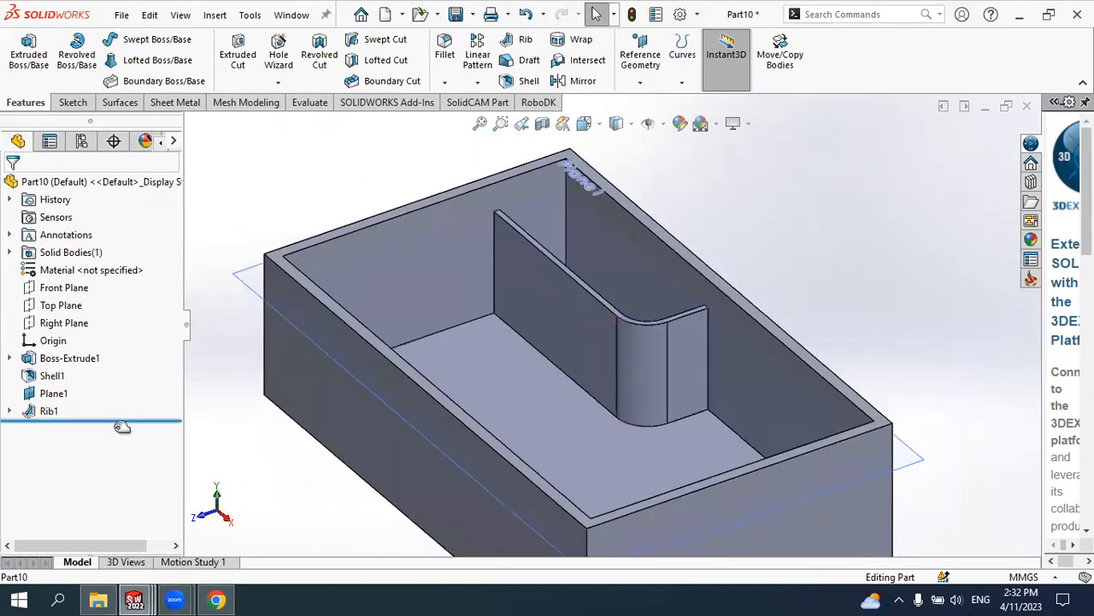
# Edit the rib to add a 1-degree outward draft with the thickness defined at the sketch plane
pyautogui.click(48, 411)
pyautogui.click(58, 363)
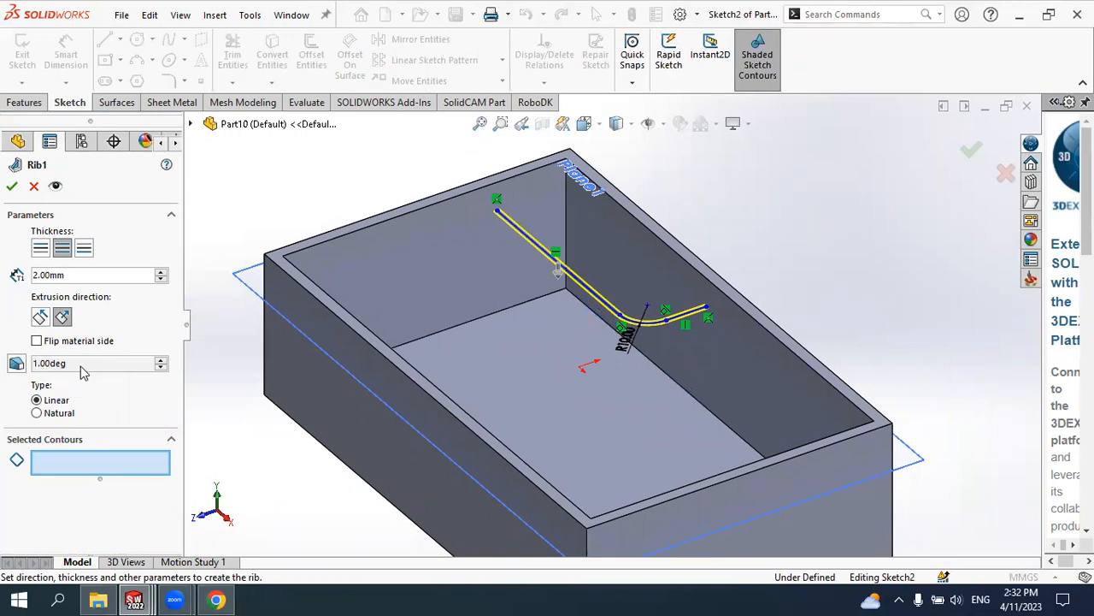
pyautogui.click(17, 364)
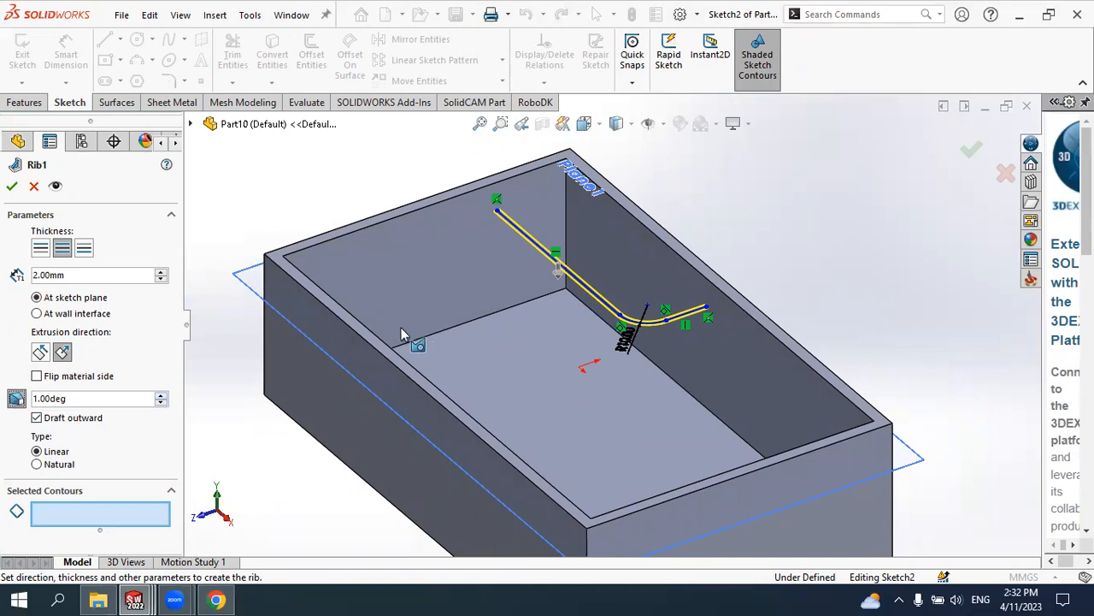
pyautogui.click(12, 187)
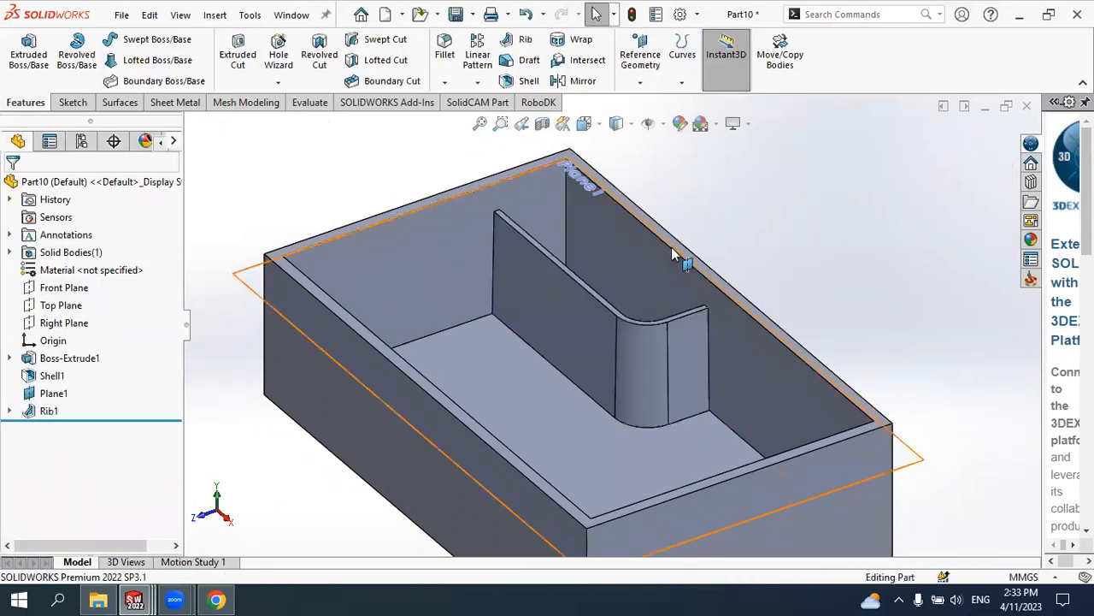
# Inspect the rib's draft looking straight onto the box floor, and set the rib's draft angle to 5 degrees
pyautogui.click(541, 435)
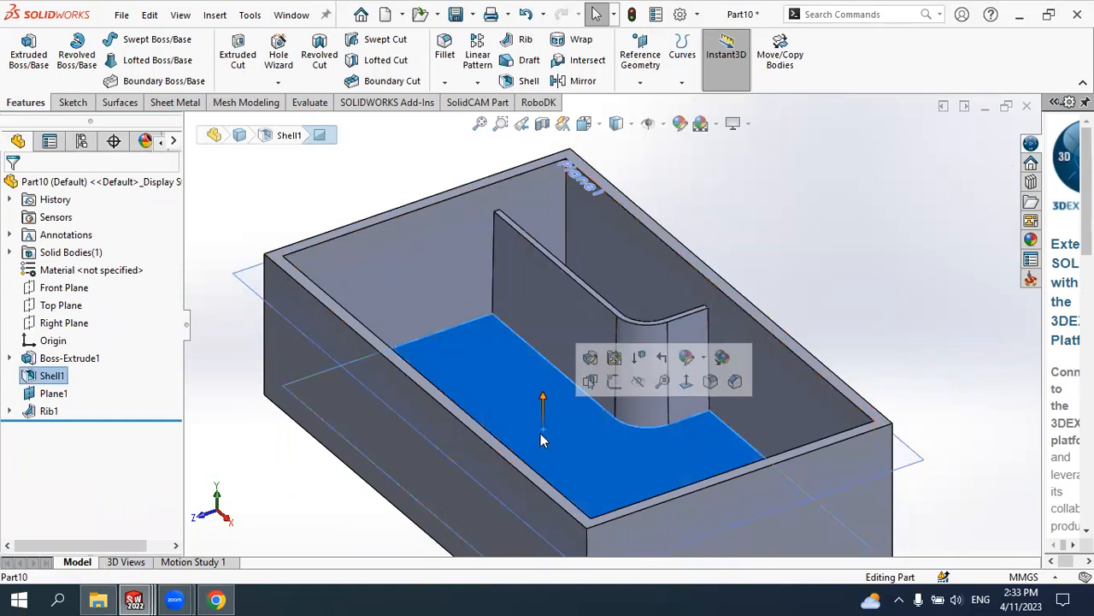
pyautogui.click(685, 382)
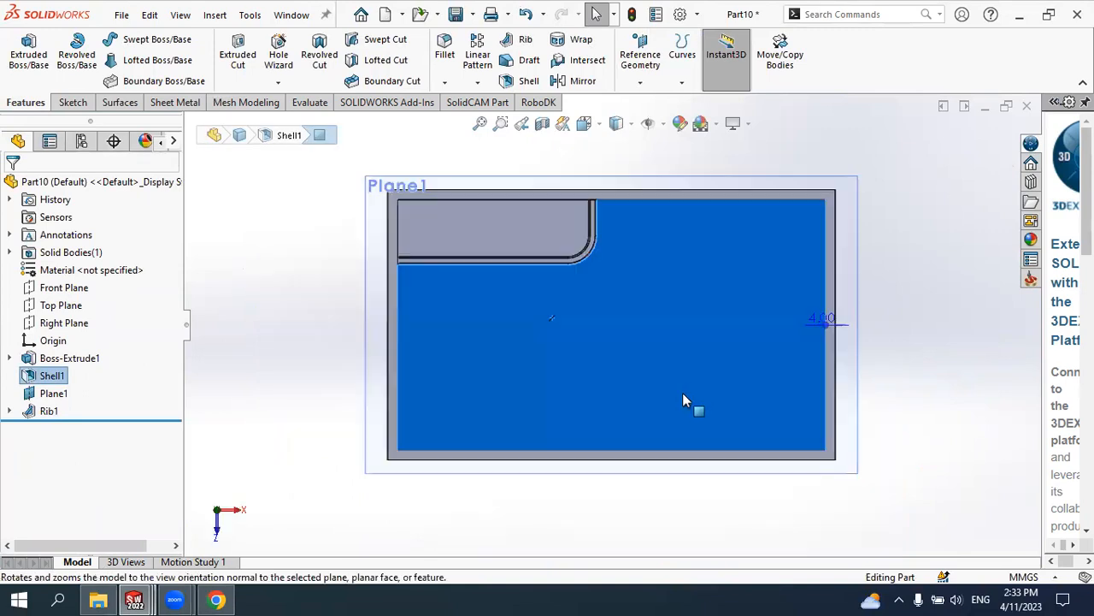
pyautogui.scroll(-5, 573, 310)
pyautogui.press('Escape')
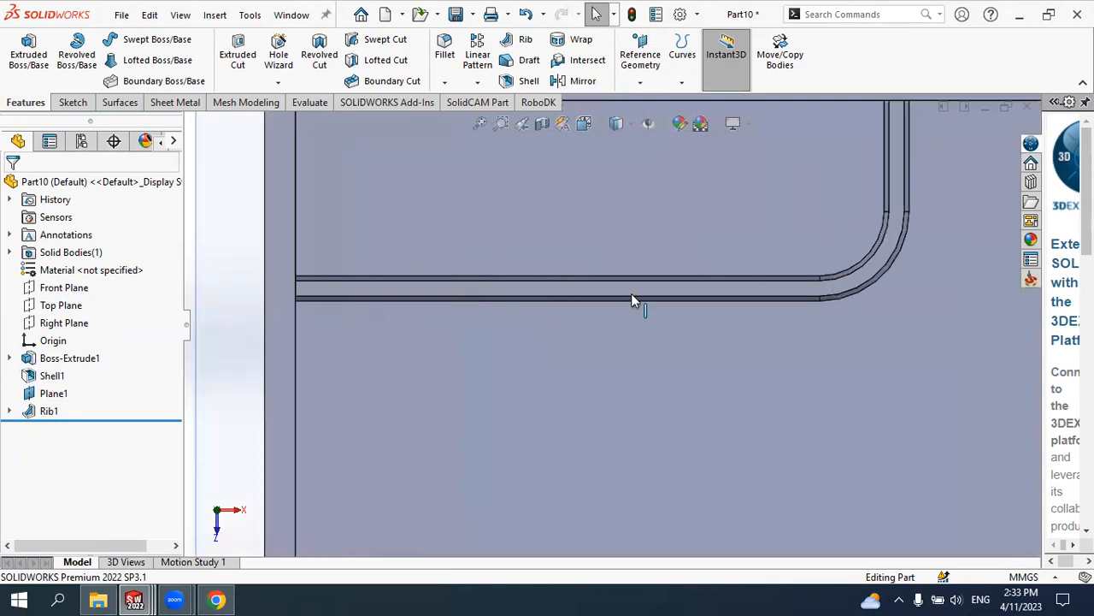
pyautogui.scroll(3, 637, 304)
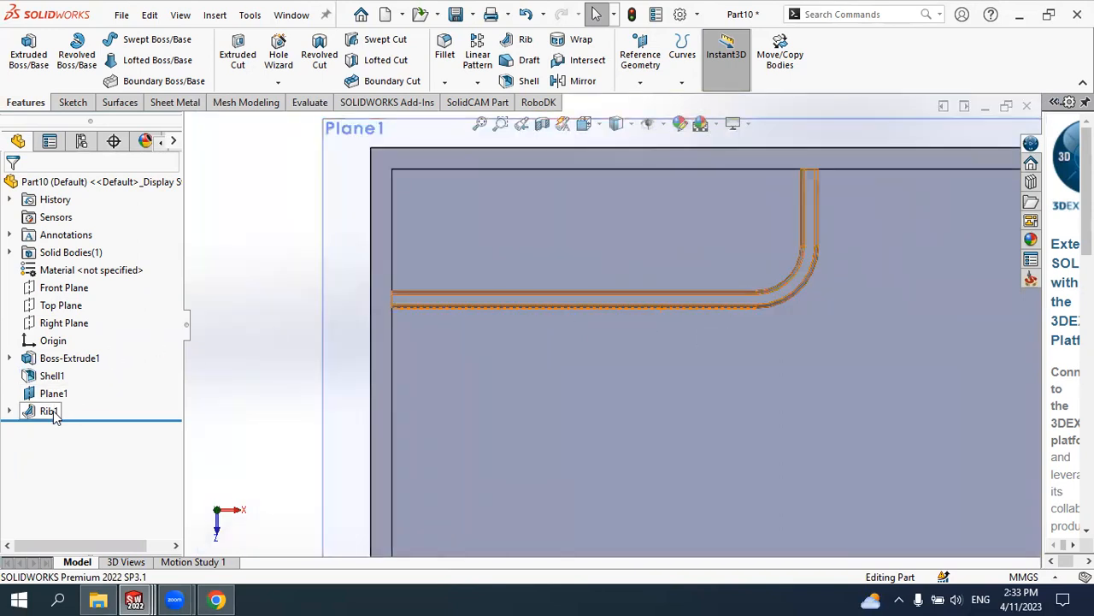
pyautogui.scroll(-4, 637, 334)
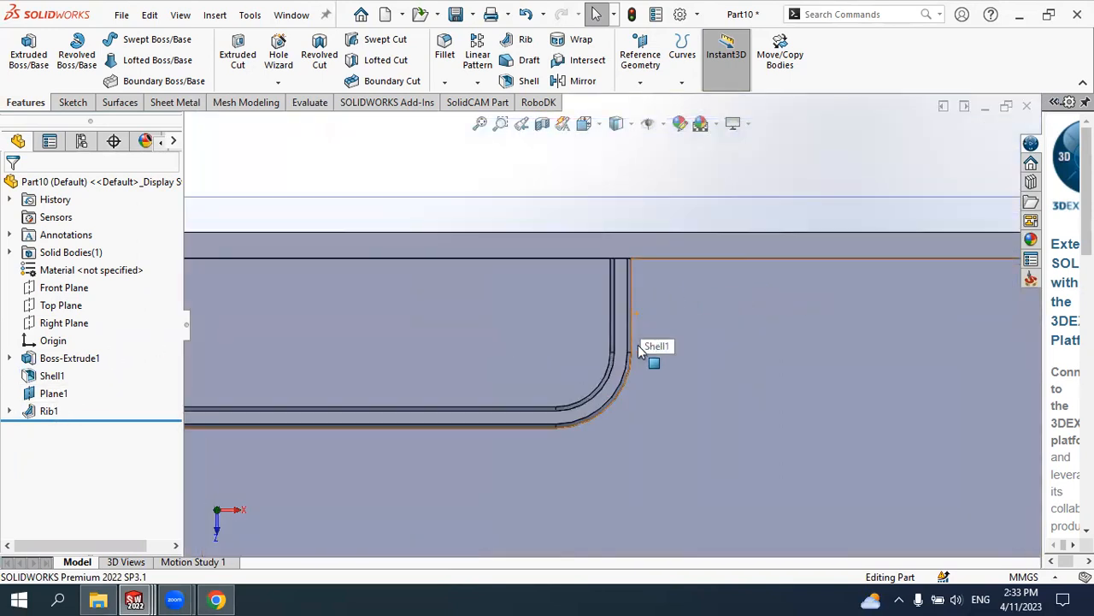
pyautogui.click(48, 411)
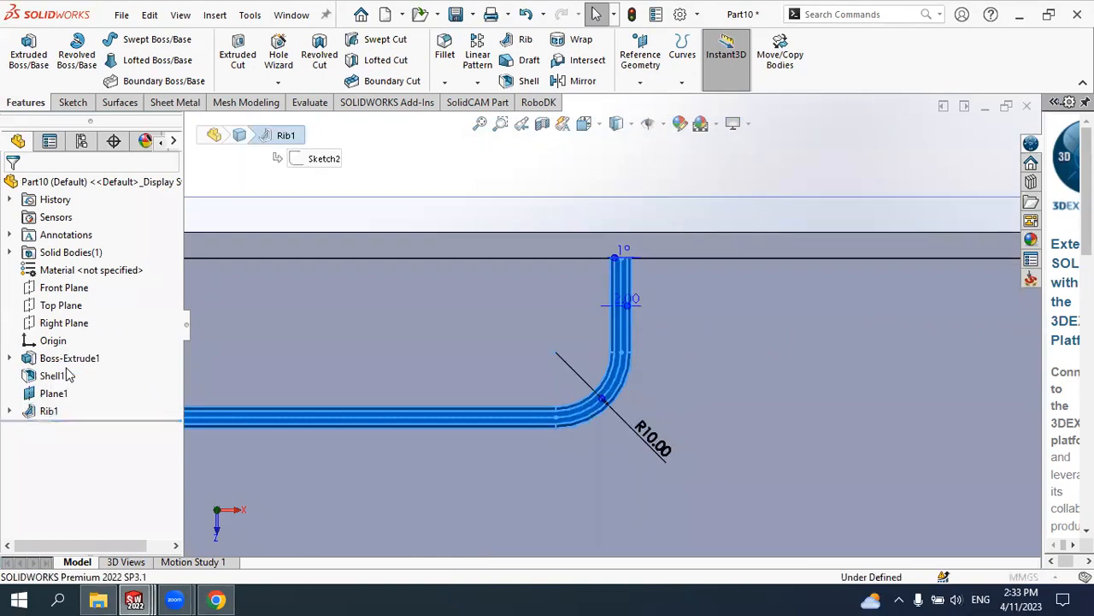
pyautogui.click(68, 376)
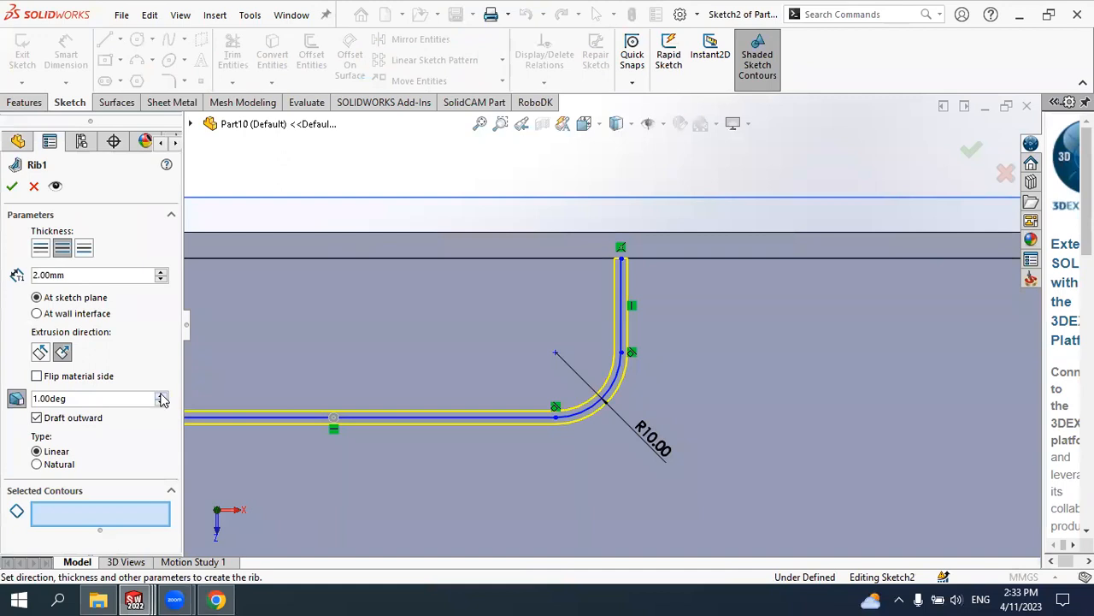
pyautogui.click(12, 187)
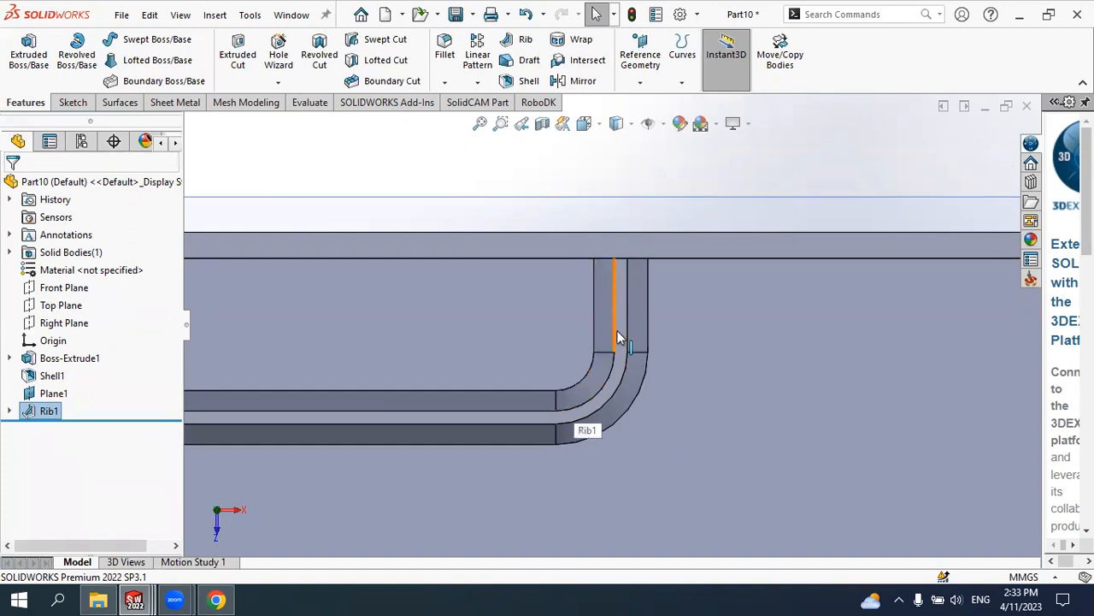
# Inspect the drafted rib, and delete the rib with its sketch, the offset plane and the shell from the part
pyautogui.press('f')
pyautogui.moveTo(587, 390); pyautogui.dragTo(606, 277, button='middle')
pyautogui.scroll(-5, 616, 299)
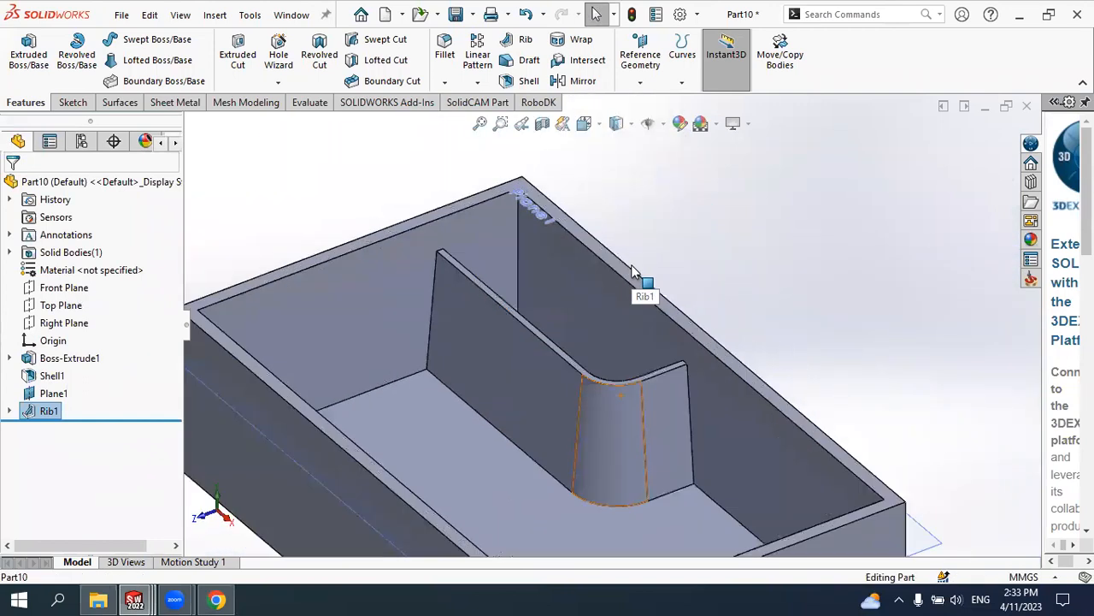
pyautogui.scroll(5, 615, 309)
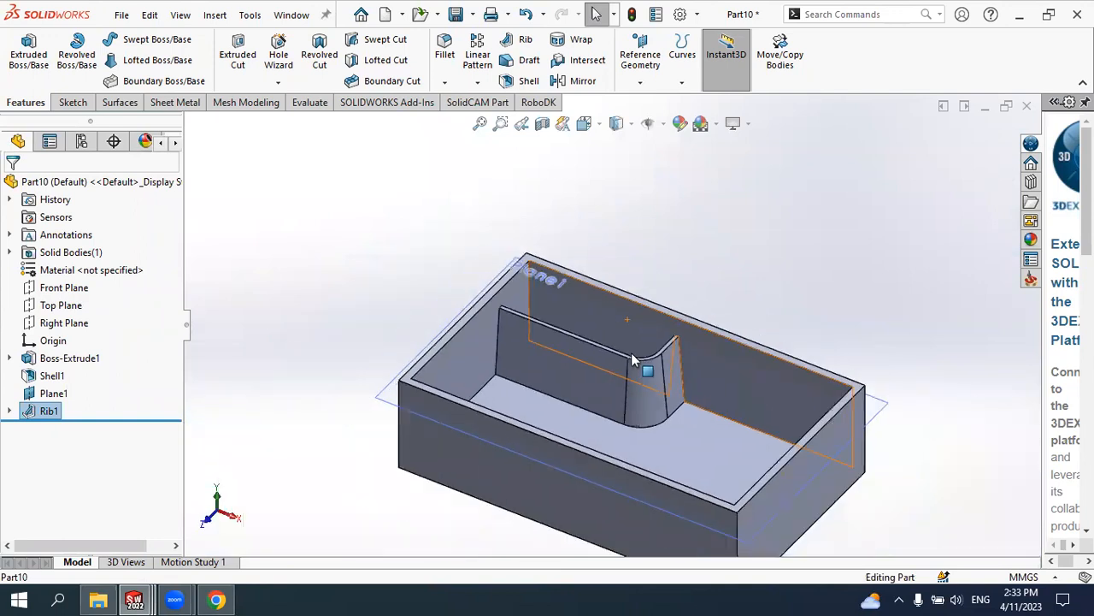
pyautogui.scroll(2, 633, 342)
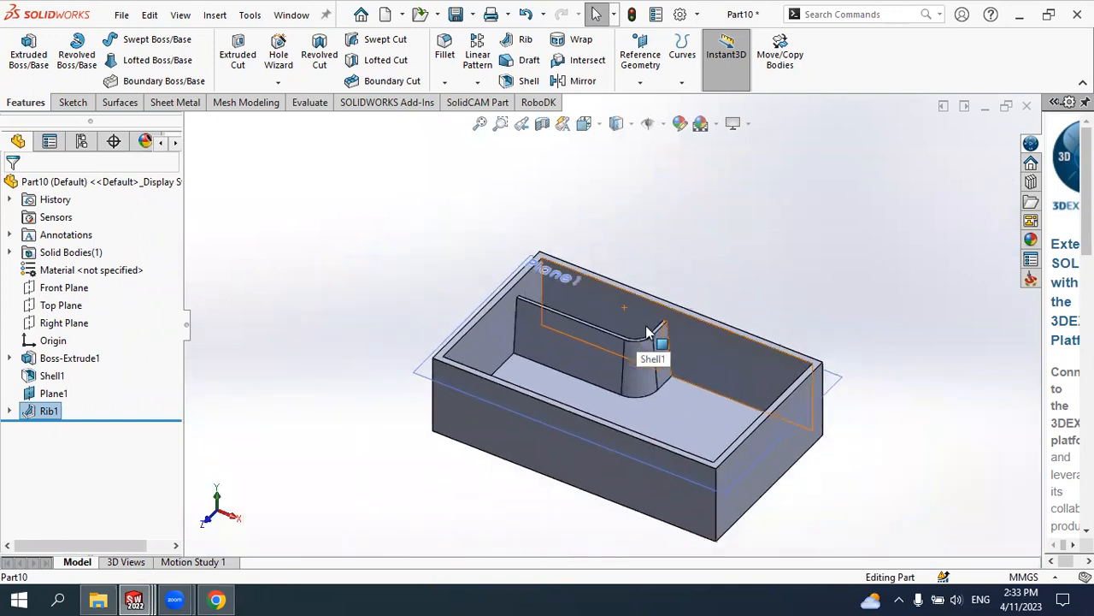
pyautogui.click(55, 393)
pyautogui.keyDown('ctrl'); pyautogui.click(49, 411); pyautogui.keyUp('ctrl')
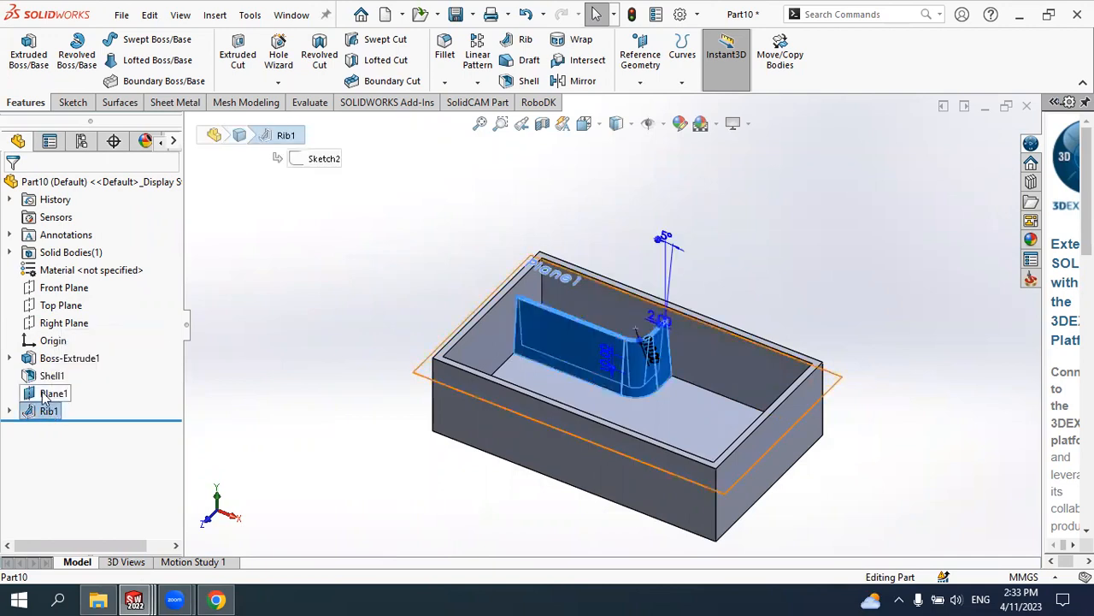
pyautogui.keyDown('ctrl'); pyautogui.click(45, 377); pyautogui.keyUp('ctrl')
pyautogui.rightClick(47, 377)
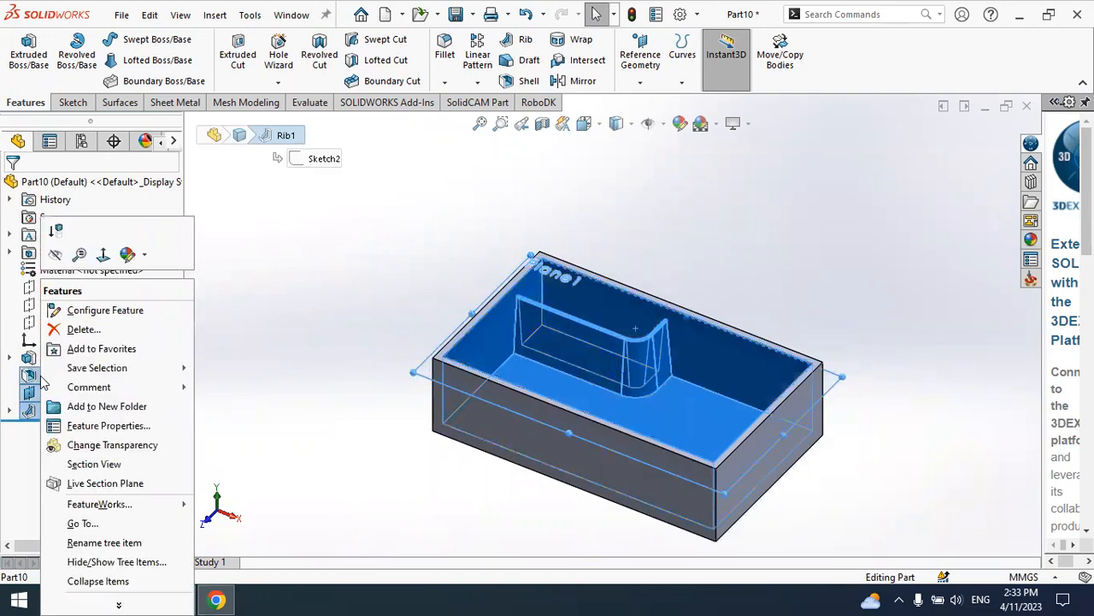
pyautogui.click(81, 332)
pyautogui.moveTo(319, 324); pyautogui.dragTo(317, 271, button='middle')
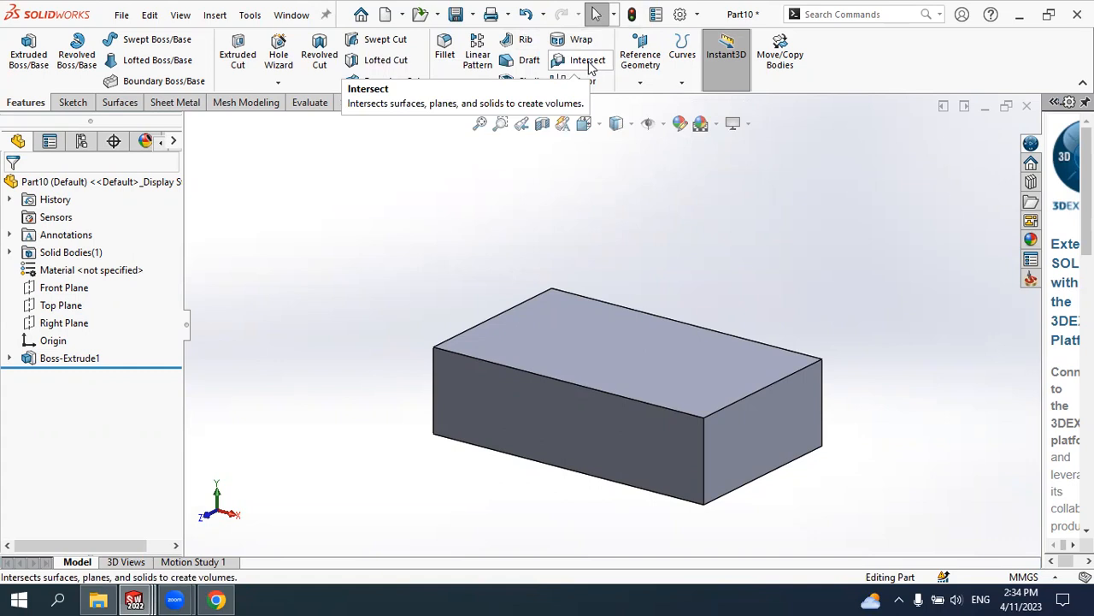
# Sketch a three-point arc of about 346 mm radius on the Front Plane, crossing the block and extending past both ends
pyautogui.click(77, 289)
pyautogui.click(165, 265)
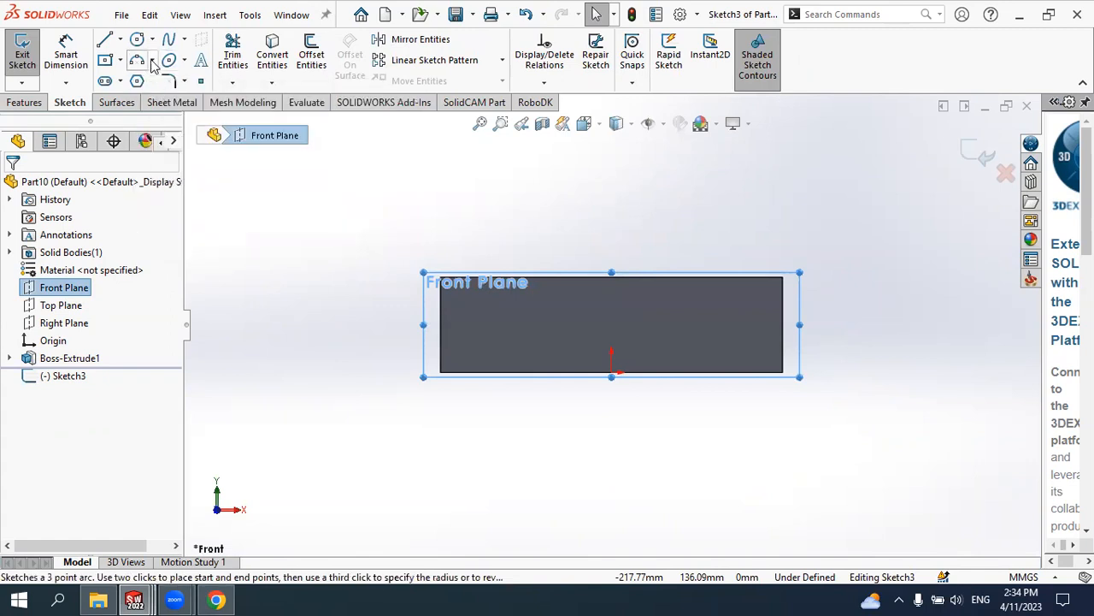
pyautogui.click(152, 62)
pyautogui.click(159, 116)
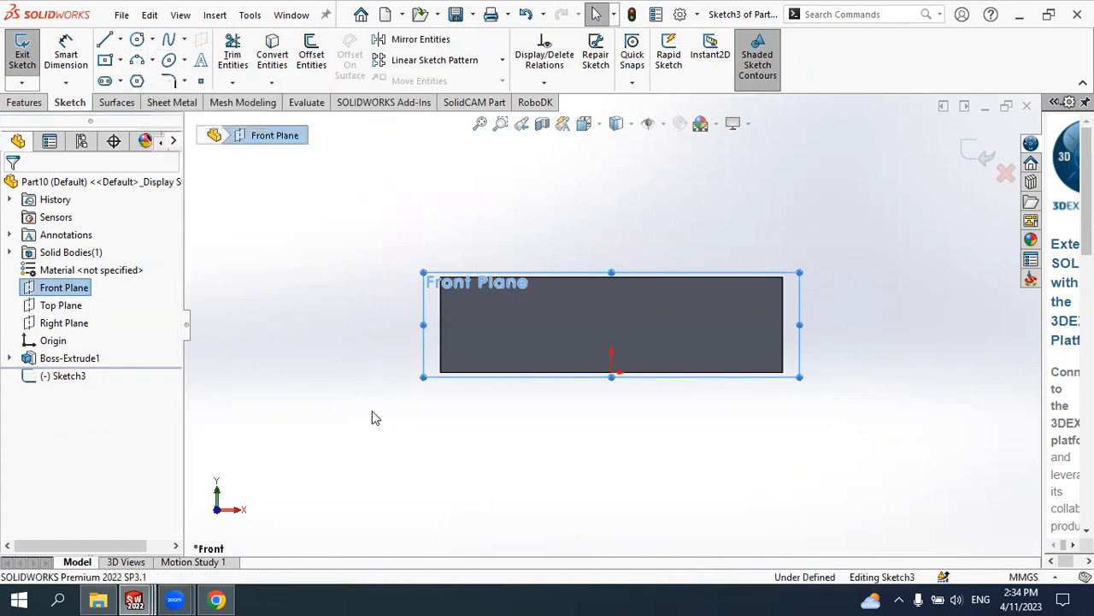
pyautogui.click(376, 357)
pyautogui.click(833, 344)
pyautogui.click(535, 310)
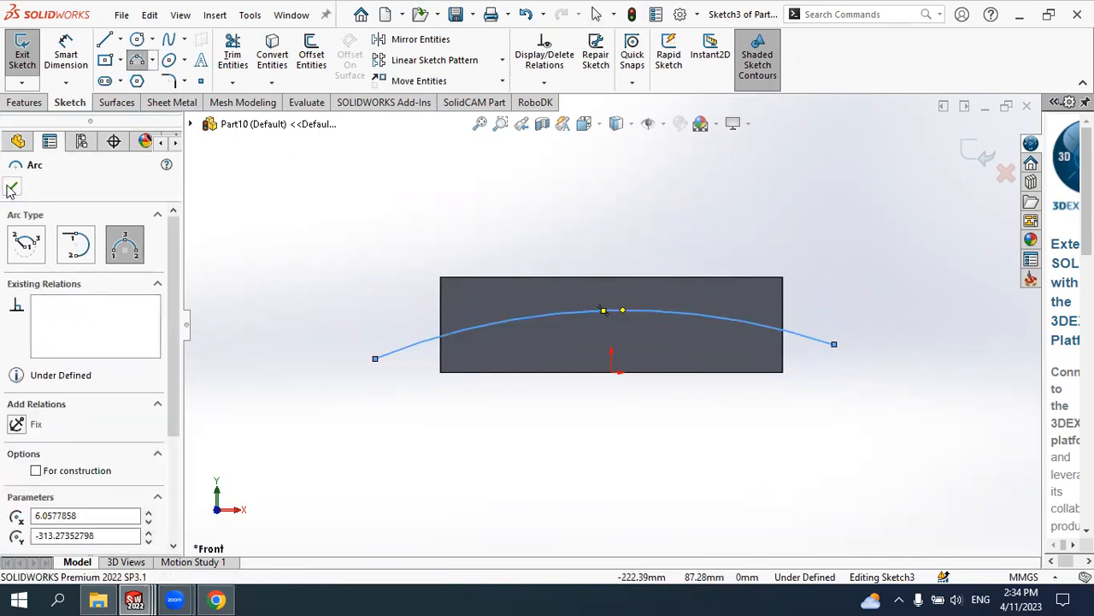
pyautogui.click(11, 188)
pyautogui.click(978, 153)
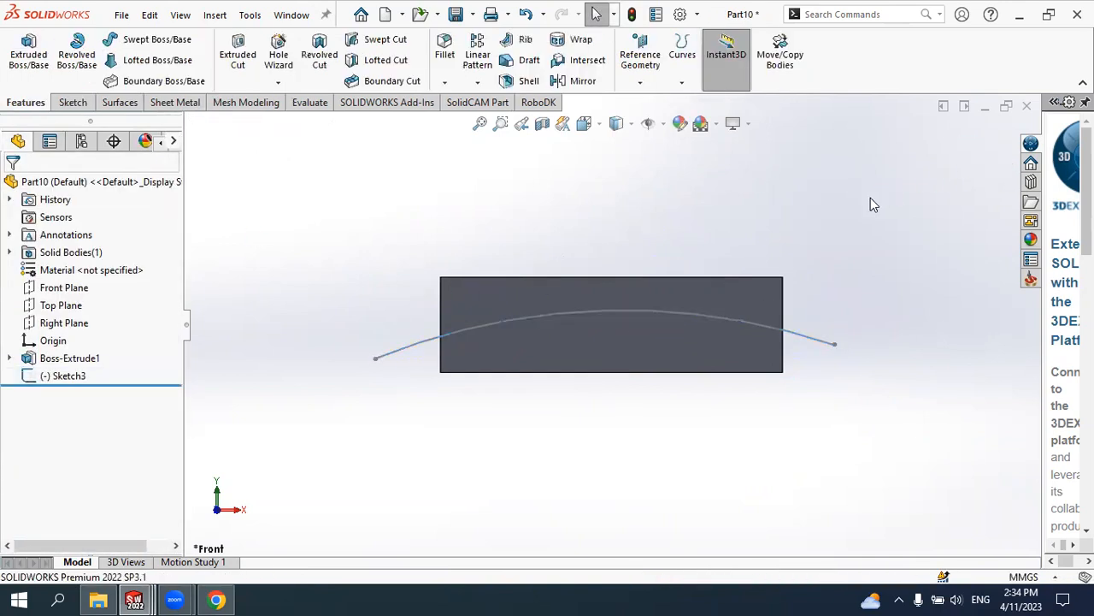
# Extrude the arc as a surface using Mid Plane with a depth of 140 mm
pyautogui.click(132, 103)
pyautogui.click(27, 54)
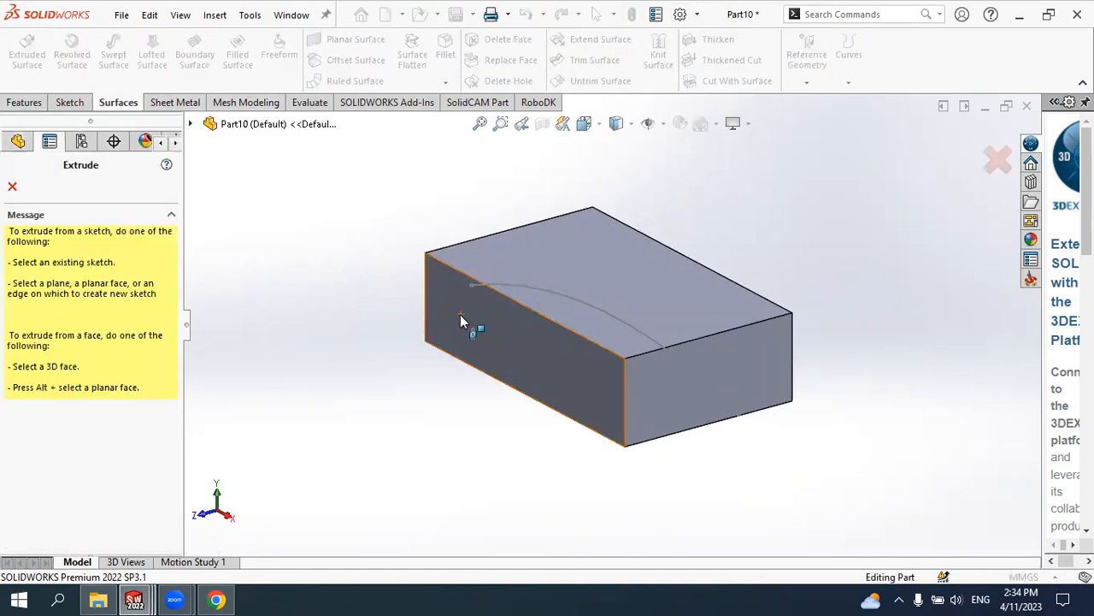
pyautogui.click(552, 293)
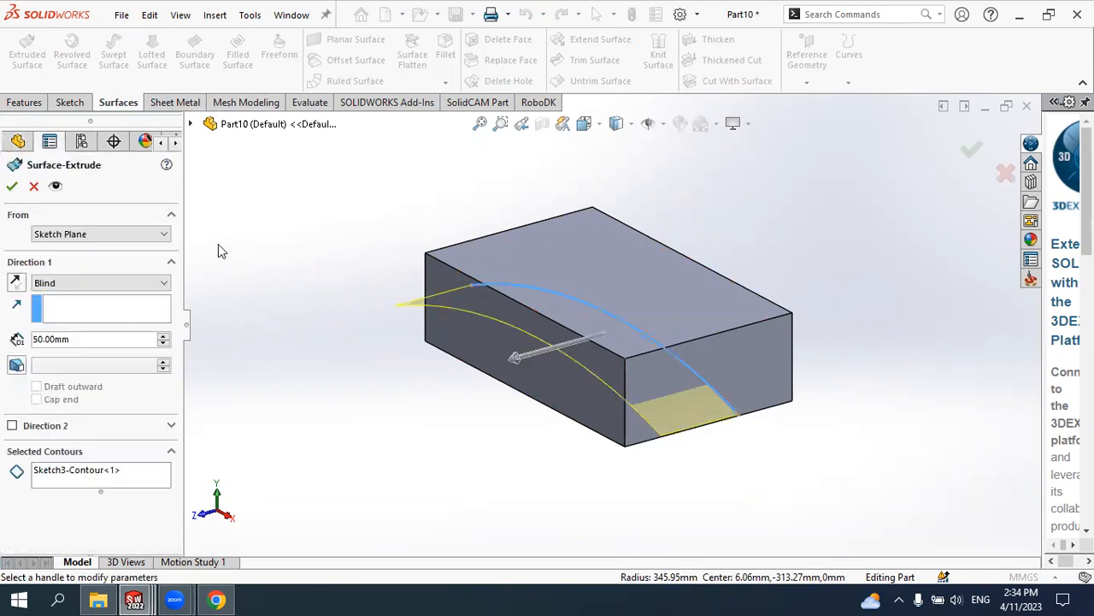
pyautogui.click(73, 288)
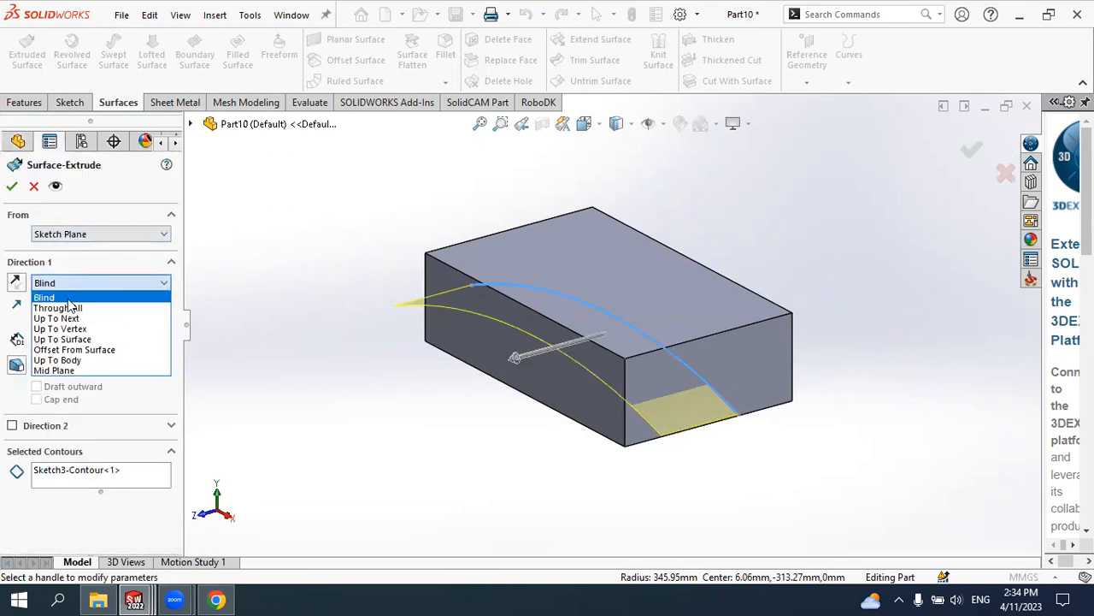
pyautogui.click(60, 371)
pyautogui.click(163, 337)
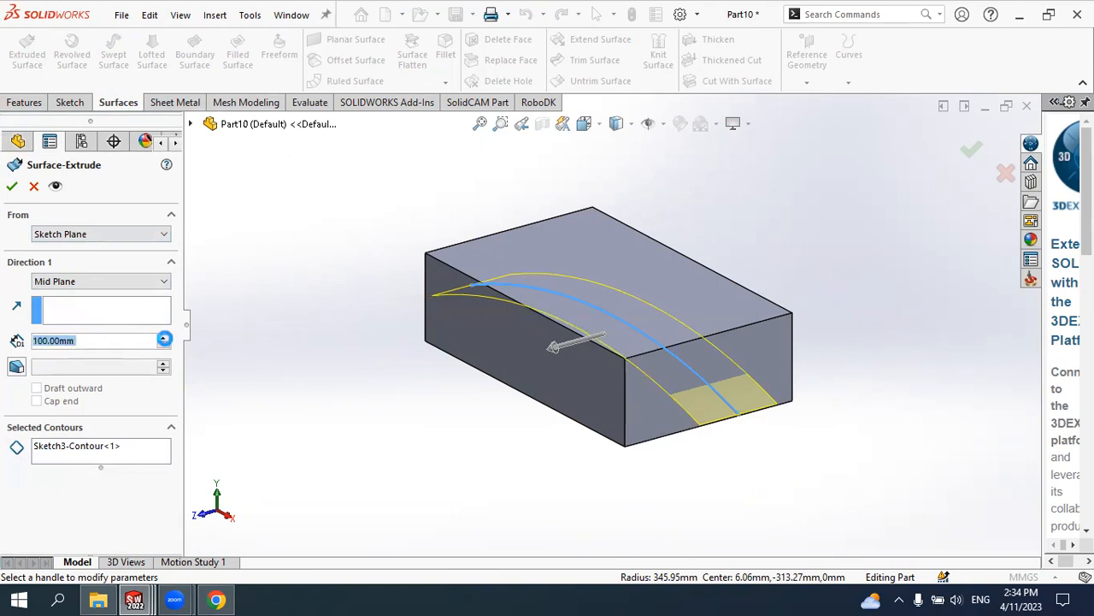
pyautogui.click(162, 337)
pyautogui.click(162, 337)
pyautogui.click(164, 339)
pyautogui.click(164, 339)
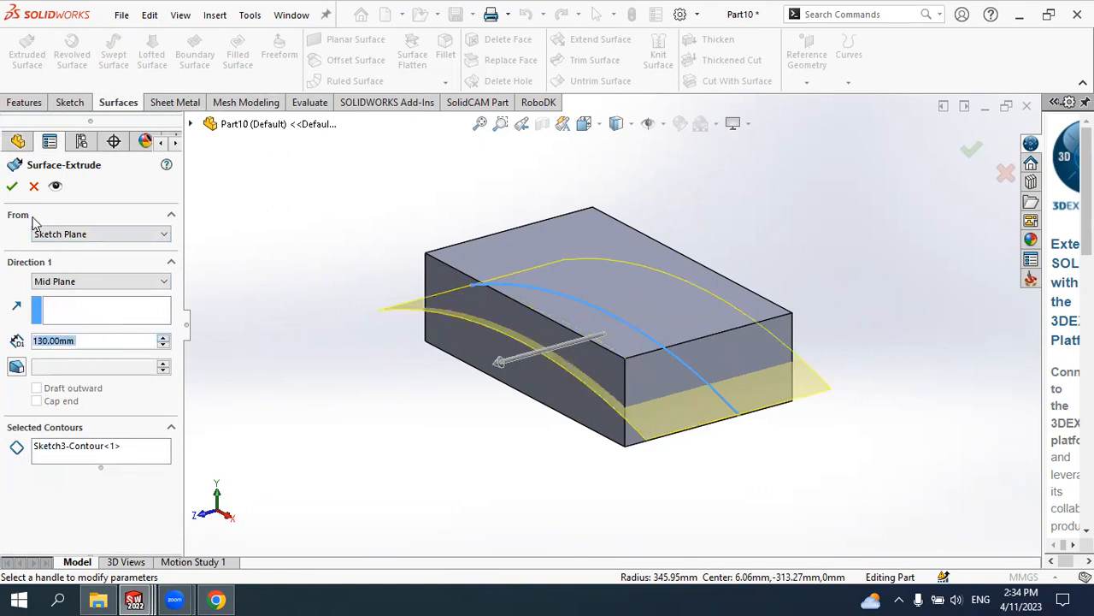
pyautogui.click(11, 186)
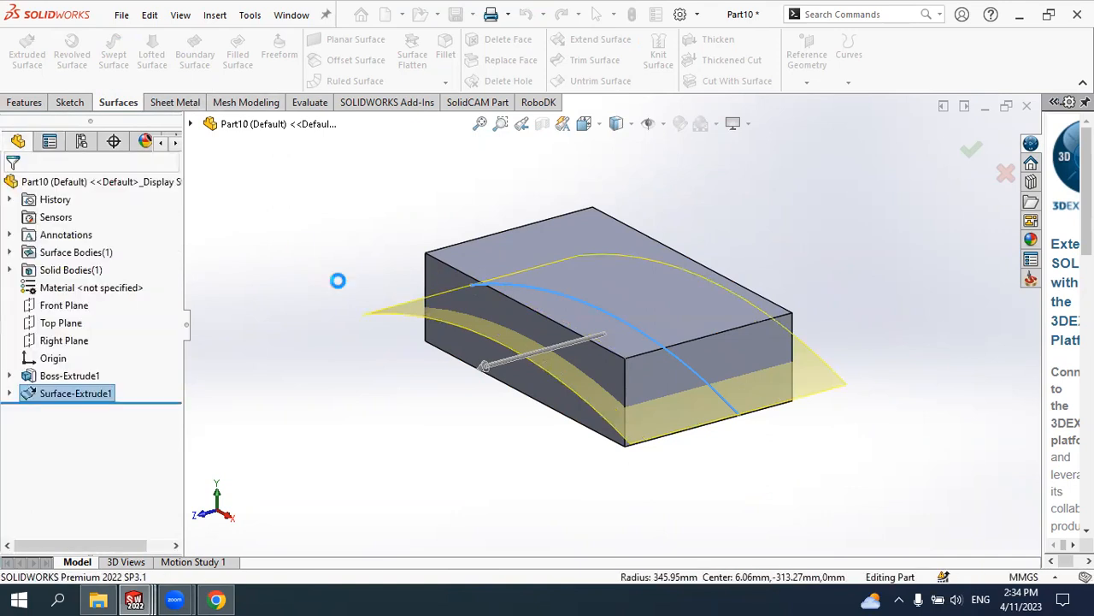
# Use Intersect on the curved surface and the block with Create both, and compute the regions
pyautogui.moveTo(327, 285); pyautogui.dragTo(581, 285, button='middle')
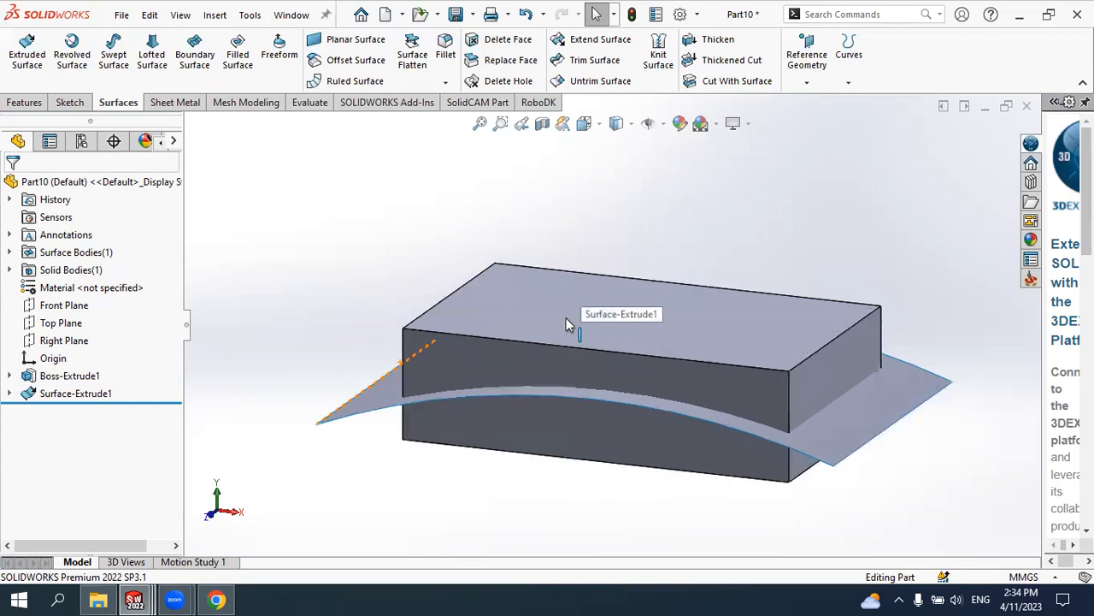
pyautogui.click(482, 297)
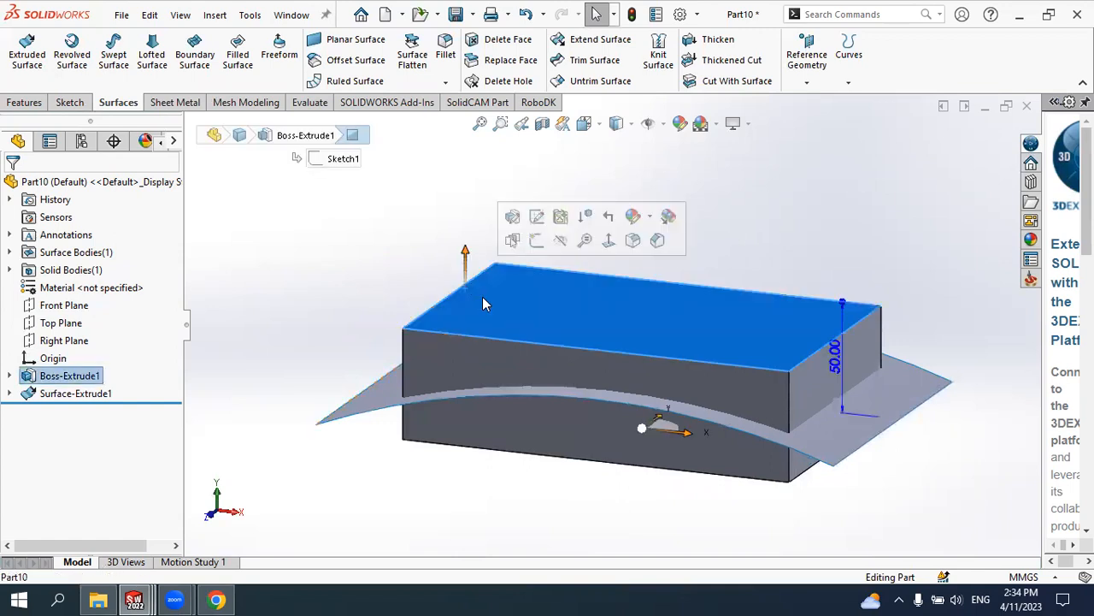
pyautogui.click(387, 399)
pyautogui.moveTo(337, 344); pyautogui.dragTo(345, 350, button='middle')
pyautogui.click(25, 102)
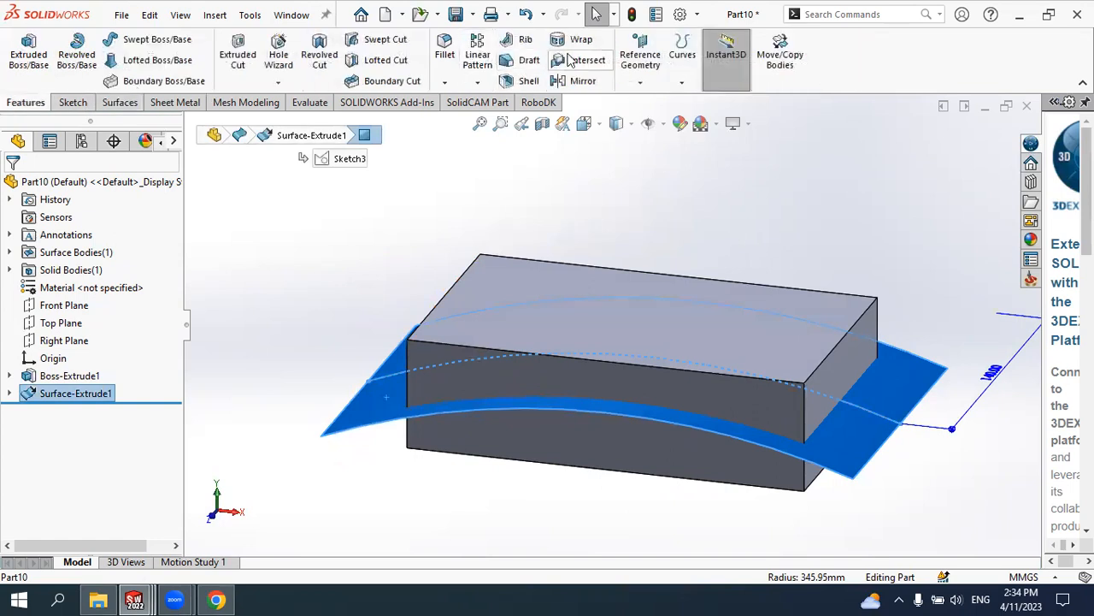
pyautogui.click(391, 188)
pyautogui.click(587, 60)
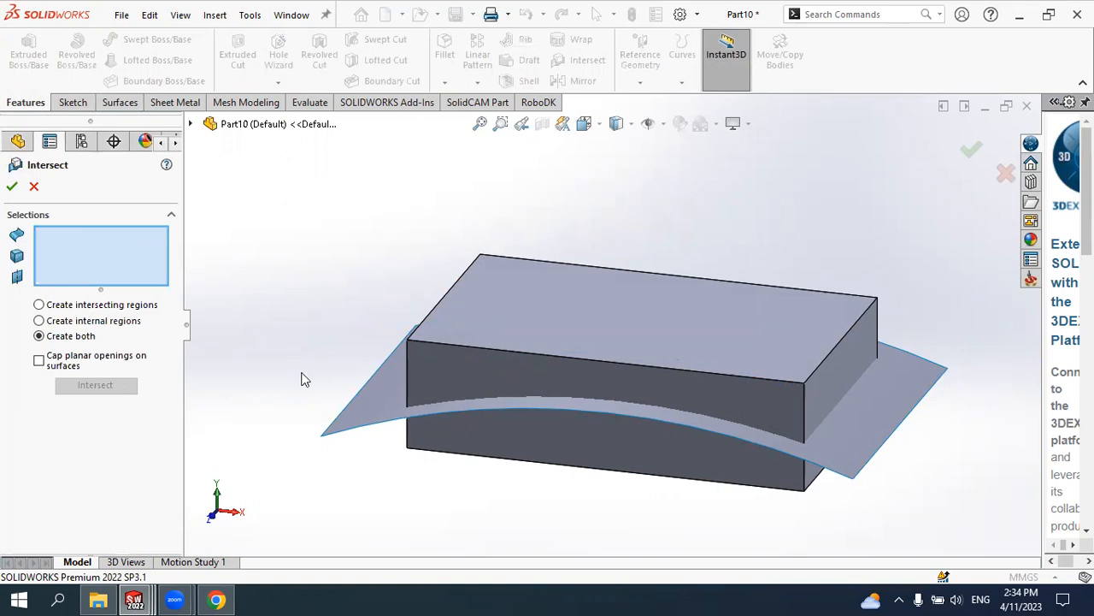
pyautogui.click(381, 394)
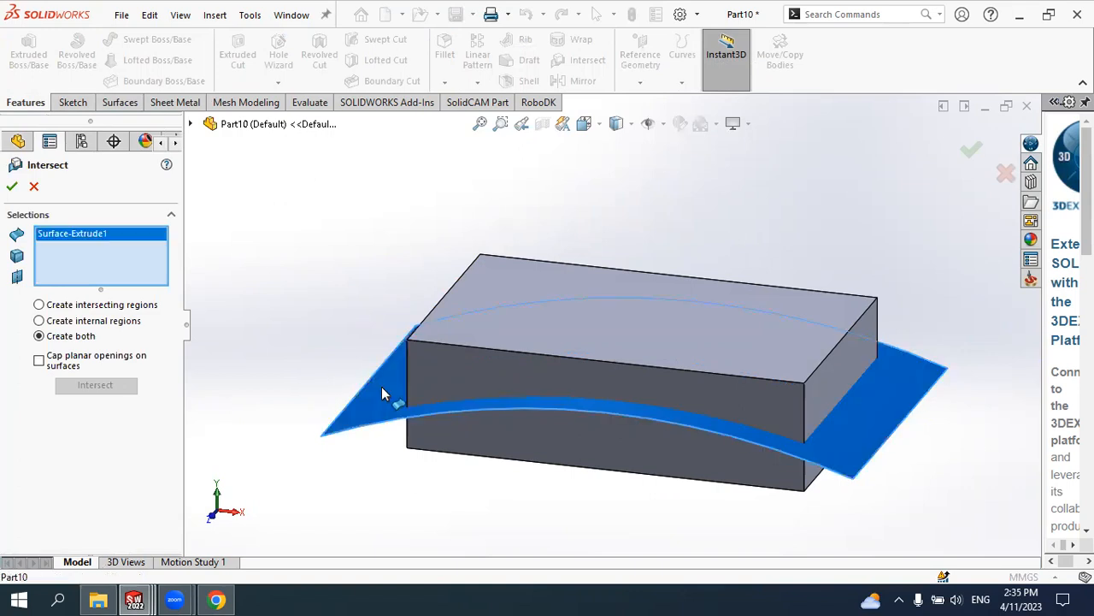
pyautogui.click(531, 333)
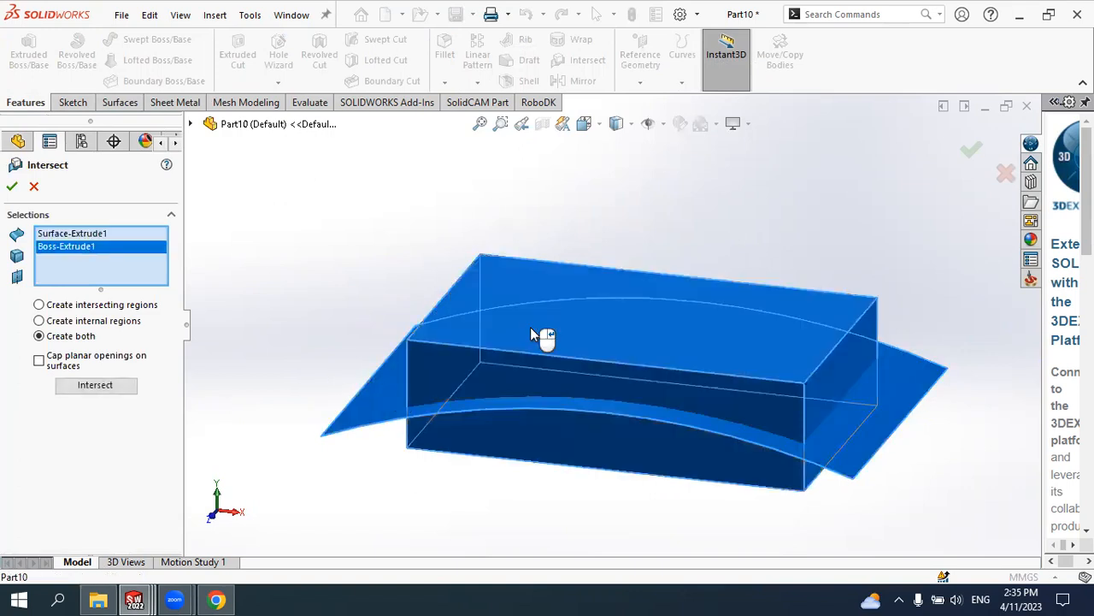
pyautogui.click(114, 390)
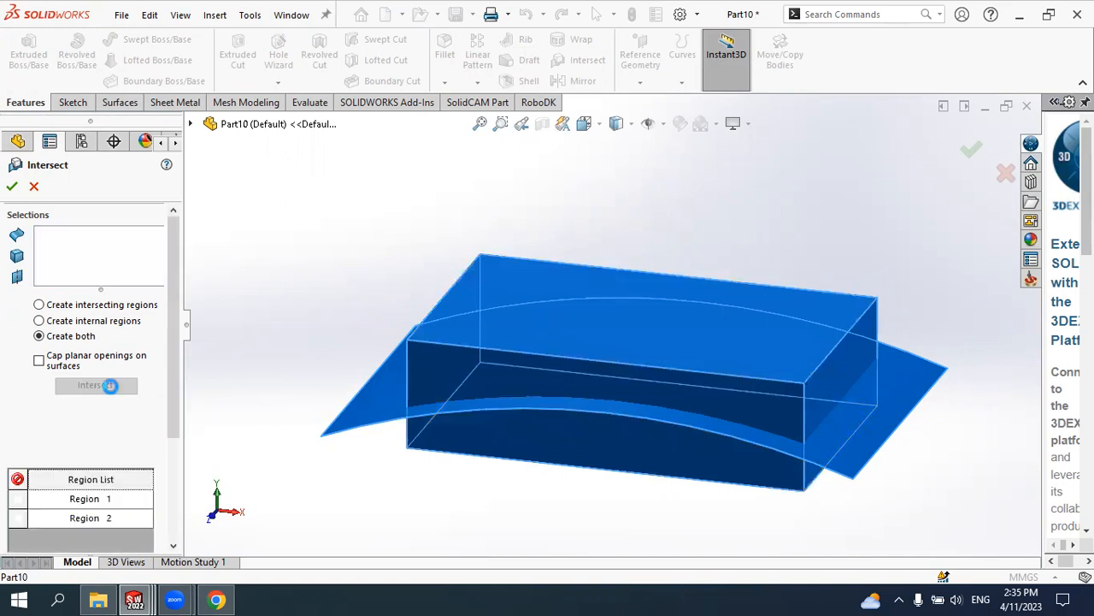
# Try excluding Region 1 and Region 2 in turn from the intersection, and include both again
pyautogui.moveTo(479, 391); pyautogui.dragTo(507, 347, button='middle')
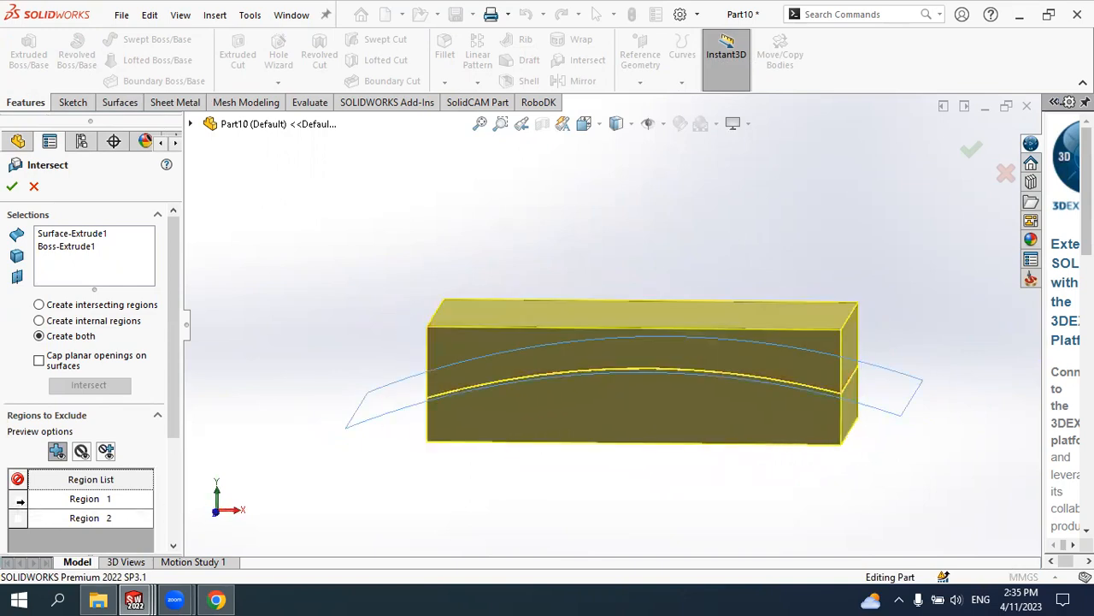
pyautogui.click(19, 498)
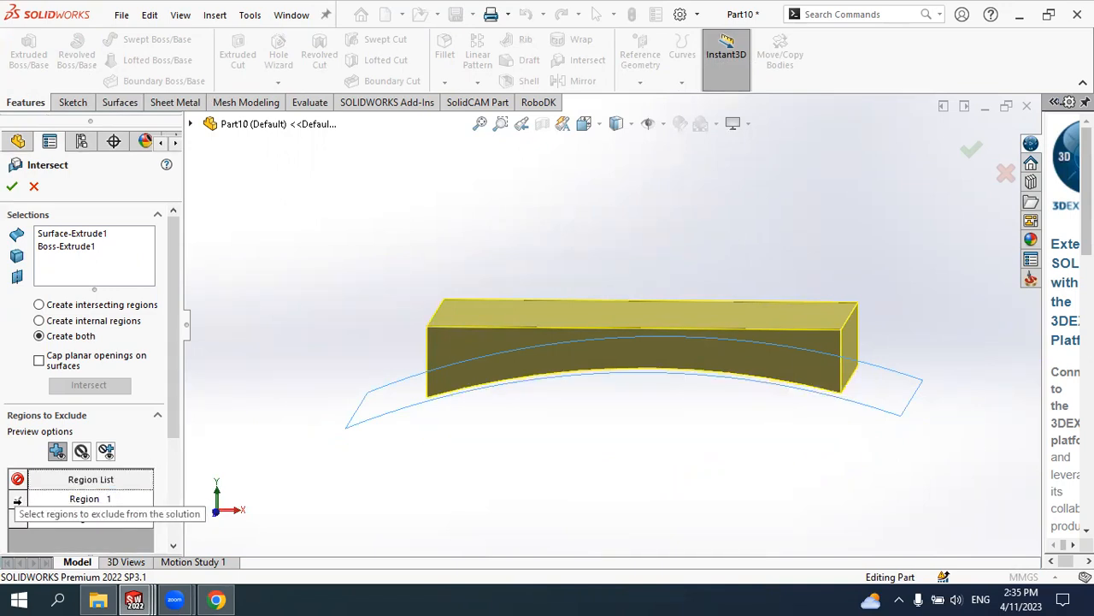
pyautogui.click(17, 500)
pyautogui.click(465, 412)
pyautogui.moveTo(496, 390); pyautogui.dragTo(458, 407, button='middle')
pyautogui.moveTo(174, 405); pyautogui.dragTo(185, 510)
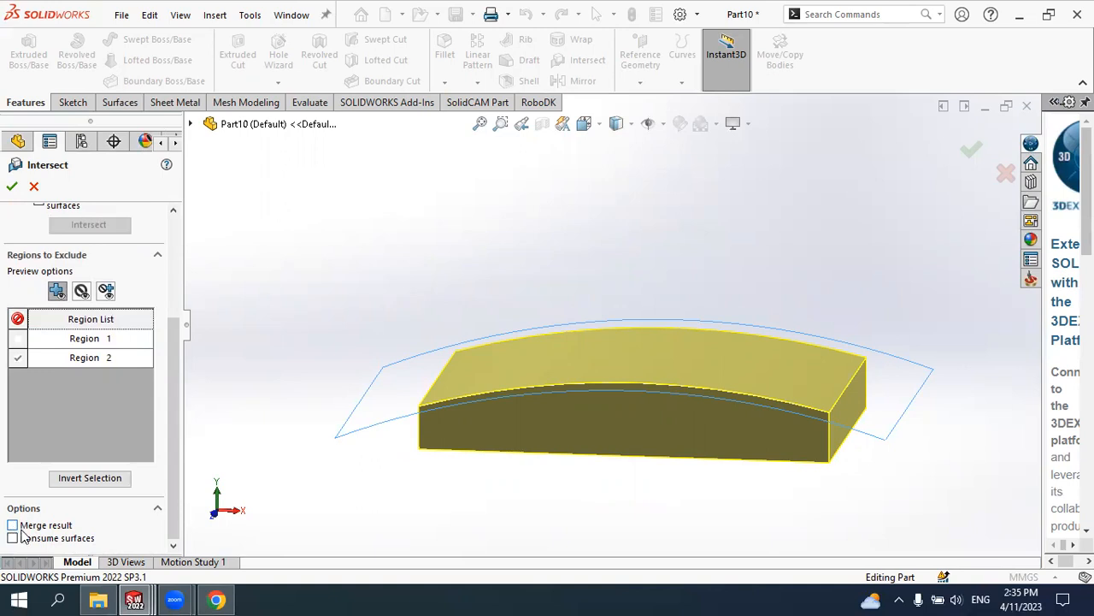
pyautogui.moveTo(176, 464); pyautogui.dragTo(195, 281)
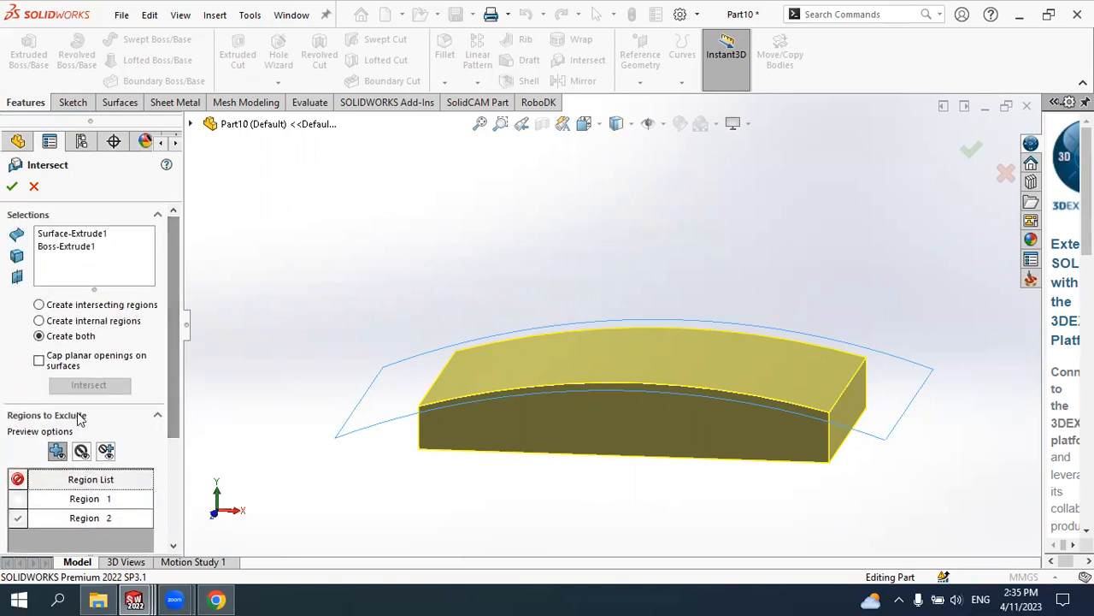
pyautogui.click(18, 500)
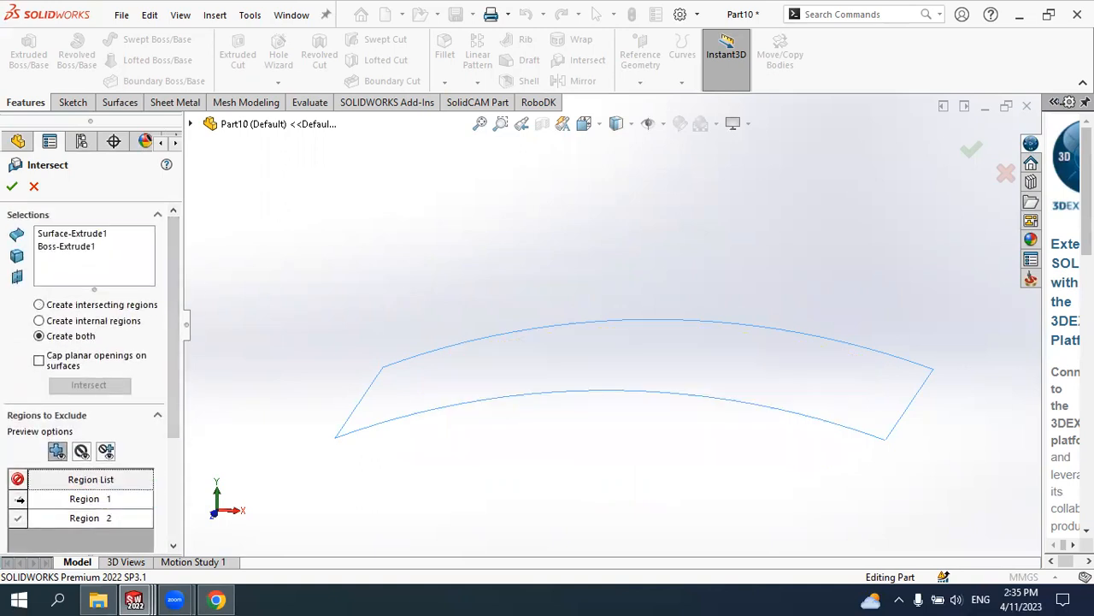
pyautogui.click(18, 499)
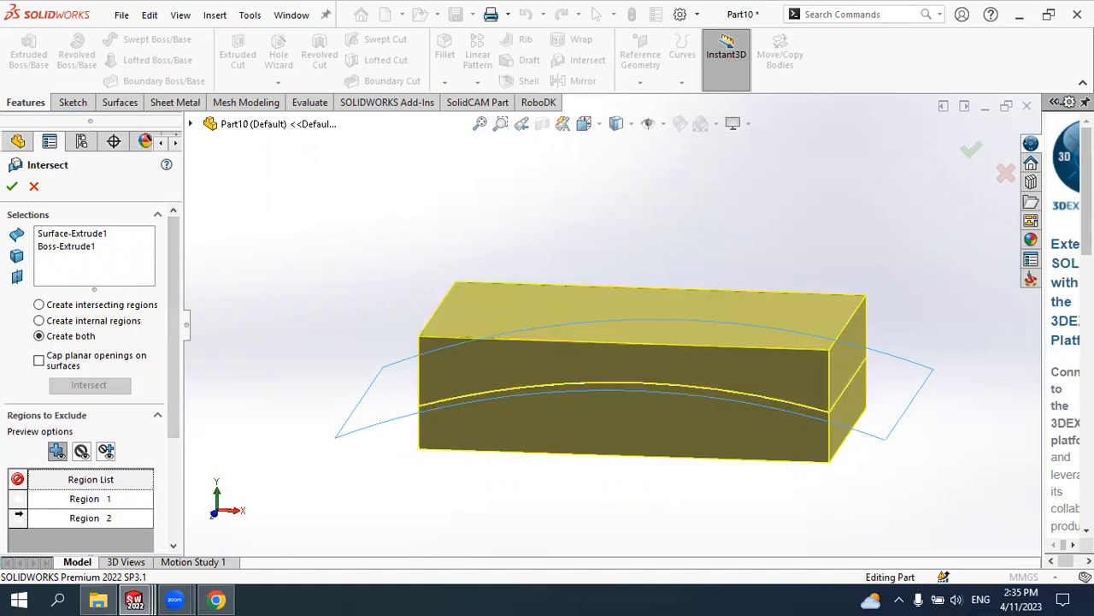
# Confirm the intersection with both regions included, and hide the curved surface and the upper body
pyautogui.click(12, 187)
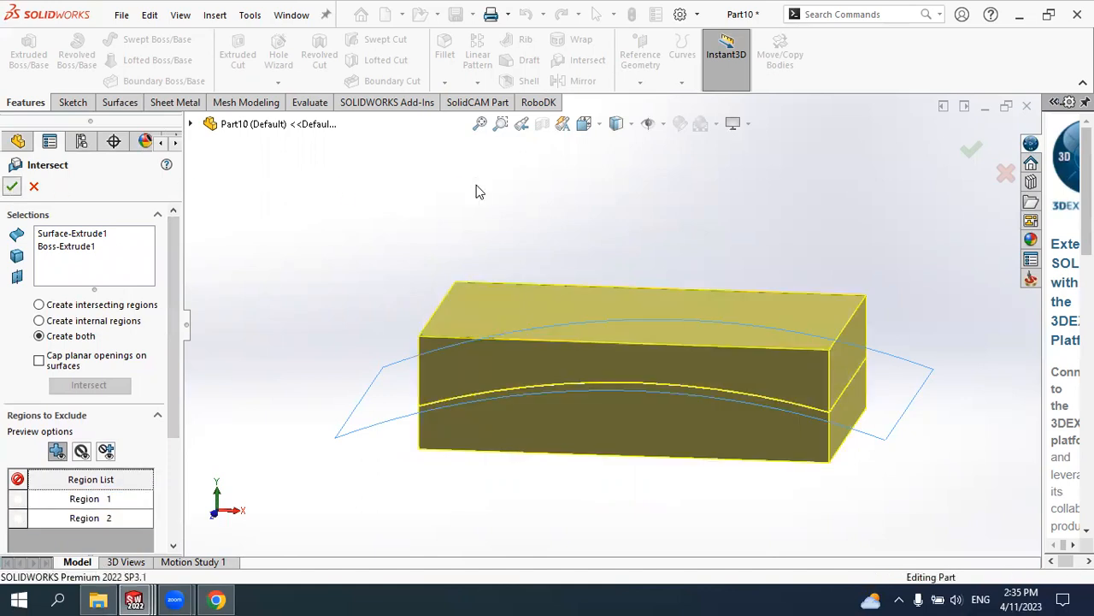
pyautogui.moveTo(579, 234); pyautogui.dragTo(513, 256, button='middle')
pyautogui.click(376, 399)
pyautogui.click(447, 352)
pyautogui.click(453, 363)
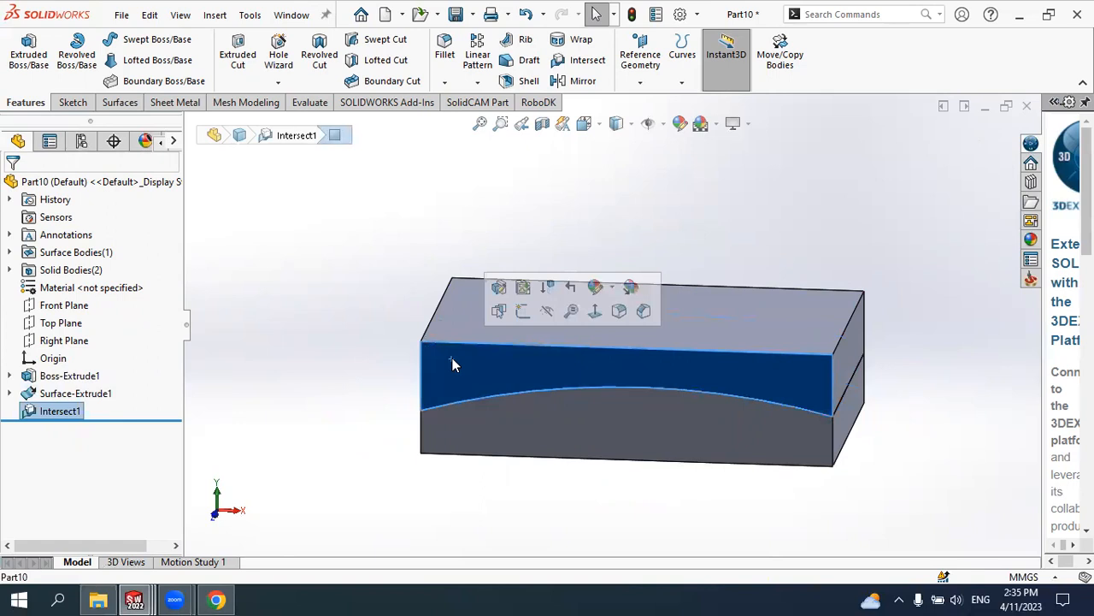
pyautogui.click(546, 311)
# Try a 4 mm shell with the upper body's front face still selected, and delete that shell feature
pyautogui.moveTo(546, 316); pyautogui.dragTo(513, 330, button='middle')
pyautogui.click(525, 82)
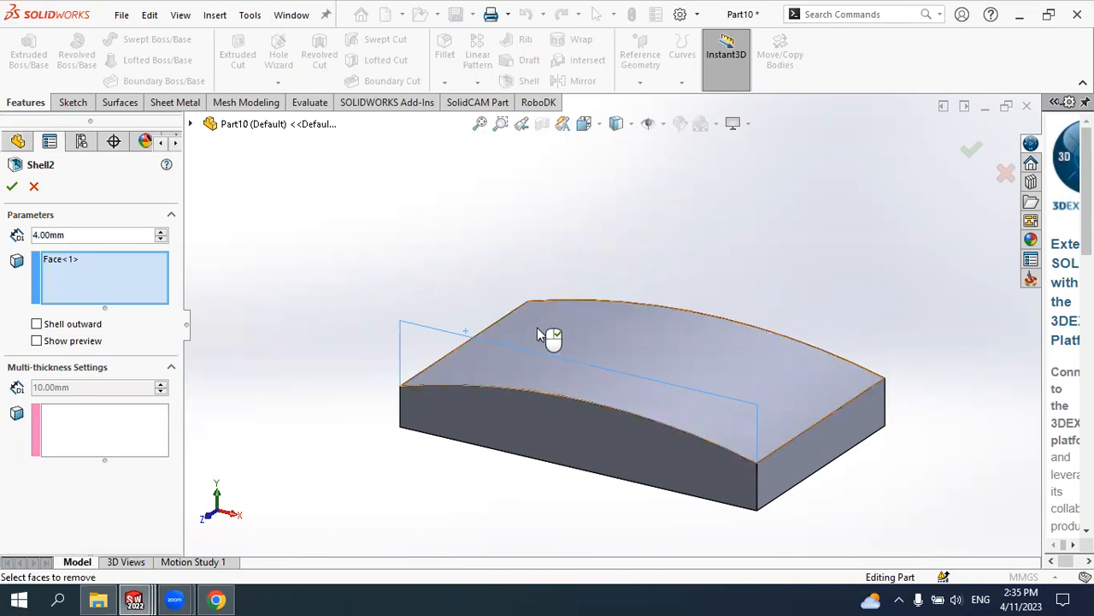
pyautogui.click(12, 190)
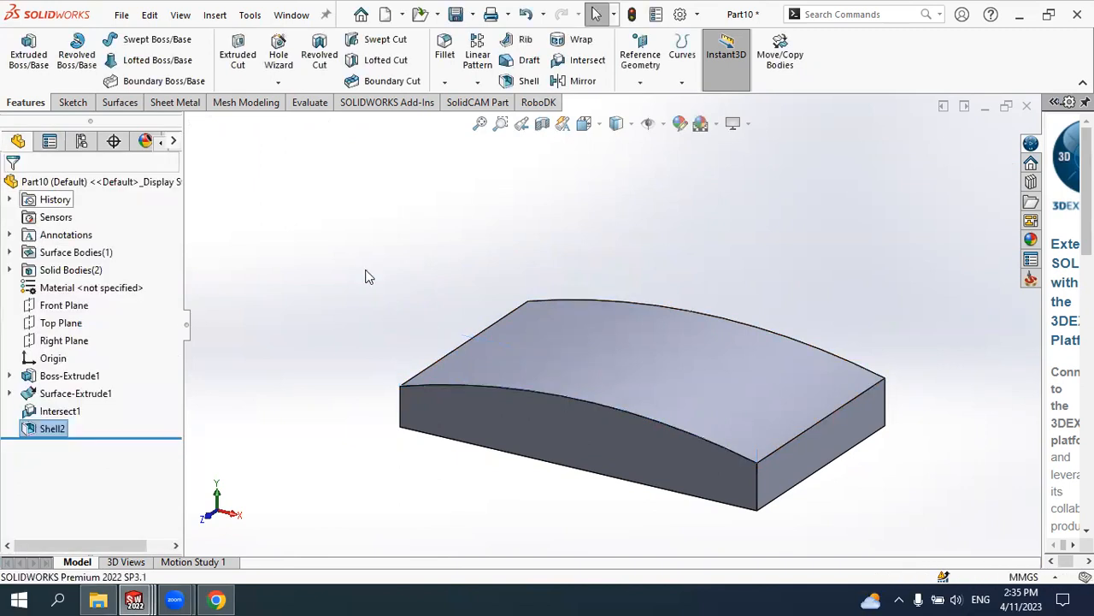
pyautogui.moveTo(367, 276); pyautogui.dragTo(100, 426, button='middle')
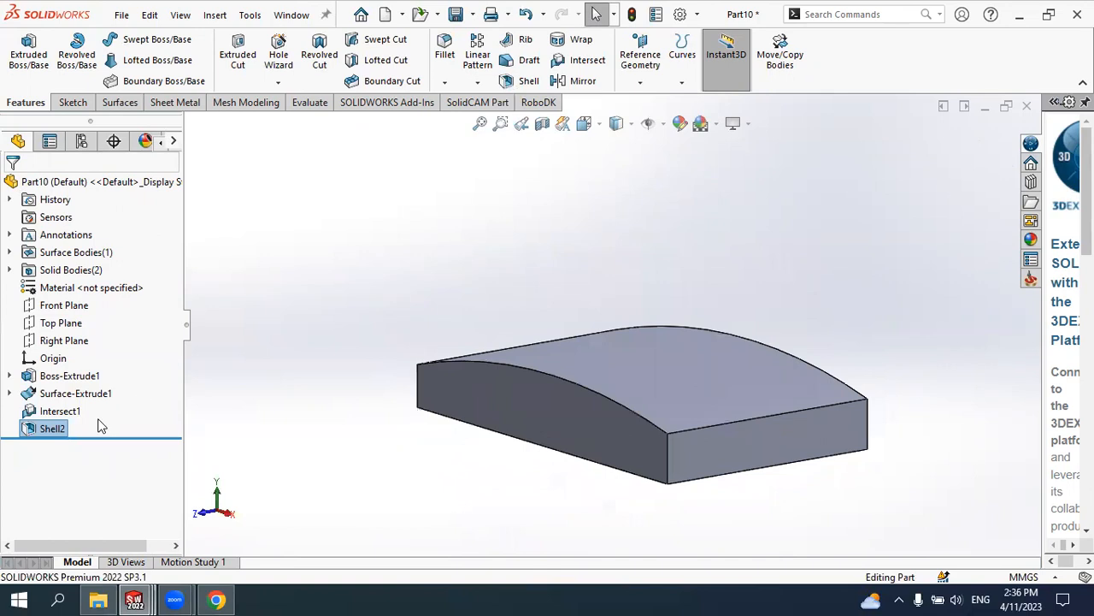
pyautogui.rightClick(53, 429)
pyautogui.click(78, 366)
pyautogui.moveTo(422, 288); pyautogui.dragTo(527, 225, button='middle')
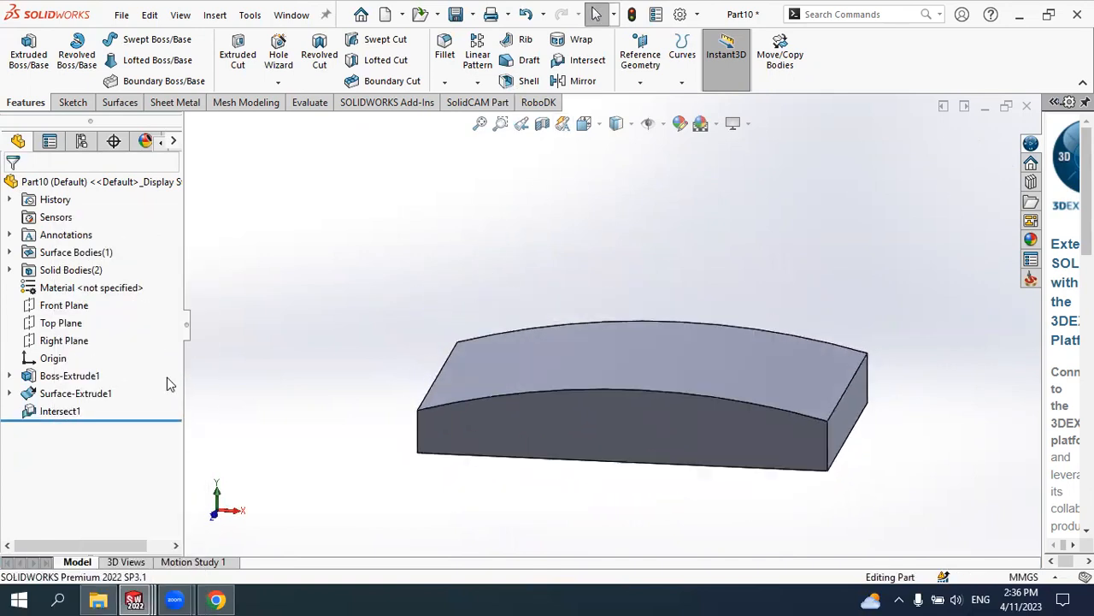
# Inspect the intersection and curved-surface features by highlighting each of them in the model
pyautogui.click(60, 408)
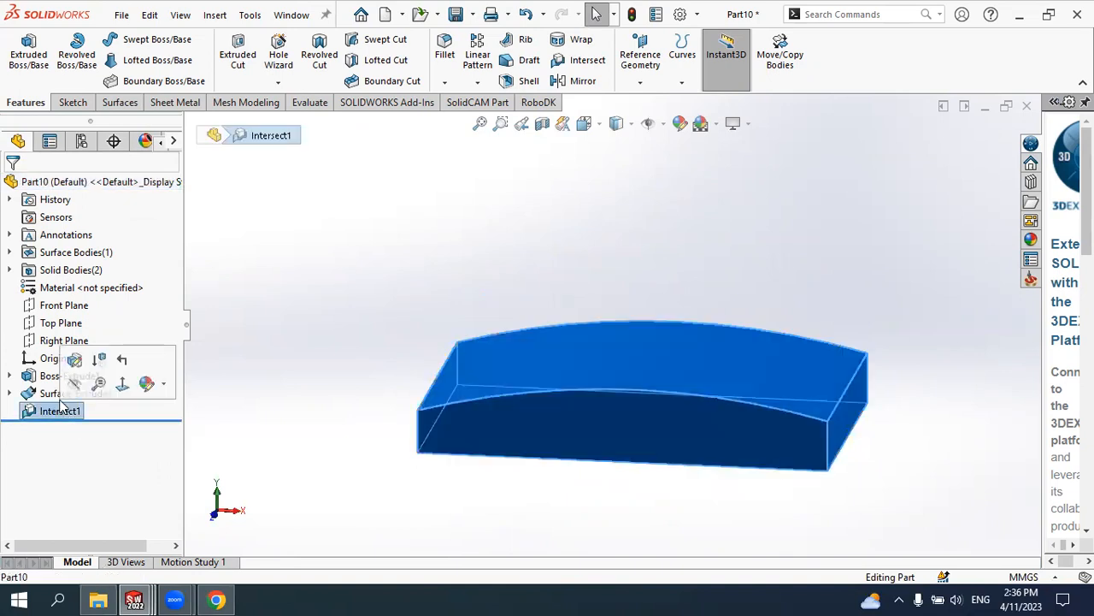
pyautogui.click(60, 393)
pyautogui.click(60, 411)
pyautogui.moveTo(412, 349)
pyautogui.mouseDown(button='middle')
pyautogui.moveTo(491, 318)
pyautogui.moveTo(420, 330)
pyautogui.mouseUp(button='middle')
pyautogui.click(77, 394)
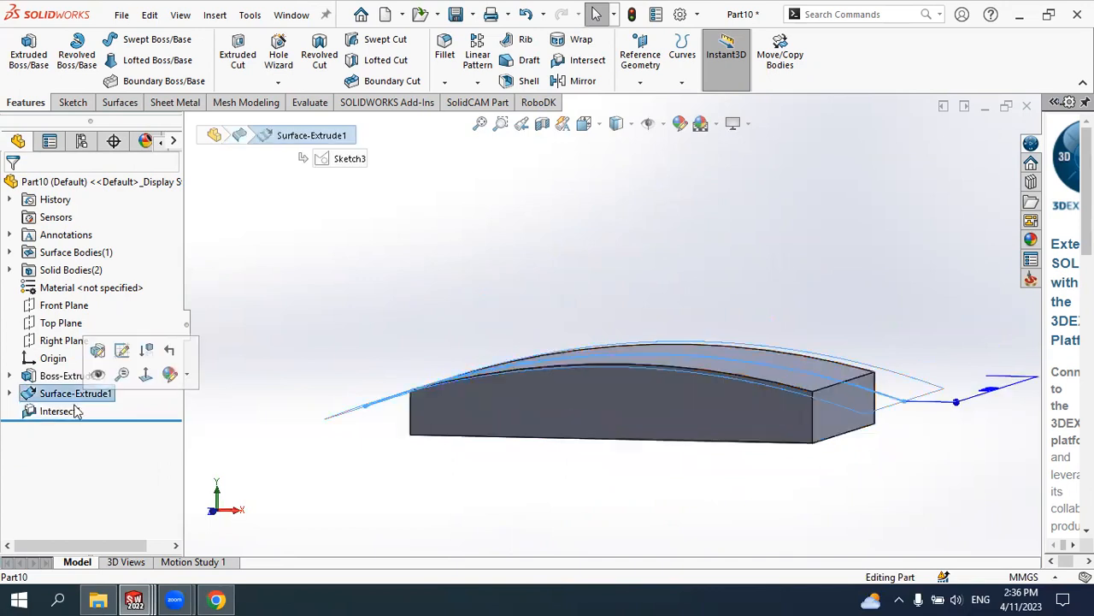
# Edit the intersection, try excluding Region 1 and Region 2 in turn, and confirm it with both included
pyautogui.click(75, 412)
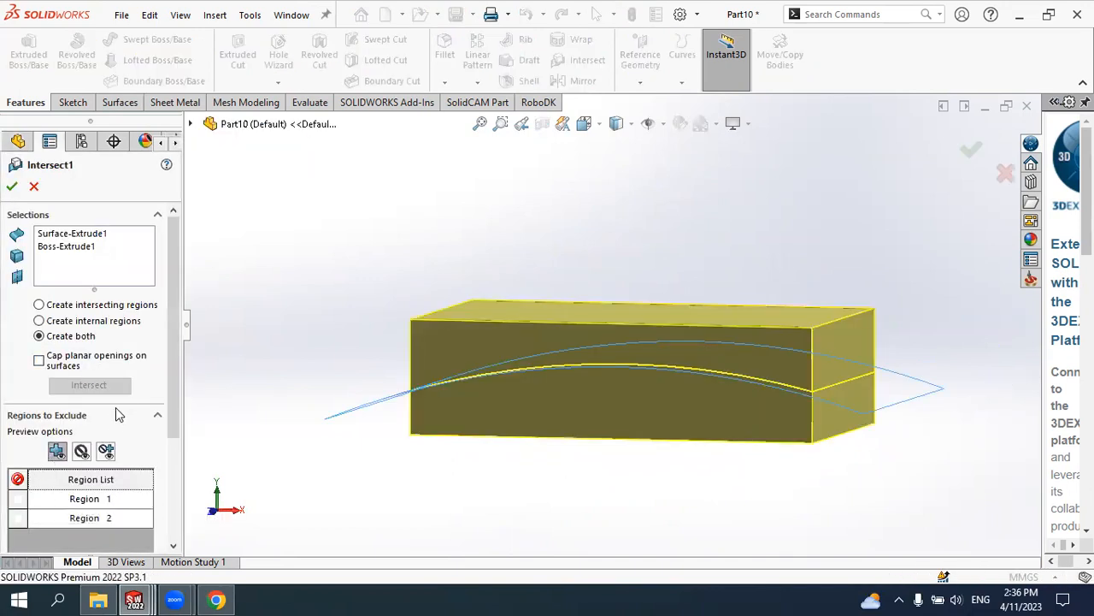
pyautogui.moveTo(174, 398); pyautogui.dragTo(187, 456)
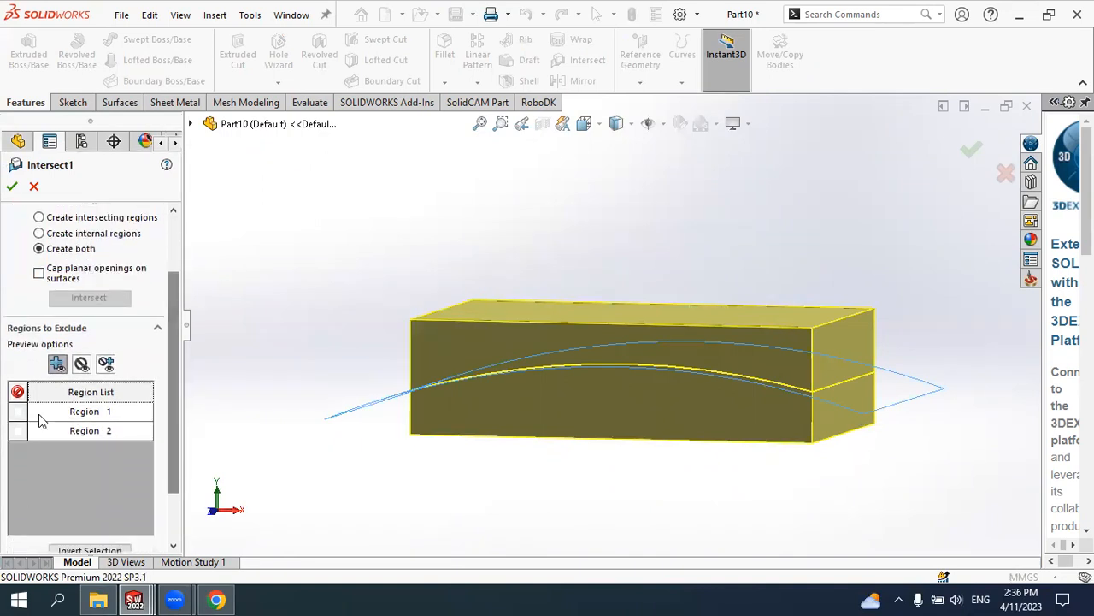
pyautogui.click(18, 412)
pyautogui.click(17, 430)
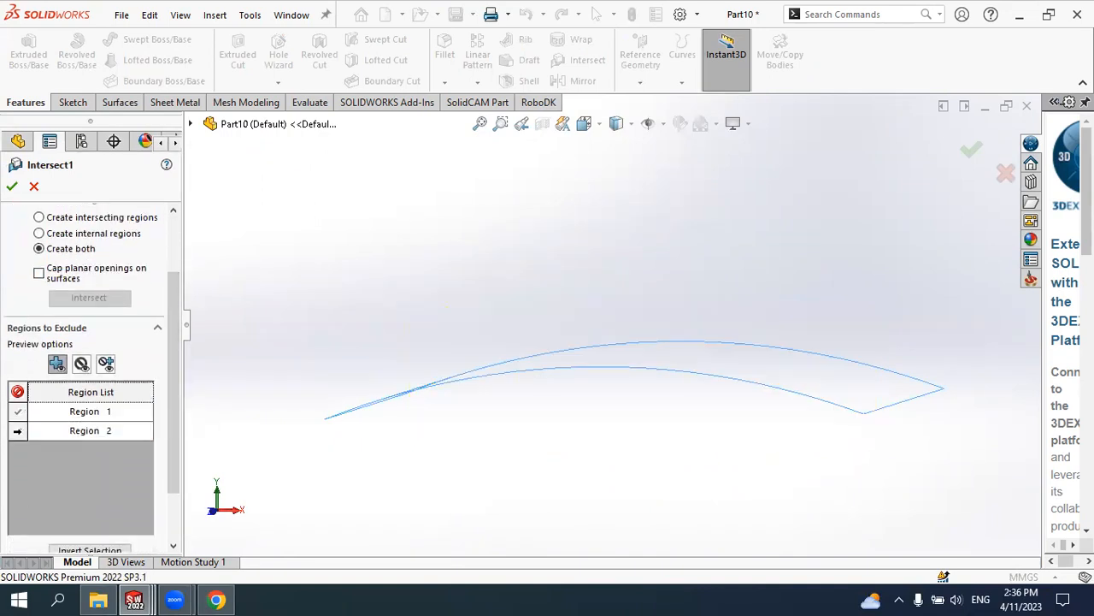
pyautogui.click(17, 430)
pyautogui.click(17, 430)
pyautogui.click(18, 412)
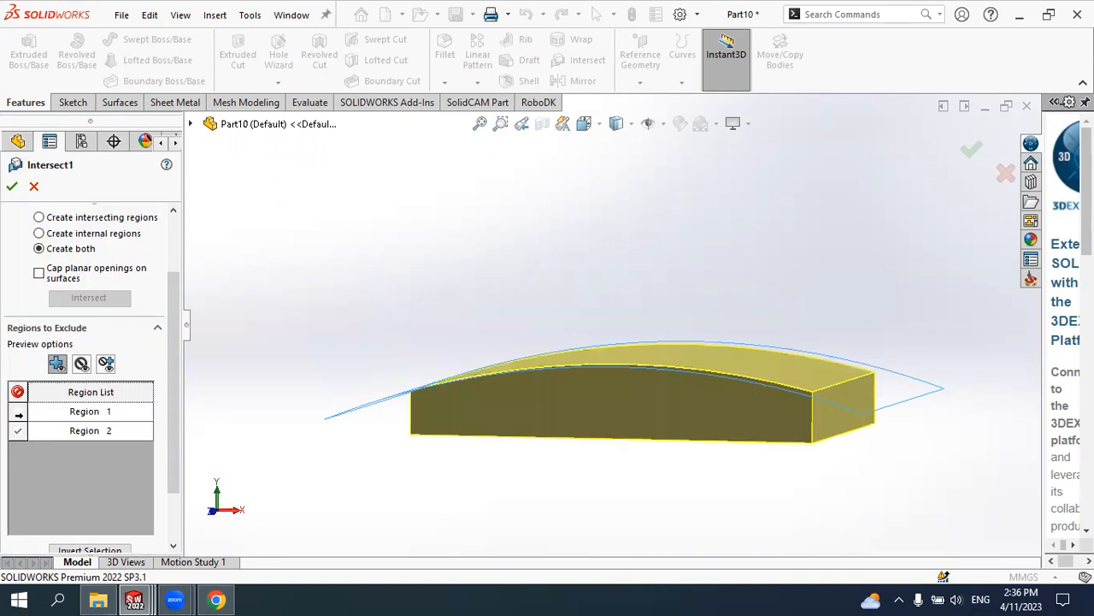
pyautogui.click(18, 431)
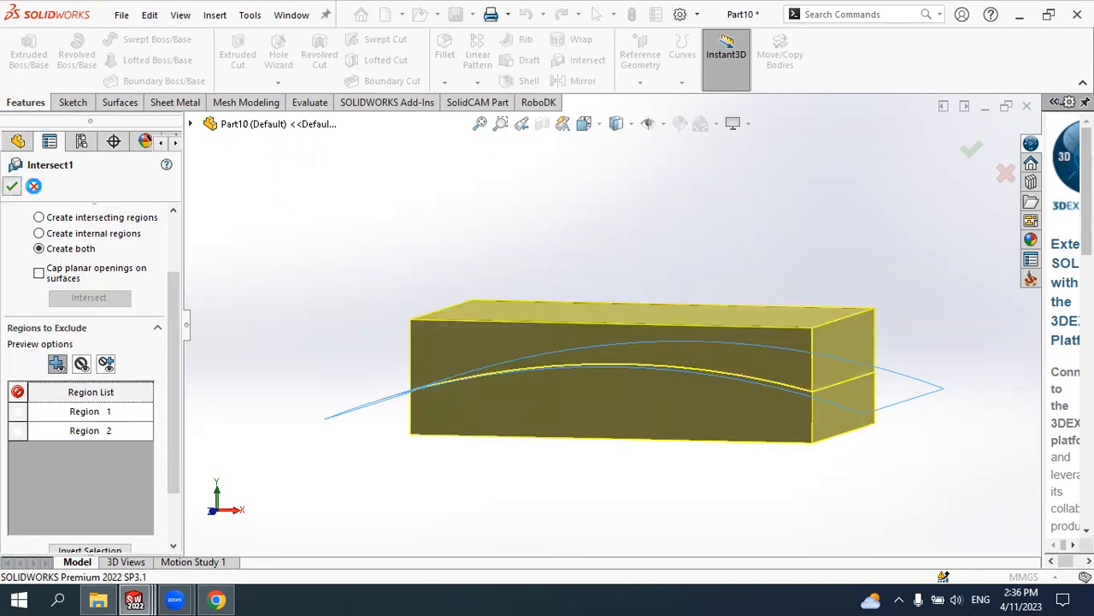
pyautogui.click(12, 187)
# List the solid bodies and show the hidden upper body Intersect1[2]
pyautogui.click(101, 377)
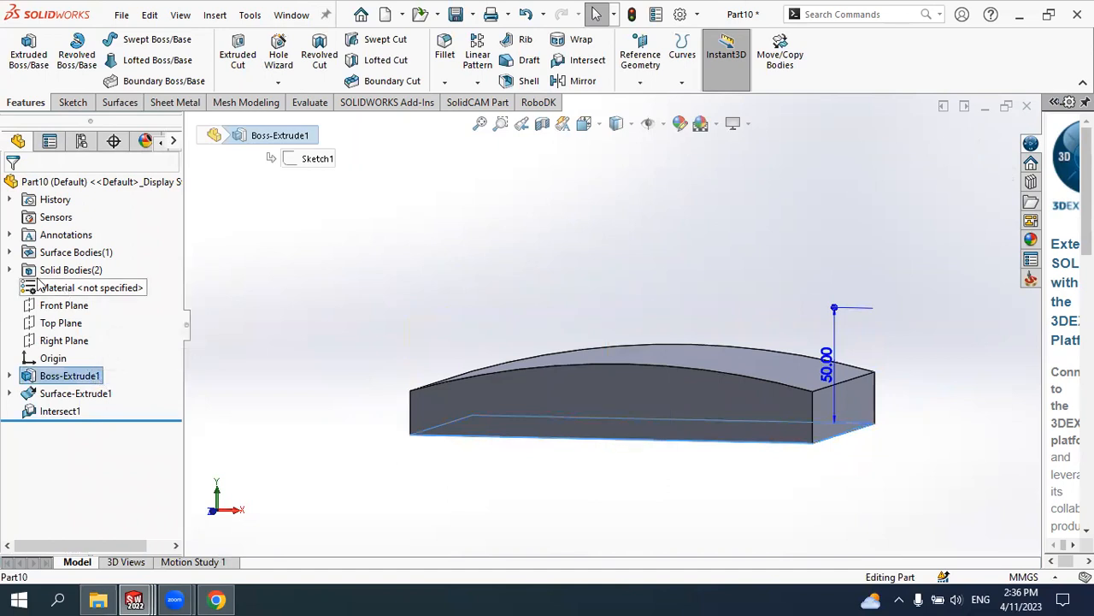
pyautogui.click(10, 270)
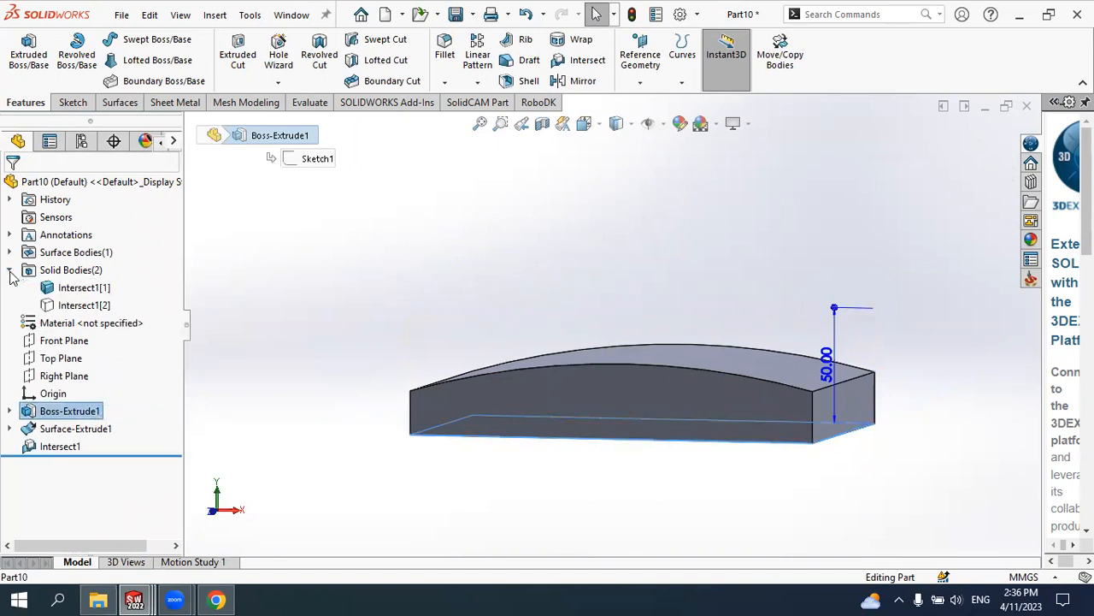
pyautogui.click(92, 308)
pyautogui.click(106, 283)
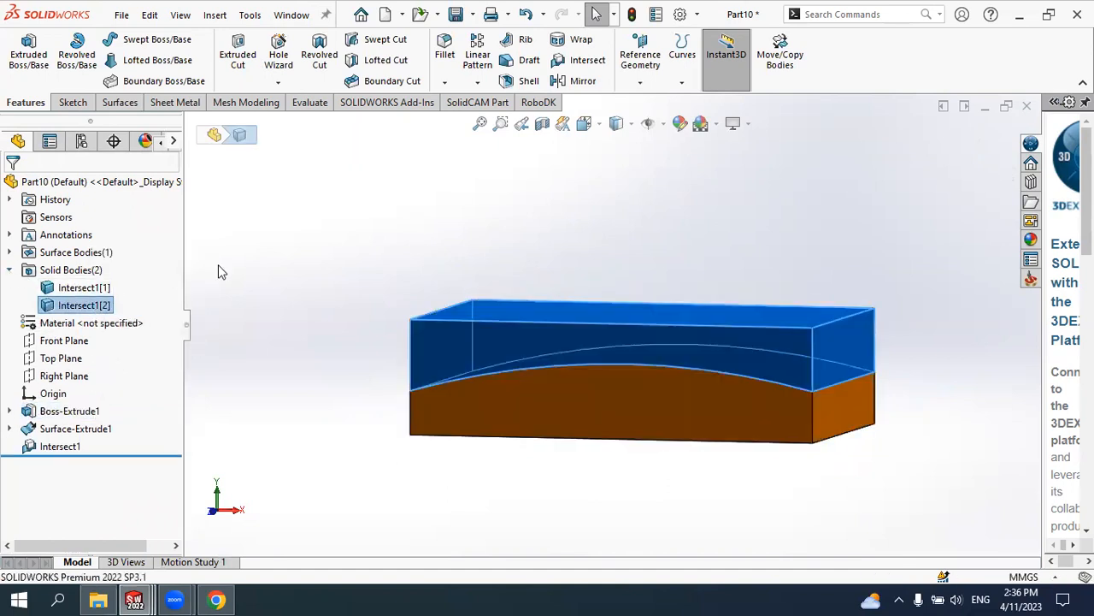
pyautogui.click(576, 219)
pyautogui.moveTo(576, 220); pyautogui.dragTo(505, 244, button='middle')
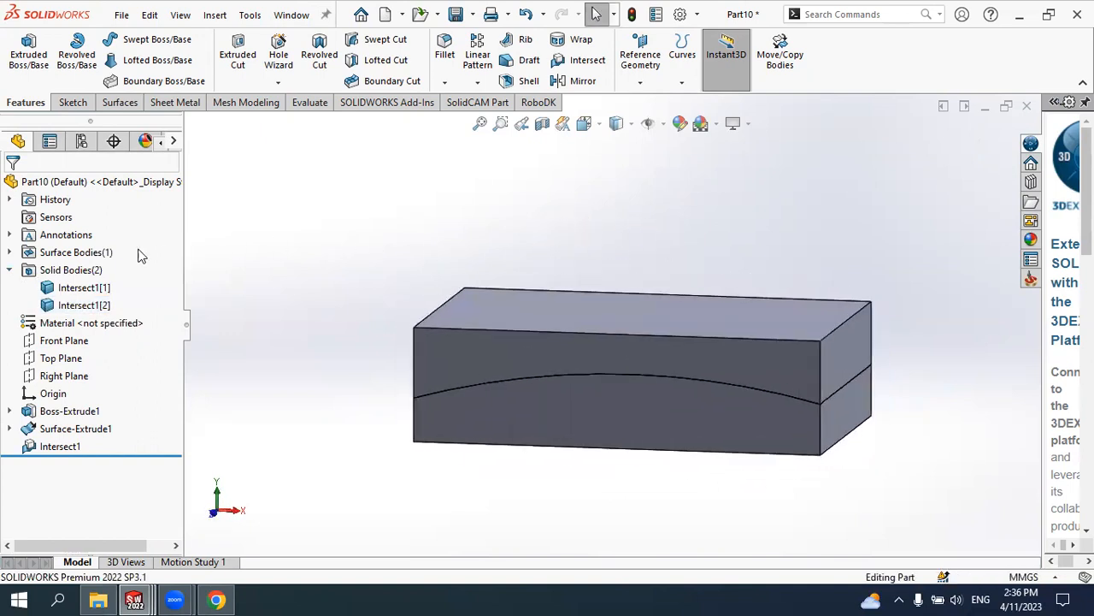
# List the surface bodies and compare the curved surface with the two solid bodies by highlighting each one
pyautogui.click(10, 253)
pyautogui.click(82, 270)
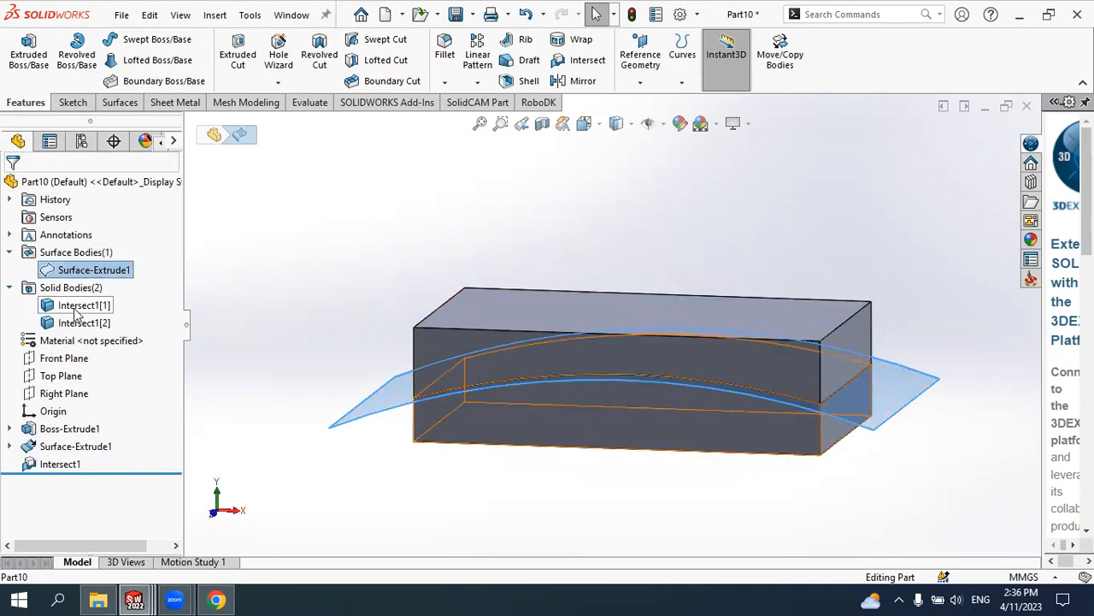
pyautogui.click(77, 308)
pyautogui.click(83, 323)
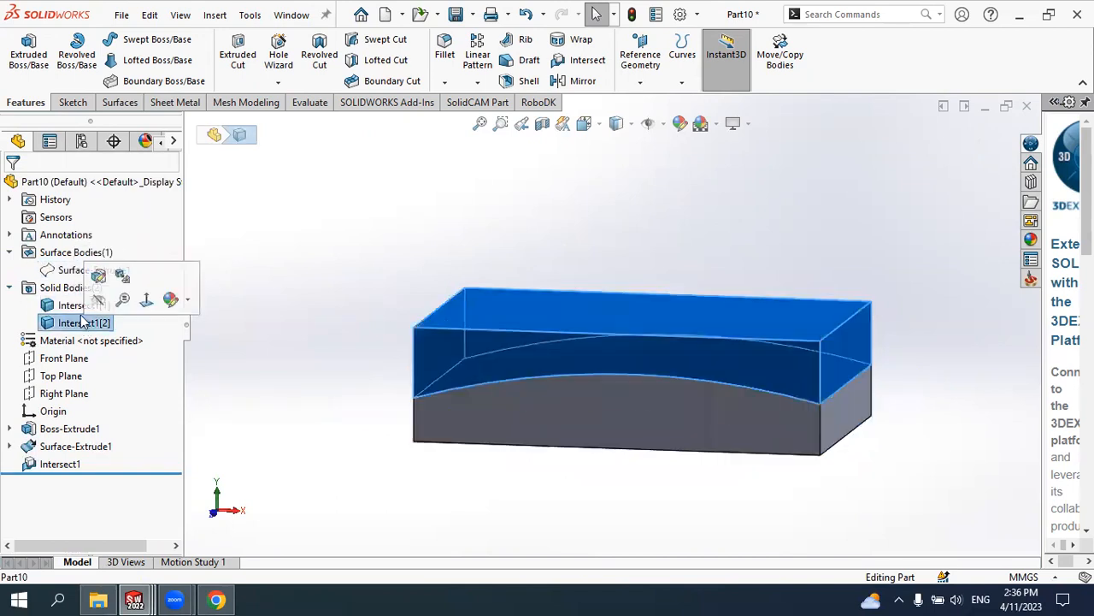
pyautogui.click(75, 307)
pyautogui.click(83, 324)
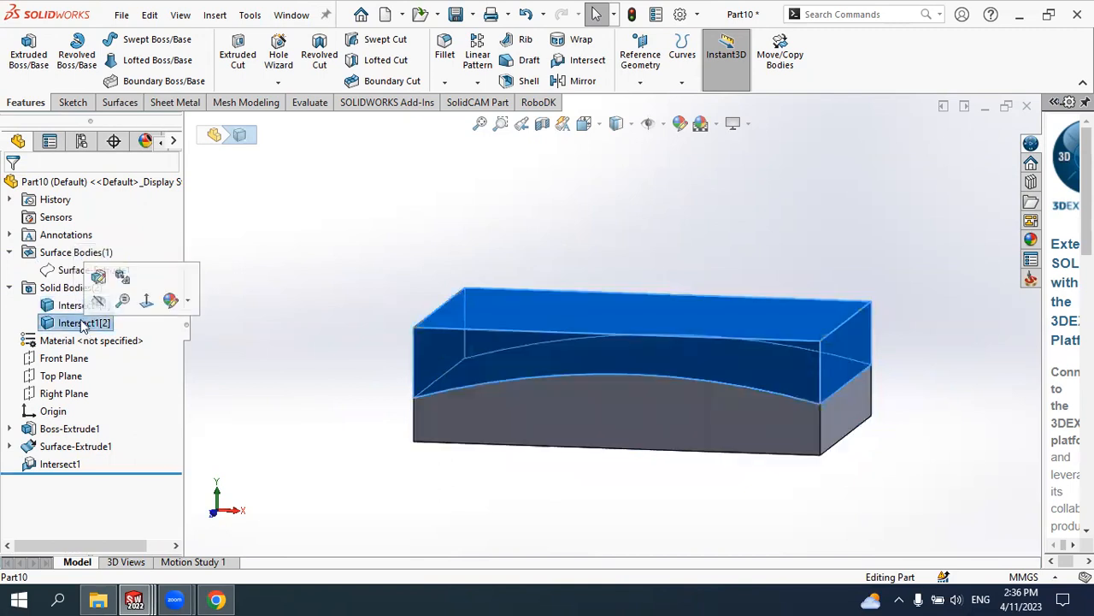
pyautogui.click(438, 240)
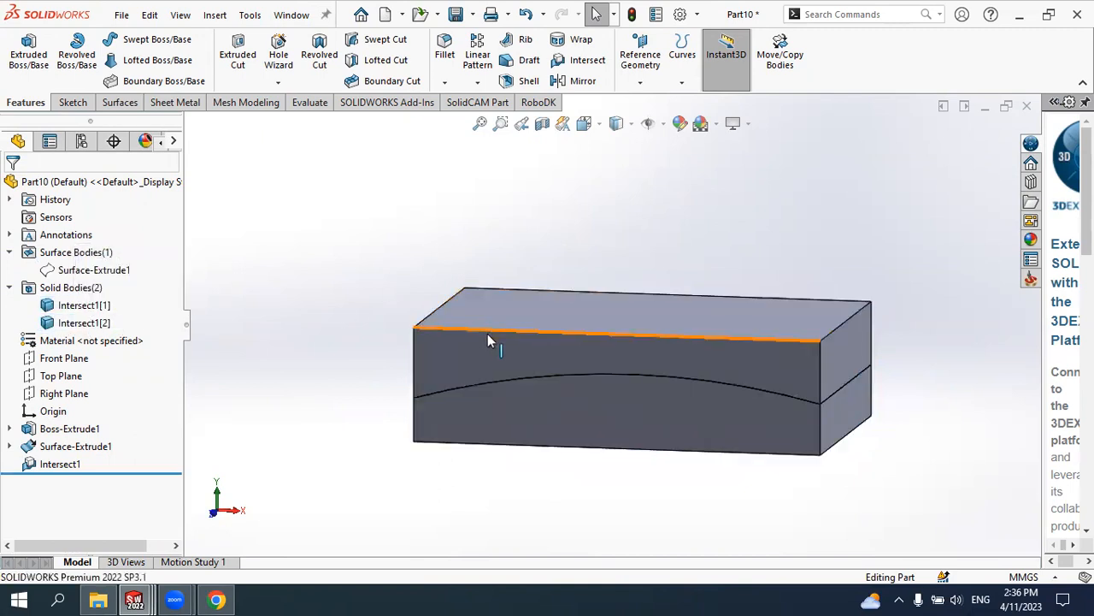
# Hide the upper body of the split block
pyautogui.click(455, 344)
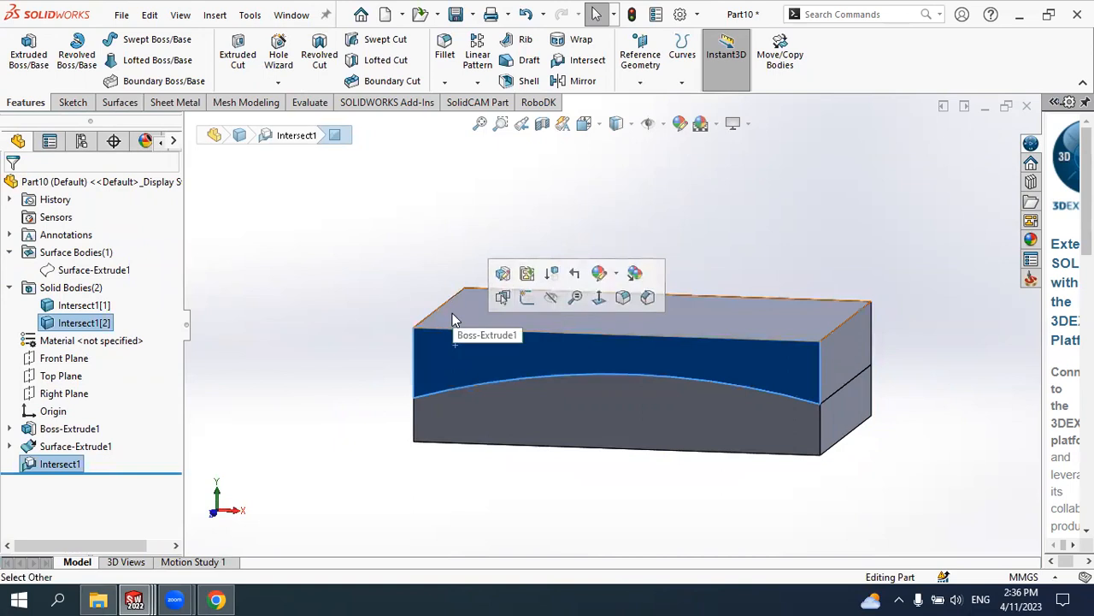
pyautogui.click(454, 312)
pyautogui.click(548, 265)
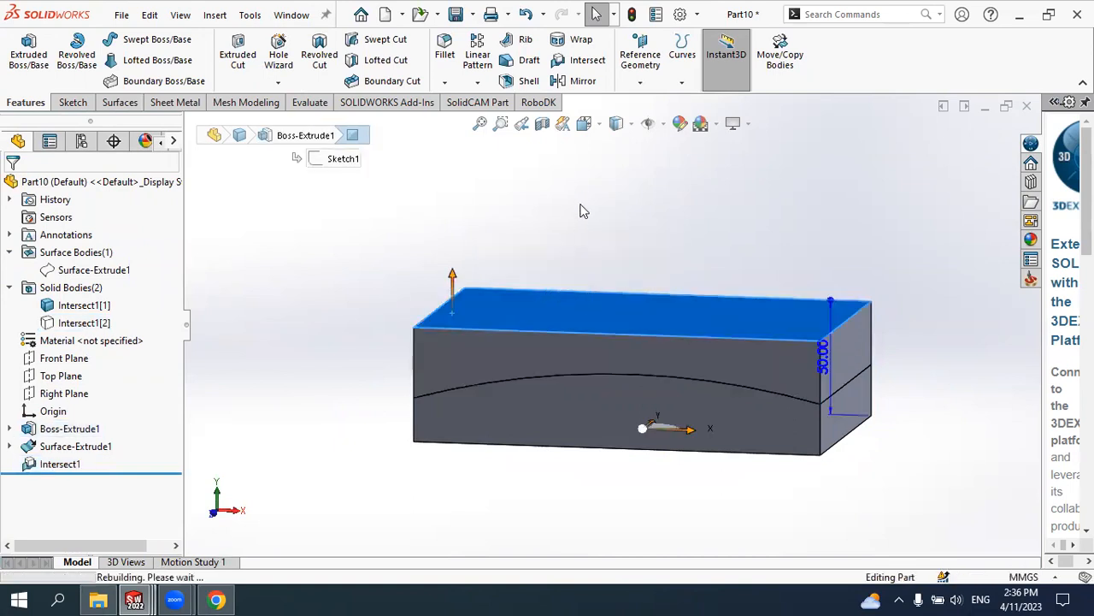
pyautogui.click(529, 81)
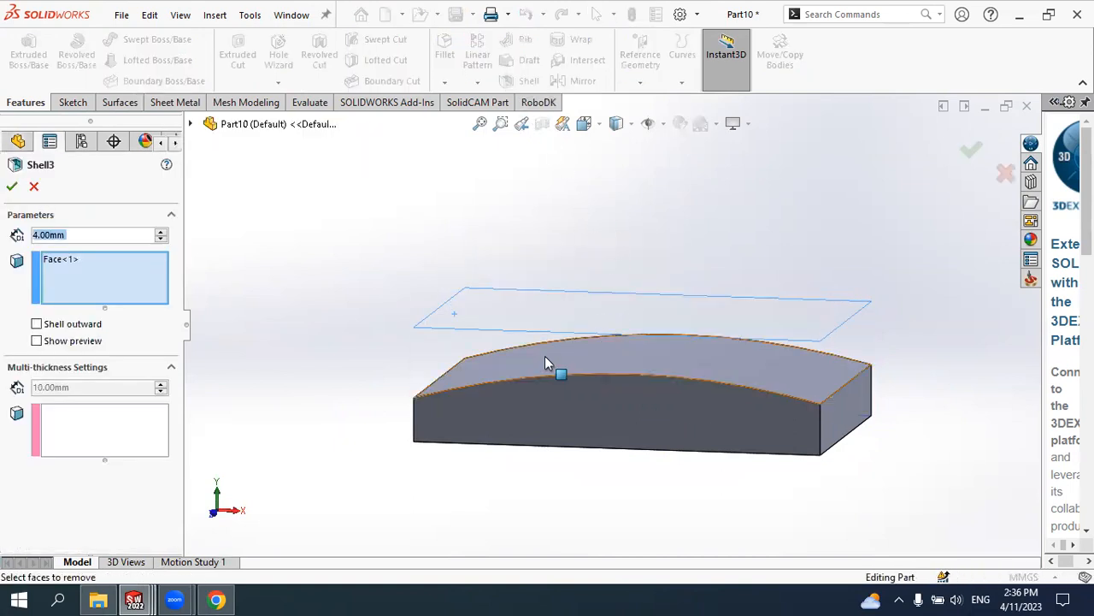
pyautogui.moveTo(546, 356); pyautogui.dragTo(555, 319, button='middle')
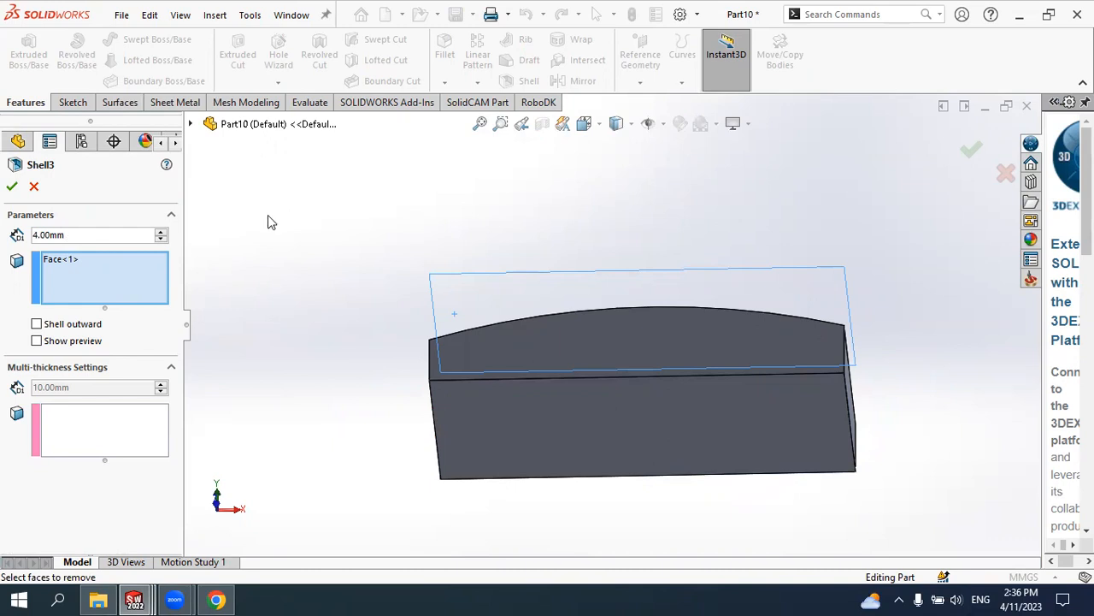
pyautogui.moveTo(289, 214); pyautogui.dragTo(224, 278, button='middle')
pyautogui.press('Escape')
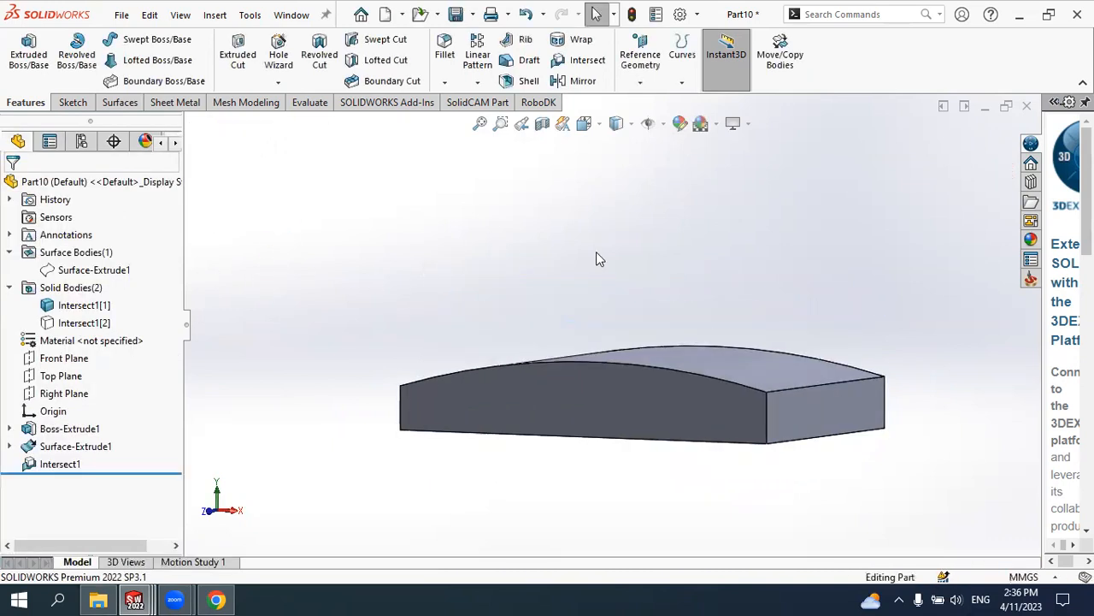
pyautogui.moveTo(595, 251); pyautogui.dragTo(620, 316, button='middle')
pyautogui.scroll(5, 620, 316)
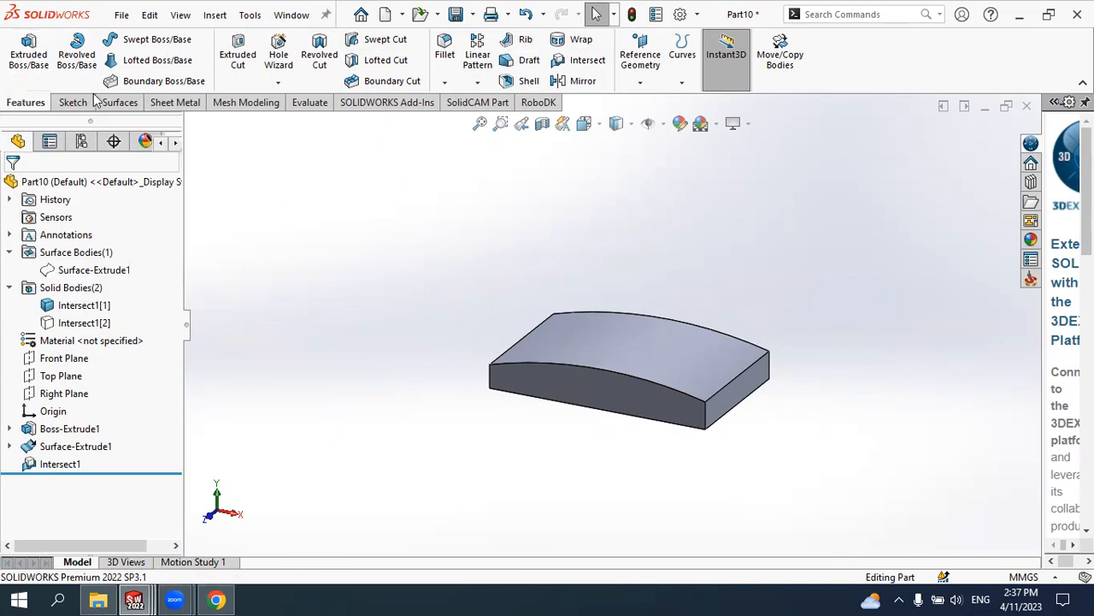
pyautogui.click(74, 103)
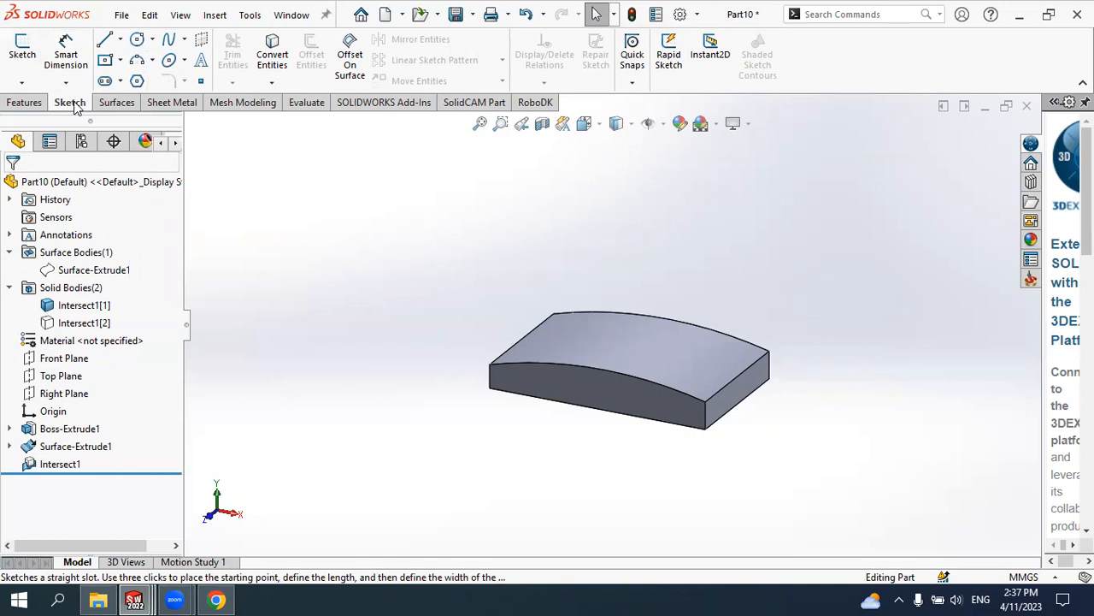
pyautogui.click(26, 103)
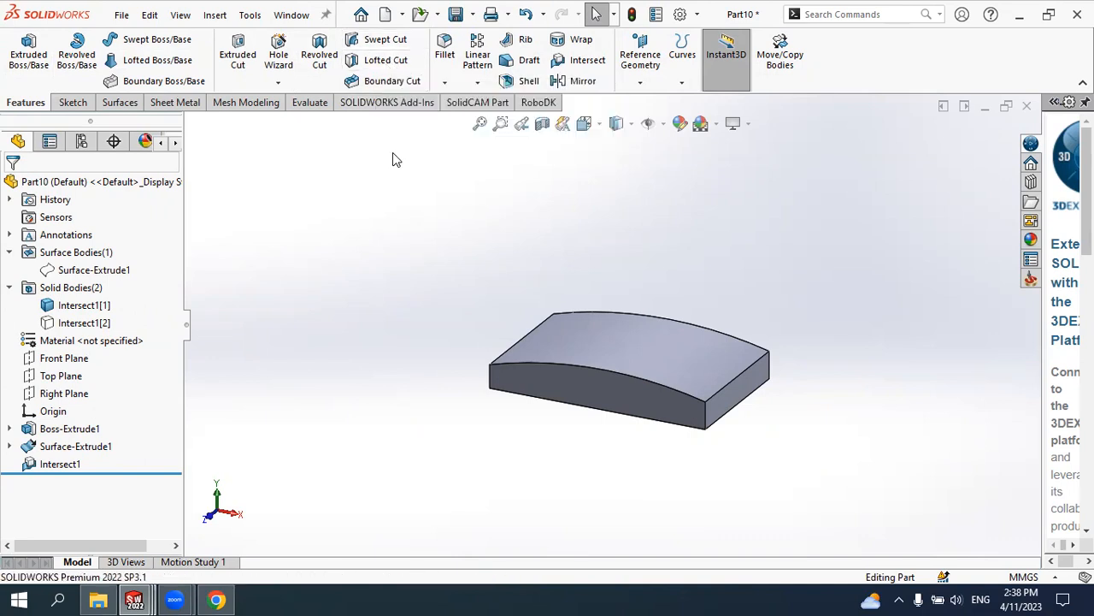
pyautogui.click(445, 82)
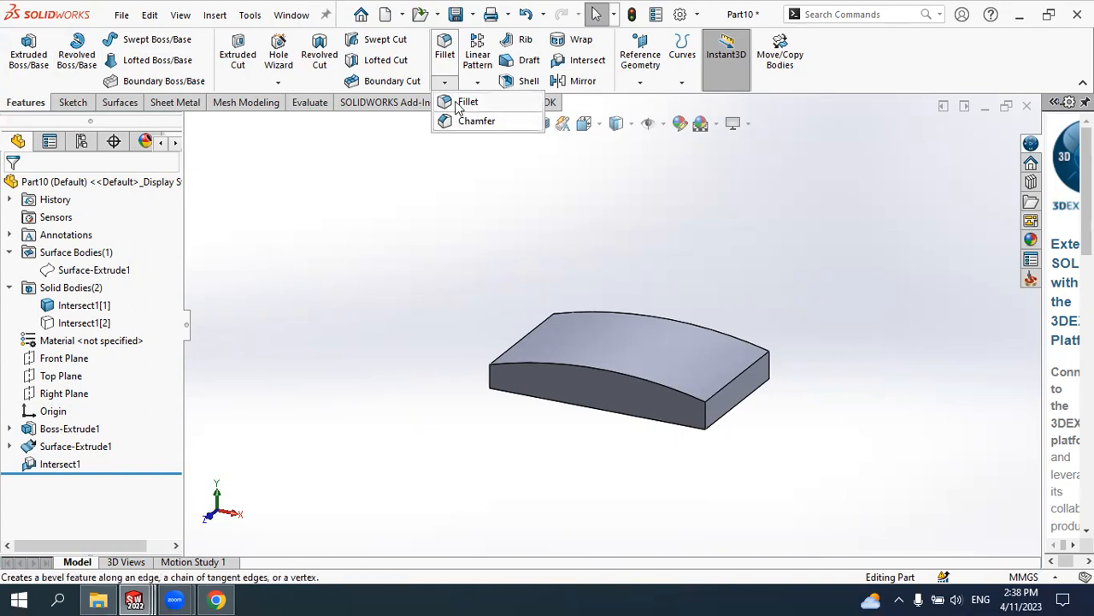
pyautogui.click(478, 82)
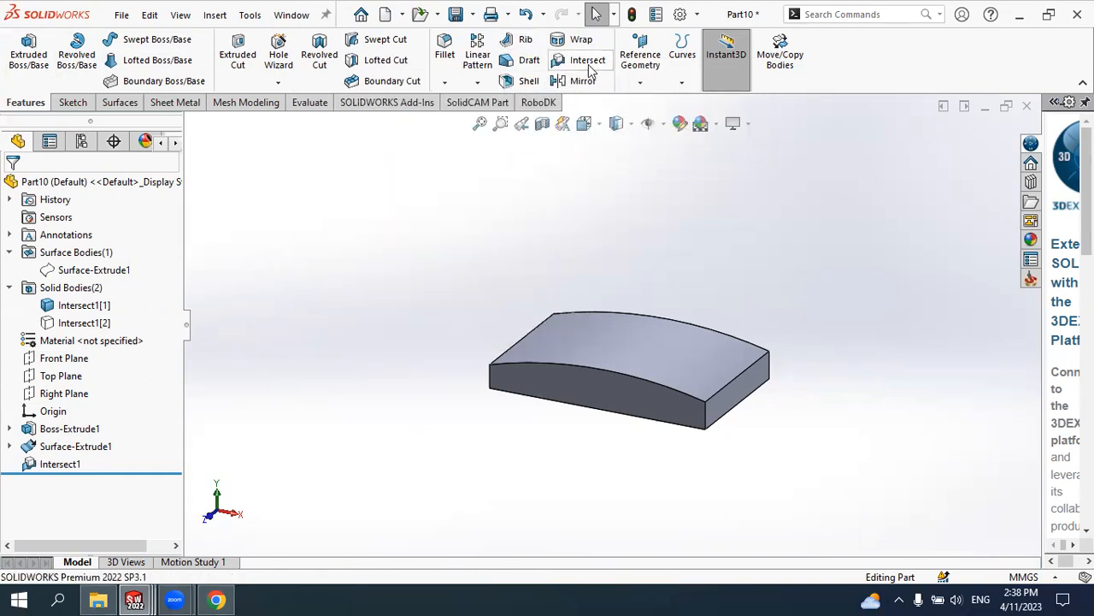
pyautogui.click(641, 86)
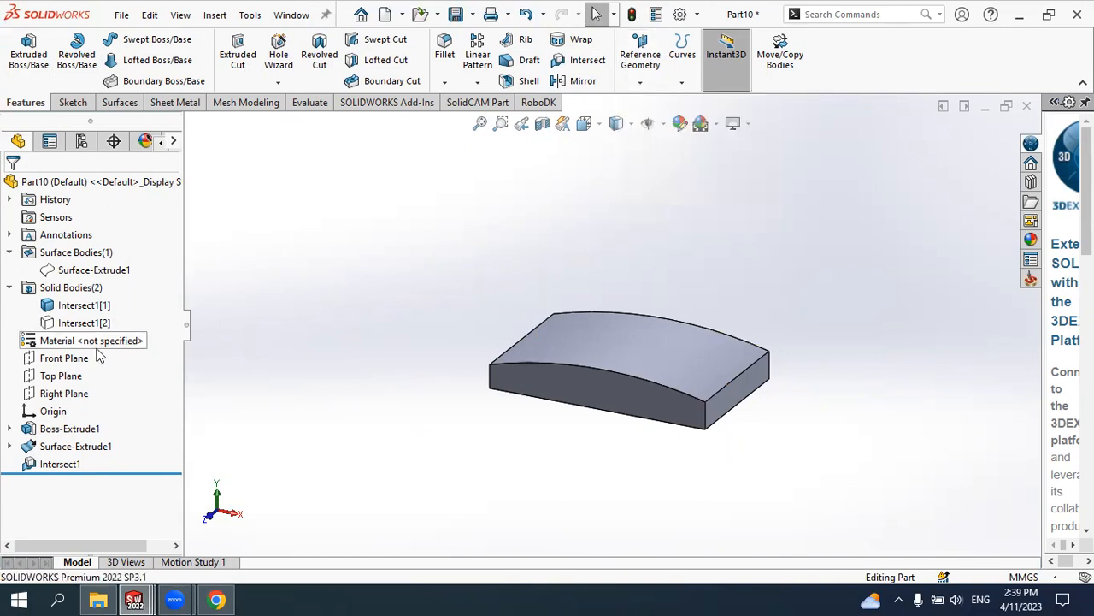
# Show the Front, Top and Right planes around the remaining lower body
pyautogui.click(647, 123)
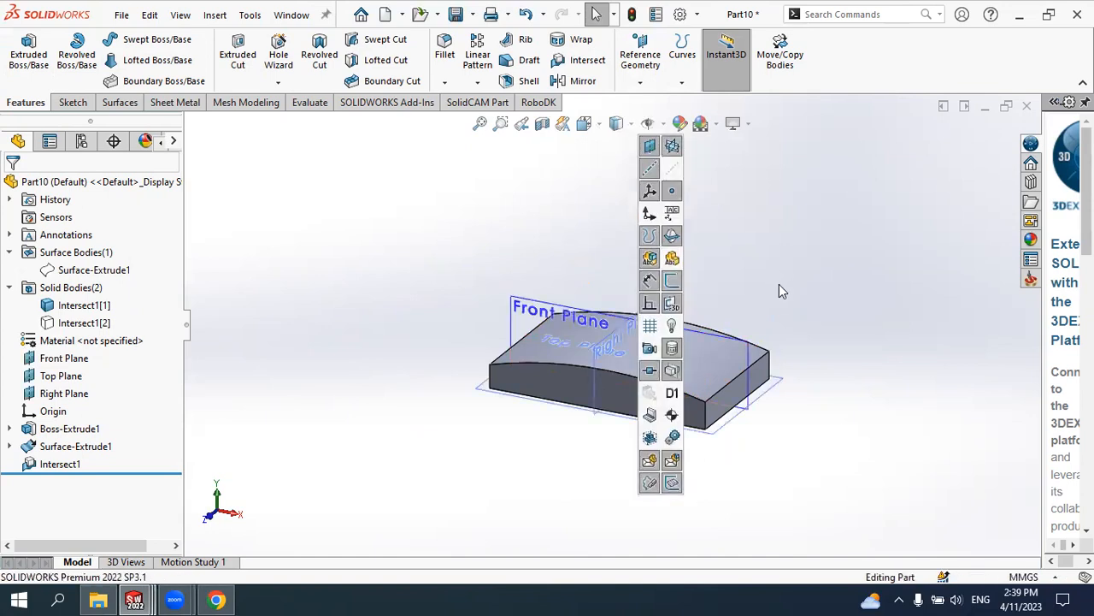
pyautogui.click(845, 427)
pyautogui.scroll(-2, 826, 384)
pyautogui.moveTo(744, 411); pyautogui.dragTo(441, 310, button='middle')
pyautogui.moveTo(545, 320); pyautogui.dragTo(601, 330, button='middle')
pyautogui.scroll(-3, 482, 298)
pyautogui.scroll(3, 596, 313)
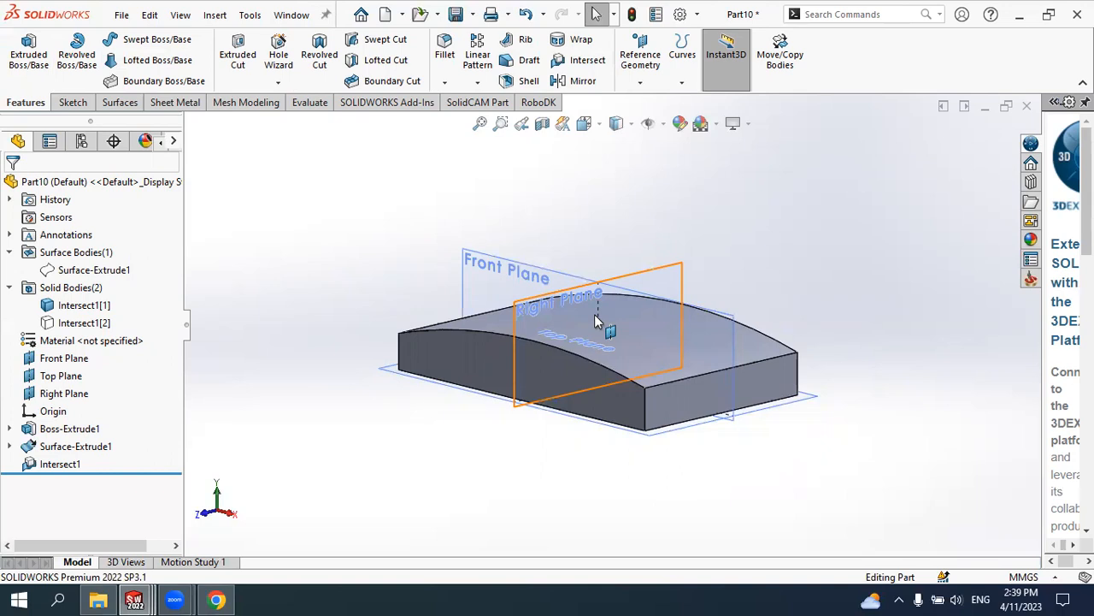
pyautogui.click(641, 83)
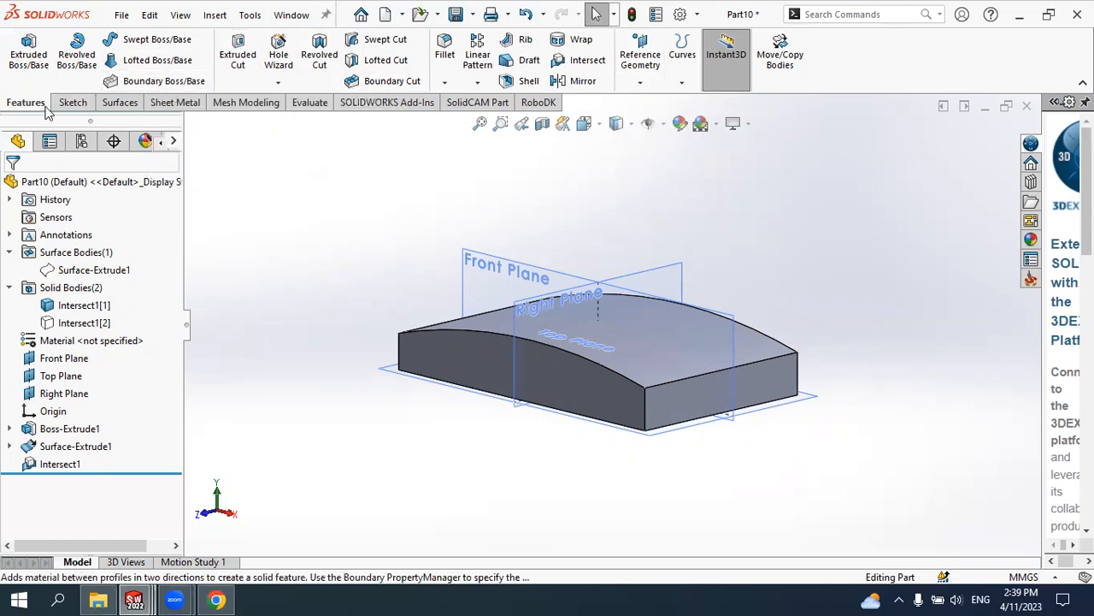
pyautogui.click(85, 104)
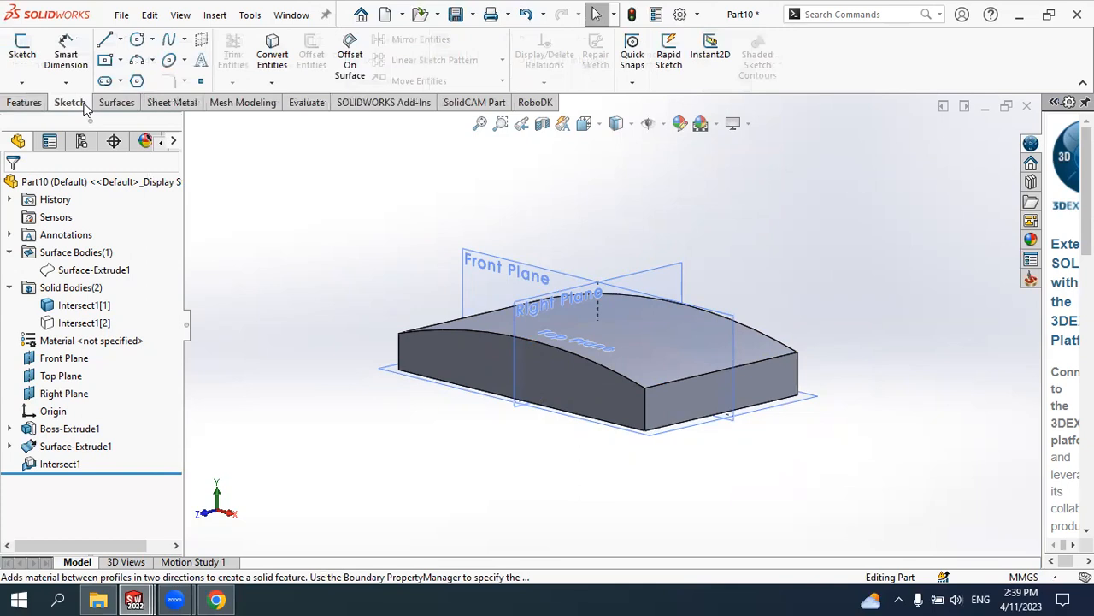
pyautogui.click(36, 105)
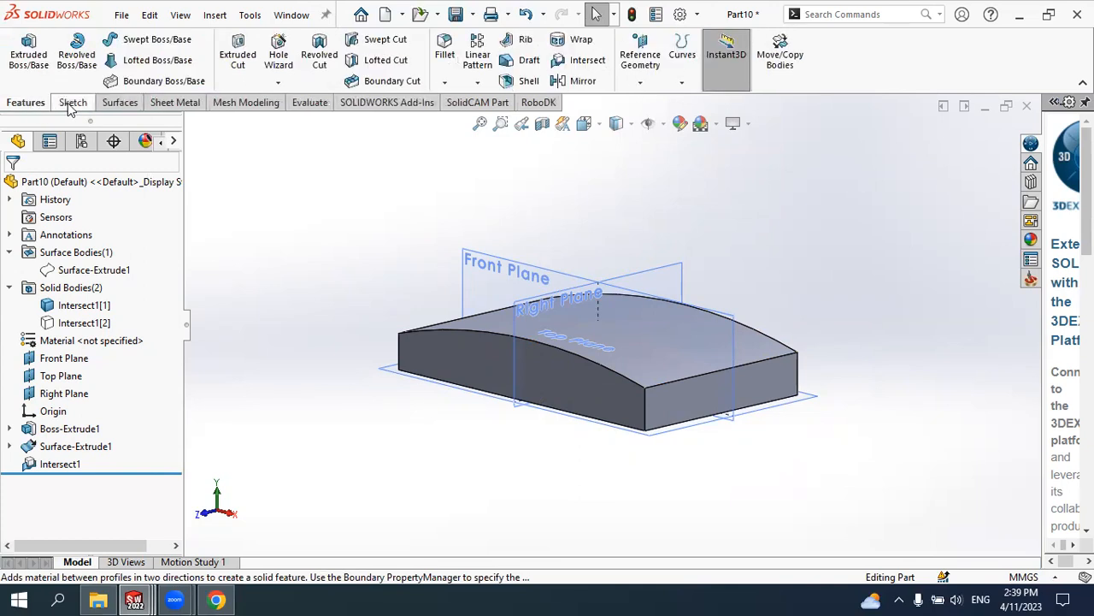
# Remove the Surfaces command set from the CommandManager
pyautogui.click(120, 103)
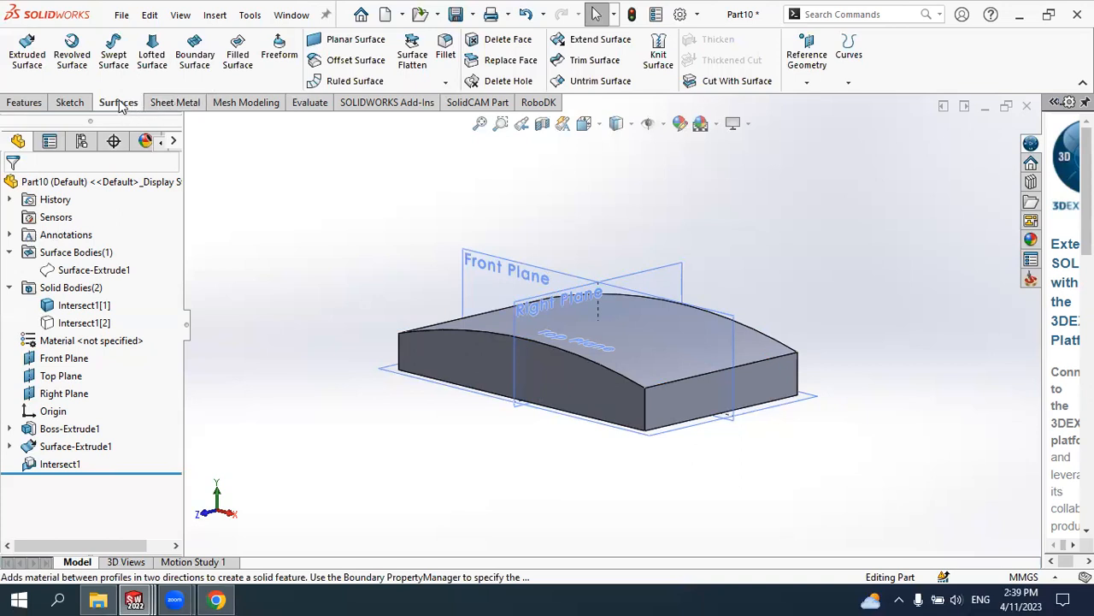
pyautogui.rightClick(119, 104)
pyautogui.moveTo(209, 151)
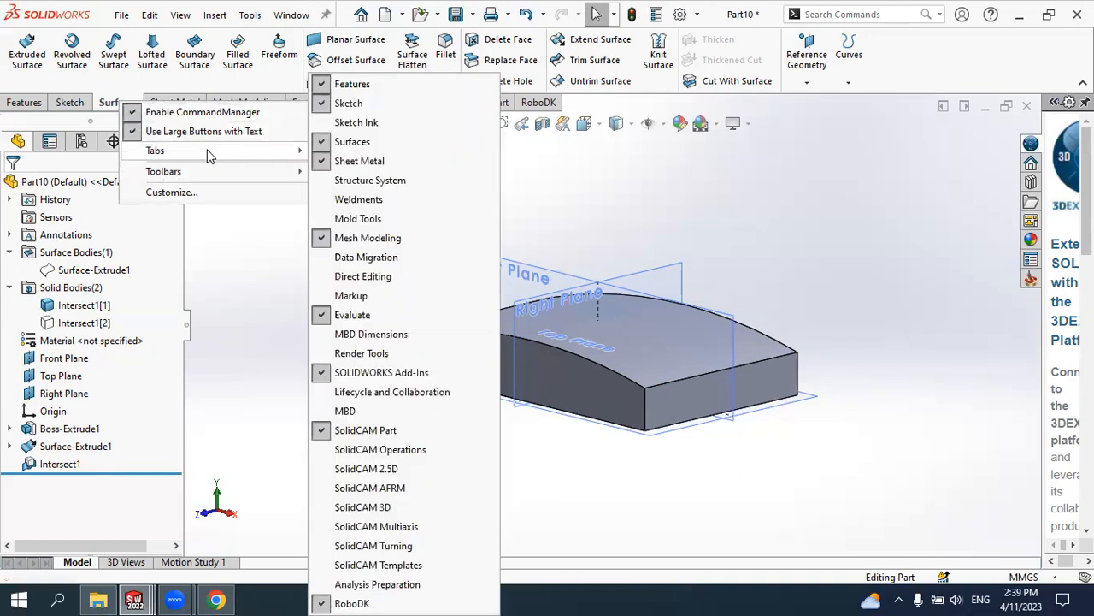
pyautogui.click(357, 143)
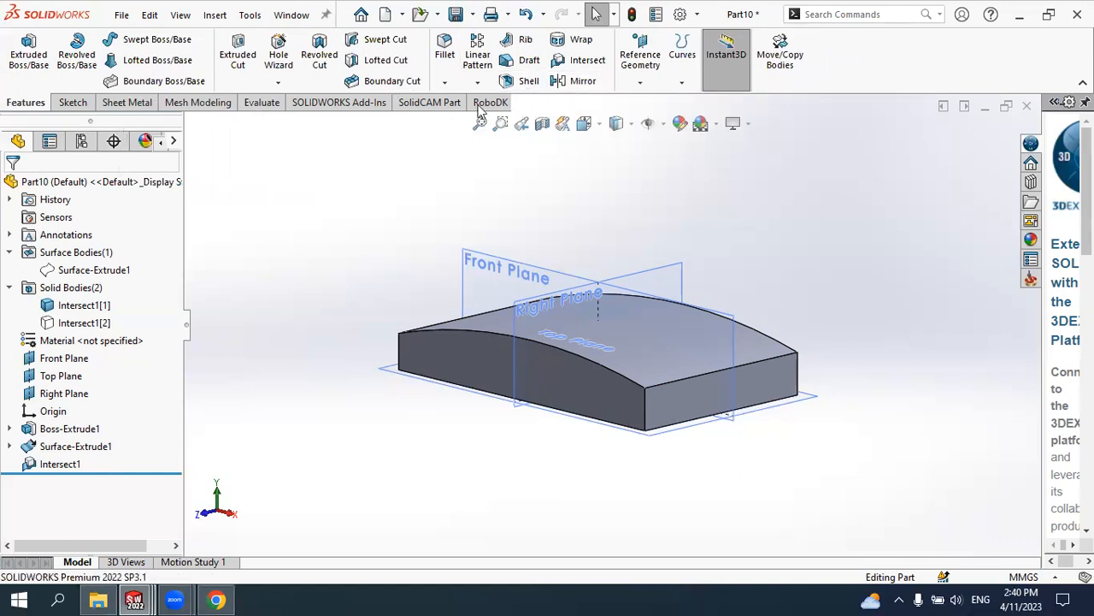
# Add the Surfaces command set back to the CommandManager and compare its commands with the Features set
pyautogui.rightClick(77, 103)
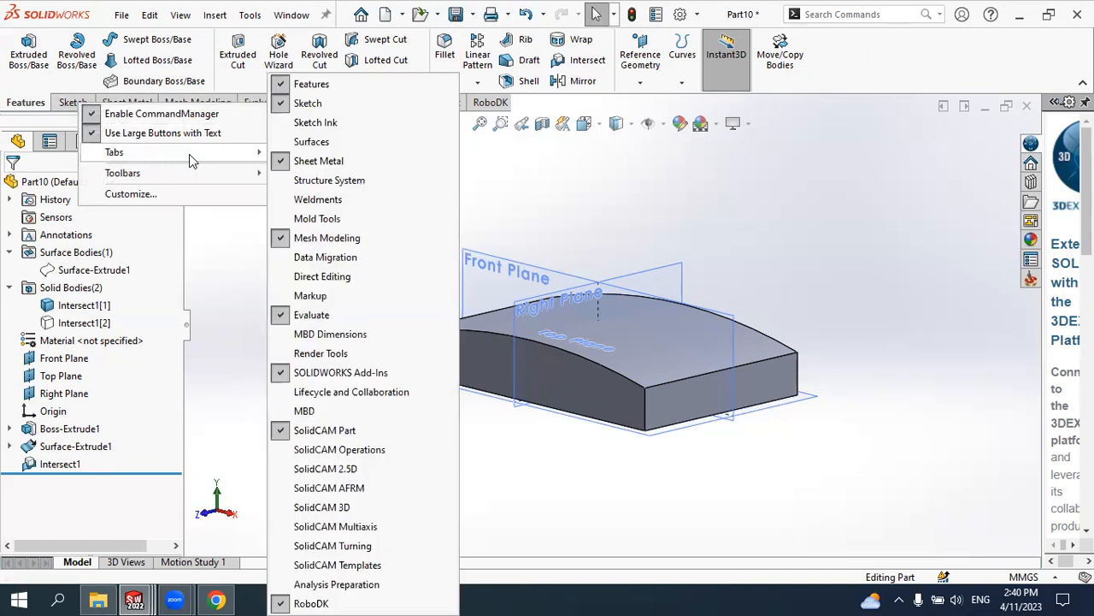
pyautogui.click(329, 144)
pyautogui.click(126, 104)
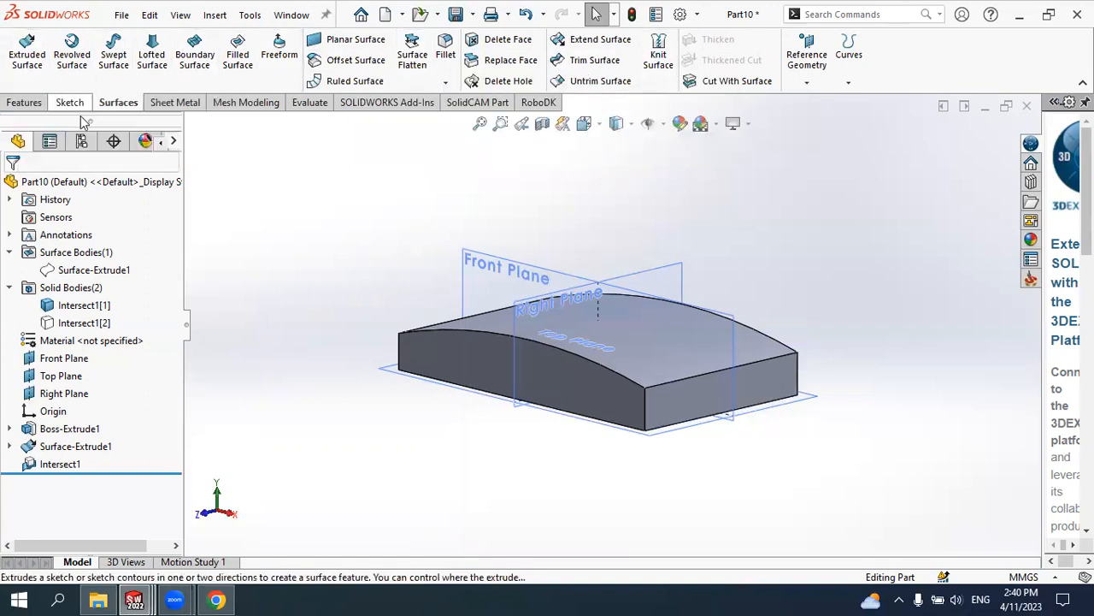
pyautogui.click(26, 103)
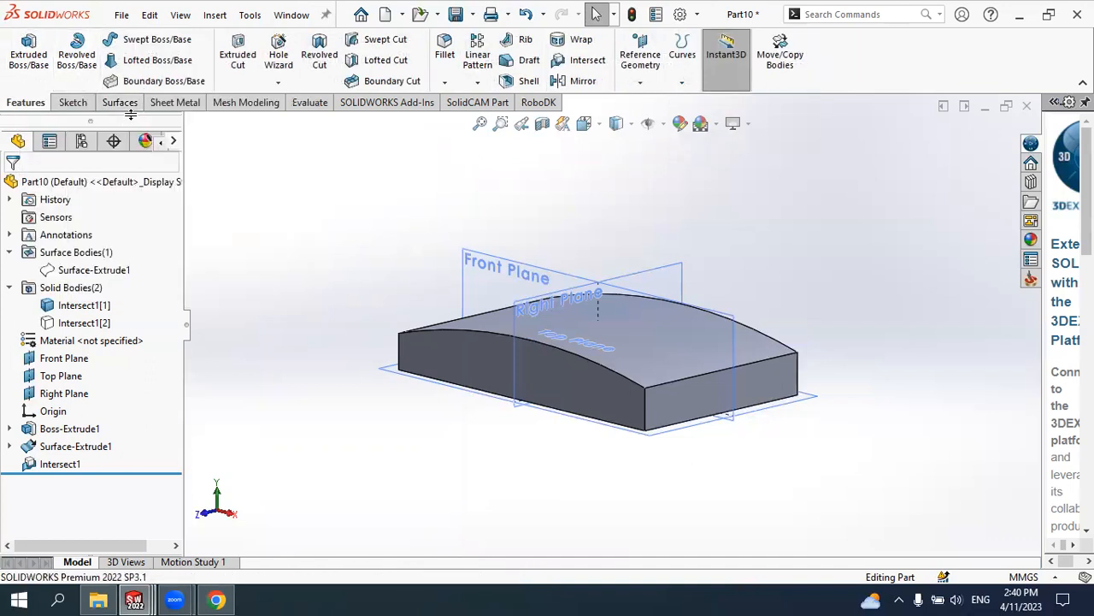
pyautogui.click(120, 104)
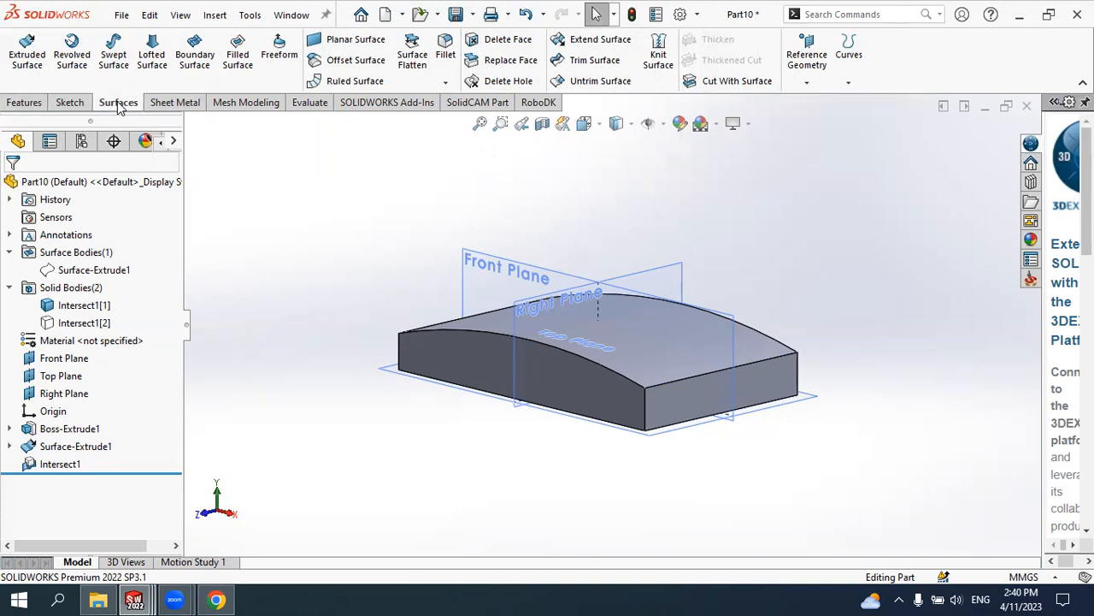
pyautogui.click(20, 104)
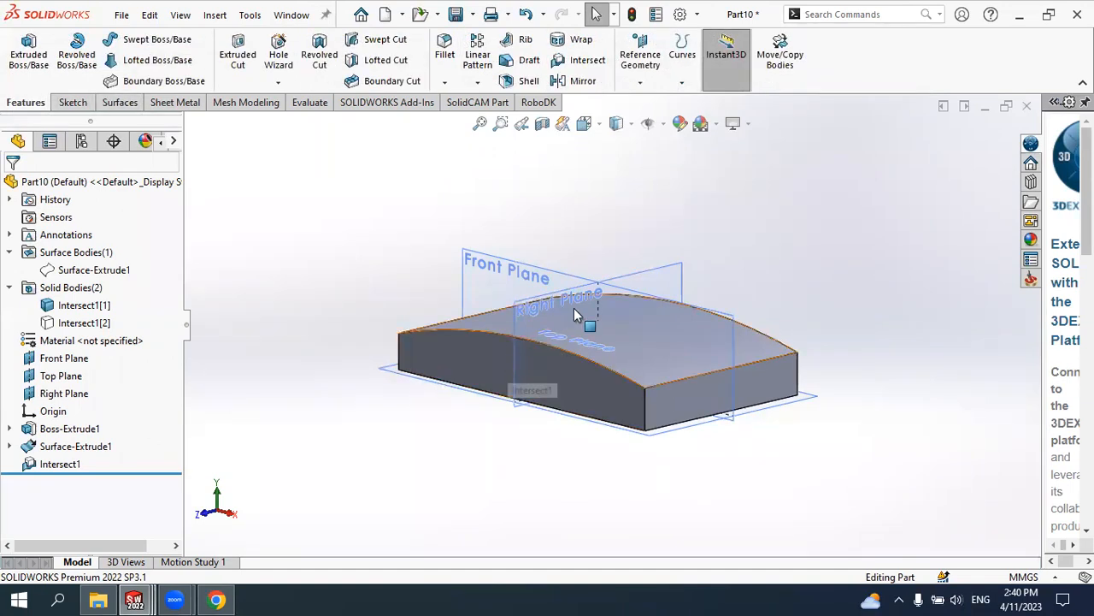
pyautogui.scroll(-2, 572, 308)
pyautogui.scroll(3, 571, 325)
pyautogui.scroll(-2, 618, 274)
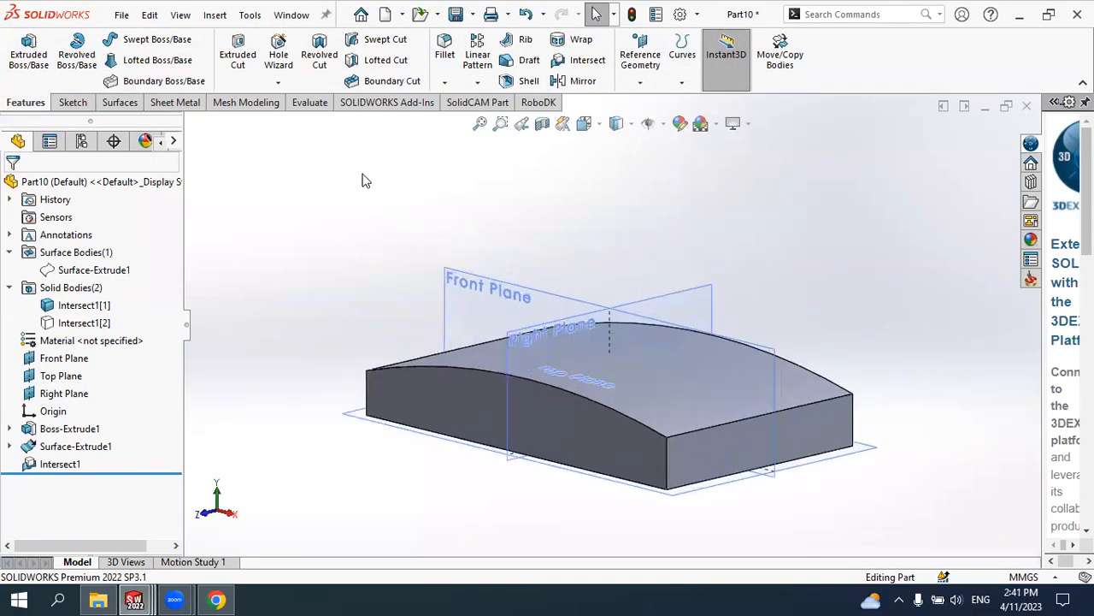
pyautogui.moveTo(348, 177); pyautogui.dragTo(535, 213, button='middle')
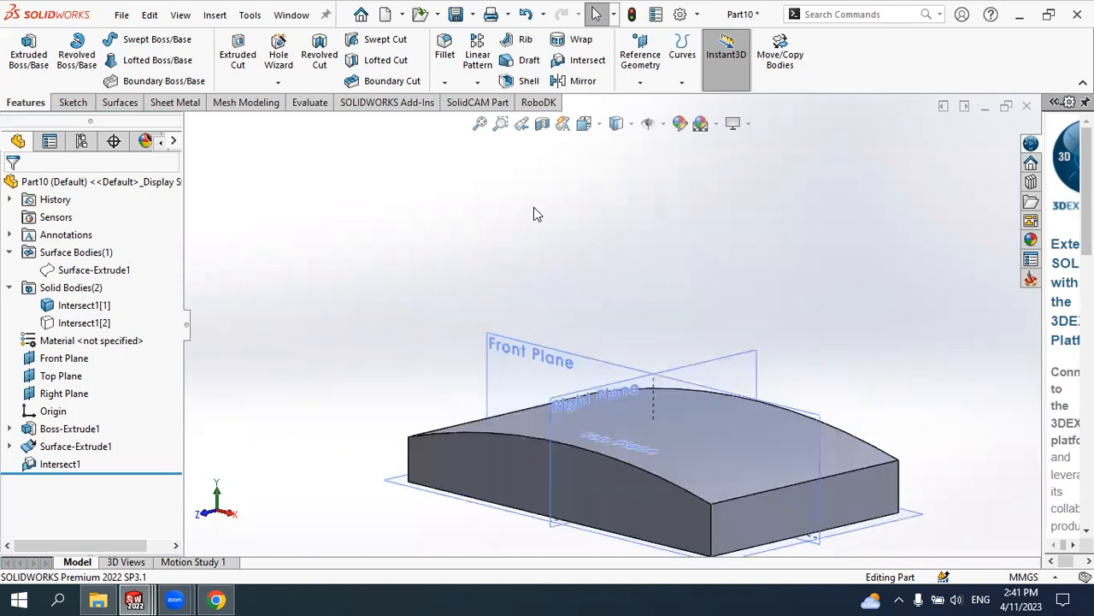
pyautogui.moveTo(579, 325); pyautogui.dragTo(643, 375, button='middle')
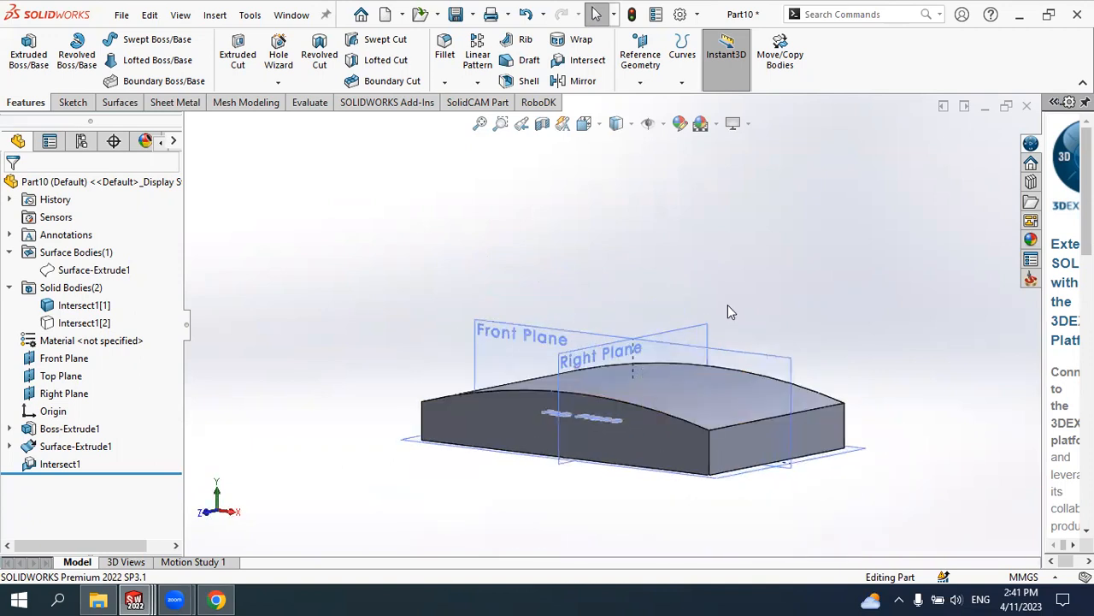
pyautogui.scroll(-2, 729, 304)
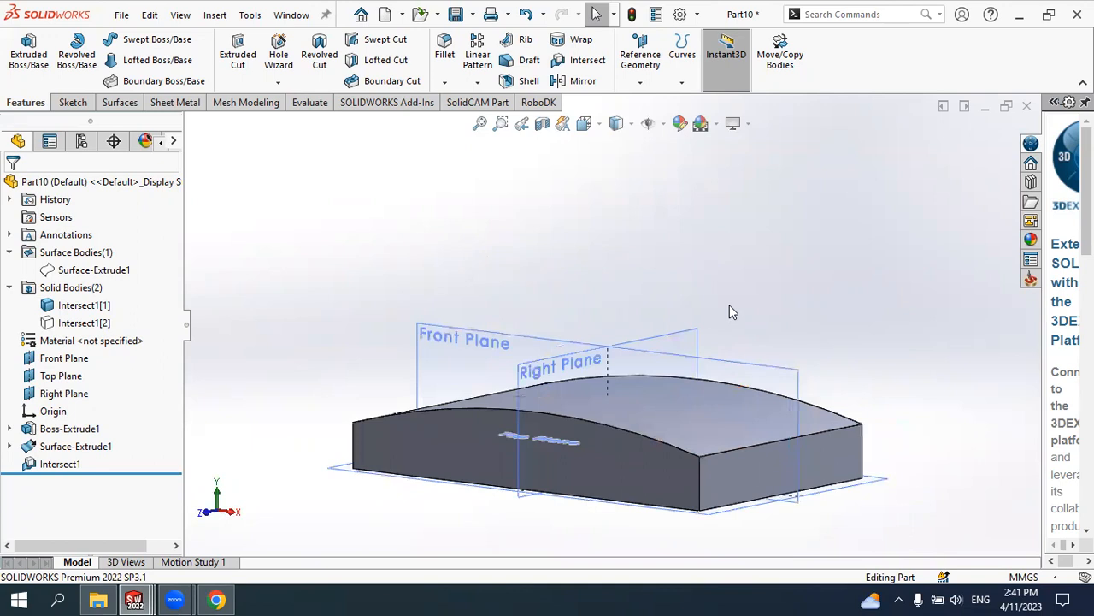
# Open the Assem2 assembly from the Architercture folder on the Desktop and view the furnished room inside the walls
pyautogui.click(436, 16)
pyautogui.click(440, 40)
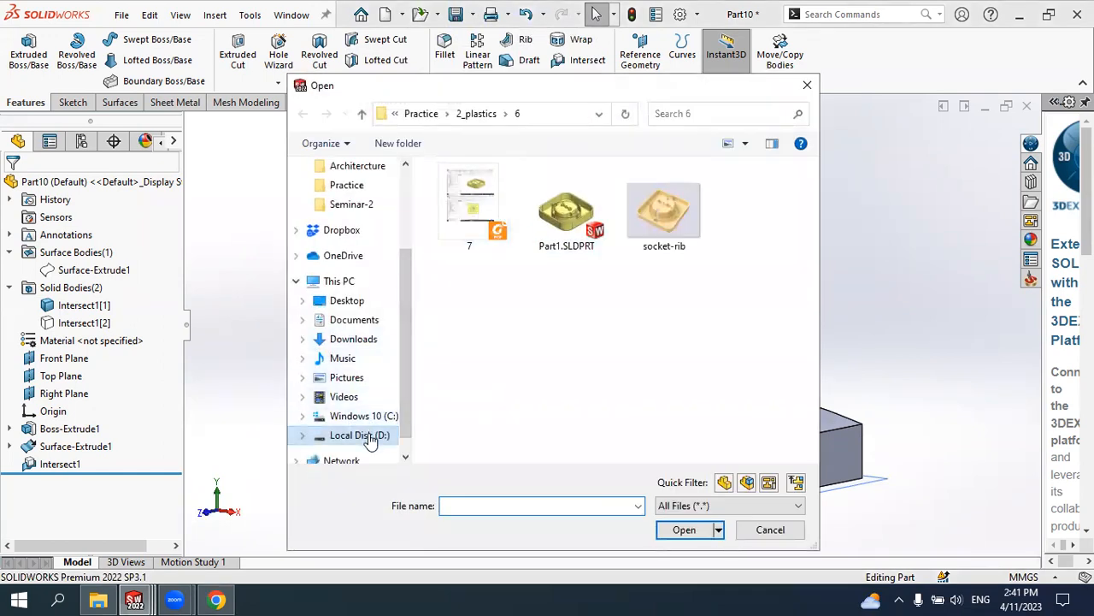
pyautogui.click(358, 303)
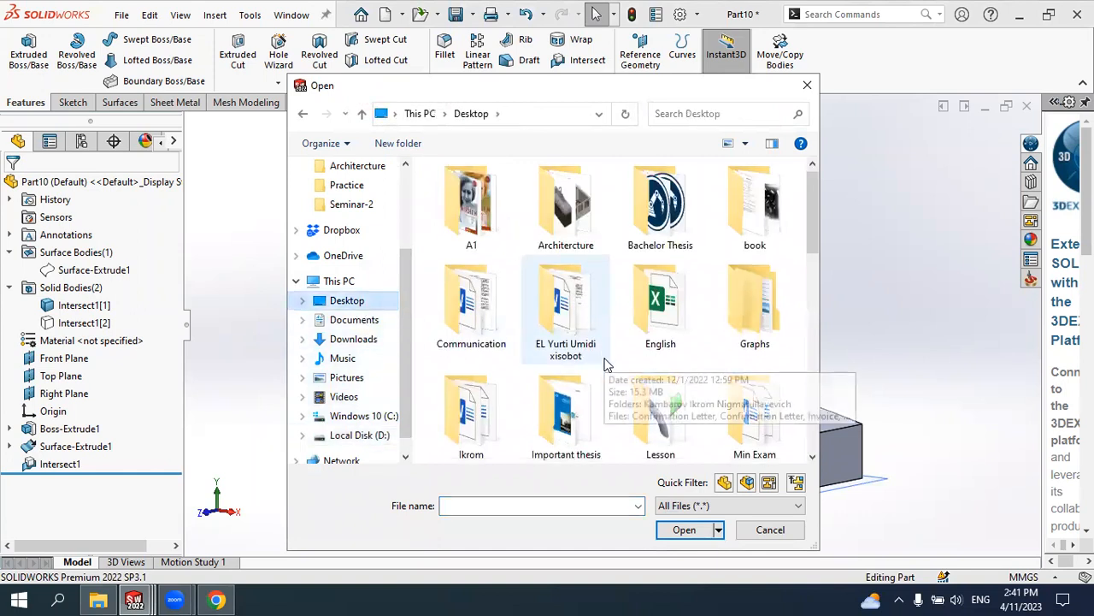
pyautogui.doubleClick(575, 224)
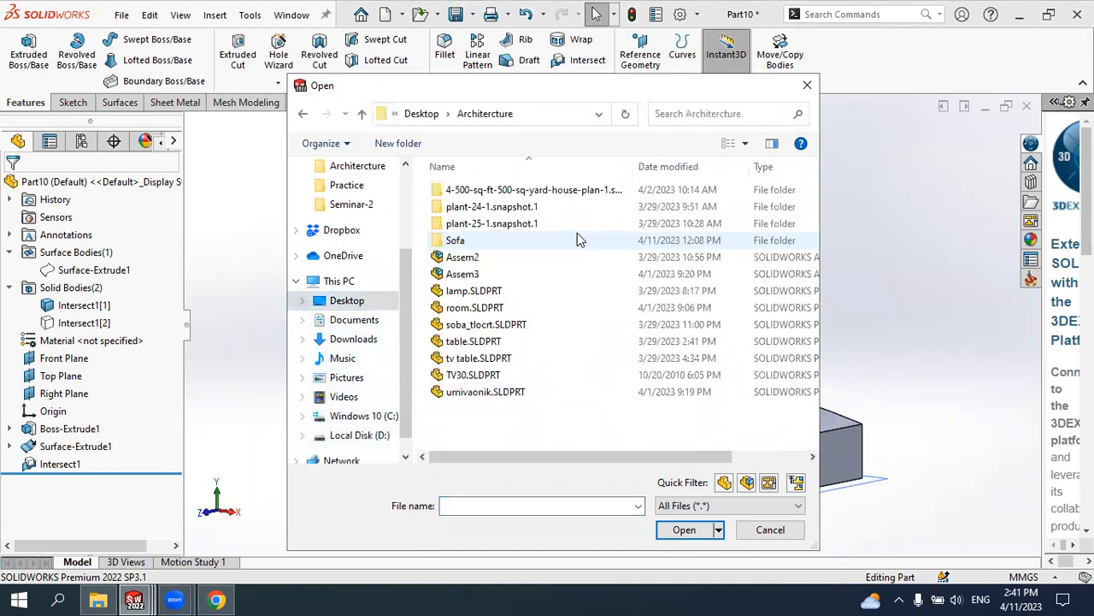
pyautogui.click(510, 258)
pyautogui.click(682, 529)
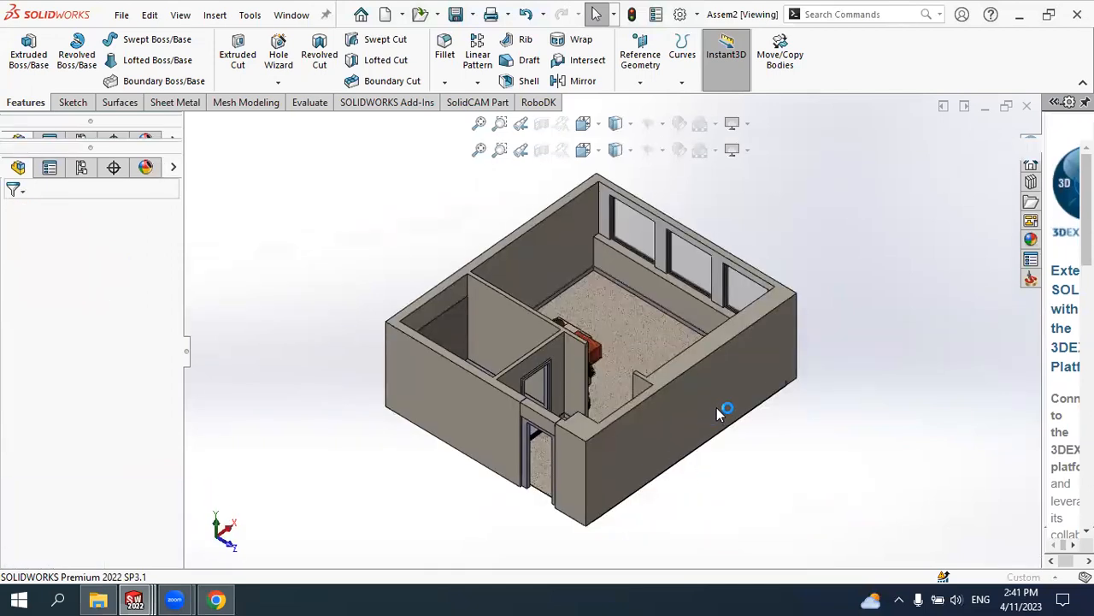
pyautogui.moveTo(675, 379); pyautogui.dragTo(520, 318, button='middle')
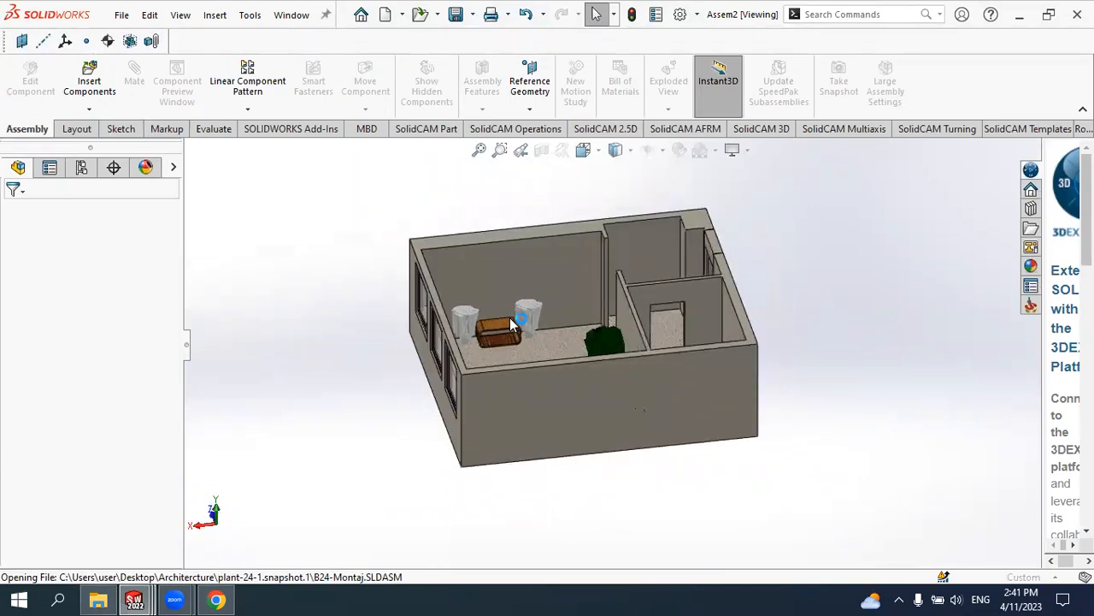
pyautogui.scroll(-2, 521, 324)
pyautogui.moveTo(551, 342); pyautogui.dragTo(602, 340, button='middle')
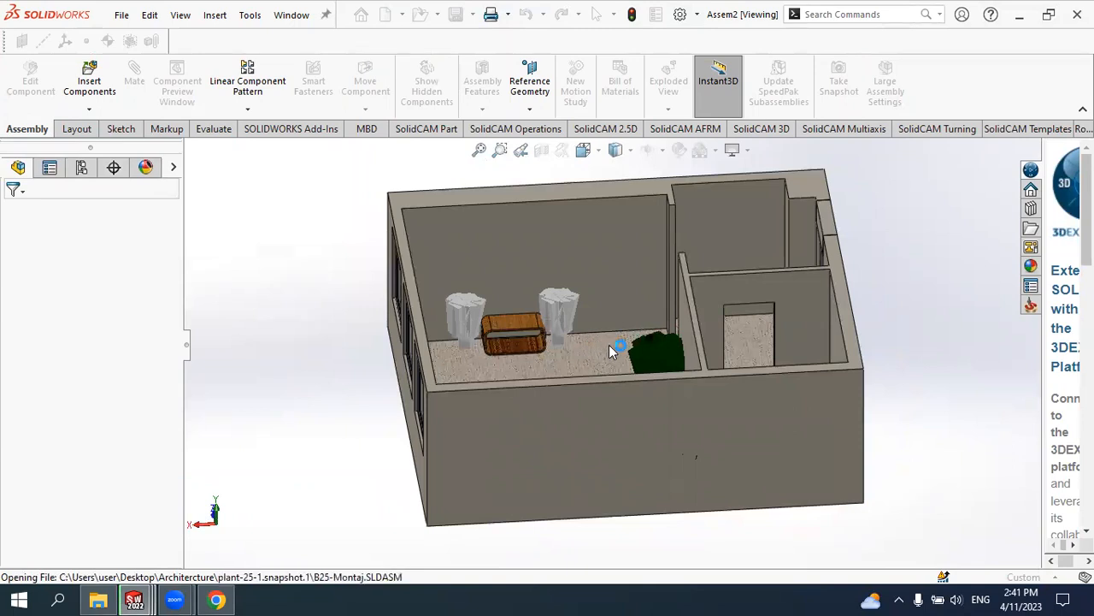